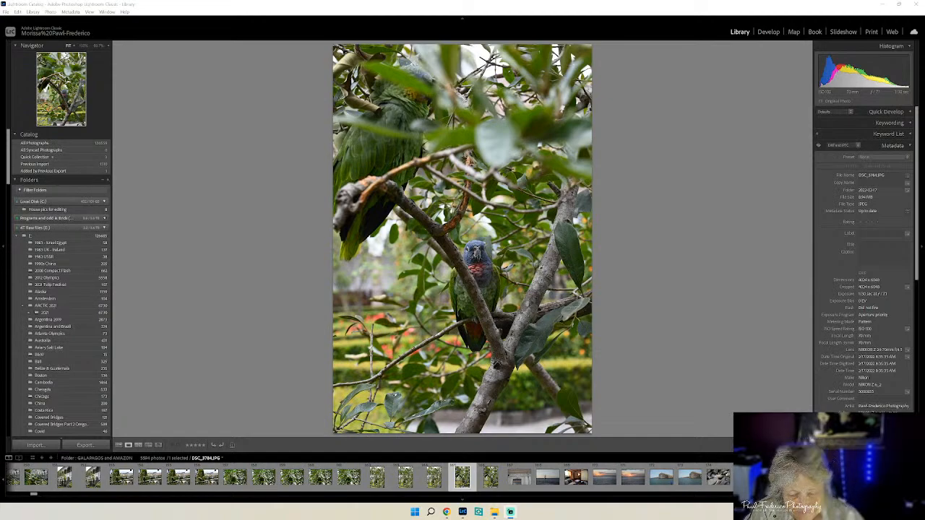
Look through the GALAPAGOS and AMAZON photos from the ship cabin and sunsets to the crabs on the wave-washed rocks.
{"action": "left_click", "coordinate": [581, 480]}
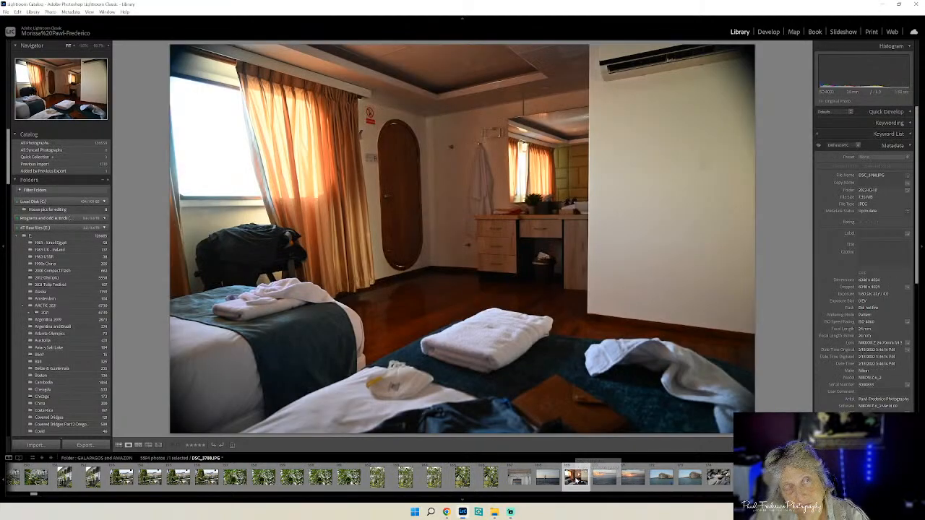
{"action": "left_click", "coordinate": [608, 480]}
{"action": "left_click", "coordinate": [636, 480]}
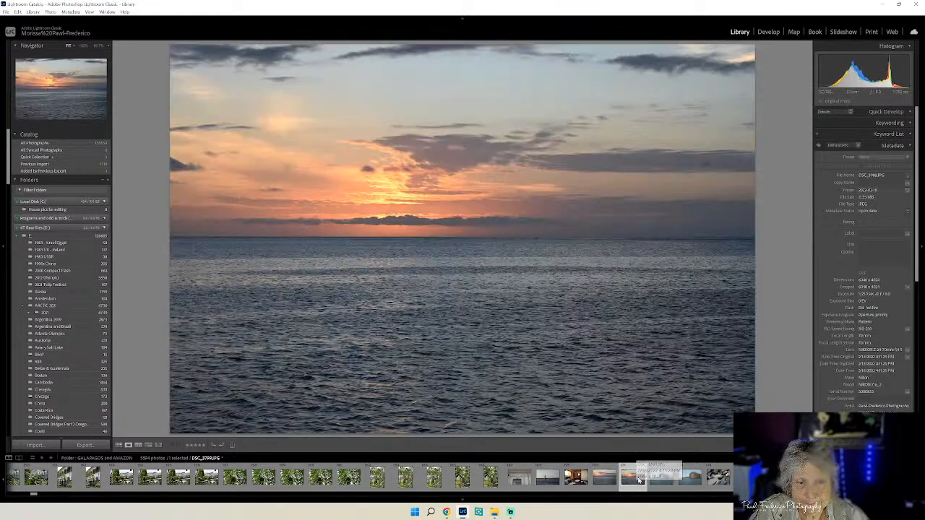
{"action": "left_click", "coordinate": [667, 481]}
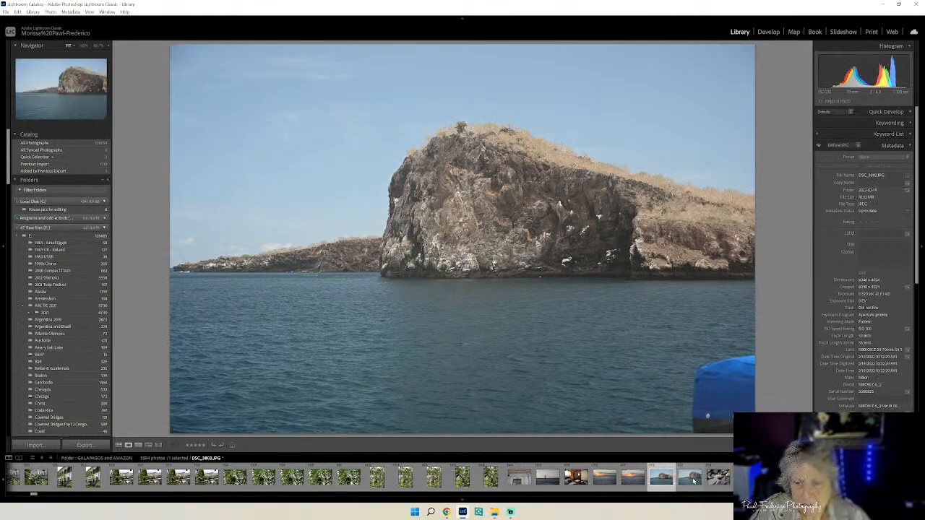
{"action": "left_click", "coordinate": [718, 478]}
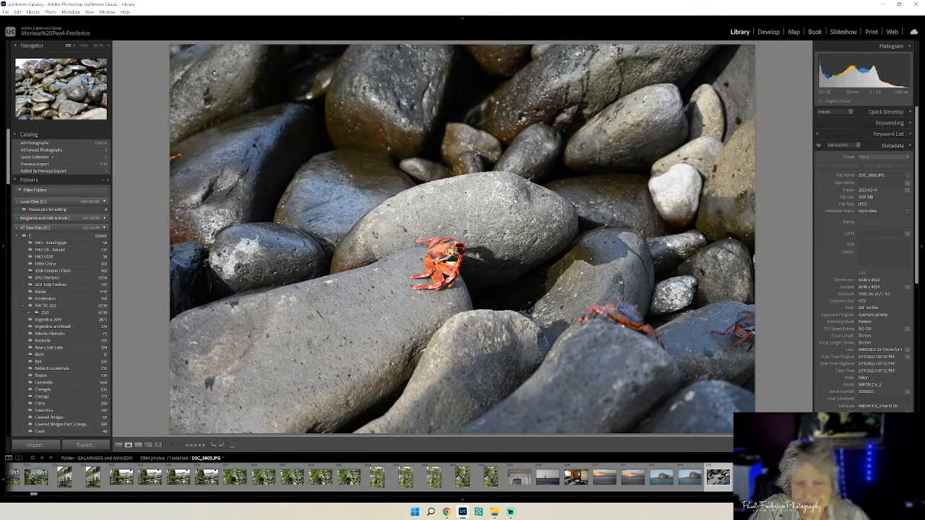
{"action": "left_click", "coordinate": [747, 478]}
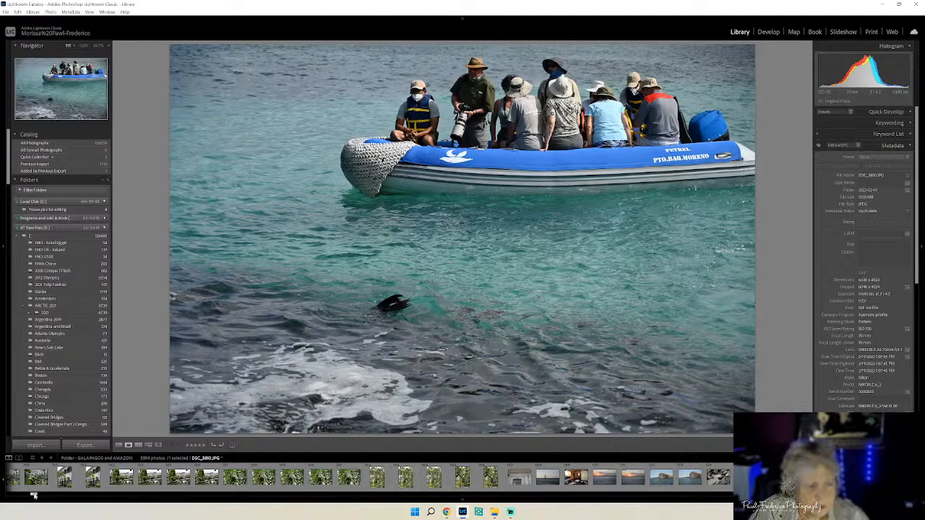
{"action": "left_click_drag", "start_coordinate": [34, 495], "coordinate": [38, 495]}
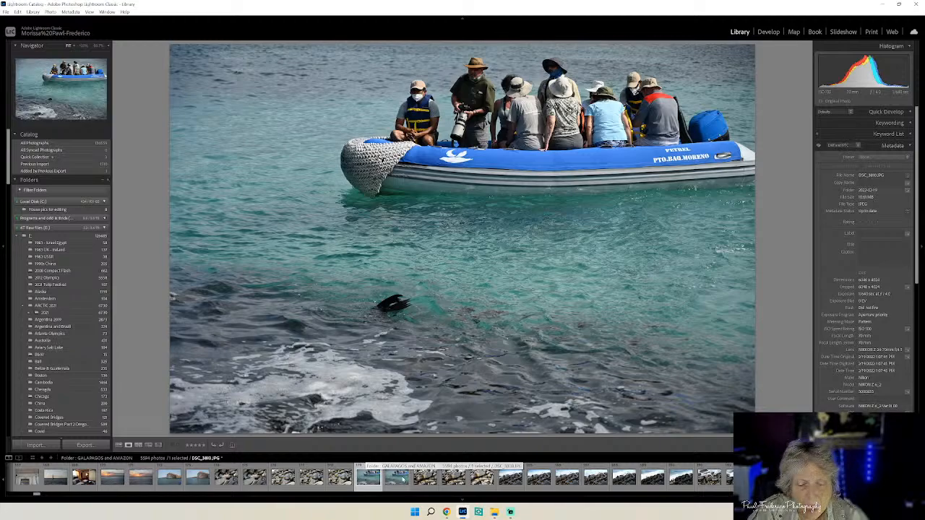
{"action": "left_click", "coordinate": [431, 483]}
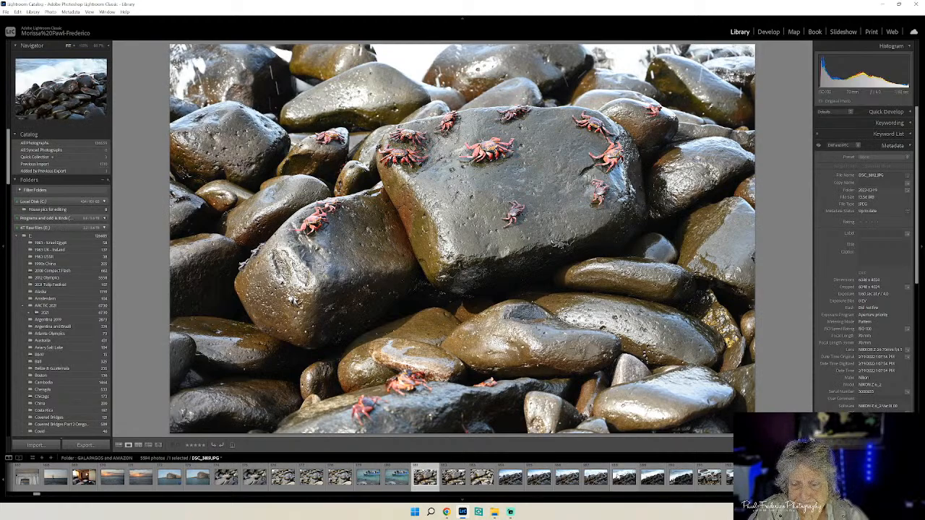
{"action": "left_click", "coordinate": [623, 477]}
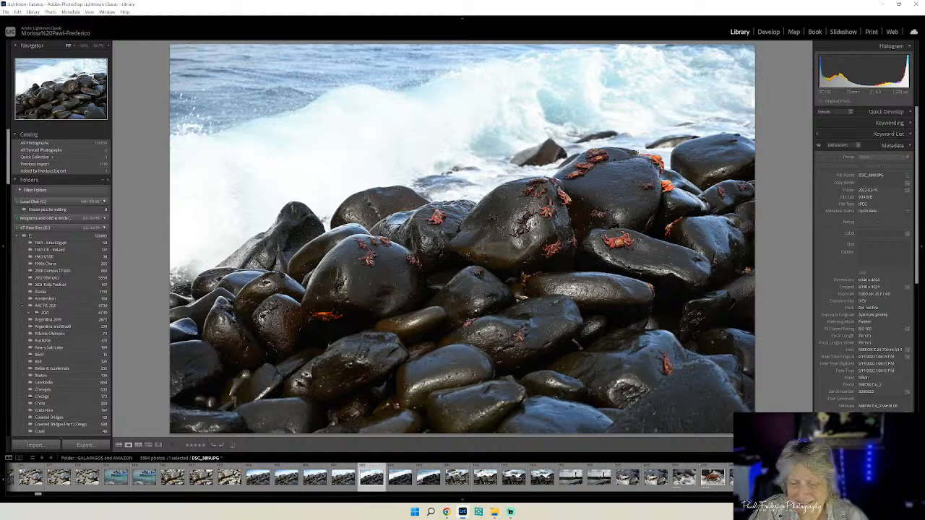
Open the photo of the yellow-and-black shoreline tower for developing and raise its Shadows to +82.
{"action": "left_click", "coordinate": [561, 483]}
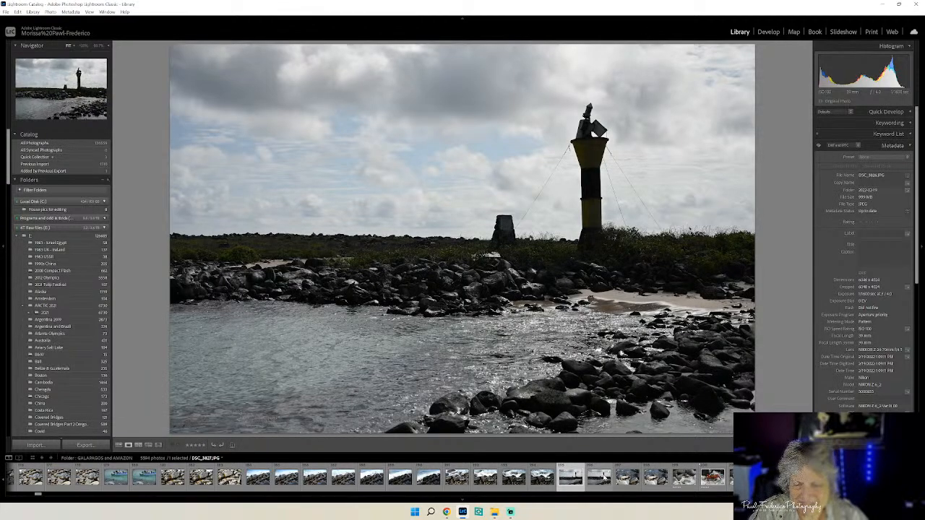
{"action": "left_click", "coordinate": [768, 32]}
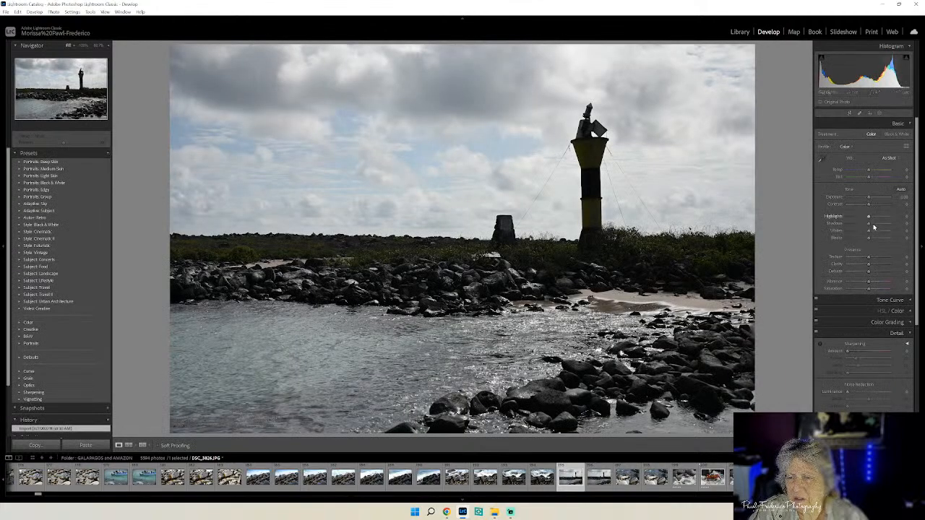
{"action": "left_click_drag", "start_coordinate": [868, 225], "coordinate": [886, 228]}
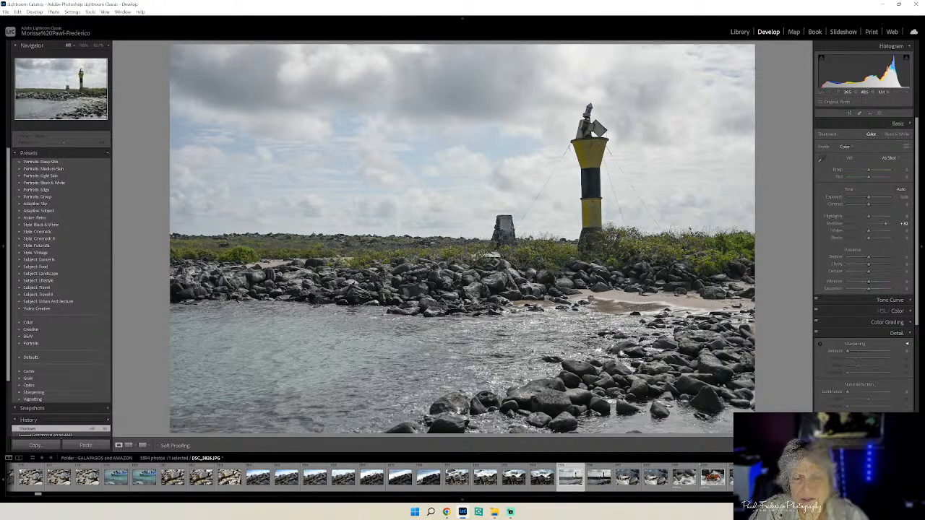
Examine the stone monument and tower at closer magnifications, finishing with the whole photo at 33.3%.
{"action": "left_click", "coordinate": [506, 229]}
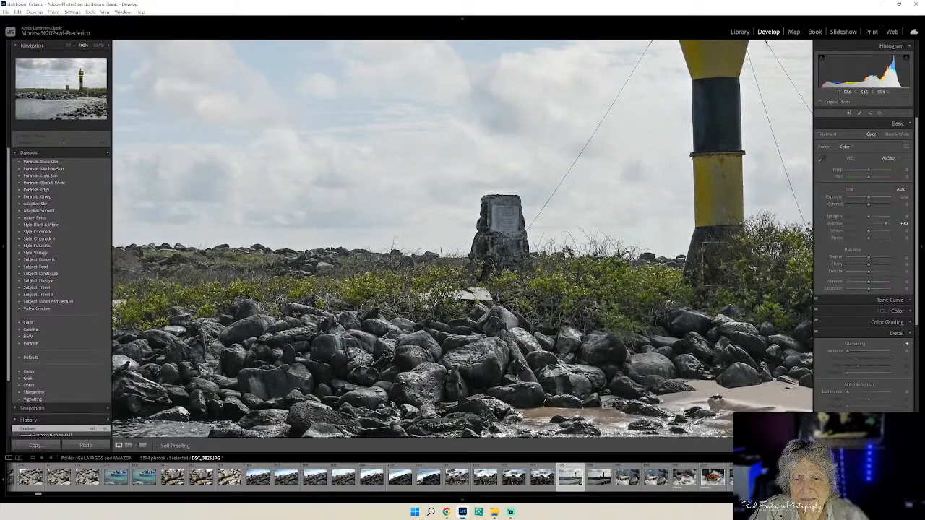
{"action": "left_click_drag", "start_coordinate": [627, 200], "coordinate": [627, 252]}
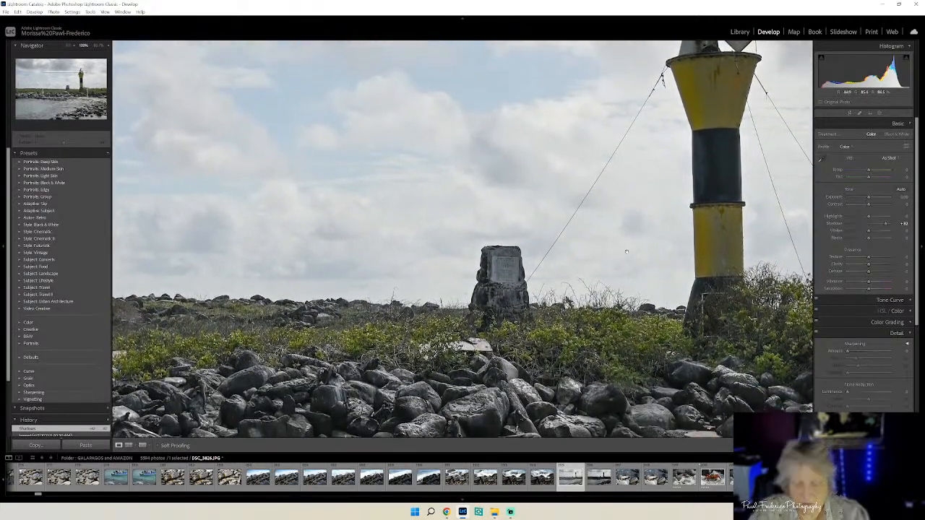
{"action": "key", "text": "ctrl+equal"}
{"action": "key", "text": "ctrl+minus"}
{"action": "key", "text": "ctrl+minus"}
{"action": "key", "text": "ctrl+minus"}
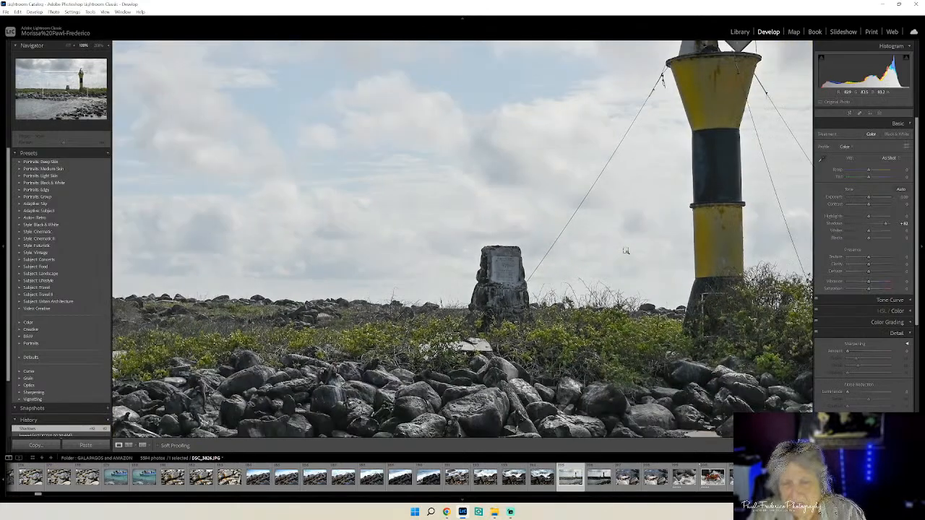
{"action": "key", "text": "ctrl+minus"}
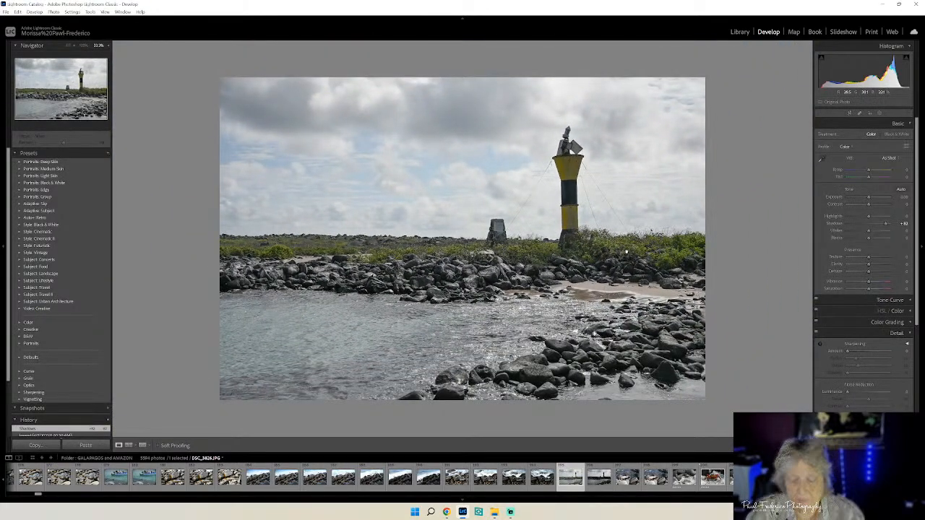
{"action": "key", "text": "ctrl+equal"}
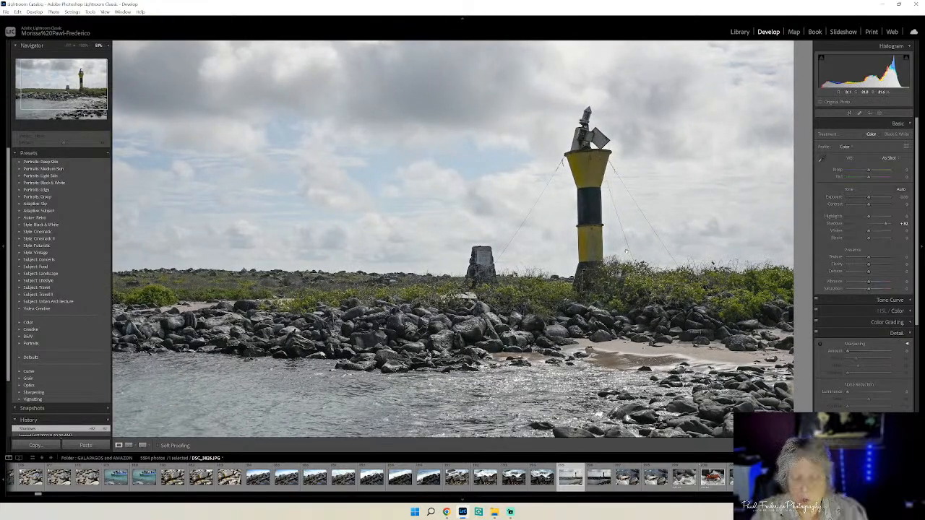
{"action": "key", "text": "ctrl+minus"}
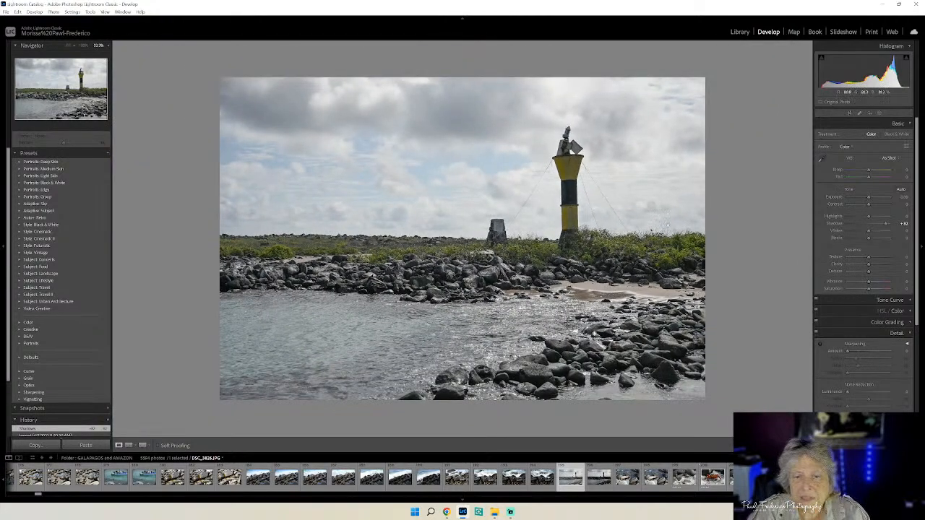
Compare the neighbouring sea lion photos and the two red crab photos, ending on the second sea lion shot.
{"action": "left_click", "coordinate": [628, 476]}
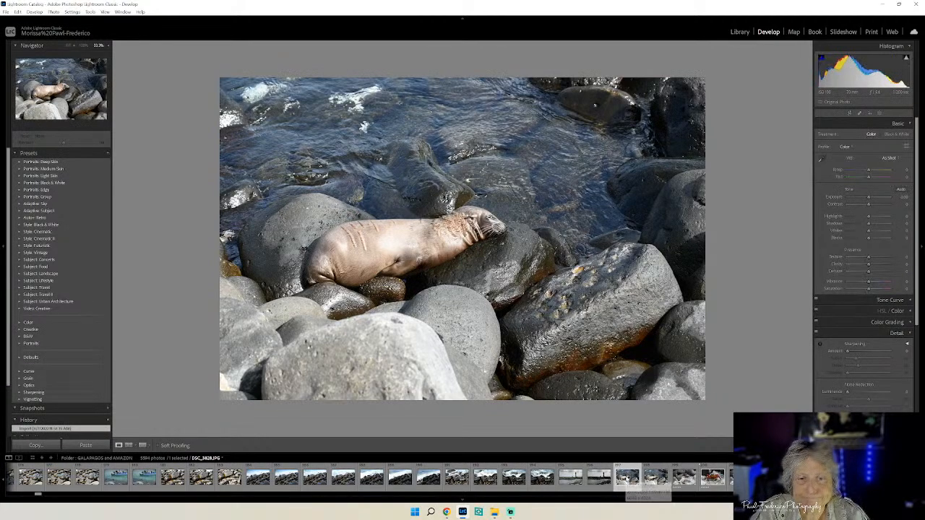
{"action": "left_click", "coordinate": [683, 477]}
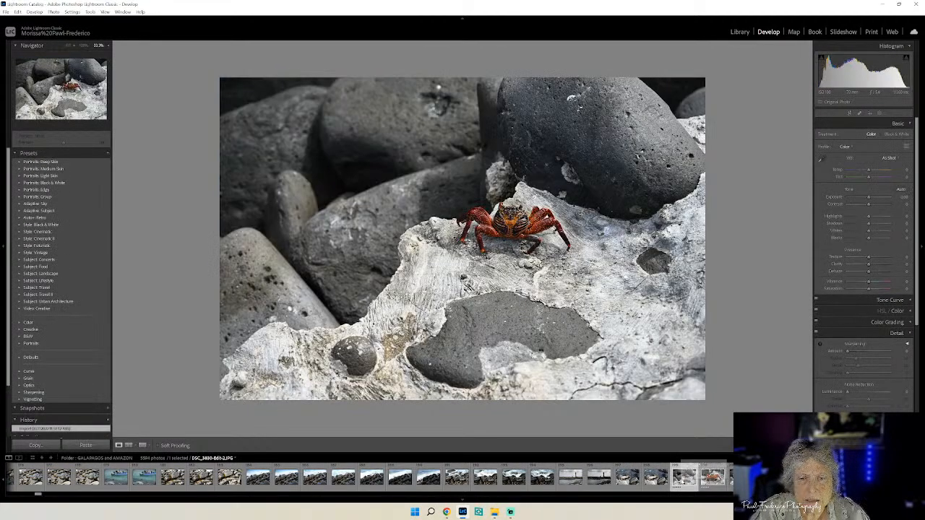
{"action": "left_click", "coordinate": [711, 478]}
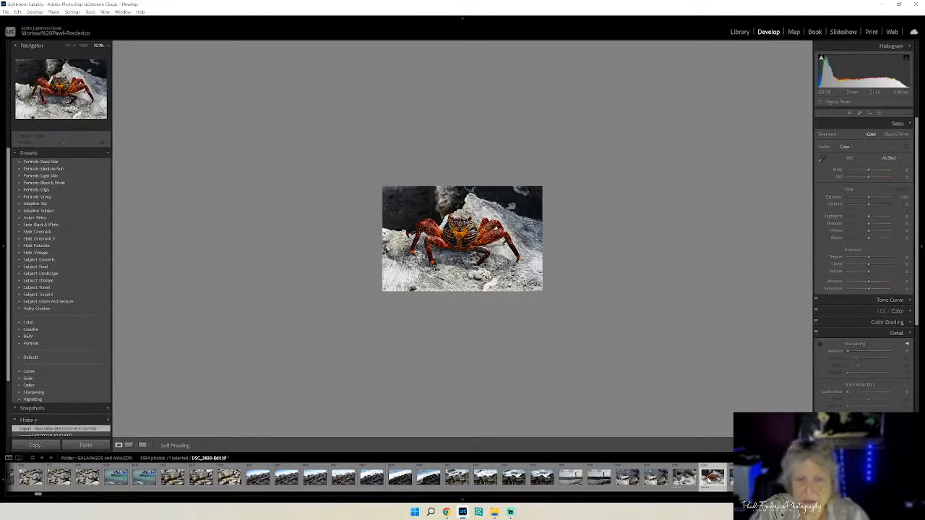
{"action": "left_click", "coordinate": [655, 478]}
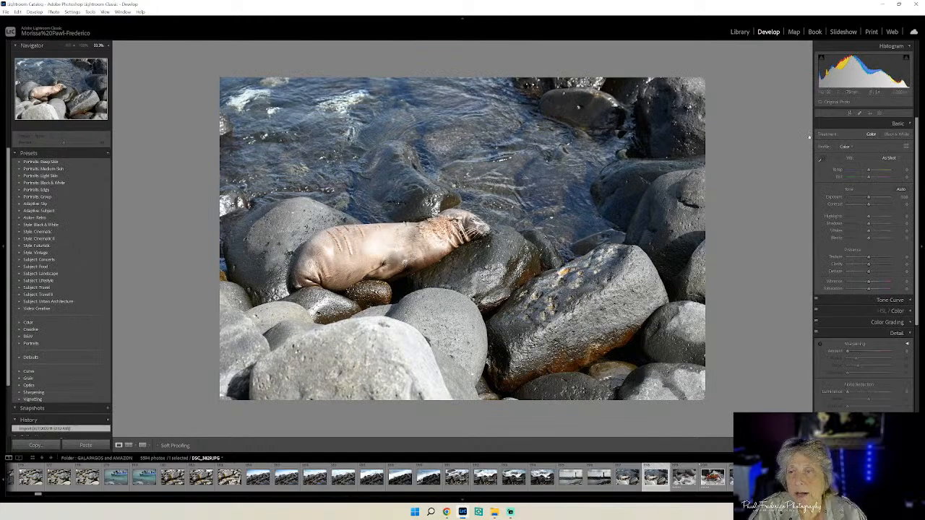
Minimize Lightroom, switch to the Chrome window with the Fstoppers article, open a new tab and maximize the window.
{"action": "left_click", "coordinate": [882, 7]}
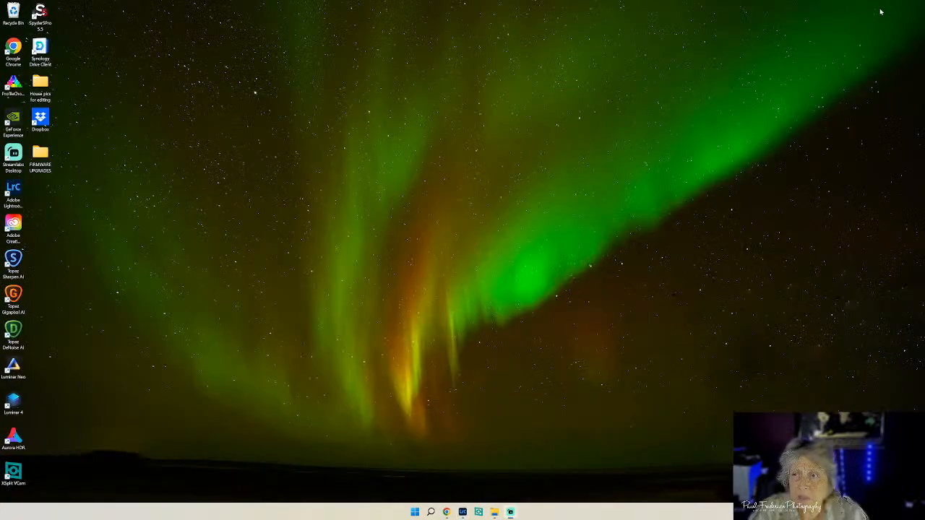
{"action": "mouse_move", "coordinate": [445, 512]}
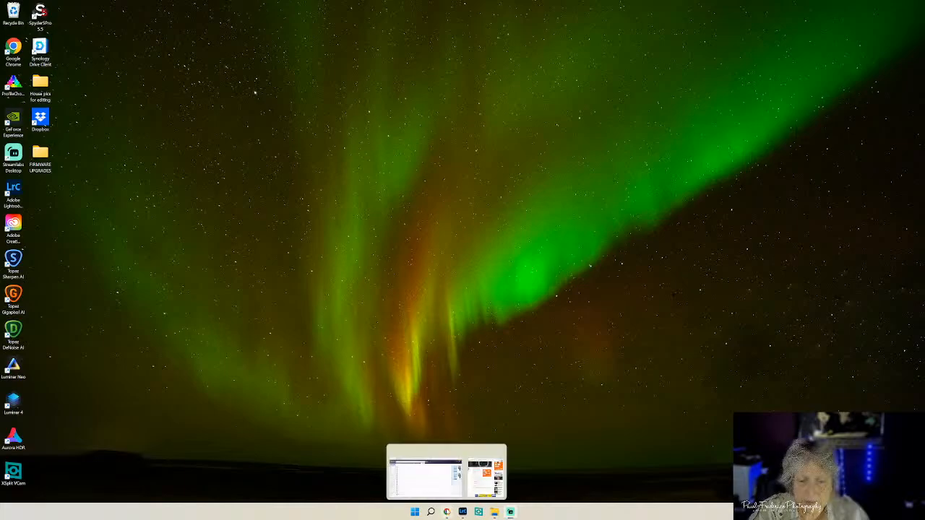
{"action": "left_click", "coordinate": [470, 486]}
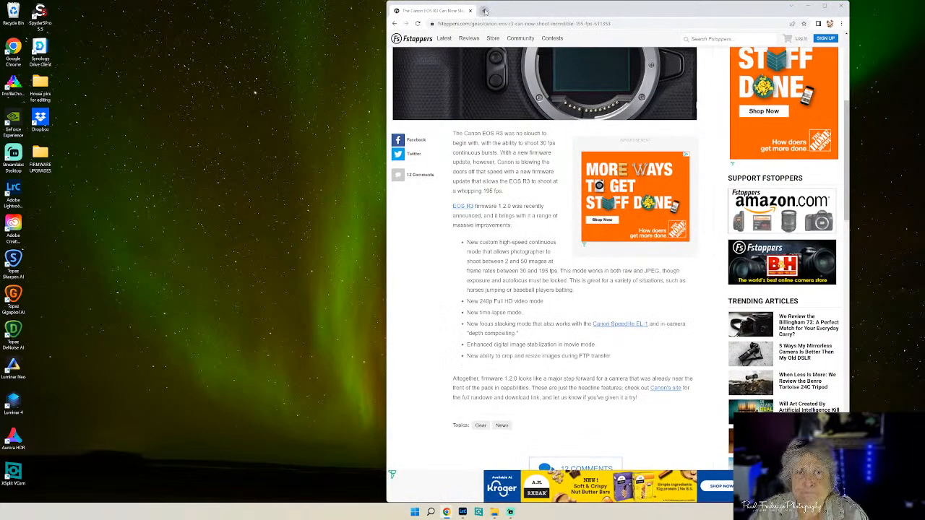
{"action": "left_click", "coordinate": [484, 11]}
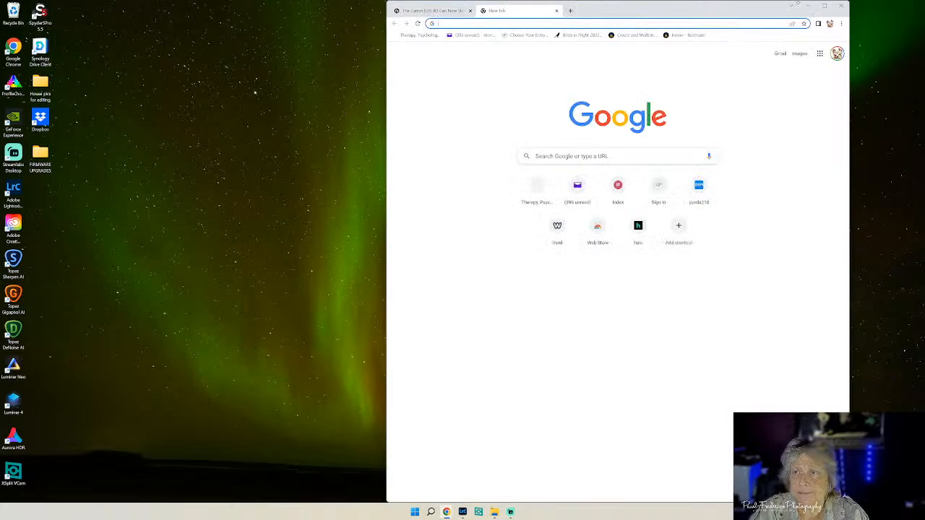
{"action": "left_click", "coordinate": [824, 5]}
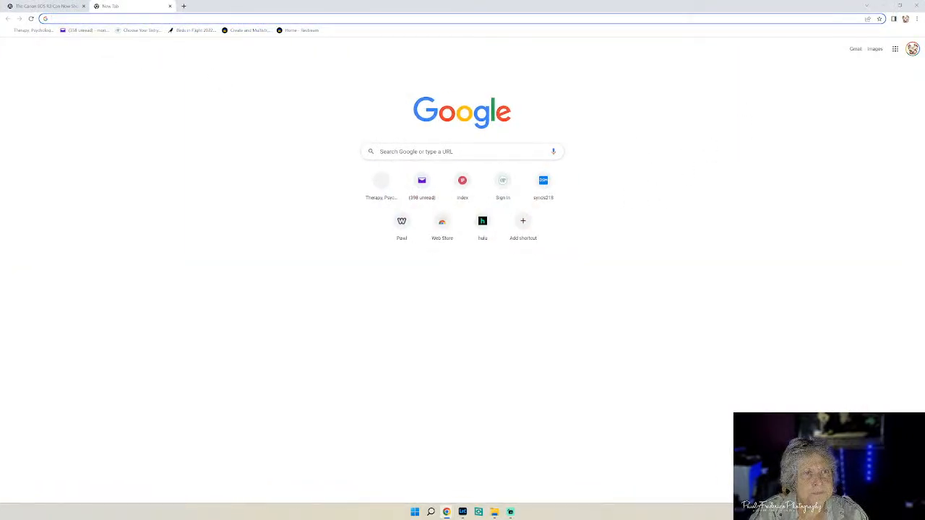
Search Google for "weeb" in the new tab.
{"action": "left_click", "coordinate": [75, 18]}
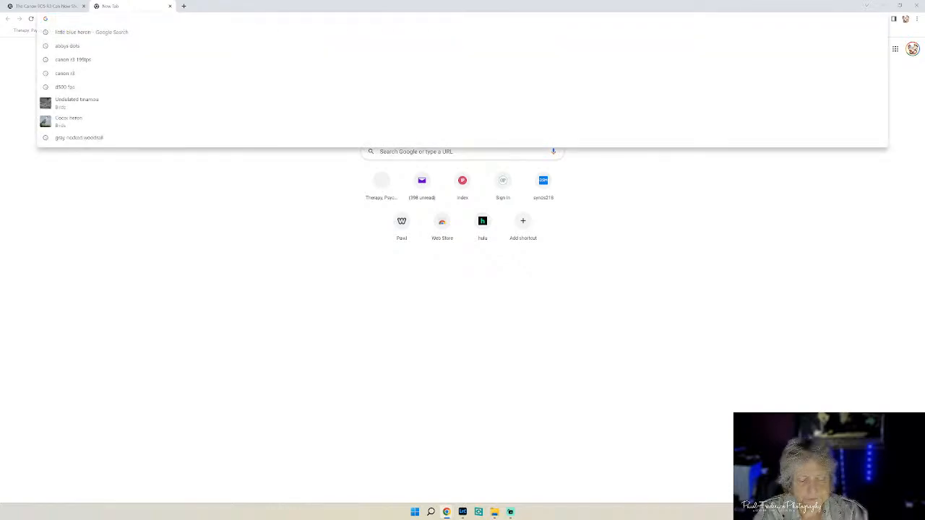
{"action": "type", "text": "wee"}
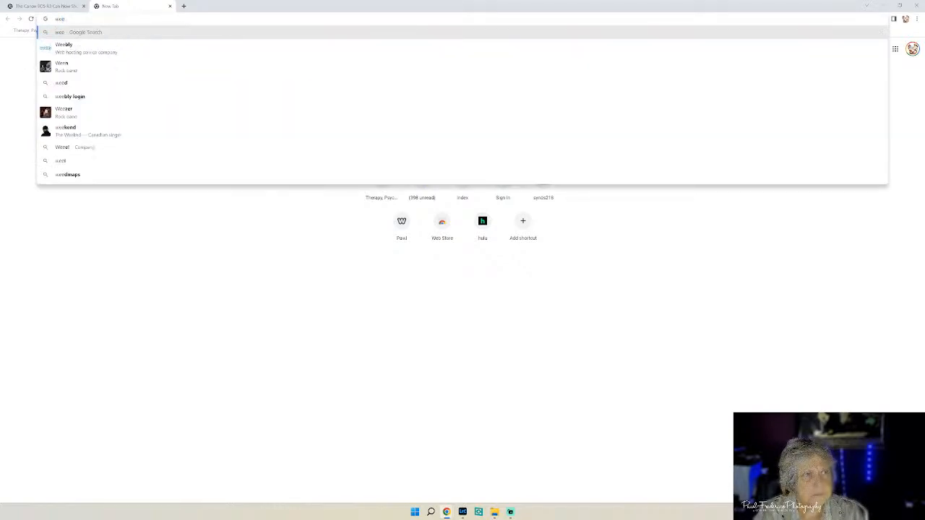
{"action": "type", "text": "b"}
{"action": "key", "text": "Return"}
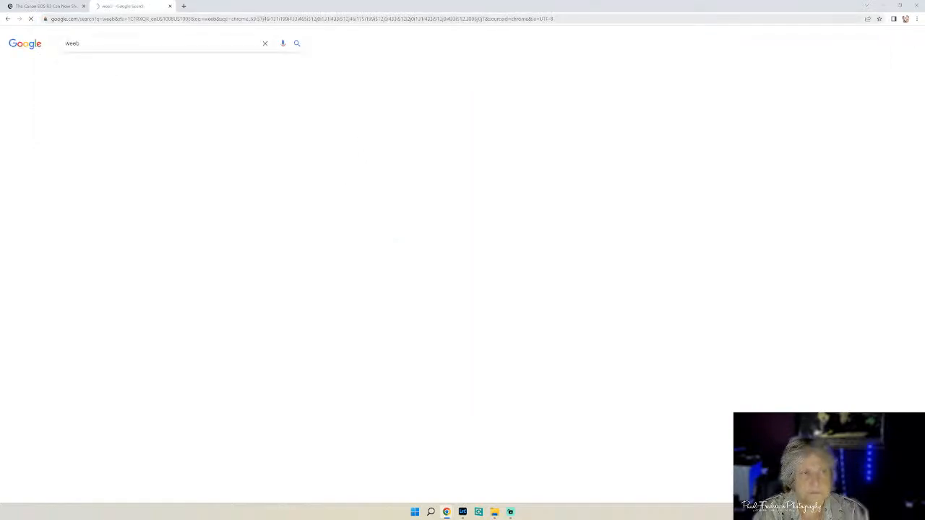
Detach the search tab into its own window, bring the window with the Weebly site editor back on screen and maximize it.
{"action": "left_click_drag", "start_coordinate": [122, 7], "coordinate": [924, 94]}
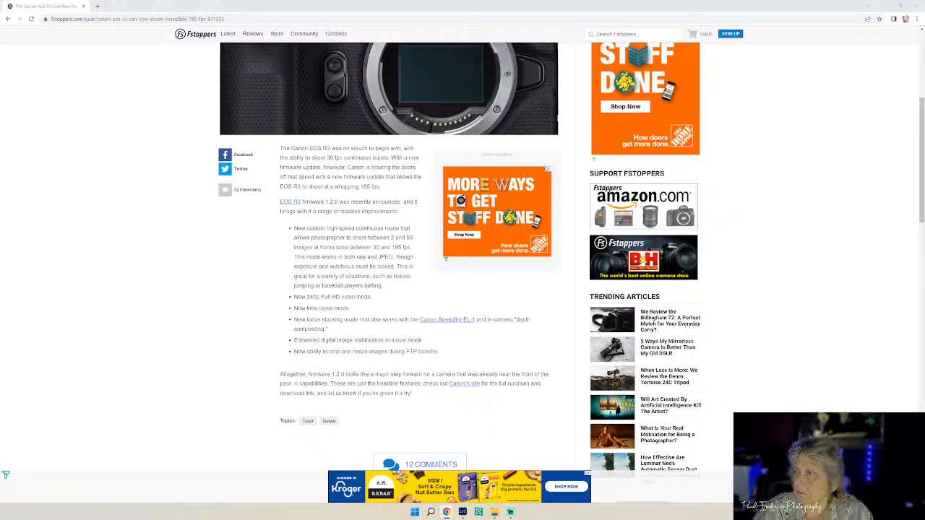
{"action": "left_click_drag", "start_coordinate": [924, 54], "coordinate": [320, 29]}
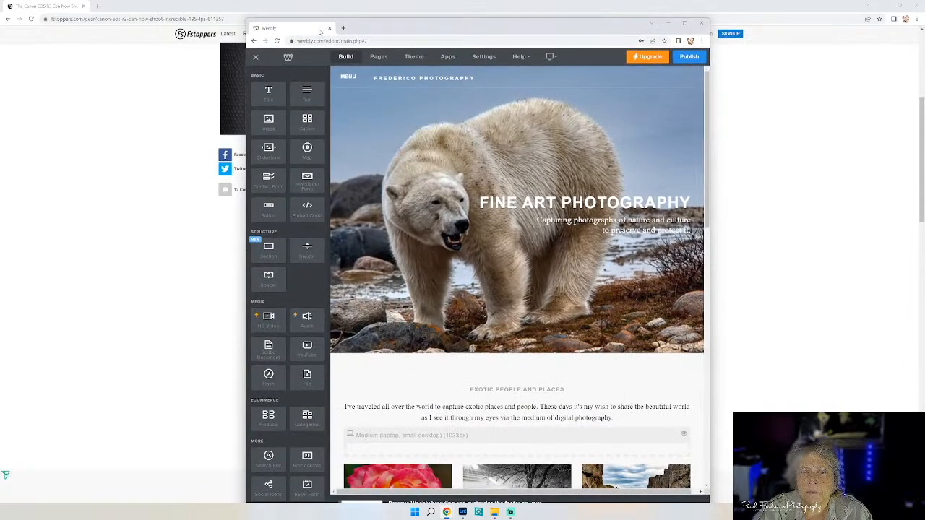
{"action": "left_click", "coordinate": [668, 24]}
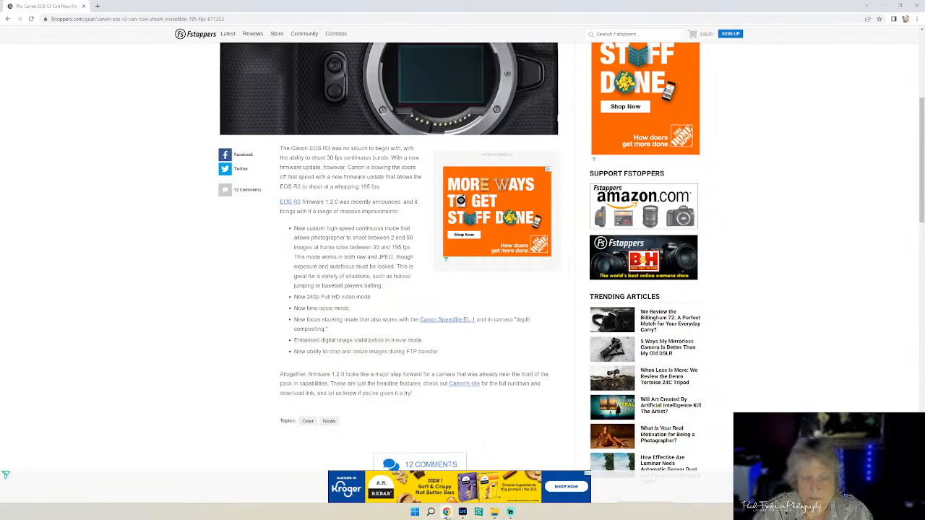
{"action": "mouse_move", "coordinate": [446, 512]}
{"action": "left_click", "coordinate": [548, 473]}
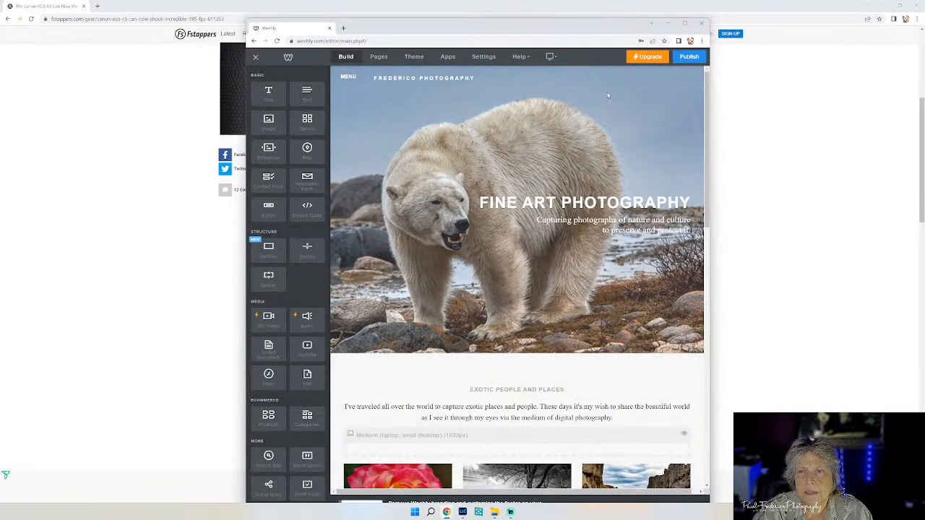
{"action": "left_click", "coordinate": [684, 23]}
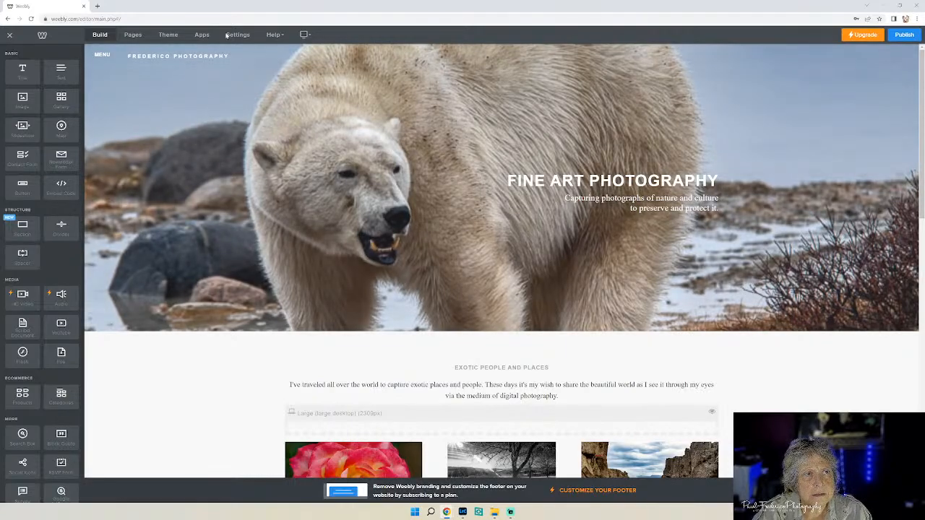
Return to the Weebly dashboard and switch from the current site to the Pawl-Frederico Photography site.
{"action": "left_click", "coordinate": [97, 6]}
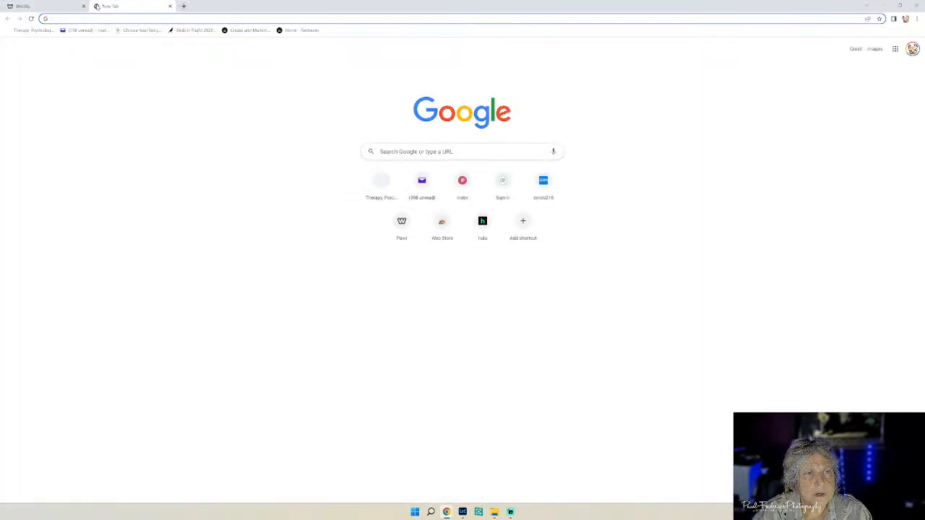
{"action": "left_click", "coordinate": [168, 6]}
{"action": "left_click", "coordinate": [7, 18]}
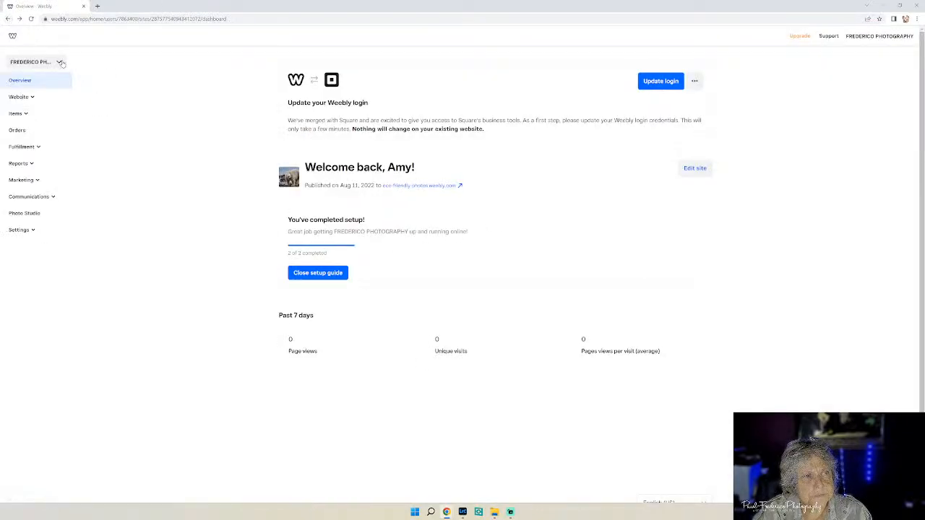
{"action": "left_click", "coordinate": [61, 63]}
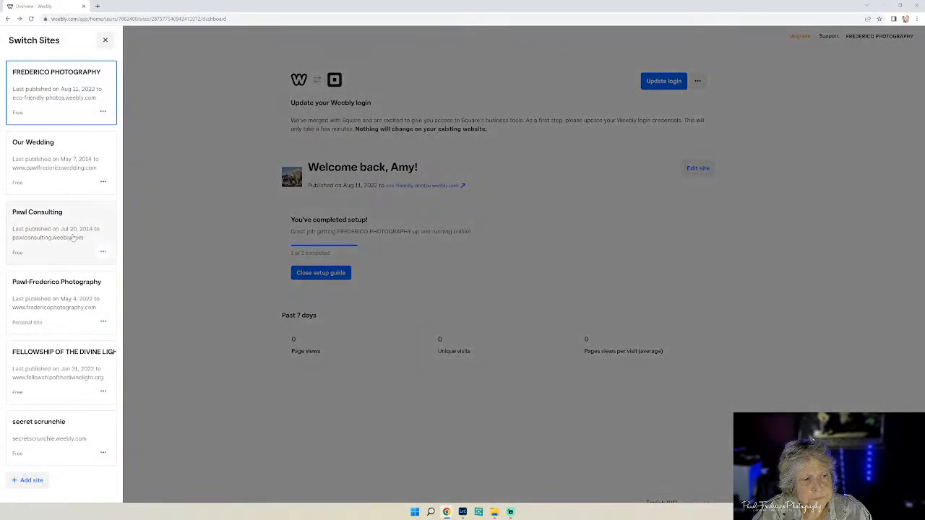
{"action": "left_click", "coordinate": [74, 285]}
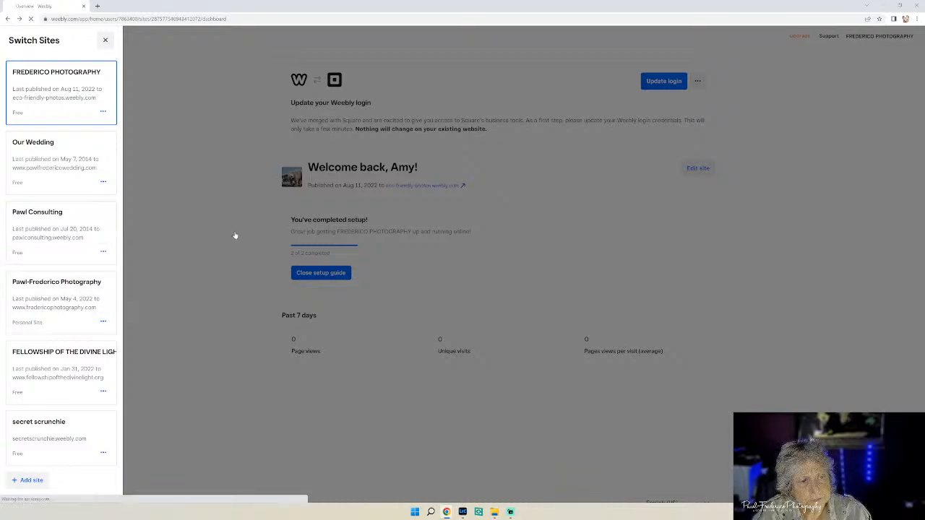
{"action": "double_click", "coordinate": [67, 294]}
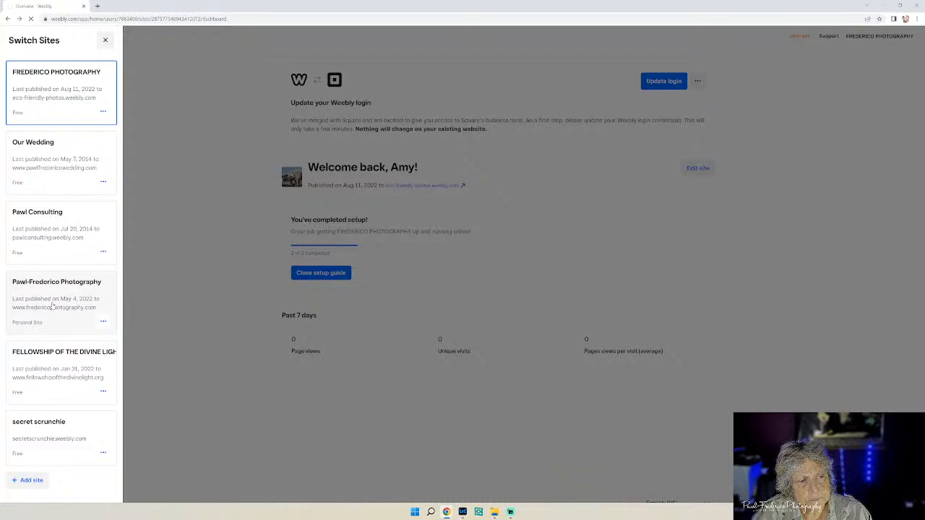
{"action": "double_click", "coordinate": [55, 299]}
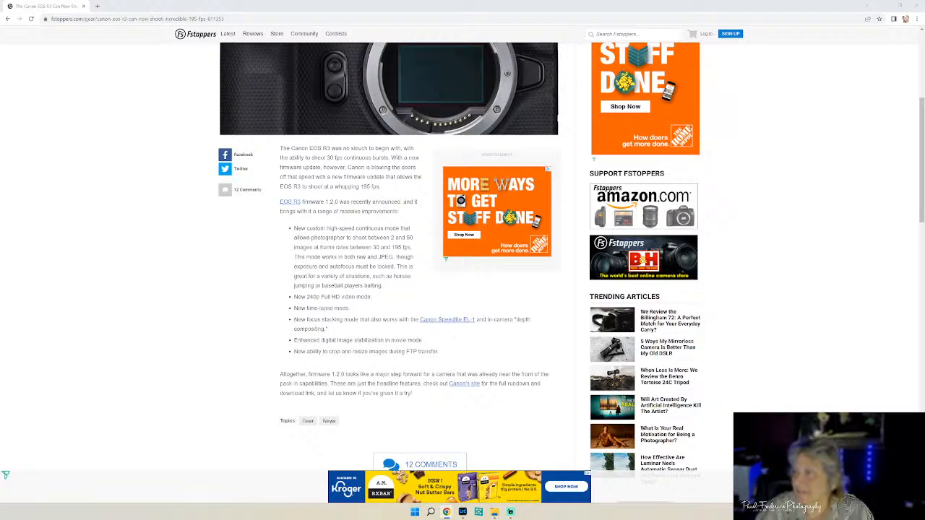
Bring the Weebly editor window back in front of the Fstoppers article and maximize it.
{"action": "left_click_drag", "start_coordinate": [924, 36], "coordinate": [346, 31]}
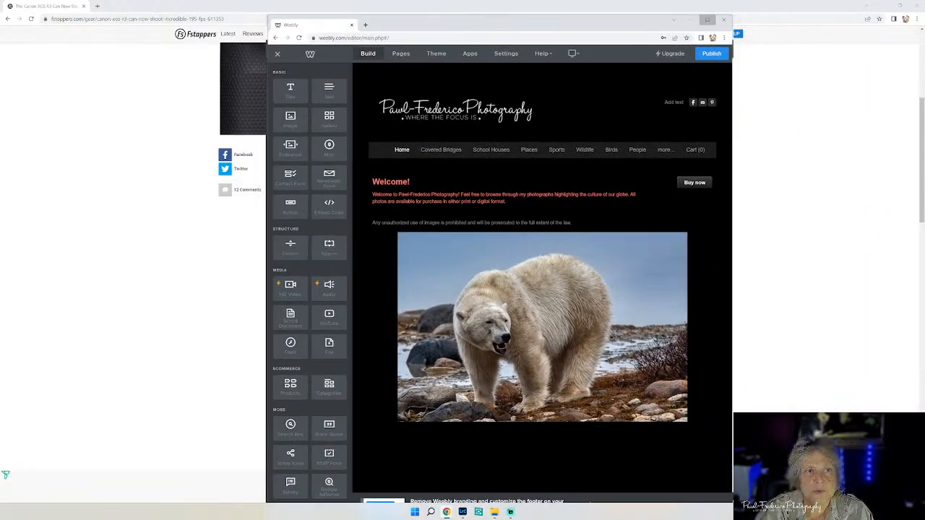
{"action": "left_click", "coordinate": [706, 20]}
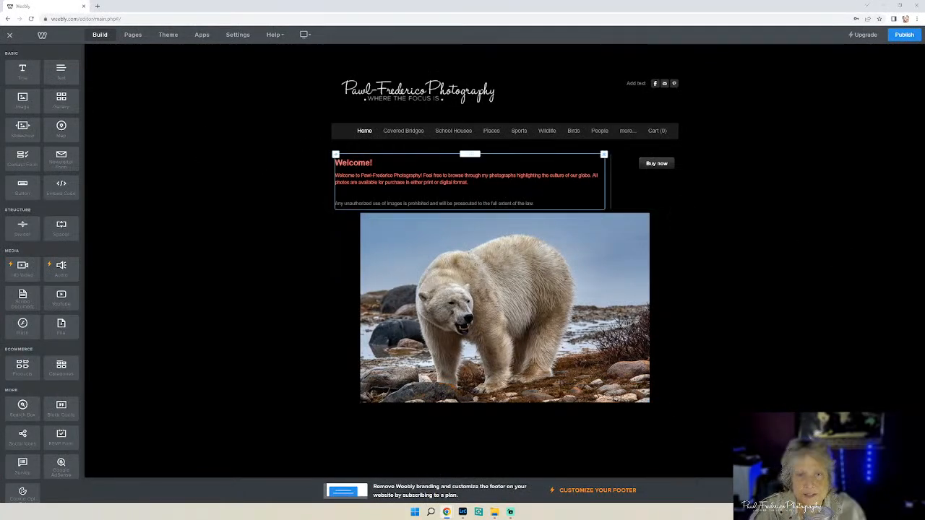
Open the website's Birds page and look through its photo gallery down to the last row.
{"action": "left_click", "coordinate": [573, 131]}
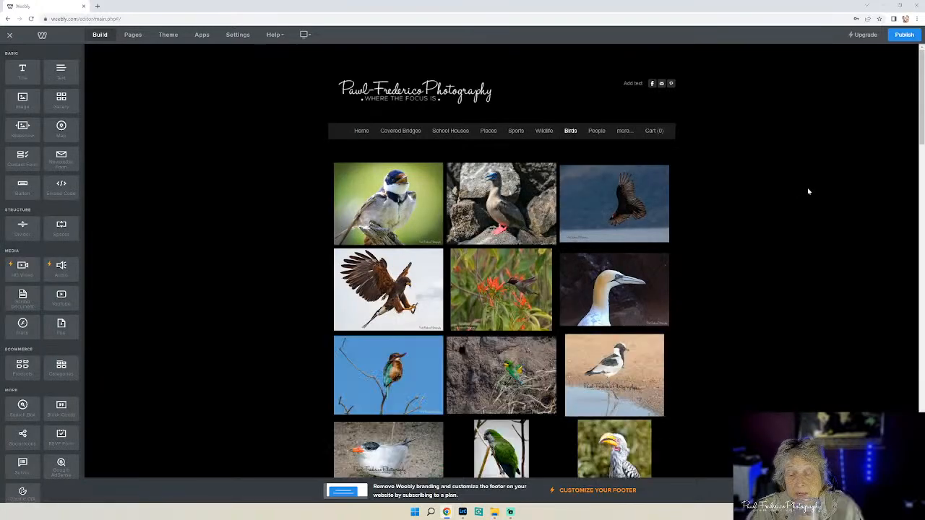
{"action": "scroll", "coordinate": [777, 250], "scroll_direction": "down", "scroll_amount": 12}
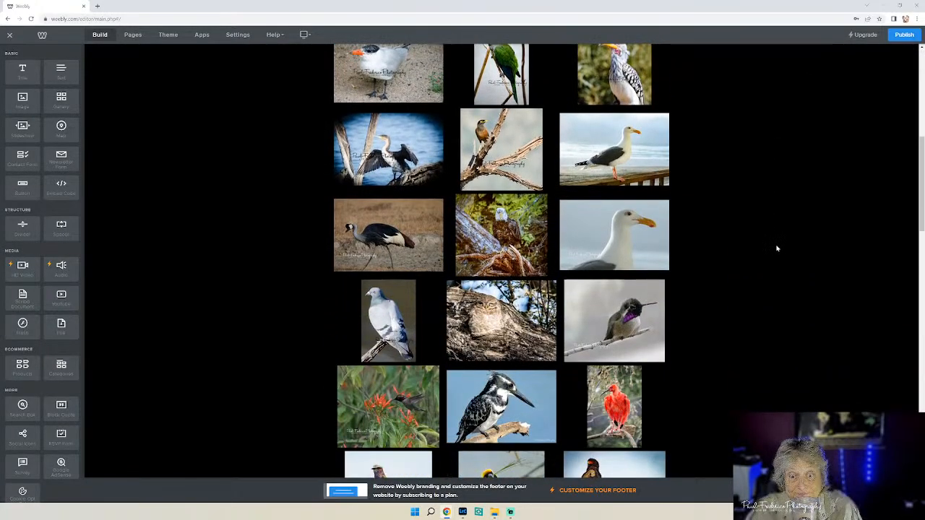
{"action": "scroll", "coordinate": [776, 248], "scroll_direction": "down", "scroll_amount": 10}
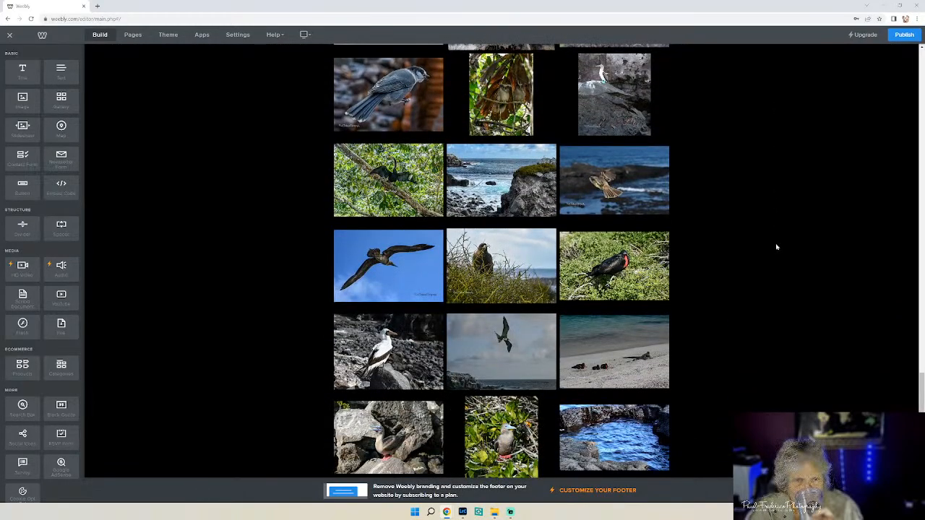
{"action": "scroll", "coordinate": [776, 247], "scroll_direction": "down", "scroll_amount": 1}
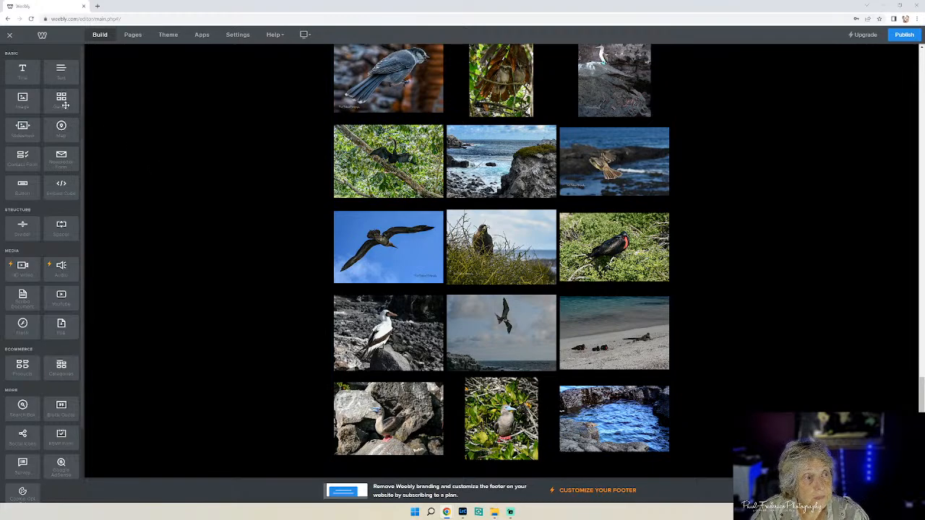
{"action": "scroll", "coordinate": [490, 238], "scroll_direction": "up", "scroll_amount": 2}
{"action": "scroll", "coordinate": [490, 238], "scroll_direction": "down", "scroll_amount": 2}
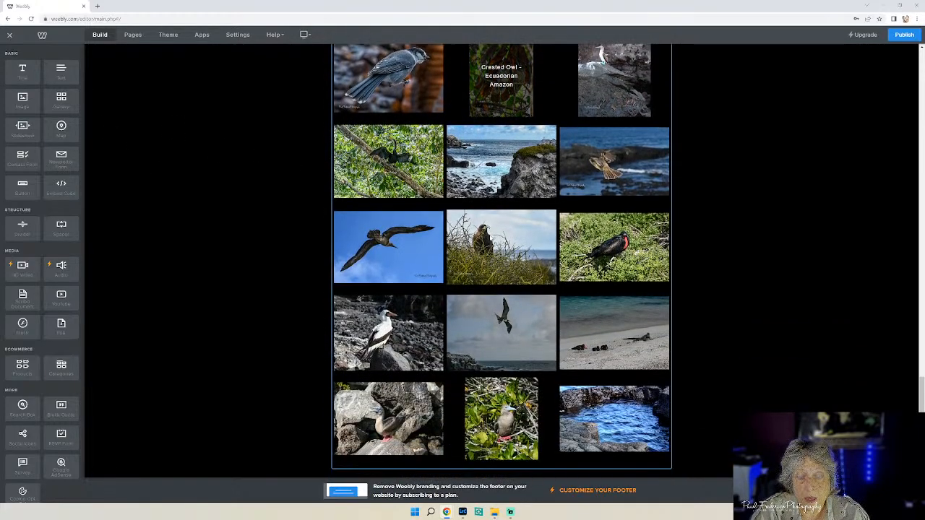
Start adding images from the computer to the Birds gallery and enlarge the file selection window.
{"action": "left_click", "coordinate": [546, 413]}
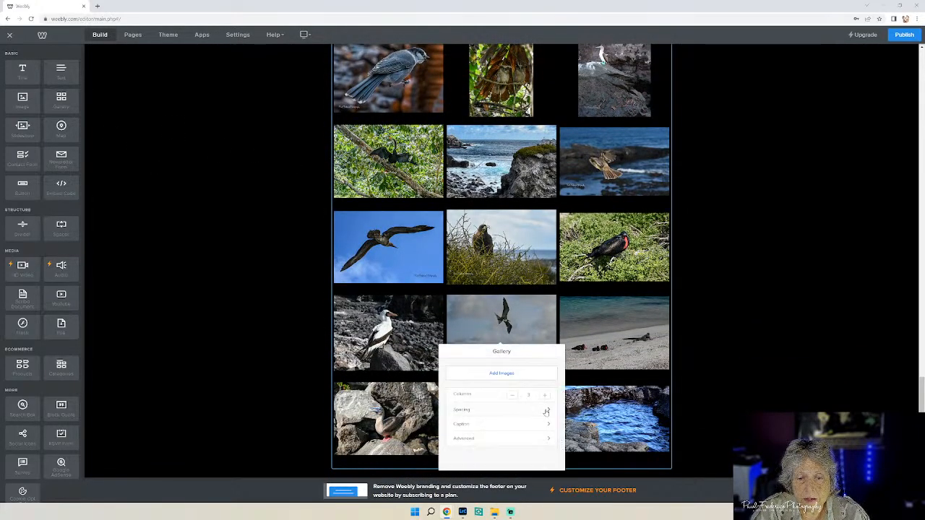
{"action": "left_click", "coordinate": [508, 376]}
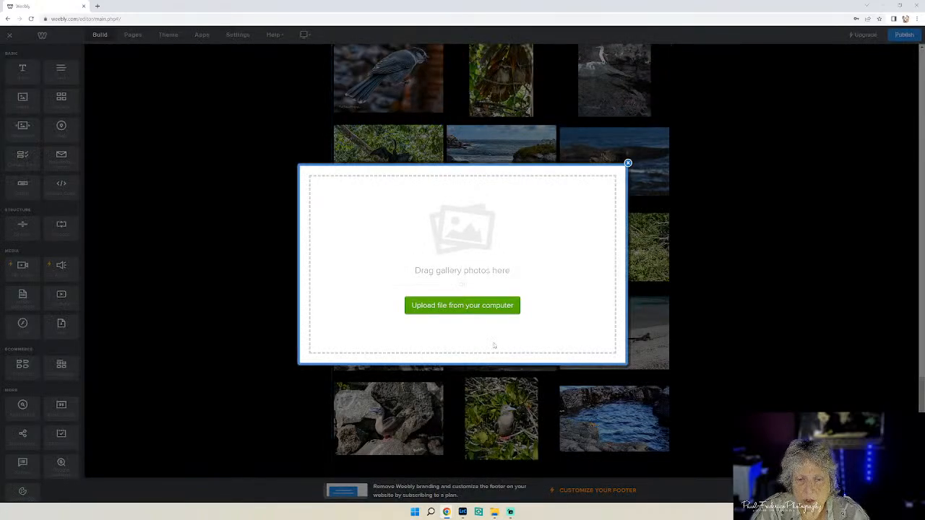
{"action": "left_click", "coordinate": [455, 309]}
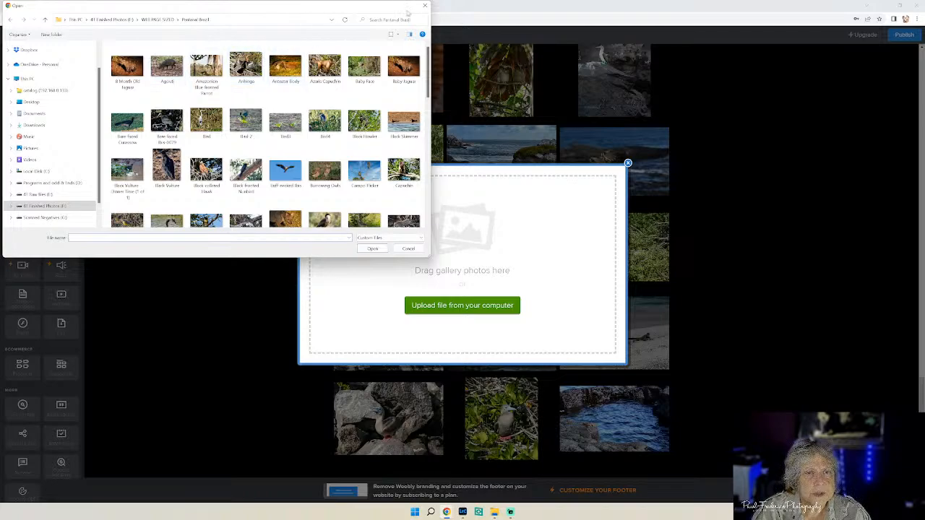
{"action": "left_click_drag", "start_coordinate": [255, 4], "coordinate": [263, 16]}
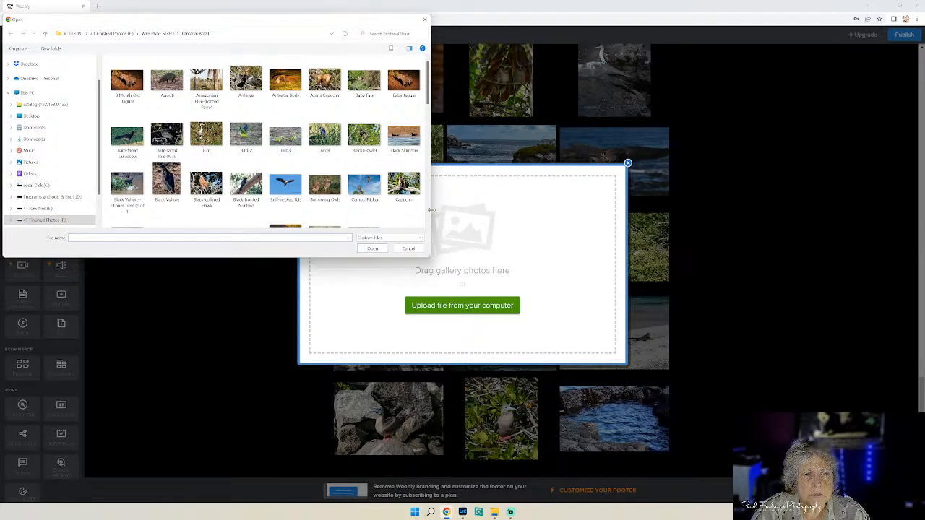
{"action": "left_click_drag", "start_coordinate": [431, 209], "coordinate": [515, 209]}
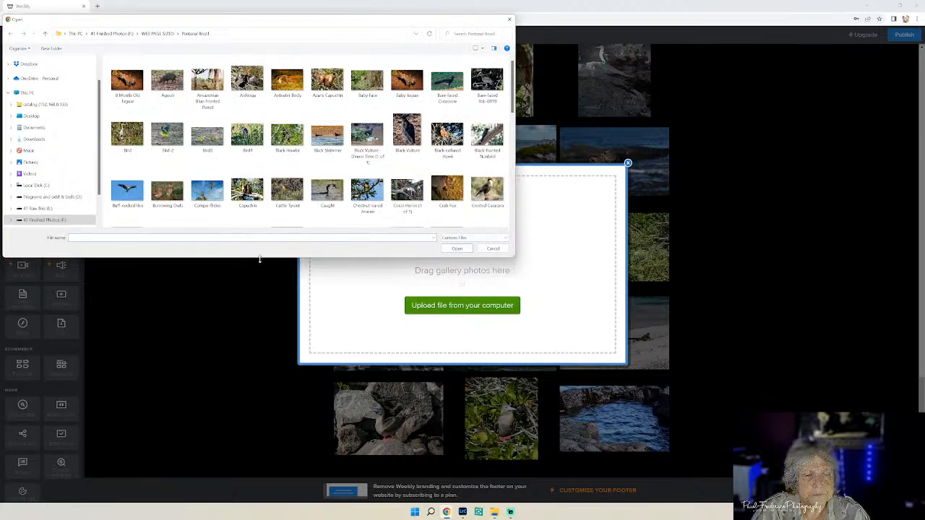
{"action": "left_click_drag", "start_coordinate": [260, 259], "coordinate": [253, 364]}
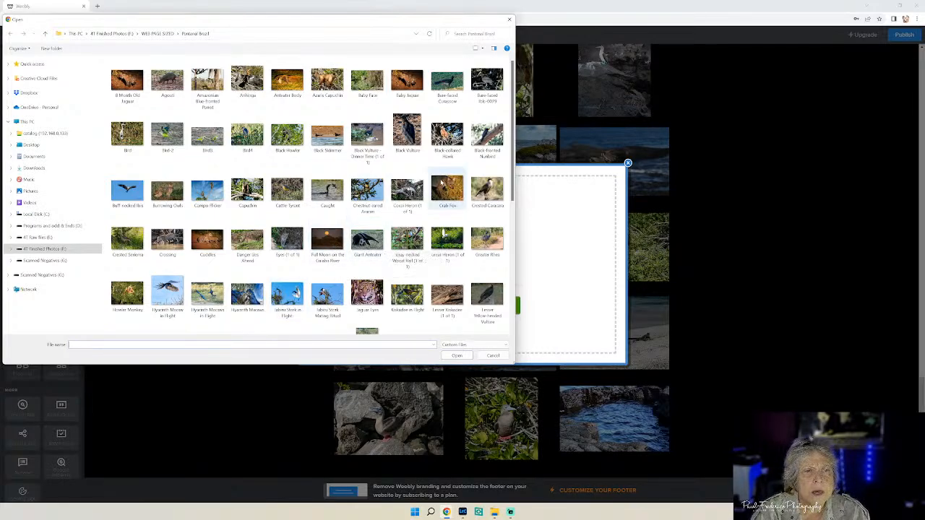
Select the Black-fronted Nunbird, Black-collared Hawk, both Black Vulture and the Black Skimmer photos for upload.
{"action": "left_click", "coordinate": [447, 95]}
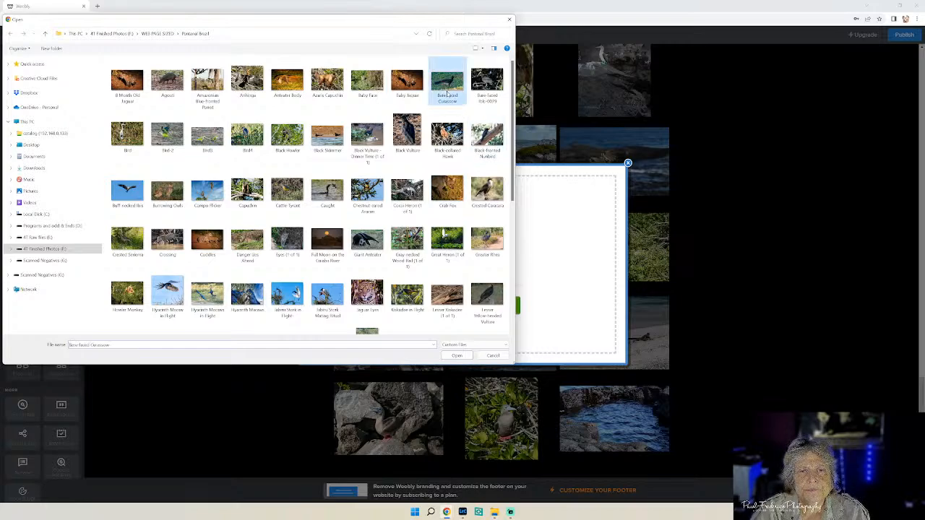
{"action": "left_click", "coordinate": [486, 96]}
{"action": "left_click", "coordinate": [493, 132]}
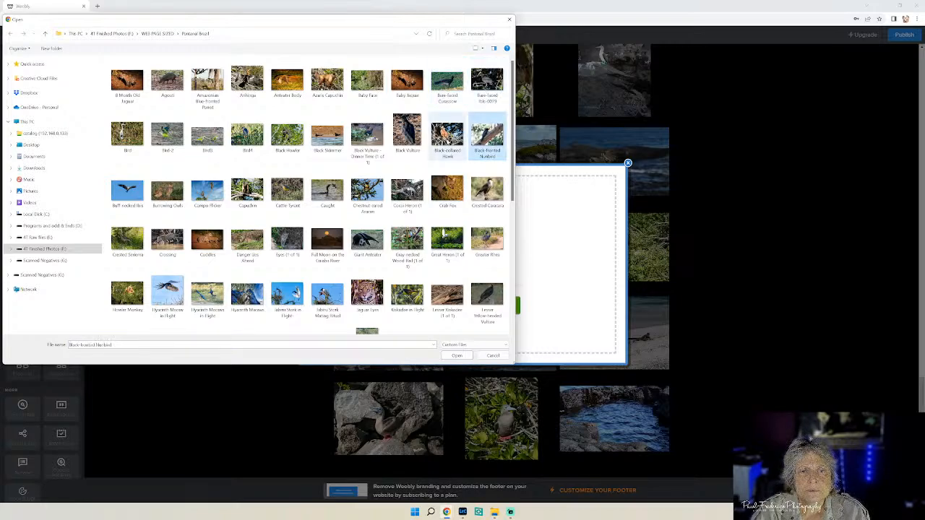
{"action": "left_click", "coordinate": [445, 142], "text": "ctrl"}
{"action": "left_click", "coordinate": [413, 143], "text": "ctrl"}
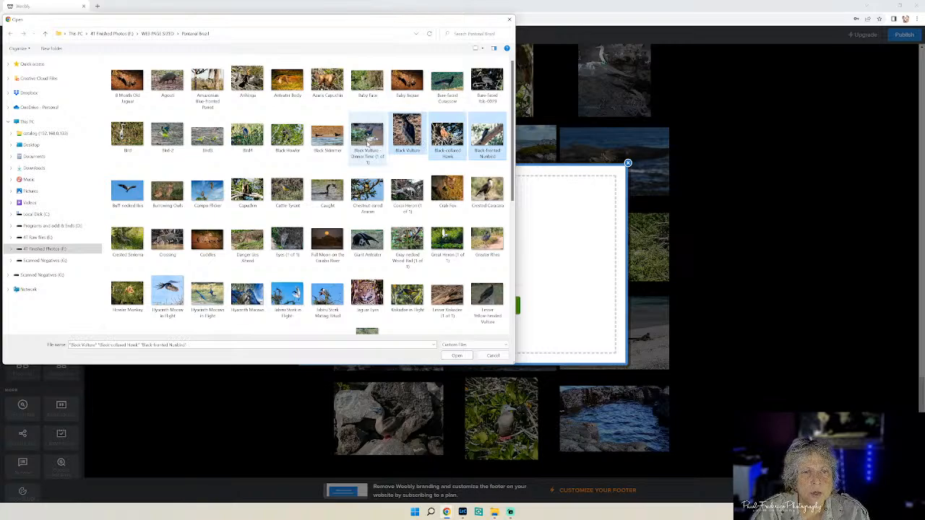
{"action": "left_click", "coordinate": [367, 143], "text": "ctrl"}
{"action": "left_click", "coordinate": [327, 141], "text": "ctrl"}
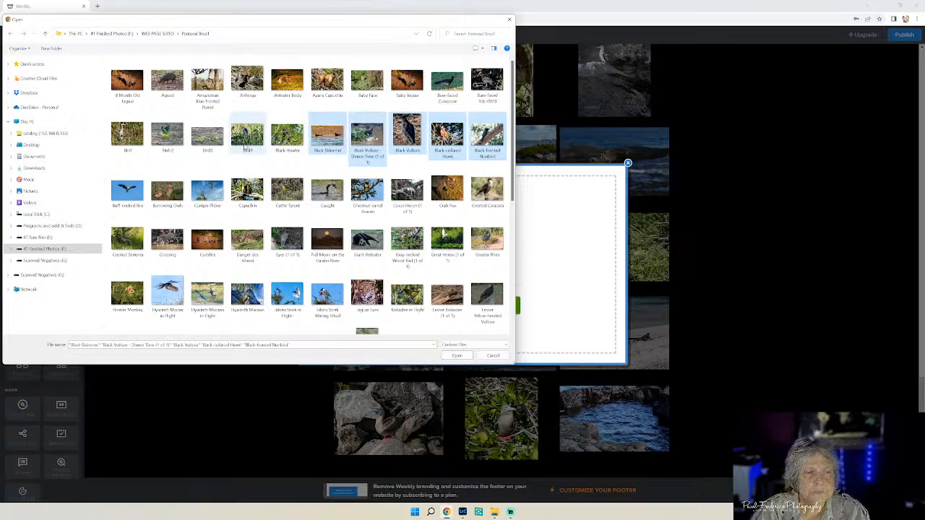
Add the Buff-necked Ibis, Burrowing Owls, Campo Flicker, Cattle Tyrant, Caught, Chestnut-eared Aracari, Cocoi Heron and Crested Caracara photos to the selection.
{"action": "left_click", "coordinate": [125, 191], "text": "ctrl"}
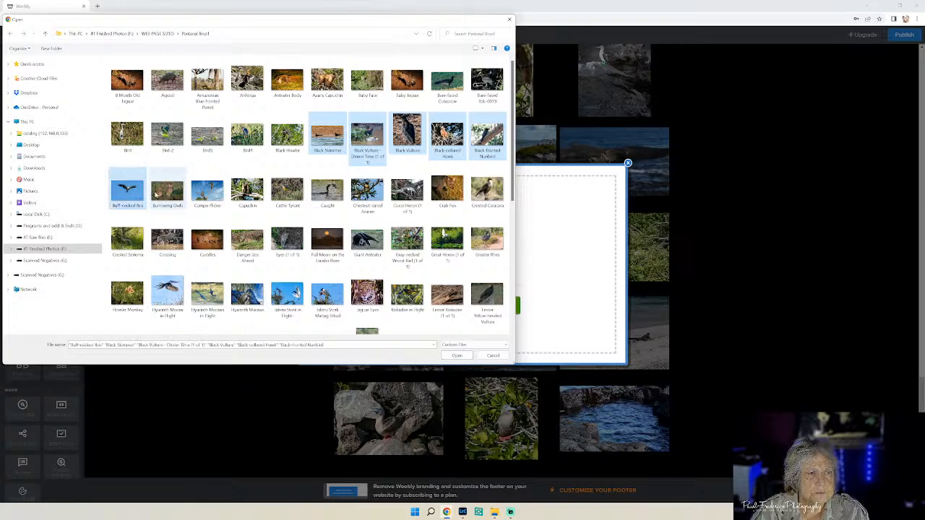
{"action": "left_click", "coordinate": [168, 194], "text": "ctrl"}
{"action": "left_click", "coordinate": [207, 192], "text": "ctrl"}
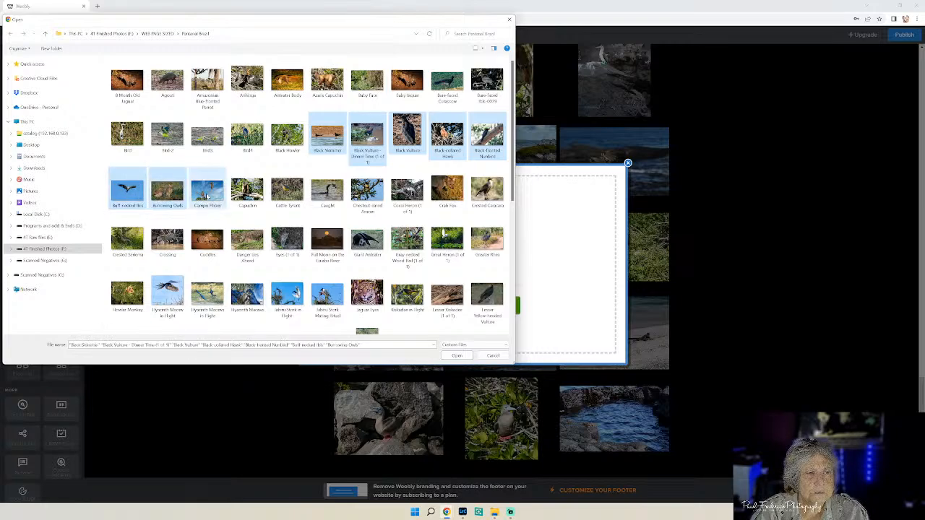
{"action": "left_click", "coordinate": [287, 204], "text": "ctrl"}
{"action": "left_click", "coordinate": [327, 192], "text": "ctrl"}
{"action": "left_click", "coordinate": [365, 195], "text": "ctrl"}
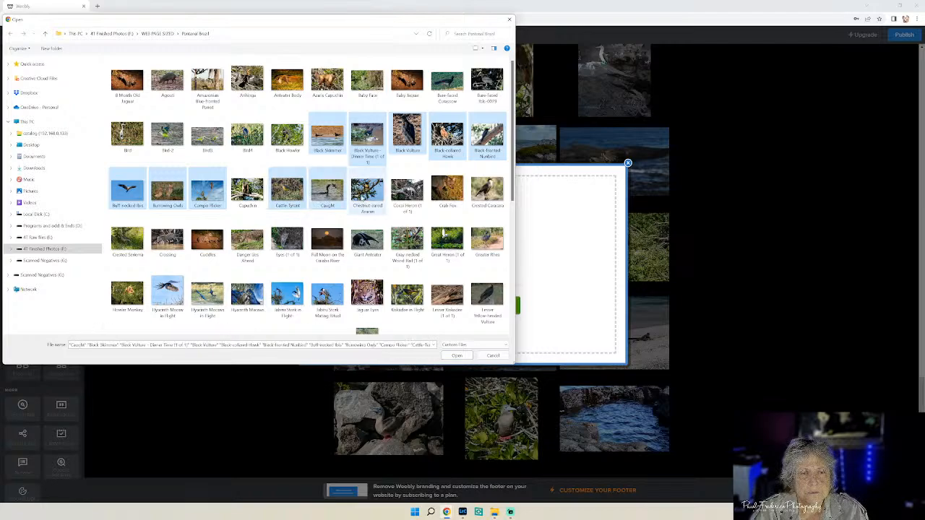
{"action": "left_click", "coordinate": [404, 198], "text": "ctrl"}
{"action": "left_click", "coordinate": [404, 197], "text": "ctrl"}
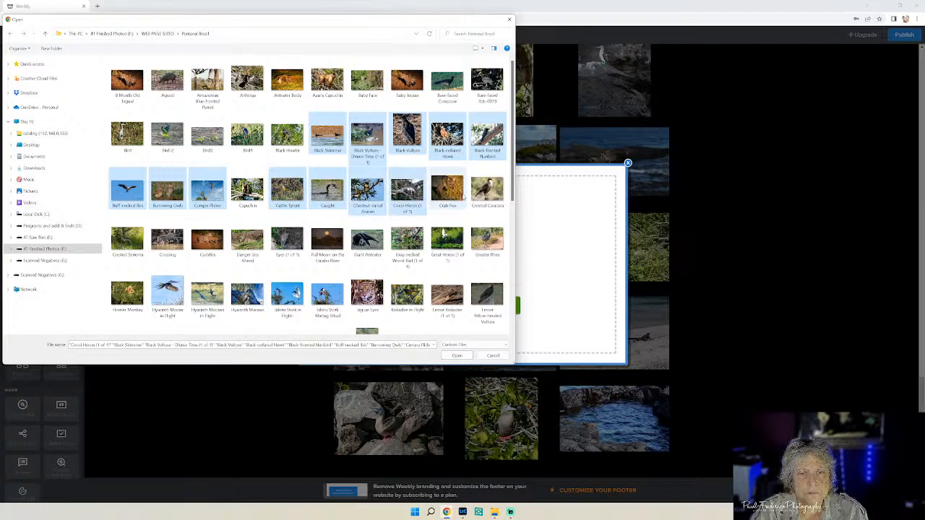
{"action": "left_click", "coordinate": [488, 194], "text": "ctrl"}
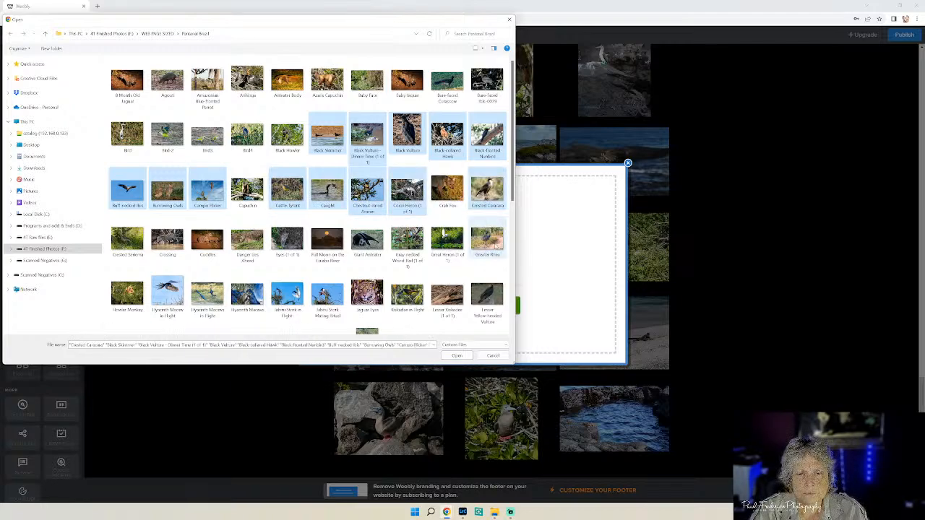
Add the Greater Rhea, Great Heron, Gray-necked Wood-Rail and Crested Seriema photos to the selection.
{"action": "left_click", "coordinate": [487, 242], "text": "ctrl"}
{"action": "left_click", "coordinate": [447, 242], "text": "ctrl"}
{"action": "left_click", "coordinate": [408, 252], "text": "ctrl"}
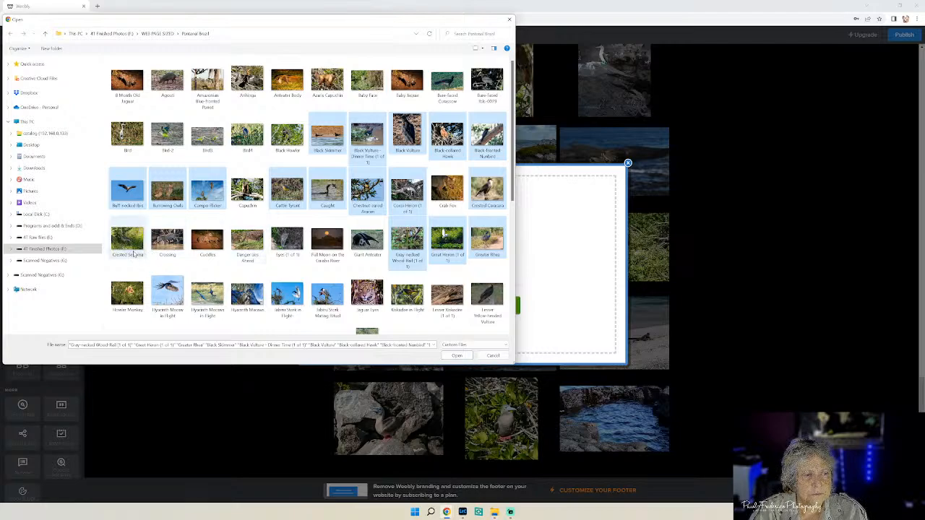
{"action": "left_click", "coordinate": [133, 252], "text": "ctrl"}
Add both Hyacinth Macaw in Flight, the Hyacinth Macaw, both Jabiru Stork, both Kiskadee and the Lesser Yellow-headed Vulture photos to the selection.
{"action": "left_click", "coordinate": [167, 297], "text": "ctrl"}
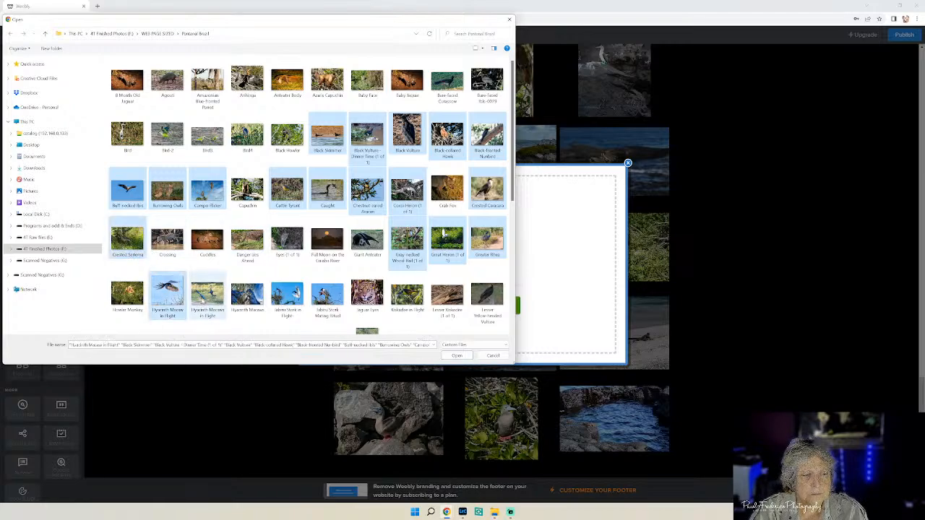
{"action": "left_click", "coordinate": [247, 296], "text": "ctrl"}
{"action": "left_click", "coordinate": [287, 296], "text": "ctrl"}
{"action": "left_click", "coordinate": [328, 296], "text": "ctrl"}
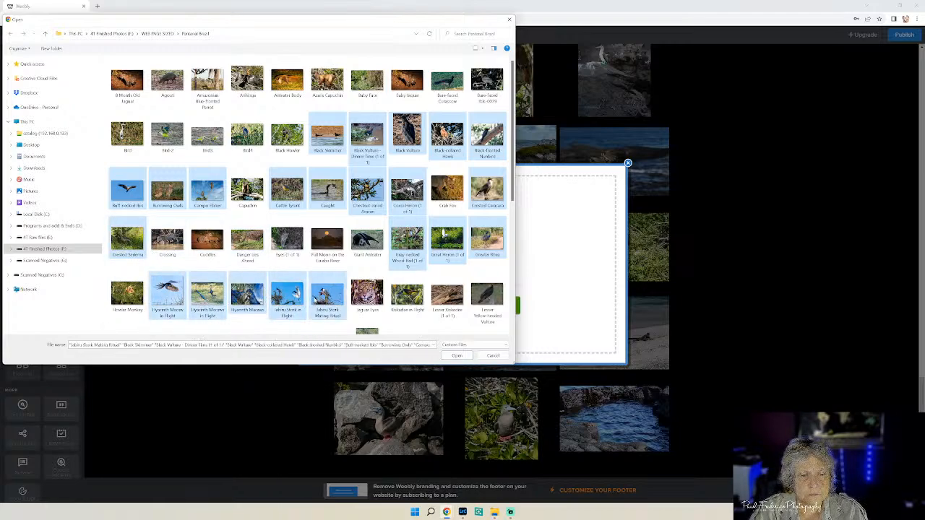
{"action": "left_click", "coordinate": [406, 296], "text": "ctrl"}
{"action": "left_click", "coordinate": [446, 296], "text": "ctrl"}
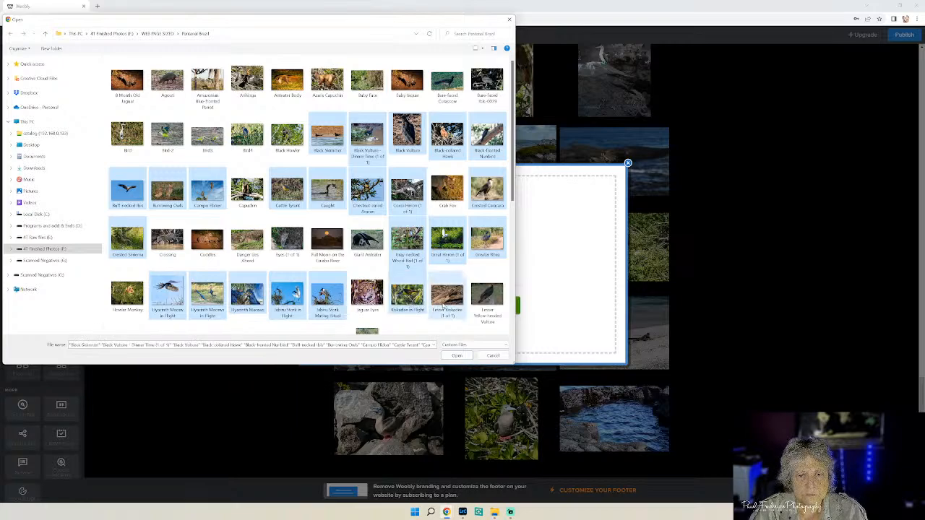
{"action": "left_click", "coordinate": [487, 296], "text": "ctrl"}
{"action": "left_click_drag", "start_coordinate": [513, 202], "coordinate": [513, 282]}
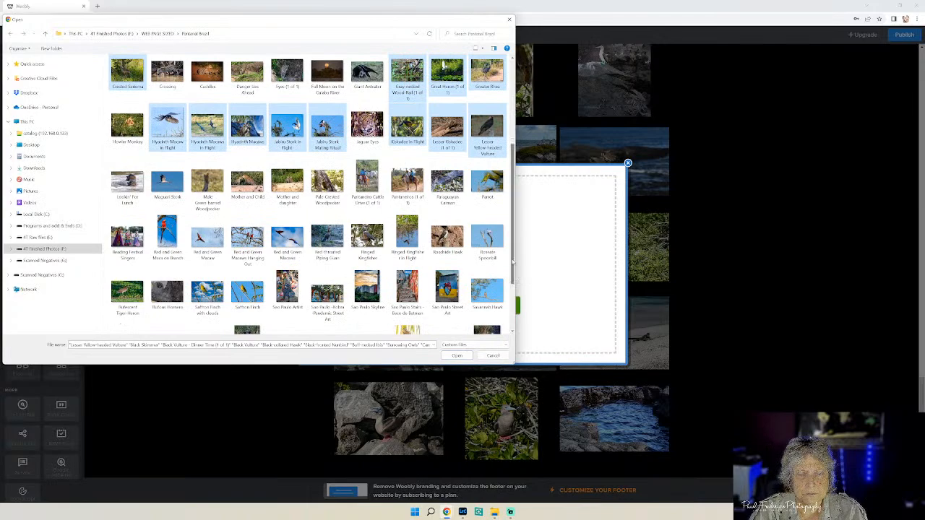
{"action": "left_click", "coordinate": [487, 188], "text": "ctrl"}
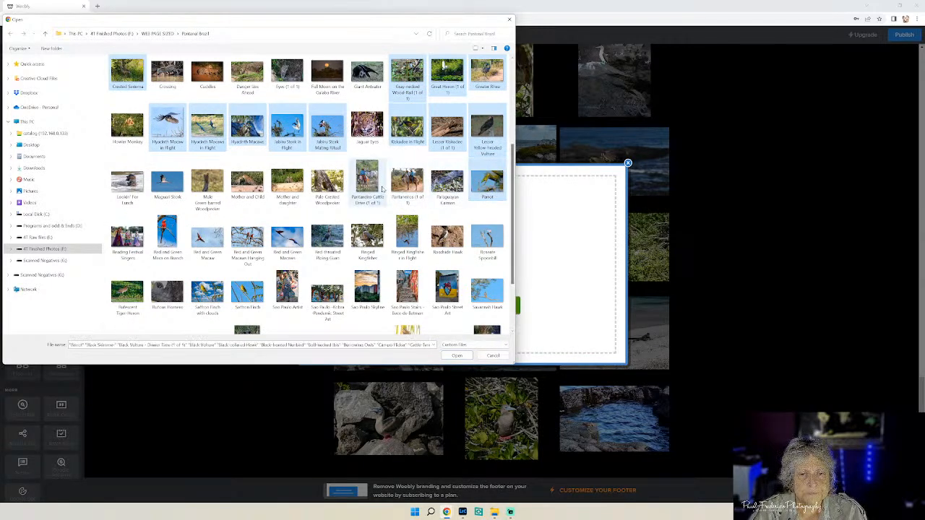
{"action": "left_click", "coordinate": [327, 181]}
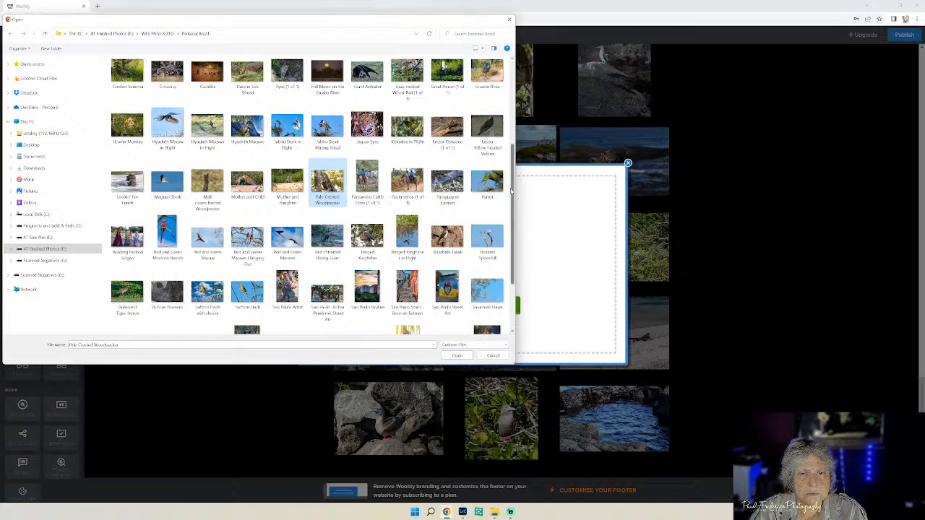
Select the Bare-faced Ibis, Bare-faced Curassow, Black-fronted Nunbird, Black-collared Hawk, both Black Vulture and the Black Skimmer photos for upload.
{"action": "left_click_drag", "start_coordinate": [512, 195], "coordinate": [511, 101]}
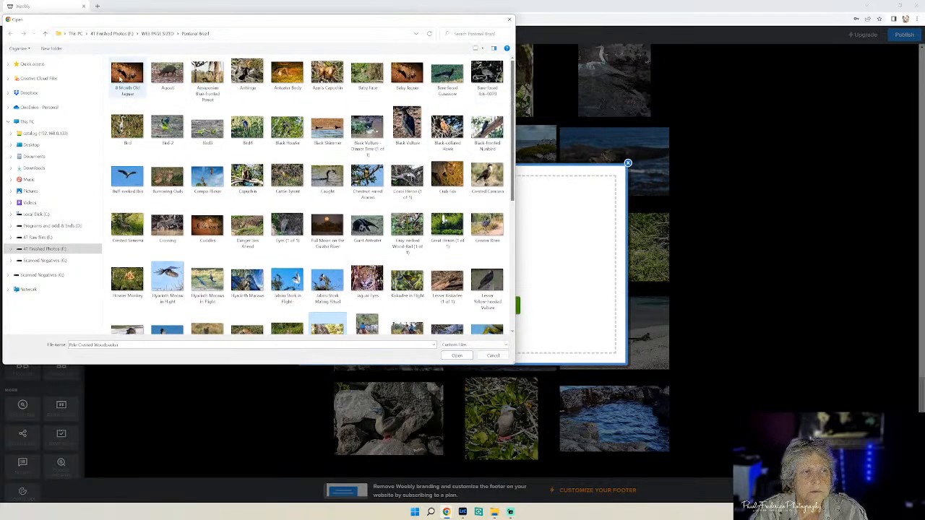
{"action": "left_click", "coordinate": [486, 75]}
{"action": "left_click", "coordinate": [458, 80], "text": "ctrl"}
{"action": "left_click", "coordinate": [488, 124], "text": "ctrl"}
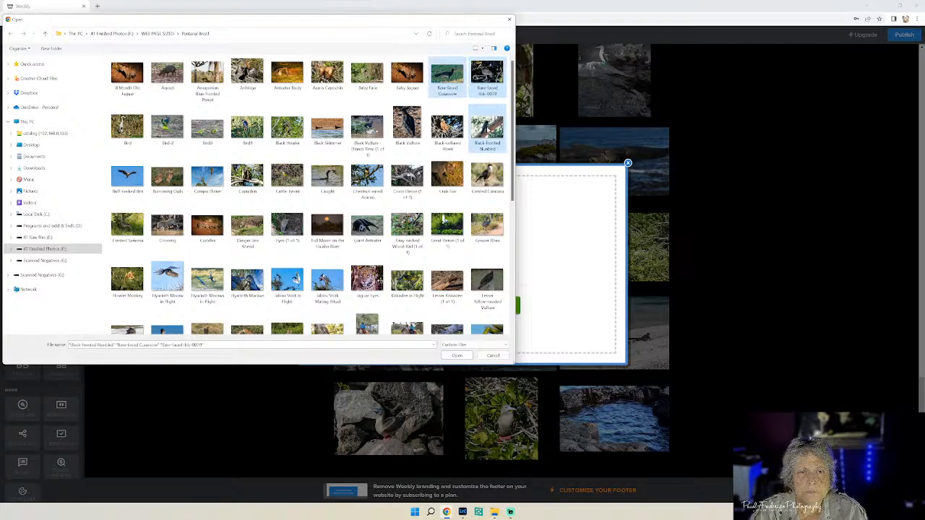
{"action": "left_click", "coordinate": [446, 127], "text": "ctrl"}
{"action": "left_click", "coordinate": [406, 125], "text": "ctrl"}
{"action": "left_click", "coordinate": [366, 132], "text": "ctrl"}
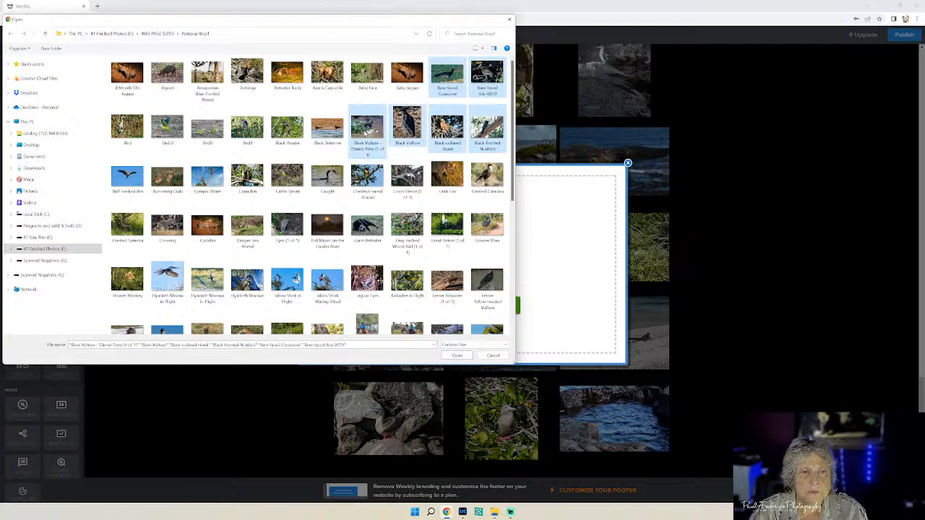
{"action": "left_click", "coordinate": [327, 128], "text": "ctrl"}
{"action": "left_click", "coordinate": [247, 130], "text": "ctrl"}
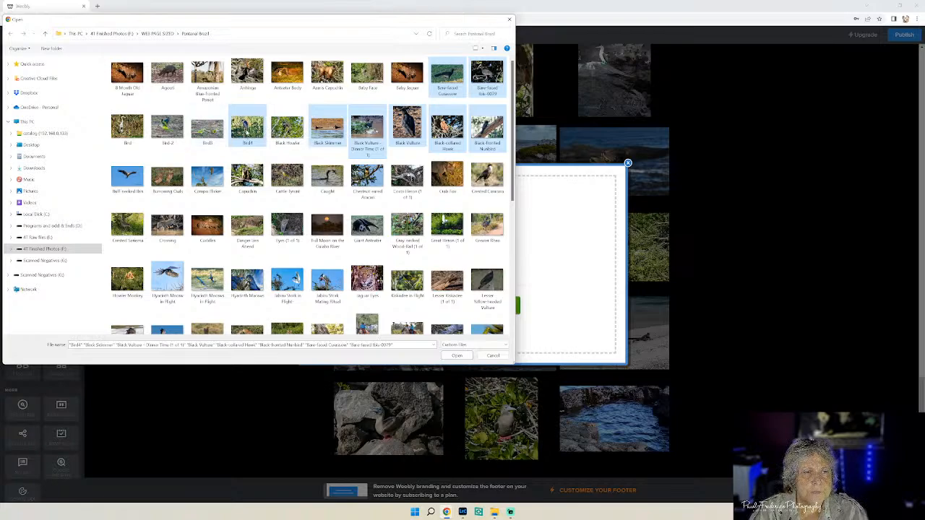
{"action": "left_click", "coordinate": [247, 130], "text": "ctrl"}
Add the Buff-necked Ibis, Burrowing Owls, Campo Flicker, Cattle Tyrant, Caught, Chestnut-eared Aracari, Cocoi Heron and Crested Caracara photos and upload the selection.
{"action": "left_click", "coordinate": [127, 180], "text": "ctrl"}
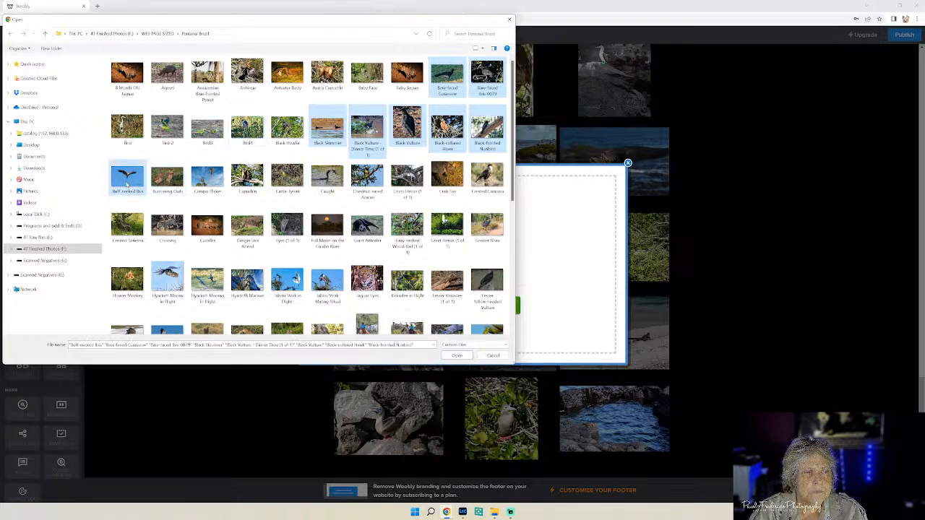
{"action": "left_click", "coordinate": [167, 177], "text": "ctrl"}
{"action": "left_click", "coordinate": [207, 177], "text": "ctrl"}
{"action": "left_click", "coordinate": [288, 177], "text": "ctrl"}
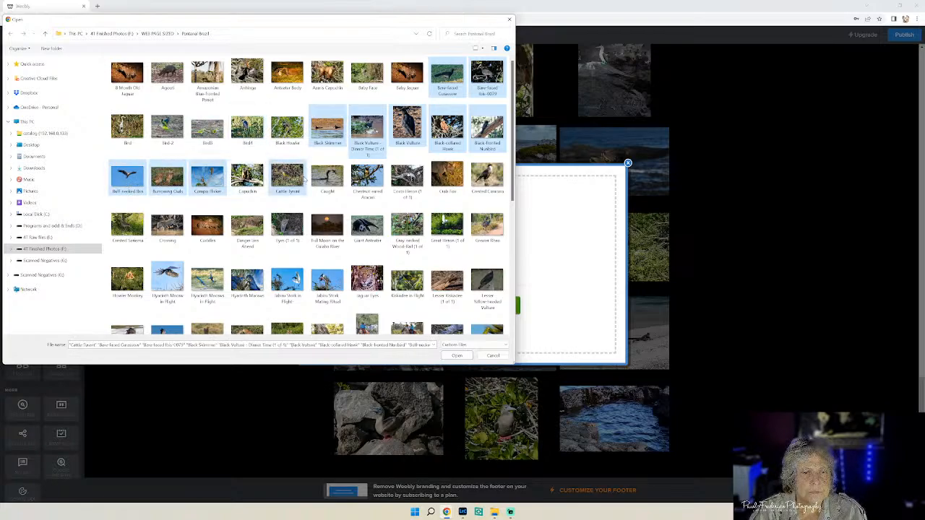
{"action": "left_click", "coordinate": [322, 180], "text": "ctrl"}
{"action": "left_click", "coordinate": [368, 179], "text": "ctrl"}
{"action": "left_click", "coordinate": [398, 182], "text": "ctrl"}
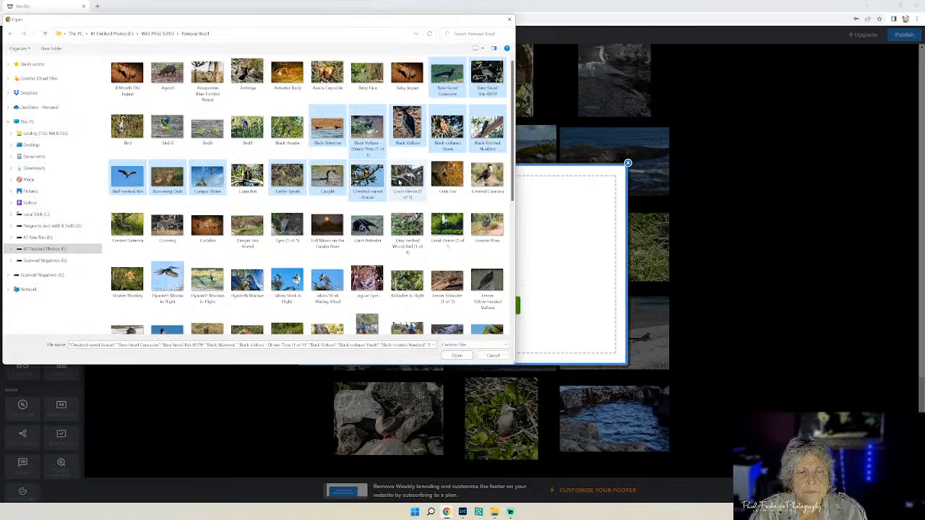
{"action": "left_click", "coordinate": [487, 177], "text": "ctrl"}
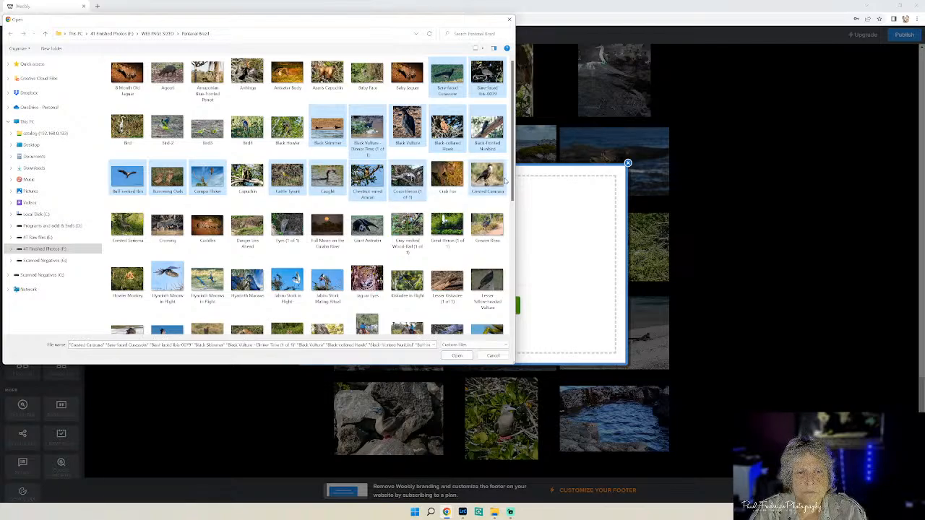
{"action": "left_click", "coordinate": [457, 355]}
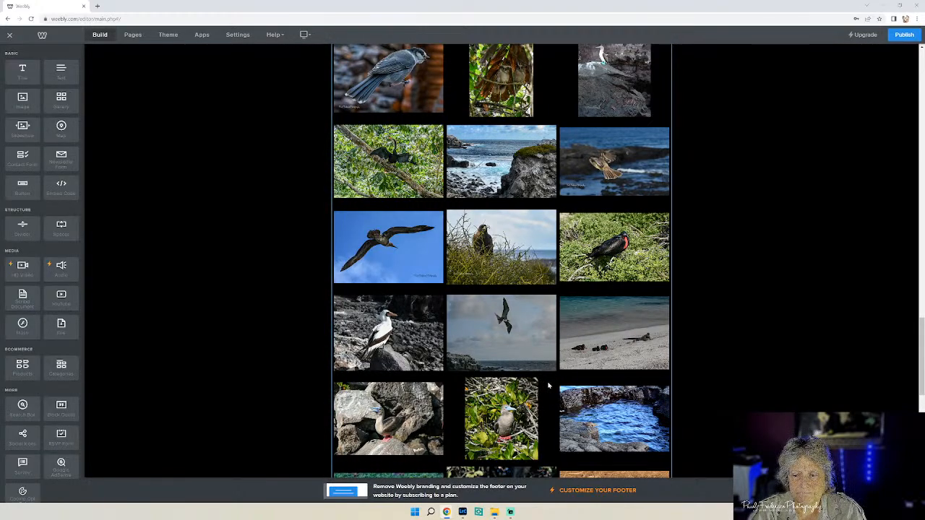
Start another image upload to the gallery and select the Crested Seriema, Gray-necked Wood-Rail, Great Heron and Greater Rhea photos.
{"action": "left_click", "coordinate": [548, 386]}
{"action": "left_click", "coordinate": [546, 380]}
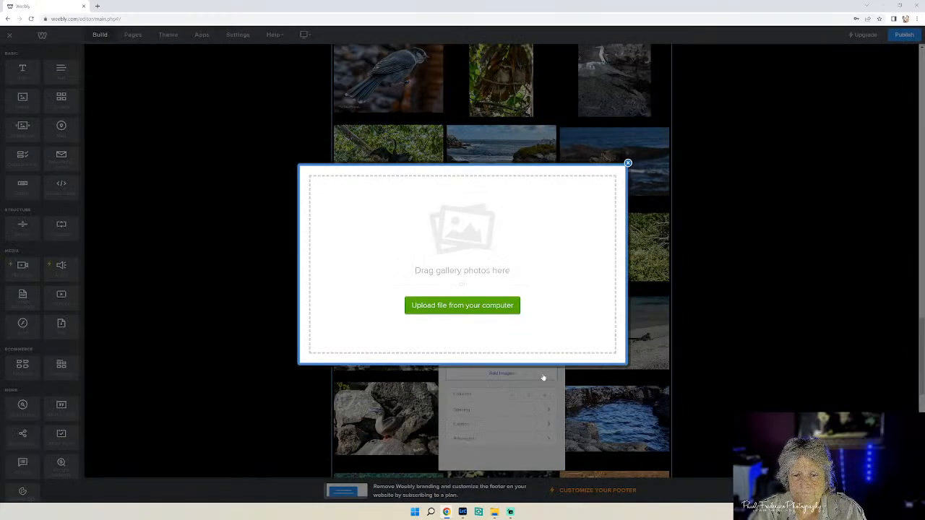
{"action": "left_click", "coordinate": [477, 305]}
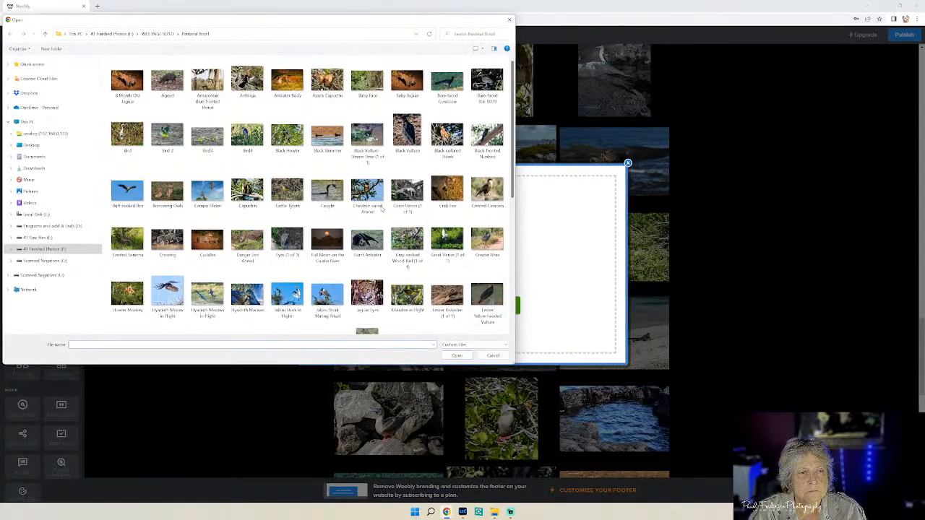
{"action": "left_click", "coordinate": [135, 250]}
{"action": "left_click_drag", "start_coordinate": [516, 158], "coordinate": [518, 239]}
{"action": "left_click", "coordinate": [407, 80], "text": "ctrl"}
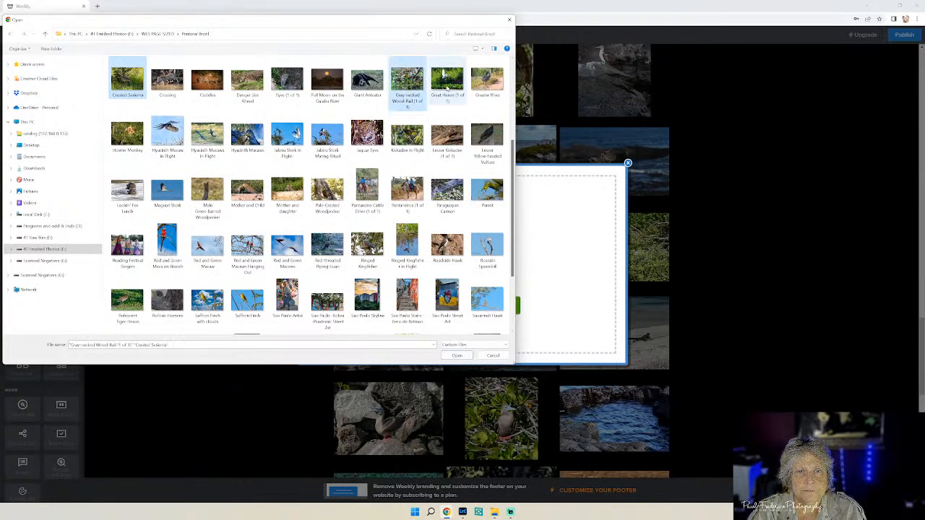
{"action": "left_click", "coordinate": [448, 81], "text": "ctrl"}
{"action": "left_click", "coordinate": [487, 80], "text": "ctrl"}
Add the Lesser Yellow-headed Vulture, both Kiskadee, both Jabiru Stork and all three Hyacinth Macaw photos to the selection.
{"action": "left_click", "coordinate": [487, 138], "text": "ctrl"}
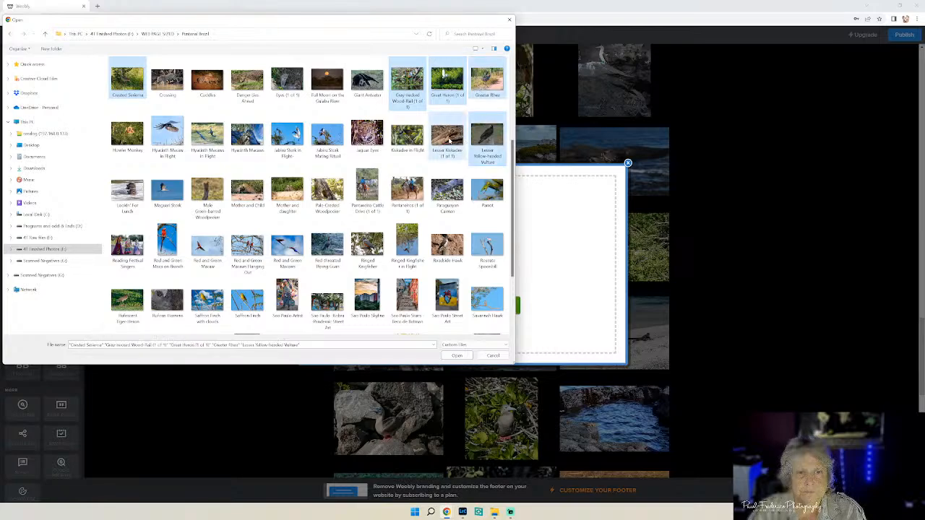
{"action": "left_click", "coordinate": [447, 137], "text": "ctrl"}
{"action": "left_click", "coordinate": [406, 137], "text": "ctrl"}
{"action": "left_click", "coordinate": [327, 137], "text": "ctrl"}
{"action": "left_click", "coordinate": [287, 138], "text": "ctrl"}
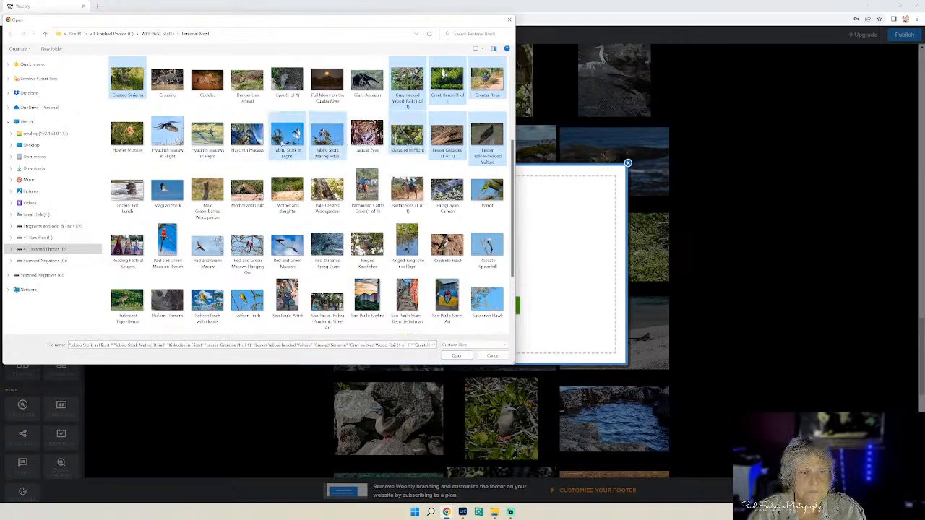
{"action": "left_click", "coordinate": [247, 138], "text": "ctrl"}
{"action": "left_click", "coordinate": [208, 137], "text": "ctrl"}
{"action": "left_click", "coordinate": [168, 140], "text": "ctrl"}
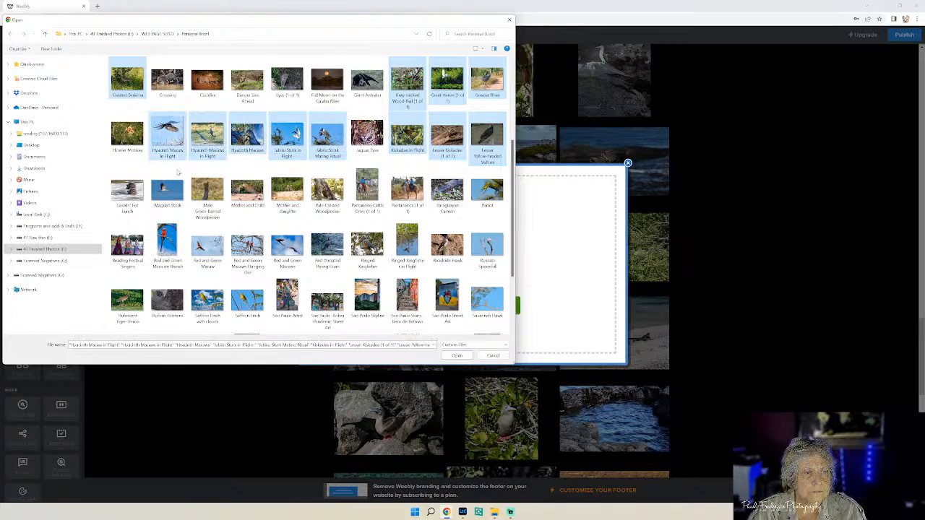
Add the Maguari Stork, Male Green-barred Woodpecker, Pale-crested Woodpecker and Parrot photos and upload the selection to the gallery.
{"action": "left_click", "coordinate": [161, 196], "text": "ctrl"}
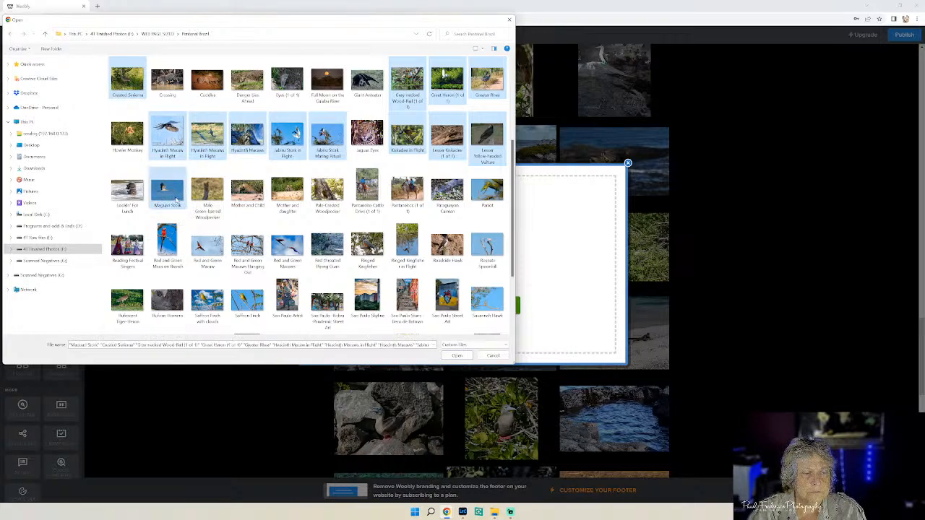
{"action": "left_click", "coordinate": [211, 200], "text": "ctrl"}
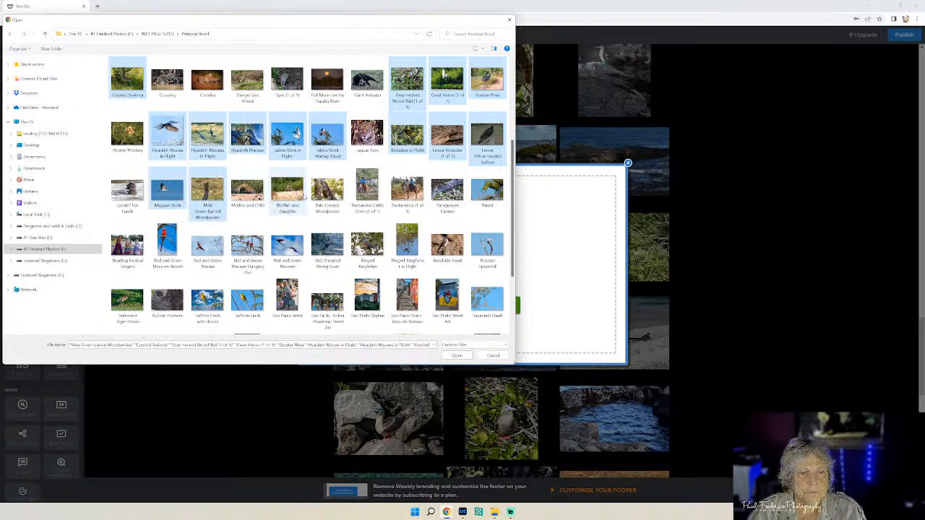
{"action": "left_click", "coordinate": [325, 194], "text": "ctrl"}
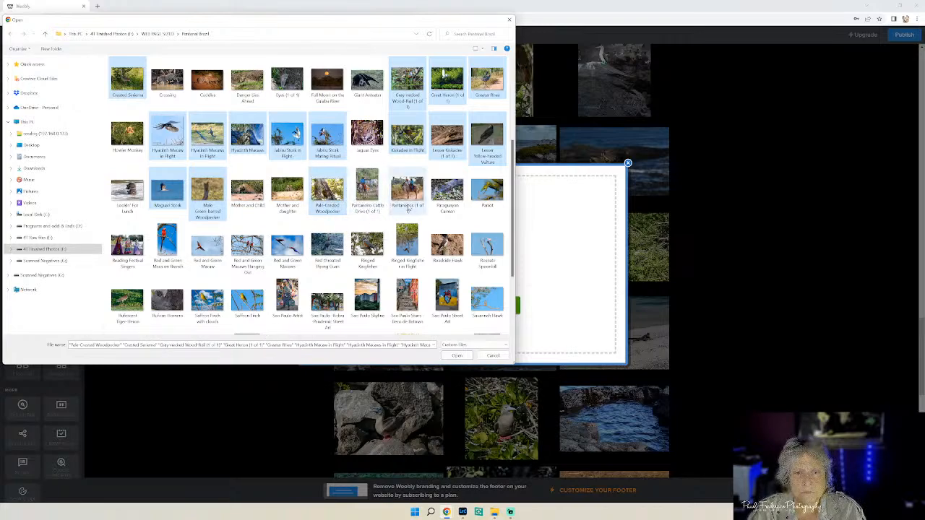
{"action": "left_click", "coordinate": [488, 191], "text": "ctrl"}
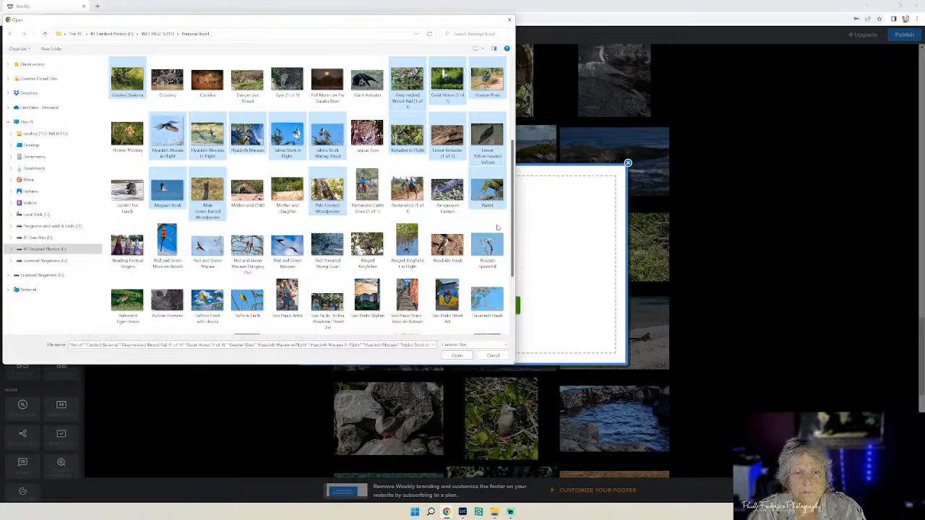
{"action": "left_click", "coordinate": [457, 355]}
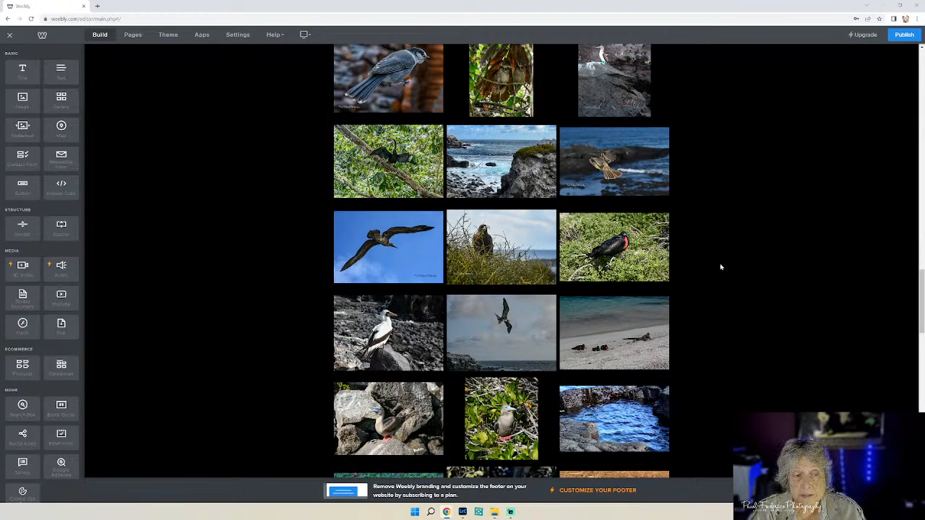
Open the upload from the computer for adding more images to the Birds gallery.
{"action": "scroll", "coordinate": [560, 401], "scroll_direction": "down", "scroll_amount": 6}
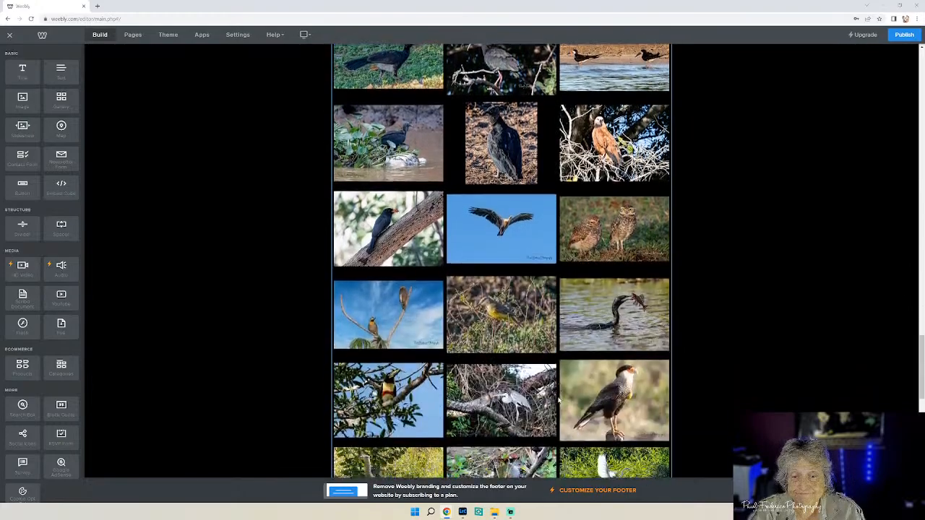
{"action": "scroll", "coordinate": [558, 400], "scroll_direction": "down", "scroll_amount": 10}
{"action": "left_click", "coordinate": [531, 401]}
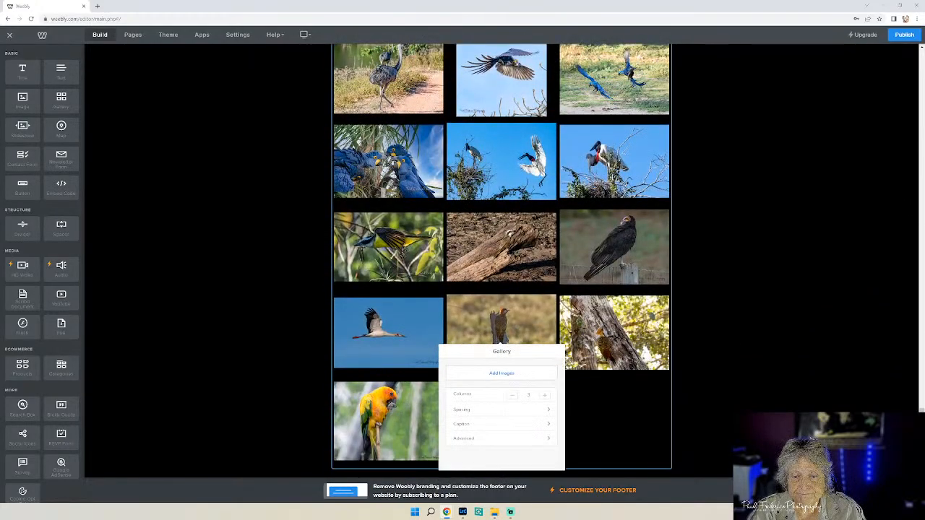
{"action": "left_click", "coordinate": [509, 381]}
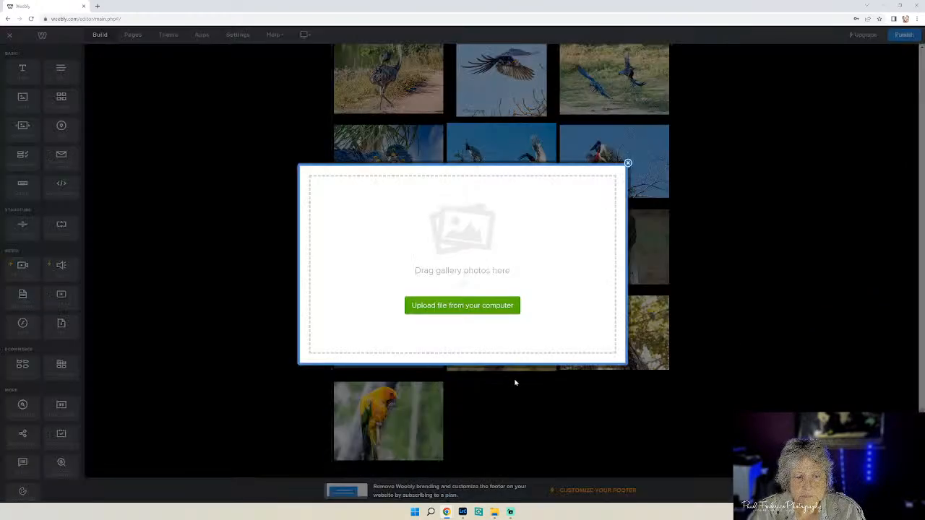
{"action": "left_click", "coordinate": [496, 306]}
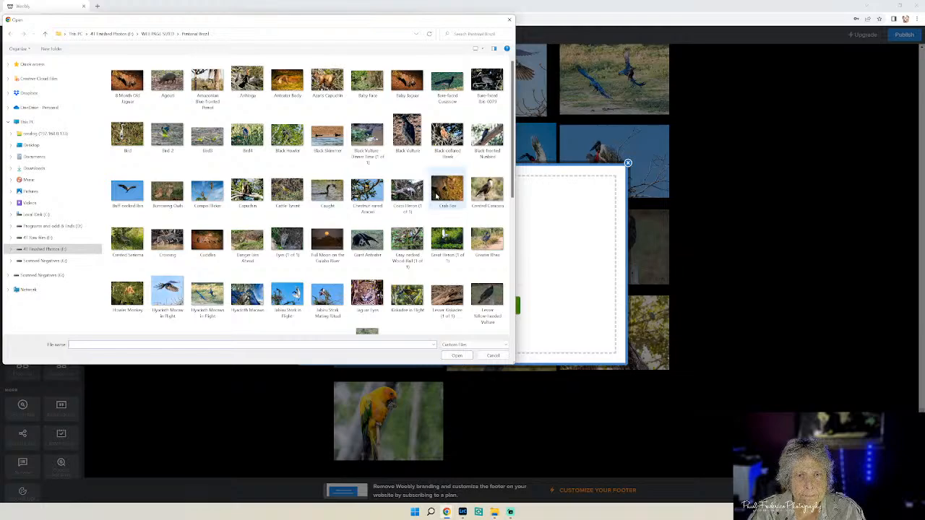
Select the Red and Green Macaw, Red and Green Macaws Hanging Out and Red and Green Macaws photos for upload.
{"action": "scroll", "coordinate": [462, 195], "scroll_direction": "down", "scroll_amount": 3}
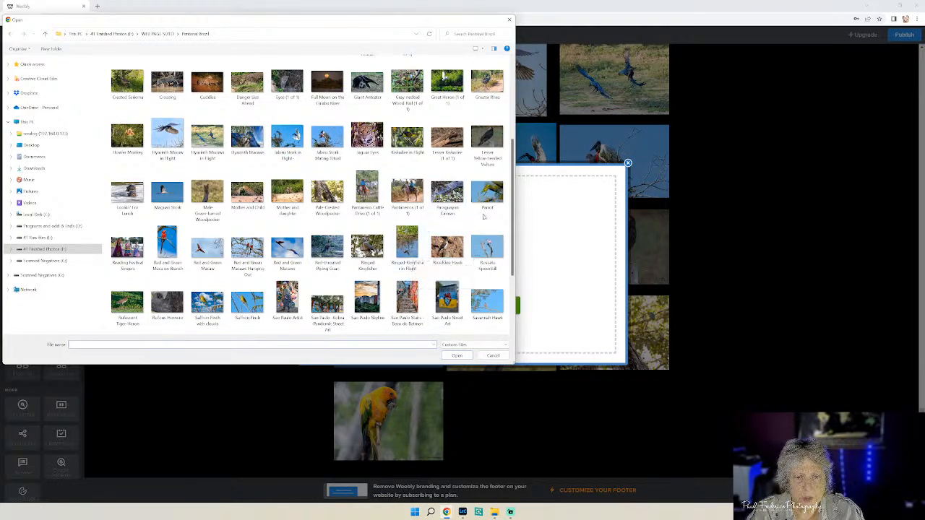
{"action": "scroll", "coordinate": [512, 241], "scroll_direction": "down", "scroll_amount": 1}
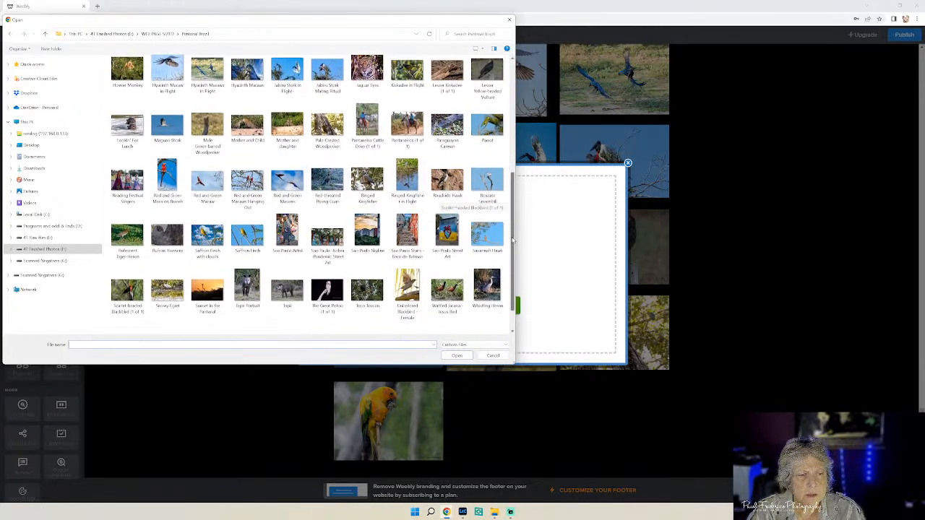
{"action": "scroll", "coordinate": [512, 240], "scroll_direction": "down", "scroll_amount": 1}
{"action": "left_click", "coordinate": [199, 146]}
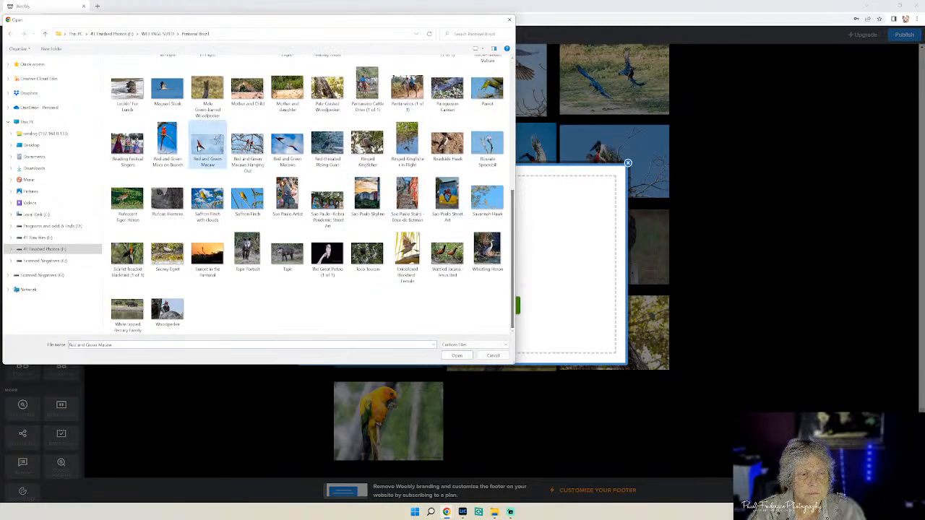
{"action": "left_click", "coordinate": [247, 147], "text": "ctrl"}
{"action": "left_click", "coordinate": [287, 146], "text": "ctrl"}
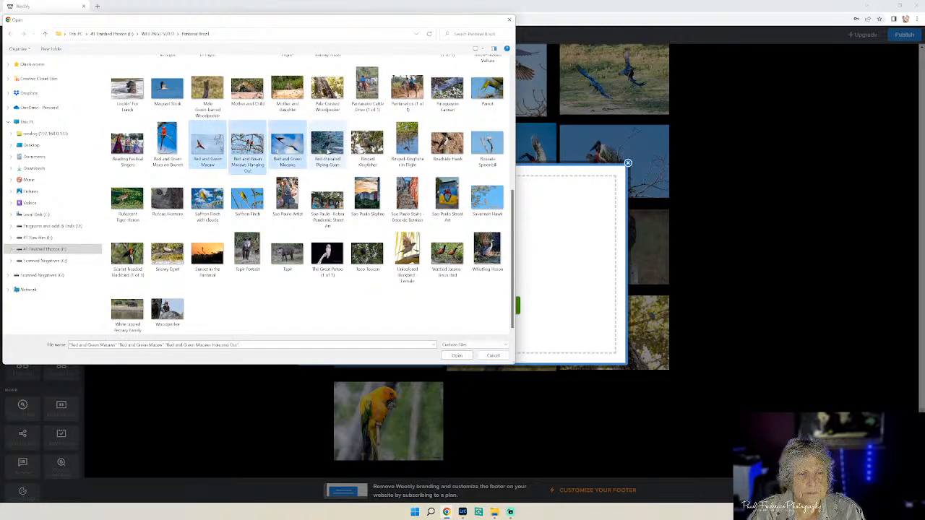
Add the Red-throated Piping Guan, both Ringed Kingfisher, Roadside Hawk, Roseate Spoonbill and Savannah Hawk photos to the selection.
{"action": "left_click", "coordinate": [327, 146], "text": "ctrl"}
{"action": "left_click", "coordinate": [367, 145], "text": "ctrl"}
{"action": "left_click", "coordinate": [407, 145], "text": "ctrl"}
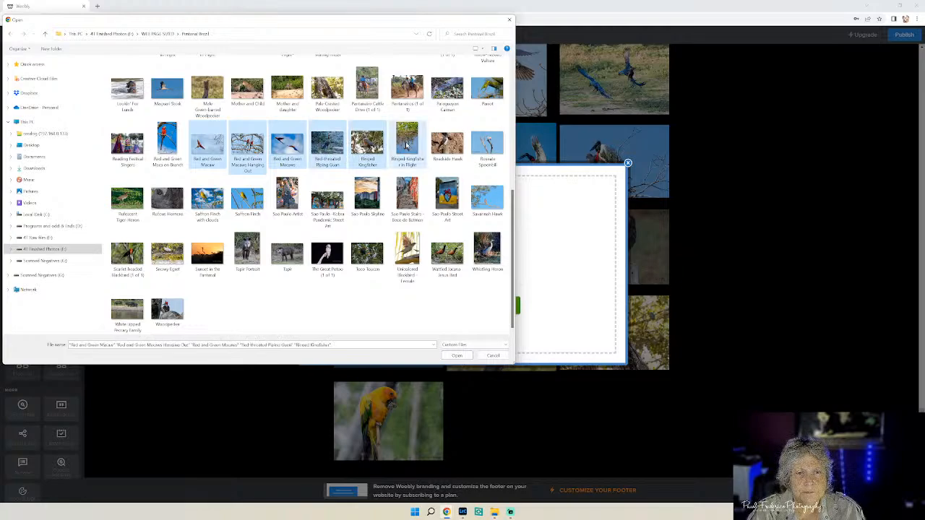
{"action": "left_click", "coordinate": [447, 144], "text": "ctrl"}
{"action": "left_click", "coordinate": [487, 144], "text": "ctrl"}
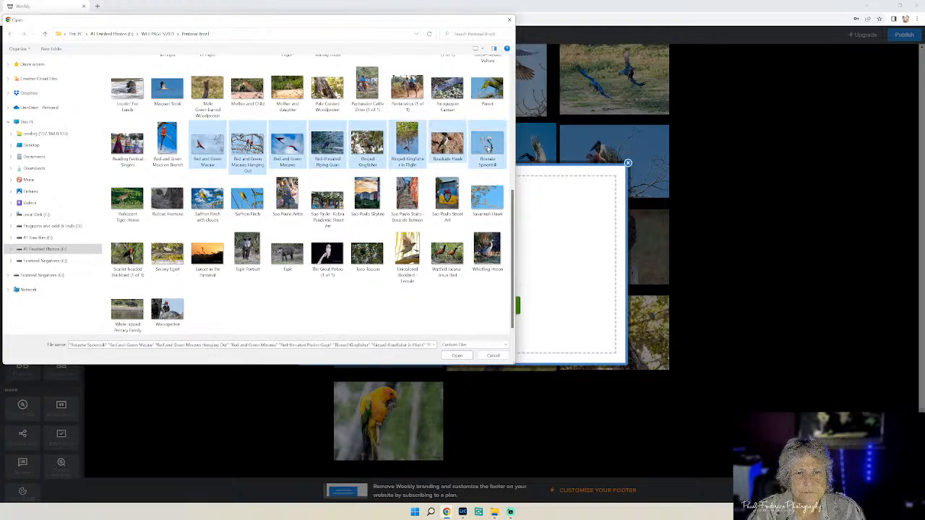
{"action": "left_click", "coordinate": [488, 197], "text": "ctrl"}
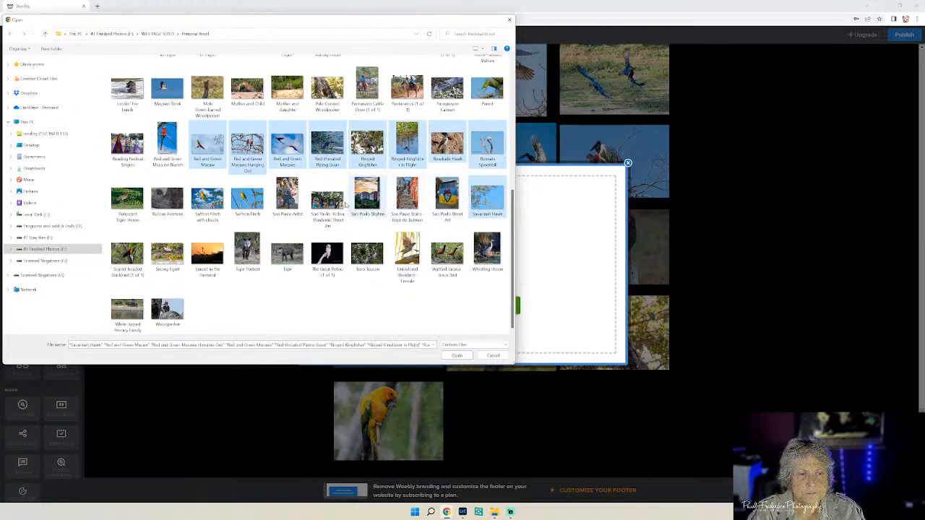
Add the Saffron Finch with clouds, Rufous Hornero and Rufescent Tiger Heron photos to the selection.
{"action": "left_click", "coordinate": [247, 199], "text": "ctrl"}
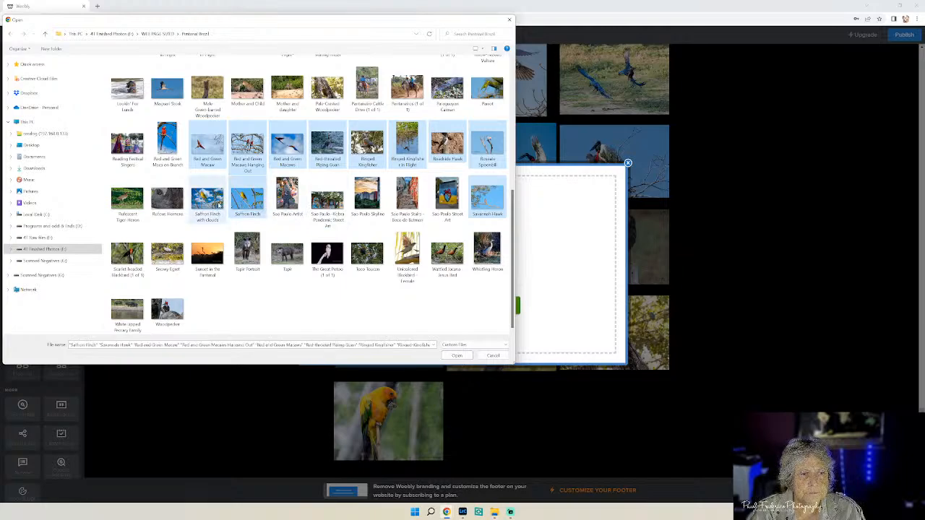
{"action": "left_click", "coordinate": [214, 203], "text": "ctrl"}
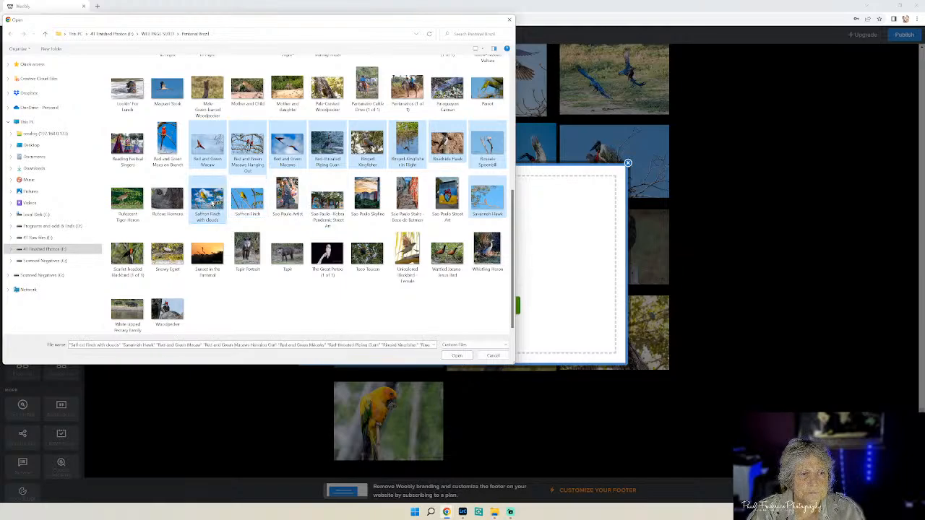
{"action": "left_click", "coordinate": [156, 208], "text": "ctrl"}
{"action": "left_click", "coordinate": [123, 209], "text": "ctrl"}
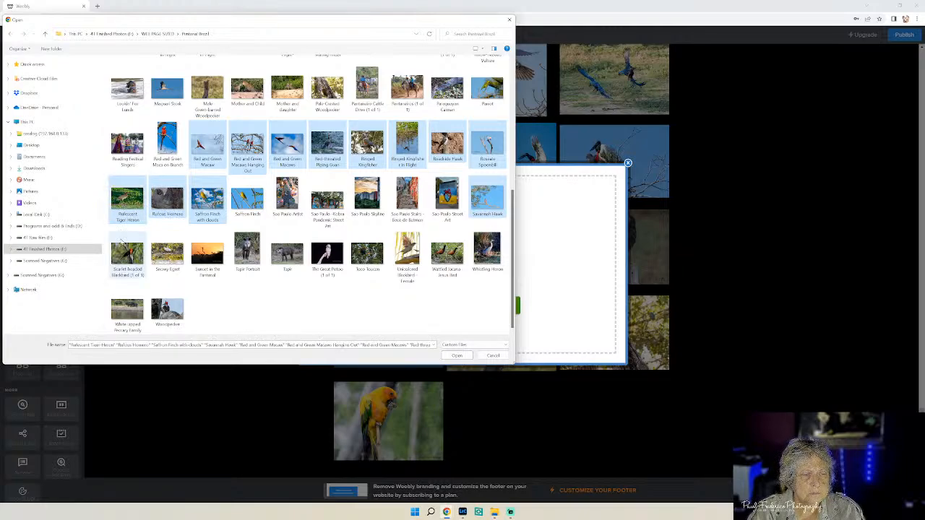
Add the Scarlet-headed Blackbird, Snowy Egret and The Great Potoo photos to the selection, leaving out Sunset in the Pantanal.
{"action": "left_click", "coordinate": [122, 252], "text": "ctrl"}
{"action": "left_click", "coordinate": [163, 256], "text": "ctrl"}
{"action": "left_click", "coordinate": [208, 258], "text": "ctrl"}
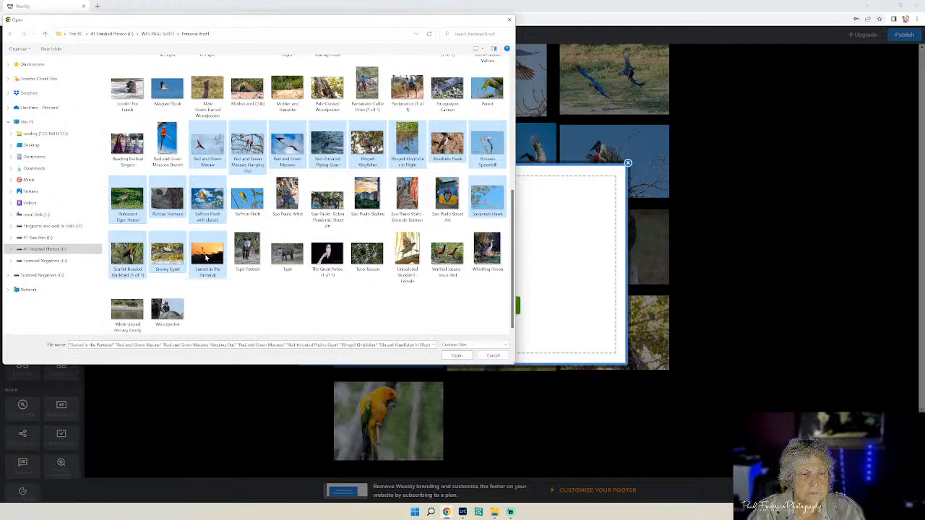
{"action": "left_click", "coordinate": [325, 261], "text": "ctrl"}
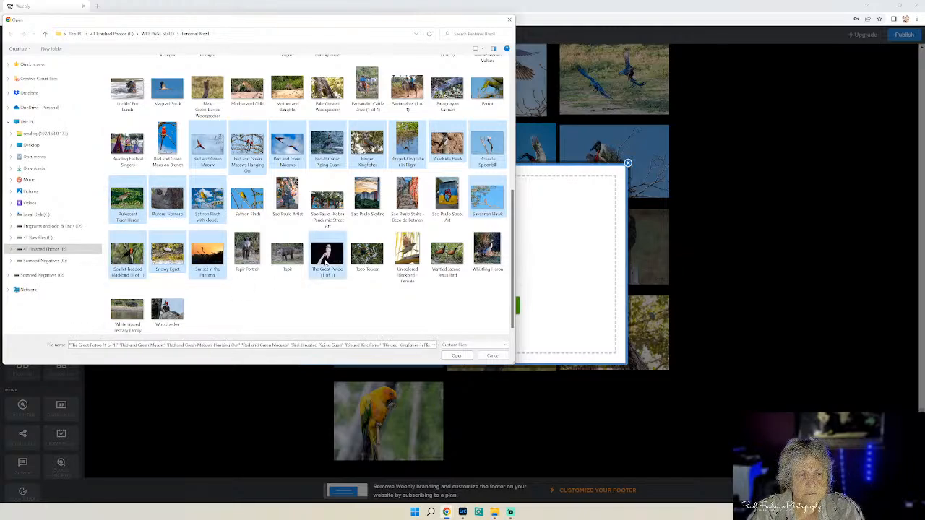
{"action": "left_click", "coordinate": [207, 255], "text": "ctrl"}
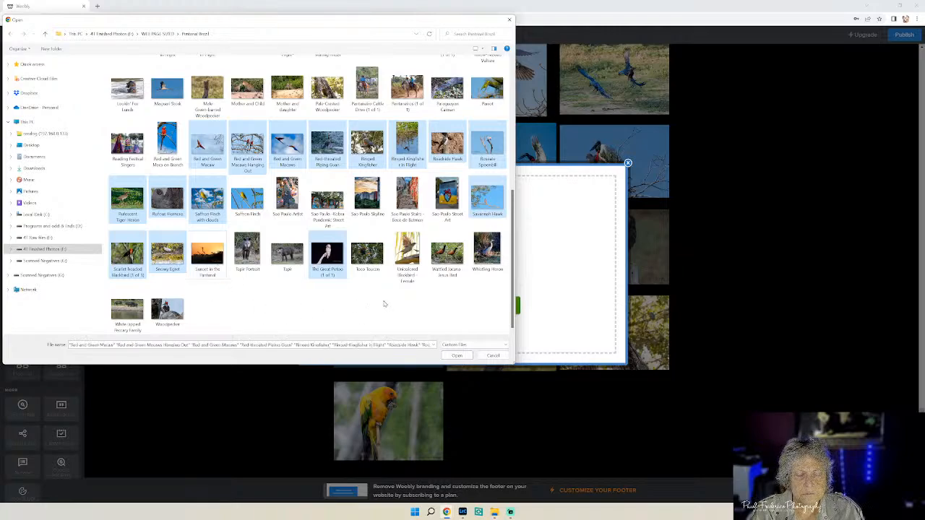
Add the Toco Toucan, Unicolored Blackbird Female, Wattled Jacana, Whistling Heron and Woodpecker photos and upload the selection to the gallery.
{"action": "left_click", "coordinate": [407, 256], "text": "ctrl"}
{"action": "left_click", "coordinate": [446, 254], "text": "ctrl"}
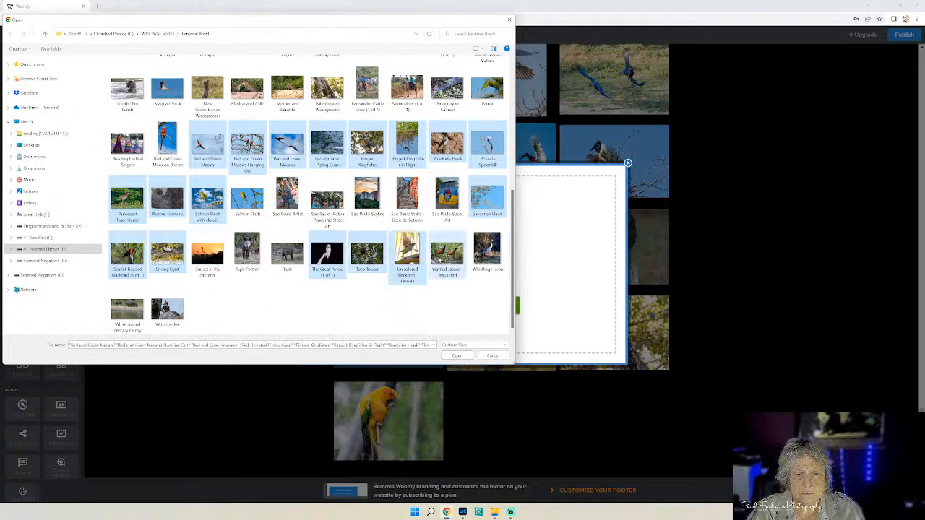
{"action": "left_click", "coordinate": [487, 259], "text": "ctrl"}
{"action": "left_click", "coordinate": [177, 310], "text": "ctrl"}
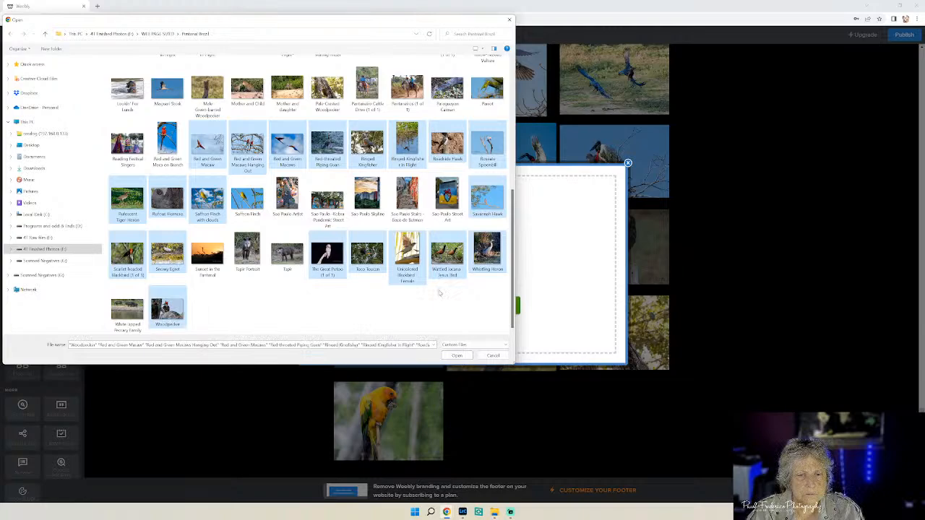
{"action": "left_click", "coordinate": [471, 356]}
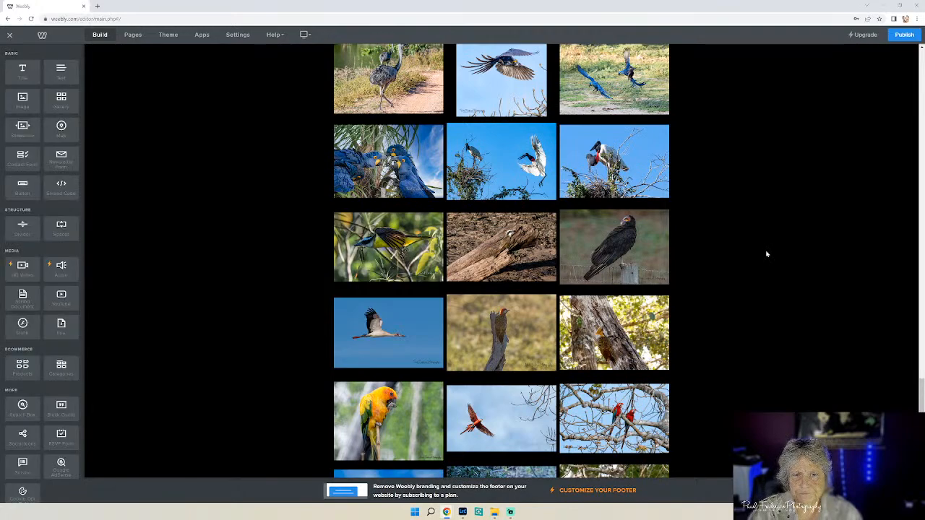
Look over the newly uploaded bird photos and check the gallery's general caption settings.
{"action": "scroll", "coordinate": [766, 252], "scroll_direction": "down", "scroll_amount": 2}
{"action": "scroll", "coordinate": [766, 254], "scroll_direction": "down", "scroll_amount": 3}
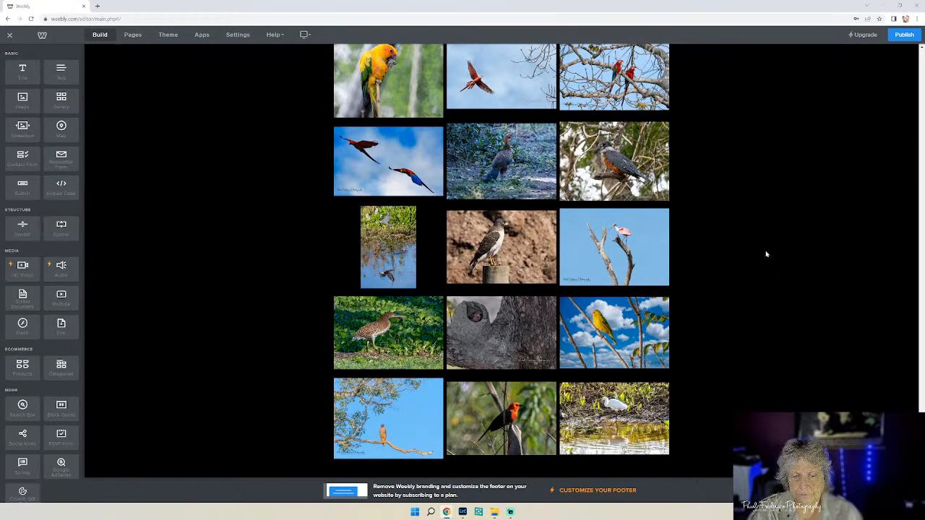
{"action": "scroll", "coordinate": [767, 254], "scroll_direction": "down", "scroll_amount": 1}
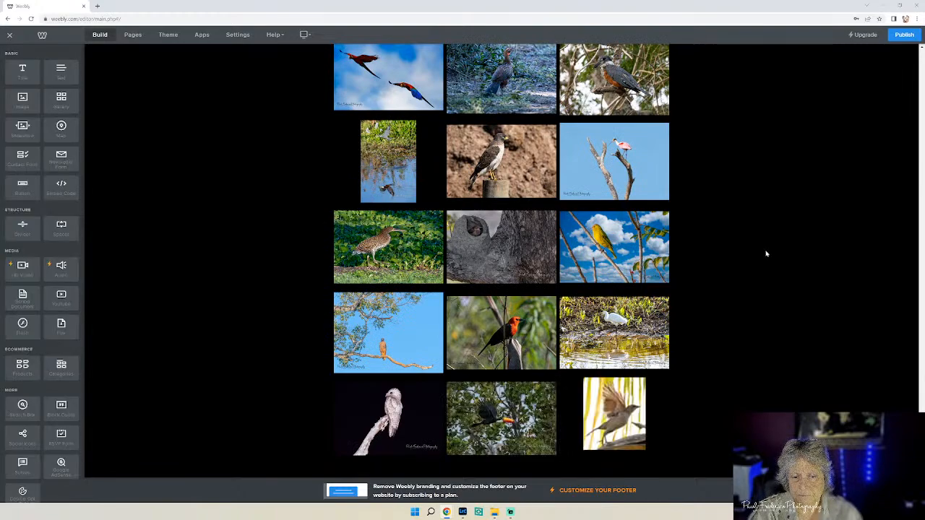
{"action": "scroll", "coordinate": [767, 253], "scroll_direction": "down", "scroll_amount": 1}
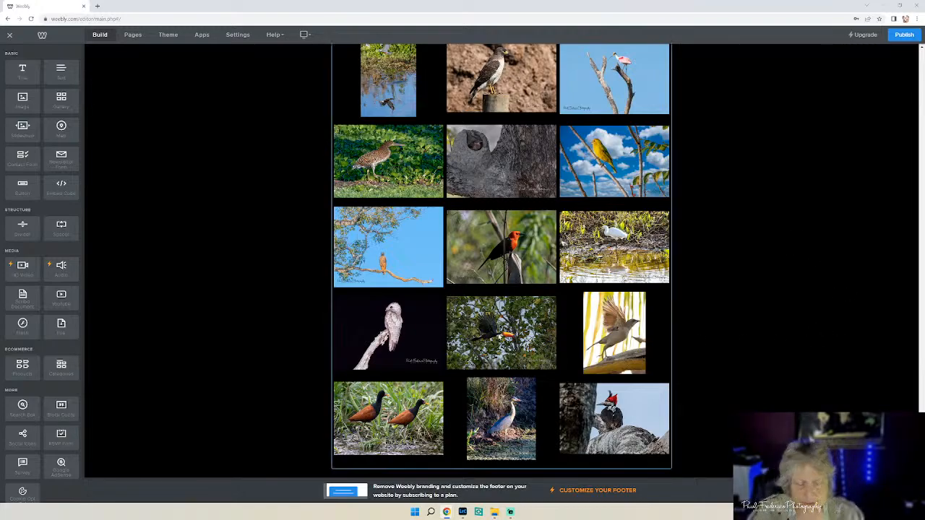
{"action": "left_click", "coordinate": [498, 333]}
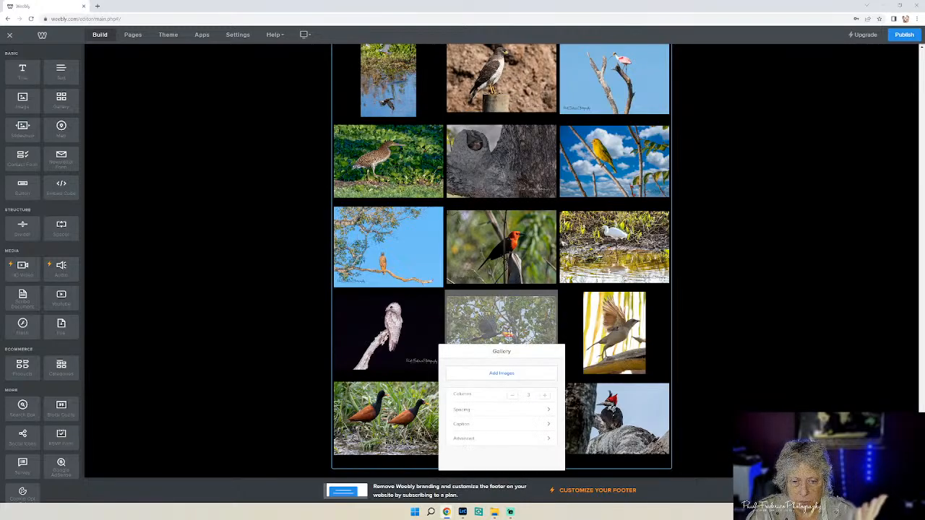
{"action": "left_click", "coordinate": [486, 424]}
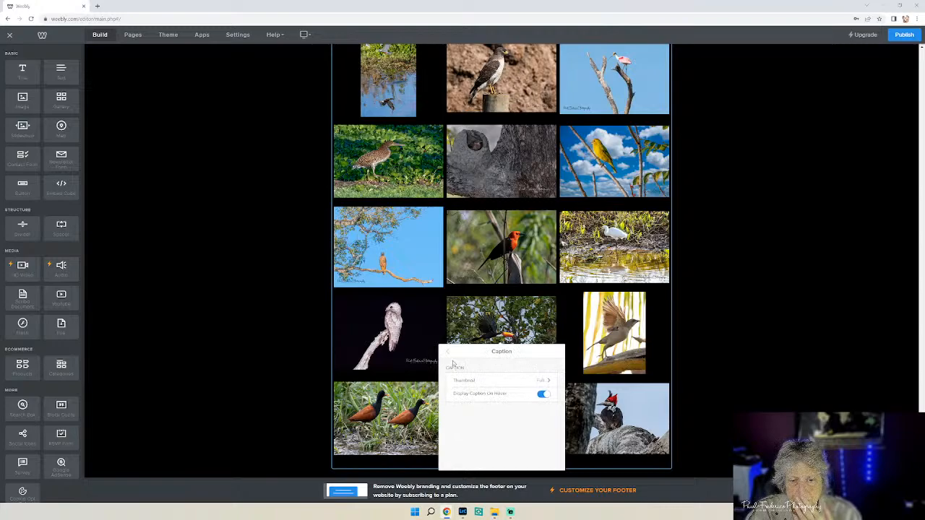
{"action": "left_click", "coordinate": [448, 352]}
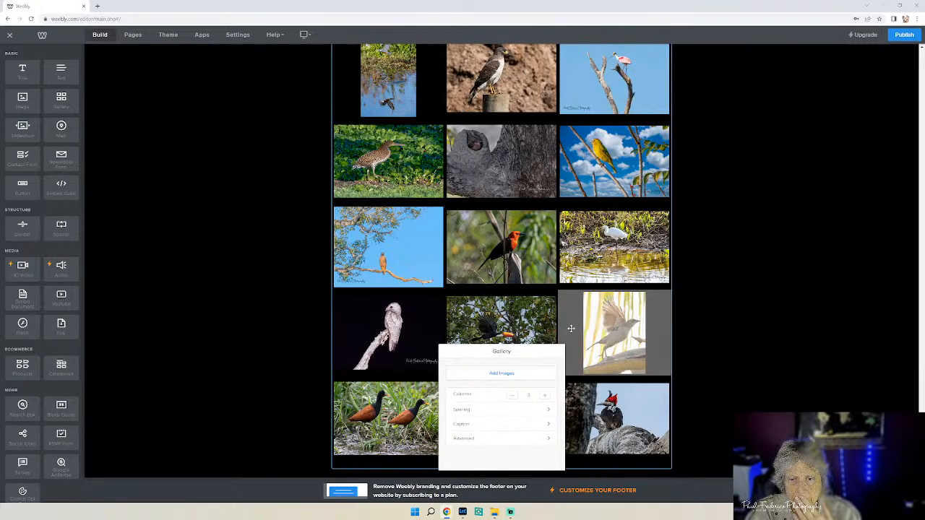
Give the flying toucan photo the caption "Toco Toucan - Pantanal, Brazil".
{"action": "left_click", "coordinate": [518, 320]}
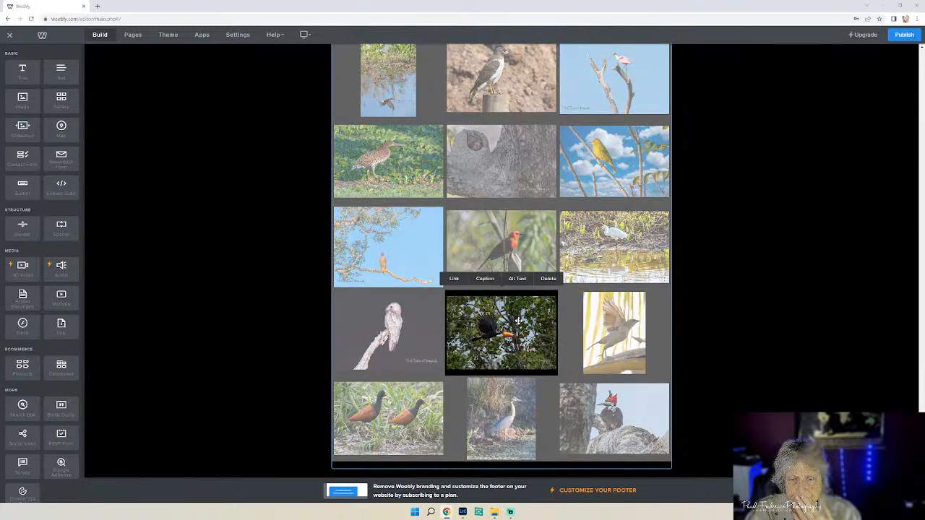
{"action": "left_click", "coordinate": [485, 279]}
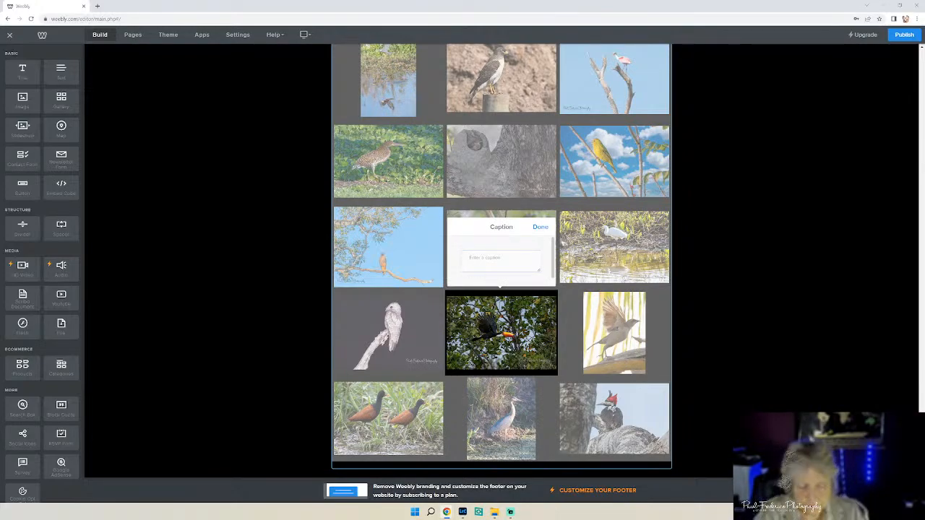
{"action": "type", "text": "Tou"}
{"action": "type", "text": "o To"}
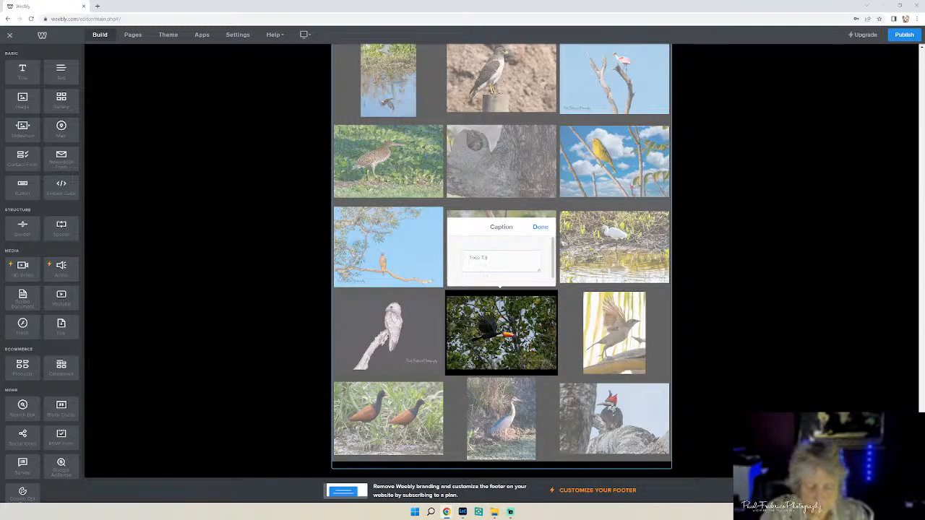
{"action": "type", "text": "ucan"}
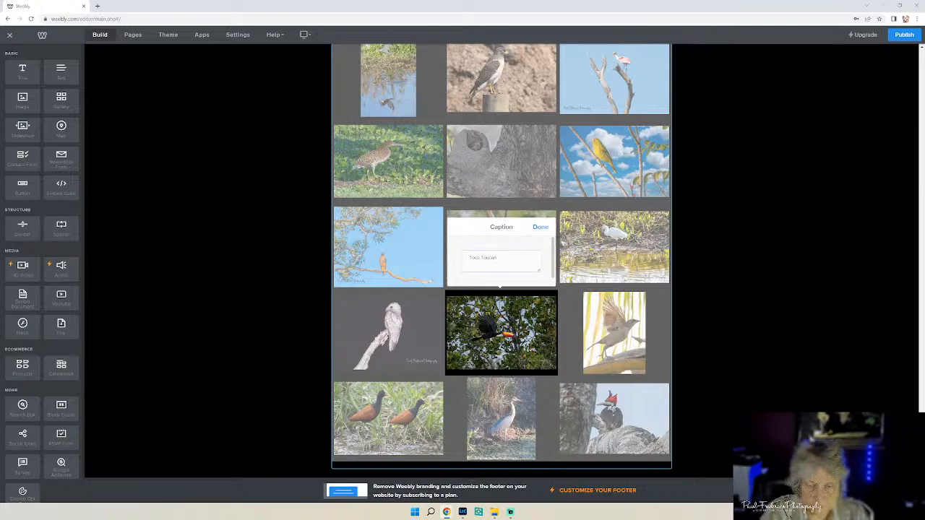
{"action": "type", "text": " - Pan"}
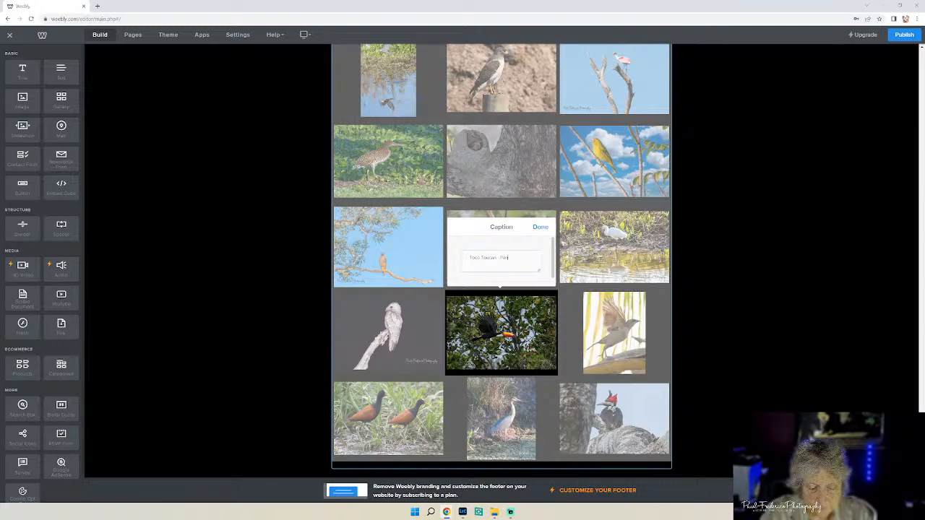
{"action": "type", "text": "tanal"}
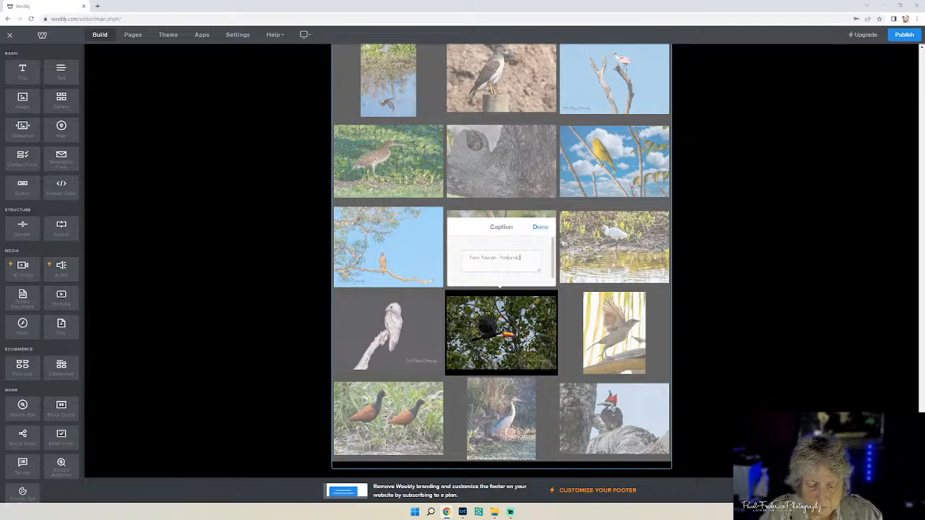
{"action": "type", "text": ", Brazil"}
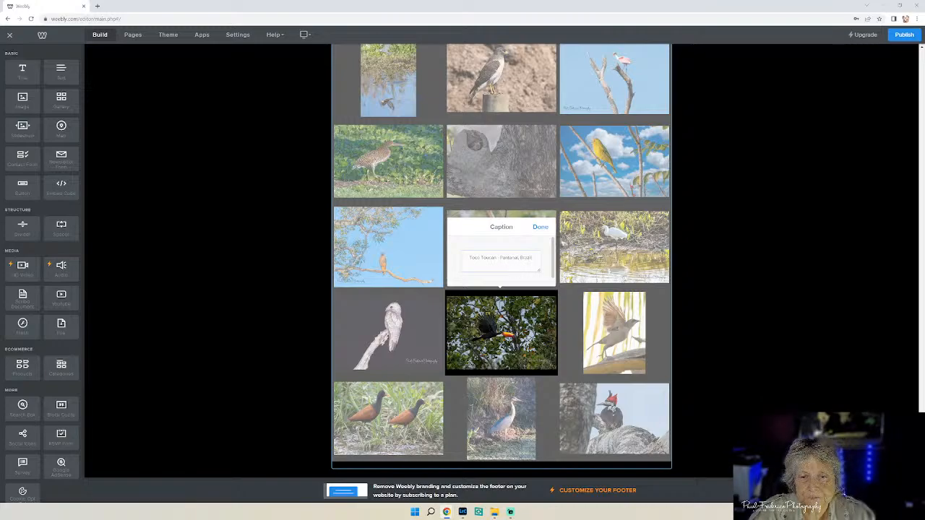
{"action": "left_click", "coordinate": [541, 229]}
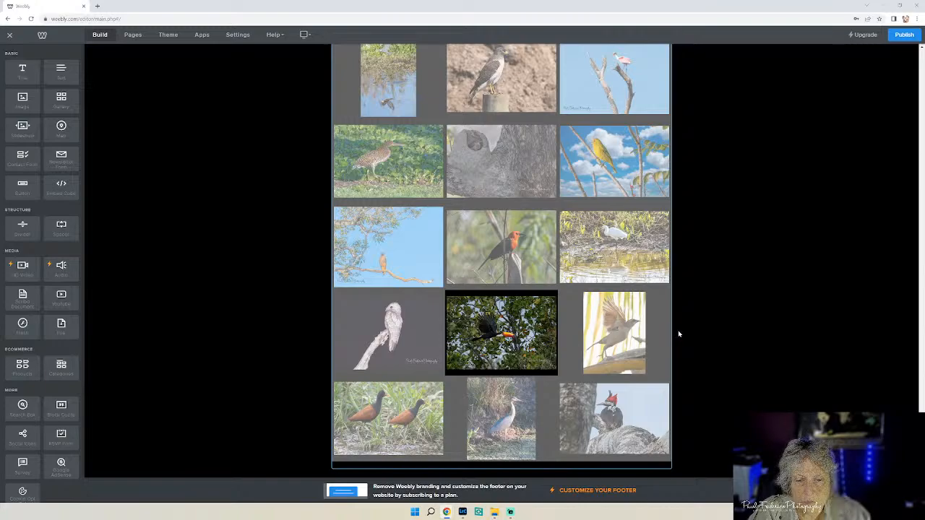
Give the photo of the pale bird on a black background the caption "Great Patoo - Pantanal, Brazil".
{"action": "left_click", "coordinate": [391, 322]}
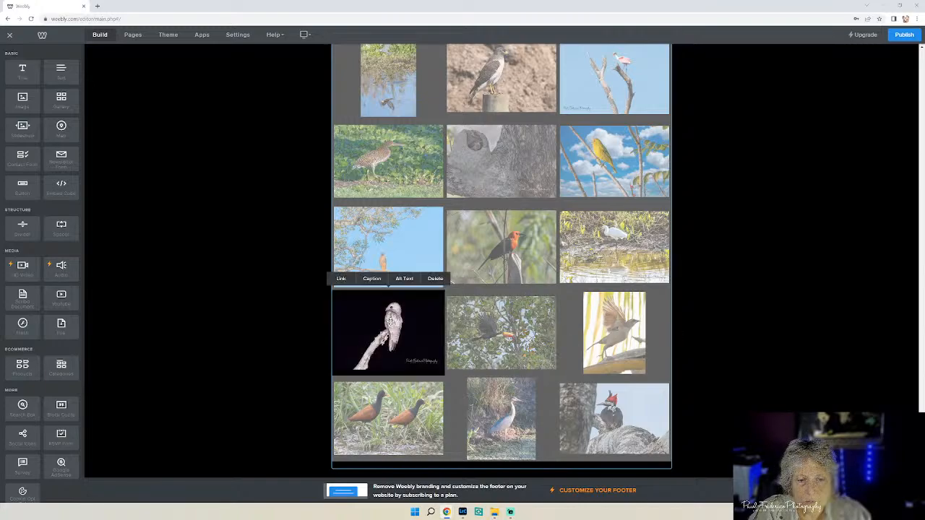
{"action": "left_click", "coordinate": [372, 280]}
{"action": "type", "text": "G"}
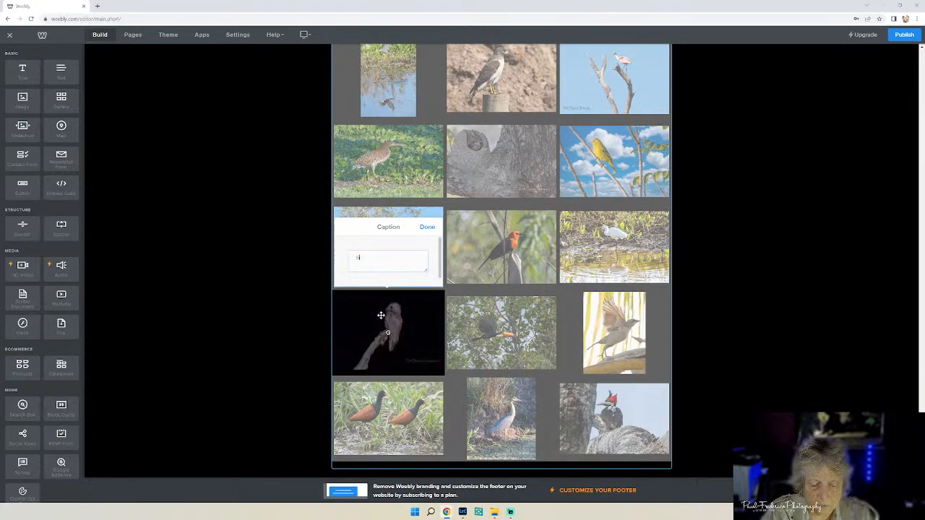
{"action": "type", "text": "reat Pato"}
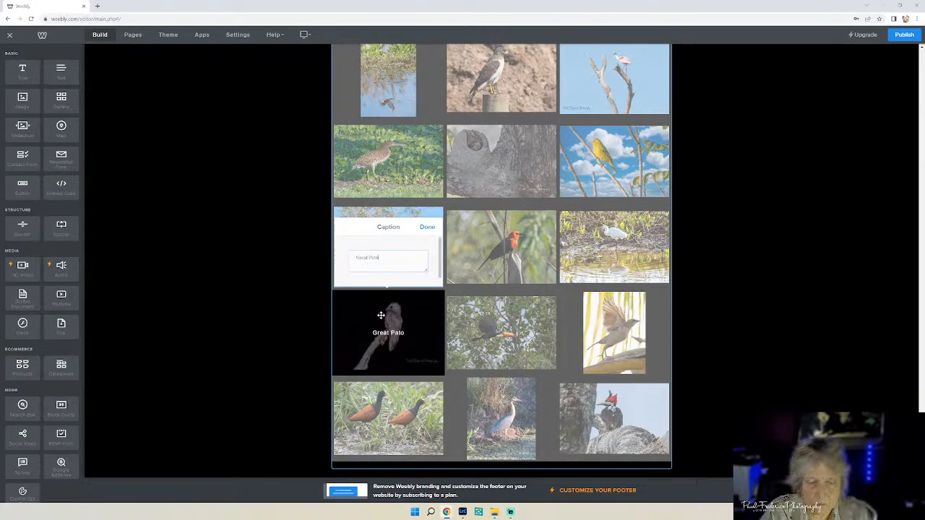
{"action": "type", "text": "o - Pantanal"}
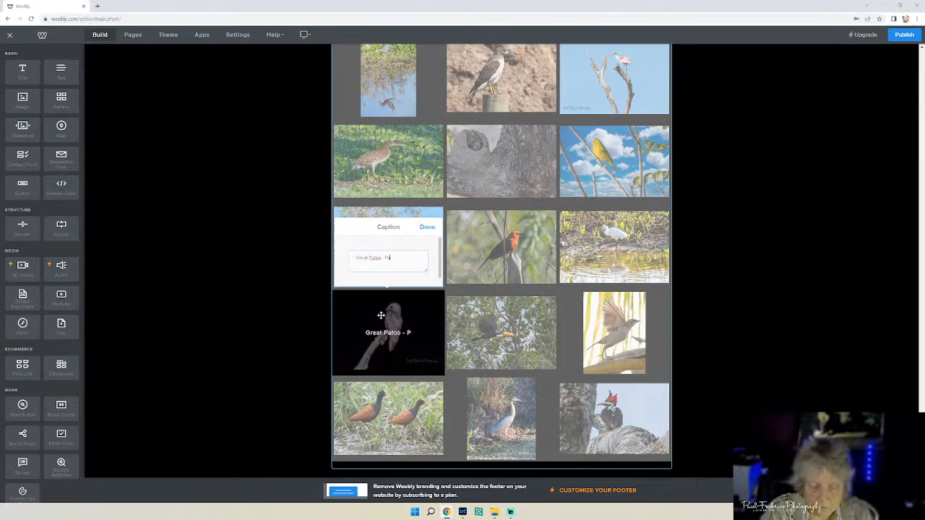
{"action": "type", "text": ", Brazil"}
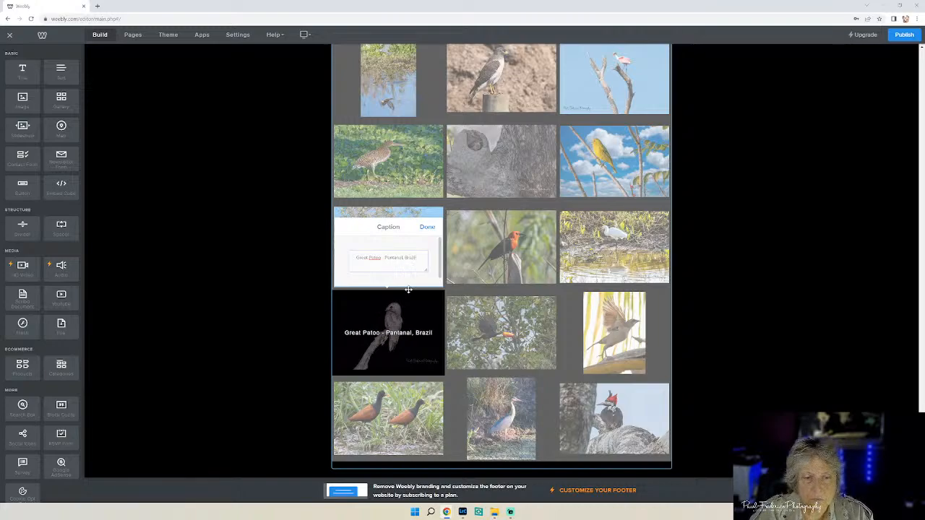
{"action": "left_click", "coordinate": [425, 228]}
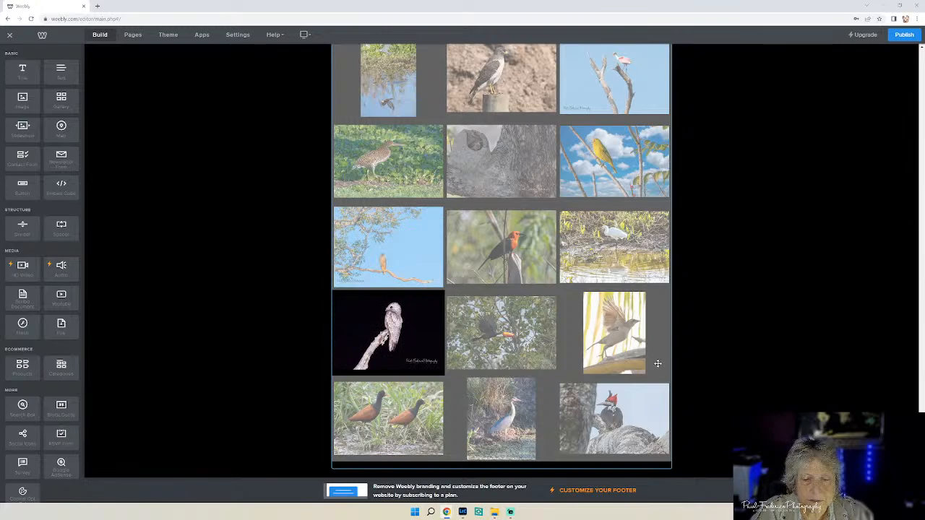
{"action": "left_click", "coordinate": [697, 395]}
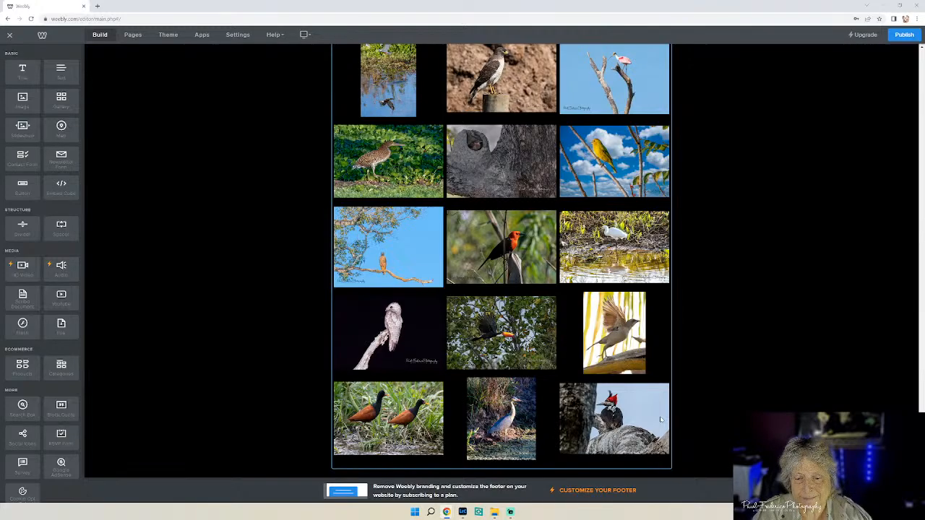
Give the red-headed woodpecker photo the caption "Crimson-crested Woodpecker - Pantanal, Brazil".
{"action": "left_click", "coordinate": [614, 419]}
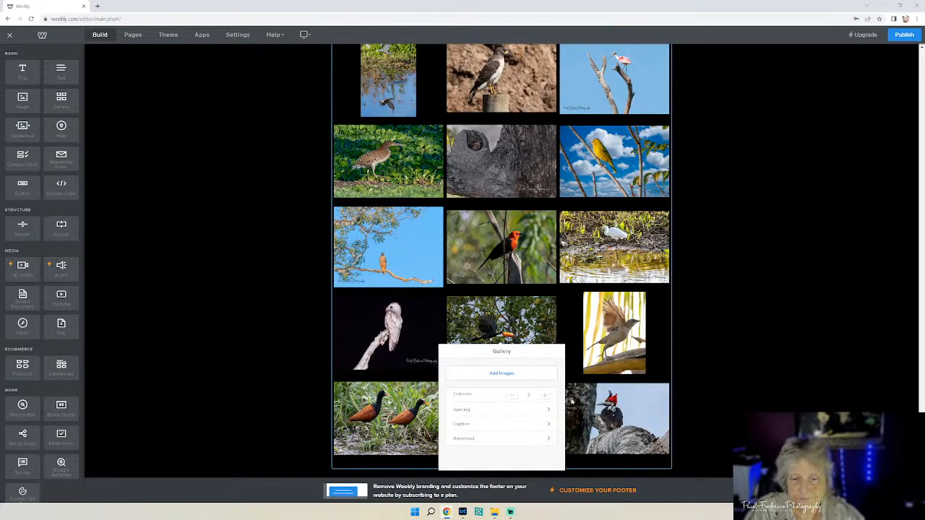
{"action": "left_click", "coordinate": [571, 401]}
{"action": "left_click", "coordinate": [598, 365]}
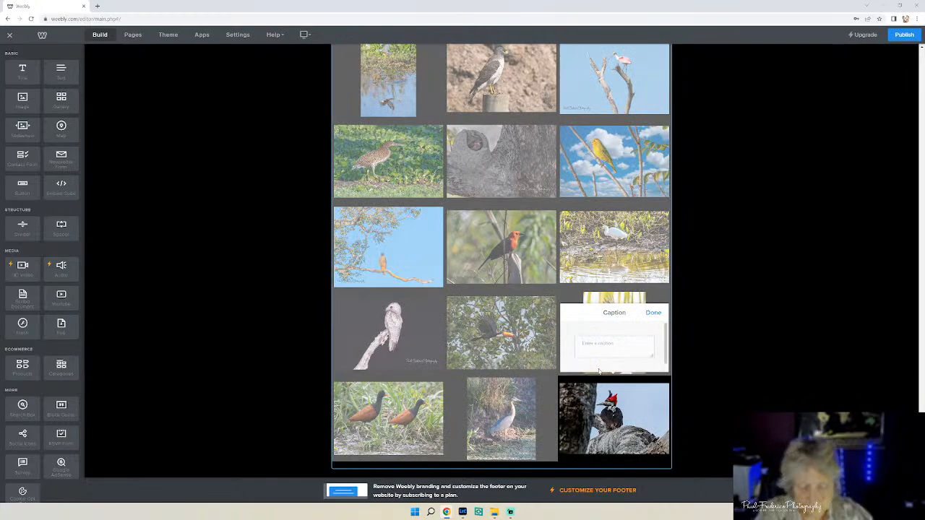
{"action": "type", "text": "Crimson-crested Woodpecker"}
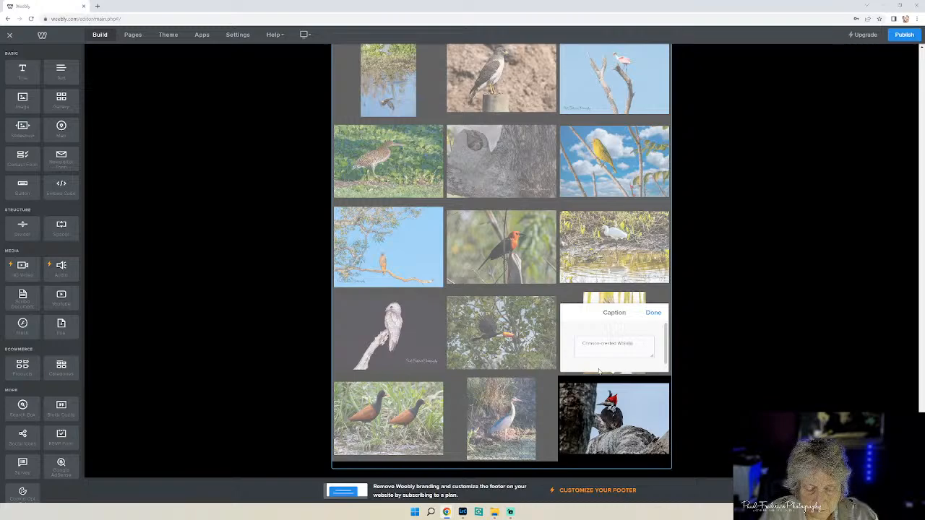
{"action": "left_click", "coordinate": [653, 313]}
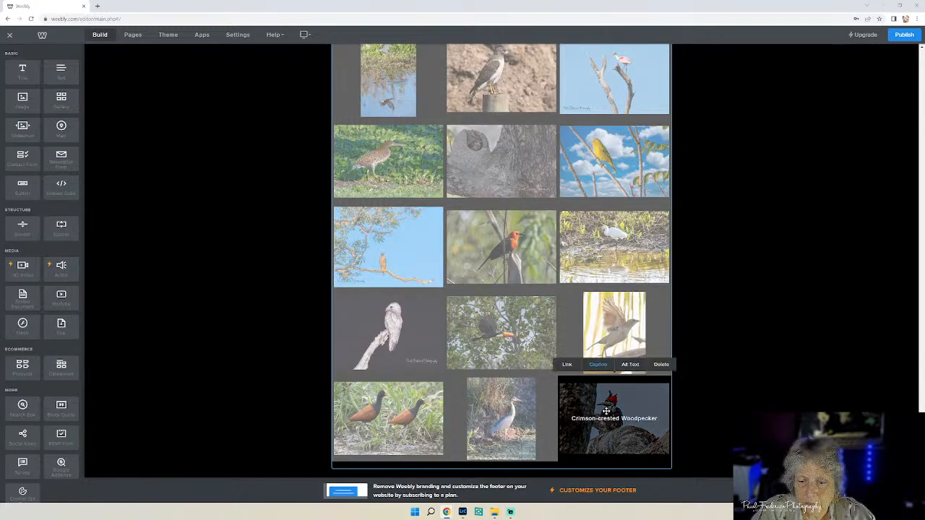
{"action": "left_click", "coordinate": [606, 368]}
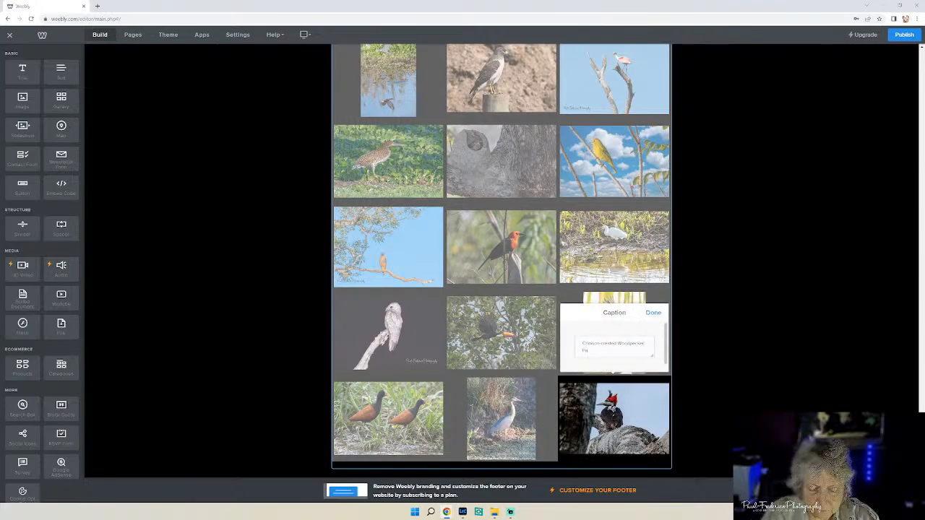
{"action": "type", "text": "anal, Brazil"}
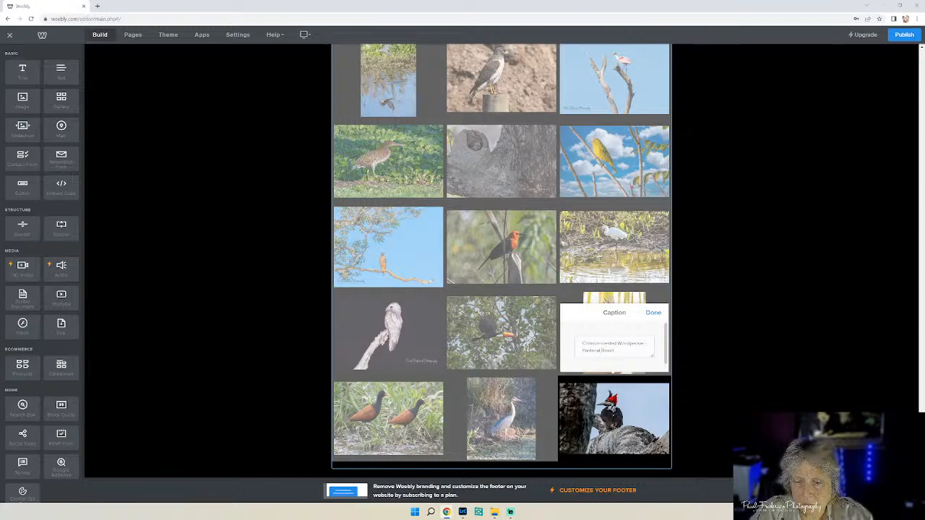
Copy the text "Pantanal, Brazil" from the woodpecker photo's caption and finish editing that caption.
{"action": "key", "text": "shift+Left"}
{"action": "key", "text": "shift+Left"}
{"action": "key", "text": "shift+Left"}
{"action": "key", "text": "shift+Left"}
{"action": "key", "text": "shift+Left"}
{"action": "key", "text": "shift+Left"}
{"action": "key", "text": "shift+Left"}
{"action": "key", "text": "shift+Left"}
{"action": "key", "text": "shift+Left"}
{"action": "key", "text": "shift+Left"}
{"action": "key", "text": "shift+Left"}
{"action": "key", "text": "shift+Left"}
{"action": "key", "text": "shift+Left"}
{"action": "key", "text": "shift+Left"}
{"action": "key", "text": "shift+Left"}
{"action": "key", "text": "shift+Left"}
{"action": "right_click", "coordinate": [587, 353]}
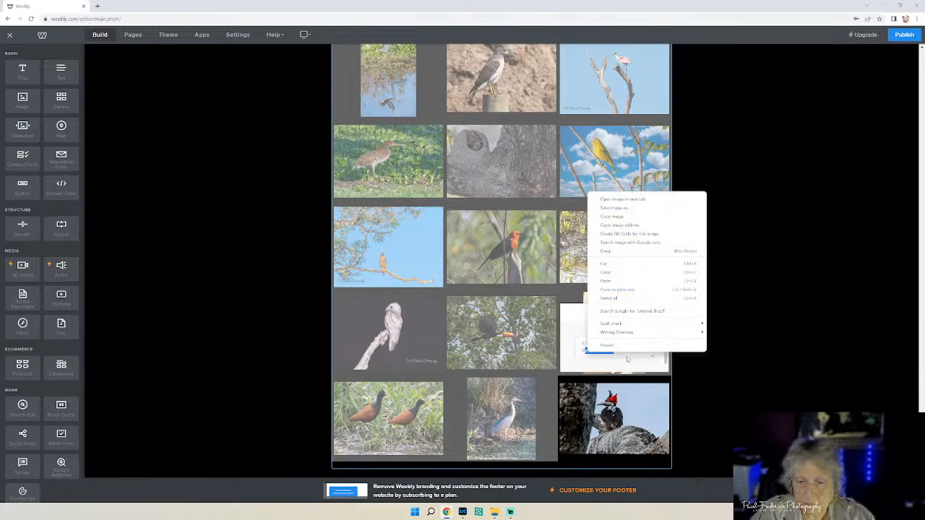
{"action": "left_click", "coordinate": [626, 357]}
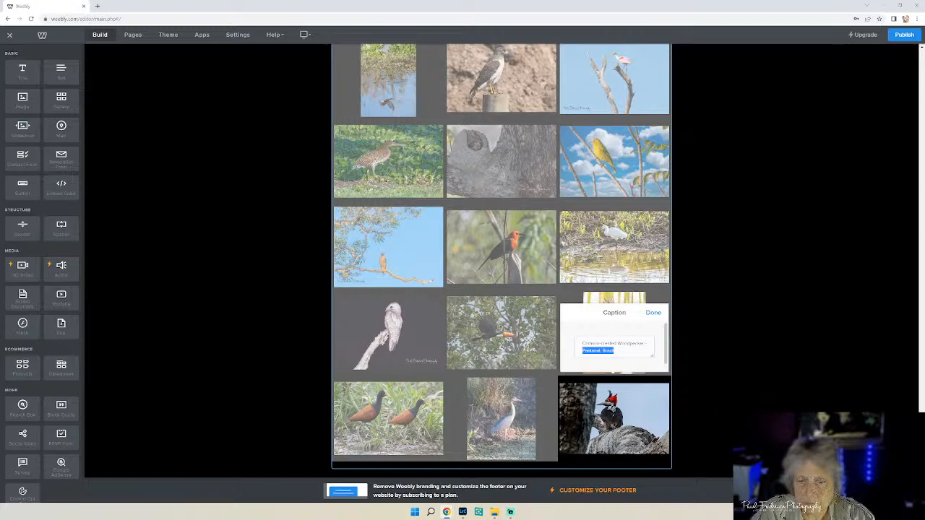
{"action": "right_click", "coordinate": [608, 354]}
{"action": "left_click", "coordinate": [635, 265]}
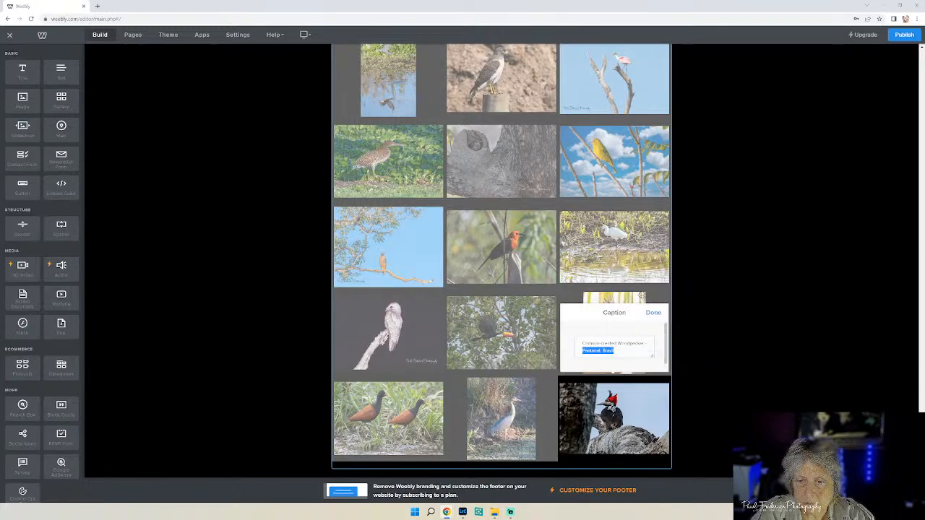
{"action": "left_click", "coordinate": [652, 313]}
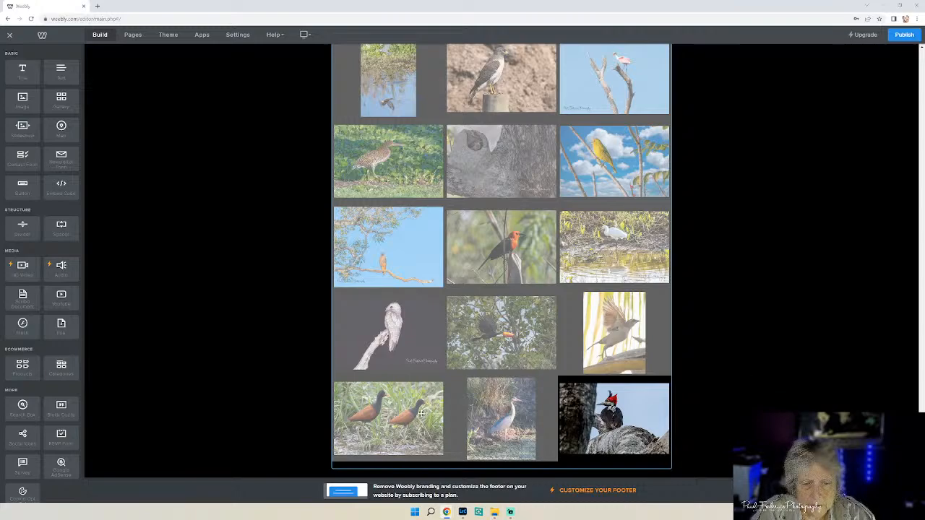
Open the caption of the photo with two brown birds and look up its file name in File Explorer's Pantanal Brazil folder.
{"action": "left_click", "coordinate": [391, 414]}
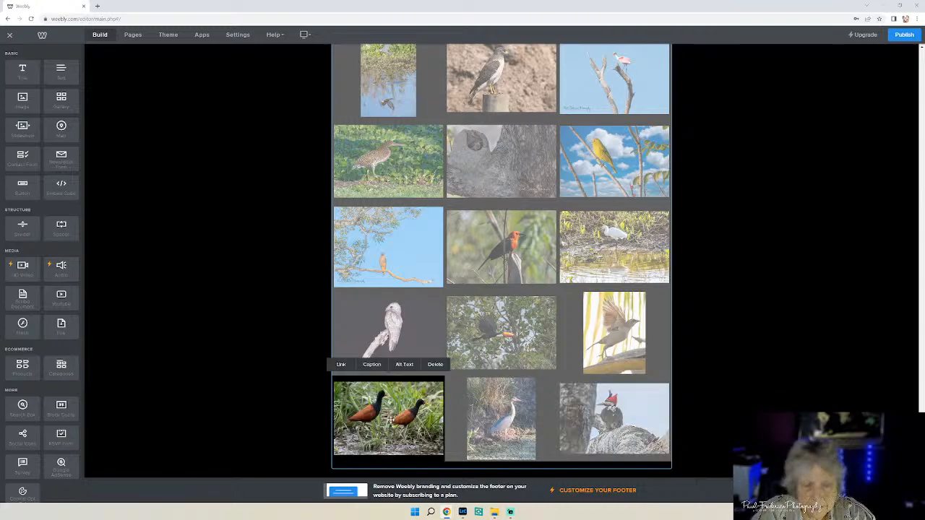
{"action": "left_click", "coordinate": [373, 365]}
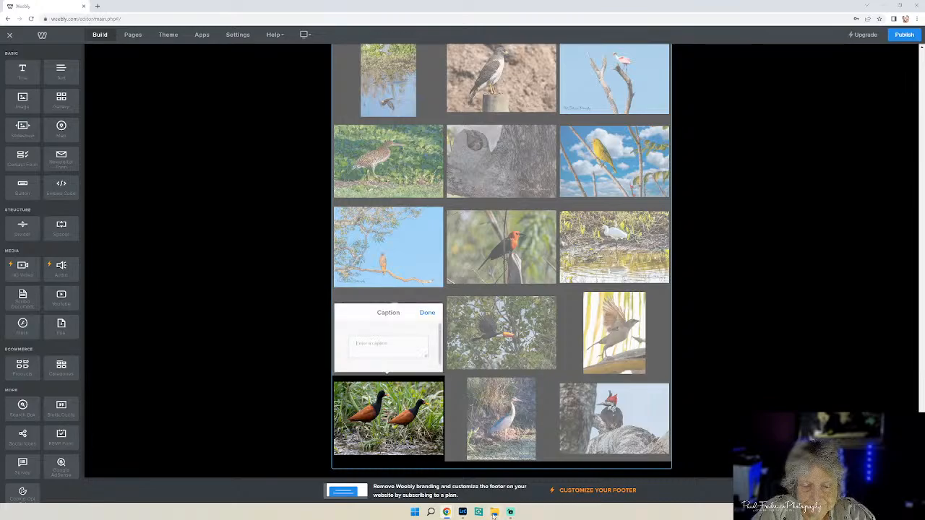
{"action": "left_click", "coordinate": [492, 513]}
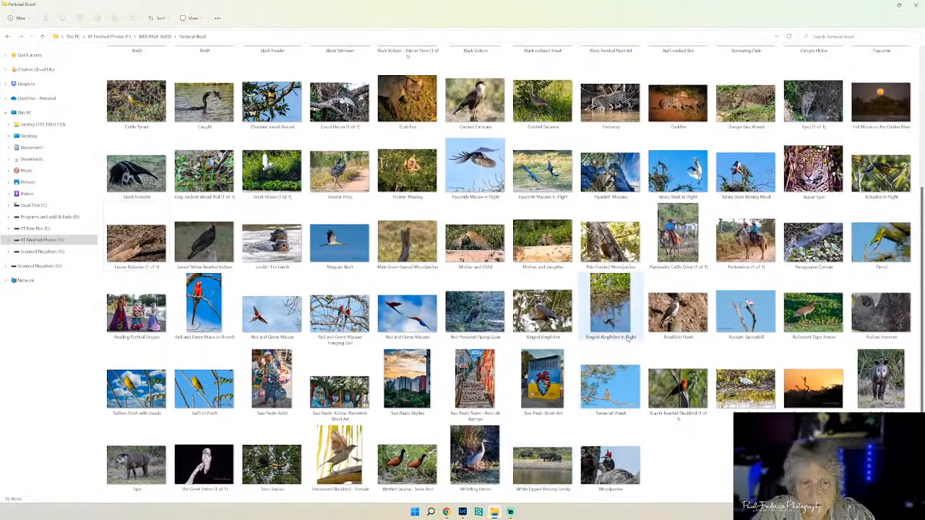
{"action": "left_click", "coordinate": [899, 5]}
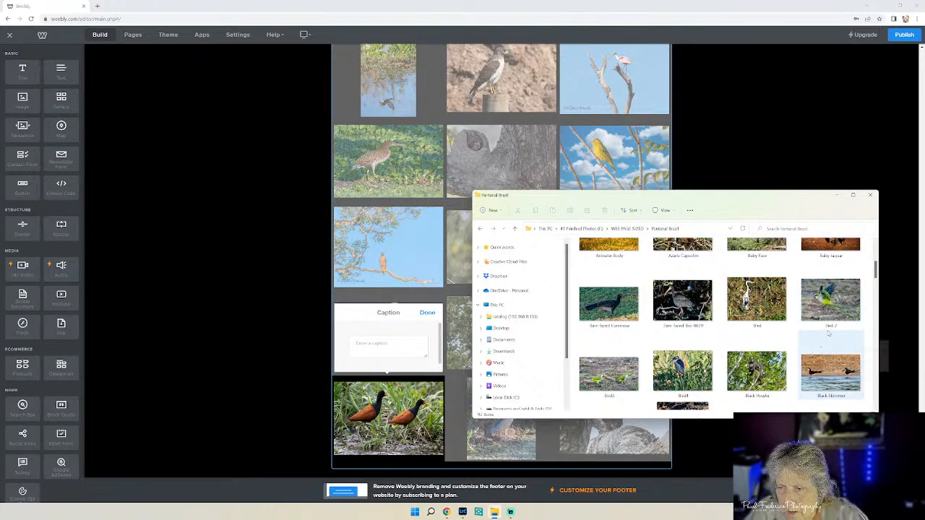
{"action": "scroll", "coordinate": [828, 332], "scroll_direction": "down", "scroll_amount": 5}
{"action": "scroll", "coordinate": [828, 330], "scroll_direction": "down", "scroll_amount": 5}
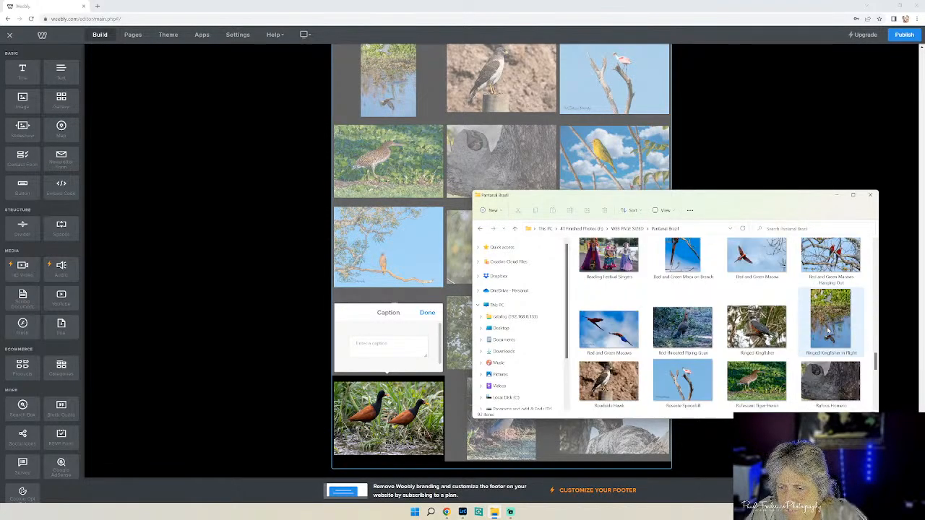
{"action": "scroll", "coordinate": [828, 330], "scroll_direction": "down", "scroll_amount": 5}
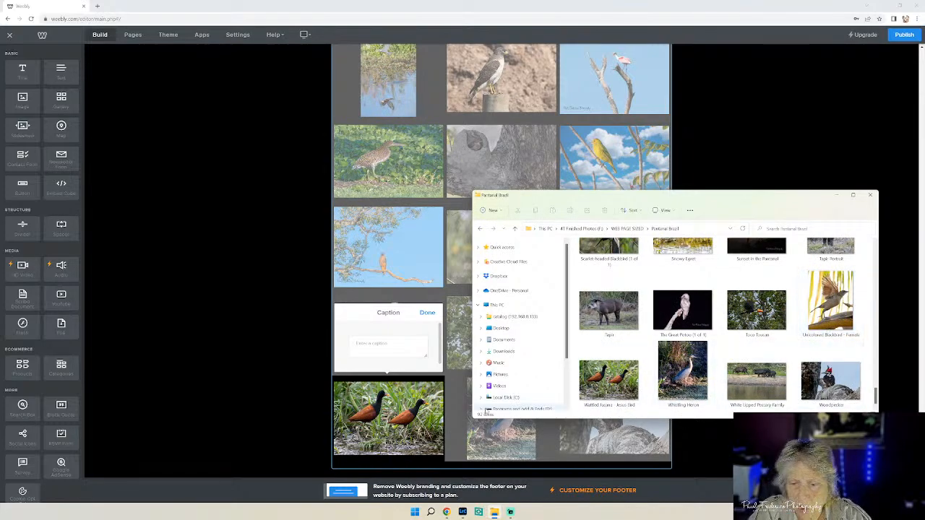
Caption the photo of the two brown birds "Wattled Jacana / Jesus Bird" with "Pantanal, Brazil" on a second line.
{"action": "left_click", "coordinate": [379, 350]}
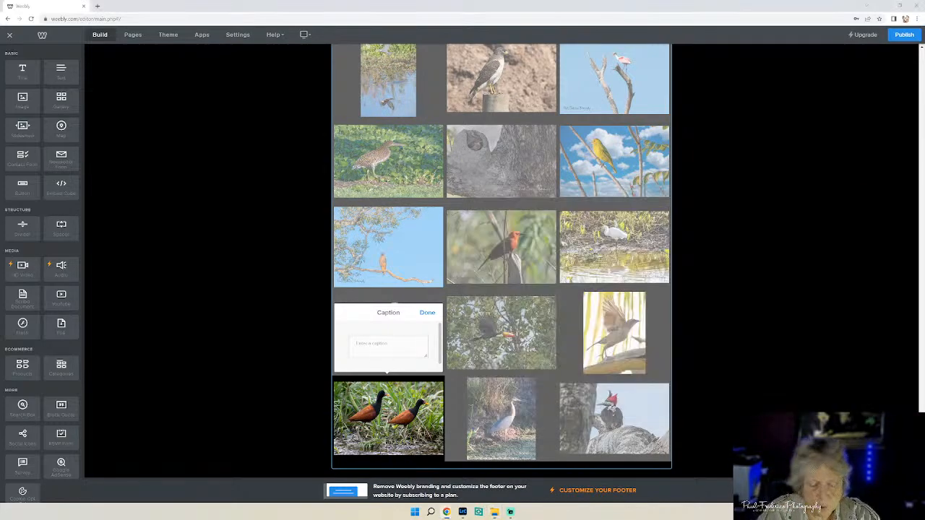
{"action": "type", "text": "Wate"}
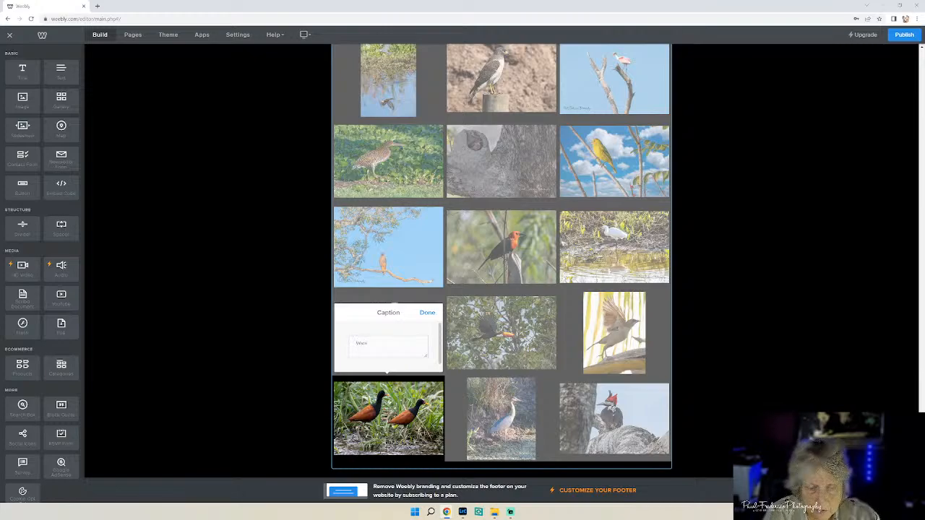
{"action": "left_click", "coordinate": [494, 511]}
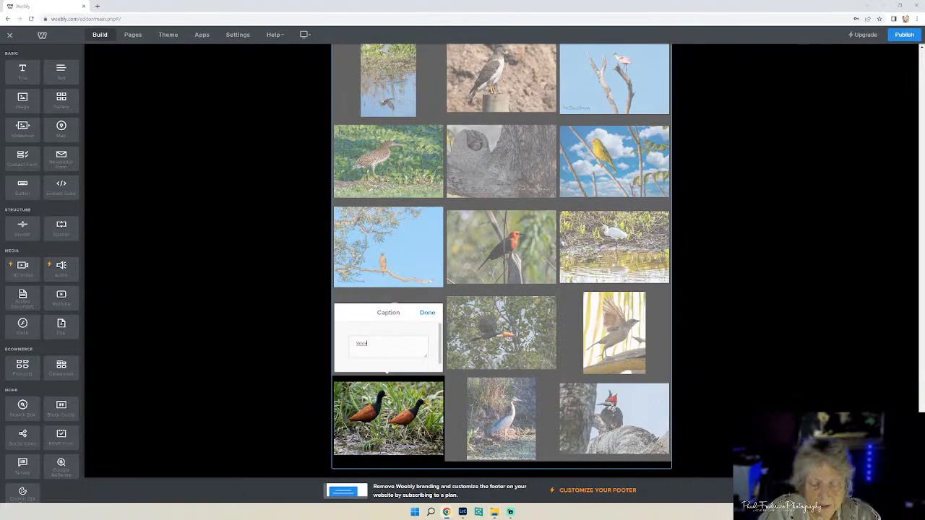
{"action": "key", "text": "BackSpace"}
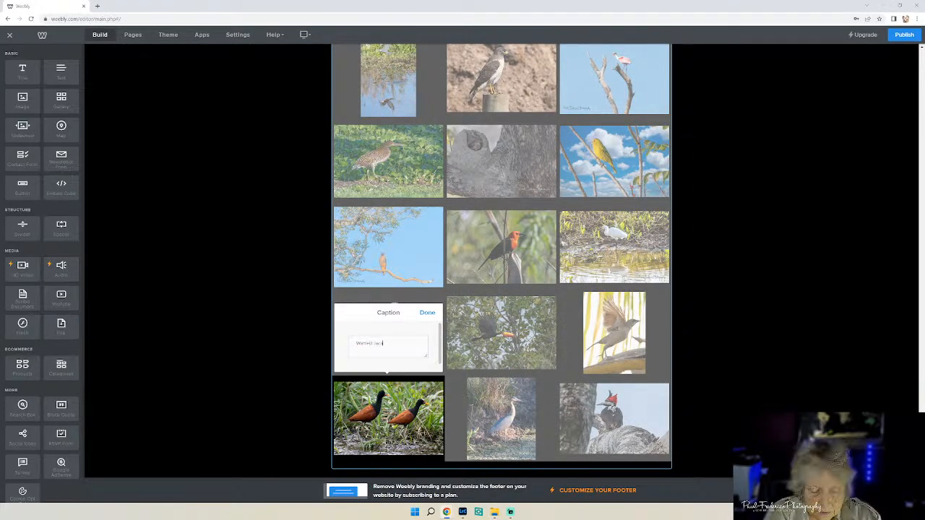
{"action": "type", "text": "na"}
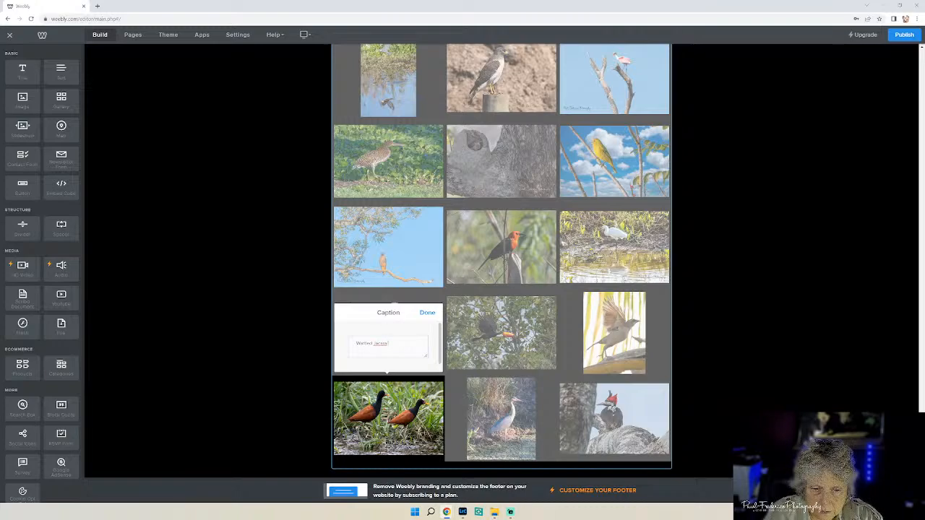
{"action": "type", "text": " / Jesus"}
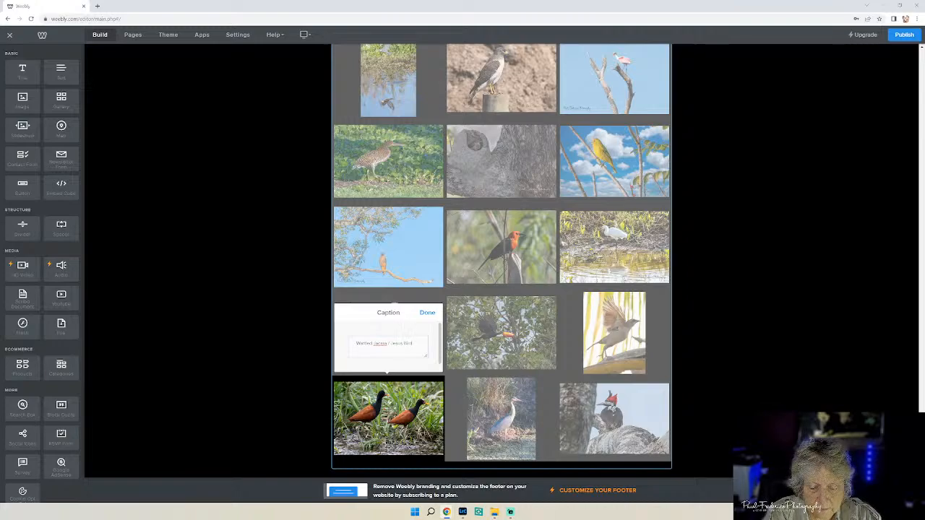
{"action": "type", "text": " Bird"}
{"action": "key", "text": "Return"}
{"action": "type", "text": "Ph"}
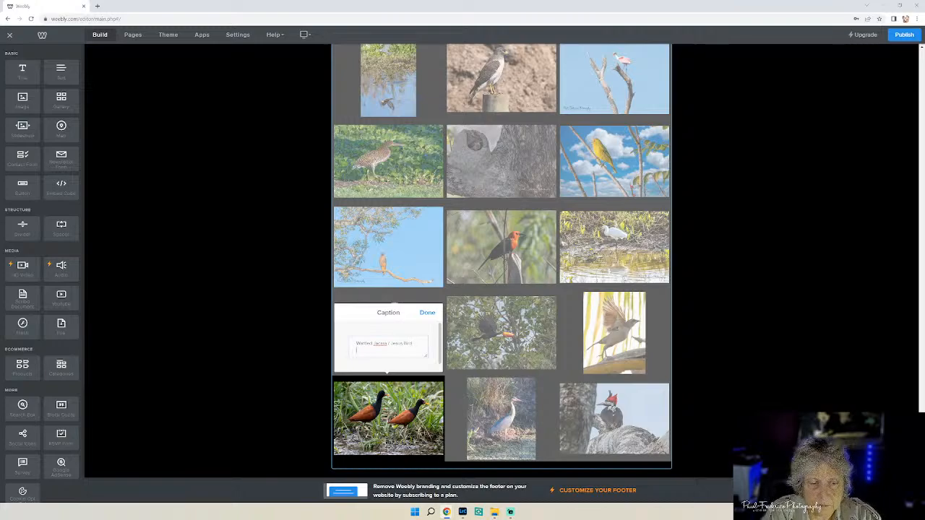
{"action": "type", "text": "Pantanal, Brazil"}
{"action": "left_click", "coordinate": [425, 313]}
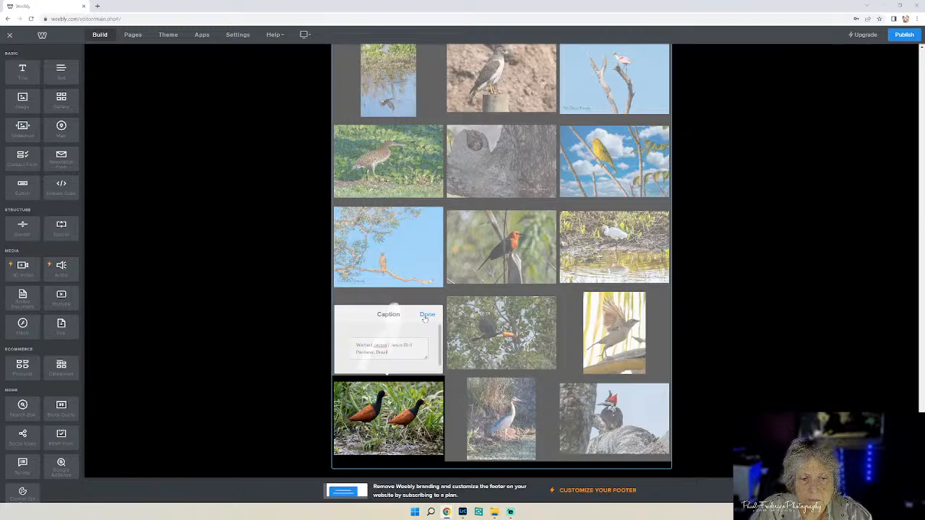
{"action": "left_click", "coordinate": [694, 354]}
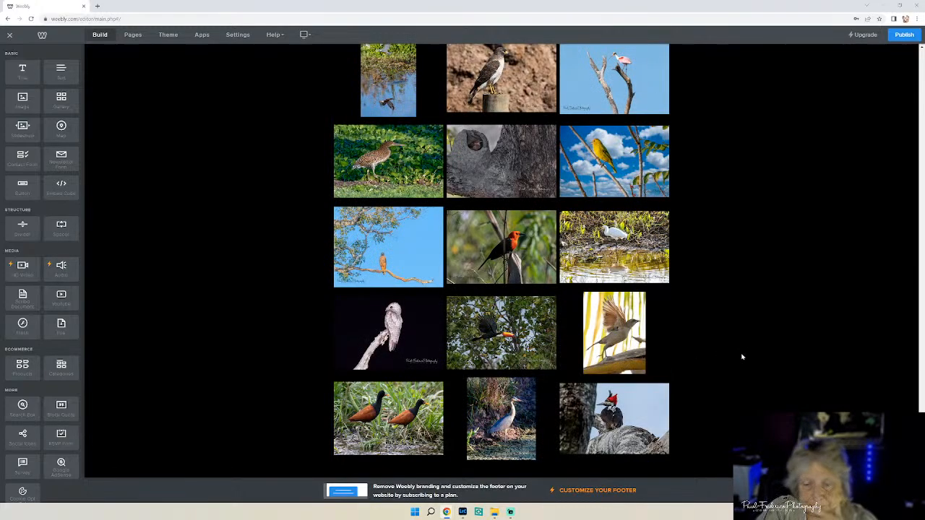
Check the heron photo's file name in the folder and caption it "Whistling Heron" with "Pantanal, Brazil" on a second line.
{"action": "left_click", "coordinate": [493, 513]}
{"action": "left_click_drag", "start_coordinate": [690, 386], "coordinate": [506, 440]}
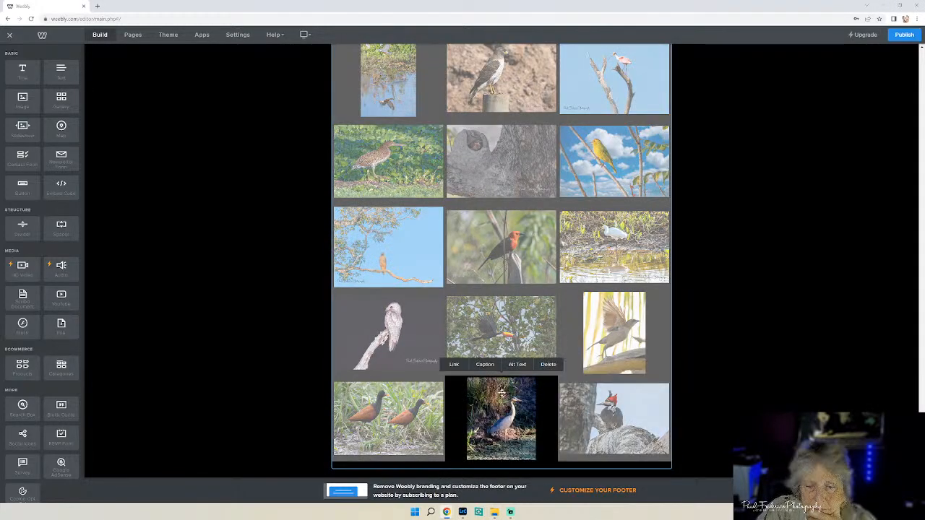
{"action": "left_click", "coordinate": [482, 365]}
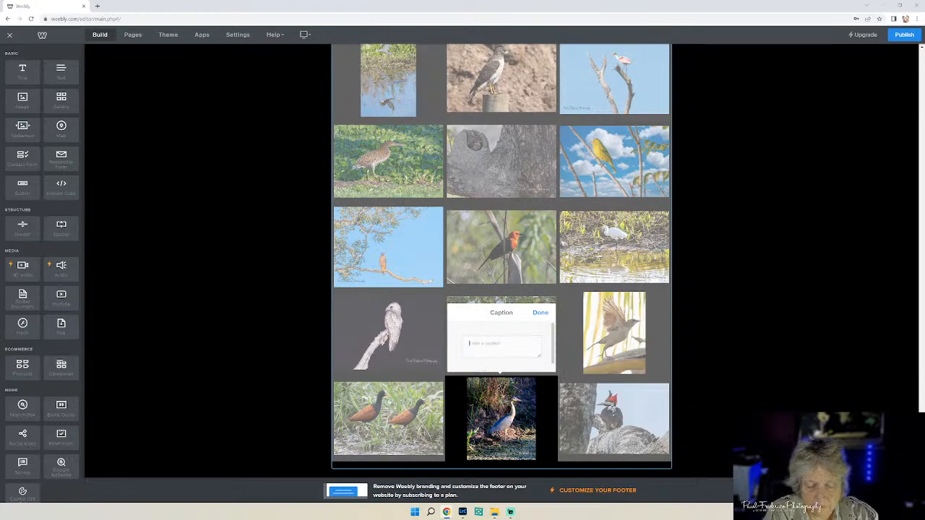
{"action": "type", "text": "Wh"}
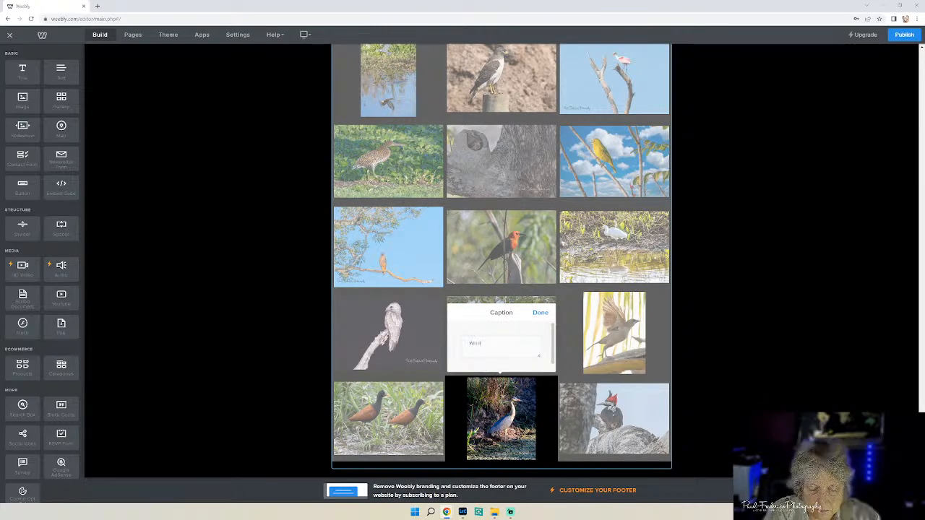
{"action": "type", "text": "istling Heron"}
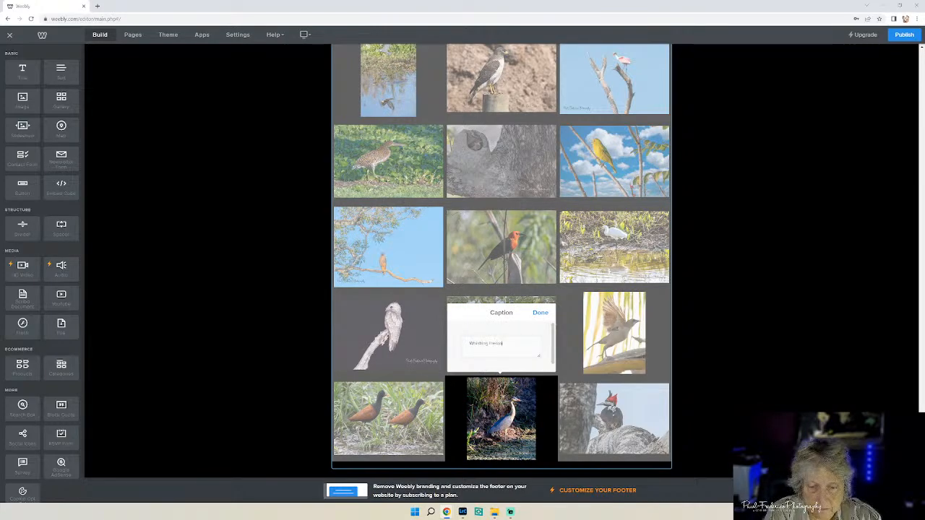
{"action": "key", "text": "Return"}
{"action": "type", "text": "Pantanal, Brazil"}
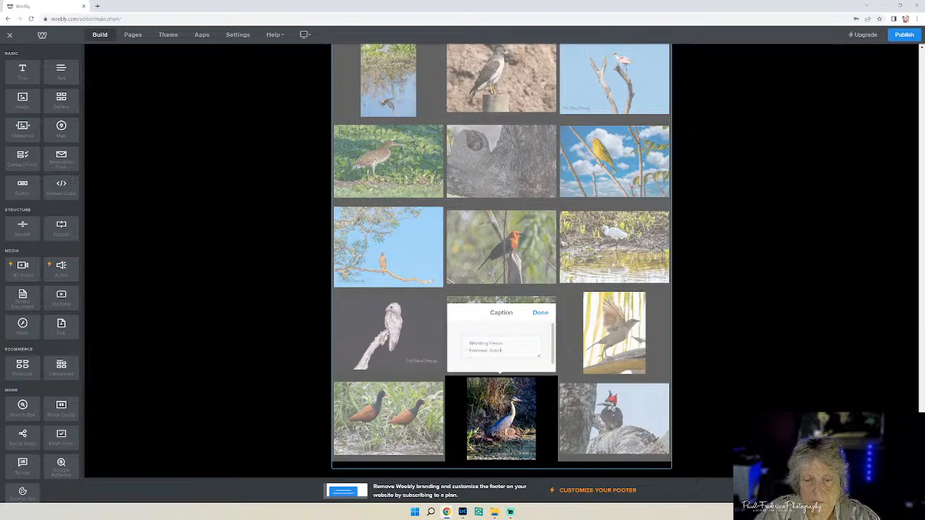
{"action": "left_click", "coordinate": [541, 314]}
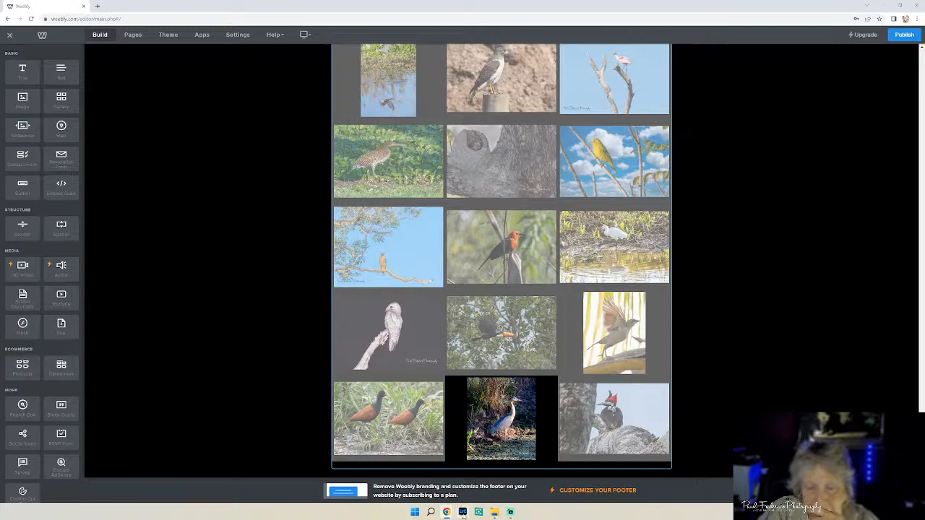
Check the flying brown bird's file name in the folder and caption its photo "Unicolored Blackbird - female" with "Pantanal, Brazil" on a second line.
{"action": "left_click", "coordinate": [494, 512]}
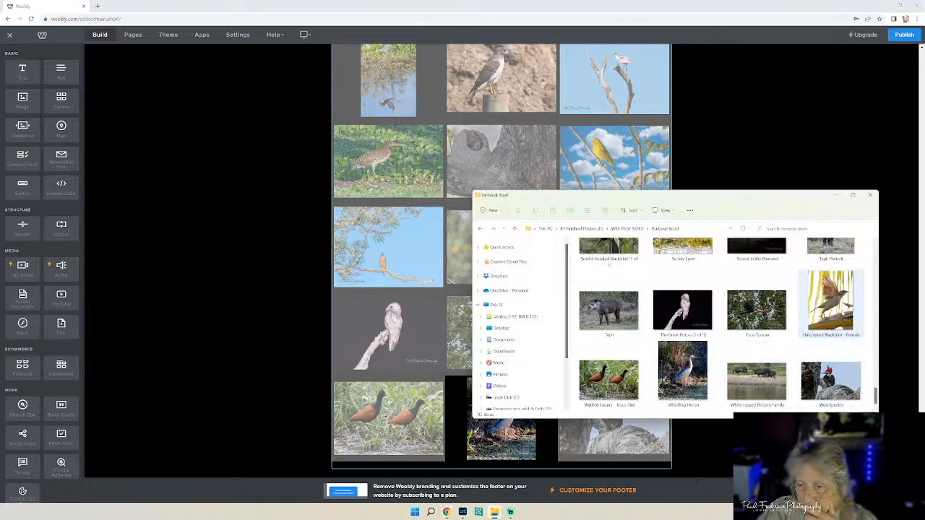
{"action": "left_click", "coordinate": [731, 452]}
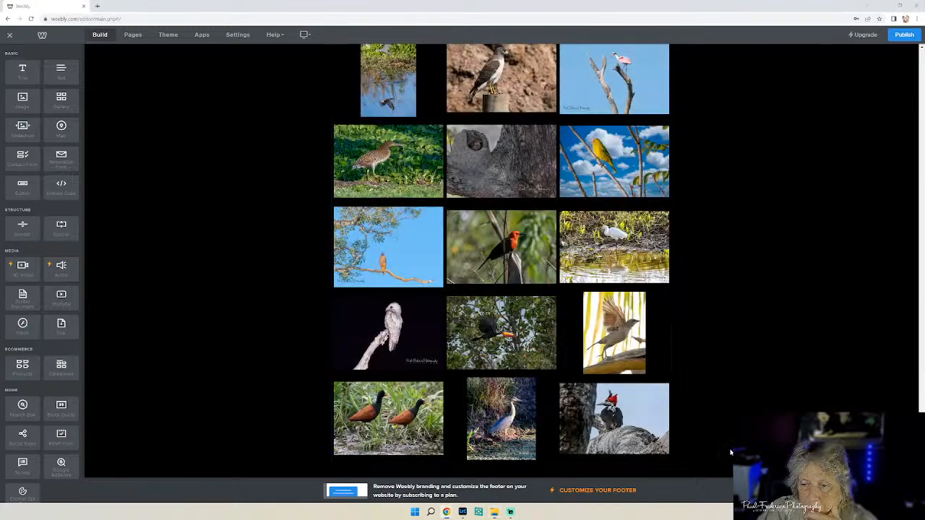
{"action": "left_click", "coordinate": [607, 334]}
{"action": "left_click", "coordinate": [598, 279]}
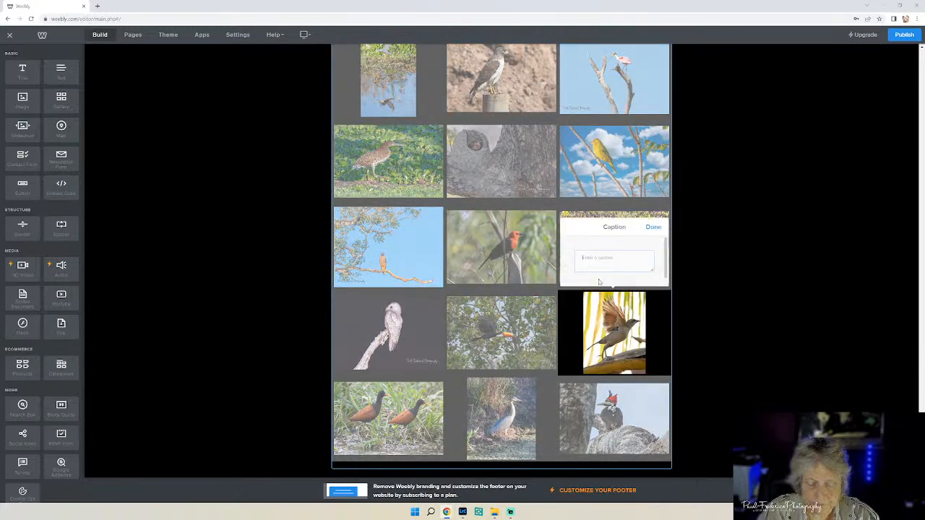
{"action": "type", "text": "Unicolo"}
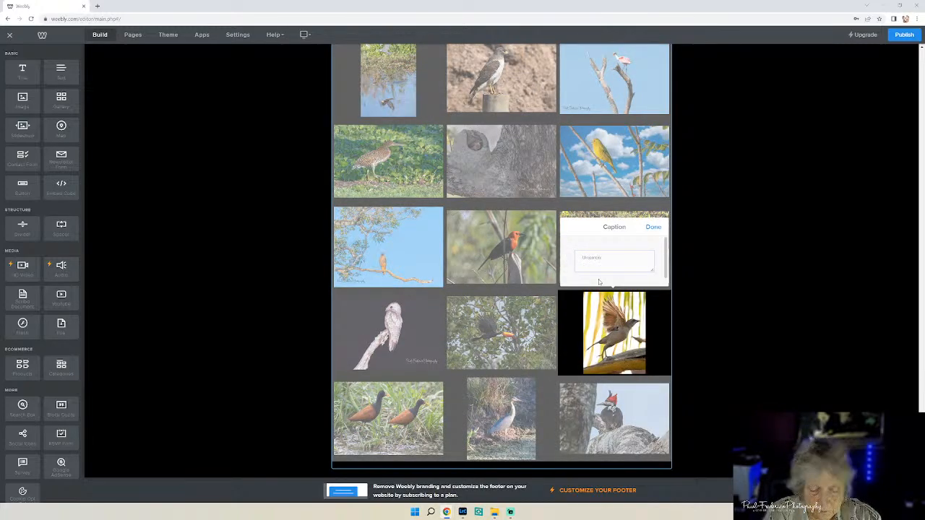
{"action": "type", "text": "red Black"}
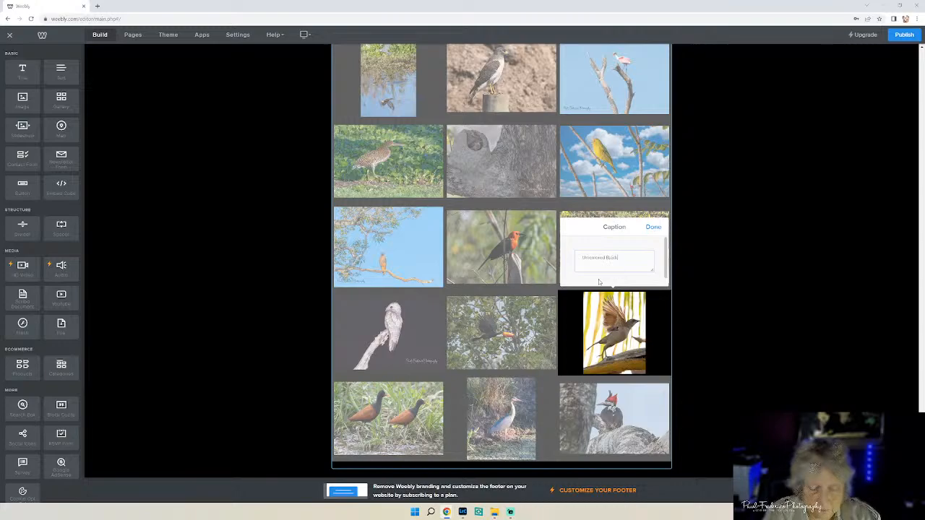
{"action": "type", "text": "bir"}
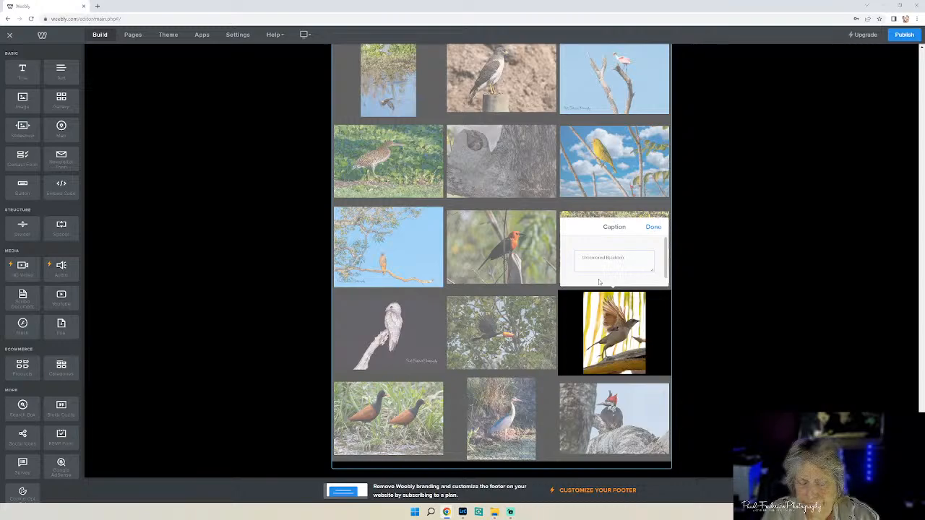
{"action": "type", "text": "d"}
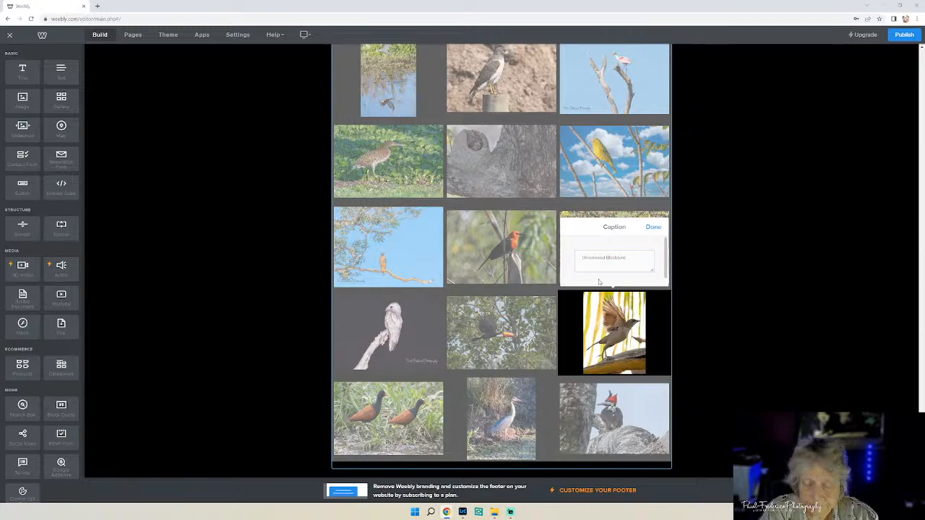
{"action": "type", "text": "F"}
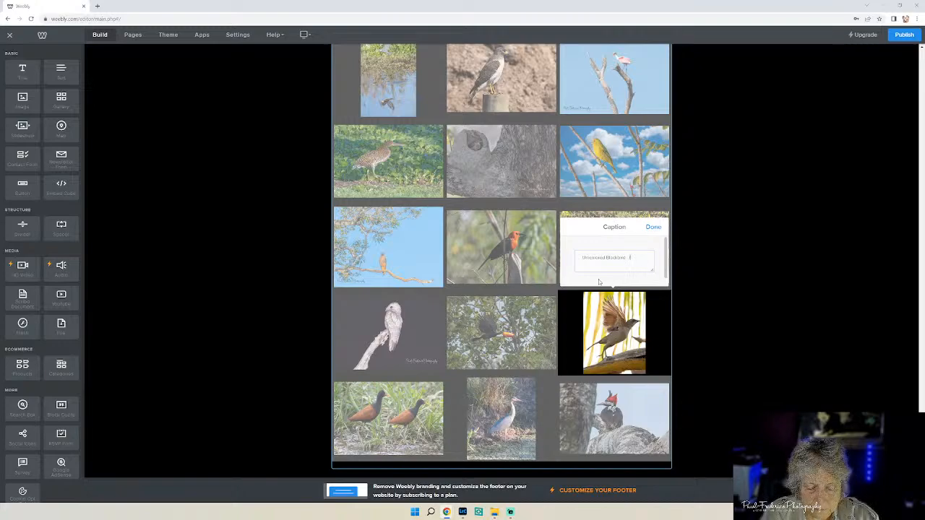
{"action": "type", "text": "emale"}
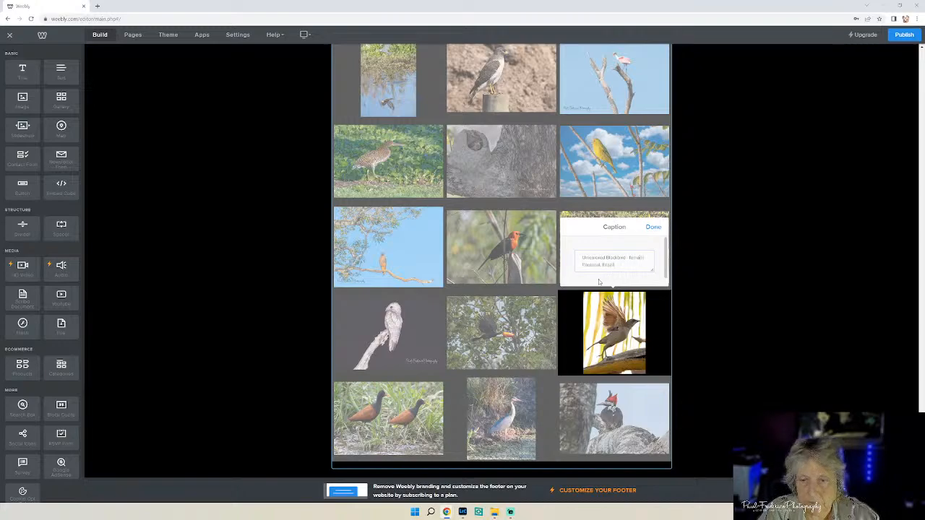
{"action": "left_click", "coordinate": [652, 227]}
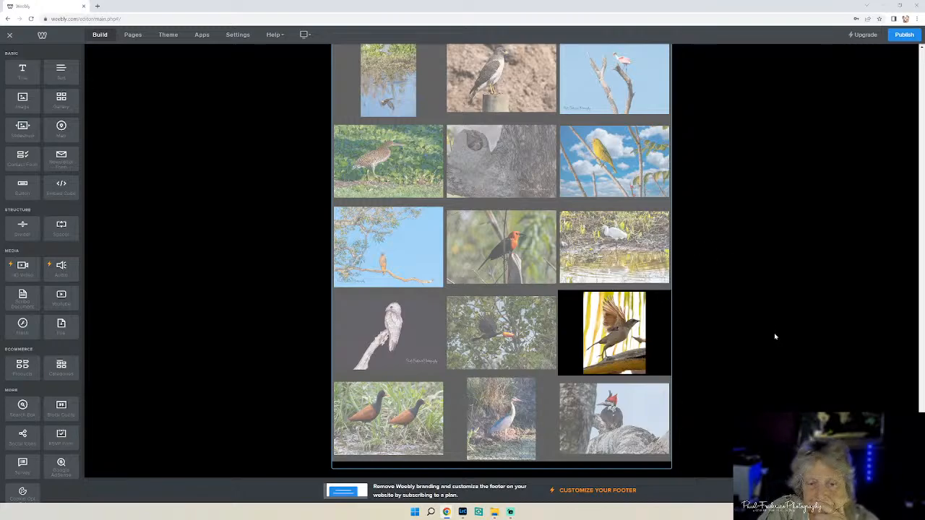
Look up the file names of the white egret and red-headed bird photos in File Explorer's Pantanal Brazil folder.
{"action": "left_click", "coordinate": [494, 511]}
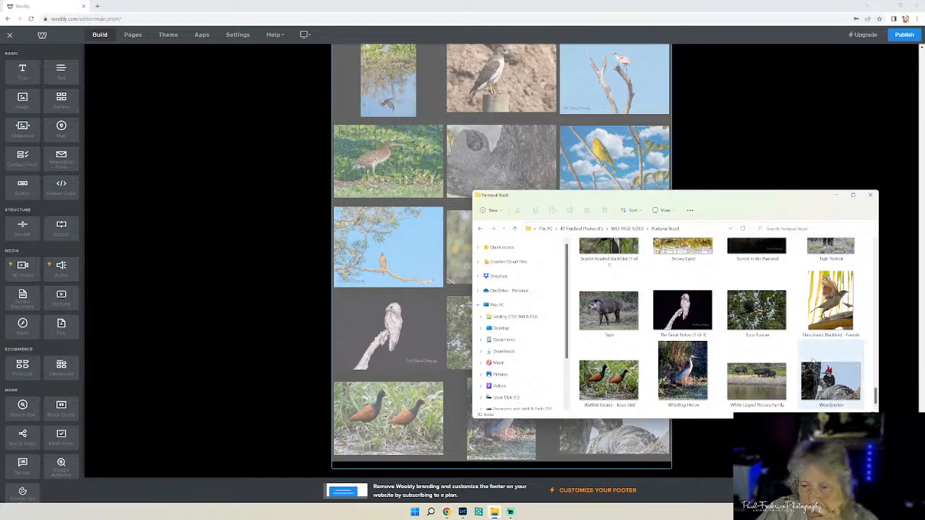
{"action": "scroll", "coordinate": [813, 362], "scroll_direction": "up", "scroll_amount": 1}
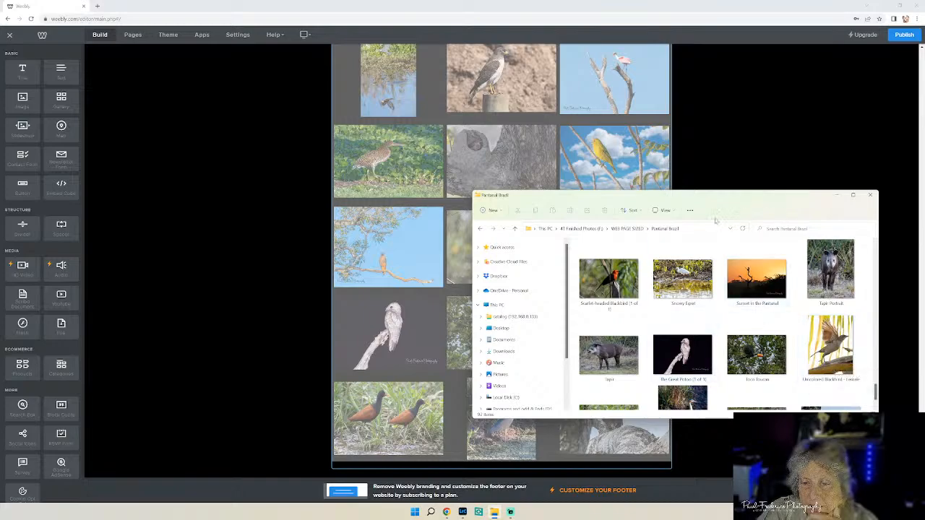
{"action": "left_click", "coordinate": [756, 175]}
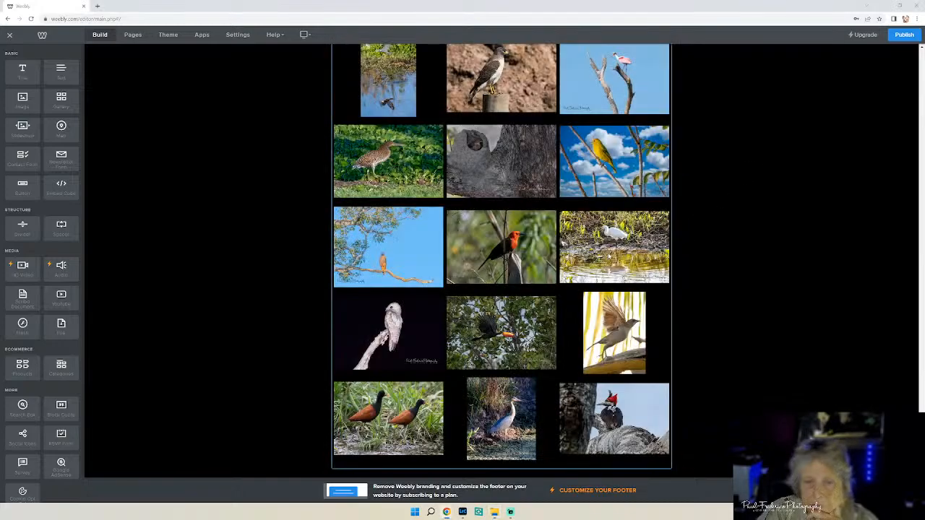
Try to caption the white egret photo "Snowy Egret" with "Pantanal, Brazil" on a second line.
{"action": "left_click", "coordinate": [609, 255]}
{"action": "left_click", "coordinate": [607, 249]}
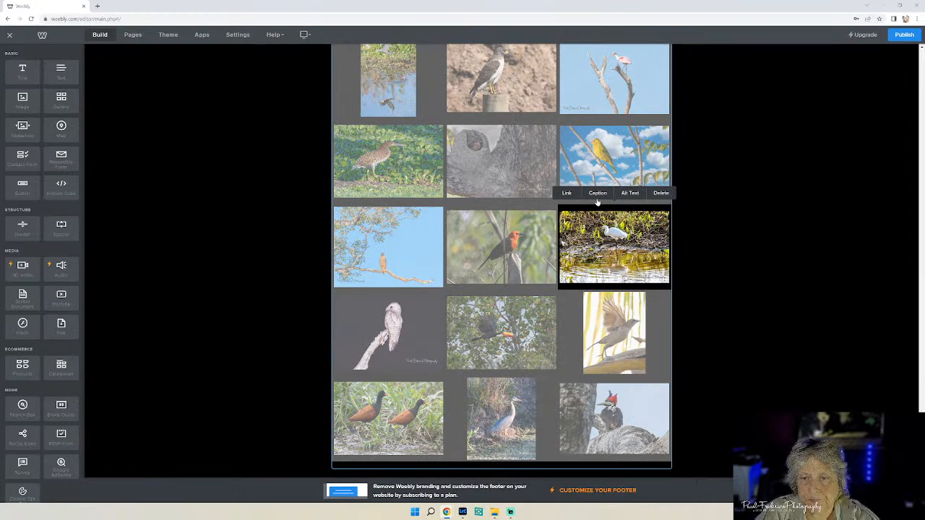
{"action": "left_click", "coordinate": [596, 195]}
{"action": "type", "text": "S"}
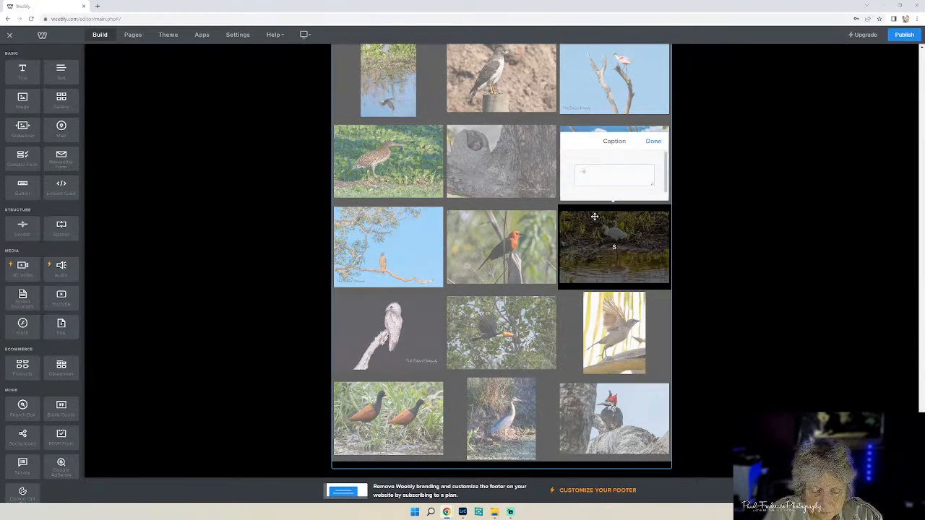
{"action": "type", "text": "nowy E"}
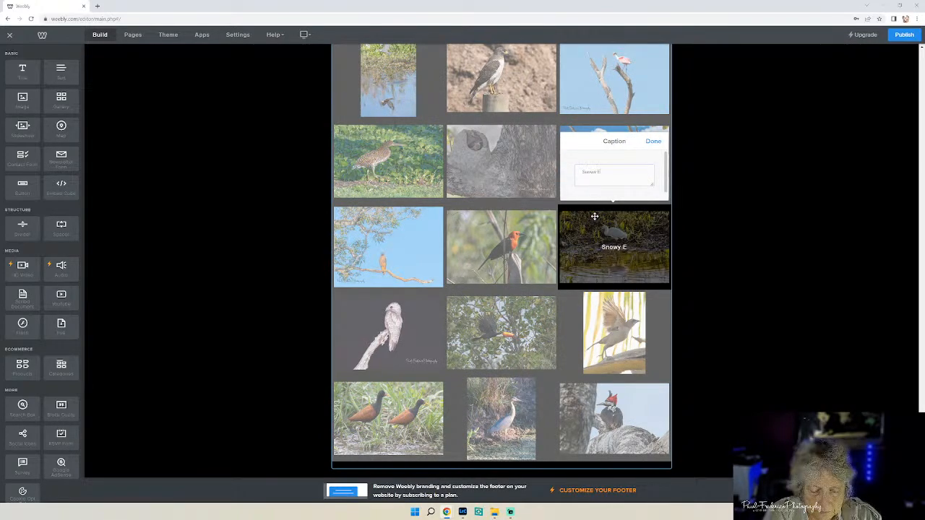
{"action": "type", "text": "gret Pantanal, Brazil"}
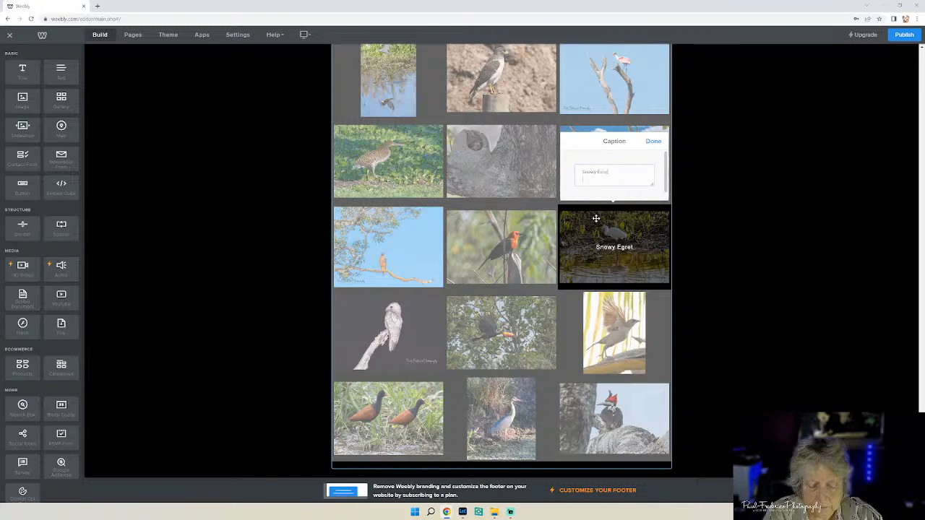
Caption the photo of the black bird with the red head "Scarlet-headed Blackbird" and finish editing that caption.
{"action": "left_click", "coordinate": [513, 246]}
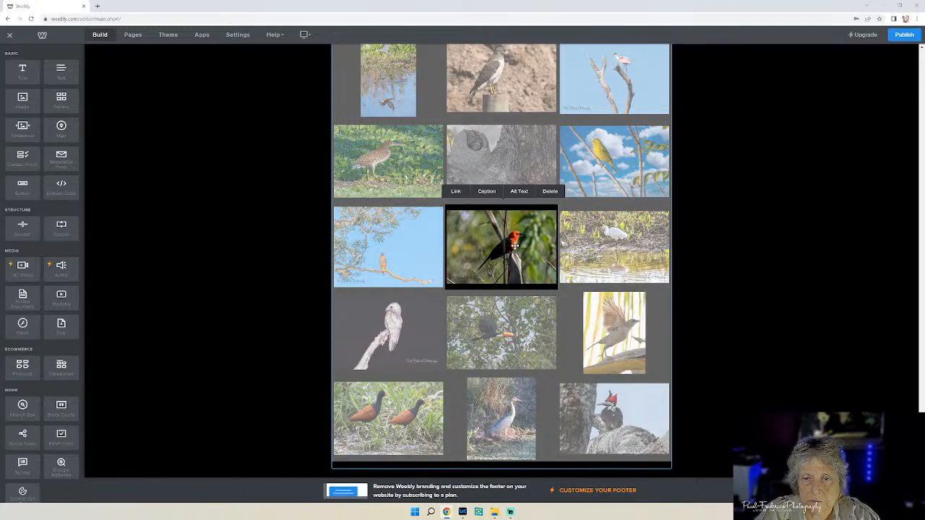
{"action": "left_click", "coordinate": [490, 194]}
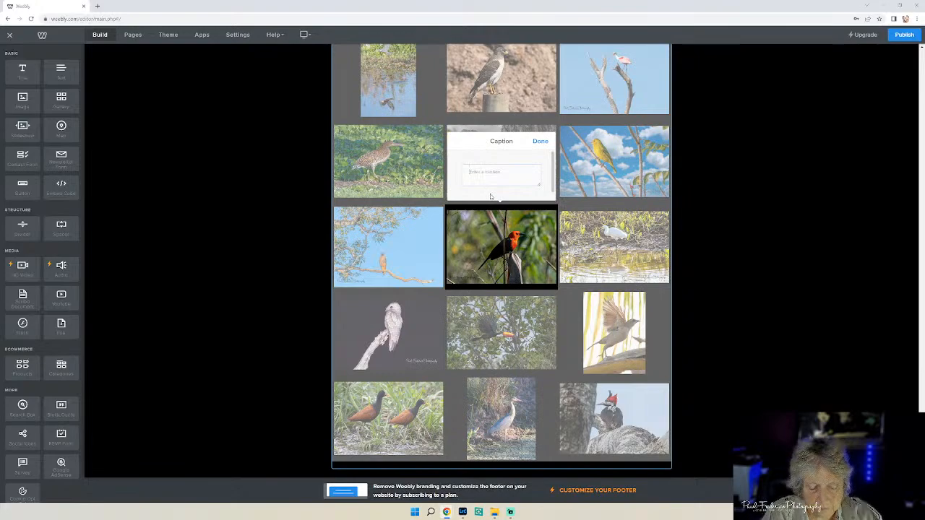
{"action": "type", "text": "Sca"}
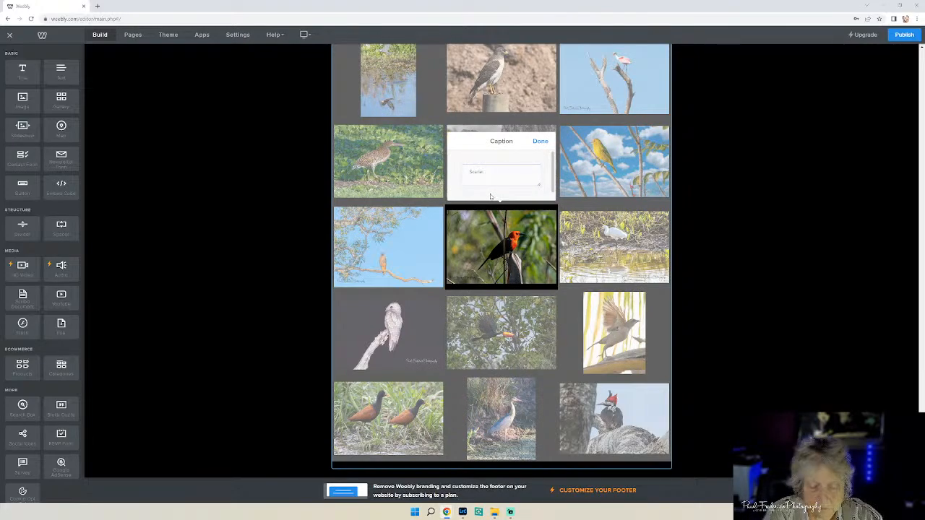
{"action": "type", "text": "rlet"}
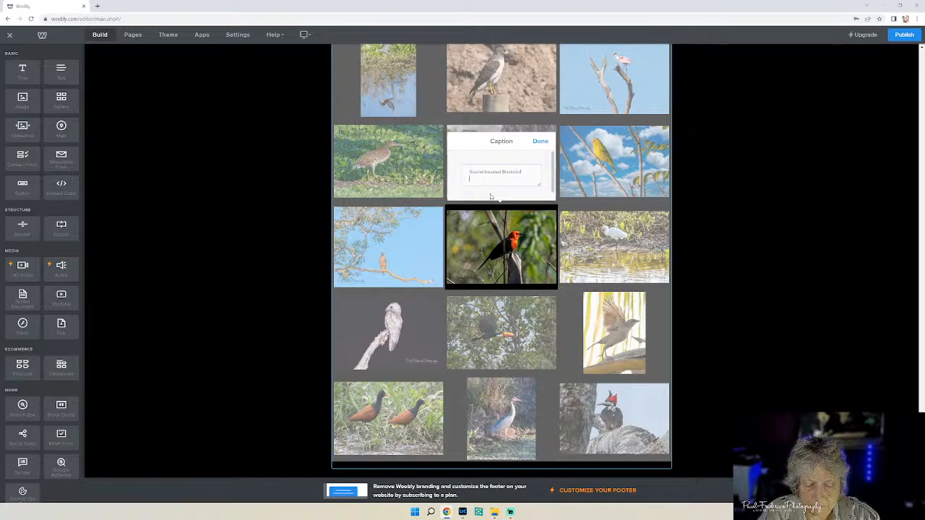
{"action": "left_click", "coordinate": [540, 142]}
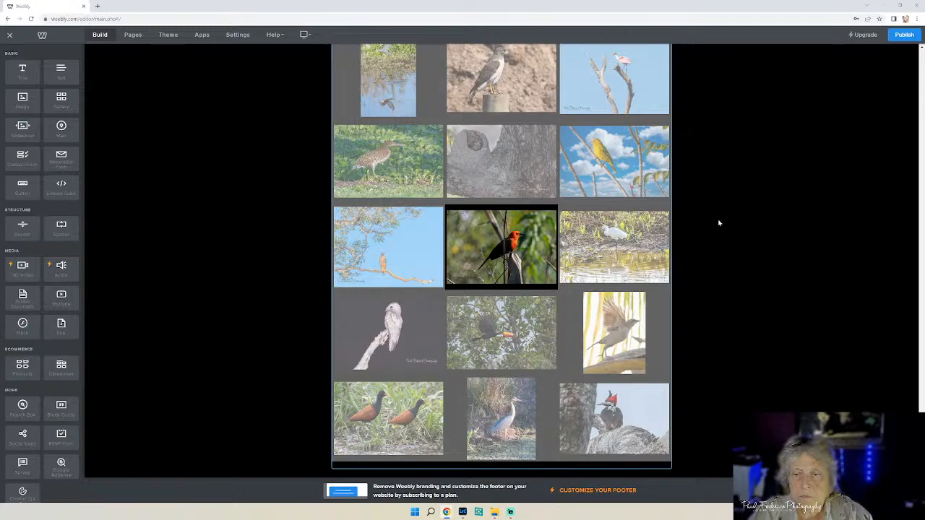
Publish the website and close the publishing notice.
{"action": "left_click", "coordinate": [904, 34]}
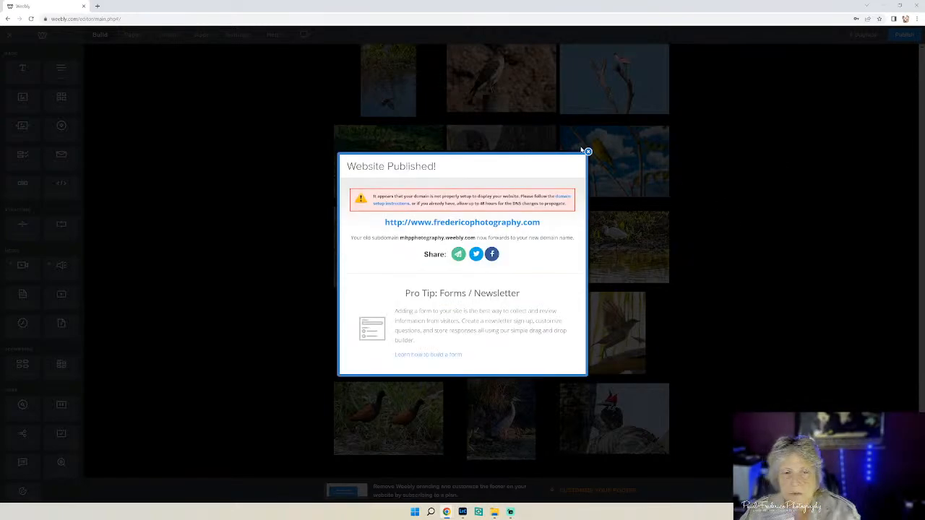
{"action": "left_click", "coordinate": [588, 153]}
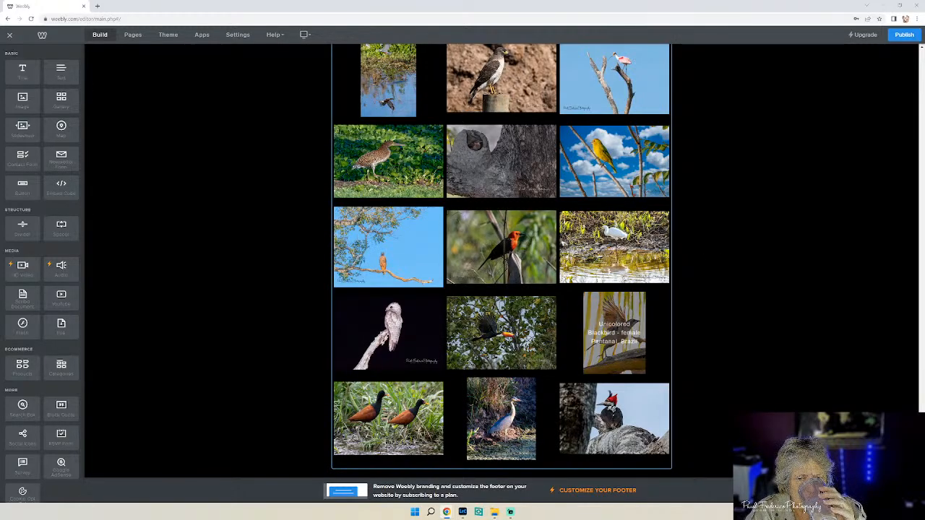
Reopen the white egret photo's caption and enter "Snowy Egret" with "Pantanal, Brazil" on a second line.
{"action": "left_click", "coordinate": [612, 248]}
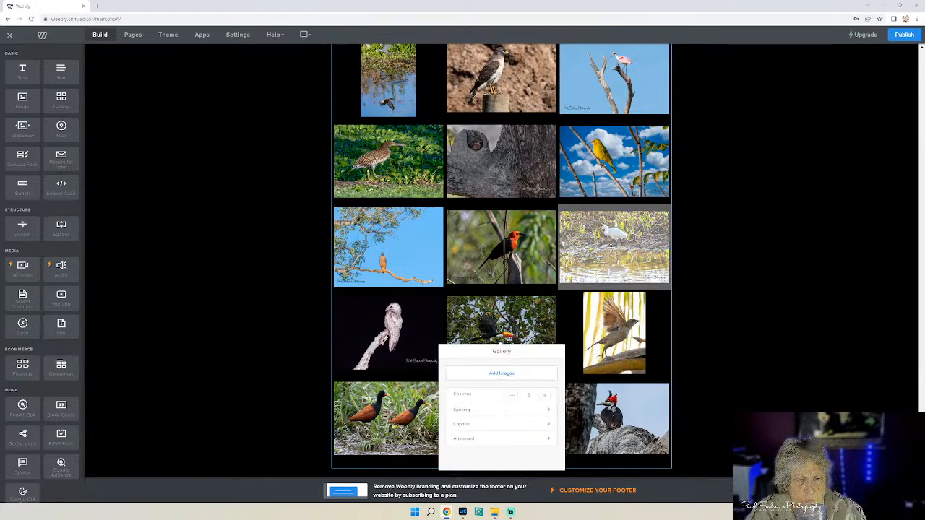
{"action": "left_click", "coordinate": [611, 248]}
{"action": "left_click", "coordinate": [601, 199]}
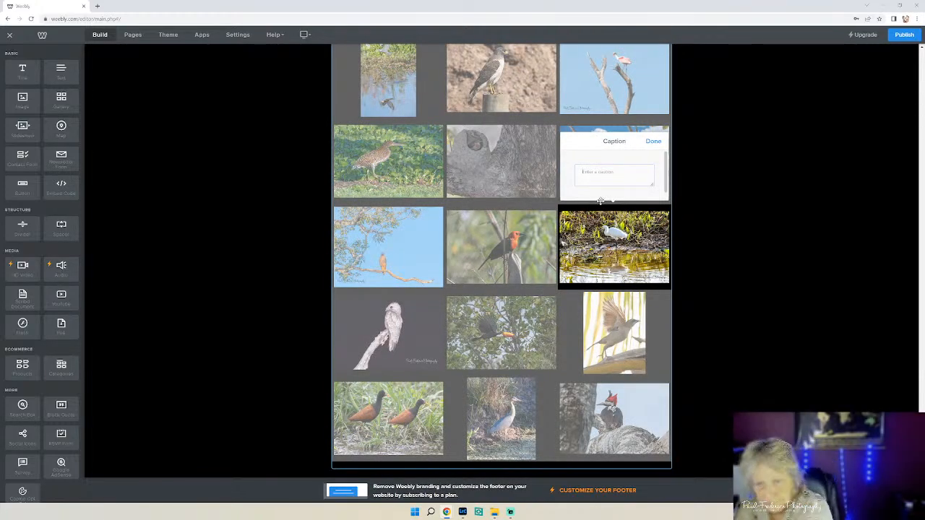
{"action": "type", "text": "Snowy Egret"}
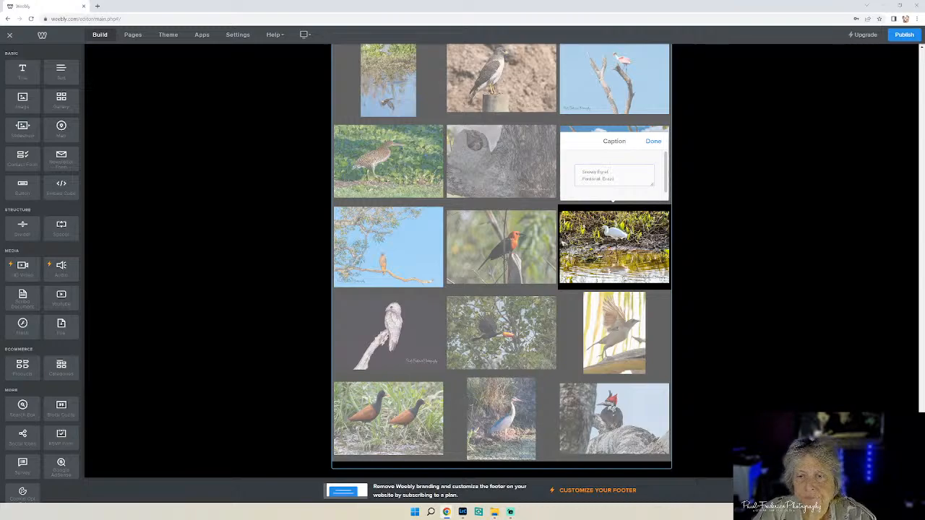
{"action": "left_click", "coordinate": [653, 140]}
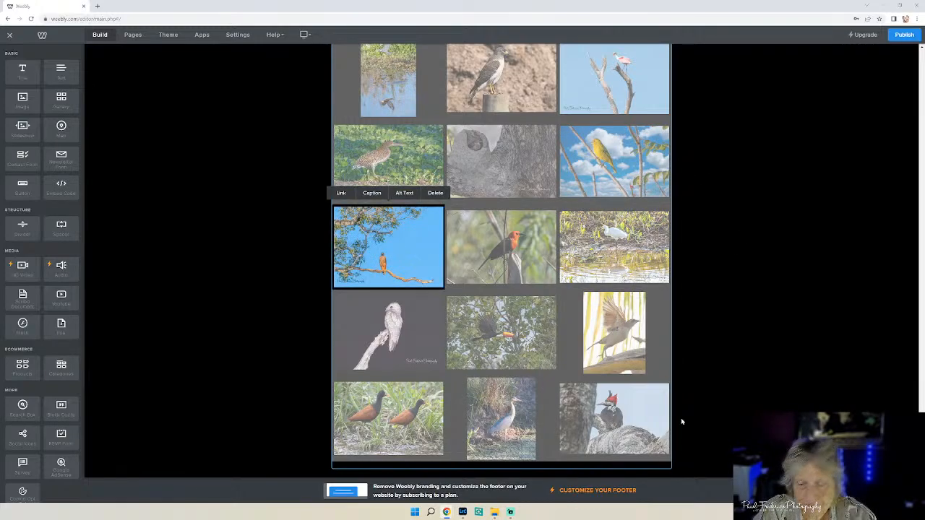
Check the tree-perched hawk photo's file name in the Pantanal Brazil folder and caption the photo "Savannah Hawk" with "Pantanal, Brazil" on a second line.
{"action": "left_click", "coordinate": [494, 513]}
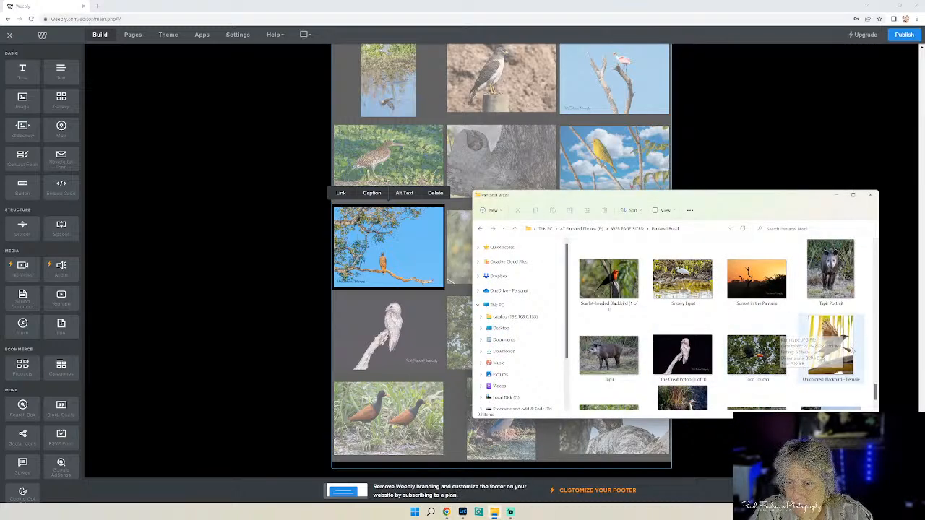
{"action": "scroll", "coordinate": [875, 390], "scroll_direction": "up", "scroll_amount": 3}
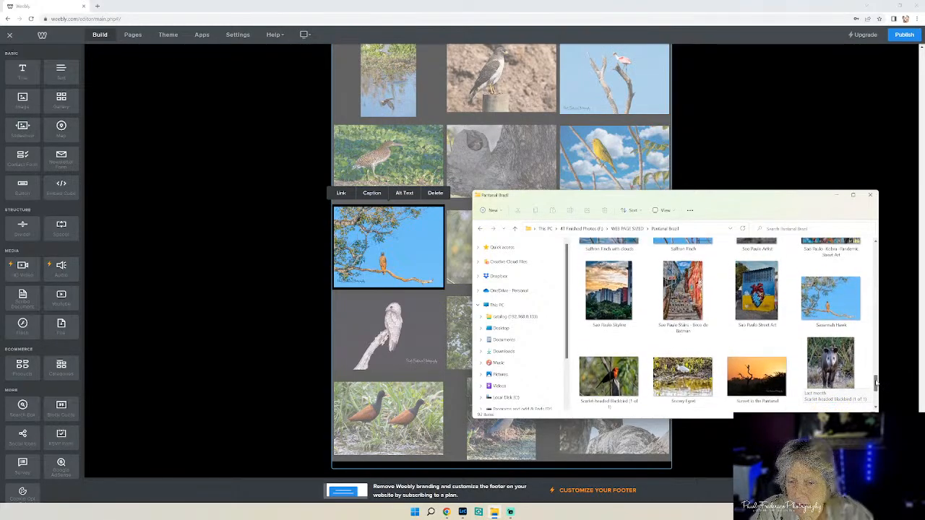
{"action": "scroll", "coordinate": [875, 381], "scroll_direction": "up", "scroll_amount": 3}
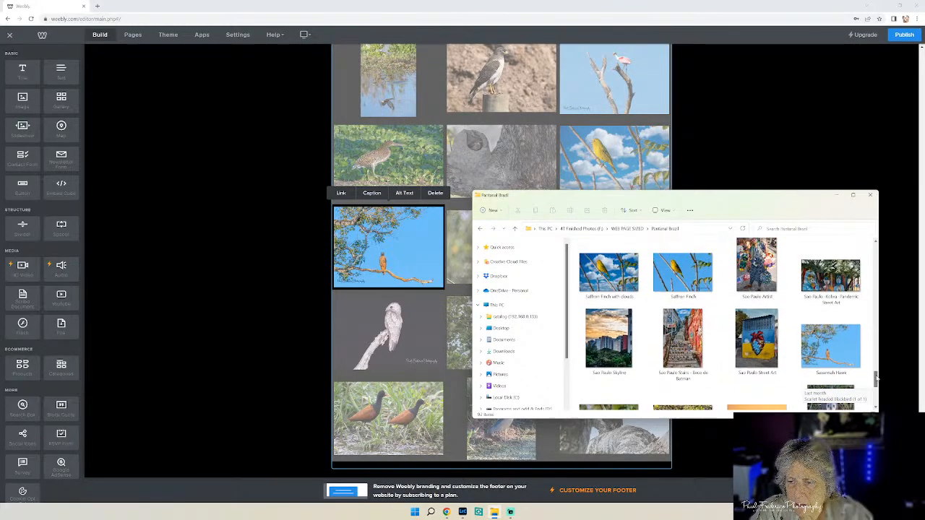
{"action": "left_click_drag", "start_coordinate": [840, 196], "coordinate": [836, 200]}
{"action": "left_click", "coordinate": [835, 200]}
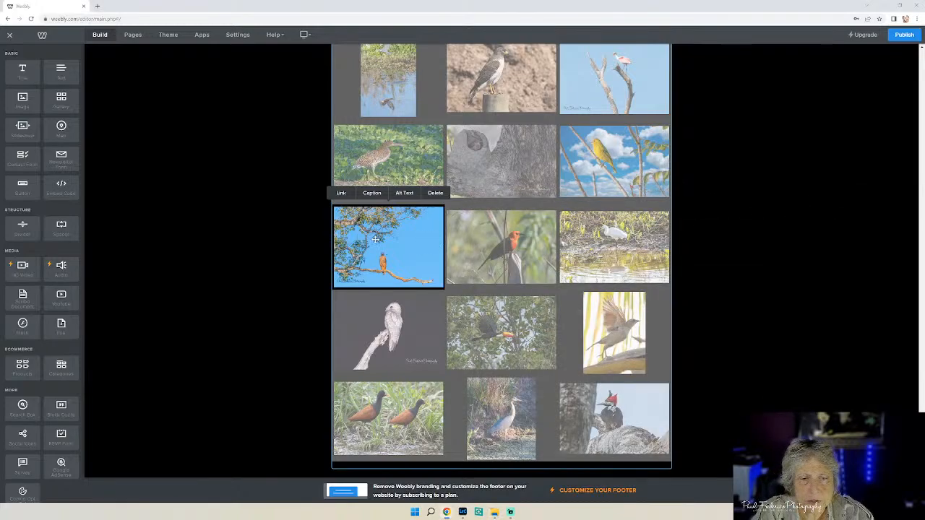
{"action": "left_click", "coordinate": [372, 193]}
{"action": "type", "text": "Sa"}
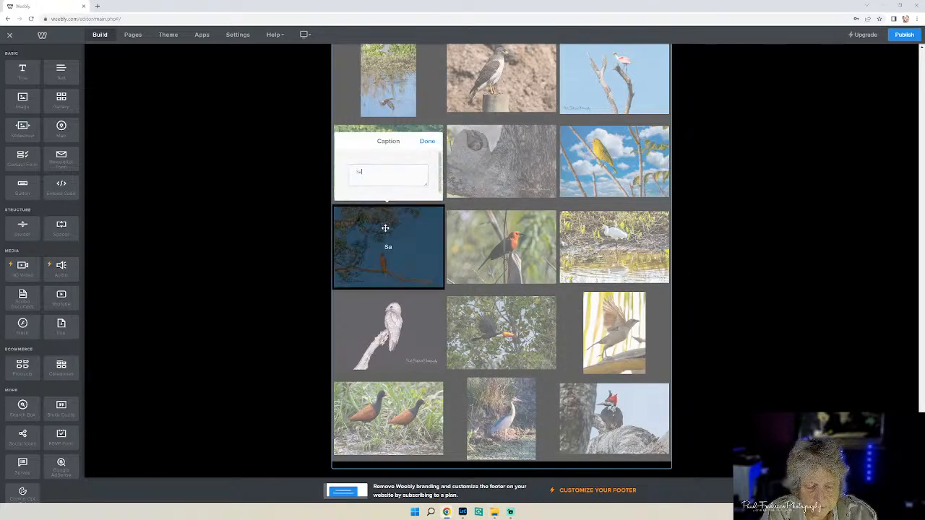
{"action": "type", "text": "vannah"}
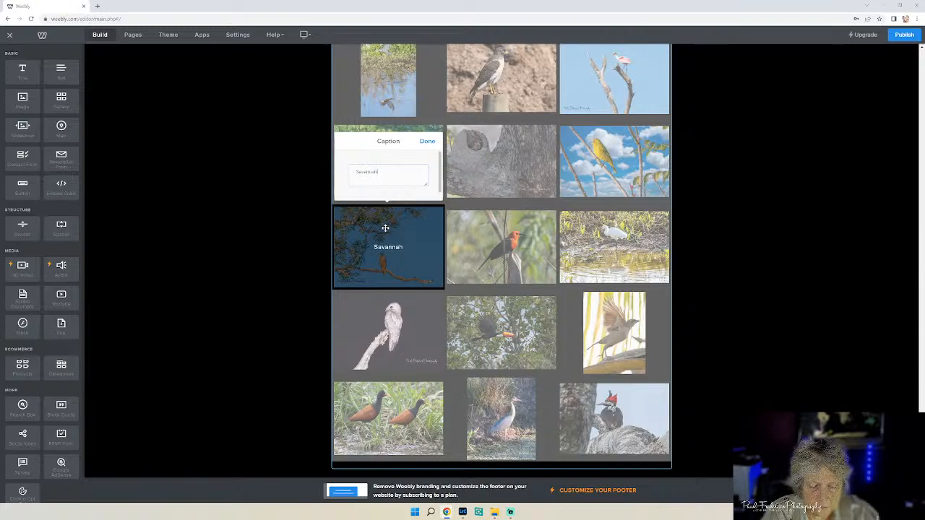
{"action": "type", "text": " Hawk"}
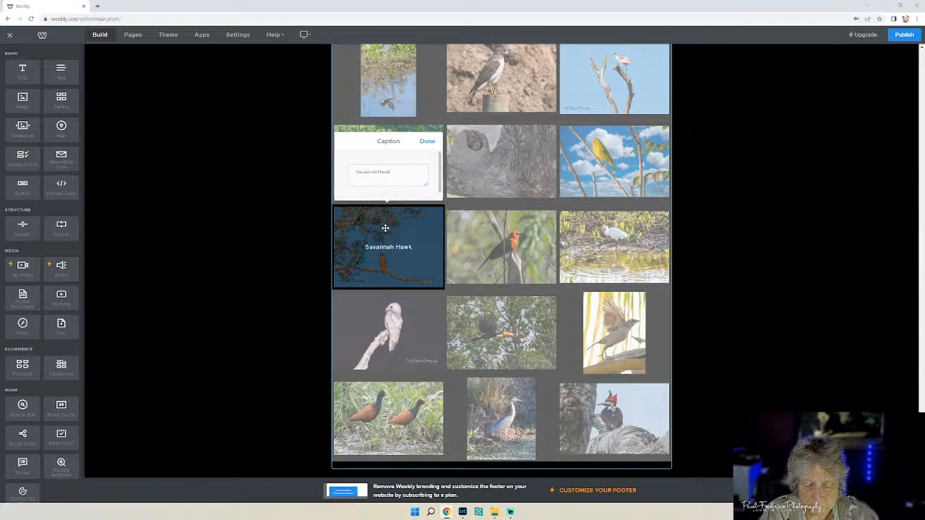
{"action": "type", "text": " Pantanal, Brazil"}
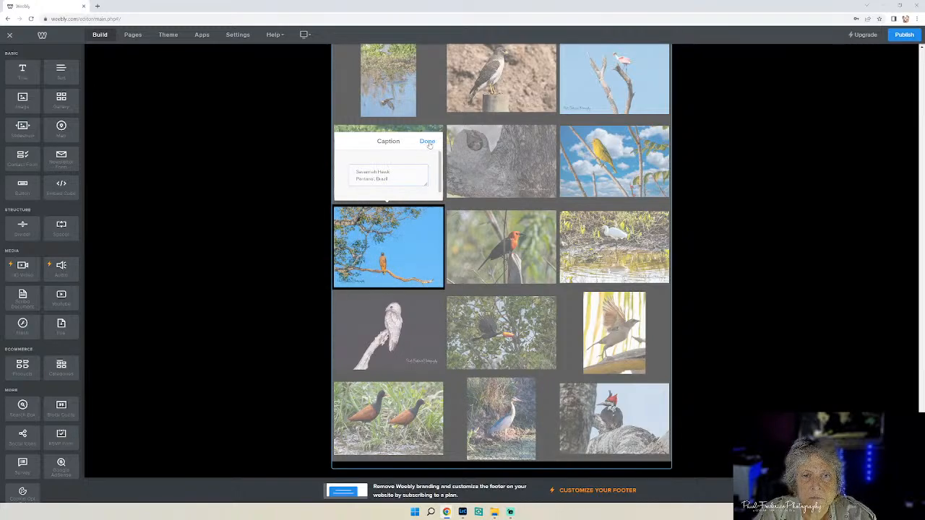
{"action": "left_click", "coordinate": [427, 142]}
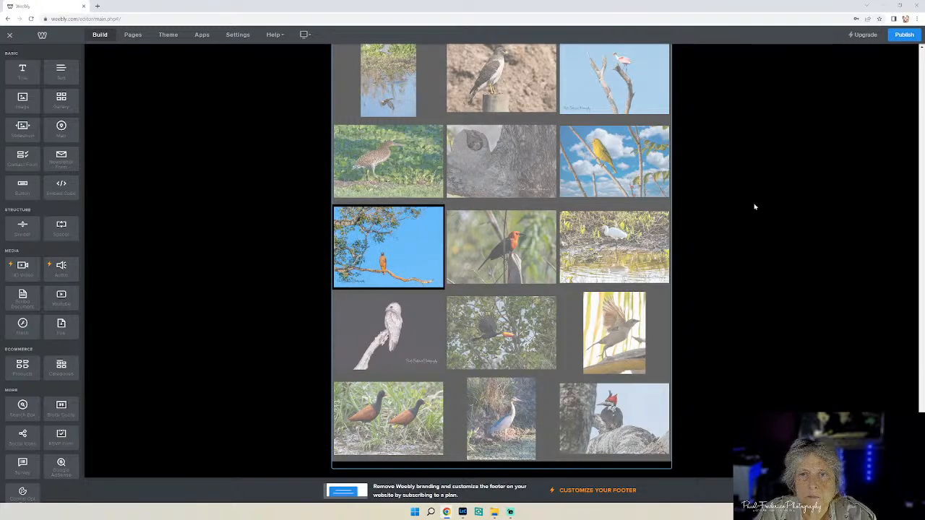
Caption the yellow bird photo "Saffron Finch" with "Pantanal, Brazil" on a second line, checking the name's spelling against the photo folder.
{"action": "left_click", "coordinate": [616, 169]}
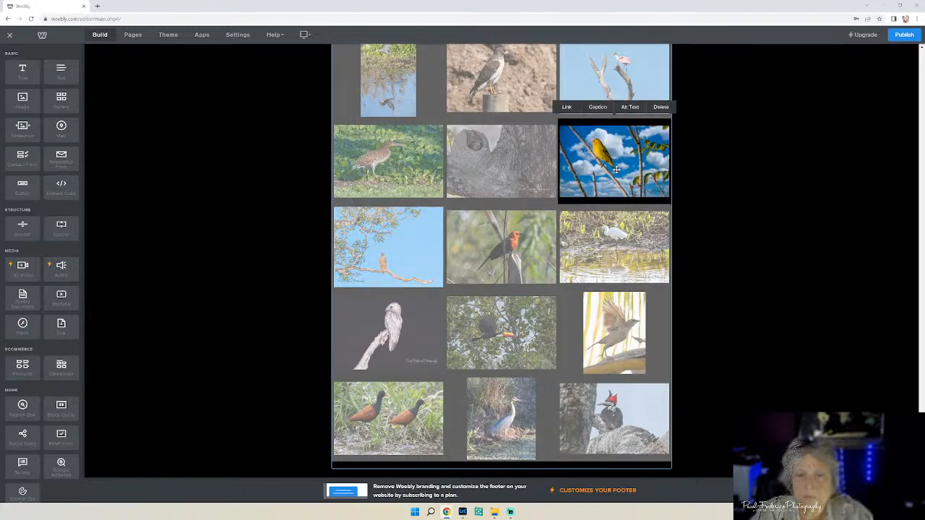
{"action": "left_click", "coordinate": [597, 109]}
{"action": "type", "text": "Sa"}
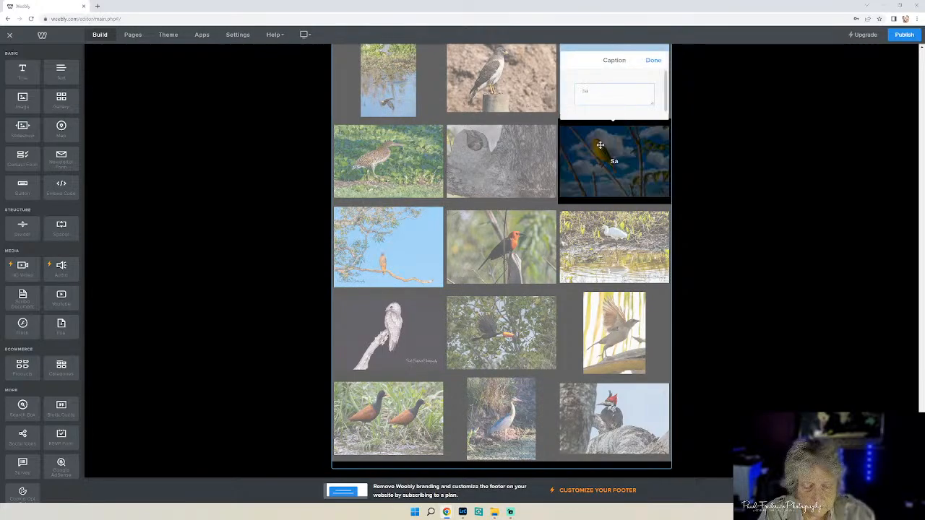
{"action": "type", "text": "fron Fi"}
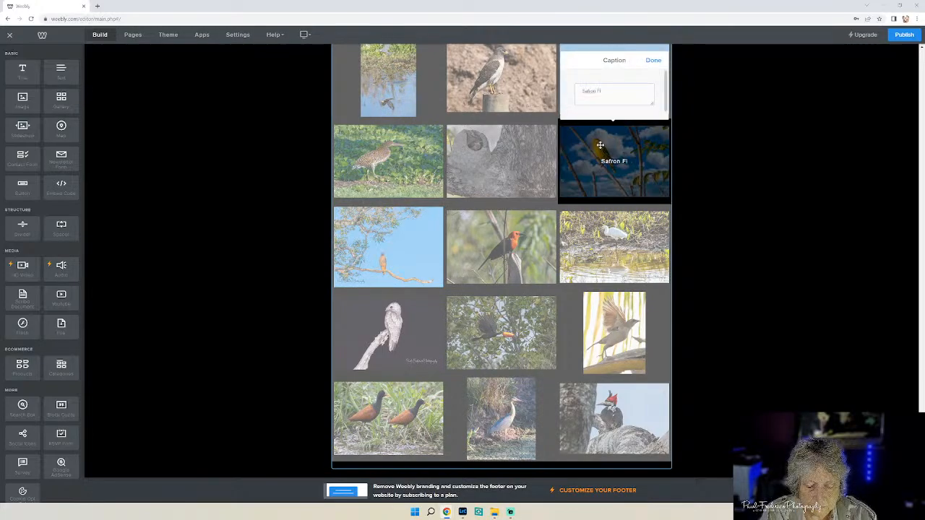
{"action": "type", "text": "nch Pantanal, Brazil"}
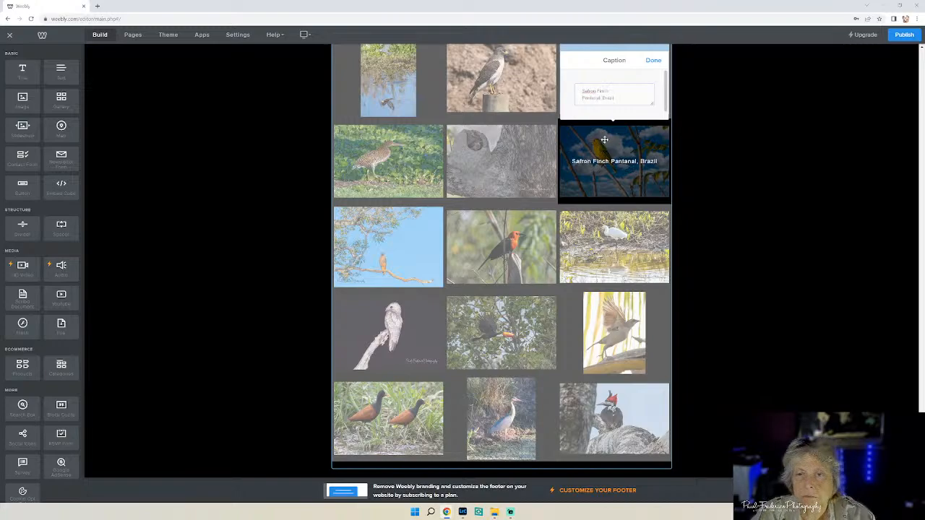
{"action": "left_click", "coordinate": [495, 511]}
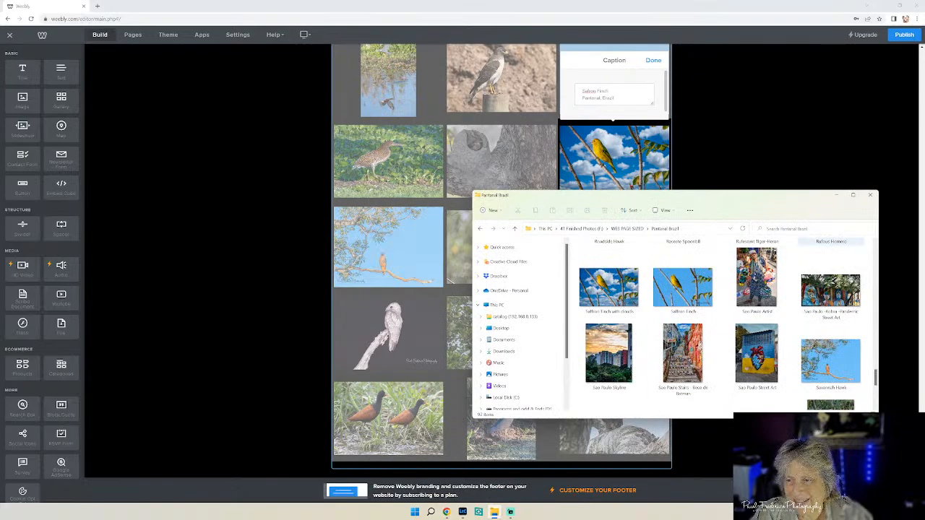
{"action": "left_click", "coordinate": [590, 91]}
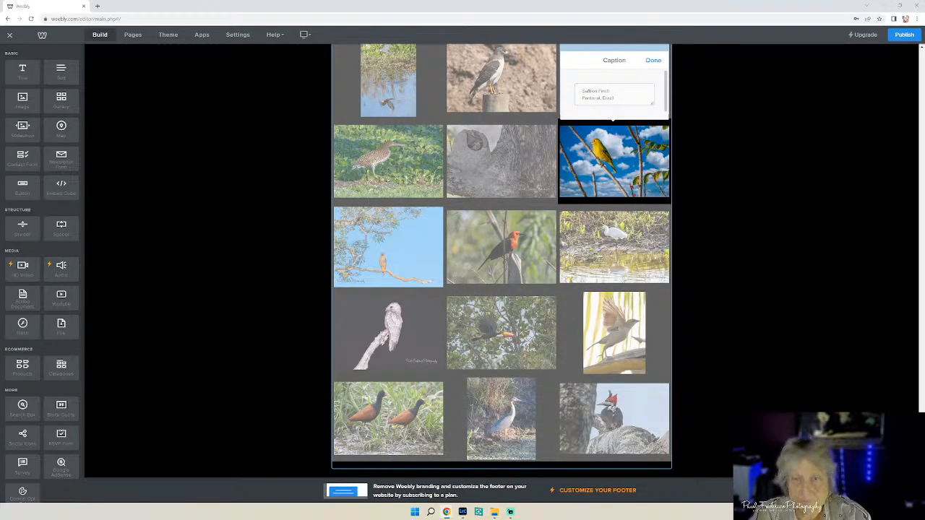
{"action": "left_click", "coordinate": [653, 60]}
Caption the photo of the pink bird on the bare tree "Roseate Spoonbill" with "Pantanal, Brazil" on a second line.
{"action": "scroll", "coordinate": [762, 228], "scroll_direction": "up", "scroll_amount": 3}
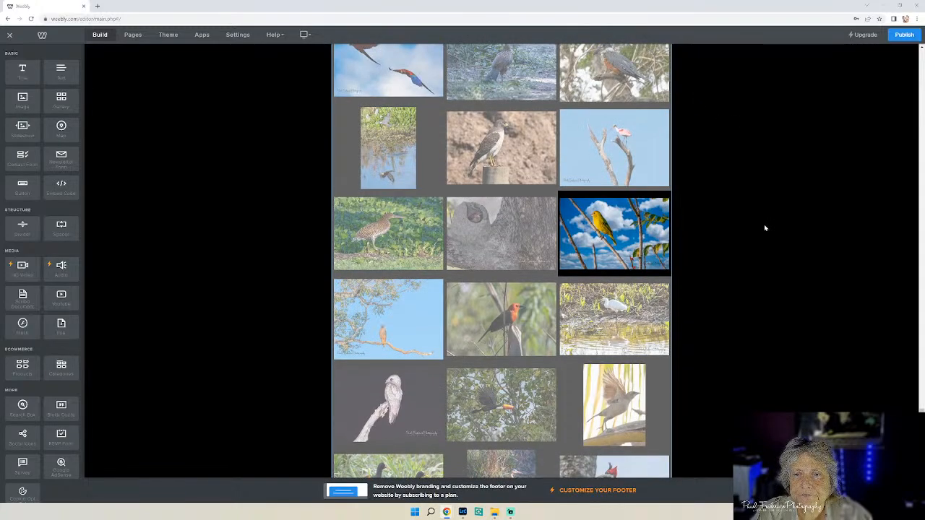
{"action": "left_click", "coordinate": [615, 216]}
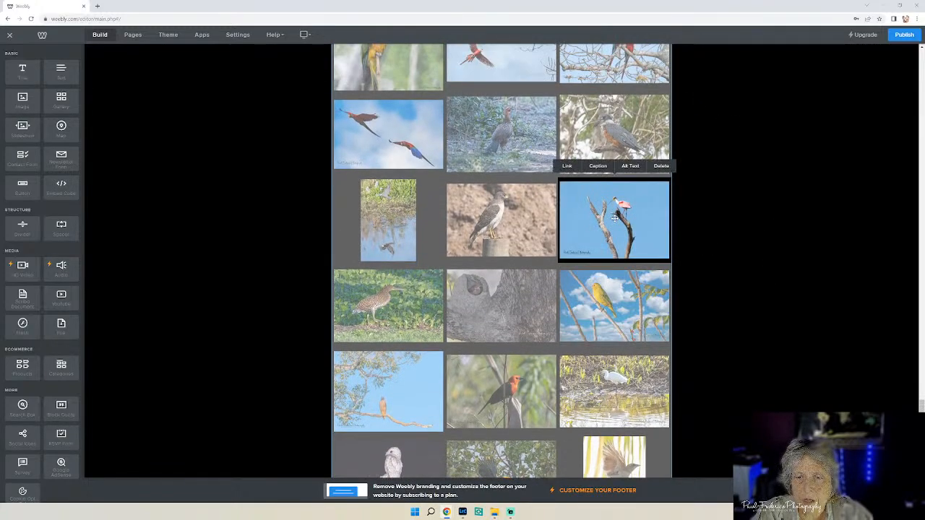
{"action": "left_click", "coordinate": [599, 171]}
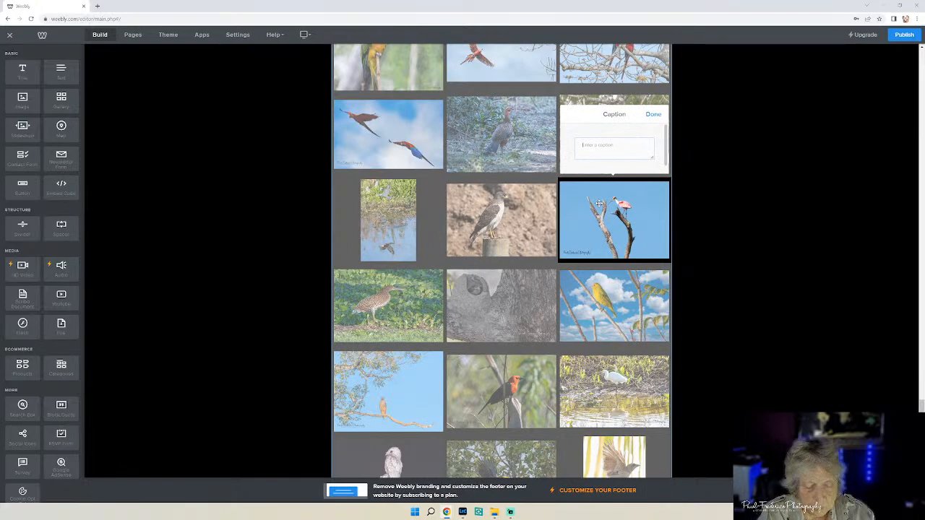
{"action": "type", "text": "Roseate"}
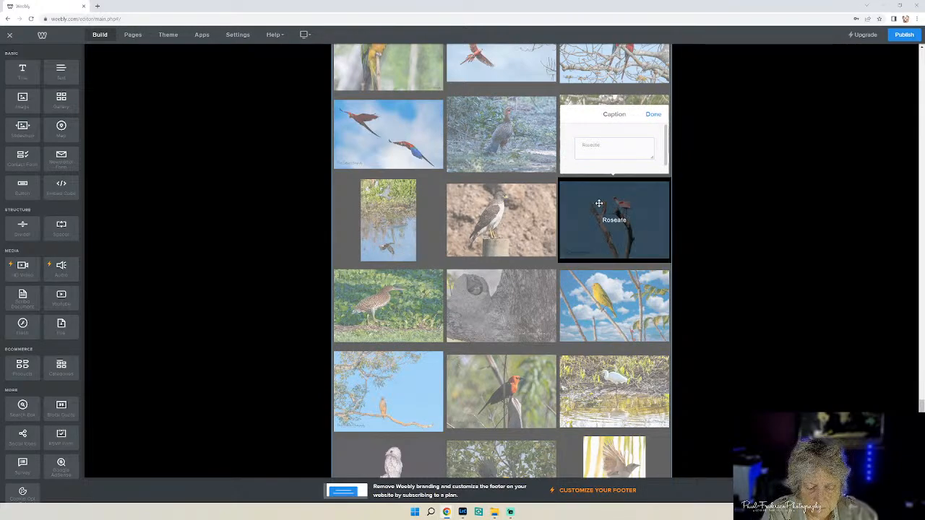
{"action": "type", "text": " Spoonbill Pantanal, Brazil"}
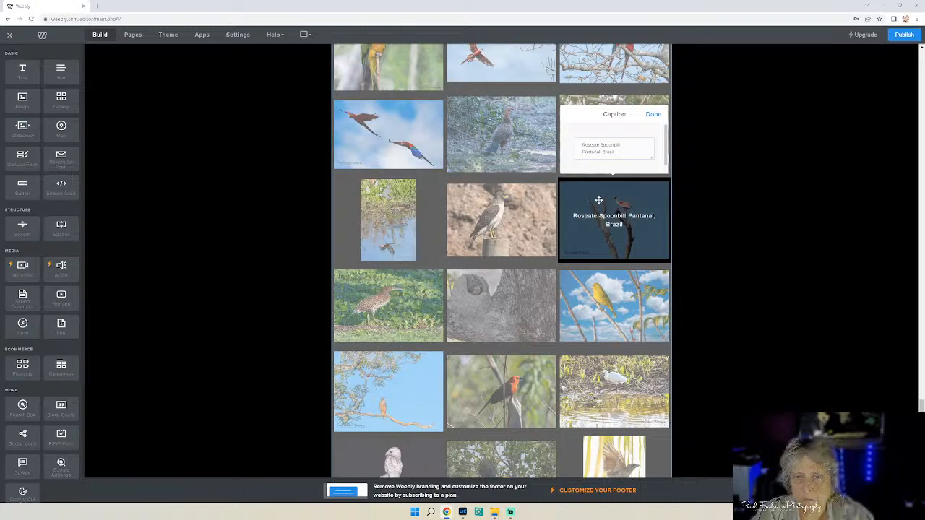
{"action": "left_click", "coordinate": [652, 115]}
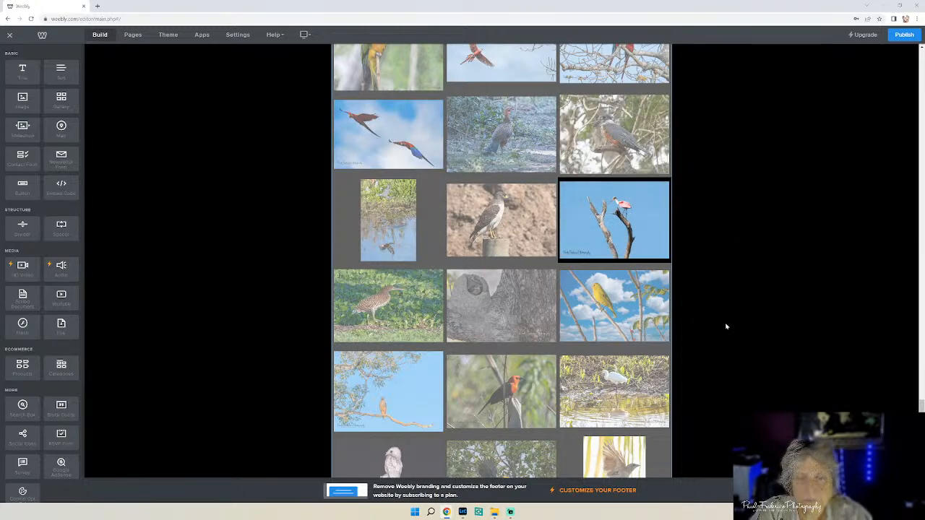
Caption the photo of the hawk standing on a post "Roadside Hawk" with "Pantanal, Brazil" on a second line.
{"action": "left_click", "coordinate": [484, 225]}
{"action": "left_click", "coordinate": [484, 166]}
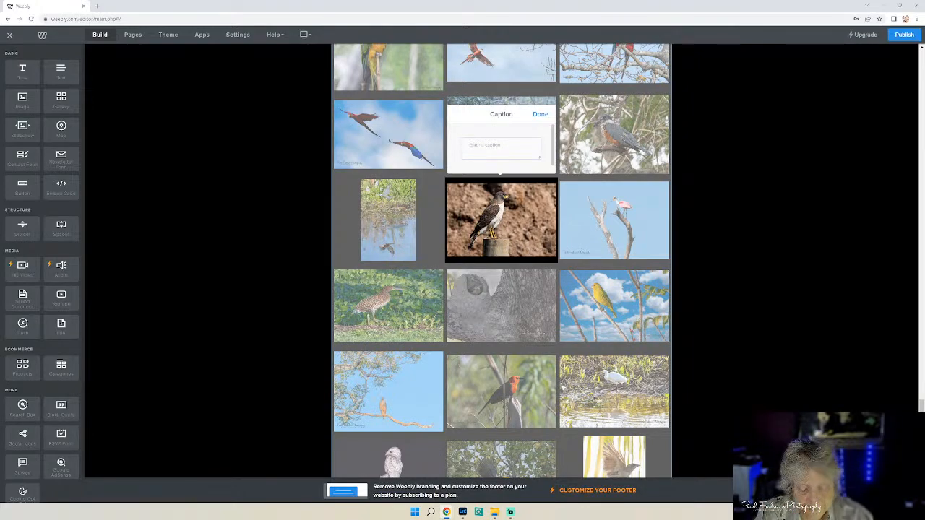
{"action": "type", "text": "Roadside Hawk"}
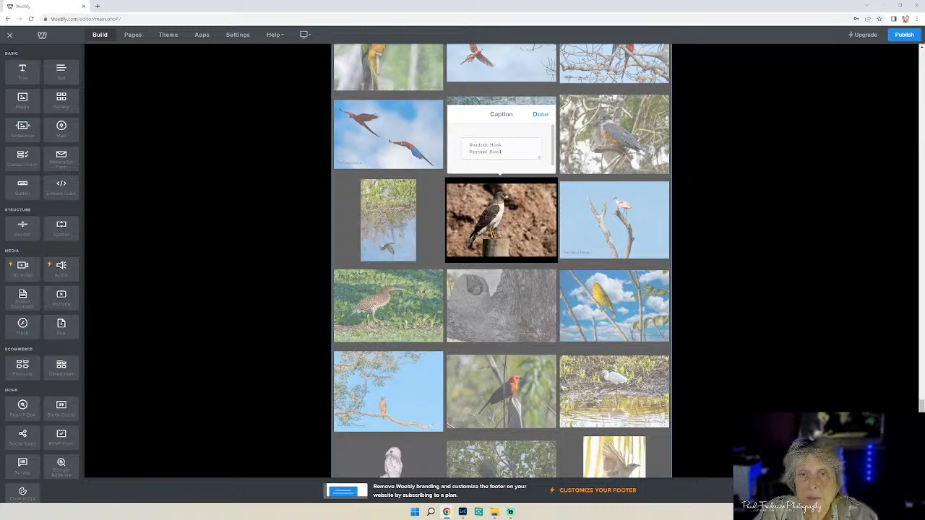
{"action": "left_click", "coordinate": [539, 117]}
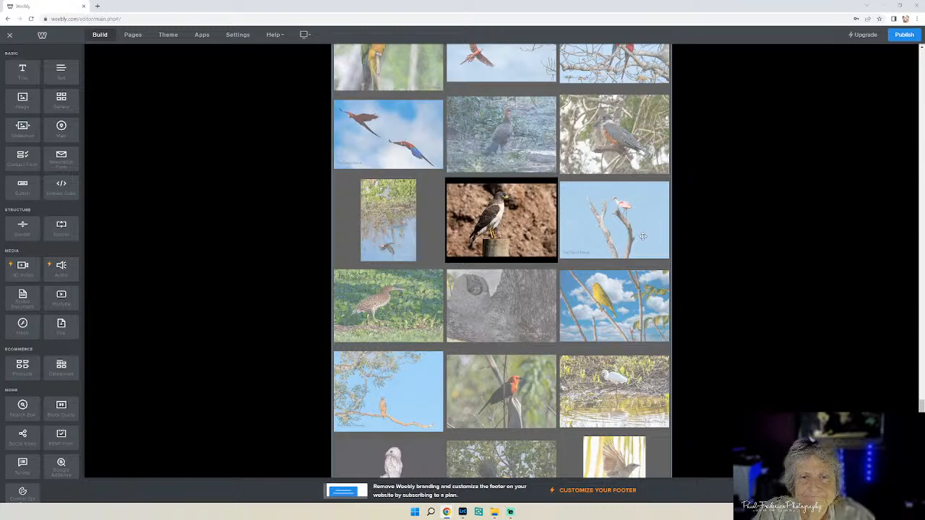
Caption the portrait photo of the bird flying over water "Ringed Kingfisher in flight" with "Pantanal, Brazil" on a second line.
{"action": "left_click", "coordinate": [383, 212]}
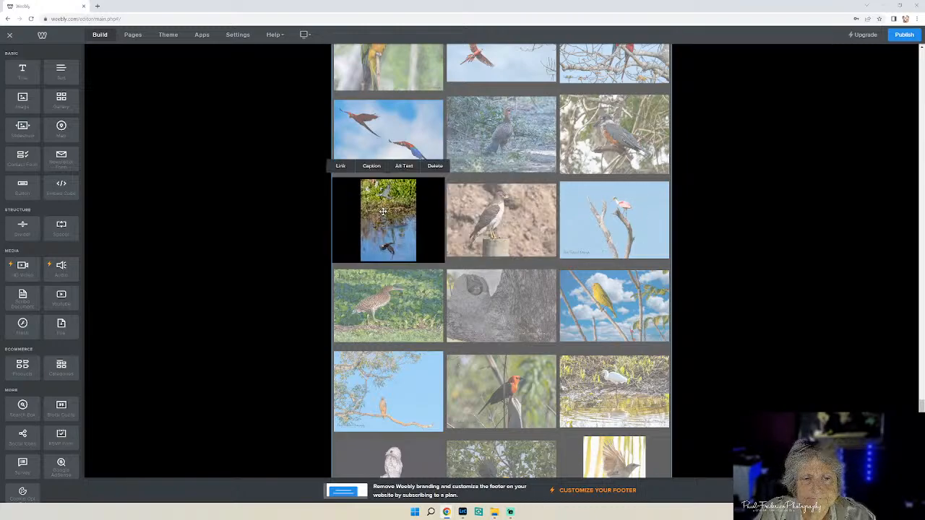
{"action": "left_click", "coordinate": [371, 167]}
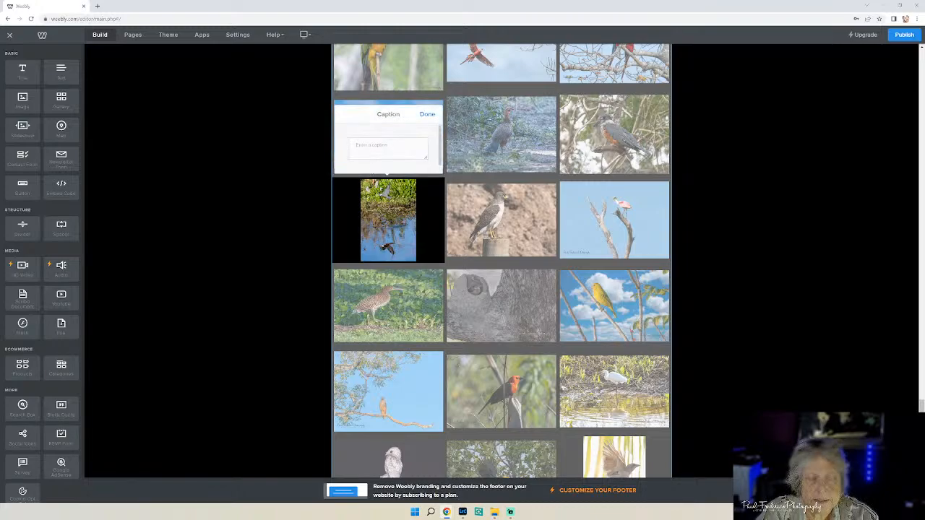
{"action": "type", "text": "Ringed Kingfisher in flight"}
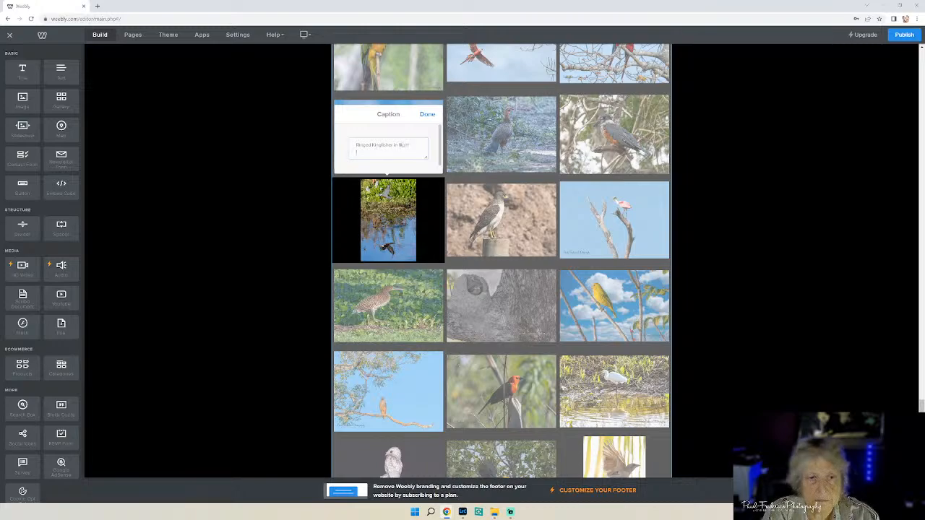
{"action": "type", "text": "Pantanal, Brazil"}
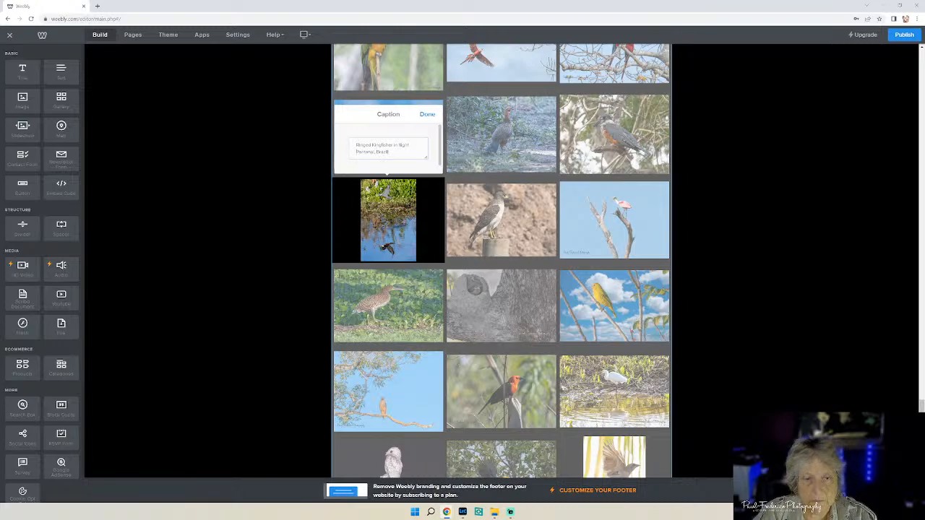
{"action": "left_click", "coordinate": [427, 117]}
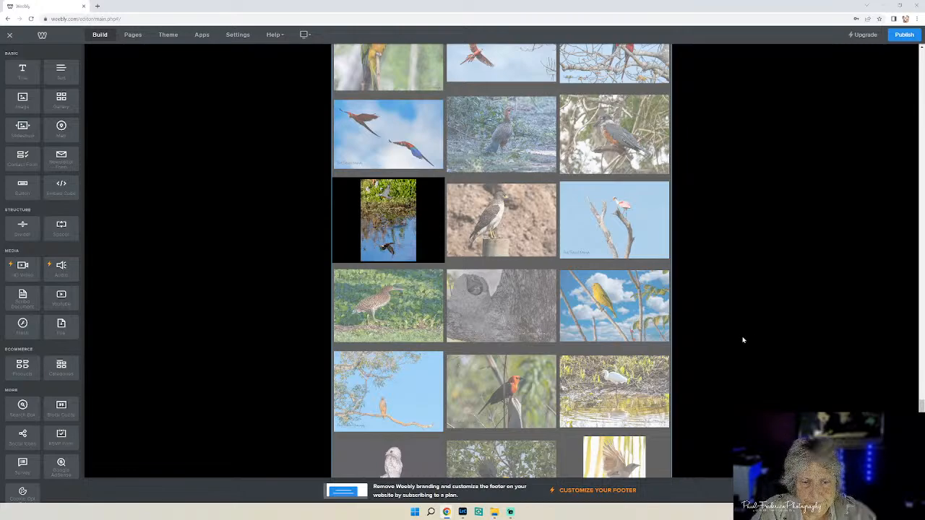
Caption the photo of the brown striped heron on the grass "Rufescent Tiger Heron" with "Pantanal, Brazil" on a second line.
{"action": "left_click", "coordinate": [387, 314]}
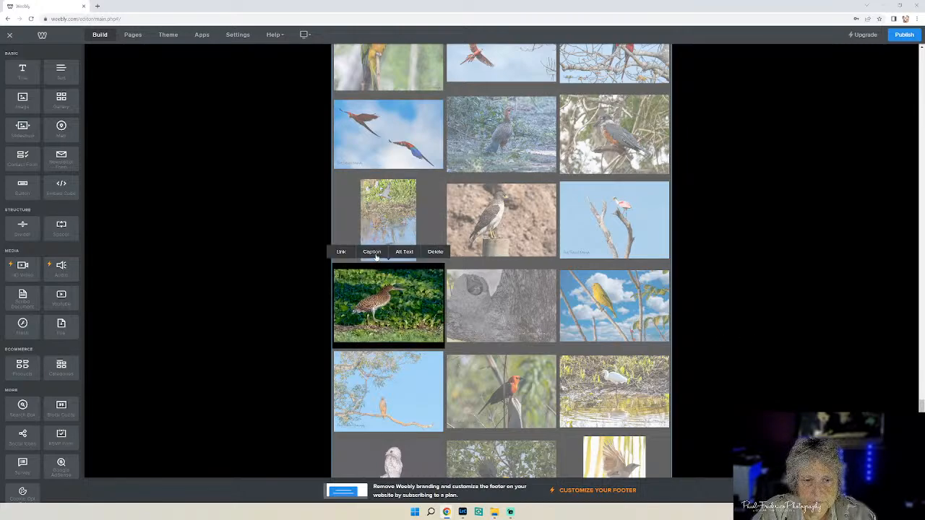
{"action": "left_click", "coordinate": [371, 252]}
{"action": "type", "text": "Ru"}
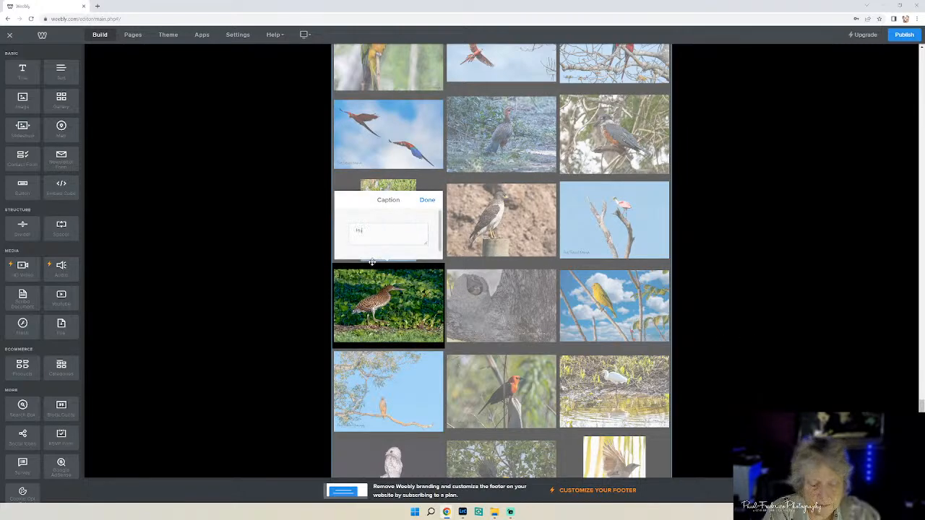
{"action": "type", "text": "fescent Tiger Heron"}
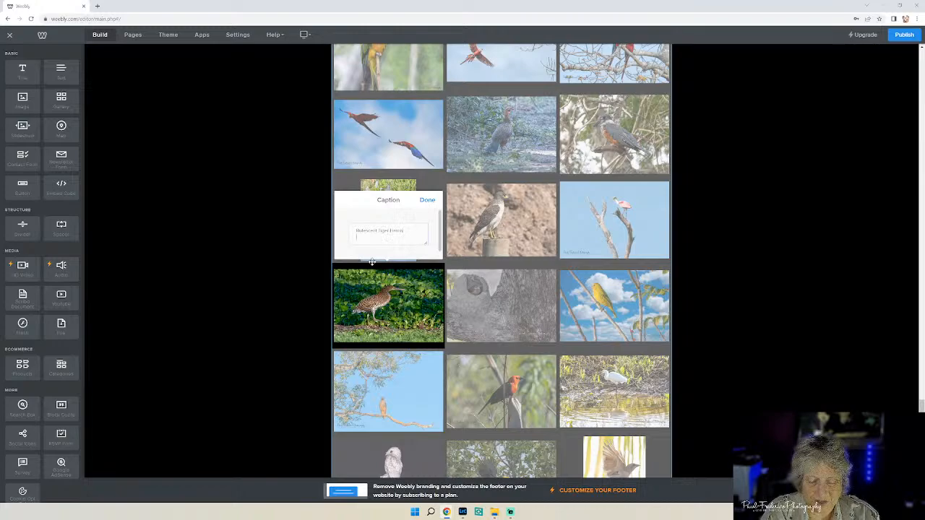
{"action": "type", "text": "Pantanal, Brazil"}
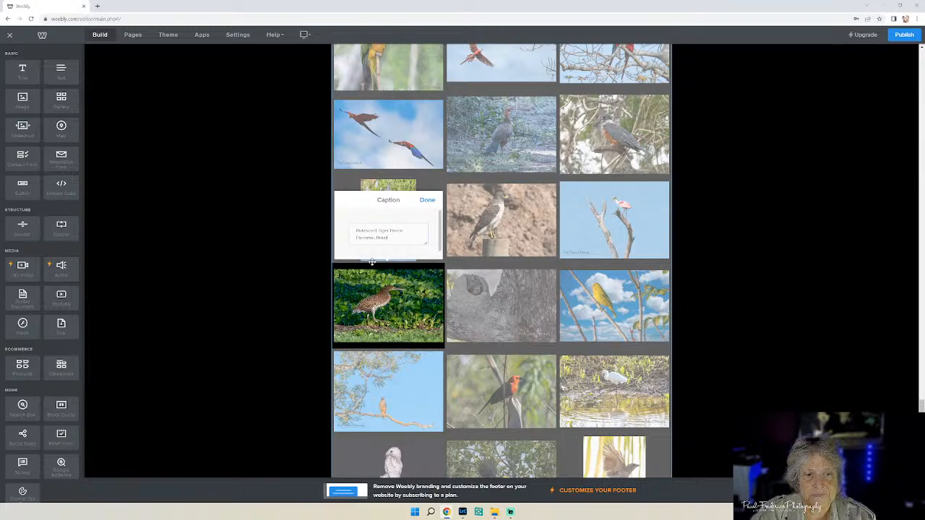
{"action": "left_click", "coordinate": [426, 201]}
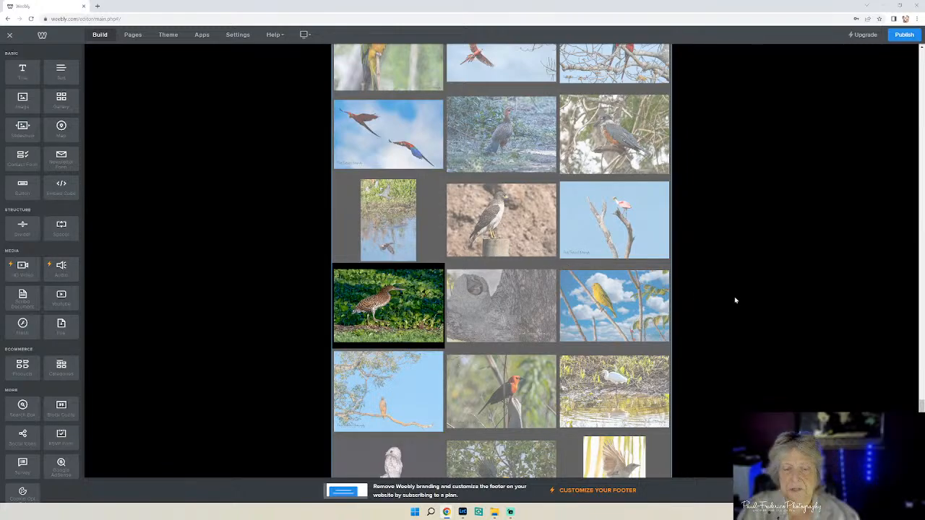
Publish the site with the latest captions and dismiss the publishing dialog.
{"action": "left_click", "coordinate": [903, 35]}
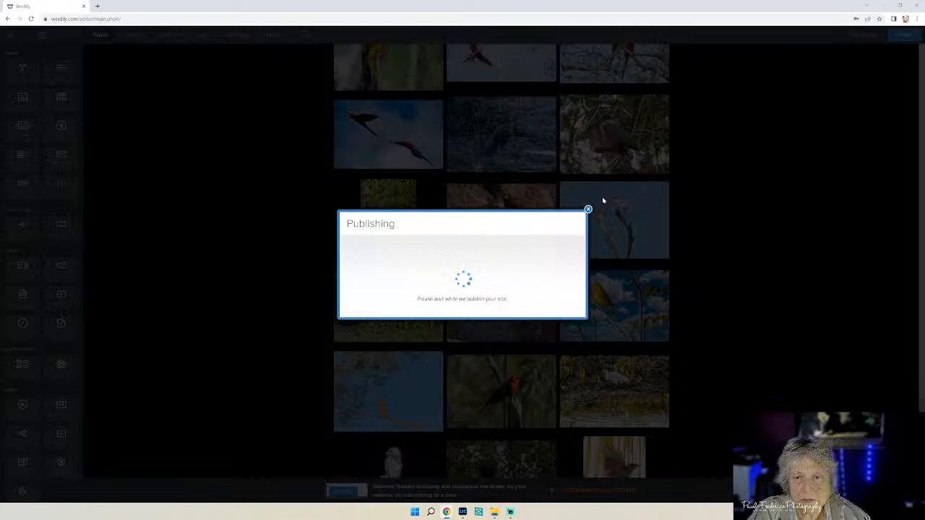
{"action": "left_click", "coordinate": [587, 149]}
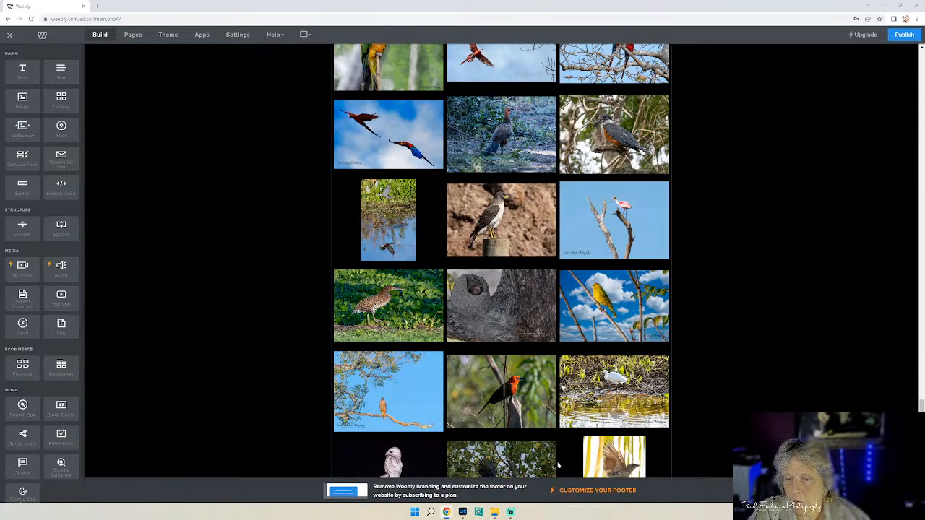
Look up the name of the bird in the tree hole in the Pantanal Brazil folder and caption its photo "Rufous Hornero" with "Pantanal, Brazil" on a second line.
{"action": "left_click", "coordinate": [495, 512]}
{"action": "scroll", "coordinate": [757, 349], "scroll_direction": "up", "scroll_amount": 1}
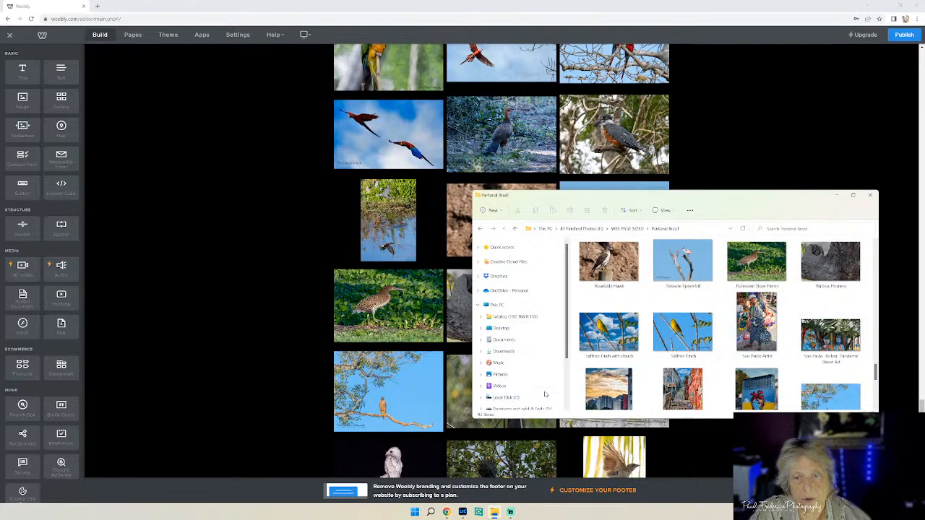
{"action": "left_click", "coordinate": [460, 307]}
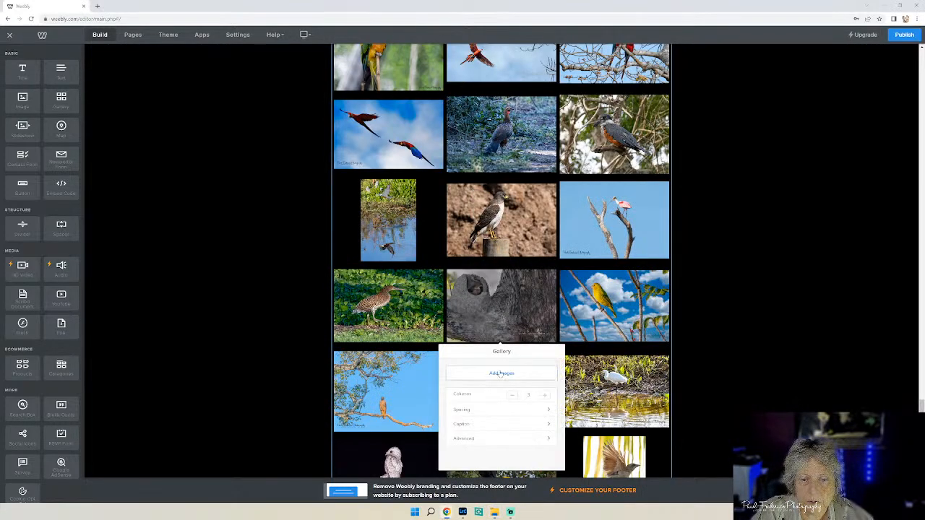
{"action": "left_click", "coordinate": [491, 299]}
{"action": "left_click", "coordinate": [487, 260]}
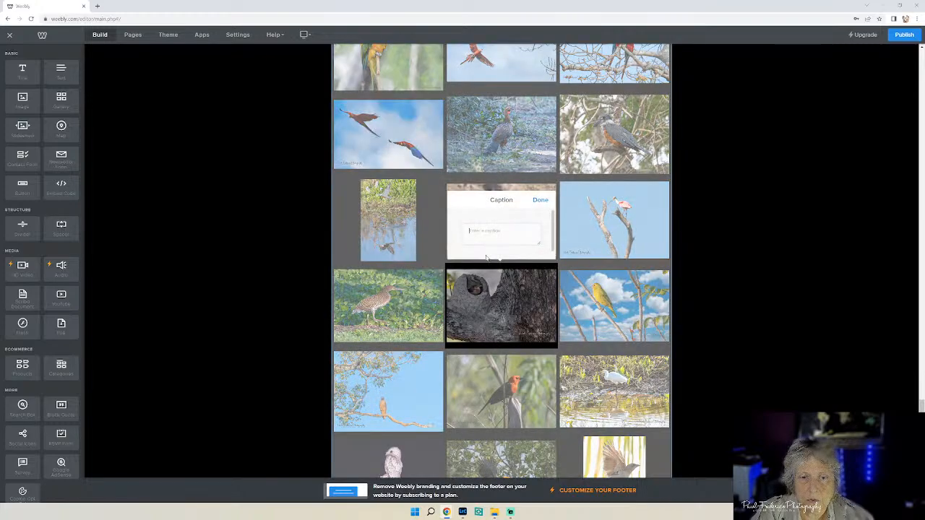
{"action": "type", "text": "H"}
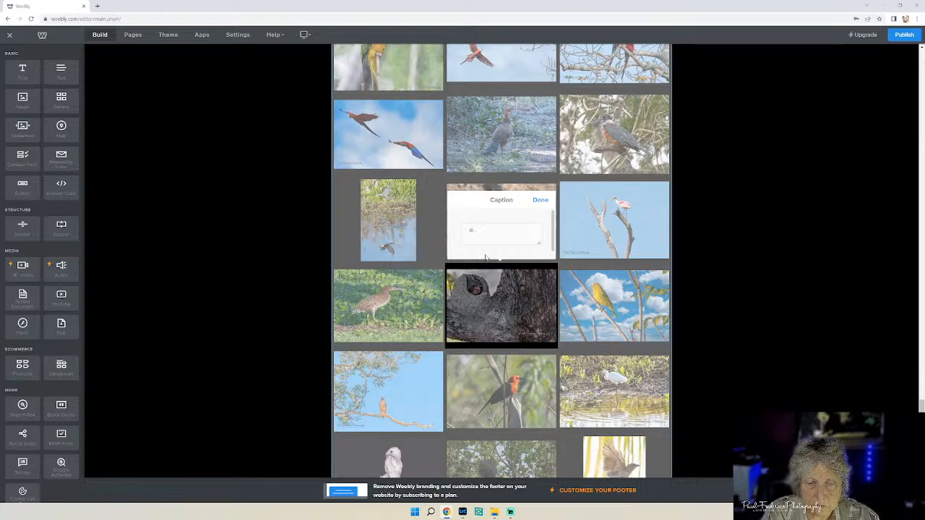
{"action": "left_click", "coordinate": [494, 512]}
{"action": "left_click", "coordinate": [494, 512]}
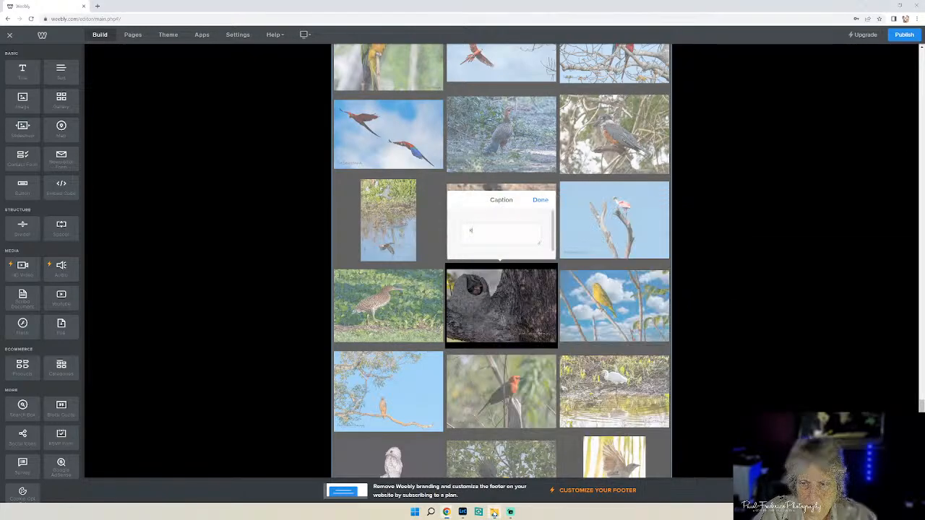
{"action": "type", "text": "uf"}
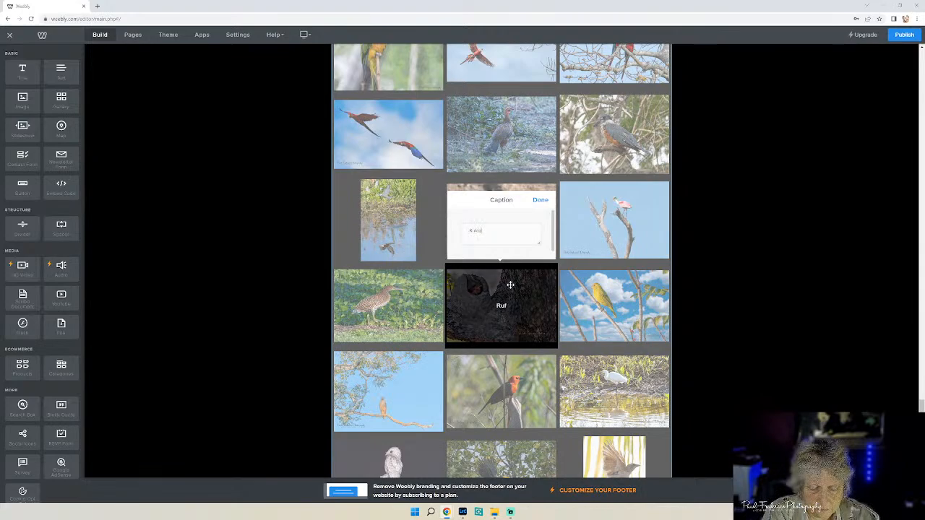
{"action": "type", "text": "ous Hornero "}
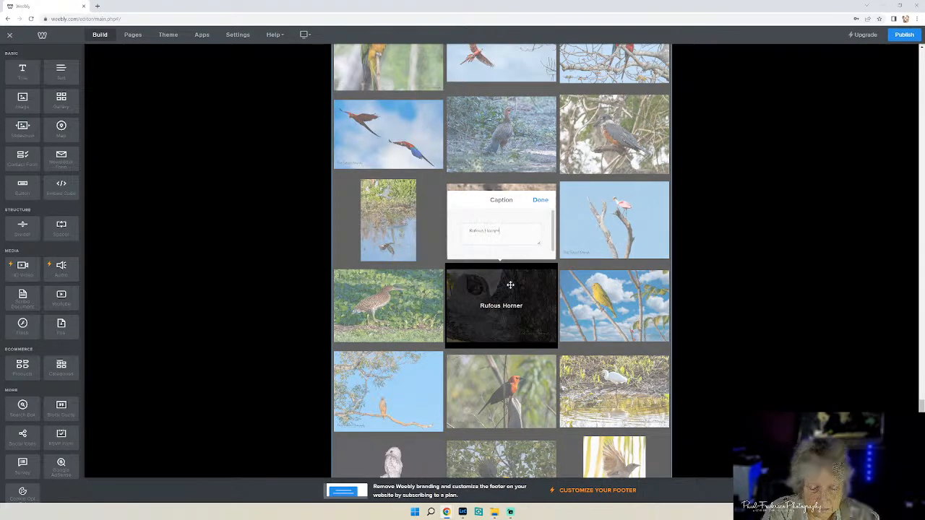
{"action": "type", "text": "Pantanal, Brazil"}
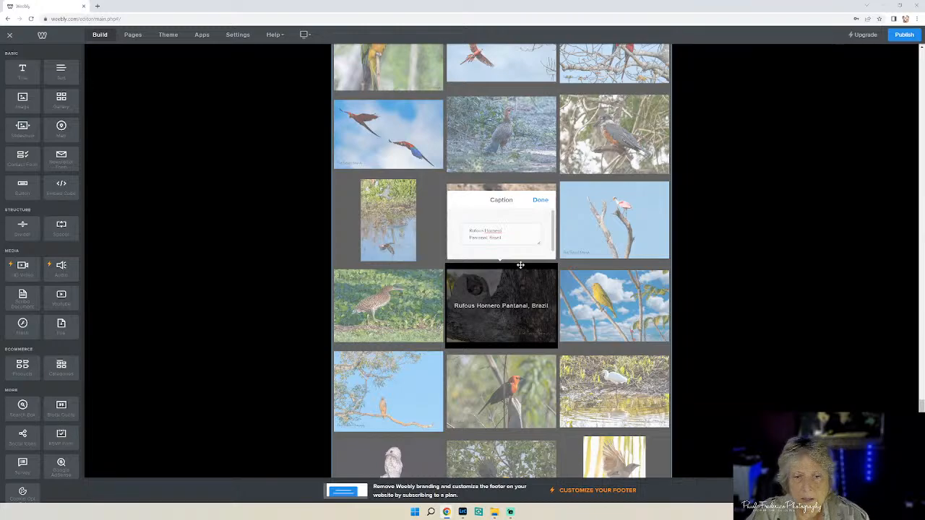
{"action": "left_click", "coordinate": [539, 200]}
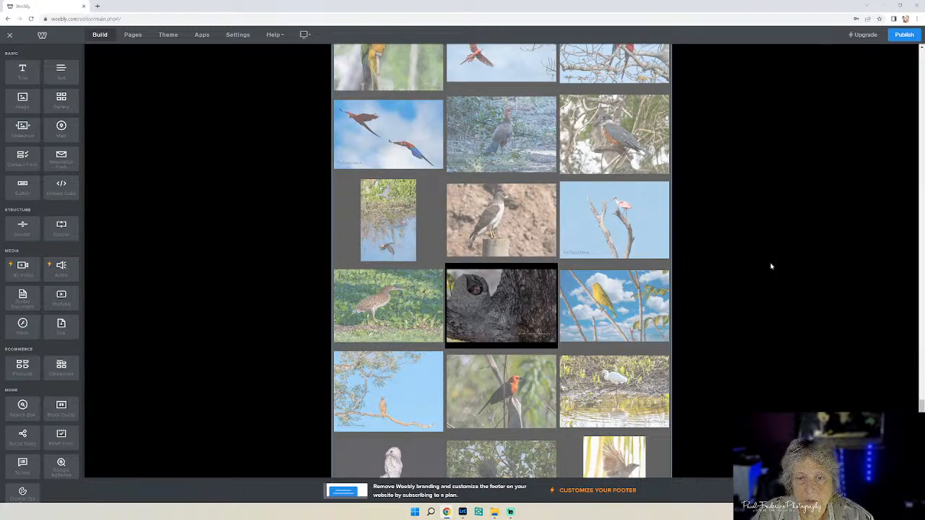
{"action": "left_click", "coordinate": [742, 261]}
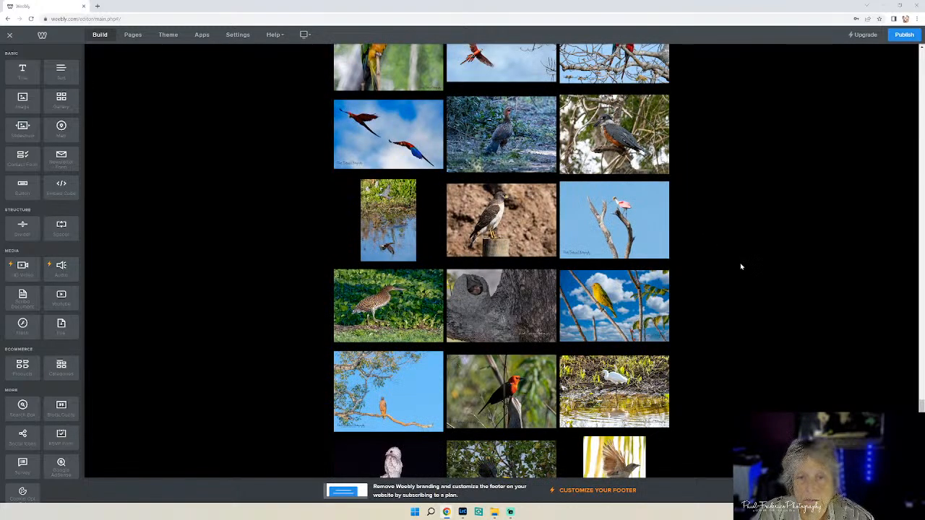
Caption the photo of the grey and rust-coloured bird perched among branches "Ringed Kingfisher" with "Pantanal, Brazil" on a second line.
{"action": "scroll", "coordinate": [740, 266], "scroll_direction": "up", "scroll_amount": 3}
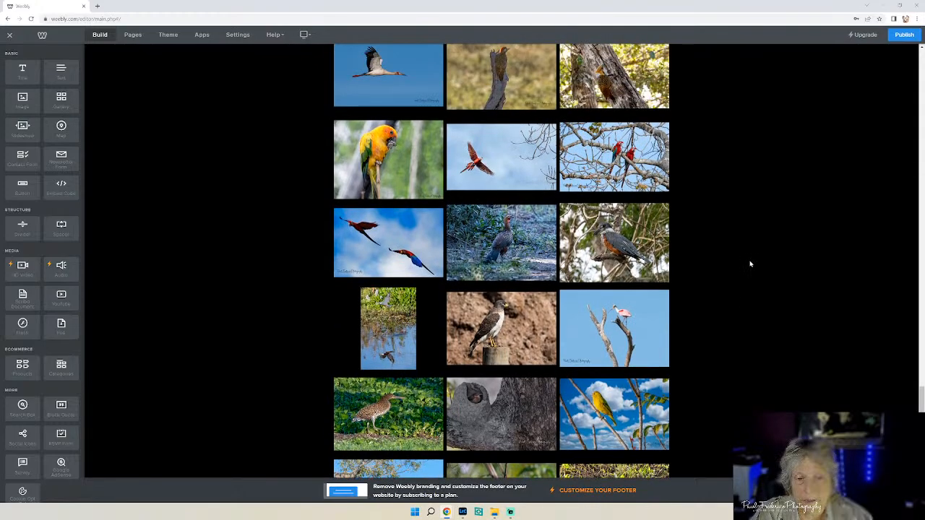
{"action": "left_click", "coordinate": [616, 245]}
{"action": "left_click", "coordinate": [614, 244]}
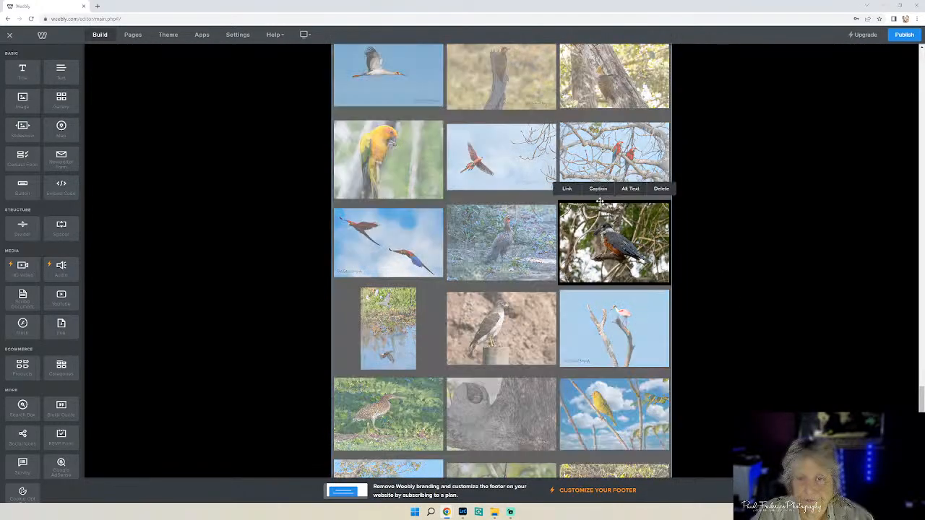
{"action": "left_click", "coordinate": [599, 190]}
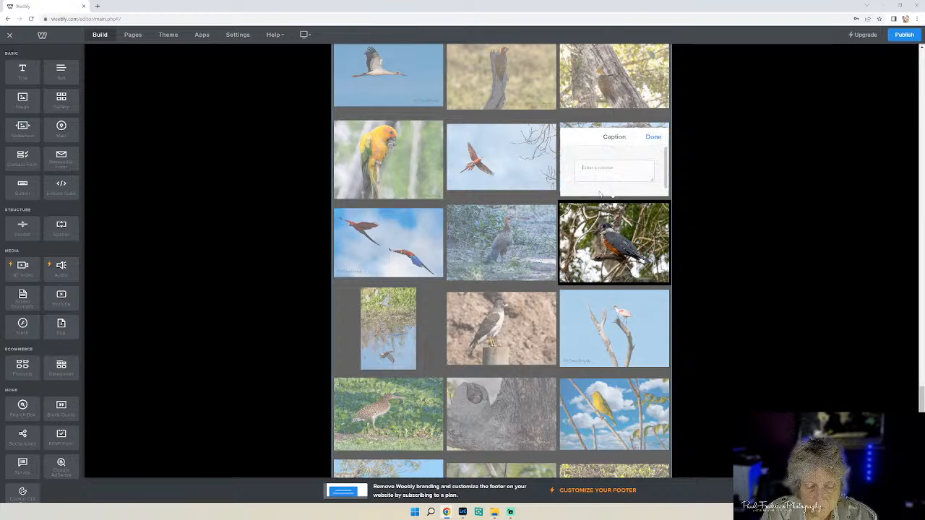
{"action": "type", "text": "Ringed"}
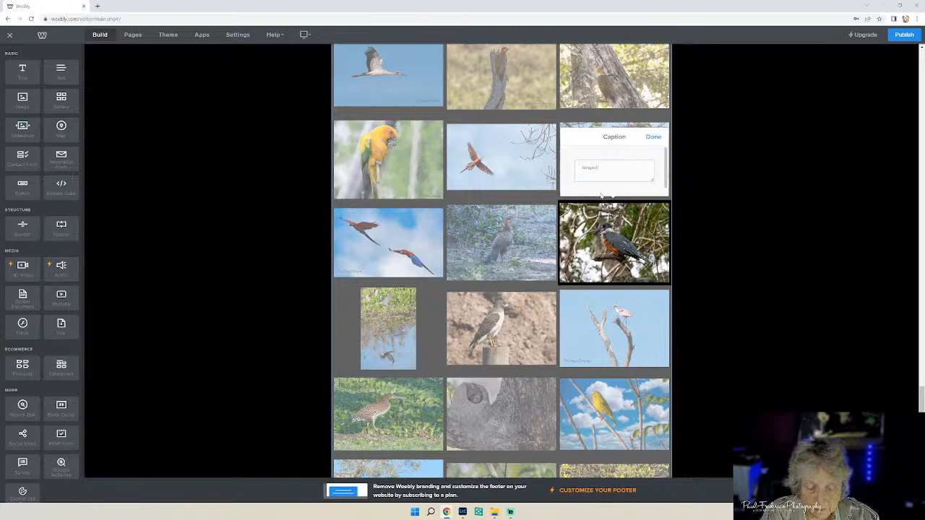
{"action": "type", "text": "Ki"}
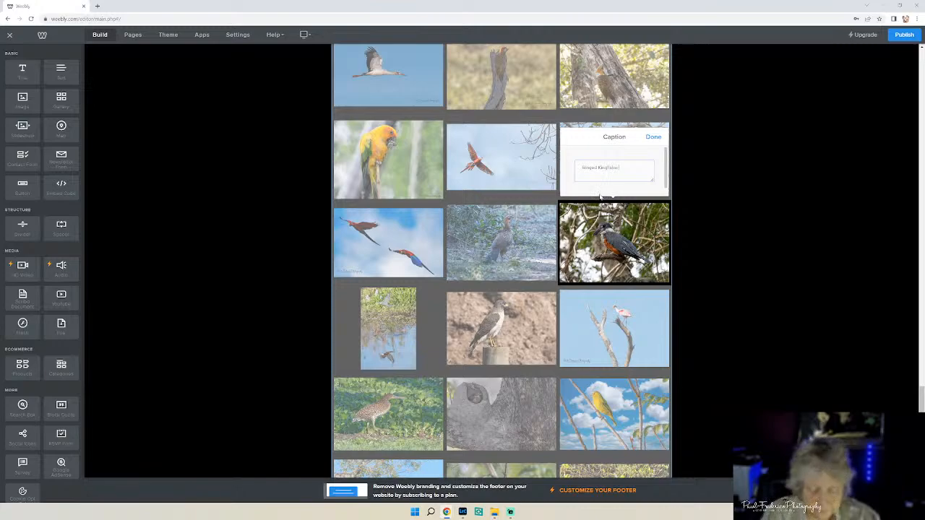
{"action": "type", "text": "ngfisher"}
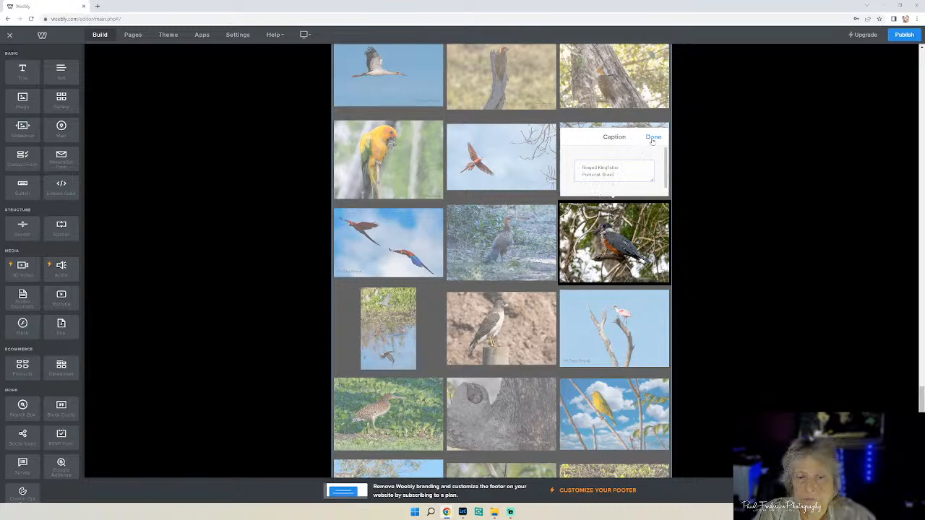
{"action": "left_click", "coordinate": [653, 137]}
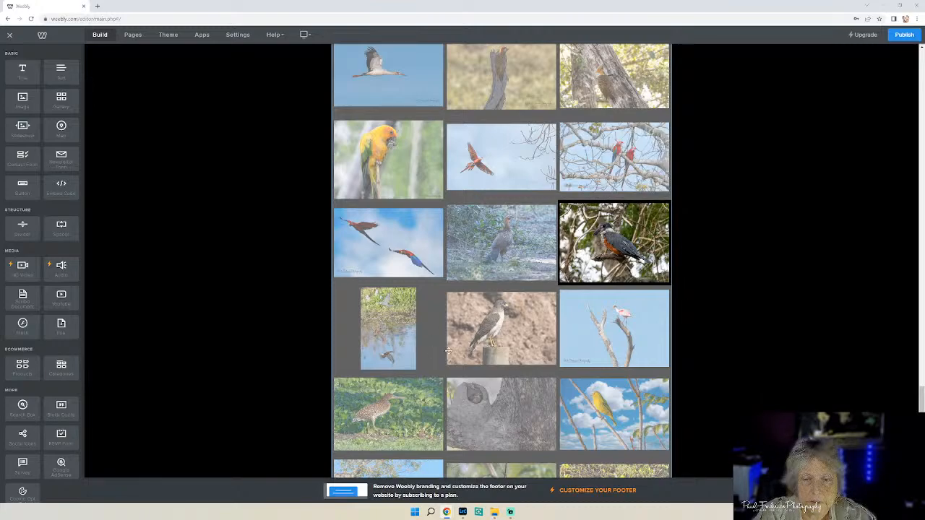
{"action": "left_click", "coordinate": [468, 346]}
{"action": "left_click", "coordinate": [395, 340]}
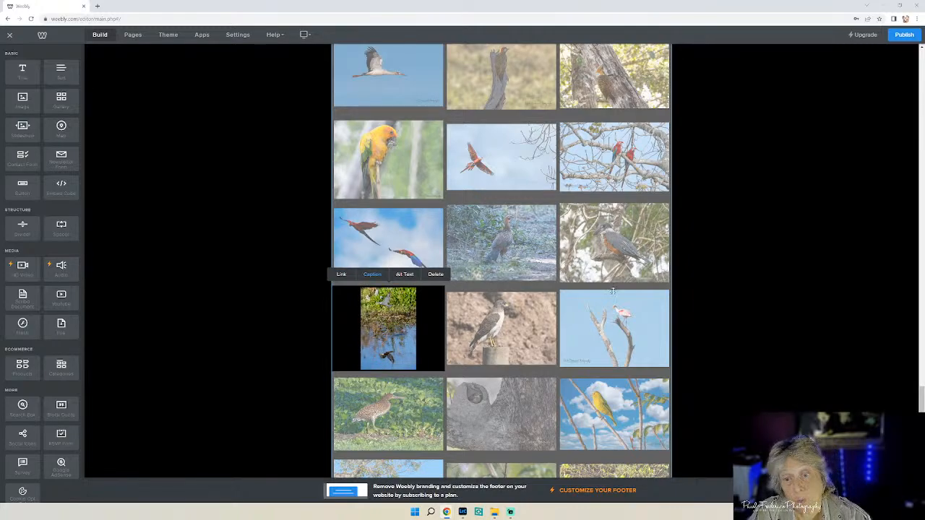
Look up the name of the dark bird standing on the ground in the Pantanal Brazil folder and caption its photo "Red-throated Piping Guan".
{"action": "left_click", "coordinate": [512, 237]}
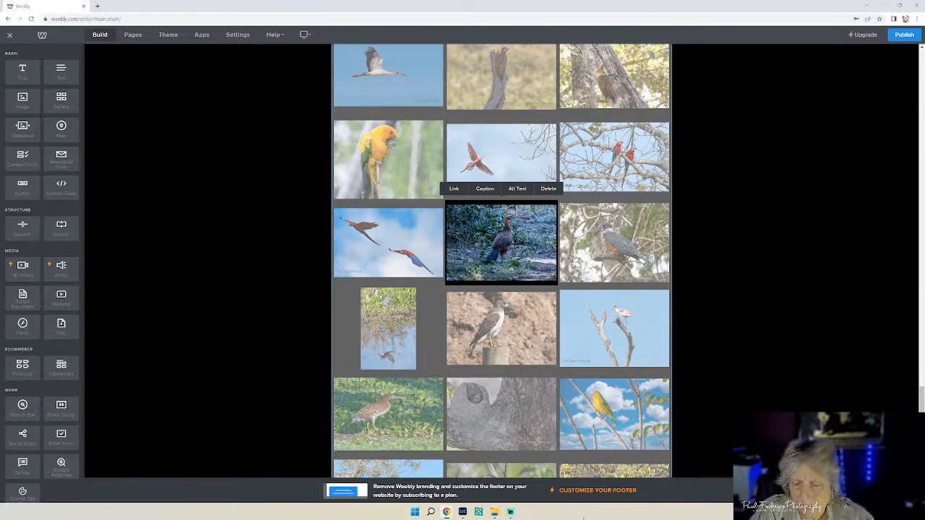
{"action": "left_click", "coordinate": [494, 511]}
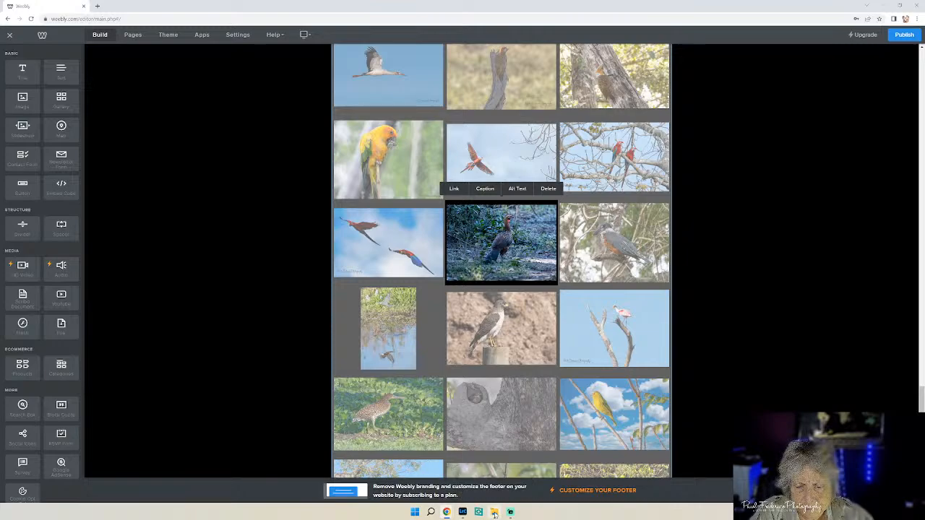
{"action": "scroll", "coordinate": [766, 376], "scroll_direction": "up", "scroll_amount": 2}
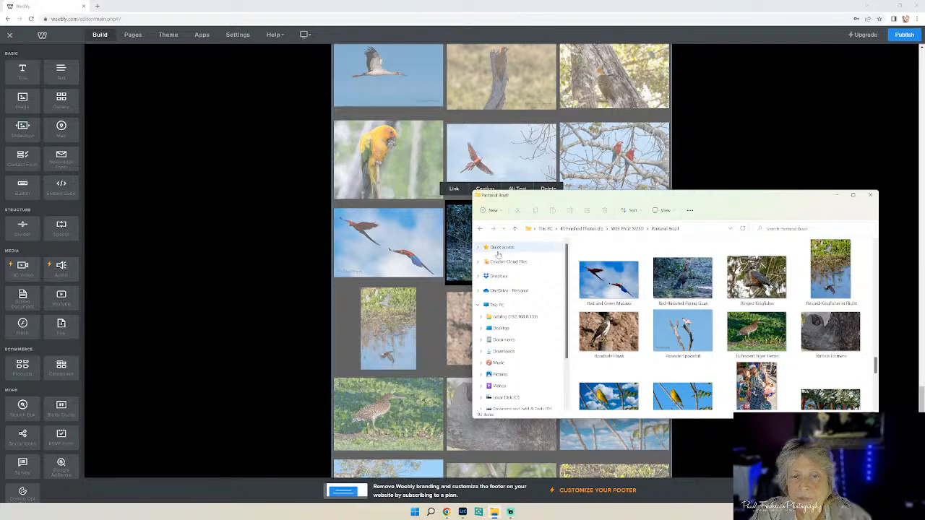
{"action": "left_click", "coordinate": [467, 249]}
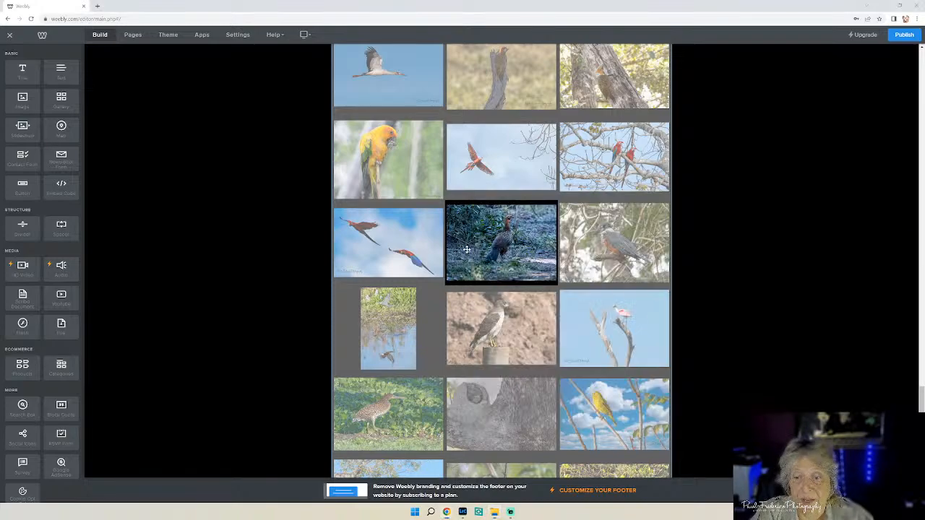
{"action": "left_click", "coordinate": [485, 189]}
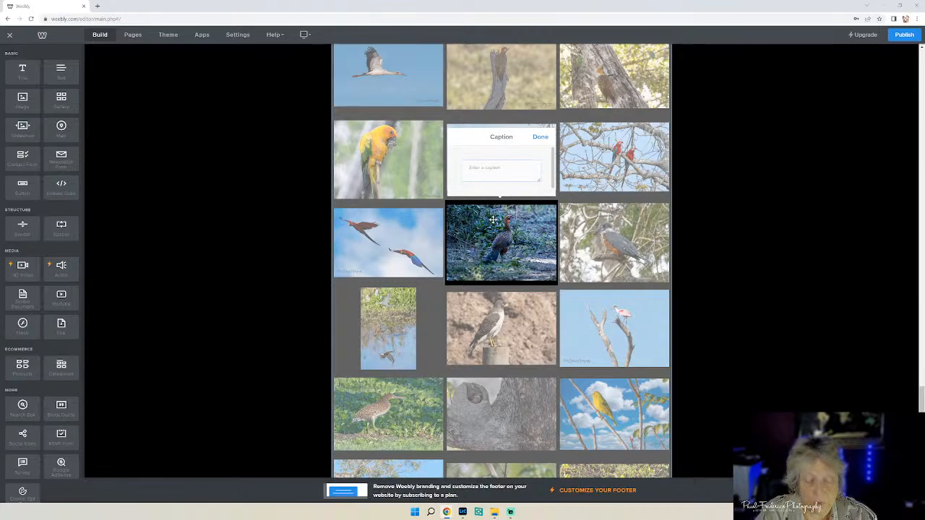
{"action": "type", "text": "Red-th"}
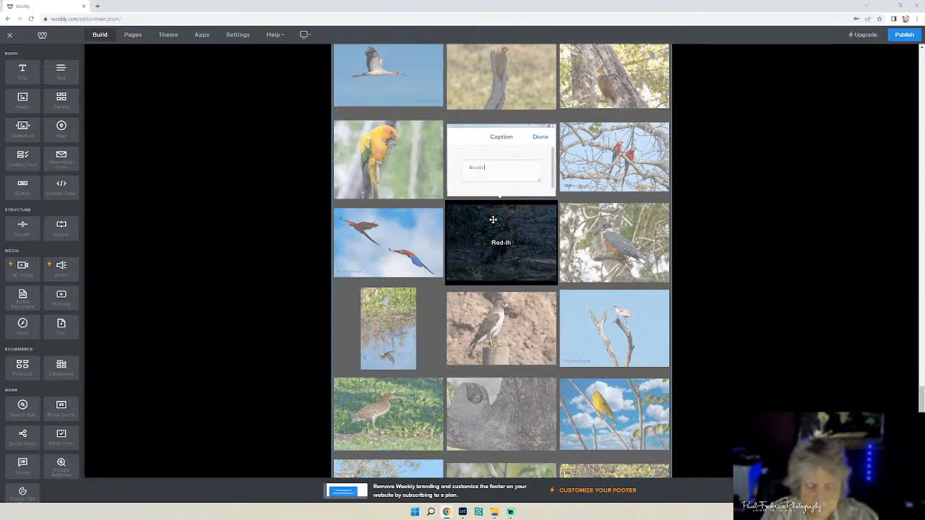
{"action": "type", "text": "roated Pip"}
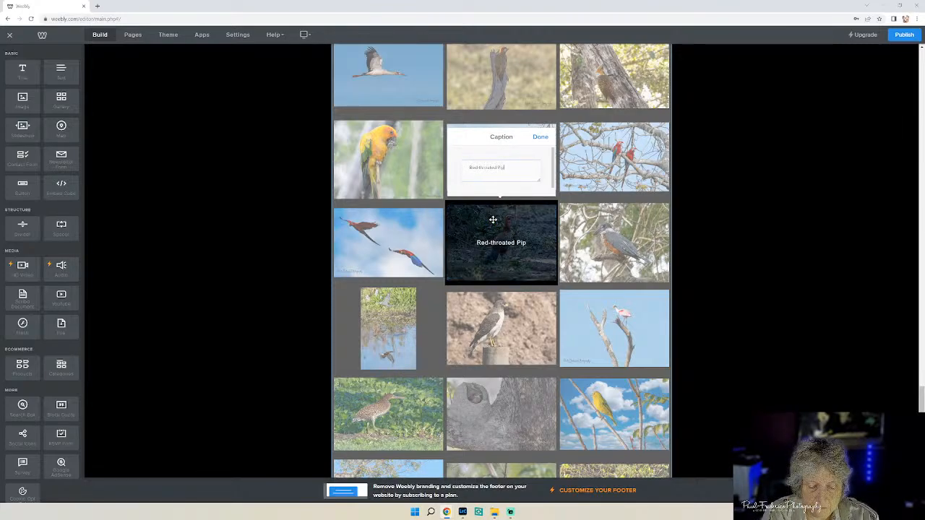
{"action": "type", "text": "ing Guan"}
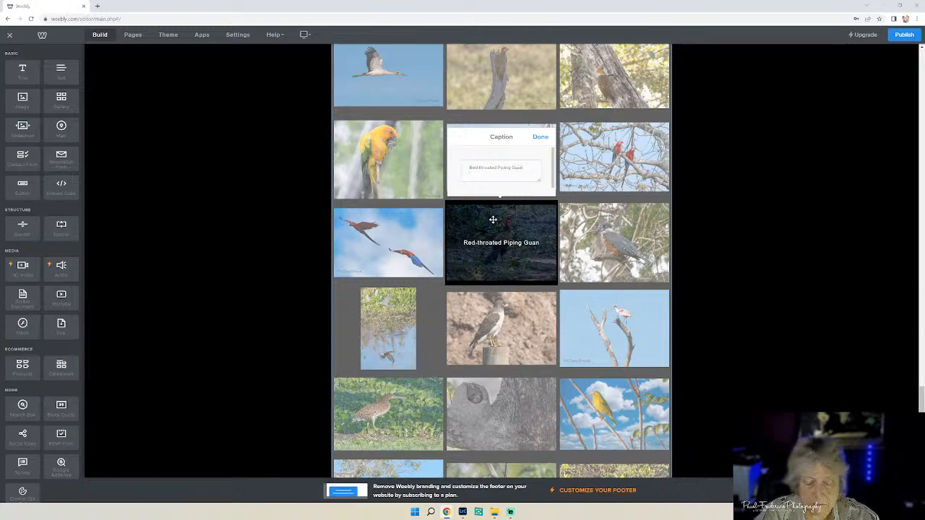
{"action": "left_click", "coordinate": [541, 138]}
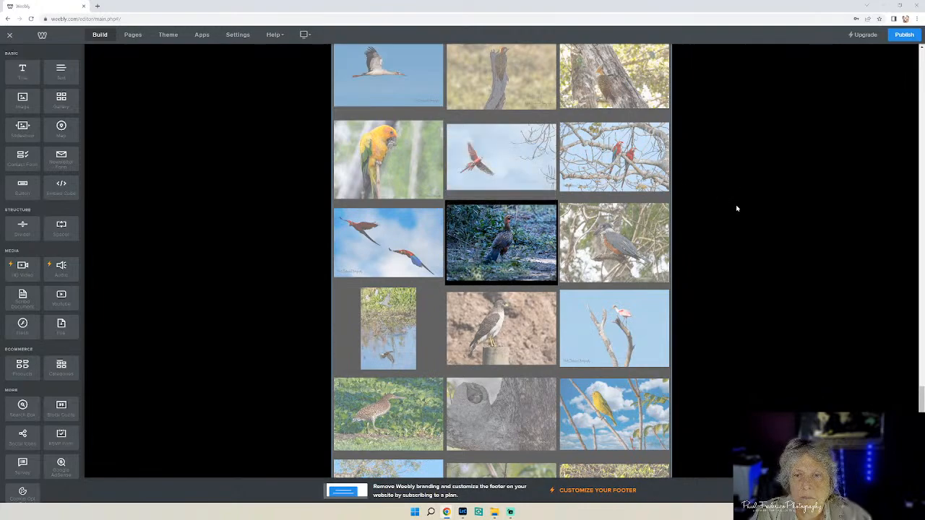
Caption the photo of two red macaws perched among bare branches "Nesting Red and Green Macaws" with "Pantanal, Brazil" on a second line.
{"action": "left_click", "coordinate": [624, 162]}
{"action": "left_click", "coordinate": [593, 104]}
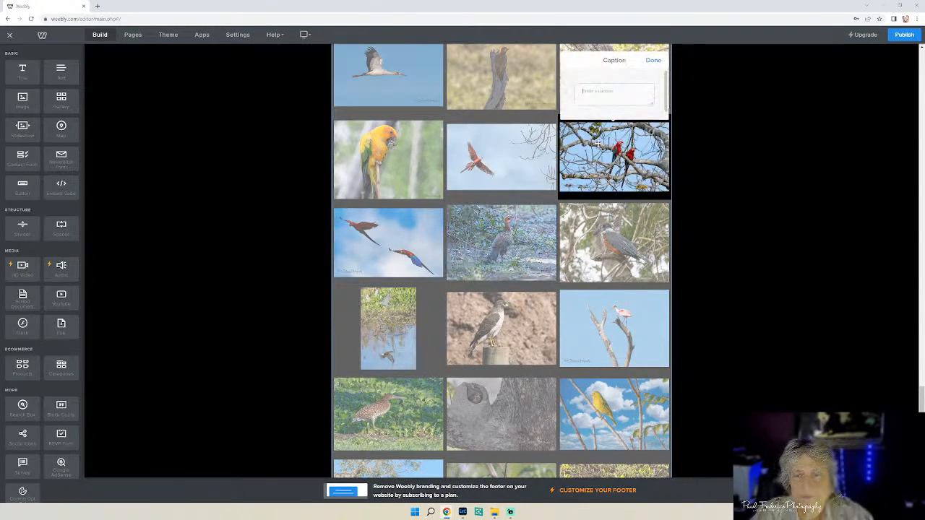
{"action": "type", "text": "Nest"}
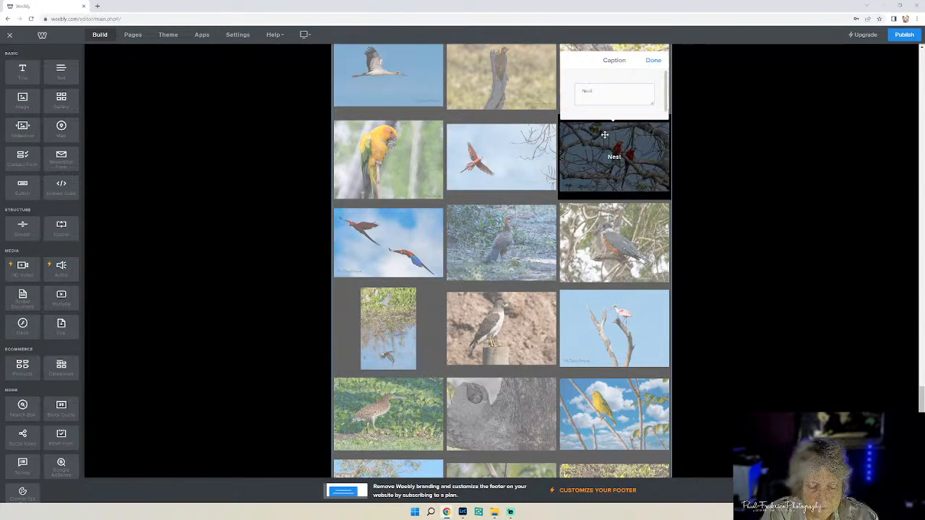
{"action": "type", "text": "ing R"}
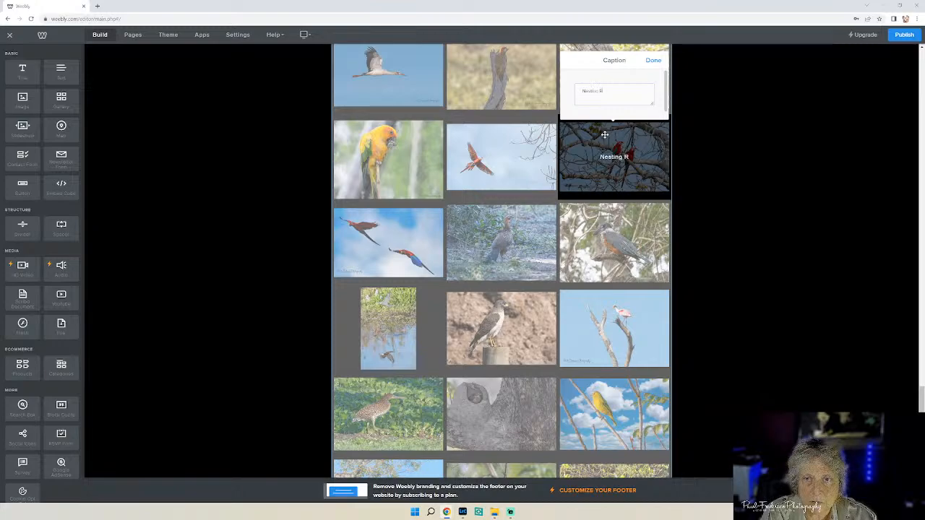
{"action": "type", "text": "ed and"}
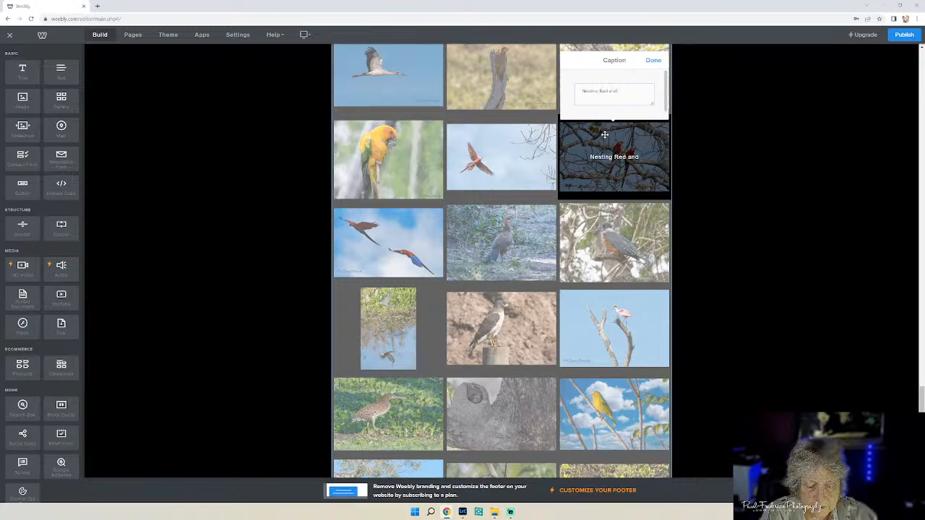
{"action": "type", "text": " Green Ma"}
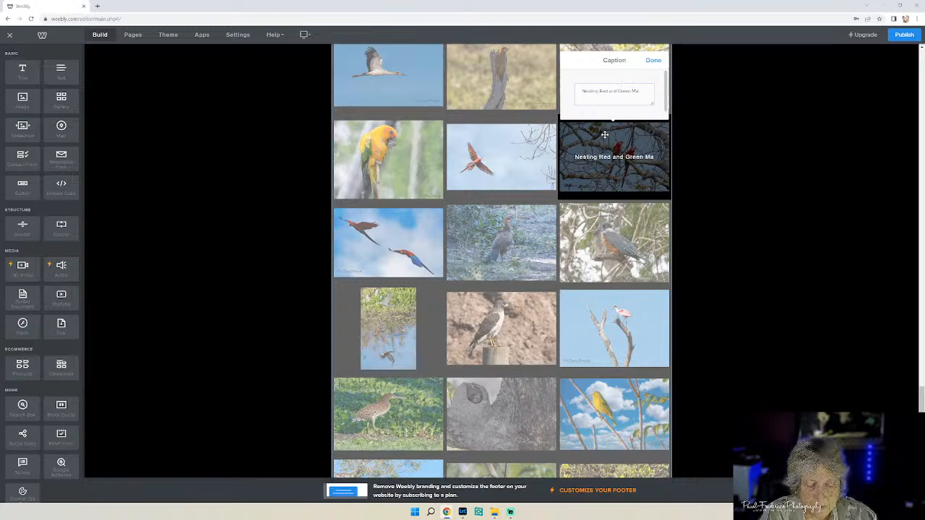
{"action": "type", "text": "caws"}
{"action": "key", "text": "Return"}
{"action": "type", "text": "Pantanal, Brazil"}
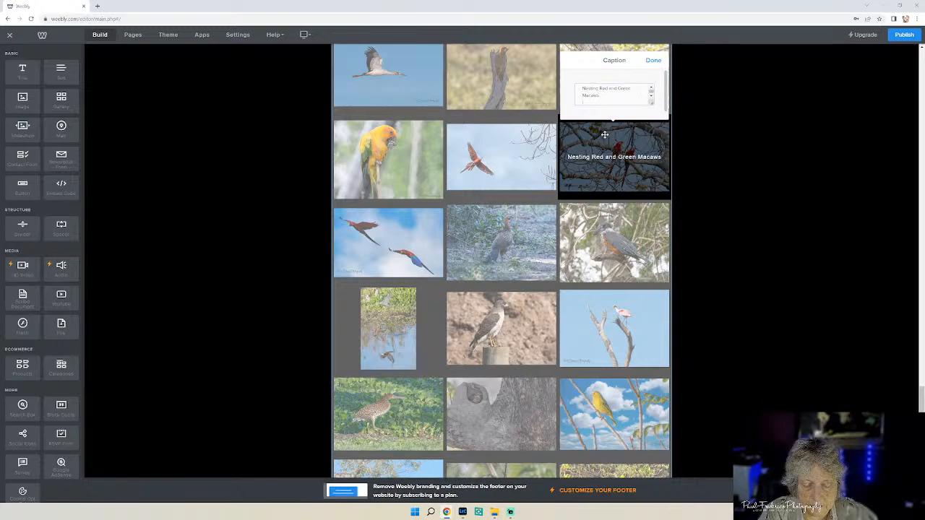
{"action": "left_click", "coordinate": [655, 64]}
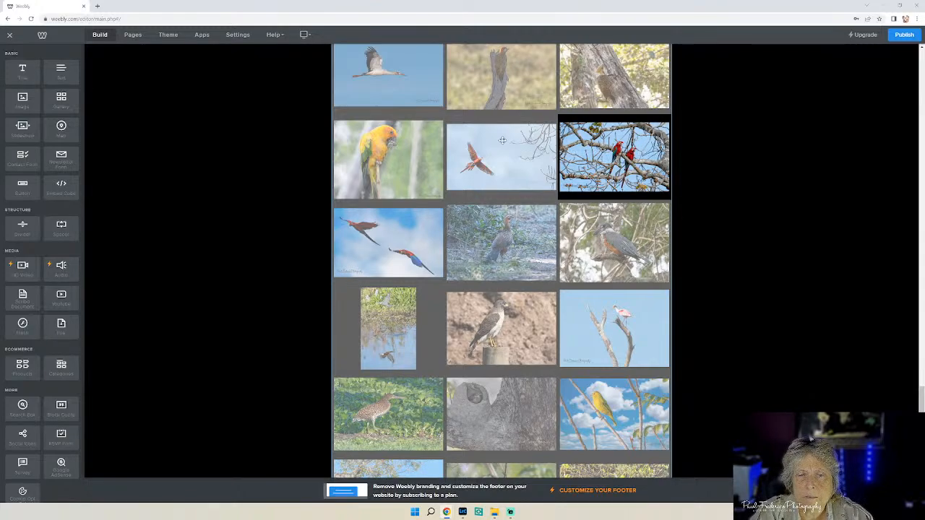
Caption the photo of two macaws flying across the clouds "Red and Green Macaws in flight" with "Pantanal, Brazil" on a second line.
{"action": "left_click", "coordinate": [388, 250]}
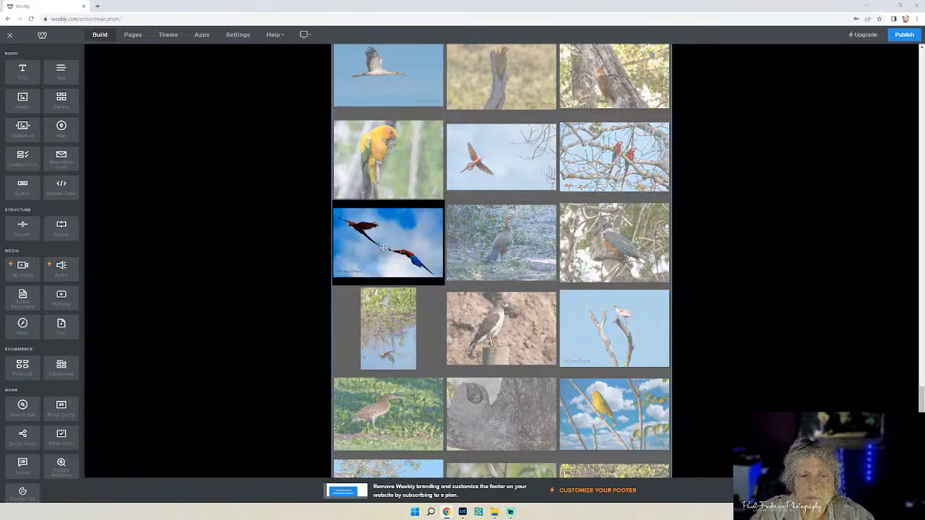
{"action": "left_click", "coordinate": [370, 189]}
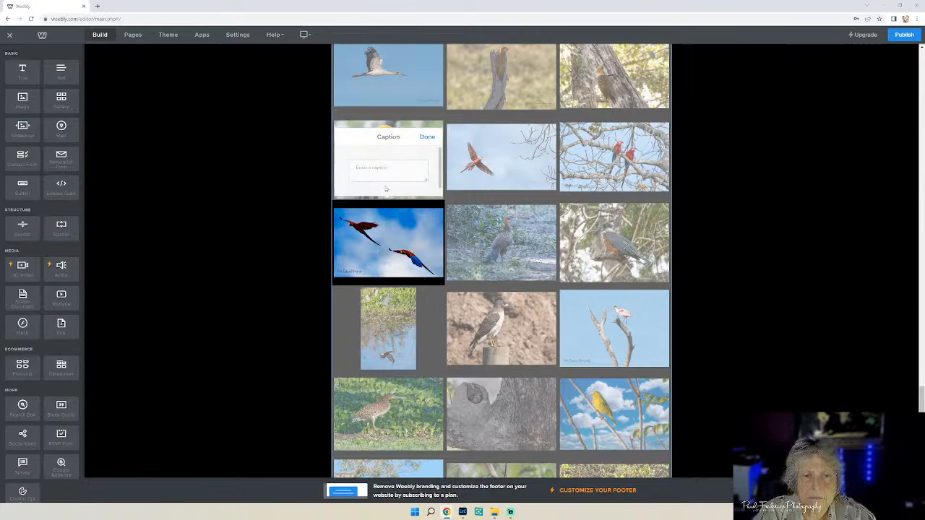
{"action": "type", "text": "Pa"}
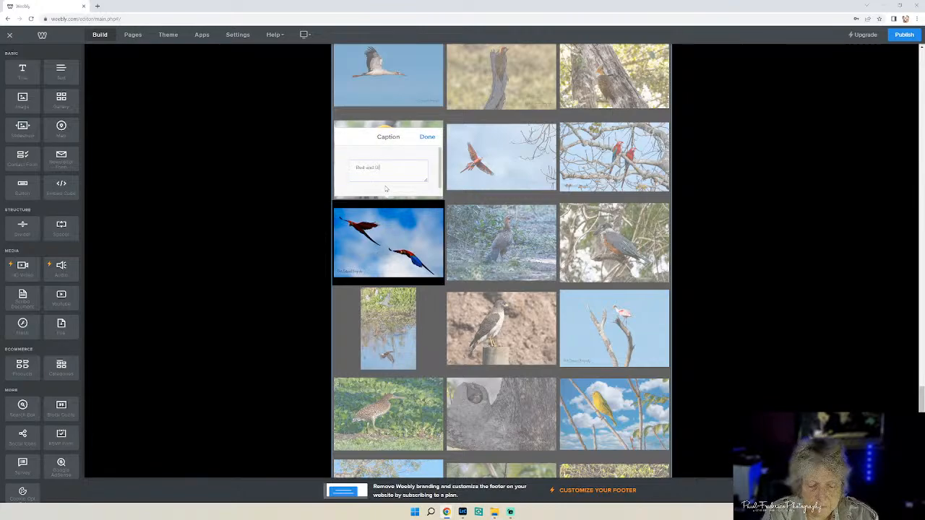
{"action": "type", "text": "d and Green Maca"}
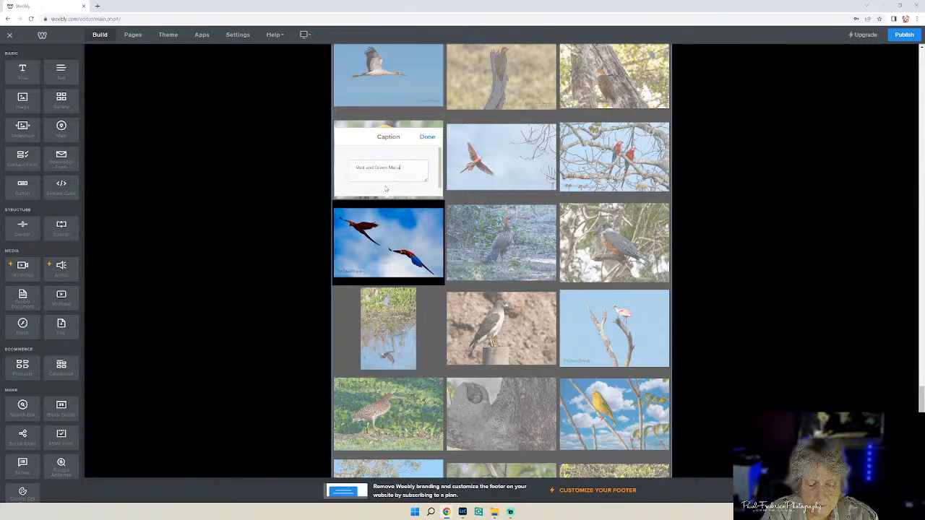
{"action": "type", "text": "ws"}
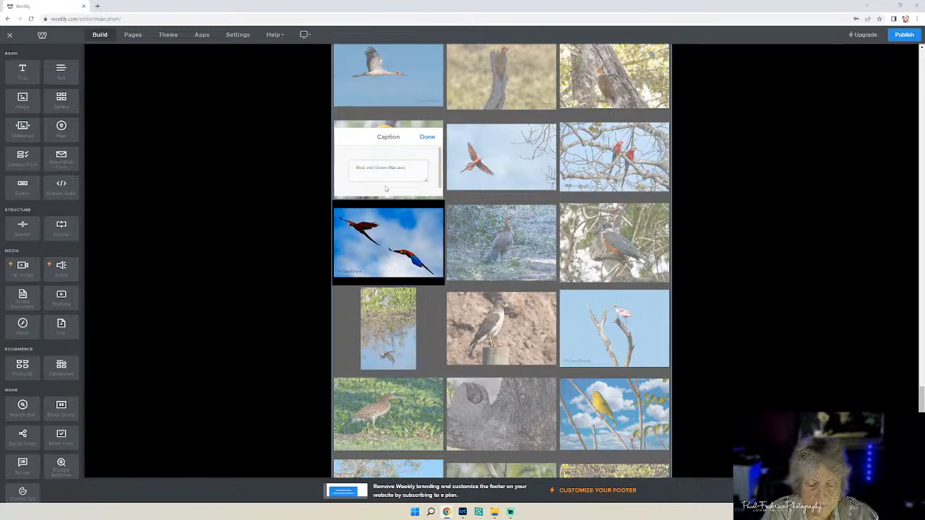
{"action": "type", "text": " in flight"}
{"action": "key", "text": "Return"}
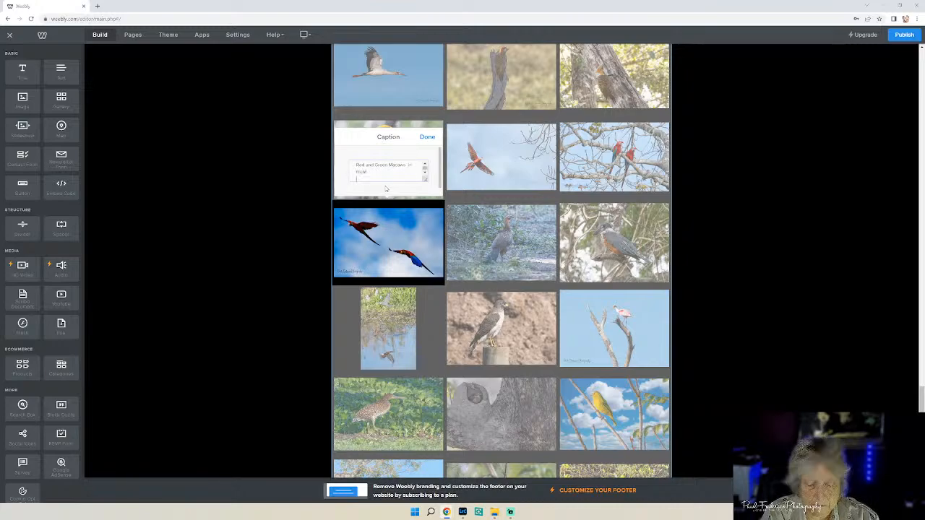
{"action": "type", "text": "Pantanal, Brasil"}
{"action": "left_click", "coordinate": [427, 137]}
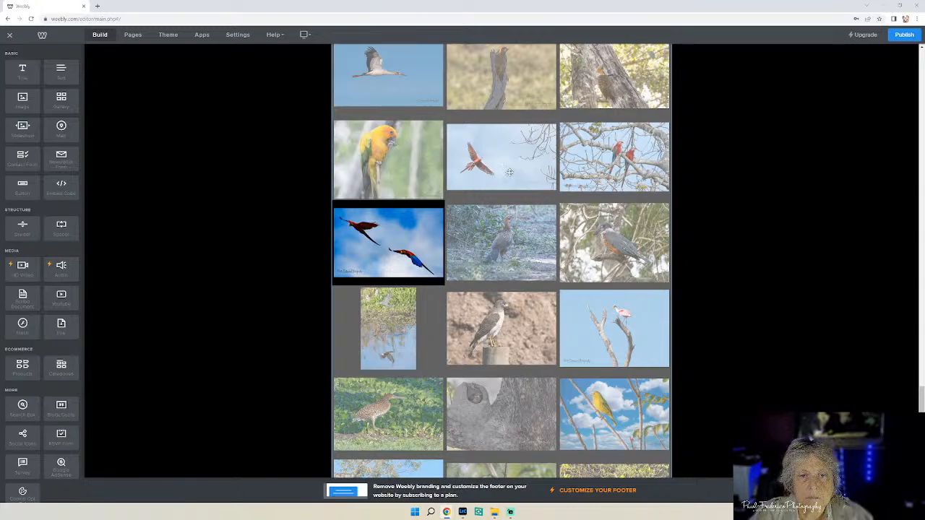
Caption the photo of the single flying red macaw "Red and Green Macaw" with "Pantanal, Brazil" on a second line.
{"action": "left_click", "coordinate": [502, 166]}
{"action": "left_click", "coordinate": [485, 104]}
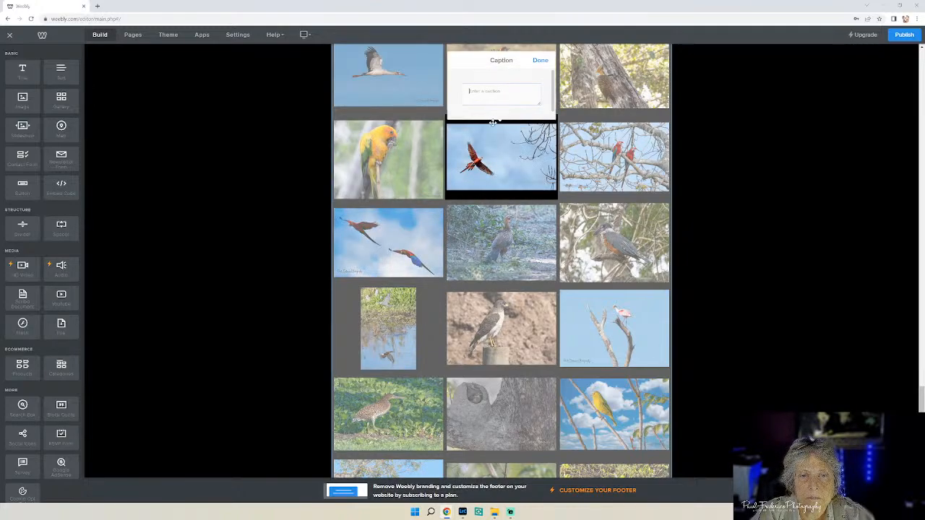
{"action": "type", "text": "Red and"}
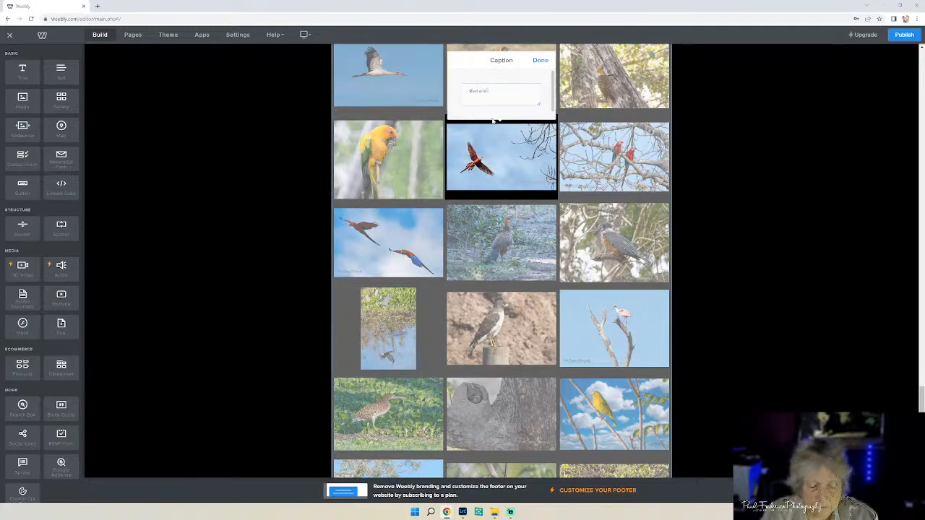
{"action": "type", "text": " Green Macaw"}
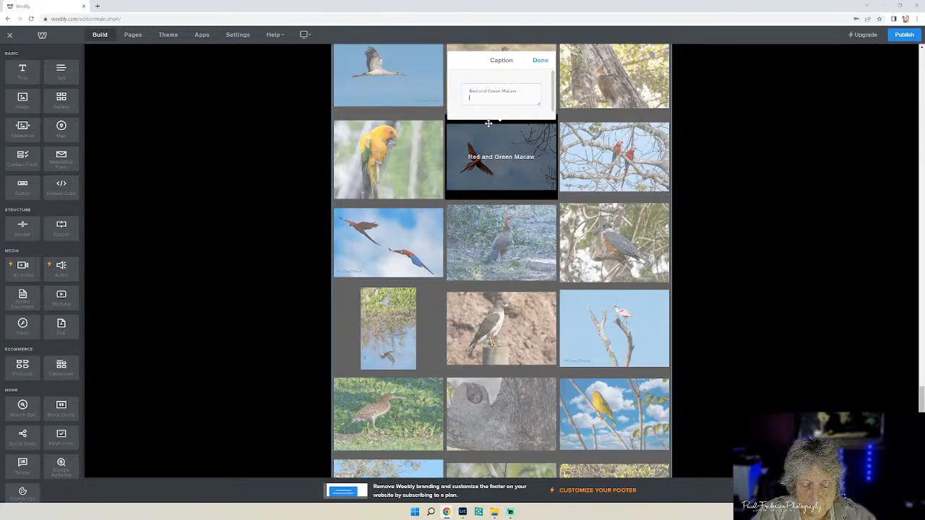
{"action": "key", "text": "Return"}
{"action": "type", "text": "Pantanal, Brazil"}
{"action": "left_click", "coordinate": [538, 61]}
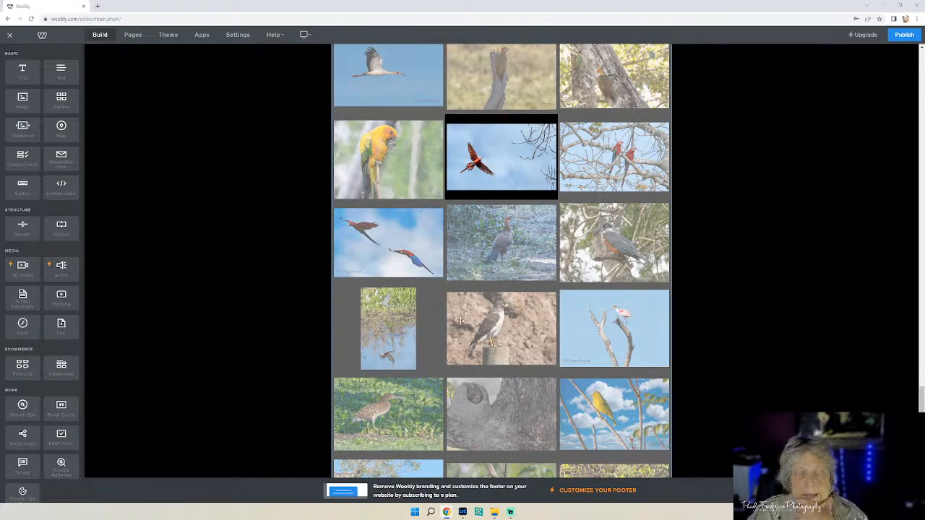
Compare the macaw photos in the Pantanal Brazil folder with the whole Birds gallery to check whether any is missing.
{"action": "left_click", "coordinate": [494, 511]}
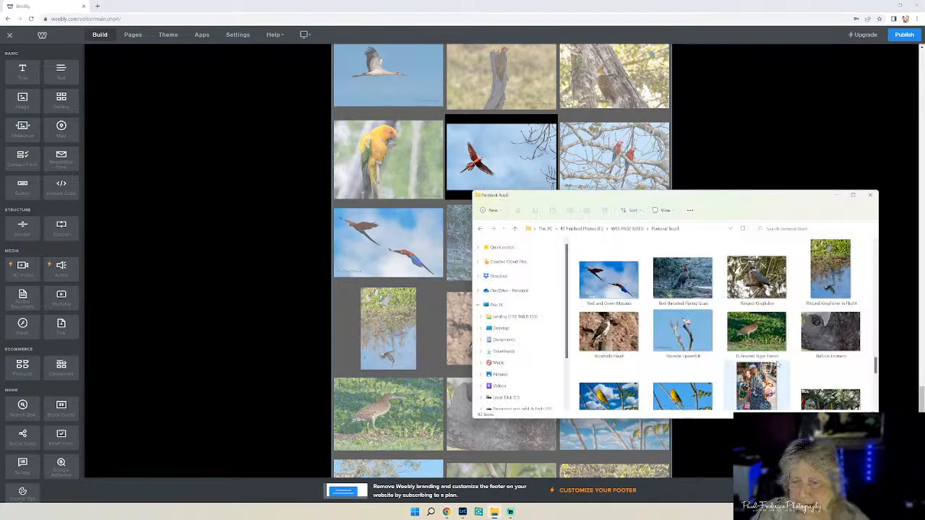
{"action": "scroll", "coordinate": [778, 363], "scroll_direction": "up", "scroll_amount": 1}
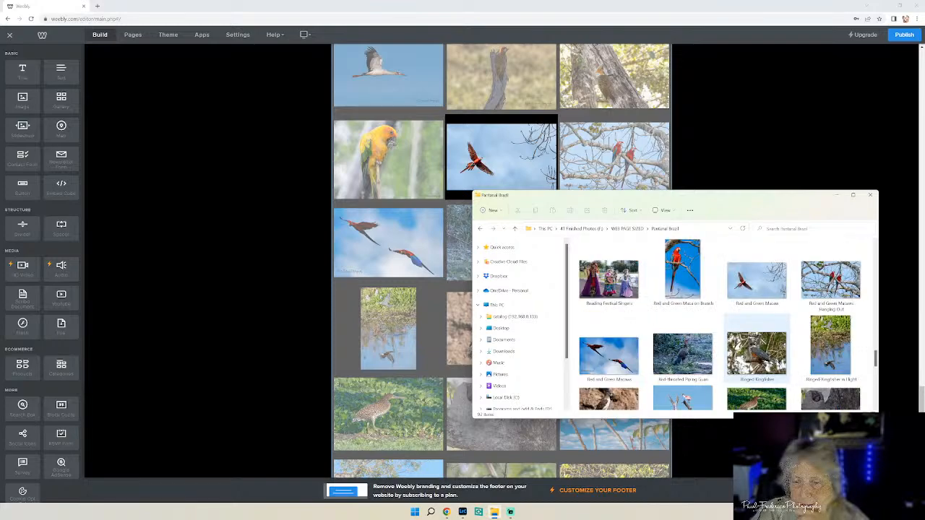
{"action": "scroll", "coordinate": [778, 362], "scroll_direction": "up", "scroll_amount": 1}
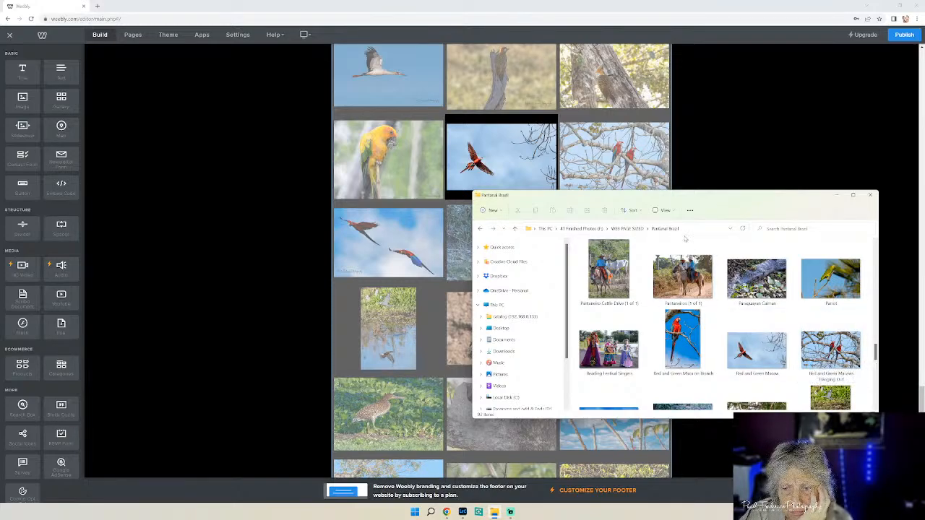
{"action": "left_click_drag", "start_coordinate": [702, 203], "coordinate": [751, 240]}
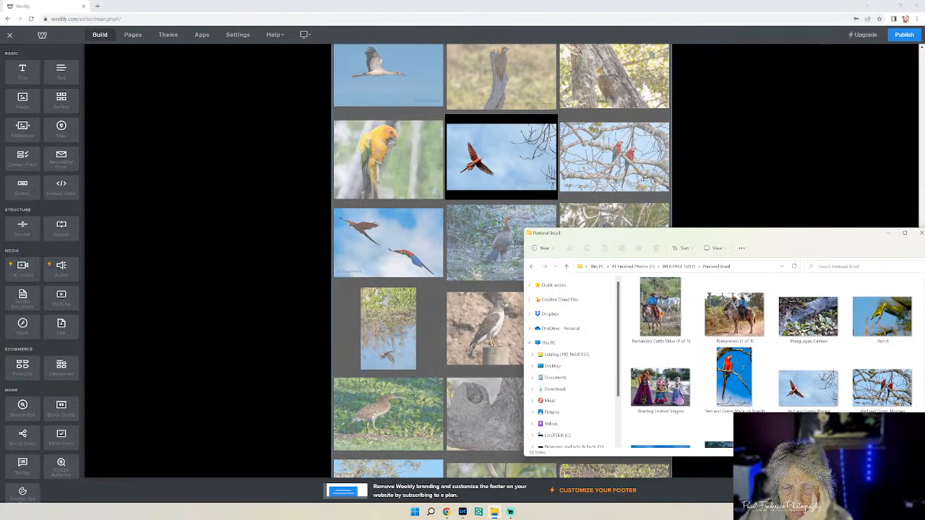
{"action": "scroll", "coordinate": [643, 179], "scroll_direction": "up", "scroll_amount": 5}
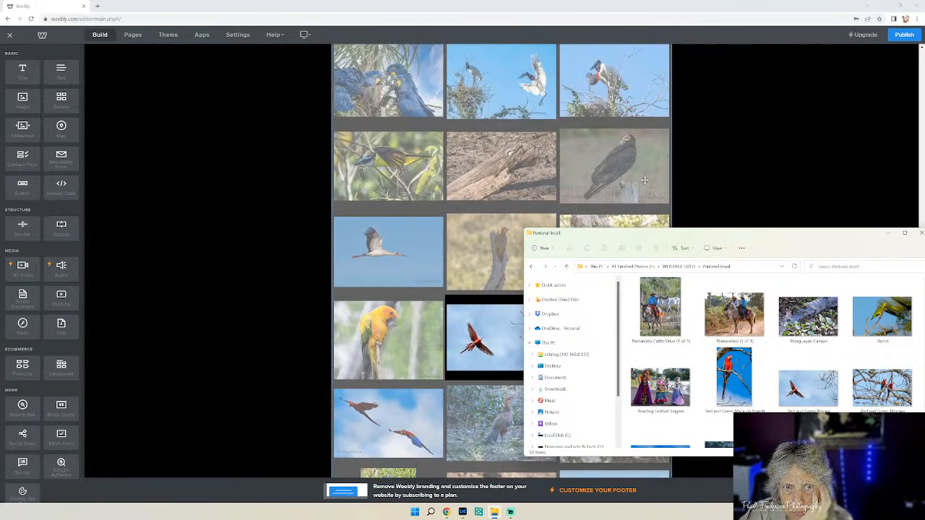
{"action": "scroll", "coordinate": [644, 179], "scroll_direction": "up", "scroll_amount": 5}
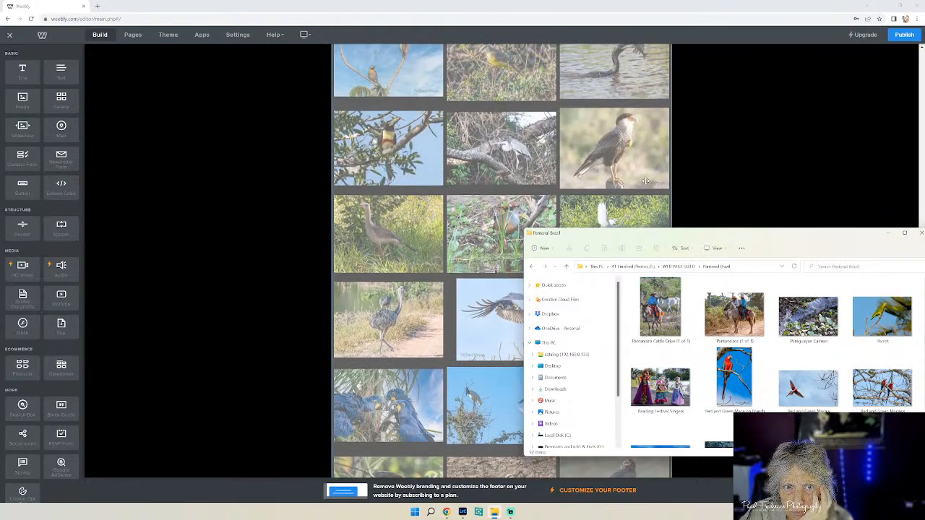
{"action": "scroll", "coordinate": [645, 181], "scroll_direction": "up", "scroll_amount": 3}
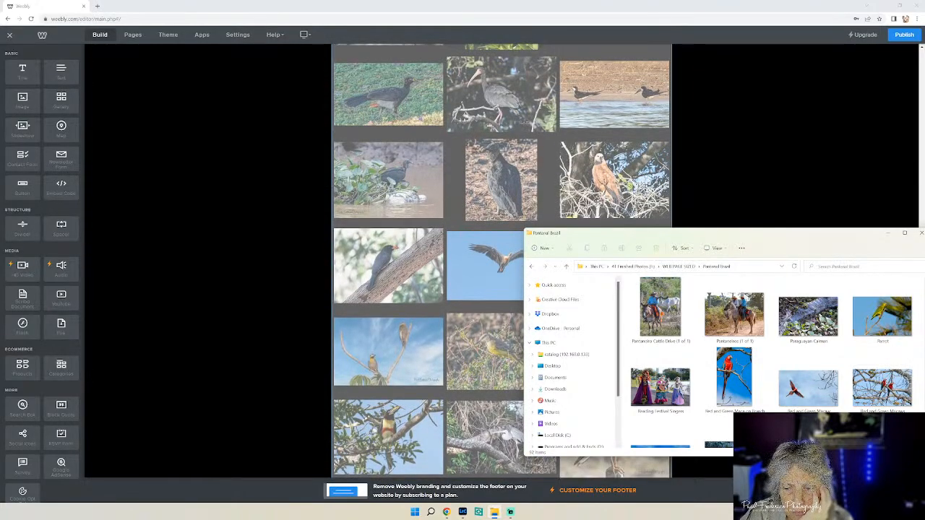
{"action": "scroll", "coordinate": [643, 187], "scroll_direction": "up", "scroll_amount": 12}
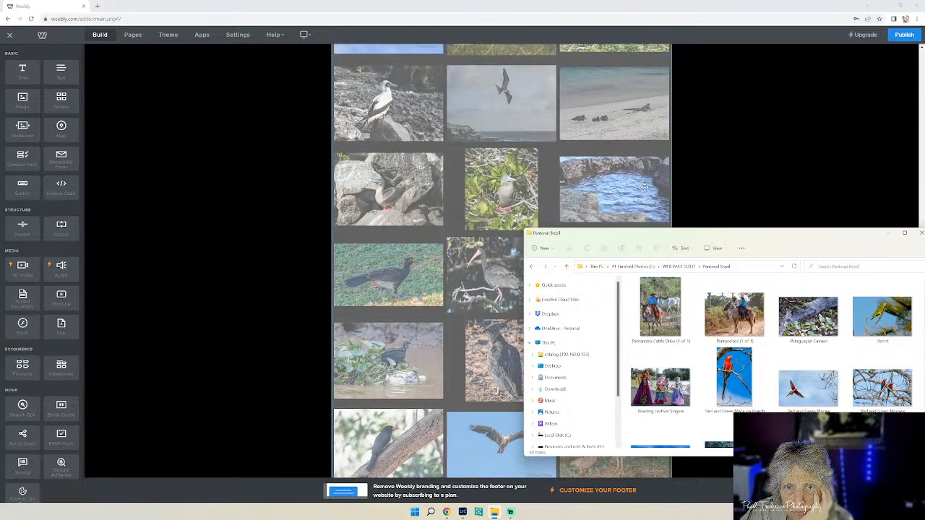
{"action": "scroll", "coordinate": [645, 188], "scroll_direction": "down", "scroll_amount": 15}
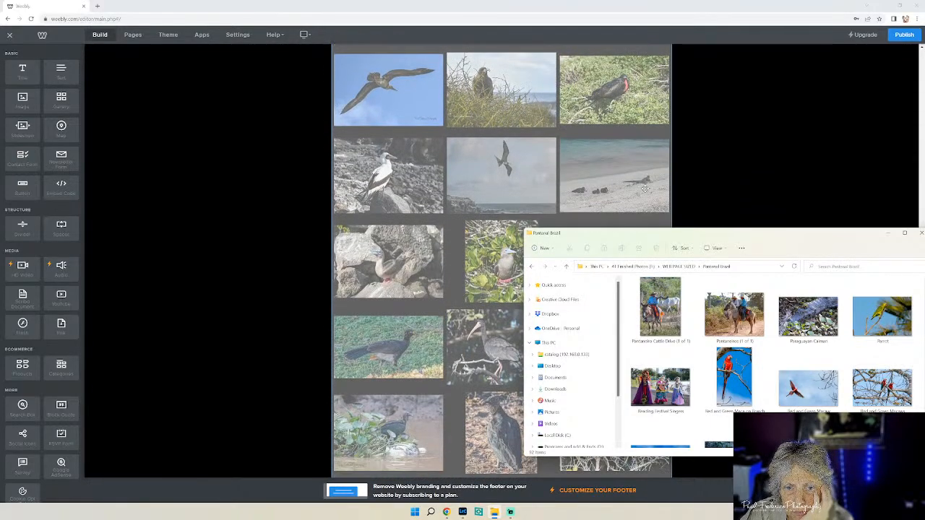
{"action": "scroll", "coordinate": [646, 187], "scroll_direction": "down", "scroll_amount": 10}
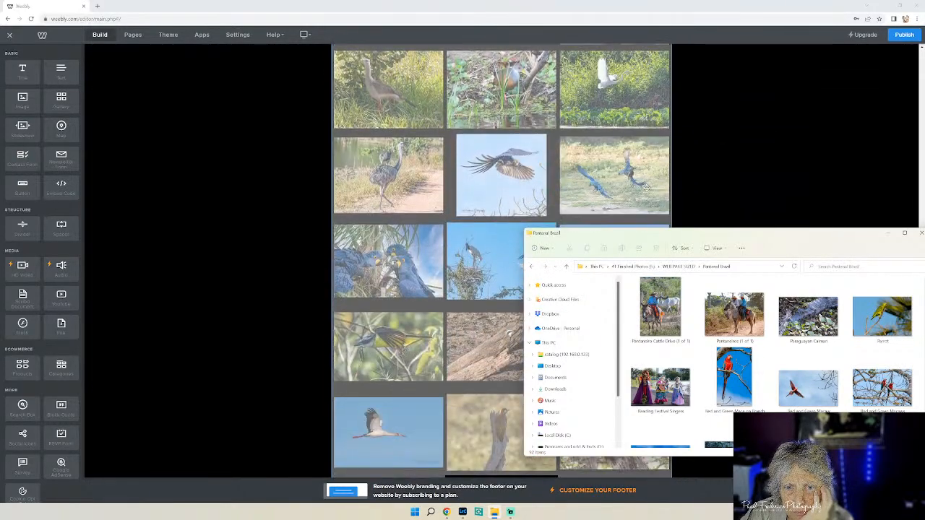
{"action": "scroll", "coordinate": [646, 187], "scroll_direction": "down", "scroll_amount": 5}
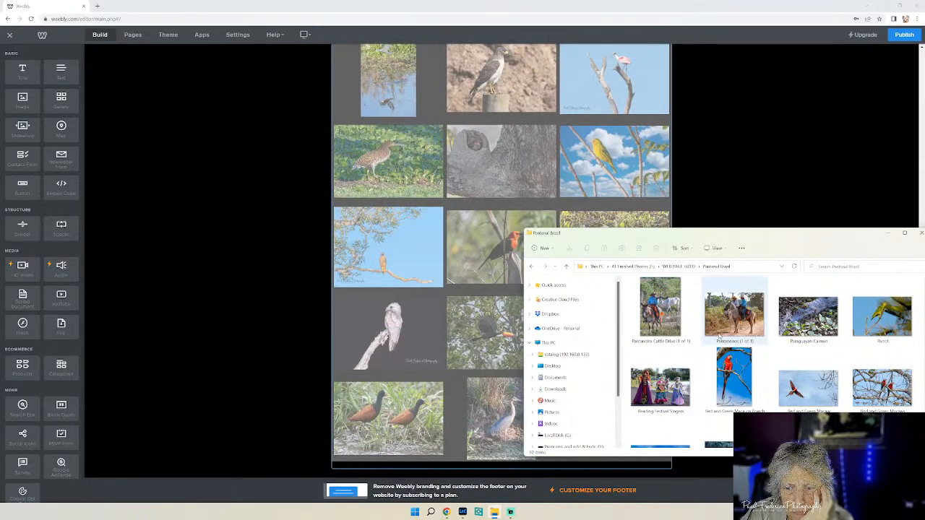
Add the "Red and Green Macaw on Branch" photo from the Pantanal Brazil folder to the page directly below the gallery.
{"action": "left_click", "coordinate": [728, 366]}
{"action": "left_click_drag", "start_coordinate": [713, 370], "coordinate": [488, 362]}
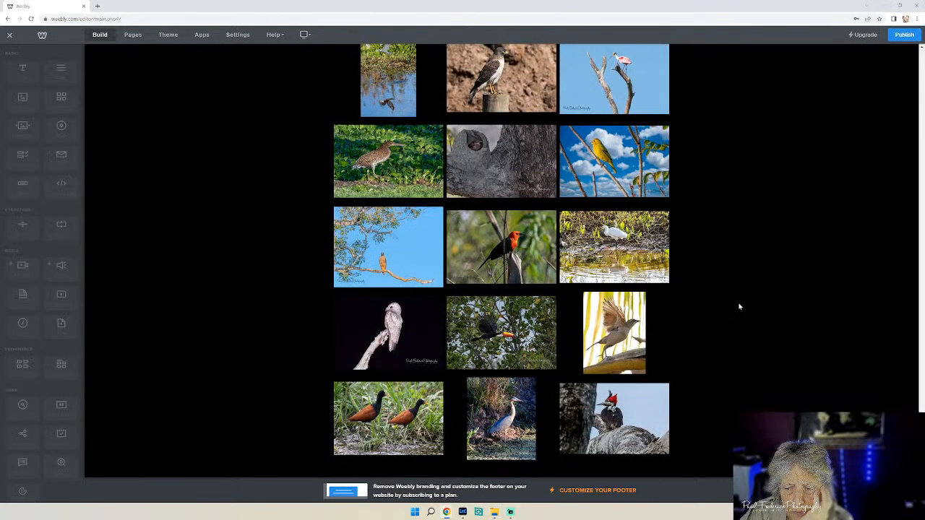
{"action": "scroll", "coordinate": [739, 306], "scroll_direction": "down", "scroll_amount": 1}
{"action": "scroll", "coordinate": [739, 306], "scroll_direction": "down", "scroll_amount": 4}
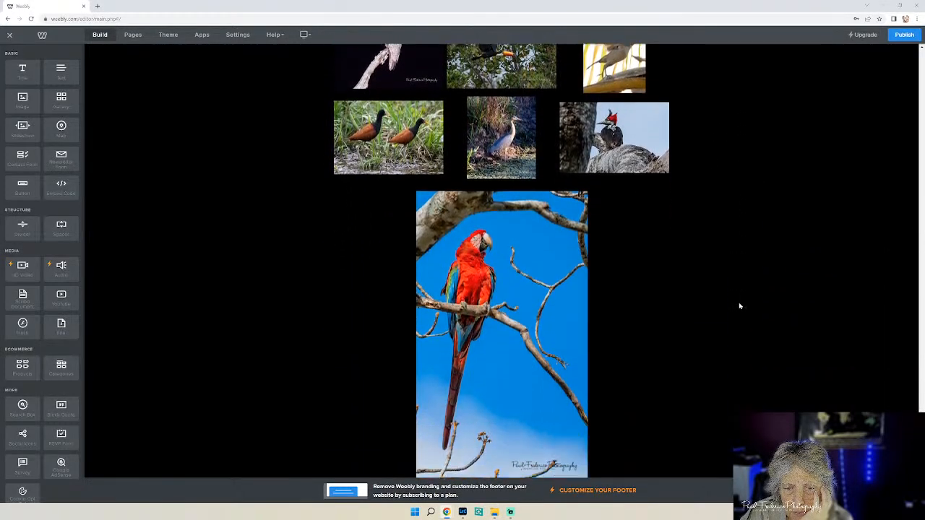
Examine the image options of the newly added macaw photo below the gallery and close them.
{"action": "left_click", "coordinate": [530, 253]}
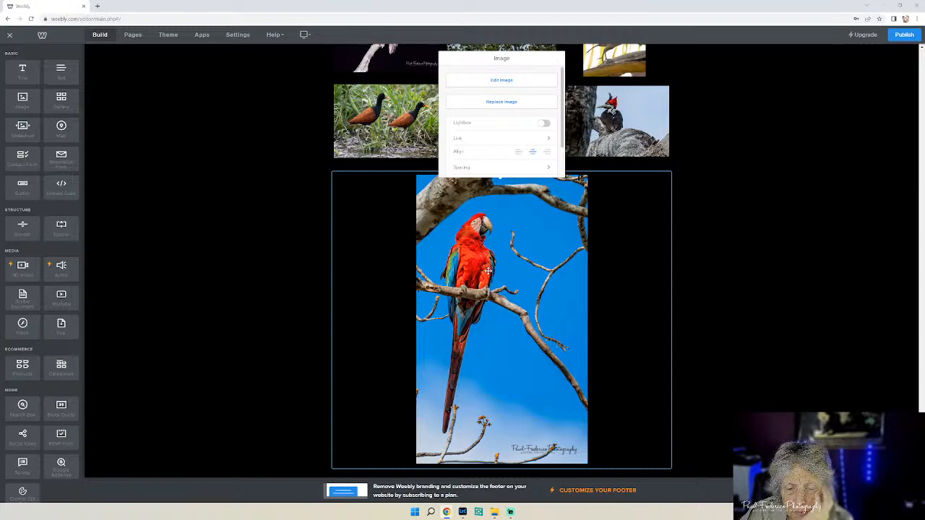
{"action": "left_click", "coordinate": [745, 234]}
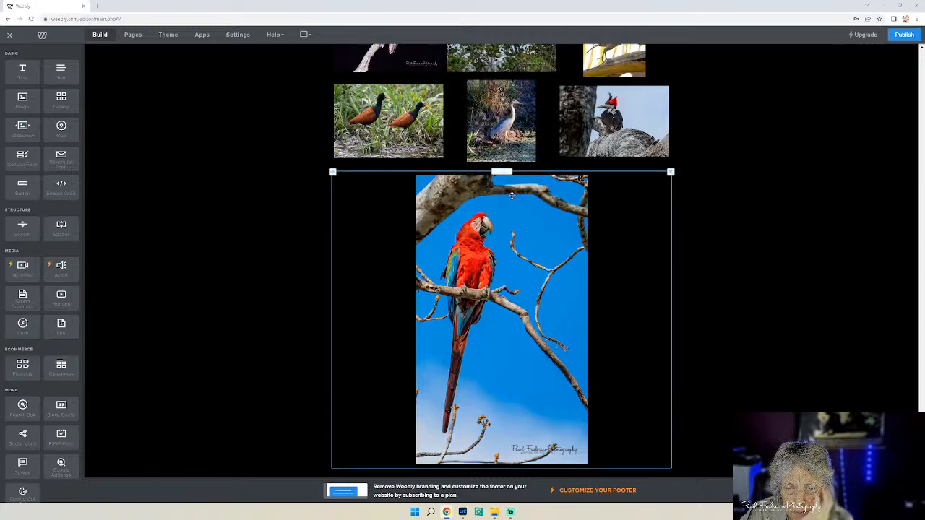
{"action": "left_click", "coordinate": [509, 194]}
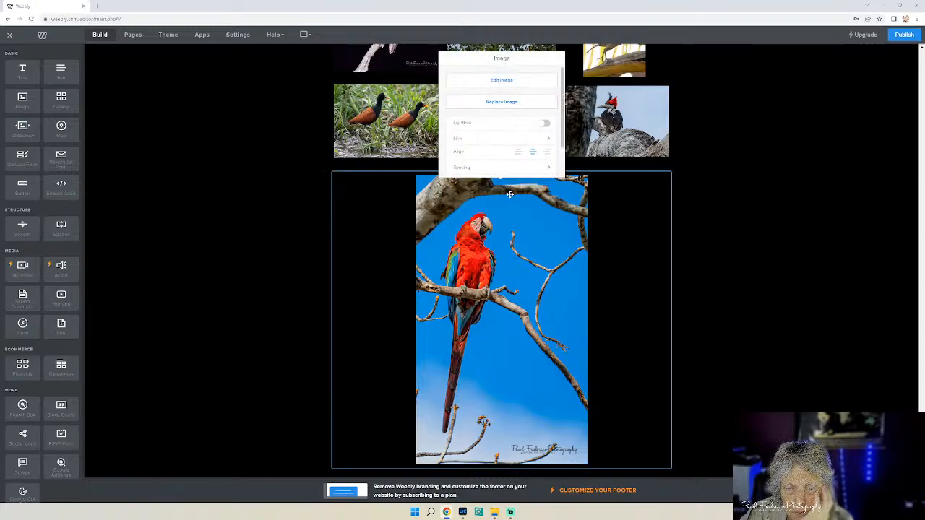
{"action": "left_click", "coordinate": [744, 325]}
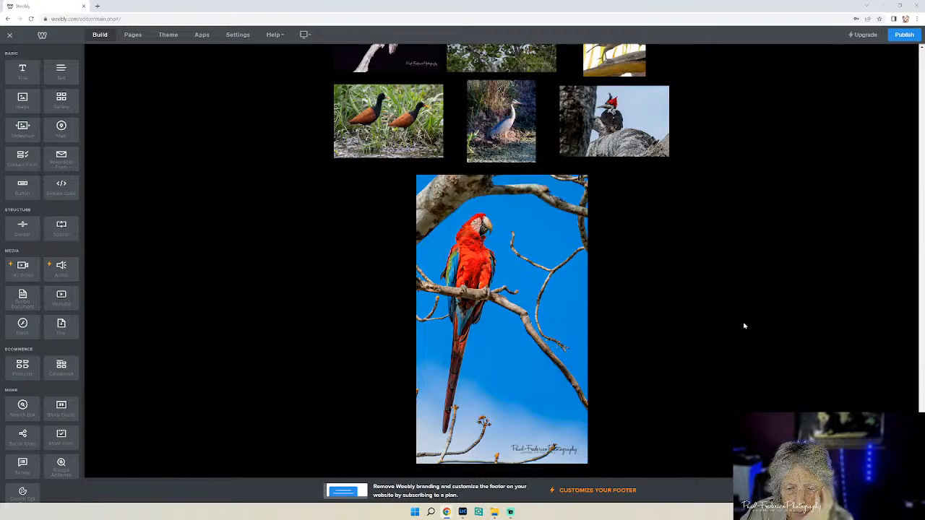
Publish the website and dismiss the publishing confirmation, returning to the page with the macaw photo below the gallery.
{"action": "left_click", "coordinate": [904, 34]}
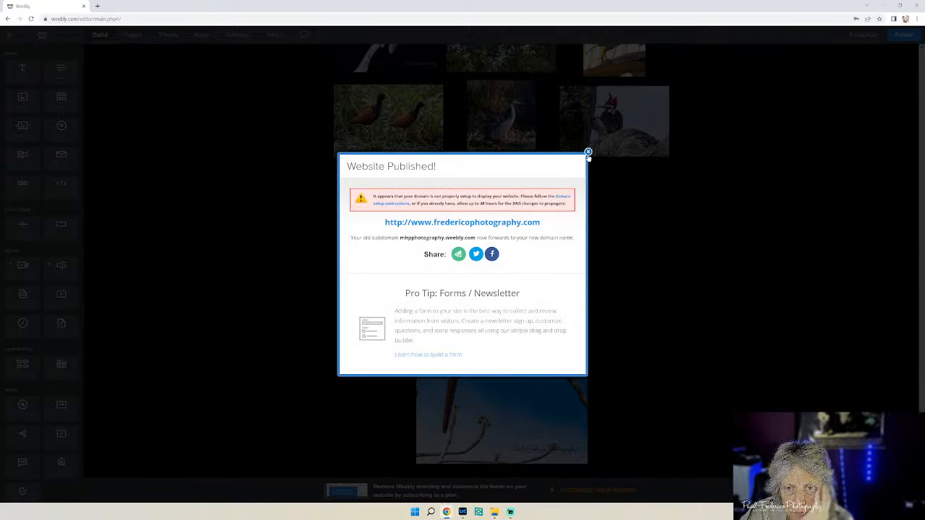
{"action": "left_click", "coordinate": [588, 153]}
{"action": "left_click", "coordinate": [500, 289]}
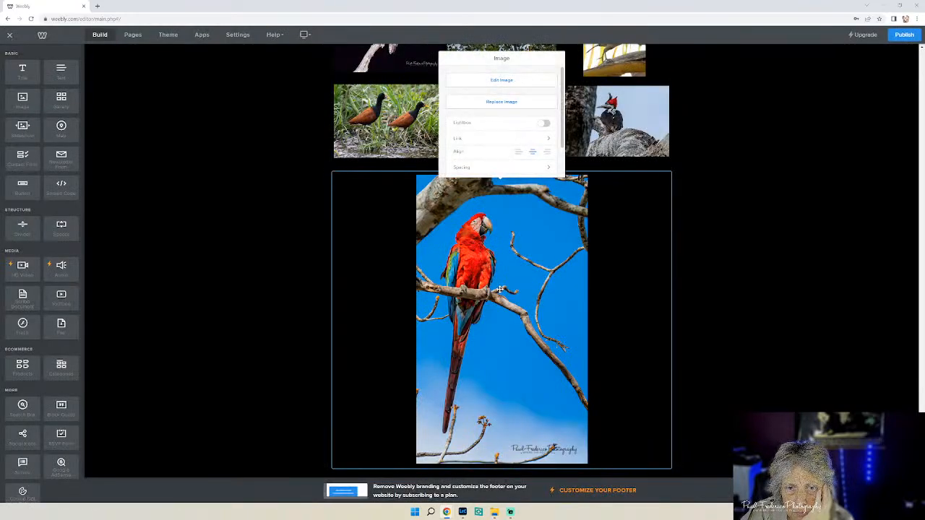
{"action": "left_click", "coordinate": [724, 299]}
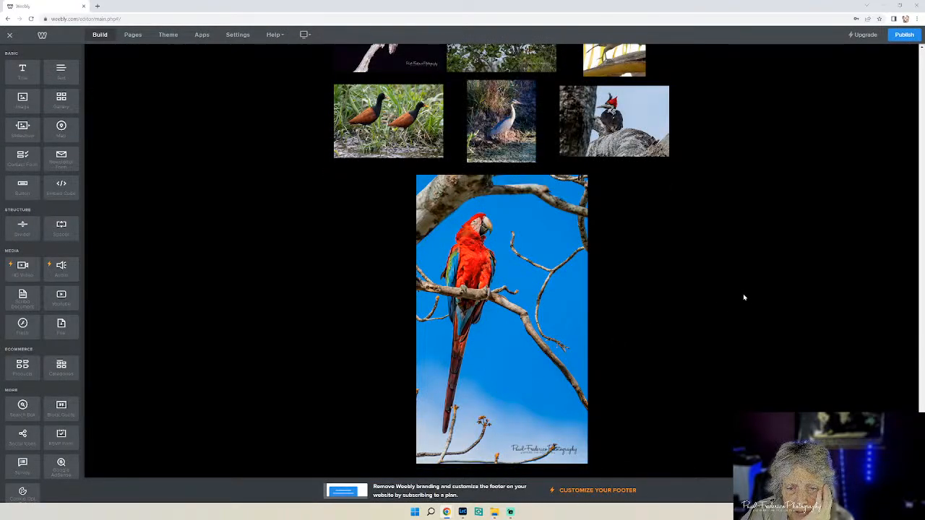
Compare the photos in the Pantanal Brazil folder with those in the Birds gallery to check for missing birds.
{"action": "scroll", "coordinate": [751, 299], "scroll_direction": "up", "scroll_amount": 10}
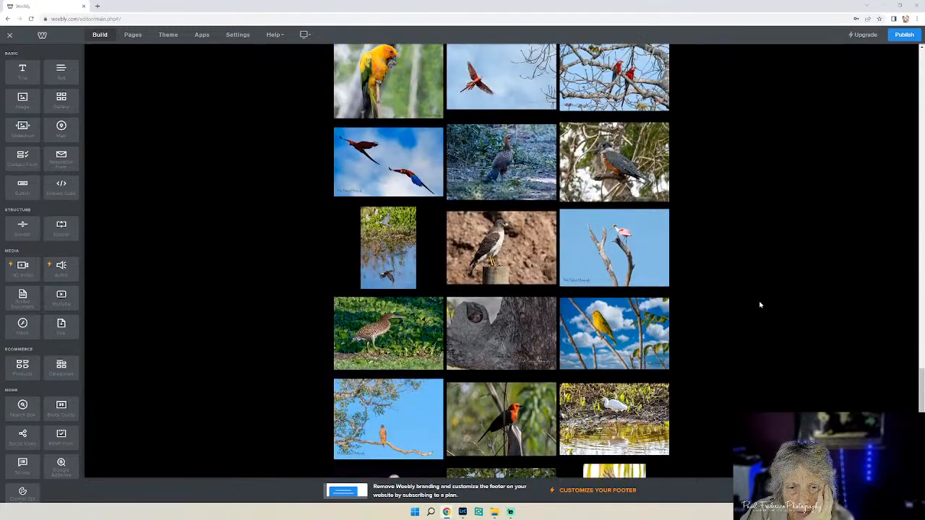
{"action": "scroll", "coordinate": [762, 306], "scroll_direction": "up", "scroll_amount": 3}
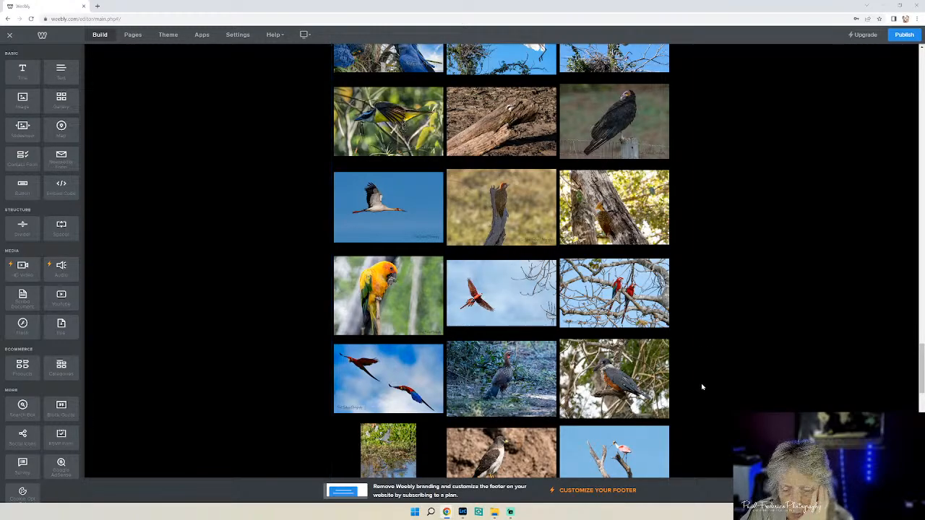
{"action": "left_click", "coordinate": [494, 512]}
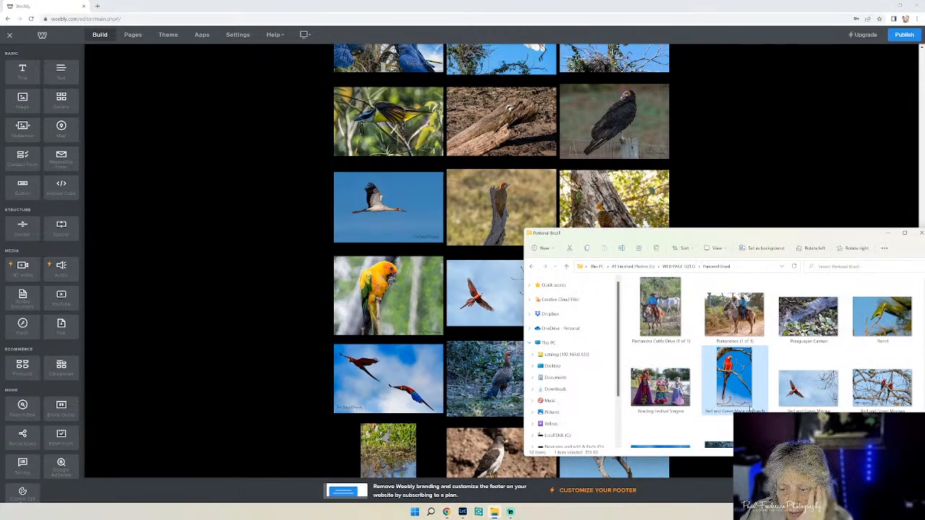
{"action": "scroll", "coordinate": [755, 406], "scroll_direction": "up", "scroll_amount": 1}
{"action": "scroll", "coordinate": [755, 408], "scroll_direction": "up", "scroll_amount": 2}
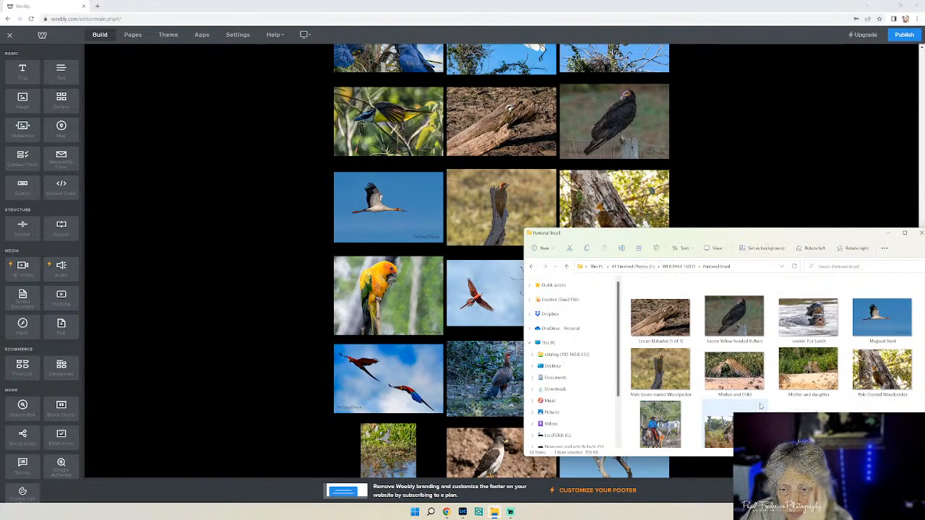
{"action": "scroll", "coordinate": [763, 409], "scroll_direction": "up", "scroll_amount": 1}
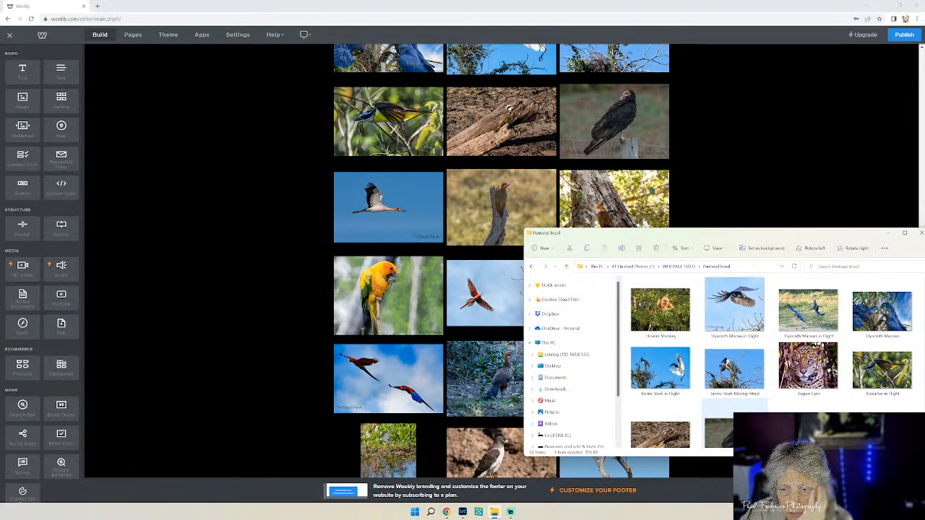
{"action": "scroll", "coordinate": [763, 409], "scroll_direction": "up", "scroll_amount": 2}
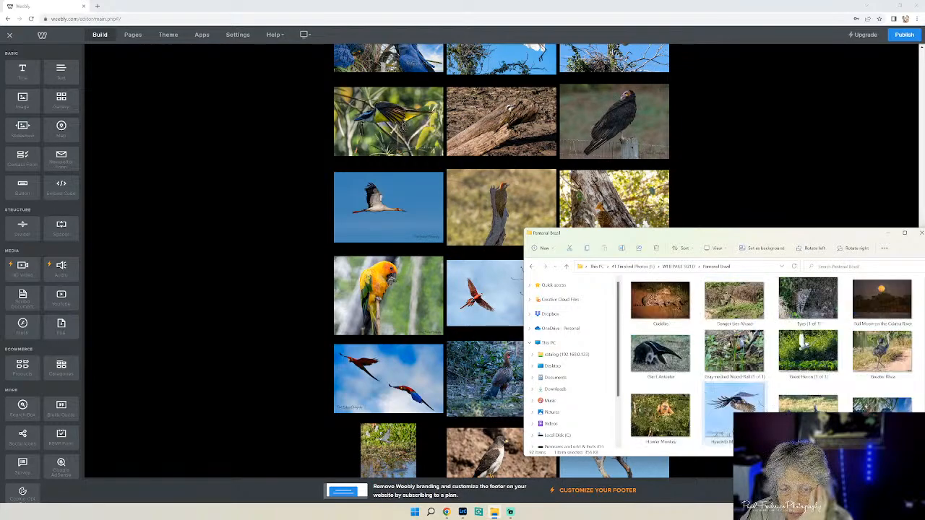
{"action": "scroll", "coordinate": [733, 412], "scroll_direction": "up", "scroll_amount": 2}
{"action": "scroll", "coordinate": [764, 361], "scroll_direction": "up", "scroll_amount": 5}
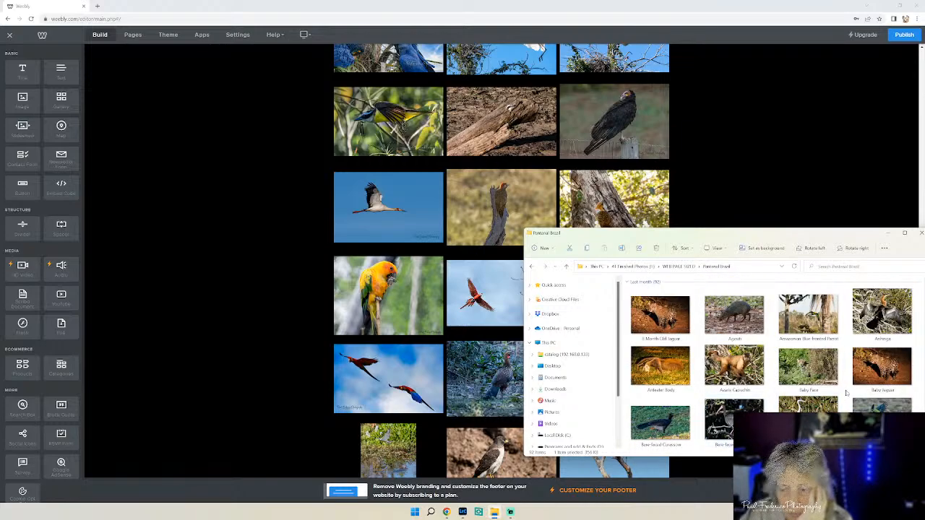
{"action": "scroll", "coordinate": [847, 391], "scroll_direction": "down", "scroll_amount": 1}
{"action": "scroll", "coordinate": [847, 391], "scroll_direction": "down", "scroll_amount": 10}
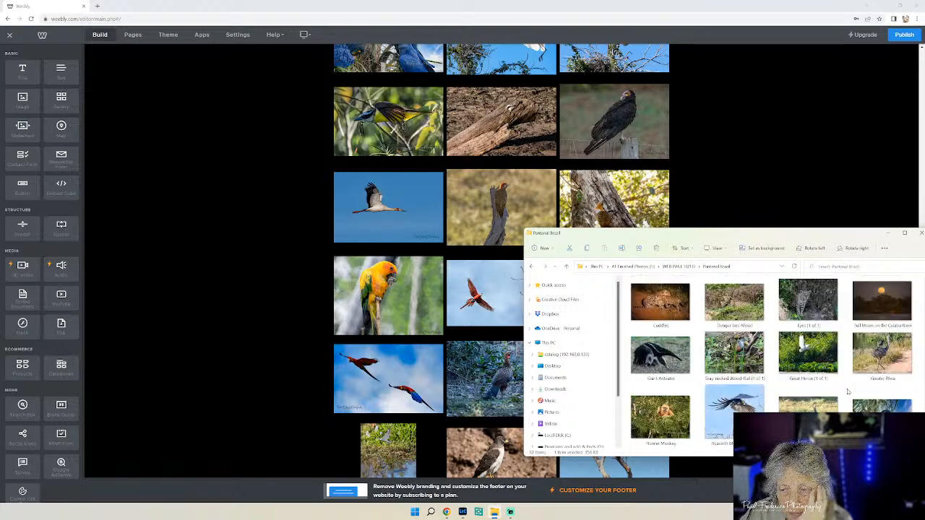
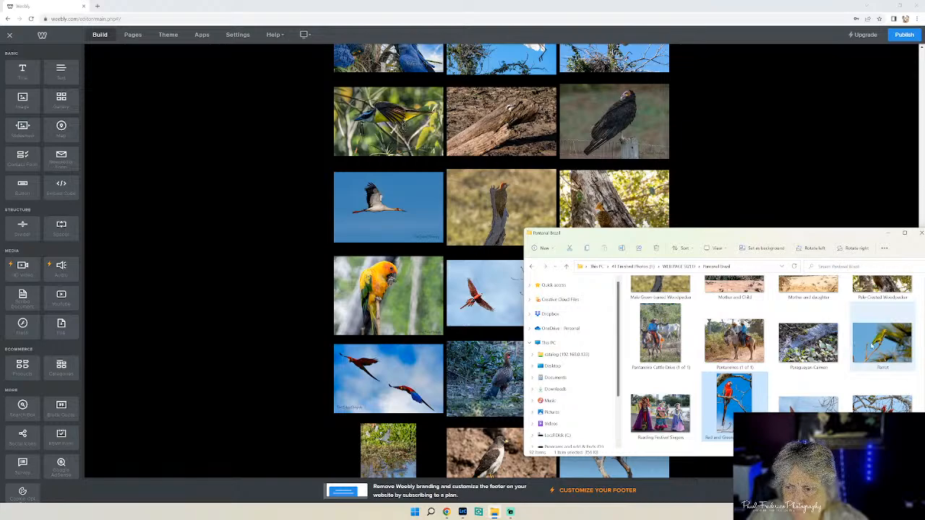
Add the "Parrot" photo from the Pantanal Brazil folder to the page directly below the gallery.
{"action": "left_click_drag", "start_coordinate": [880, 340], "coordinate": [481, 296]}
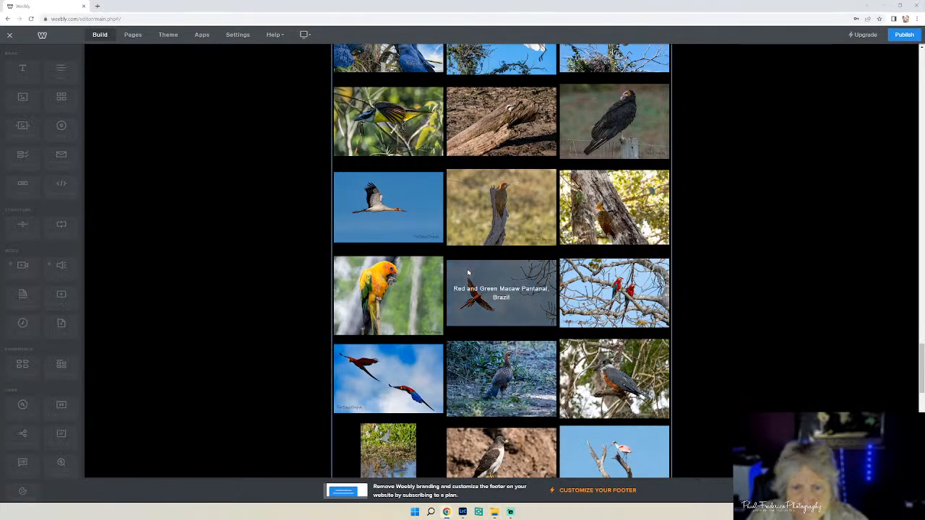
{"action": "scroll", "coordinate": [747, 299], "scroll_direction": "down", "scroll_amount": 10}
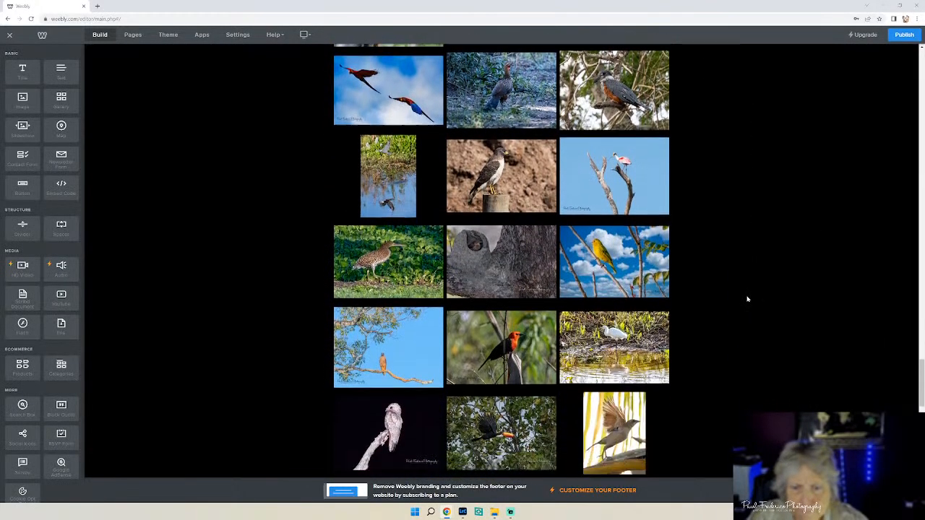
{"action": "scroll", "coordinate": [747, 299], "scroll_direction": "down", "scroll_amount": 2}
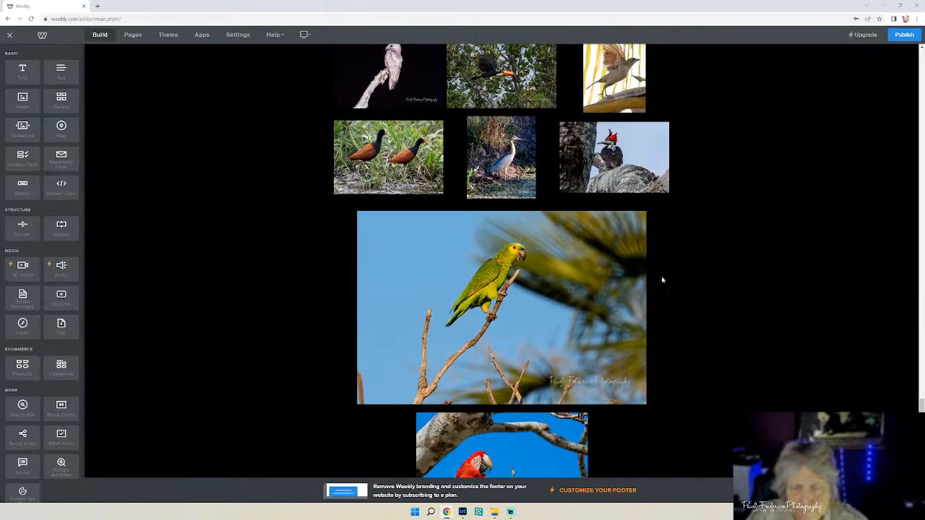
Delete the separate parrot and red macaw photos placed below the gallery.
{"action": "left_click", "coordinate": [670, 209]}
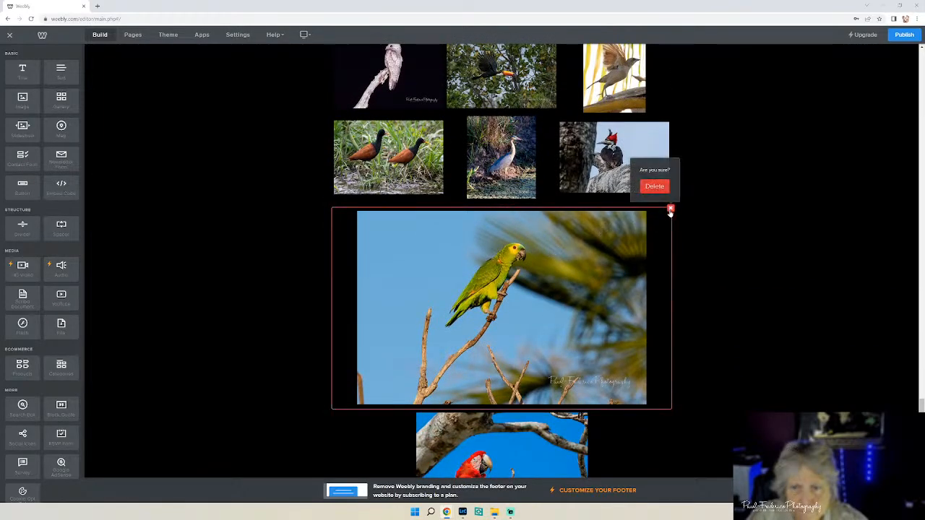
{"action": "left_click", "coordinate": [653, 187]}
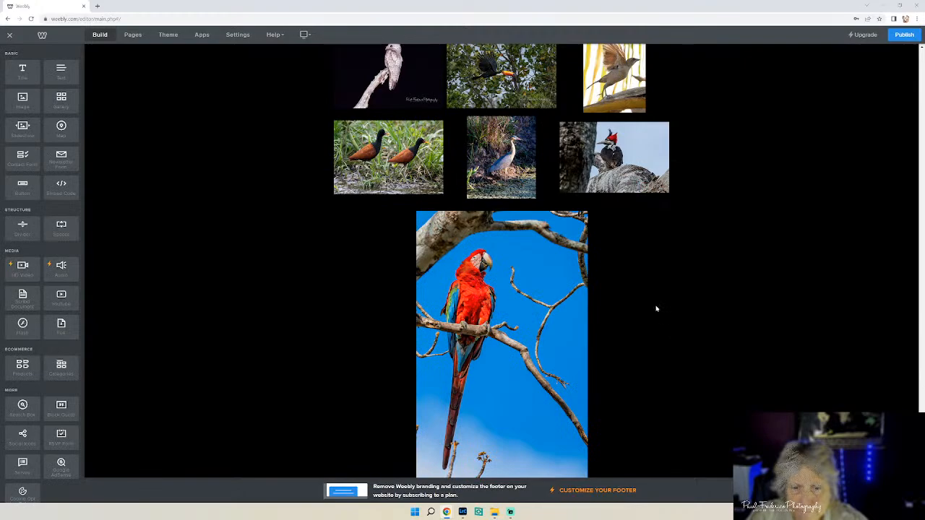
{"action": "left_click", "coordinate": [669, 209]}
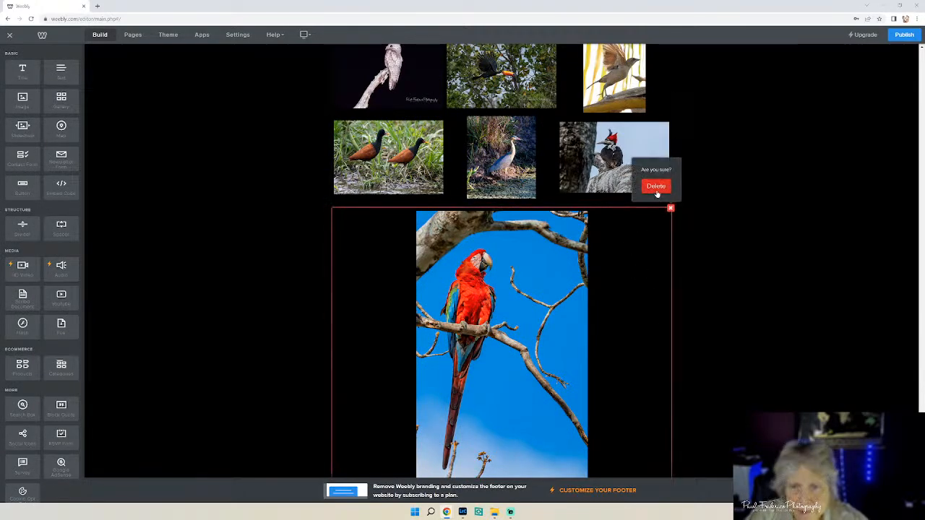
{"action": "left_click", "coordinate": [656, 190]}
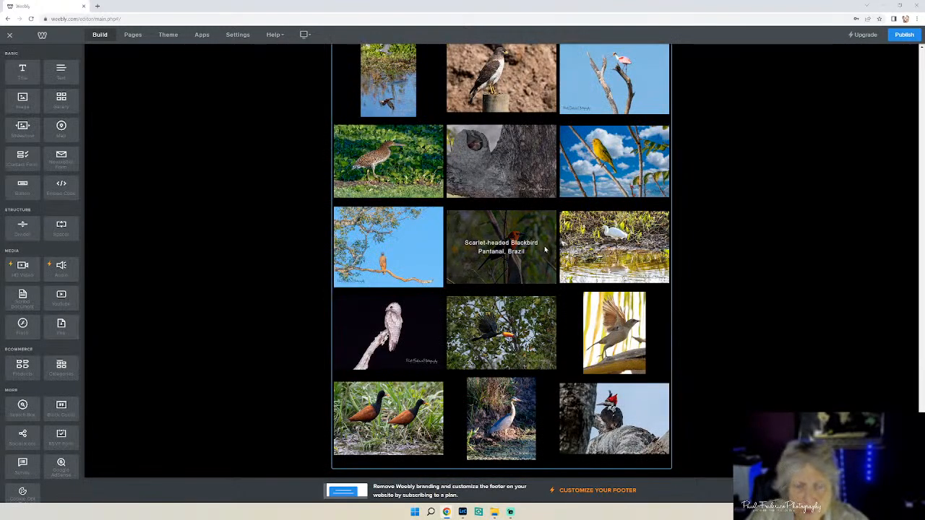
Review the Pantanal bird photos throughout the Birds gallery and how they are arranged.
{"action": "scroll", "coordinate": [543, 256], "scroll_direction": "up", "scroll_amount": 2}
{"action": "scroll", "coordinate": [540, 275], "scroll_direction": "up", "scroll_amount": 3}
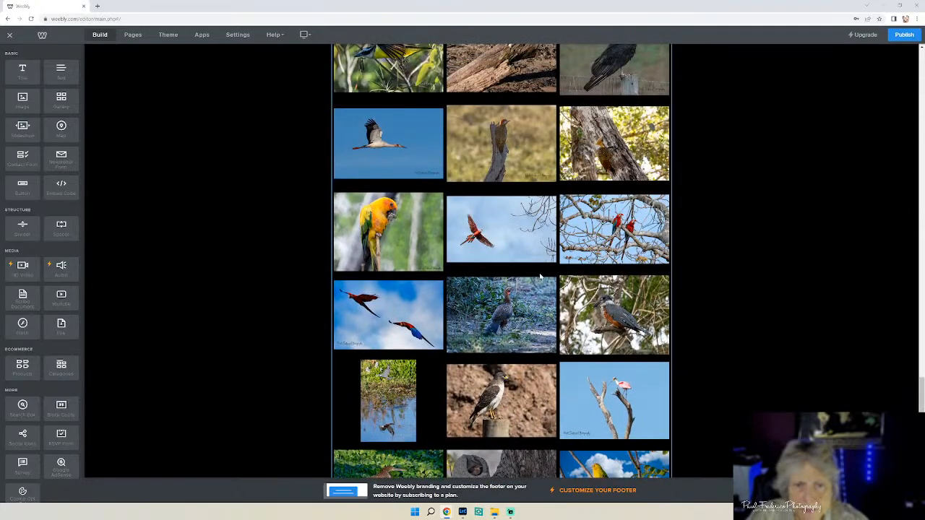
{"action": "scroll", "coordinate": [539, 275], "scroll_direction": "up", "scroll_amount": 4}
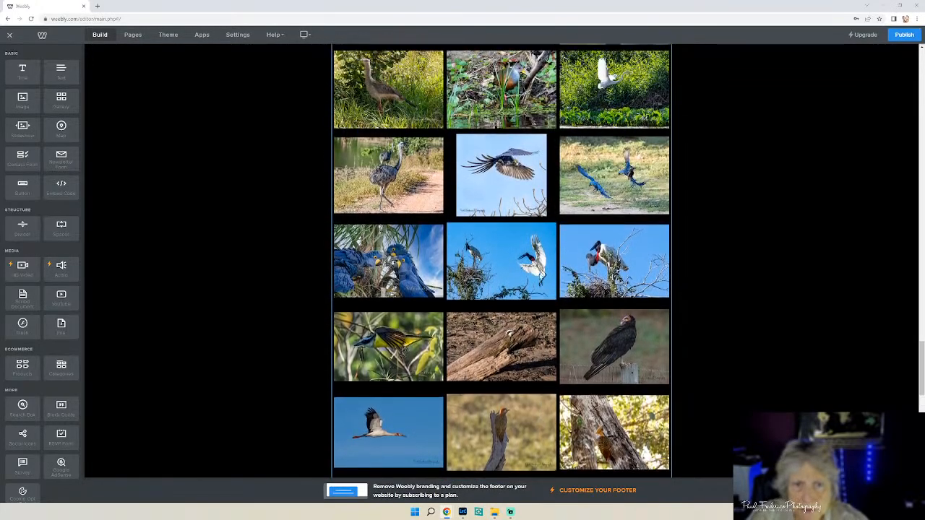
{"action": "scroll", "coordinate": [501, 260], "scroll_direction": "up", "scroll_amount": 3}
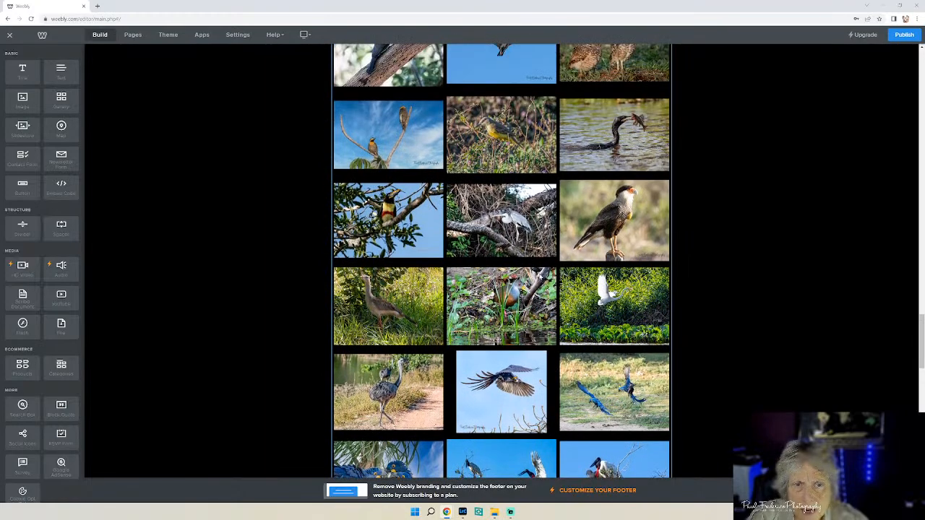
{"action": "scroll", "coordinate": [539, 281], "scroll_direction": "up", "scroll_amount": 2}
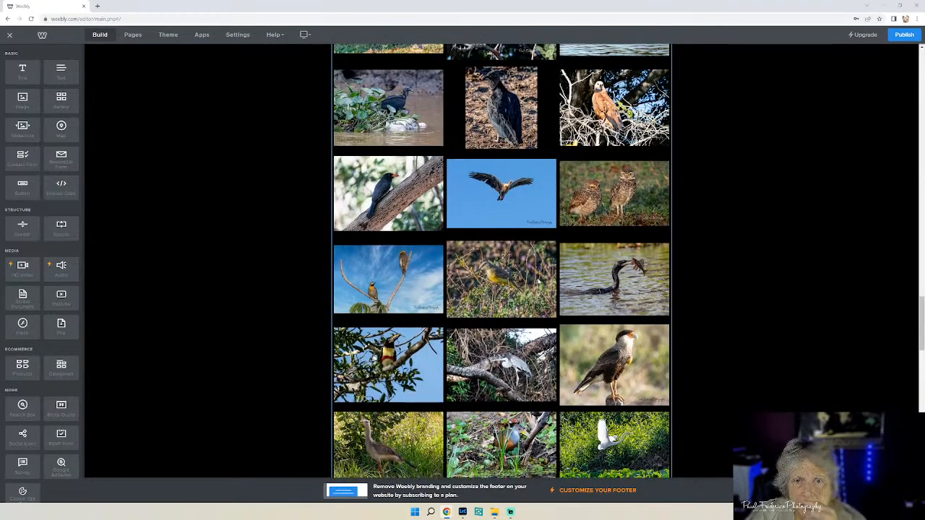
{"action": "scroll", "coordinate": [538, 282], "scroll_direction": "up", "scroll_amount": 2}
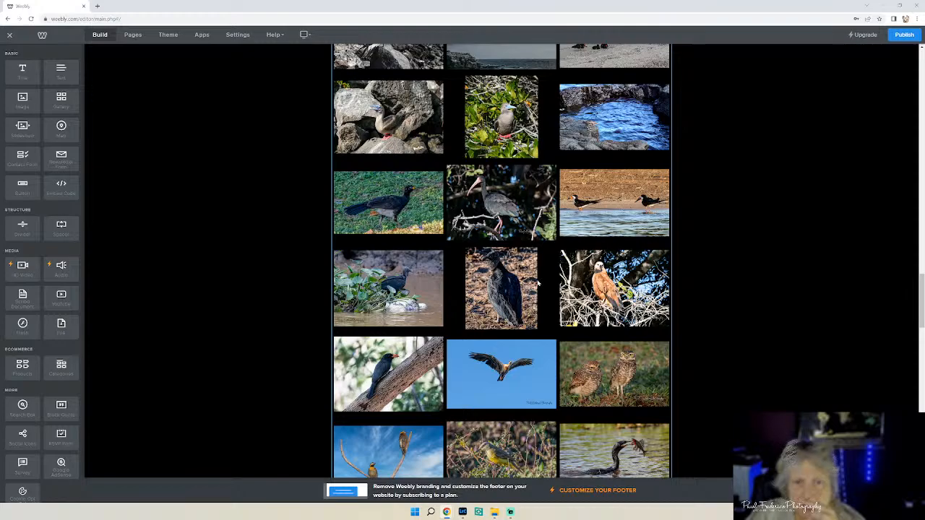
{"action": "scroll", "coordinate": [538, 282], "scroll_direction": "down", "scroll_amount": 3}
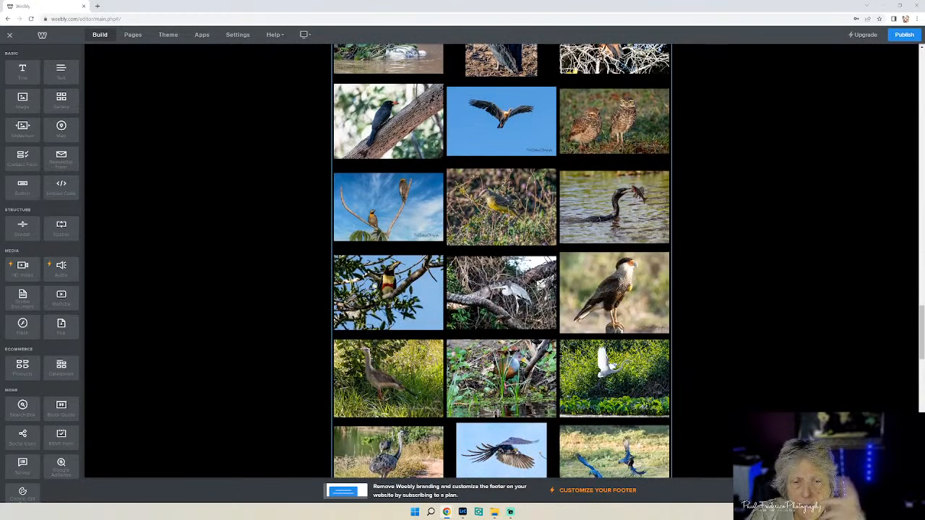
{"action": "scroll", "coordinate": [538, 284], "scroll_direction": "down", "scroll_amount": 8}
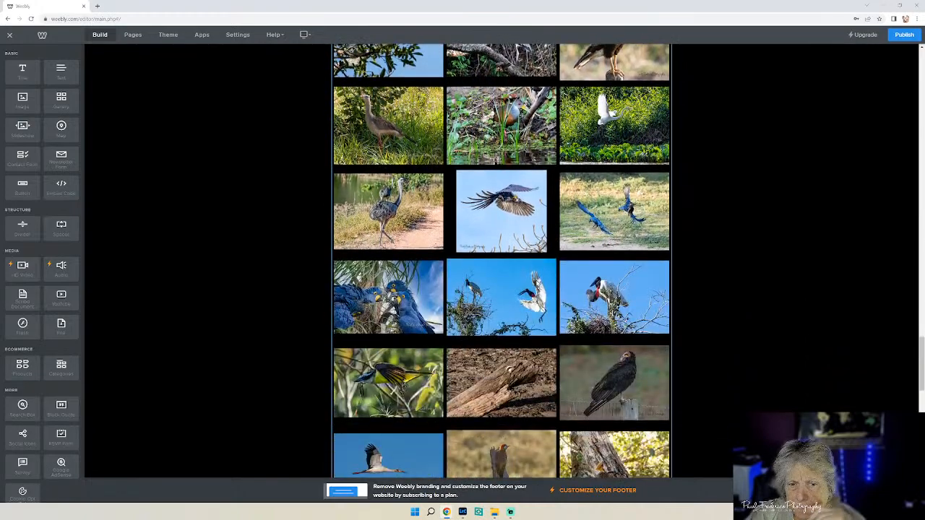
{"action": "scroll", "coordinate": [538, 284], "scroll_direction": "down", "scroll_amount": 1}
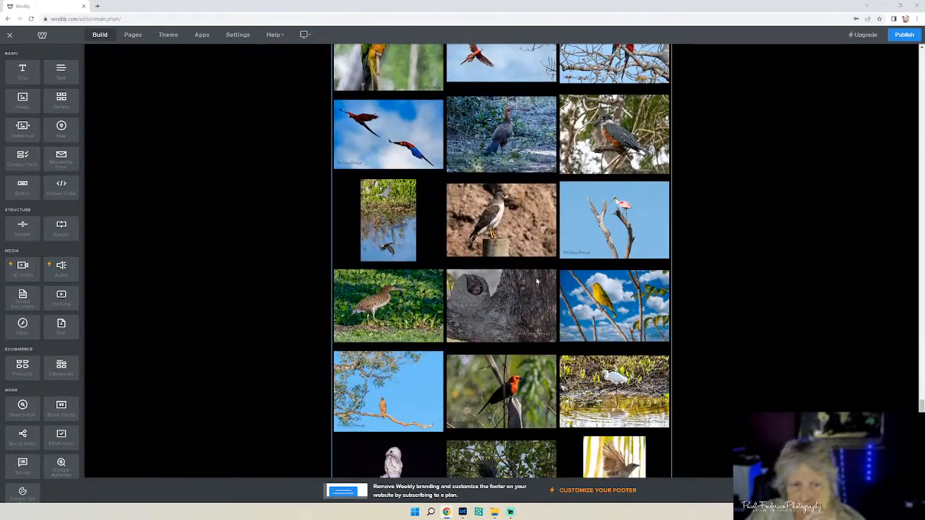
Reorder the gallery, moving the Roadside Hawk before the tall reflection photo, the toucan to its row's end and the brown bird before the Scarlet-headed Blackbird.
{"action": "left_click", "coordinate": [479, 220]}
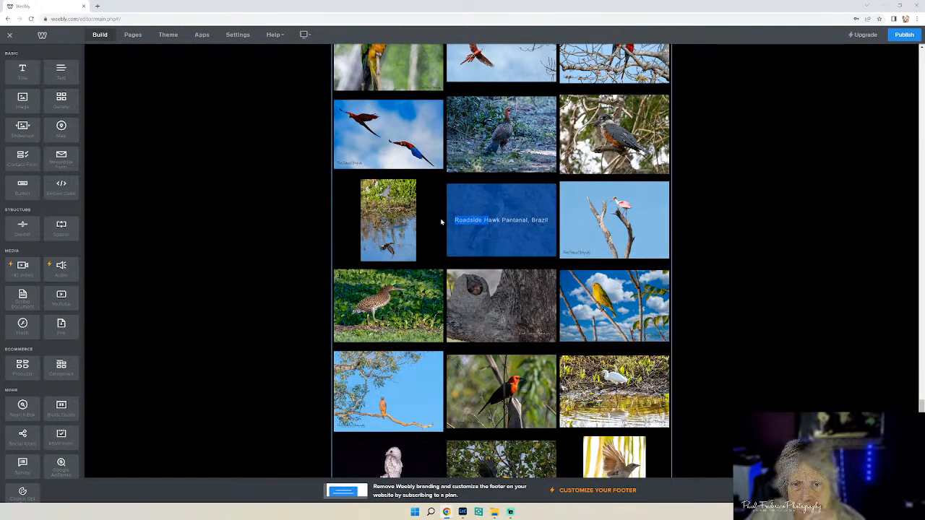
{"action": "left_click_drag", "start_coordinate": [480, 220], "coordinate": [387, 213]}
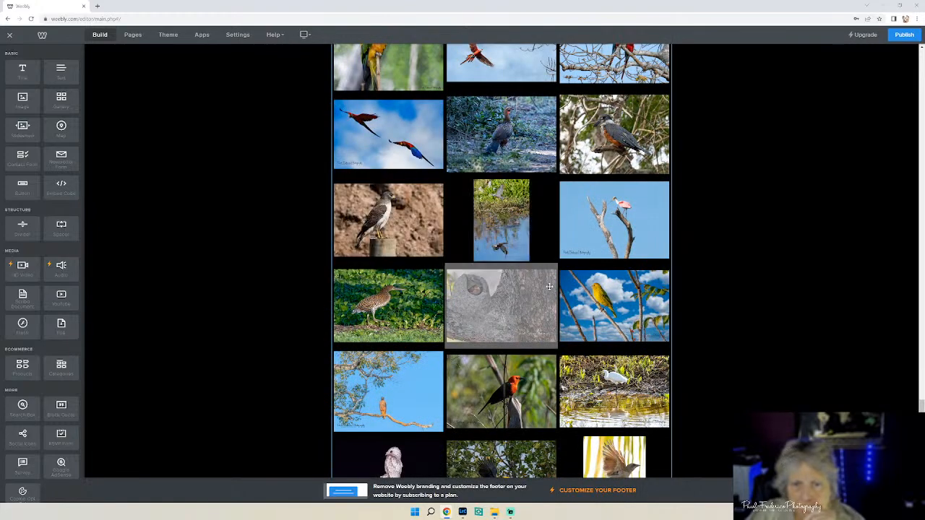
{"action": "scroll", "coordinate": [593, 296], "scroll_direction": "down", "scroll_amount": 1}
{"action": "scroll", "coordinate": [592, 296], "scroll_direction": "down", "scroll_amount": 1}
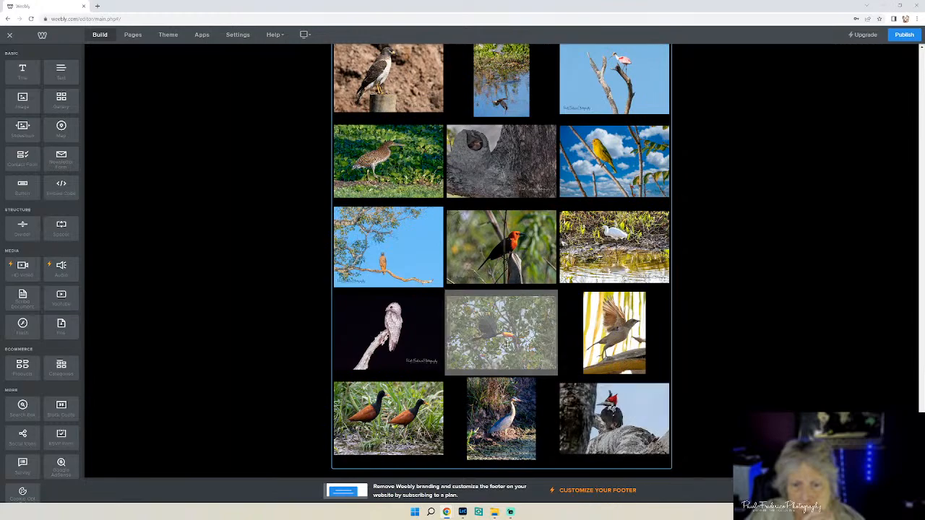
{"action": "left_click_drag", "start_coordinate": [509, 347], "coordinate": [604, 348]}
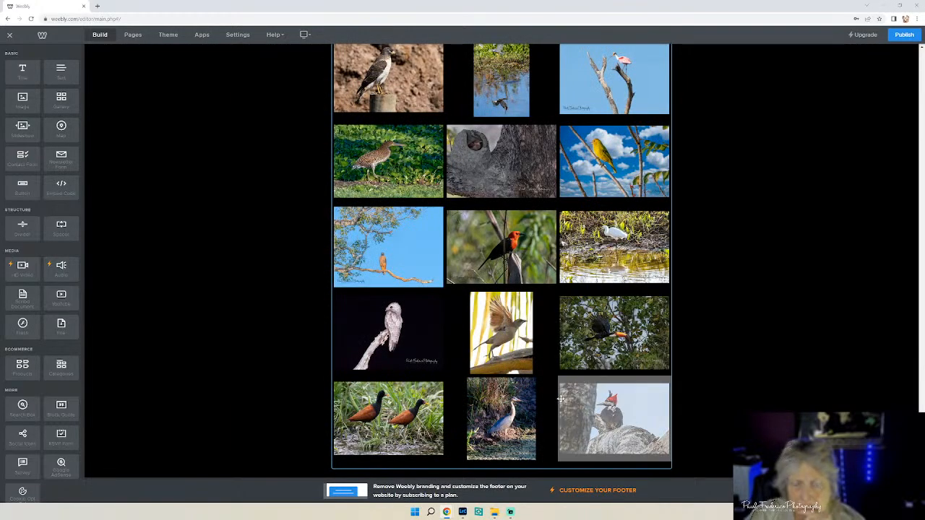
{"action": "left_click_drag", "start_coordinate": [514, 345], "coordinate": [433, 260]}
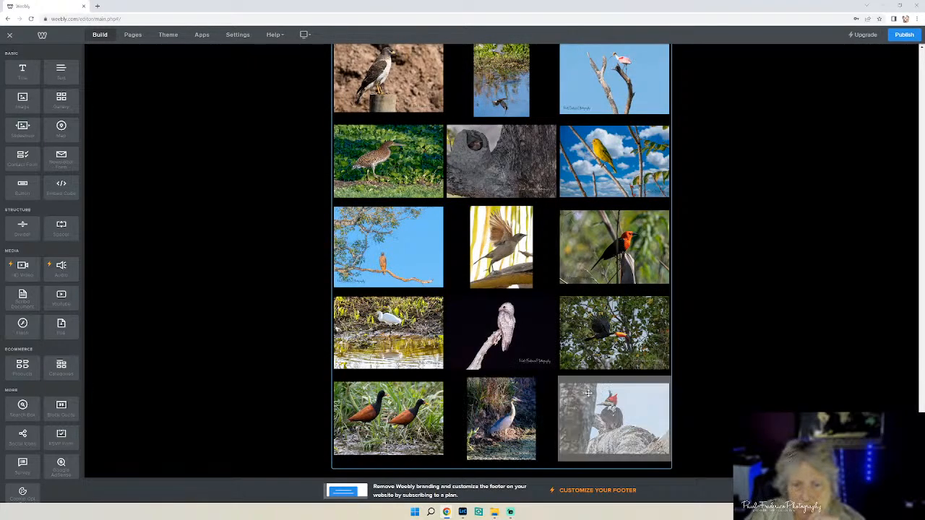
Start adding images to the gallery from the computer and browse the Pantanal Brazil folder to its end.
{"action": "left_click", "coordinate": [552, 410]}
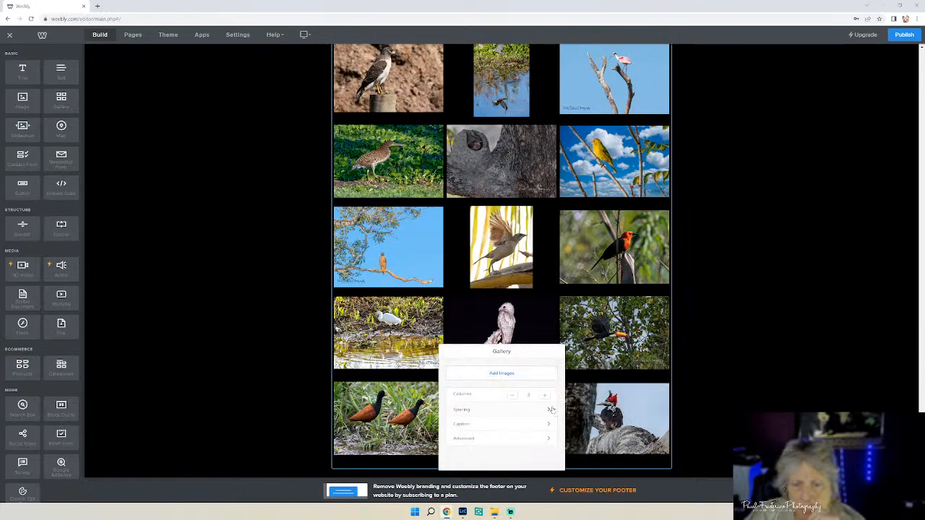
{"action": "left_click", "coordinate": [508, 375]}
{"action": "left_click", "coordinate": [473, 307]}
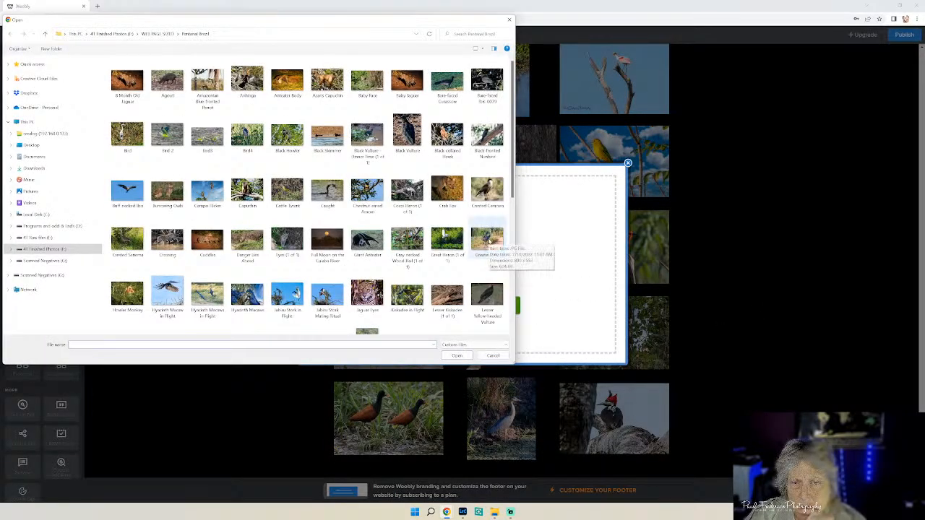
{"action": "scroll", "coordinate": [476, 242], "scroll_direction": "down", "scroll_amount": 5}
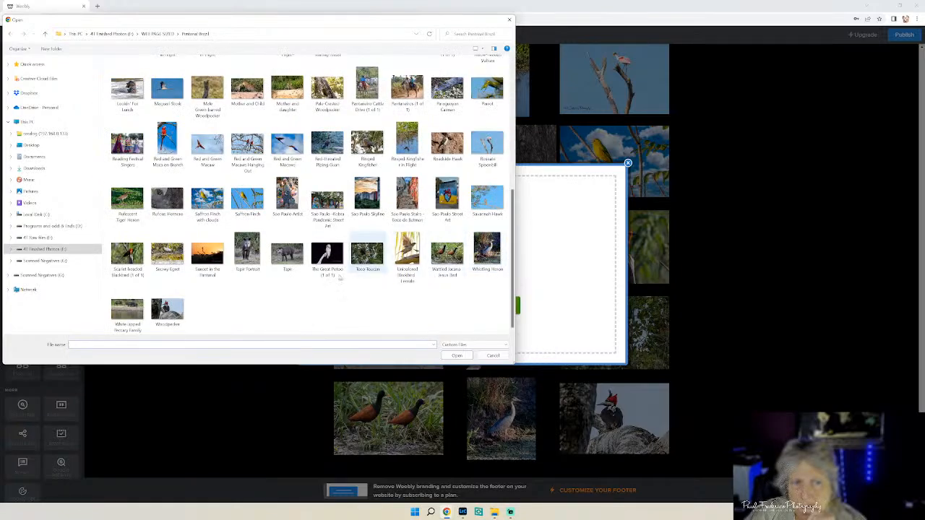
Upload the photos "Parrot" and "Red and Green Macaw on Branch" to the bird gallery.
{"action": "left_click", "coordinate": [167, 141]}
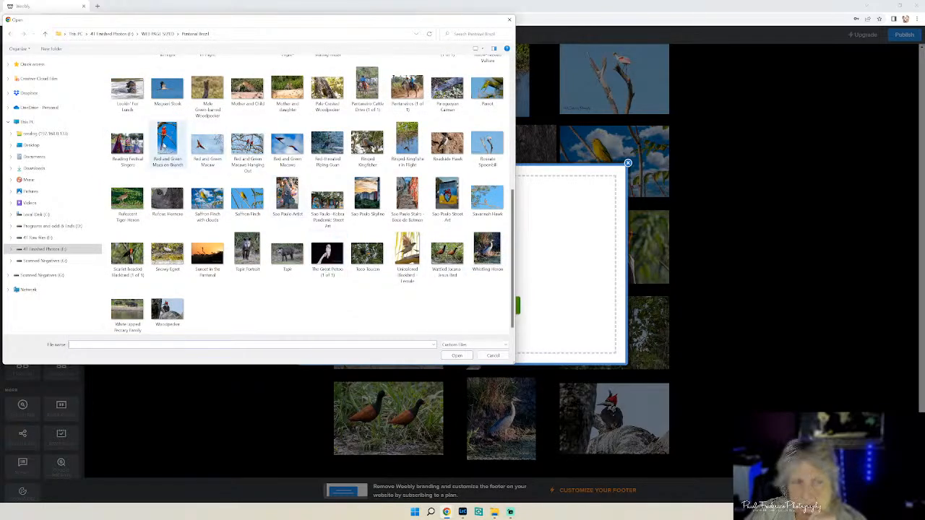
{"action": "left_click", "coordinate": [480, 92], "text": "ctrl"}
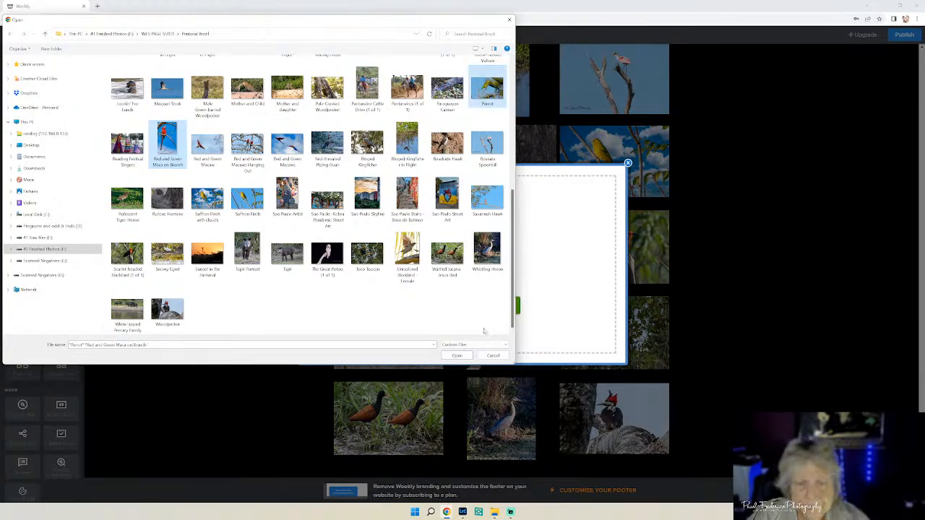
{"action": "left_click", "coordinate": [457, 355]}
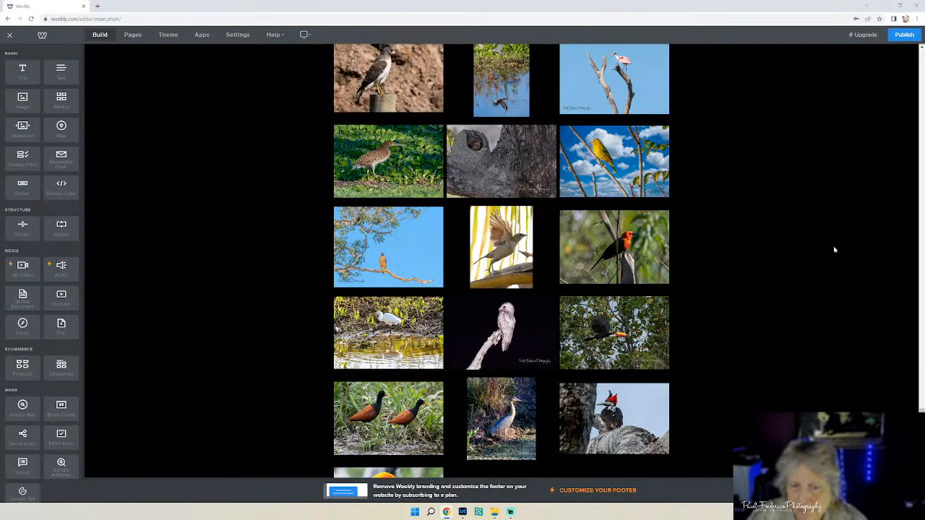
{"action": "scroll", "coordinate": [825, 254], "scroll_direction": "down", "scroll_amount": 2}
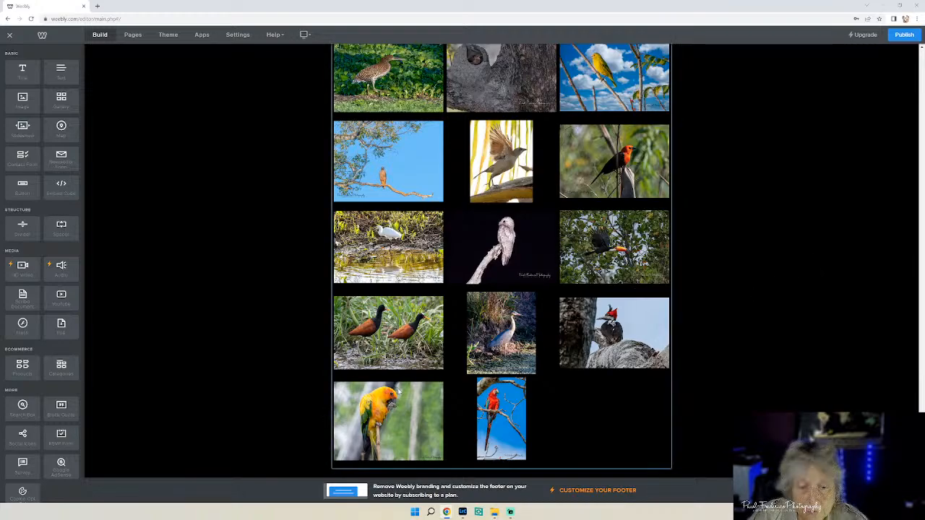
Delete the orange-and-yellow parrot image from the gallery's last row.
{"action": "left_click", "coordinate": [435, 389]}
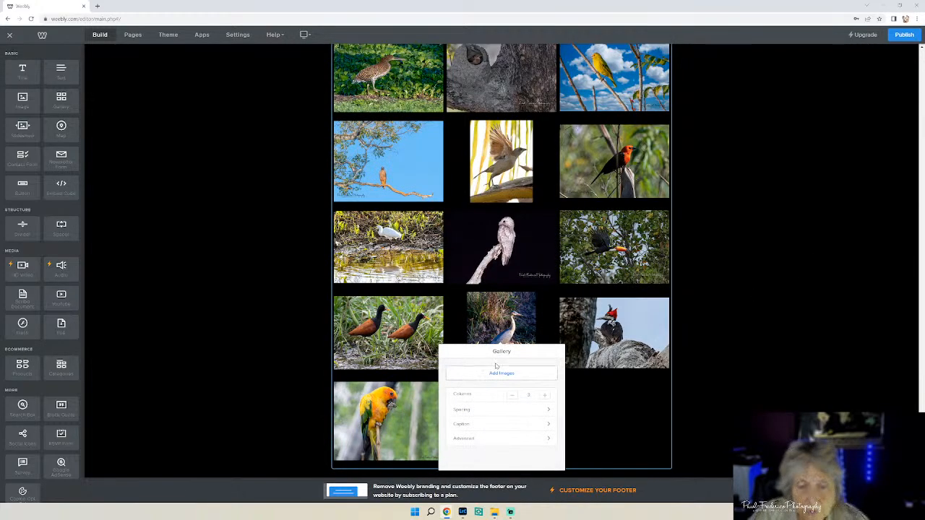
{"action": "left_click", "coordinate": [420, 395]}
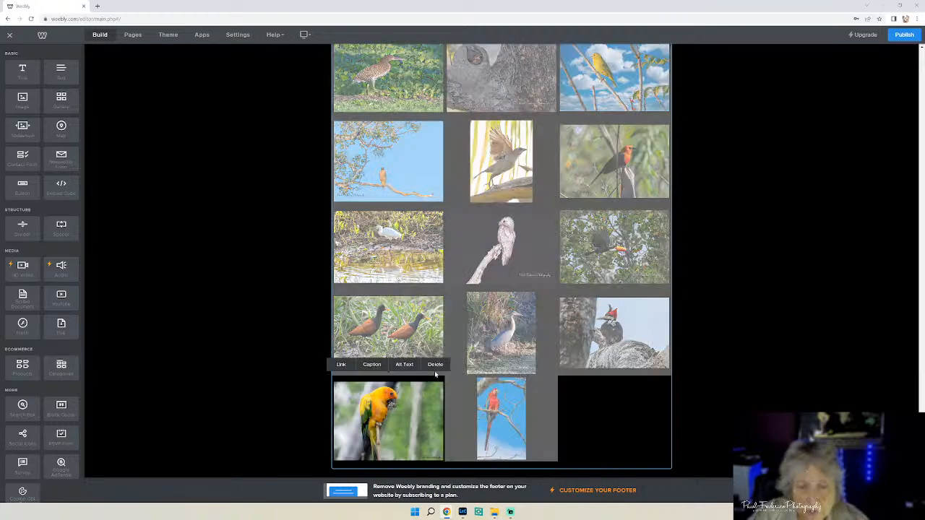
{"action": "left_click", "coordinate": [434, 365]}
{"action": "left_click", "coordinate": [523, 417]}
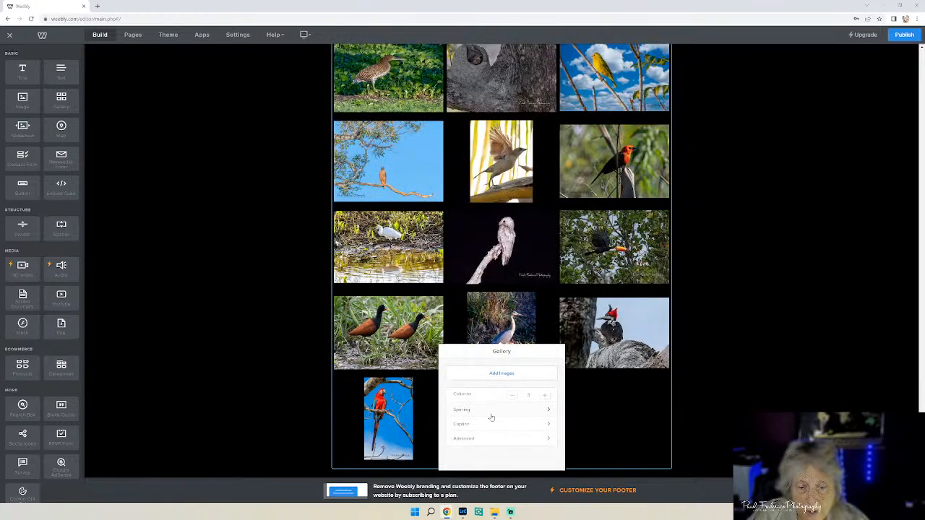
{"action": "left_click", "coordinate": [697, 397]}
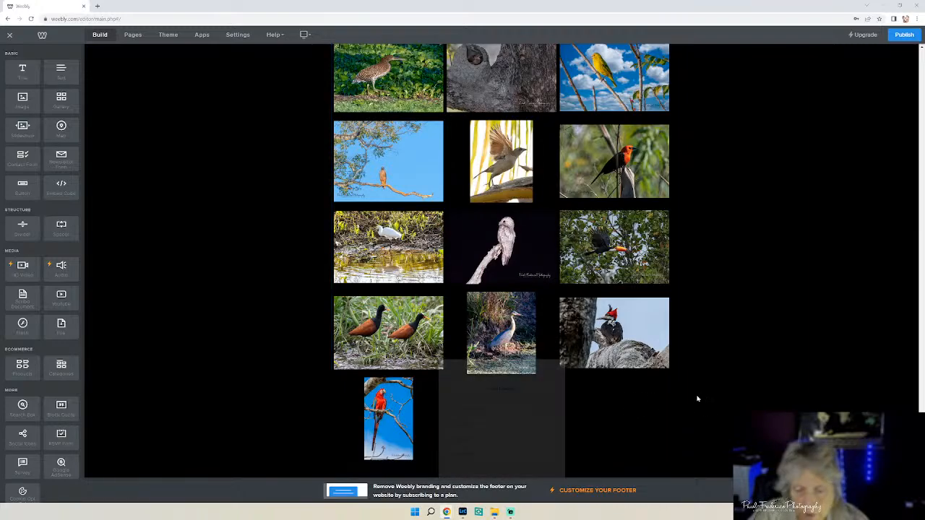
Switch to File Explorer and view the Parrot photo at full size, comparing it with the gallery's images.
{"action": "left_click", "coordinate": [494, 512]}
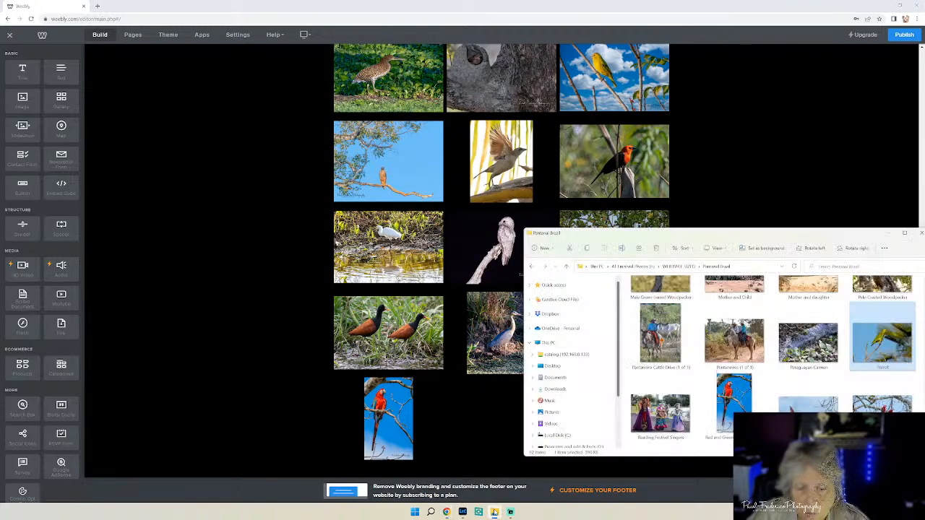
{"action": "double_click", "coordinate": [875, 348]}
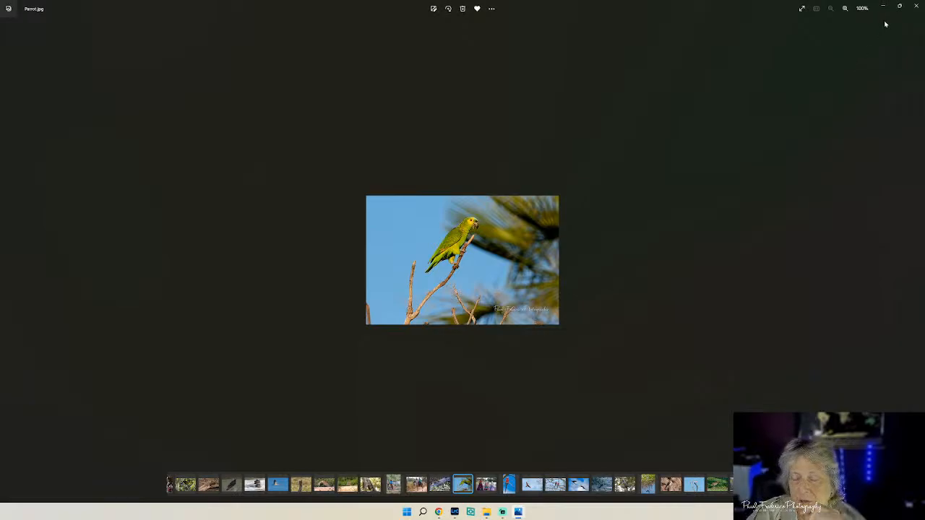
{"action": "left_click", "coordinate": [916, 5]}
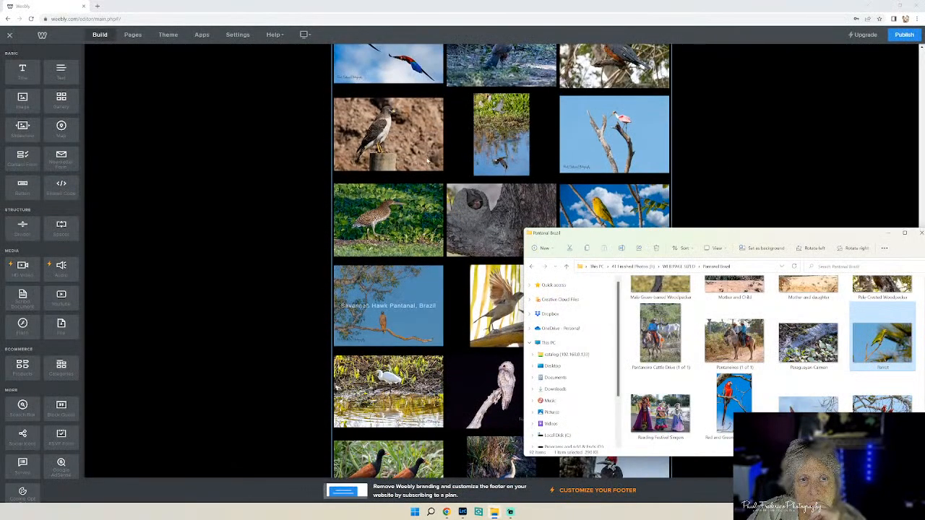
{"action": "scroll", "coordinate": [428, 160], "scroll_direction": "up", "scroll_amount": 2}
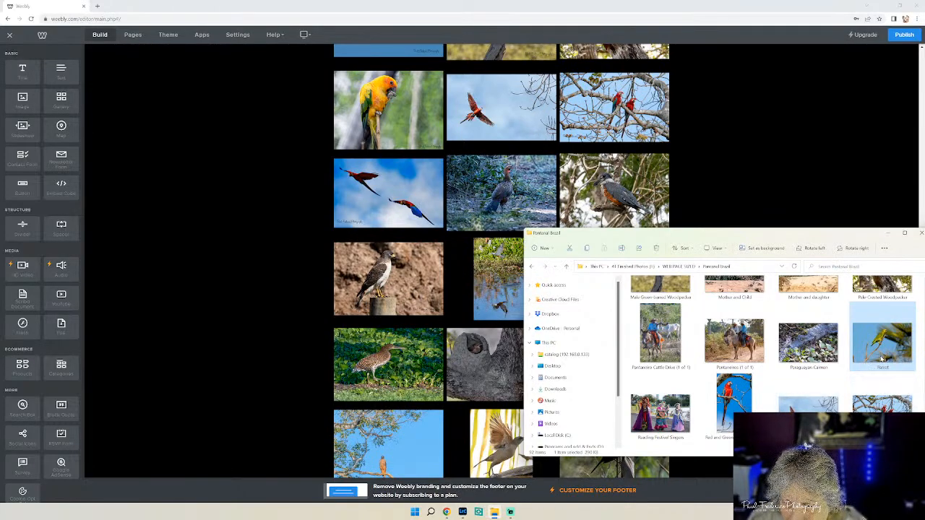
{"action": "right_click", "coordinate": [881, 359]}
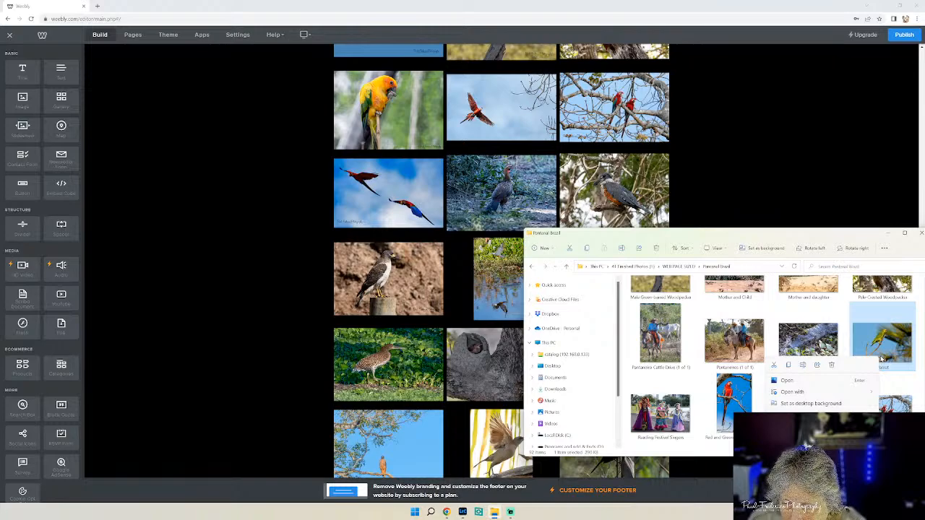
{"action": "left_click", "coordinate": [886, 360]}
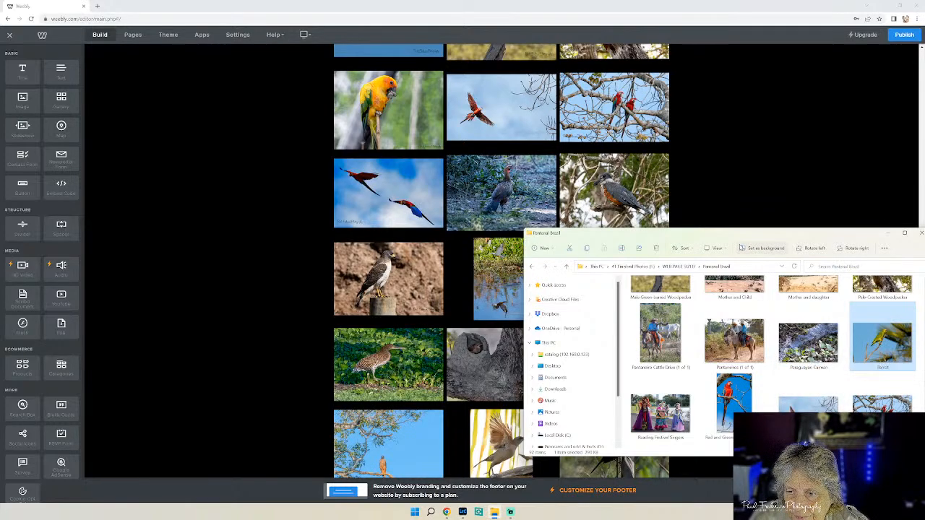
Try to add the Parrot photo from File Explorer to the gallery, and delete the separate image placed below it.
{"action": "left_click_drag", "start_coordinate": [739, 237], "coordinate": [699, 229]}
{"action": "left_click_drag", "start_coordinate": [699, 229], "coordinate": [692, 103]}
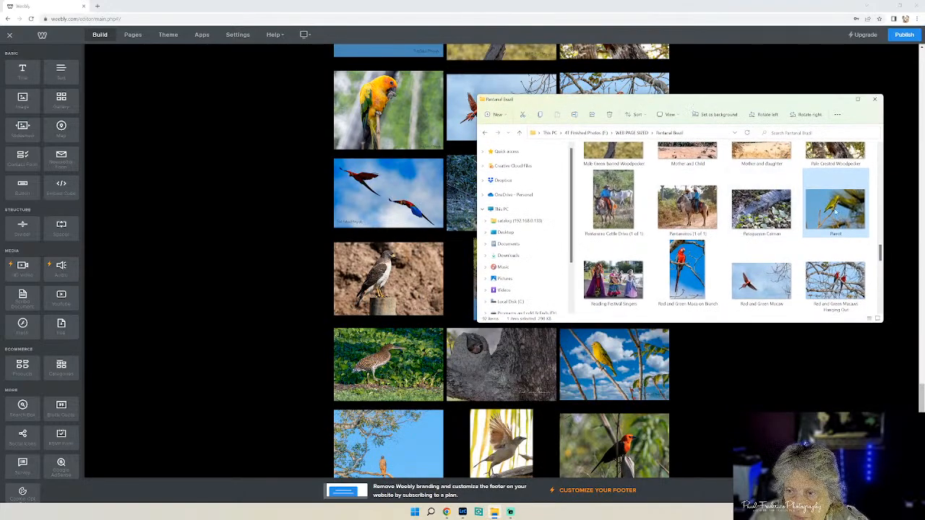
{"action": "left_click_drag", "start_coordinate": [836, 211], "coordinate": [538, 432]}
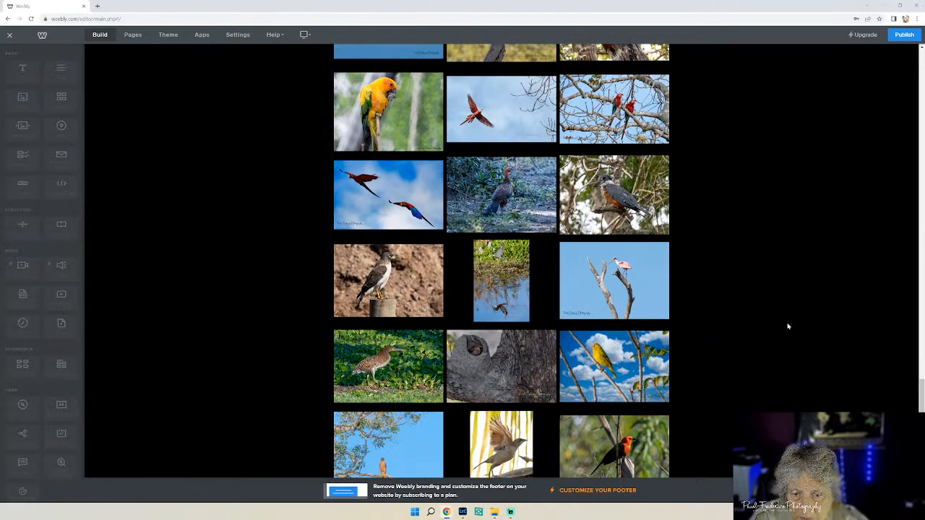
{"action": "scroll", "coordinate": [787, 327], "scroll_direction": "down", "scroll_amount": 5}
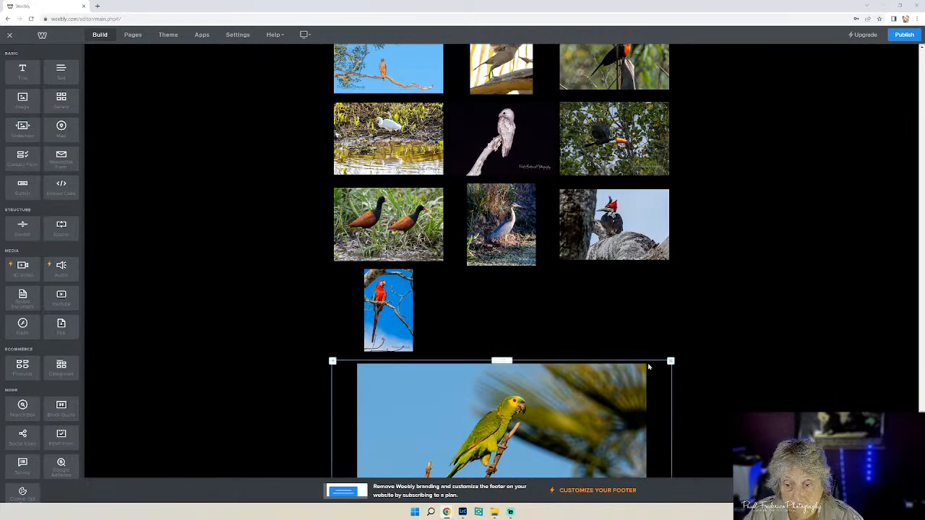
{"action": "left_click", "coordinate": [669, 360]}
{"action": "left_click", "coordinate": [645, 343]}
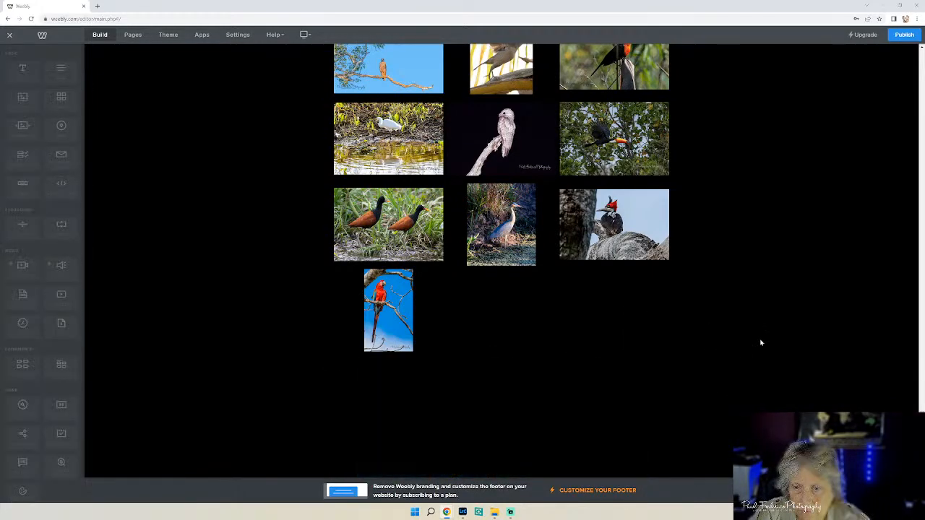
Upload the "Parrot" photo to the gallery again from the Pantanal Brazil folder.
{"action": "left_click", "coordinate": [517, 415]}
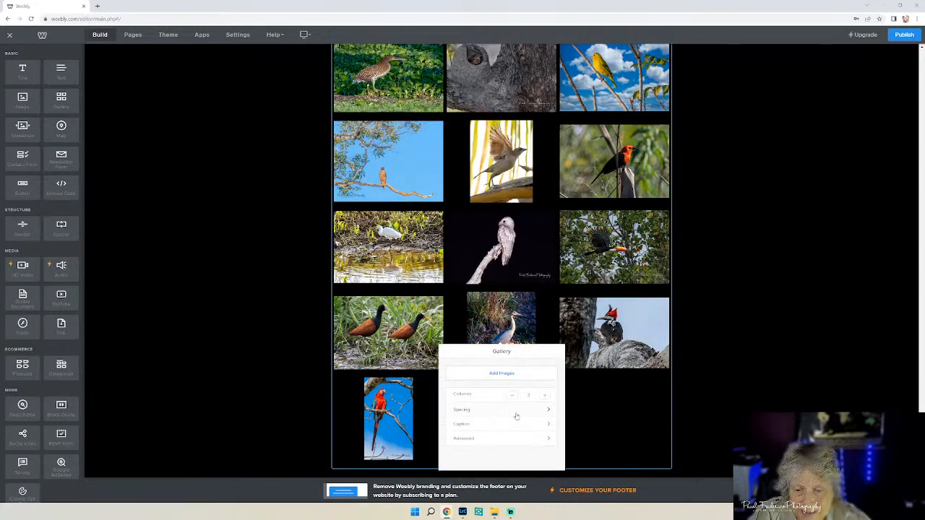
{"action": "left_click", "coordinate": [492, 376]}
{"action": "left_click", "coordinate": [481, 306]}
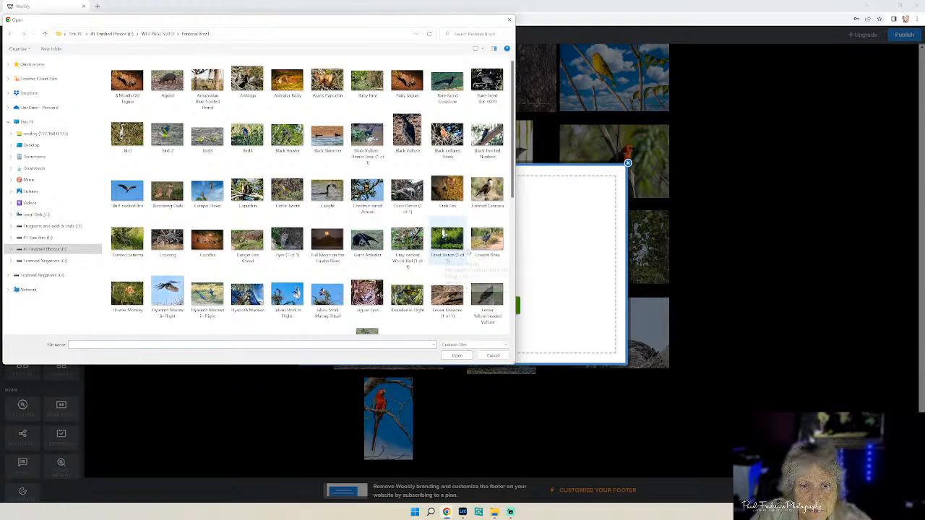
{"action": "scroll", "coordinate": [455, 246], "scroll_direction": "down", "scroll_amount": 10}
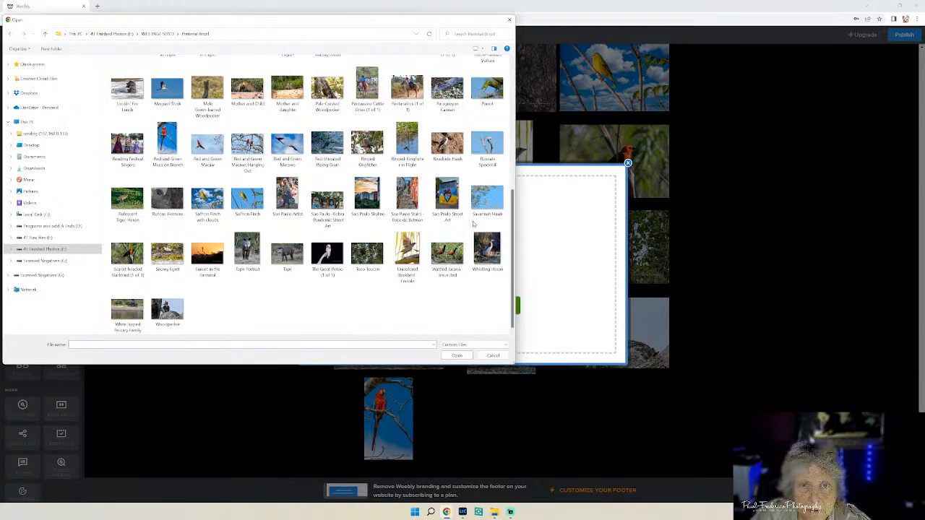
{"action": "scroll", "coordinate": [476, 232], "scroll_direction": "up", "scroll_amount": 10}
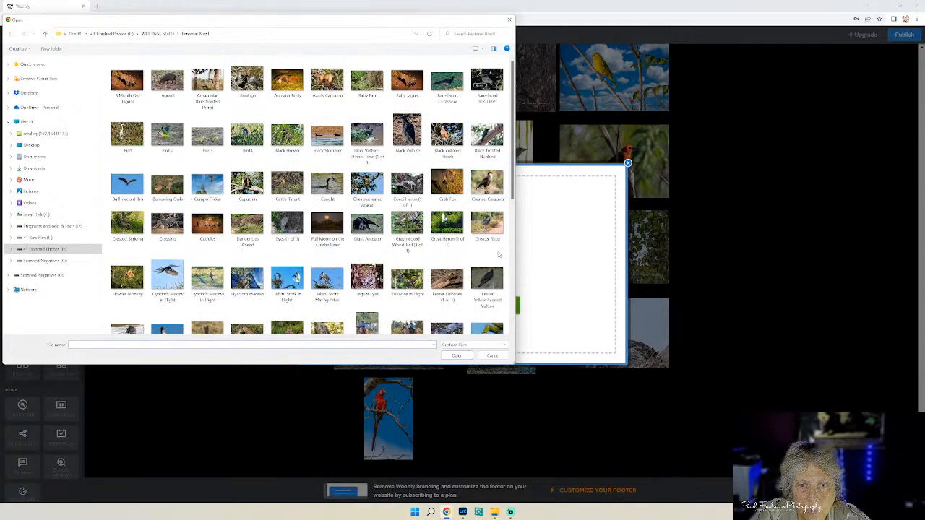
{"action": "scroll", "coordinate": [497, 255], "scroll_direction": "down", "scroll_amount": 2}
{"action": "left_click", "coordinate": [487, 193]}
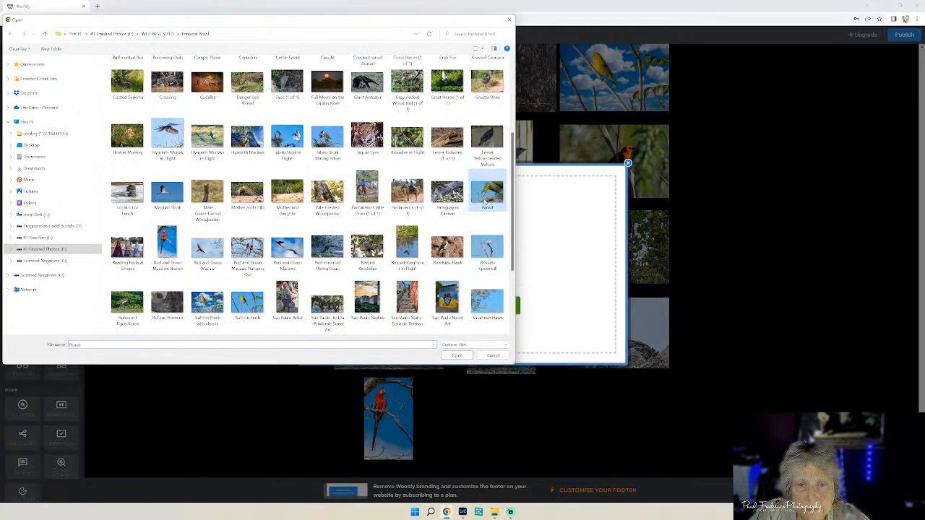
{"action": "key", "text": "Return"}
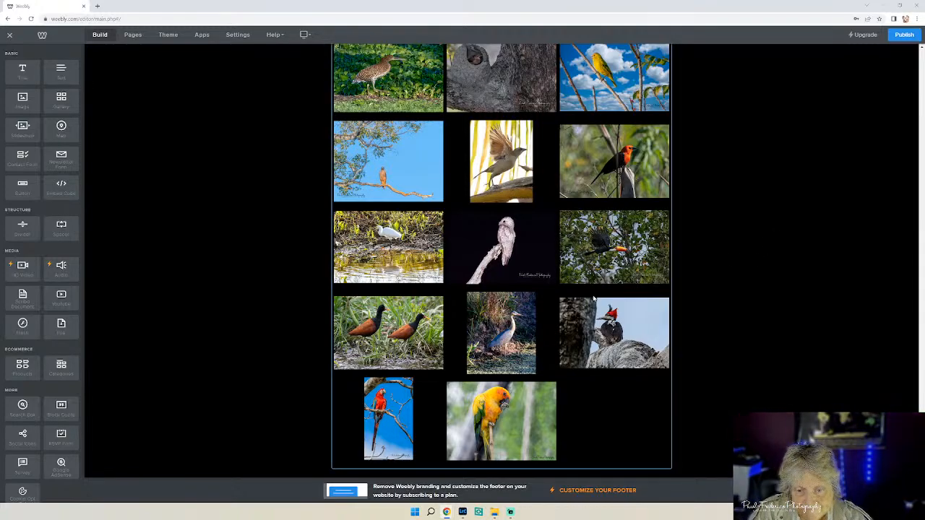
Try to select the newly added orange-and-yellow parrot image in the gallery's last row to reach its image options.
{"action": "left_click", "coordinate": [550, 389]}
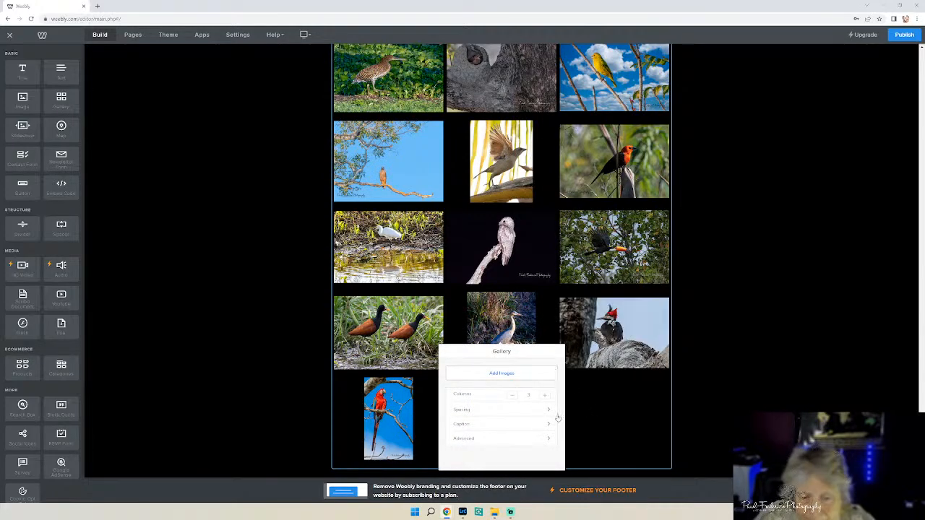
{"action": "left_click", "coordinate": [751, 365]}
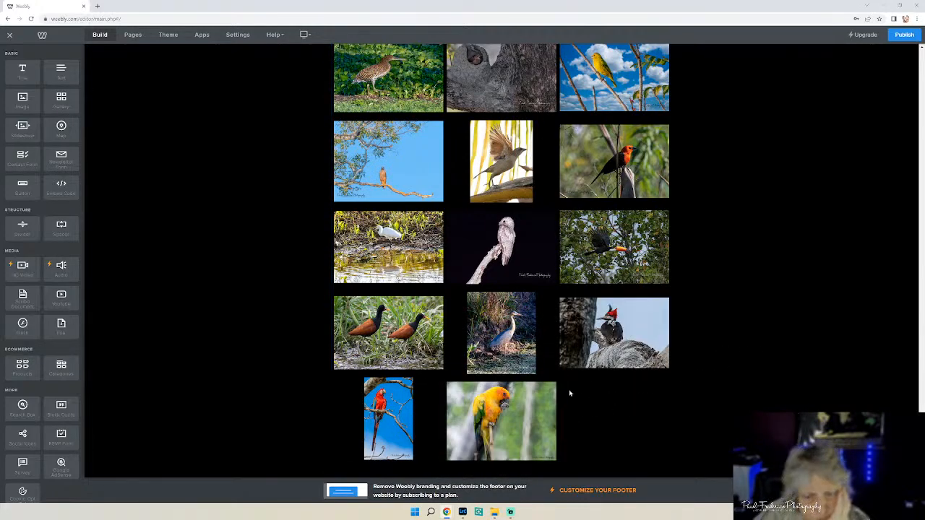
{"action": "left_click", "coordinate": [571, 393]}
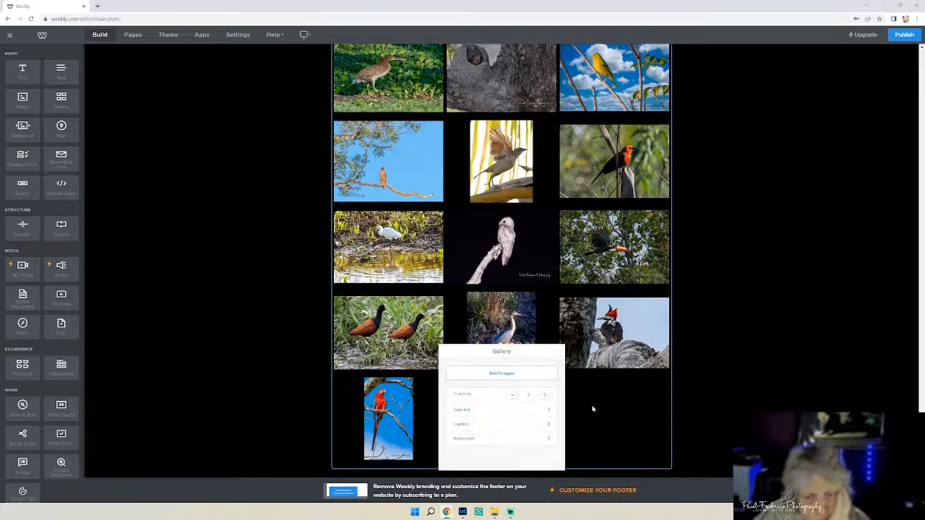
{"action": "left_click", "coordinate": [739, 390]}
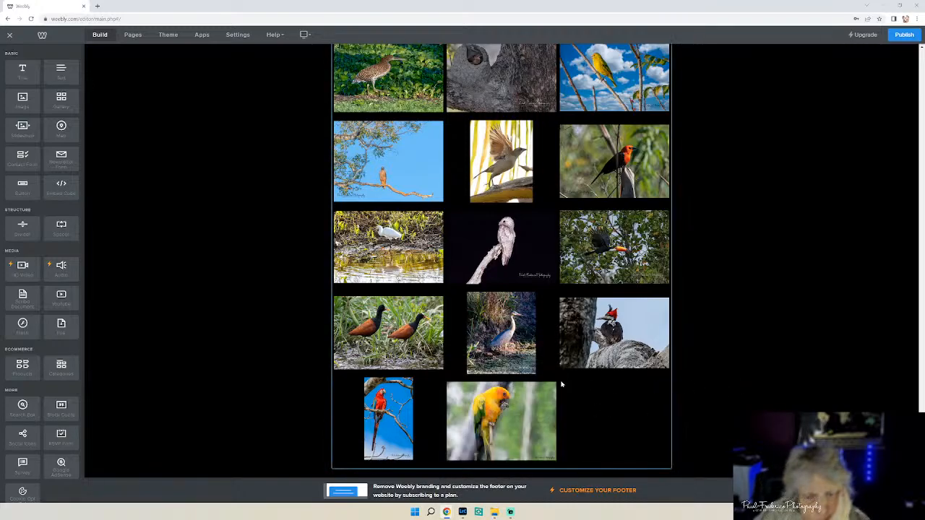
{"action": "left_click", "coordinate": [518, 395]}
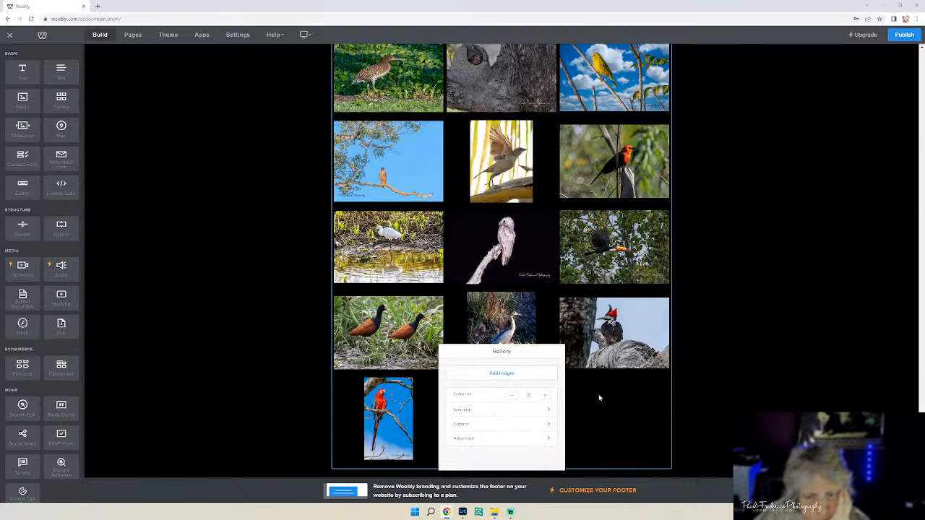
{"action": "left_click", "coordinate": [757, 388]}
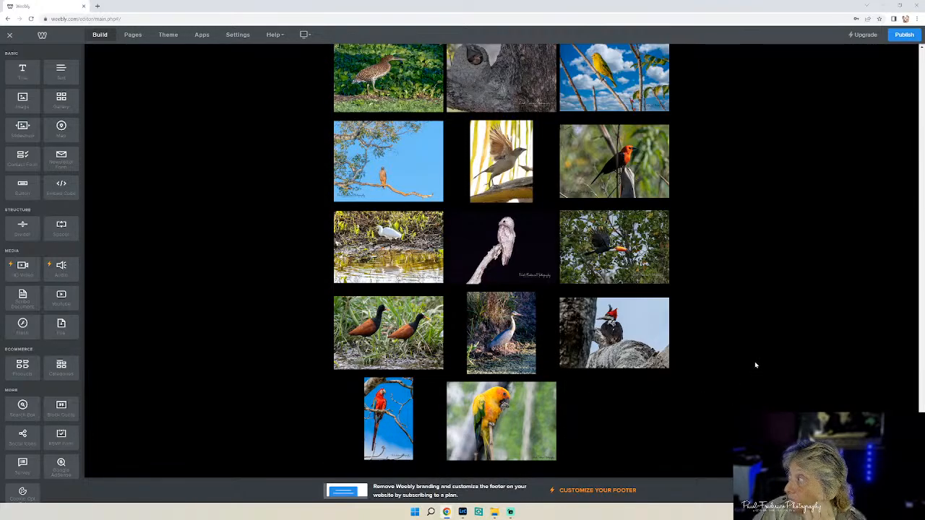
{"action": "right_click", "coordinate": [553, 388]}
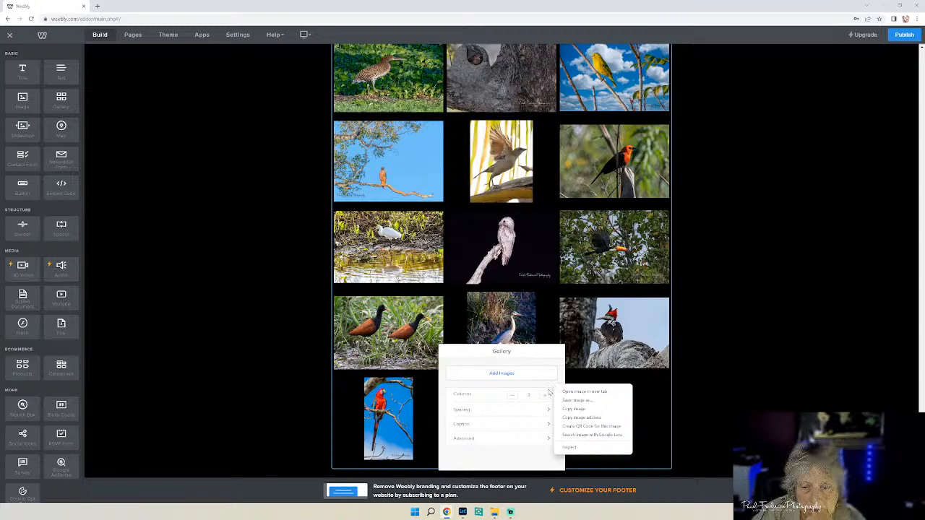
{"action": "left_click", "coordinate": [719, 402]}
View the gallery's advanced settings for image spacing, border and image ratio, and leave them as they are.
{"action": "left_click", "coordinate": [508, 424]}
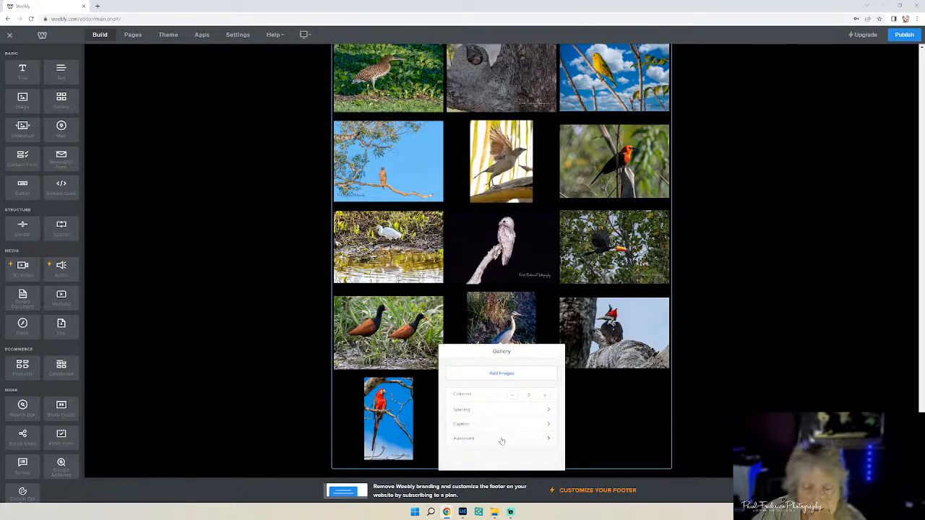
{"action": "left_click", "coordinate": [502, 438]}
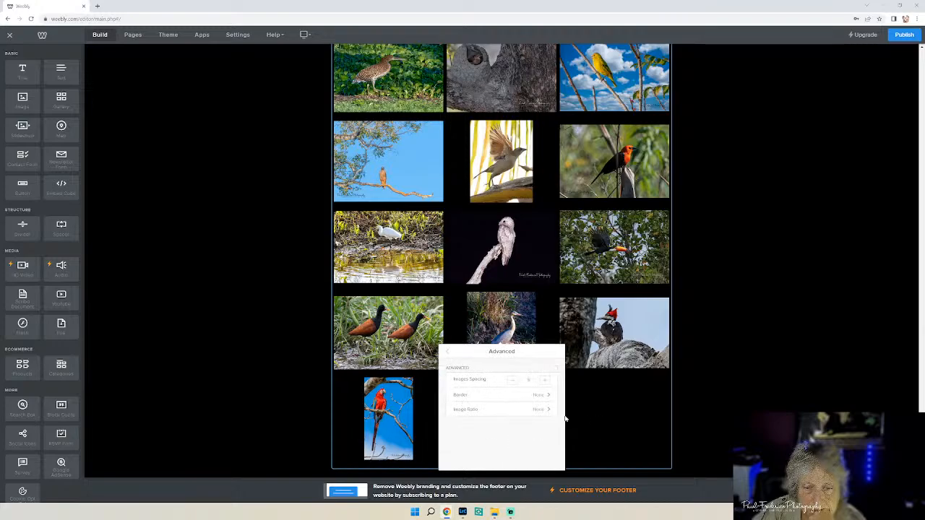
{"action": "left_click", "coordinate": [753, 380]}
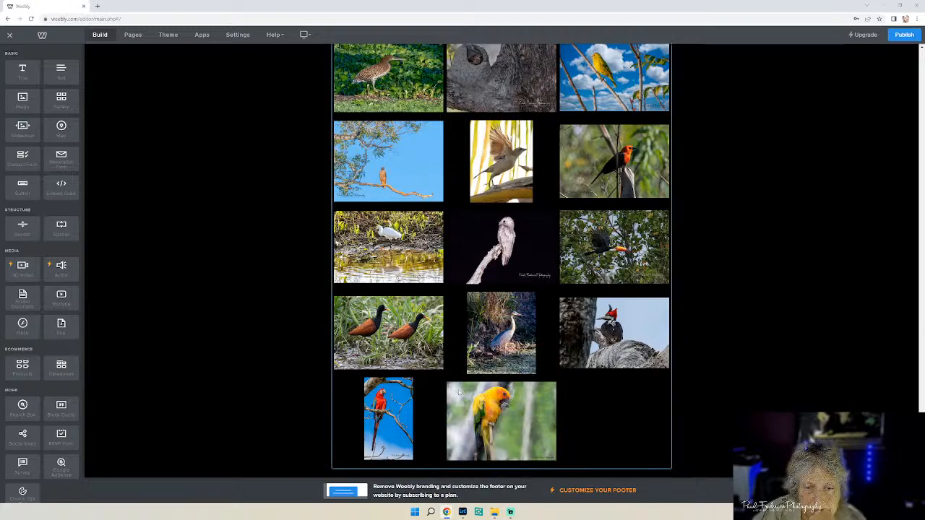
{"action": "left_click", "coordinate": [402, 390]}
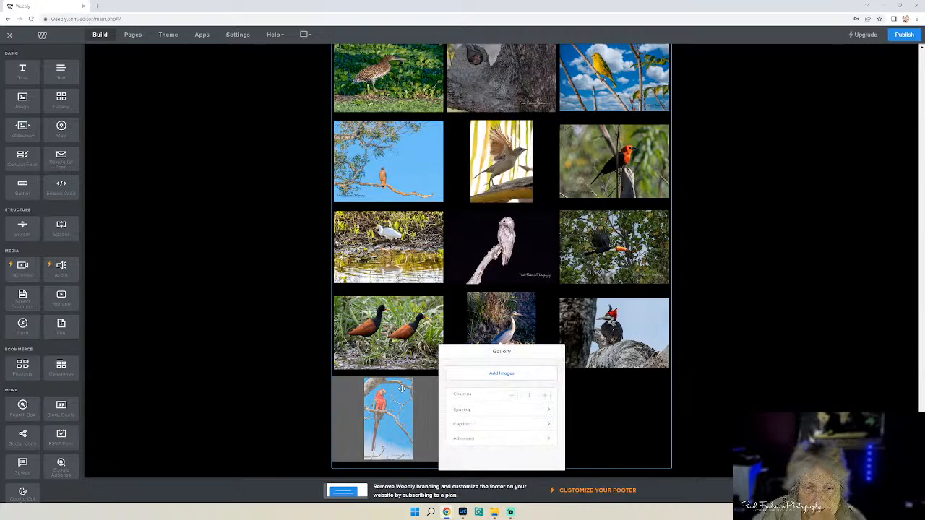
{"action": "left_click", "coordinate": [750, 404]}
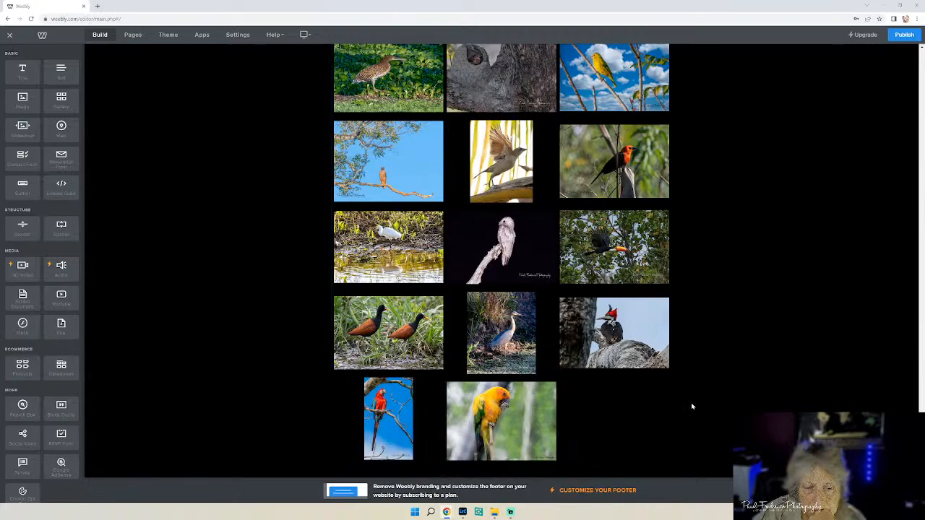
{"action": "left_click", "coordinate": [456, 390]}
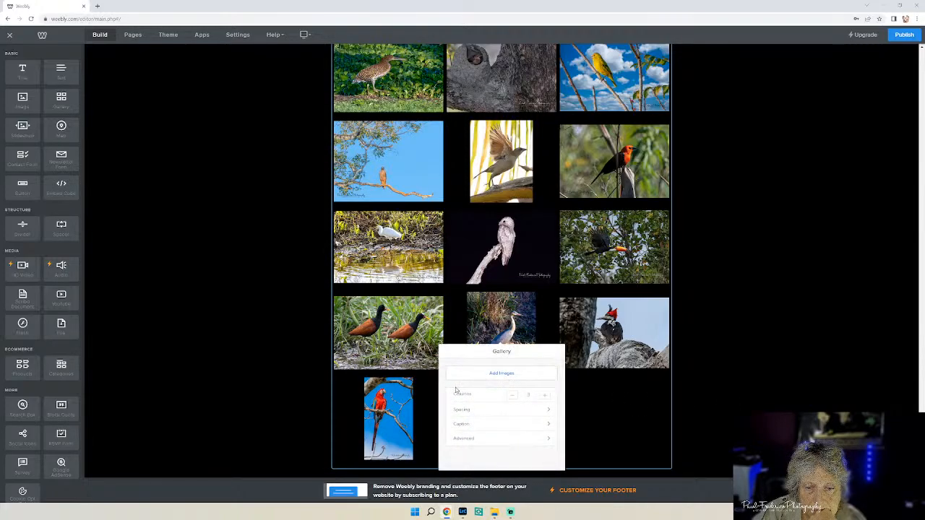
{"action": "left_click", "coordinate": [751, 400]}
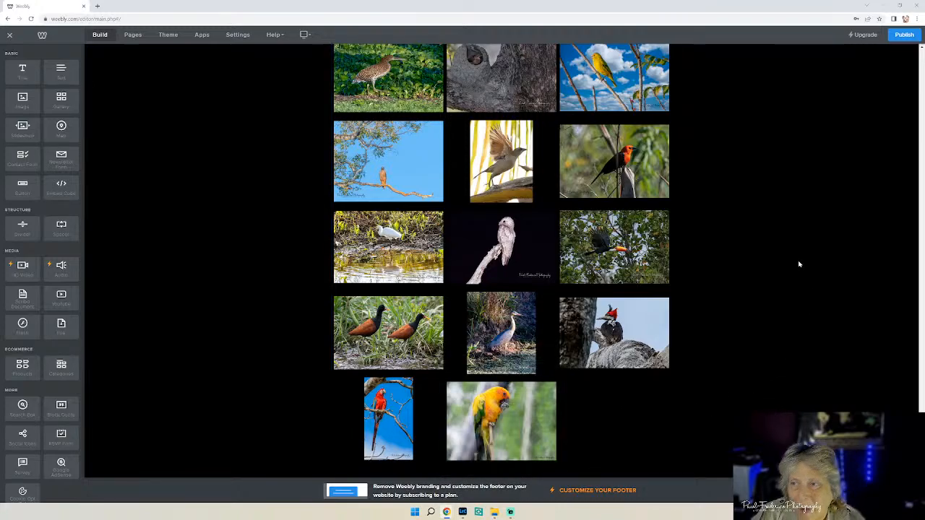
Publish the website and dismiss the publishing confirmation.
{"action": "left_click", "coordinate": [904, 34]}
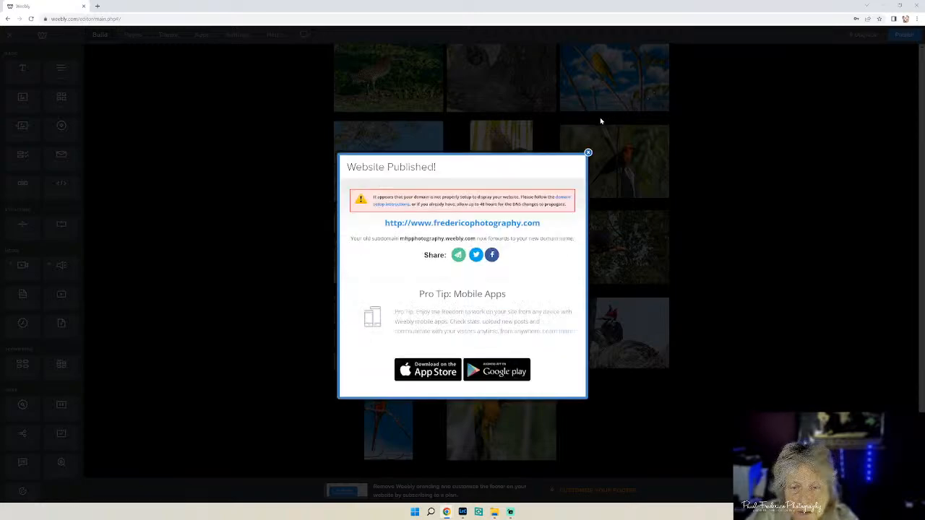
{"action": "left_click", "coordinate": [588, 152]}
Try again to select the last row's parrot image, opening and cancelling the gallery's image upload along the way.
{"action": "left_click", "coordinate": [529, 391]}
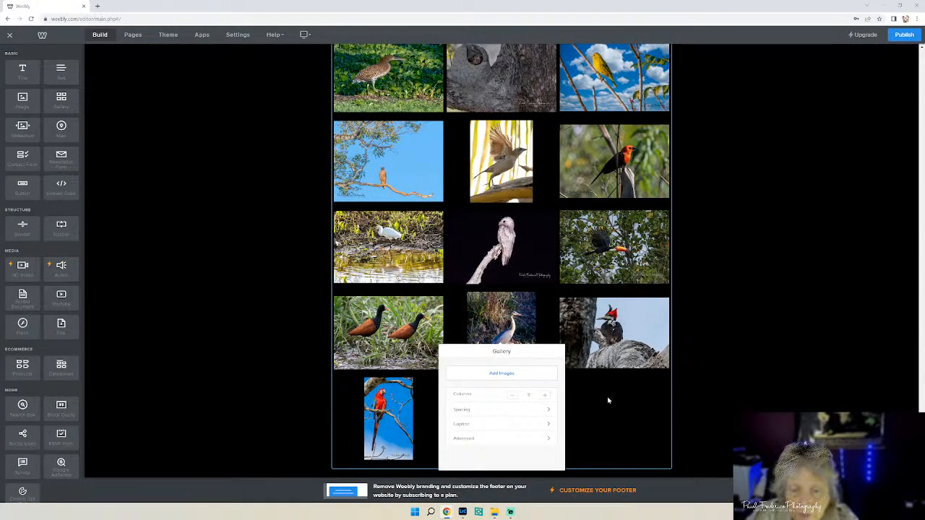
{"action": "right_click", "coordinate": [462, 408]}
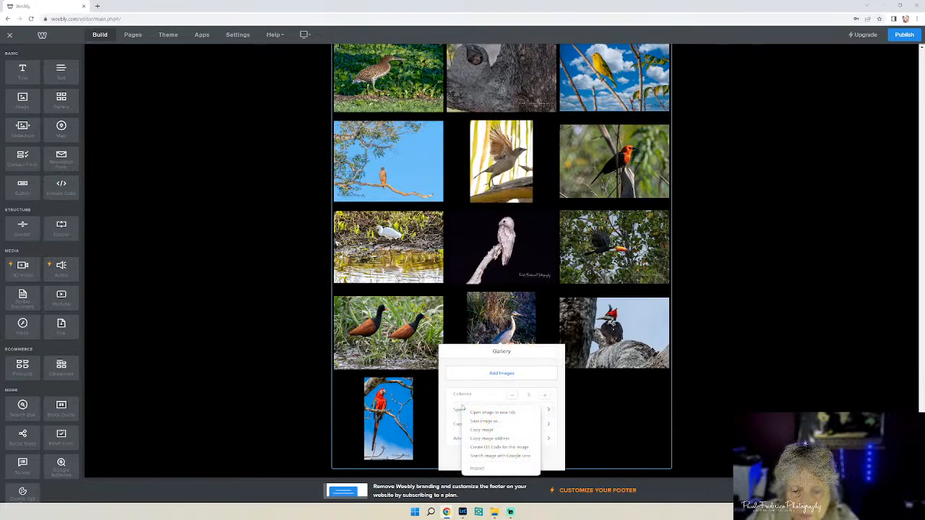
{"action": "left_click", "coordinate": [602, 407]}
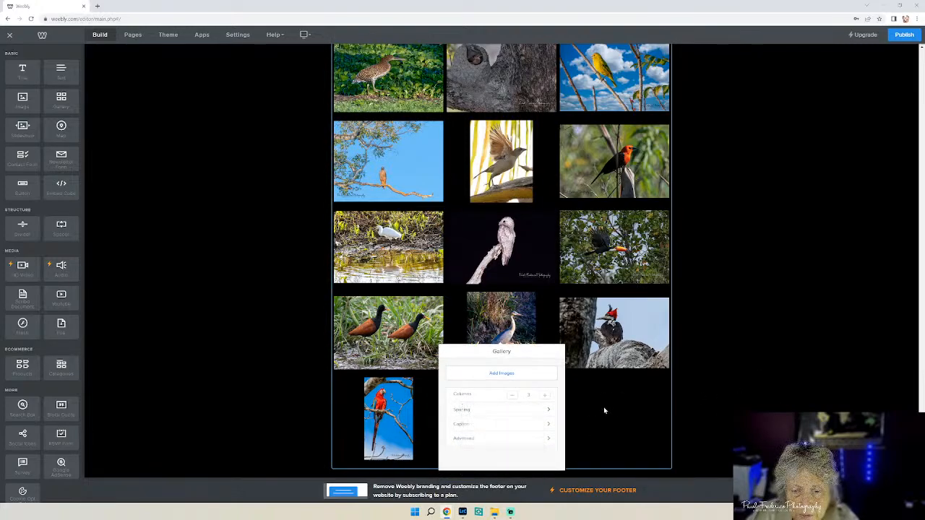
{"action": "left_click", "coordinate": [769, 388]}
{"action": "left_click", "coordinate": [543, 389]}
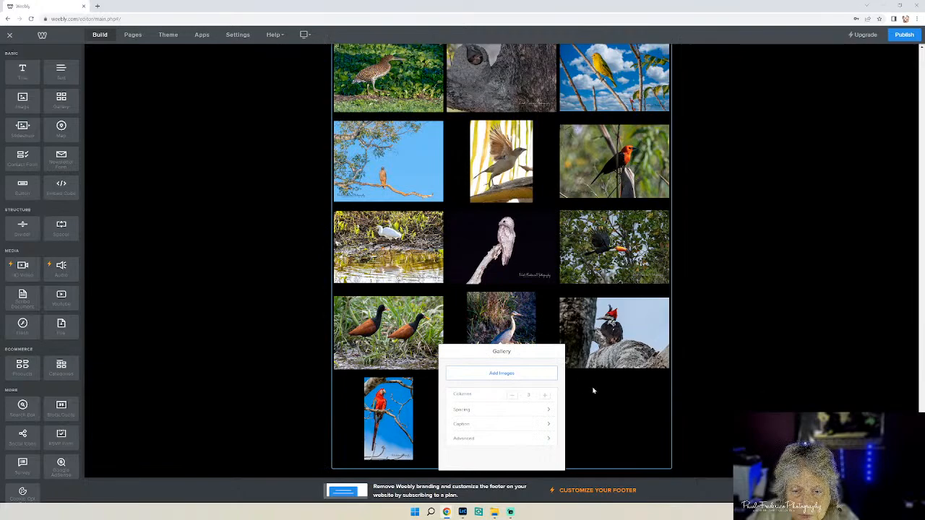
{"action": "left_click", "coordinate": [514, 372]}
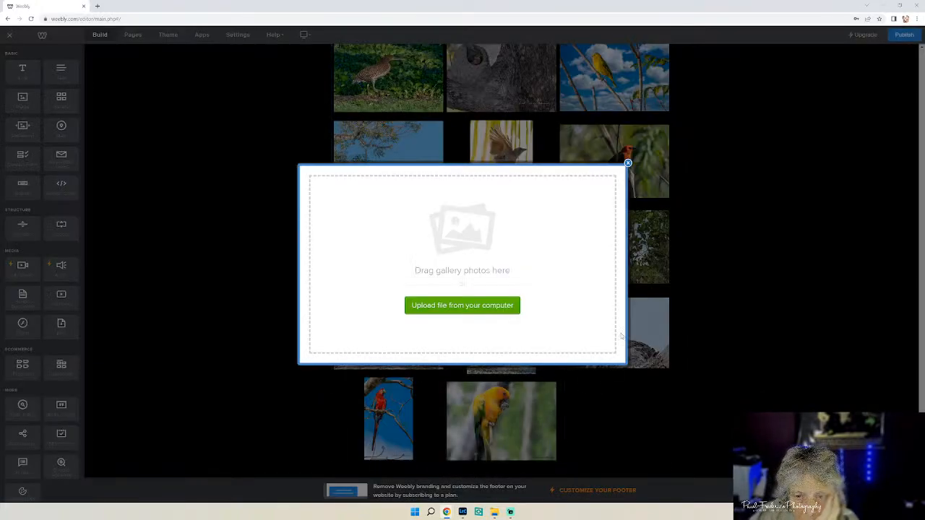
{"action": "left_click", "coordinate": [628, 164]}
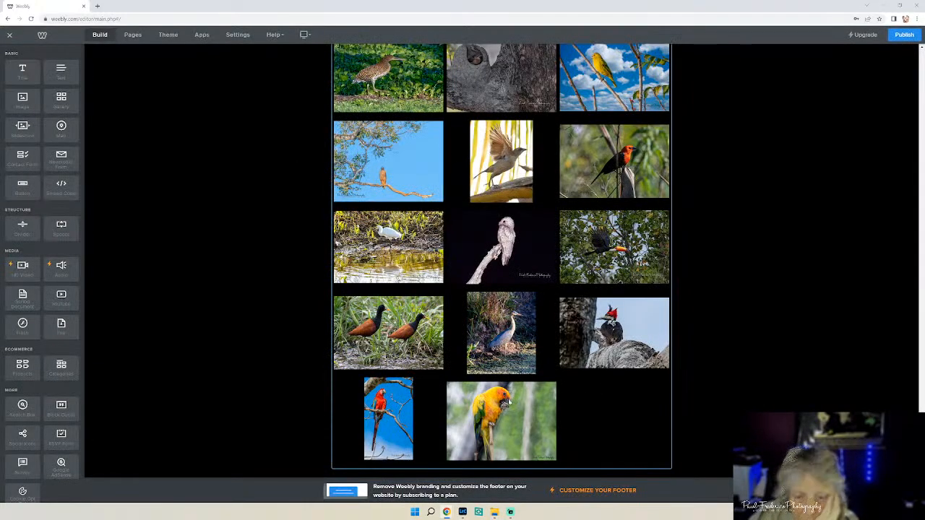
{"action": "left_click", "coordinate": [537, 399]}
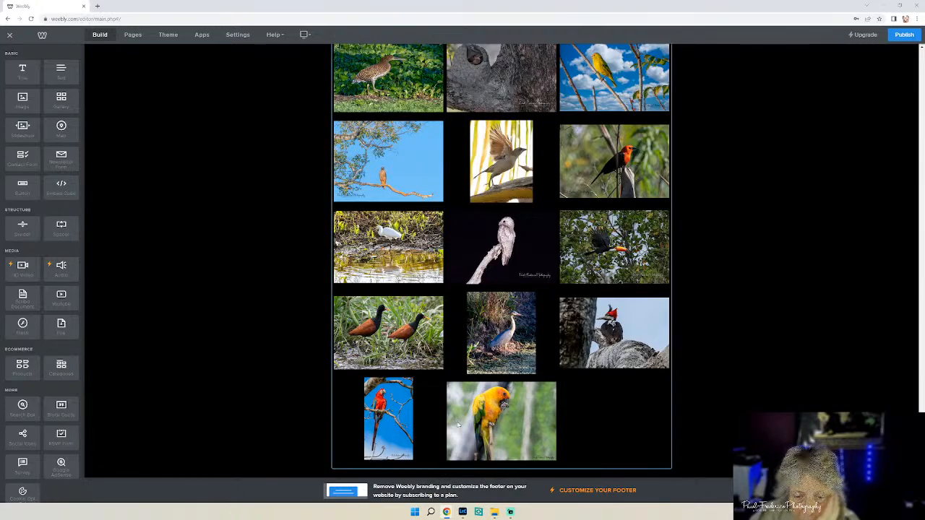
{"action": "left_click", "coordinate": [529, 426]}
{"action": "left_click", "coordinate": [752, 398]}
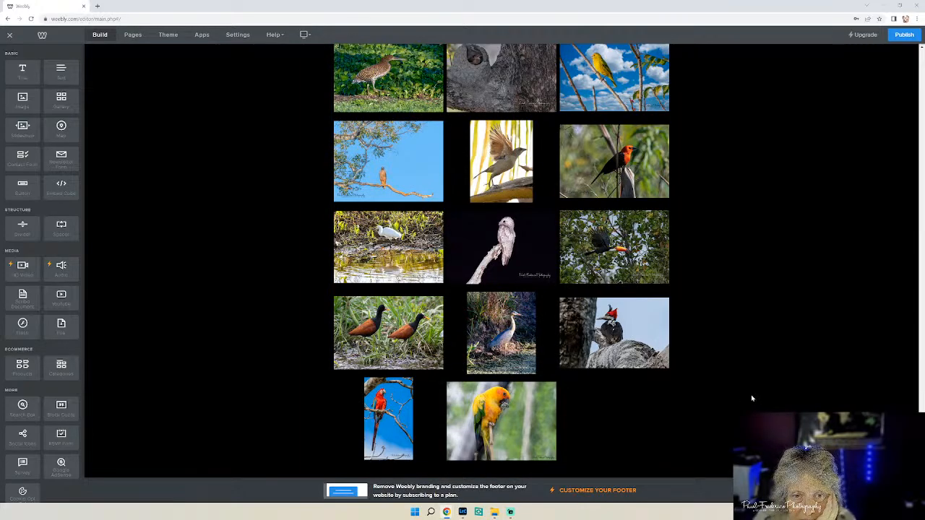
Delete the duplicate orange-and-yellow parrot image located higher up in the gallery, beside the flying red macaw.
{"action": "scroll", "coordinate": [494, 354], "scroll_direction": "up", "scroll_amount": 13}
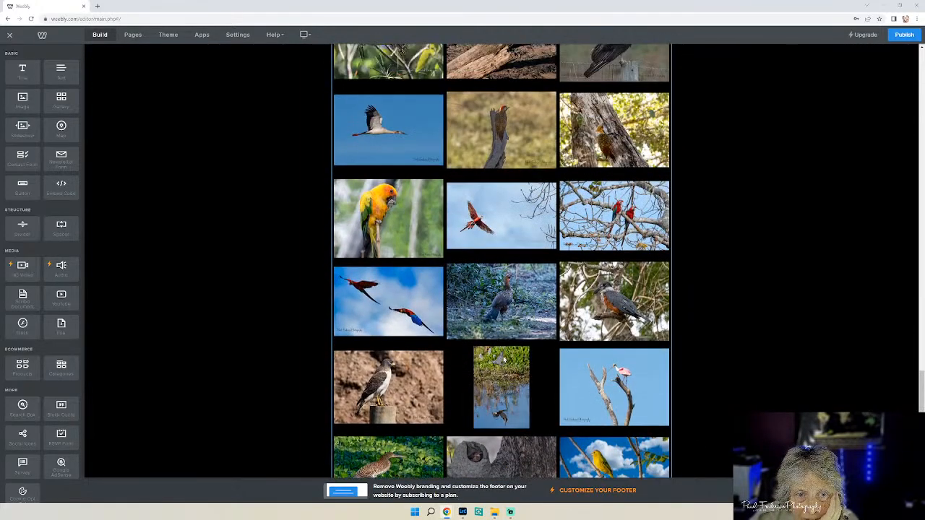
{"action": "left_click", "coordinate": [403, 276]}
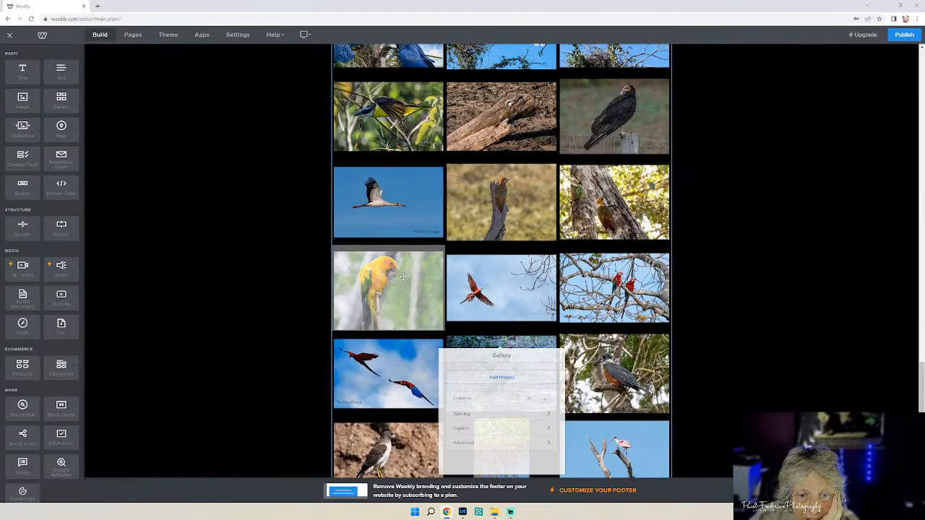
{"action": "left_click", "coordinate": [434, 234]}
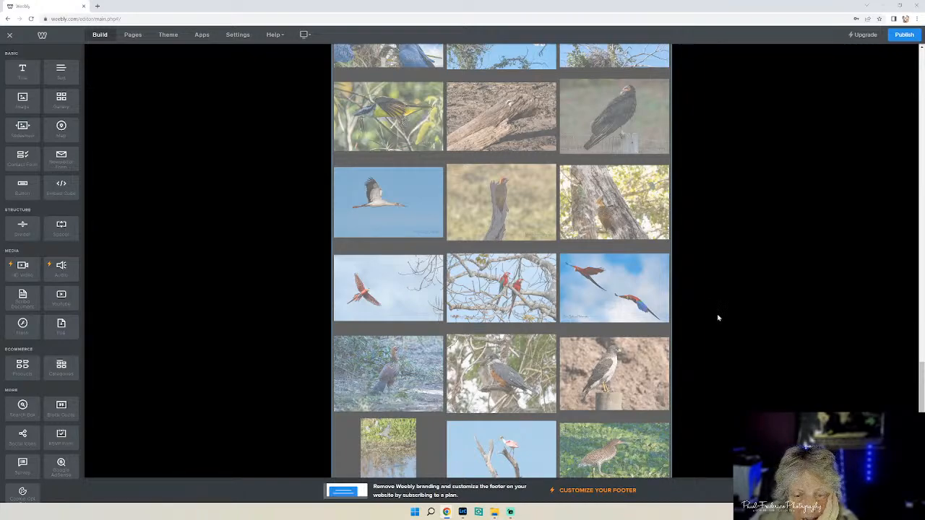
Bring up the image options of the remaining orange-and-yellow parrot in the last row and leave them unused.
{"action": "scroll", "coordinate": [718, 318], "scroll_direction": "down", "scroll_amount": 10}
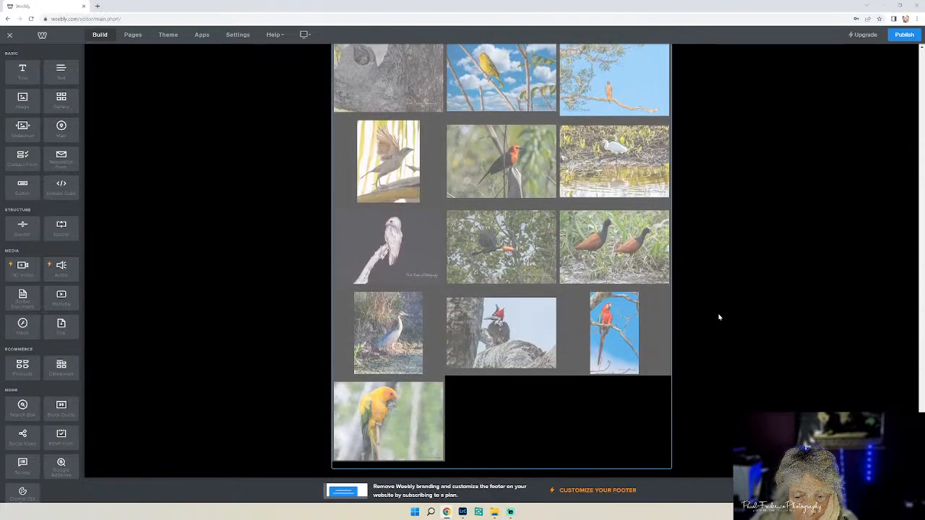
{"action": "left_click", "coordinate": [620, 405]}
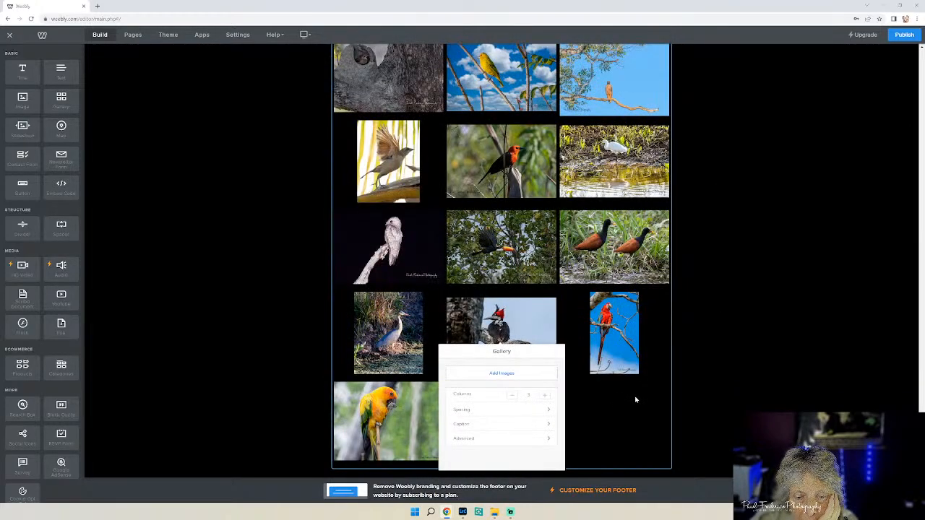
{"action": "left_click", "coordinate": [340, 394]}
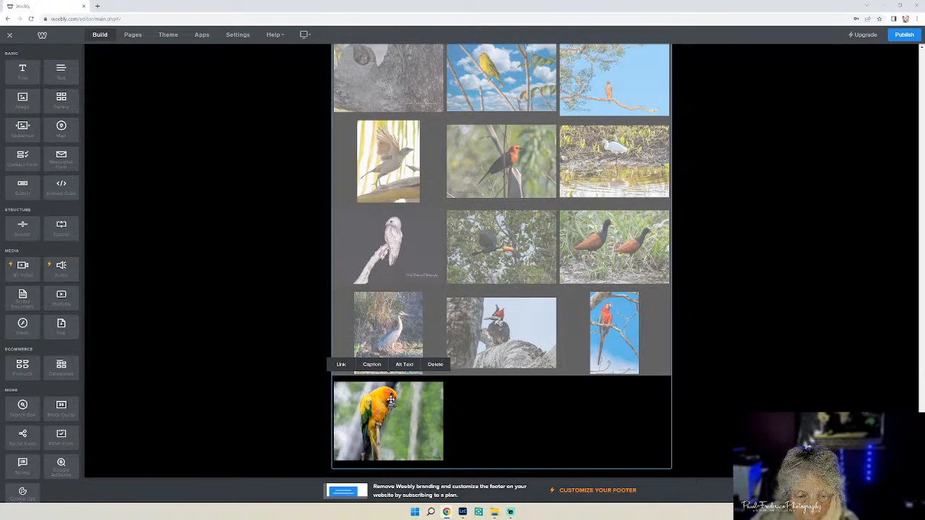
{"action": "left_click", "coordinate": [719, 326]}
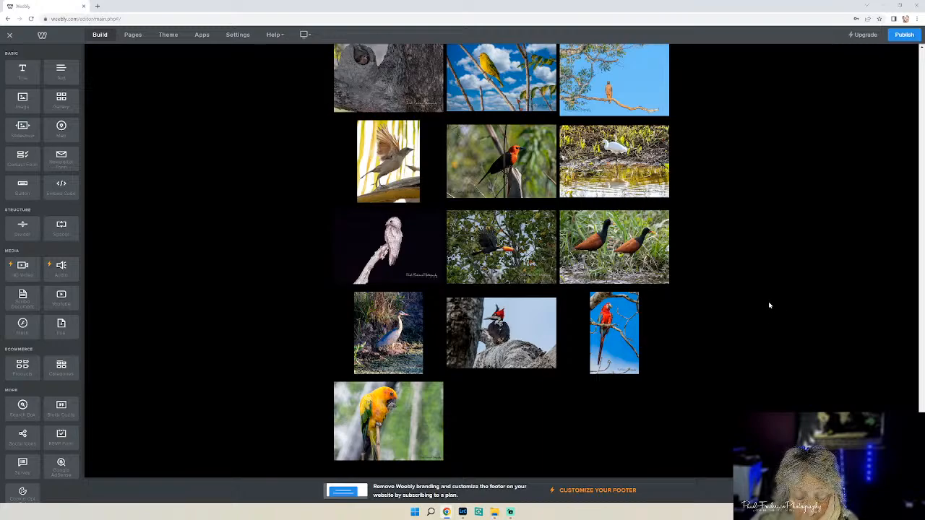
Move the Roseate Spoonbill image ahead of the tall water-reflection image in its gallery row.
{"action": "scroll", "coordinate": [771, 308], "scroll_direction": "up", "scroll_amount": 2}
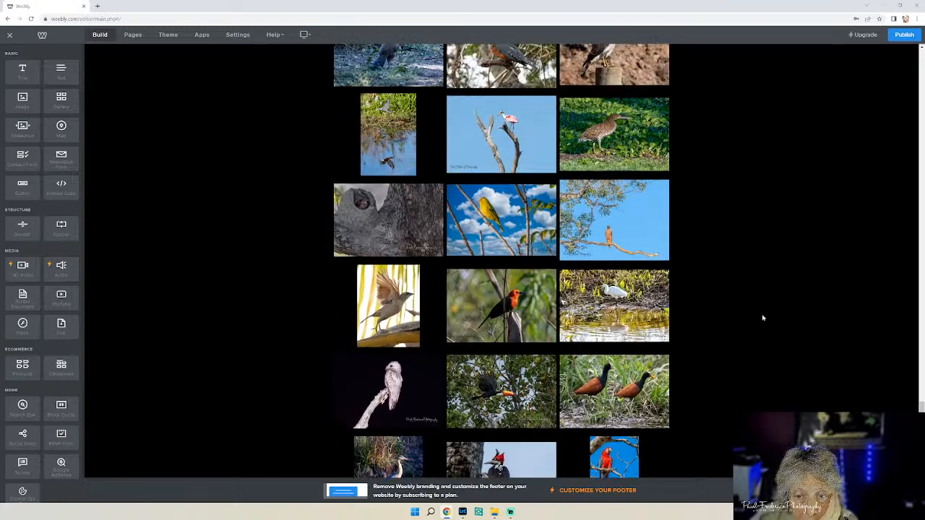
{"action": "scroll", "coordinate": [764, 322], "scroll_direction": "up", "scroll_amount": 2}
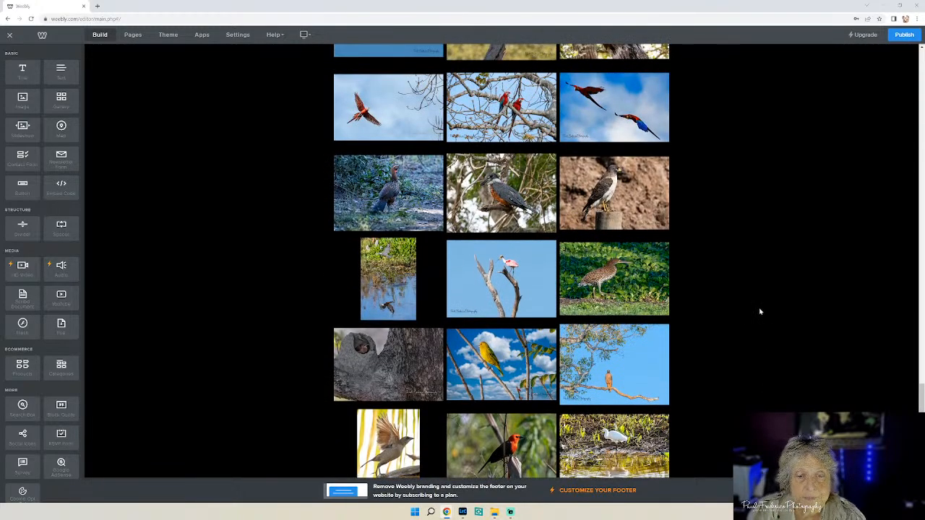
{"action": "left_click", "coordinate": [502, 279]}
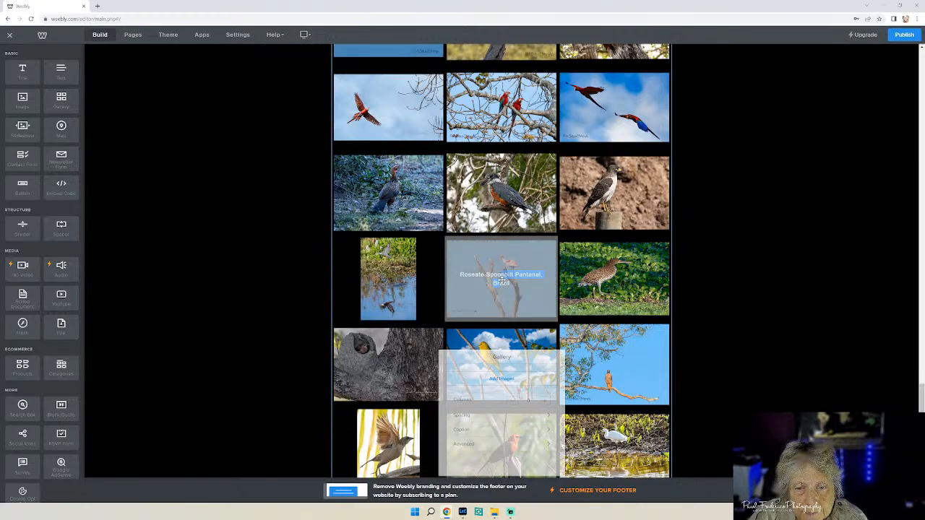
{"action": "left_click_drag", "start_coordinate": [501, 279], "coordinate": [405, 278]}
Move the red-headed black bird image ahead of the tall brown bird image in its gallery row.
{"action": "scroll", "coordinate": [747, 326], "scroll_direction": "down", "scroll_amount": 1}
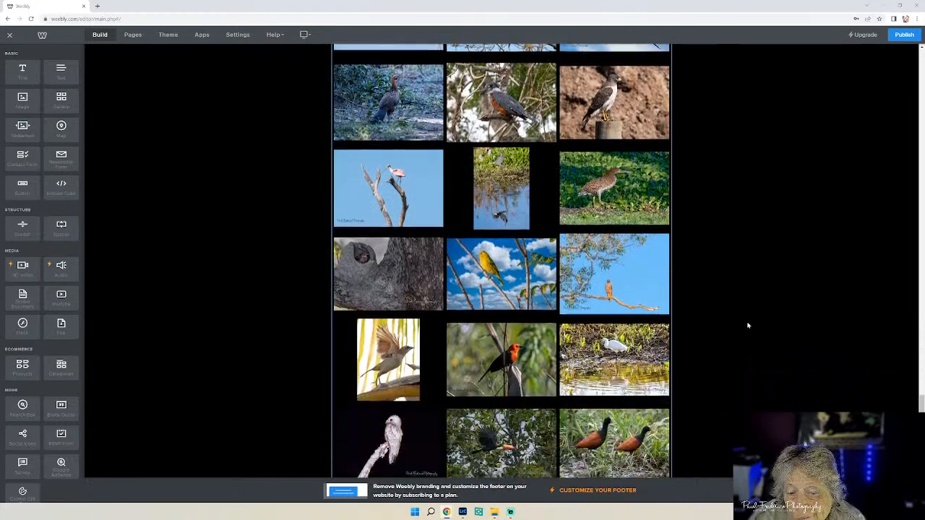
{"action": "left_click_drag", "start_coordinate": [505, 342], "coordinate": [405, 340]}
{"action": "scroll", "coordinate": [756, 334], "scroll_direction": "down", "scroll_amount": 2}
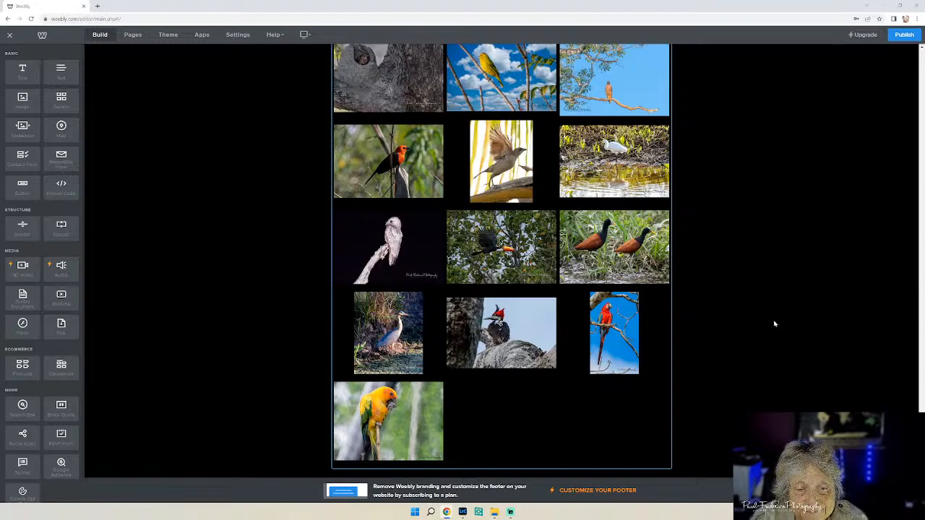
Caption the image of the woodpecker on the thick tree trunk "Pale-crested Woodpecker" with "Pantanal, Brazil" on the second line.
{"action": "scroll", "coordinate": [774, 325], "scroll_direction": "up", "scroll_amount": 2}
{"action": "scroll", "coordinate": [775, 327], "scroll_direction": "up", "scroll_amount": 2}
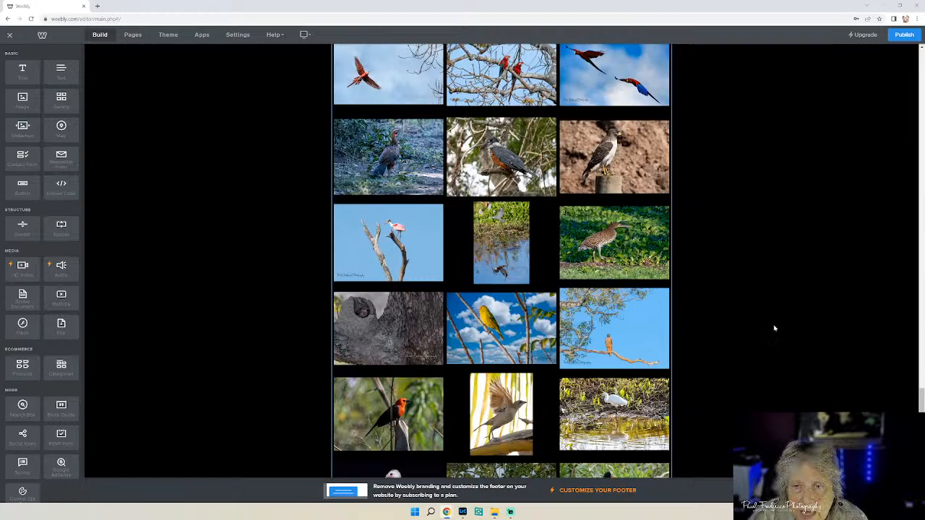
{"action": "scroll", "coordinate": [778, 310], "scroll_direction": "up", "scroll_amount": 2}
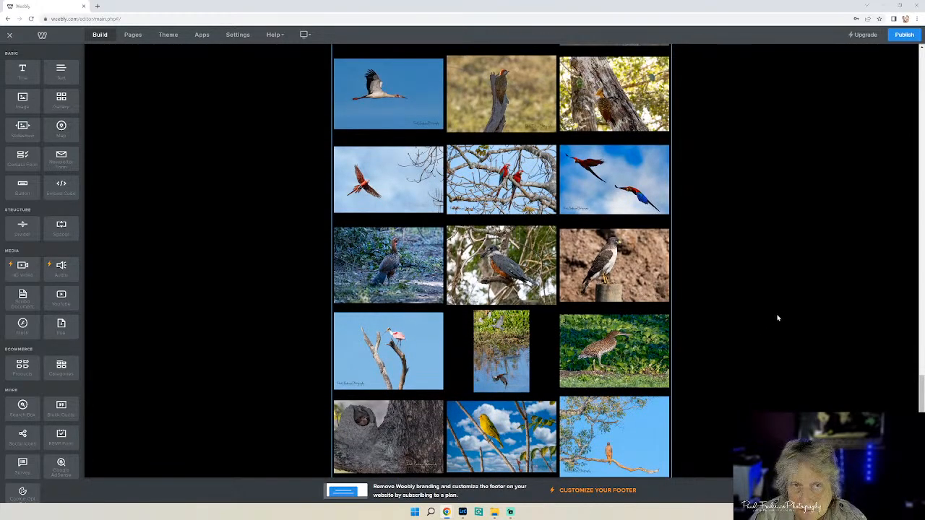
{"action": "scroll", "coordinate": [801, 307], "scroll_direction": "up", "scroll_amount": 2}
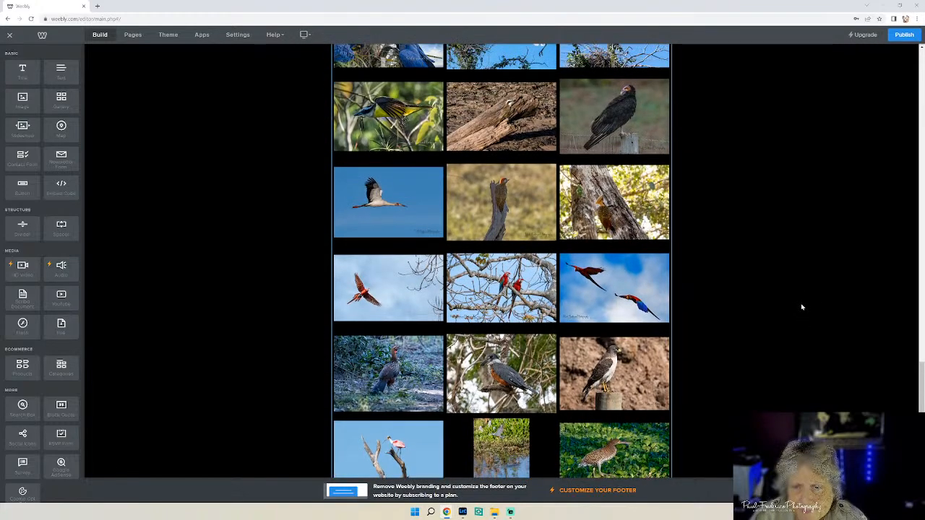
{"action": "left_click", "coordinate": [610, 203]}
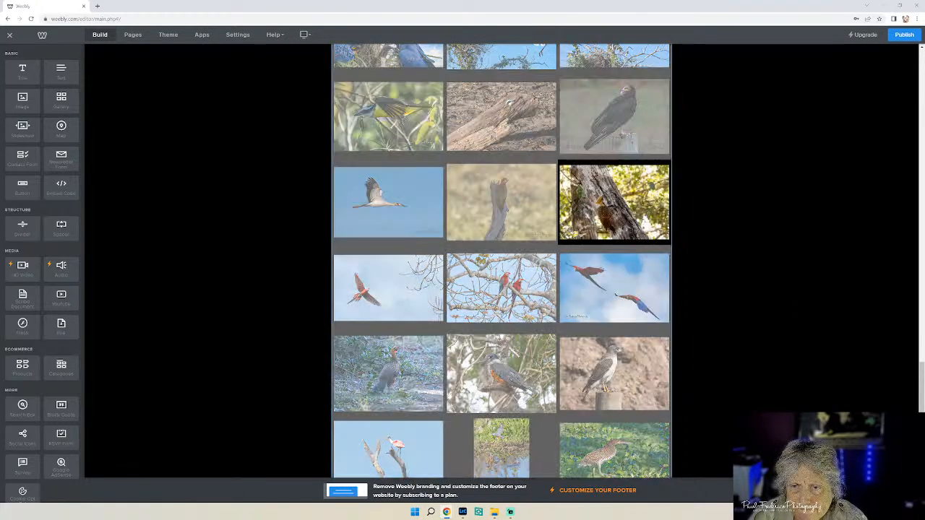
{"action": "mouse_move", "coordinate": [494, 515]}
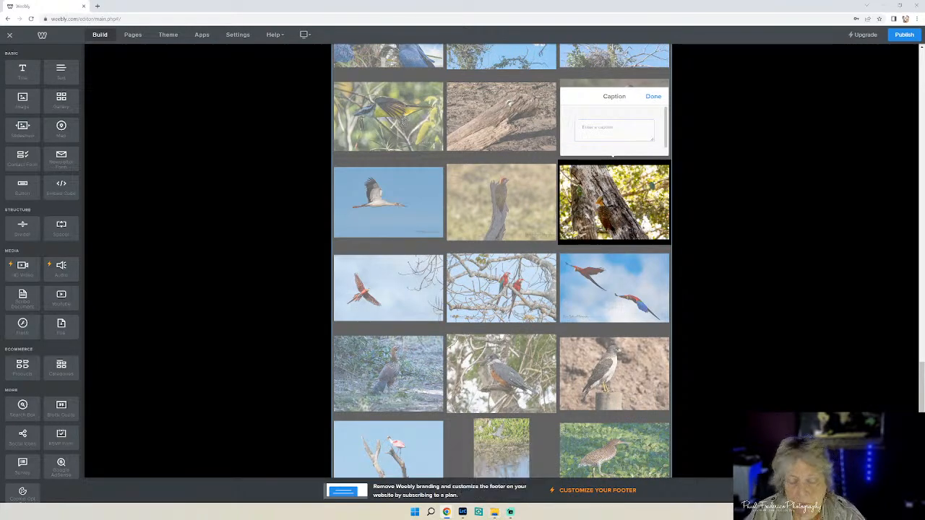
{"action": "type", "text": "Pale-crested Woodpecker"}
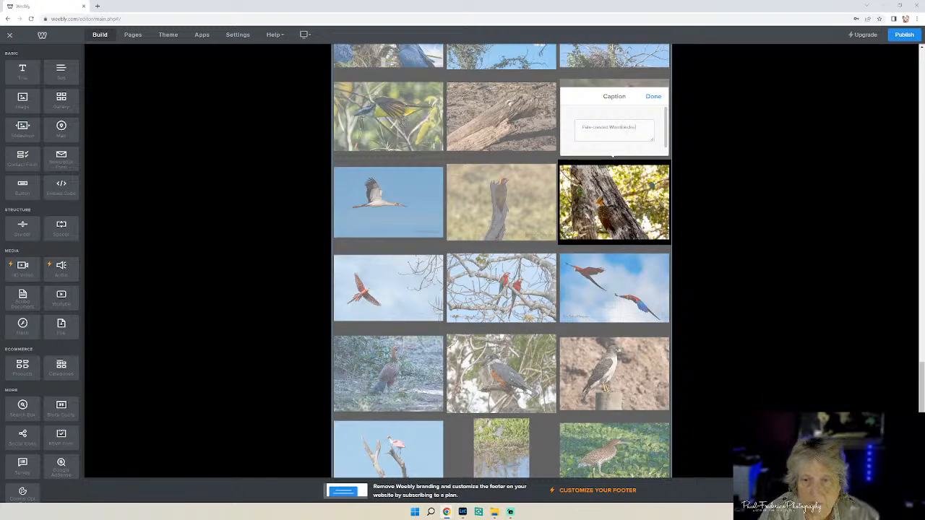
{"action": "type", "text": "Pantanal, Brazil"}
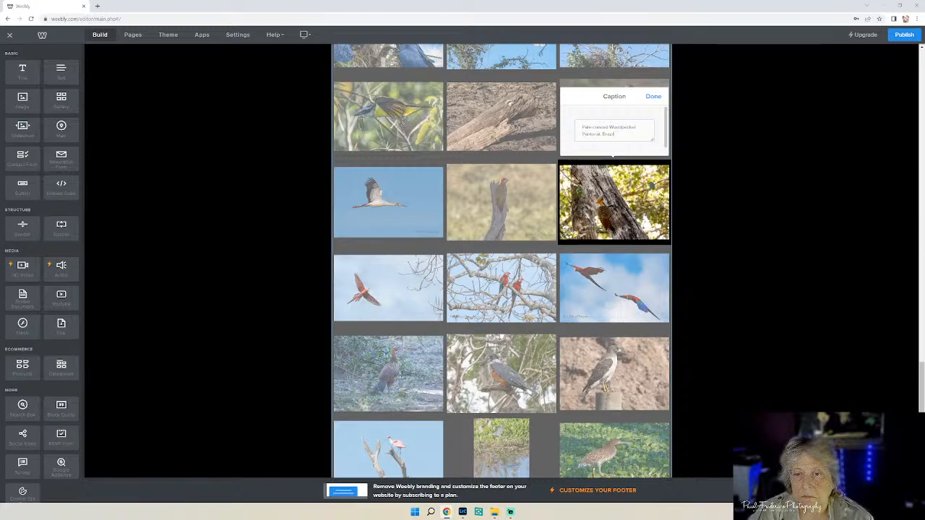
{"action": "left_click", "coordinate": [652, 98]}
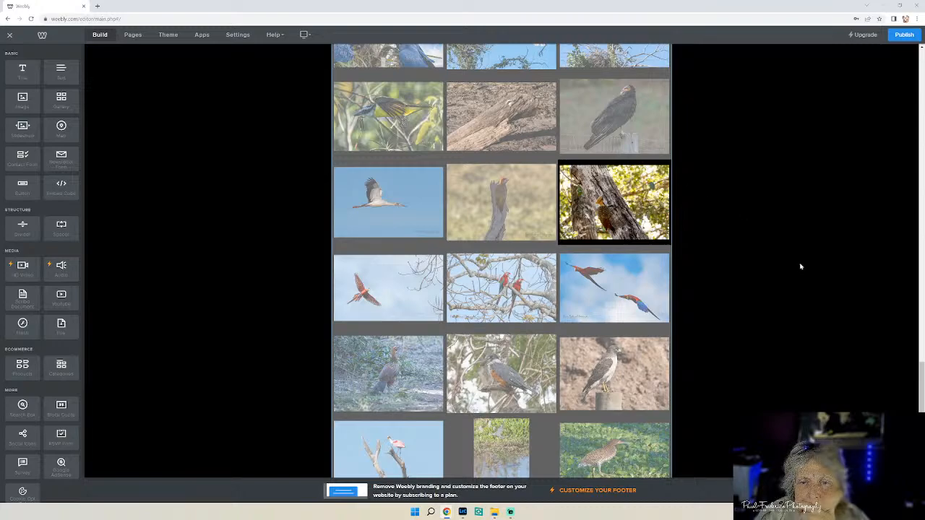
Switch to the Pantanal Brazil folder in File Explorer, look up the woodpecker and stork file names, and move the window clear of the gallery.
{"action": "left_click", "coordinate": [495, 512]}
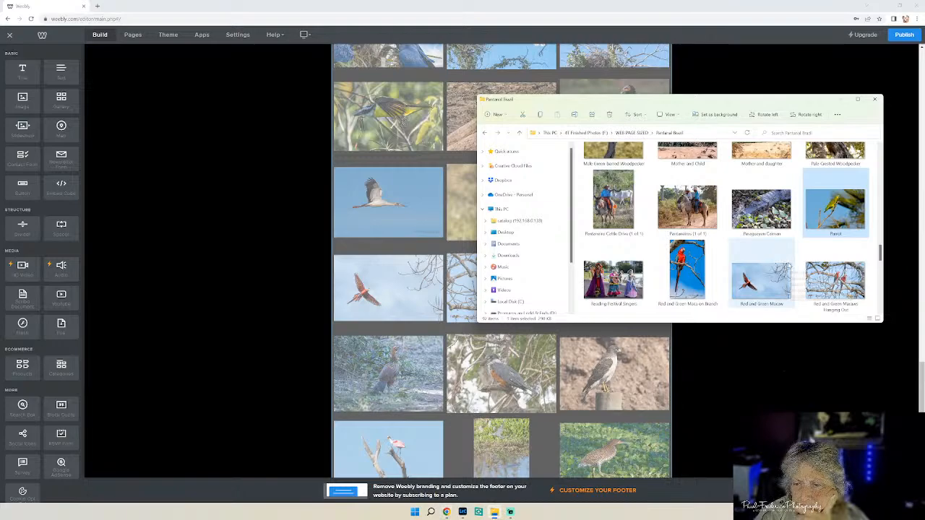
{"action": "scroll", "coordinate": [808, 265], "scroll_direction": "up", "scroll_amount": 1}
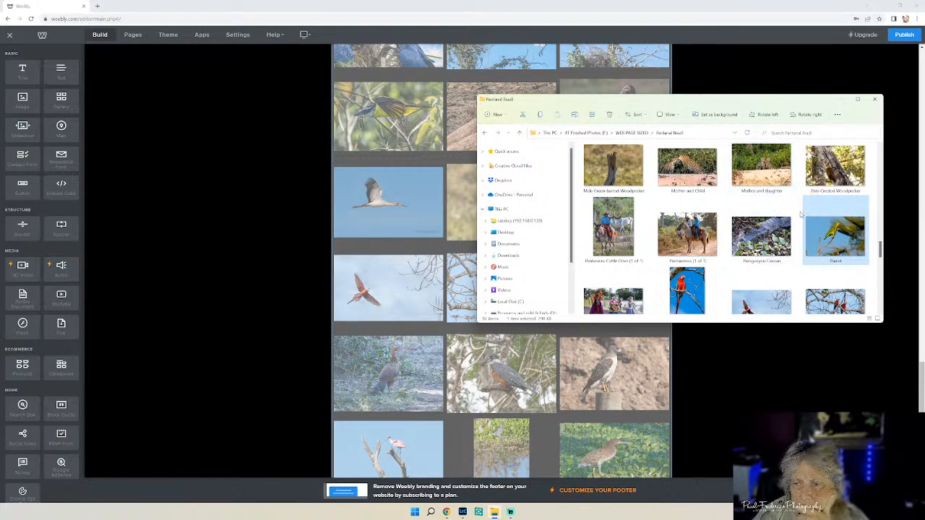
{"action": "scroll", "coordinate": [798, 213], "scroll_direction": "up", "scroll_amount": 3}
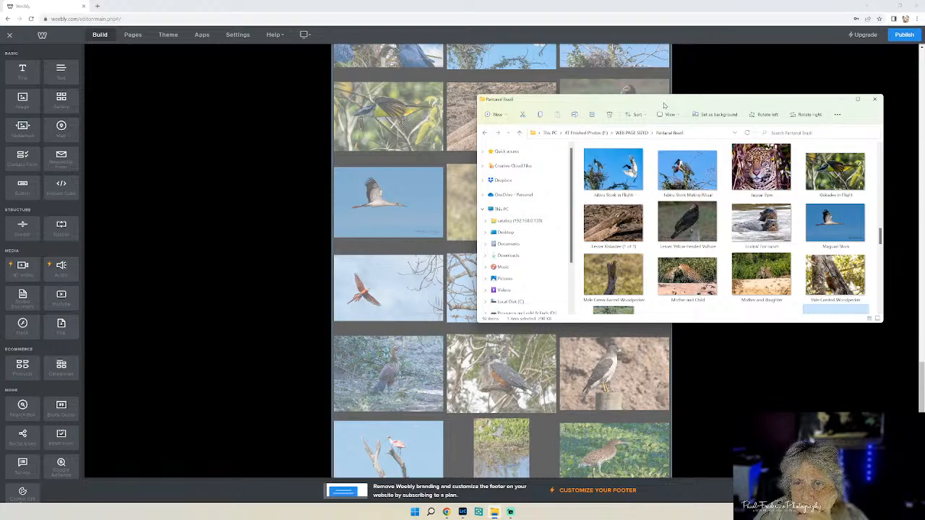
{"action": "left_click_drag", "start_coordinate": [664, 105], "coordinate": [722, 274]}
Look through the upper rows of the bird gallery, clear the image selection and return to the woodpecker row.
{"action": "scroll", "coordinate": [708, 159], "scroll_direction": "up", "scroll_amount": 2}
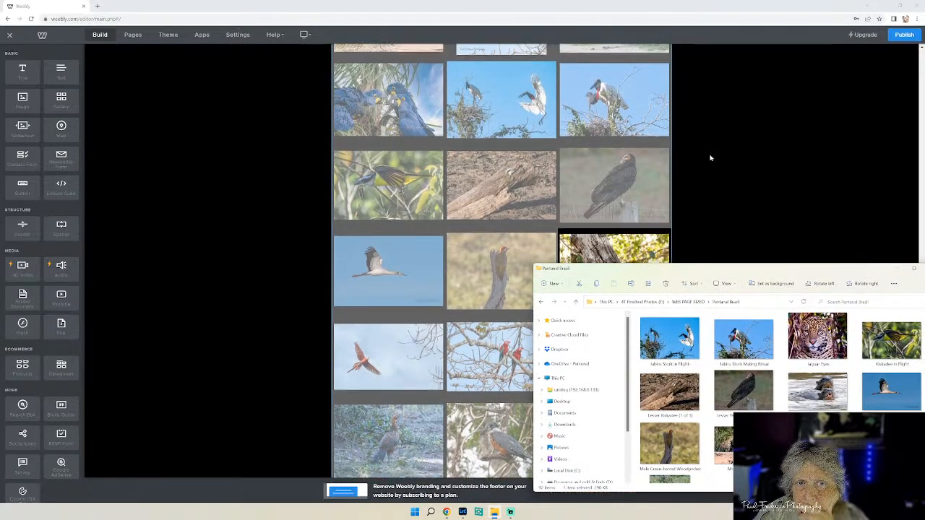
{"action": "scroll", "coordinate": [711, 157], "scroll_direction": "up", "scroll_amount": 3}
{"action": "scroll", "coordinate": [726, 179], "scroll_direction": "up", "scroll_amount": 3}
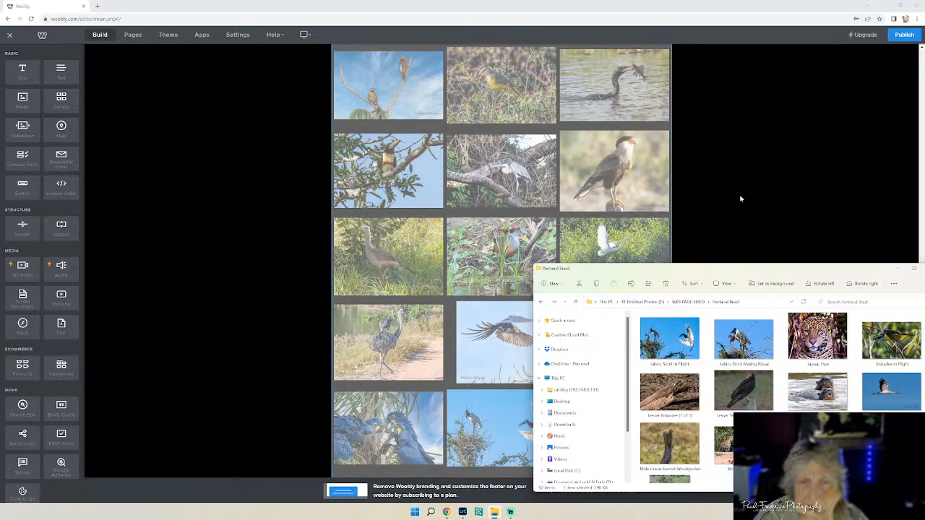
{"action": "scroll", "coordinate": [738, 197], "scroll_direction": "up", "scroll_amount": 3}
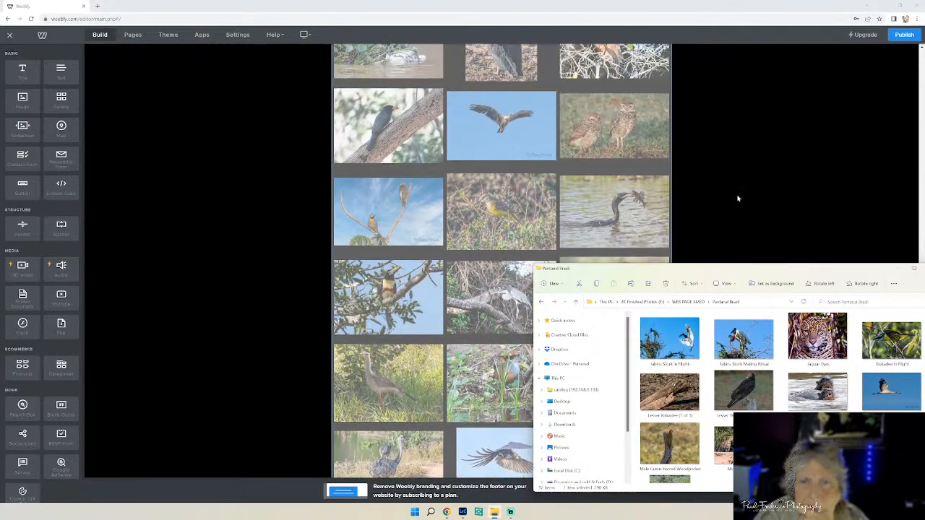
{"action": "scroll", "coordinate": [737, 198], "scroll_direction": "up", "scroll_amount": 5}
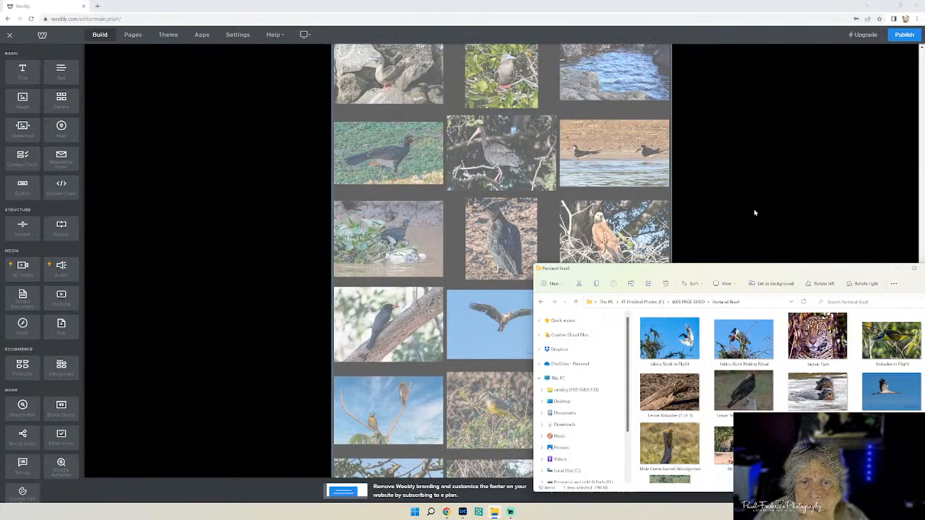
{"action": "scroll", "coordinate": [754, 212], "scroll_direction": "up", "scroll_amount": 2}
{"action": "scroll", "coordinate": [753, 213], "scroll_direction": "down", "scroll_amount": 4}
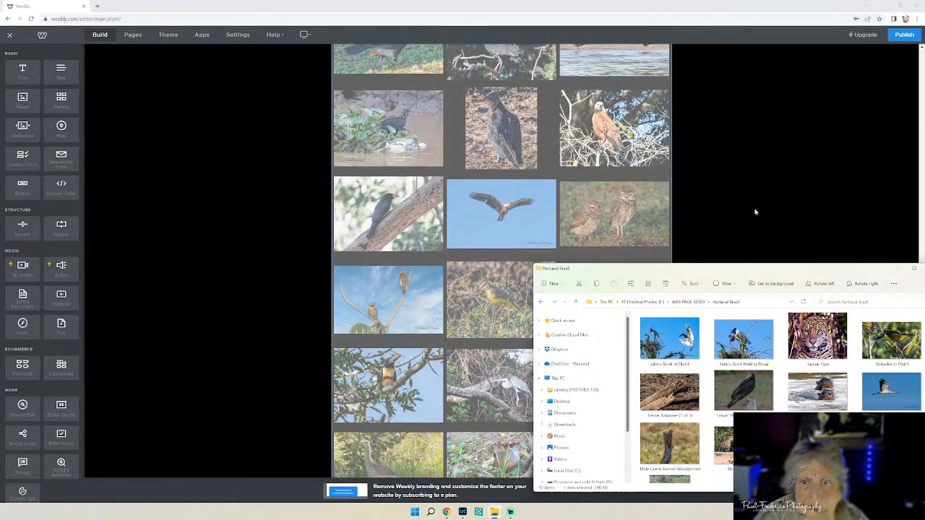
{"action": "scroll", "coordinate": [755, 212], "scroll_direction": "down", "scroll_amount": 5}
{"action": "left_click", "coordinate": [756, 205]}
{"action": "scroll", "coordinate": [757, 204], "scroll_direction": "down", "scroll_amount": 2}
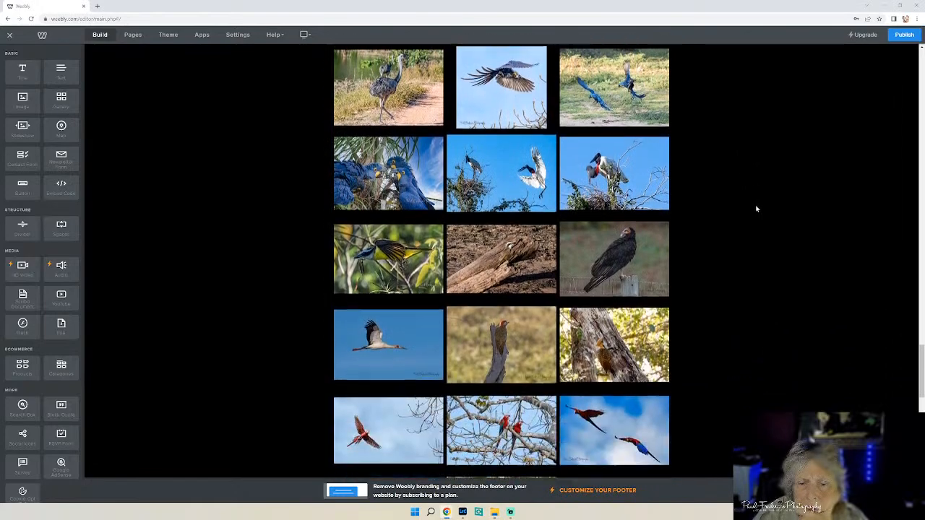
{"action": "scroll", "coordinate": [756, 209], "scroll_direction": "down", "scroll_amount": 2}
Caption the image of the woodpecker on the bare stump "Green-barred Woodpecker - male" with "Pantanal, Brazil" on a new line.
{"action": "left_click", "coordinate": [511, 268]}
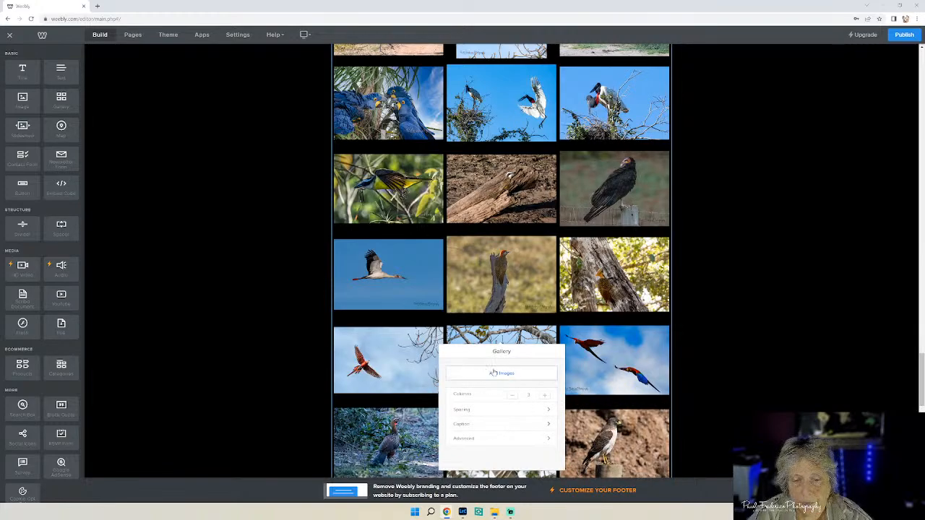
{"action": "left_click", "coordinate": [480, 257]}
{"action": "left_click", "coordinate": [484, 221]}
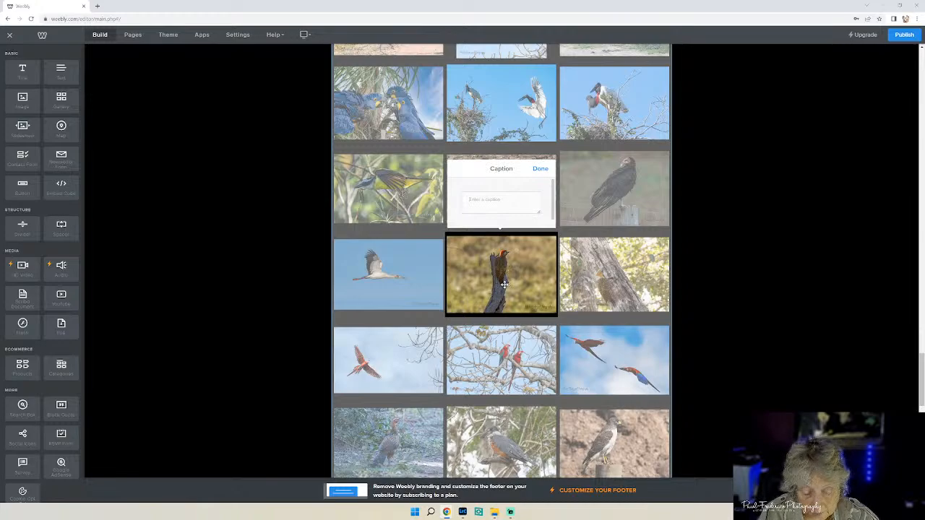
{"action": "type", "text": "Green-"}
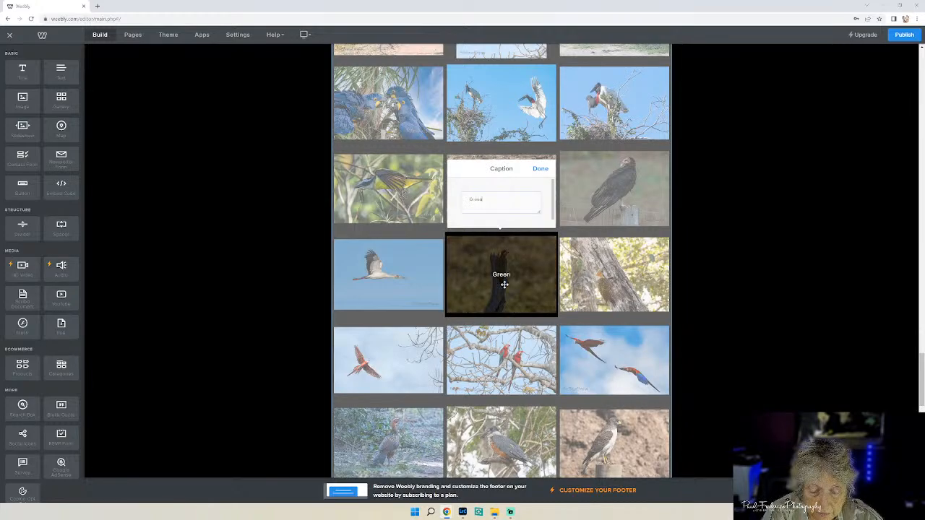
{"action": "type", "text": "barr"}
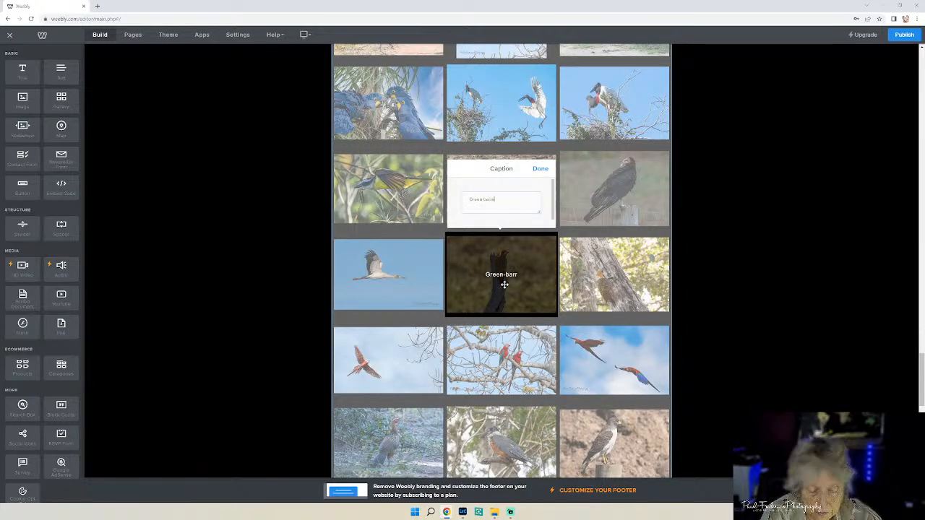
{"action": "type", "text": "ed Woodpe"}
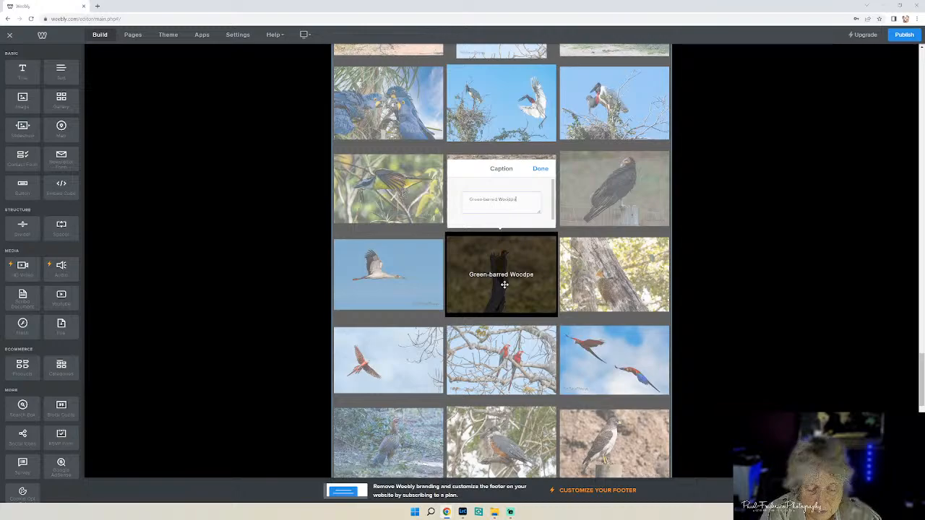
{"action": "type", "text": "cker - male"}
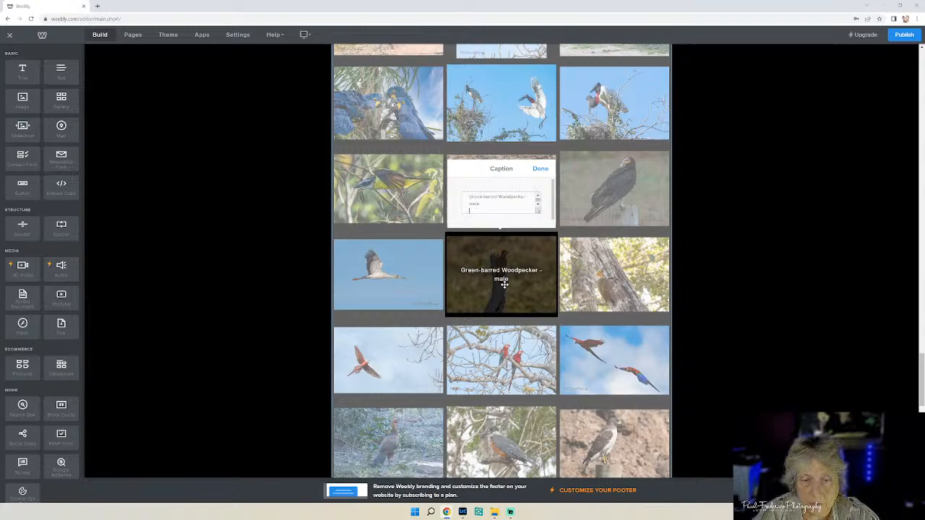
{"action": "type", "text": "Pantanal, Brazil"}
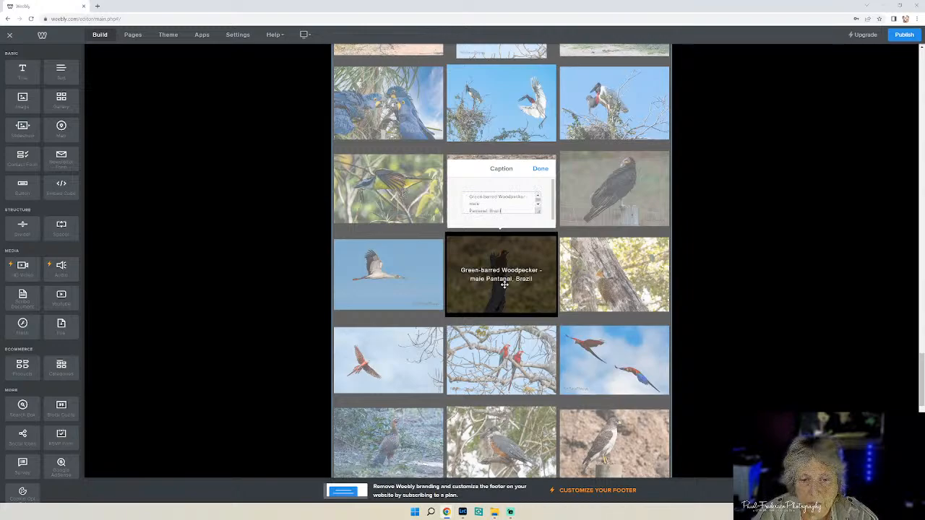
{"action": "left_click", "coordinate": [540, 169]}
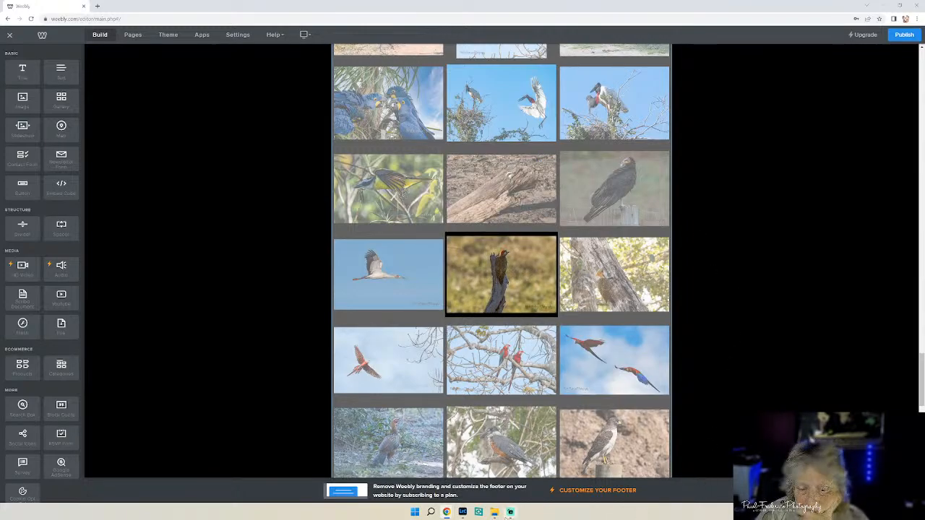
Check the flying stork's file name in the Pantanal Brazil folder and caption its gallery image "Maguari Stork" with "Pantanal, Brazil" on the second line.
{"action": "left_click", "coordinate": [494, 512]}
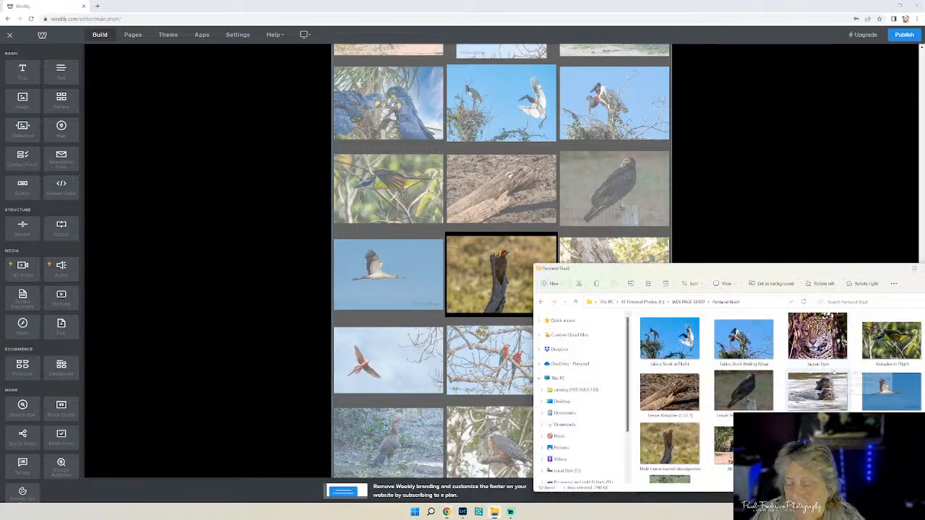
{"action": "left_click", "coordinate": [877, 387]}
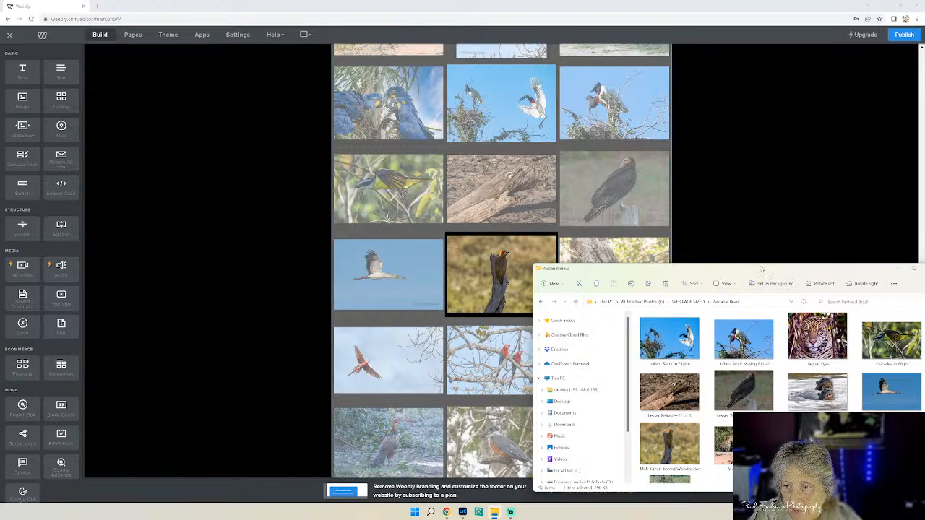
{"action": "left_click_drag", "start_coordinate": [761, 271], "coordinate": [740, 261]}
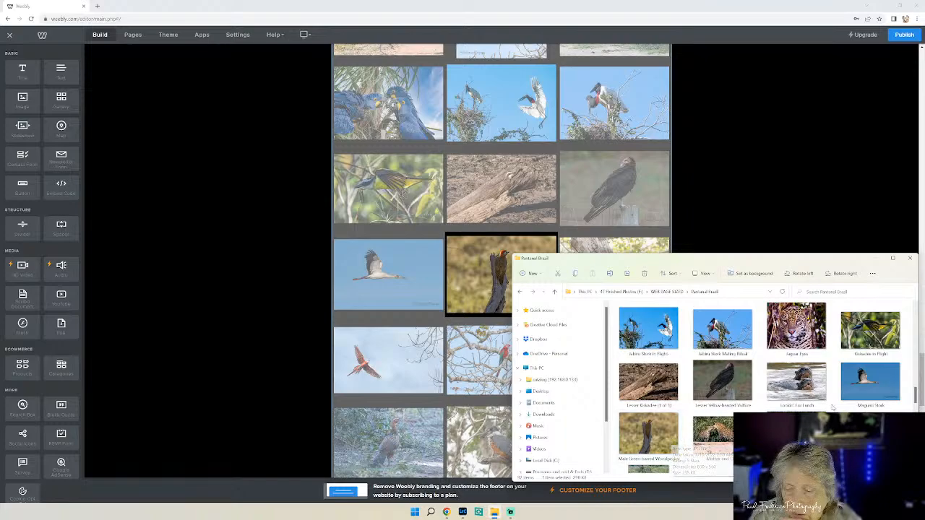
{"action": "left_click", "coordinate": [395, 284]}
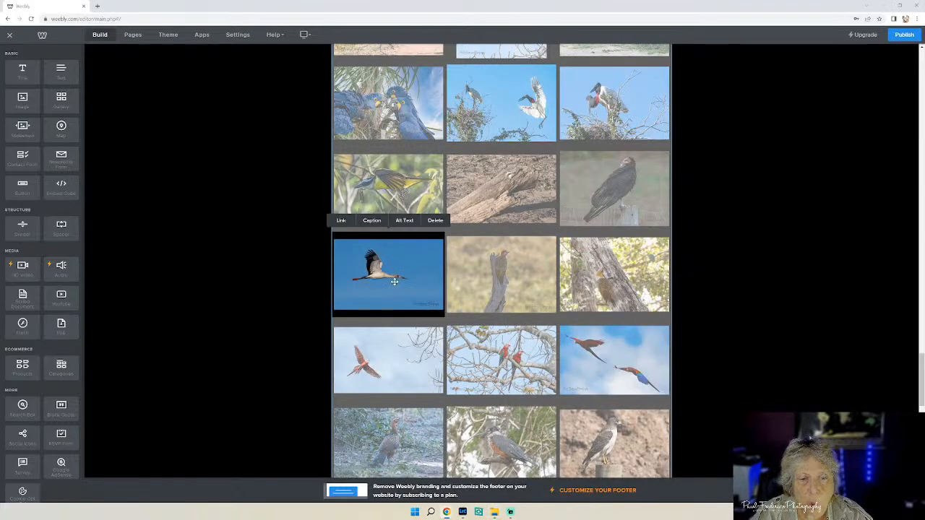
{"action": "left_click", "coordinate": [381, 221]}
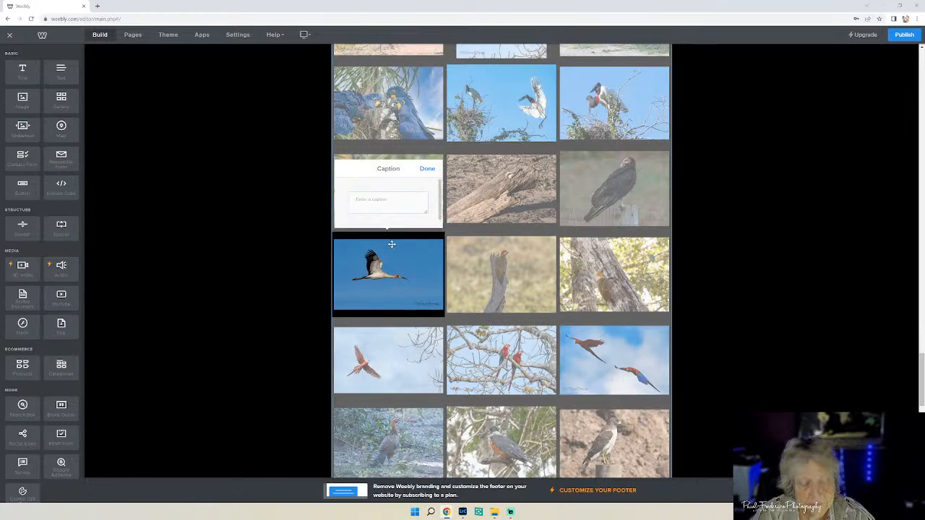
{"action": "type", "text": "Magua"}
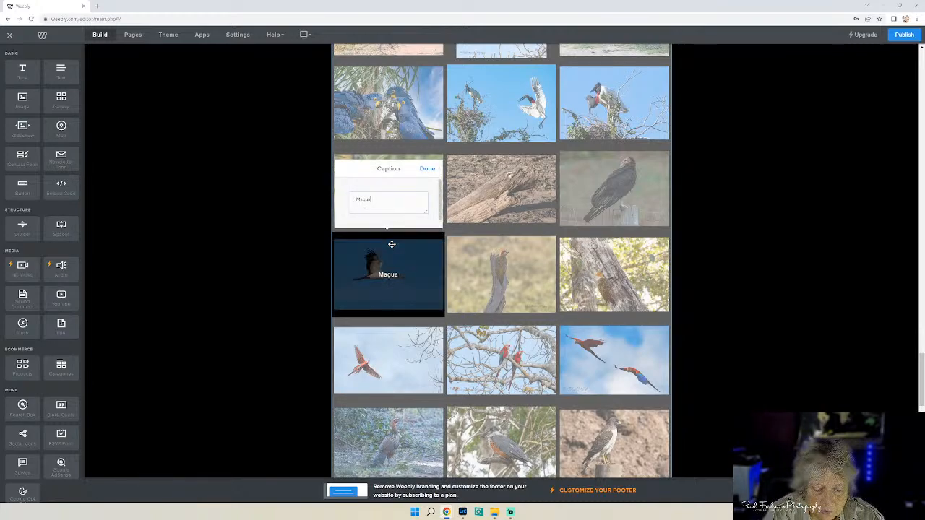
{"action": "type", "text": "ri Stork"}
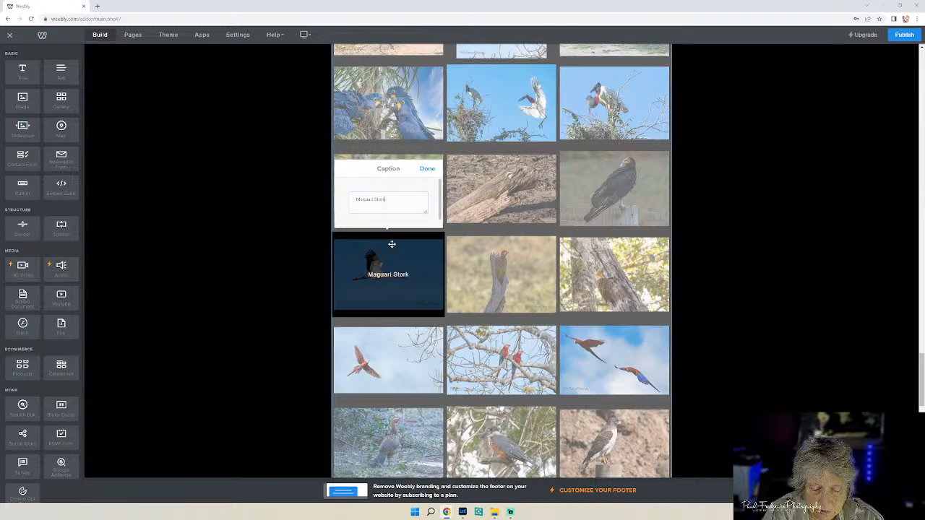
{"action": "key", "text": "Return"}
{"action": "type", "text": "Pantanal, Brazil"}
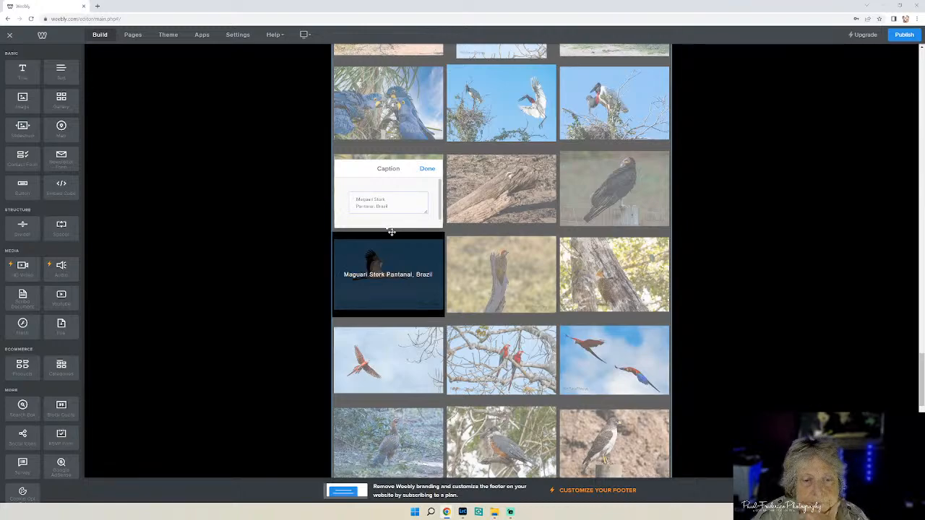
{"action": "left_click", "coordinate": [427, 171]}
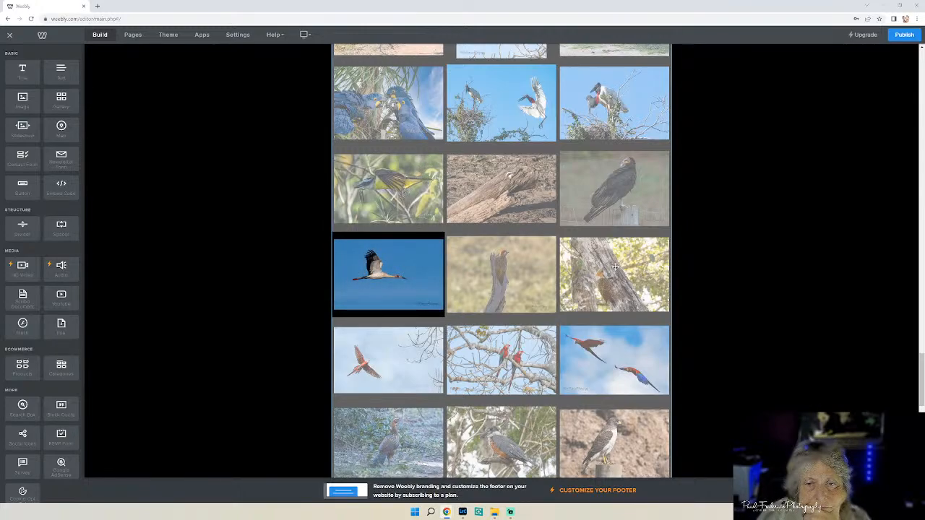
Check the perched vulture's file name in the Pantanal Brazil folder and caption its gallery image "Lesser Yellow-headed Vulture" with "Pantanal, Brazil" on the second line.
{"action": "left_click", "coordinate": [614, 192]}
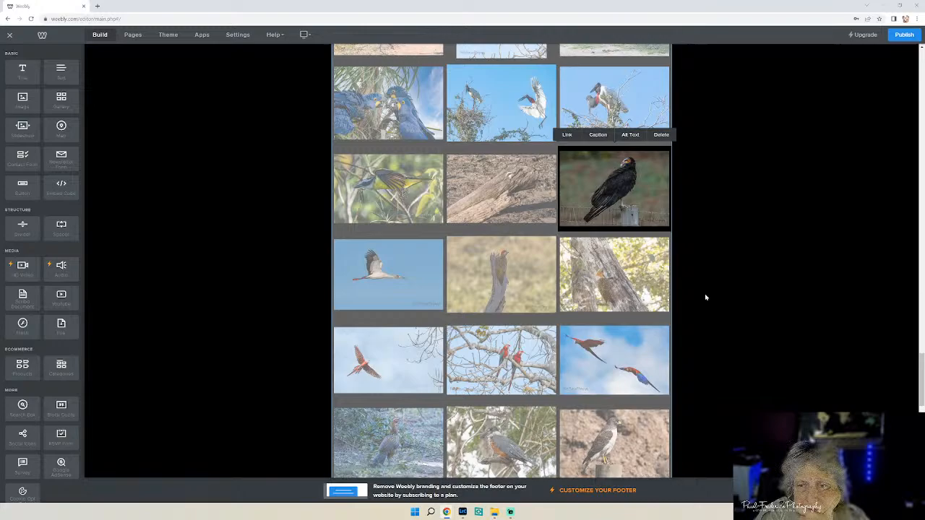
{"action": "left_click", "coordinate": [494, 511]}
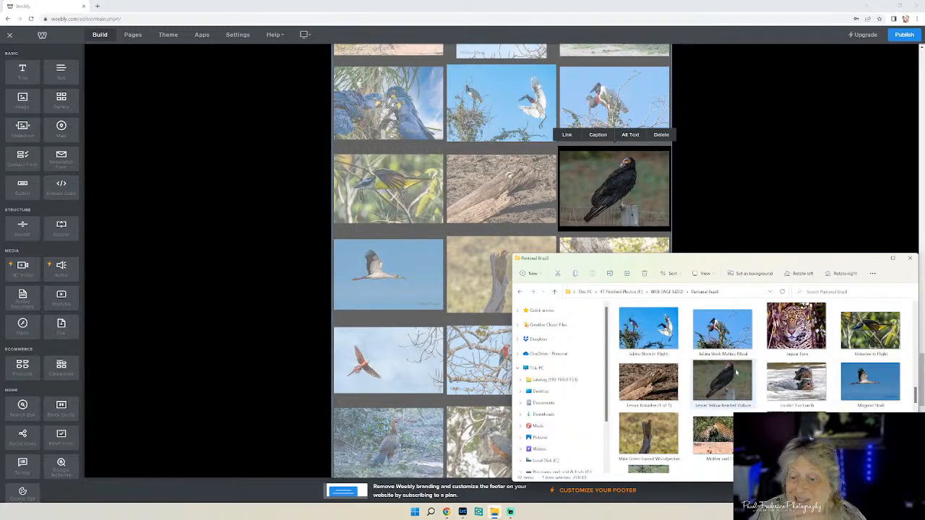
{"action": "left_click", "coordinate": [596, 135]}
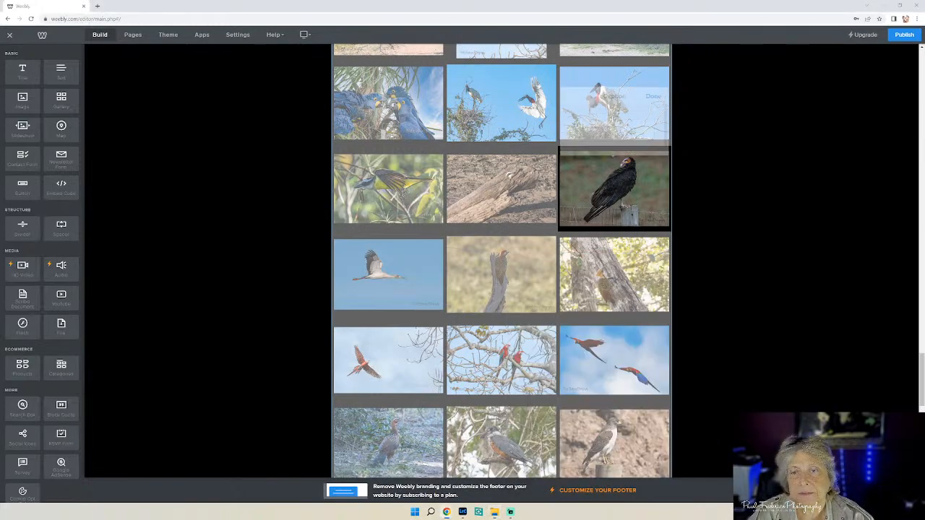
{"action": "type", "text": "Tur"}
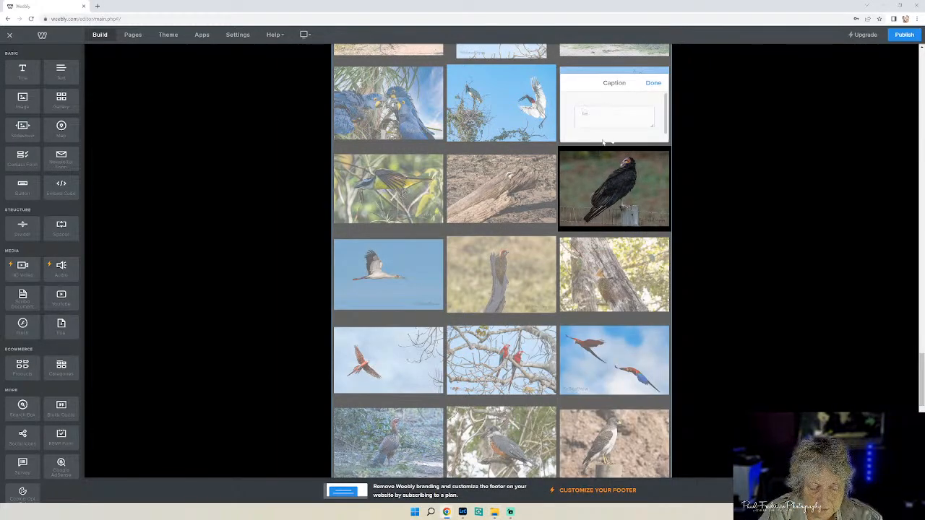
{"action": "type", "text": "Lesser"}
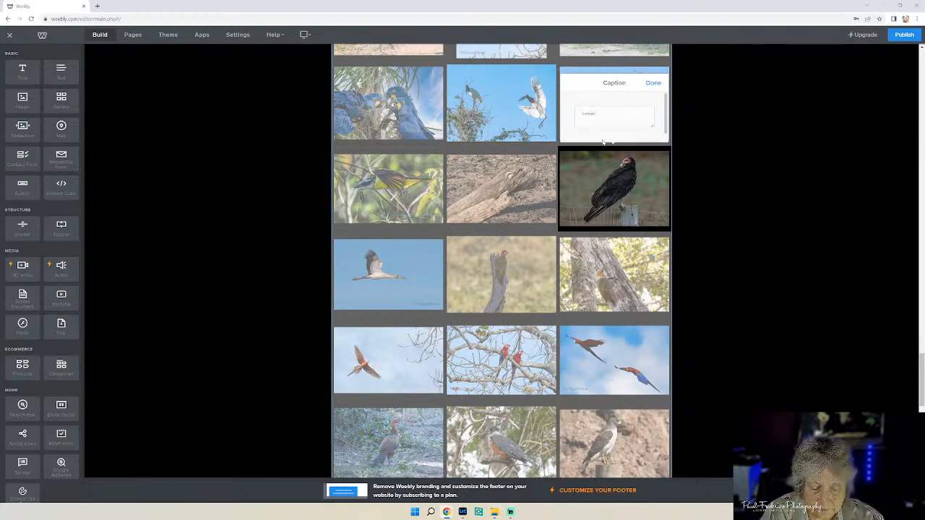
{"action": "type", "text": " y"}
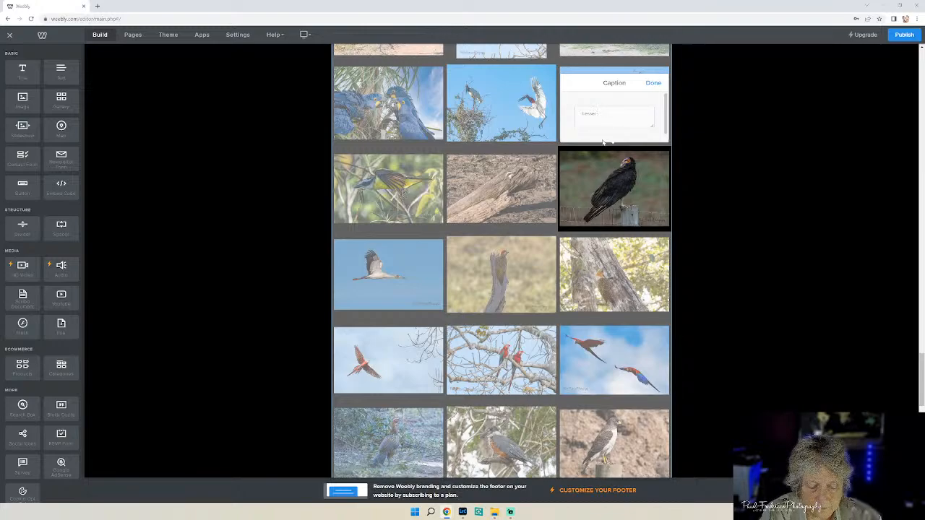
{"action": "type", "text": "ellow"}
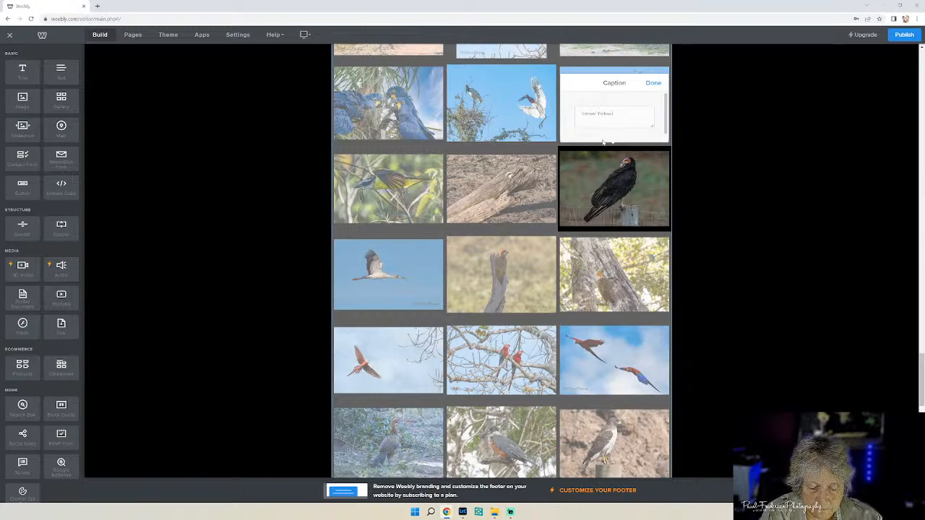
{"action": "type", "text": "-headed V"}
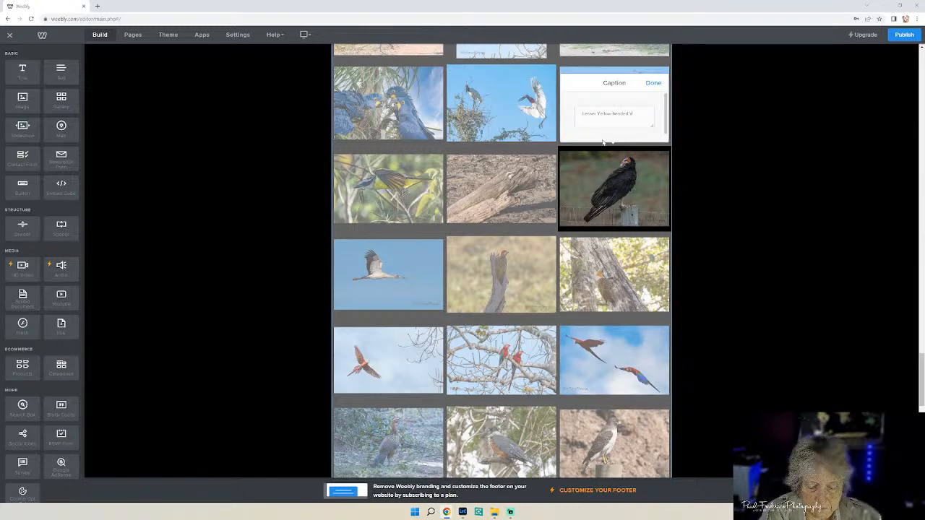
{"action": "type", "text": "ulture"}
{"action": "key", "text": "Return"}
{"action": "type", "text": "Pantanal, Brazil"}
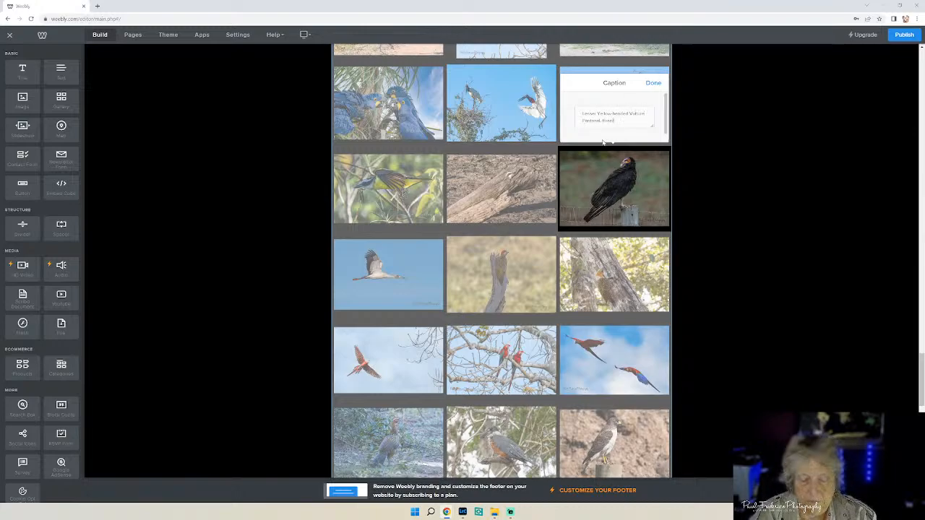
{"action": "left_click", "coordinate": [653, 83]}
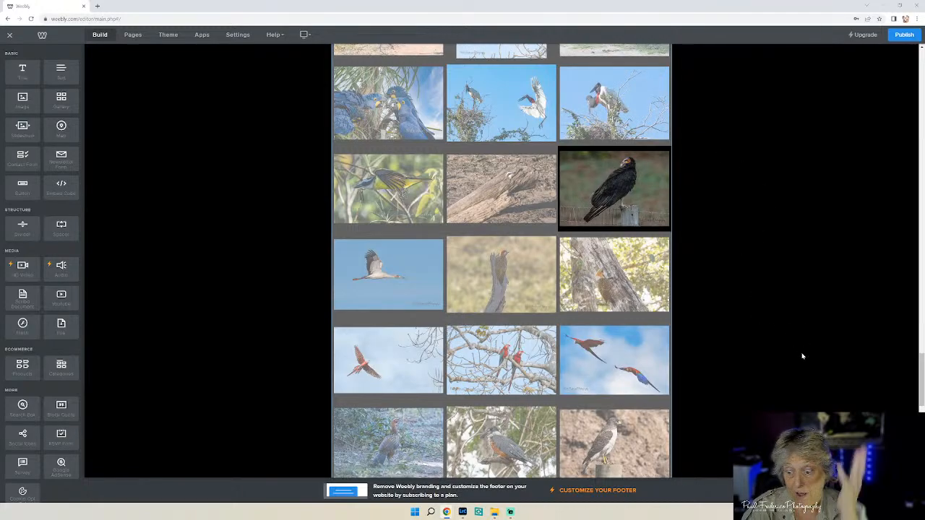
Look up the log photo's file name in the Pantanal Brazil folder and caption its gallery image "Lesser Kiskadee" with "Pantanal, Brazil" on a new line.
{"action": "left_click", "coordinate": [494, 512]}
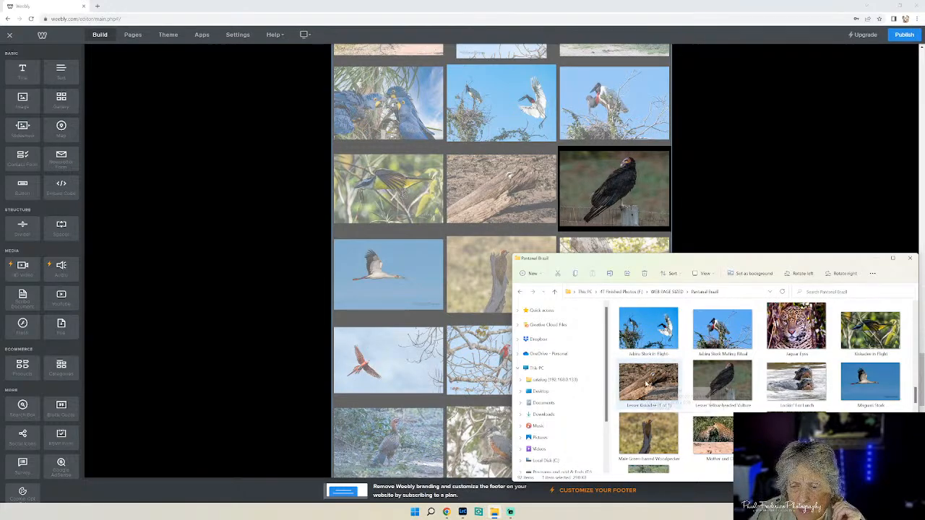
{"action": "left_click", "coordinate": [487, 193]}
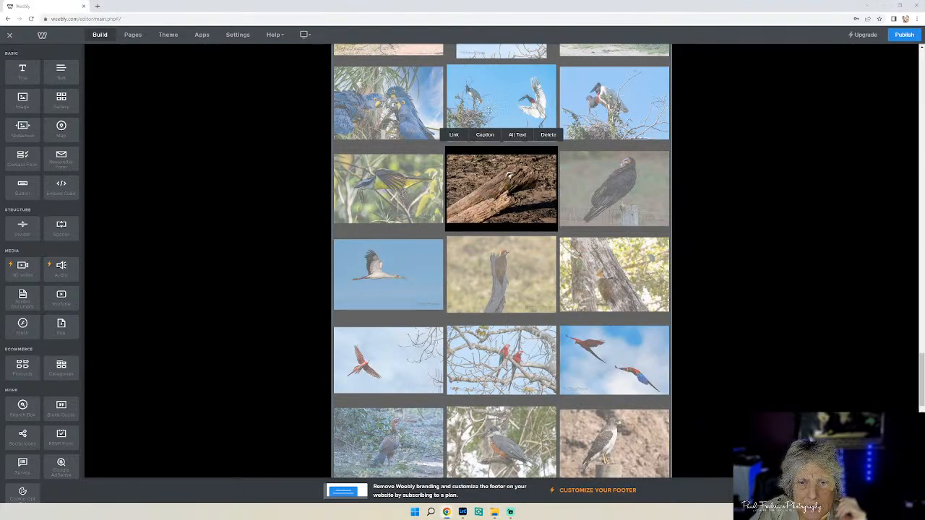
{"action": "left_click", "coordinate": [484, 135]}
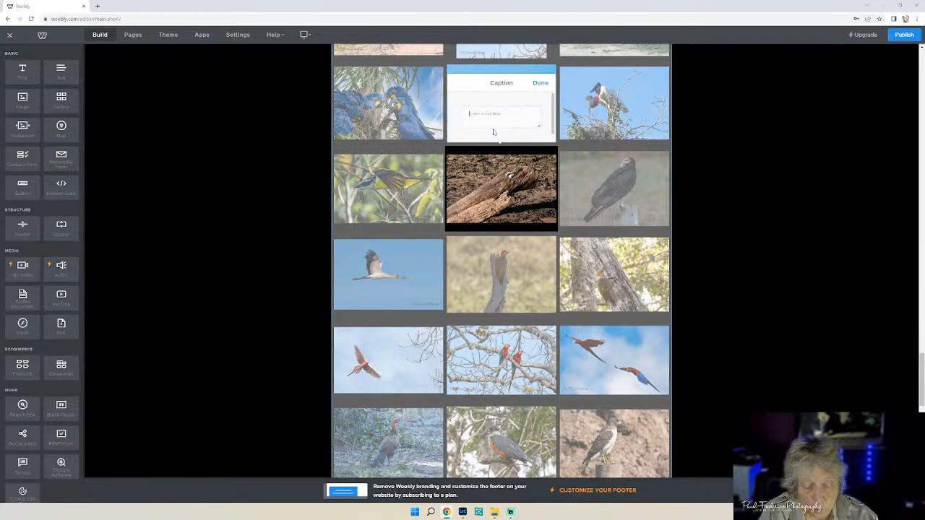
{"action": "type", "text": "Lesse"}
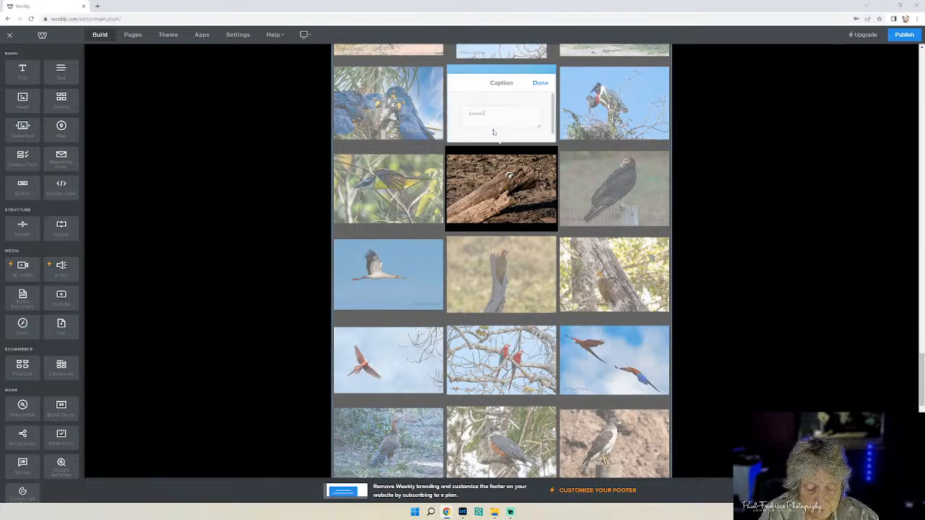
{"action": "type", "text": "r Kiskadee"}
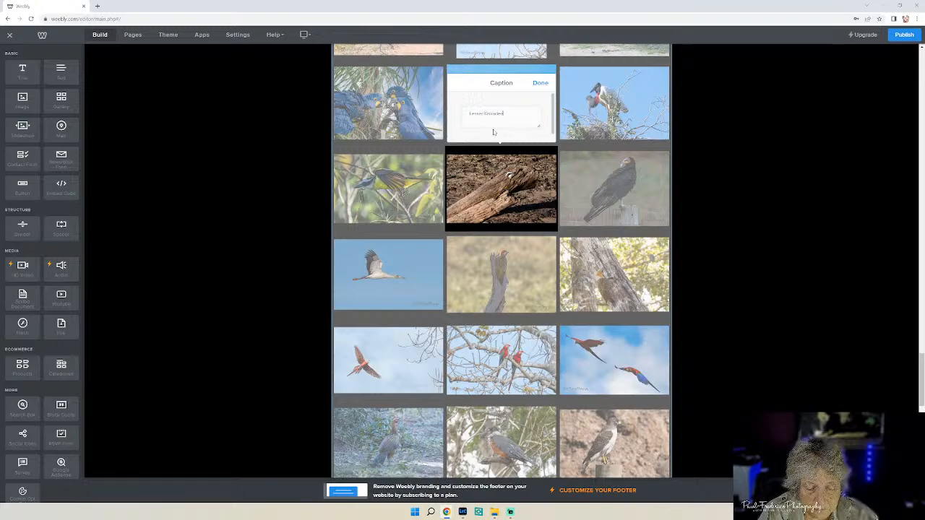
{"action": "key", "text": "Return"}
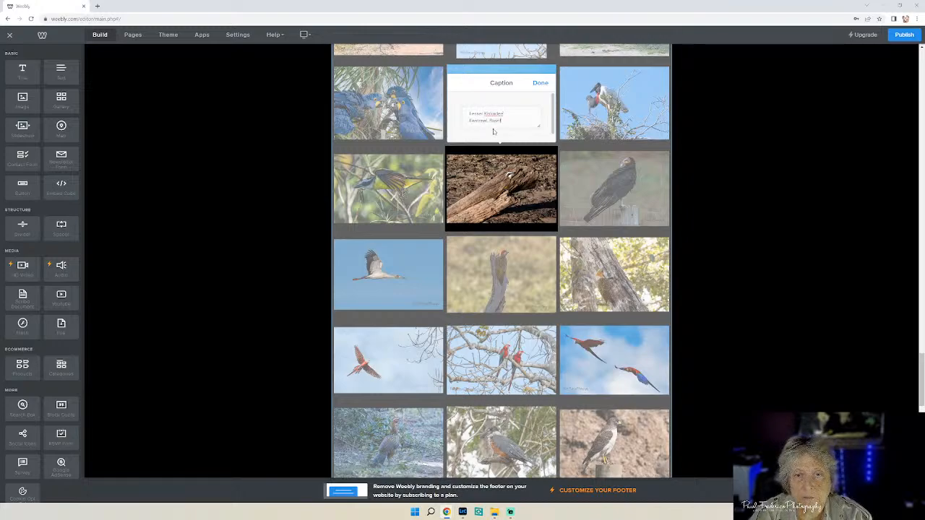
{"action": "left_click", "coordinate": [539, 84]}
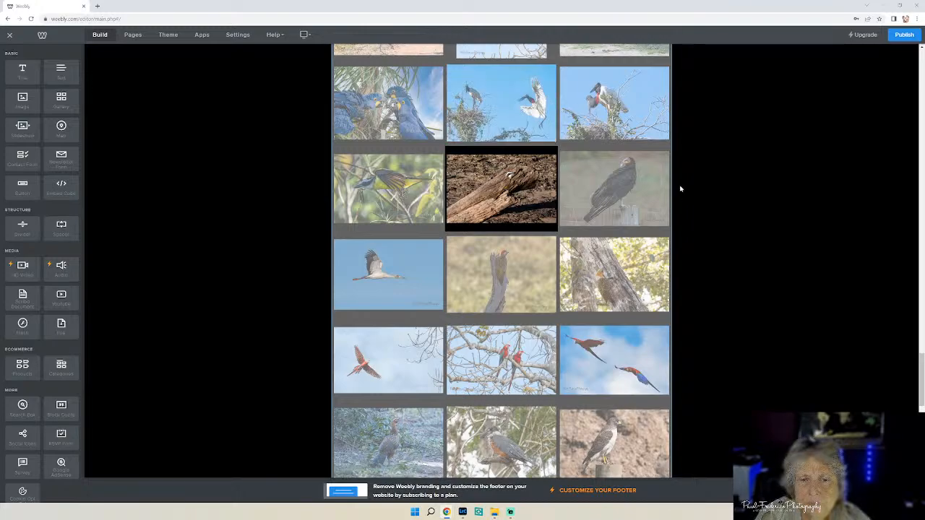
Caption the image of the single stork on its nest "Jabiru Stork - mating ritual" with "Pantanal, Brazil" on the second line.
{"action": "left_click", "coordinate": [609, 112]}
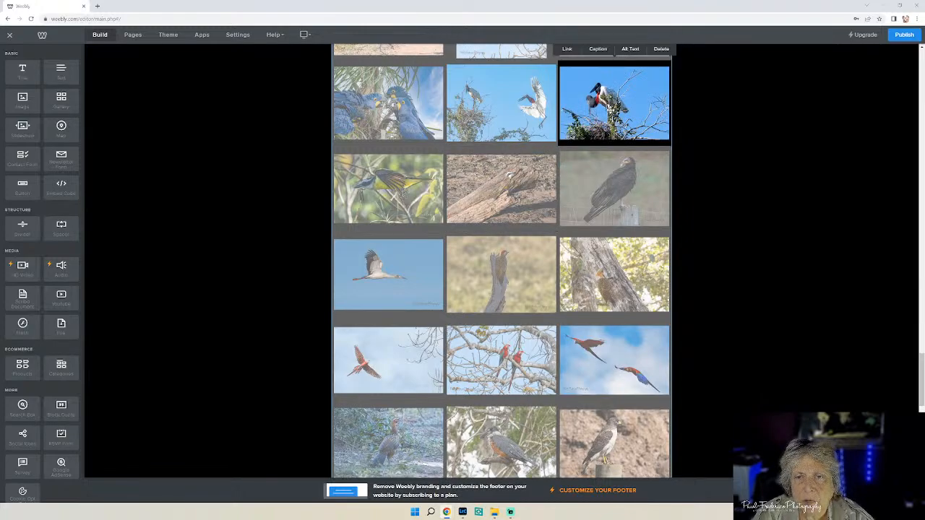
{"action": "left_click", "coordinate": [597, 50]}
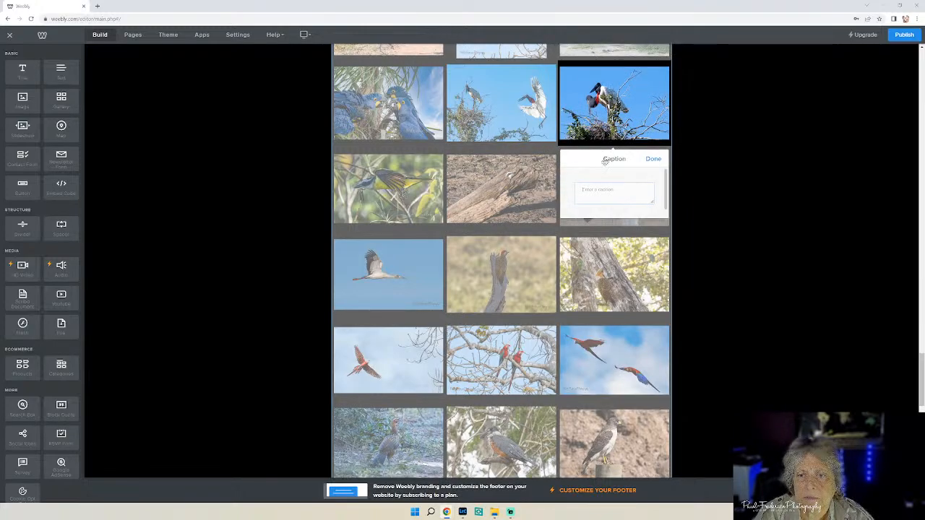
{"action": "type", "text": "Jabiru Stork"}
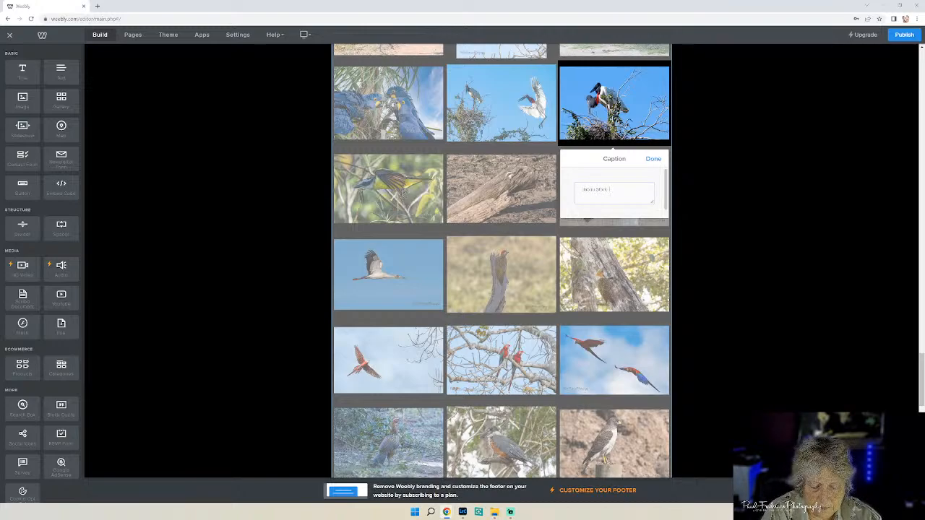
{"action": "type", "text": "nest"}
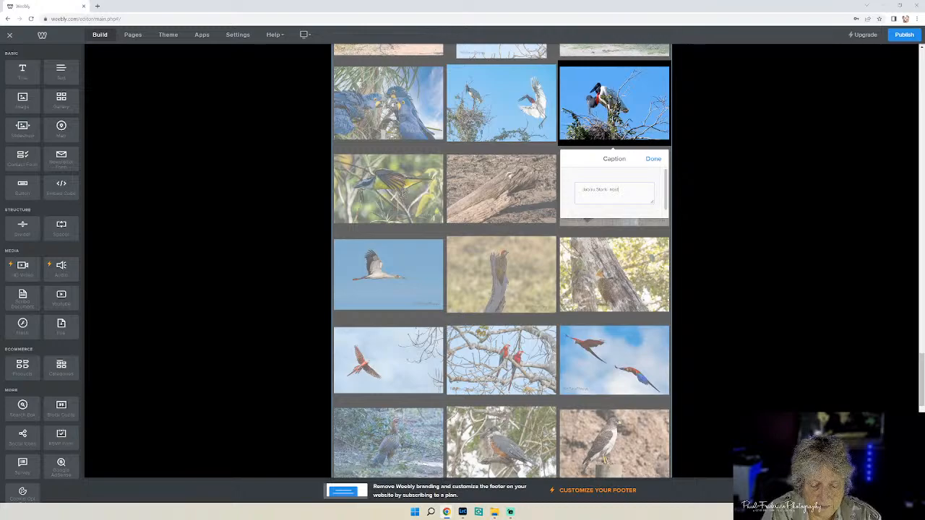
{"action": "type", "text": "ing "}
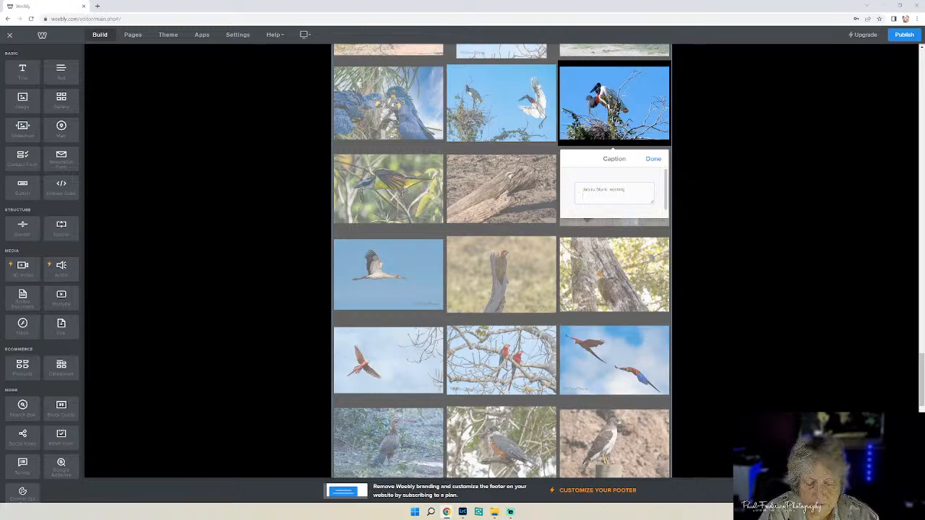
{"action": "type", "text": "Pantanal, Brazil"}
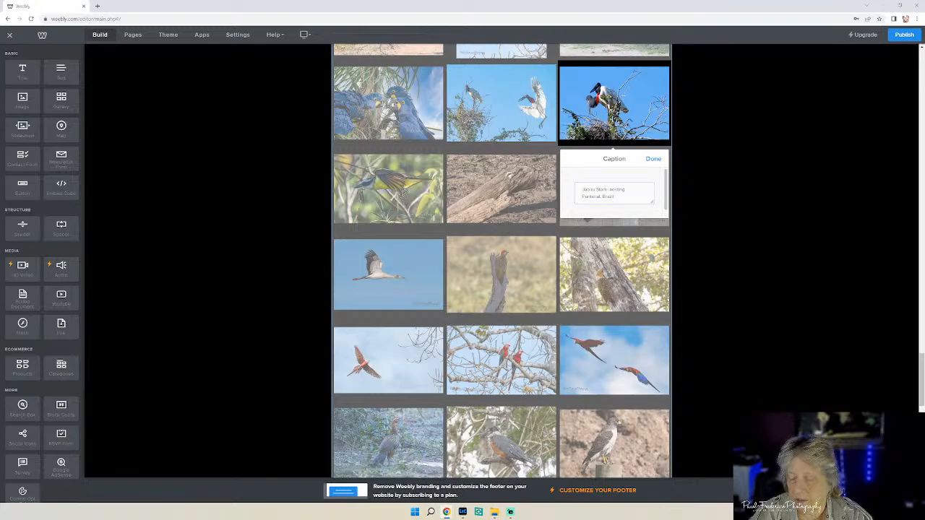
{"action": "left_click_drag", "start_coordinate": [609, 190], "coordinate": [625, 189]}
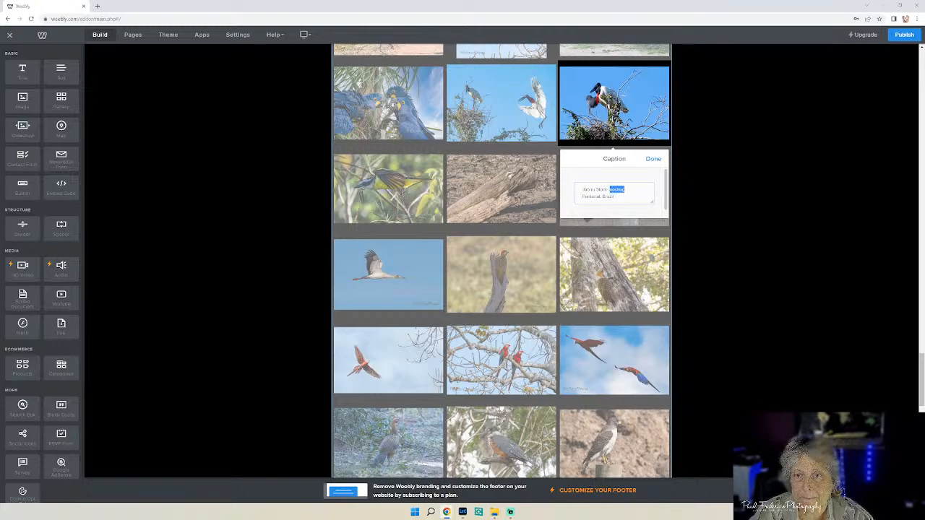
{"action": "type", "text": "ma"}
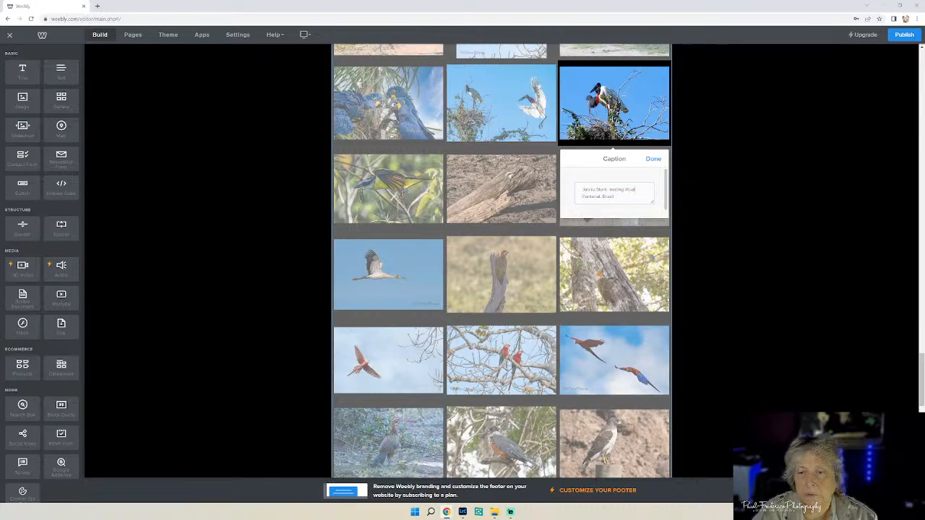
{"action": "left_click", "coordinate": [654, 159]}
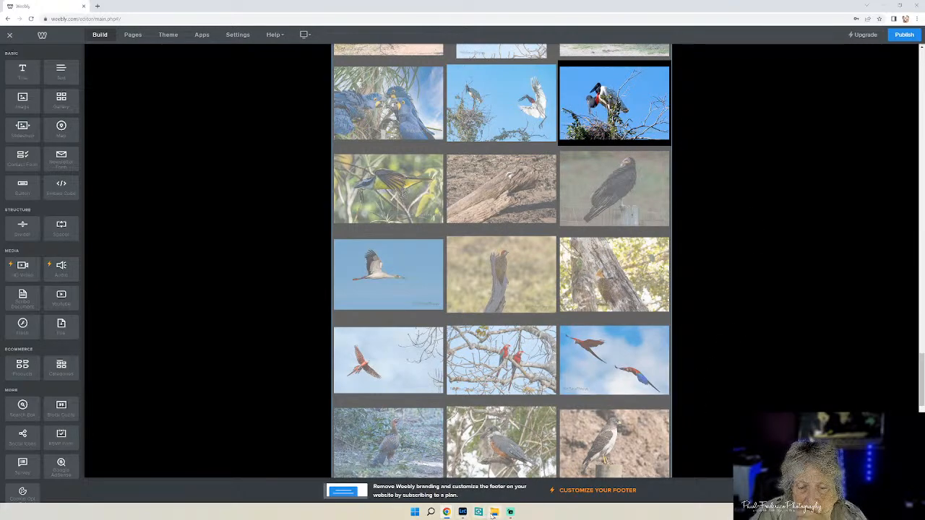
Check the yellow bird's file name in the Pantanal Brazil folder and caption its gallery image "Kiskadee in flight" with "Pantanal, Brazil" on the second line.
{"action": "left_click", "coordinate": [494, 511]}
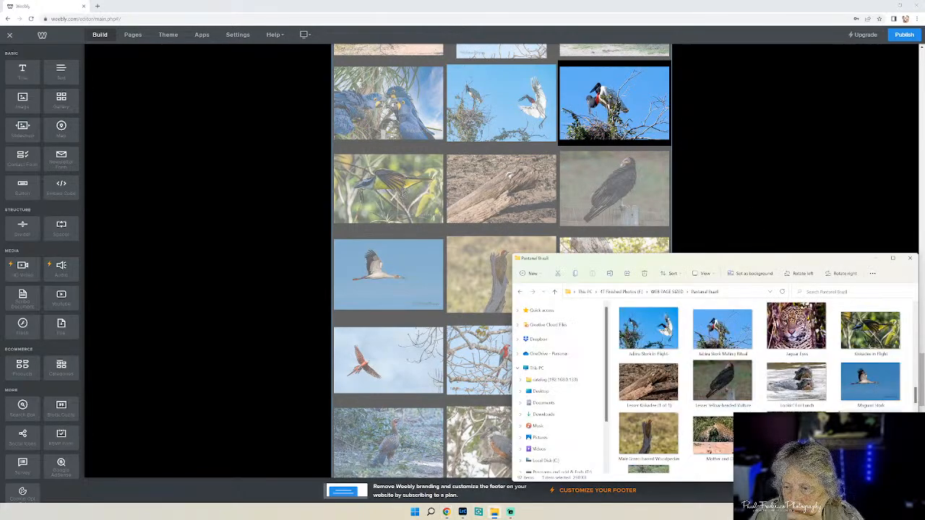
{"action": "left_click", "coordinate": [372, 194]}
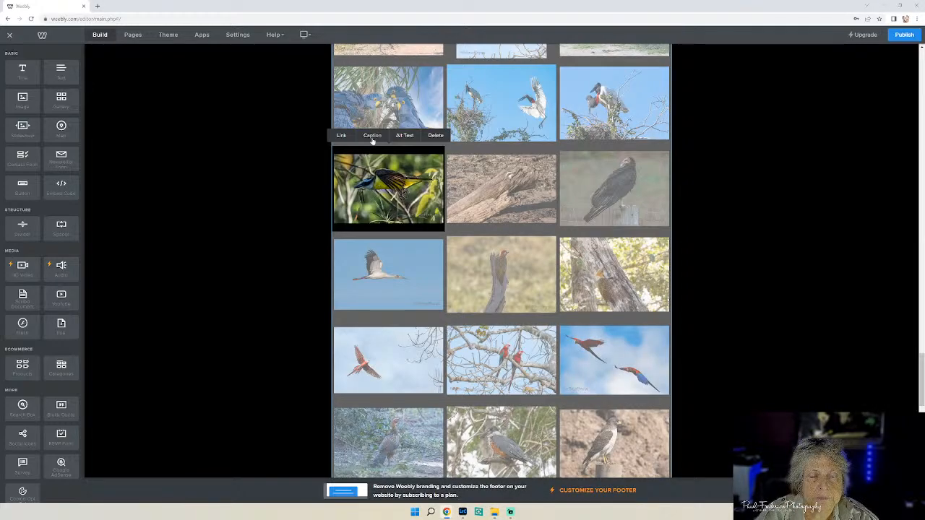
{"action": "left_click", "coordinate": [372, 136]}
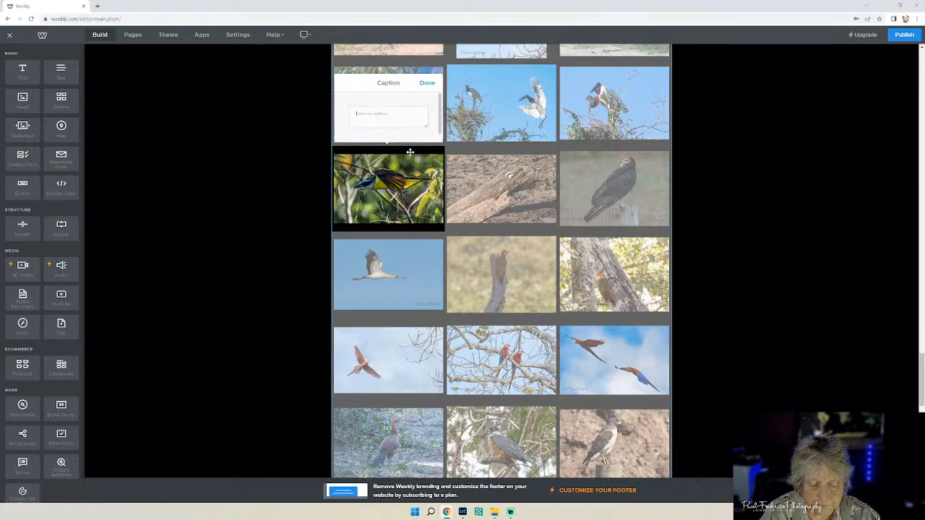
{"action": "type", "text": "Kiskad"}
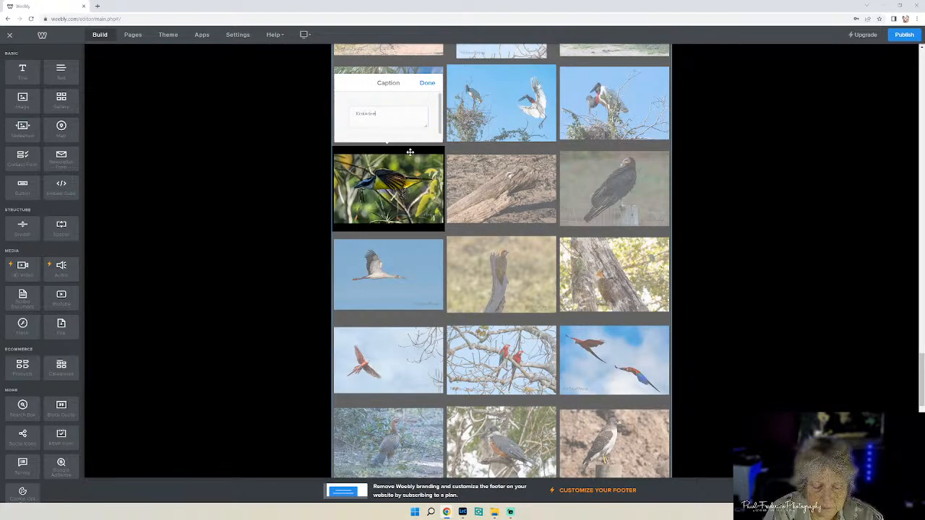
{"action": "type", "text": "ee "}
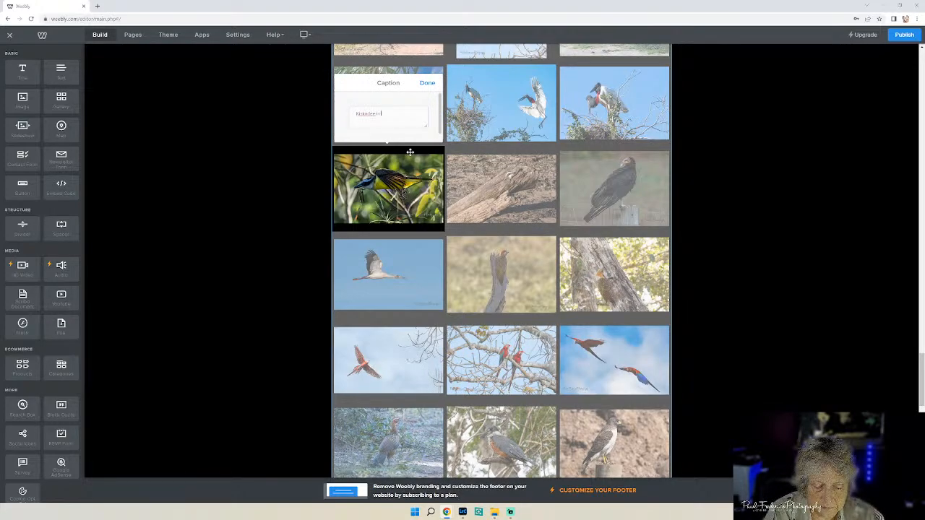
{"action": "type", "text": "in the "}
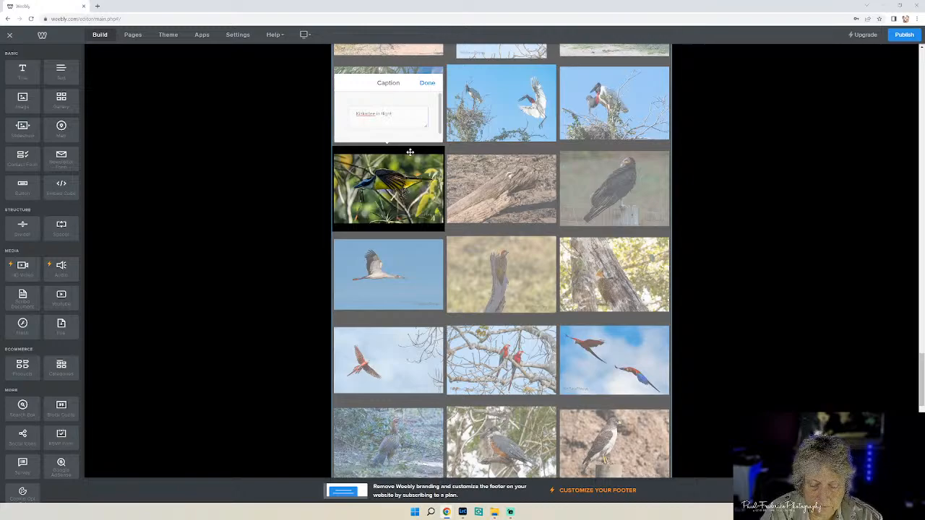
{"action": "type", "text": "Pantanal, Brazil"}
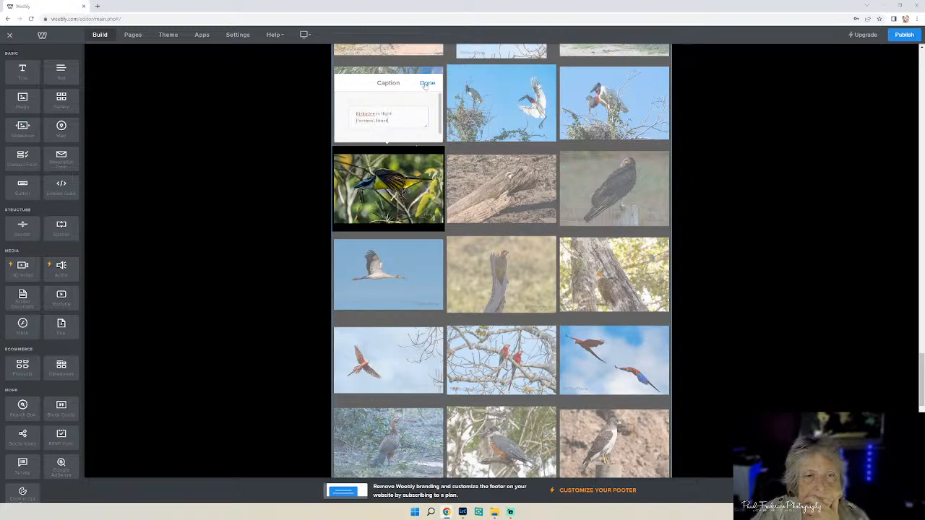
{"action": "left_click", "coordinate": [427, 83]}
Caption the gallery image of the two storks at the nest "Jabiru Stork" with "Pantanal, Brazil" on the second line.
{"action": "scroll", "coordinate": [732, 217], "scroll_direction": "up", "scroll_amount": 3}
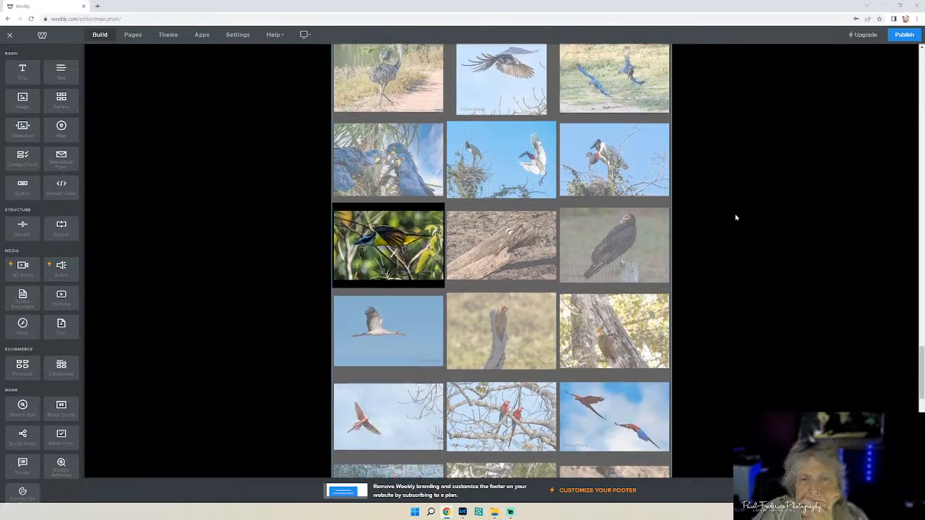
{"action": "left_click", "coordinate": [491, 248]}
{"action": "left_click", "coordinate": [486, 199]}
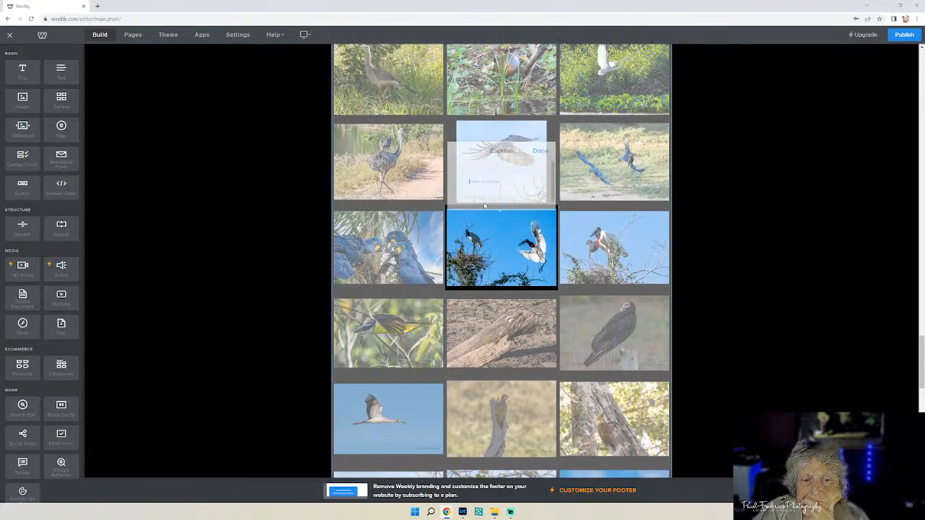
{"action": "type", "text": "Ja"}
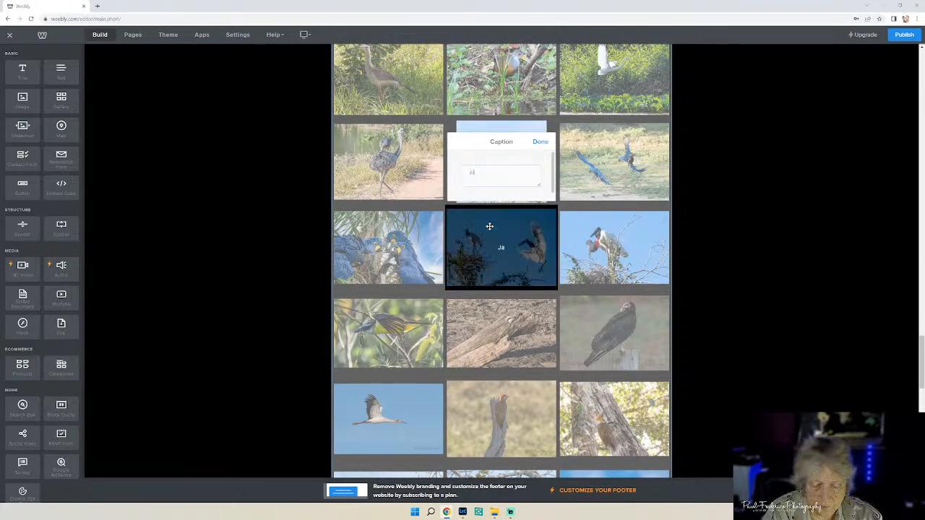
{"action": "type", "text": "biru Stork"}
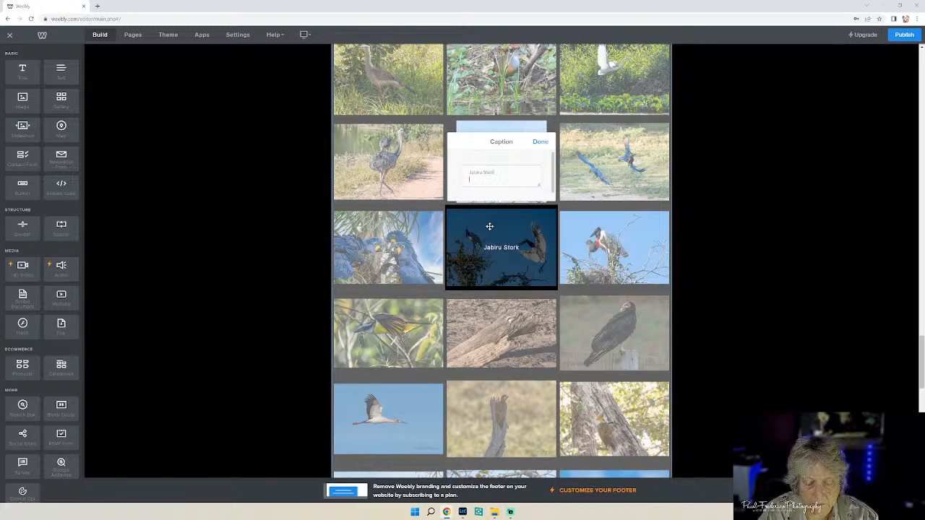
{"action": "type", "text": "Pantanal, Brazil"}
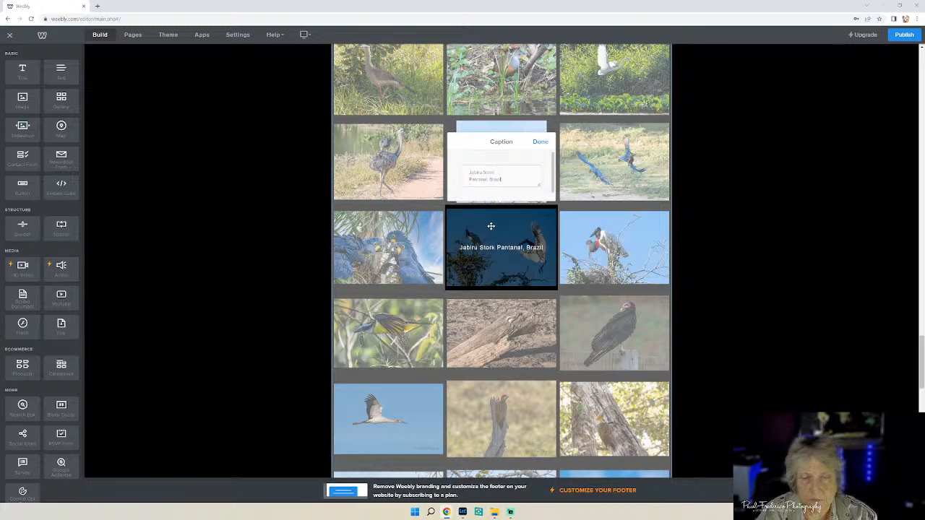
{"action": "left_click", "coordinate": [540, 142]}
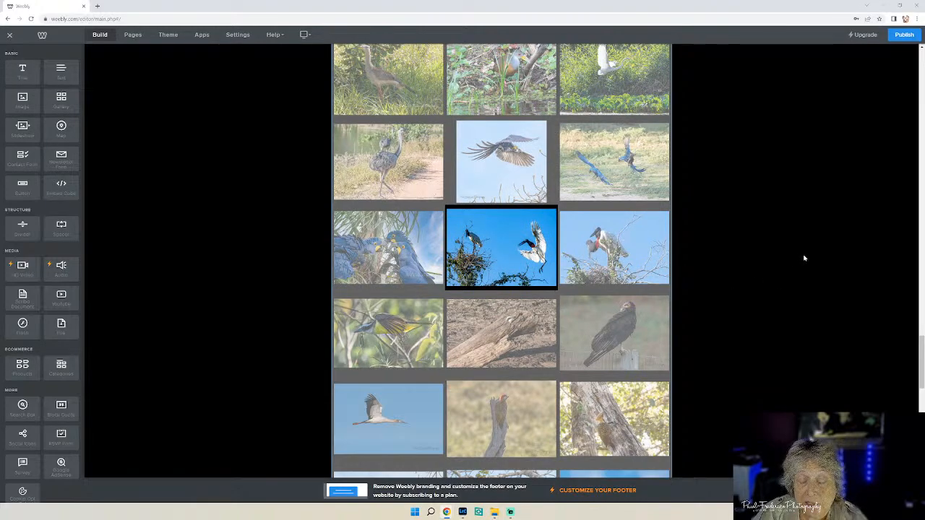
Caption the close-up image of the blue macaws in the palm "Hyacinth Macaws" with "Pantanal, Brazil" on the second line.
{"action": "left_click", "coordinate": [386, 247]}
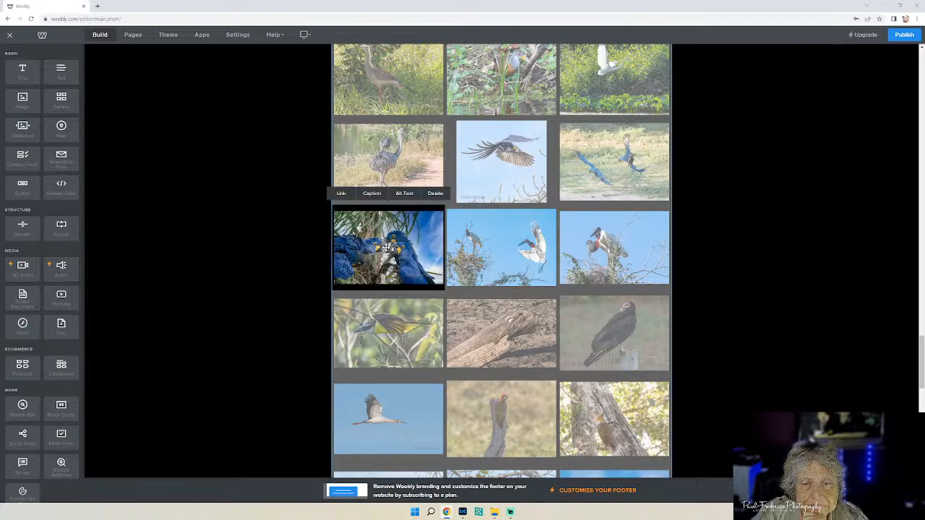
{"action": "left_click", "coordinate": [374, 197]}
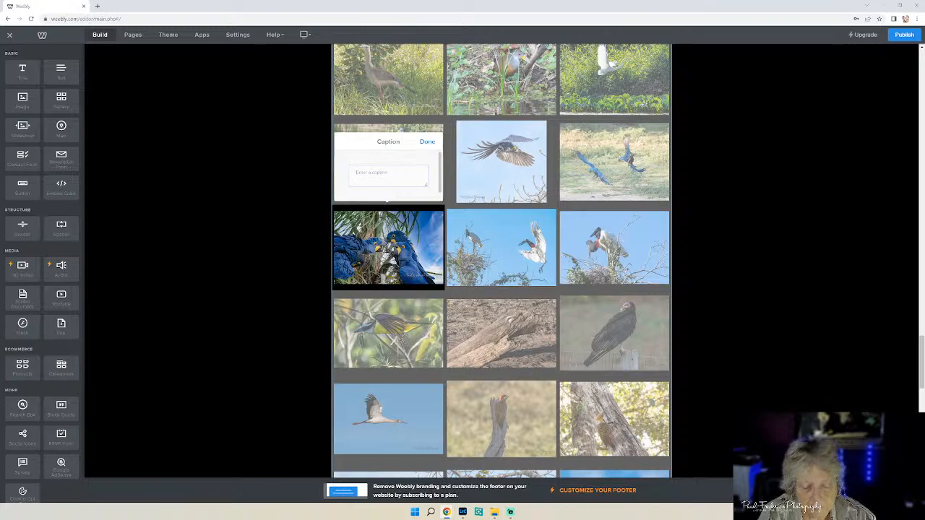
{"action": "type", "text": "Hy"}
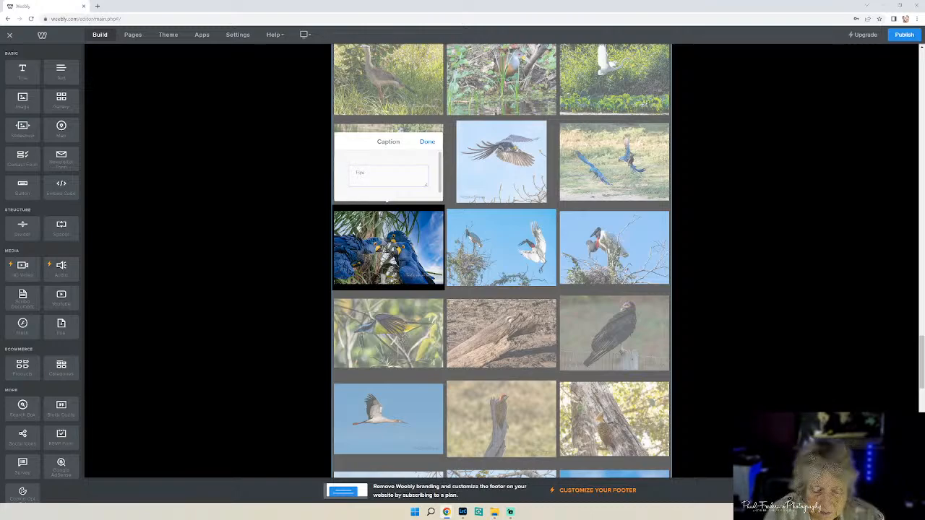
{"action": "type", "text": "acinth Maca"}
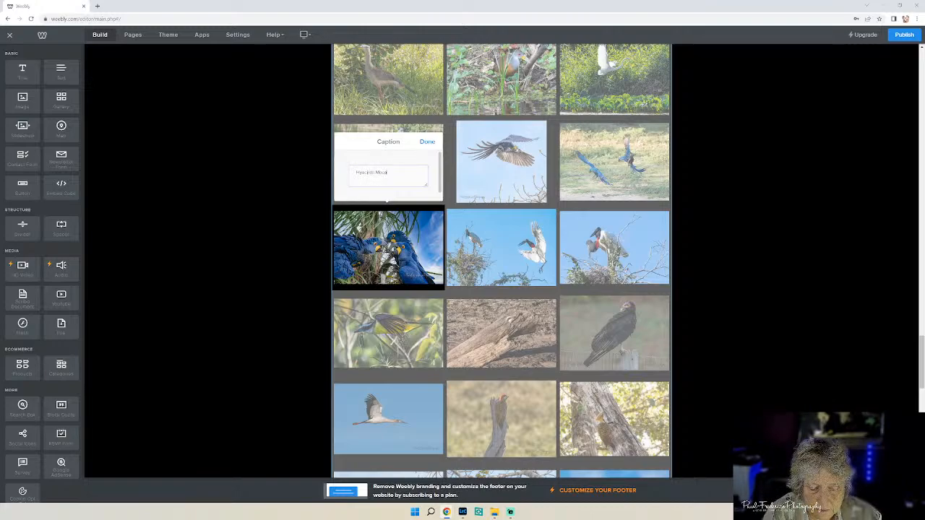
{"action": "type", "text": "ws"}
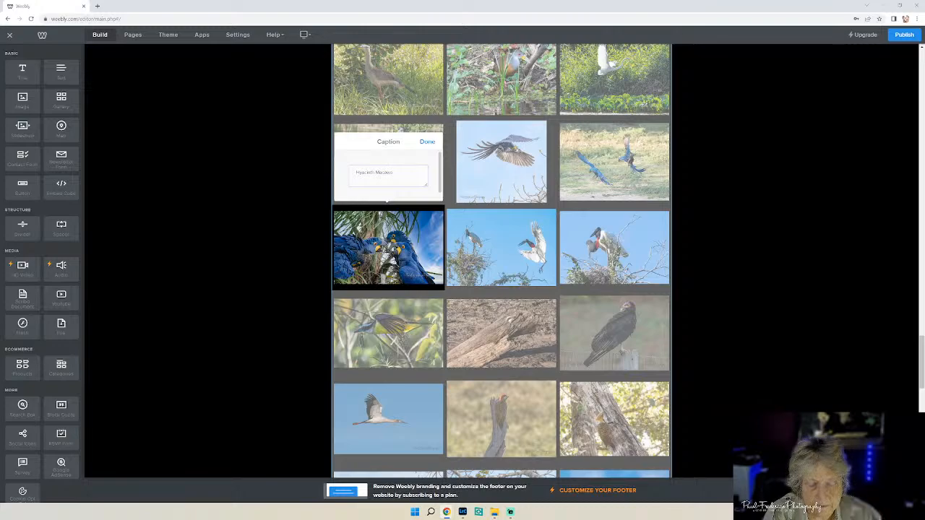
{"action": "type", "text": "Pantanal, Brazil"}
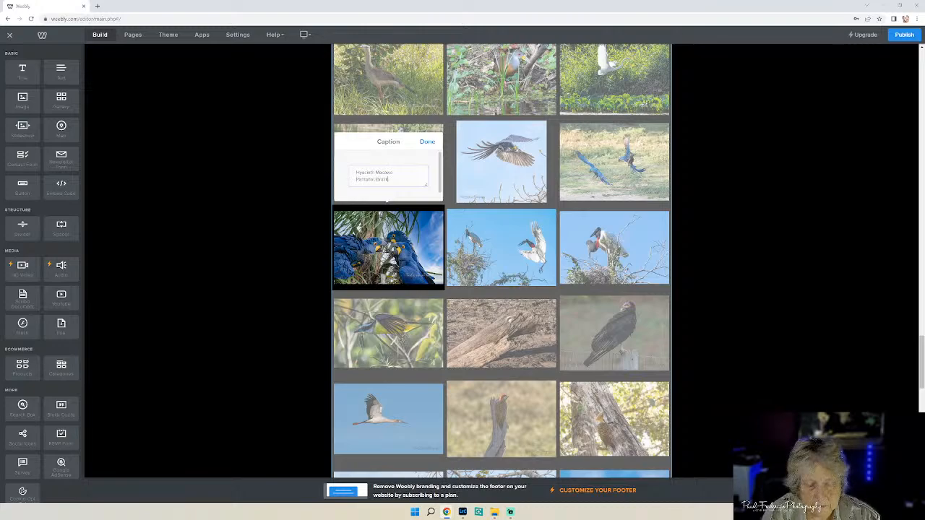
{"action": "left_click", "coordinate": [425, 143]}
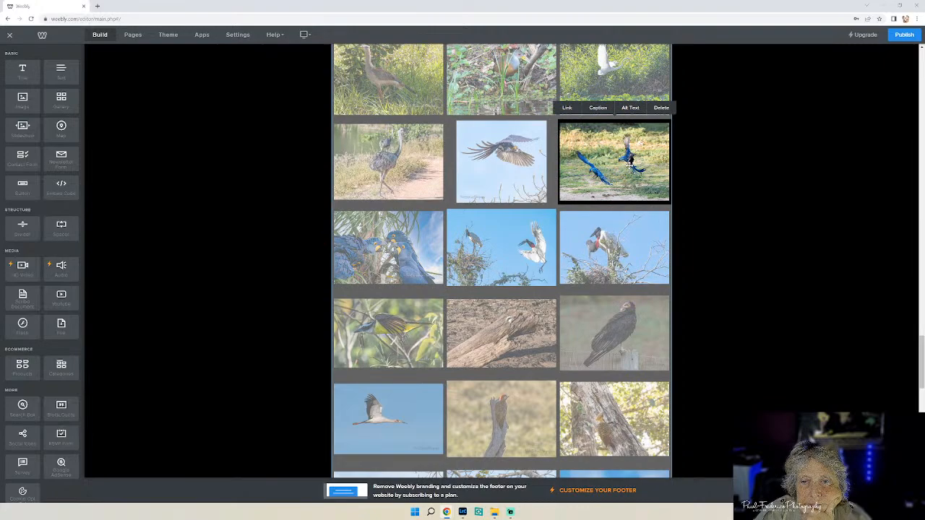
Caption the image of the two blue macaws above the grass "Hyacinth Macaws landing" with "Pantanal, Brazil" on the second line.
{"action": "left_click", "coordinate": [598, 108]}
{"action": "type", "text": "Hyacinth macaws land"}
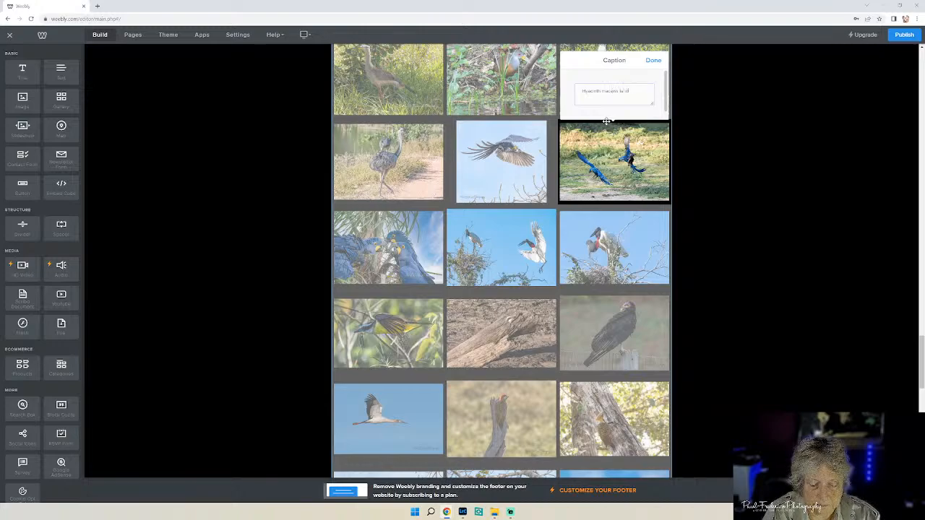
{"action": "type", "text": "Pantanal, Brazil"}
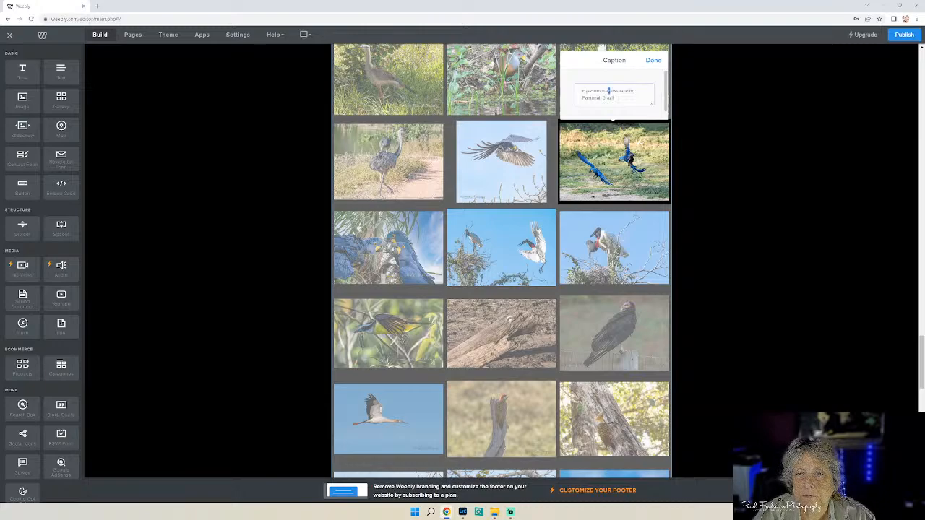
{"action": "key", "text": "BackSpace"}
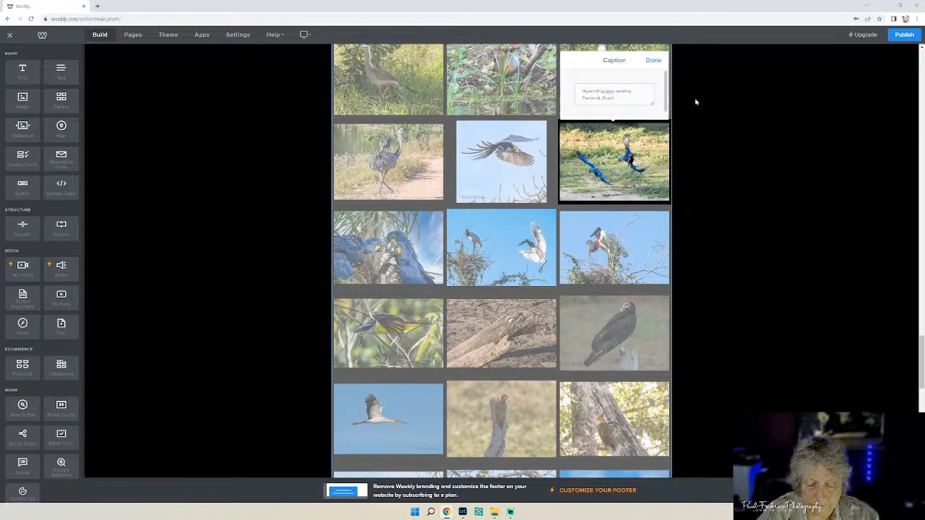
{"action": "type", "text": "M"}
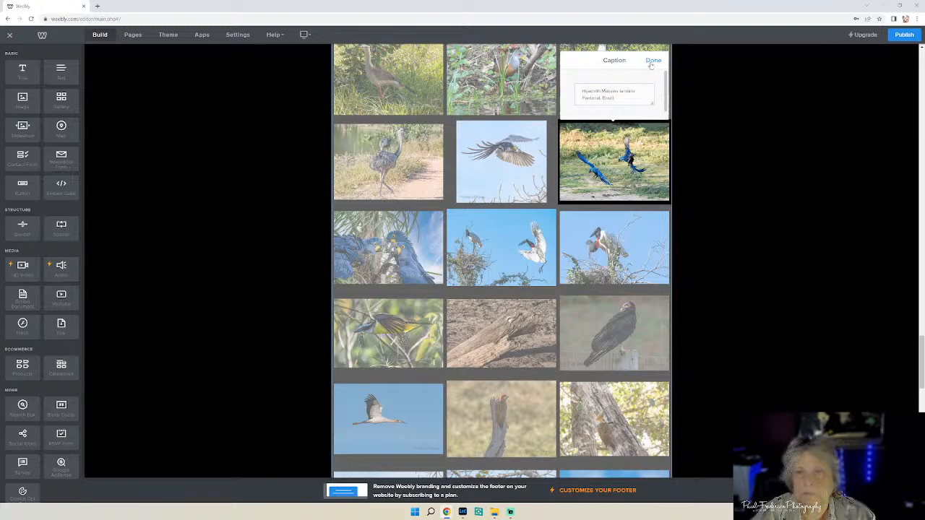
{"action": "left_click", "coordinate": [648, 62]}
Caption the image of the single macaw in flight "Hyacinth Macaw - Scaring Away the Vultures" with "Pantanal, Brazil" on a new line.
{"action": "left_click", "coordinate": [500, 156]}
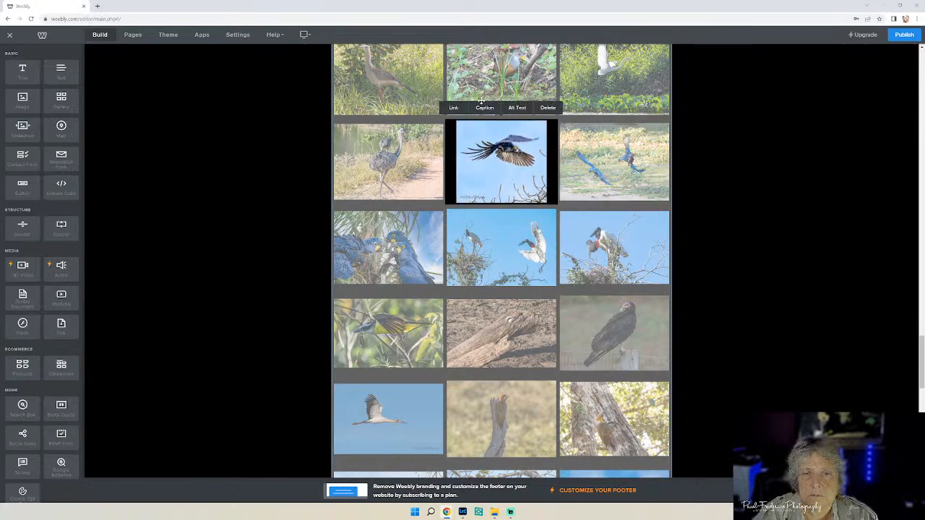
{"action": "left_click", "coordinate": [483, 107]}
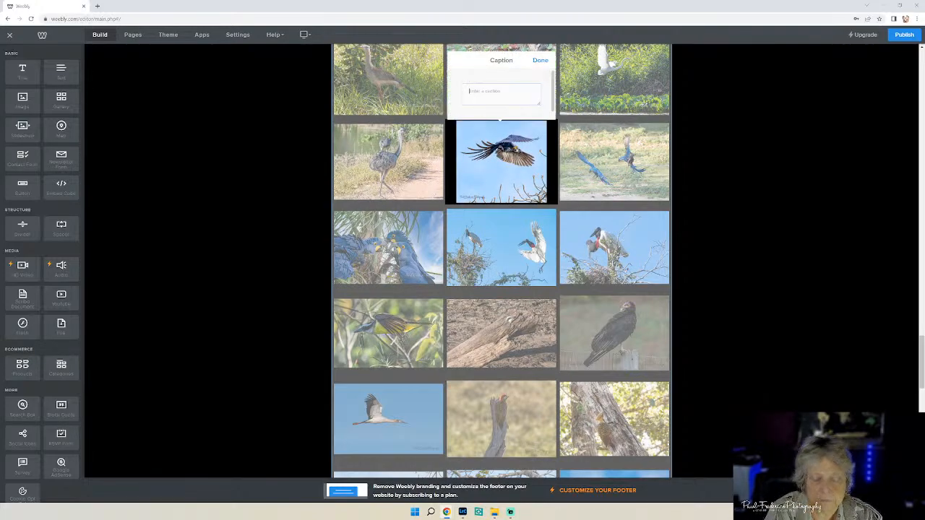
{"action": "type", "text": "Head"}
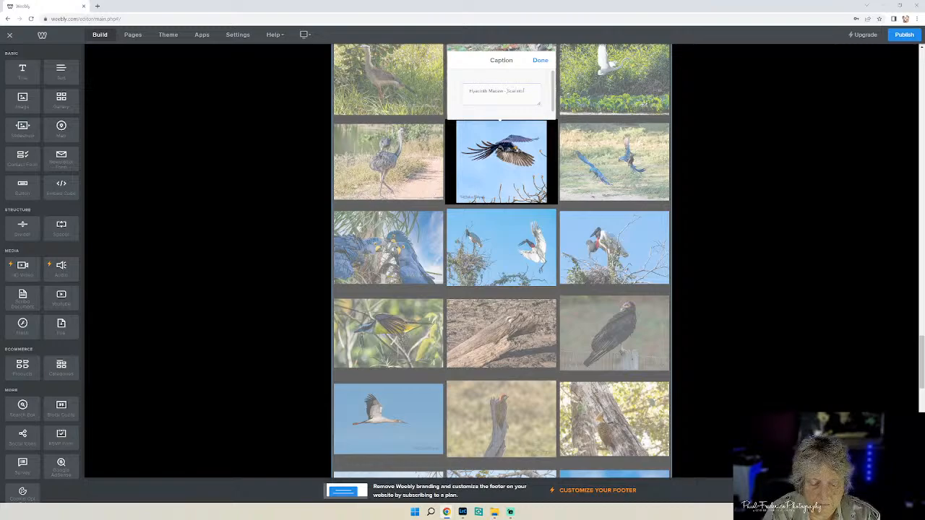
{"action": "type", "text": "y f"}
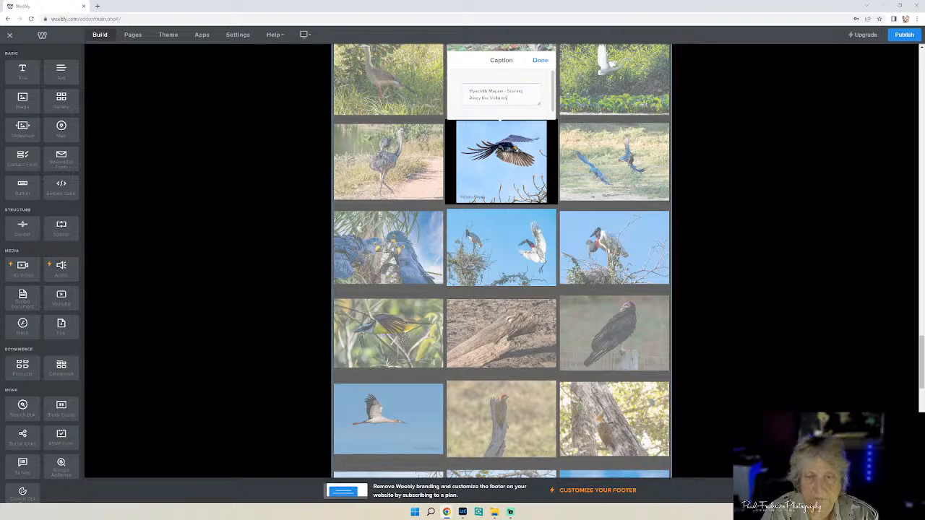
{"action": "key", "text": "Return"}
{"action": "type", "text": "Pantanal, Brazil"}
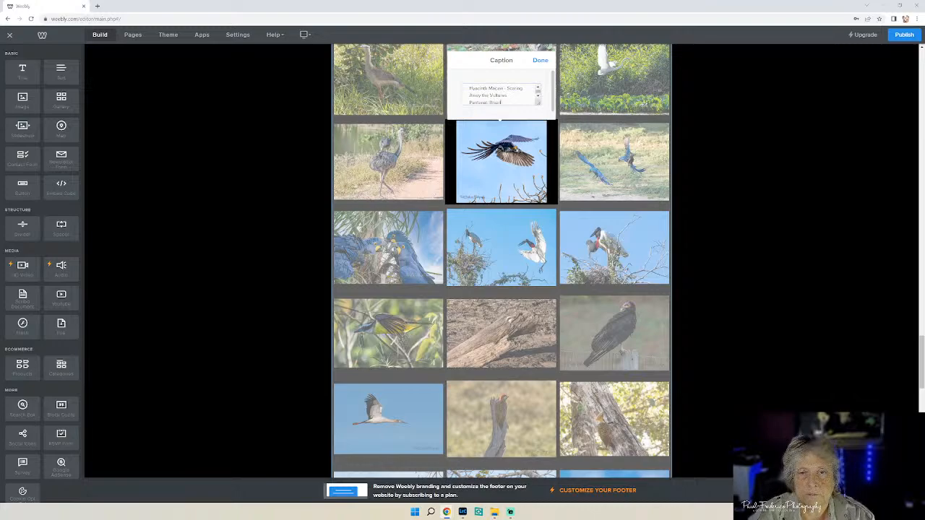
{"action": "left_click", "coordinate": [543, 67]}
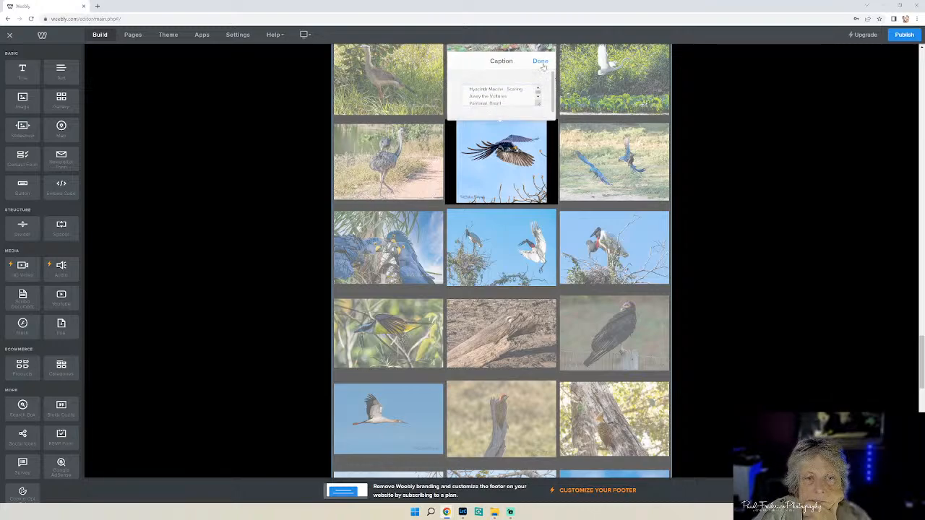
Caption the image of the large bird walking beside the dirt path "Greater Rhea" with "Pantanal, Brazil" on the second line.
{"action": "left_click", "coordinate": [378, 157]}
{"action": "left_click", "coordinate": [371, 107]}
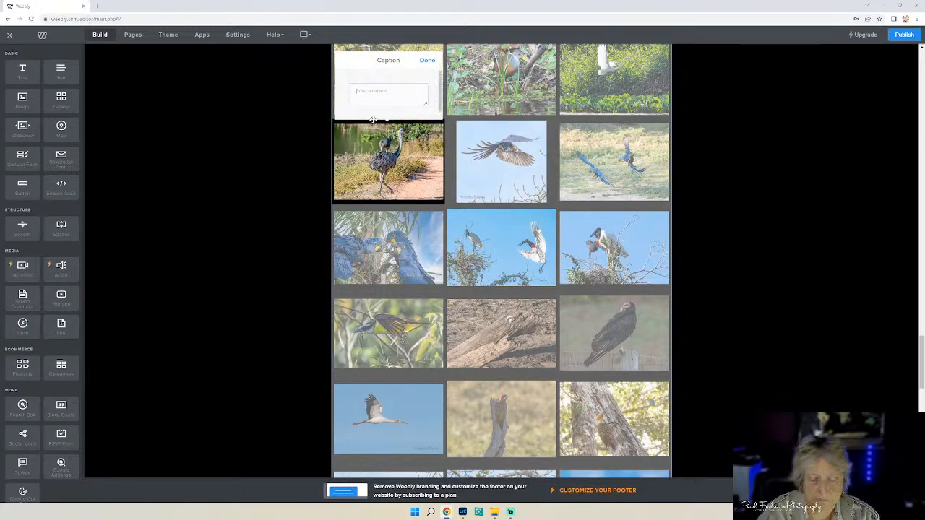
{"action": "type", "text": "Greater Rh"}
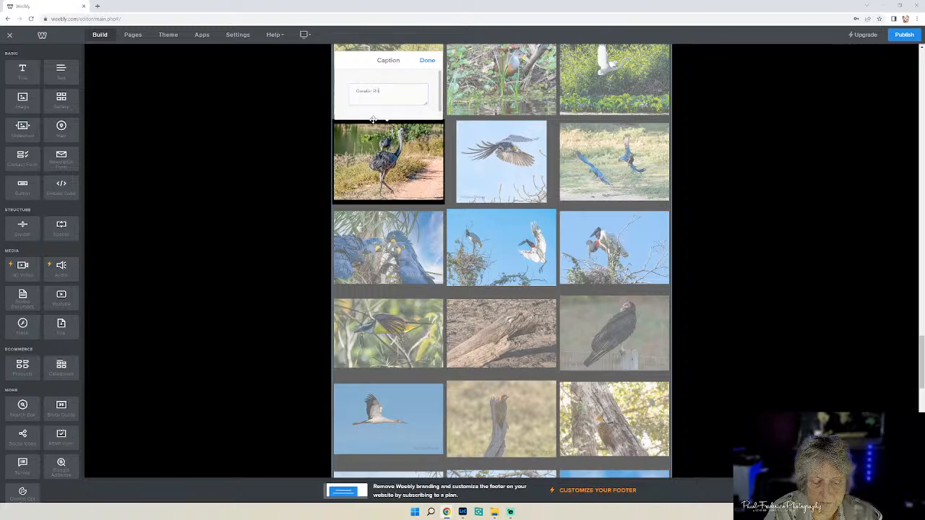
{"action": "type", "text": "ea"}
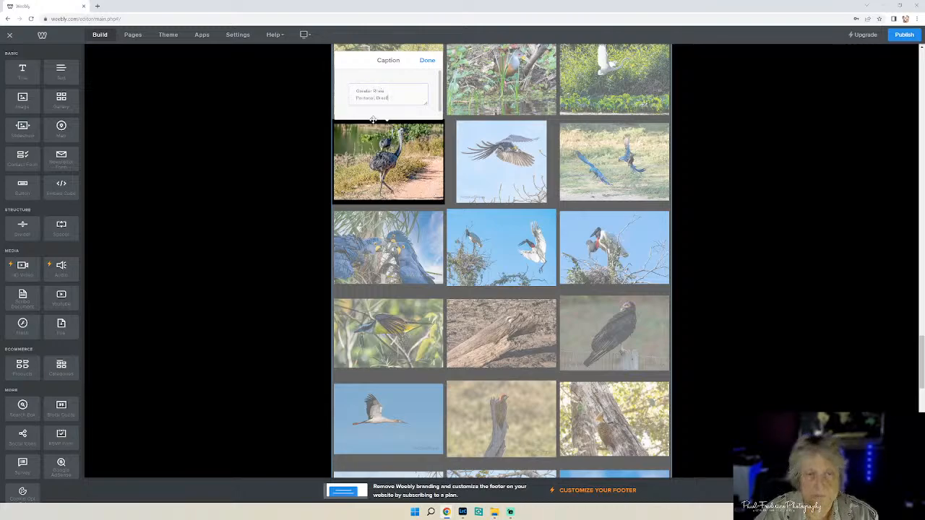
{"action": "left_click", "coordinate": [427, 60]}
Check the flying white bird's file name in the Pantanal Brazil folder and caption its gallery image "Greater Heron" with "Pantanal, Brazil" on the second line.
{"action": "scroll", "coordinate": [768, 229], "scroll_direction": "up", "scroll_amount": 3}
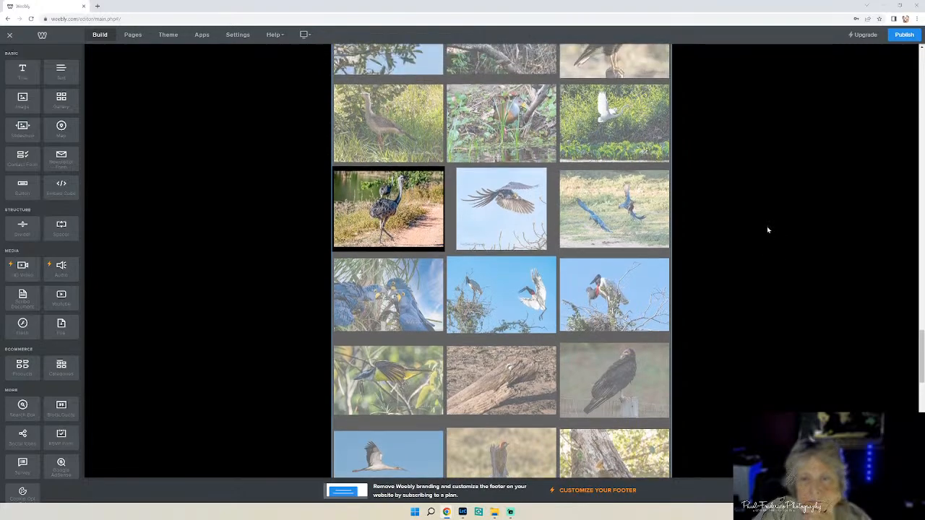
{"action": "left_click", "coordinate": [618, 177]}
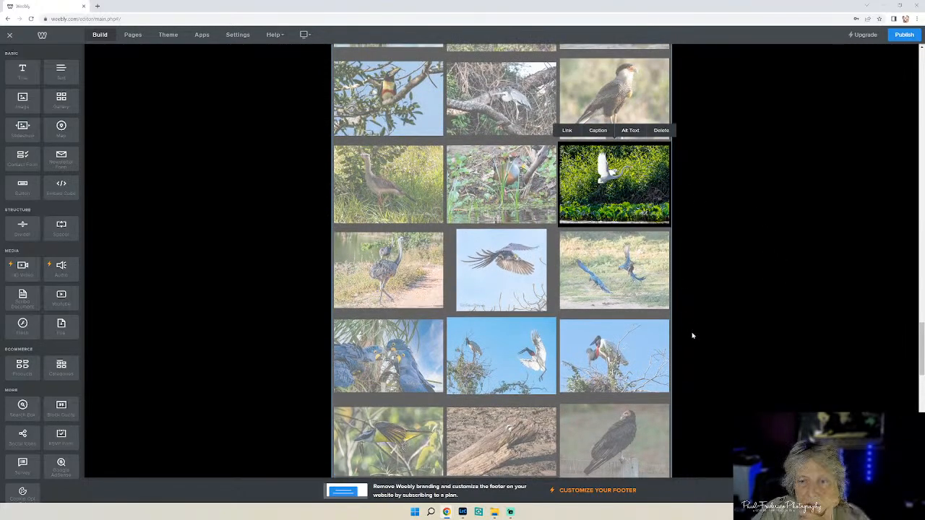
{"action": "left_click", "coordinate": [494, 512]}
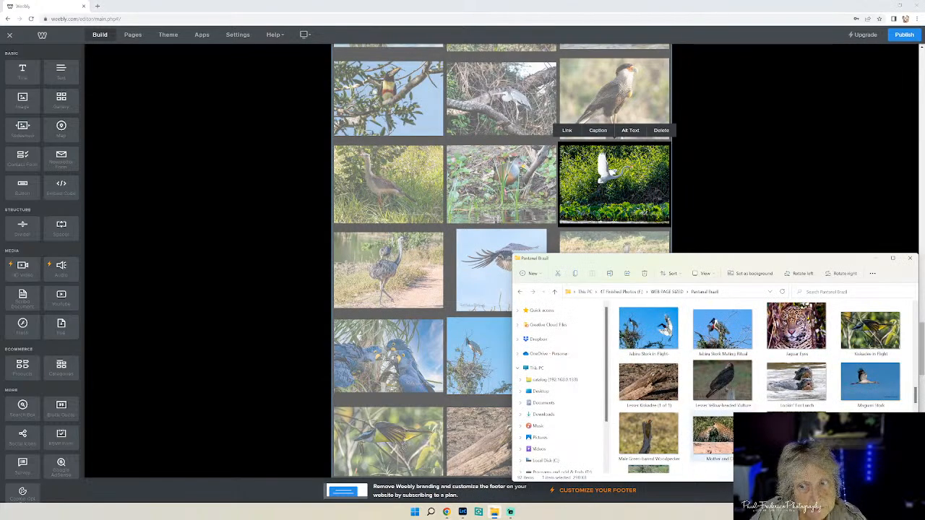
{"action": "scroll", "coordinate": [722, 405], "scroll_direction": "up", "scroll_amount": 1}
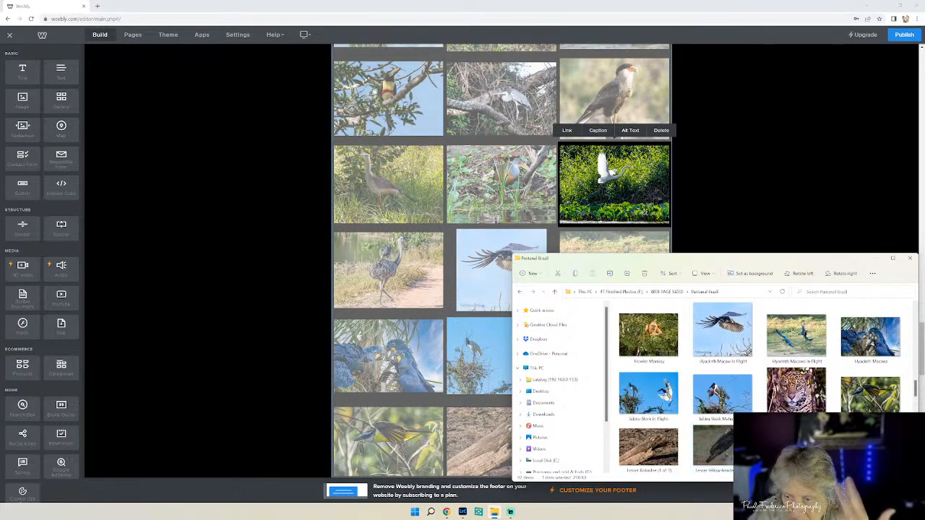
{"action": "scroll", "coordinate": [723, 390], "scroll_direction": "up", "scroll_amount": 2}
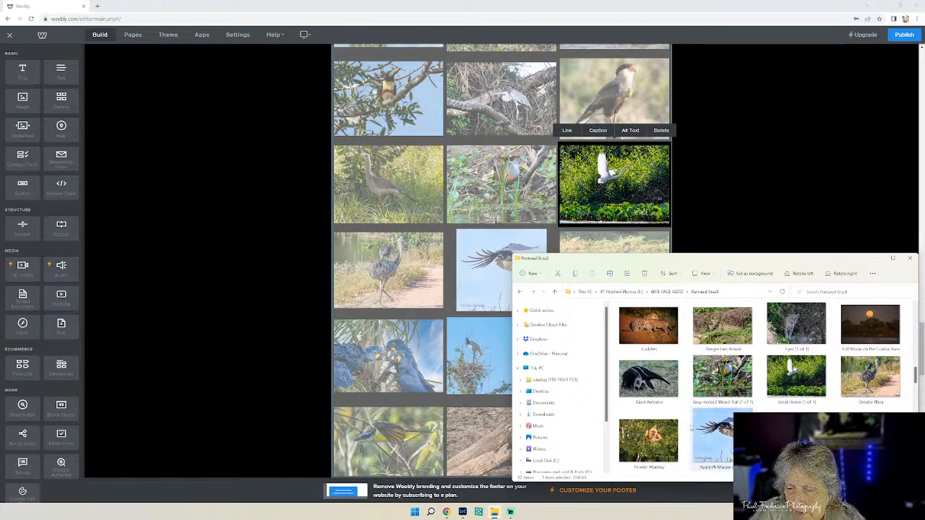
{"action": "left_click", "coordinate": [604, 185]}
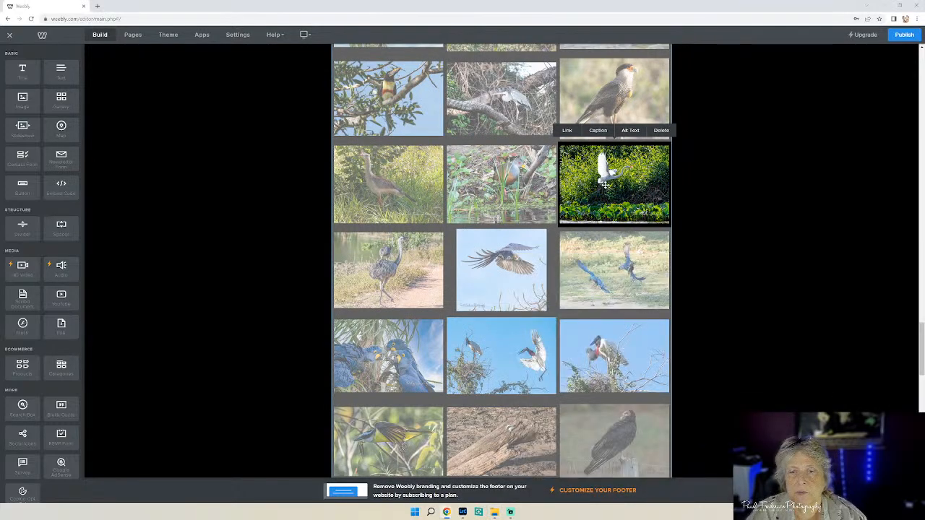
{"action": "left_click", "coordinate": [598, 131]}
{"action": "type", "text": "G"}
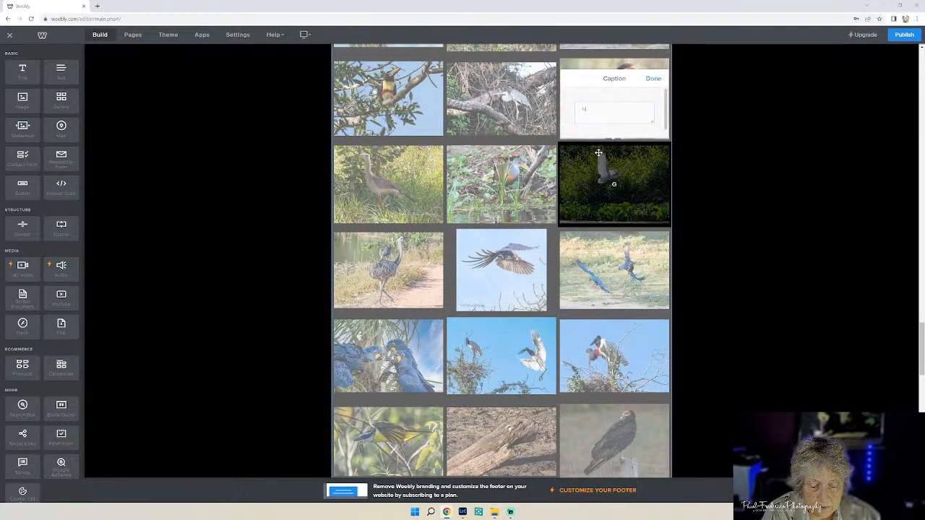
{"action": "type", "text": "reater Heron Pantanal, Brazil"}
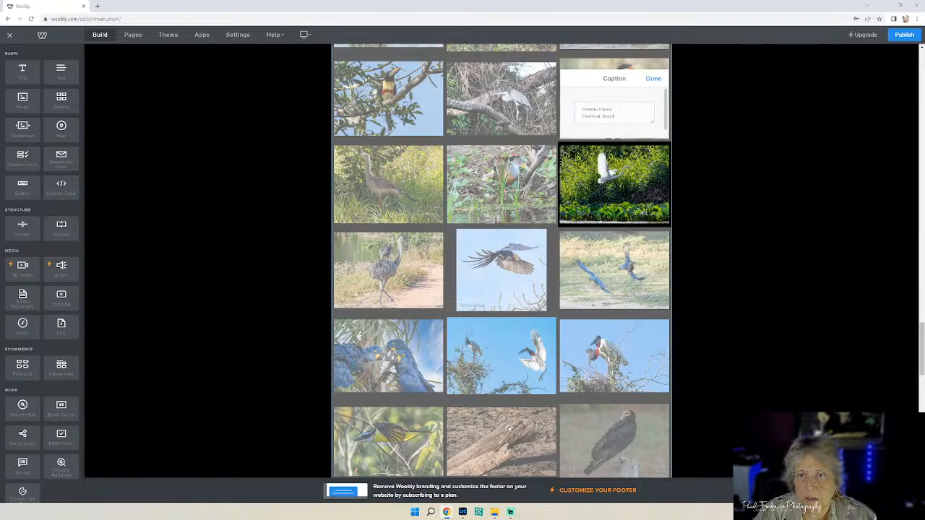
{"action": "left_click", "coordinate": [653, 78]}
Caption the image of the bird among the waterside plants "Gray-necked Woodrail" with "Pantanal, Brazil" on the second line.
{"action": "left_click", "coordinate": [508, 190]}
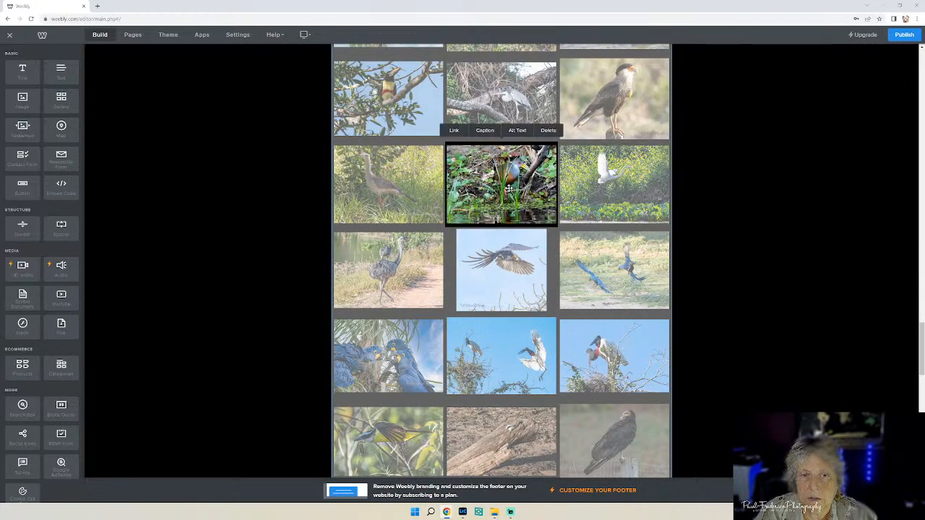
{"action": "left_click", "coordinate": [486, 132]}
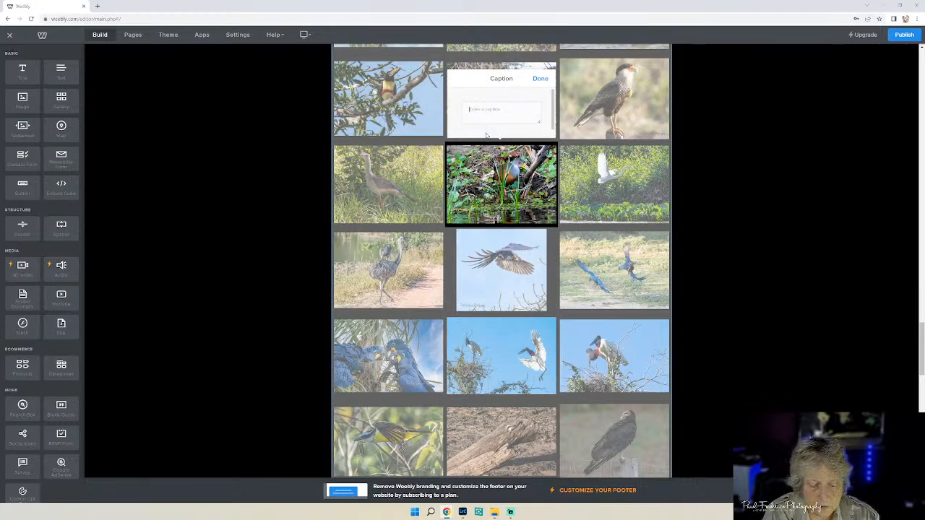
{"action": "type", "text": "A"}
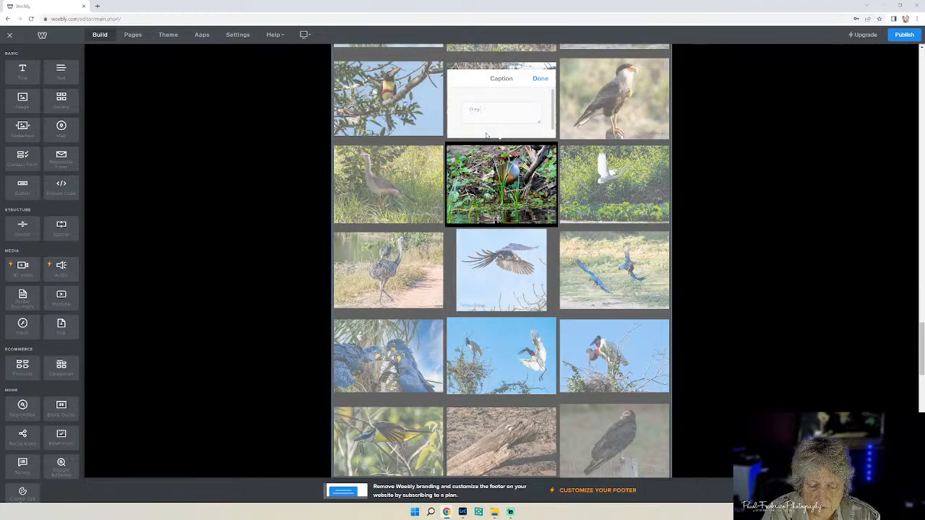
{"action": "type", "text": "rey-necke"}
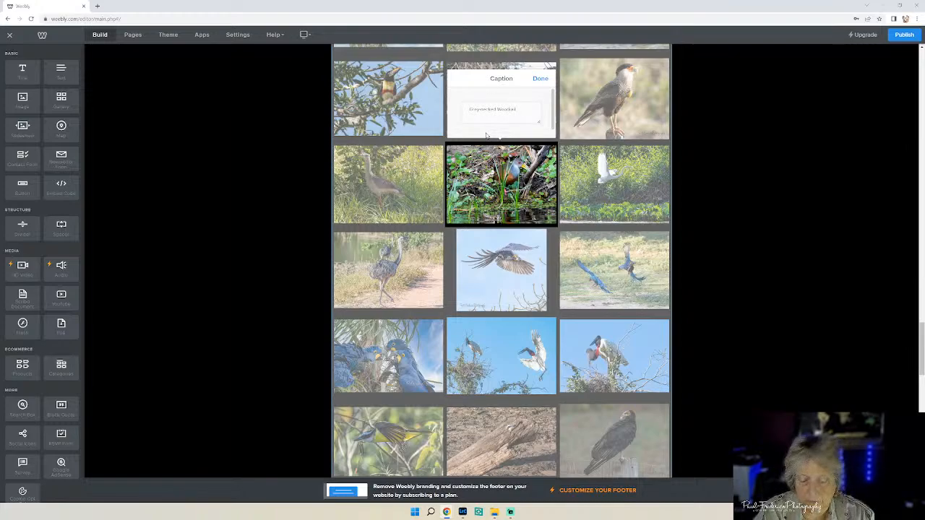
{"action": "type", "text": "d Woodrail"}
{"action": "key", "text": "Return"}
{"action": "type", "text": "Pantanal, Brazil"}
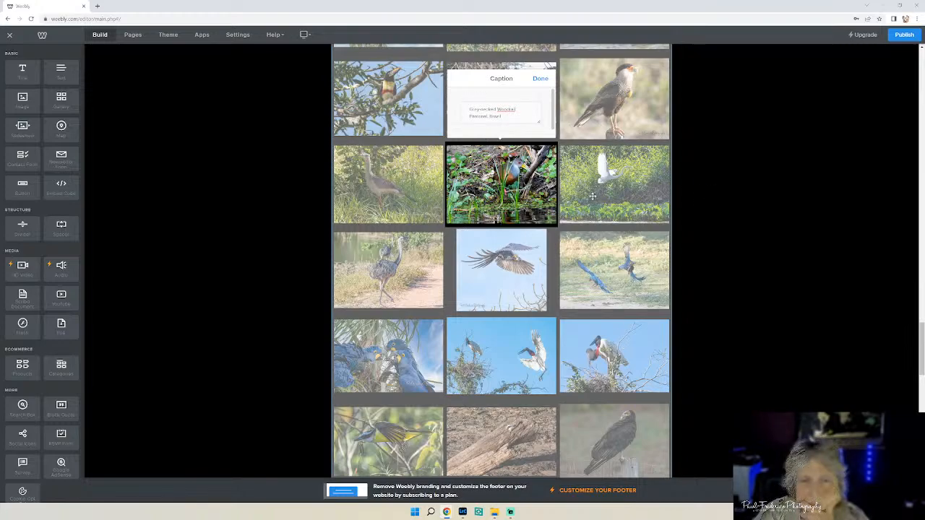
Check the spelling of the waterside bird's and flying white bird's file names in the Pantanal Brazil folder.
{"action": "left_click", "coordinate": [493, 513]}
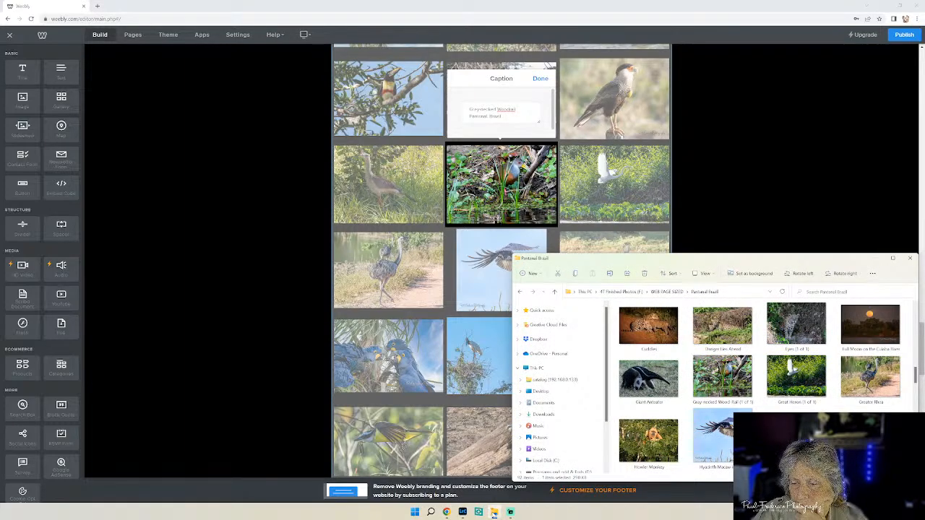
{"action": "left_click", "coordinate": [493, 512]}
{"action": "left_click", "coordinate": [494, 513]}
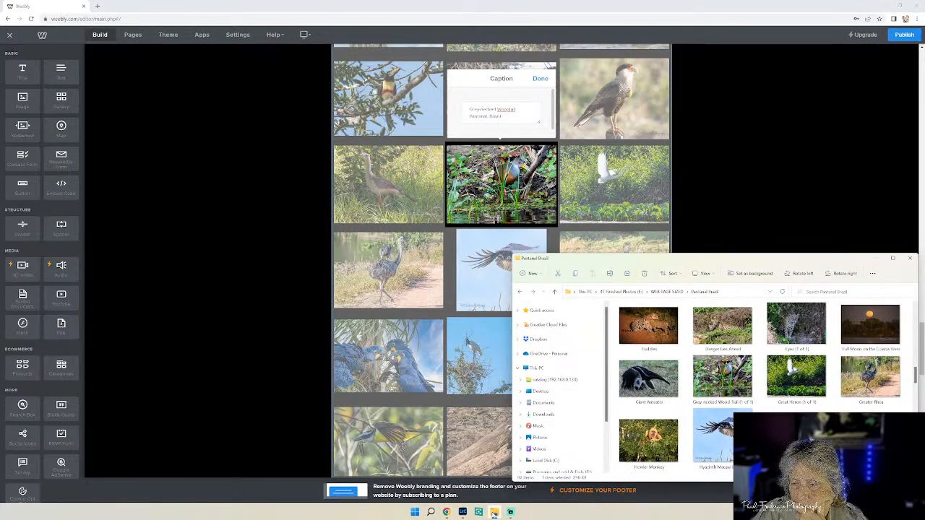
{"action": "left_click", "coordinate": [494, 513]}
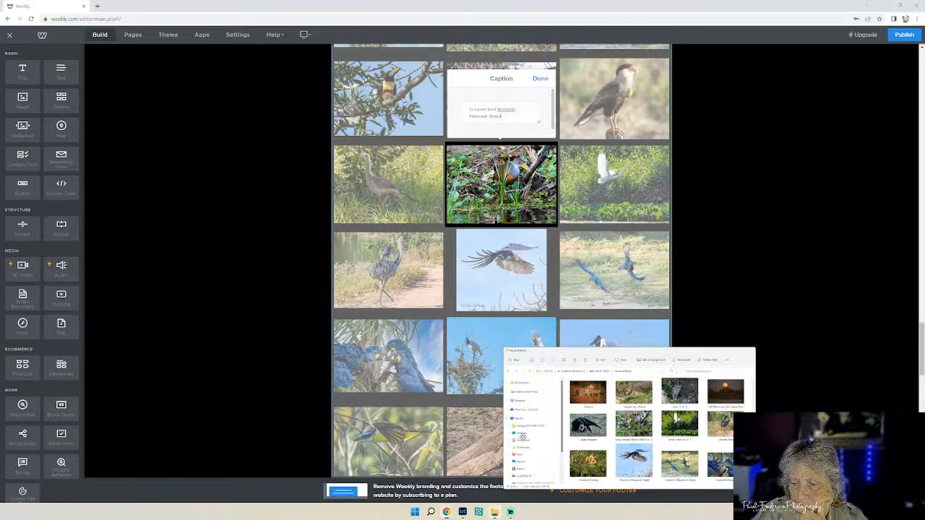
Correct the species name in the flying white bird's gallery caption to "Great Heron".
{"action": "left_click", "coordinate": [605, 197]}
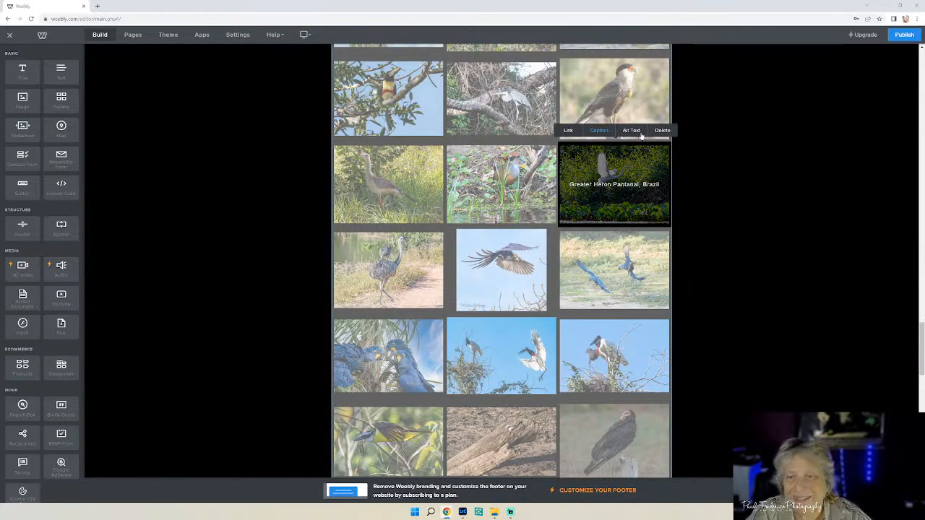
{"action": "left_click", "coordinate": [599, 130]}
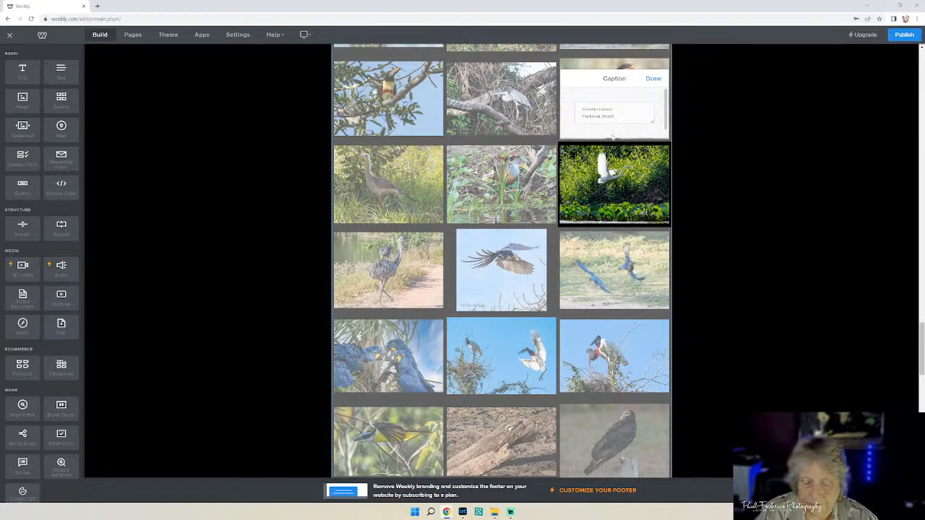
{"action": "key", "text": "BackSpace"}
{"action": "key", "text": "BackSpace"}
{"action": "left_click", "coordinate": [650, 80]}
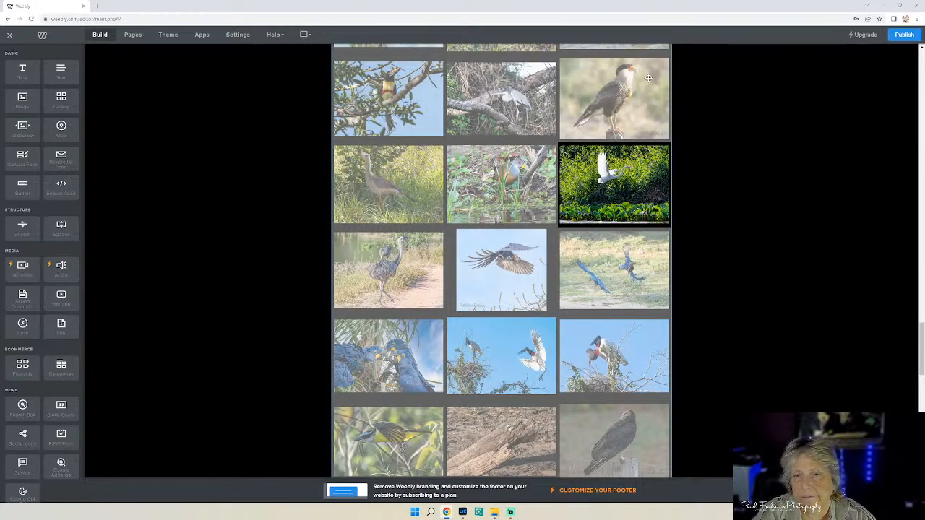
Recheck the waterside bird's file name and caption its gallery image "Gray-necked Wood Rail" with "Pantanal, Brazil" on the second line.
{"action": "left_click", "coordinate": [511, 192]}
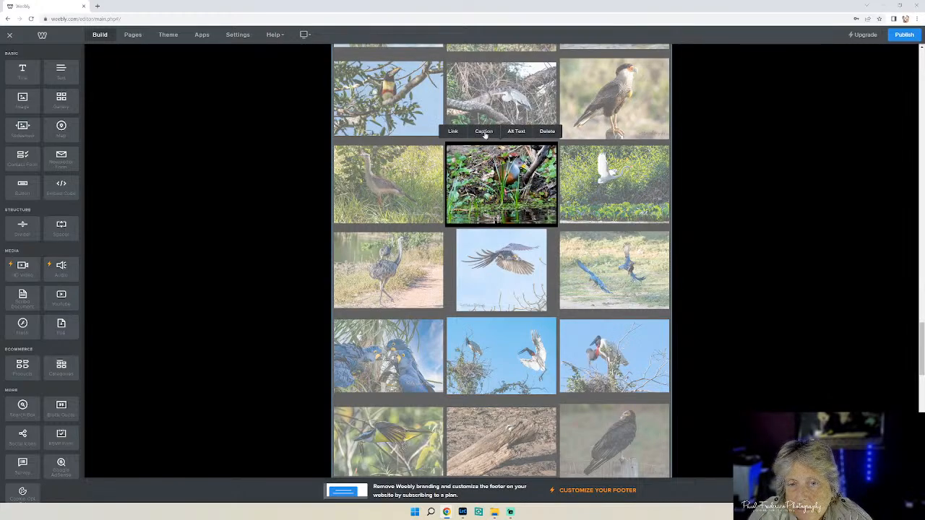
{"action": "left_click", "coordinate": [485, 133]}
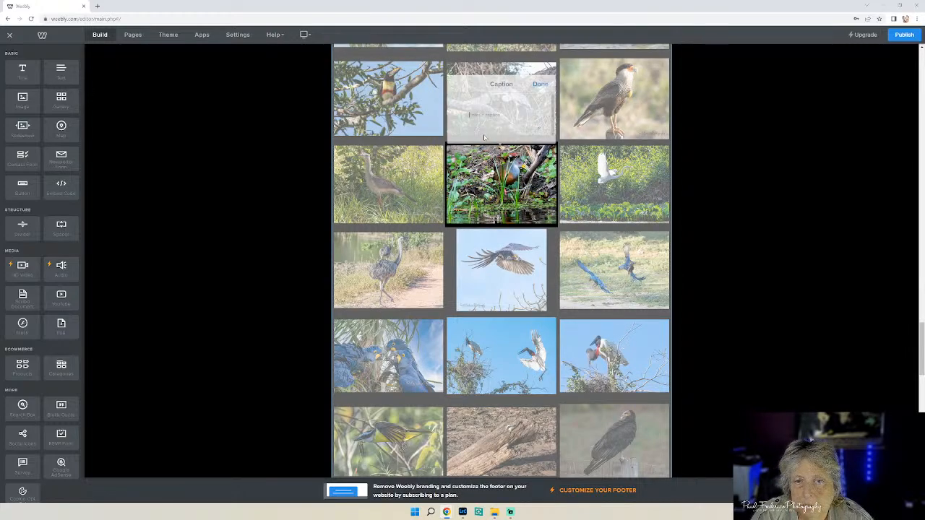
{"action": "left_click", "coordinate": [500, 177]}
{"action": "left_click", "coordinate": [483, 132]}
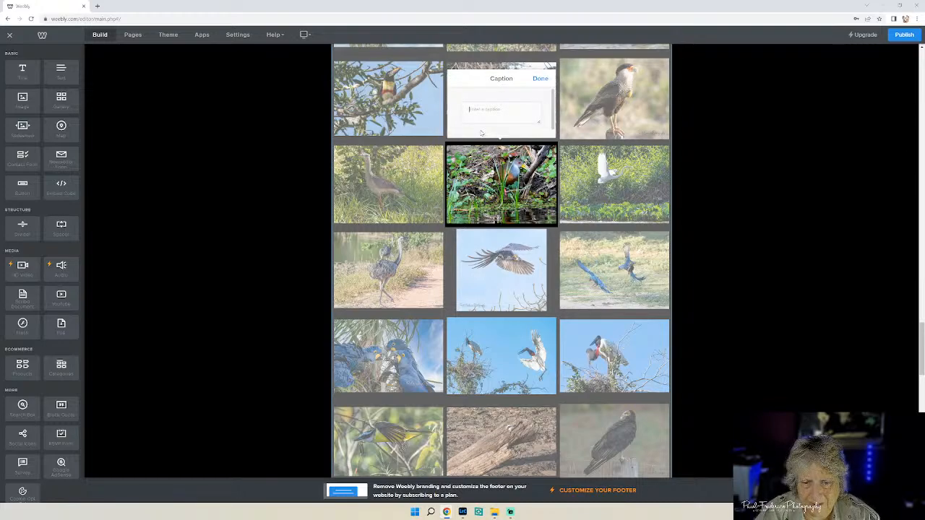
{"action": "left_click", "coordinate": [494, 511]}
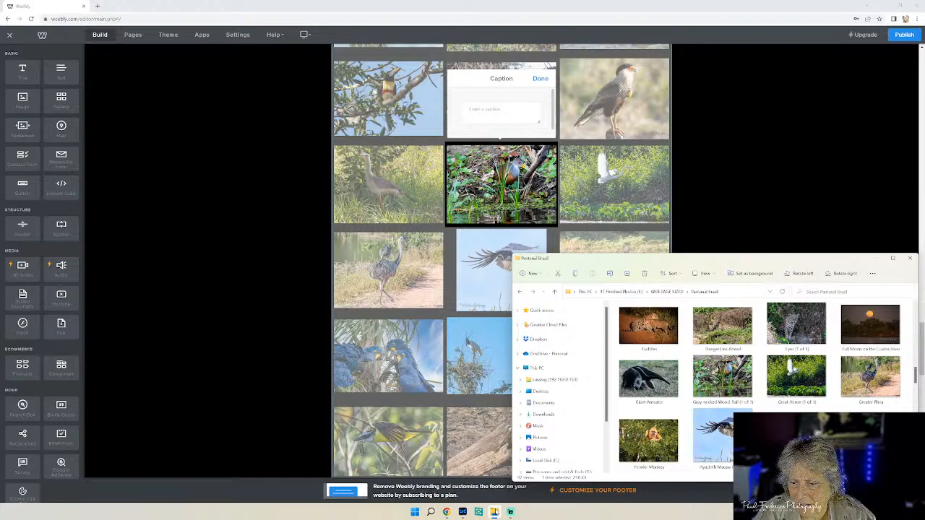
{"action": "left_click", "coordinate": [494, 512]}
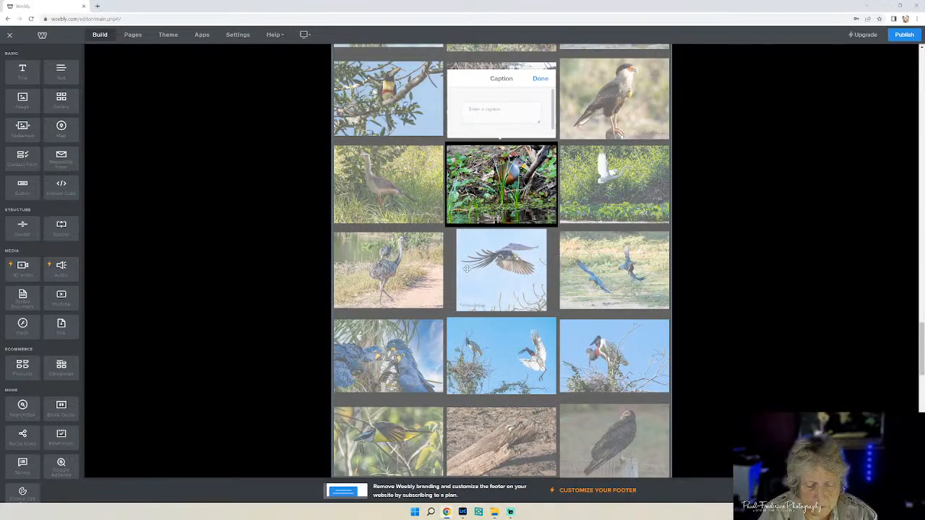
{"action": "type", "text": "Gre"}
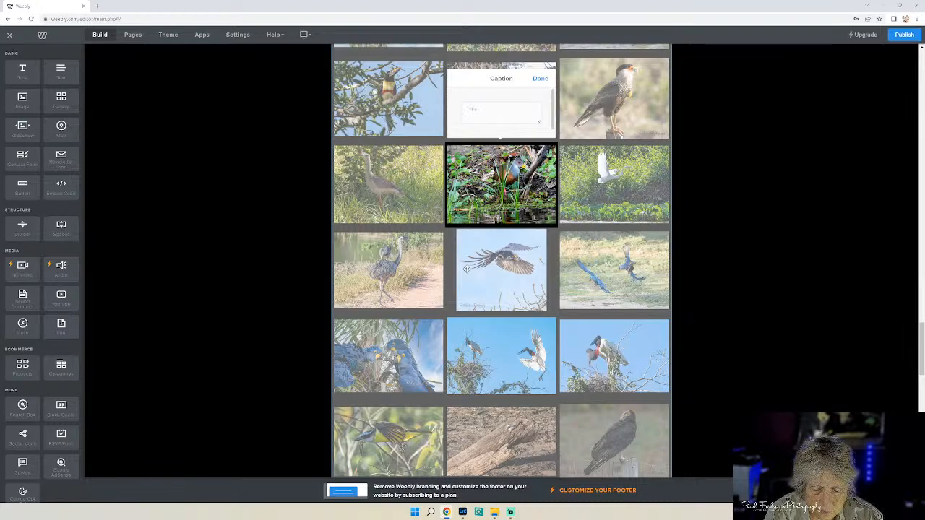
{"action": "type", "text": "ay-necked W"}
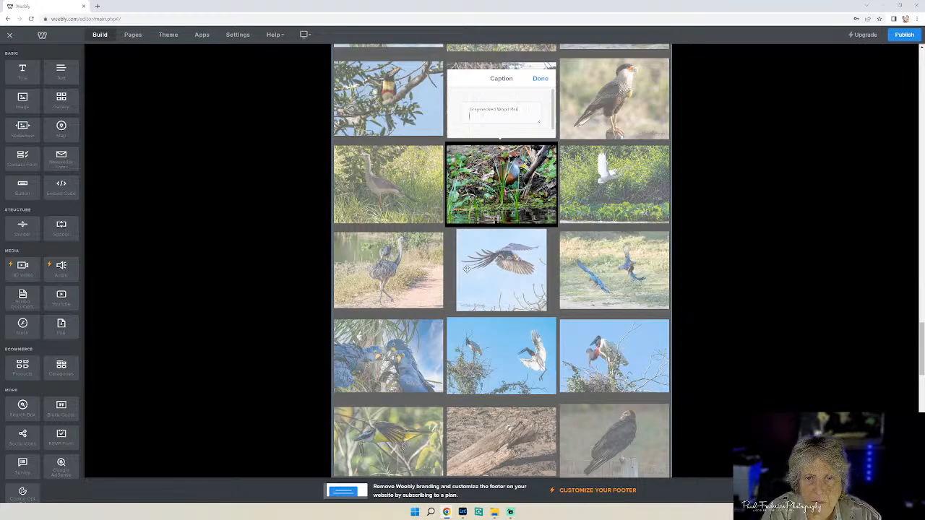
{"action": "type", "text": "ood Rail"}
{"action": "key", "text": "Return"}
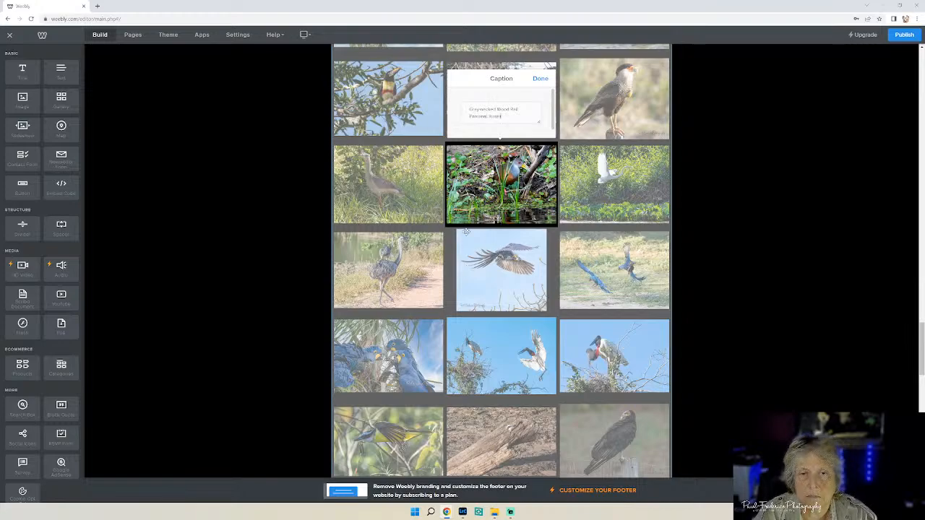
{"action": "left_click", "coordinate": [541, 78]}
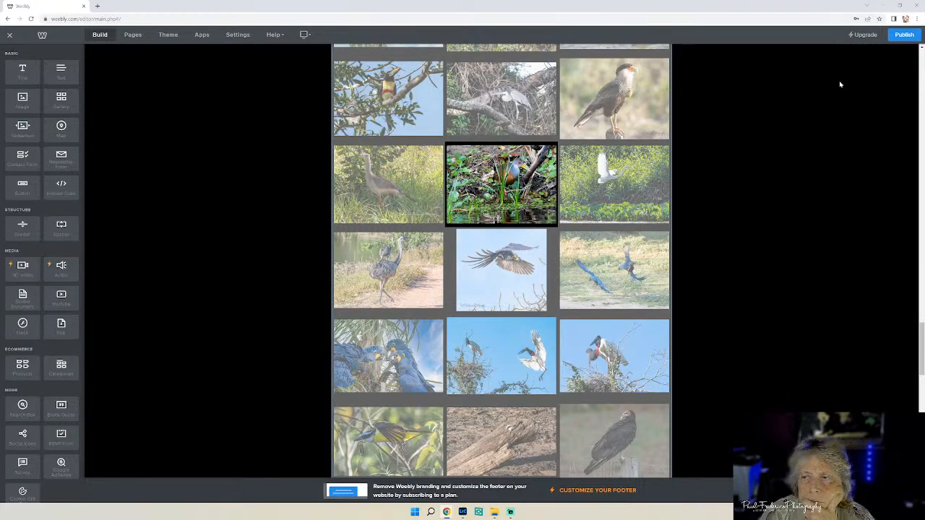
Publish the website and dismiss the publishing confirmation.
{"action": "left_click", "coordinate": [903, 34]}
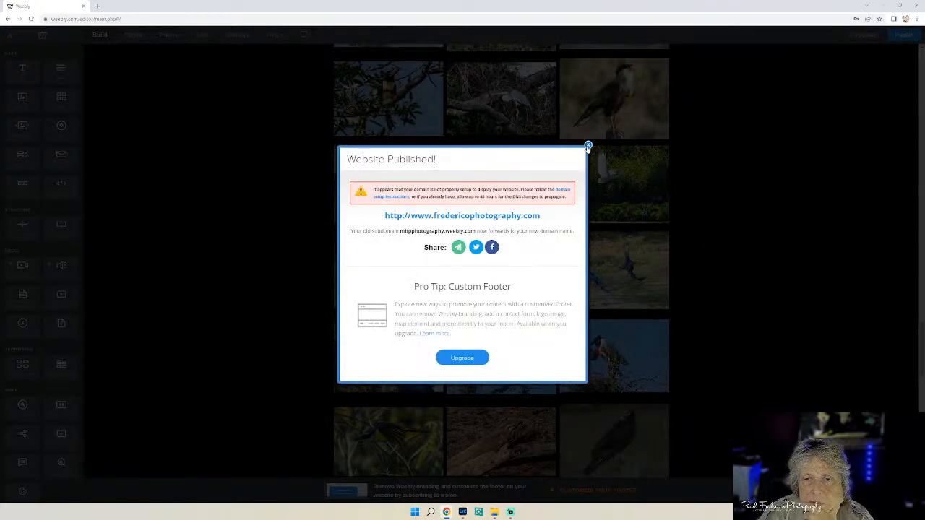
{"action": "left_click", "coordinate": [588, 146]}
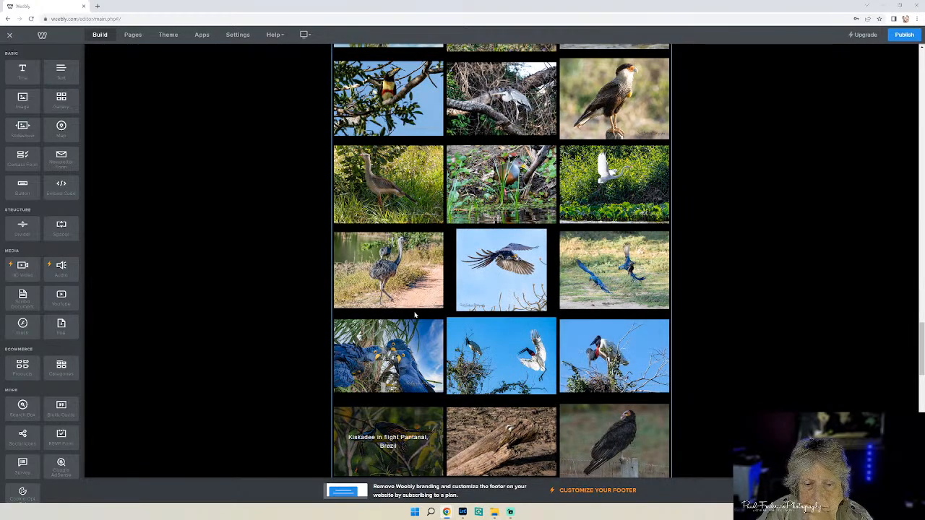
Enter "Seriema" as the caption of the image of the long-necked bird standing in tall grass.
{"action": "left_click", "coordinate": [383, 173]}
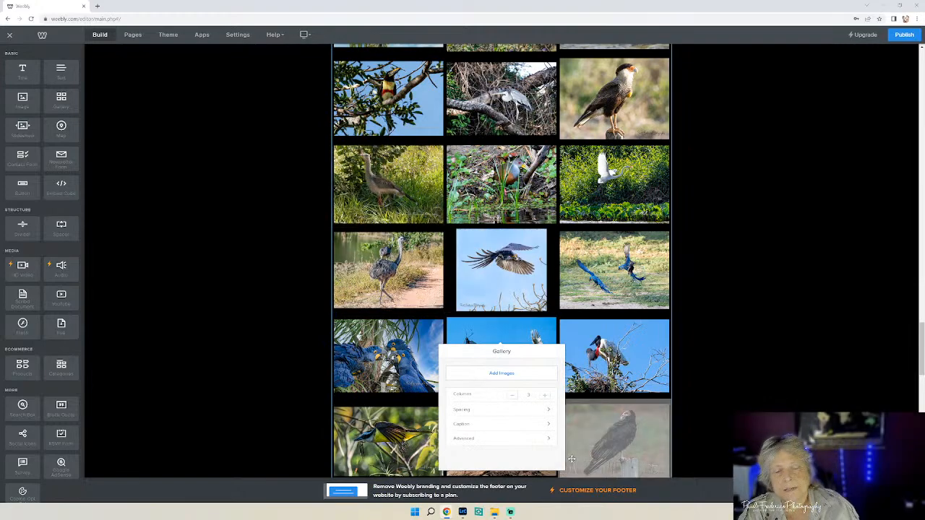
{"action": "left_click", "coordinate": [381, 164]}
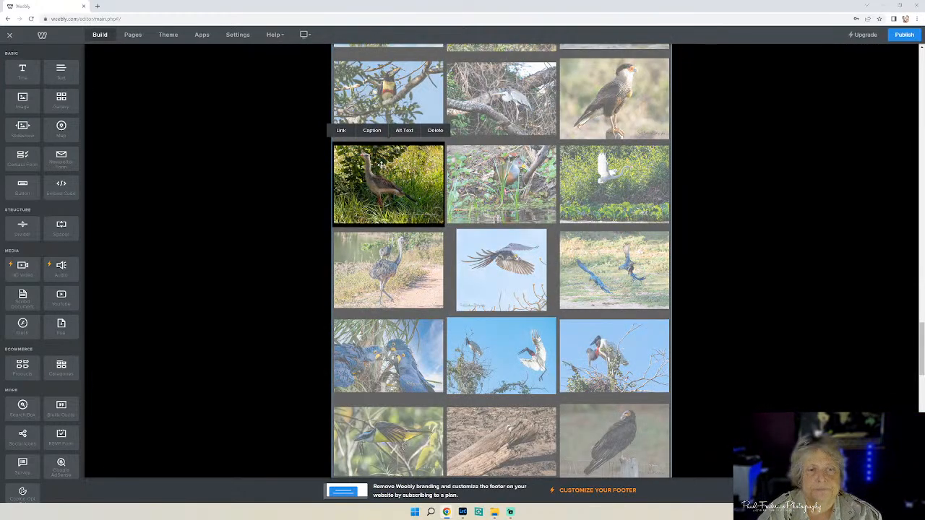
{"action": "left_click", "coordinate": [370, 131]}
{"action": "type", "text": "Seriema"}
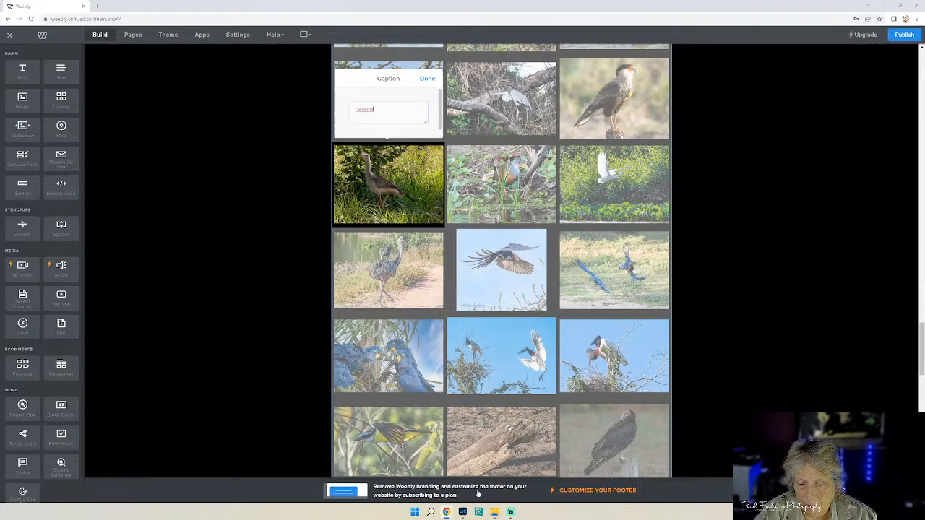
Check the bird's file name in the Pantanal Brazil folder and complete its caption as "Crested Seriema" with "Pantanal, Brazil" on the second line.
{"action": "left_click", "coordinate": [495, 512]}
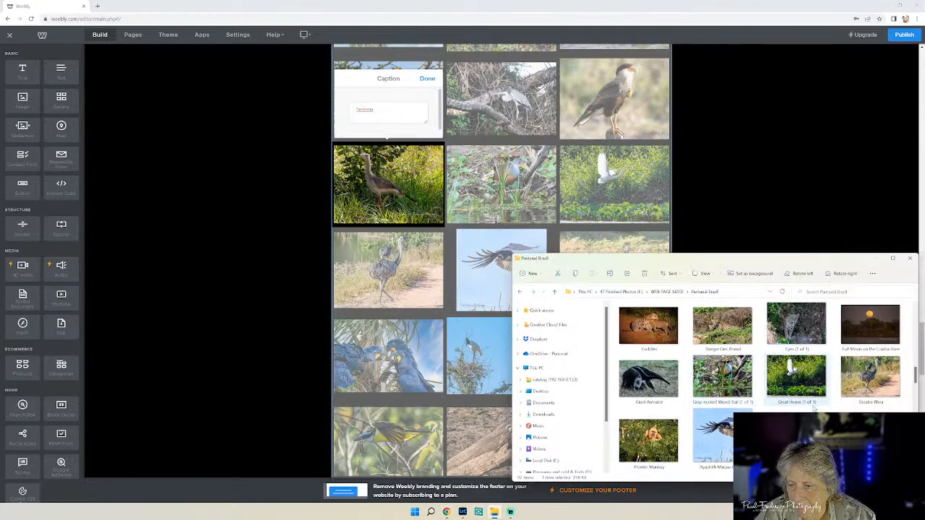
{"action": "scroll", "coordinate": [869, 410], "scroll_direction": "up", "scroll_amount": 2}
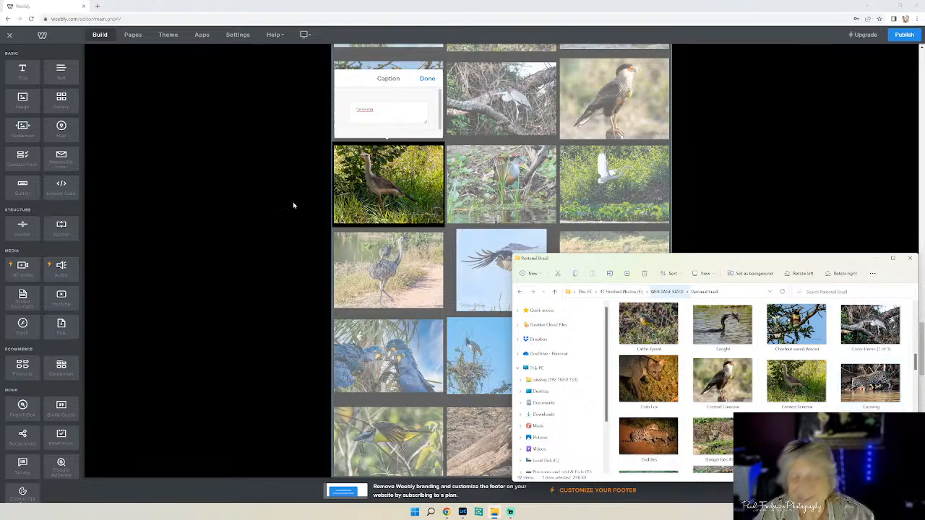
{"action": "left_click", "coordinate": [357, 109]}
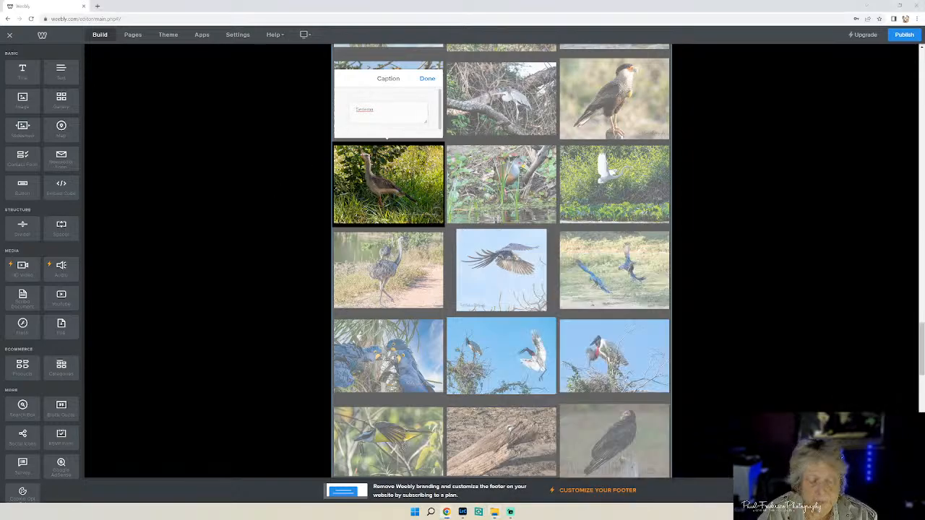
{"action": "left_click", "coordinate": [495, 512]}
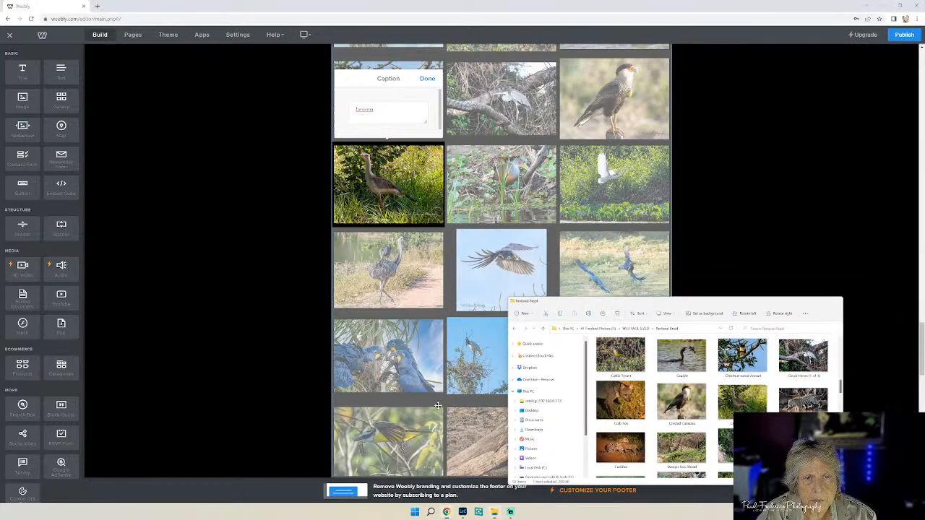
{"action": "left_click", "coordinate": [494, 512]}
{"action": "type", "text": "Crested"}
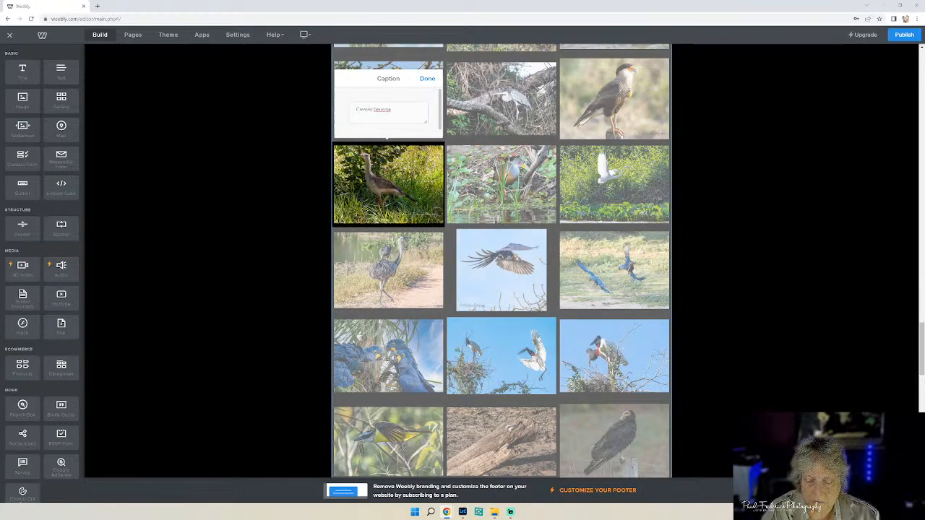
{"action": "key", "text": "Return"}
{"action": "key", "text": "BackSpace"}
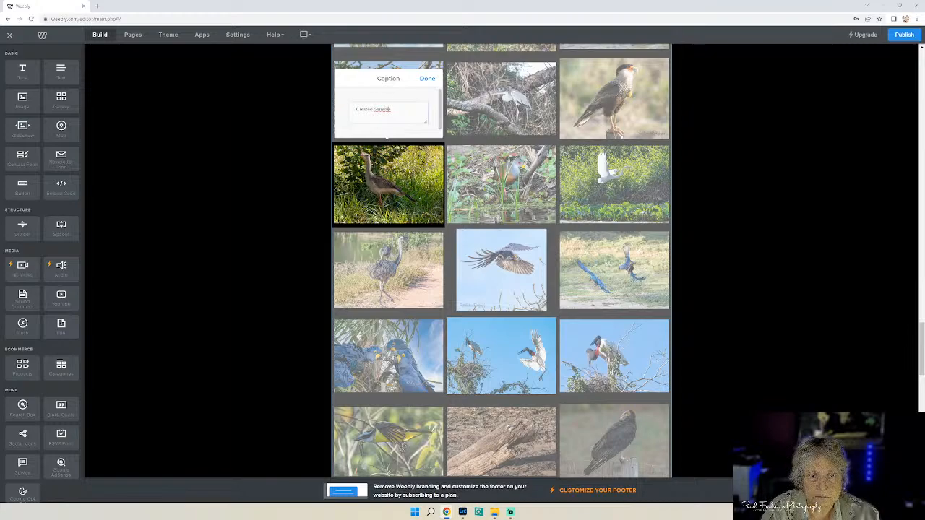
{"action": "type", "text": "Pantanal, Brazil"}
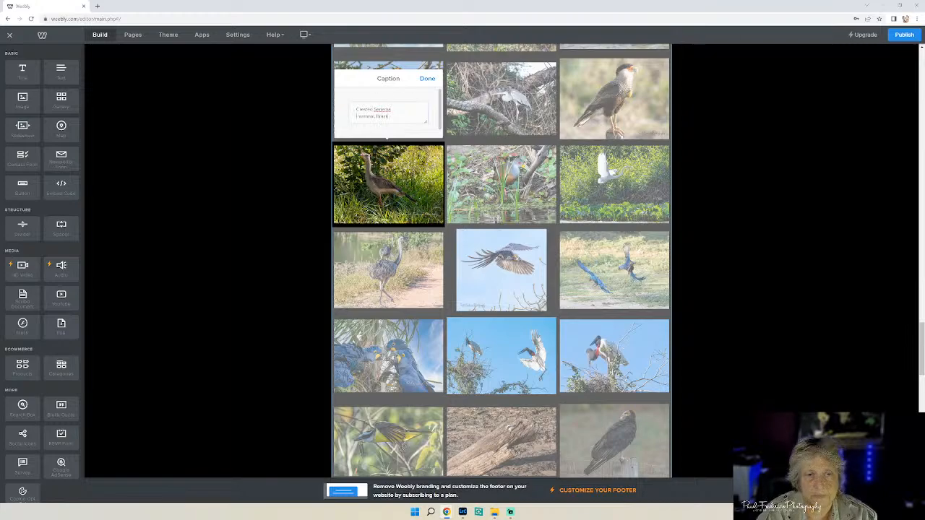
{"action": "left_click", "coordinate": [428, 79]}
Check the file name of the bird perched in the leafy tree and caption its gallery image "Chestnut-eared Aracari" with "Pantanal, Brazil" on the second line.
{"action": "scroll", "coordinate": [759, 302], "scroll_direction": "up", "scroll_amount": 3}
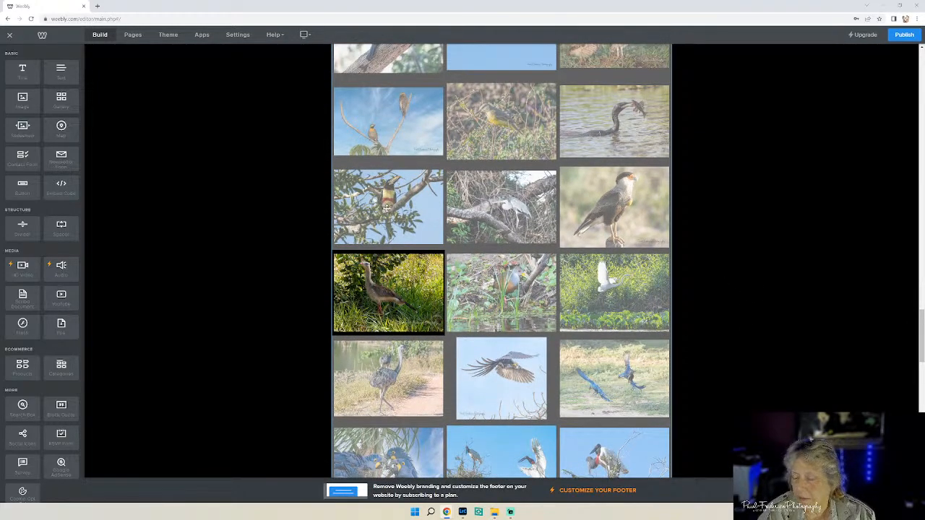
{"action": "left_click", "coordinate": [386, 208]}
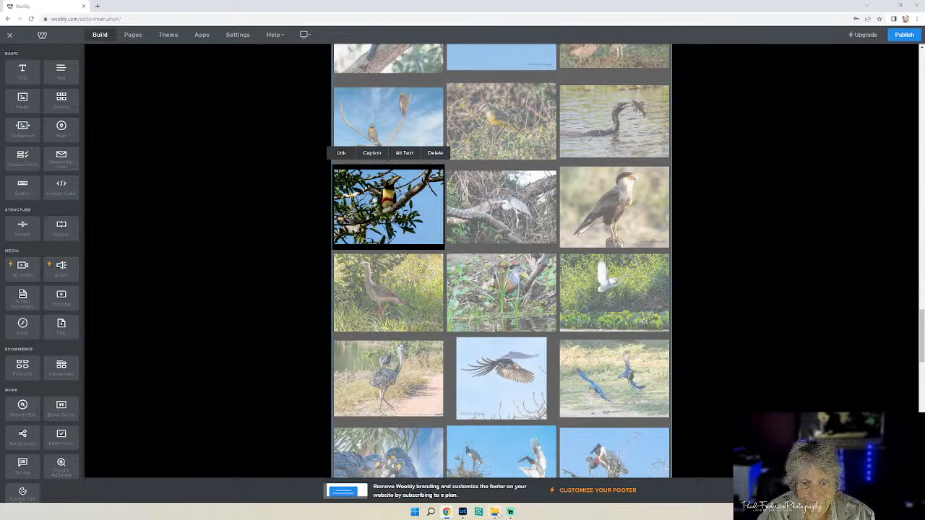
{"action": "left_click", "coordinate": [494, 512]}
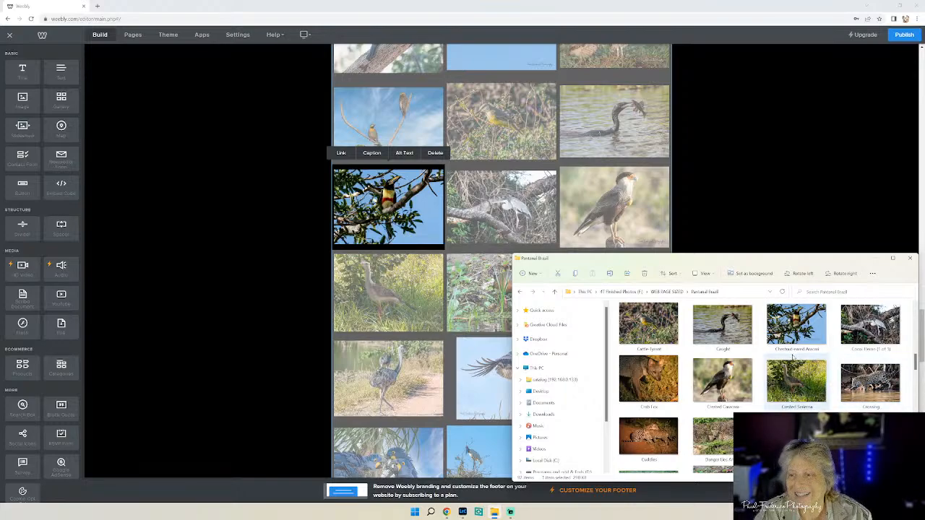
{"action": "left_click", "coordinate": [371, 153]}
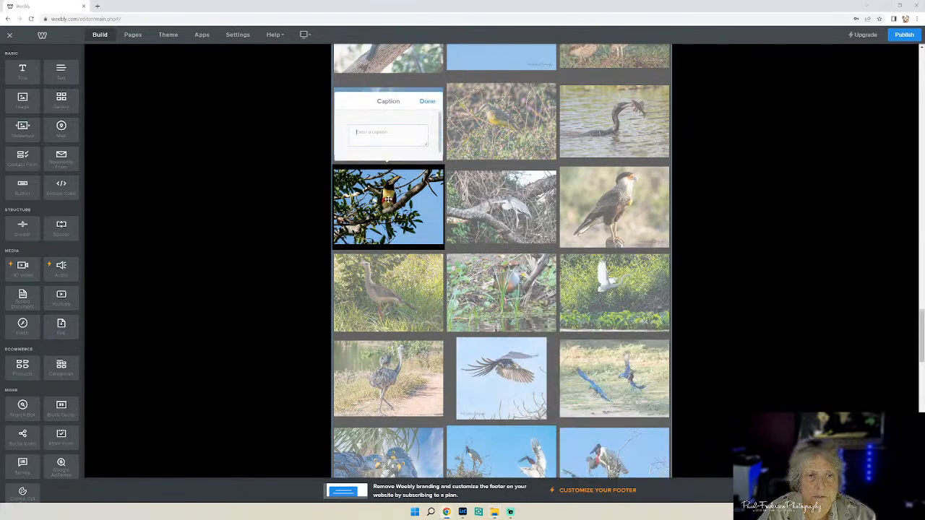
{"action": "type", "text": "Chestn"}
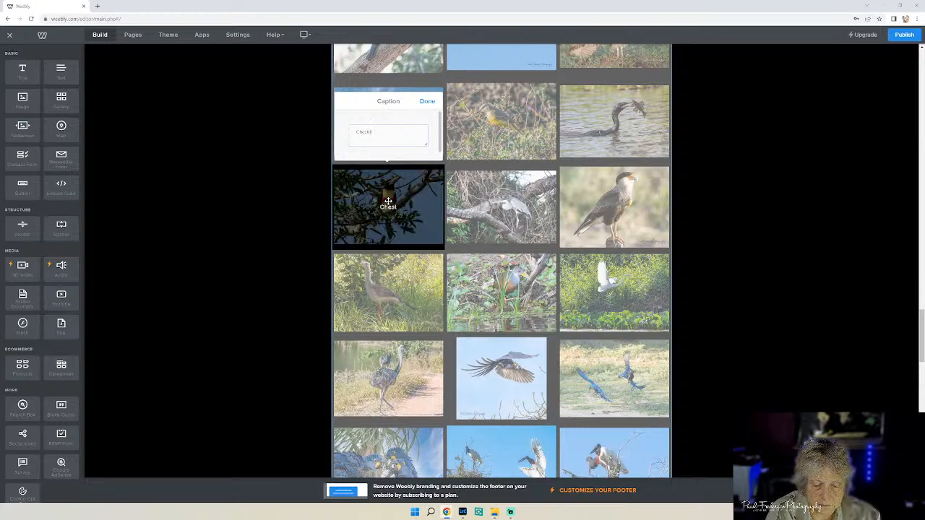
{"action": "type", "text": "ut"}
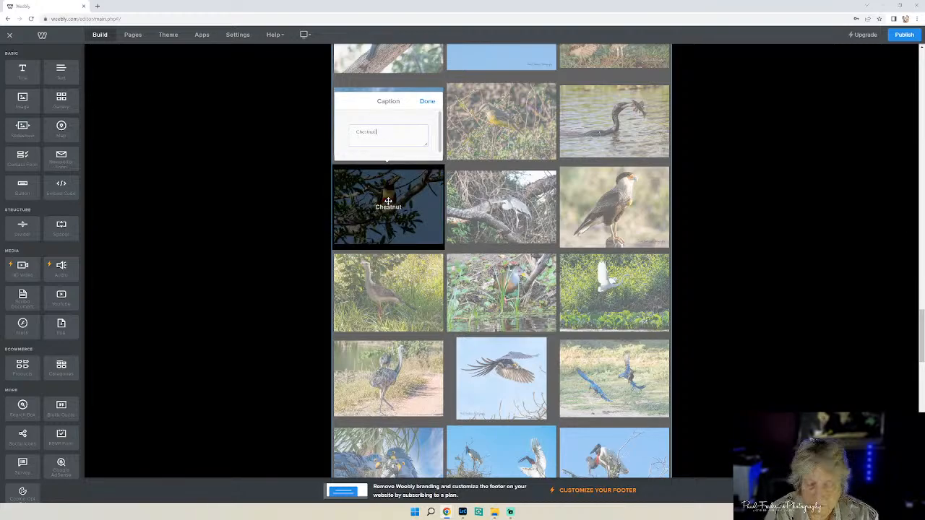
{"action": "type", "text": "-e"}
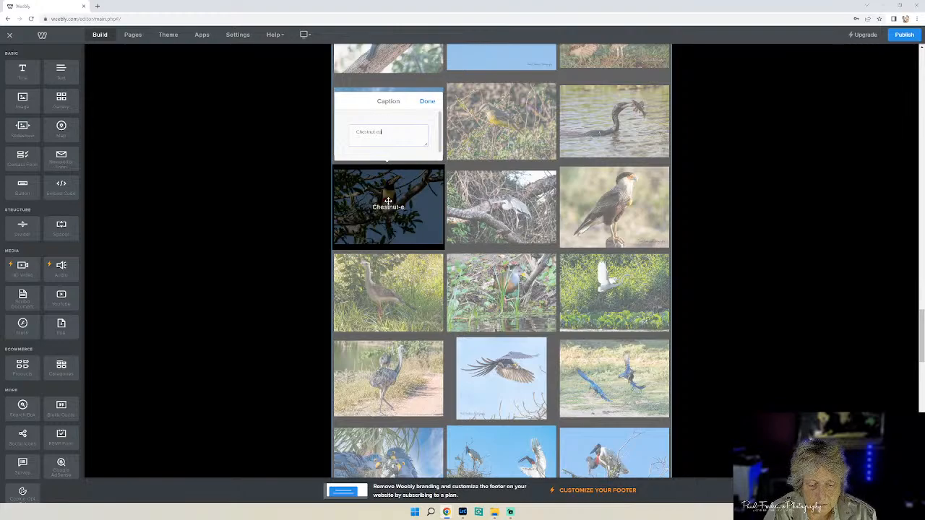
{"action": "type", "text": "ared Aracari"}
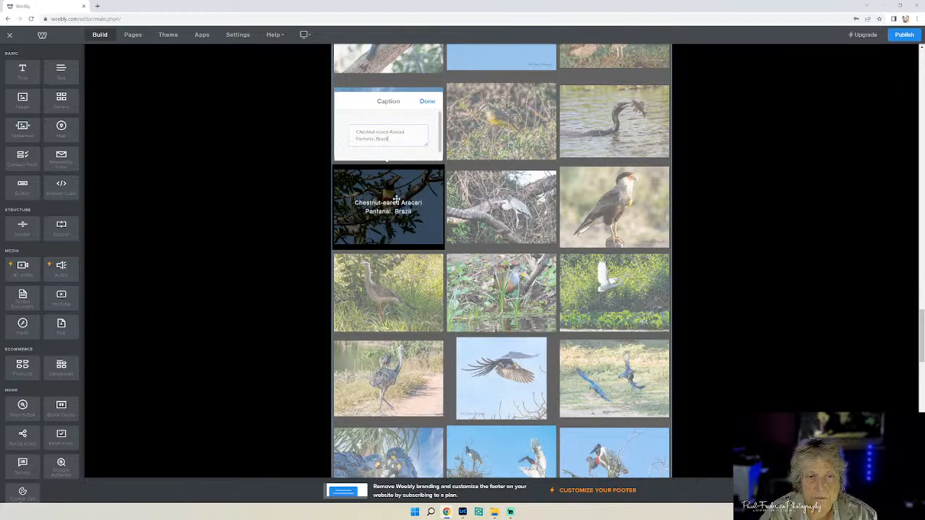
{"action": "left_click", "coordinate": [429, 102]}
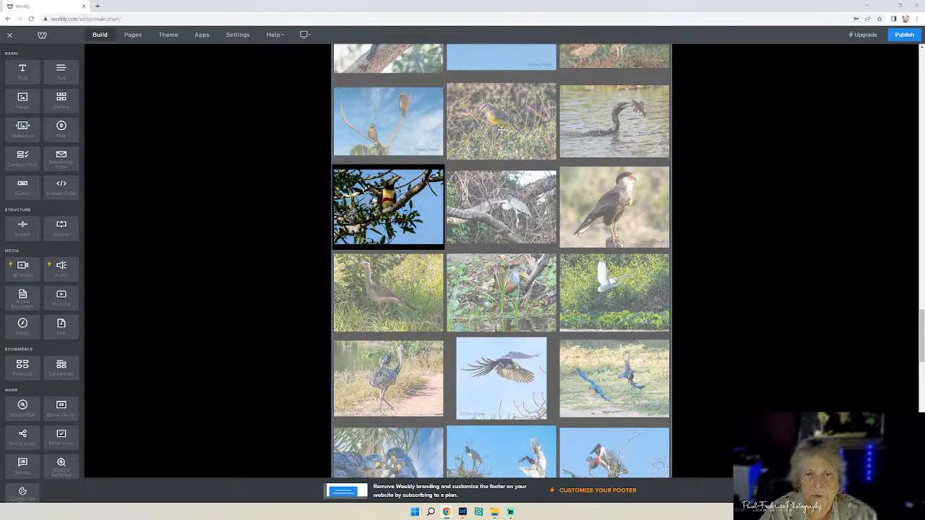
Caption the image of the yellow-breasted bird in the brush "Cattle Tyrant" with "Pantanal, Brazil" on the second line.
{"action": "left_click", "coordinate": [501, 129]}
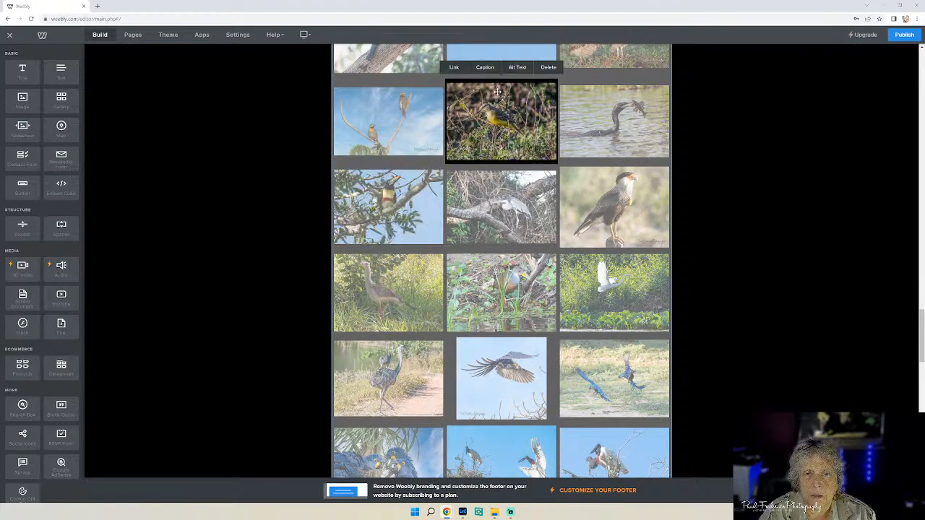
{"action": "left_click", "coordinate": [485, 68]}
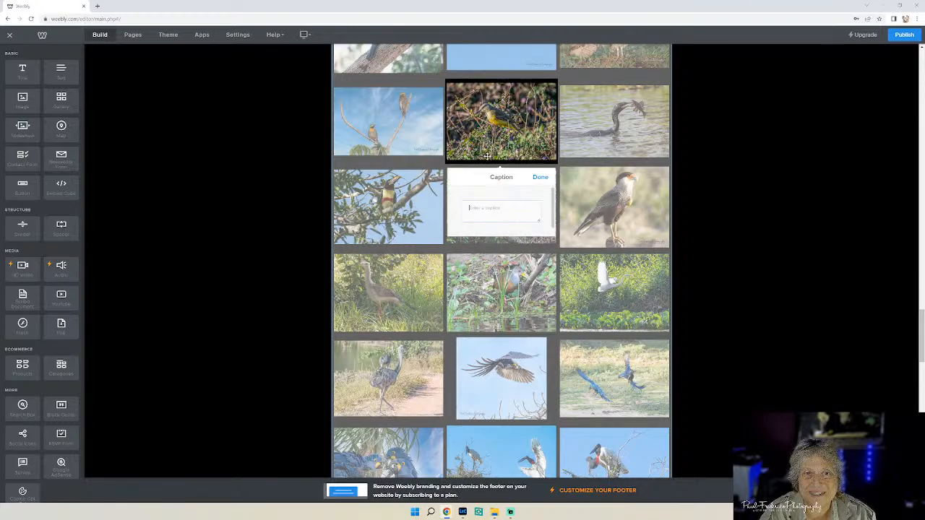
{"action": "type", "text": "Catt"}
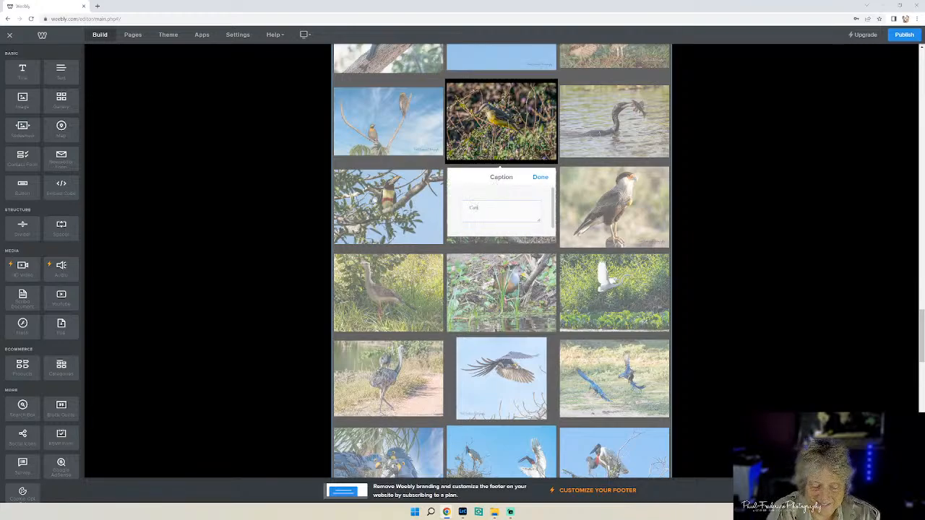
{"action": "type", "text": "le Tyran"}
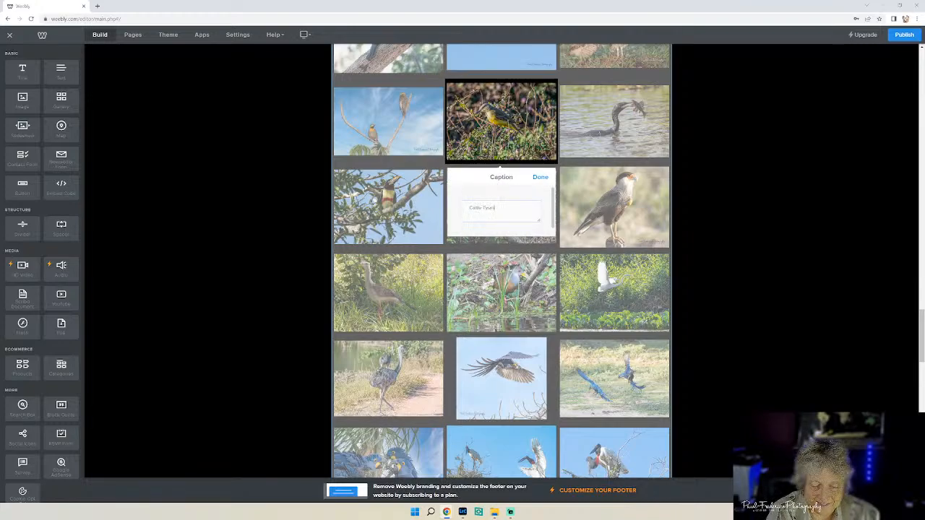
{"action": "type", "text": "t"}
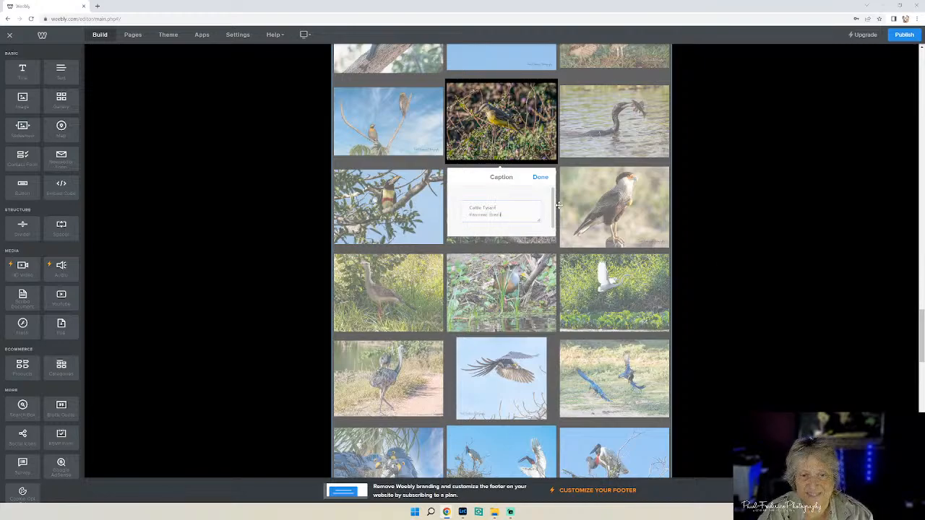
{"action": "left_click", "coordinate": [541, 177]}
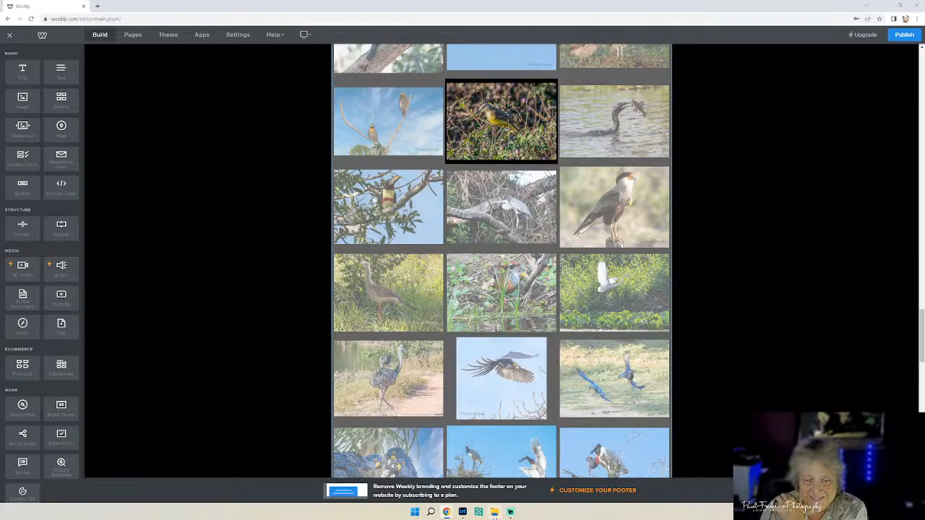
Find the photo of the swimming bird holding a fish in the Pantanal Brazil folder and caption its gallery image "Caught!".
{"action": "left_click", "coordinate": [495, 512]}
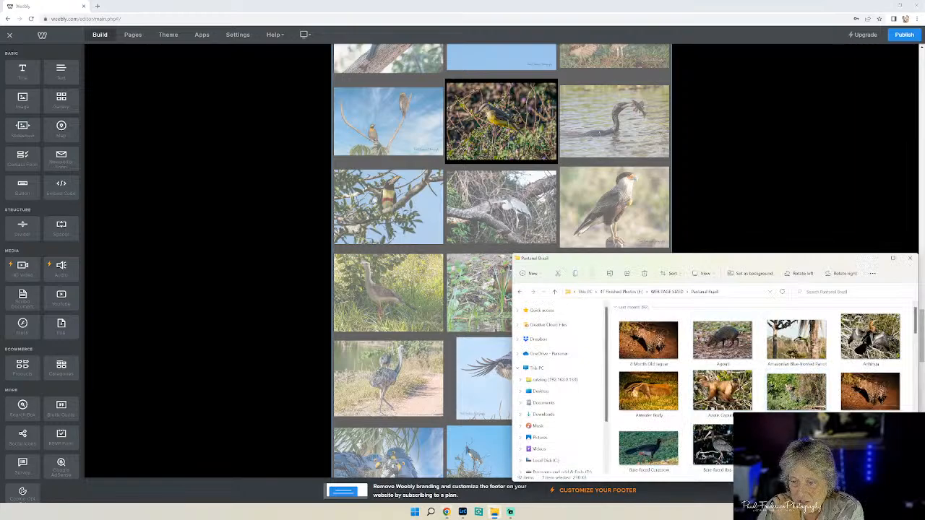
{"action": "scroll", "coordinate": [768, 386], "scroll_direction": "down", "scroll_amount": 1}
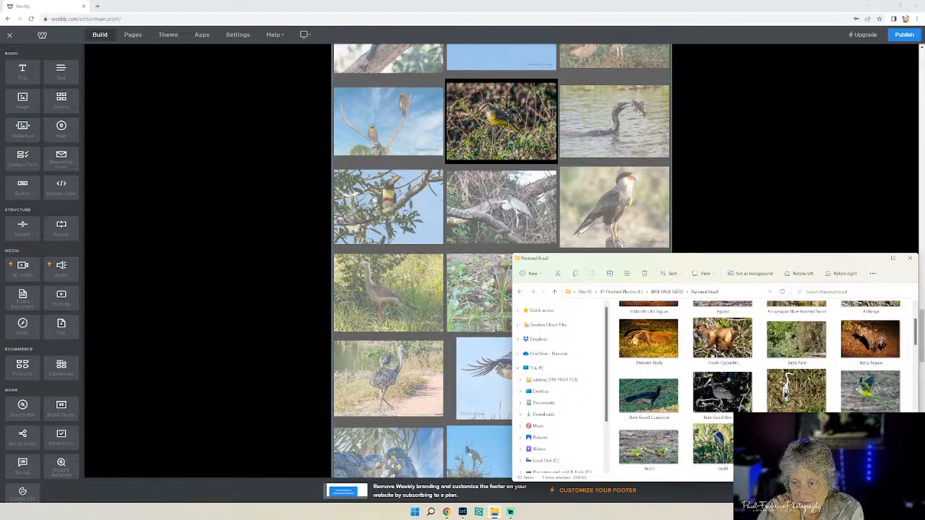
{"action": "scroll", "coordinate": [768, 386], "scroll_direction": "down", "scroll_amount": 1}
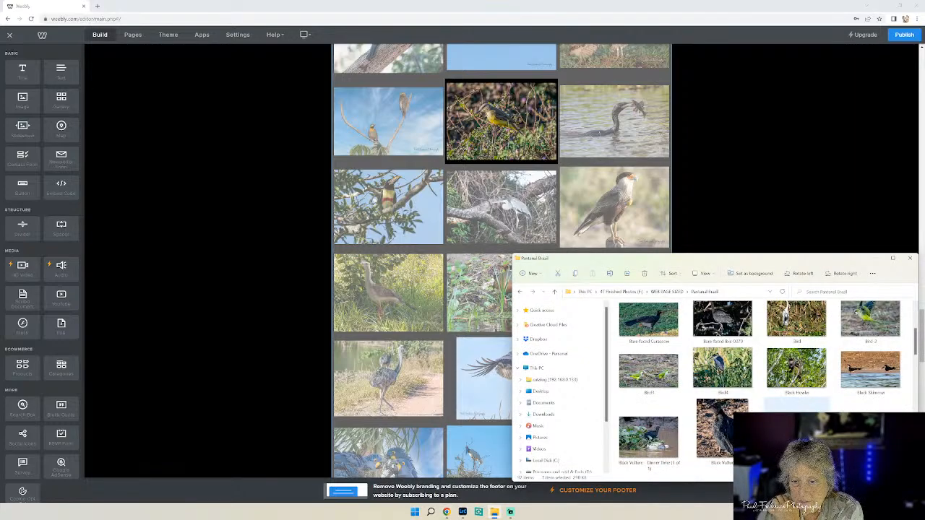
{"action": "scroll", "coordinate": [768, 386], "scroll_direction": "down", "scroll_amount": 3}
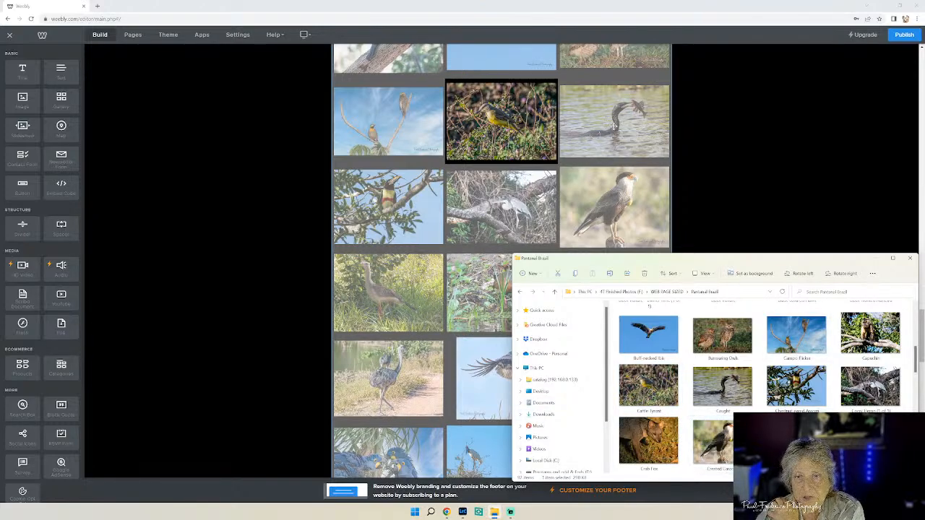
{"action": "left_click", "coordinate": [613, 126]}
{"action": "left_click", "coordinate": [597, 73]}
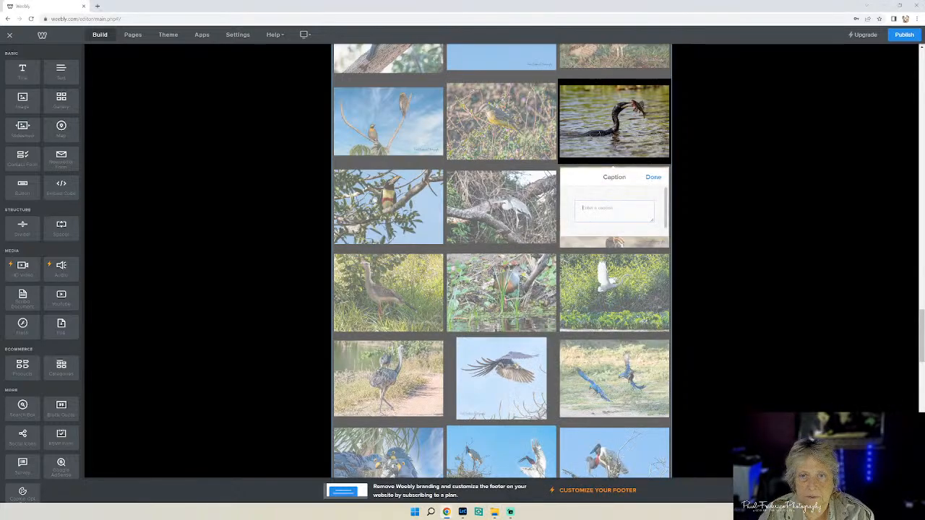
{"action": "type", "text": "Caught!"}
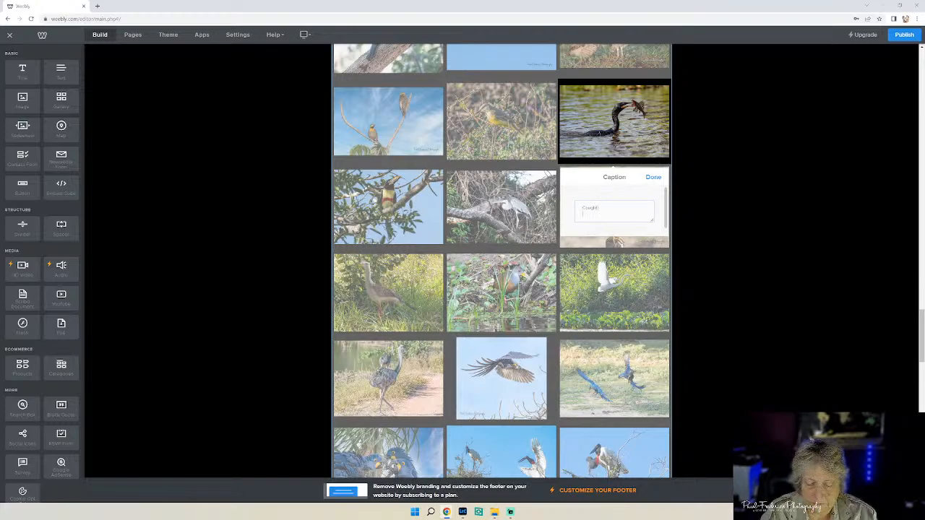
{"action": "left_click", "coordinate": [650, 180]}
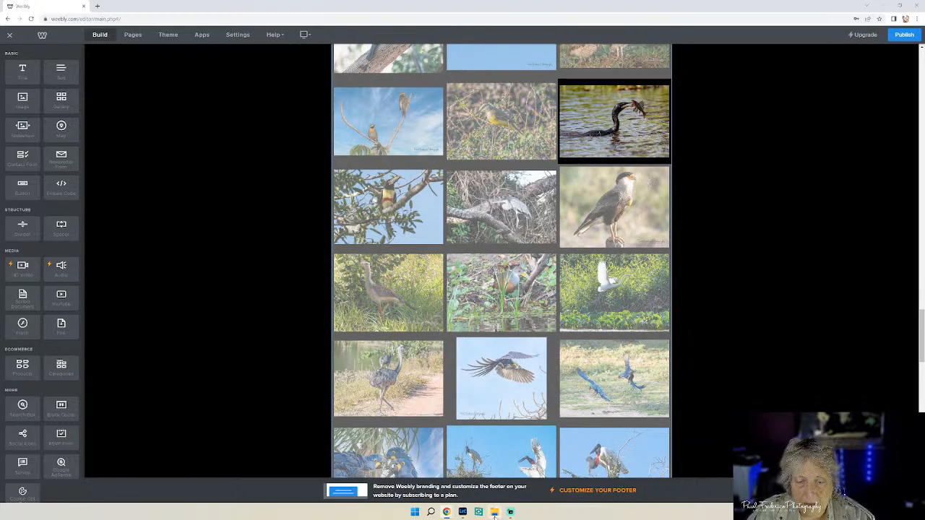
Check the file name of the heron among the bare branches in the Pantanal Brazil folder and caption its gallery image "Cocoi Heron".
{"action": "left_click", "coordinate": [494, 511]}
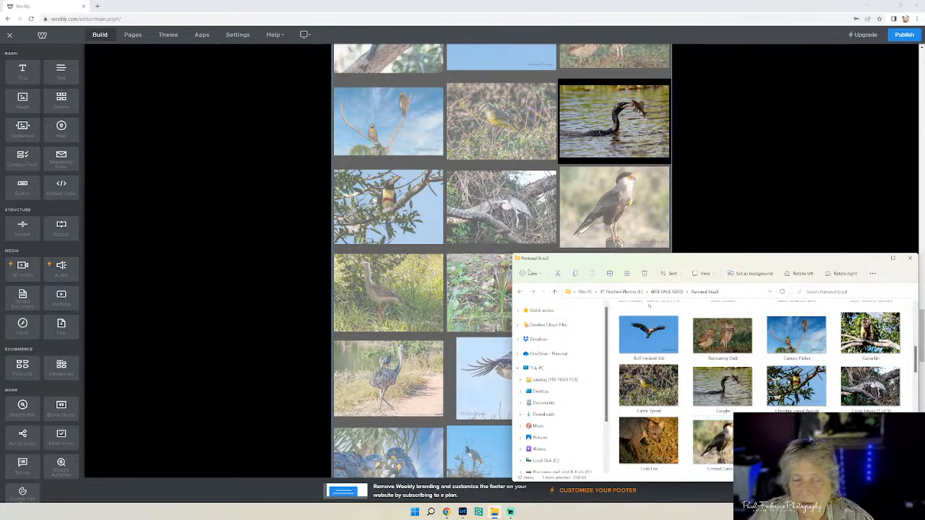
{"action": "left_click", "coordinate": [505, 221]}
{"action": "left_click", "coordinate": [486, 153]}
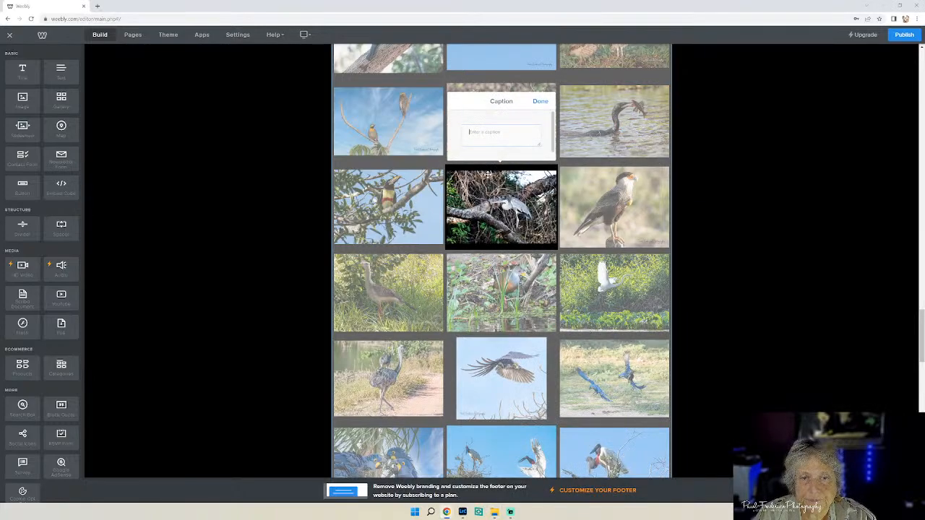
{"action": "type", "text": "Cocoi"}
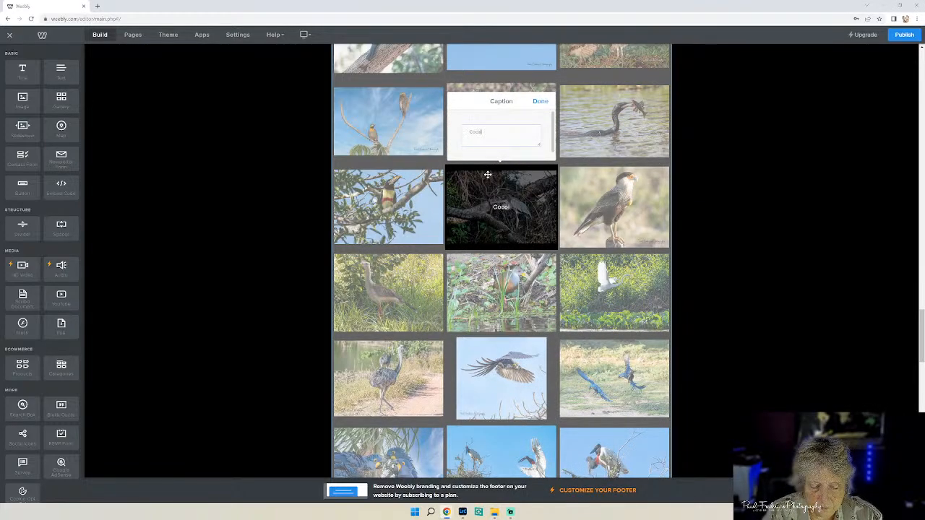
{"action": "type", "text": " Heron"}
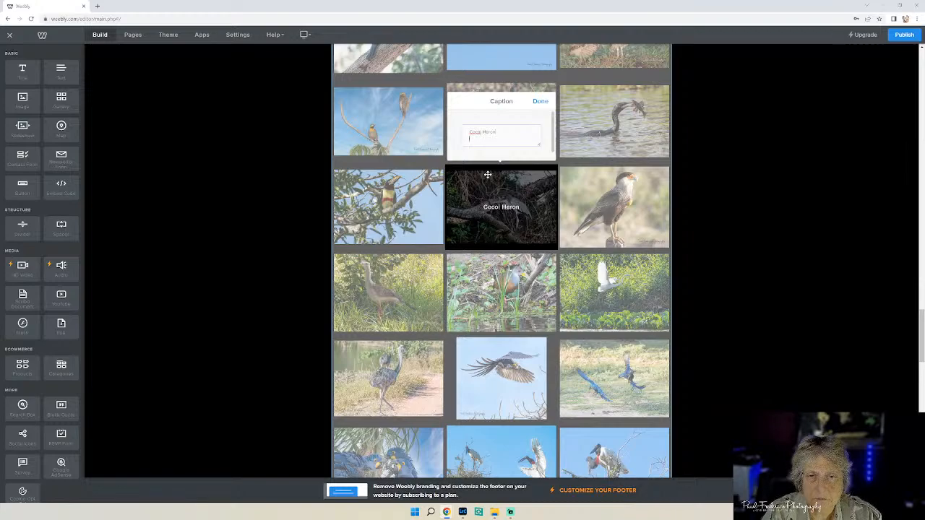
{"action": "left_click", "coordinate": [540, 101]}
Check the perched raptor's file name and caption its gallery image "Crested Caracara" with "Pantanal, Brazil" on the second line.
{"action": "left_click", "coordinate": [624, 205]}
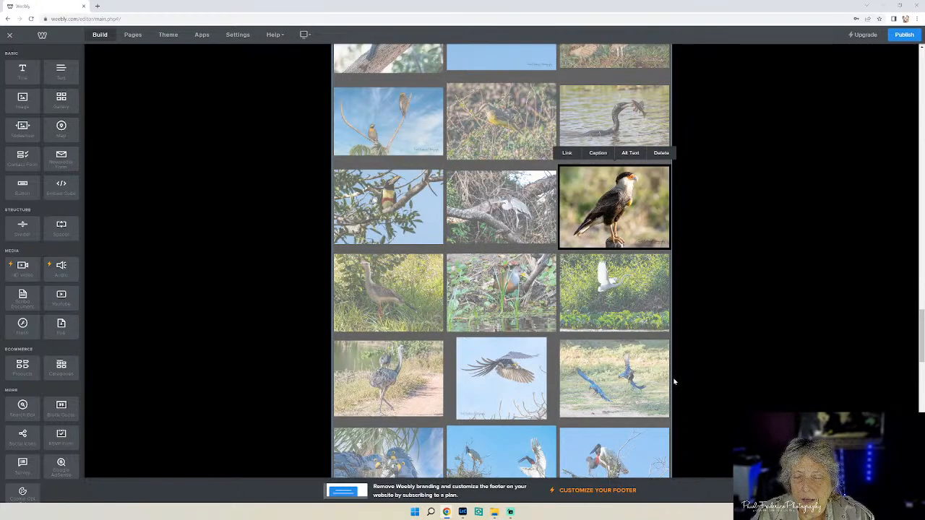
{"action": "mouse_move", "coordinate": [494, 516]}
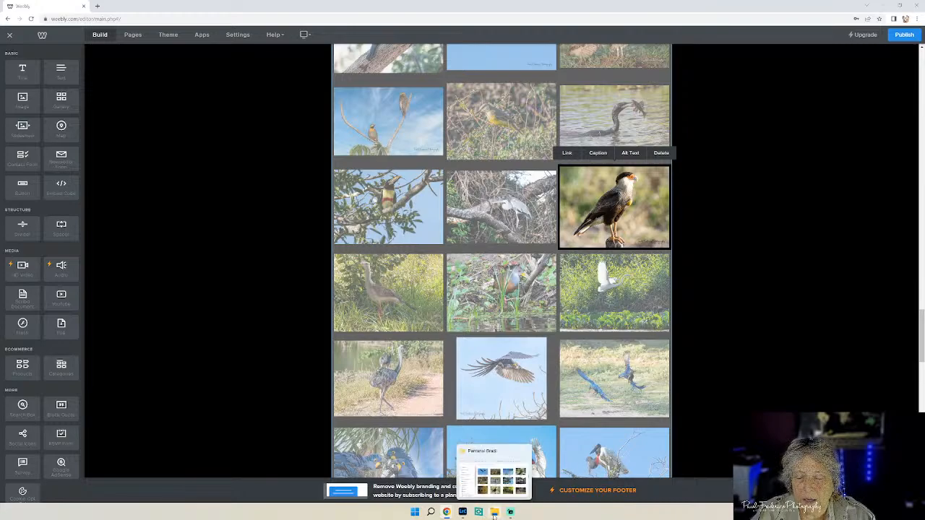
{"action": "left_click", "coordinate": [495, 514]}
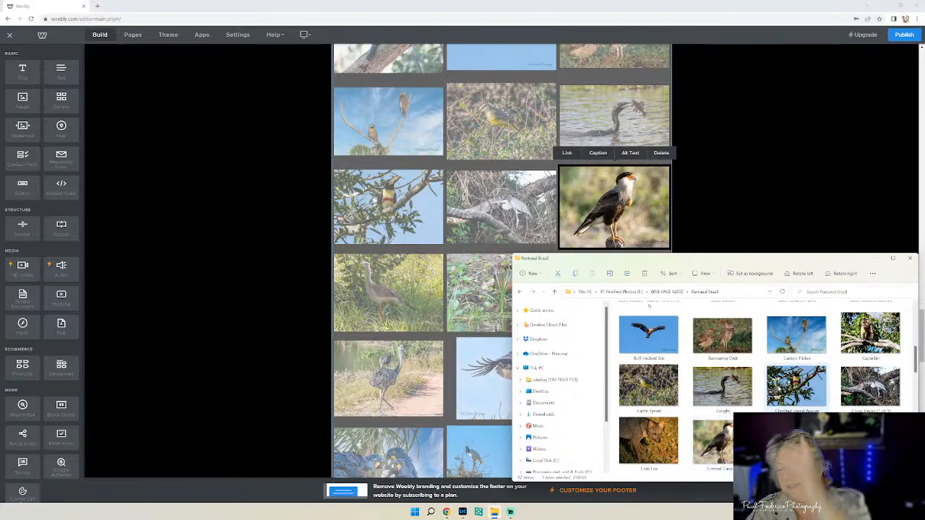
{"action": "left_click", "coordinate": [597, 153]}
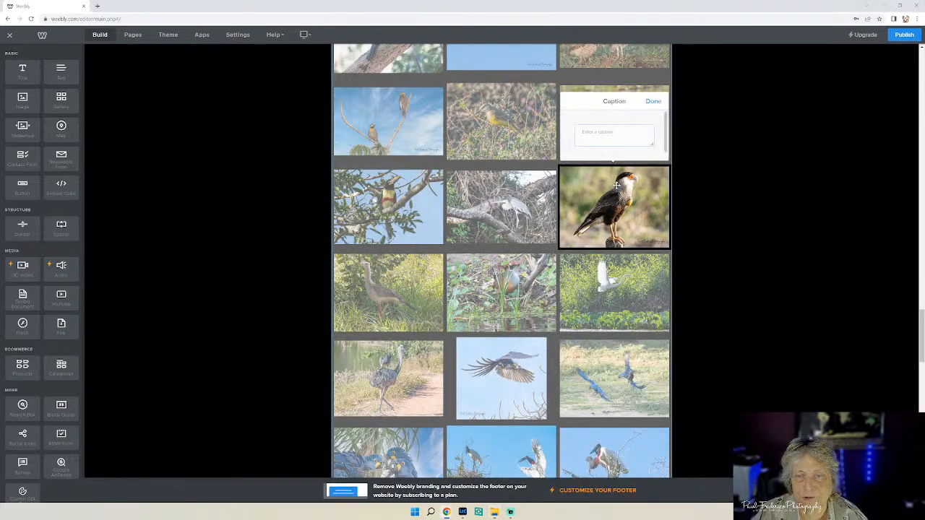
{"action": "type", "text": "Creste"}
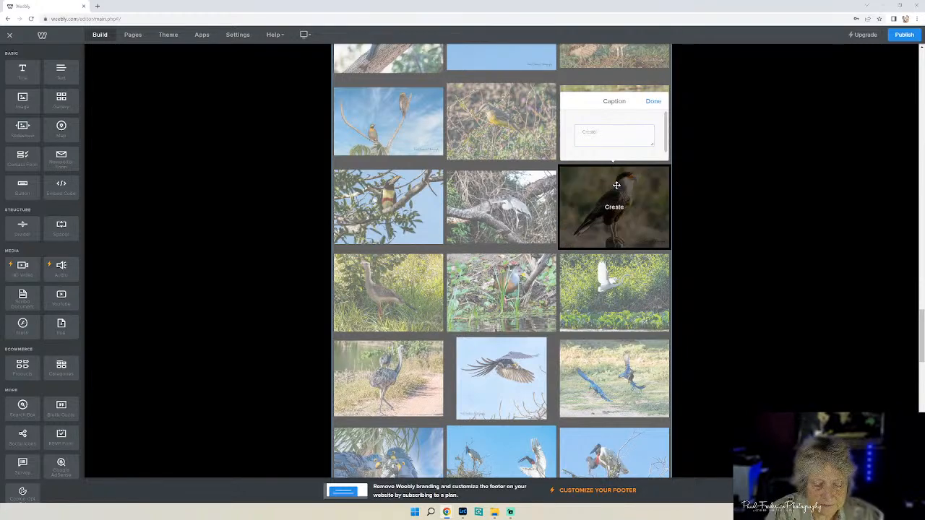
{"action": "type", "text": "d Caracara"}
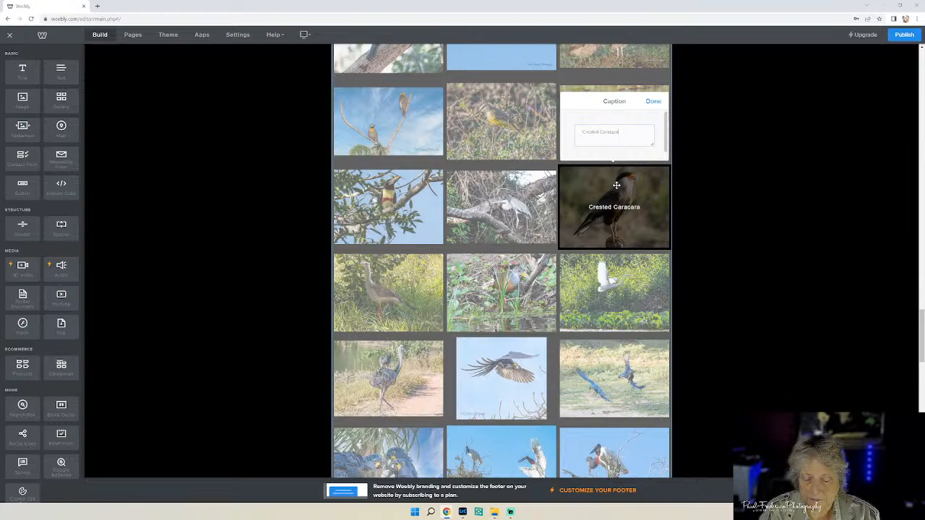
{"action": "key", "text": "Return"}
{"action": "type", "text": "Pantanal, Brazil"}
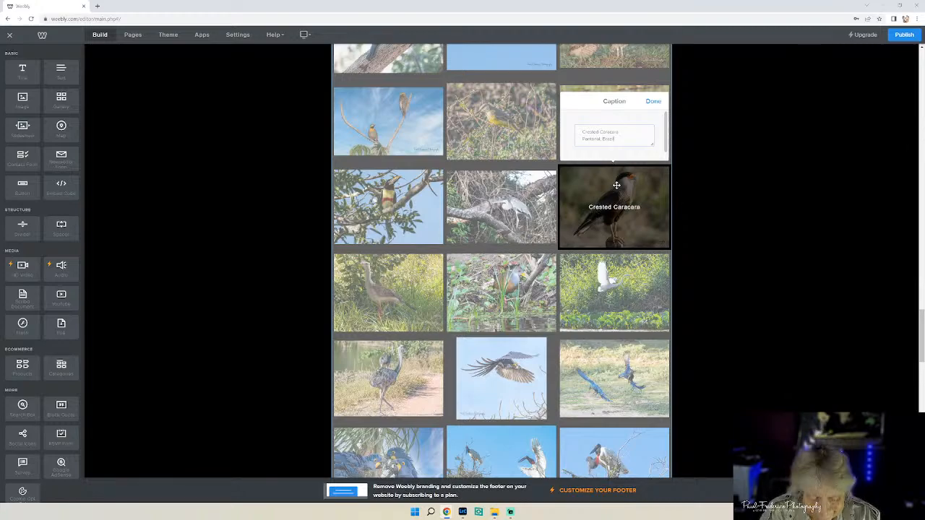
{"action": "left_click", "coordinate": [654, 103]}
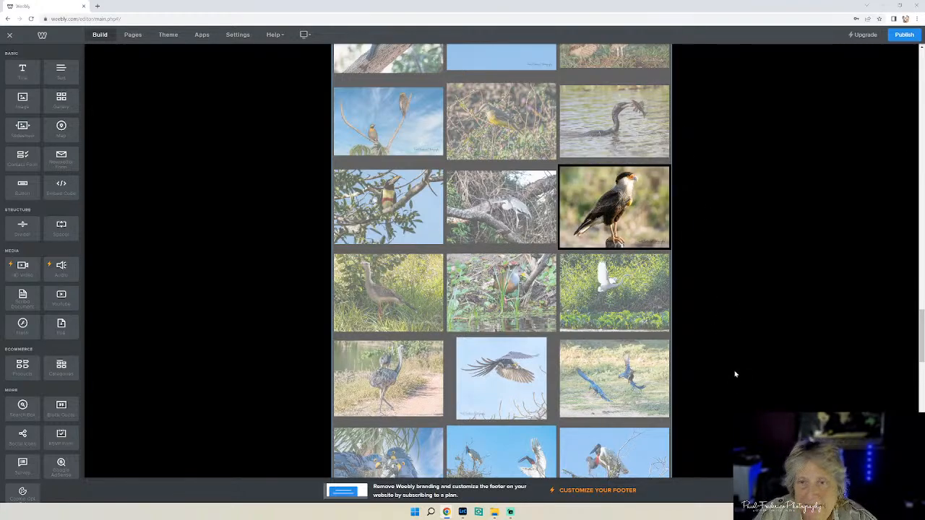
{"action": "scroll", "coordinate": [735, 373], "scroll_direction": "up", "scroll_amount": 1}
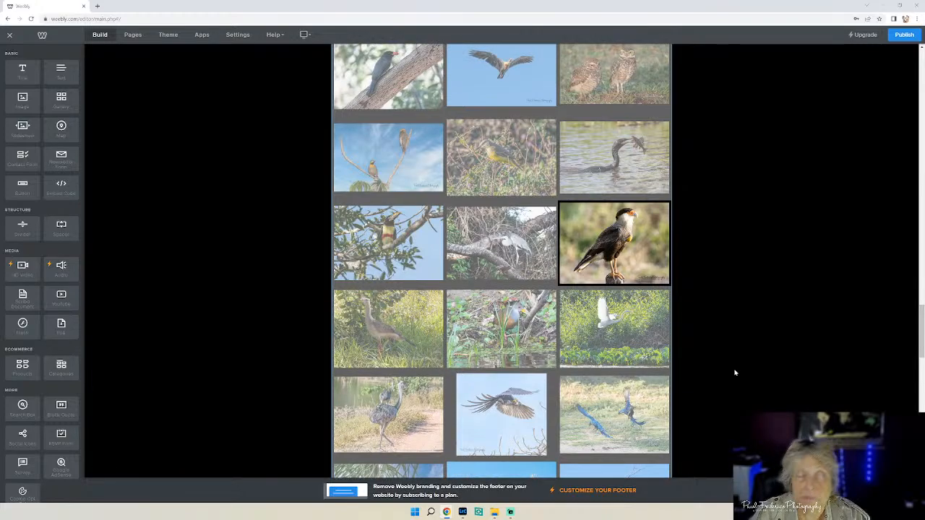
Review the existing caption on the gallery image of the yellow-breasted bird in the brush.
{"action": "scroll", "coordinate": [738, 371], "scroll_direction": "up", "scroll_amount": 1}
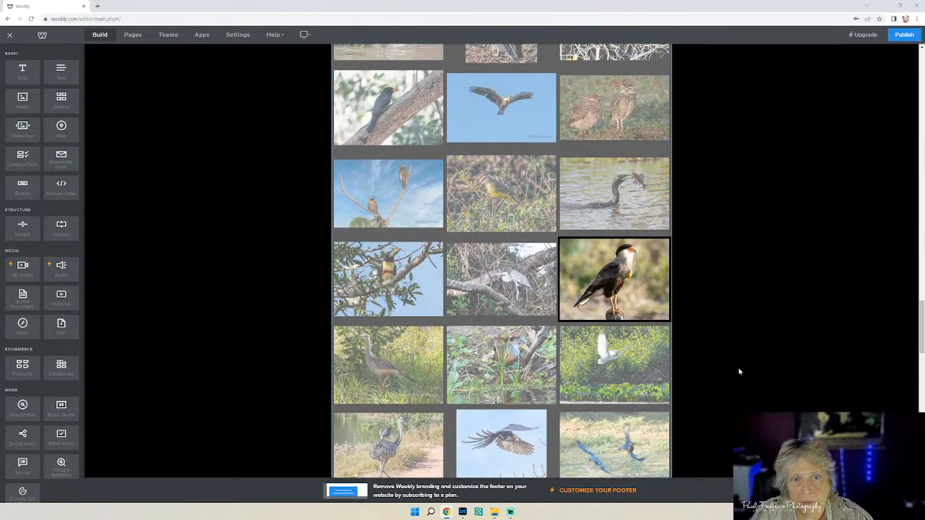
{"action": "scroll", "coordinate": [738, 371], "scroll_direction": "up", "scroll_amount": 2}
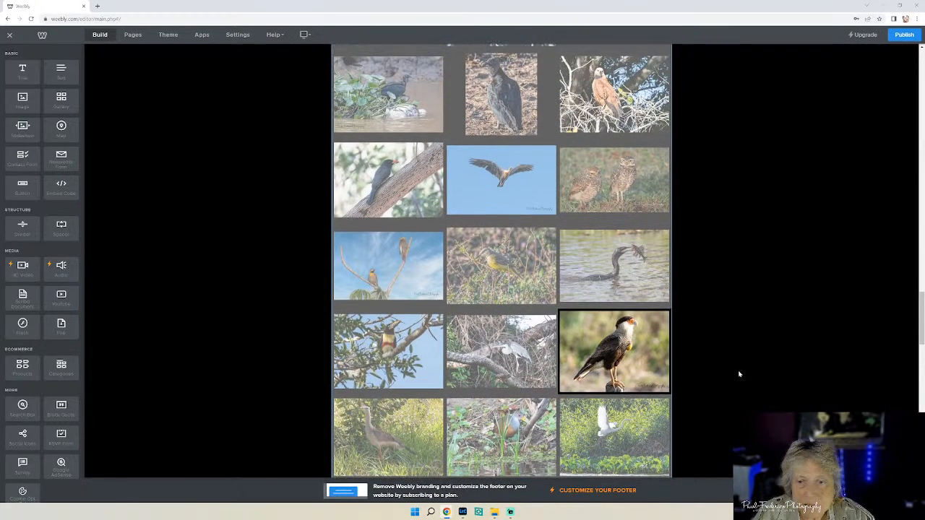
{"action": "left_click", "coordinate": [522, 259]}
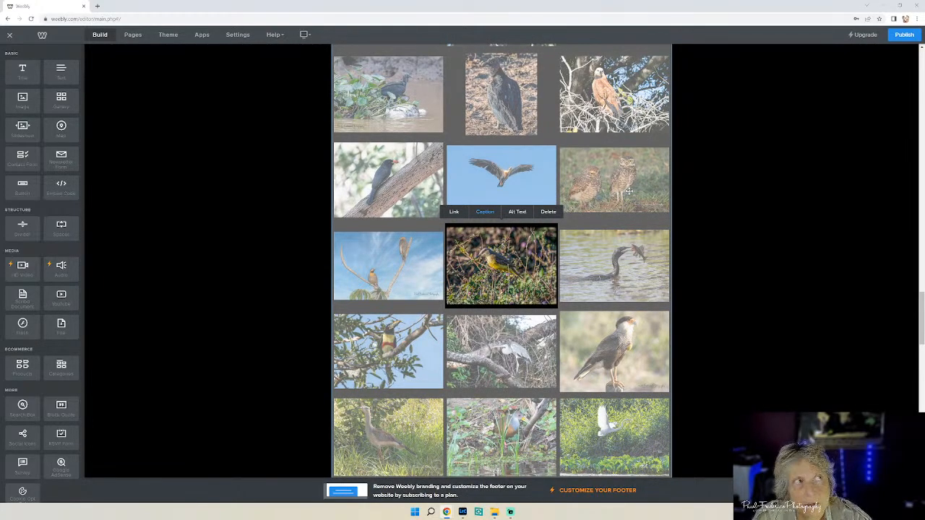
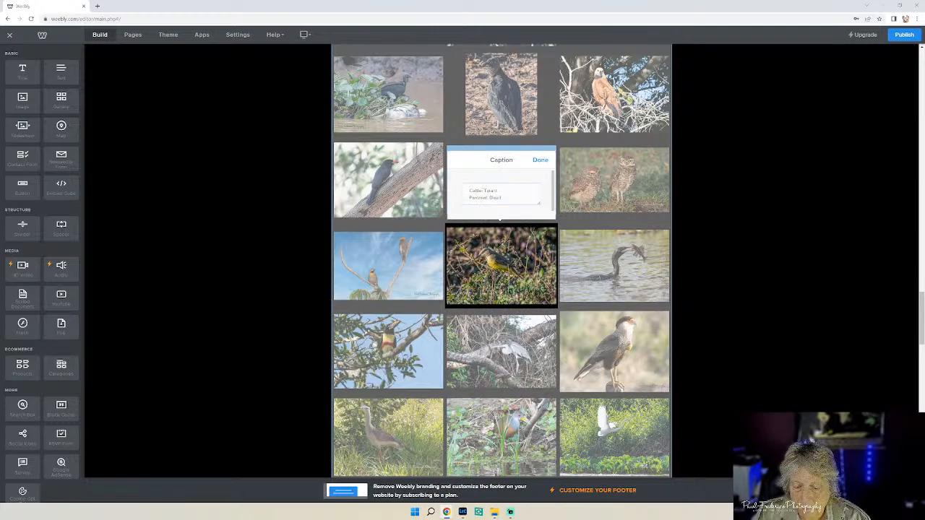
{"action": "left_click", "coordinate": [540, 161]}
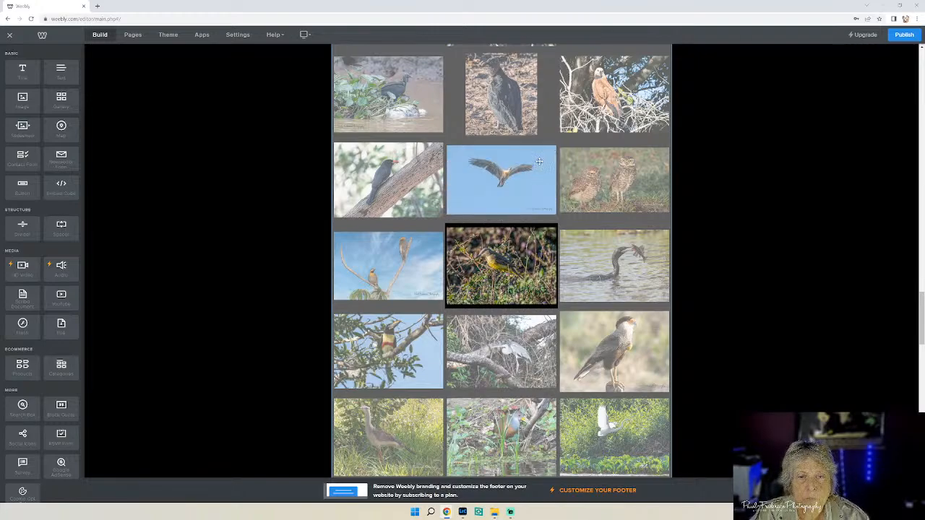
Caption the image of the two owls on the grass "Burrowing Owls" with "Pantanal, Brazil" on the second line.
{"action": "left_click", "coordinate": [611, 175]}
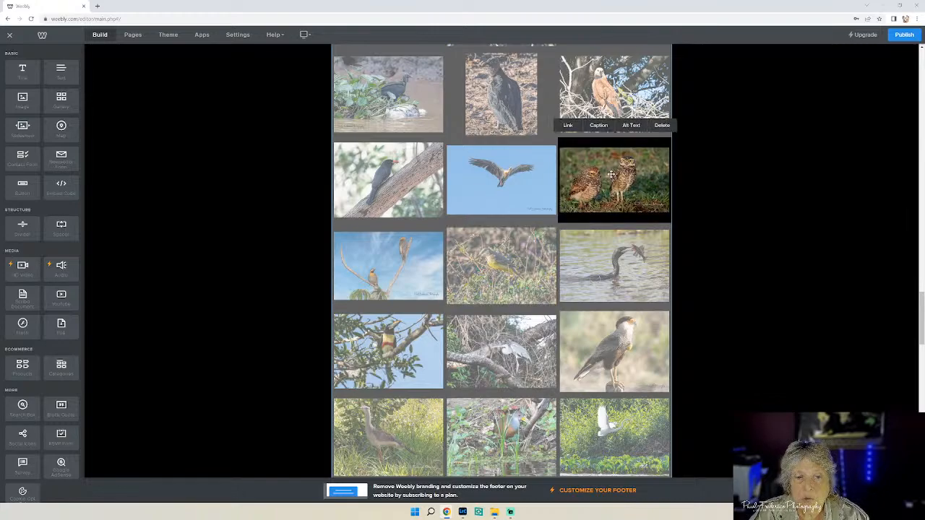
{"action": "left_click", "coordinate": [600, 126]}
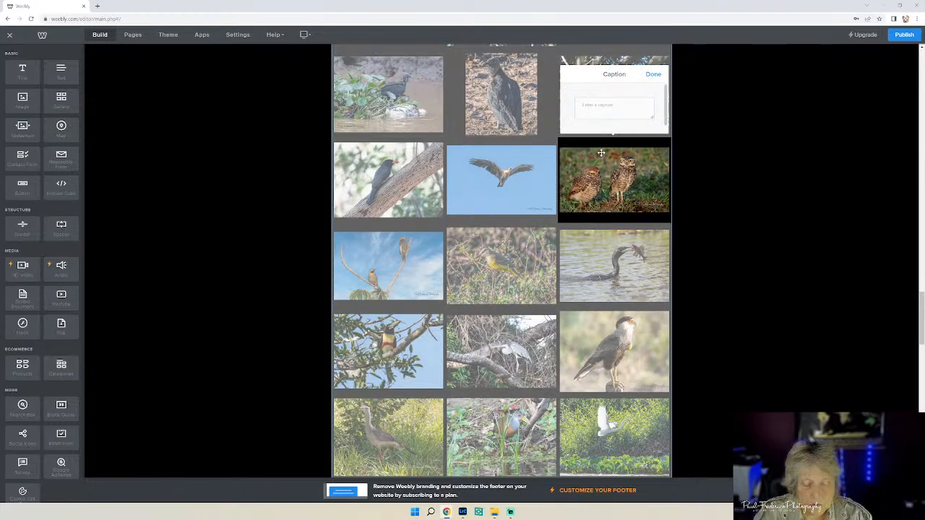
{"action": "type", "text": "Burro"}
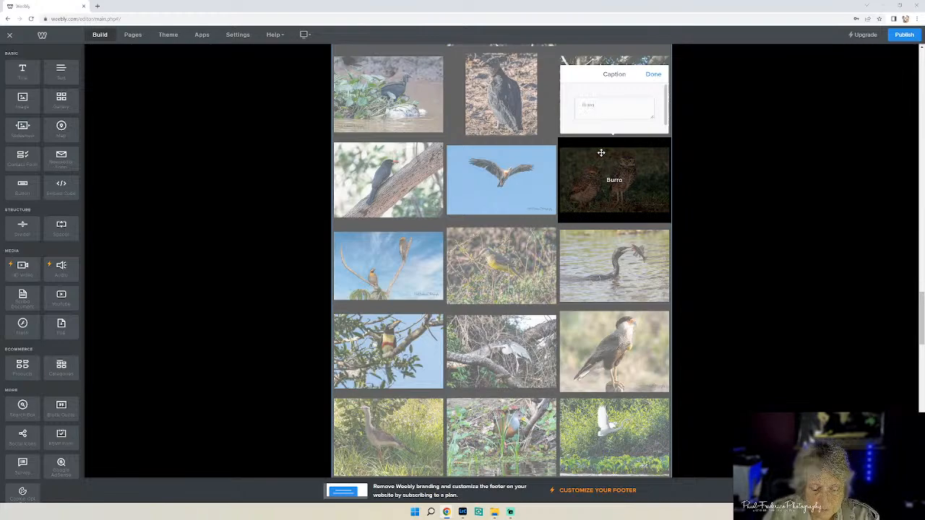
{"action": "type", "text": "wing O"}
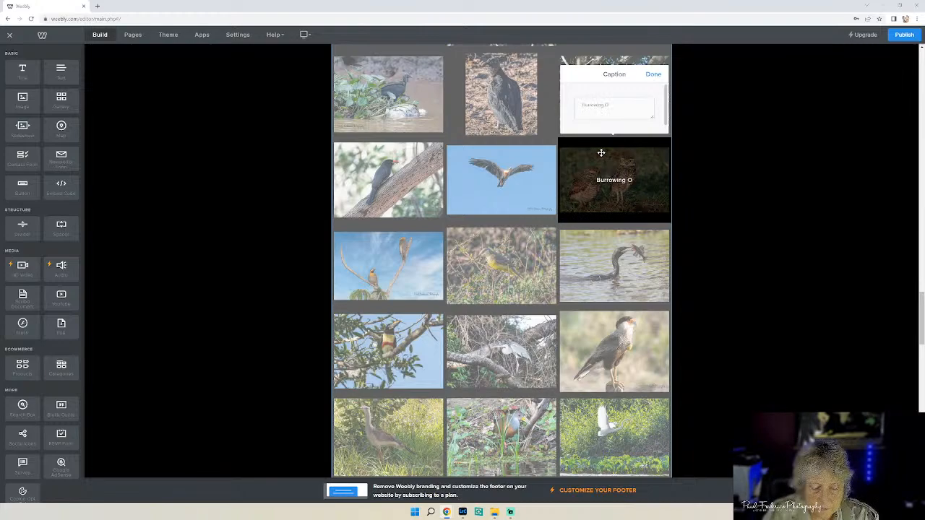
{"action": "type", "text": "wls "}
{"action": "type", "text": "Pantanal, Brazil"}
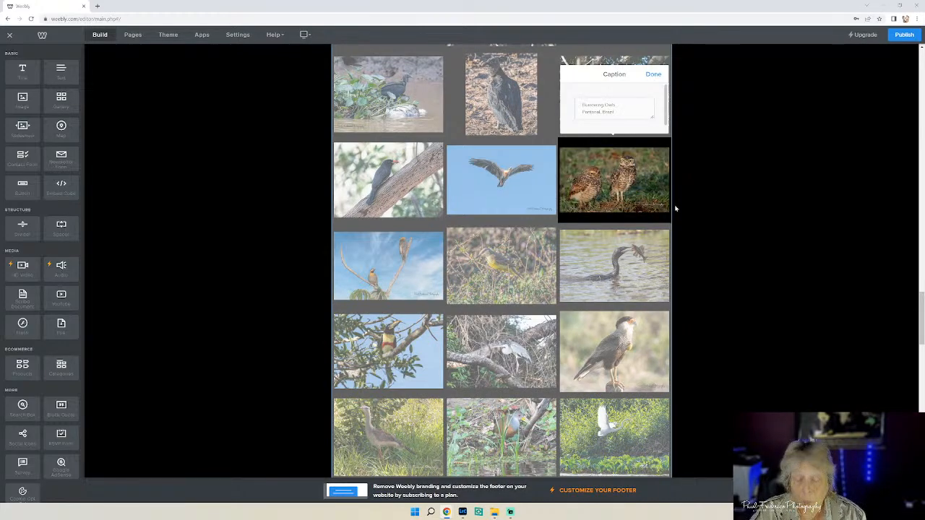
{"action": "left_click", "coordinate": [654, 75]}
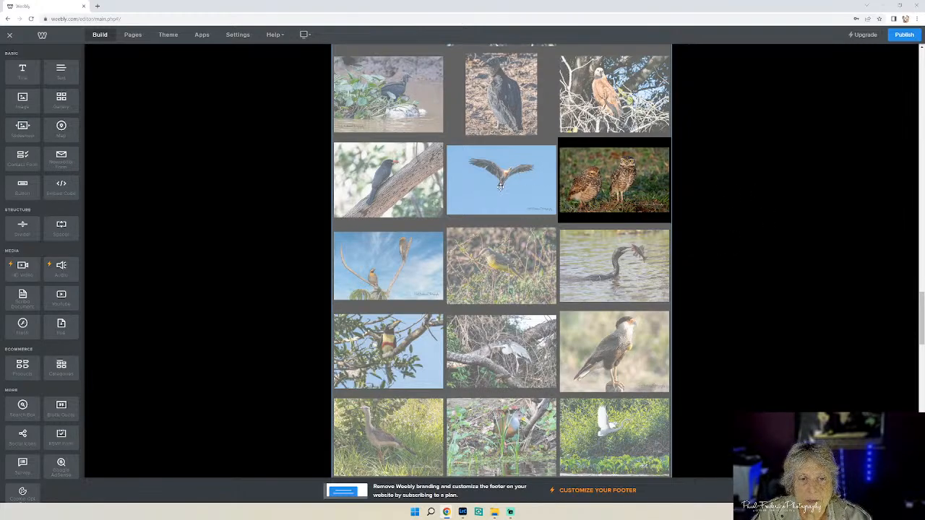
Caption the image of two birds on bare branches "Campo Flicker" with "Pantanal, Brazil" below, checking the name in the Pantanal Brazil folder.
{"action": "mouse_move", "coordinate": [499, 186]}
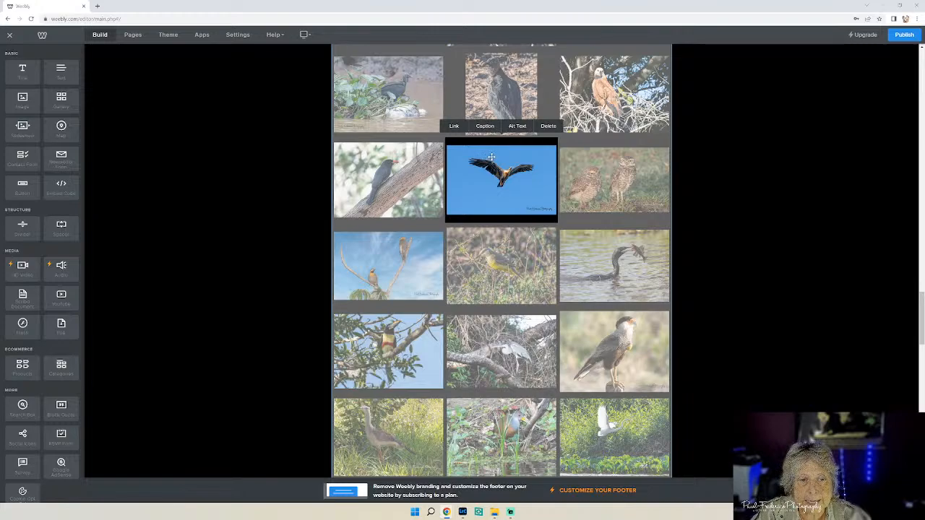
{"action": "mouse_move", "coordinate": [366, 251]}
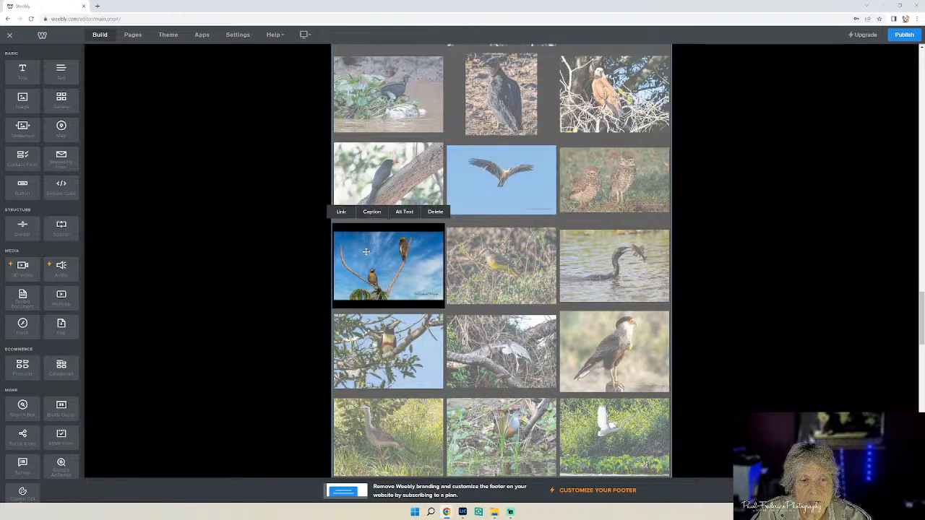
{"action": "left_click", "coordinate": [374, 215]}
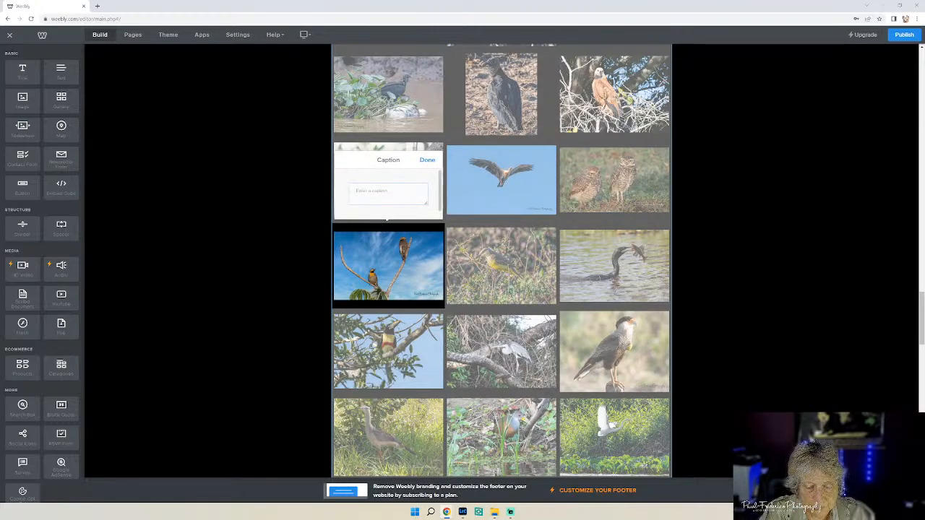
{"action": "type", "text": "Camp"}
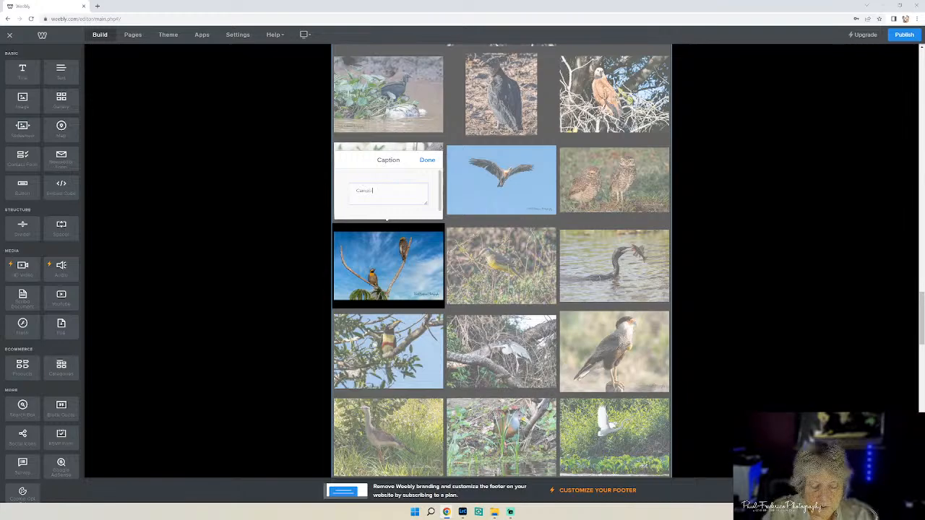
{"action": "type", "text": "o-Flick"}
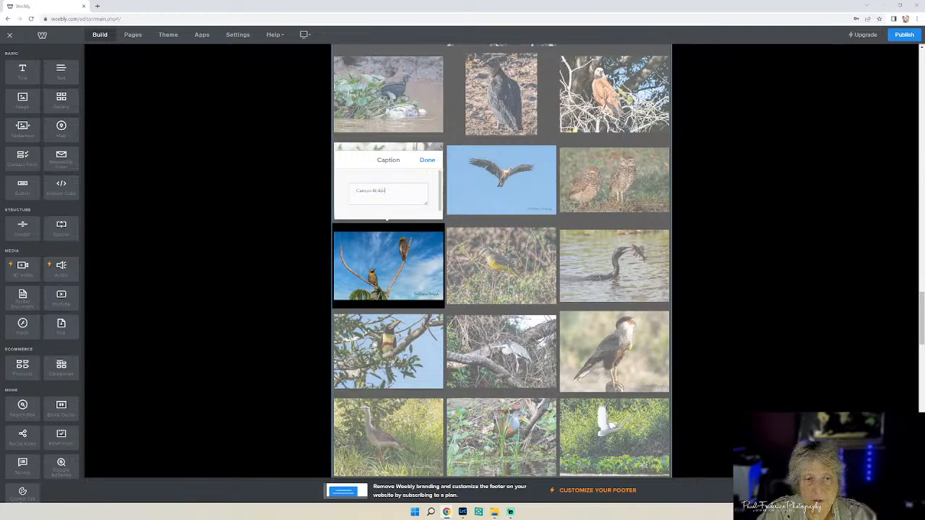
{"action": "type", "text": "er"}
{"action": "left_click", "coordinate": [494, 512]}
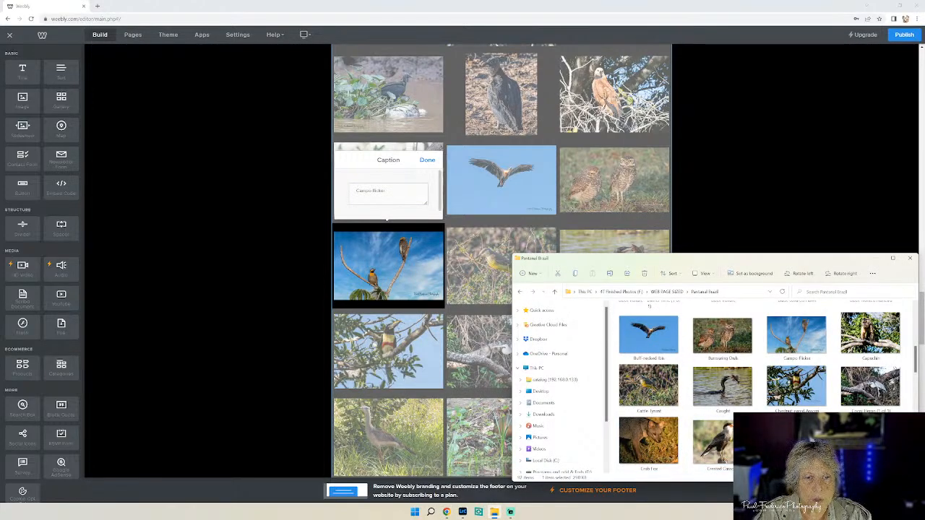
{"action": "left_click", "coordinate": [468, 250]}
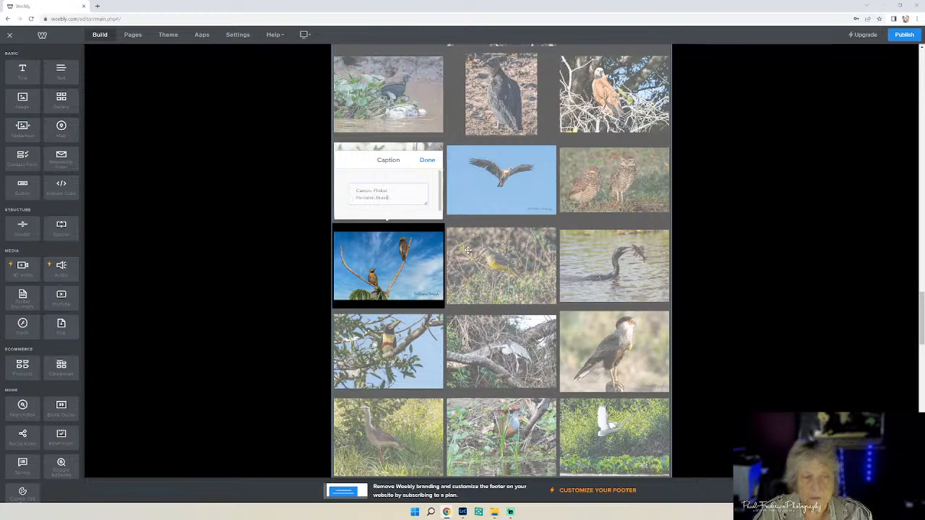
{"action": "left_click", "coordinate": [426, 161]}
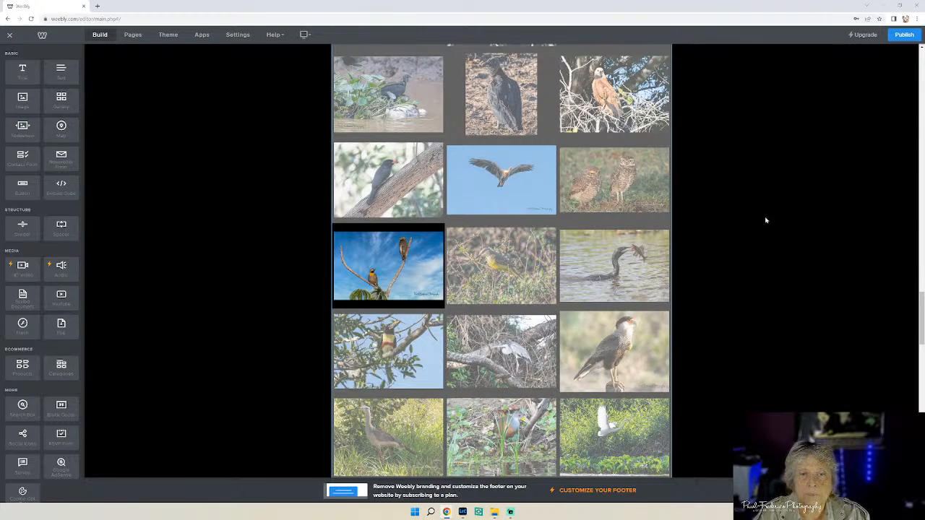
Check the flying bird's file name in the Pantanal Brazil folder and caption its gallery image "Boff-necked Ibis" with "Pantanal, Brazil" on the second line.
{"action": "left_click", "coordinate": [505, 180]}
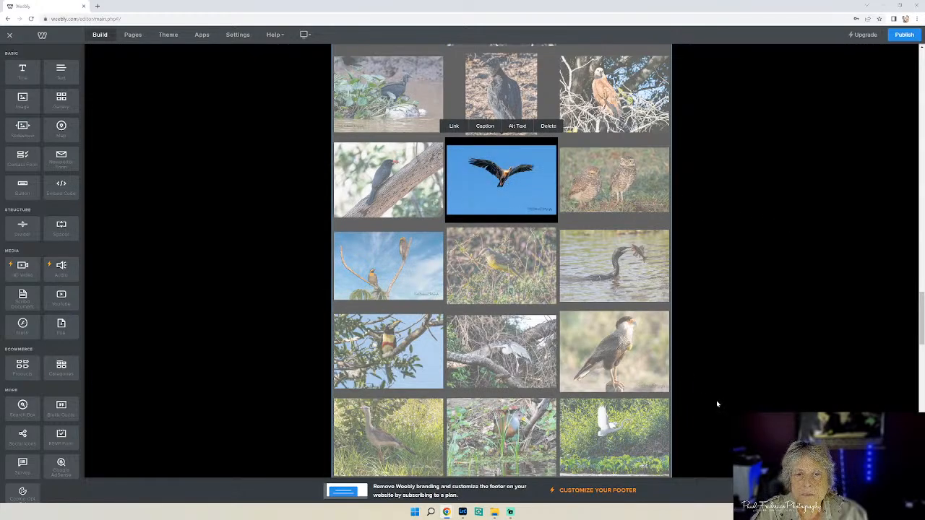
{"action": "left_click", "coordinate": [495, 513]}
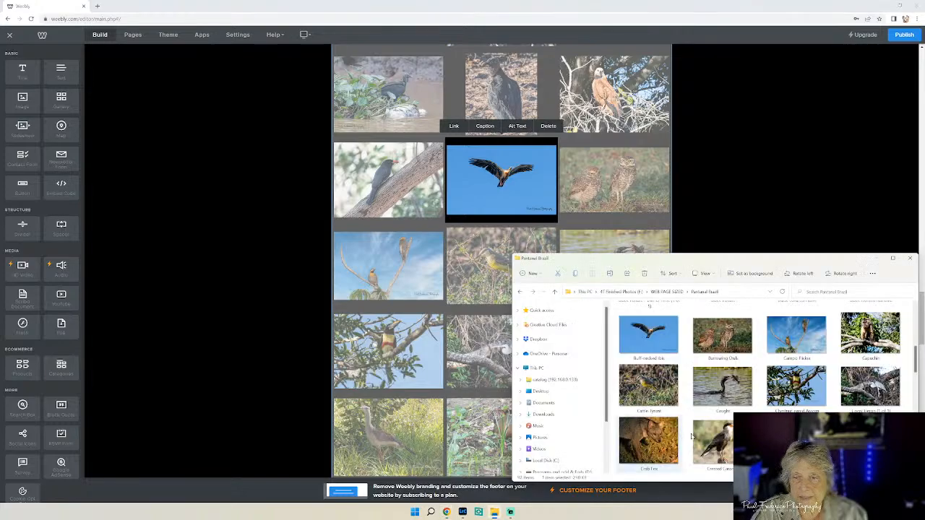
{"action": "left_click", "coordinate": [496, 125]}
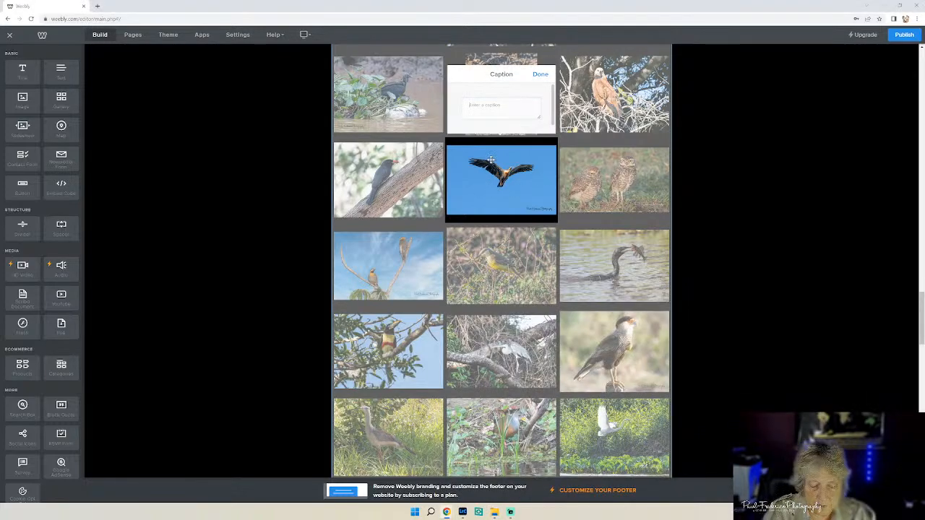
{"action": "type", "text": "Boff-"}
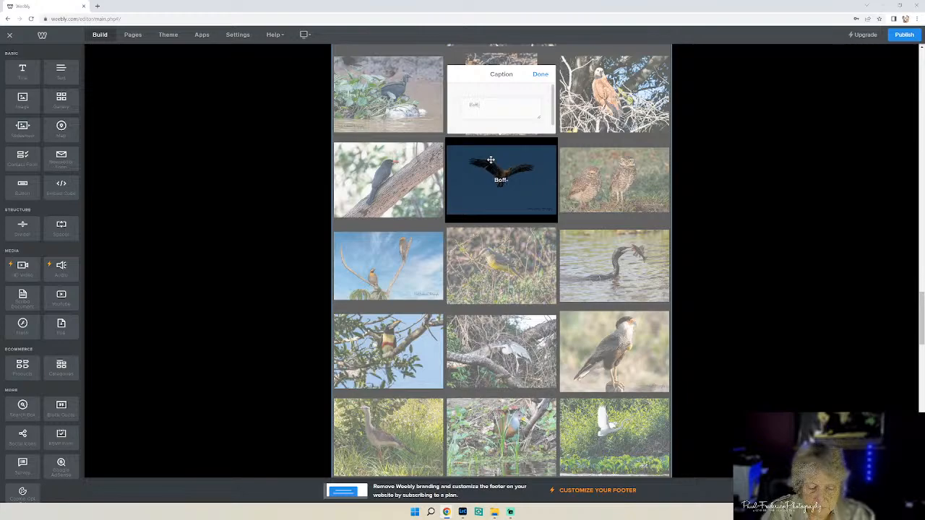
{"action": "type", "text": "necked I"}
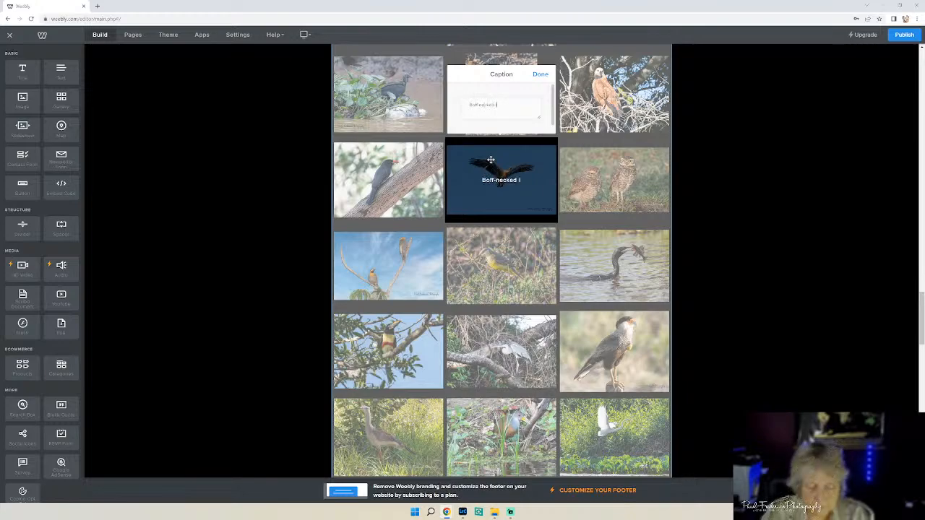
{"action": "type", "text": "bis"}
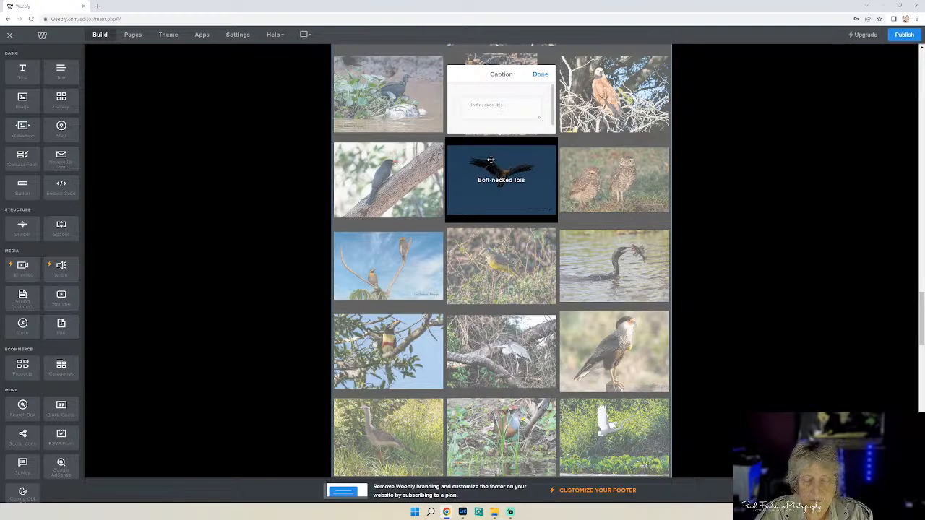
{"action": "key", "text": "Return"}
{"action": "type", "text": "Pantanal, Brazil"}
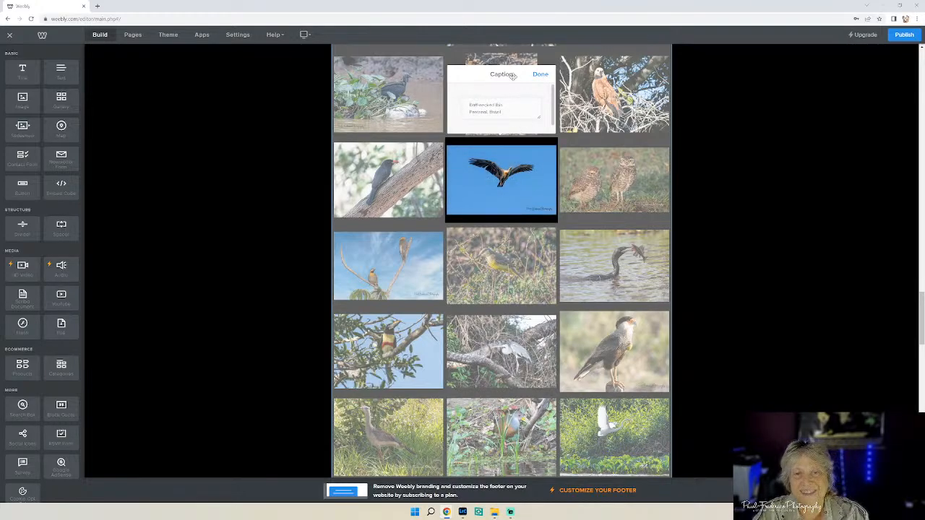
{"action": "left_click", "coordinate": [539, 75]}
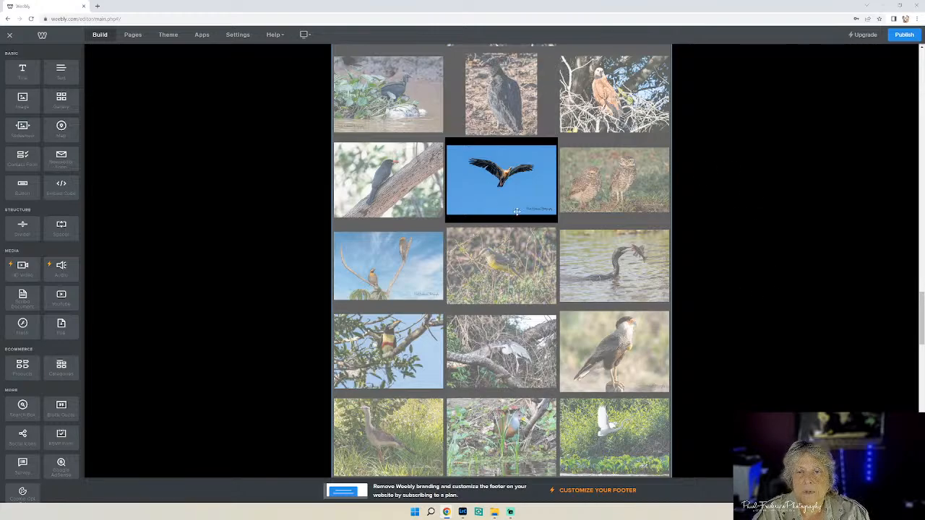
Check the file name of the rust-colored hawk and caption its gallery image "Black-collared Hawk" with "Pantanal, Brazil" on the second line.
{"action": "scroll", "coordinate": [738, 232], "scroll_direction": "up", "scroll_amount": 2}
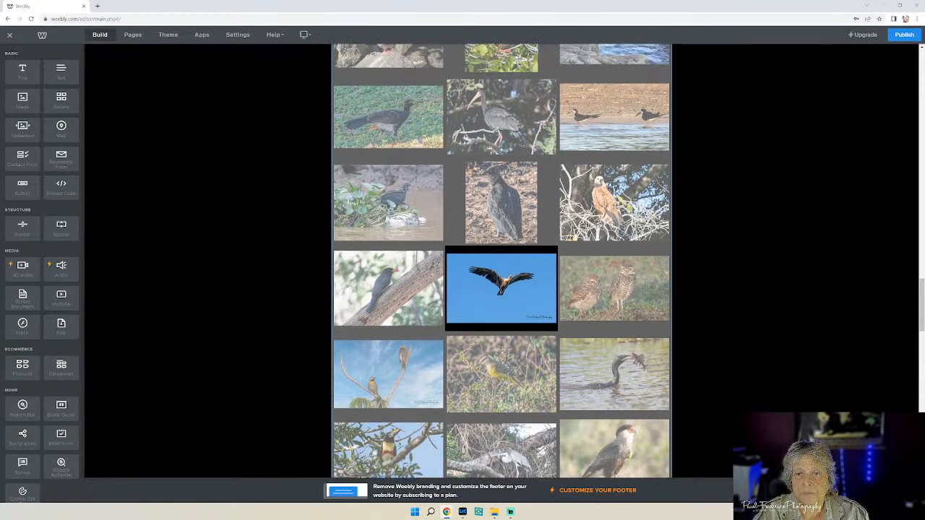
{"action": "left_click", "coordinate": [494, 511]}
{"action": "scroll", "coordinate": [758, 390], "scroll_direction": "up", "scroll_amount": 1}
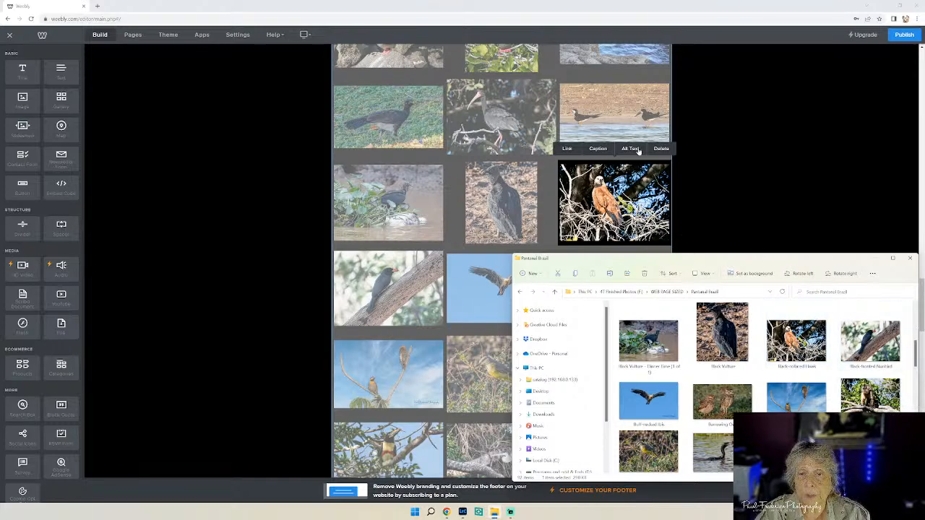
{"action": "left_click", "coordinate": [599, 150]}
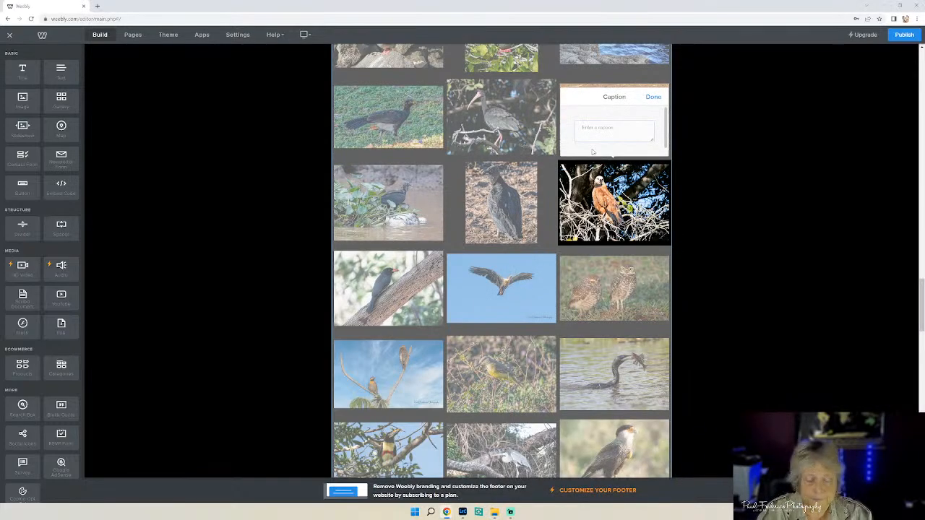
{"action": "type", "text": "B"}
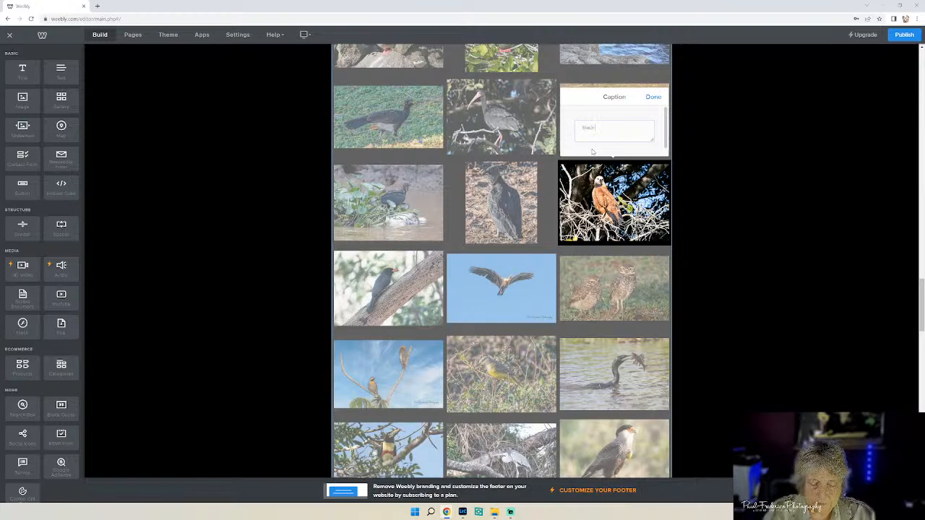
{"action": "type", "text": "lack-collared H"}
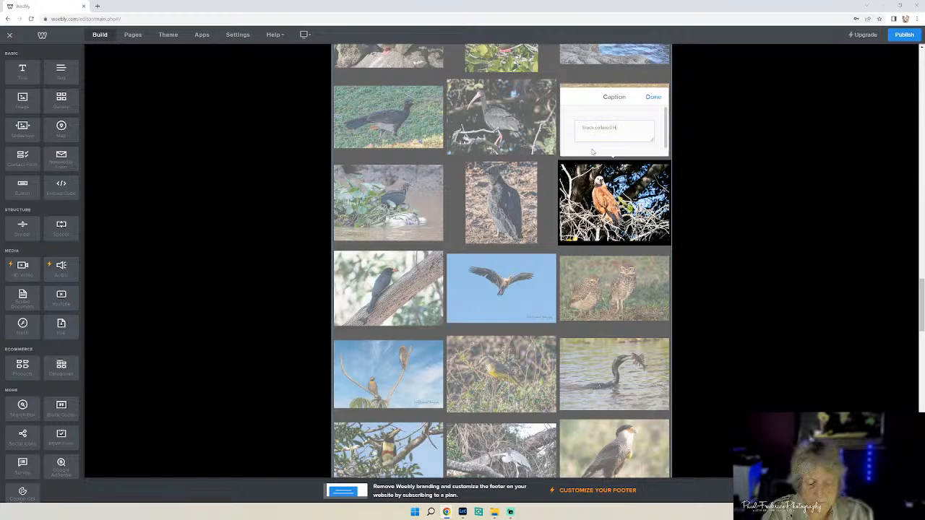
{"action": "type", "text": "awk, Pantanal, Brazil"}
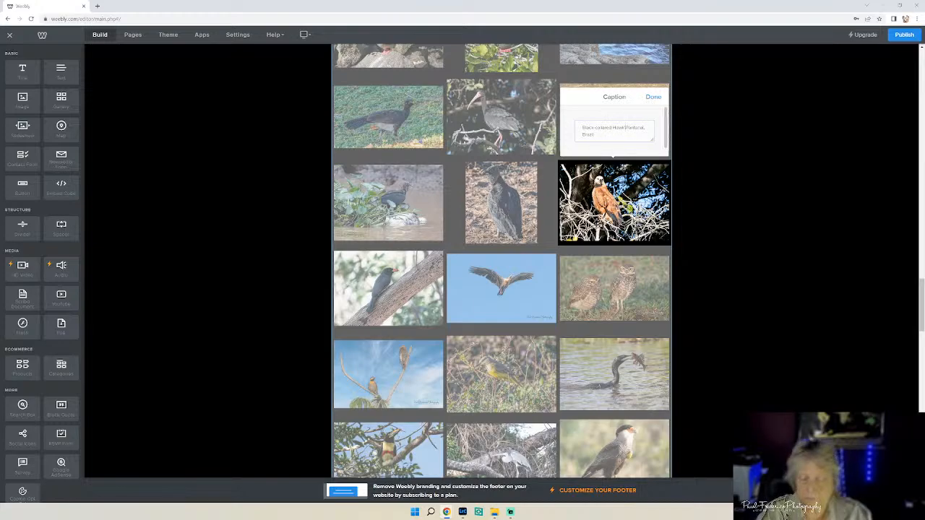
{"action": "key", "text": "BackSpace"}
{"action": "key", "text": "Return"}
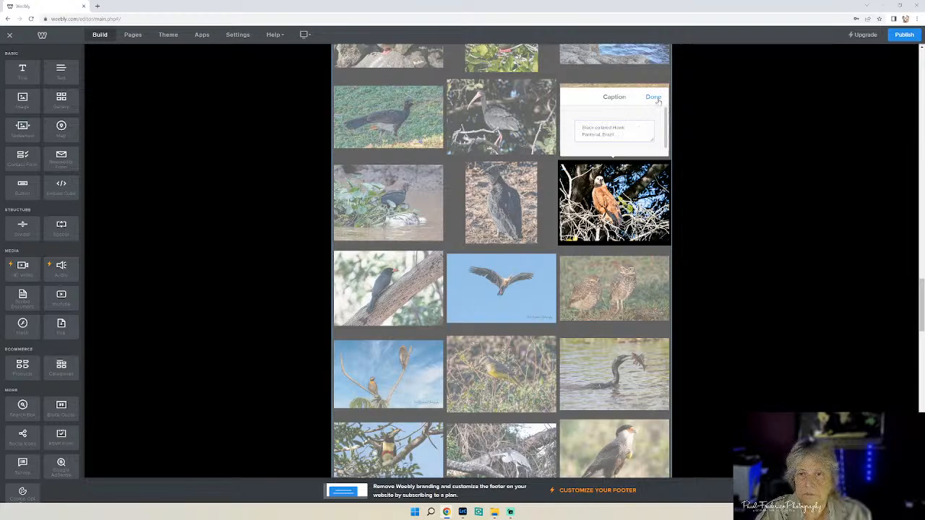
{"action": "left_click", "coordinate": [654, 98]}
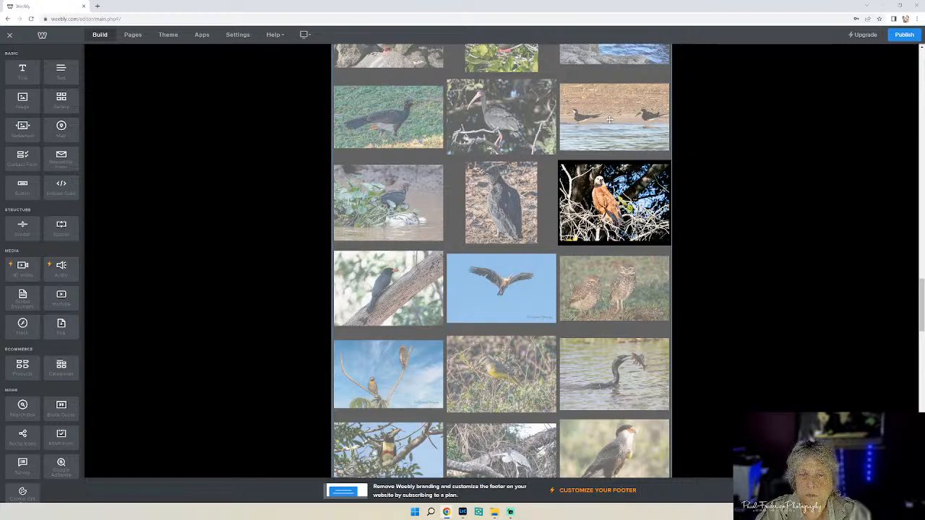
Check the file name of the dark bird standing on bare ground in the Pantanal Brazil folder and caption its gallery image "Black Vulture".
{"action": "mouse_move", "coordinate": [511, 194]}
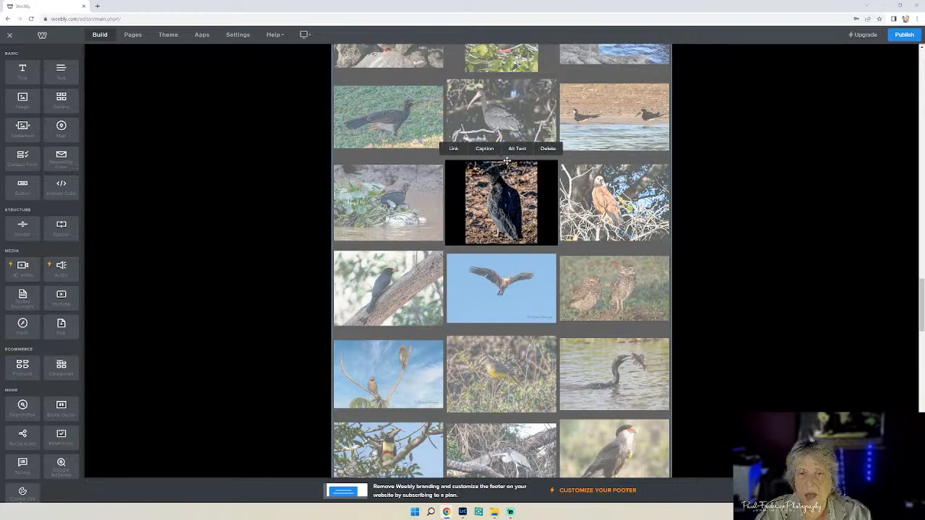
{"action": "left_click", "coordinate": [484, 148]}
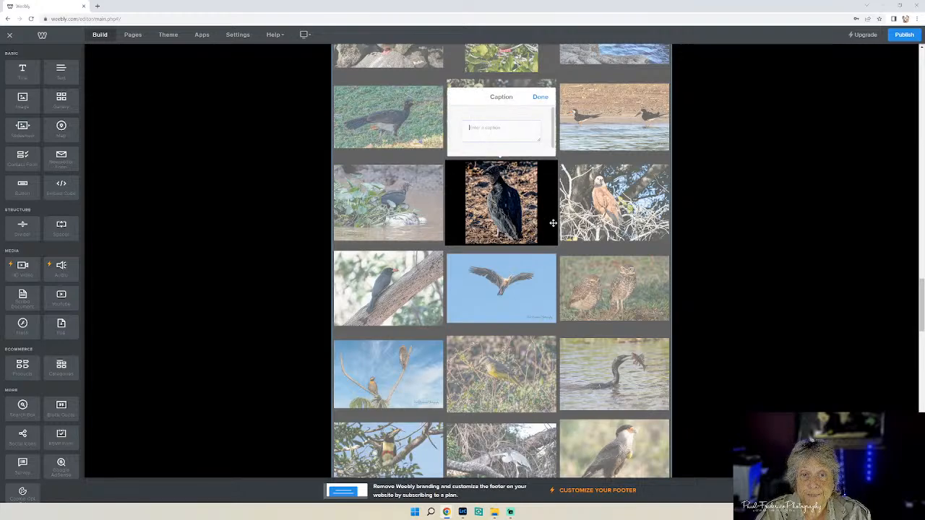
{"action": "left_click", "coordinate": [495, 511]}
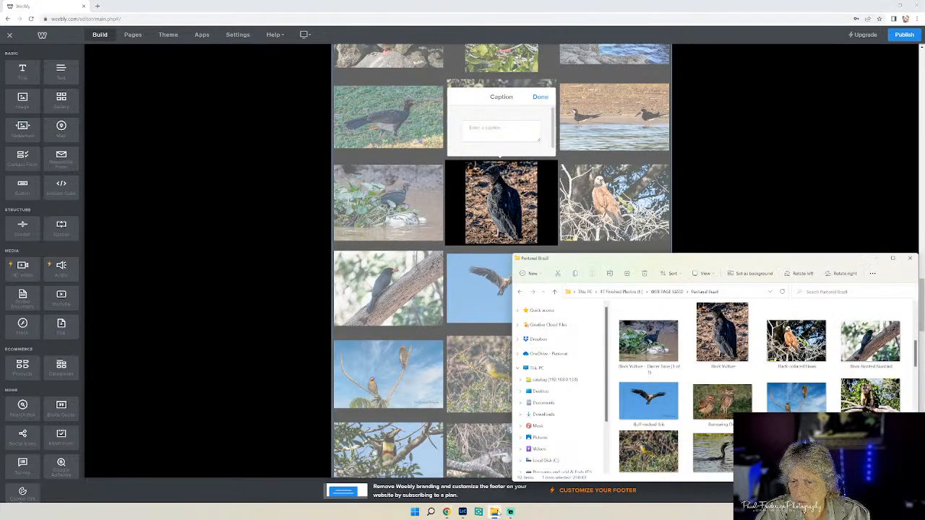
{"action": "left_click", "coordinate": [495, 511]}
{"action": "type", "text": "B"}
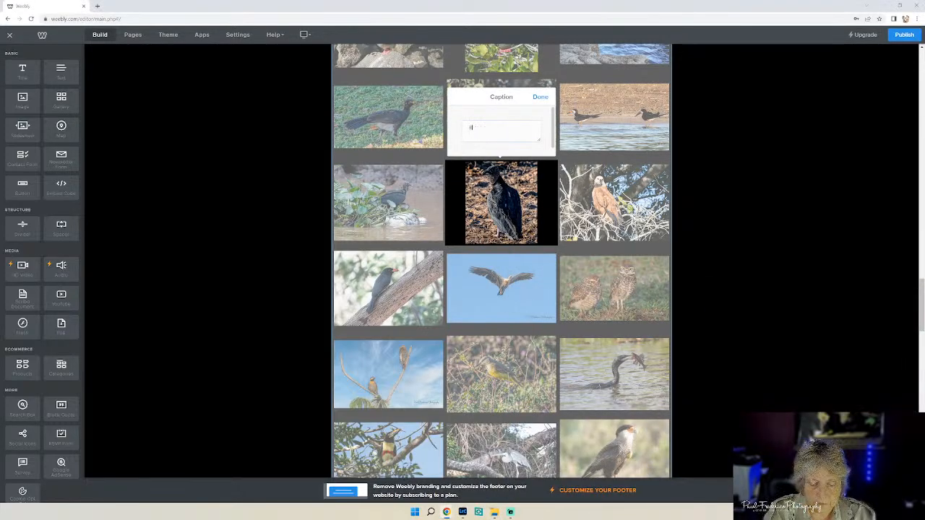
{"action": "type", "text": "lack"}
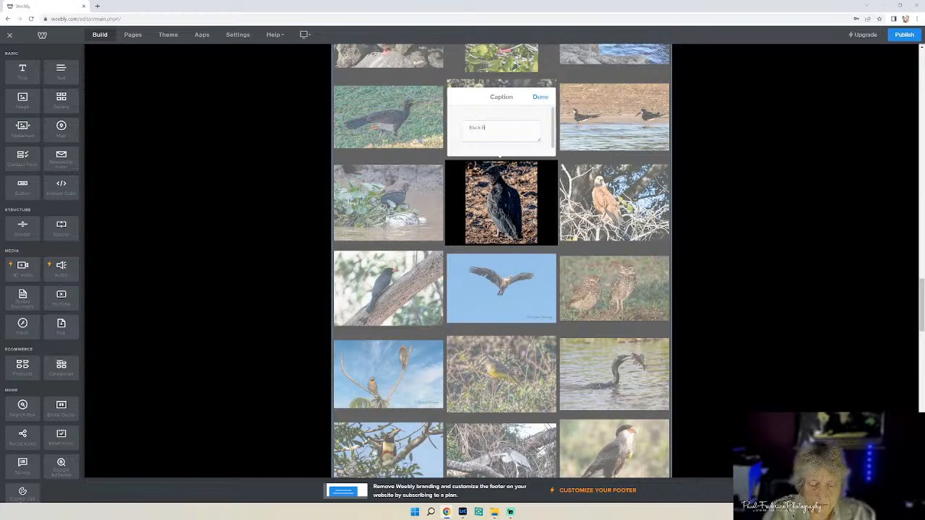
{"action": "type", "text": " Vu"}
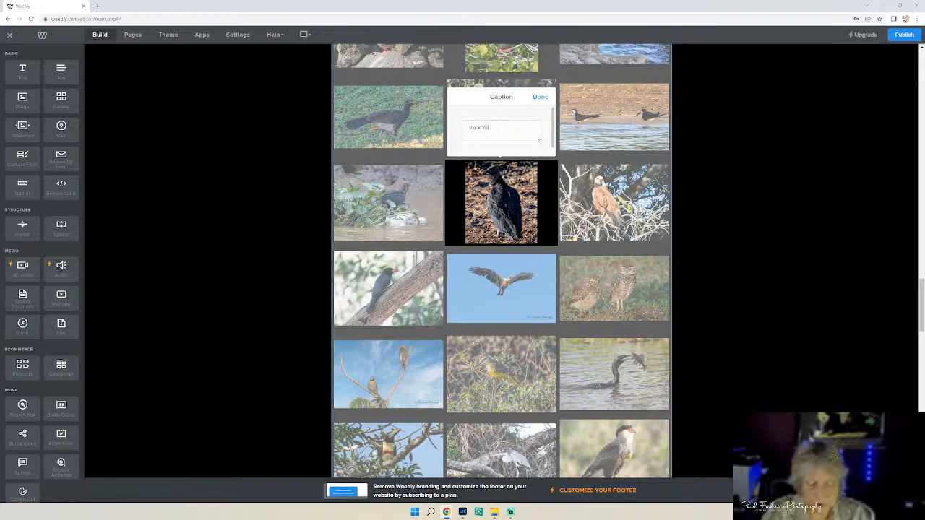
{"action": "type", "text": "lture"}
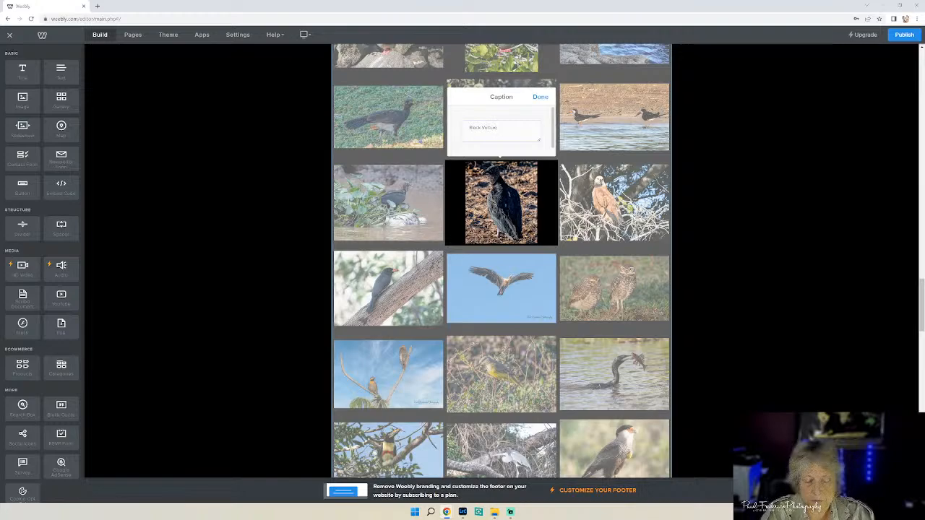
{"action": "left_click", "coordinate": [542, 97]}
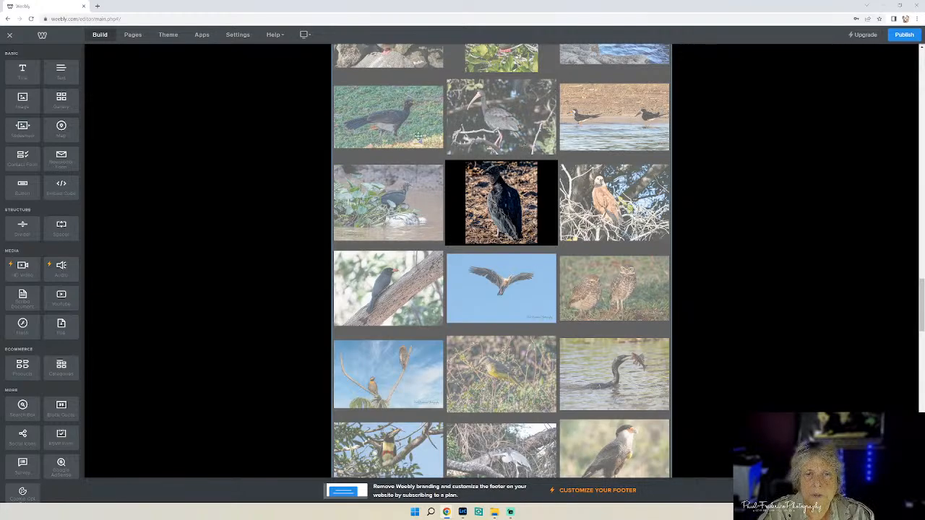
Caption the image of the vulture beside the water plants "Black Vulture - Lunchtime" with "Pantanal, Brazil" on the second line.
{"action": "left_click", "coordinate": [394, 197]}
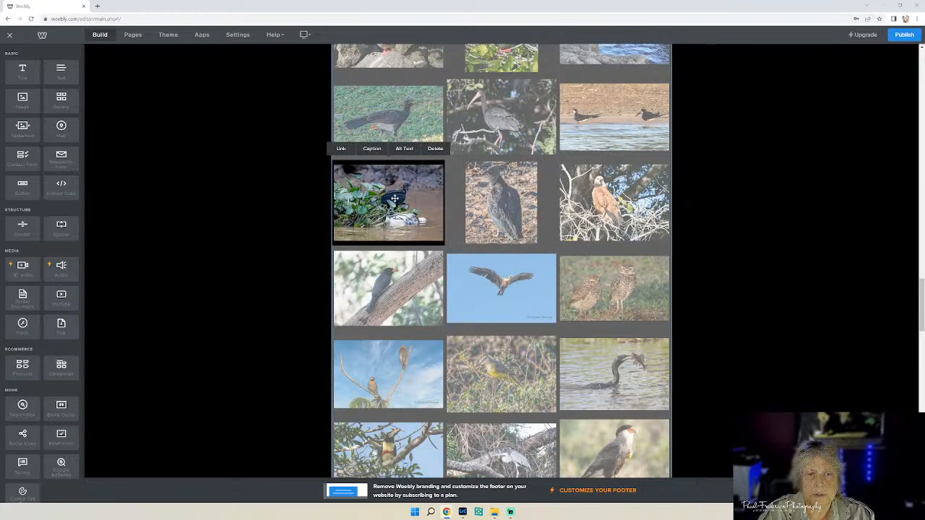
{"action": "left_click", "coordinate": [372, 149]}
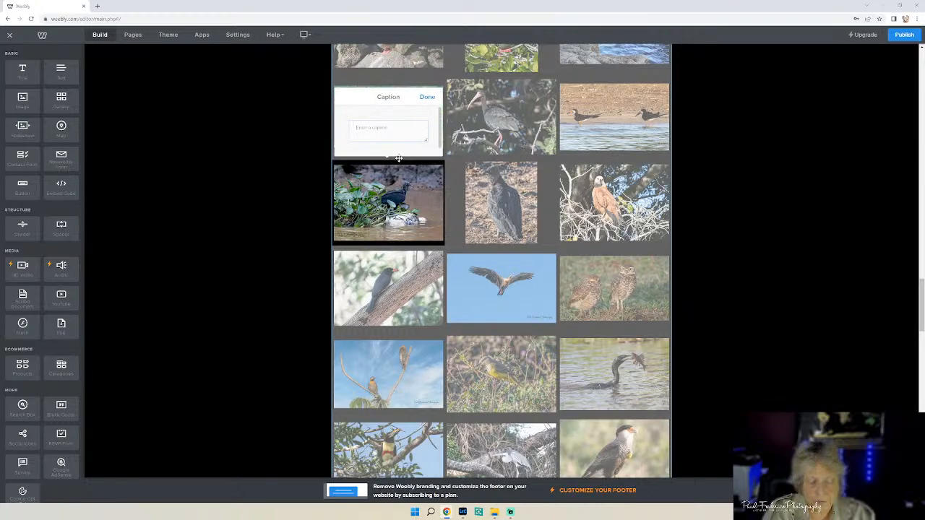
{"action": "type", "text": "Blac"}
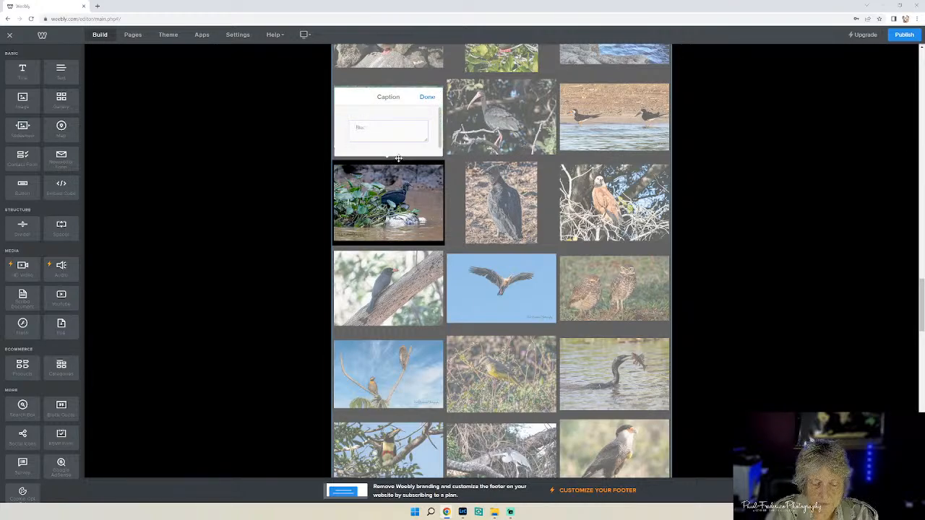
{"action": "type", "text": "k Vultu"}
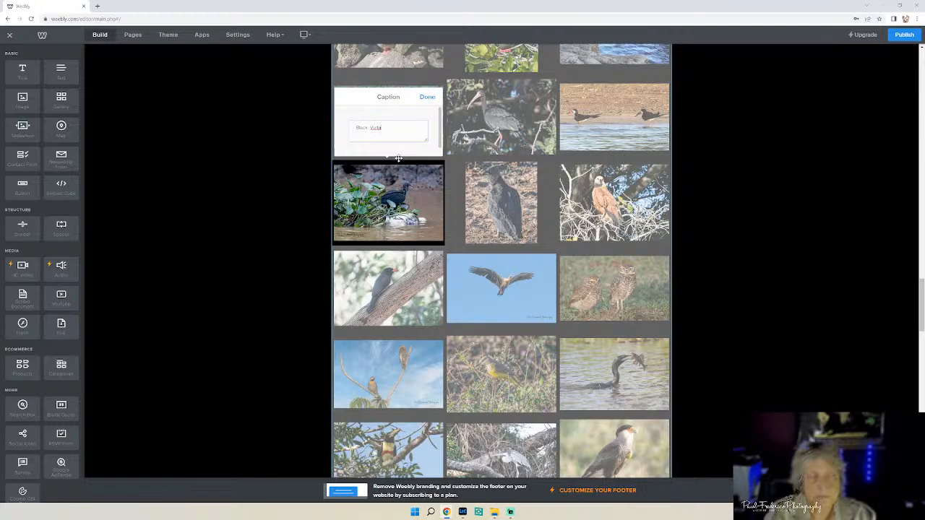
{"action": "type", "text": "re"}
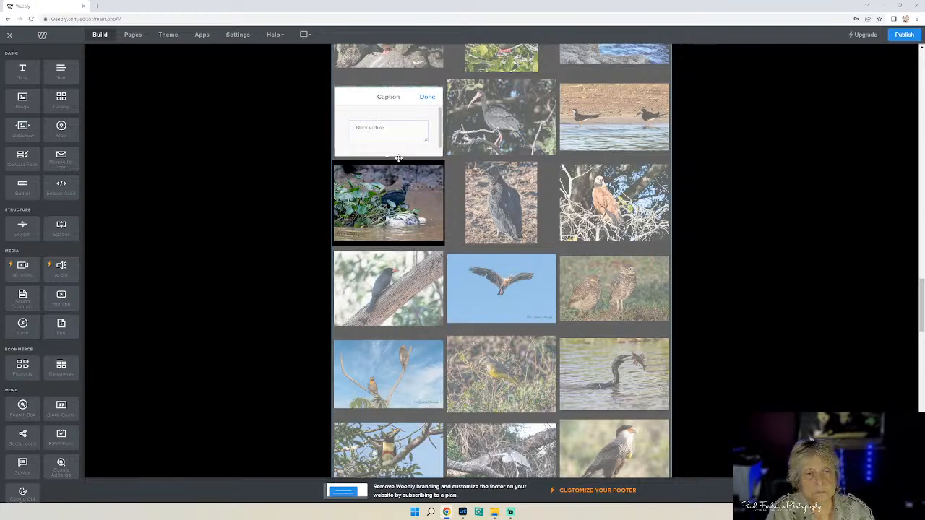
{"action": "type", "text": "ati"}
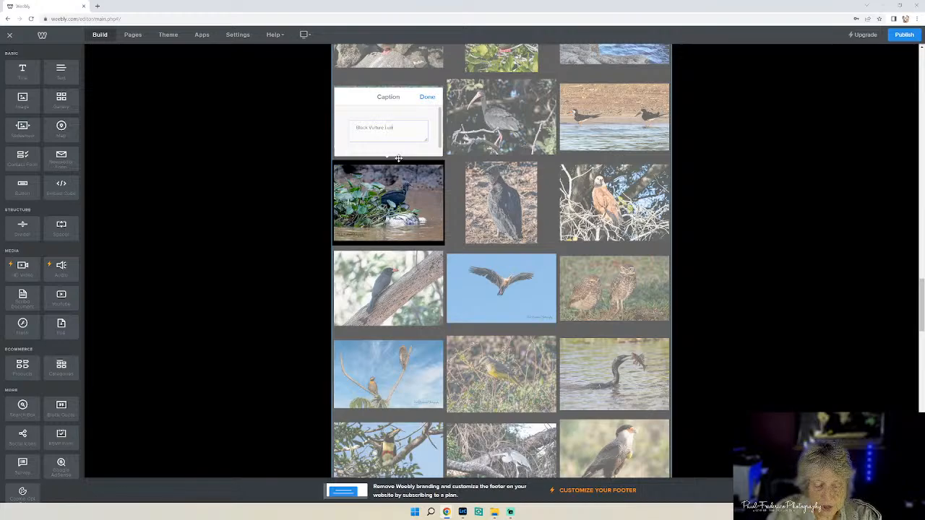
{"action": "type", "text": "htime"}
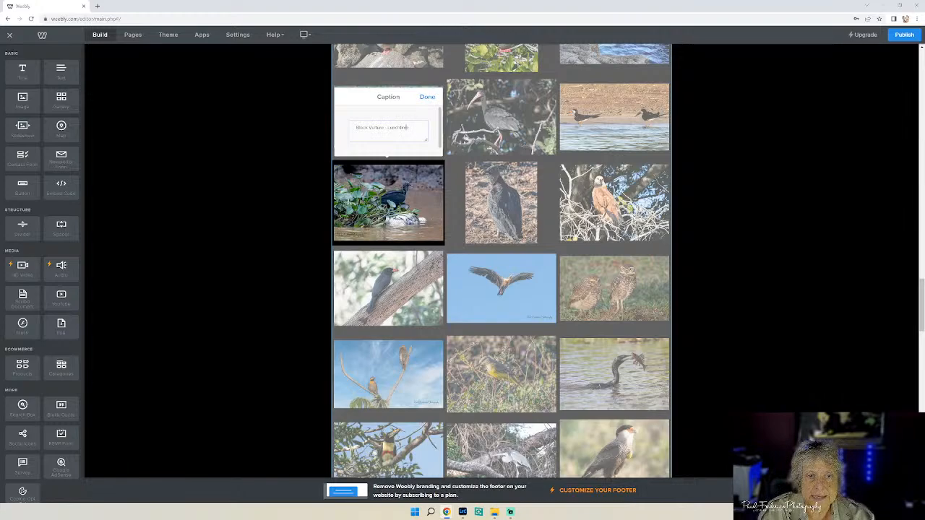
{"action": "type", "text": "Pantanal, Brazil"}
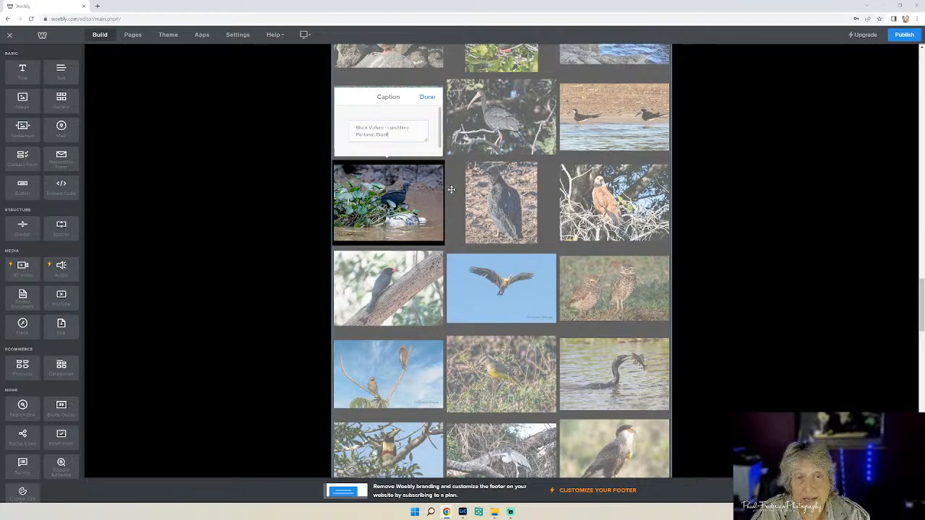
{"action": "left_click", "coordinate": [426, 98]}
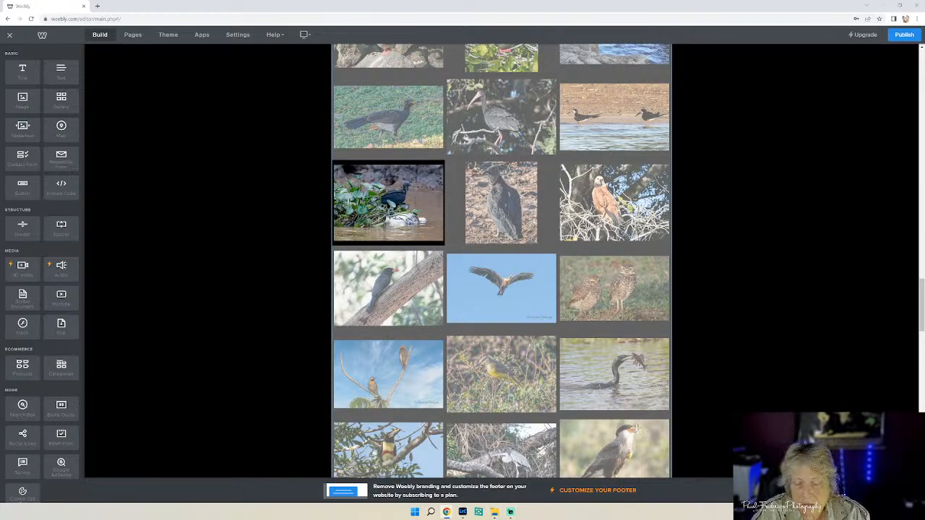
Check the file name of the two shorebirds at the water's edge and caption their gallery image "Black Skimmer" with "Pantanal, Brazil" on the second line.
{"action": "left_click", "coordinate": [493, 513]}
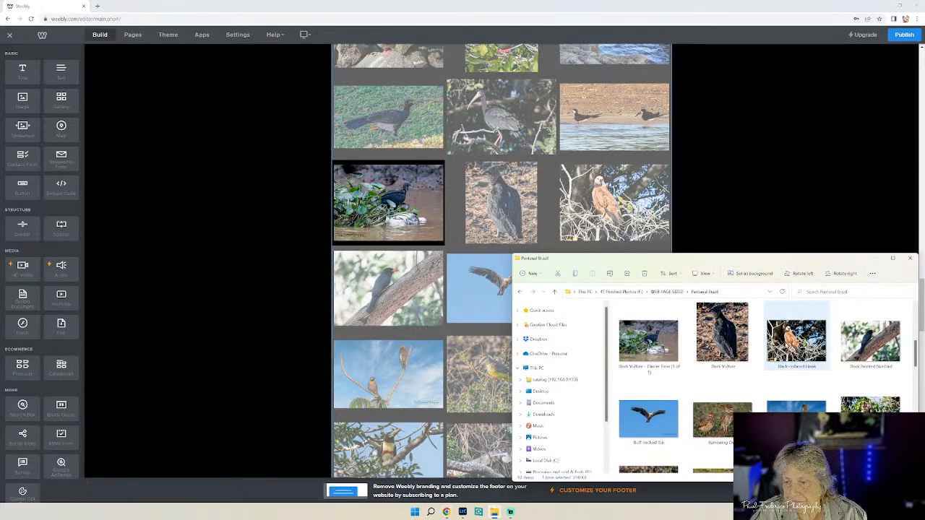
{"action": "scroll", "coordinate": [800, 369], "scroll_direction": "up", "scroll_amount": 1}
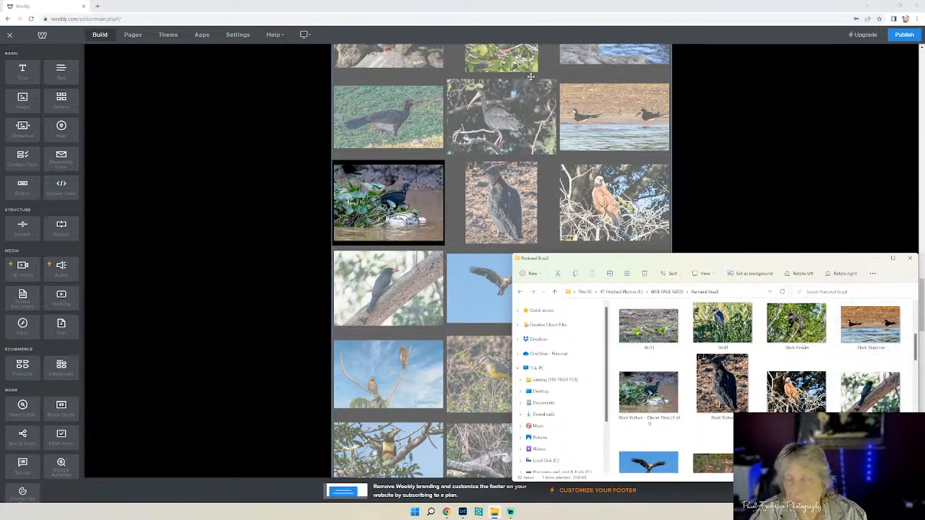
{"action": "left_click", "coordinate": [604, 116]}
{"action": "left_click", "coordinate": [597, 62]}
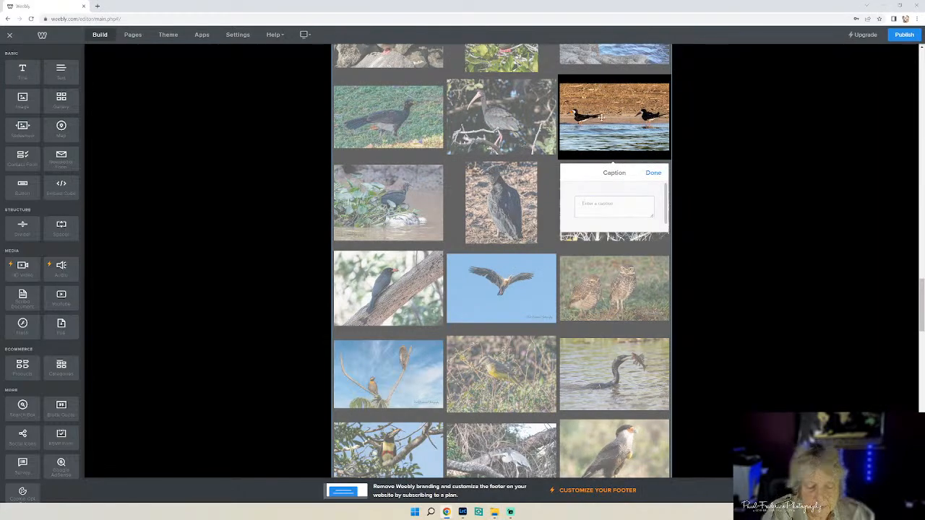
{"action": "type", "text": "Black"}
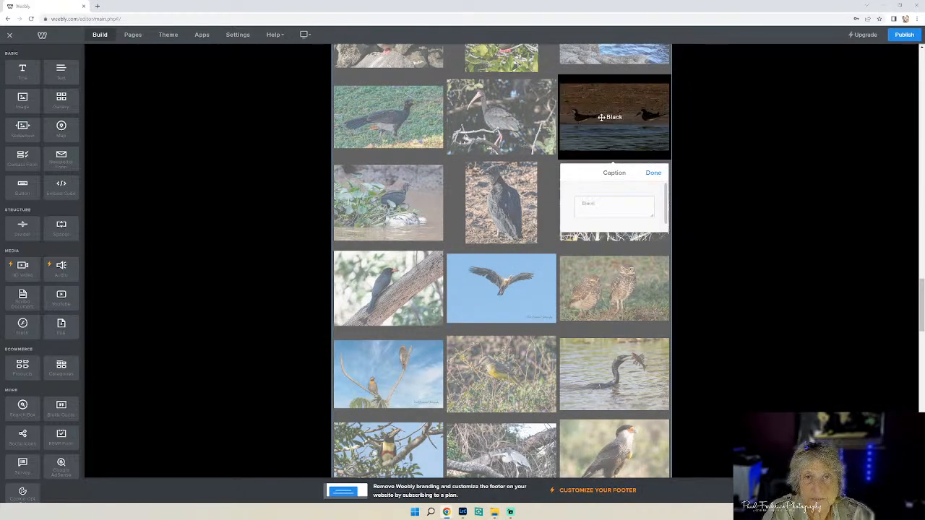
{"action": "type", "text": " Skimmer"}
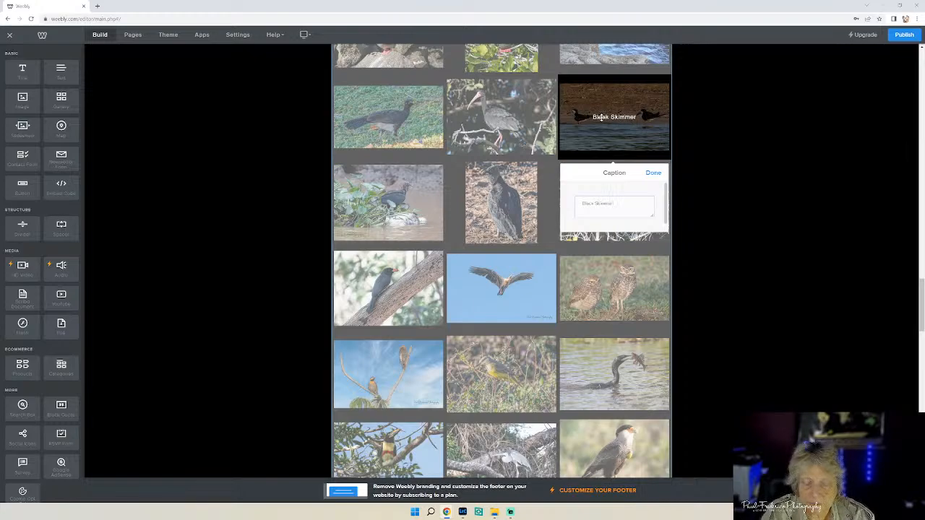
{"action": "key", "text": "Return"}
{"action": "type", "text": "Pantanal, Brazil"}
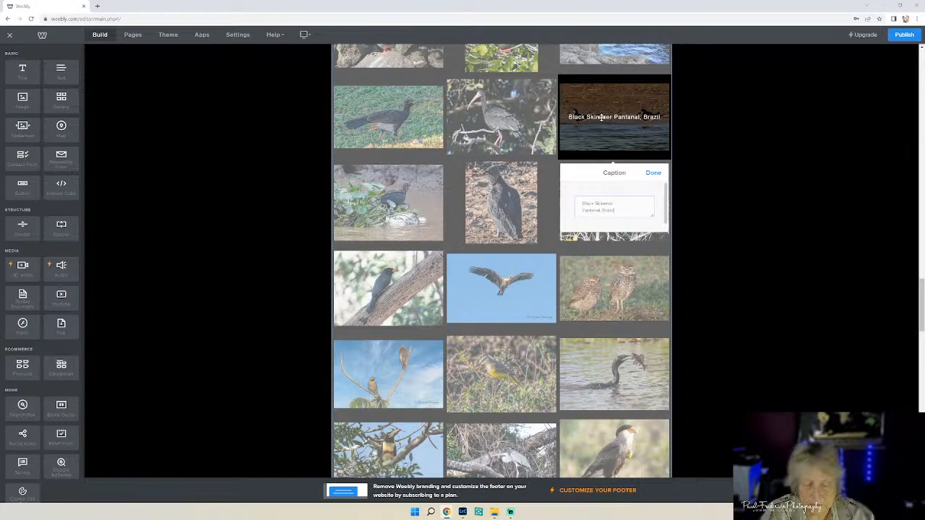
{"action": "left_click", "coordinate": [654, 176]}
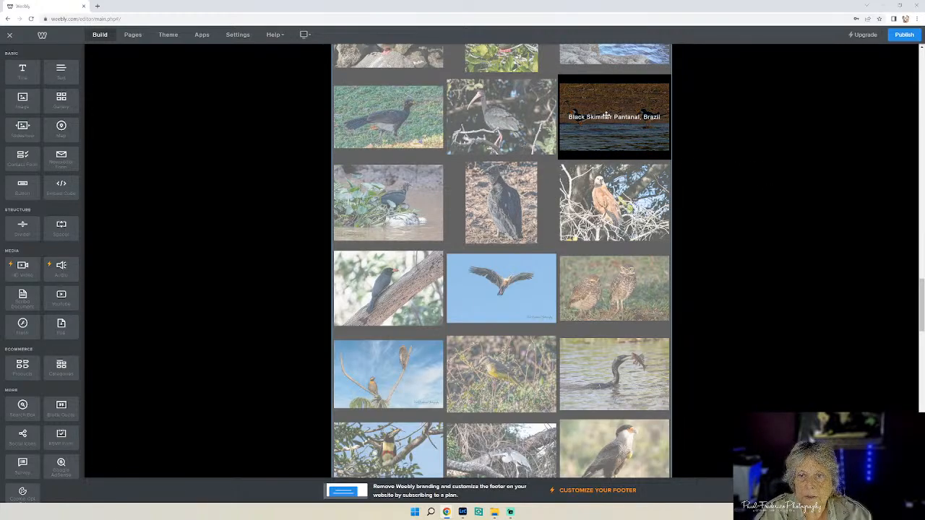
Check the file name of the long-billed bird on the branch and caption its gallery image "Bare-faced Ibis" with "Pantanal, Brazil" on the second line.
{"action": "left_click", "coordinate": [507, 114]}
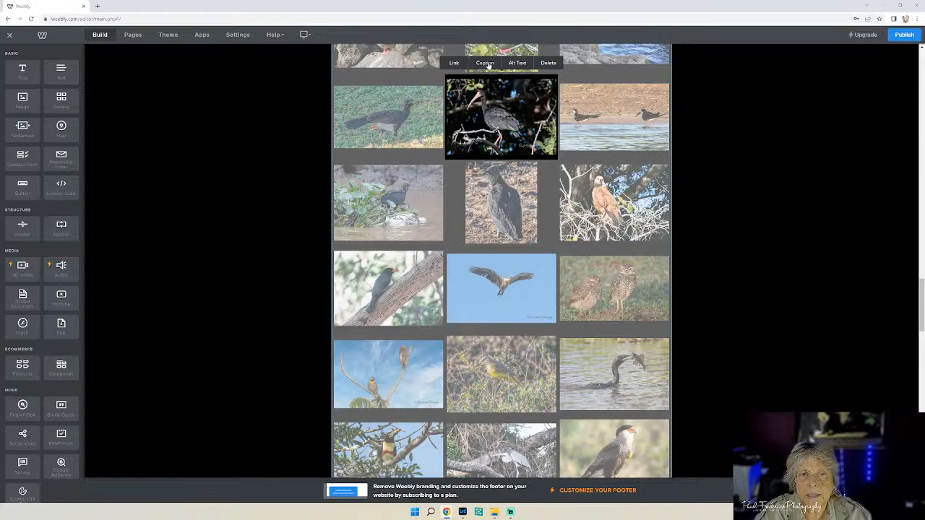
{"action": "left_click", "coordinate": [494, 511]}
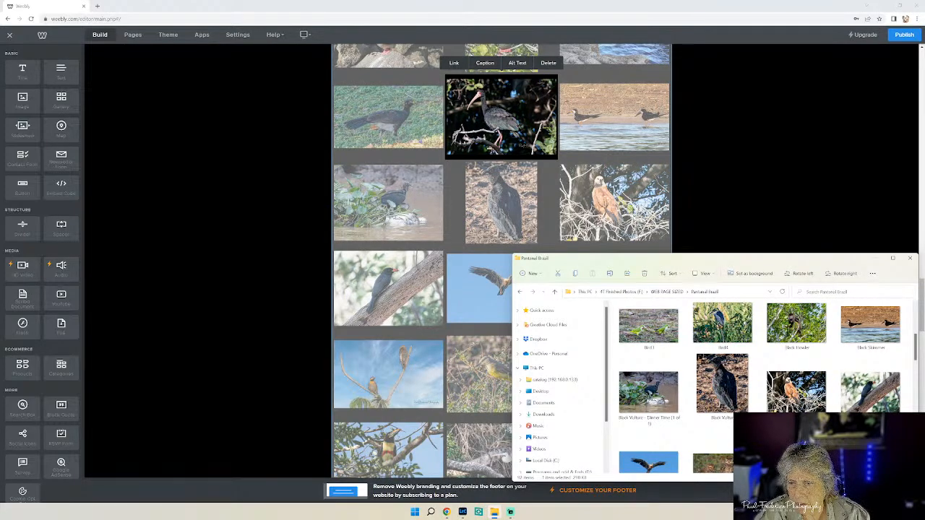
{"action": "scroll", "coordinate": [768, 387], "scroll_direction": "up", "scroll_amount": 1}
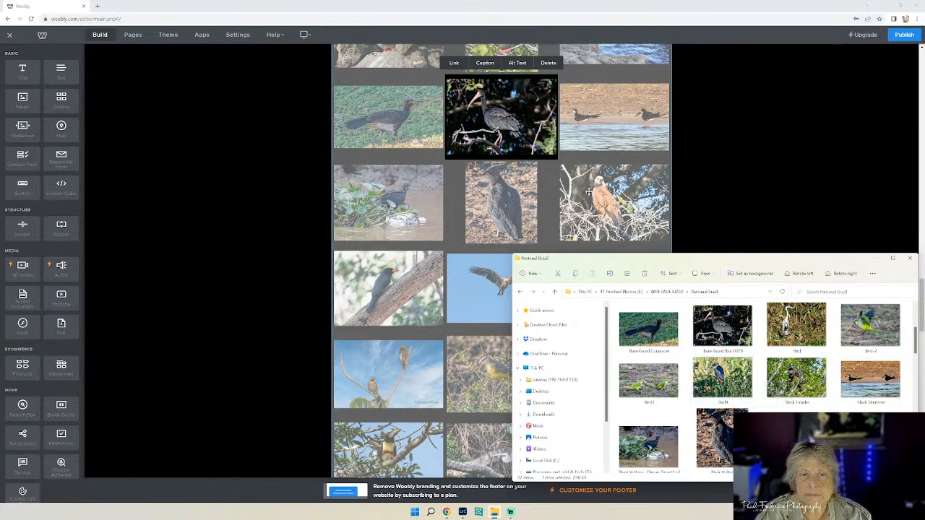
{"action": "left_click", "coordinate": [484, 66]}
{"action": "left_click", "coordinate": [484, 63]}
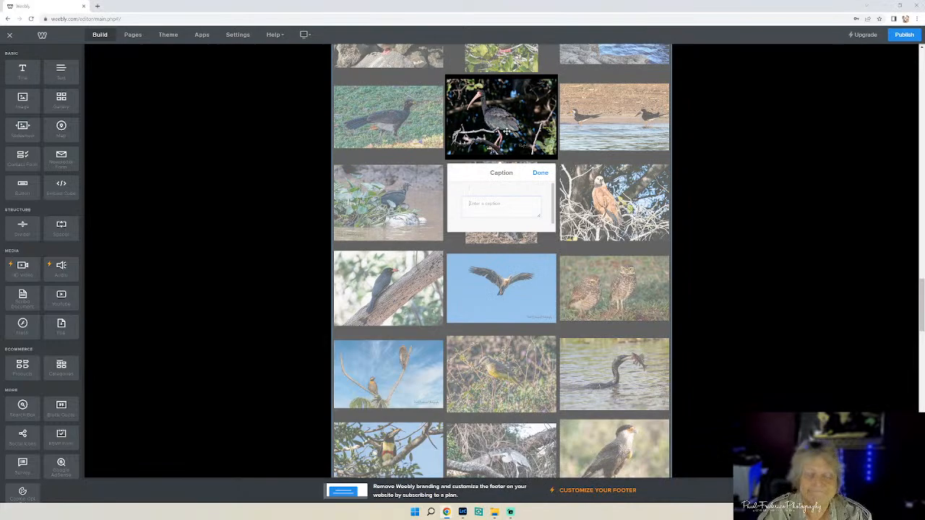
{"action": "type", "text": "Bare-"}
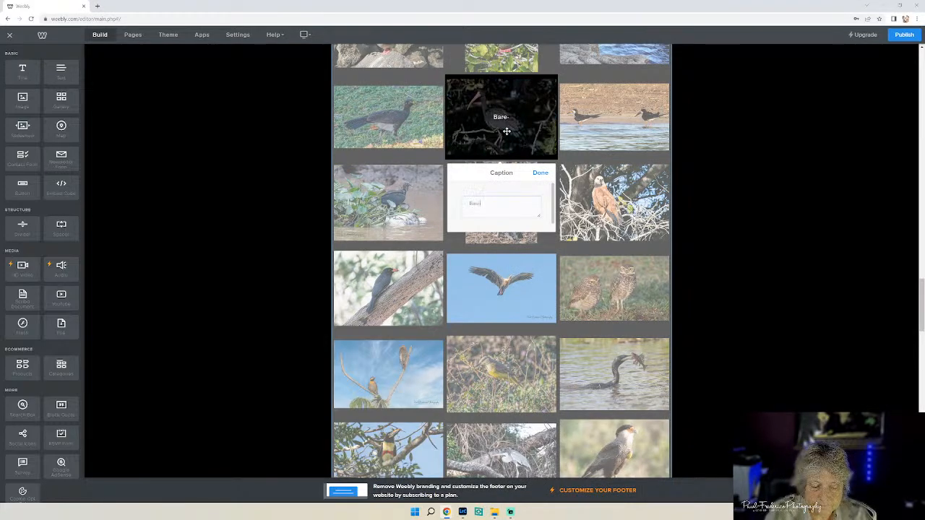
{"action": "type", "text": "faced"}
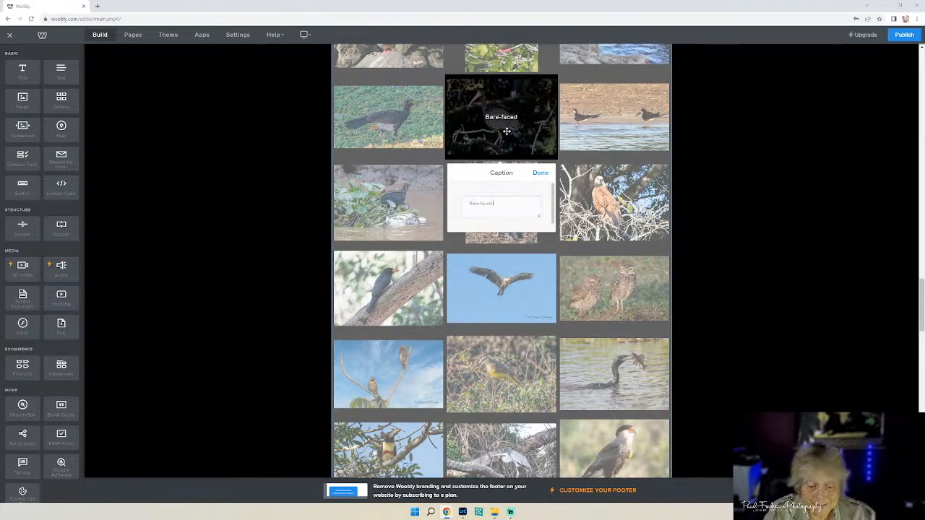
{"action": "type", "text": " Ibis"}
{"action": "key", "text": "Return"}
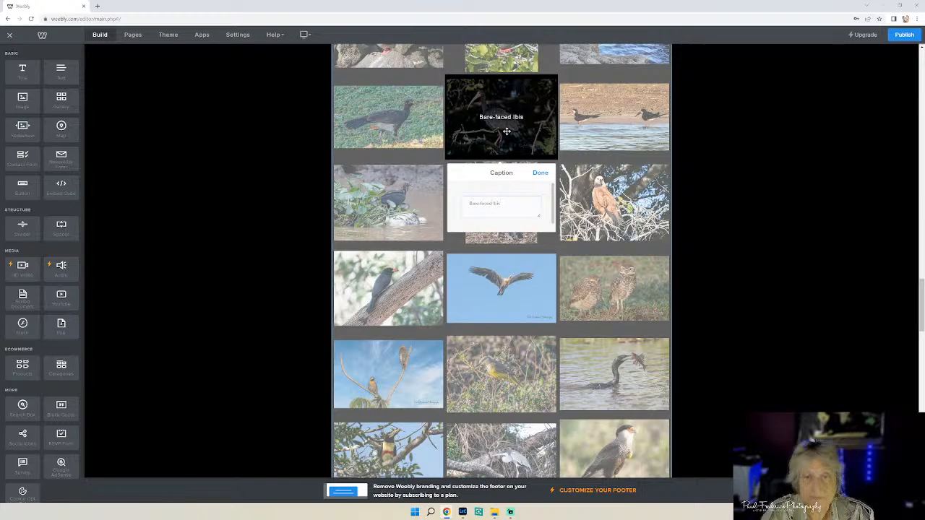
{"action": "type", "text": "Pantanal, Brazil"}
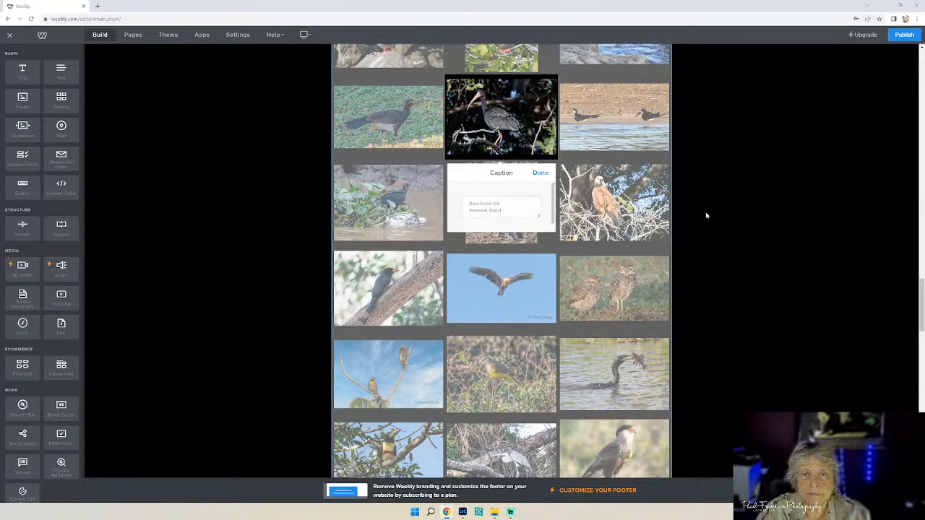
{"action": "left_click", "coordinate": [541, 175]}
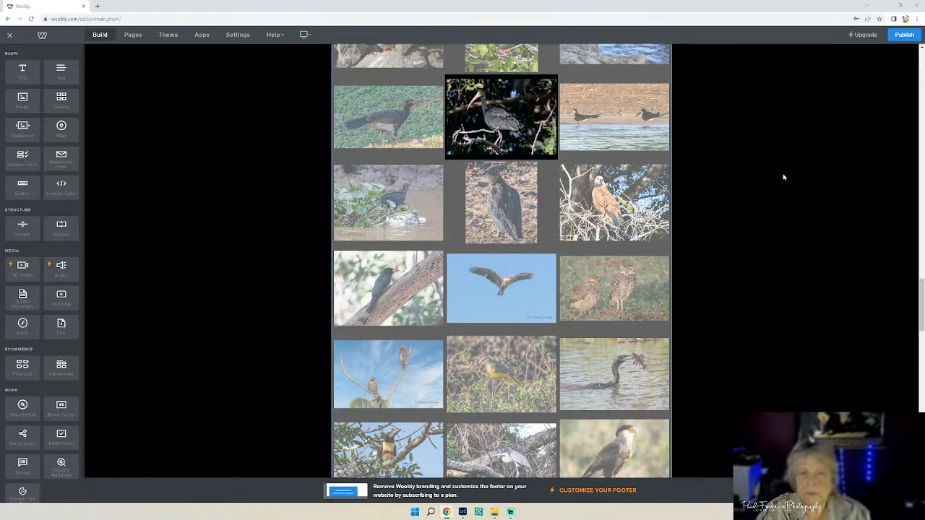
Check the file name of the long-tailed dark bird on the grass and caption its gallery image "Bare-faced Curassow" with "Pantanal, Brazil" on the second line.
{"action": "left_click", "coordinate": [384, 123]}
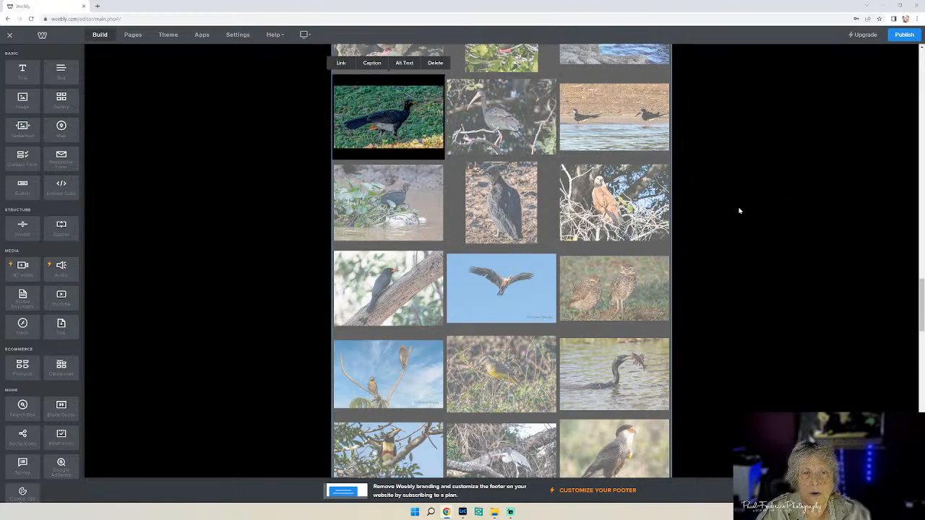
{"action": "left_click", "coordinate": [494, 511]}
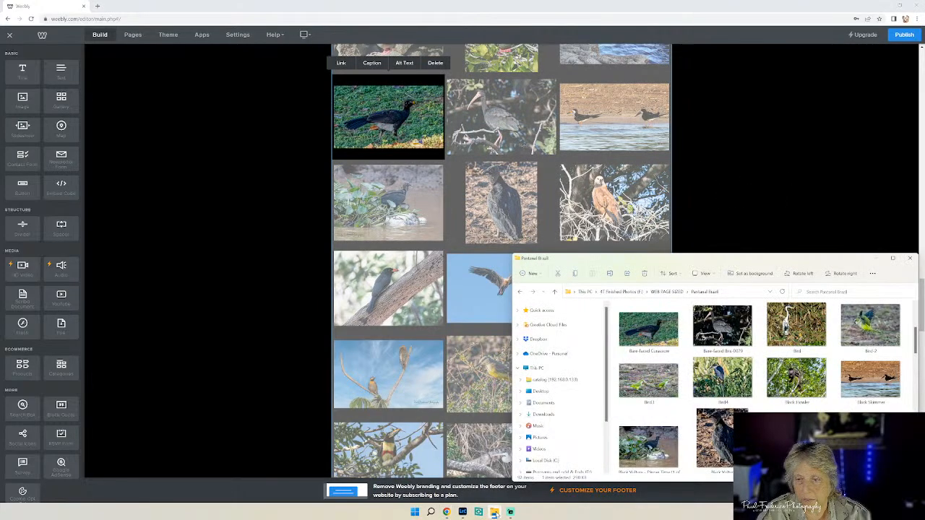
{"action": "left_click", "coordinate": [379, 132]}
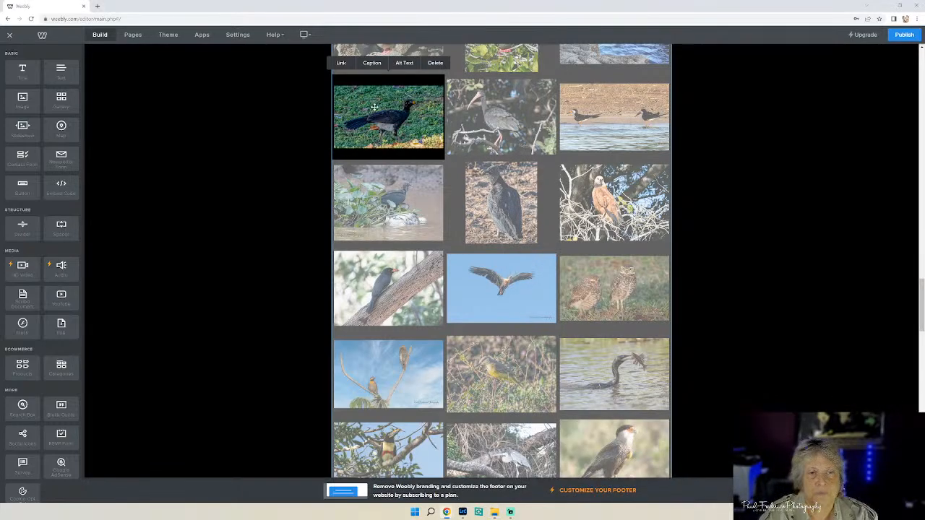
{"action": "left_click", "coordinate": [371, 63]}
{"action": "type", "text": "Bare"}
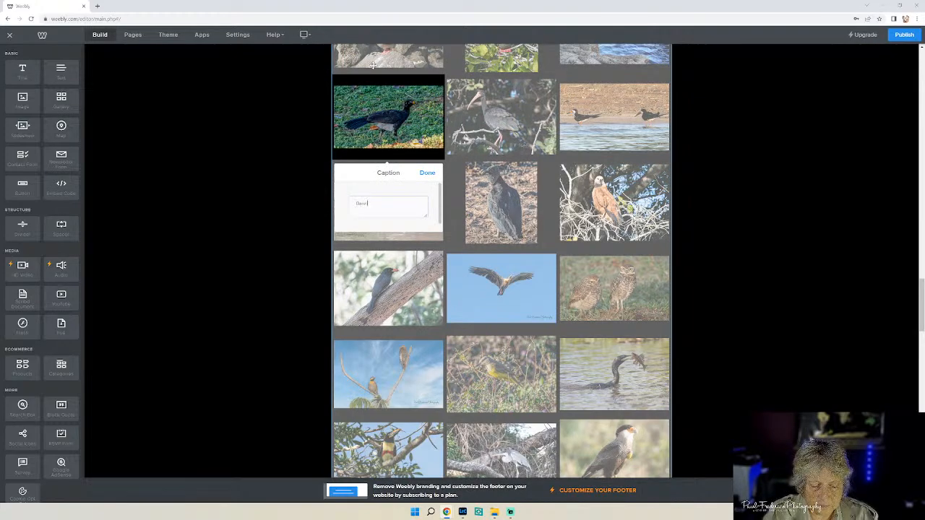
{"action": "type", "text": "-faced Cu"}
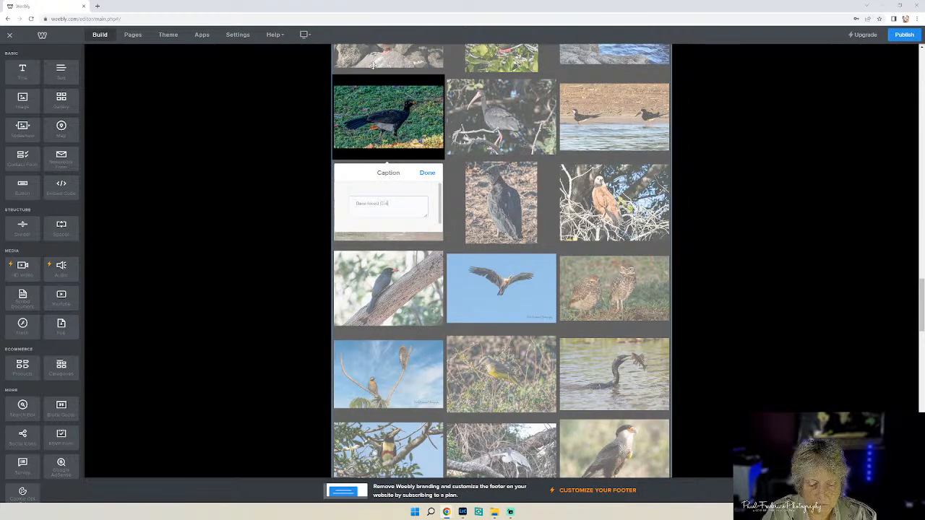
{"action": "type", "text": "r"}
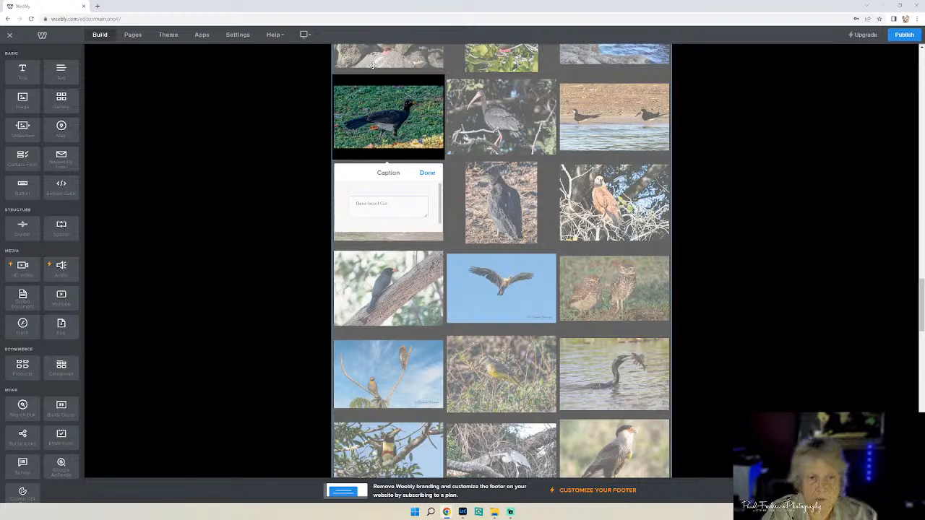
{"action": "type", "text": "assow"}
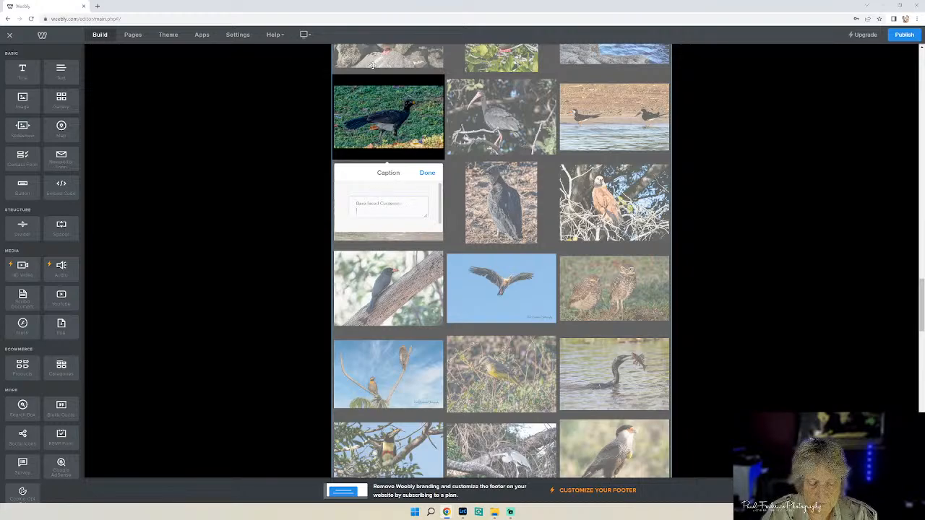
{"action": "type", "text": "Pantanal, Brazil"}
{"action": "left_click", "coordinate": [425, 173]}
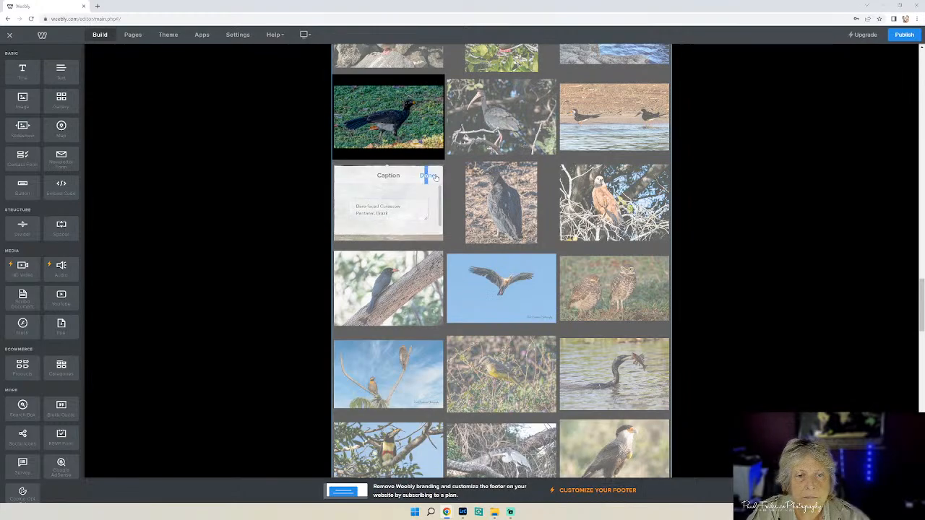
Compare the first photos in the Pantanal Brazil folder with the gallery to find bird photos not yet added.
{"action": "left_click", "coordinate": [494, 513]}
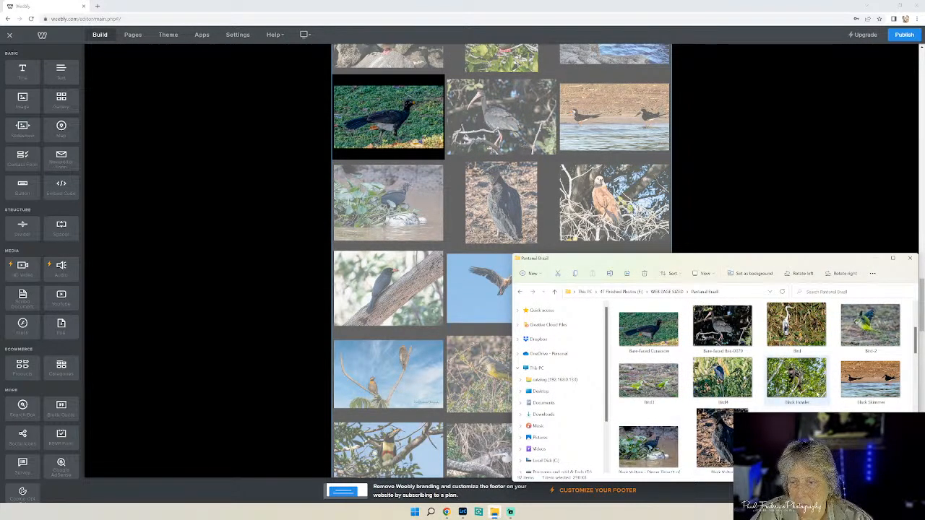
{"action": "scroll", "coordinate": [849, 392], "scroll_direction": "up", "scroll_amount": 1}
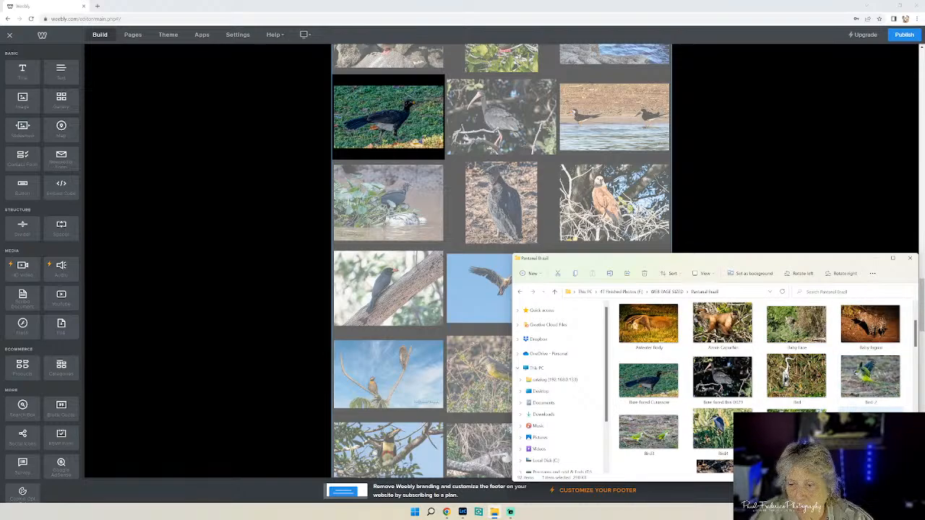
{"action": "scroll", "coordinate": [849, 392], "scroll_direction": "up", "scroll_amount": 1}
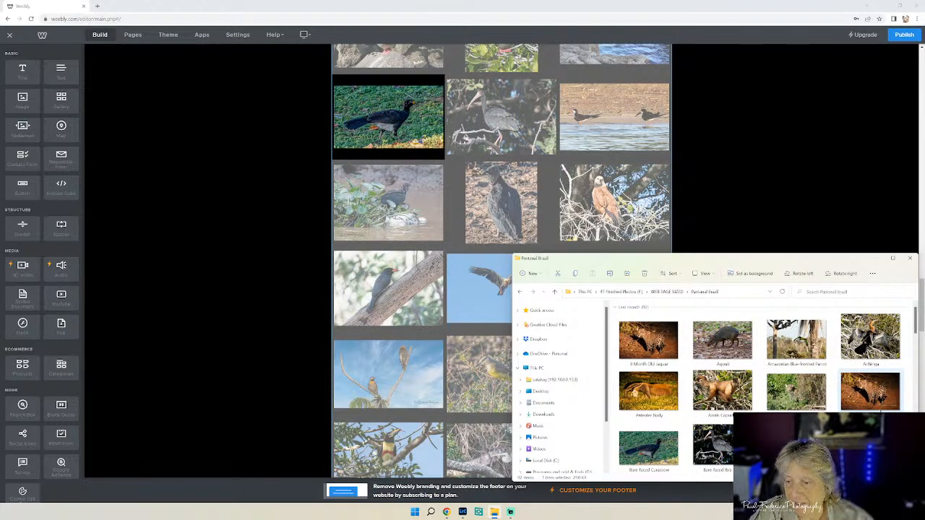
{"action": "scroll", "coordinate": [790, 206], "scroll_direction": "up", "scroll_amount": 1}
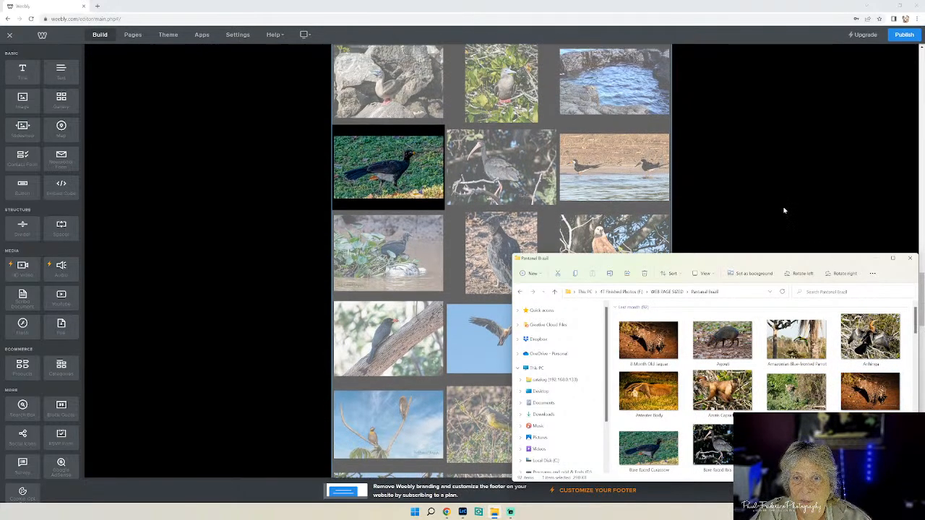
{"action": "scroll", "coordinate": [783, 210], "scroll_direction": "up", "scroll_amount": 1}
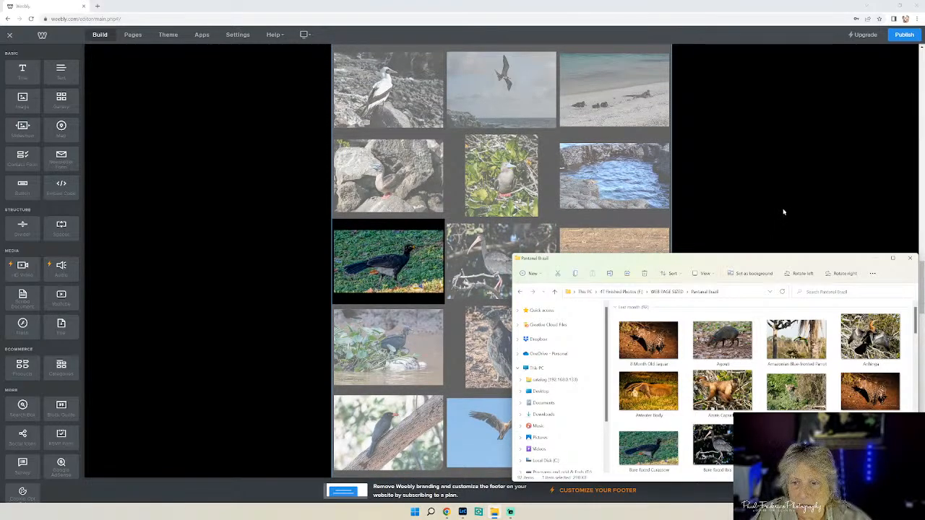
Add the "Amazonian Blue-fronted Parrot" and "Anhinga" photos from the Pantanal Brazil folder to the end of the gallery.
{"action": "scroll", "coordinate": [784, 211], "scroll_direction": "down", "scroll_amount": 5}
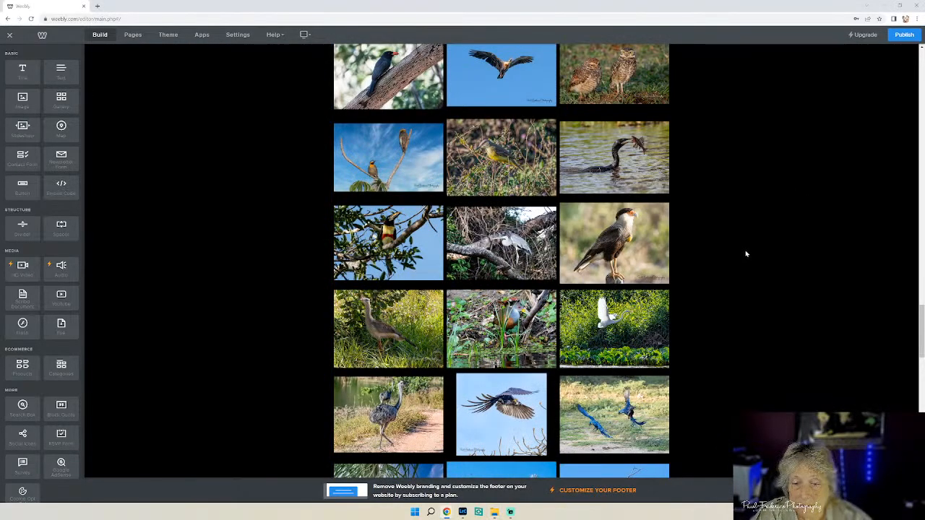
{"action": "scroll", "coordinate": [745, 251], "scroll_direction": "down", "scroll_amount": 7}
{"action": "scroll", "coordinate": [745, 250], "scroll_direction": "down", "scroll_amount": 7}
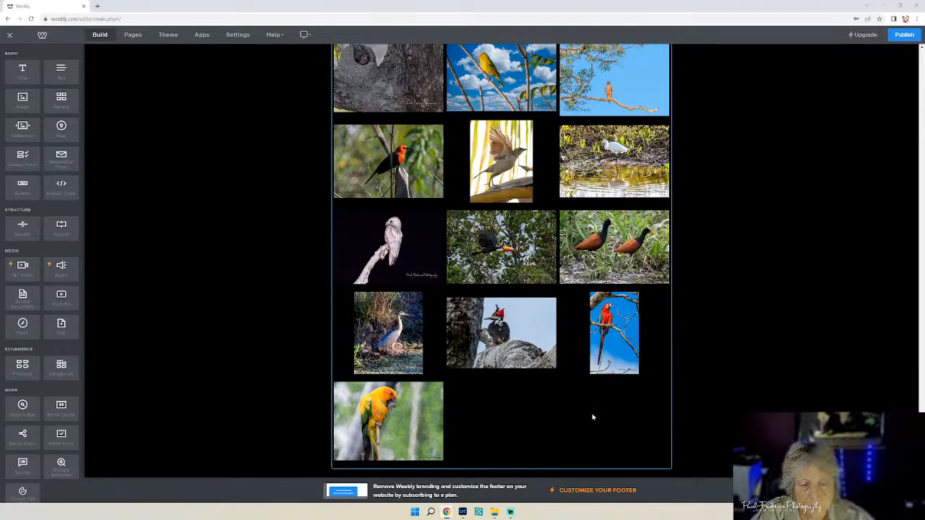
{"action": "left_click", "coordinate": [557, 423]}
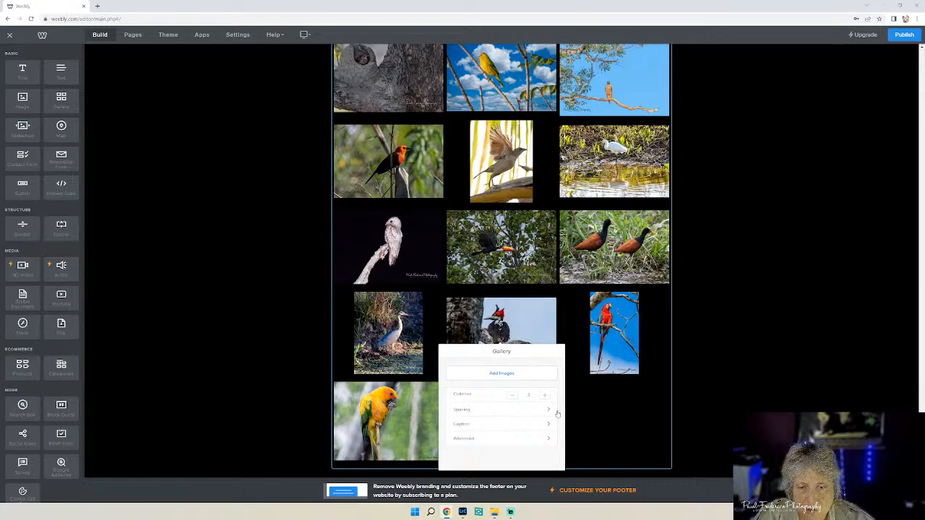
{"action": "left_click", "coordinate": [486, 373]}
{"action": "left_click", "coordinate": [506, 311]}
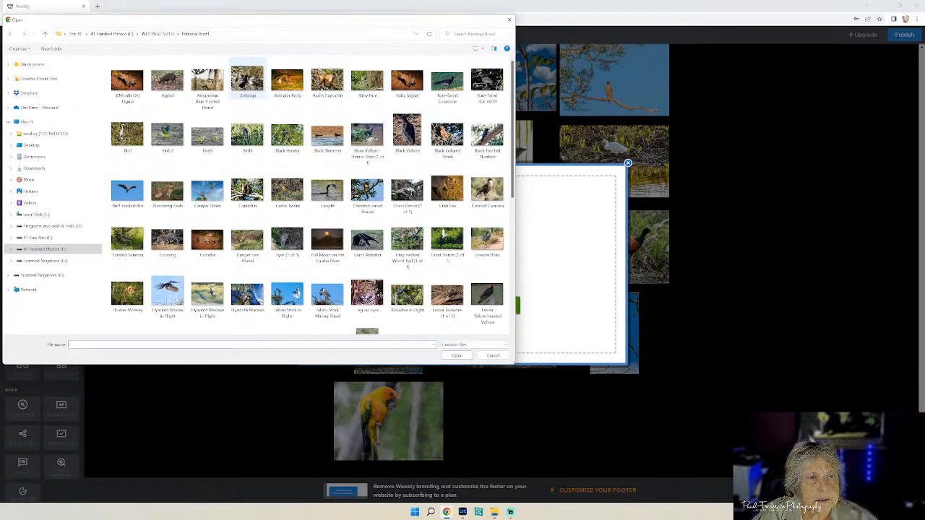
{"action": "left_click", "coordinate": [248, 82]}
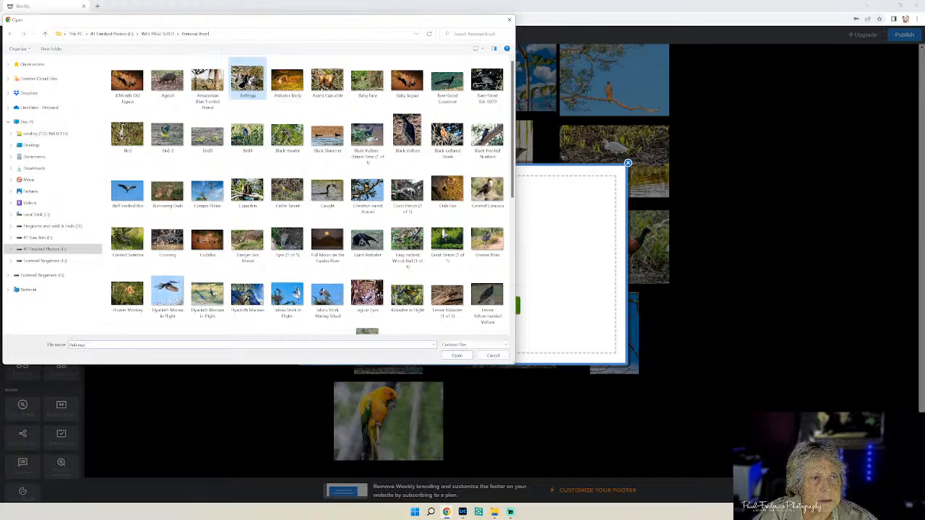
{"action": "left_click", "coordinate": [207, 81], "text": "ctrl"}
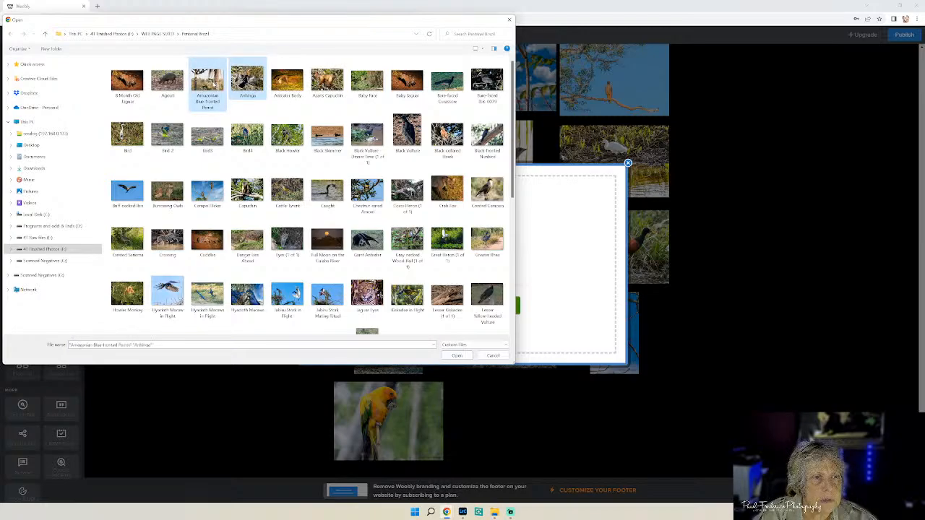
{"action": "left_click", "coordinate": [462, 356]}
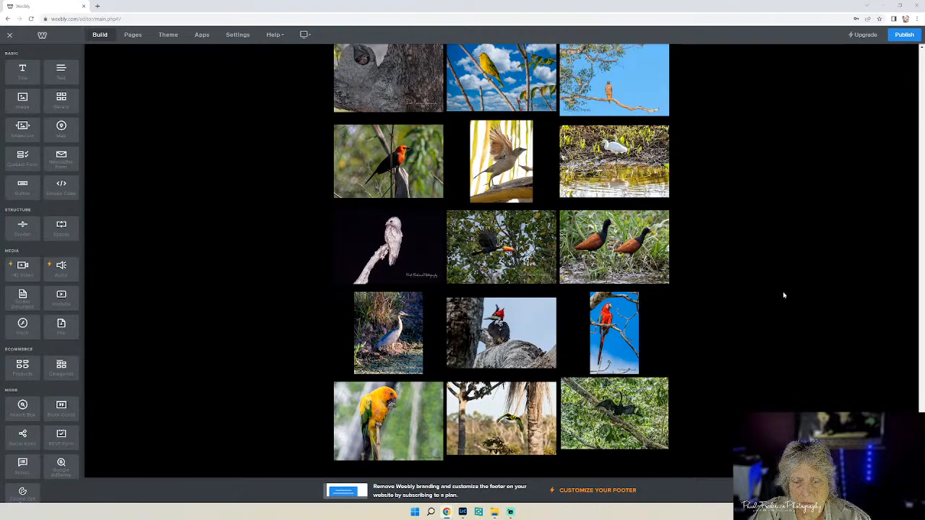
Check the file name of the newly added parrot photo and caption its gallery image "Amazonian Blue-fronted Parrot".
{"action": "left_click", "coordinate": [494, 513]}
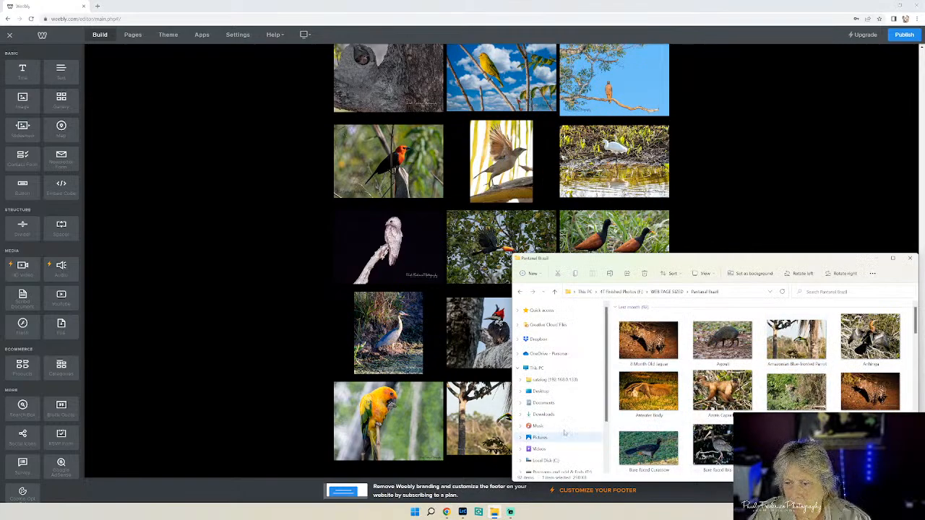
{"action": "left_click", "coordinate": [491, 421]}
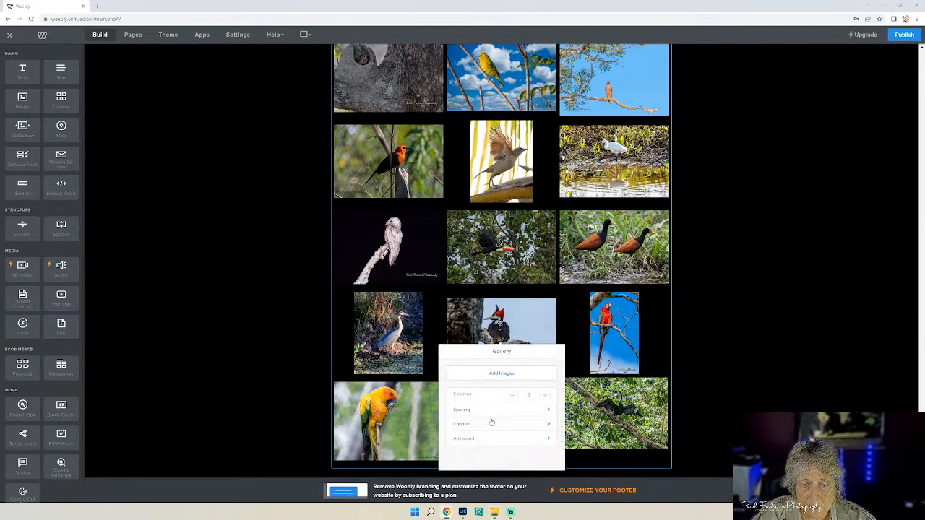
{"action": "left_click", "coordinate": [749, 368]}
{"action": "left_click", "coordinate": [514, 411]}
{"action": "left_click", "coordinate": [513, 410]}
{"action": "left_click", "coordinate": [601, 416]}
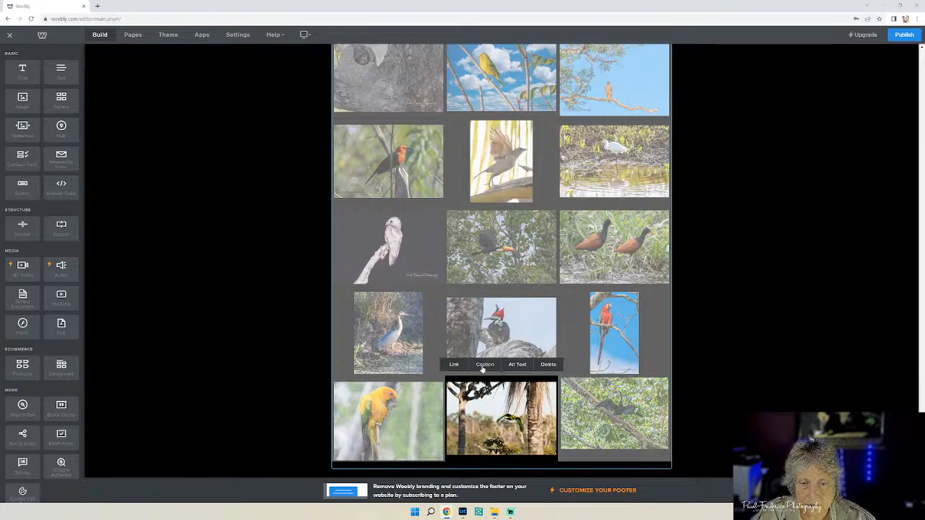
{"action": "left_click", "coordinate": [484, 364]}
{"action": "type", "text": "Ant"}
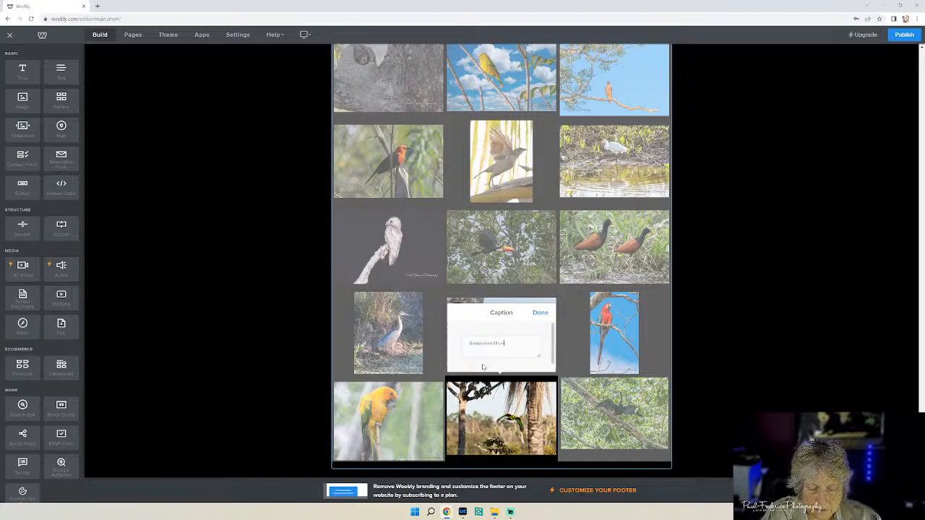
{"action": "type", "text": "ooted Parrot"}
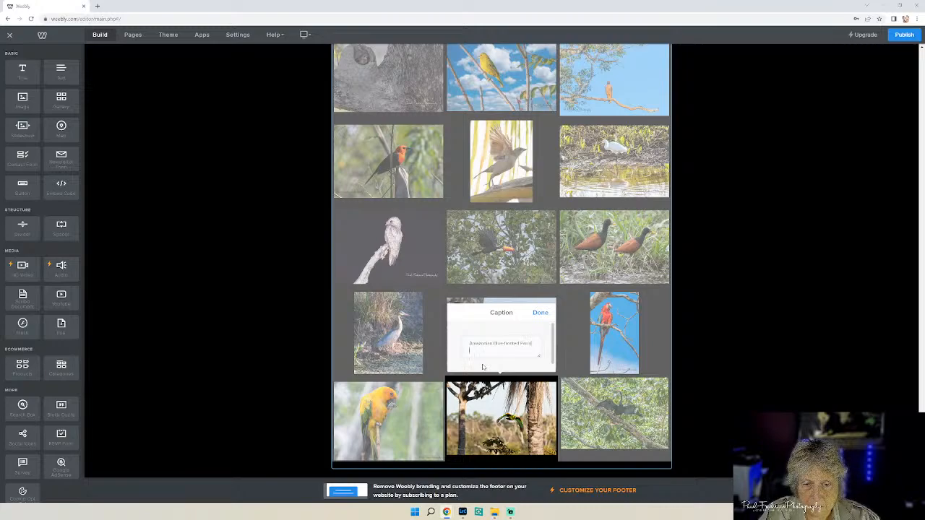
{"action": "left_click", "coordinate": [540, 314]}
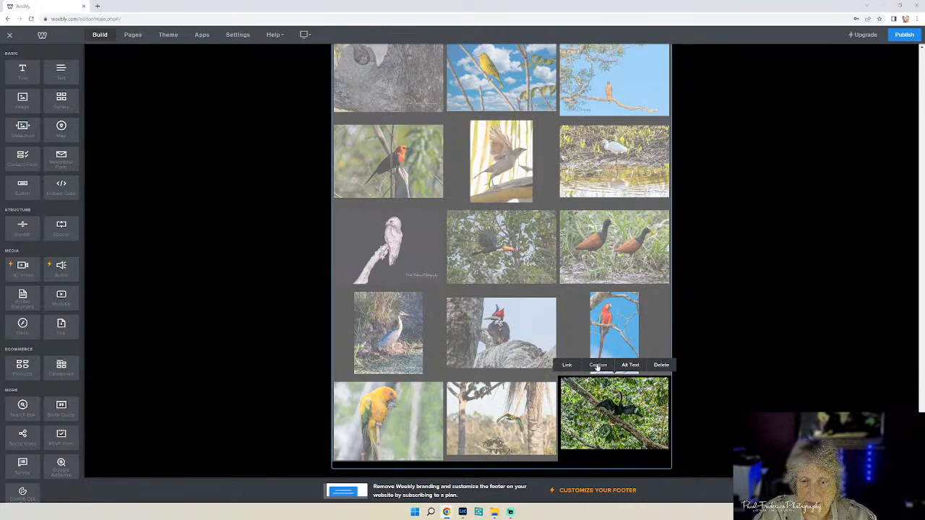
Caption the newly added image of the black bird on the sloping branch "Anhinga".
{"action": "left_click", "coordinate": [598, 365]}
{"action": "type", "text": "Anhi"}
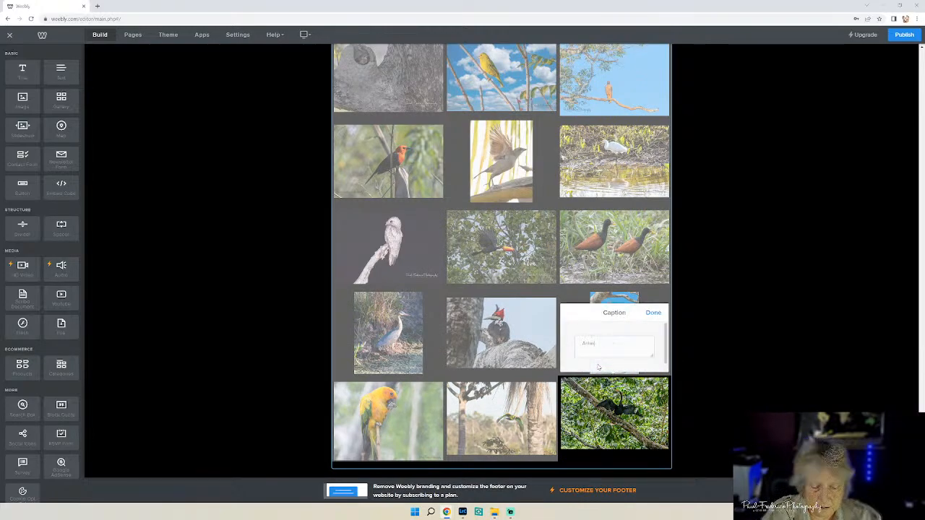
Finish the last gallery photo's caption as "Anhinga Pantanal, Brazil" and publish the site.
{"action": "type", "text": "nga Pantanal, Brazil"}
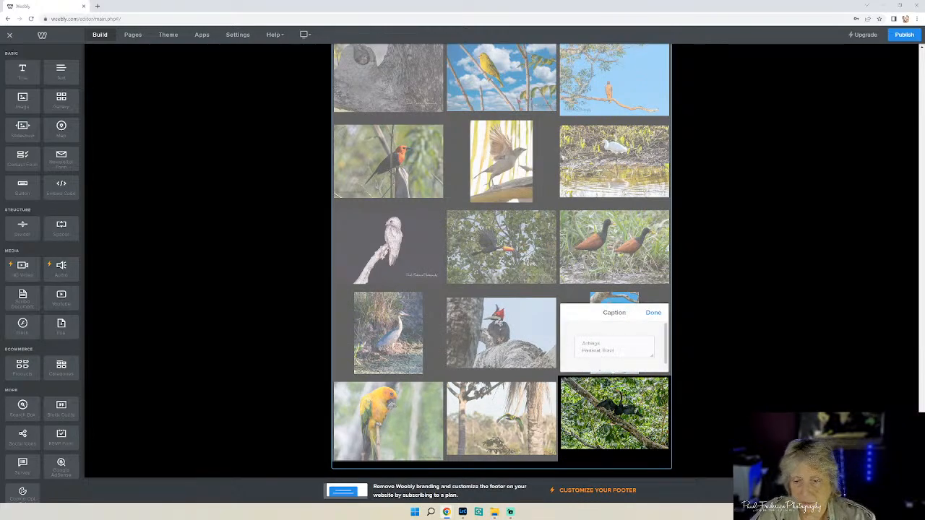
{"action": "left_click", "coordinate": [653, 313]}
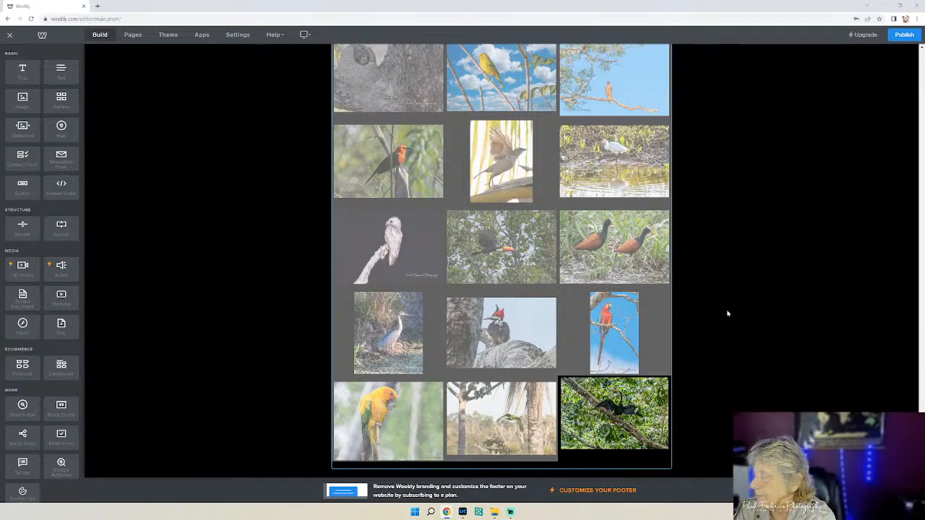
{"action": "left_click", "coordinate": [904, 35]}
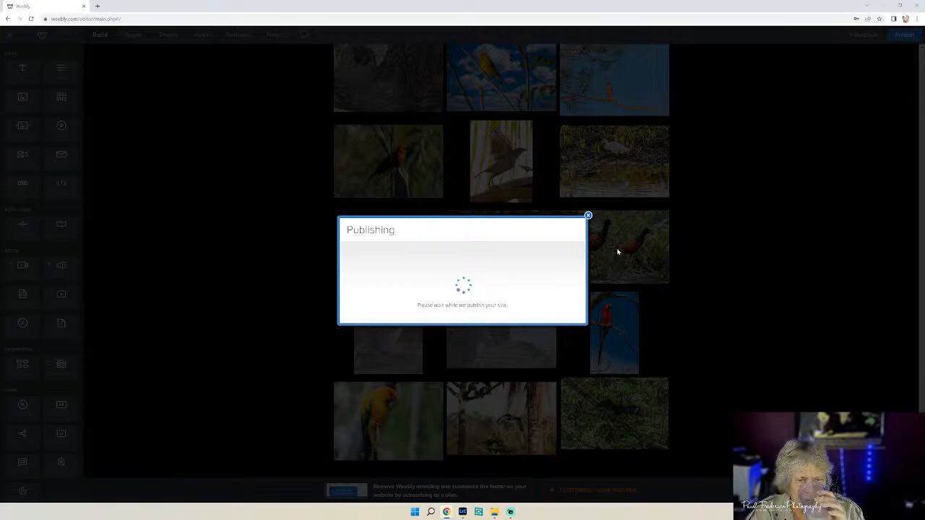
{"action": "left_click", "coordinate": [587, 142]}
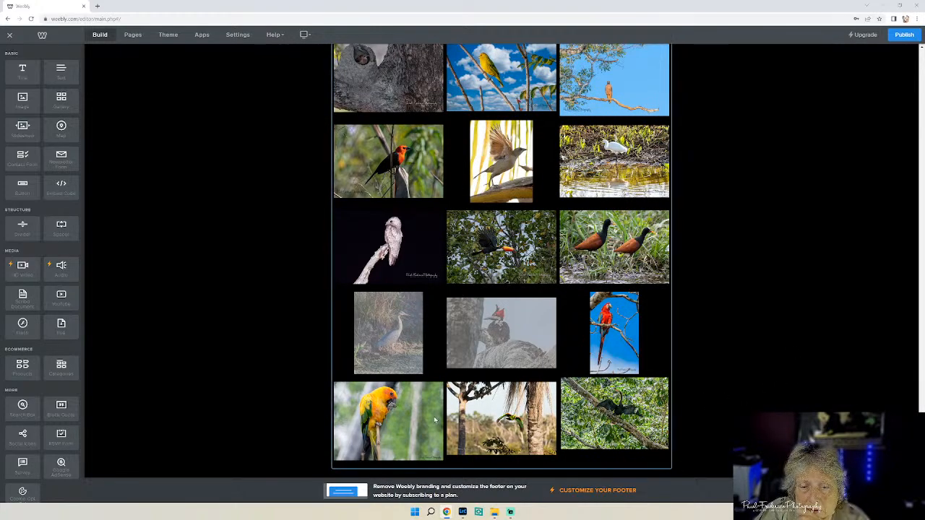
Move the yellow parrot photo to the middle of the last gallery row and the red macaw photo up beside the long-legged brown bird in grass.
{"action": "left_click", "coordinate": [397, 417]}
{"action": "left_click_drag", "start_coordinate": [396, 418], "coordinate": [507, 419]}
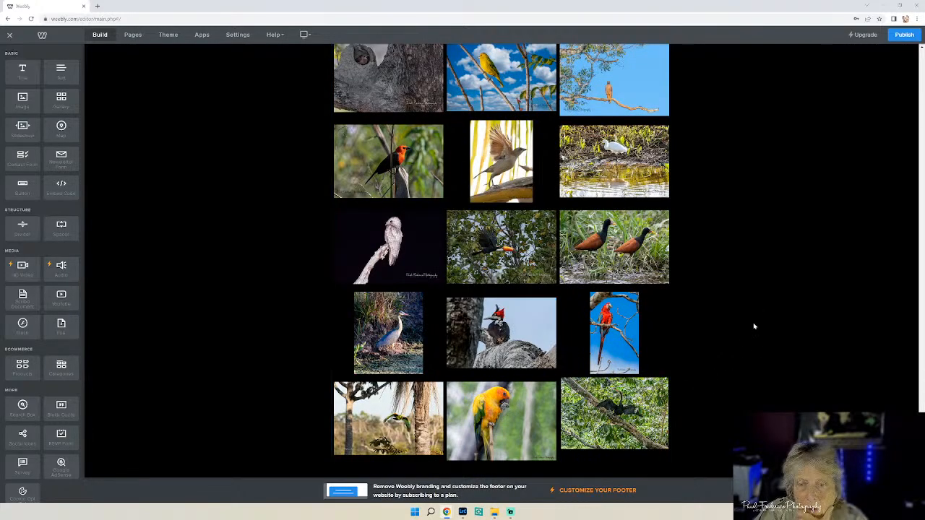
{"action": "scroll", "coordinate": [724, 413], "scroll_direction": "up", "scroll_amount": 1}
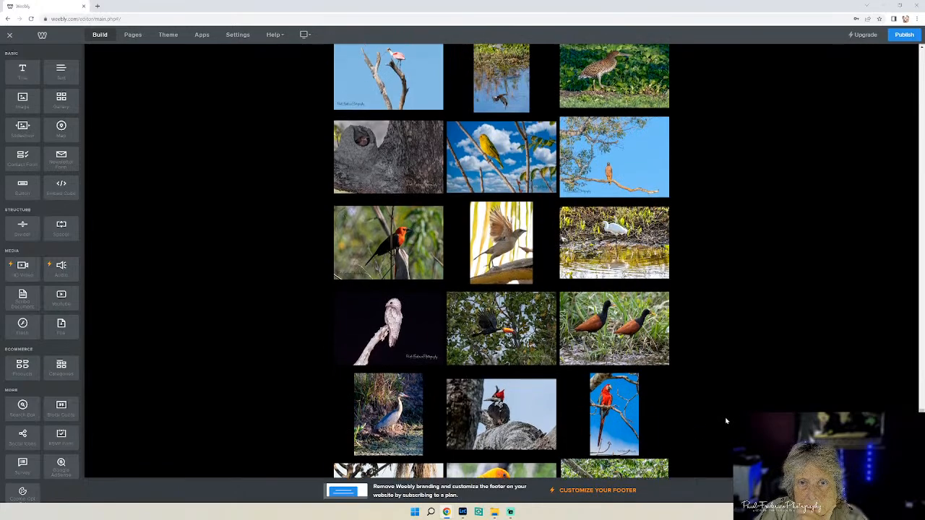
{"action": "scroll", "coordinate": [726, 421], "scroll_direction": "up", "scroll_amount": 1}
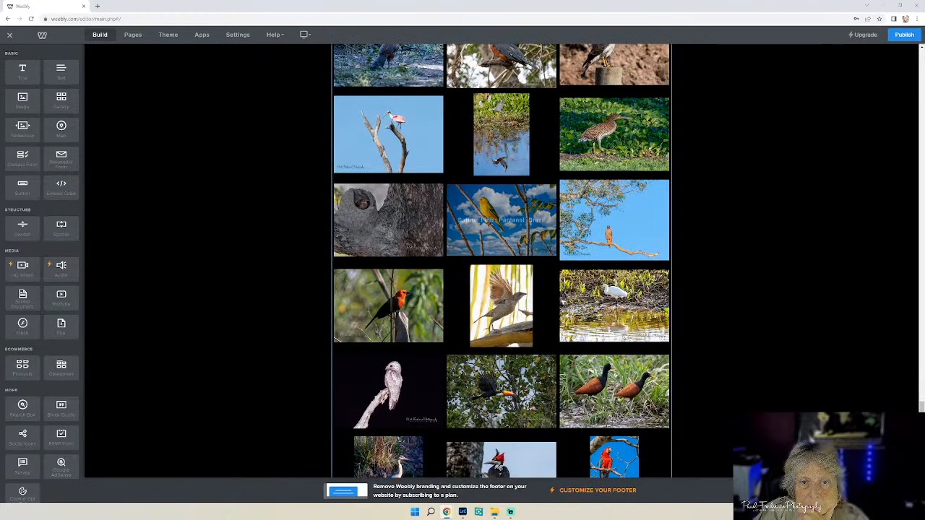
{"action": "left_click", "coordinate": [614, 408]}
{"action": "left_click", "coordinate": [712, 457]}
{"action": "left_click", "coordinate": [613, 453]}
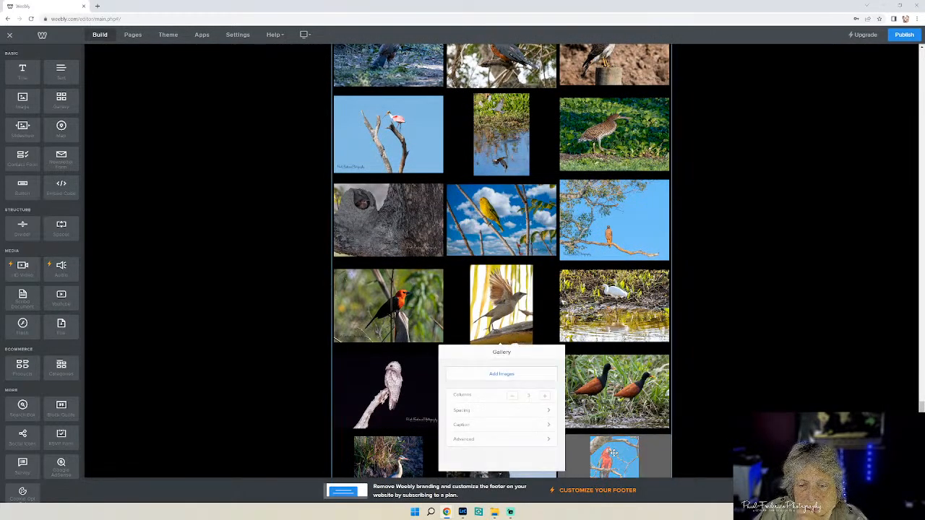
{"action": "left_click_drag", "start_coordinate": [613, 453], "coordinate": [501, 157]}
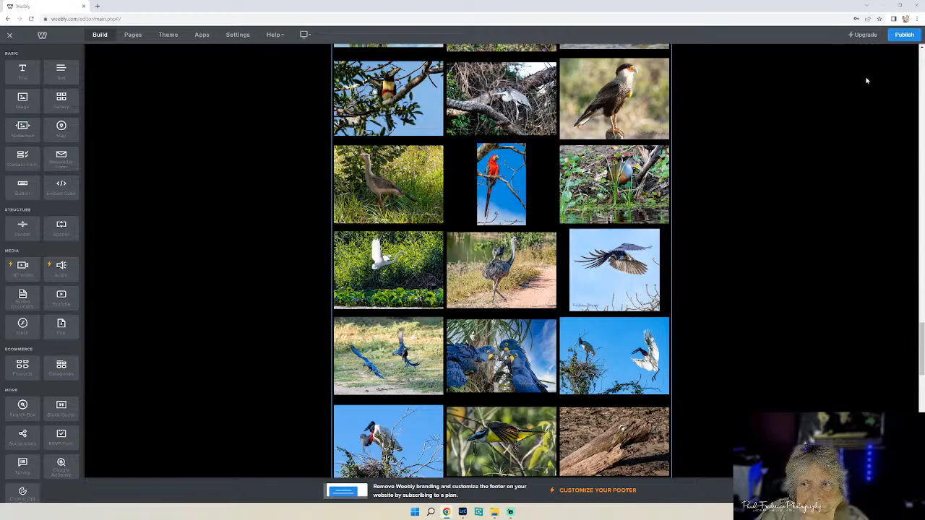
Review the order of the bird photos from the middle of the gallery down to its end.
{"action": "scroll", "coordinate": [754, 294], "scroll_direction": "up", "scroll_amount": 4}
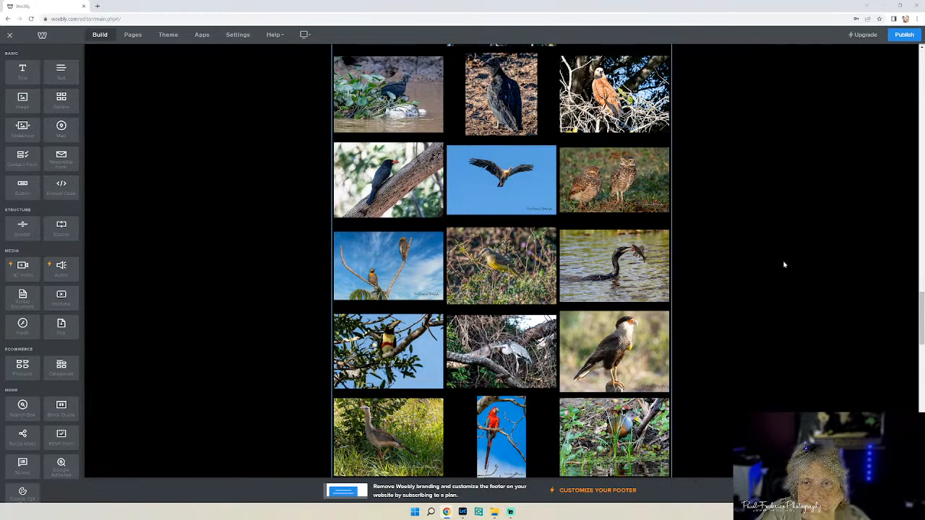
{"action": "scroll", "coordinate": [788, 267], "scroll_direction": "up", "scroll_amount": 2}
{"action": "scroll", "coordinate": [795, 285], "scroll_direction": "up", "scroll_amount": 4}
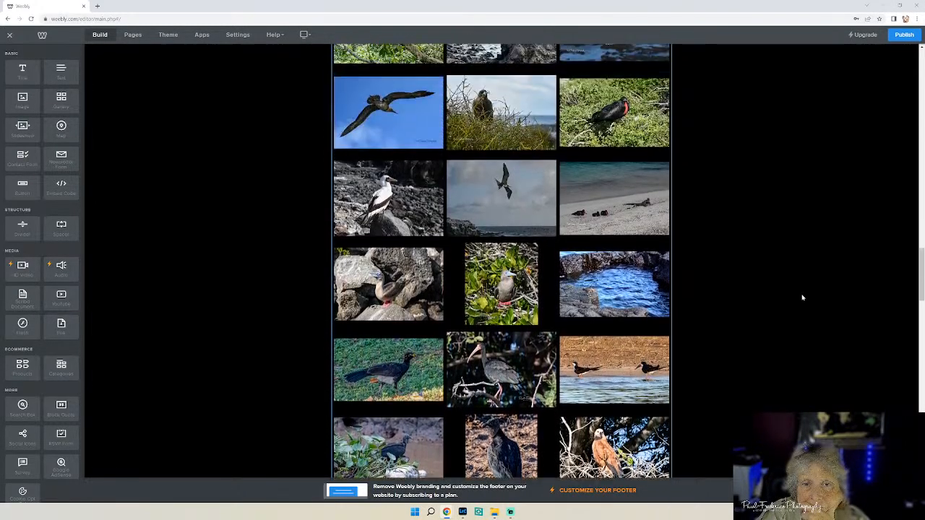
{"action": "scroll", "coordinate": [802, 298], "scroll_direction": "up", "scroll_amount": 2}
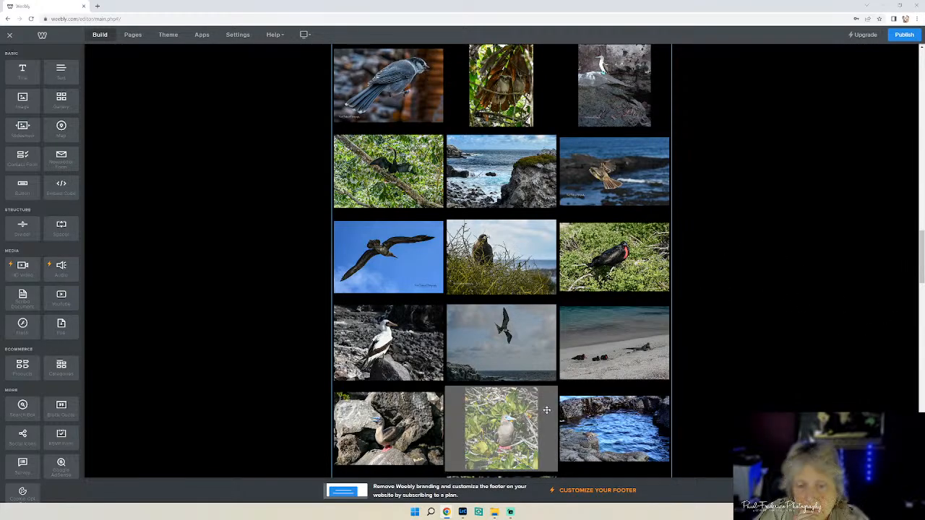
{"action": "scroll", "coordinate": [649, 442], "scroll_direction": "down", "scroll_amount": 15}
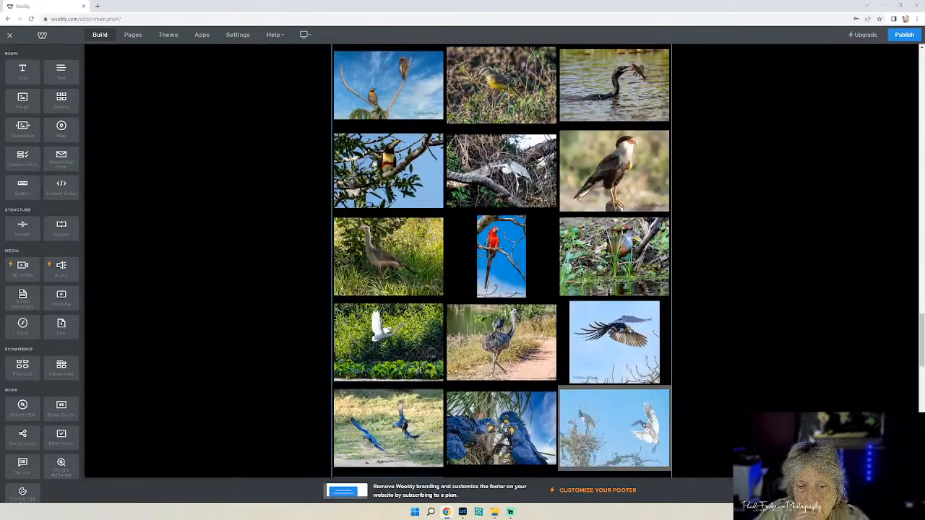
{"action": "scroll", "coordinate": [645, 425], "scroll_direction": "down", "scroll_amount": 12}
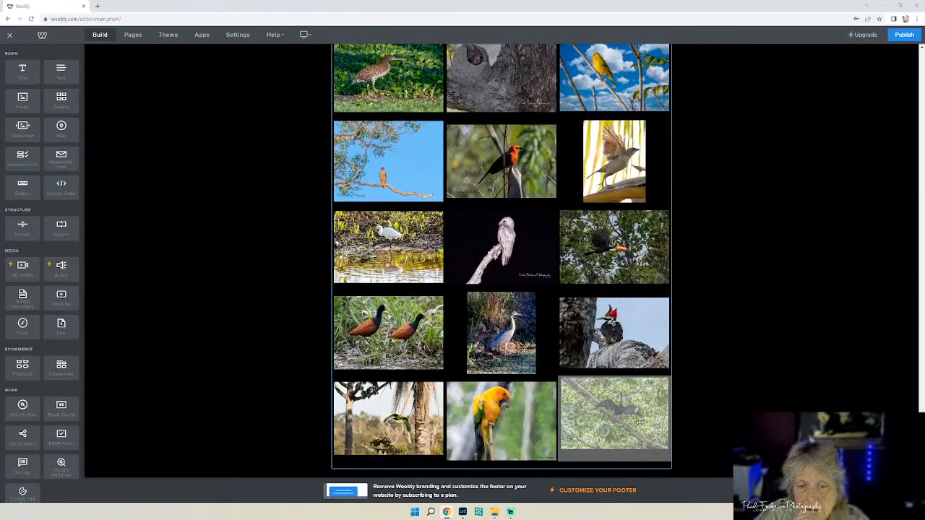
{"action": "scroll", "coordinate": [639, 423], "scroll_direction": "up", "scroll_amount": 10}
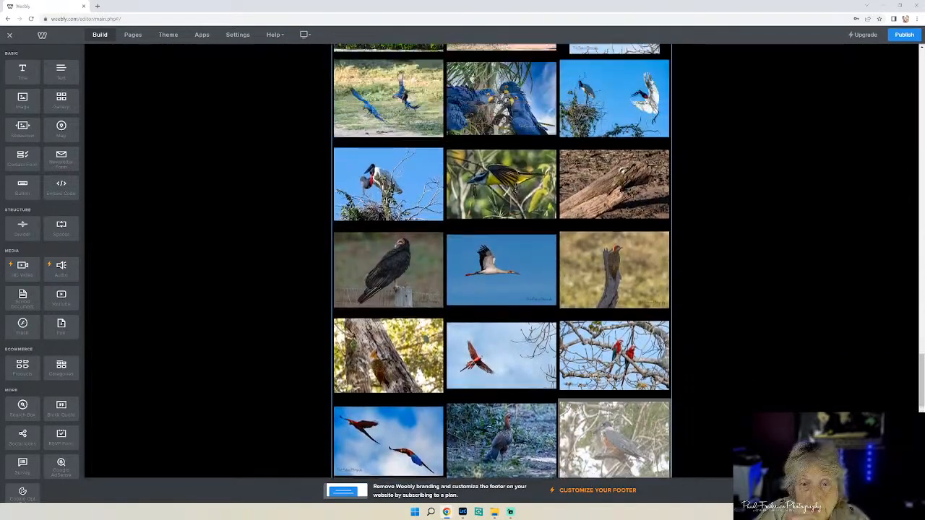
Move the blue macaws photo to second place in the gallery's first row.
{"action": "left_click_drag", "start_coordinate": [501, 319], "coordinate": [519, 141]}
{"action": "scroll", "coordinate": [523, 147], "scroll_direction": "up", "scroll_amount": 20}
{"action": "left_click_drag", "start_coordinate": [522, 145], "coordinate": [505, 189]}
{"action": "scroll", "coordinate": [529, 150], "scroll_direction": "up", "scroll_amount": 5}
{"action": "scroll", "coordinate": [526, 153], "scroll_direction": "up", "scroll_amount": 14}
{"action": "scroll", "coordinate": [522, 161], "scroll_direction": "up", "scroll_amount": 2}
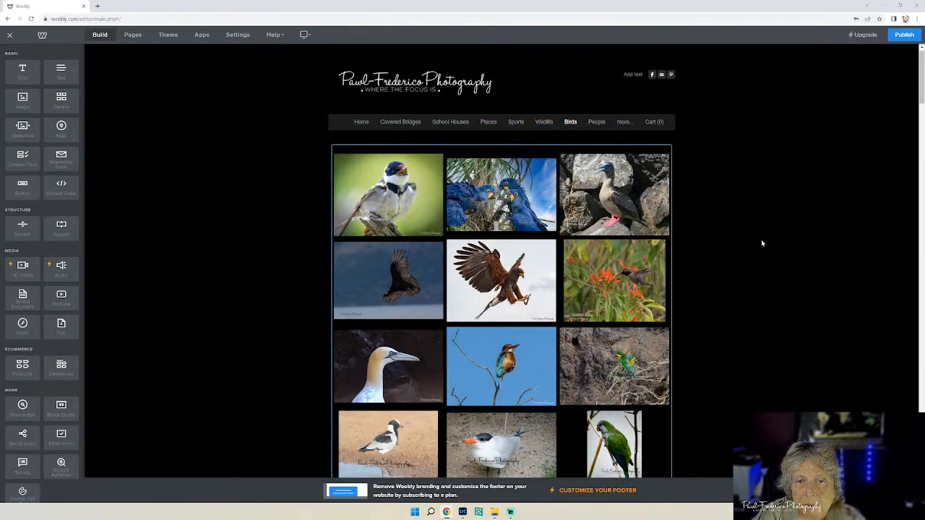
Delete the yellow and orange parrot photo next to the standing flamingo in the gallery.
{"action": "scroll", "coordinate": [761, 243], "scroll_direction": "down", "scroll_amount": 10}
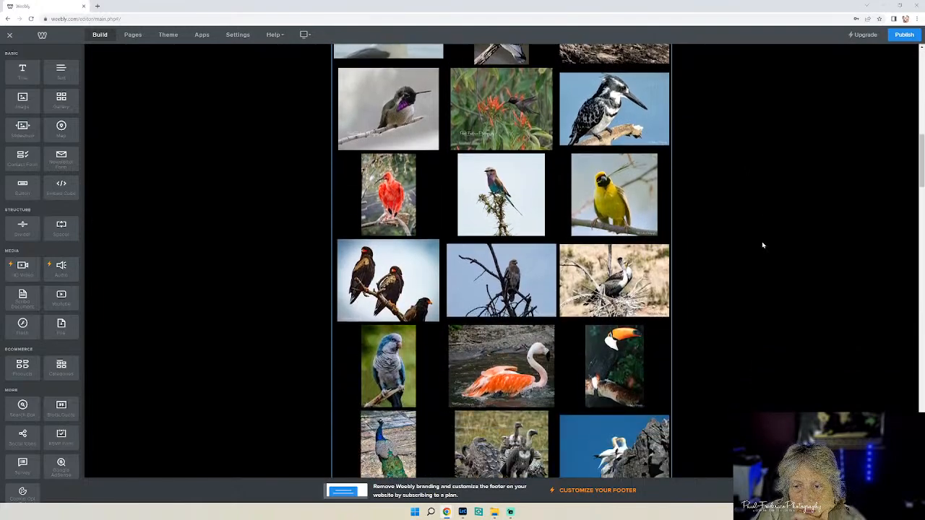
{"action": "scroll", "coordinate": [761, 245], "scroll_direction": "down", "scroll_amount": 5}
{"action": "left_click", "coordinate": [620, 244]}
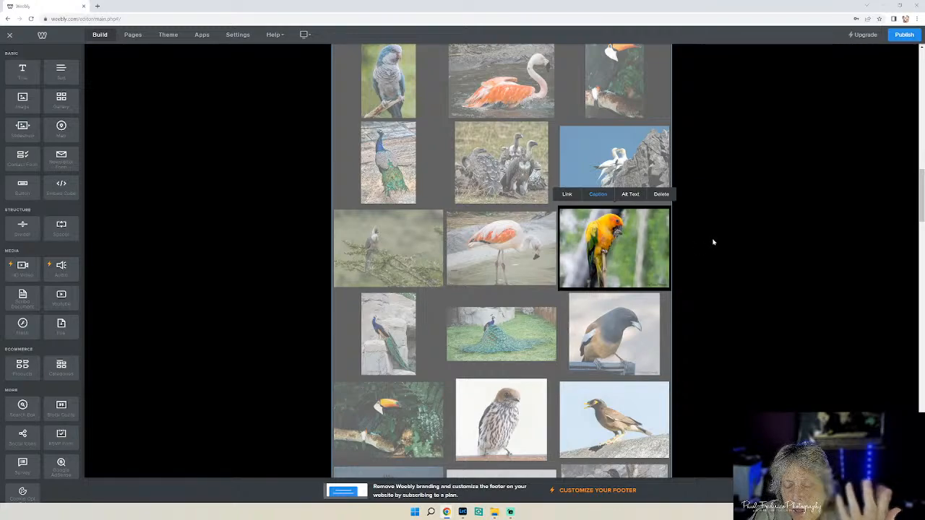
{"action": "left_click", "coordinate": [661, 195]}
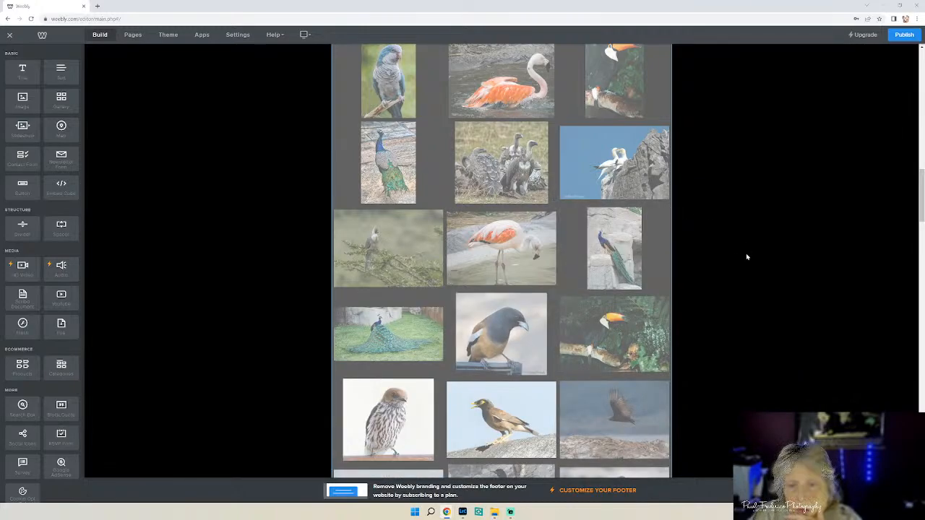
Caption the yellow parrot photo in the last gallery row "Yellow and Green Macaw".
{"action": "scroll", "coordinate": [733, 267], "scroll_direction": "down", "scroll_amount": 10}
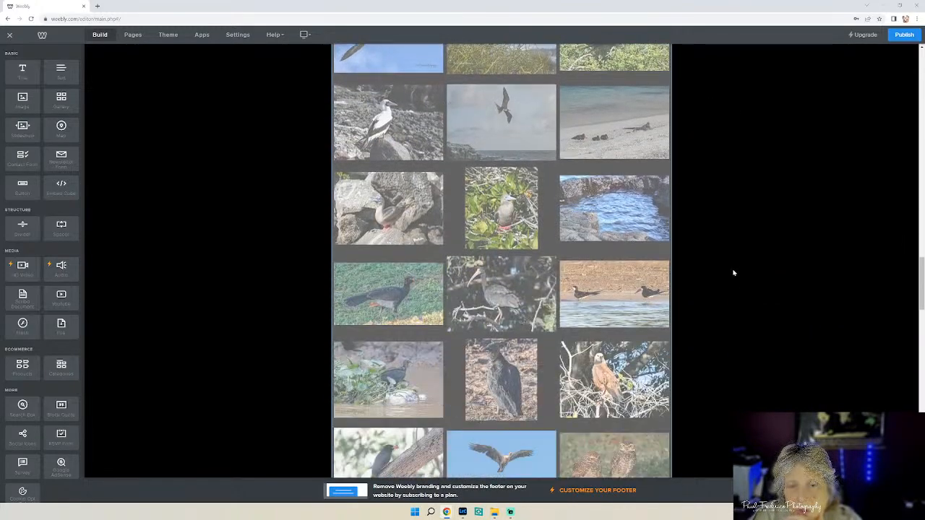
{"action": "scroll", "coordinate": [733, 272], "scroll_direction": "down", "scroll_amount": 10}
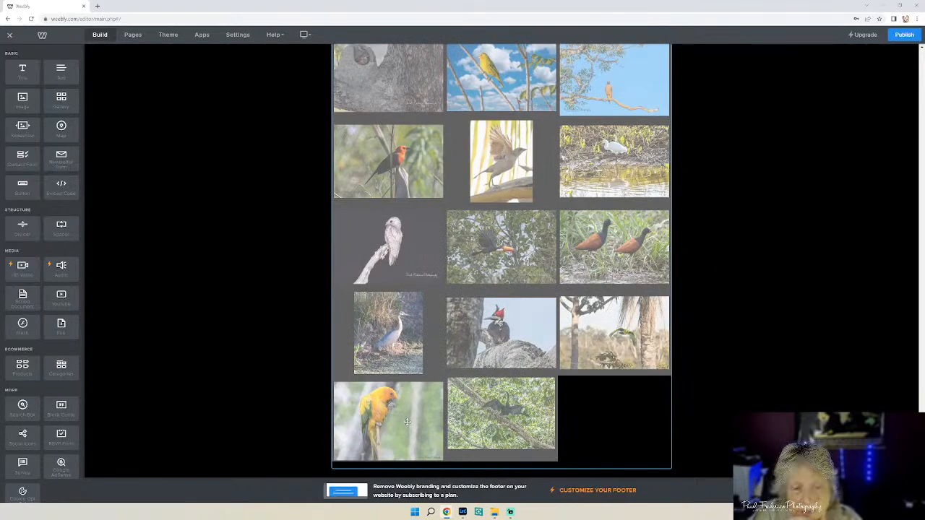
{"action": "mouse_move", "coordinate": [405, 419]}
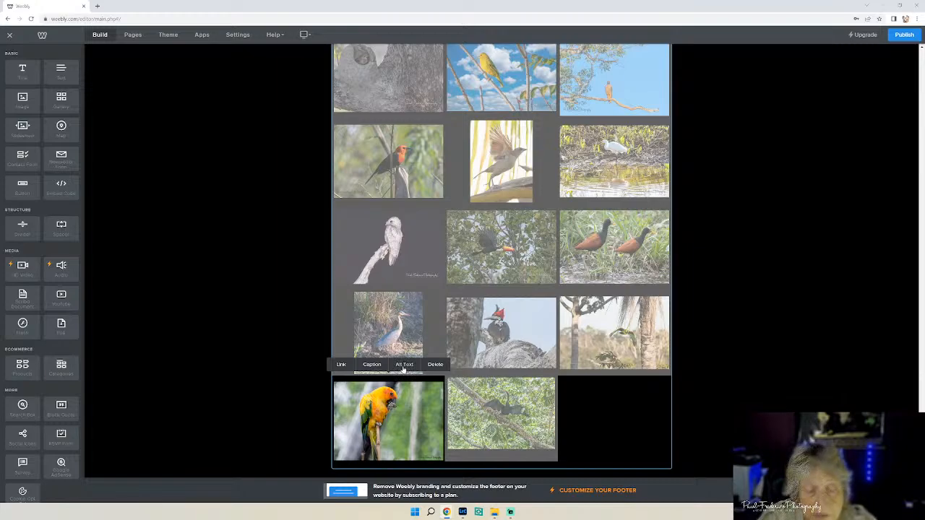
{"action": "left_click", "coordinate": [376, 365]}
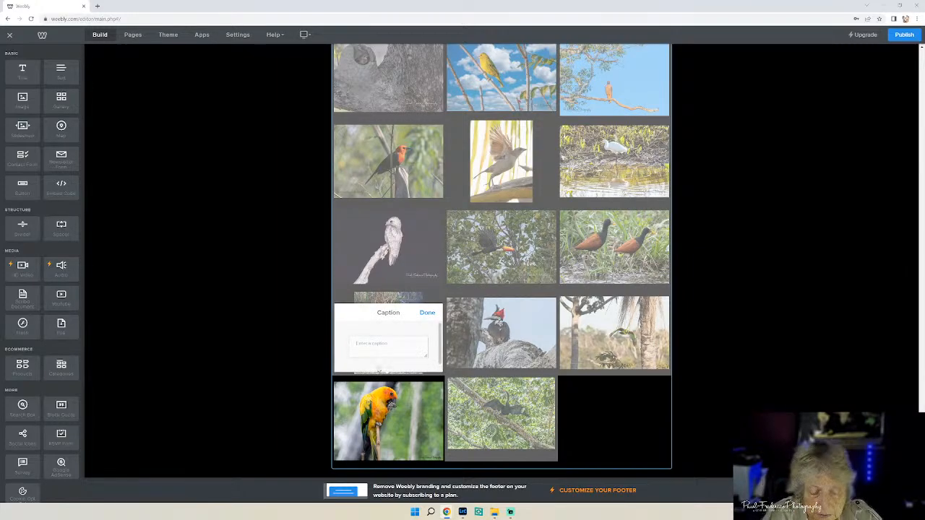
{"action": "type", "text": "W"}
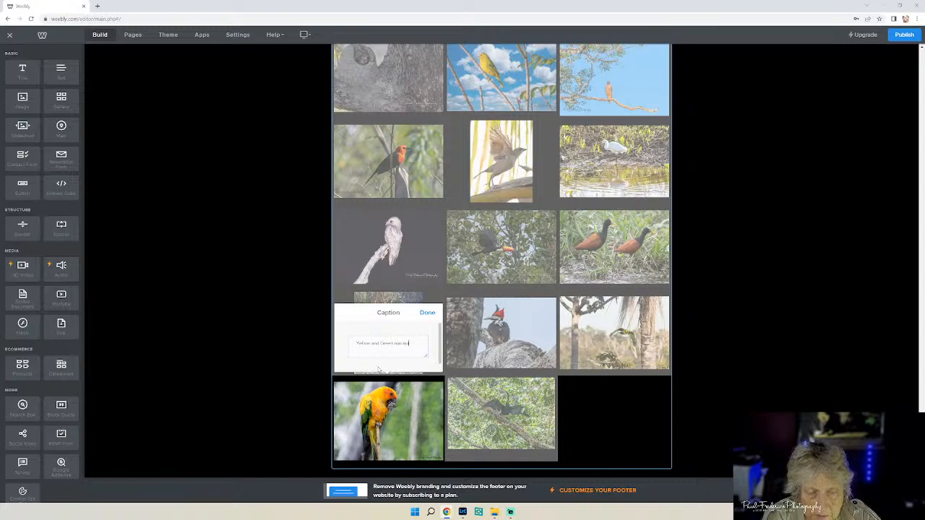
{"action": "type", "text": "M"}
{"action": "left_click", "coordinate": [429, 315]}
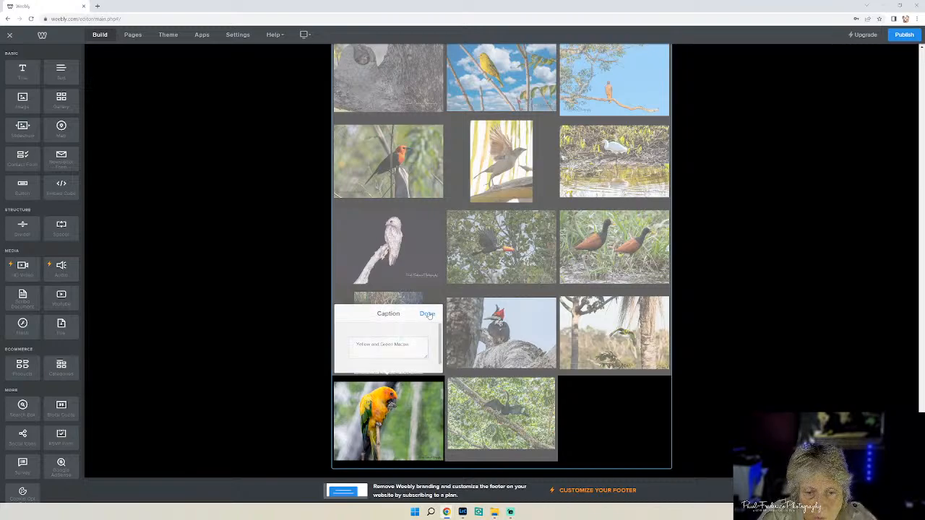
Add the Parrot picture from the Pantanal Brazil folder in File Explorer to the page below the gallery.
{"action": "left_click", "coordinate": [494, 512]}
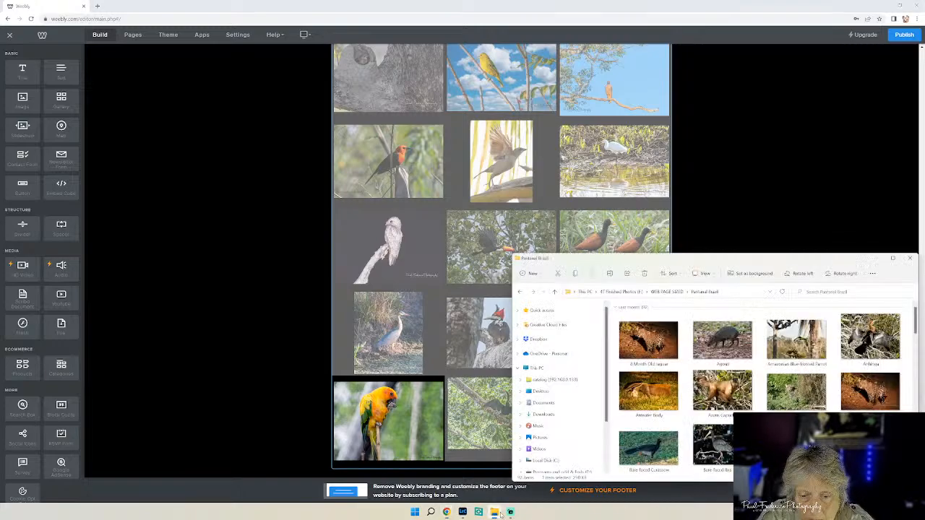
{"action": "scroll", "coordinate": [832, 373], "scroll_direction": "down", "scroll_amount": 10}
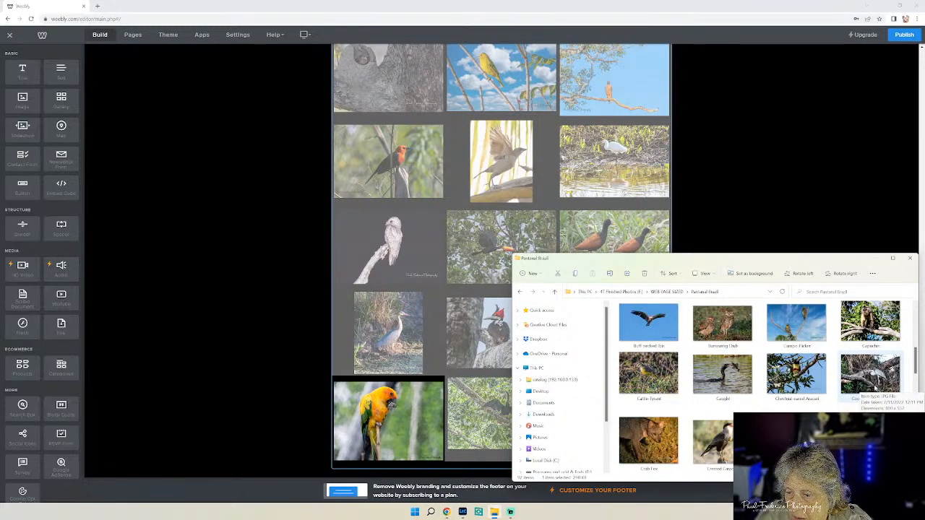
{"action": "scroll", "coordinate": [885, 388], "scroll_direction": "down", "scroll_amount": 5}
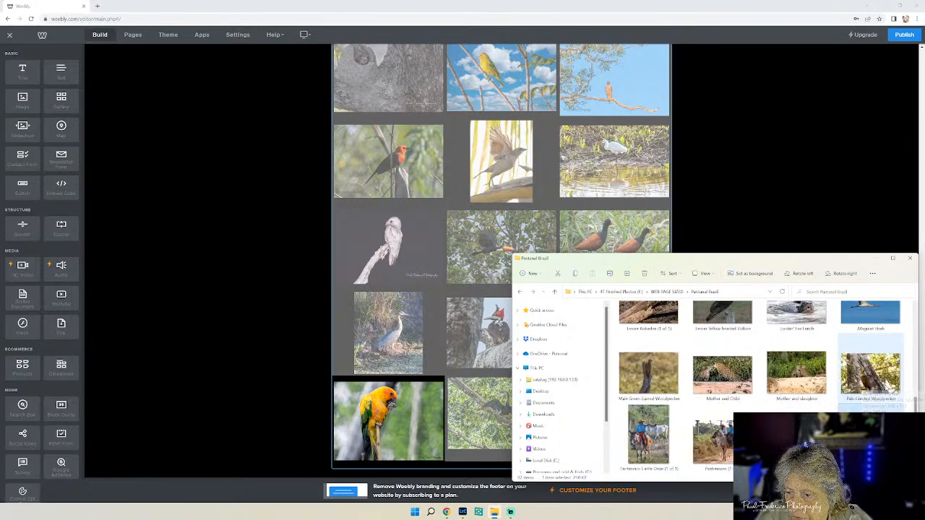
{"action": "scroll", "coordinate": [869, 345], "scroll_direction": "up", "scroll_amount": 1}
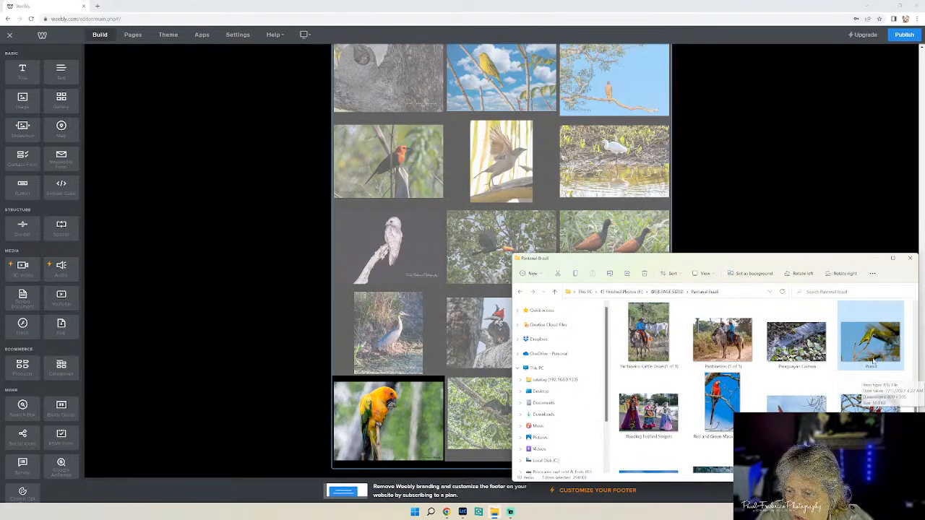
{"action": "left_click_drag", "start_coordinate": [869, 345], "coordinate": [458, 335]}
{"action": "scroll", "coordinate": [783, 357], "scroll_direction": "down", "scroll_amount": 4}
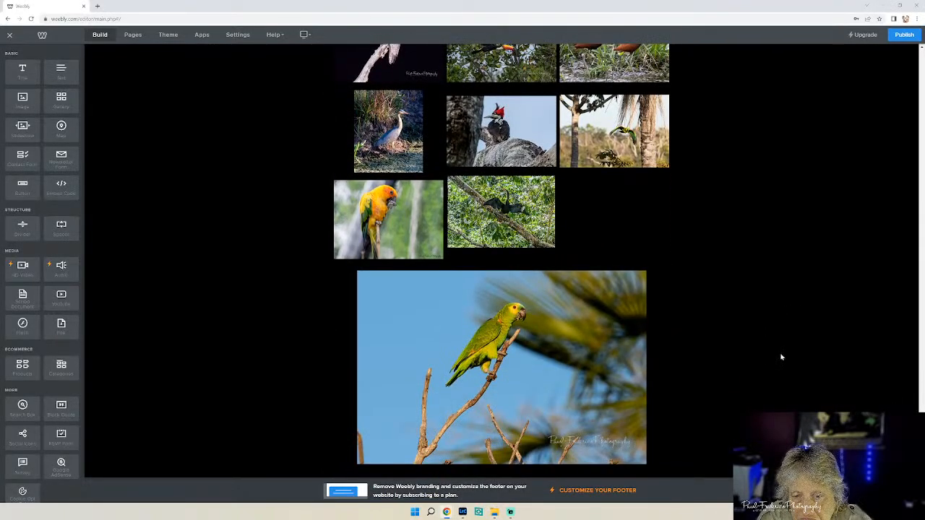
Publish the updated site and dismiss the publishing dialog.
{"action": "scroll", "coordinate": [759, 351], "scroll_direction": "up", "scroll_amount": 10}
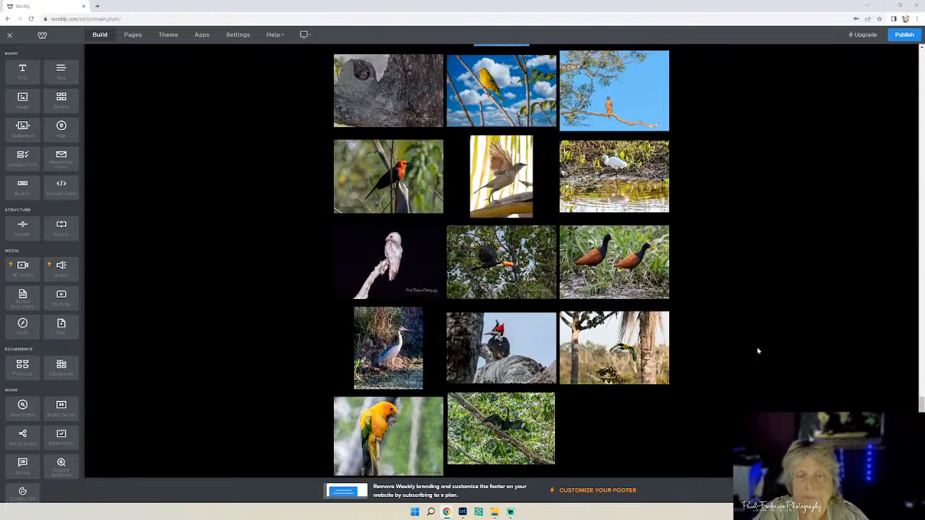
{"action": "scroll", "coordinate": [756, 349], "scroll_direction": "up", "scroll_amount": 10}
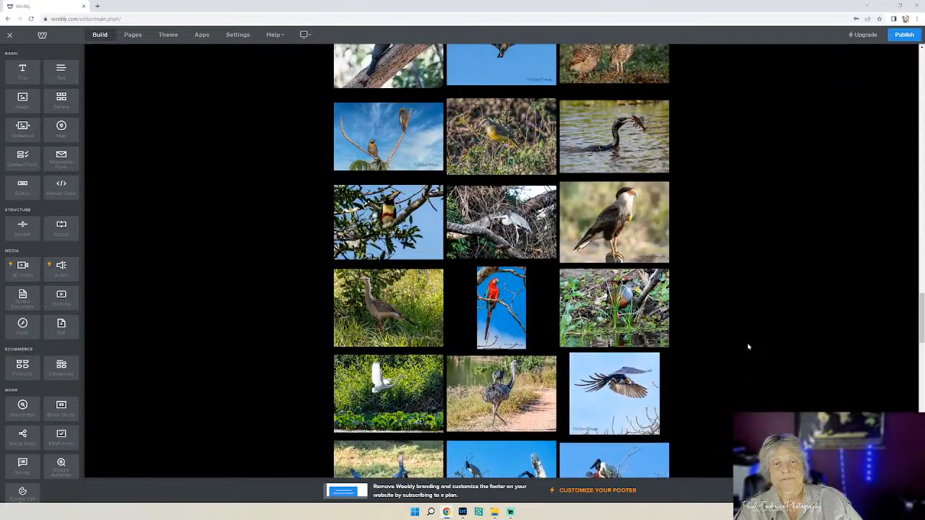
{"action": "left_click", "coordinate": [904, 35]}
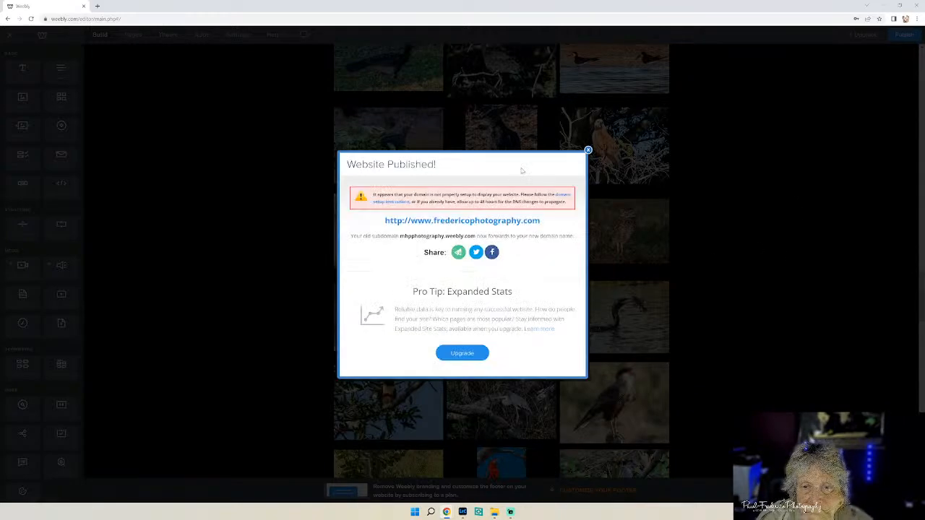
{"action": "left_click", "coordinate": [588, 149]}
{"action": "scroll", "coordinate": [686, 270], "scroll_direction": "up", "scroll_amount": 2}
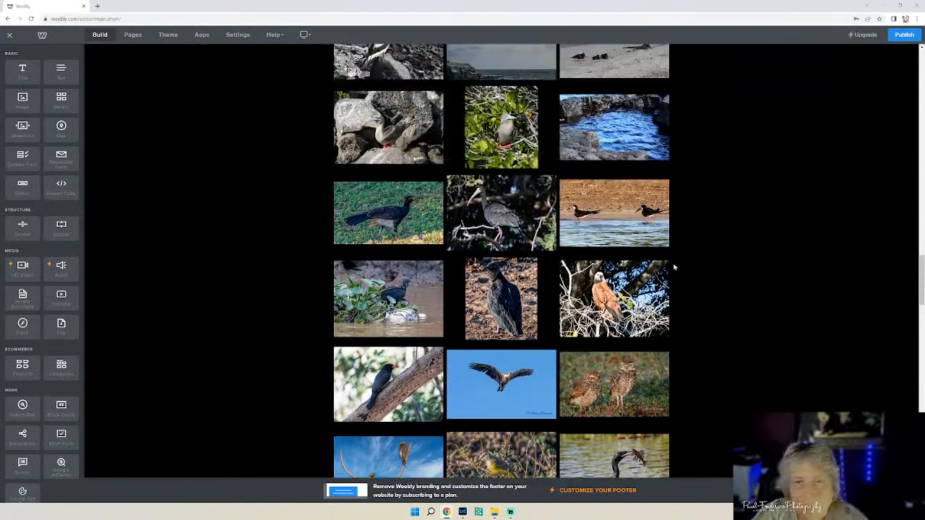
{"action": "scroll", "coordinate": [673, 267], "scroll_direction": "up", "scroll_amount": 15}
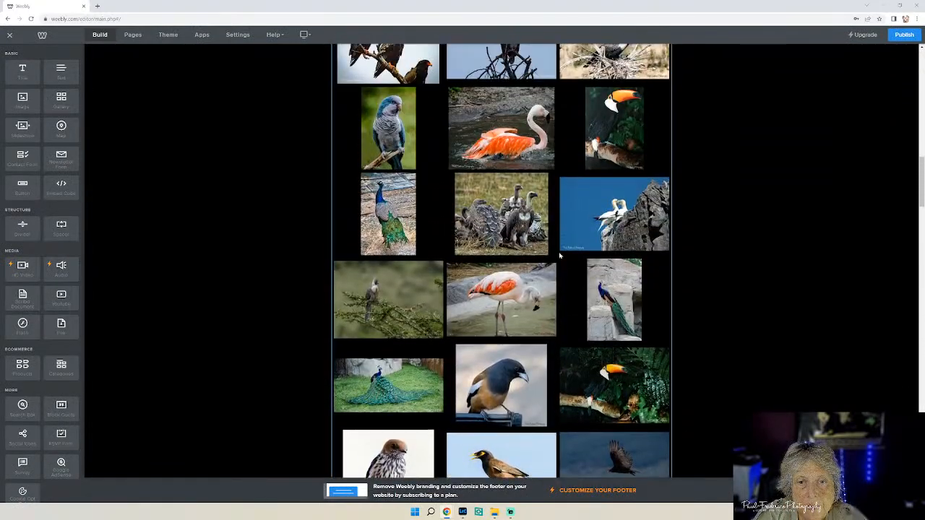
Add "Scotland" as a second line in the "Gannets in Love" photo's caption and publish the site.
{"action": "scroll", "coordinate": [559, 254], "scroll_direction": "up", "scroll_amount": 2}
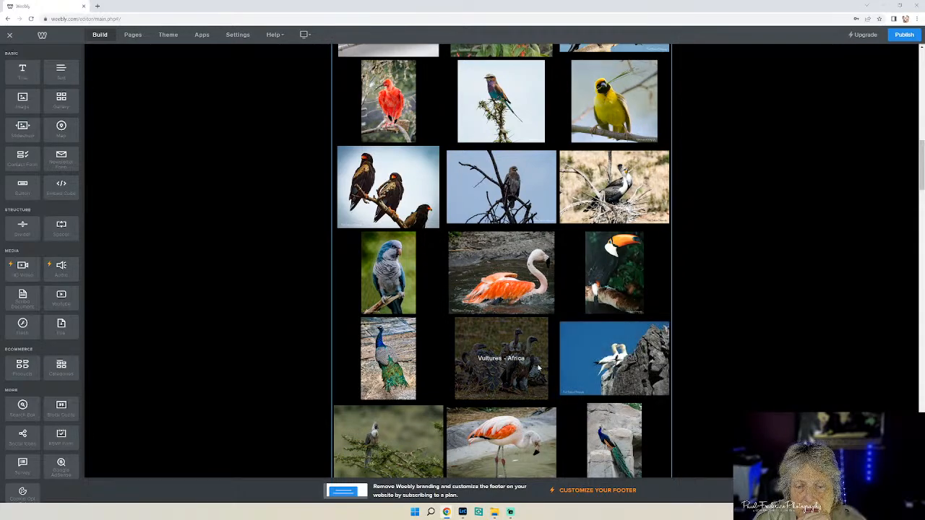
{"action": "scroll", "coordinate": [504, 280], "scroll_direction": "down", "scroll_amount": 2}
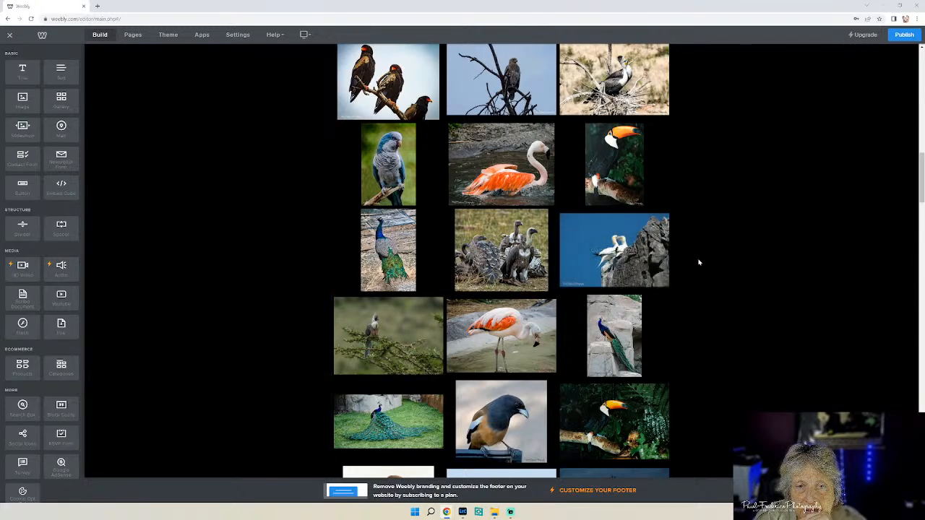
{"action": "left_click", "coordinate": [620, 256]}
{"action": "left_click", "coordinate": [620, 256]}
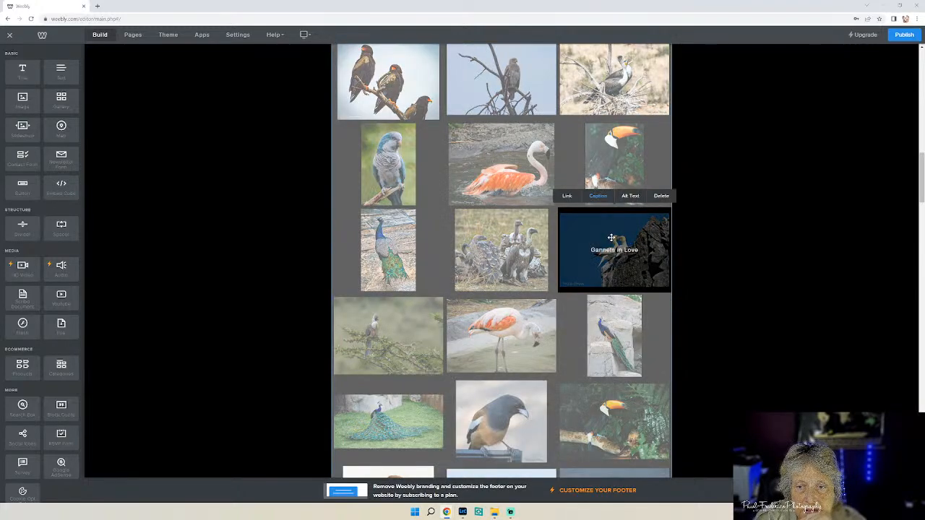
{"action": "left_click", "coordinate": [599, 196]}
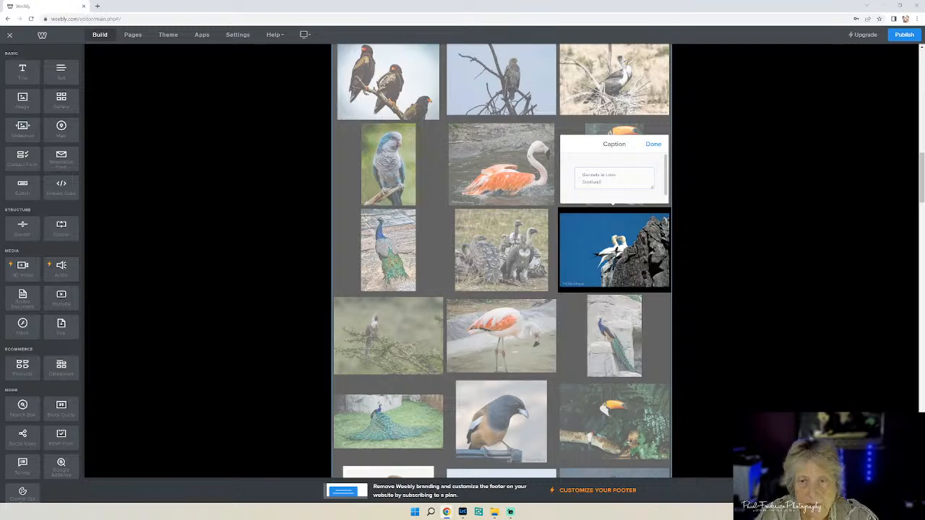
{"action": "left_click", "coordinate": [653, 147]}
{"action": "left_click", "coordinate": [714, 214]}
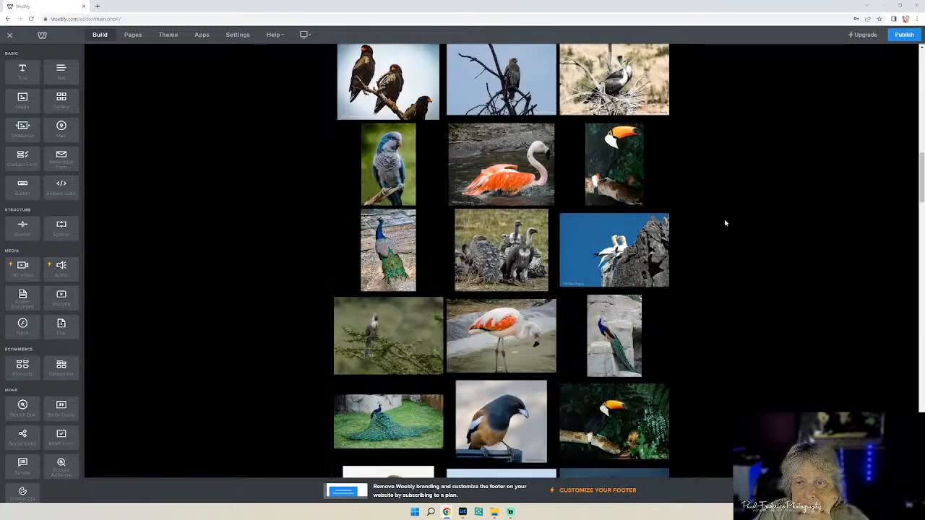
{"action": "left_click", "coordinate": [903, 35]}
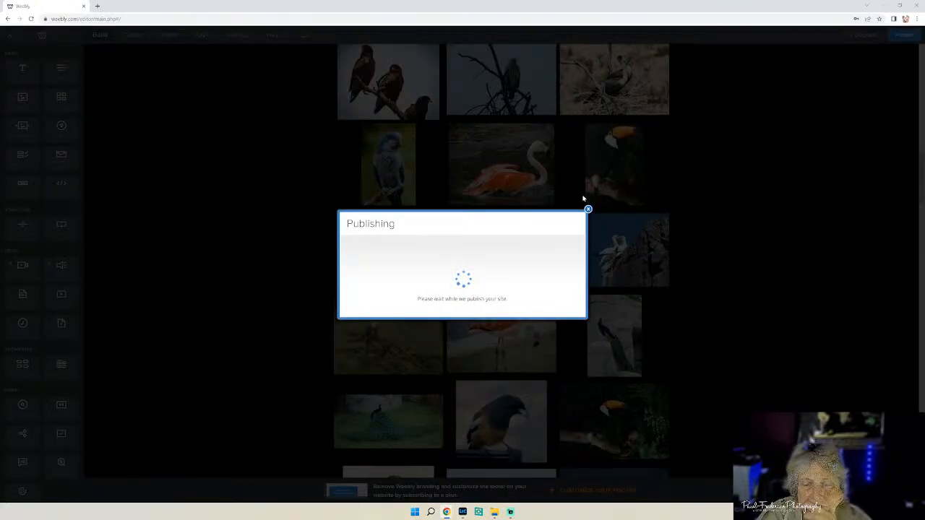
{"action": "left_click", "coordinate": [589, 147]}
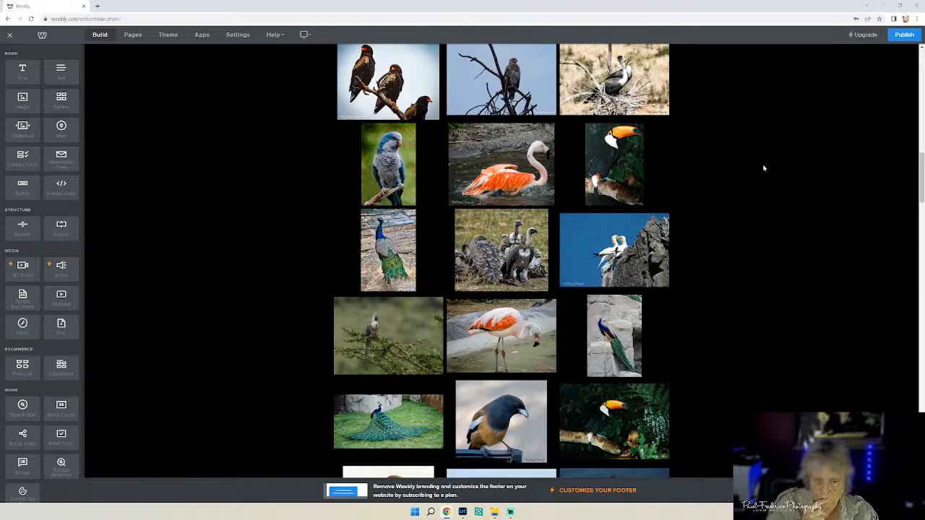
Switch to the browser window with the Canon EOS R3 article, restore it to a smaller size, and return to its undulated tinamou search.
{"action": "scroll", "coordinate": [778, 158], "scroll_direction": "down", "scroll_amount": 15}
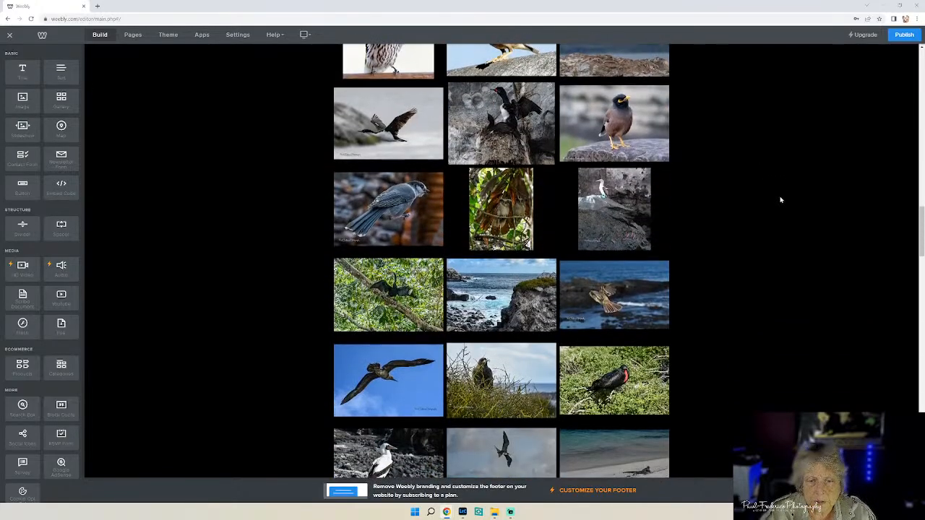
{"action": "scroll", "coordinate": [780, 201], "scroll_direction": "down", "scroll_amount": 15}
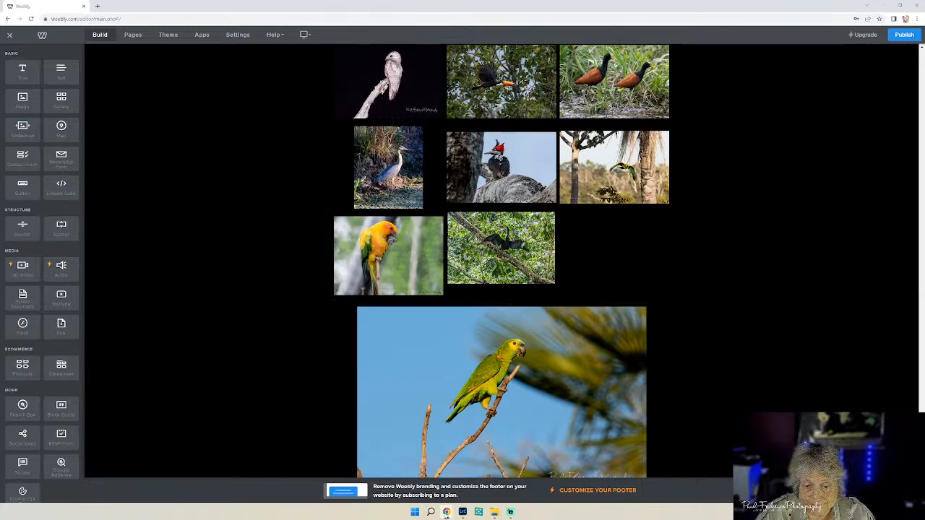
{"action": "mouse_move", "coordinate": [448, 513]}
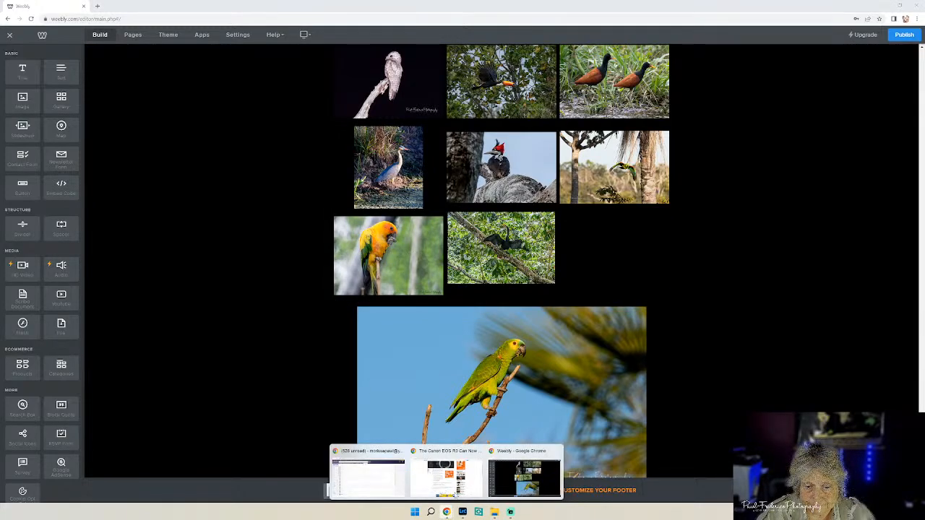
{"action": "left_click", "coordinate": [444, 477]}
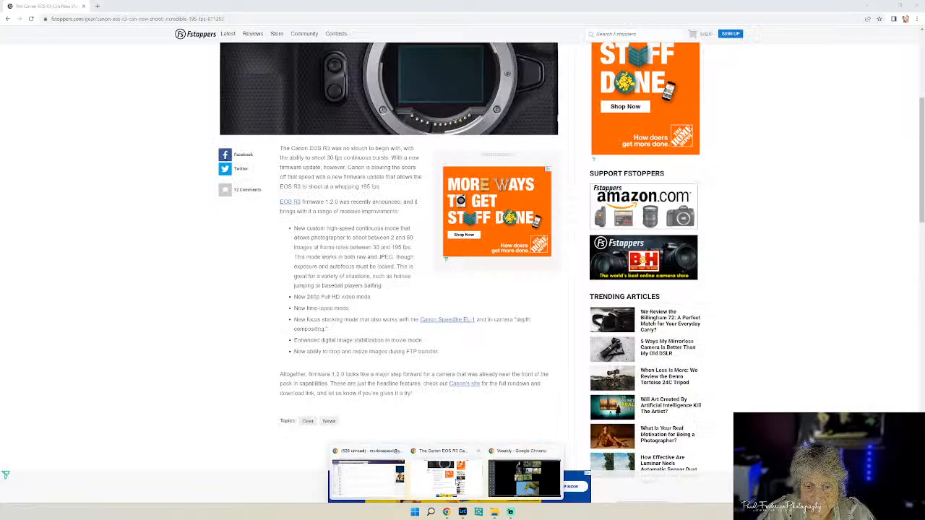
{"action": "left_click", "coordinate": [899, 6]}
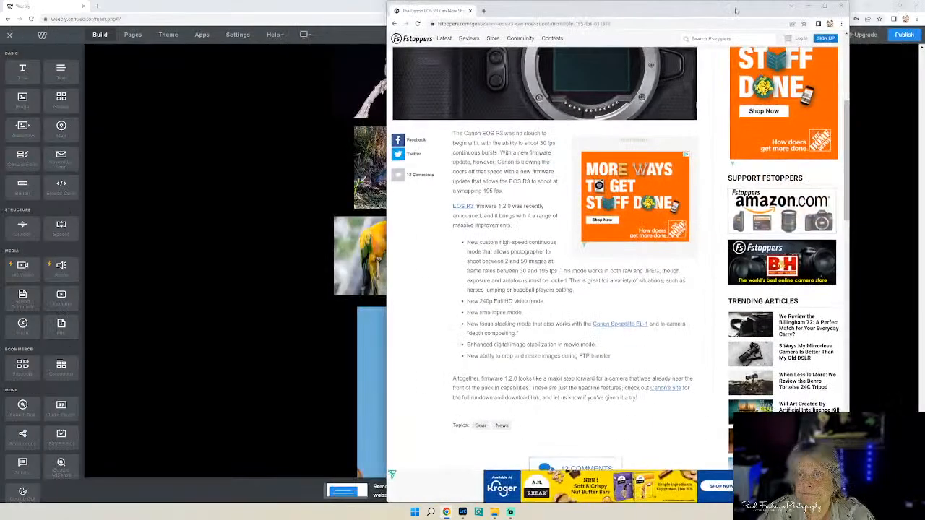
{"action": "left_click", "coordinate": [394, 24]}
{"action": "left_click", "coordinate": [394, 24]}
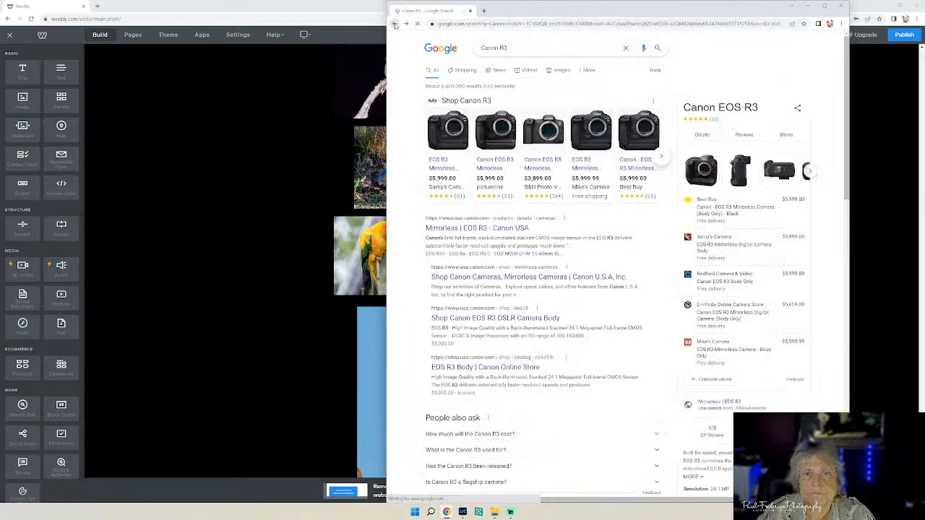
{"action": "left_click", "coordinate": [395, 24]}
Replace the Google search for undulated tinamou with a search for "Yellow faced Amazon".
{"action": "left_click_drag", "start_coordinate": [534, 47], "coordinate": [458, 48]}
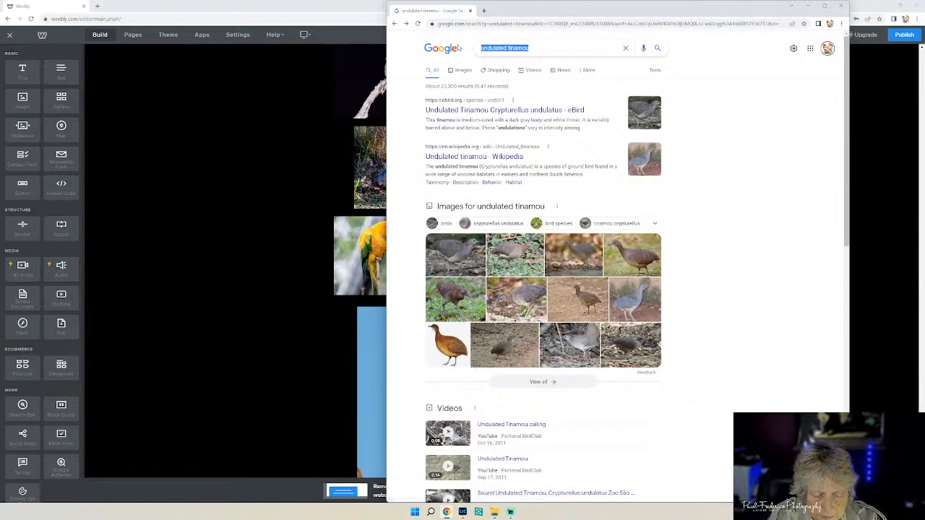
{"action": "type", "text": "Yellow"}
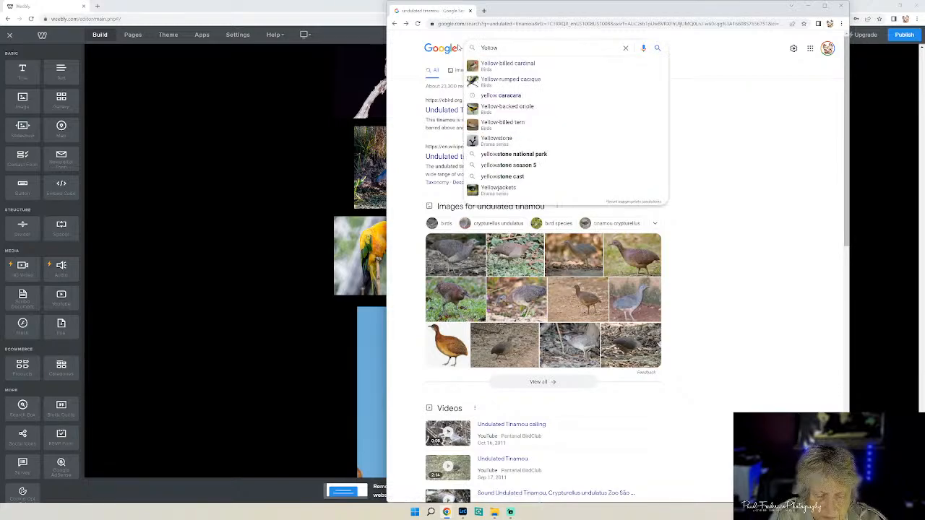
{"action": "type", "text": " fa"}
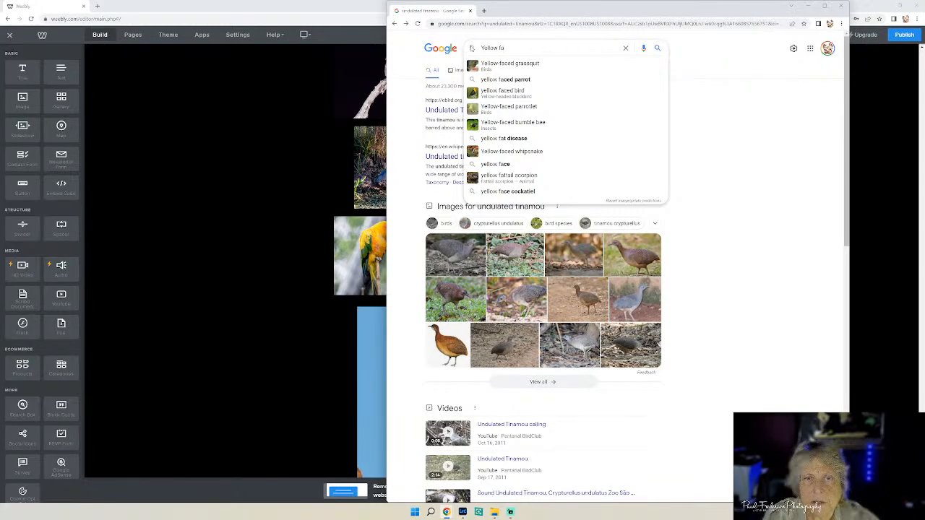
{"action": "type", "text": "ced"}
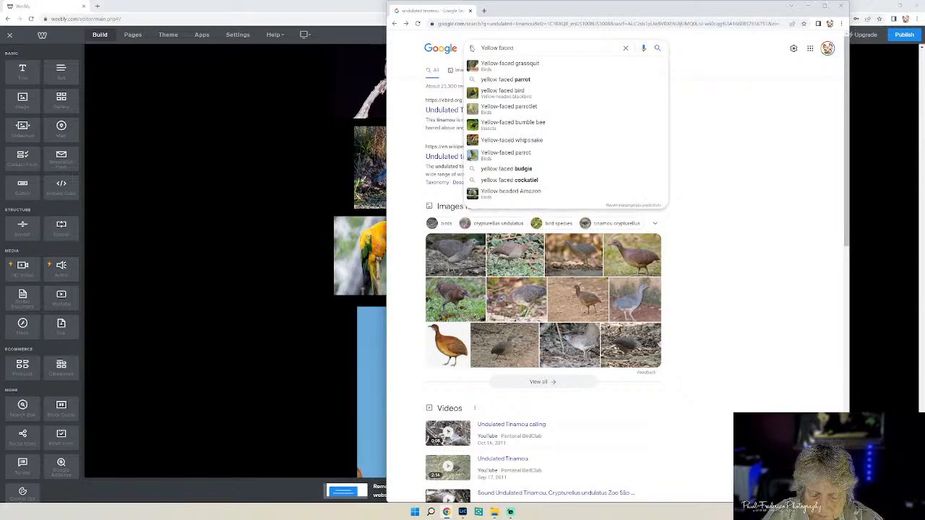
{"action": "type", "text": " Amazon"}
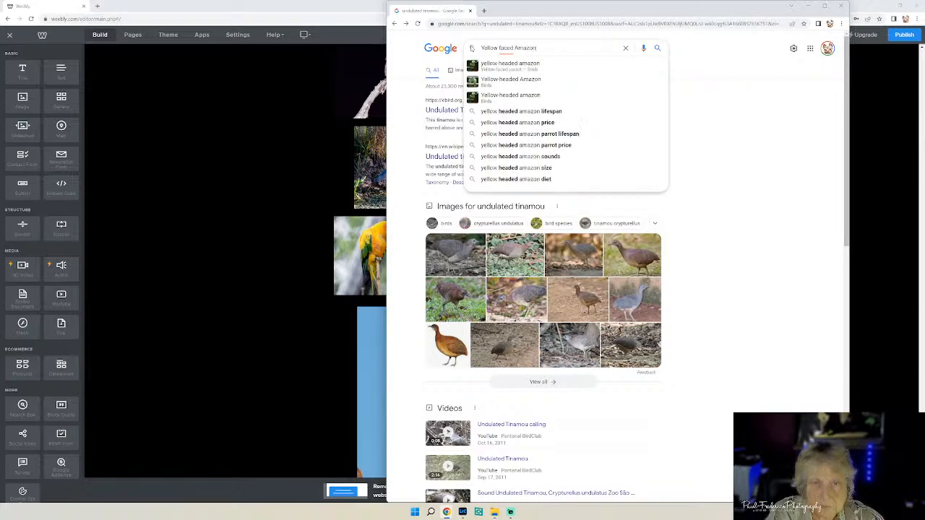
{"action": "key", "text": "Return"}
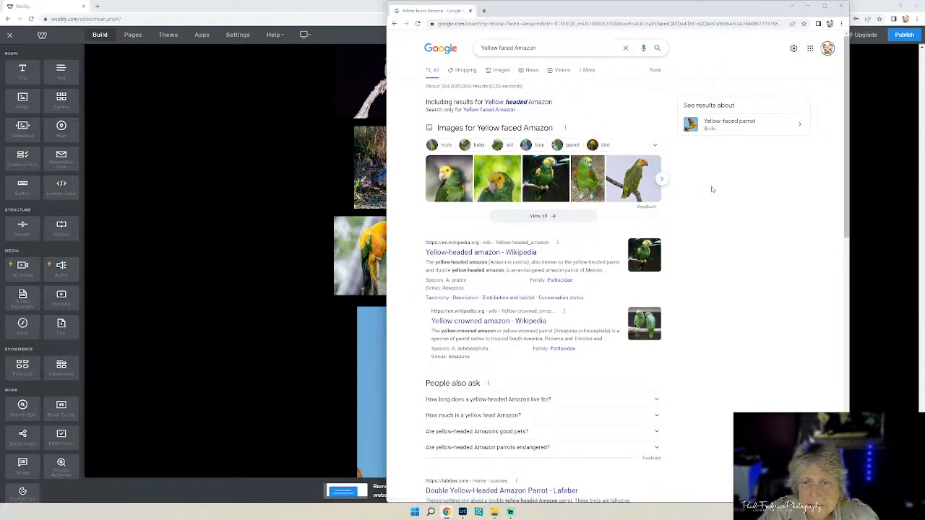
Place the search results window beside the large green parrot photo to compare the bird with the result images.
{"action": "left_click", "coordinate": [262, 377]}
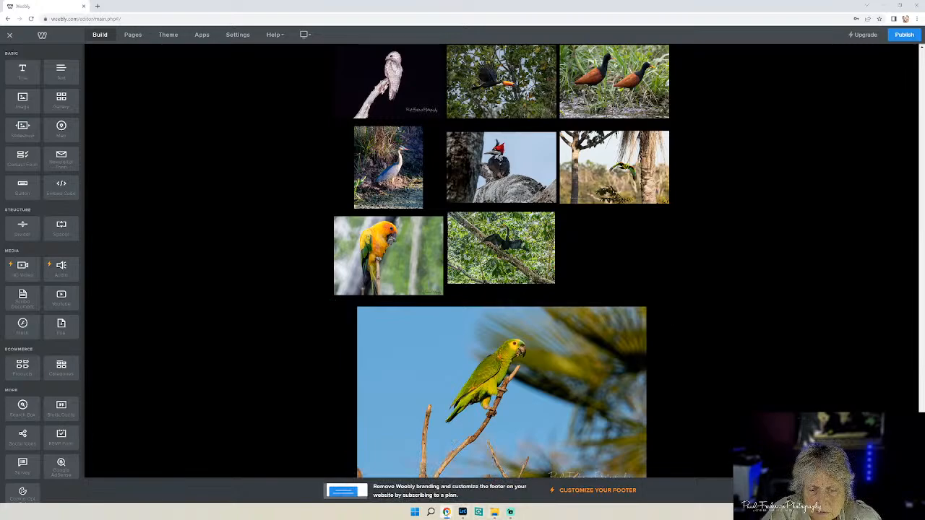
{"action": "mouse_move", "coordinate": [447, 511]}
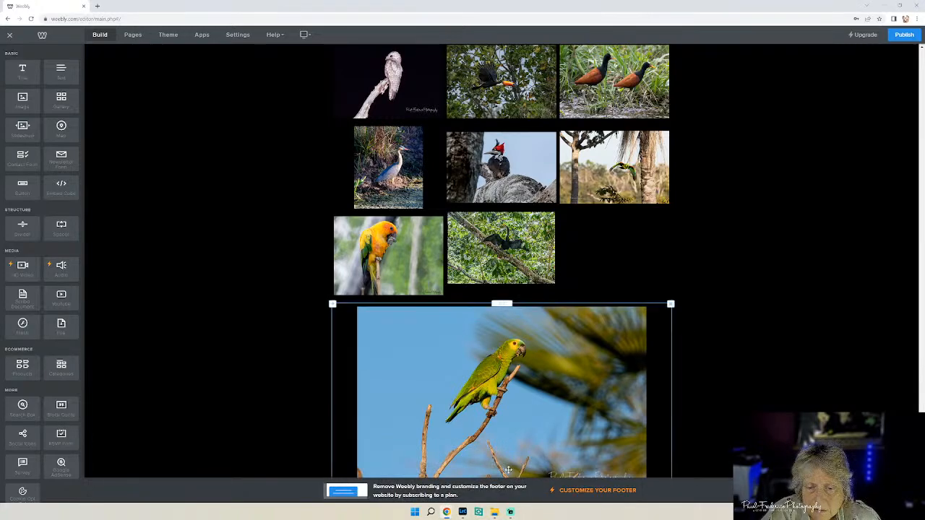
{"action": "left_click", "coordinate": [509, 480]}
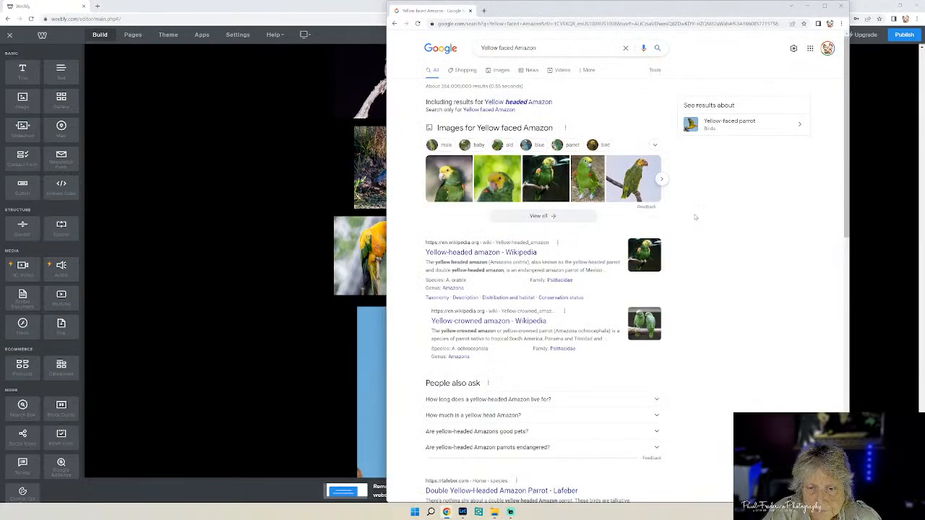
{"action": "left_click_drag", "start_coordinate": [449, 17], "coordinate": [549, 30]}
{"action": "left_click_drag", "start_coordinate": [349, 30], "coordinate": [580, 29]}
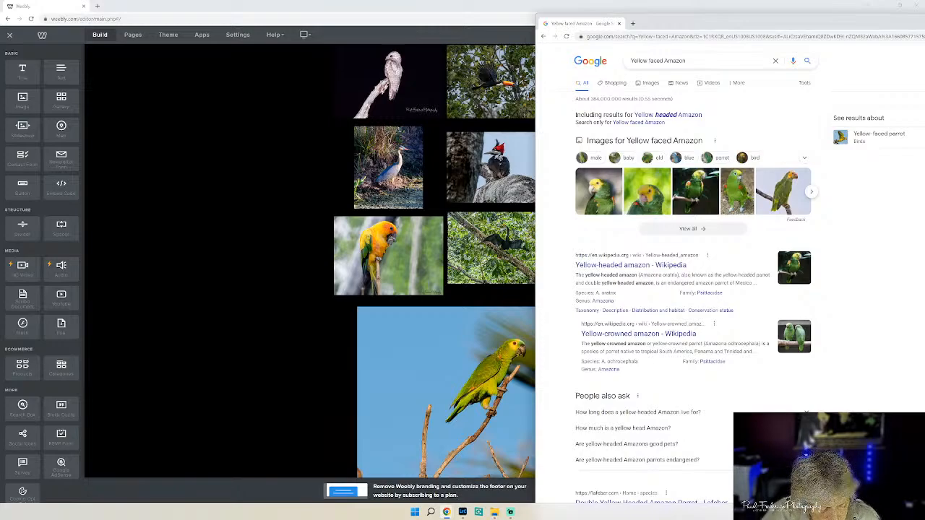
{"action": "left_click", "coordinate": [436, 355]}
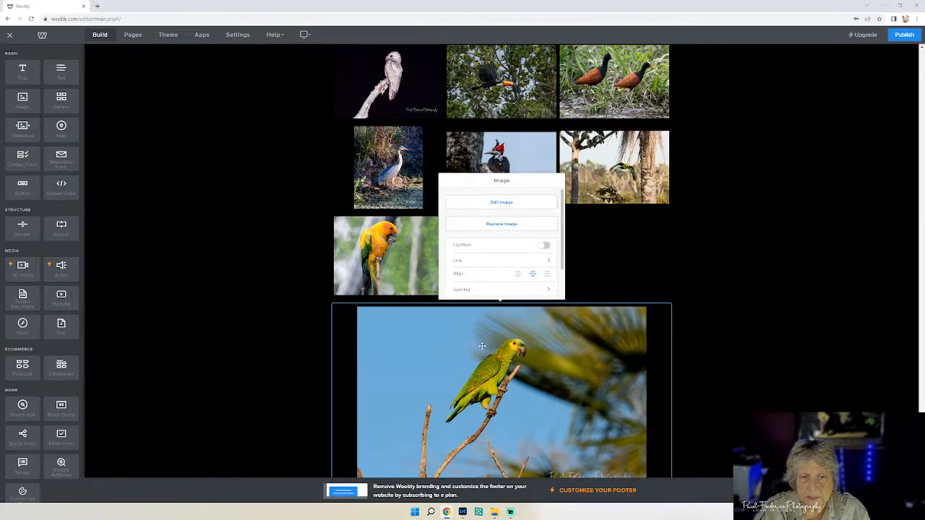
{"action": "left_click", "coordinate": [764, 352]}
{"action": "left_click", "coordinate": [528, 403]}
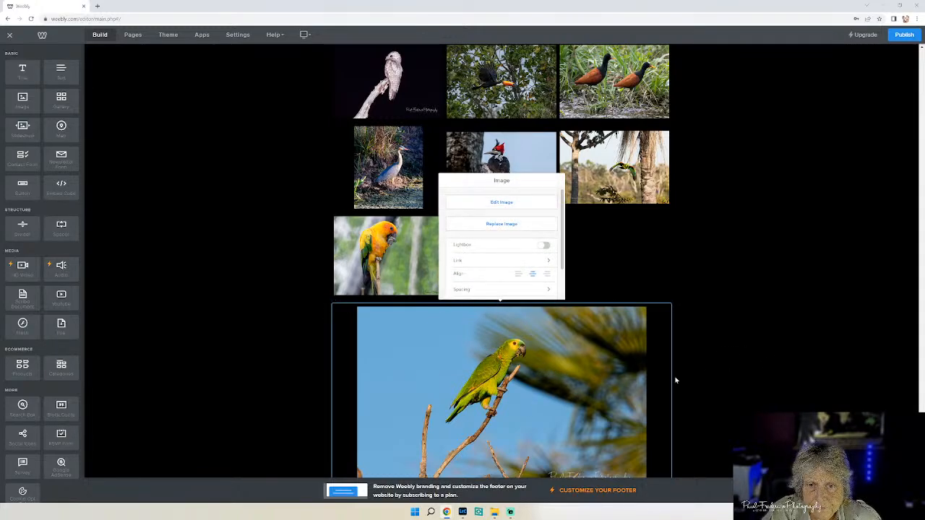
{"action": "scroll", "coordinate": [686, 372], "scroll_direction": "down", "scroll_amount": 1}
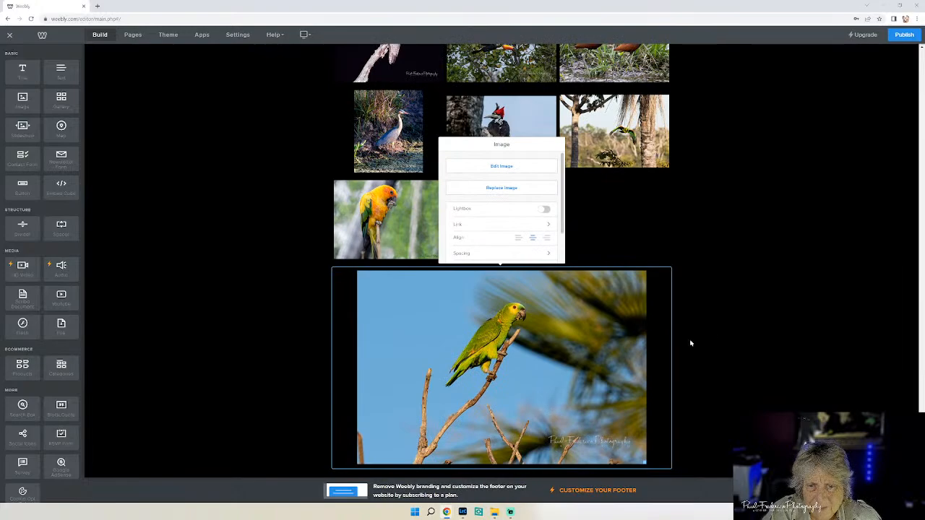
{"action": "left_click", "coordinate": [731, 327]}
{"action": "left_click", "coordinate": [504, 198]}
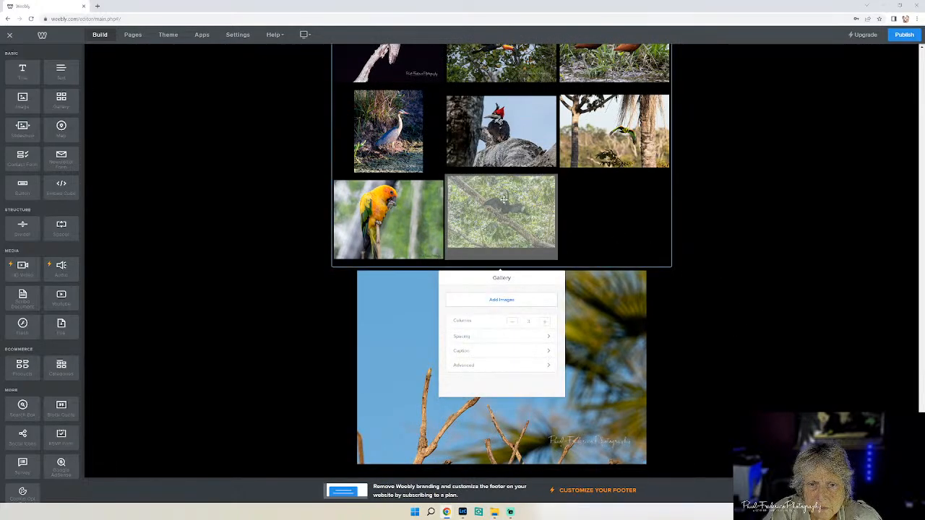
{"action": "left_click", "coordinate": [490, 299]}
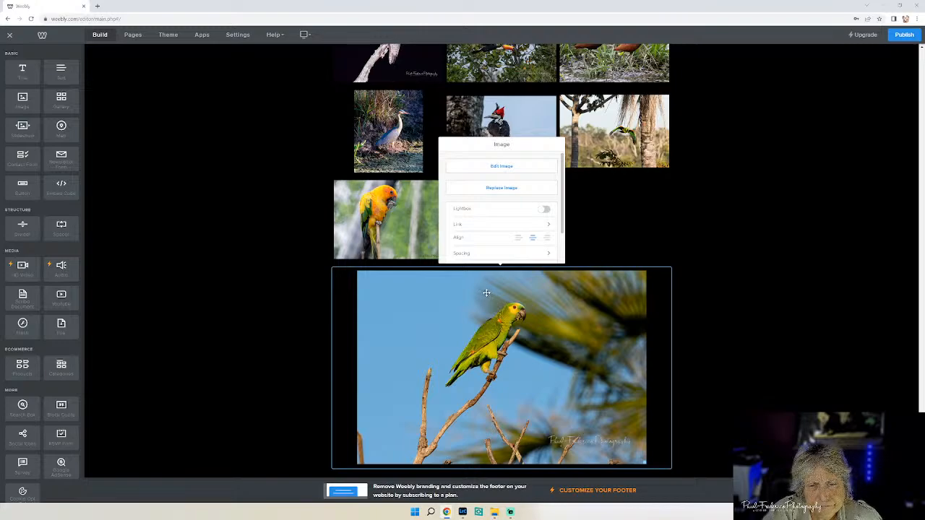
{"action": "left_click", "coordinate": [785, 291]}
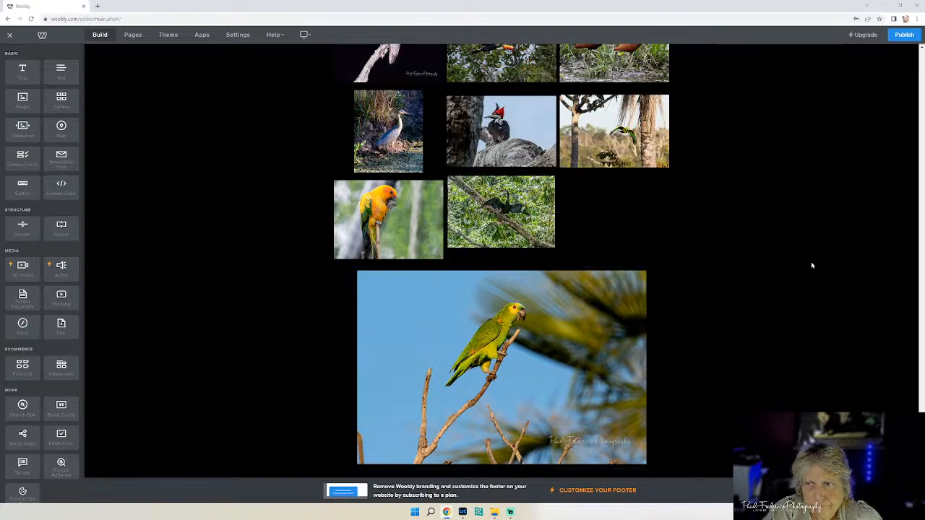
Publish the site again and close the published notice.
{"action": "left_click", "coordinate": [900, 36]}
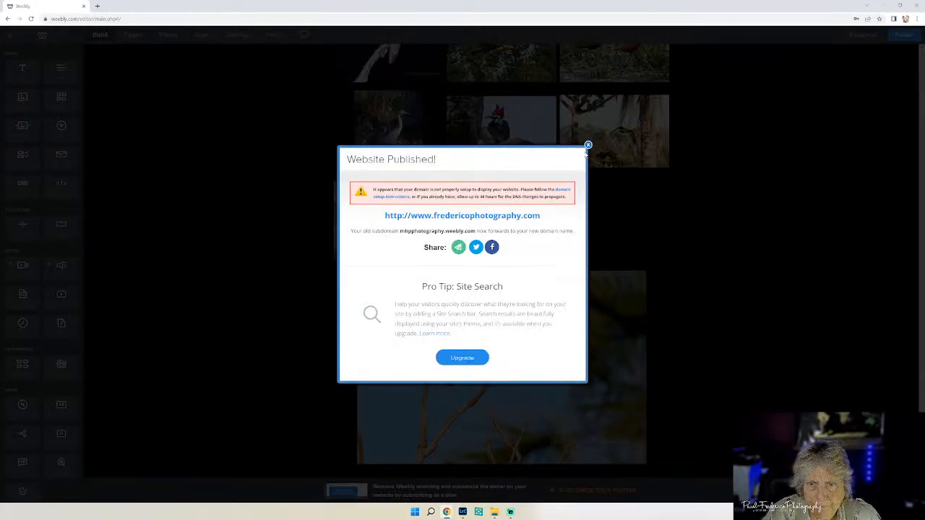
{"action": "left_click", "coordinate": [588, 151]}
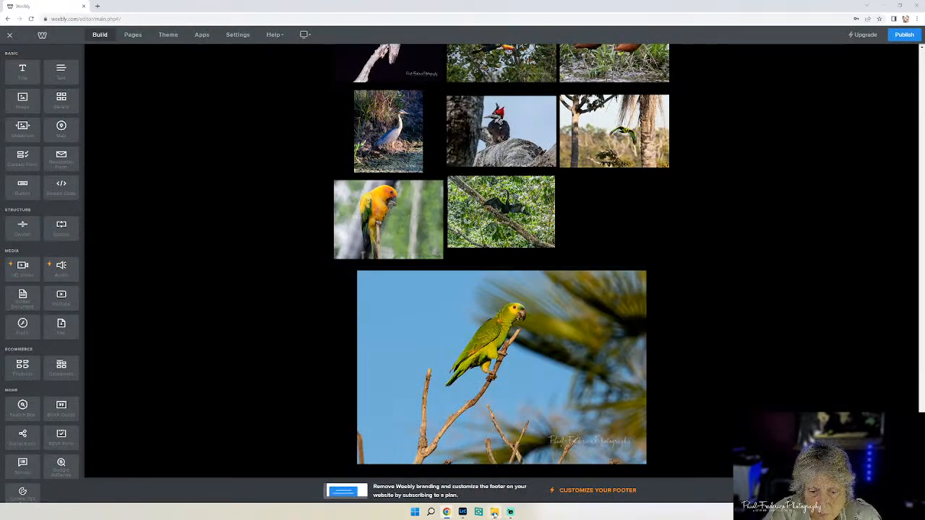
Bring the Yellow faced Amazon search window forward, narrow it, and merge it into the site editor's browser window as a second tab.
{"action": "mouse_move", "coordinate": [494, 514]}
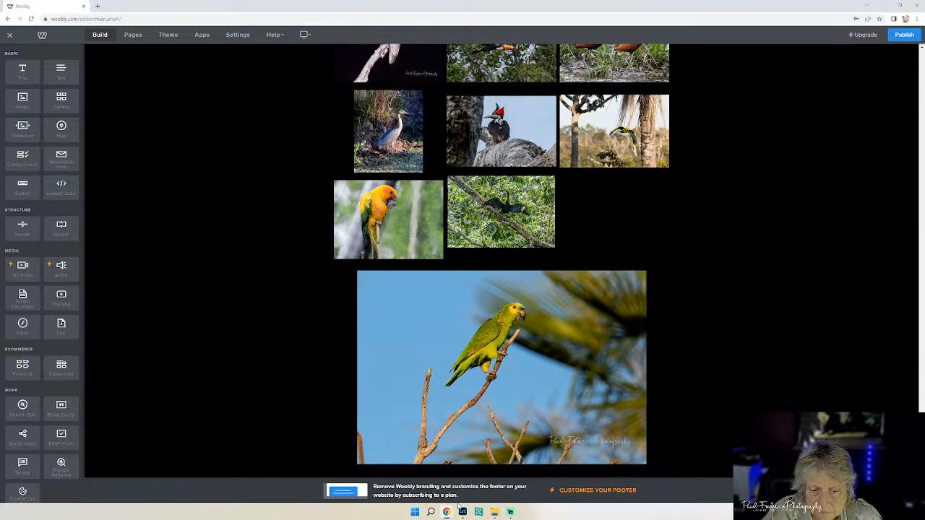
{"action": "mouse_move", "coordinate": [446, 512]}
{"action": "left_click", "coordinate": [526, 473]}
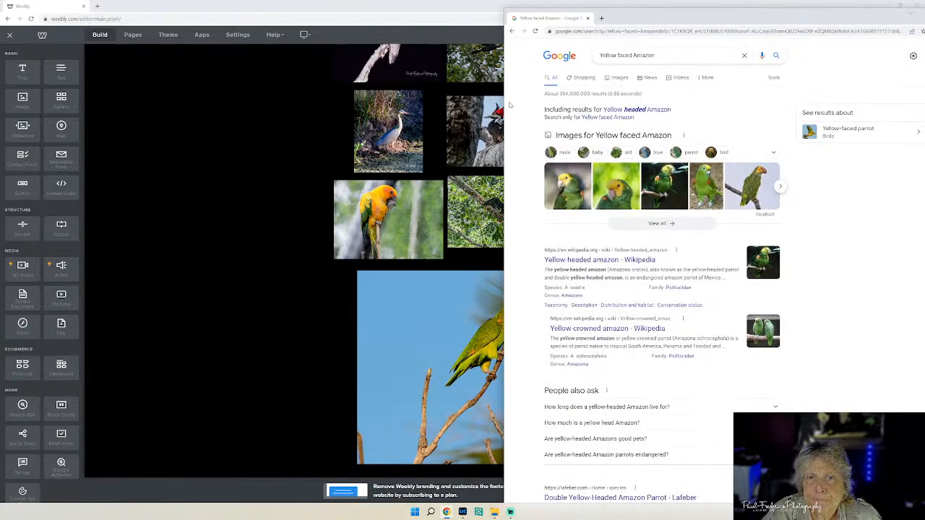
{"action": "left_click_drag", "start_coordinate": [505, 108], "coordinate": [556, 108]}
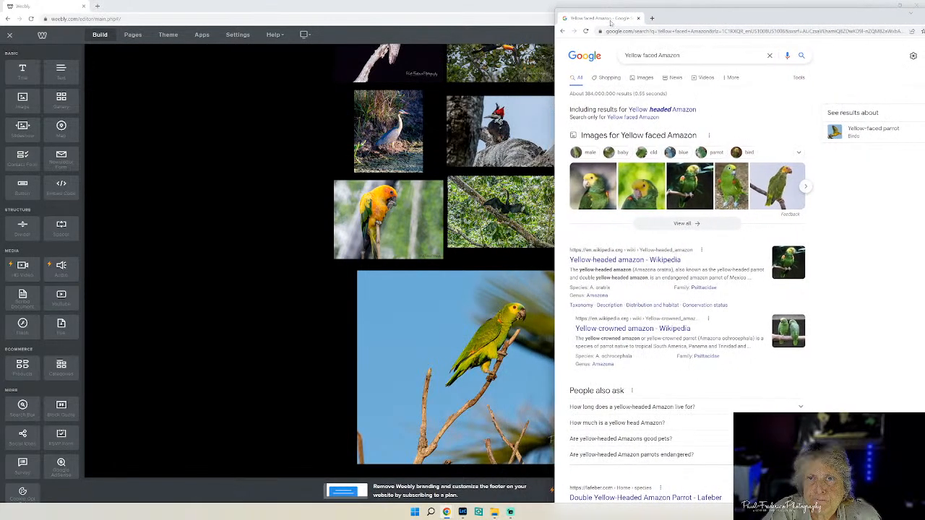
{"action": "left_click_drag", "start_coordinate": [612, 19], "coordinate": [455, 27]}
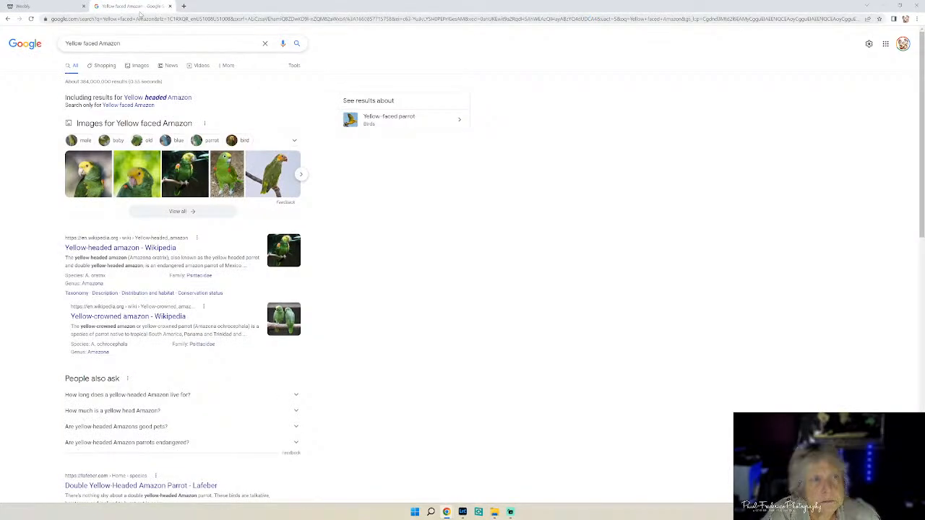
Detach the Yellow faced Amazon search into its own narrower window and place it beside the large green parrot photo.
{"action": "left_click_drag", "start_coordinate": [130, 9], "coordinate": [162, 43]}
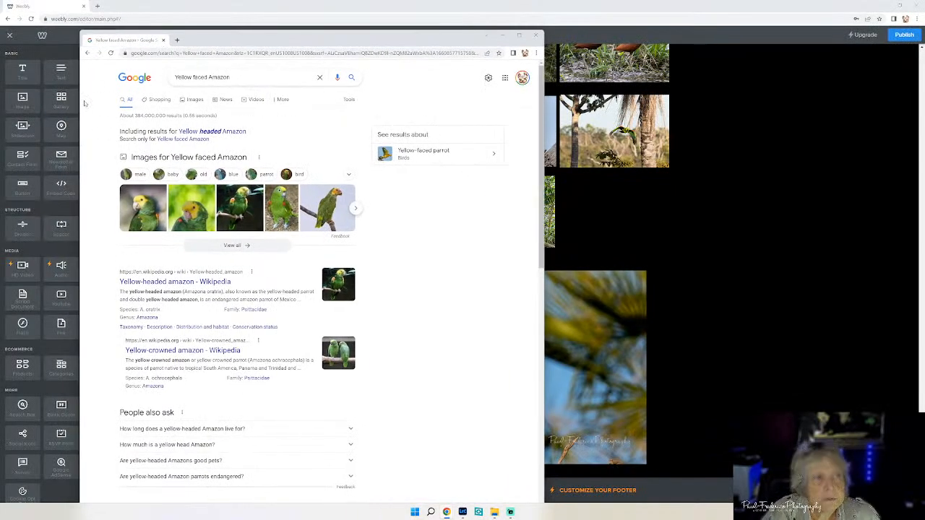
{"action": "left_click_drag", "start_coordinate": [80, 104], "coordinate": [218, 112]}
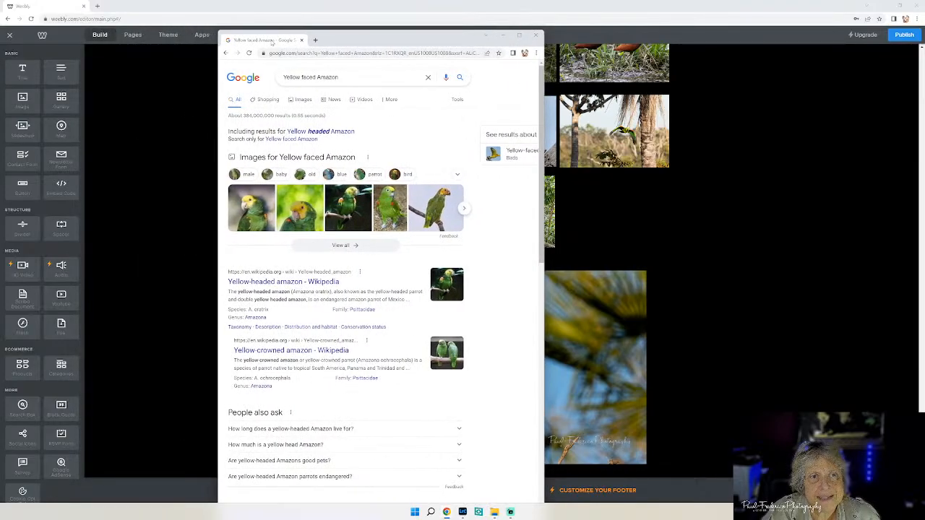
{"action": "left_click_drag", "start_coordinate": [264, 40], "coordinate": [606, 30]}
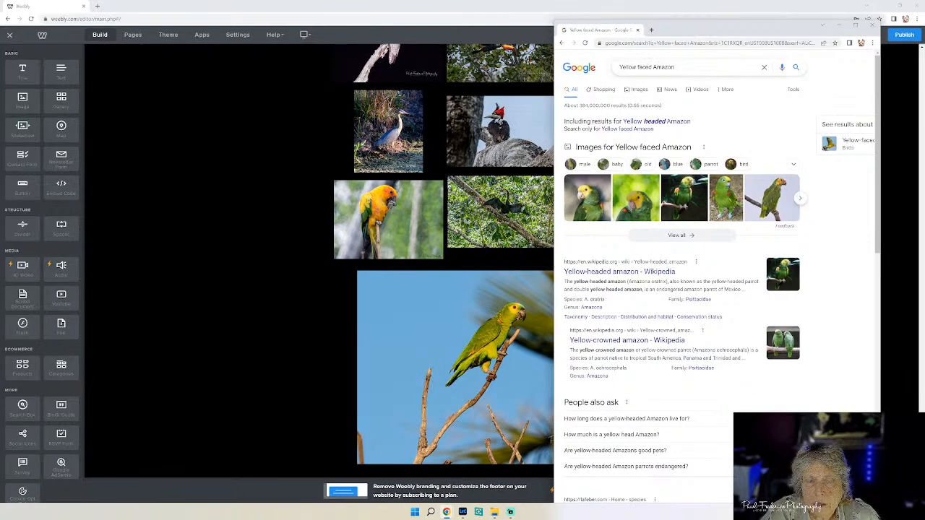
Replace the Google search for Yellow faced Amazon with a search for "macaws".
{"action": "left_click_drag", "start_coordinate": [676, 68], "coordinate": [595, 69]}
{"action": "type", "text": "mi"}
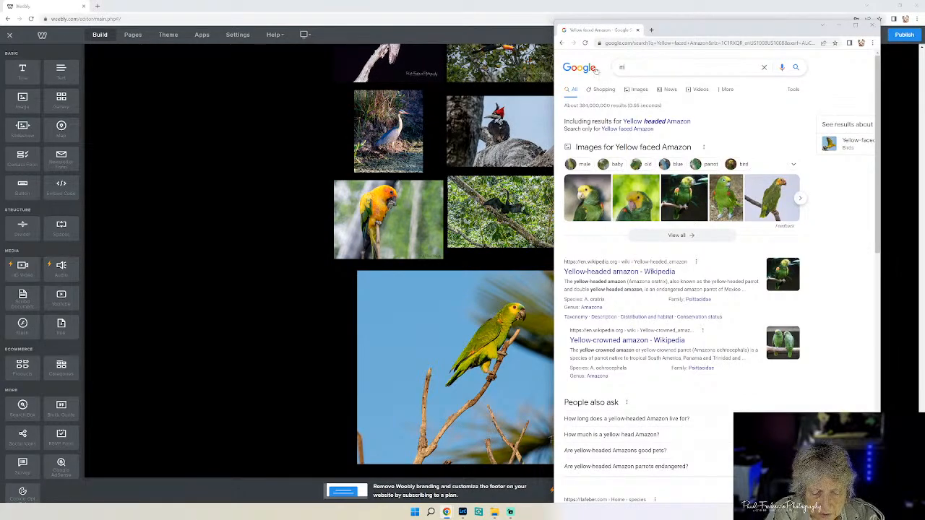
{"action": "type", "text": "acaw"}
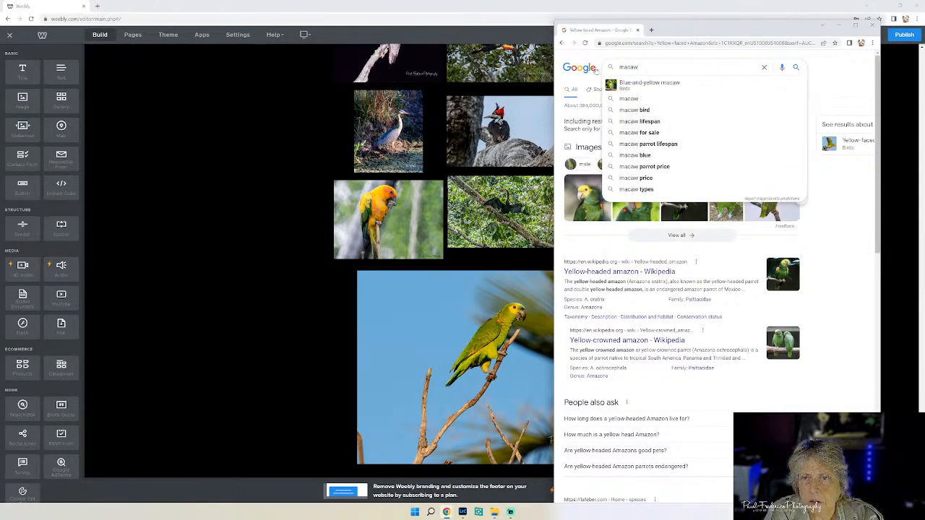
{"action": "type", "text": "s"}
{"action": "key", "text": "Return"}
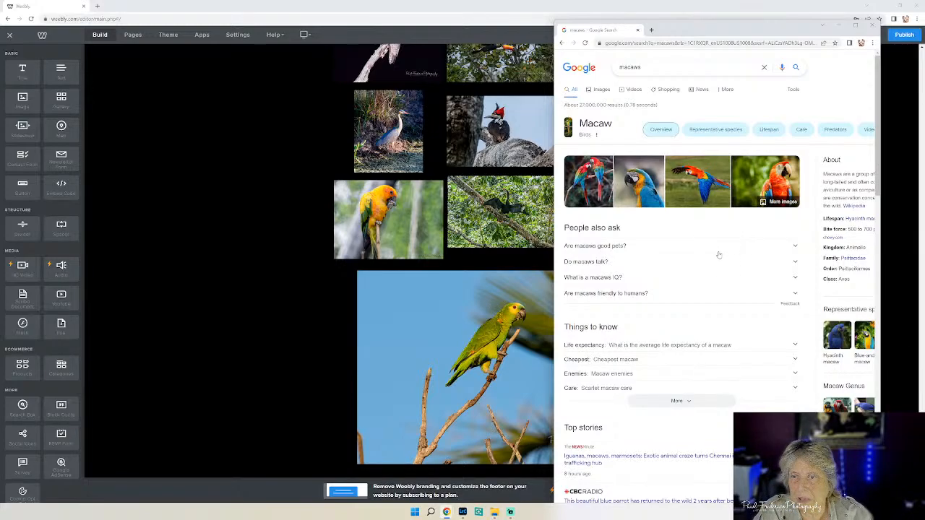
Look through the macaws search results and open the World Wildlife Fund's Macaw species page.
{"action": "scroll", "coordinate": [718, 258], "scroll_direction": "down", "scroll_amount": 3}
{"action": "scroll", "coordinate": [718, 258], "scroll_direction": "down", "scroll_amount": 8}
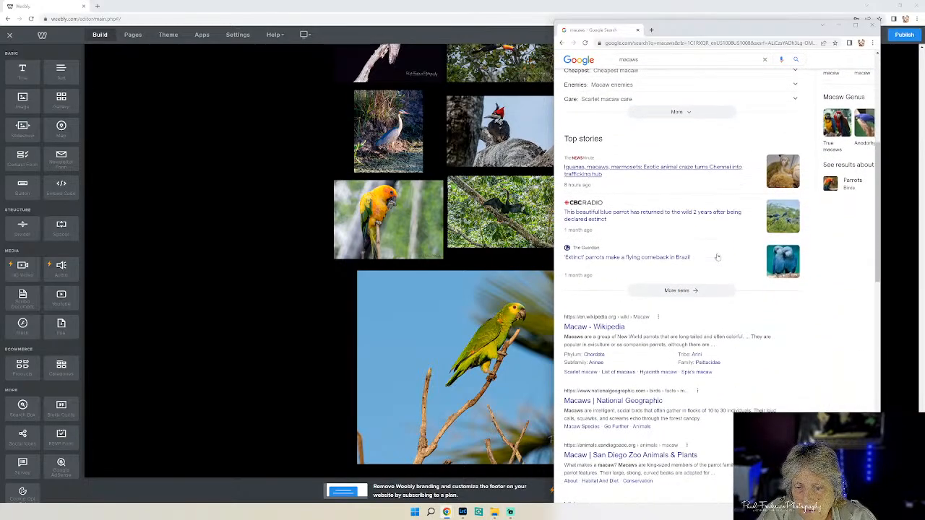
{"action": "scroll", "coordinate": [802, 293], "scroll_direction": "down", "scroll_amount": 5}
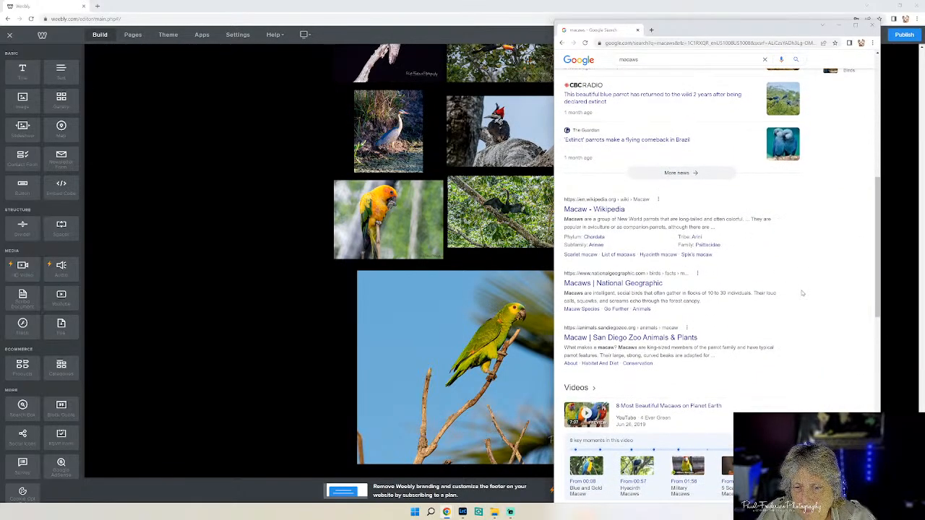
{"action": "scroll", "coordinate": [813, 295], "scroll_direction": "down", "scroll_amount": 5}
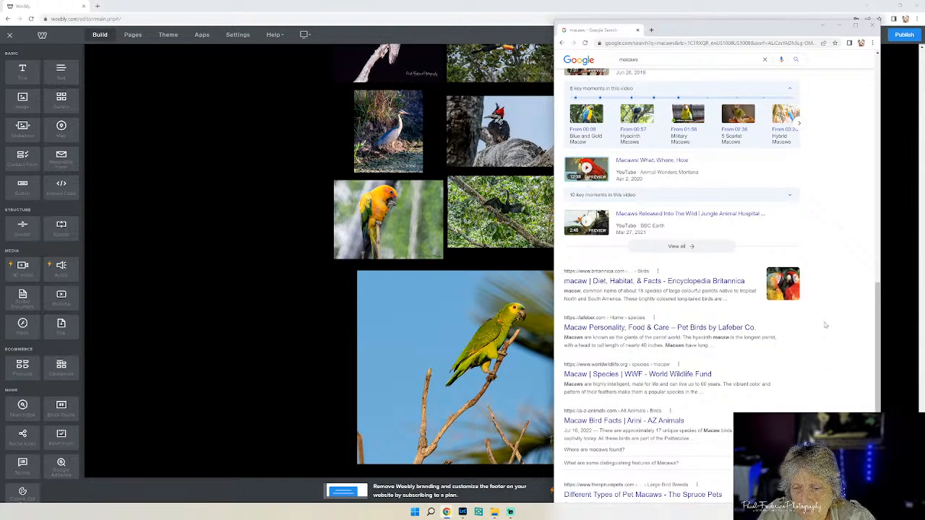
{"action": "scroll", "coordinate": [825, 324], "scroll_direction": "down", "scroll_amount": 2}
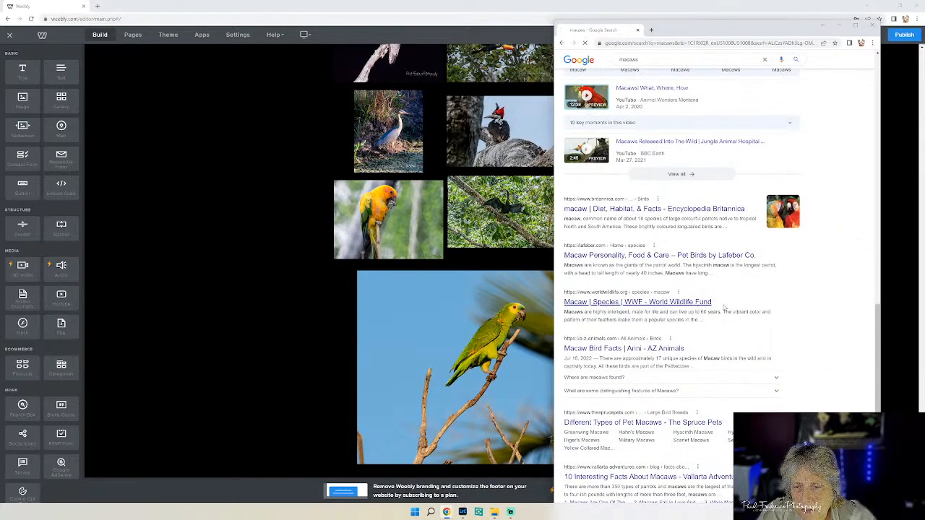
{"action": "left_click", "coordinate": [699, 303]}
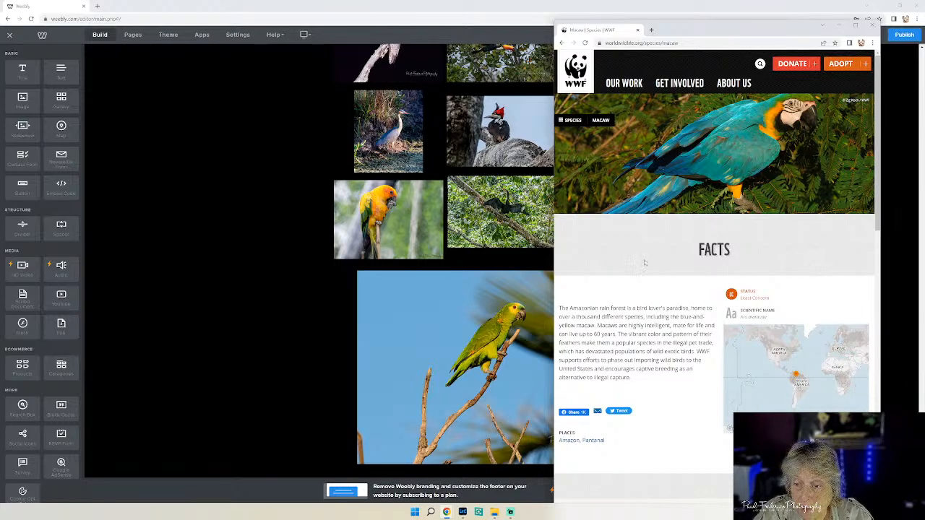
Examine the WWF macaw page, including its facts, places and related species, for a match to the green parrot.
{"action": "scroll", "coordinate": [718, 334], "scroll_direction": "down", "scroll_amount": 3}
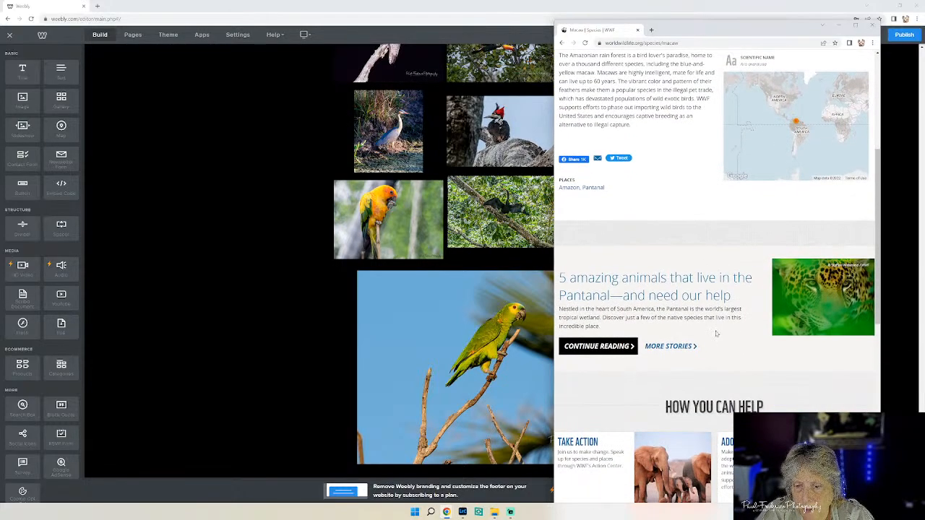
{"action": "scroll", "coordinate": [715, 334], "scroll_direction": "down", "scroll_amount": 3}
{"action": "scroll", "coordinate": [712, 333], "scroll_direction": "down", "scroll_amount": 3}
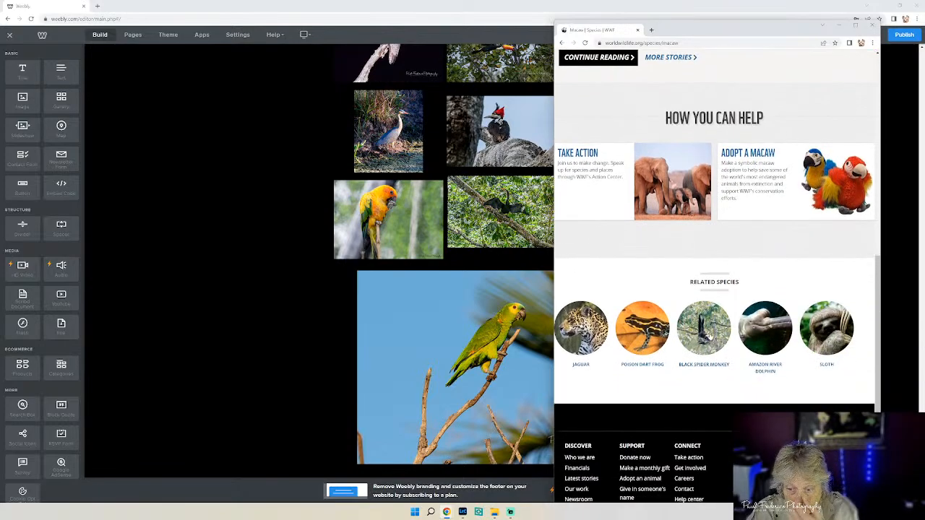
{"action": "scroll", "coordinate": [709, 336], "scroll_direction": "up", "scroll_amount": 1}
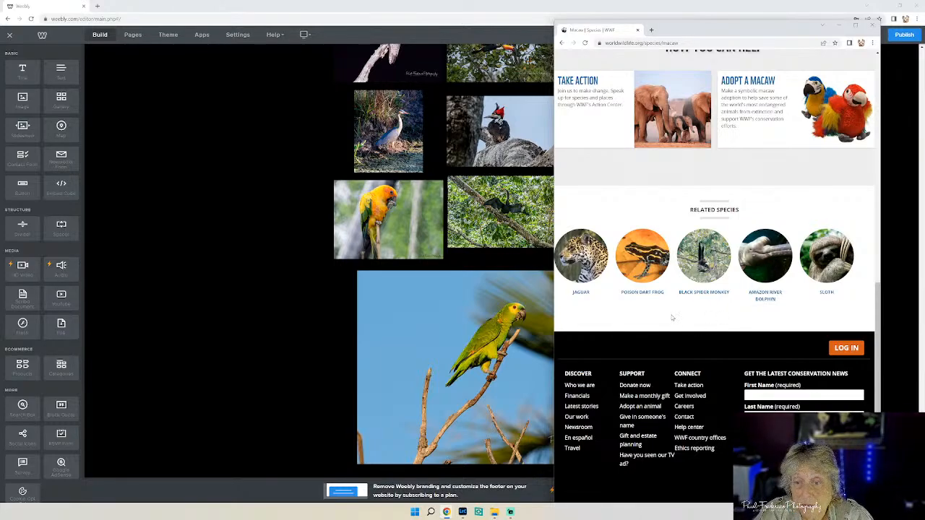
{"action": "scroll", "coordinate": [671, 319], "scroll_direction": "up", "scroll_amount": 8}
{"action": "scroll", "coordinate": [686, 319], "scroll_direction": "up", "scroll_amount": 2}
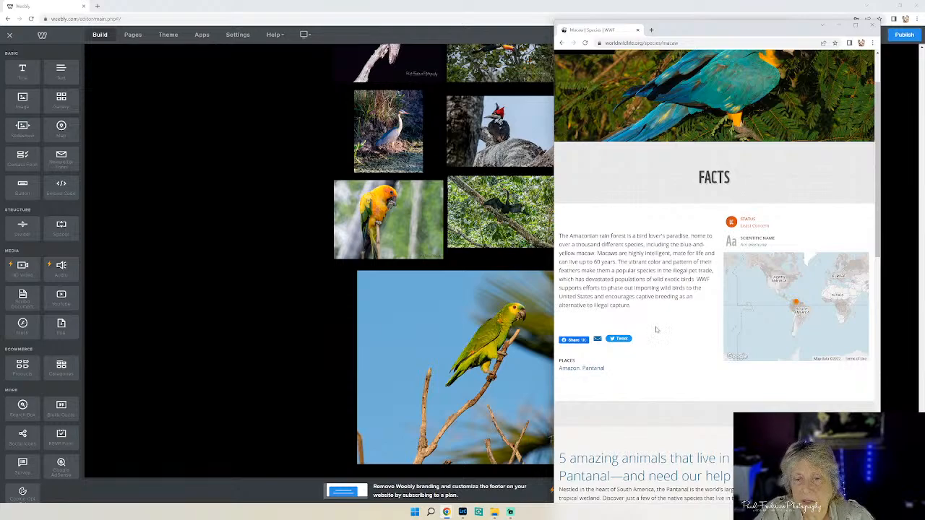
{"action": "scroll", "coordinate": [685, 325], "scroll_direction": "up", "scroll_amount": 2}
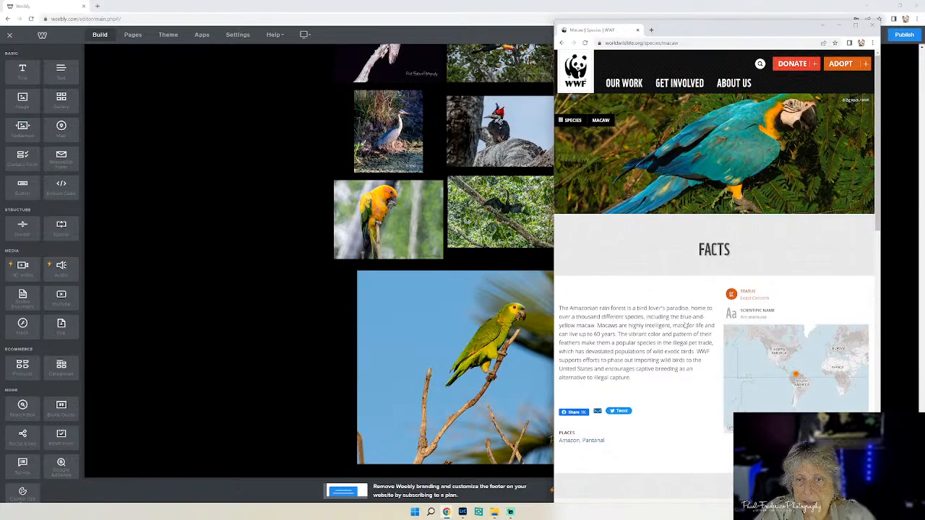
Check WWF's overview of all species for parrots, and return to the Macaw page.
{"action": "left_click", "coordinate": [571, 121]}
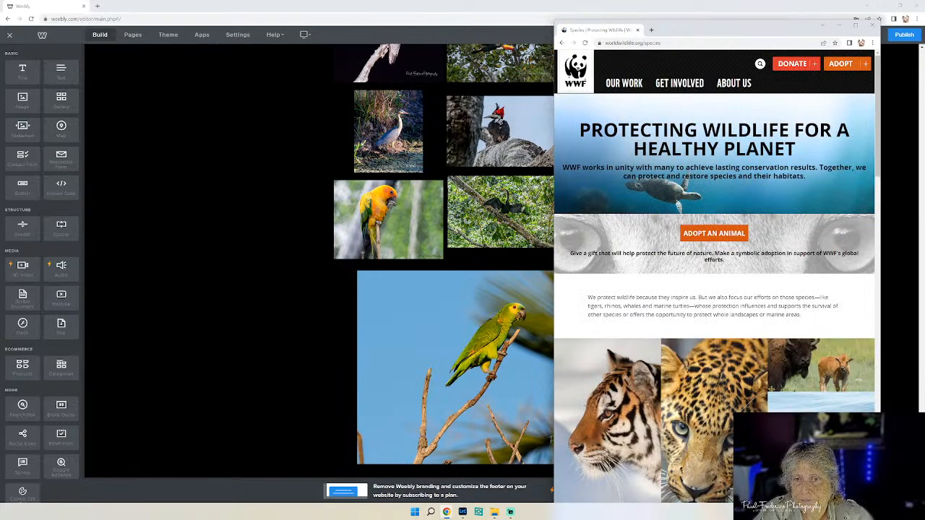
{"action": "scroll", "coordinate": [765, 296], "scroll_direction": "down", "scroll_amount": 5}
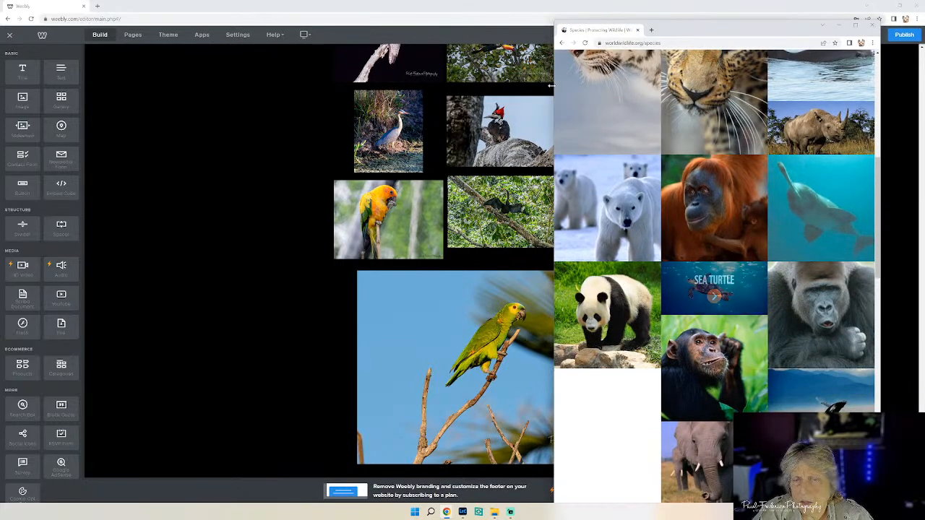
{"action": "left_click", "coordinate": [562, 43]}
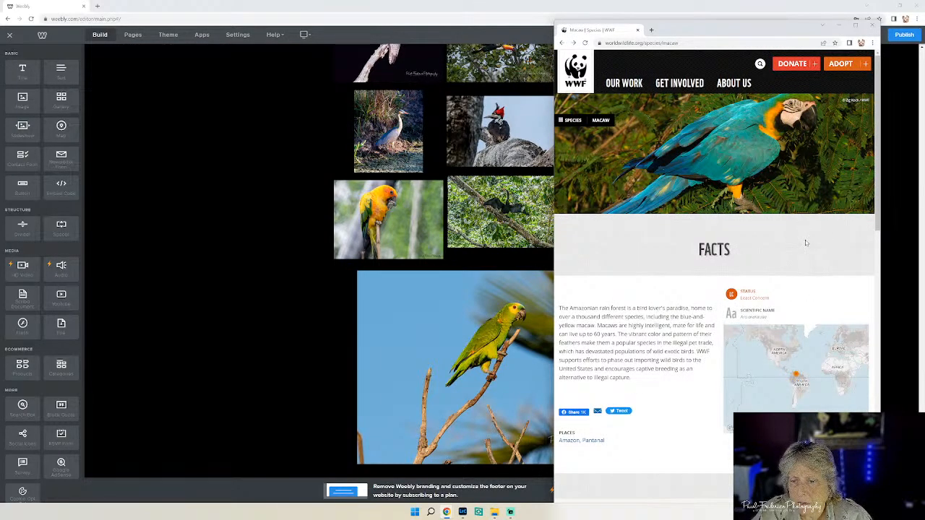
Recheck the whole WWF Macaw page for links or pictures of other parrot species.
{"action": "scroll", "coordinate": [806, 243], "scroll_direction": "down", "scroll_amount": 2}
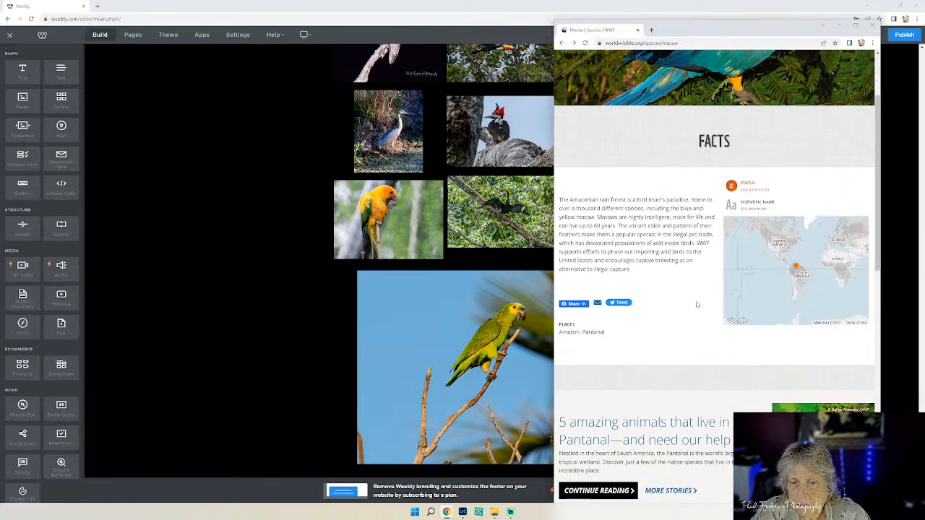
{"action": "scroll", "coordinate": [696, 304], "scroll_direction": "down", "scroll_amount": 3}
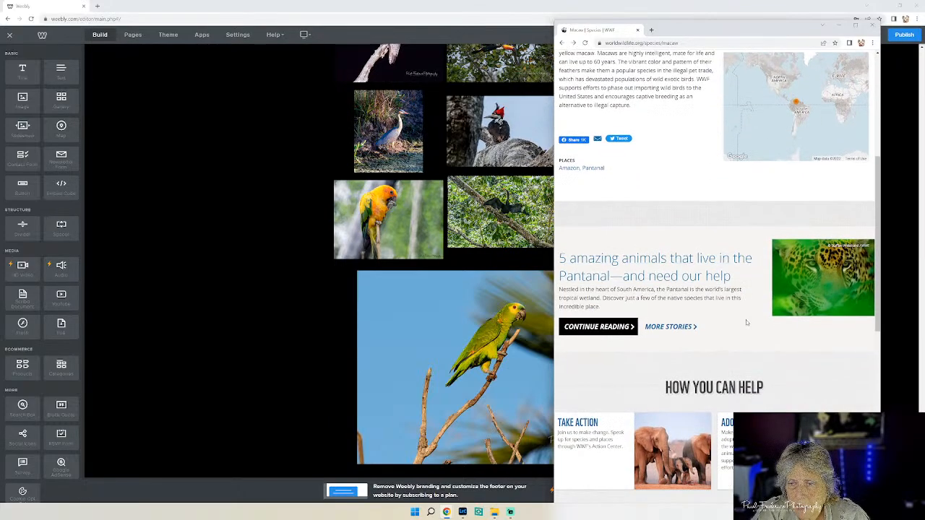
{"action": "scroll", "coordinate": [747, 322], "scroll_direction": "down", "scroll_amount": 5}
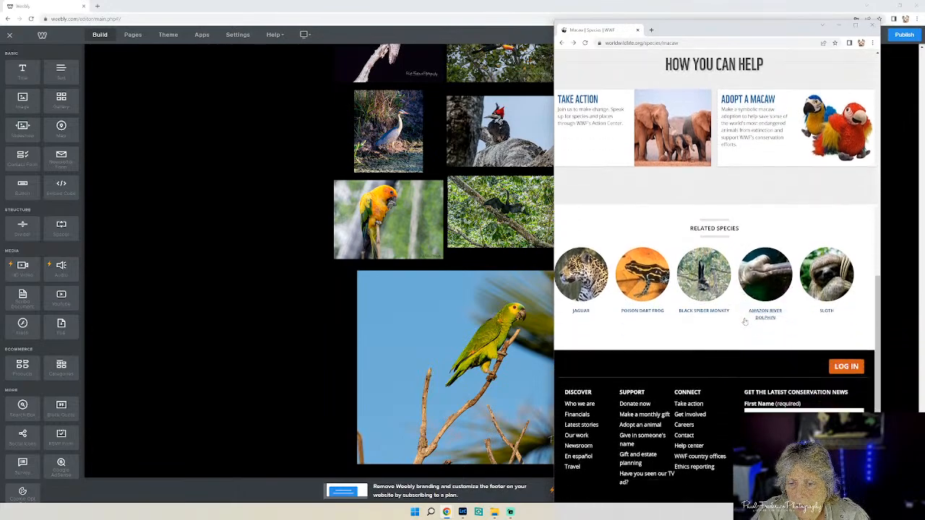
{"action": "scroll", "coordinate": [744, 322], "scroll_direction": "down", "scroll_amount": 3}
{"action": "scroll", "coordinate": [736, 318], "scroll_direction": "up", "scroll_amount": 5}
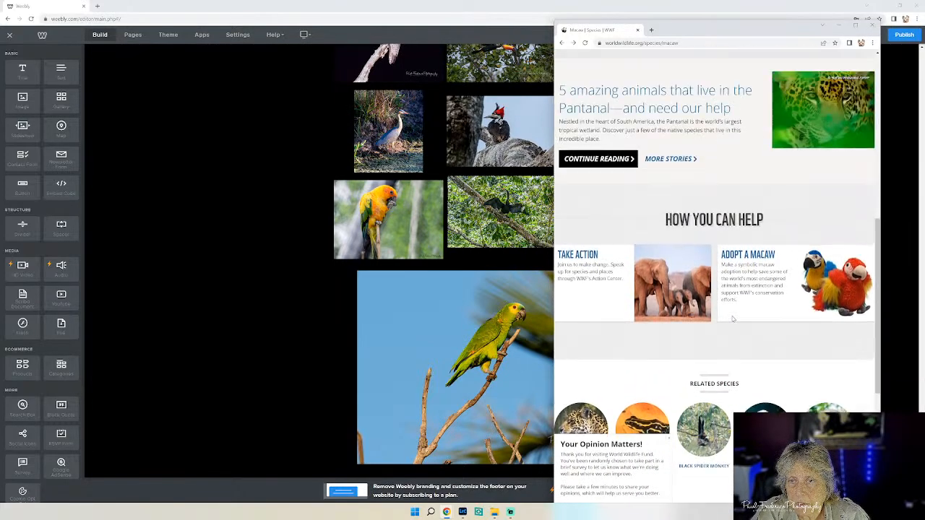
{"action": "scroll", "coordinate": [733, 319], "scroll_direction": "up", "scroll_amount": 5}
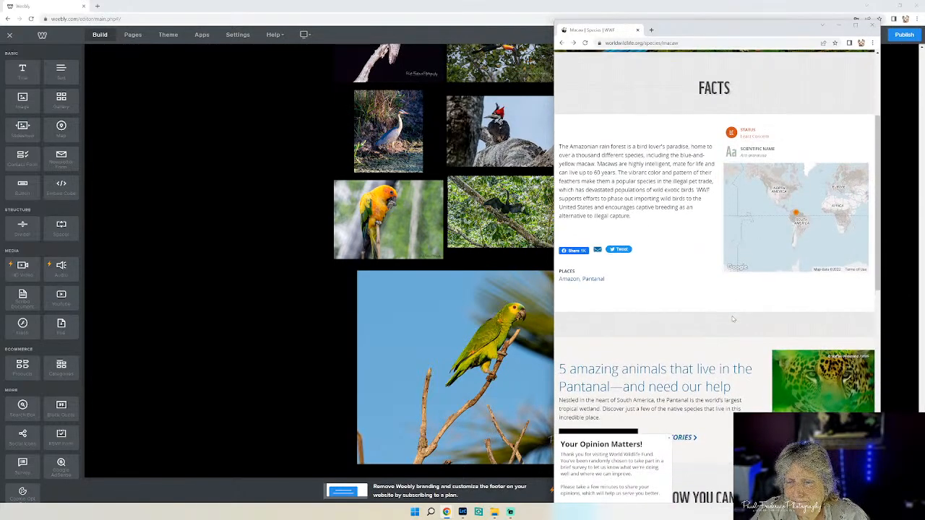
{"action": "scroll", "coordinate": [682, 296], "scroll_direction": "up", "scroll_amount": 3}
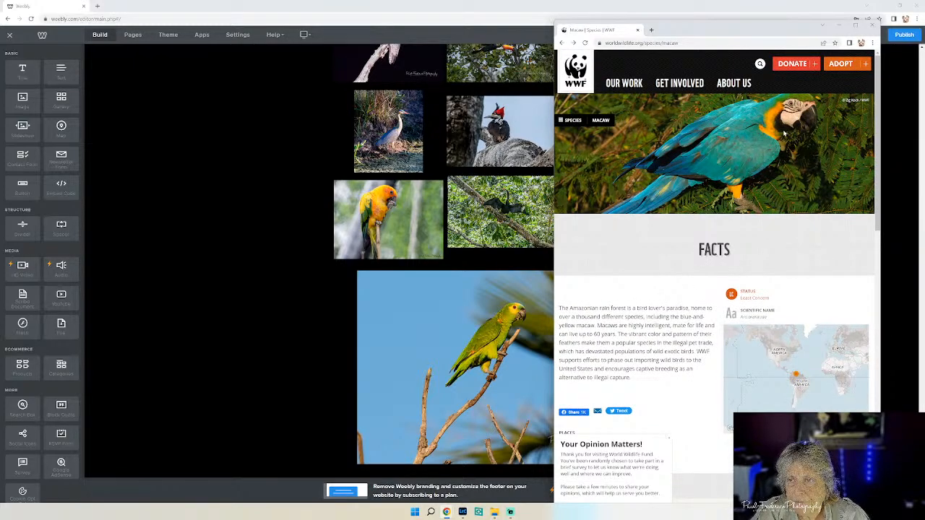
Return to the Google results for macaws and review the remaining links, related searches and videos.
{"action": "key", "text": "alt+Left"}
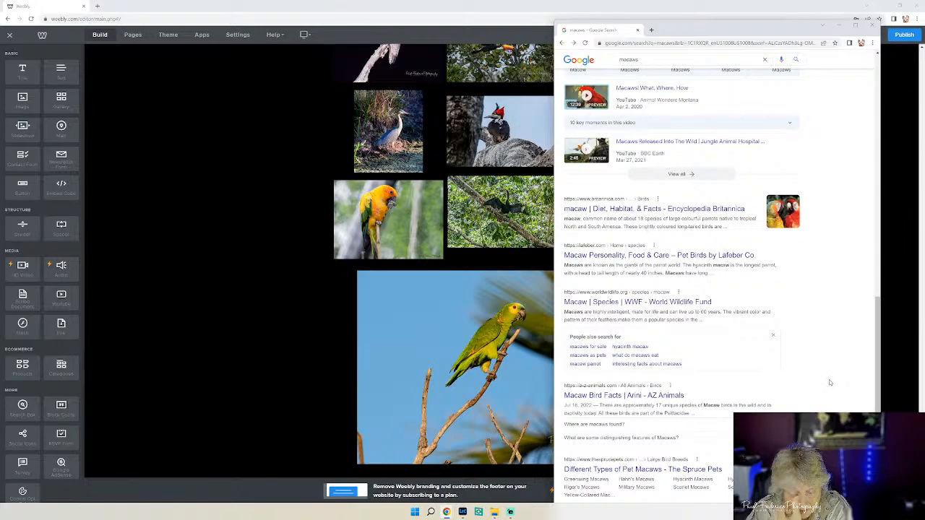
{"action": "scroll", "coordinate": [830, 382], "scroll_direction": "down", "scroll_amount": 3}
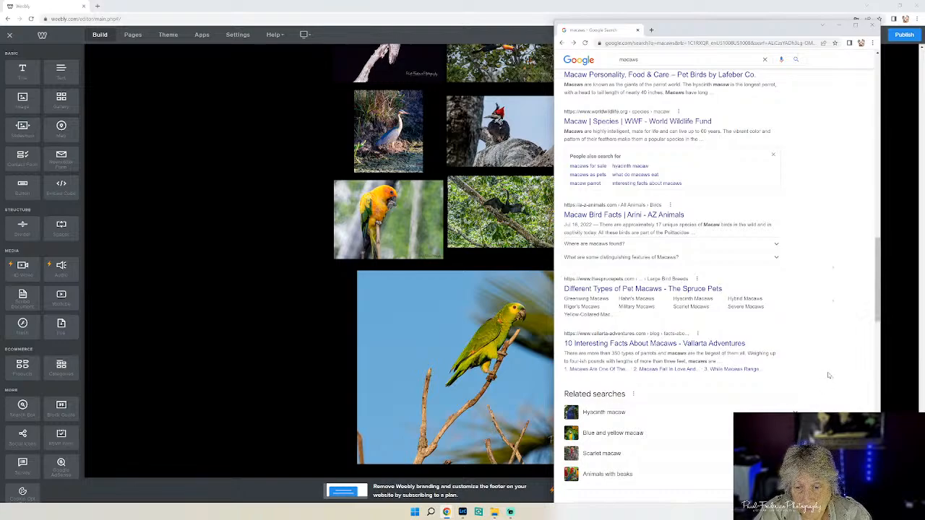
{"action": "scroll", "coordinate": [828, 375], "scroll_direction": "up", "scroll_amount": 12}
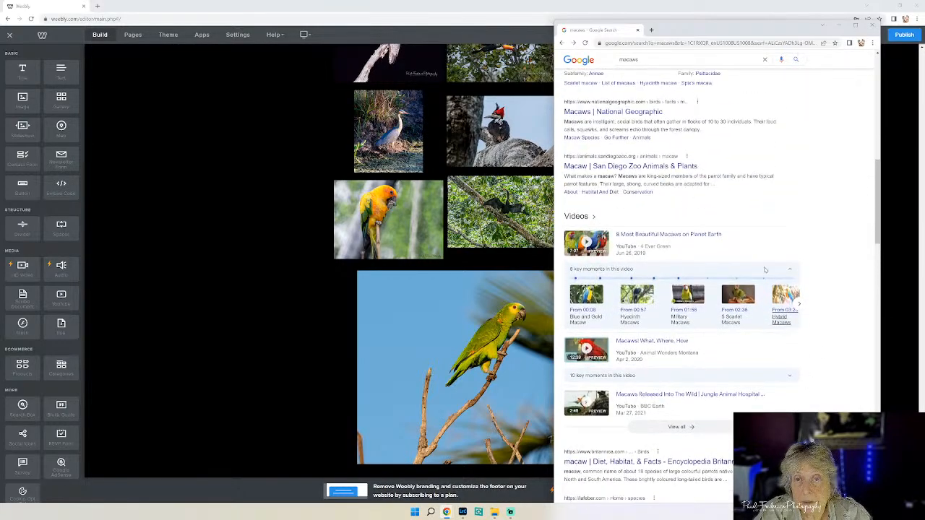
Search Google for "macaw versions" and expand the full list of macaw types from sources across the web.
{"action": "left_click", "coordinate": [638, 60]}
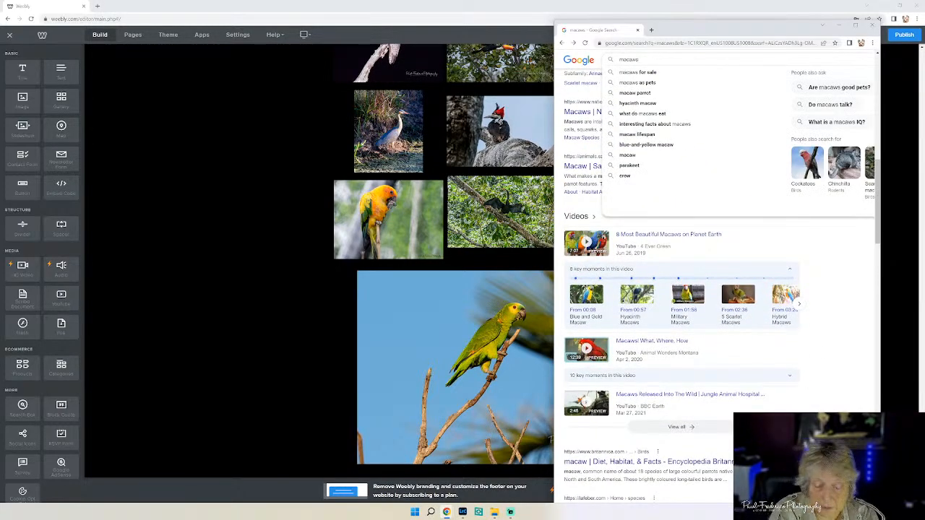
{"action": "key", "text": "BackSpace"}
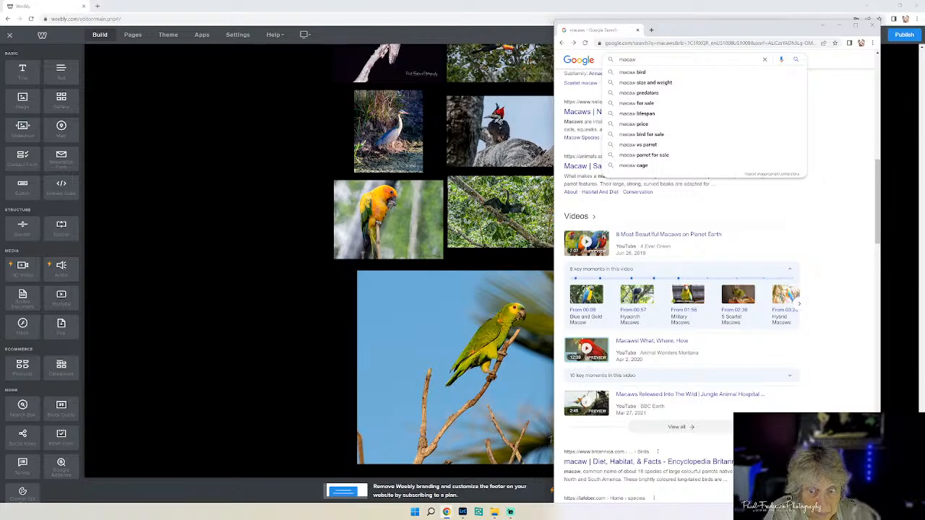
{"action": "type", "text": "versions"}
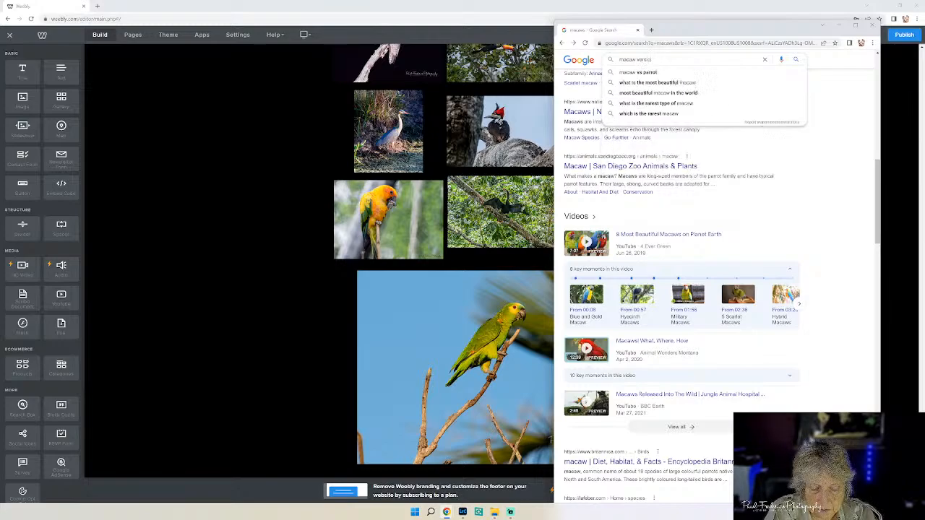
{"action": "key", "text": "Return"}
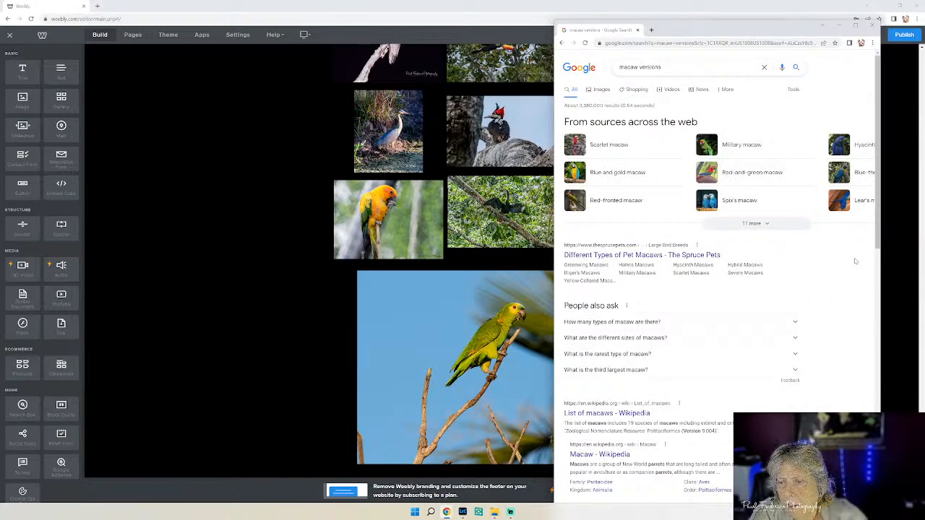
{"action": "left_click", "coordinate": [764, 224]}
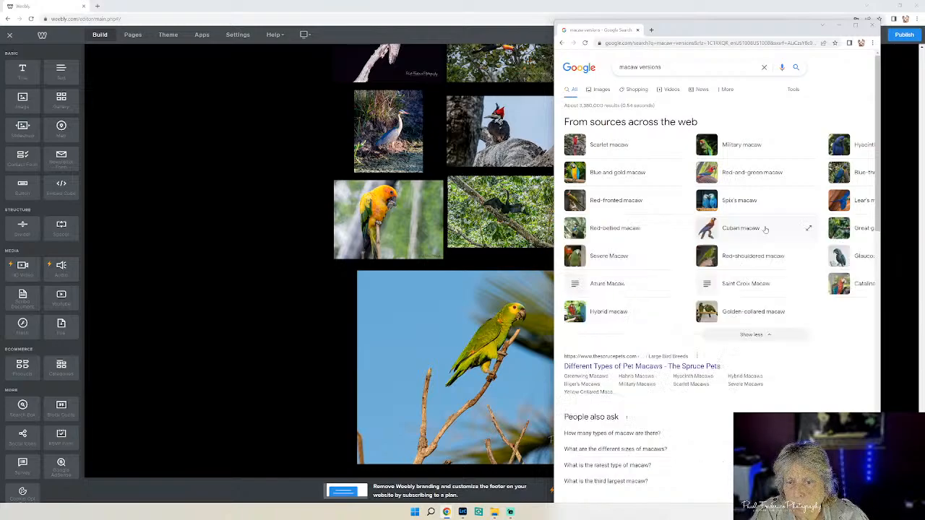
Open The Spruce Pets article on pet macaw types and compare its ten species, from Blue and Gold to Yellow-Collared, with the green parrot.
{"action": "left_click", "coordinate": [702, 369]}
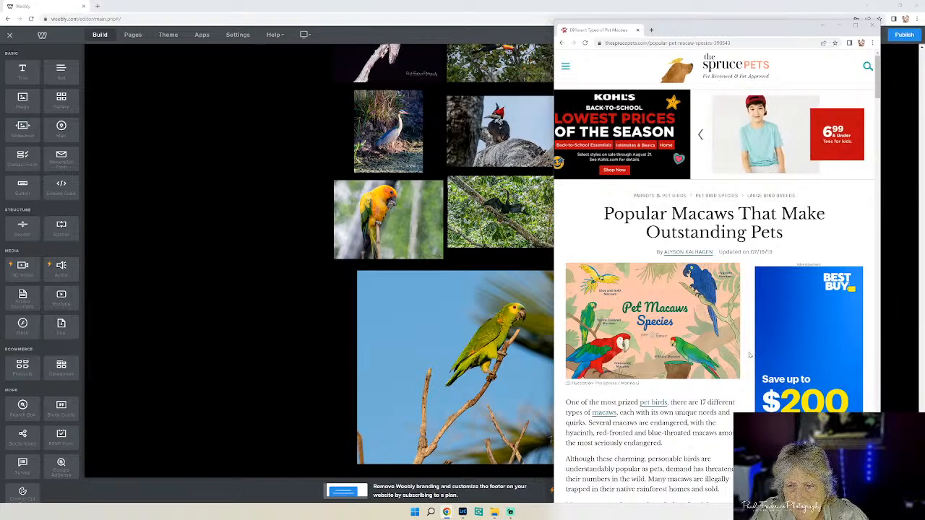
{"action": "scroll", "coordinate": [749, 354], "scroll_direction": "down", "scroll_amount": 3}
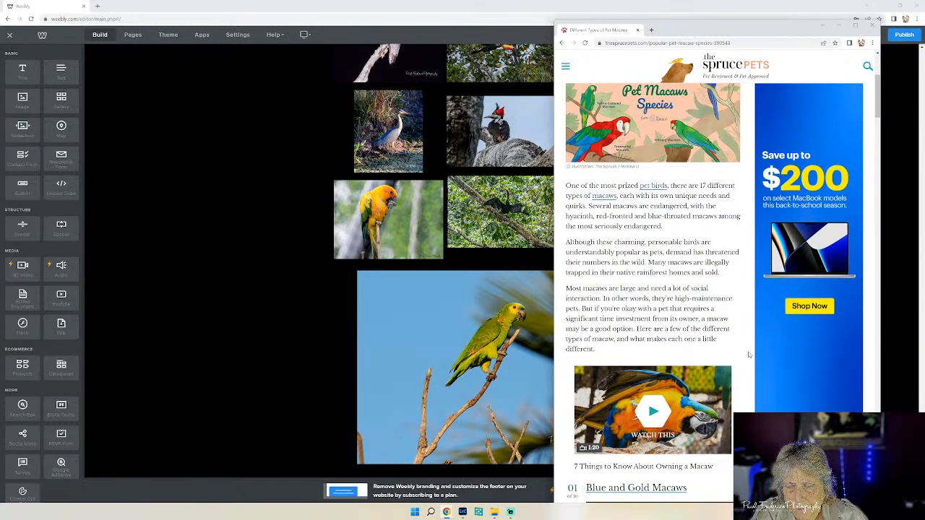
{"action": "scroll", "coordinate": [749, 354], "scroll_direction": "down", "scroll_amount": 7}
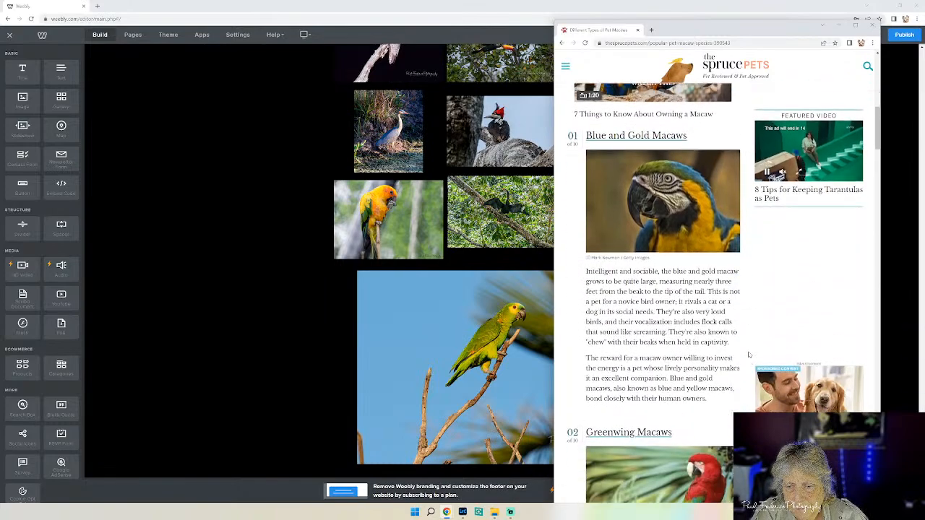
{"action": "scroll", "coordinate": [750, 354], "scroll_direction": "down", "scroll_amount": 2}
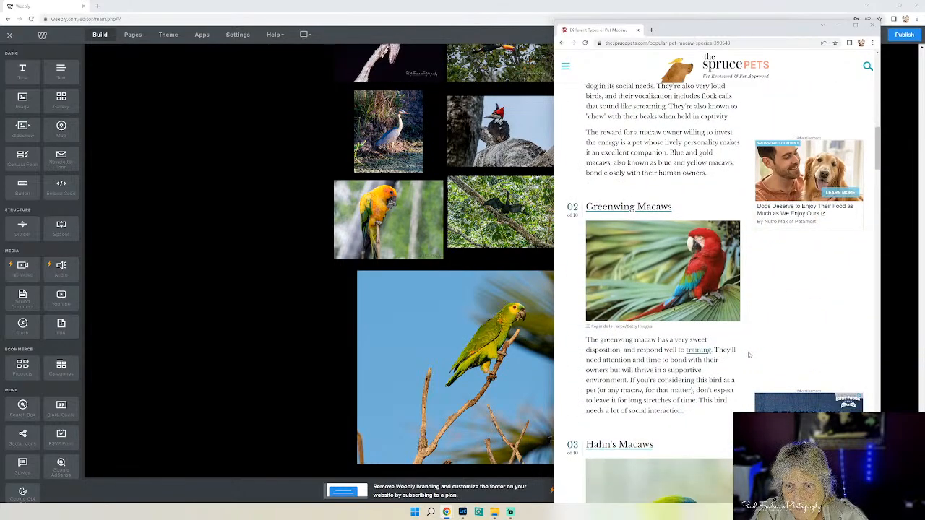
{"action": "scroll", "coordinate": [749, 354], "scroll_direction": "down", "scroll_amount": 3}
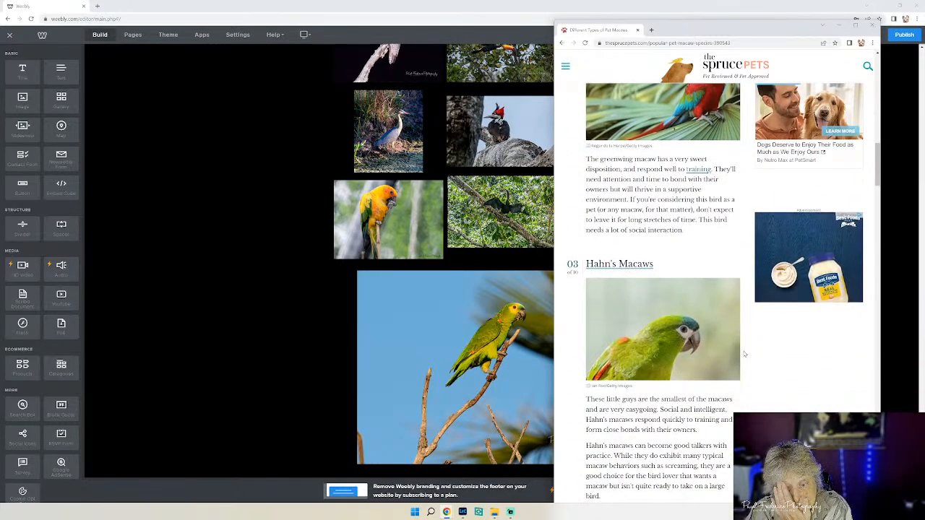
{"action": "scroll", "coordinate": [753, 361], "scroll_direction": "down", "scroll_amount": 6}
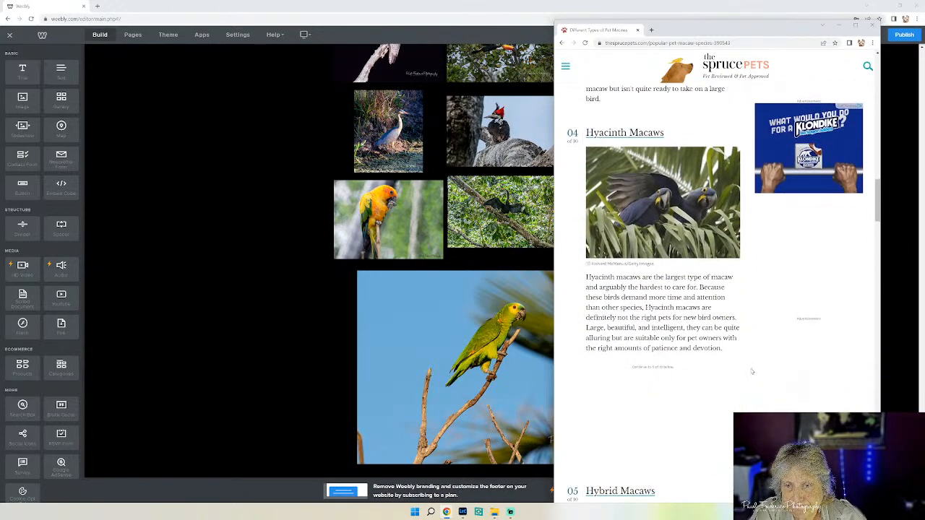
{"action": "scroll", "coordinate": [751, 371], "scroll_direction": "down", "scroll_amount": 3}
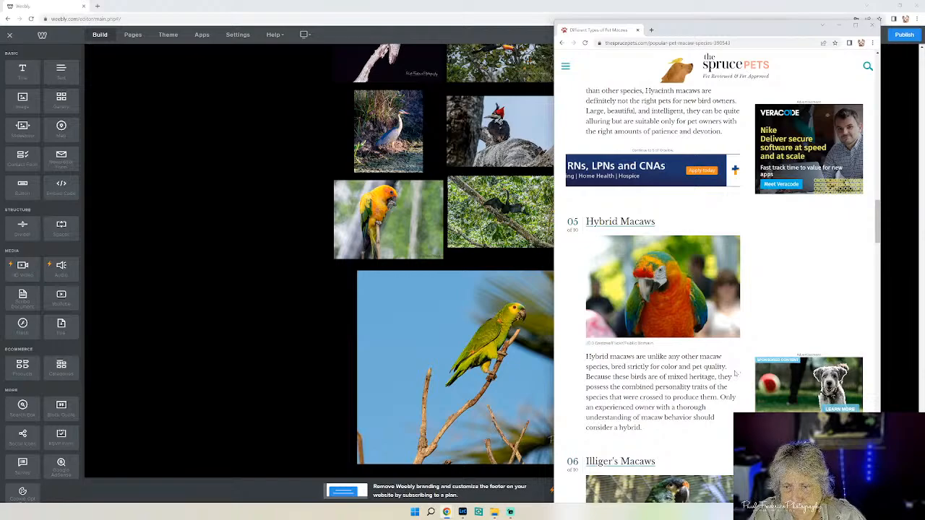
{"action": "scroll", "coordinate": [735, 372], "scroll_direction": "down", "scroll_amount": 3}
{"action": "scroll", "coordinate": [756, 368], "scroll_direction": "down", "scroll_amount": 2}
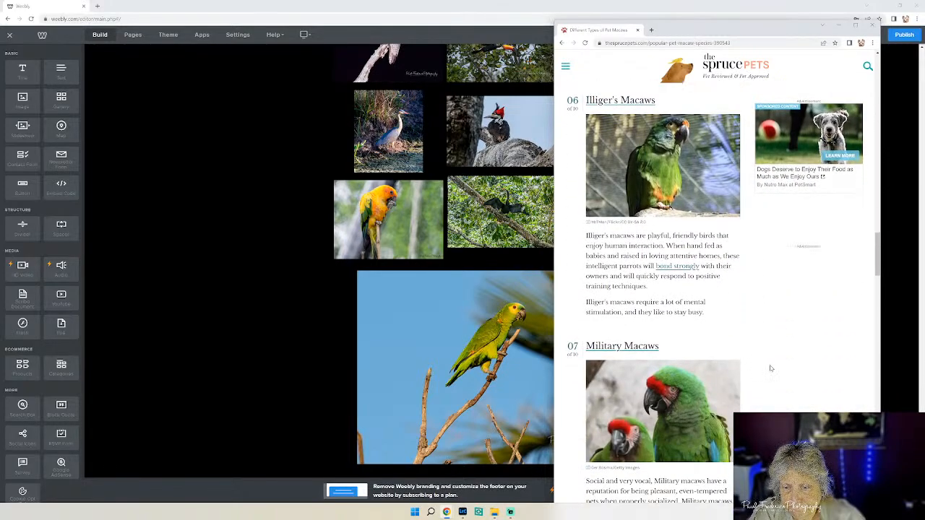
{"action": "scroll", "coordinate": [770, 369], "scroll_direction": "down", "scroll_amount": 5}
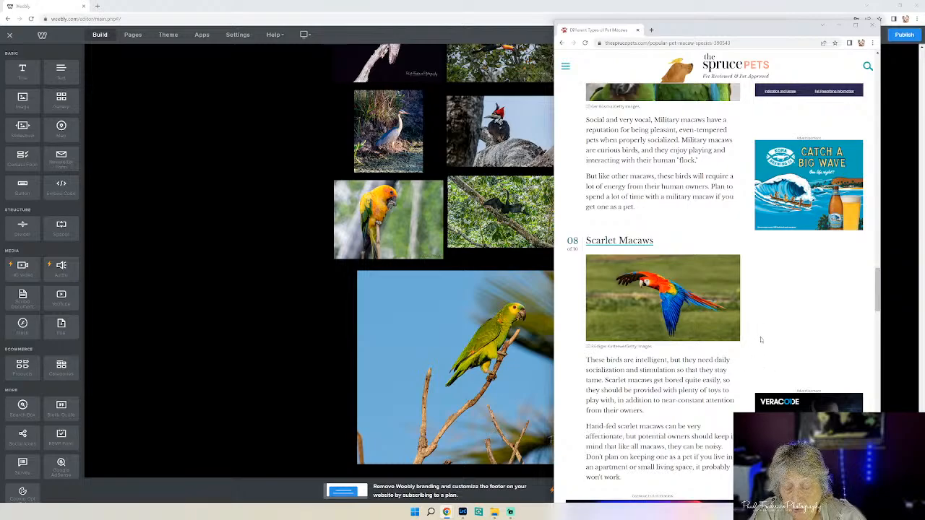
{"action": "scroll", "coordinate": [753, 341], "scroll_direction": "down", "scroll_amount": 2}
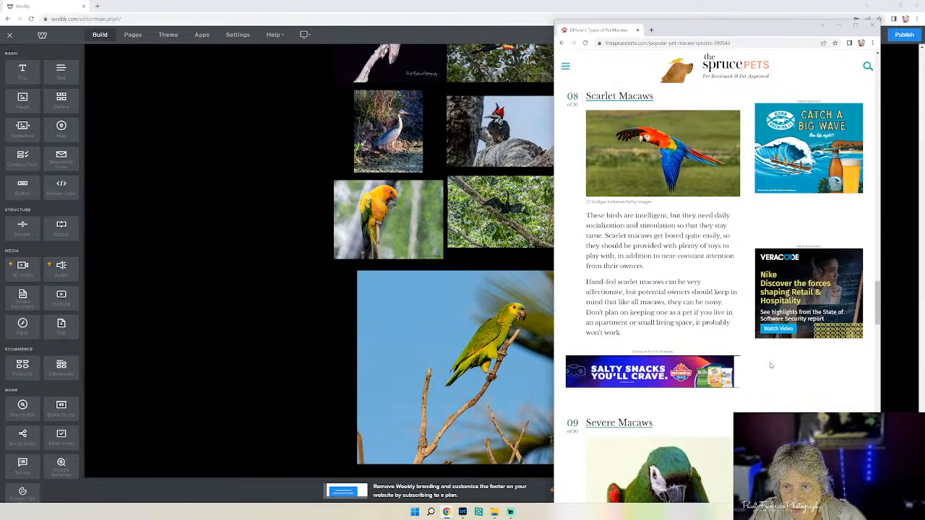
{"action": "scroll", "coordinate": [770, 366], "scroll_direction": "down", "scroll_amount": 2}
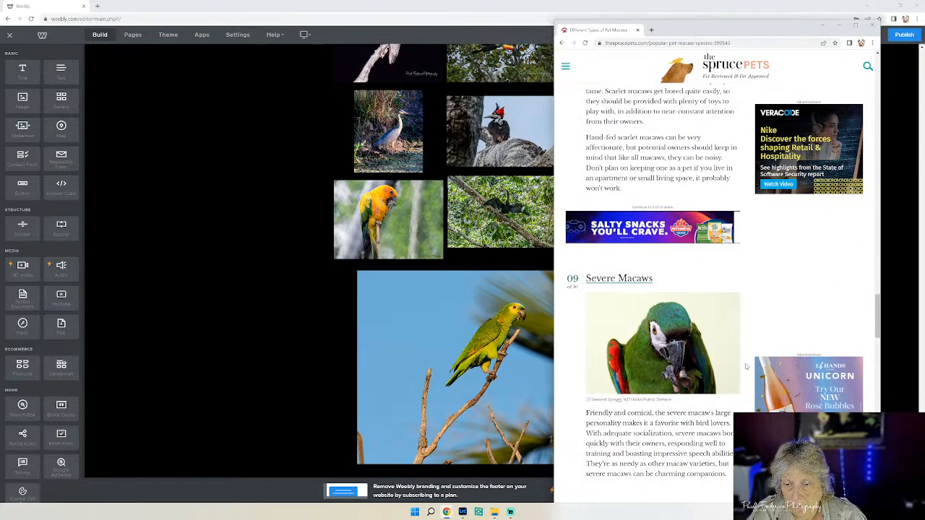
{"action": "scroll", "coordinate": [748, 366], "scroll_direction": "down", "scroll_amount": 3}
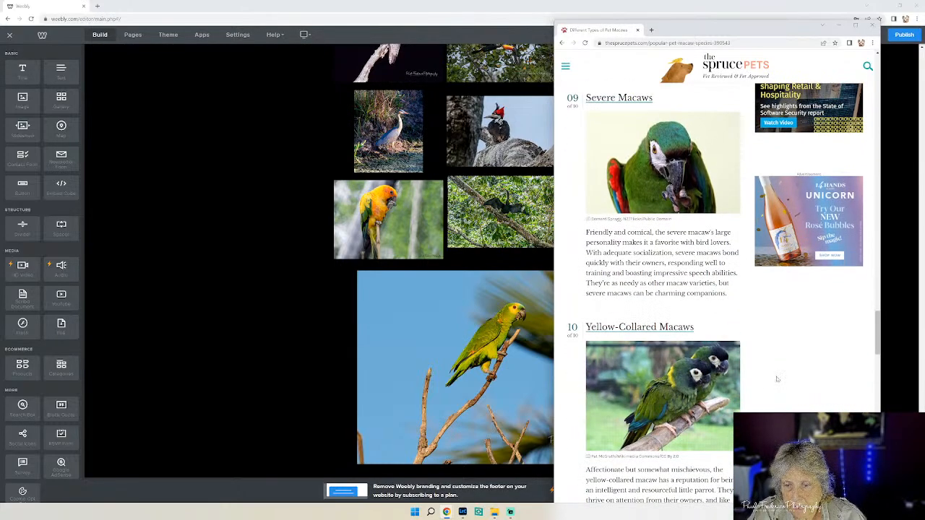
{"action": "scroll", "coordinate": [779, 373], "scroll_direction": "down", "scroll_amount": 1}
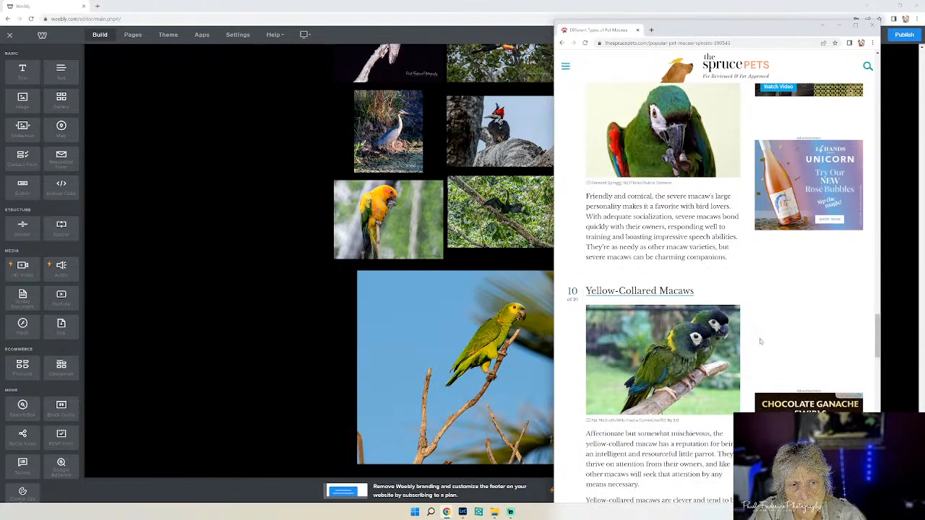
{"action": "scroll", "coordinate": [760, 341], "scroll_direction": "down", "scroll_amount": 4}
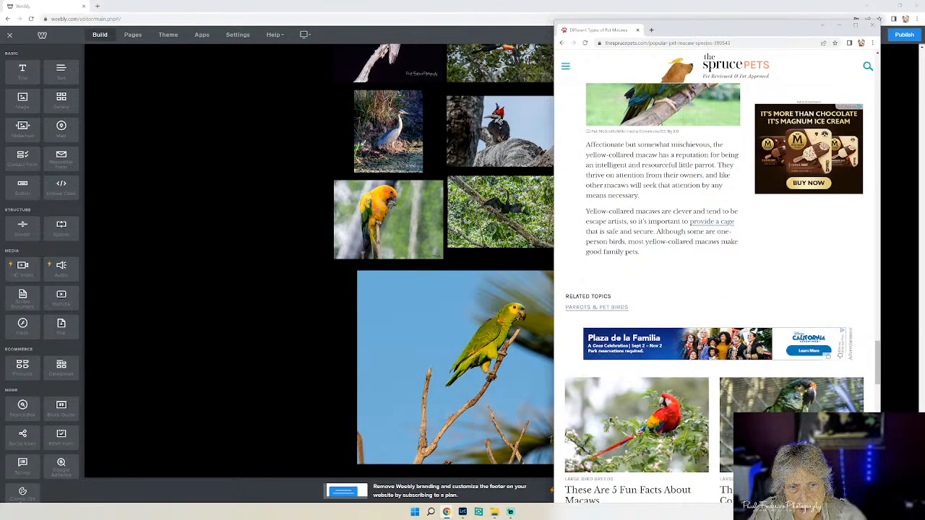
Check the related bird articles below the macaw list for similar green parrots, and return to the "macaw versions" search results.
{"action": "scroll", "coordinate": [733, 347], "scroll_direction": "down", "scroll_amount": 3}
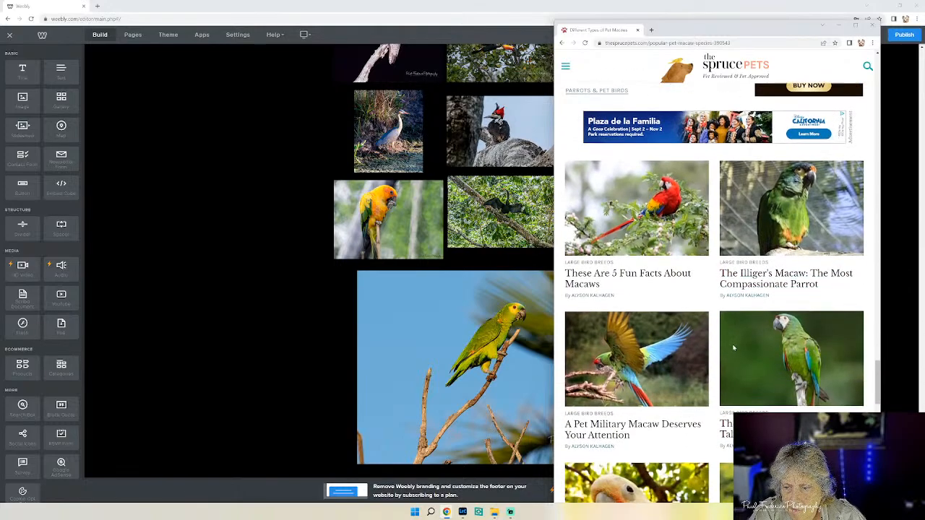
{"action": "scroll", "coordinate": [733, 347], "scroll_direction": "down", "scroll_amount": 2}
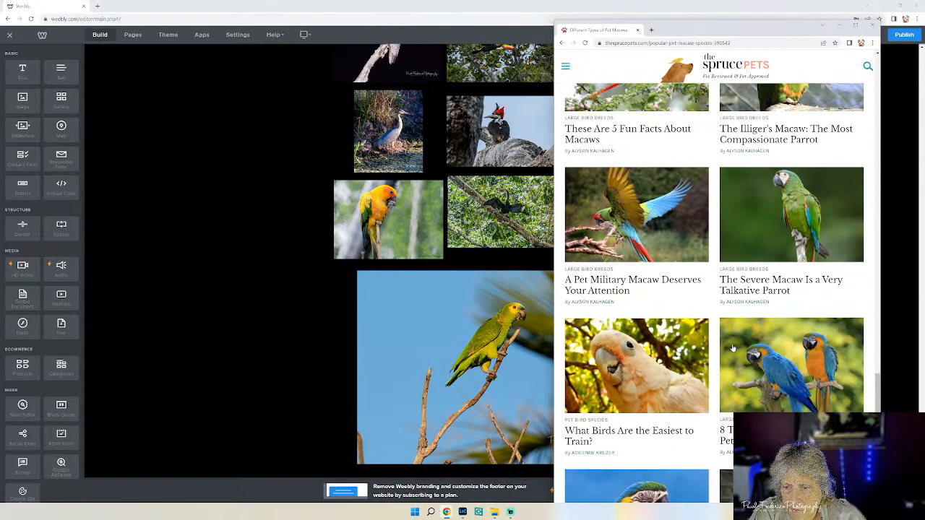
{"action": "scroll", "coordinate": [732, 343], "scroll_direction": "down", "scroll_amount": 3}
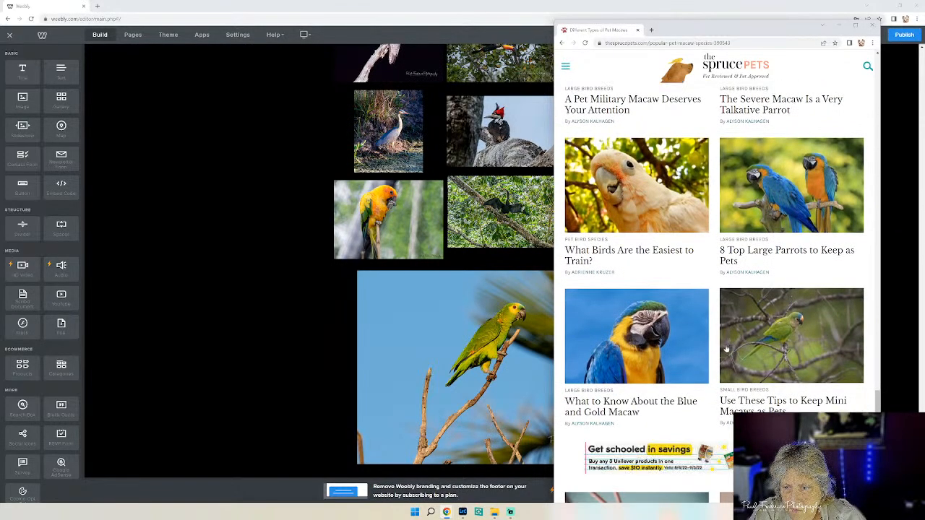
{"action": "scroll", "coordinate": [726, 349], "scroll_direction": "down", "scroll_amount": 3}
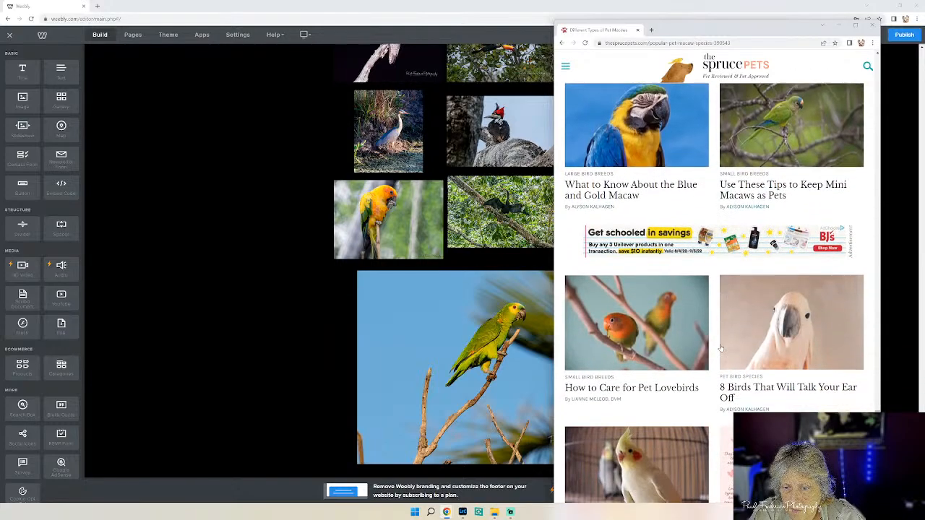
{"action": "scroll", "coordinate": [720, 348], "scroll_direction": "down", "scroll_amount": 3}
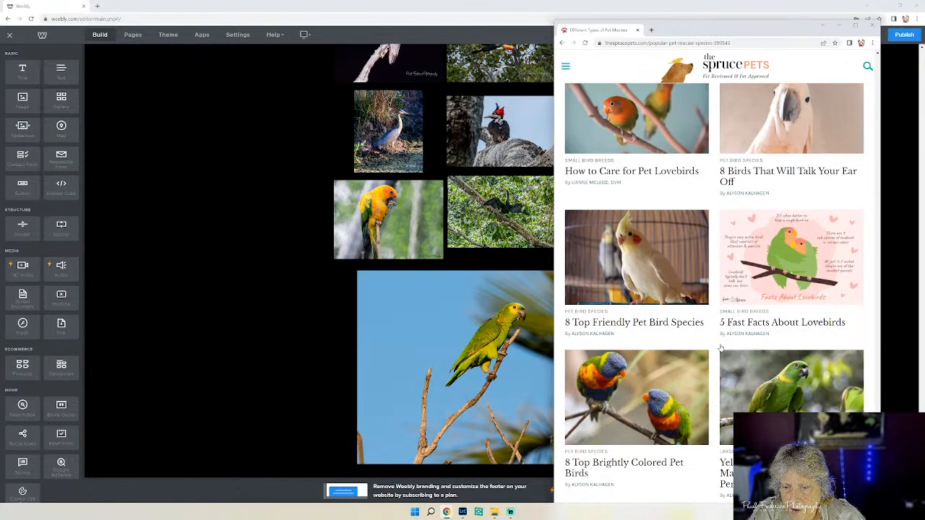
{"action": "scroll", "coordinate": [720, 349], "scroll_direction": "down", "scroll_amount": 2}
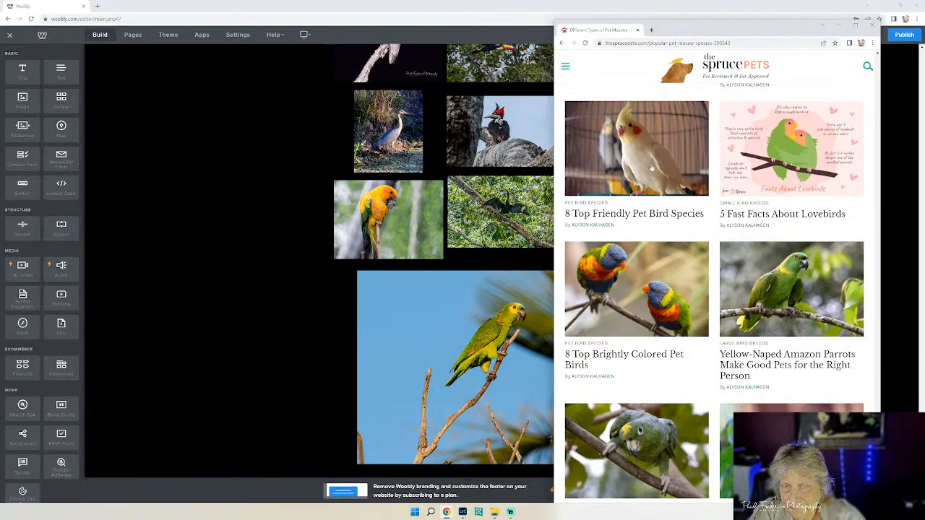
{"action": "left_click", "coordinate": [675, 130]}
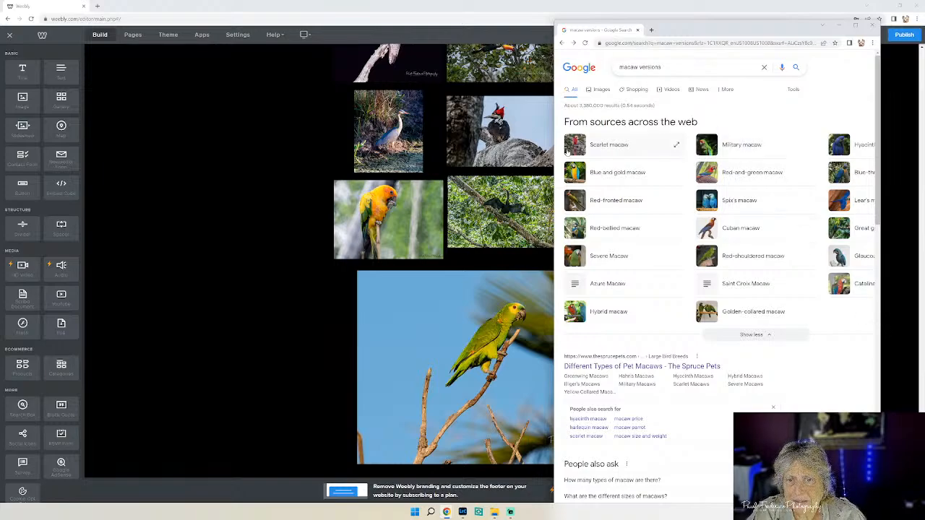
Widen the search results window and open Wikipedia's "List of macaws" from the results.
{"action": "left_click_drag", "start_coordinate": [554, 156], "coordinate": [463, 158]}
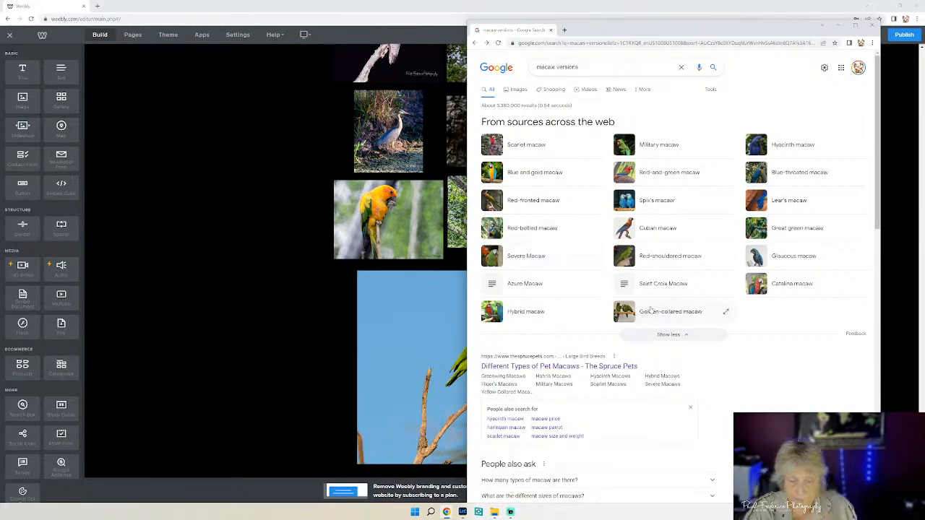
{"action": "scroll", "coordinate": [650, 310], "scroll_direction": "down", "scroll_amount": 2}
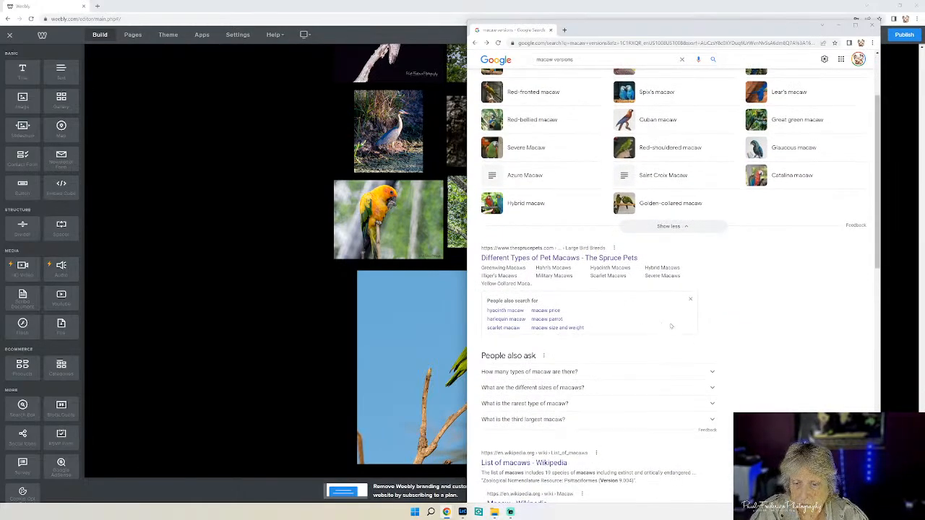
{"action": "left_click", "coordinate": [540, 465]}
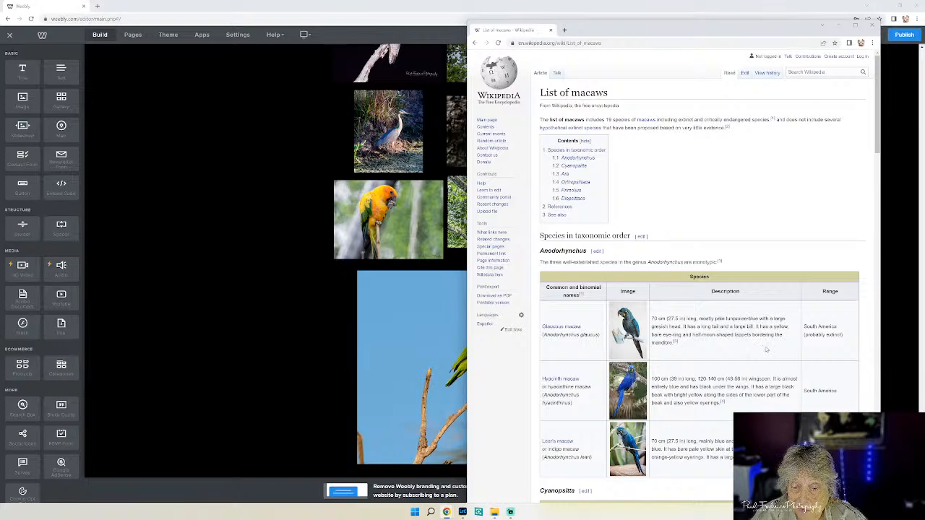
Compare the green parrot with the Anodorhynchus, Cyanopsitta and first Ara species in Wikipedia's list of macaws.
{"action": "scroll", "coordinate": [767, 349], "scroll_direction": "down", "scroll_amount": 1}
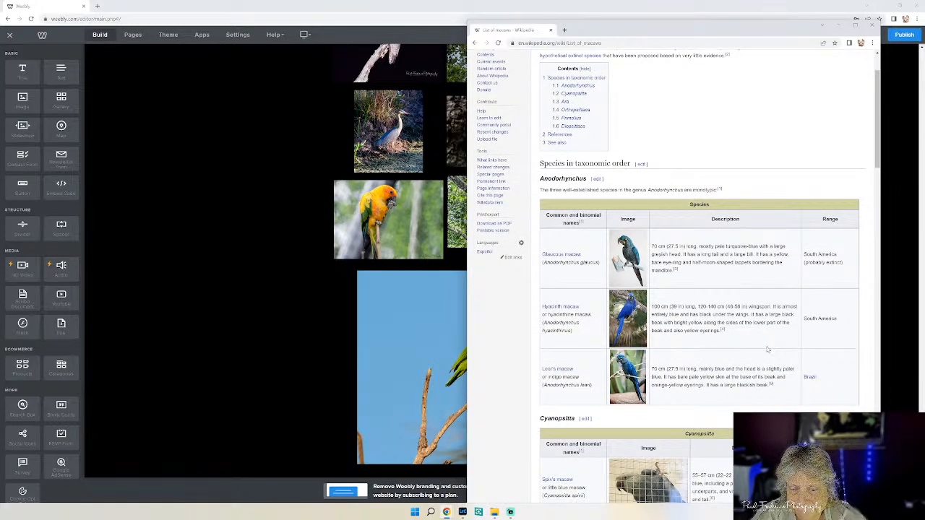
{"action": "scroll", "coordinate": [768, 350], "scroll_direction": "down", "scroll_amount": 2}
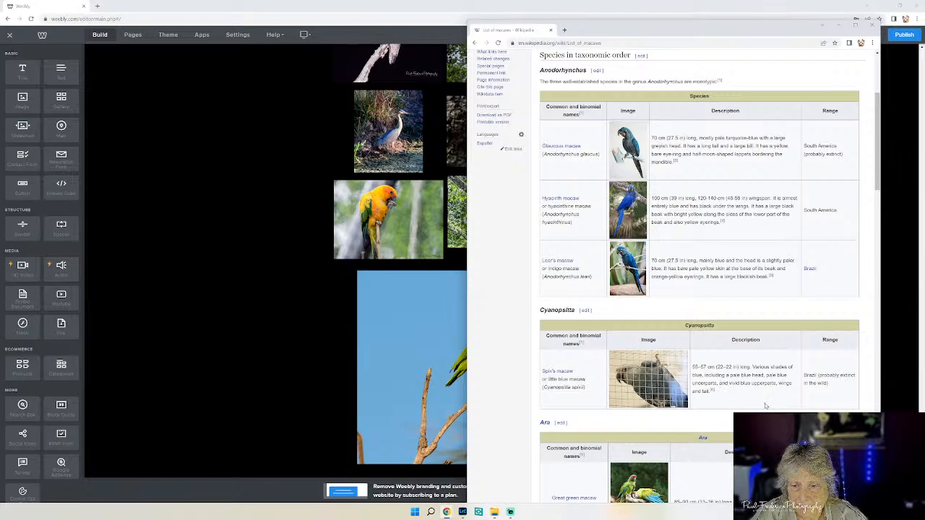
{"action": "scroll", "coordinate": [778, 398], "scroll_direction": "down", "scroll_amount": 2}
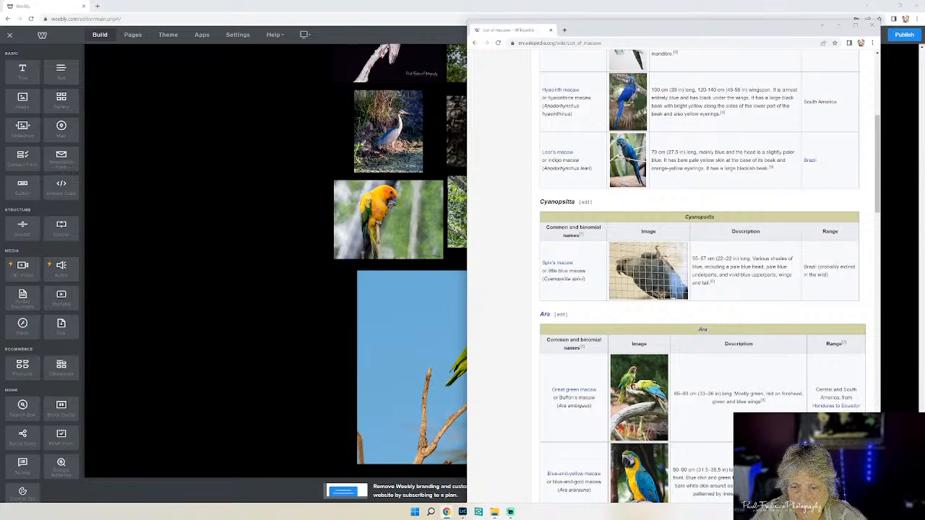
{"action": "scroll", "coordinate": [778, 397], "scroll_direction": "down", "scroll_amount": 1}
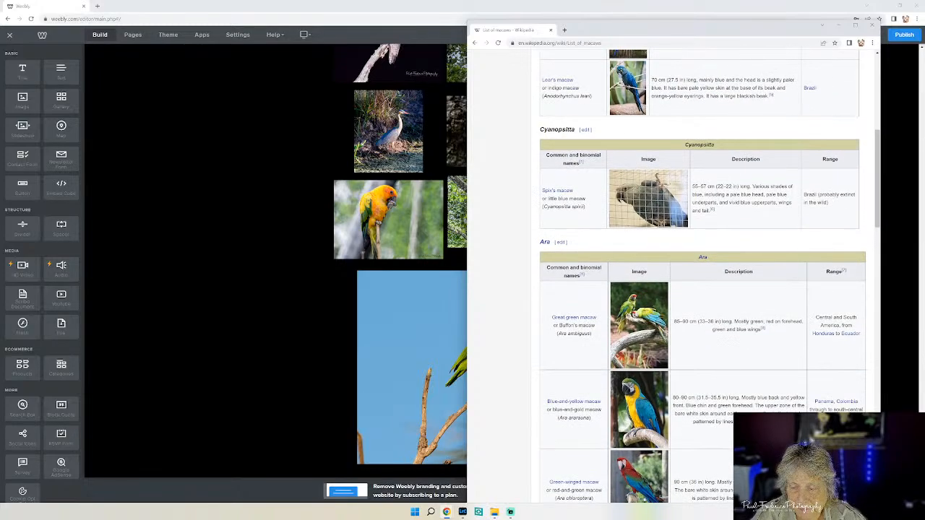
{"action": "scroll", "coordinate": [702, 276], "scroll_direction": "down", "scroll_amount": 1}
{"action": "scroll", "coordinate": [702, 276], "scroll_direction": "down", "scroll_amount": 1}
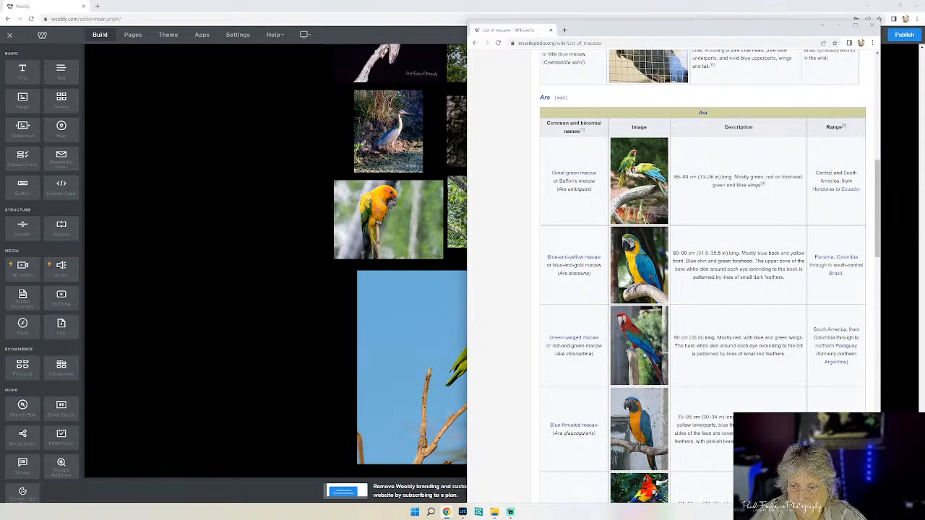
{"action": "scroll", "coordinate": [702, 276], "scroll_direction": "down", "scroll_amount": 1}
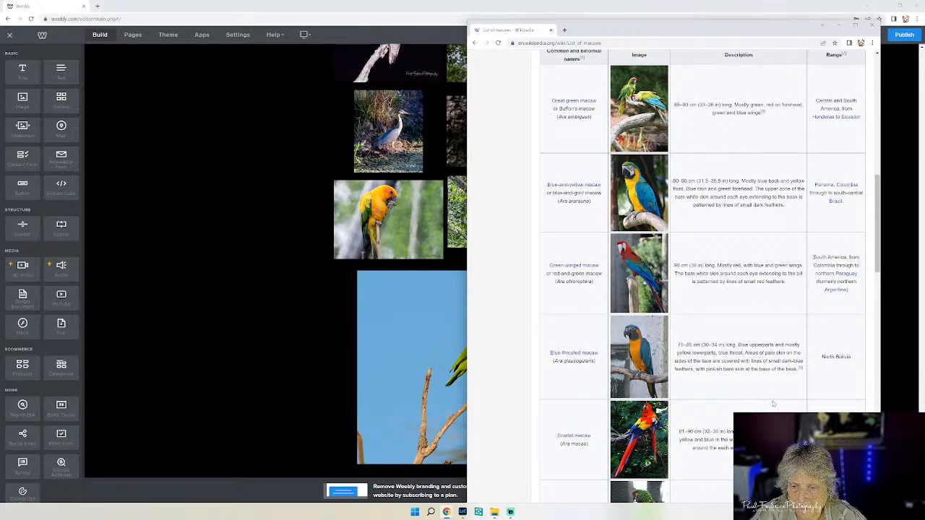
{"action": "scroll", "coordinate": [772, 403], "scroll_direction": "down", "scroll_amount": 1}
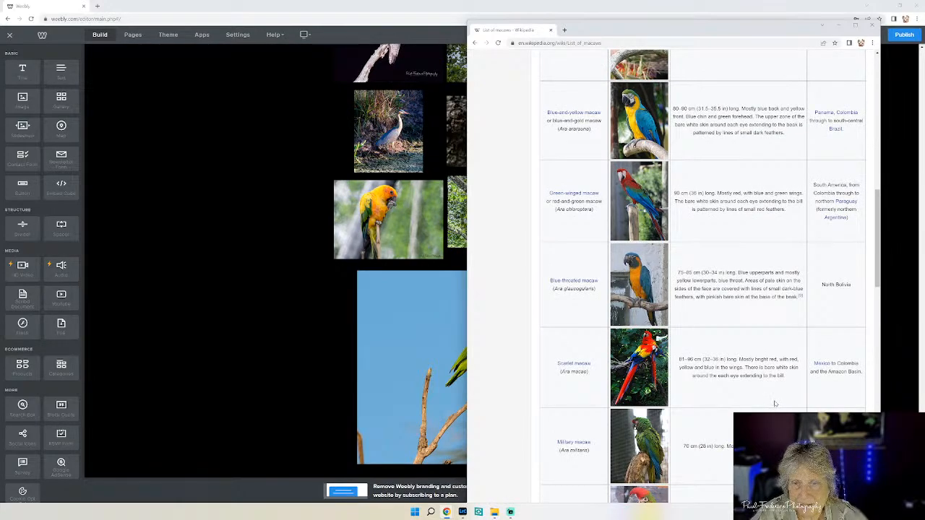
{"action": "scroll", "coordinate": [750, 390], "scroll_direction": "down", "scroll_amount": 1}
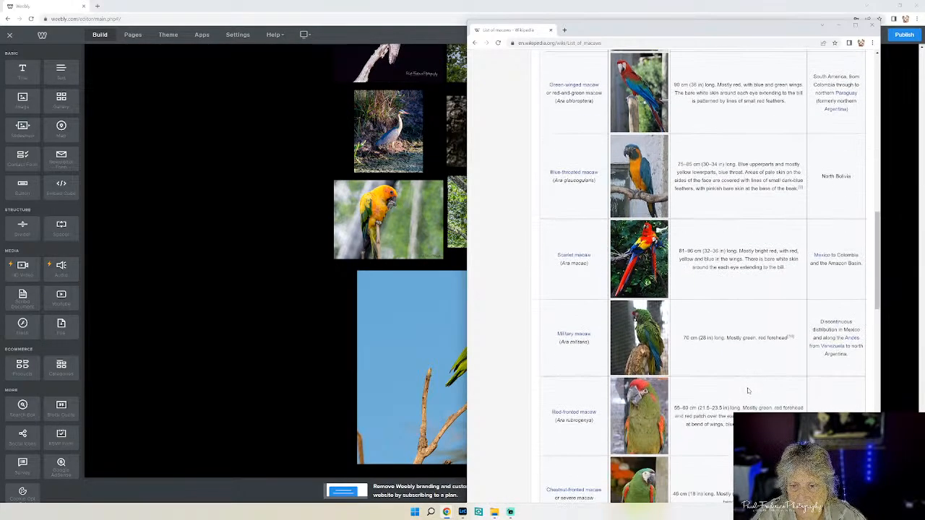
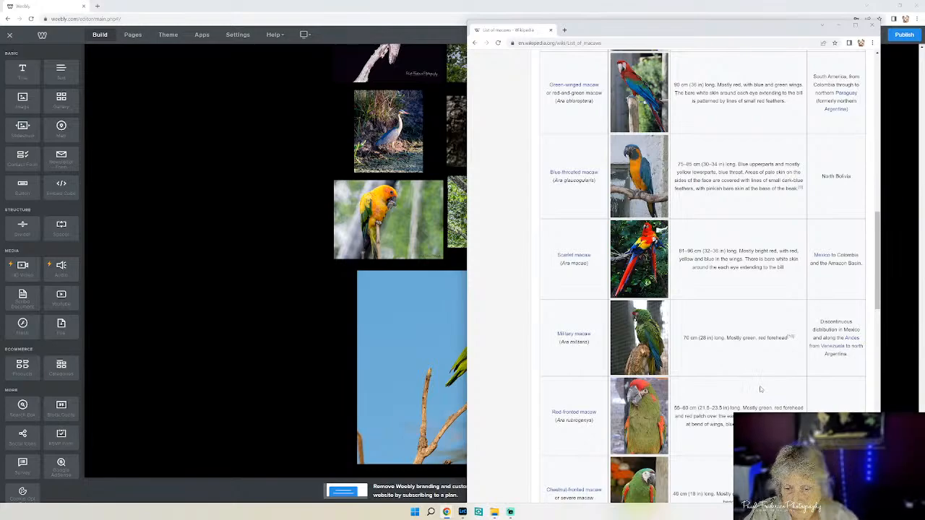
Check the remaining Ara, Orthopsittaca, Primolius and Diopsittaca macaws against the green parrot, and minimize the Wikipedia window.
{"action": "scroll", "coordinate": [756, 387], "scroll_direction": "down", "scroll_amount": 3}
{"action": "scroll", "coordinate": [757, 387], "scroll_direction": "down", "scroll_amount": 3}
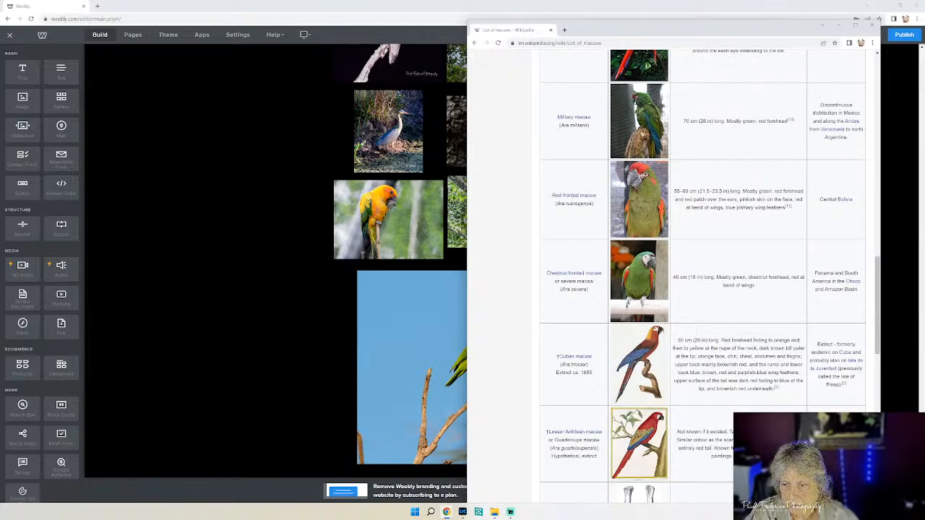
{"action": "scroll", "coordinate": [750, 389], "scroll_direction": "down", "scroll_amount": 1}
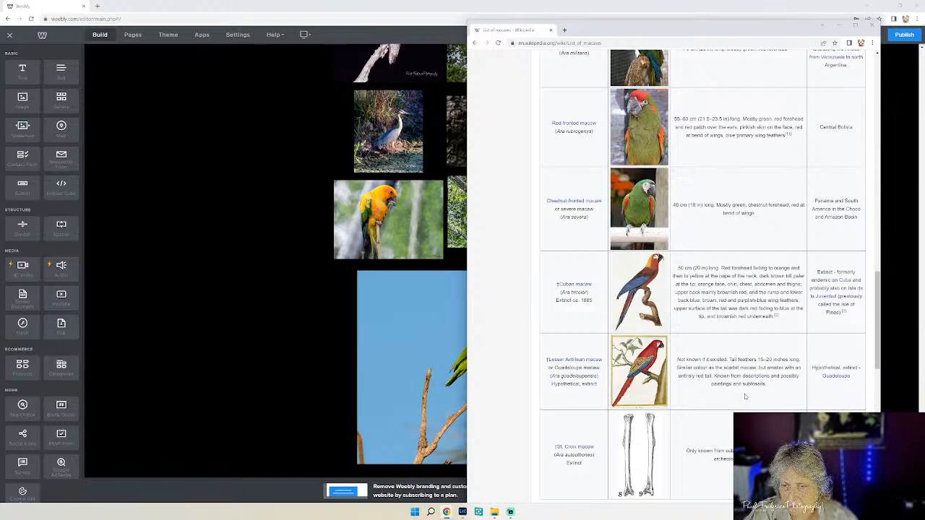
{"action": "scroll", "coordinate": [745, 396], "scroll_direction": "down", "scroll_amount": 2}
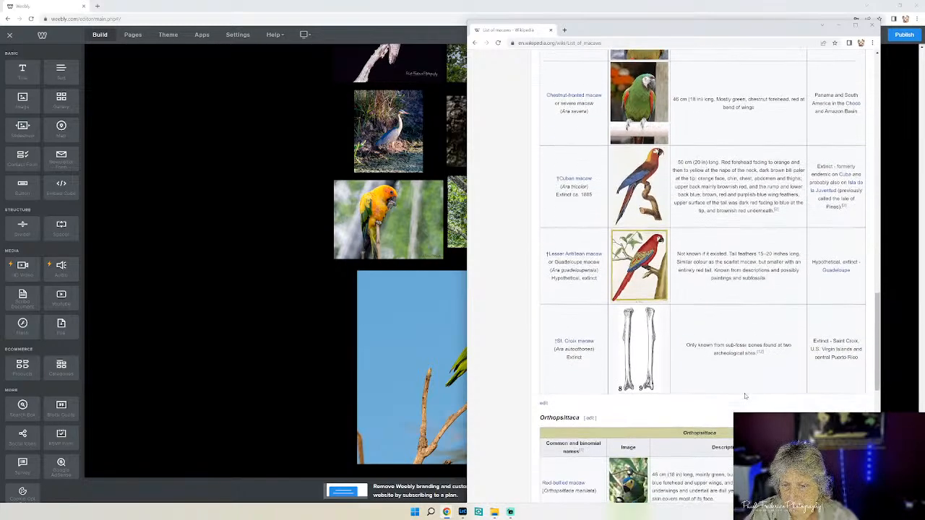
{"action": "scroll", "coordinate": [744, 396], "scroll_direction": "down", "scroll_amount": 2}
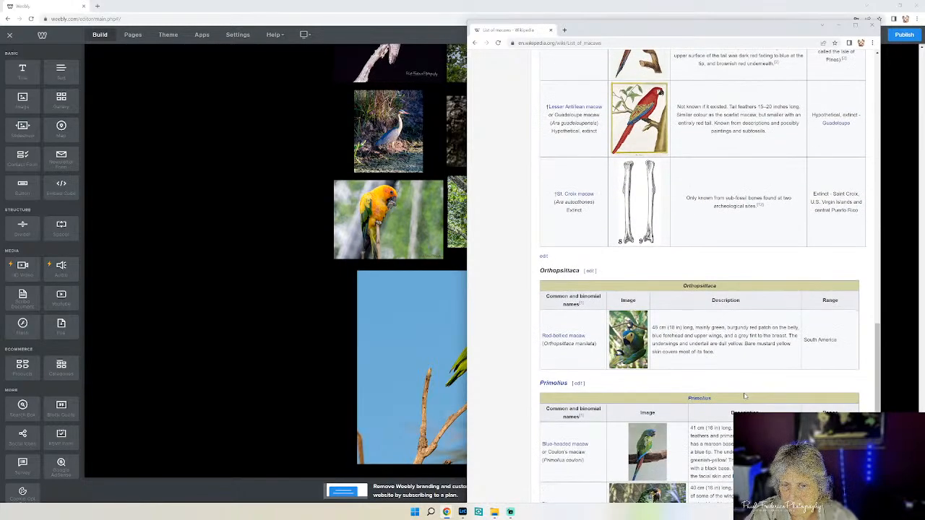
{"action": "scroll", "coordinate": [768, 394], "scroll_direction": "down", "scroll_amount": 2}
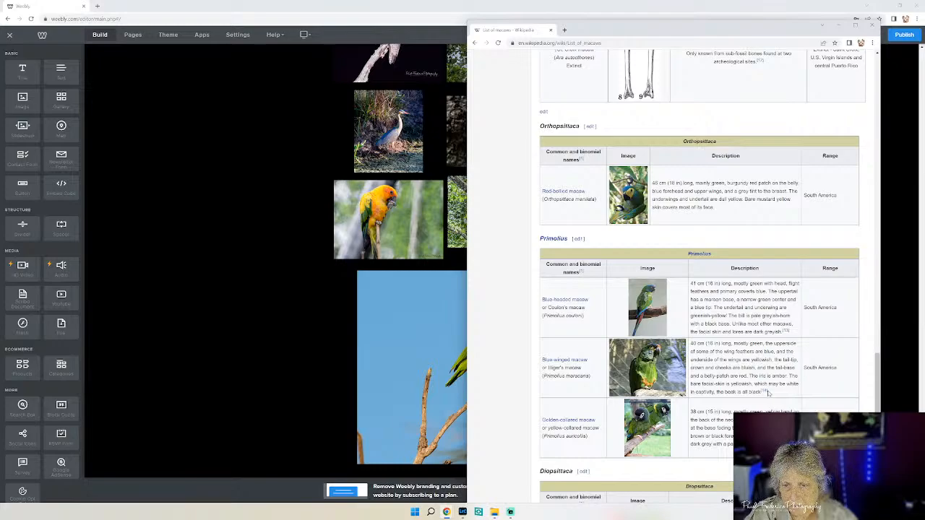
{"action": "scroll", "coordinate": [768, 392], "scroll_direction": "down", "scroll_amount": 3}
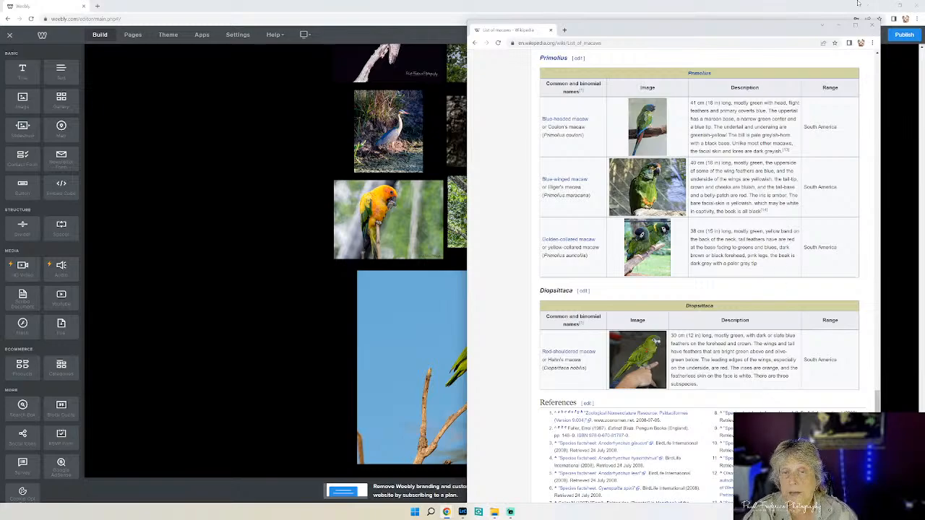
{"action": "left_click", "coordinate": [840, 26]}
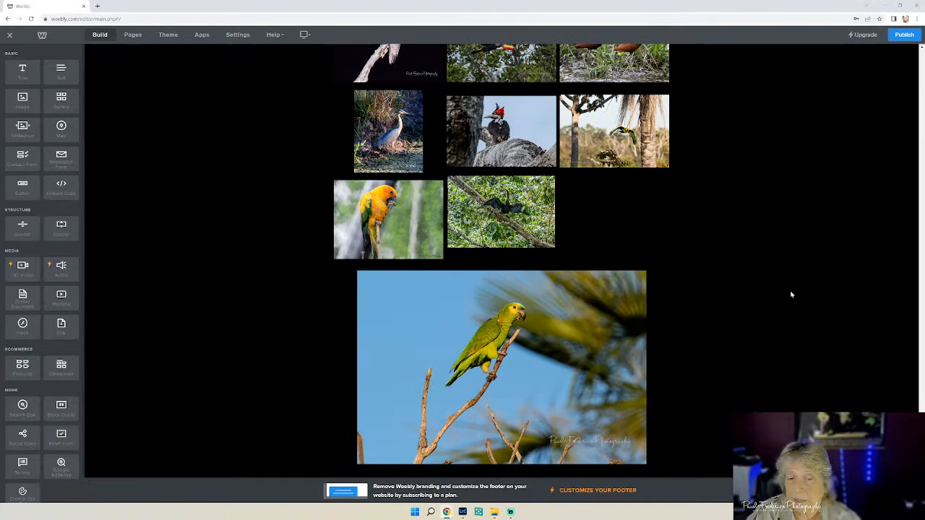
Save the orange and yellow parrot photo from the Birds gallery to the Downloads folder as "Burd".
{"action": "right_click", "coordinate": [375, 221]}
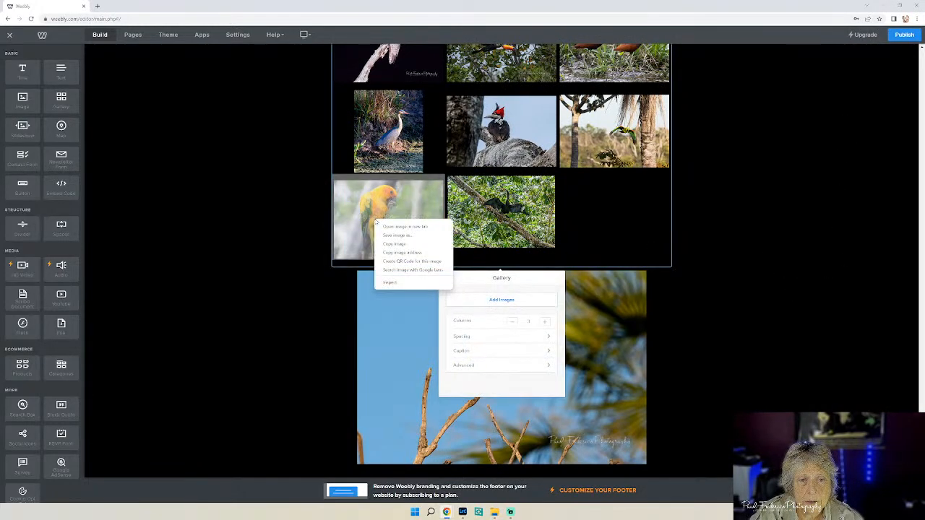
{"action": "left_click", "coordinate": [396, 235]}
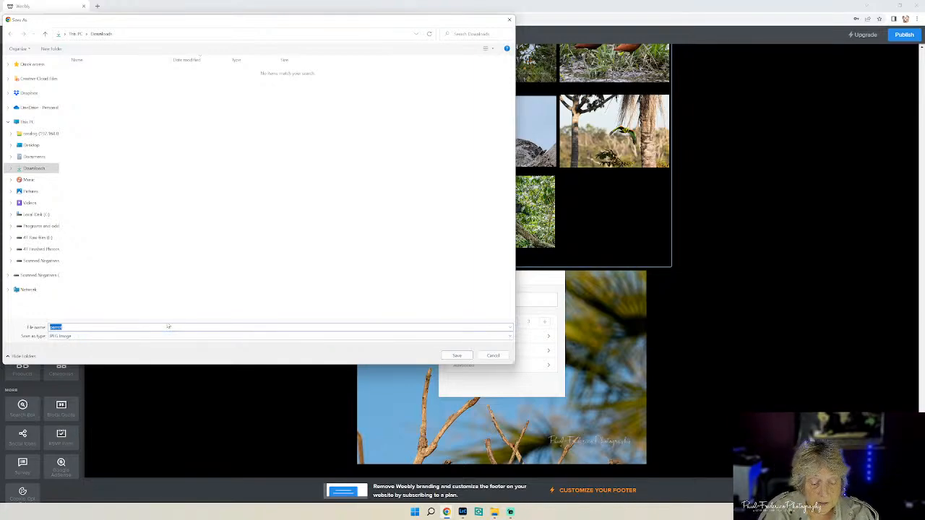
{"action": "type", "text": "Ibis"}
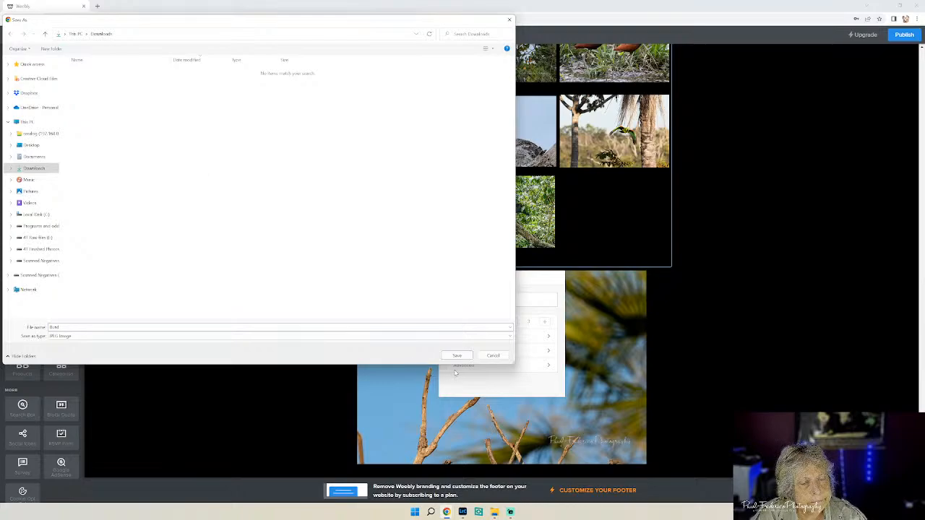
{"action": "left_click", "coordinate": [456, 356]}
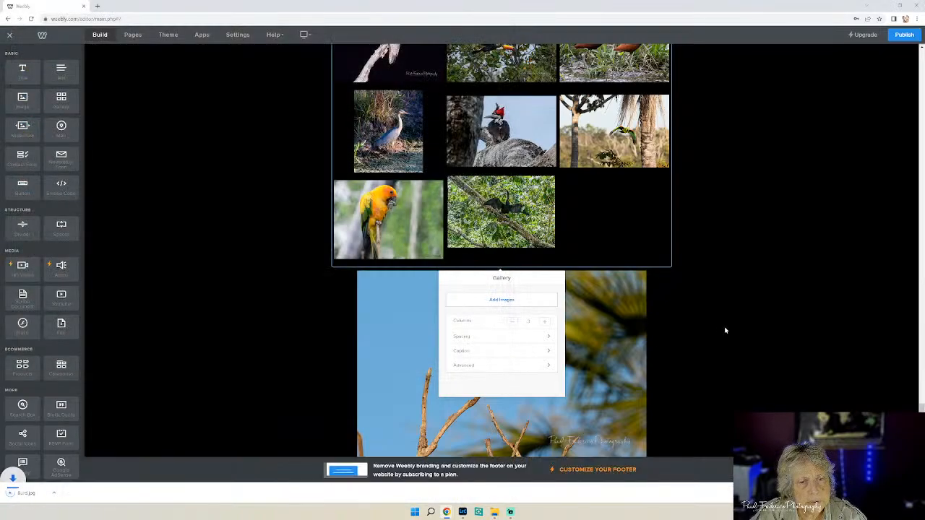
{"action": "left_click", "coordinate": [807, 303]}
Look back through the Birds gallery up to its first rows and examine the older green parrot photo.
{"action": "scroll", "coordinate": [745, 280], "scroll_direction": "up", "scroll_amount": 10}
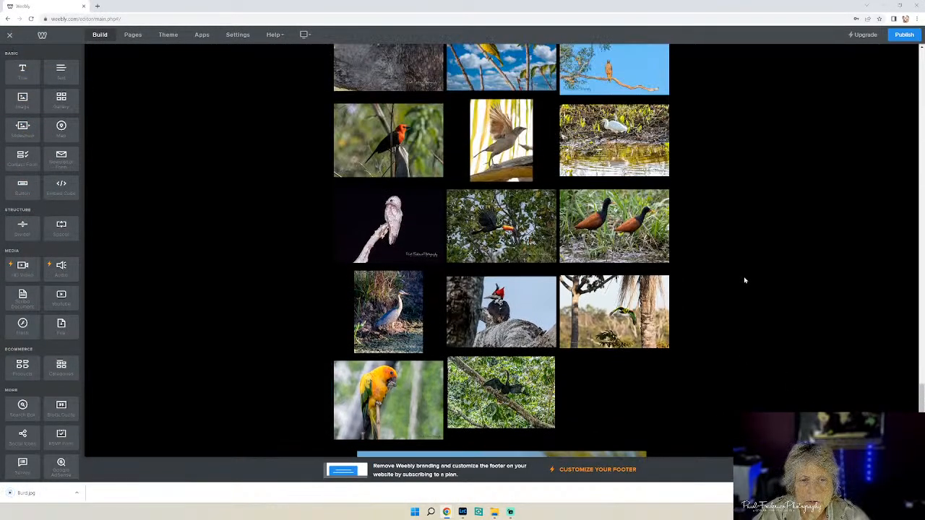
{"action": "scroll", "coordinate": [745, 281], "scroll_direction": "up", "scroll_amount": 15}
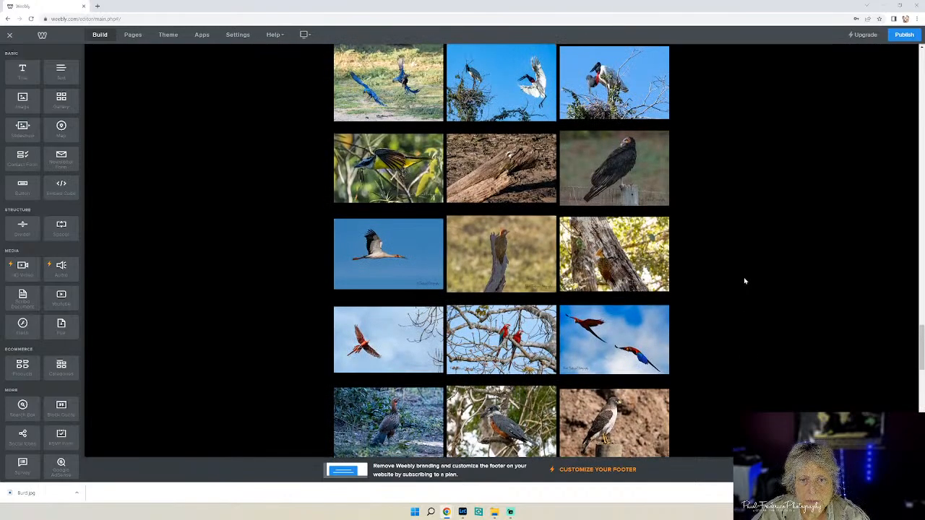
{"action": "scroll", "coordinate": [745, 280], "scroll_direction": "up", "scroll_amount": 15}
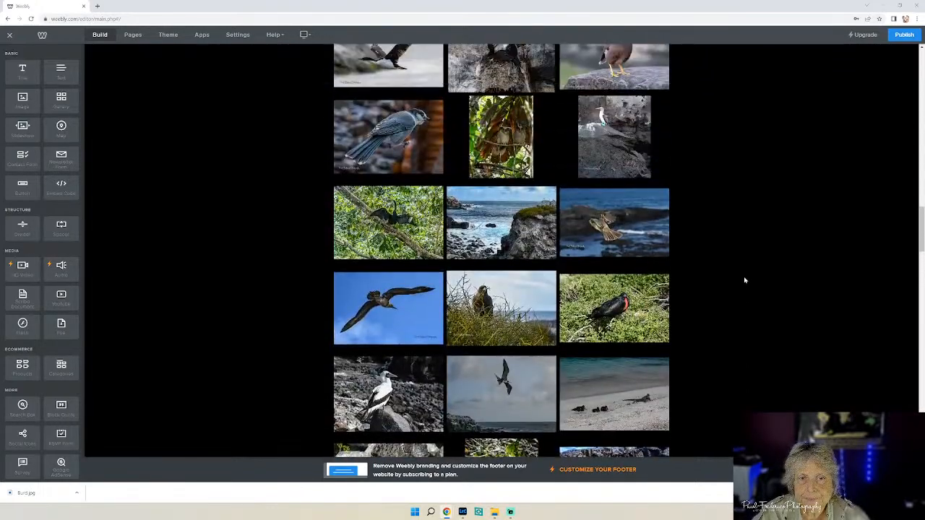
{"action": "scroll", "coordinate": [745, 280], "scroll_direction": "up", "scroll_amount": 15}
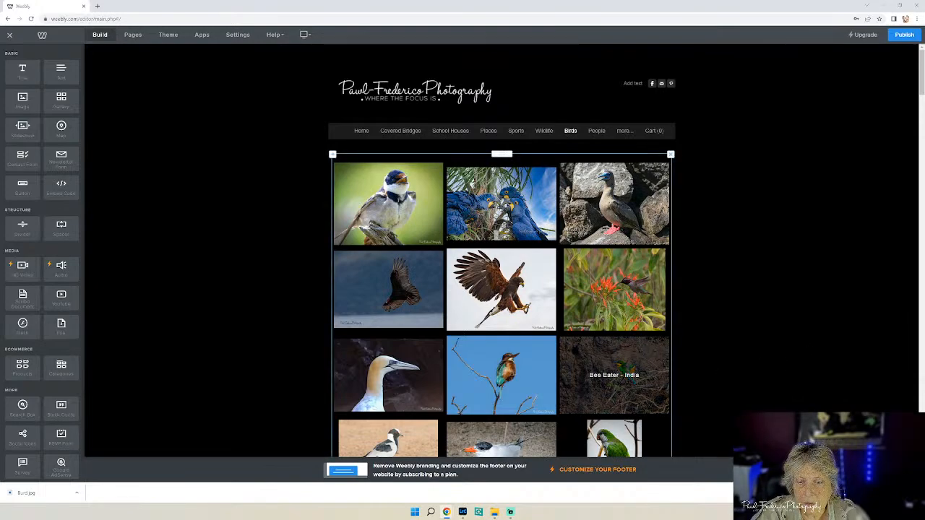
{"action": "scroll", "coordinate": [723, 362], "scroll_direction": "down", "scroll_amount": 3}
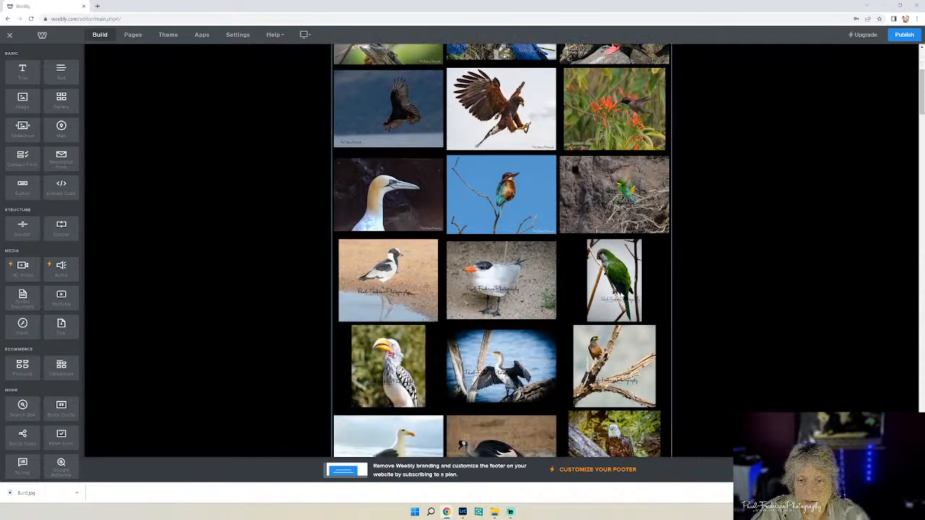
{"action": "left_click", "coordinate": [605, 279]}
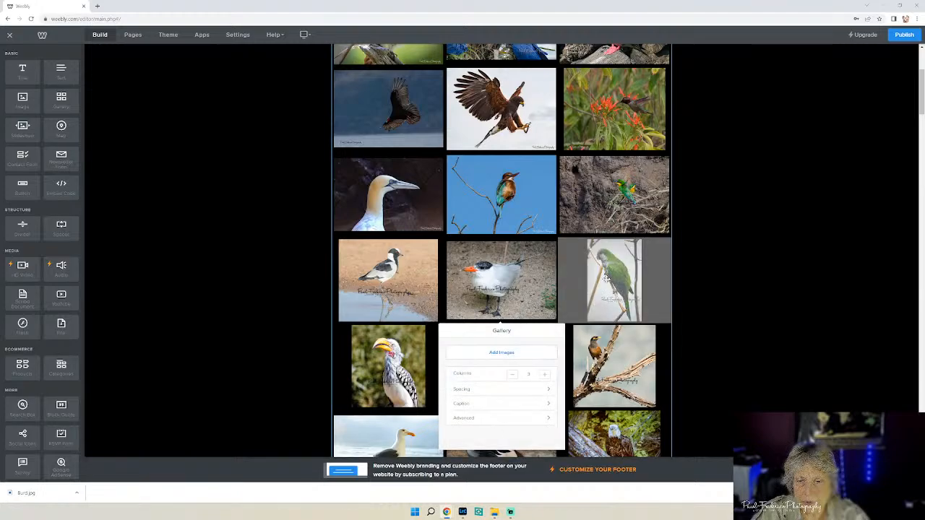
{"action": "left_click", "coordinate": [772, 279]}
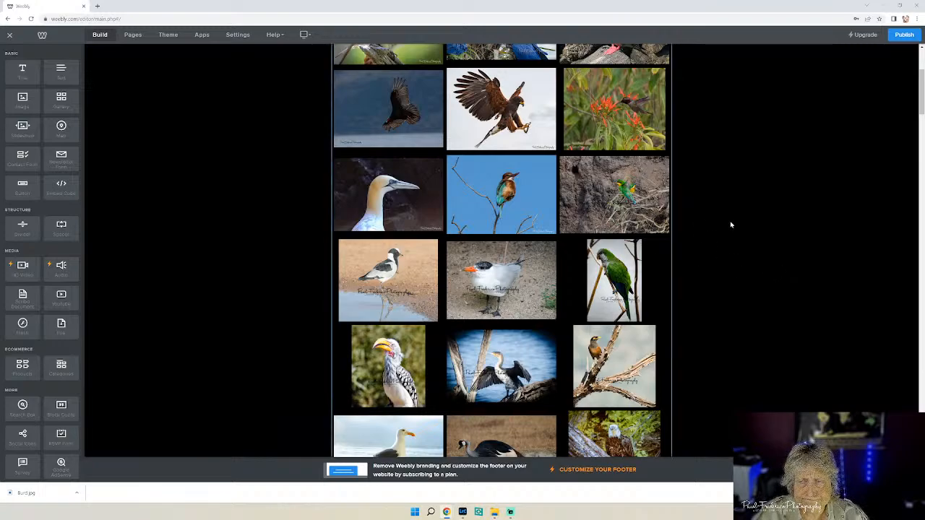
{"action": "scroll", "coordinate": [812, 266], "scroll_direction": "up", "scroll_amount": 3}
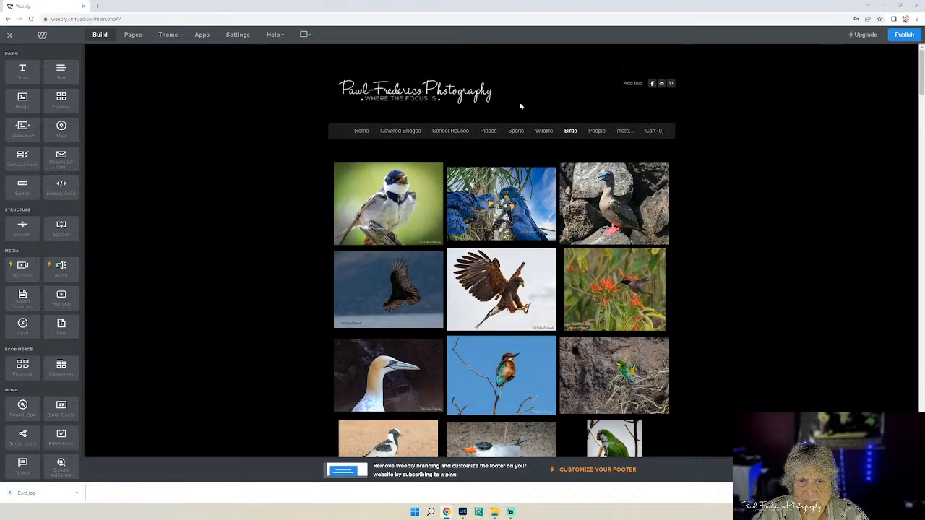
Switch to the site's Wildlife page and go through its gallery to the last photo.
{"action": "left_click", "coordinate": [544, 131]}
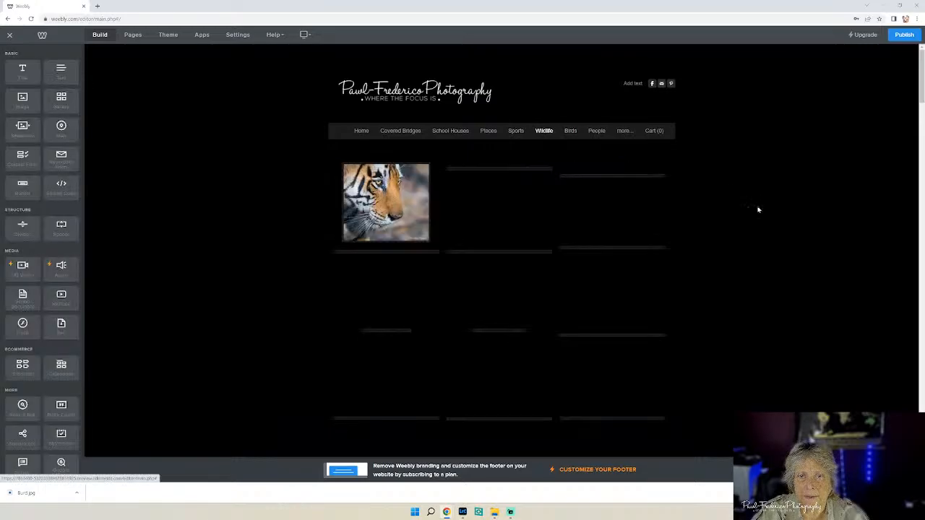
{"action": "scroll", "coordinate": [751, 255], "scroll_direction": "down", "scroll_amount": 15}
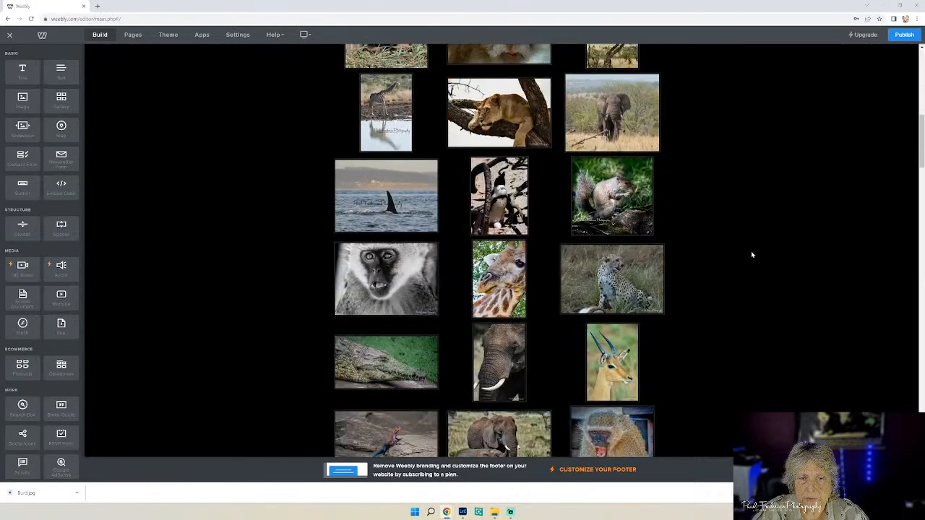
{"action": "scroll", "coordinate": [748, 251], "scroll_direction": "down", "scroll_amount": 20}
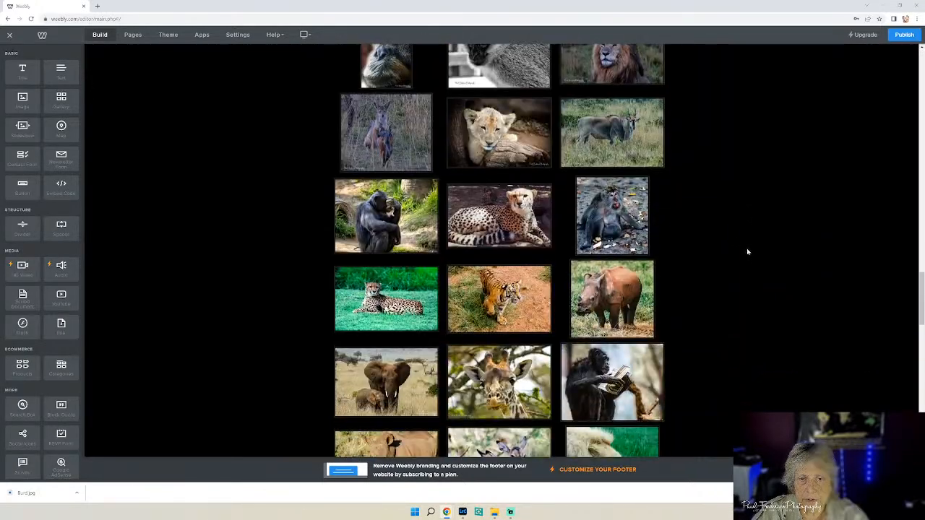
{"action": "scroll", "coordinate": [743, 251], "scroll_direction": "down", "scroll_amount": 5}
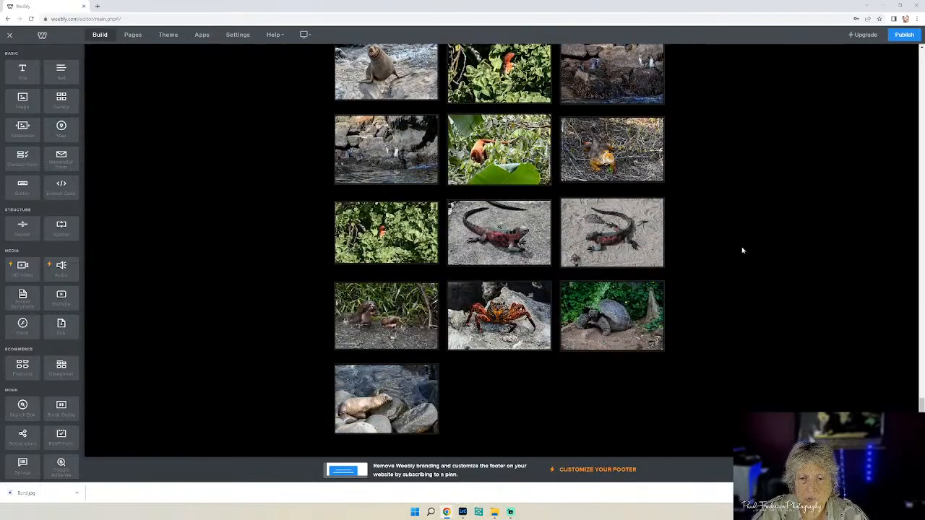
Upload the 8 Month Old Jaguar, Agouti, Anteater Body, Azara's Capuchin, Baby Face and Baby Jaguar photos to the Wildlife gallery.
{"action": "left_click", "coordinate": [531, 373]}
{"action": "left_click", "coordinate": [505, 353]}
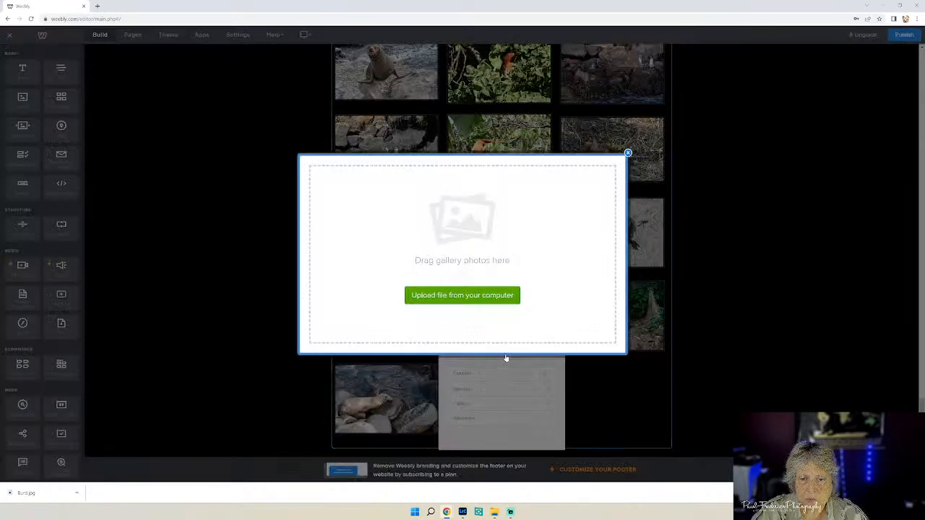
{"action": "left_click", "coordinate": [514, 296]}
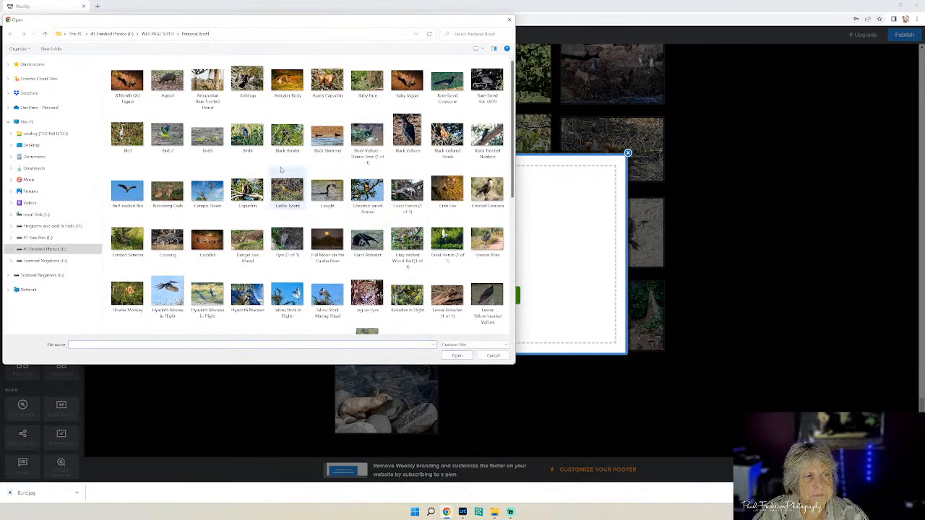
{"action": "left_click", "coordinate": [124, 85]}
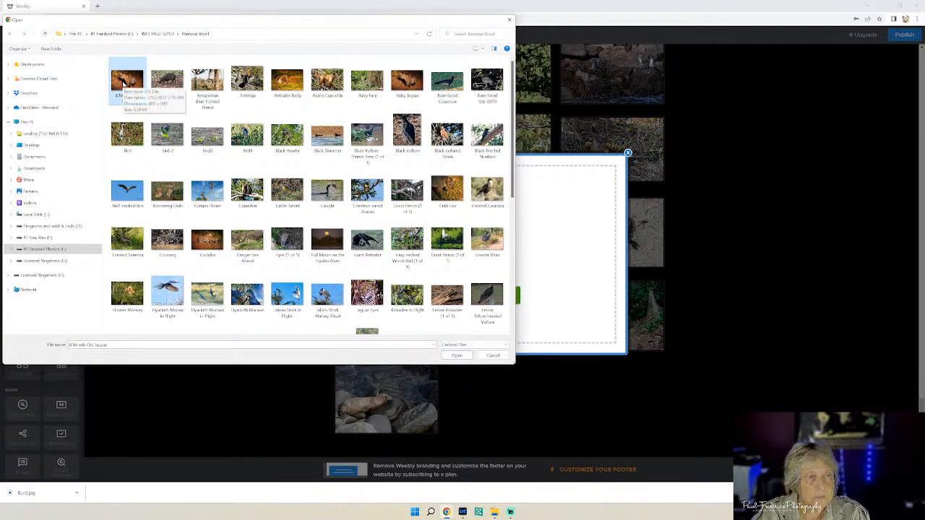
{"action": "left_click", "coordinate": [167, 81], "text": "ctrl"}
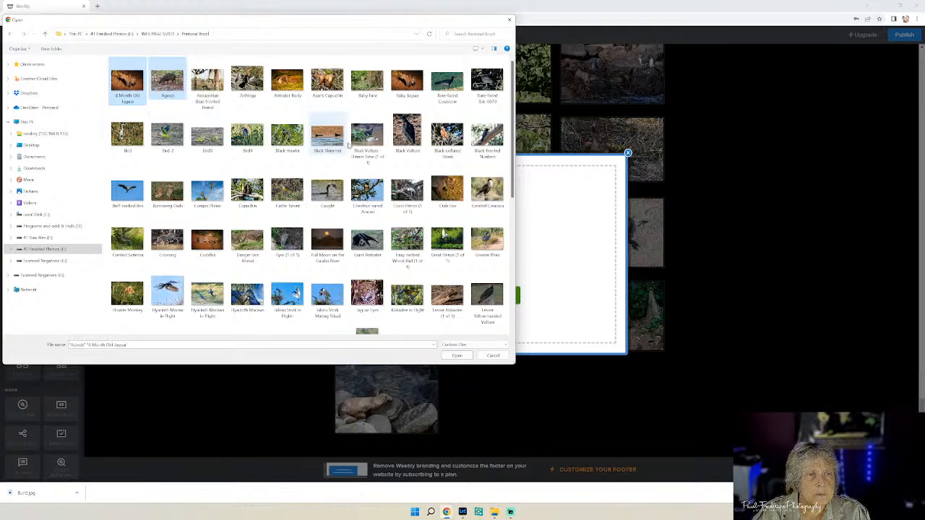
{"action": "left_click", "coordinate": [294, 88], "text": "ctrl"}
{"action": "left_click", "coordinate": [295, 89], "text": "ctrl"}
{"action": "left_click", "coordinate": [324, 91], "text": "ctrl"}
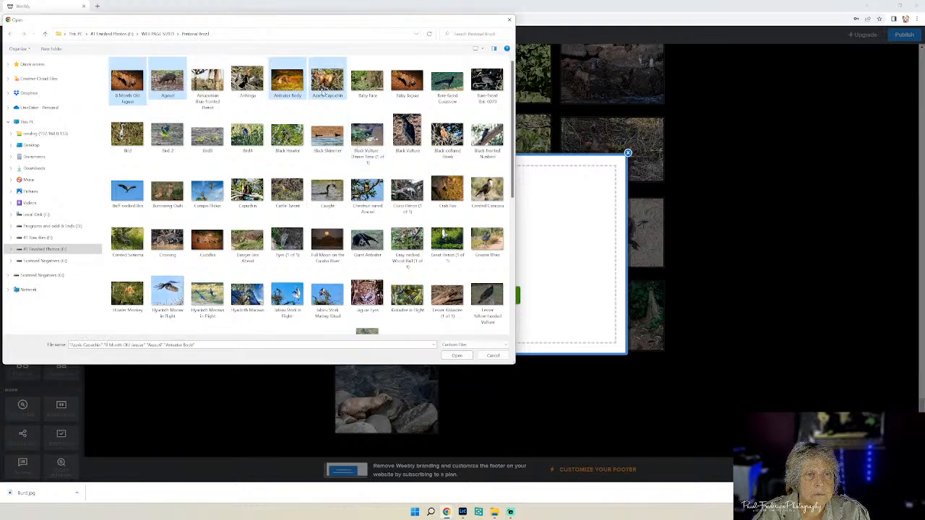
{"action": "left_click", "coordinate": [370, 94], "text": "ctrl"}
{"action": "left_click", "coordinate": [406, 86], "text": "ctrl"}
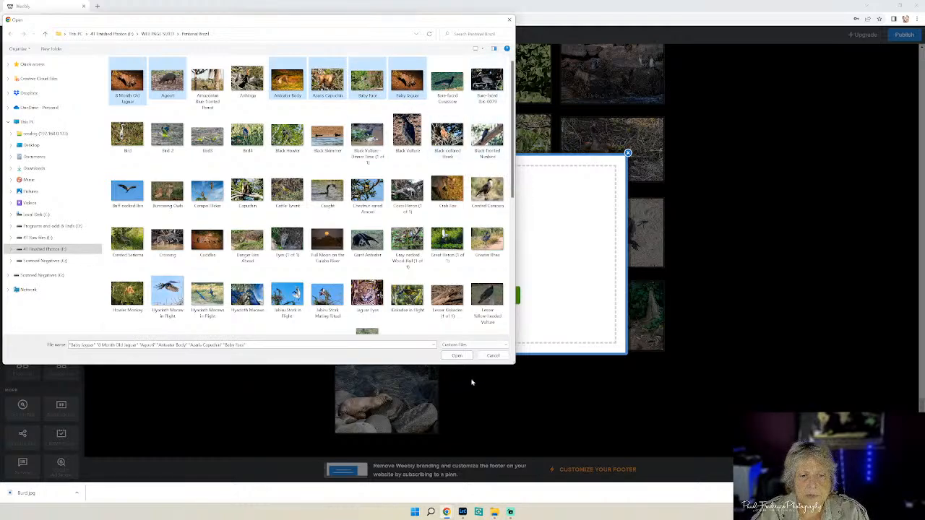
{"action": "left_click", "coordinate": [457, 355]}
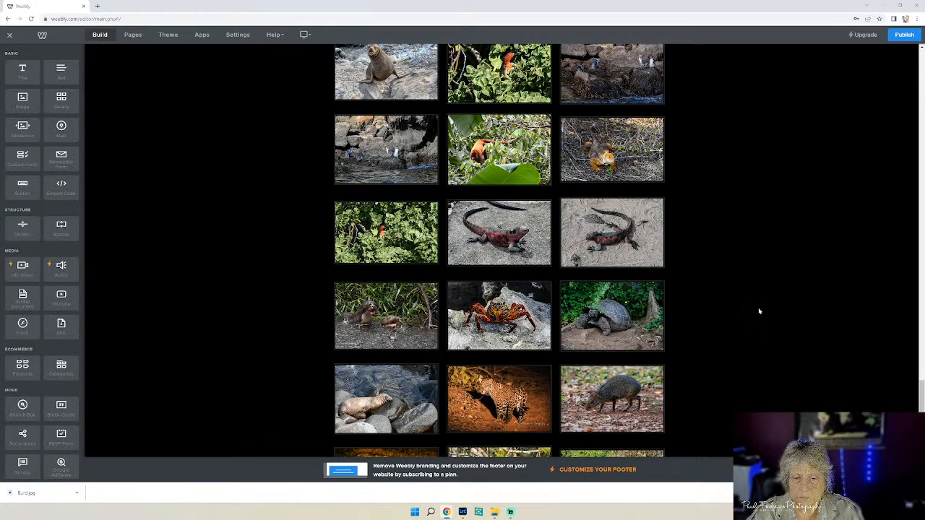
Start another upload to the Wildlife gallery and select Crab Fox, Capuchin, Crossing, Cuddles, Danger Lies Ahead, Eyes (1 of 1) and Giant Anteater.
{"action": "scroll", "coordinate": [755, 309], "scroll_direction": "down", "scroll_amount": 2}
{"action": "left_click", "coordinate": [526, 403]}
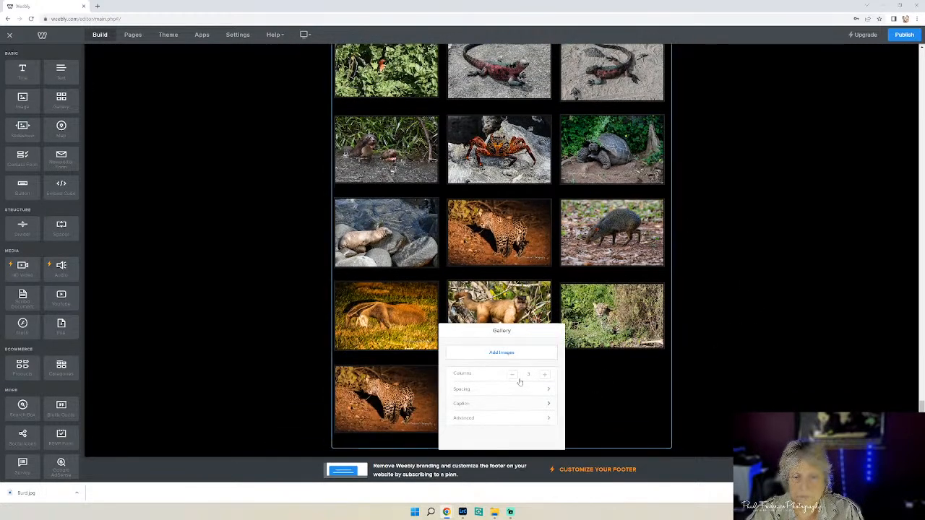
{"action": "left_click", "coordinate": [502, 353]}
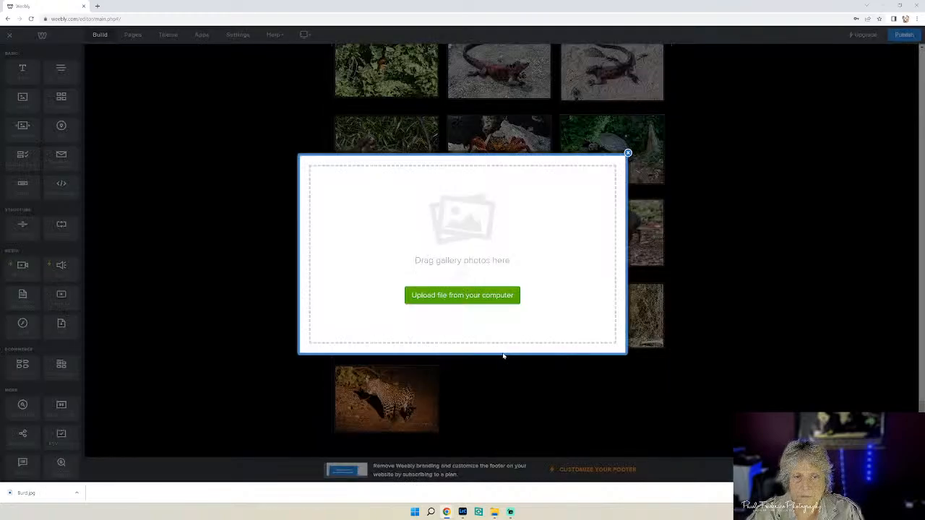
{"action": "left_click", "coordinate": [473, 304]}
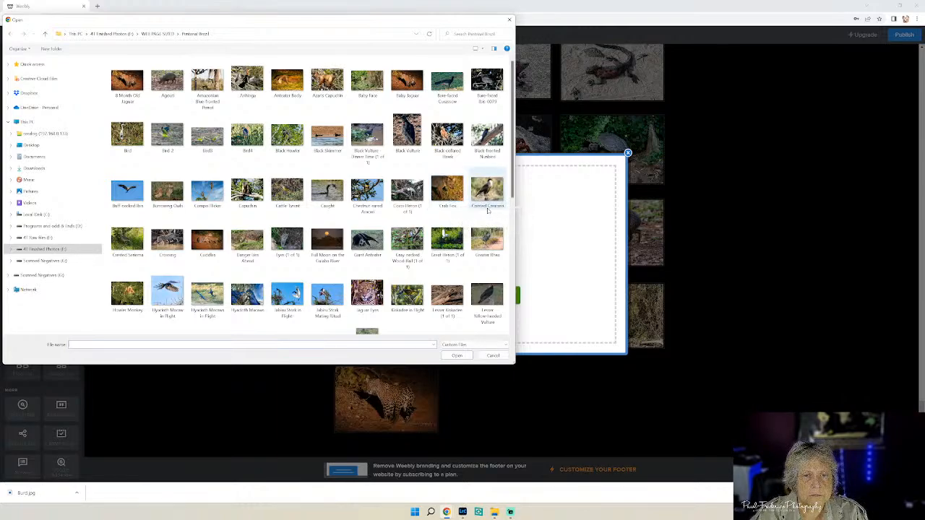
{"action": "left_click", "coordinate": [449, 196]}
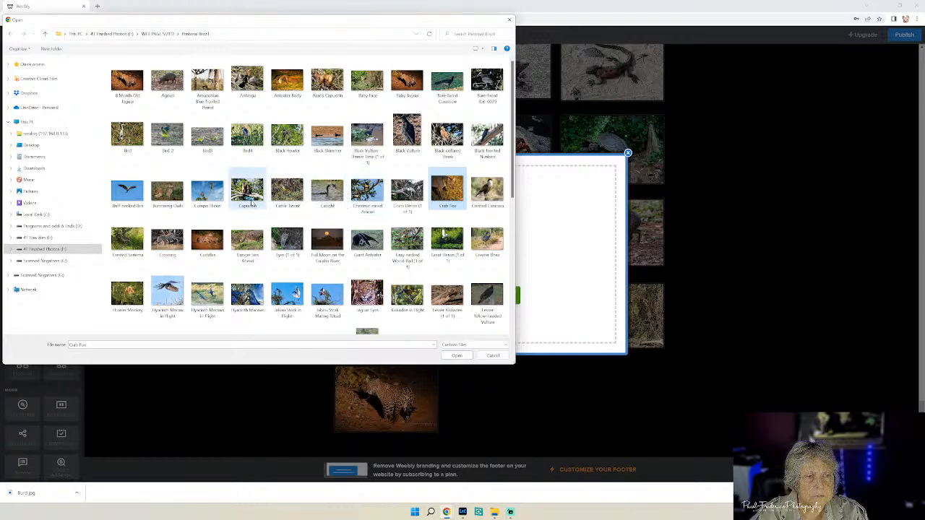
{"action": "left_click", "coordinate": [248, 194], "text": "ctrl"}
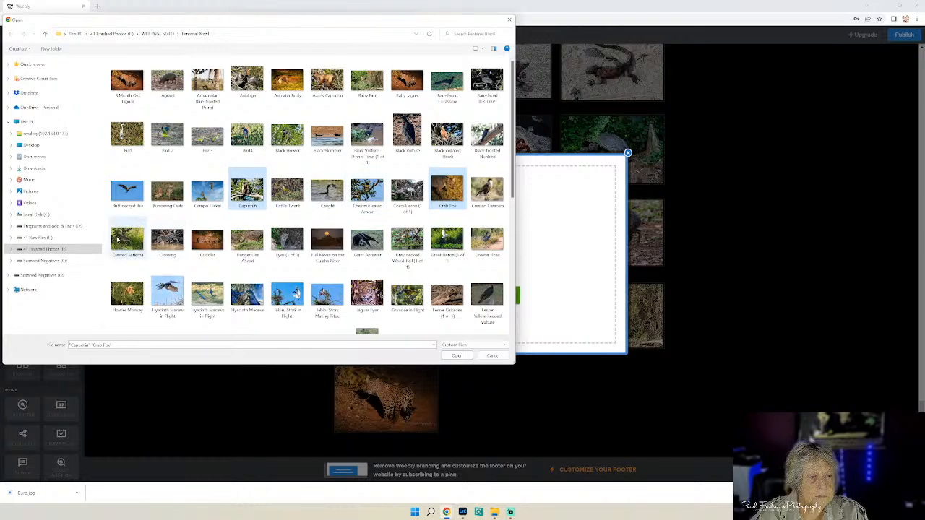
{"action": "left_click", "coordinate": [167, 239], "text": "ctrl"}
{"action": "left_click", "coordinate": [207, 241], "text": "ctrl"}
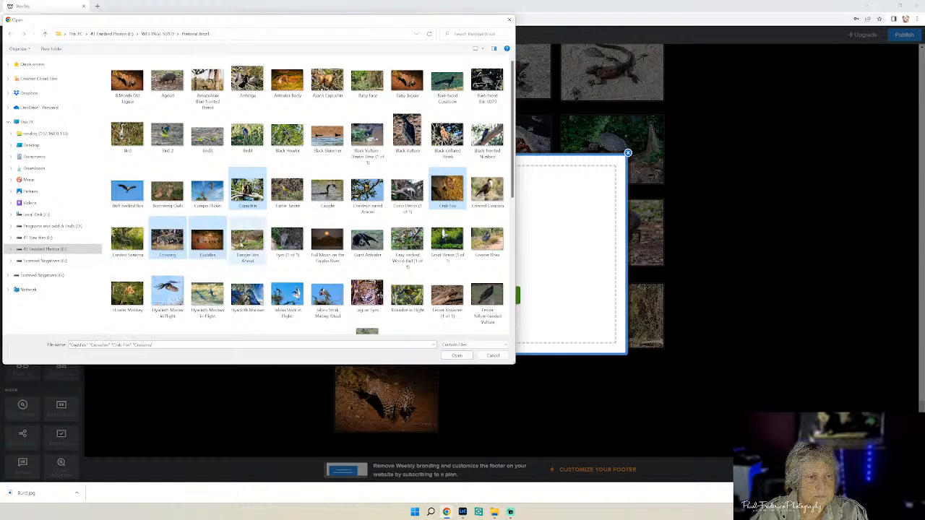
{"action": "left_click", "coordinate": [244, 245], "text": "ctrl"}
{"action": "left_click", "coordinate": [291, 242], "text": "ctrl"}
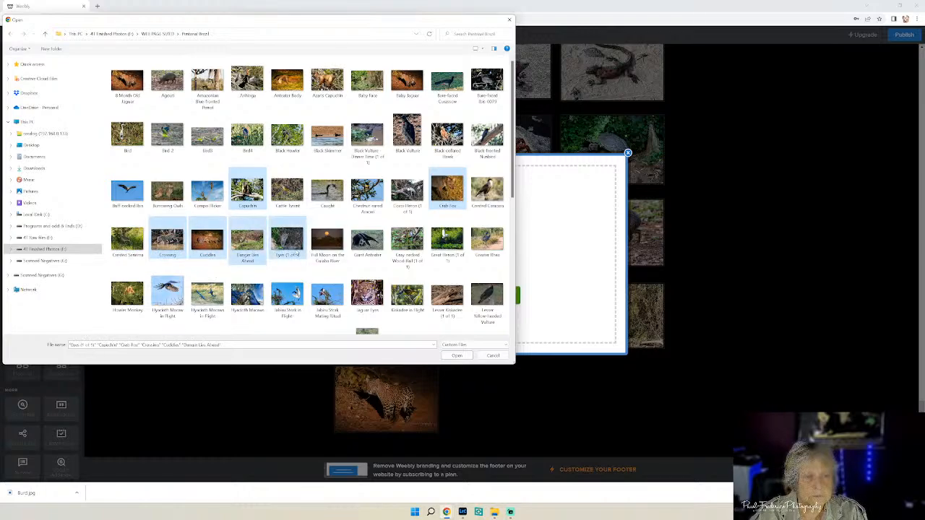
{"action": "left_click", "coordinate": [369, 246], "text": "ctrl"}
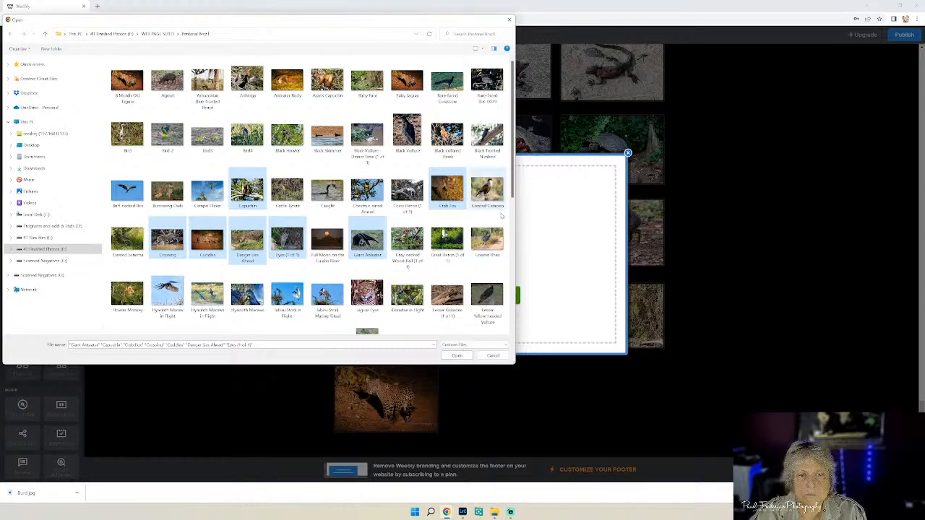
Add the Jaguar Eyes and Howler Monkey photos to the selection and upload the batch to the gallery.
{"action": "scroll", "coordinate": [482, 254], "scroll_direction": "down", "scroll_amount": 3}
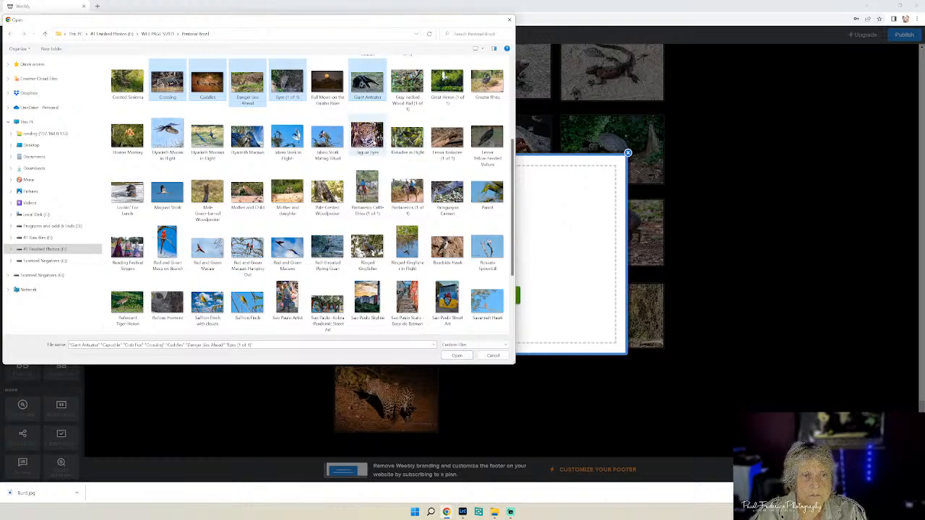
{"action": "left_click", "coordinate": [367, 136], "text": "ctrl"}
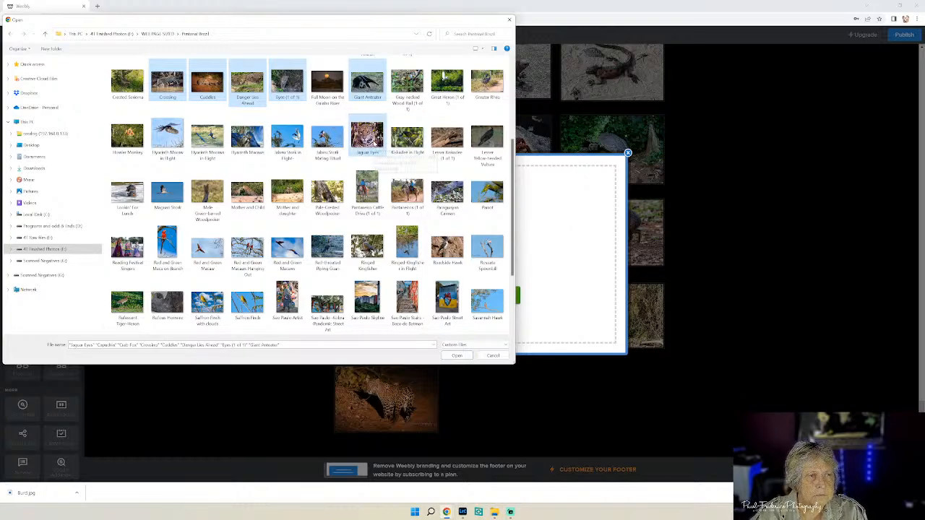
{"action": "left_click", "coordinate": [128, 136], "text": "ctrl"}
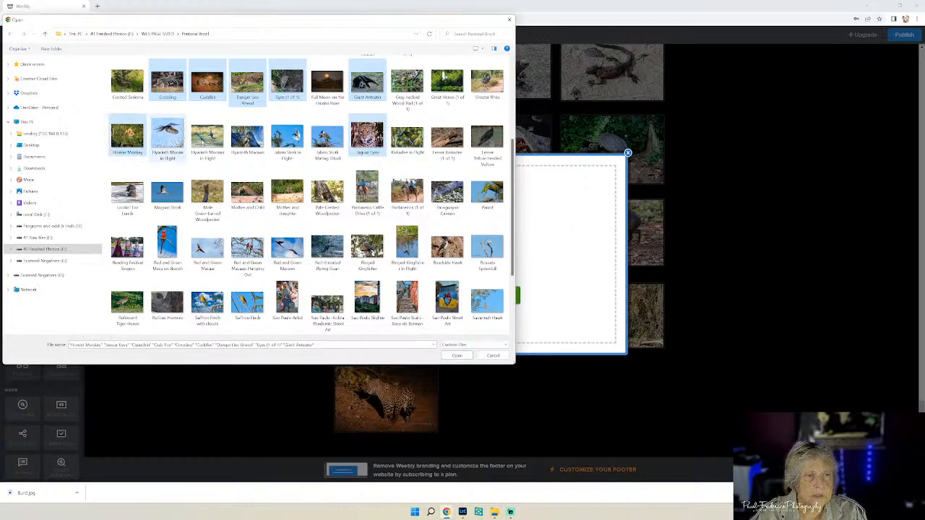
{"action": "left_click", "coordinate": [455, 355]}
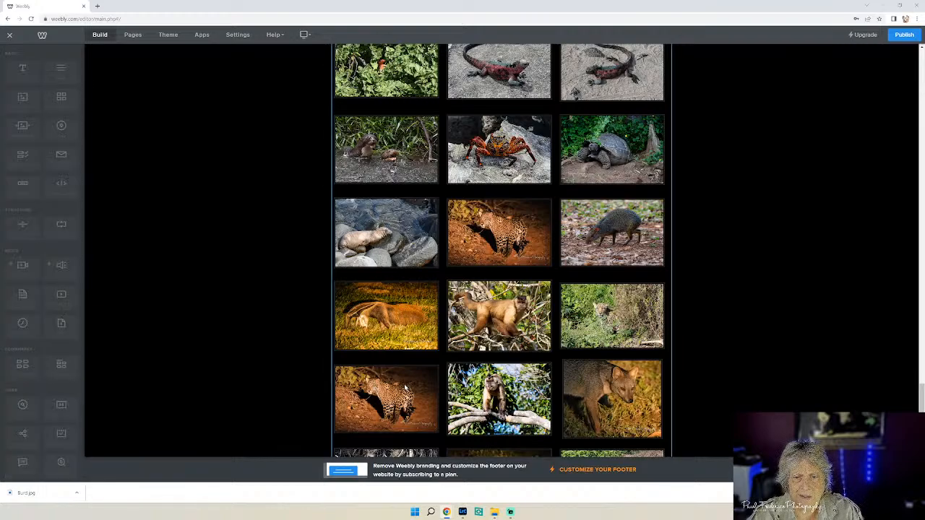
Delete the first of the two near-identical night jaguar photos, between the sea lion and the agouti, from the Wildlife gallery.
{"action": "scroll", "coordinate": [403, 387], "scroll_direction": "down", "scroll_amount": 1}
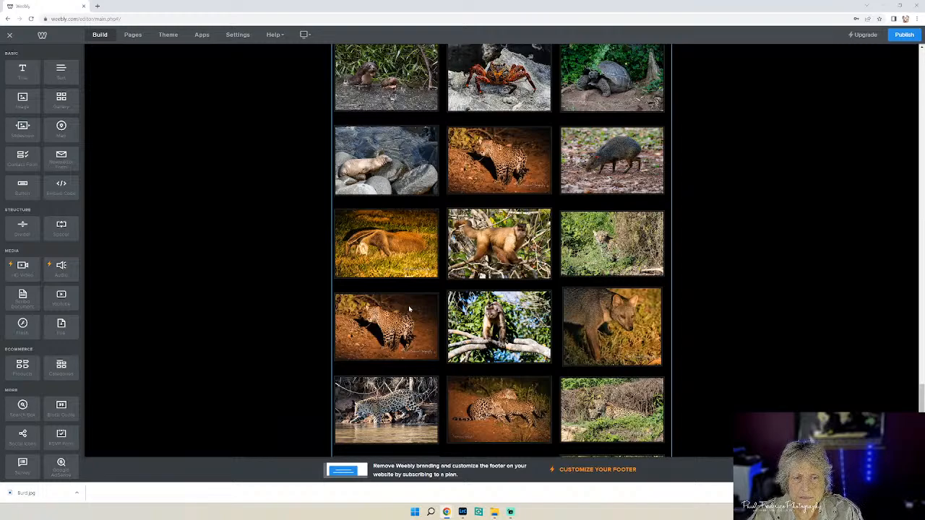
{"action": "left_click", "coordinate": [502, 168]}
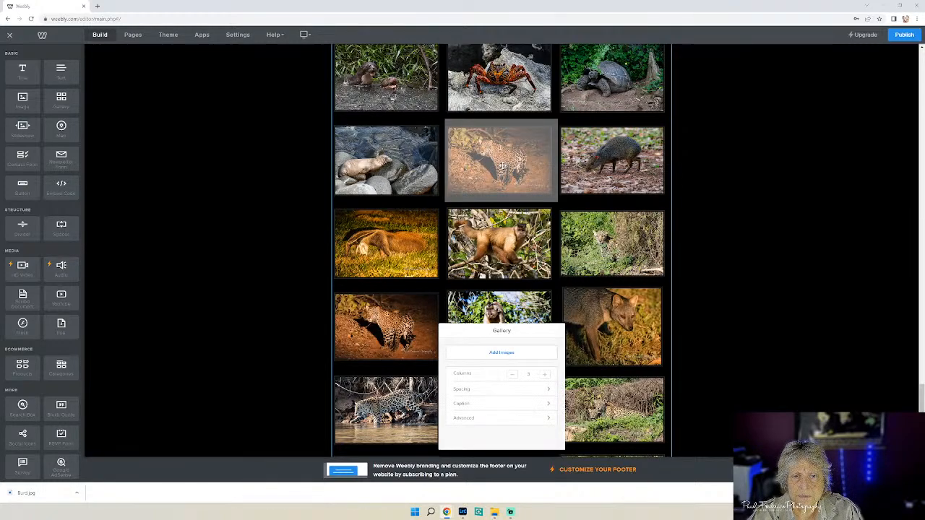
{"action": "left_click", "coordinate": [503, 163]}
{"action": "left_click", "coordinate": [549, 107]}
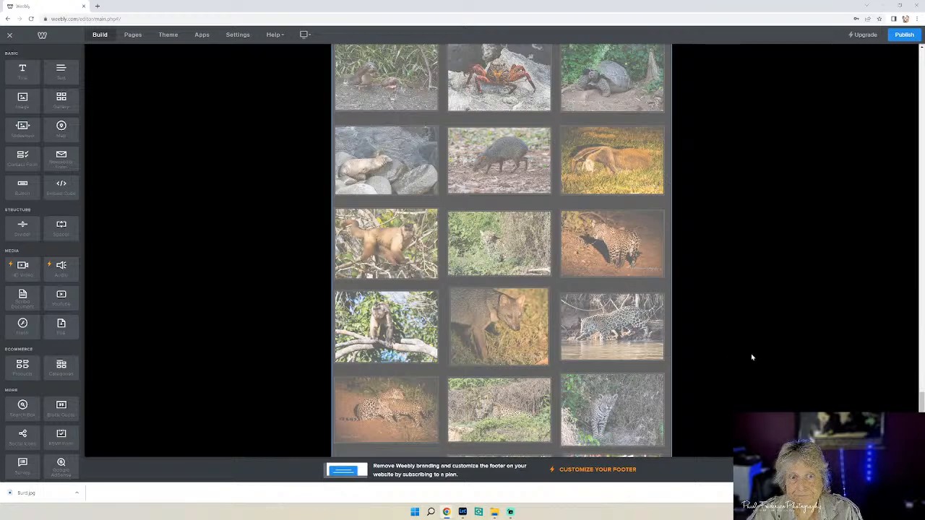
Start a third upload to the Wildlife gallery and select Lookin' For Lunch, Mother and Child, Mother and daughter and Paraguayan Caiman.
{"action": "scroll", "coordinate": [752, 357], "scroll_direction": "down", "scroll_amount": 1}
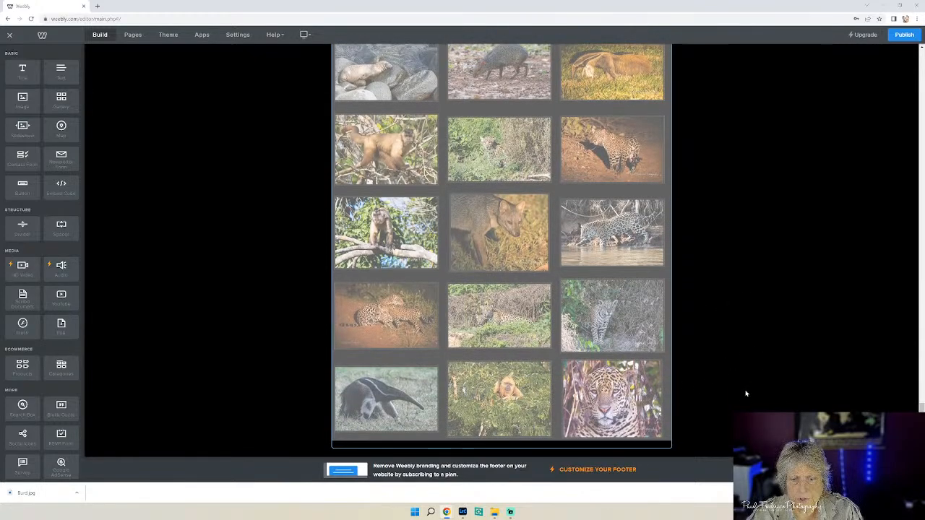
{"action": "left_click", "coordinate": [516, 447]}
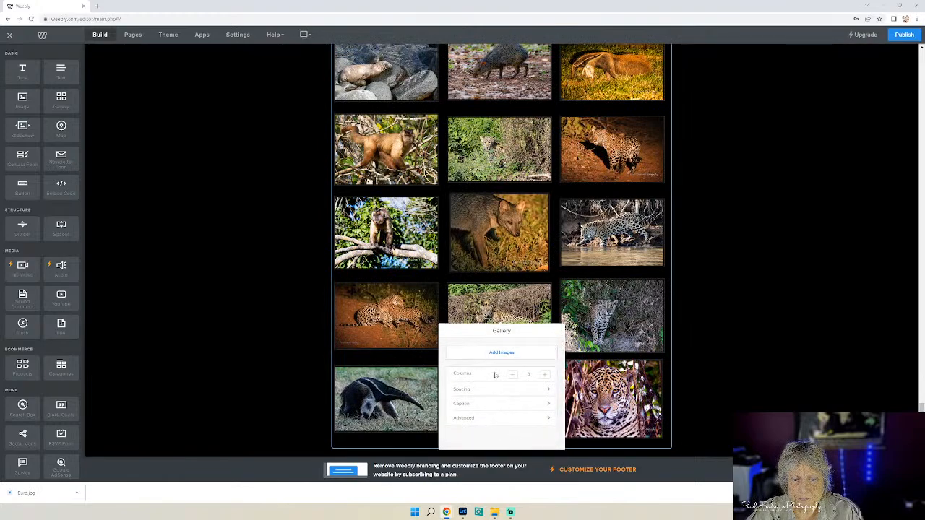
{"action": "left_click", "coordinate": [498, 354]}
{"action": "left_click", "coordinate": [505, 302]}
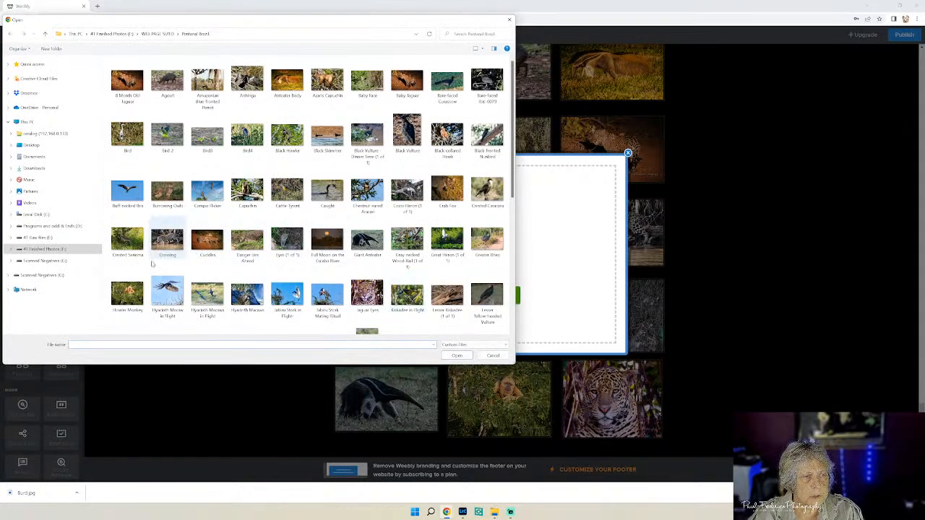
{"action": "scroll", "coordinate": [238, 253], "scroll_direction": "down", "scroll_amount": 5}
{"action": "scroll", "coordinate": [243, 262], "scroll_direction": "up", "scroll_amount": 3}
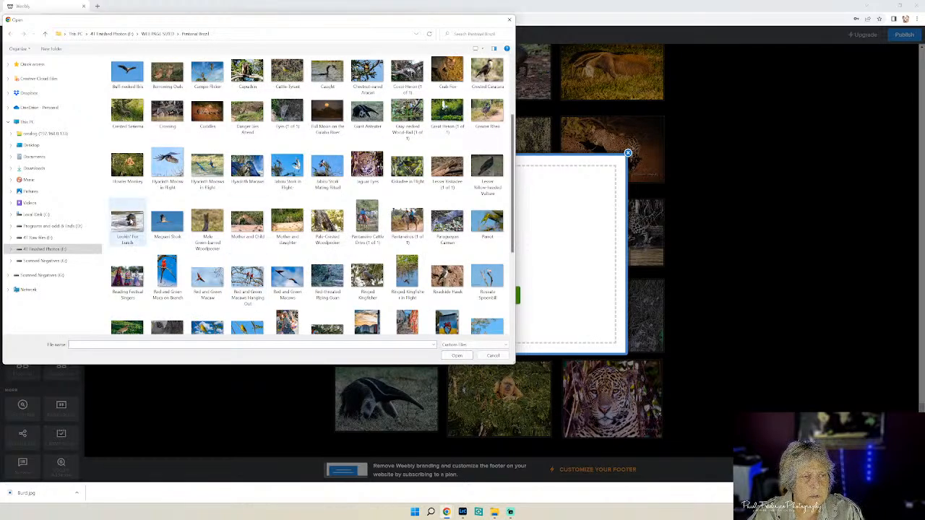
{"action": "left_click", "coordinate": [131, 223]}
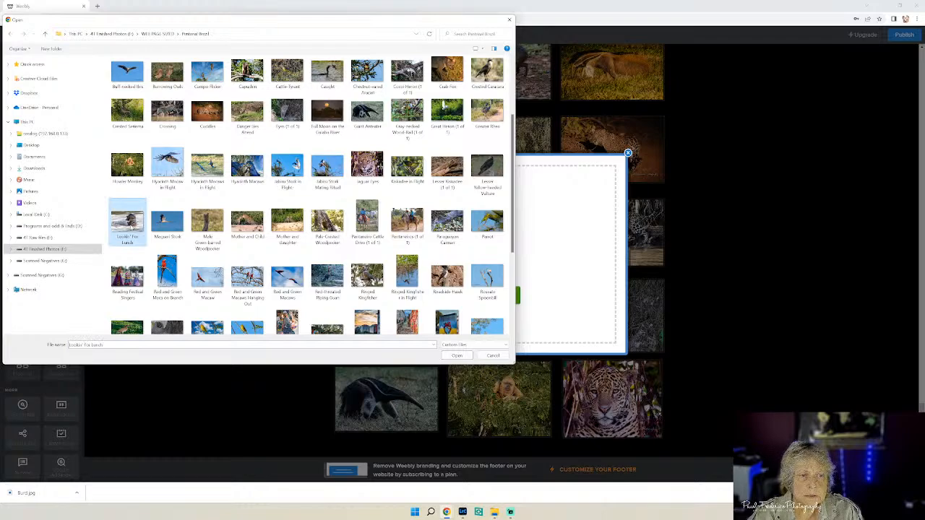
{"action": "left_click", "coordinate": [247, 220], "text": "ctrl"}
{"action": "left_click", "coordinate": [288, 224], "text": "ctrl"}
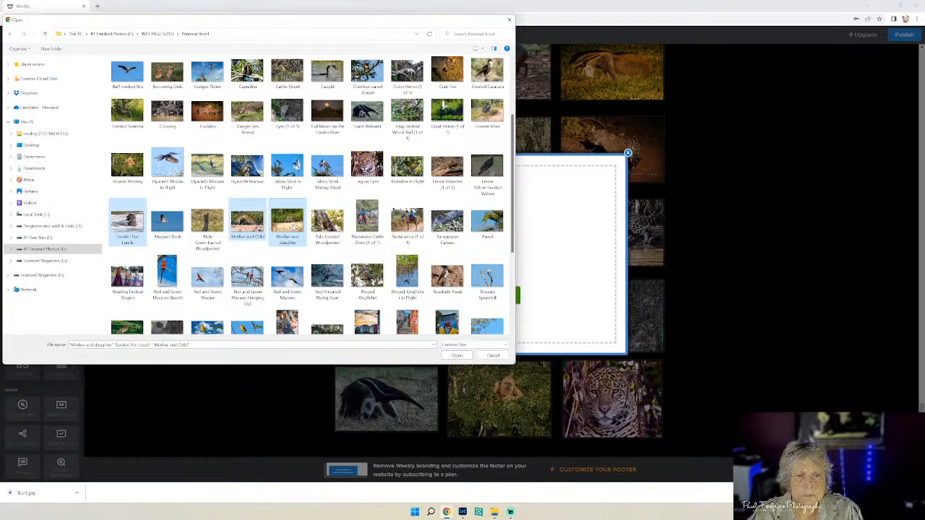
{"action": "left_click", "coordinate": [447, 221], "text": "ctrl"}
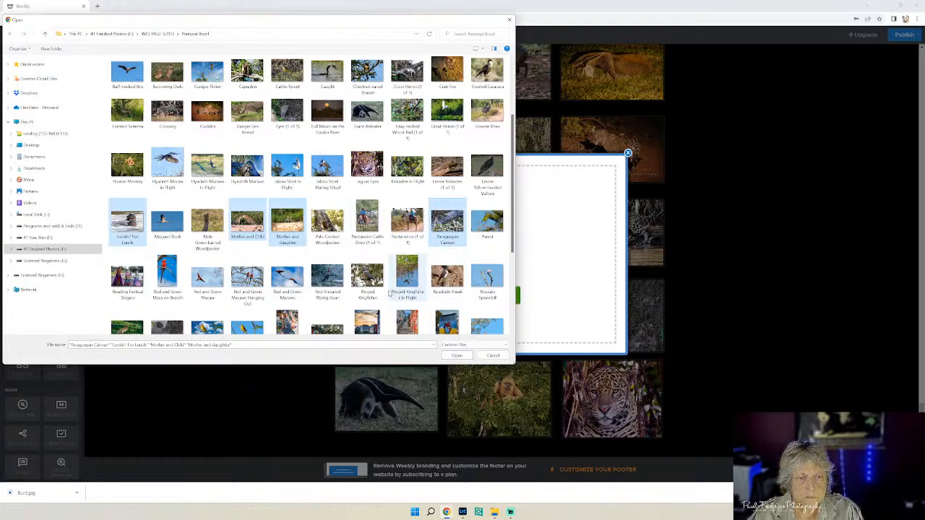
Add Tapir, Tapir Portrait and White Lipped Peccary Family to the selection, upload the batch and check the end of the gallery.
{"action": "scroll", "coordinate": [303, 294], "scroll_direction": "down", "scroll_amount": 1}
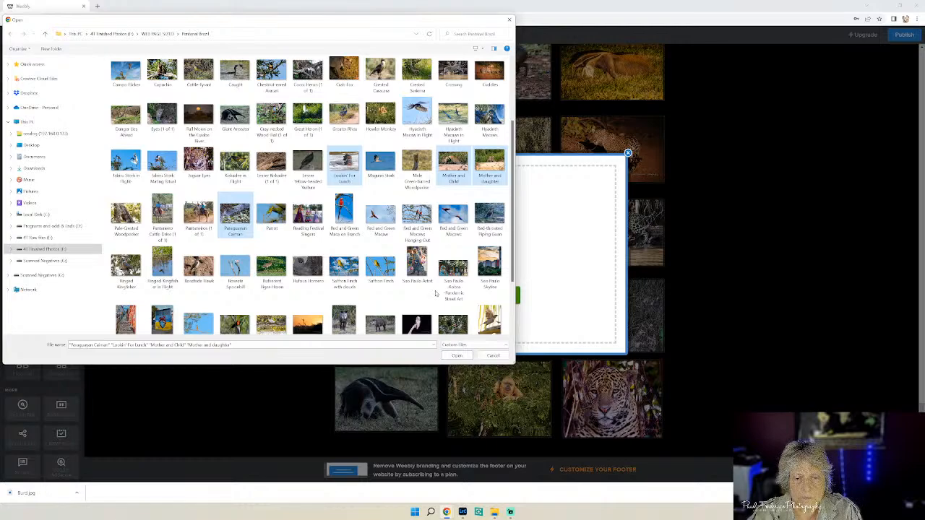
{"action": "scroll", "coordinate": [436, 294], "scroll_direction": "down", "scroll_amount": 2}
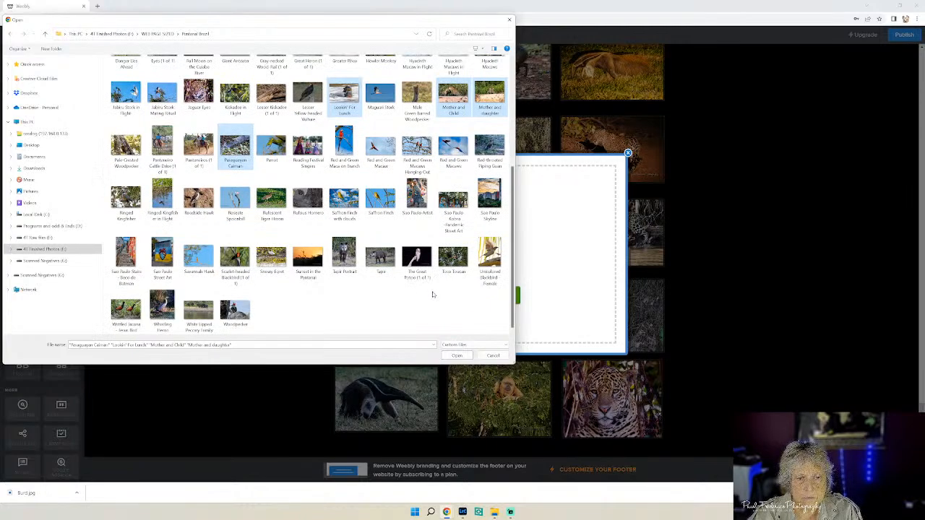
{"action": "left_click", "coordinate": [380, 256], "text": "ctrl"}
{"action": "left_click", "coordinate": [354, 260], "text": "ctrl"}
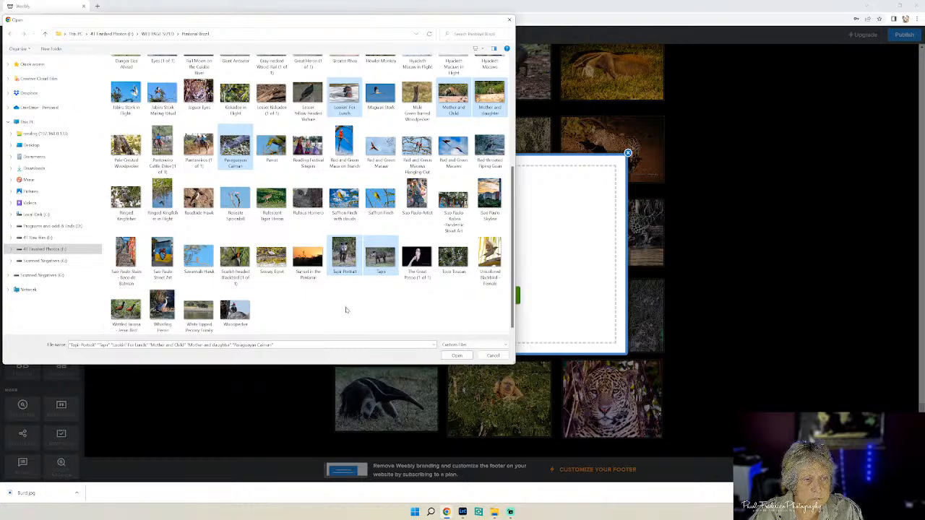
{"action": "left_click", "coordinate": [198, 309], "text": "ctrl"}
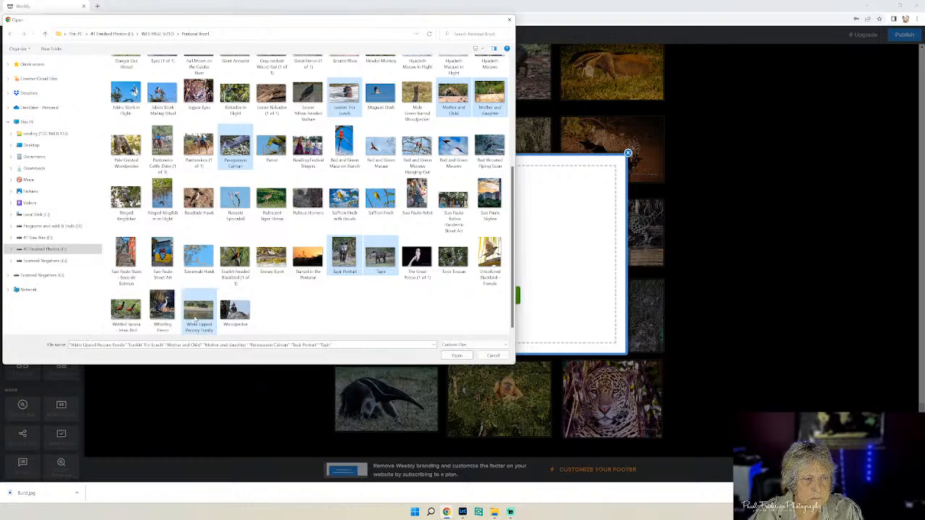
{"action": "left_click", "coordinate": [461, 357]}
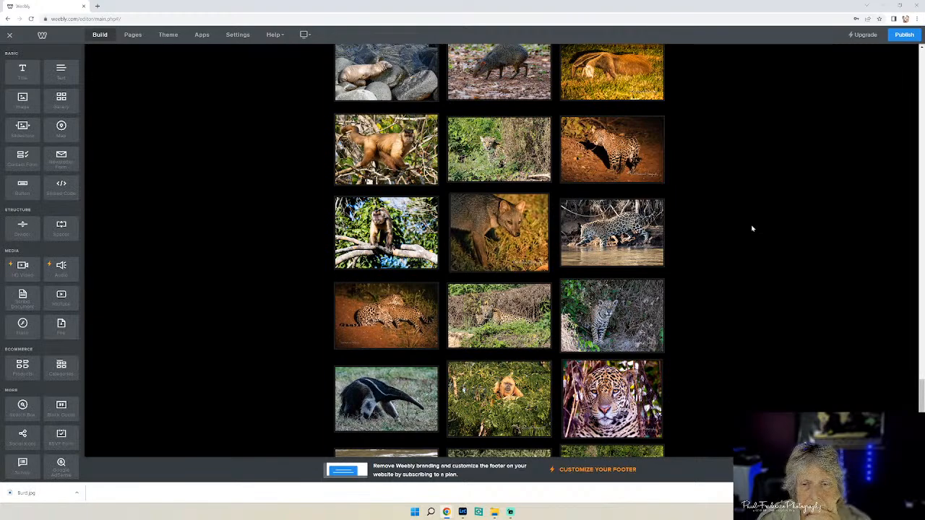
{"action": "scroll", "coordinate": [751, 228], "scroll_direction": "down", "scroll_amount": 3}
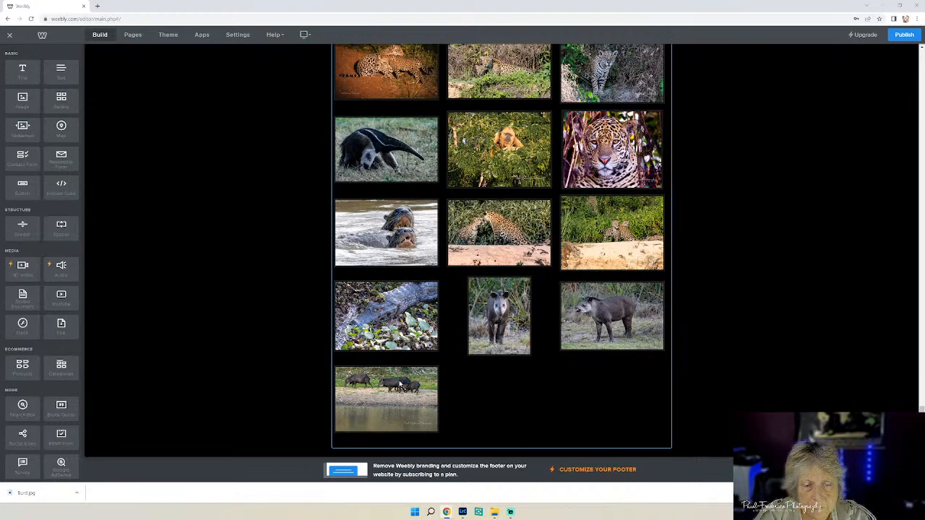
Caption the peccary family photo at the end of the gallery "White lipped Peccary" with "Pantanal, Brazil" on the second line.
{"action": "left_click", "coordinate": [372, 398]}
{"action": "left_click", "coordinate": [373, 347]}
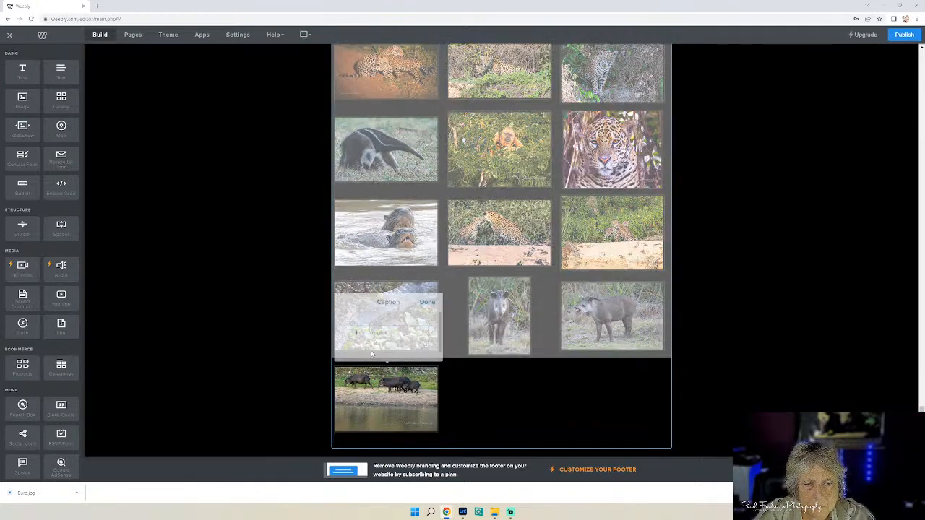
{"action": "type", "text": "White"}
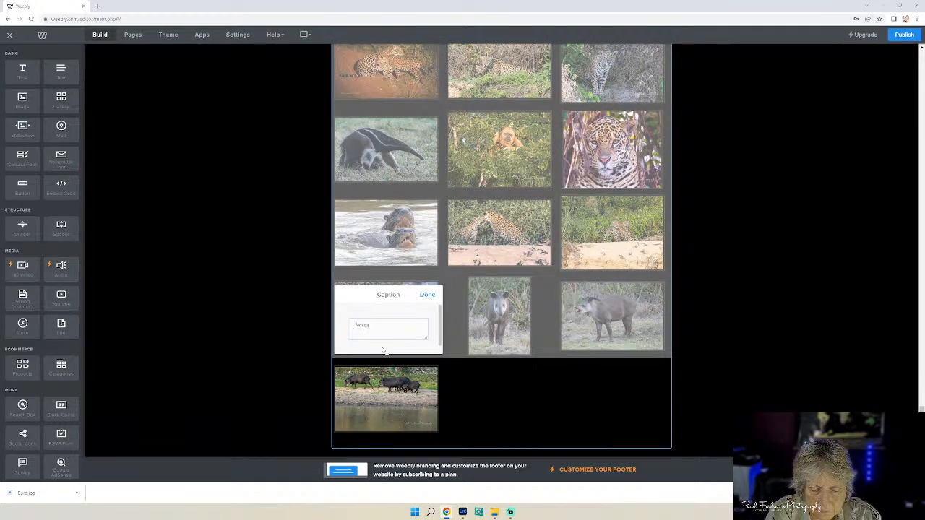
{"action": "type", "text": " lippe"}
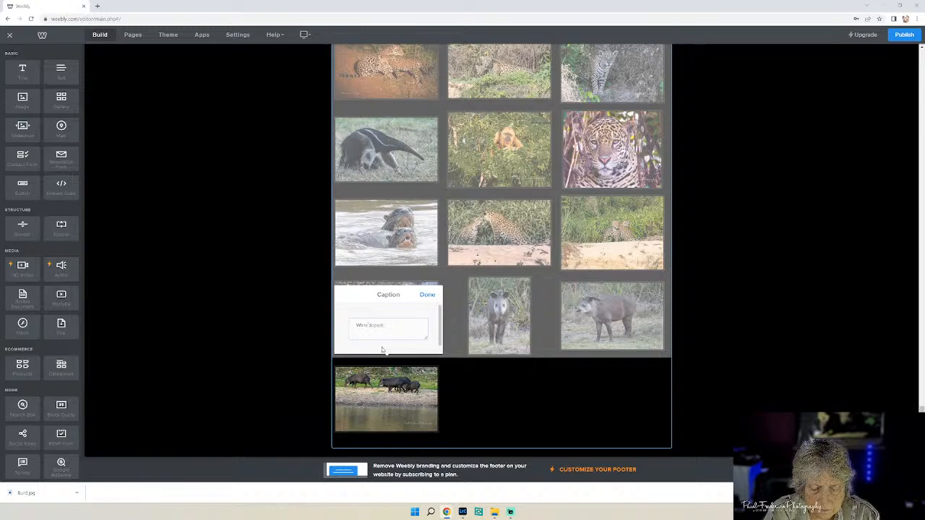
{"action": "type", "text": "d Peccari"}
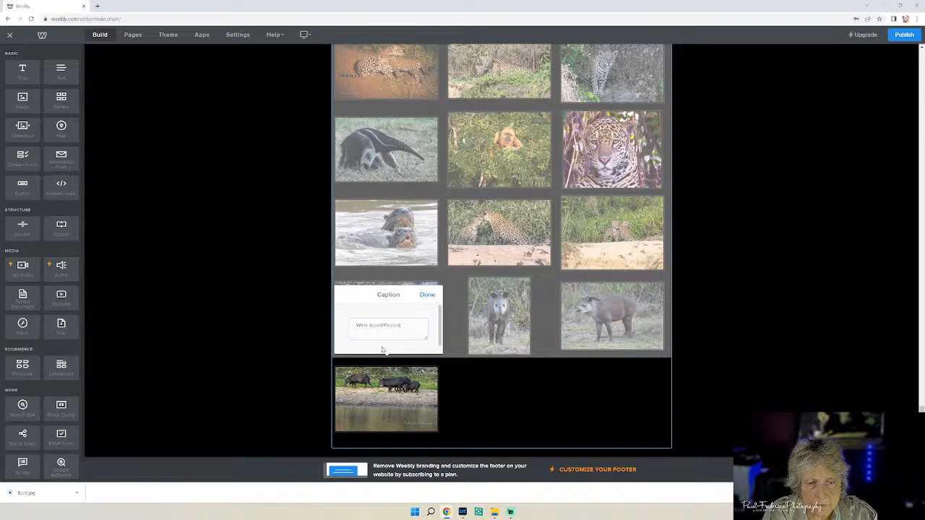
{"action": "key", "text": "BackSpace"}
{"action": "key", "text": "BackSpace"}
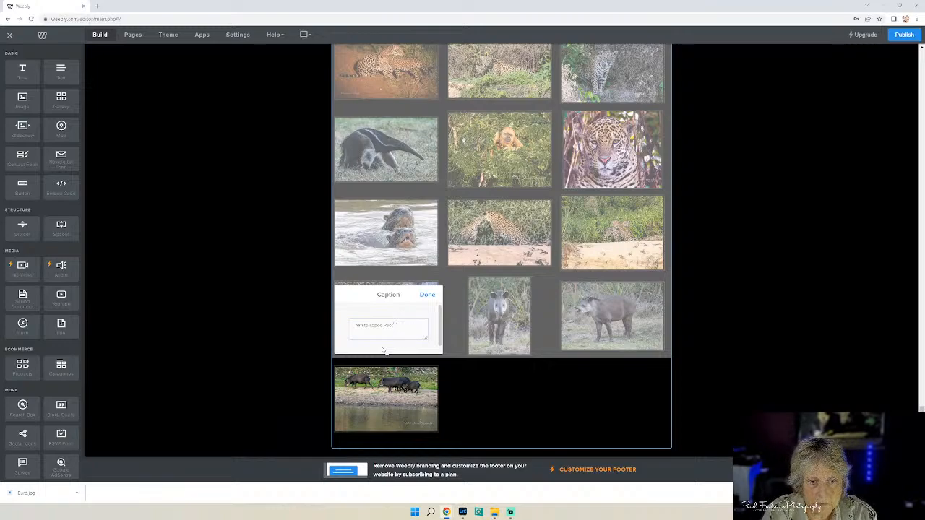
{"action": "key", "text": "BackSpace"}
{"action": "key", "text": "BackSpace"}
{"action": "key", "text": "BackSpace"}
{"action": "type", "text": "eccary"}
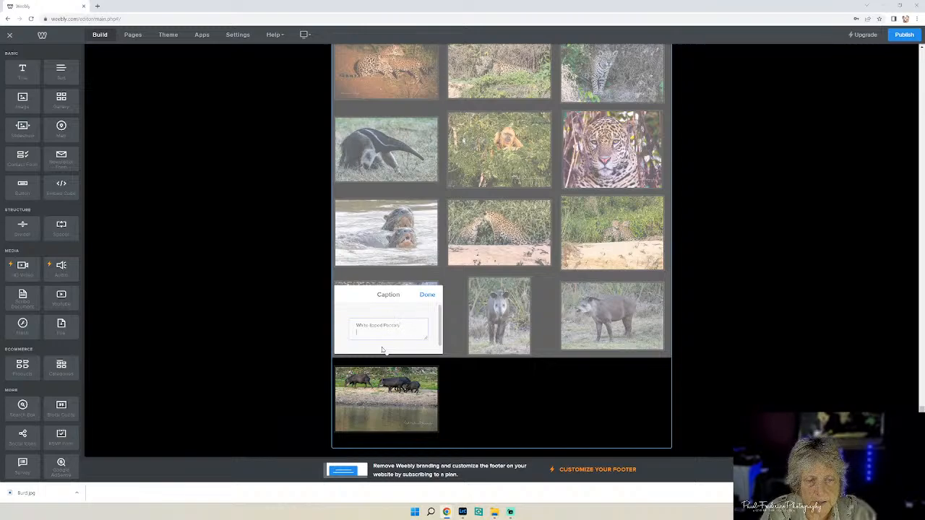
{"action": "type", "text": "Pantanal, Brazil"}
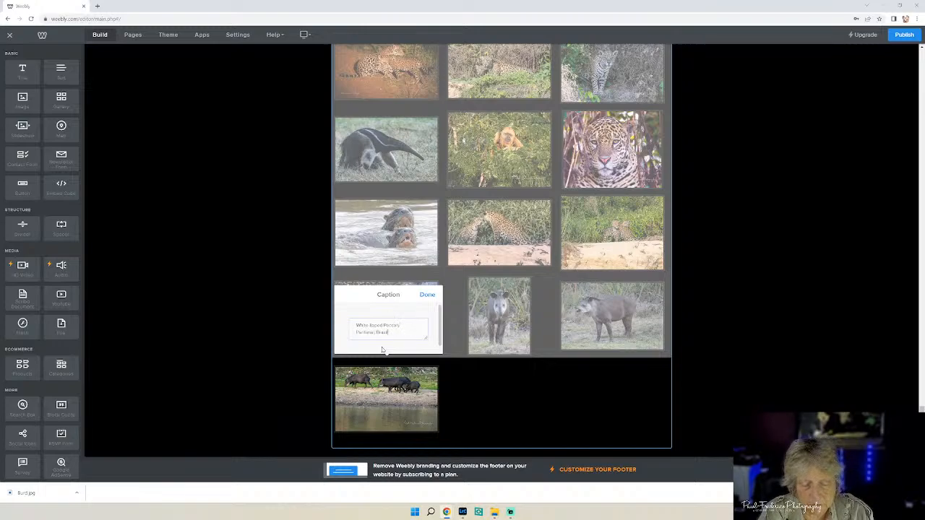
{"action": "left_click", "coordinate": [428, 295]}
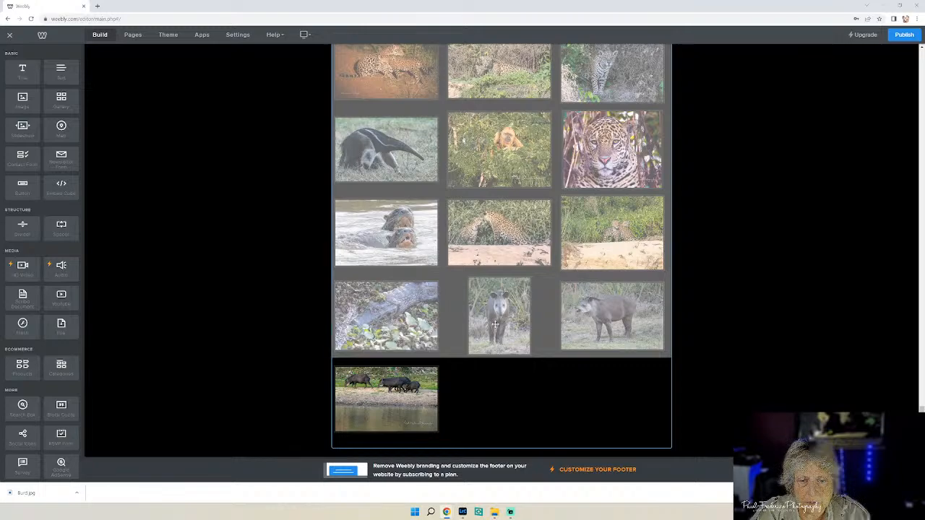
Caption the front-facing tapir portrait "Tapir Stare Down" with "Pantanal, Brazil" on the second line.
{"action": "mouse_move", "coordinate": [498, 324]}
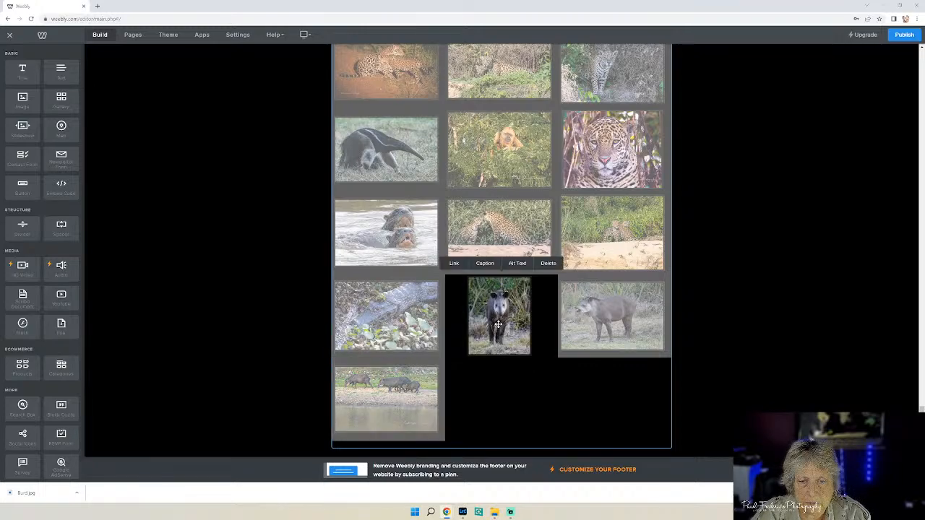
{"action": "left_click", "coordinate": [484, 264]}
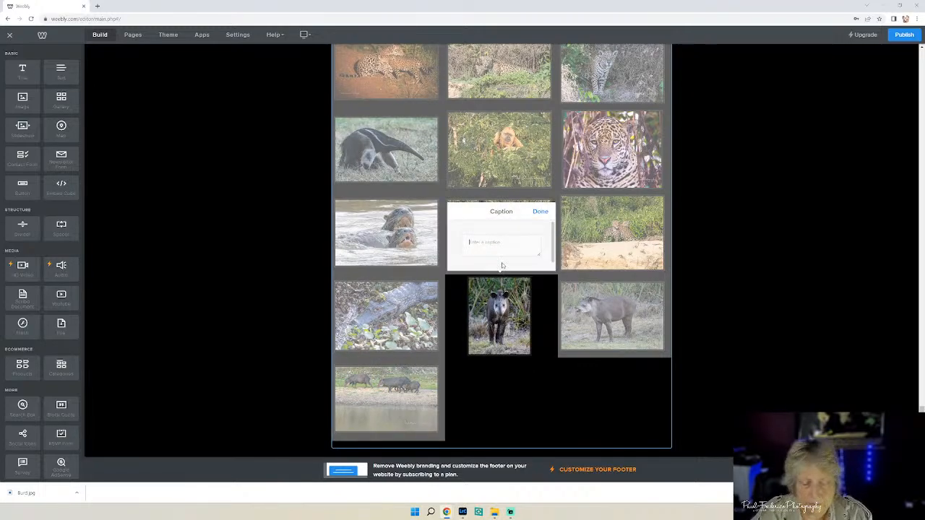
{"action": "type", "text": "Tap"}
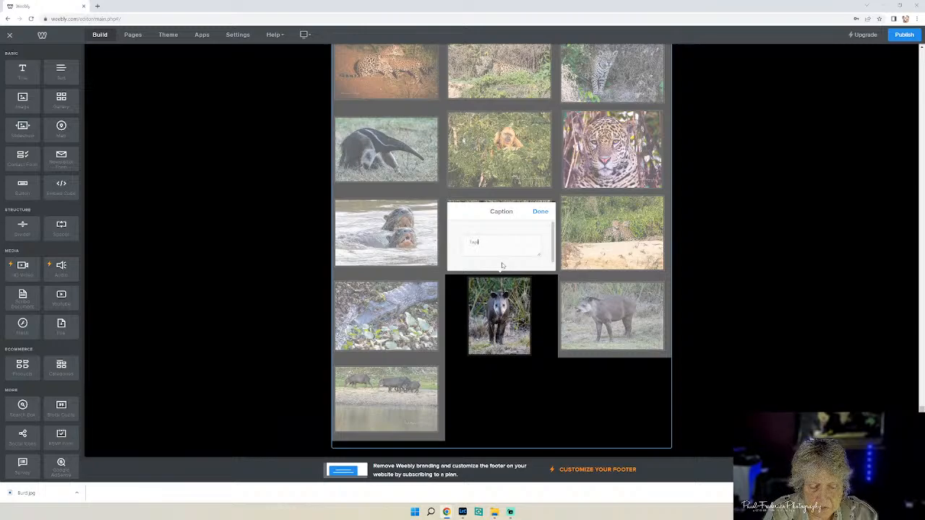
{"action": "type", "text": "ir Stare Do"}
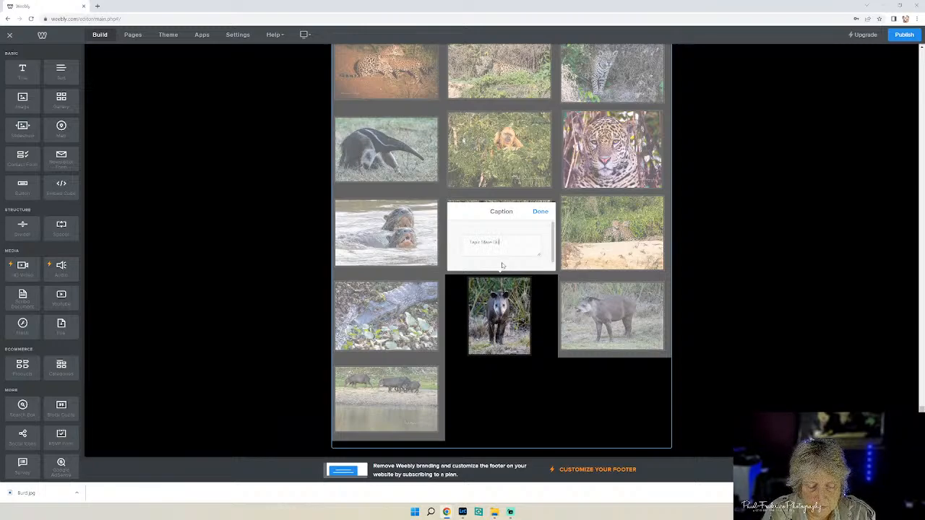
{"action": "type", "text": "wn"}
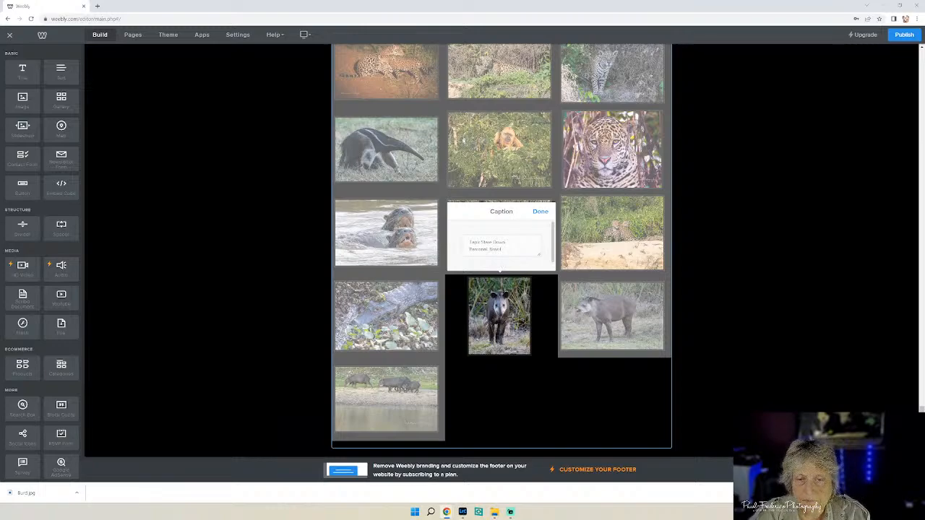
{"action": "left_click", "coordinate": [541, 211]}
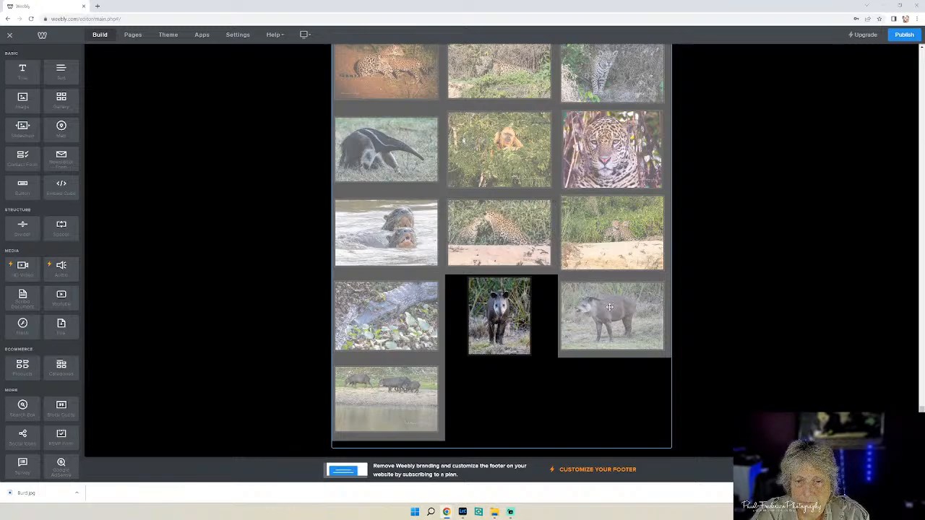
Caption the side-view tapir photo "Tapir" with "Pantanal, Brazil" on the second line.
{"action": "mouse_move", "coordinate": [608, 302]}
{"action": "left_click", "coordinate": [598, 264]}
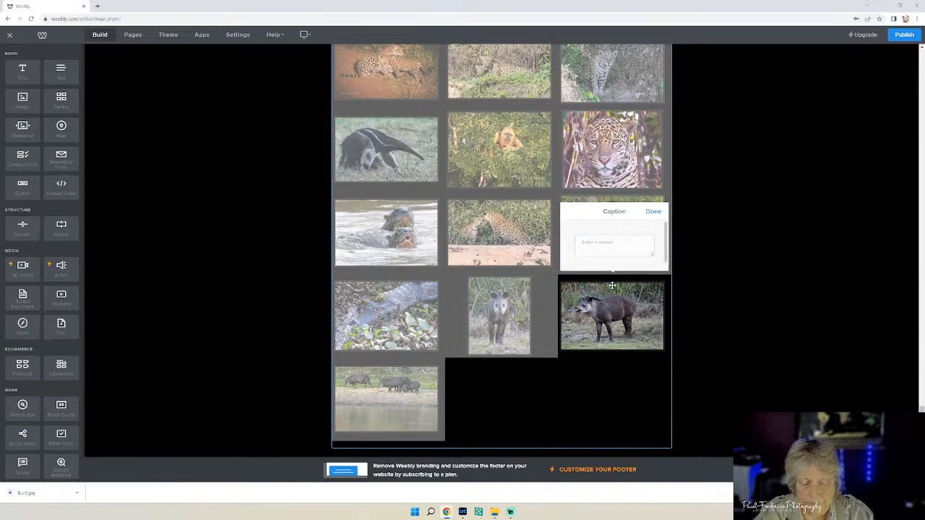
{"action": "type", "text": "Tapir"}
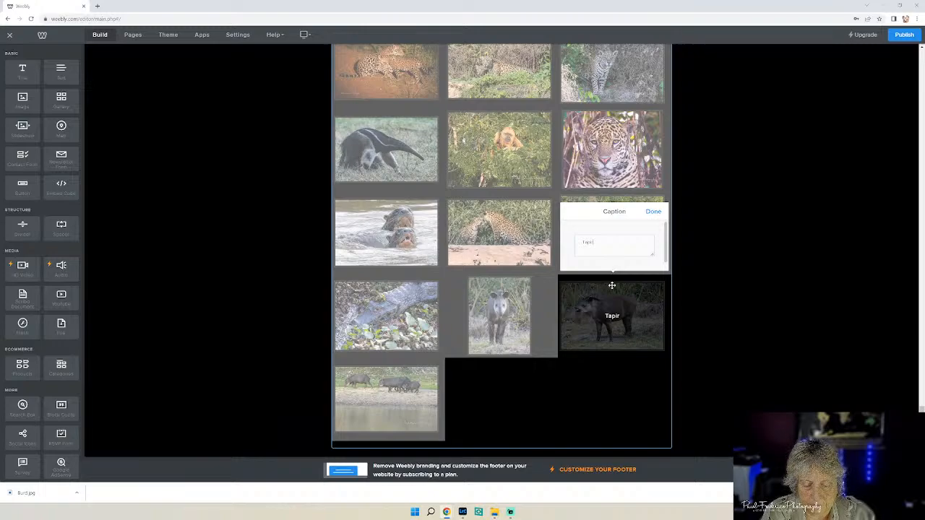
{"action": "key", "text": "Return"}
{"action": "type", "text": "Pantanal, Brazil"}
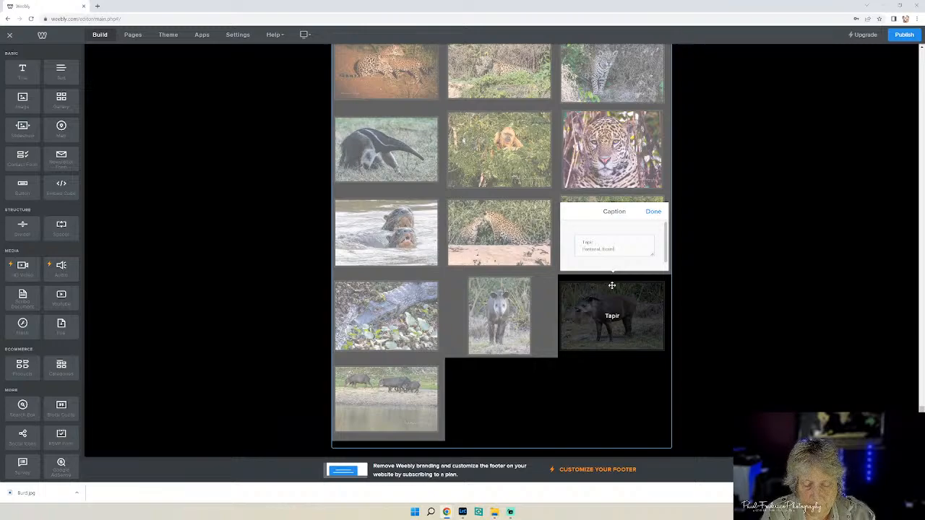
{"action": "left_click", "coordinate": [651, 213]}
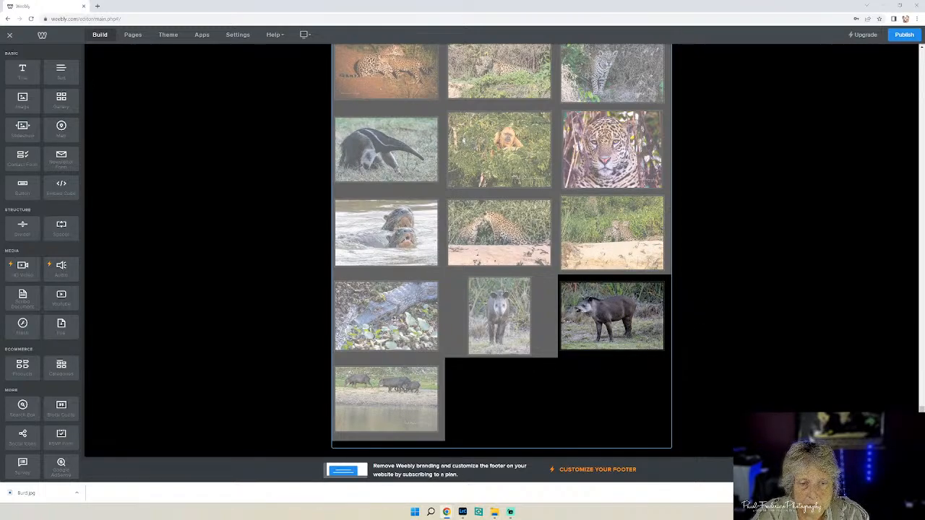
Caption the caiman photo beside the tapir portrait "Paraguayan Caiman" with "Pantanal, Brazil" on the second line.
{"action": "left_click", "coordinate": [373, 265]}
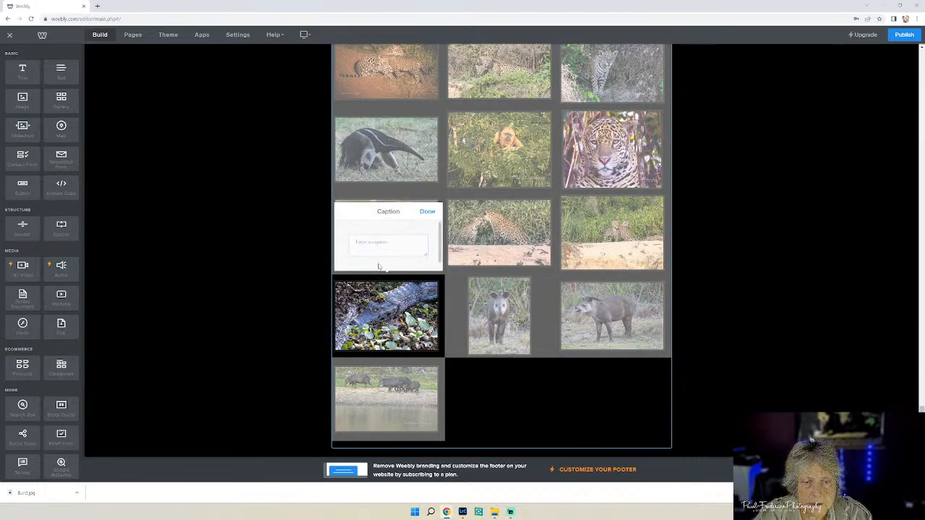
{"action": "type", "text": "Pantanal"}
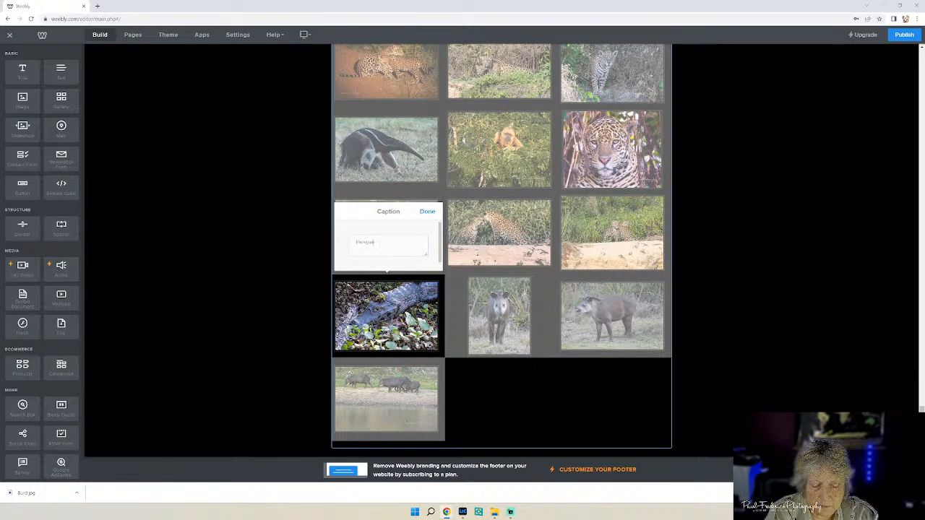
{"action": "type", "text": "an "}
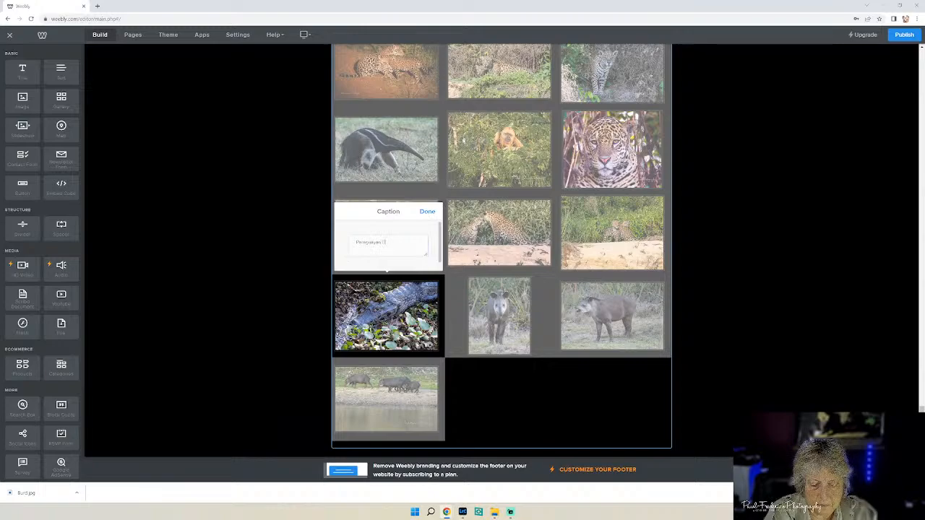
{"action": "type", "text": "Caiman"}
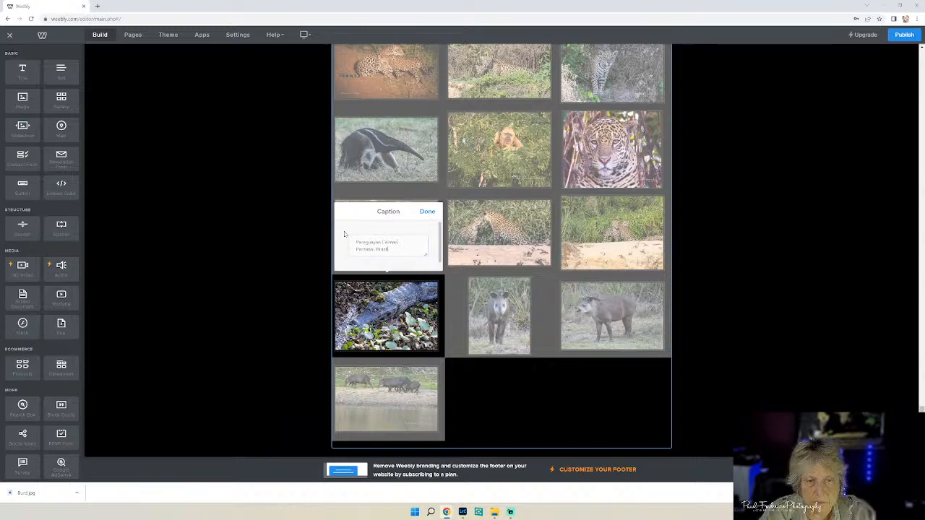
{"action": "left_click", "coordinate": [427, 213]}
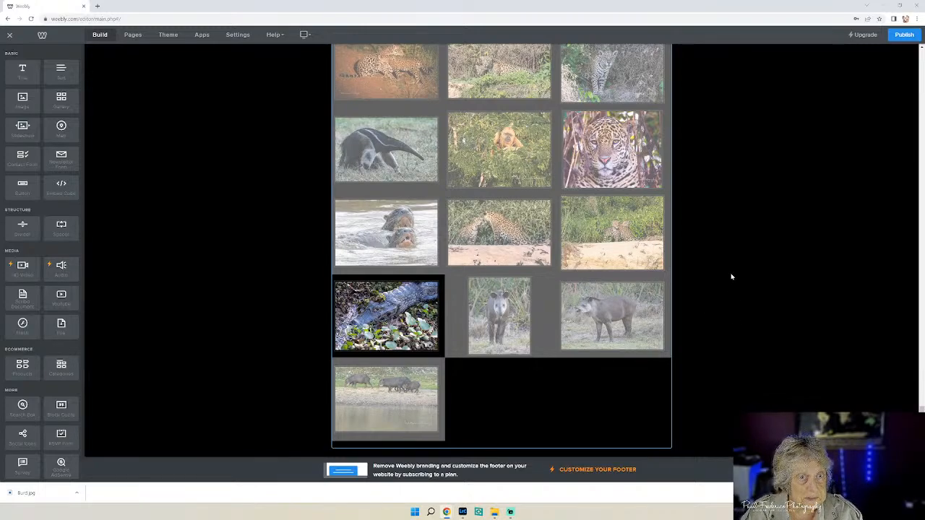
Caption the photo of two otters in the water "Giant Otters" with "Pantanal, Brazil" on the second line.
{"action": "left_click", "coordinate": [385, 229]}
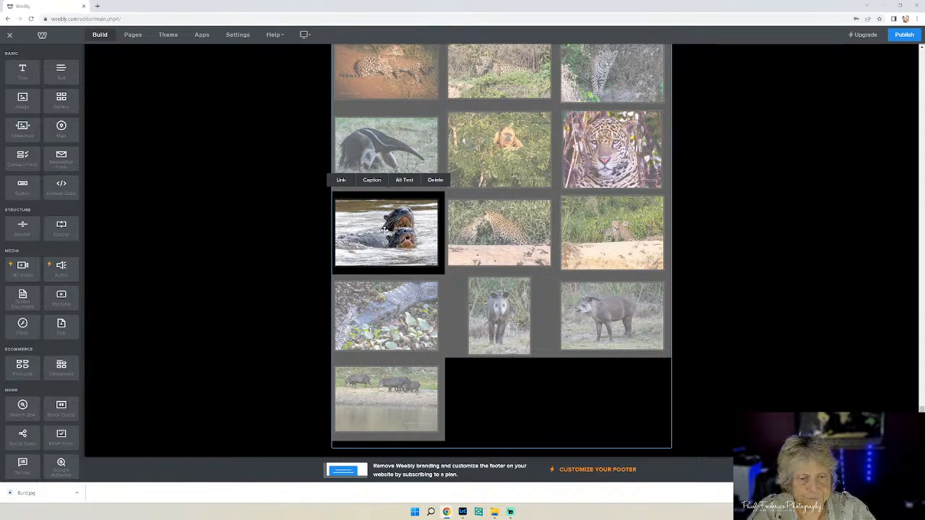
{"action": "left_click", "coordinate": [371, 180]}
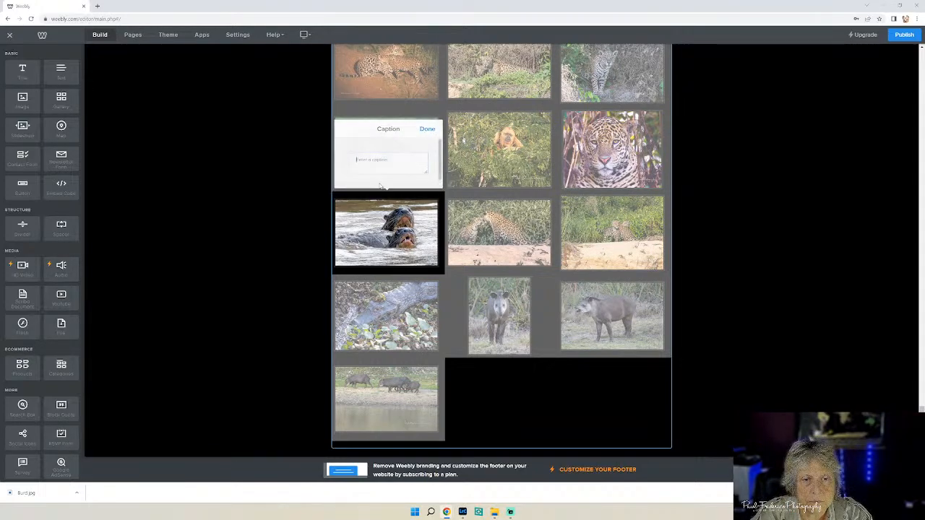
{"action": "type", "text": "Gian"}
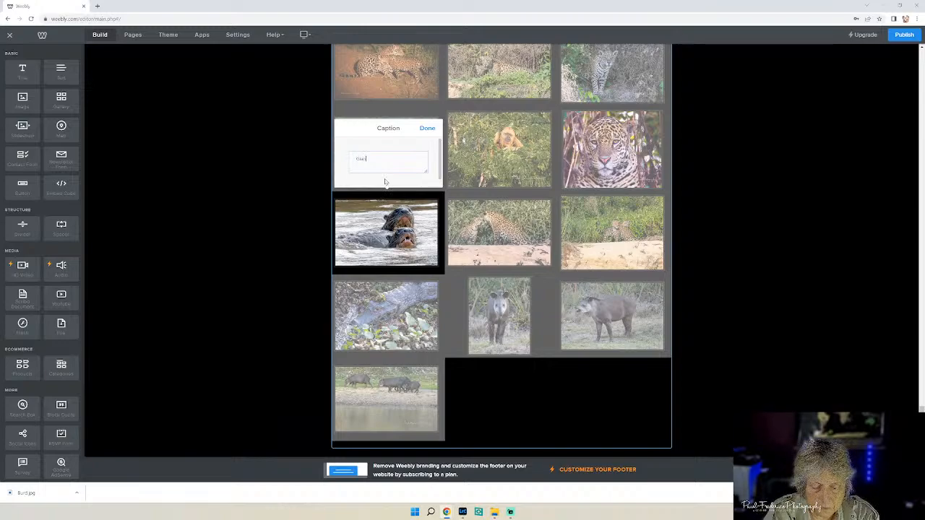
{"action": "type", "text": "t Otter "}
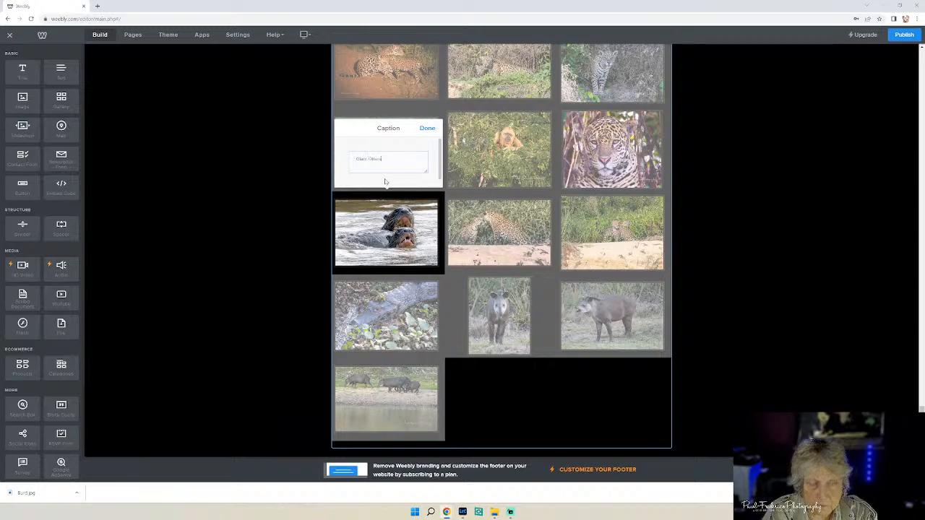
{"action": "type", "text": "Pantanal, Brazil"}
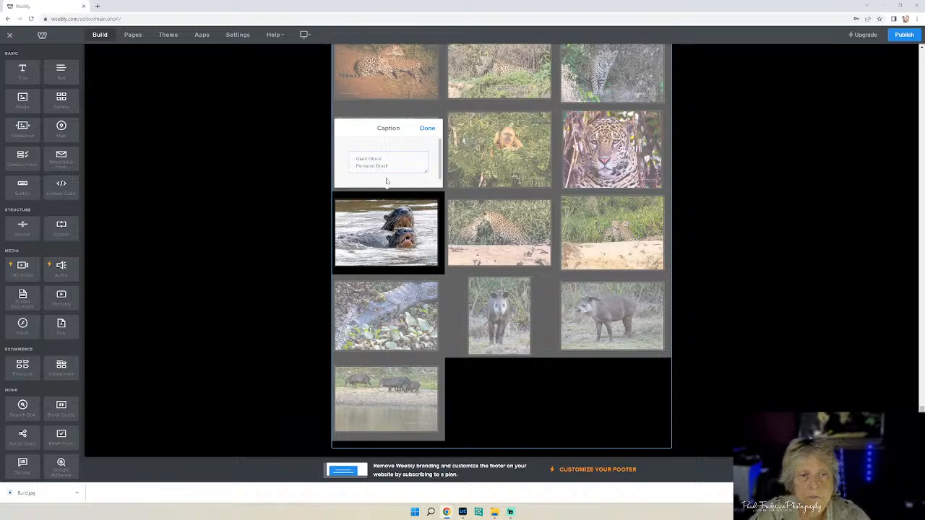
{"action": "left_click", "coordinate": [424, 128]}
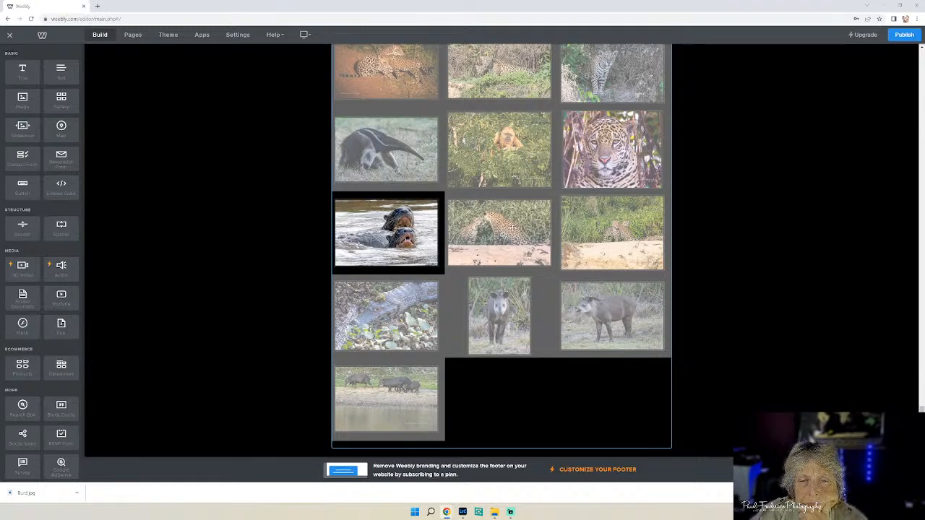
Look up the file name of the photo showing two jaguars nuzzling, in File Explorer's Pantanal Brazil folder.
{"action": "left_click", "coordinate": [494, 230]}
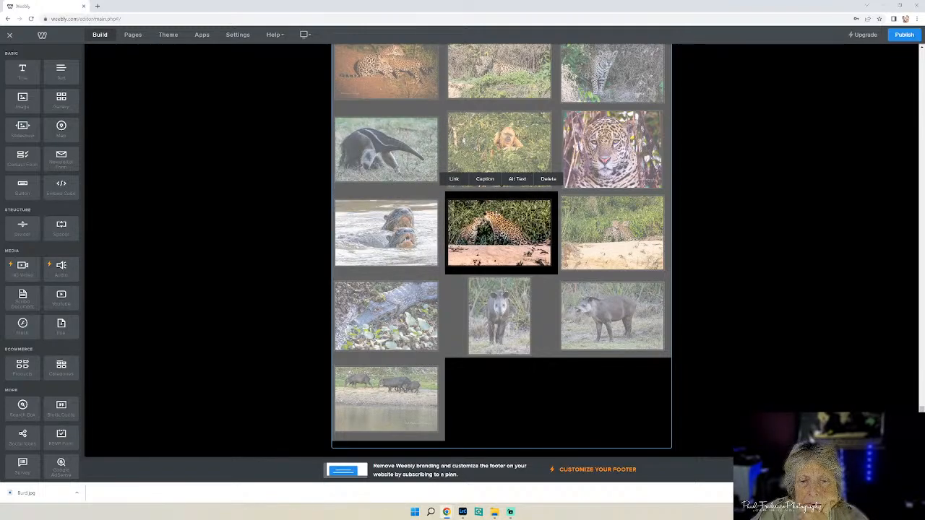
{"action": "left_click", "coordinate": [485, 178]}
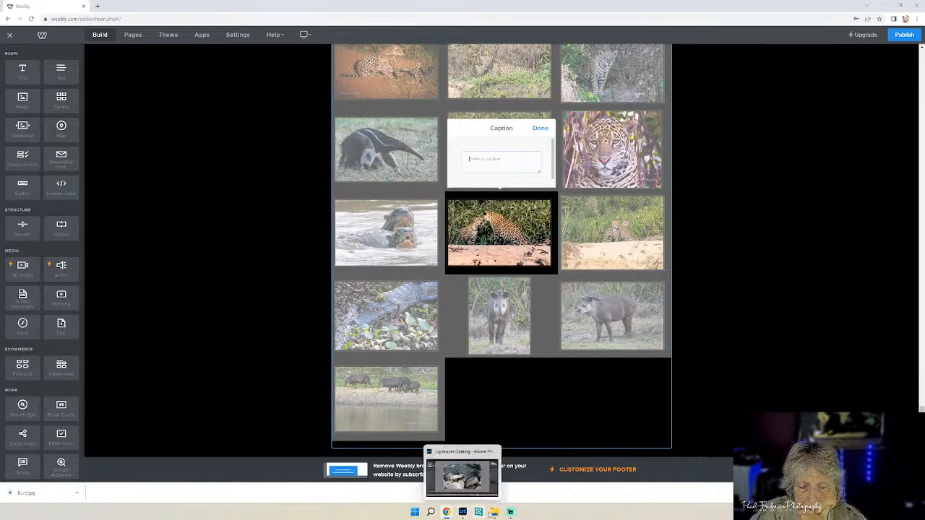
{"action": "left_click", "coordinate": [494, 511]}
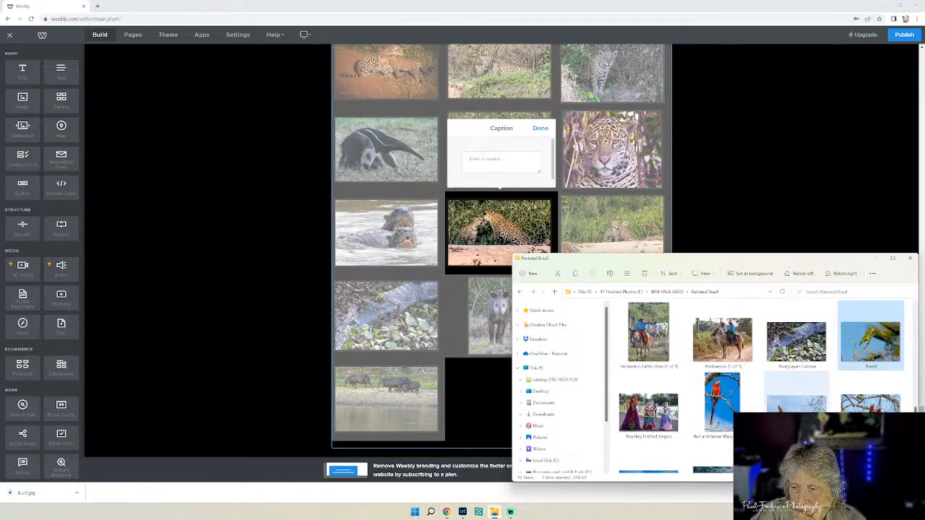
{"action": "scroll", "coordinate": [822, 409], "scroll_direction": "down", "scroll_amount": 5}
{"action": "scroll", "coordinate": [823, 409], "scroll_direction": "down", "scroll_amount": 3}
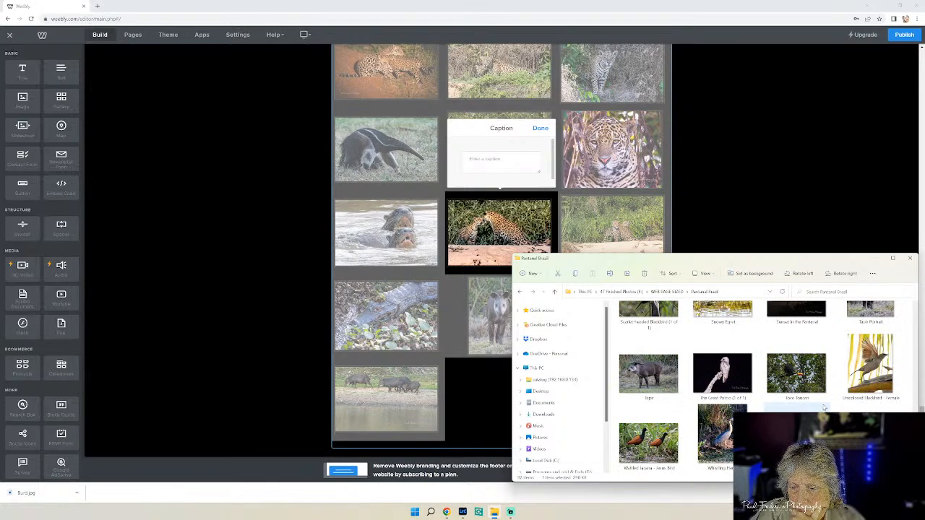
{"action": "scroll", "coordinate": [823, 408], "scroll_direction": "up", "scroll_amount": 5}
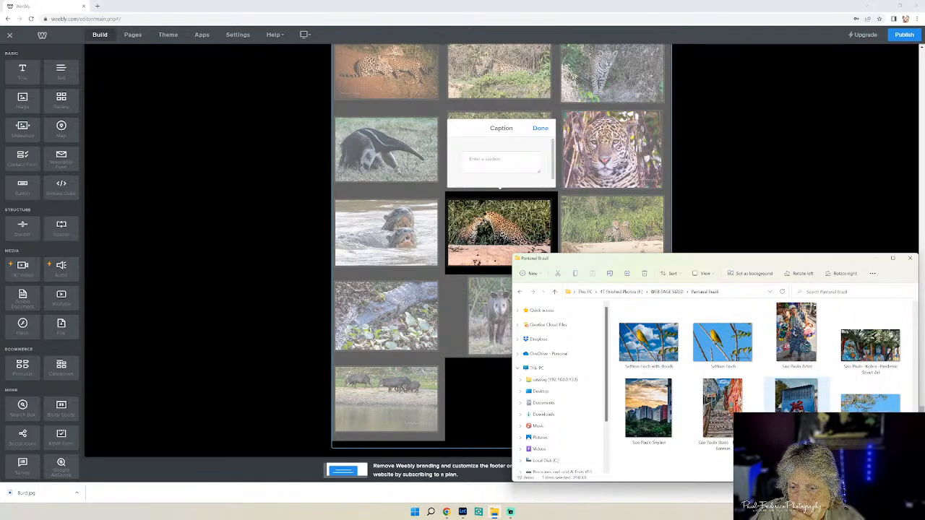
{"action": "scroll", "coordinate": [824, 408], "scroll_direction": "up", "scroll_amount": 5}
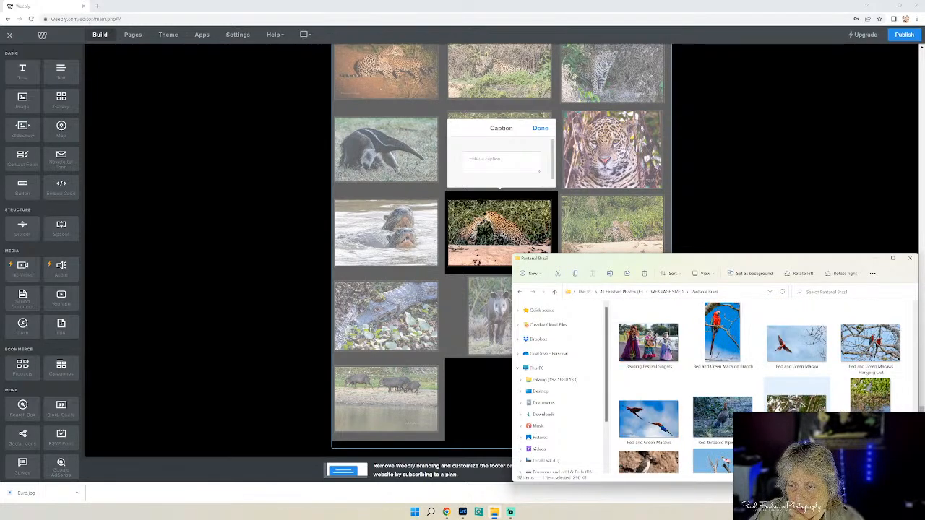
{"action": "scroll", "coordinate": [824, 408], "scroll_direction": "up", "scroll_amount": 3}
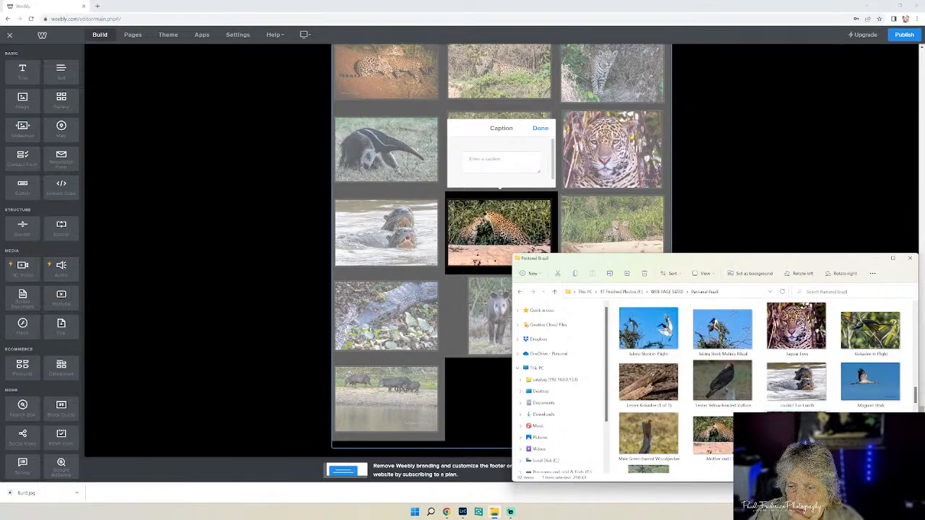
{"action": "scroll", "coordinate": [824, 408], "scroll_direction": "up", "scroll_amount": 1}
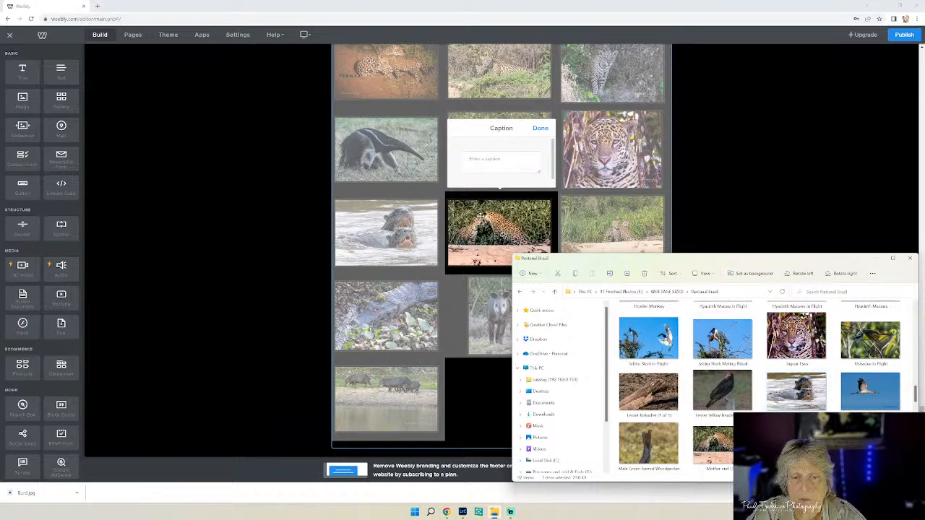
Caption the photo of the two nuzzling jaguars "Mother and Child", "Jaguars" and "Pantanal, Brazil" on three lines.
{"action": "left_click", "coordinate": [481, 215]}
{"action": "left_click", "coordinate": [486, 180]}
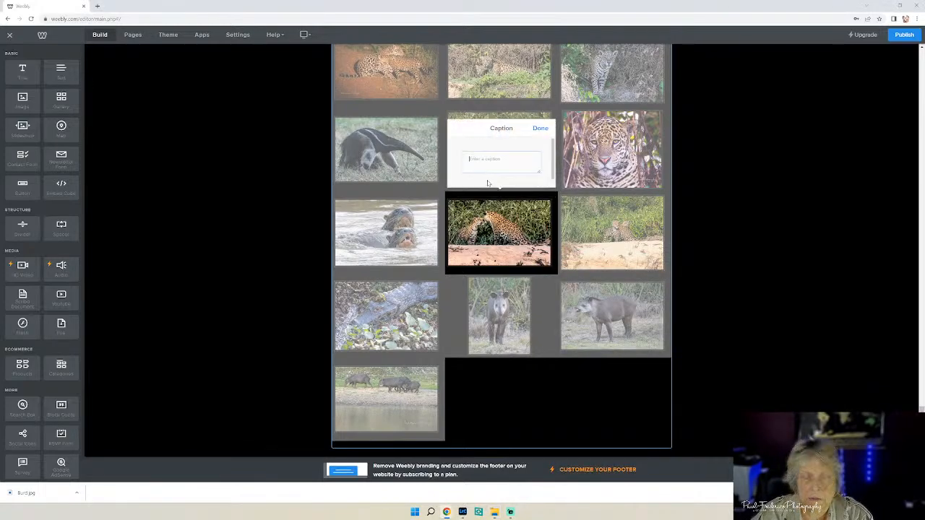
{"action": "type", "text": "Mati"}
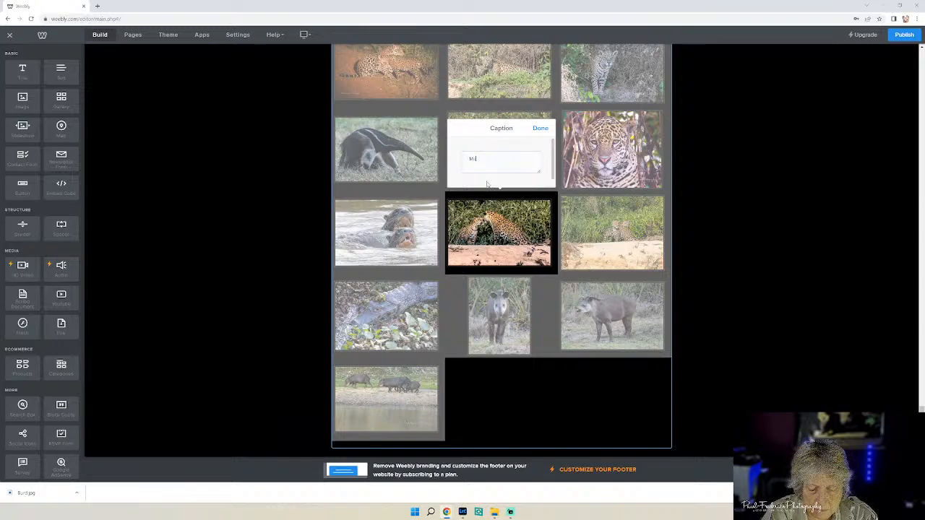
{"action": "type", "text": "er and Chi"}
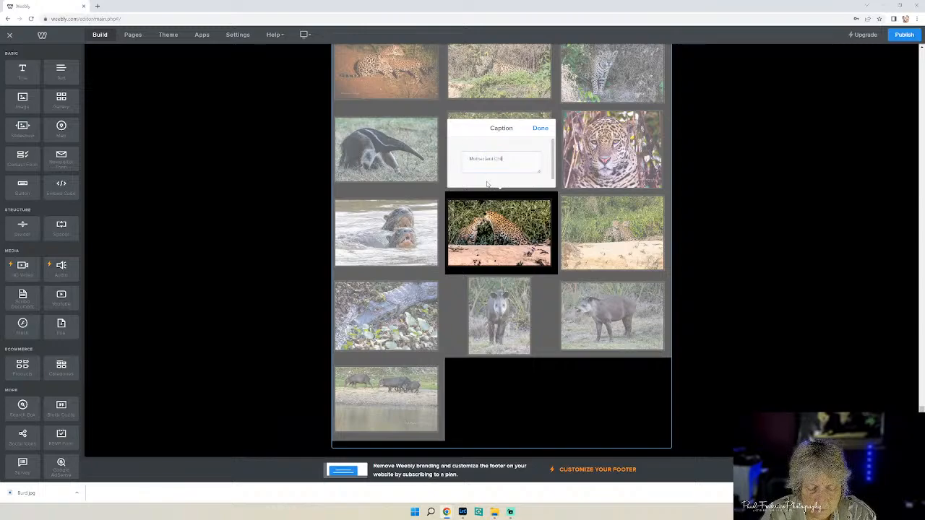
{"action": "type", "text": "ldin"}
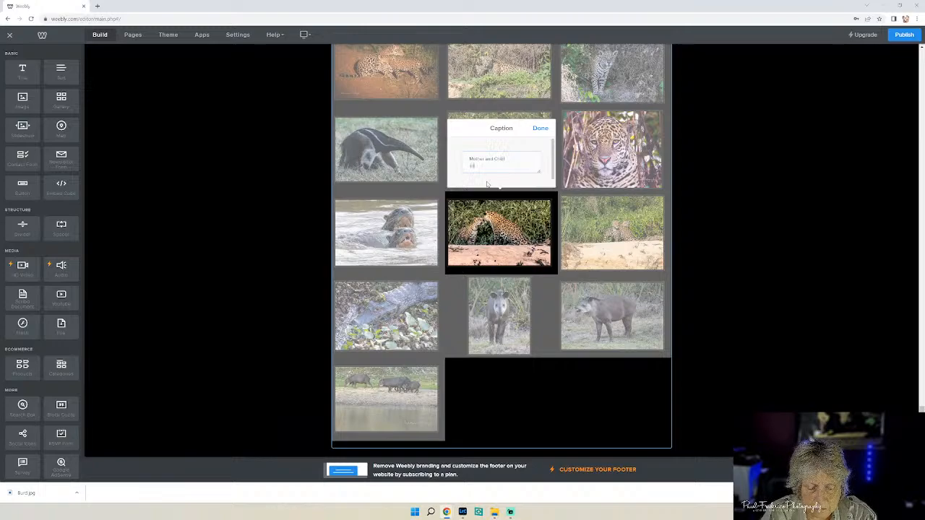
{"action": "type", "text": "guars"}
{"action": "key", "text": "Return"}
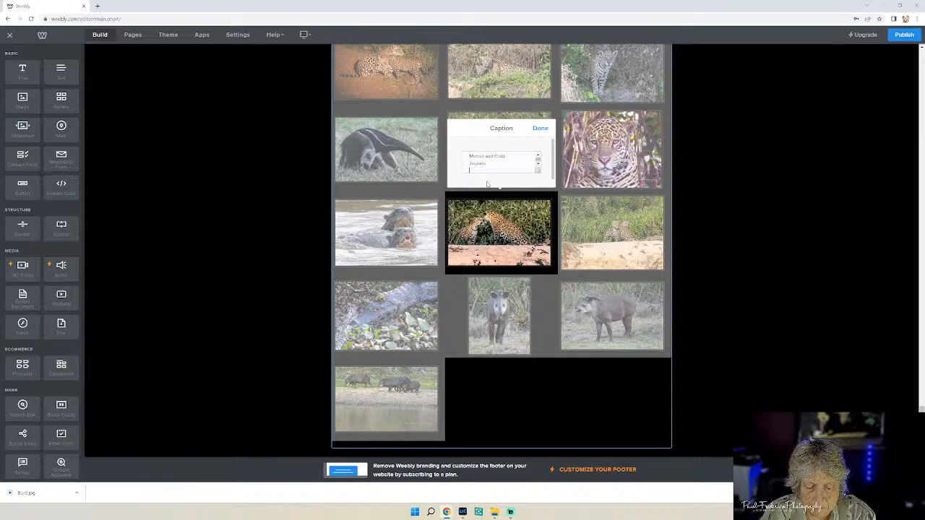
{"action": "type", "text": "Pantanal, Brazil"}
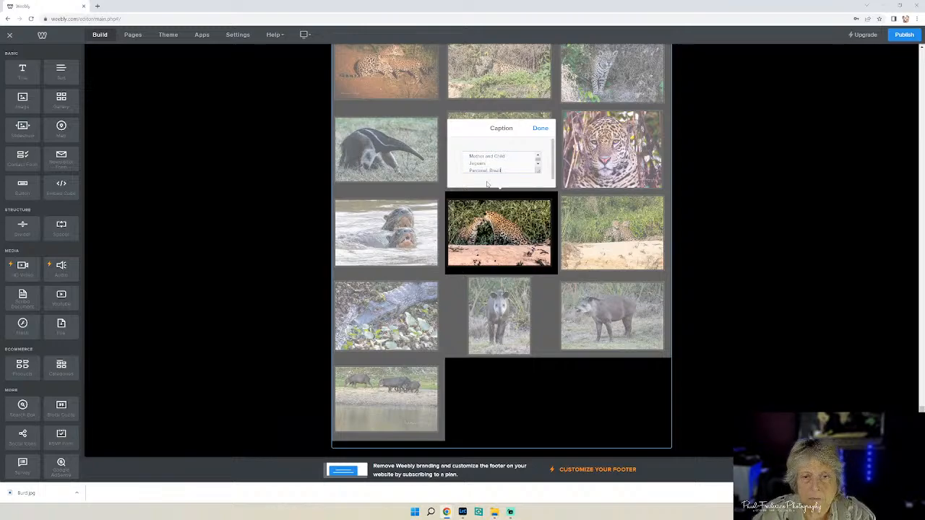
{"action": "left_click", "coordinate": [540, 129]}
Caption the jaguar photo beside the nuzzling pair "Mother and Daughter", "Jaguars" and "Pantanal, Brazil" on three lines.
{"action": "left_click", "coordinate": [614, 234]}
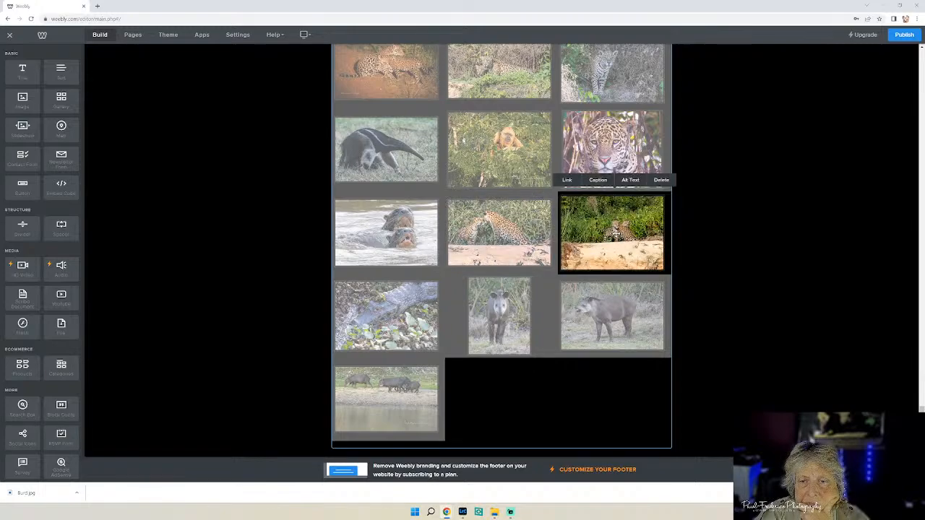
{"action": "left_click", "coordinate": [597, 180]}
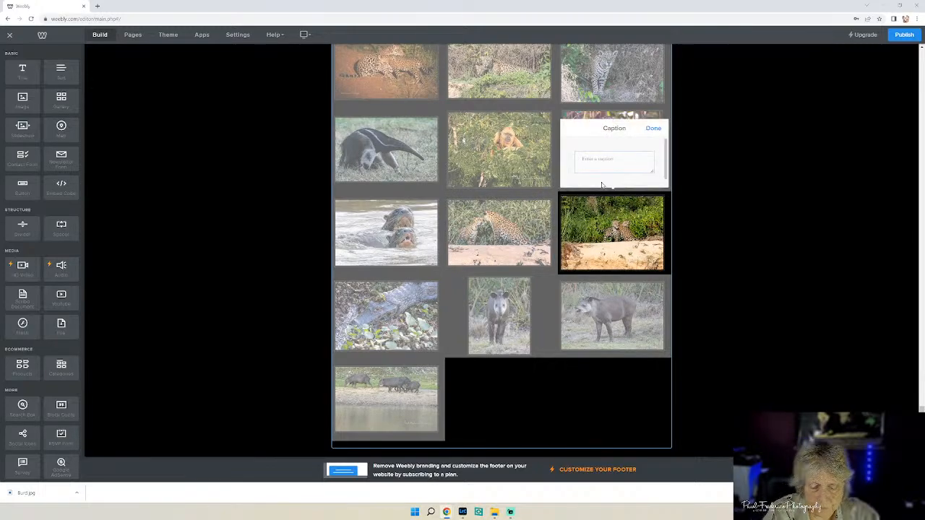
{"action": "type", "text": "Mother and Dau"}
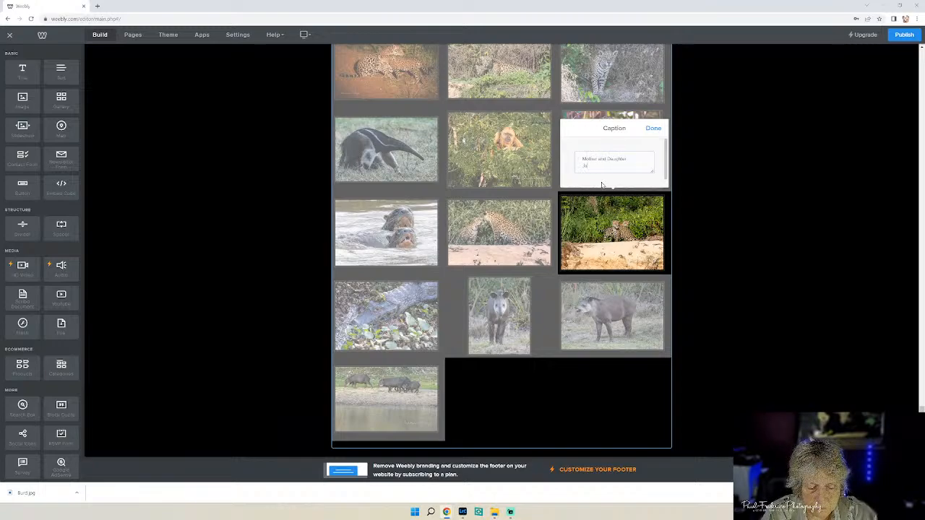
{"action": "type", "text": "ghter"}
{"action": "key", "text": "Return"}
{"action": "type", "text": "Jaguars"}
{"action": "key", "text": "Return"}
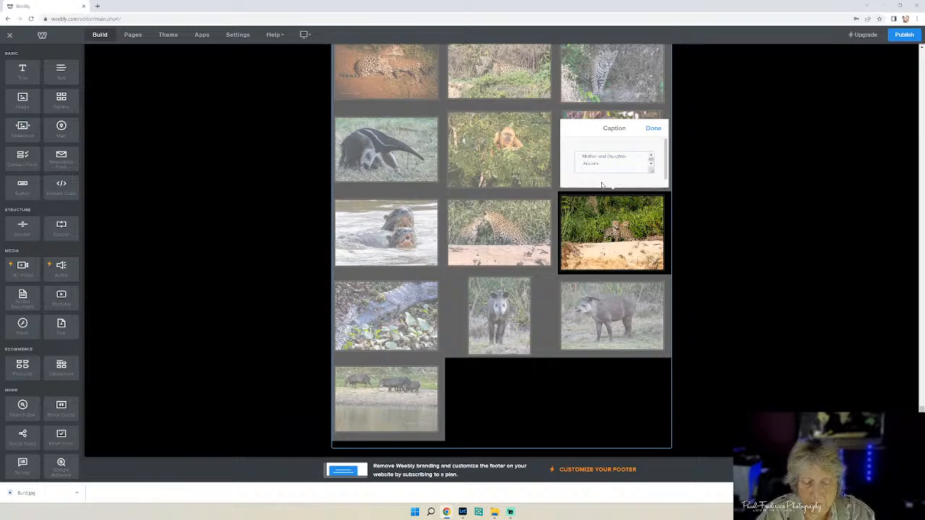
{"action": "type", "text": "Pantanal, Brazil"}
{"action": "left_click", "coordinate": [652, 129]}
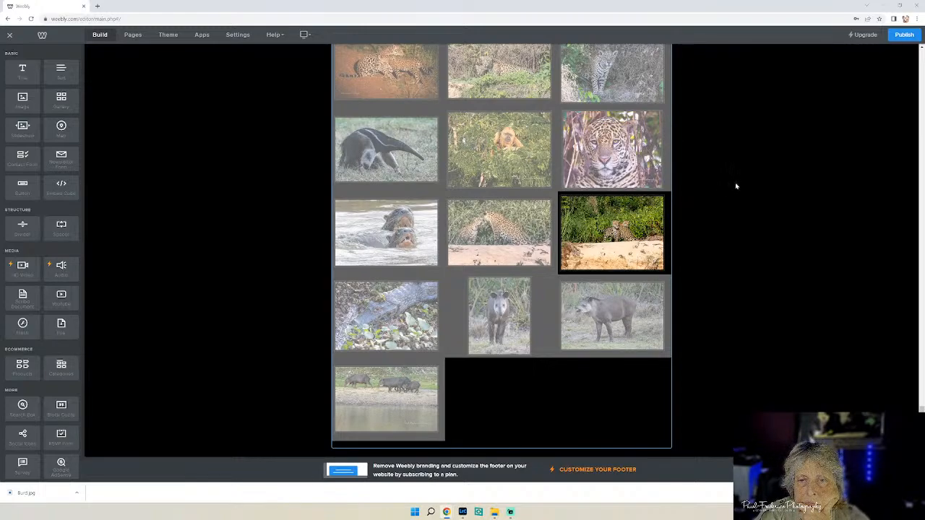
Caption the close-up of the jaguar's face "Jaguar Eyes" with "Pantanal, Brazil" on the second line.
{"action": "left_click", "coordinate": [601, 142]}
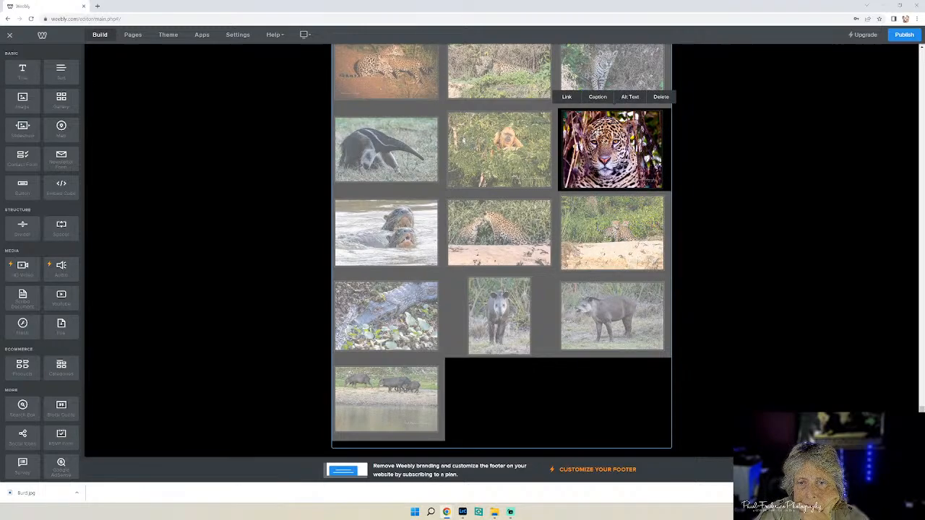
{"action": "left_click", "coordinate": [597, 96]}
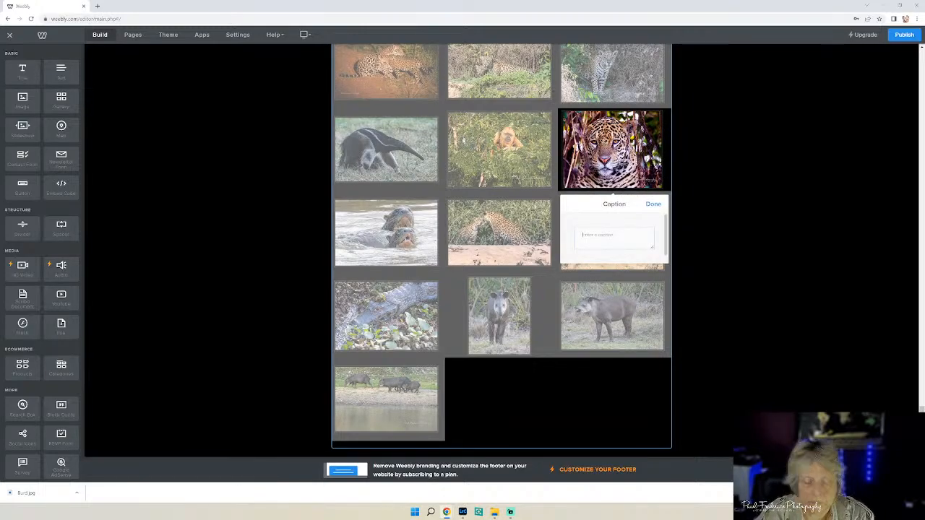
{"action": "type", "text": "M"}
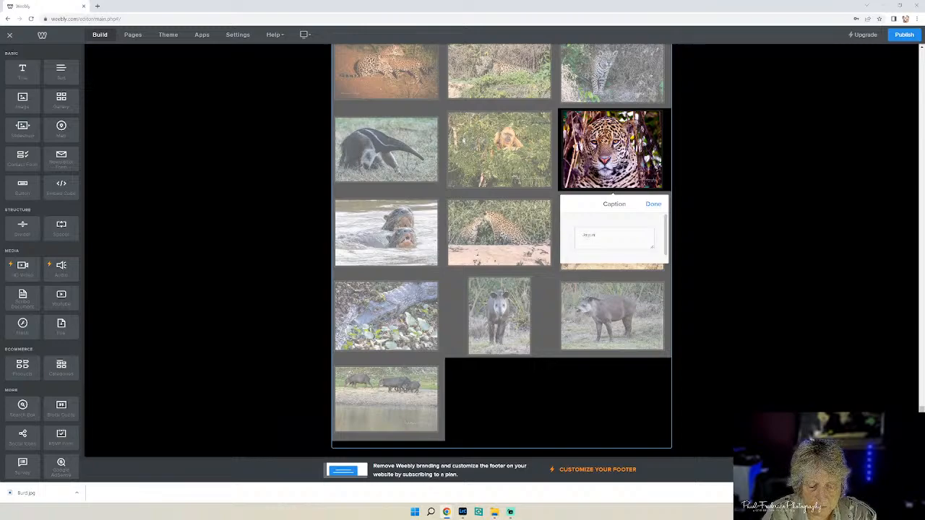
{"action": "type", "text": "aguar Eyes"}
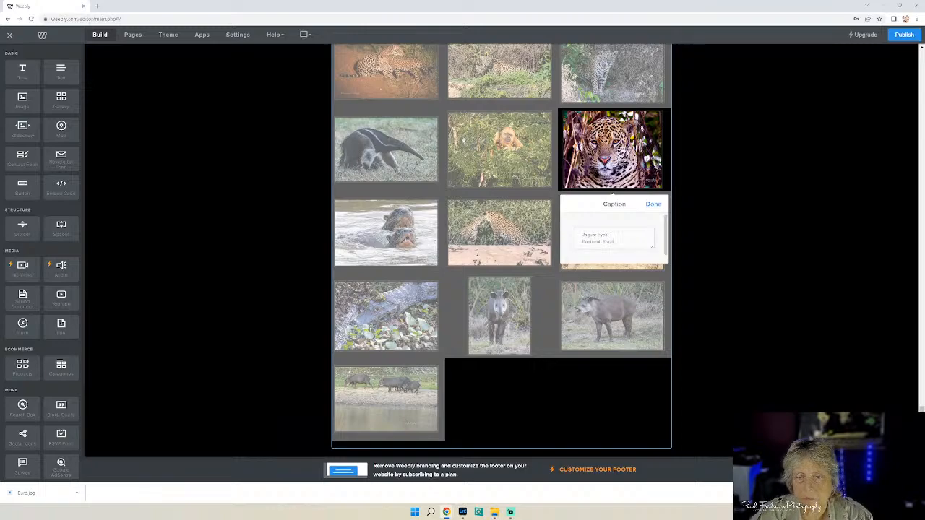
{"action": "left_click", "coordinate": [653, 205]}
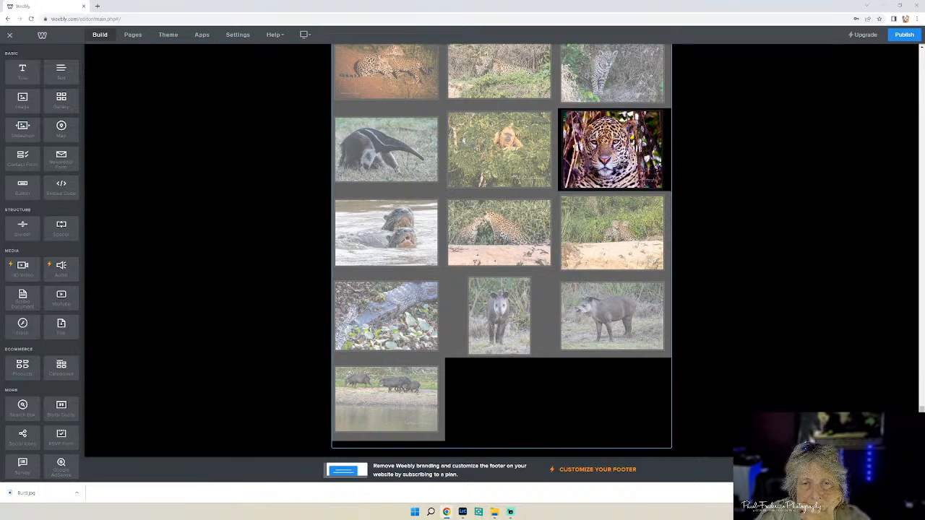
Caption the photo of the golden monkey in the tree as a howler monkey, with "Pantanal, Brazil" on the second line.
{"action": "left_click", "coordinate": [514, 147]}
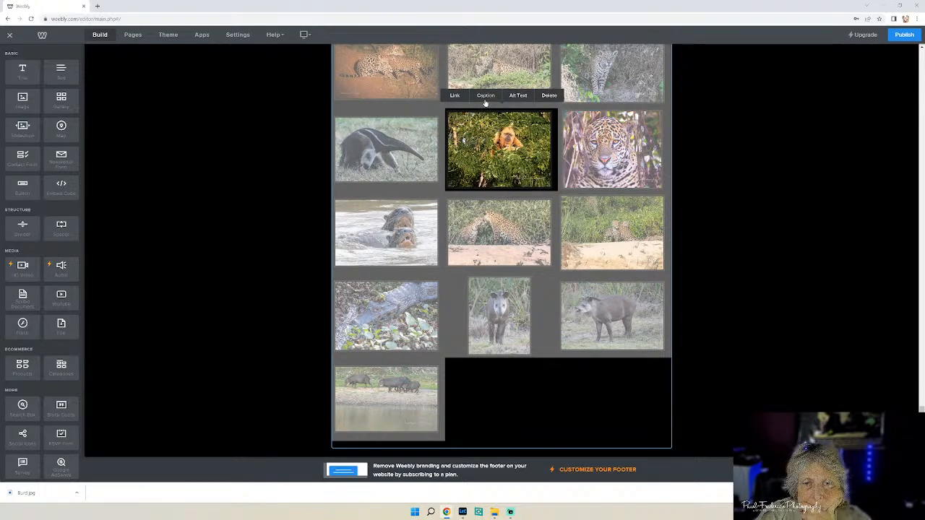
{"action": "left_click", "coordinate": [484, 96]}
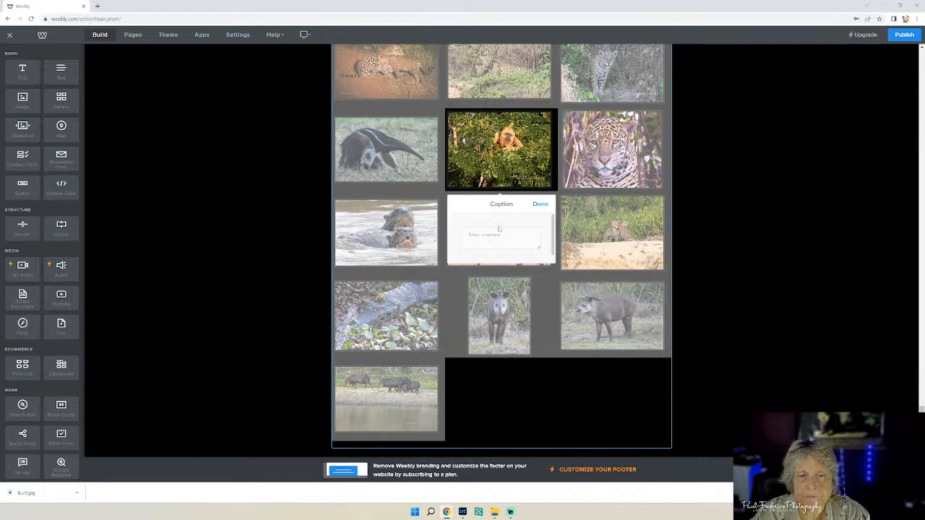
{"action": "type", "text": "Bla"}
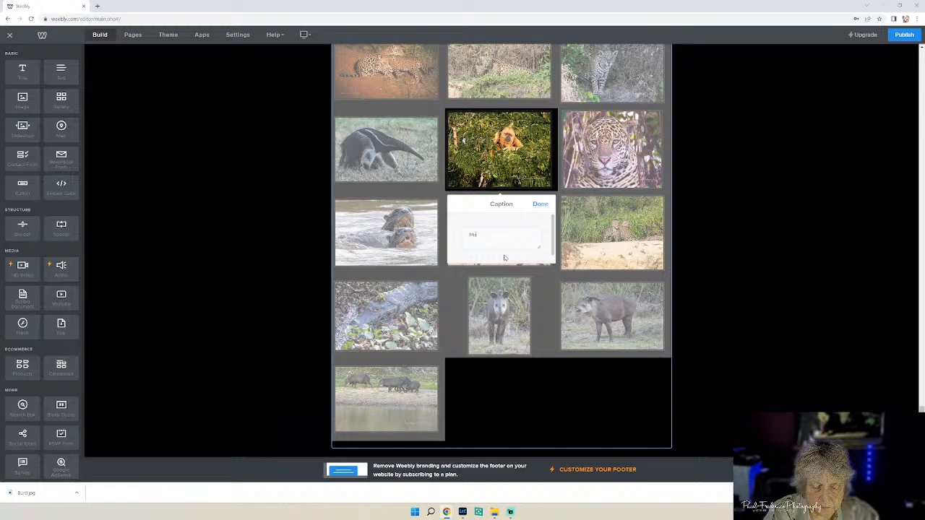
{"action": "type", "text": "ck Ho"}
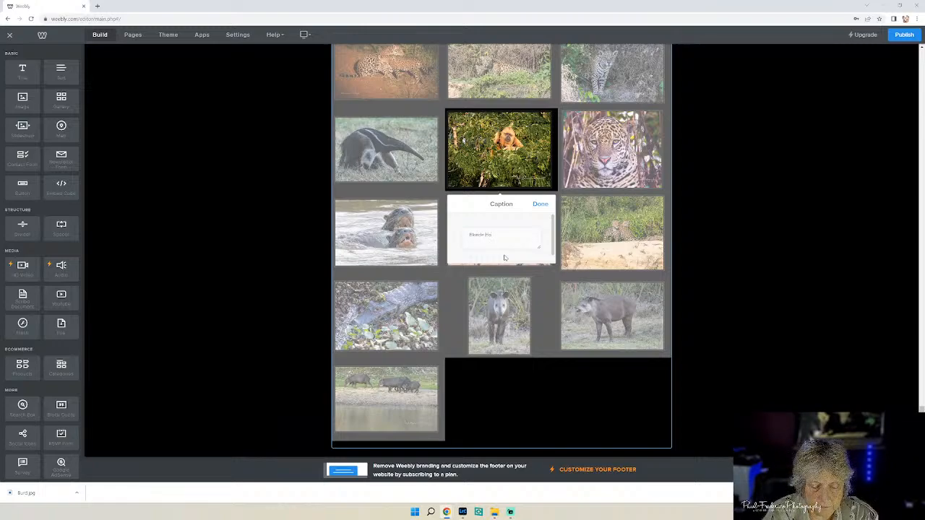
{"action": "type", "text": "wler Mon"}
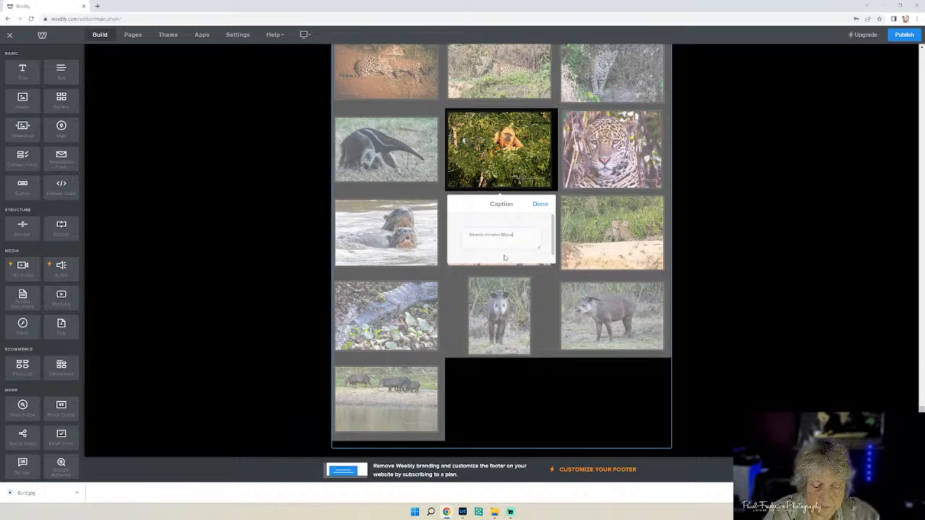
{"action": "type", "text": "key, Pantanal, Brazil"}
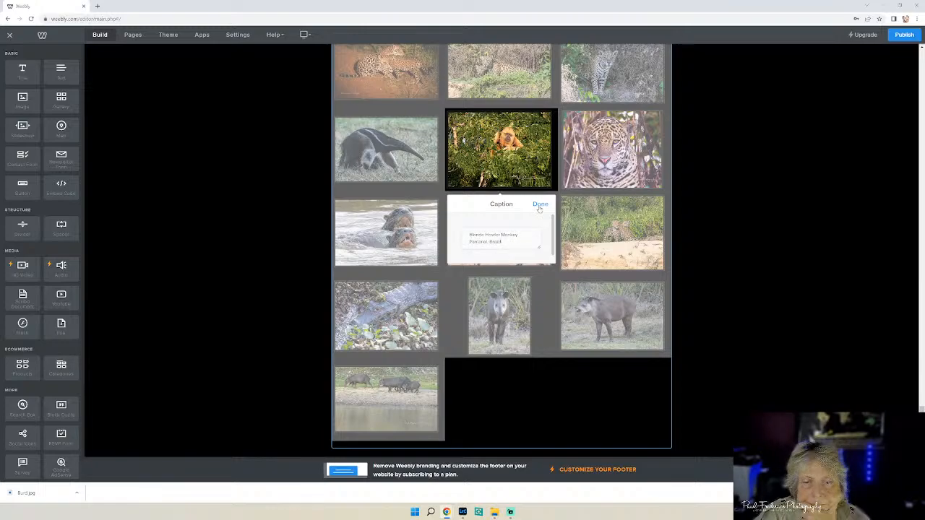
{"action": "left_click", "coordinate": [540, 206]}
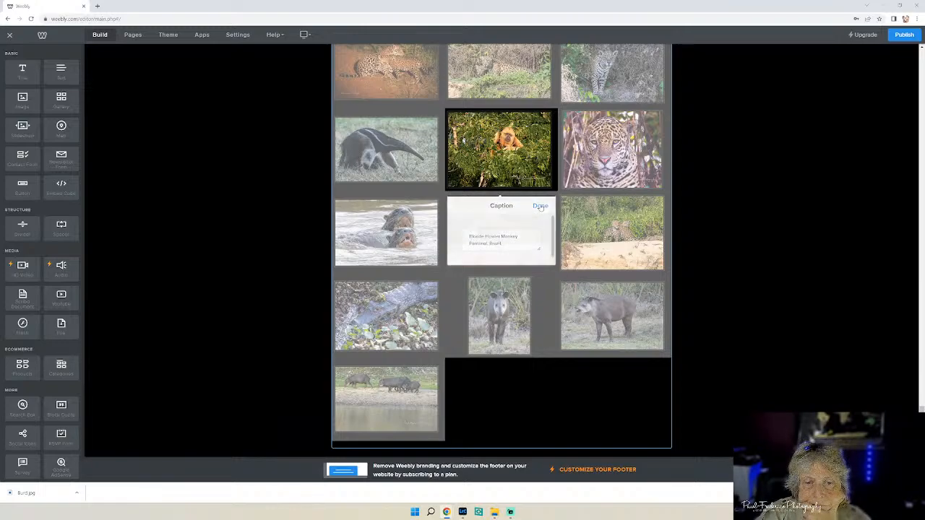
Caption the anteater photo "Anteater" with "Pantanal, Brazil" on the second line.
{"action": "left_click", "coordinate": [387, 147]}
{"action": "left_click", "coordinate": [372, 98]}
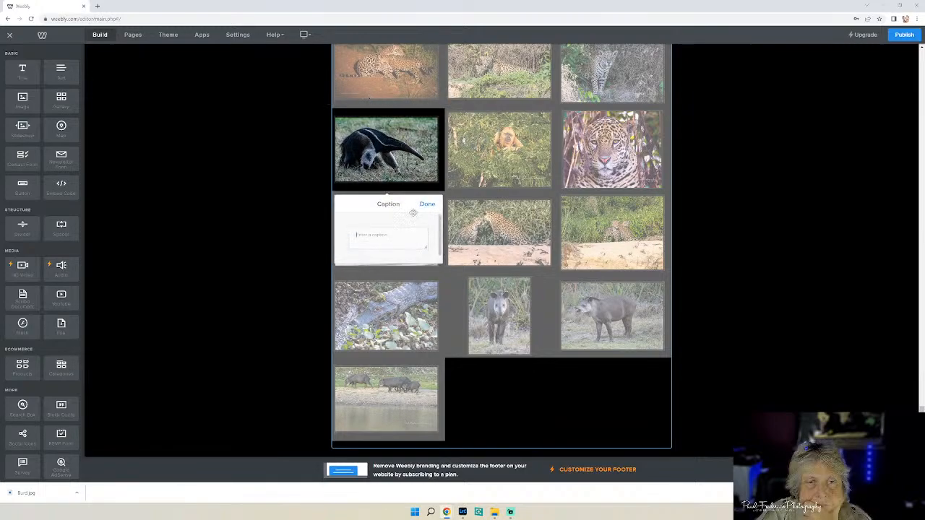
{"action": "type", "text": "Anteater"}
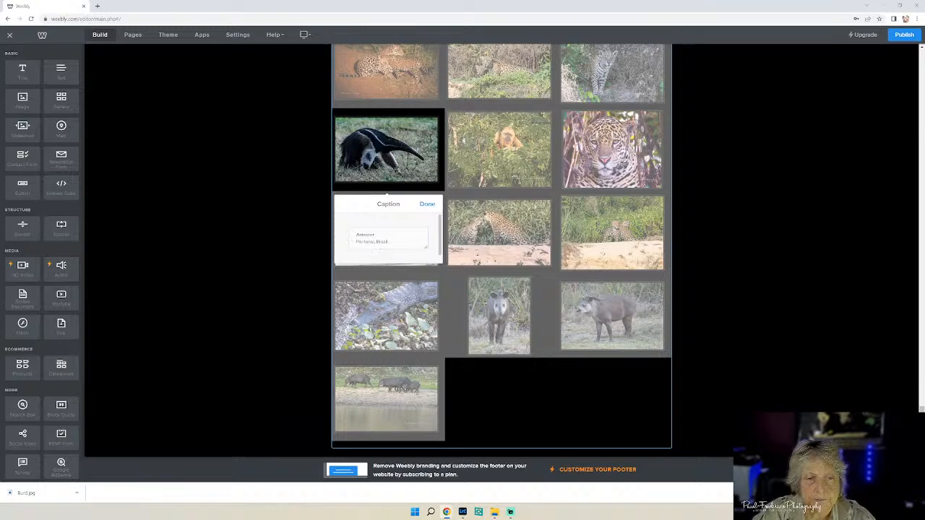
{"action": "left_click", "coordinate": [427, 204]}
Caption the photo of the two jaguars lying together on red ground "Cuddles" with "Pantanal, Brazil" on the second line.
{"action": "scroll", "coordinate": [567, 256], "scroll_direction": "up", "scroll_amount": 3}
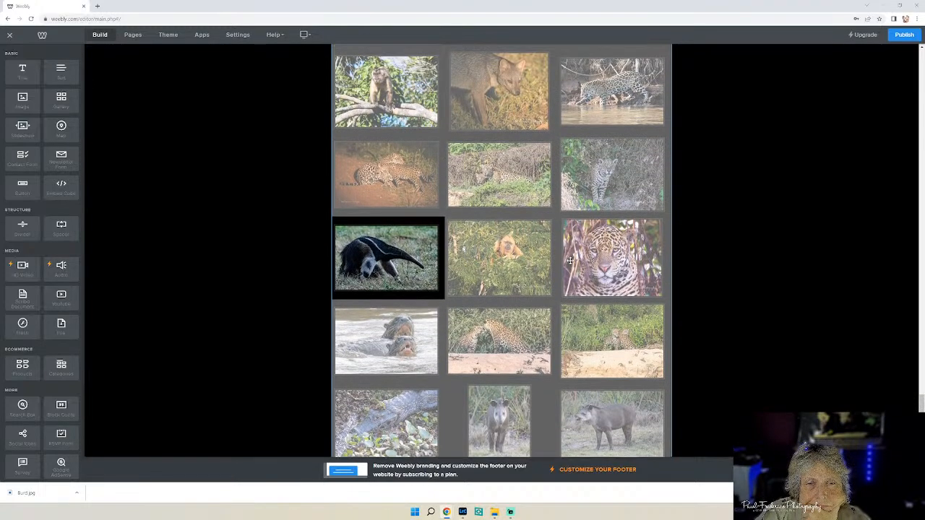
{"action": "scroll", "coordinate": [570, 260], "scroll_direction": "up", "scroll_amount": 2}
{"action": "left_click", "coordinate": [389, 250]}
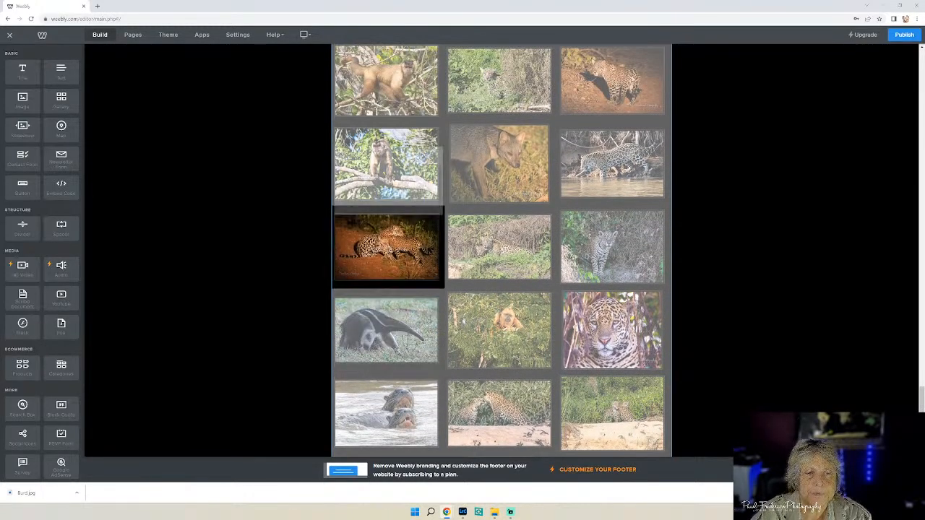
{"action": "left_click", "coordinate": [380, 226]}
{"action": "type", "text": "Cuddles"}
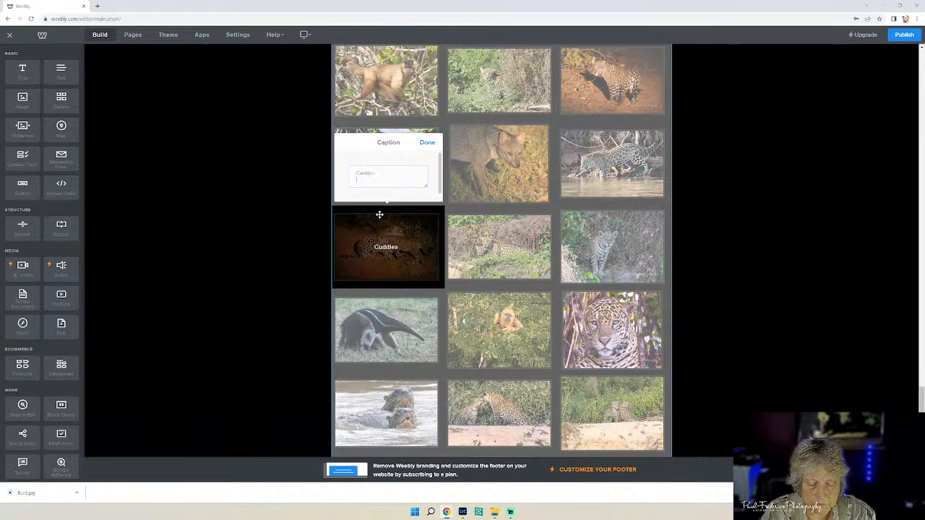
{"action": "key", "text": "Return"}
{"action": "type", "text": "Pantanal Style"}
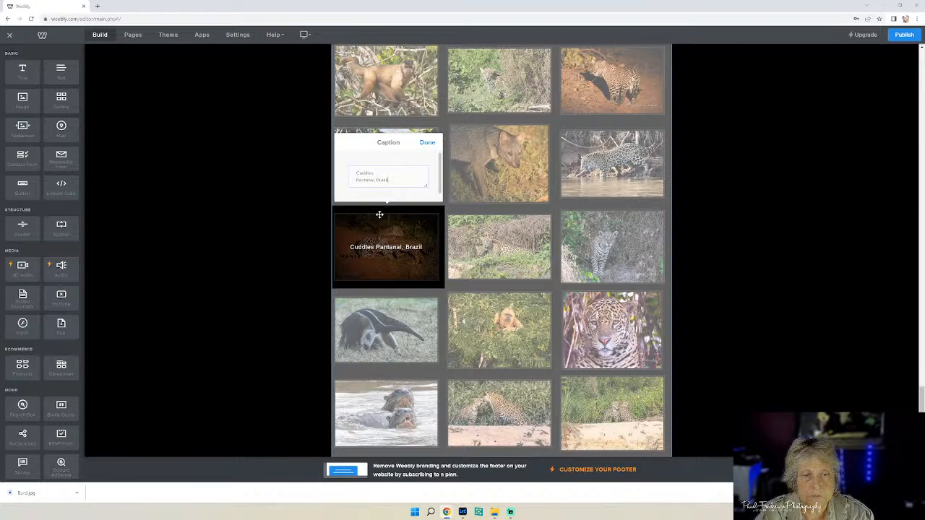
{"action": "left_click", "coordinate": [426, 145]}
Caption the fox photo "Crab-eating Fox" with "Pantanal, Brazil" on the second line.
{"action": "left_click", "coordinate": [501, 173]}
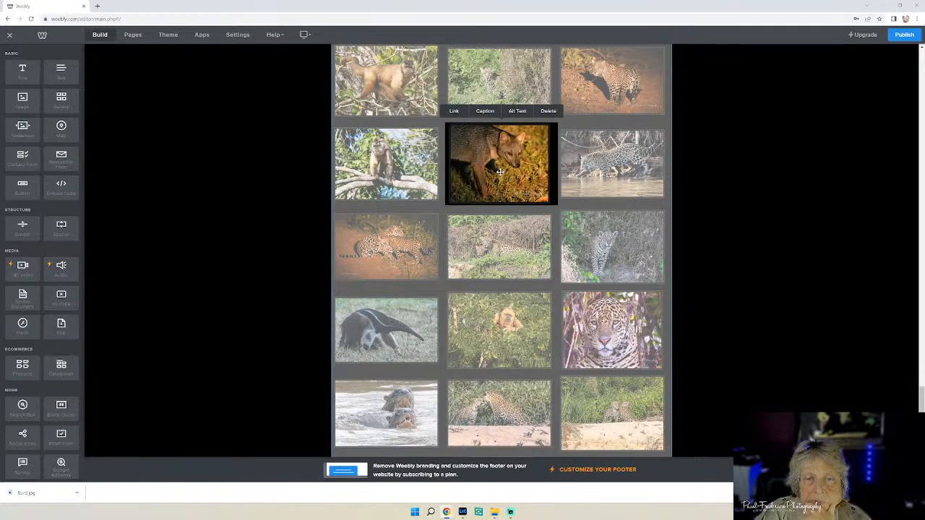
{"action": "left_click", "coordinate": [484, 112]}
{"action": "type", "text": "crab"}
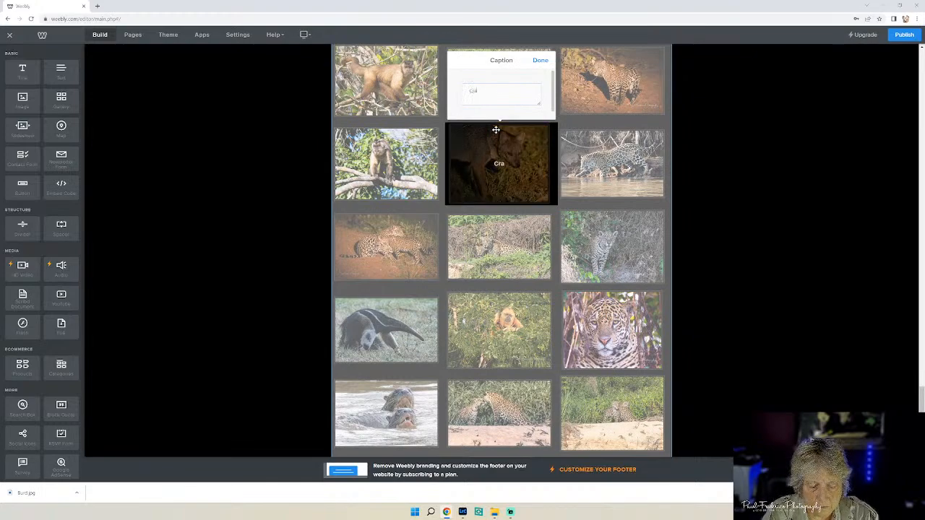
{"action": "type", "text": "-eating F"}
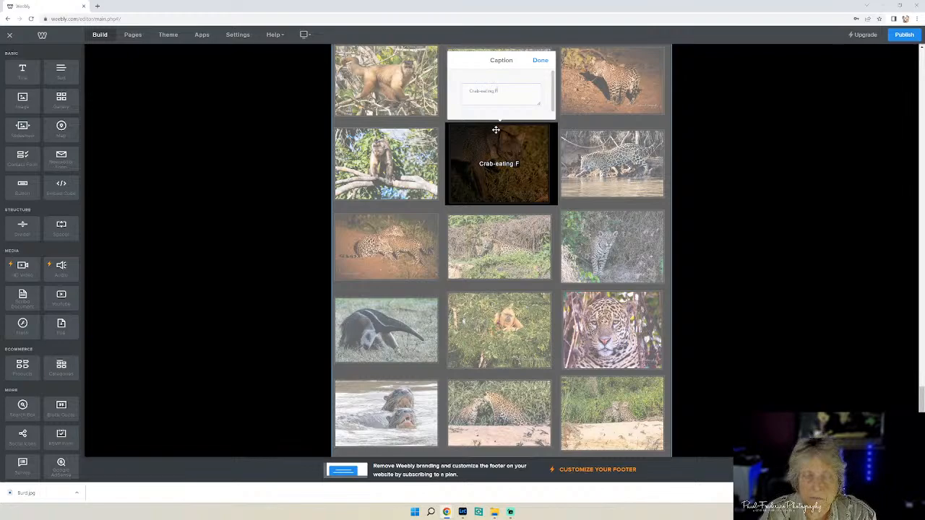
{"action": "type", "text": "ox"}
{"action": "key", "text": "Return"}
{"action": "type", "text": "Pantanal, Brazil"}
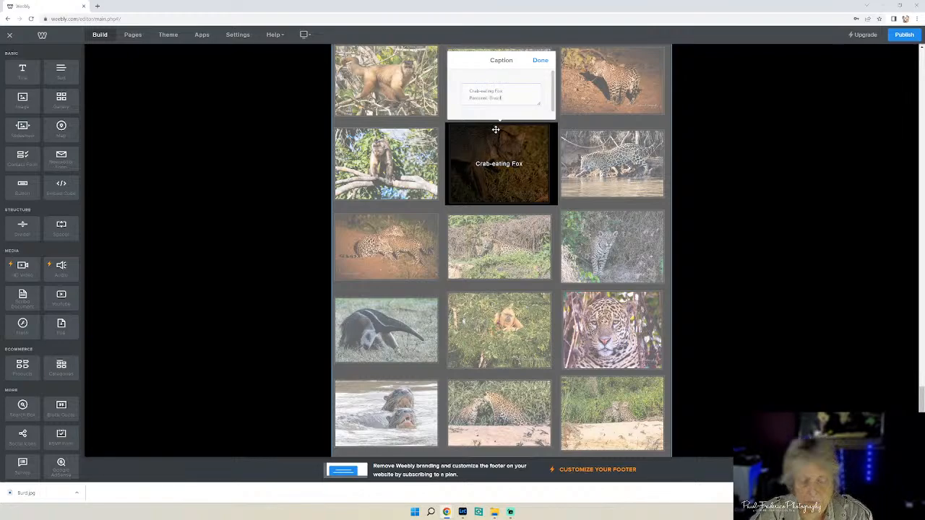
{"action": "left_click", "coordinate": [540, 60]}
Switch to File Explorer and look through the Pantanal Brazil folder for the file names of the remaining uncaptioned animal photos.
{"action": "scroll", "coordinate": [773, 165], "scroll_direction": "up", "scroll_amount": 2}
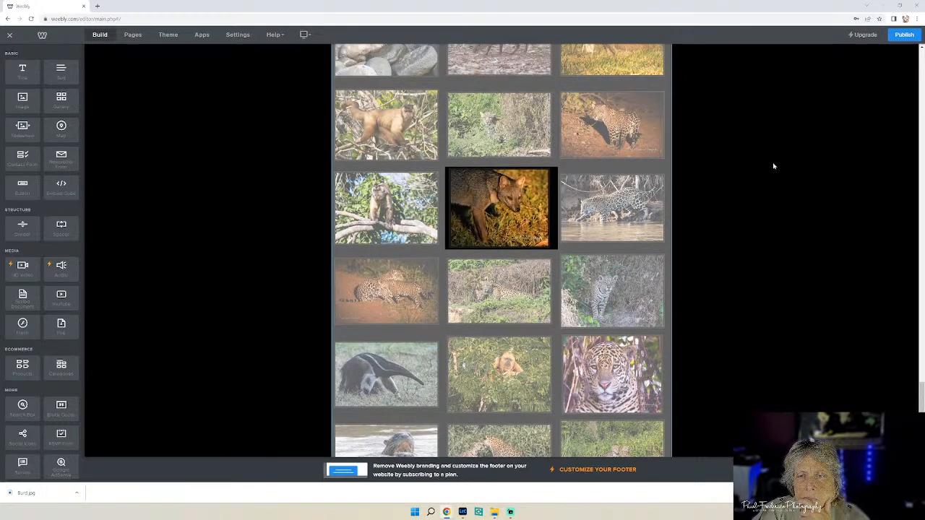
{"action": "left_click", "coordinate": [494, 511]}
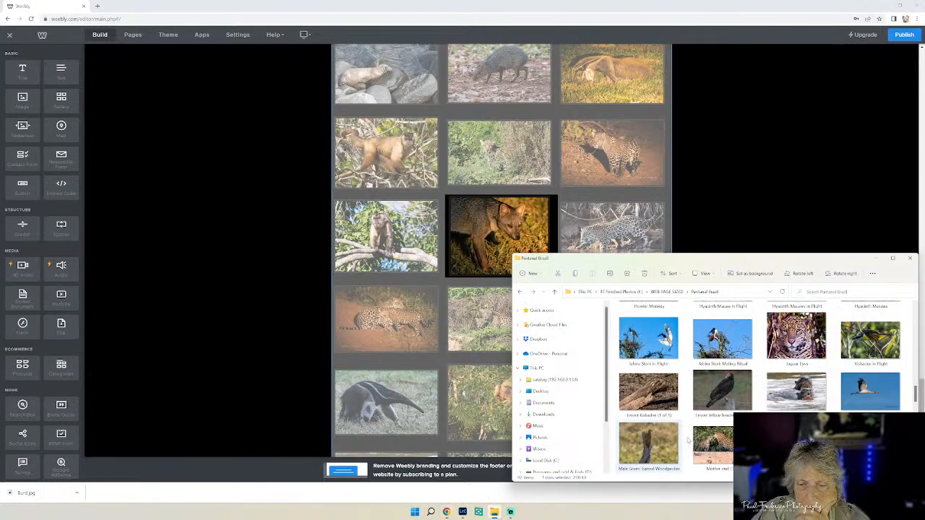
{"action": "scroll", "coordinate": [759, 382], "scroll_direction": "up", "scroll_amount": 3}
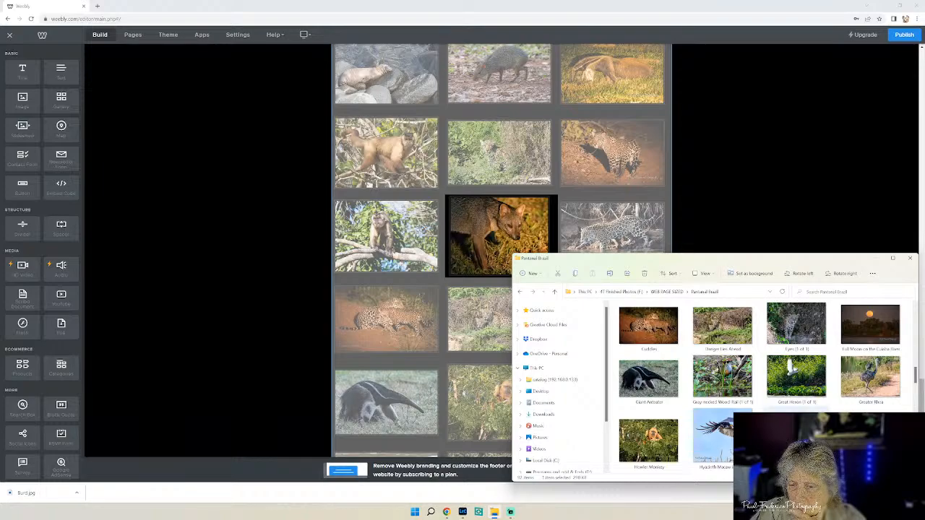
{"action": "scroll", "coordinate": [759, 382], "scroll_direction": "down", "scroll_amount": 5}
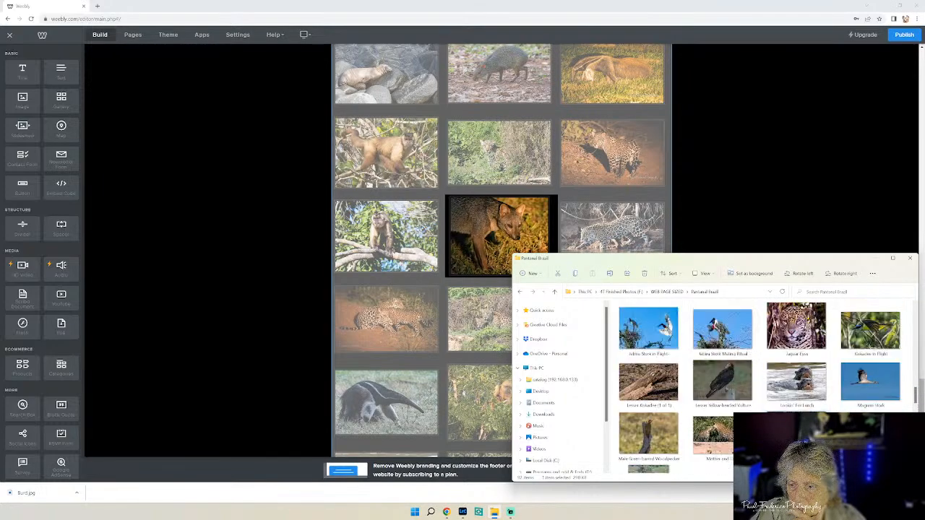
{"action": "scroll", "coordinate": [758, 382], "scroll_direction": "up", "scroll_amount": 5}
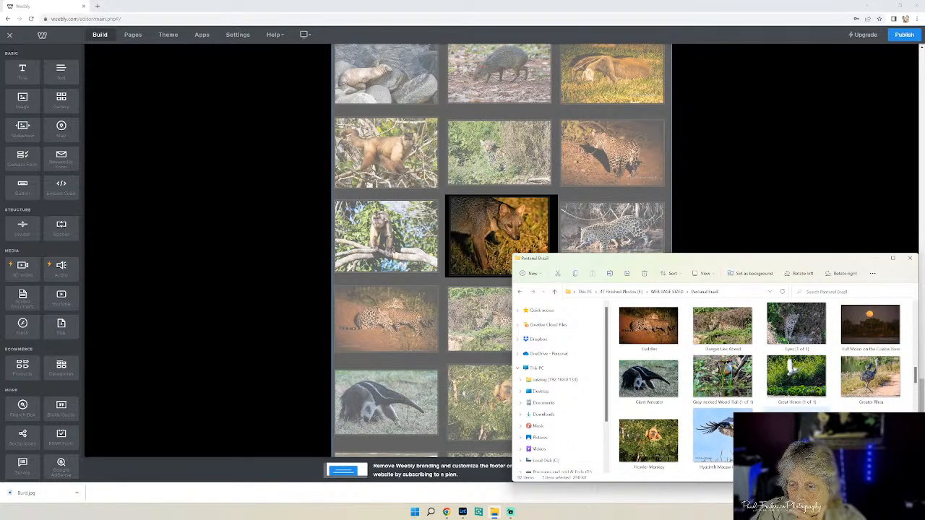
{"action": "scroll", "coordinate": [759, 383], "scroll_direction": "up", "scroll_amount": 2}
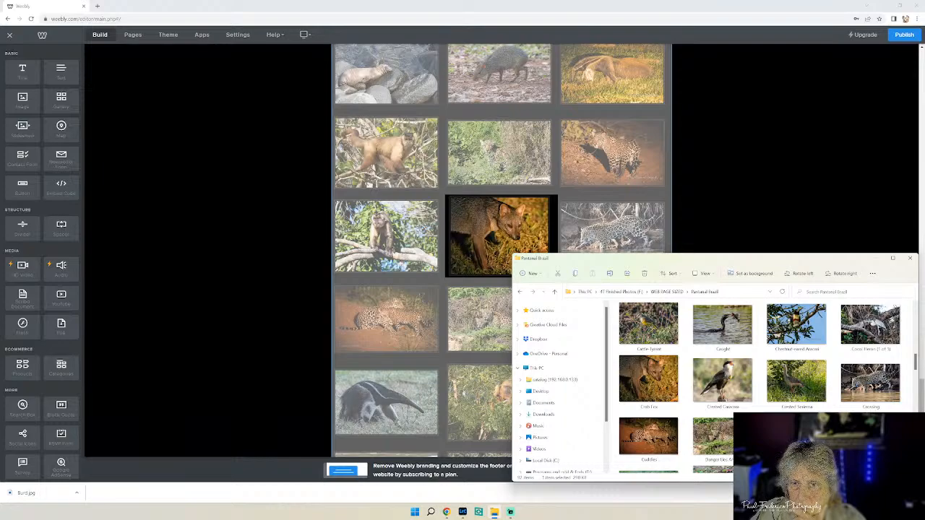
{"action": "scroll", "coordinate": [759, 383], "scroll_direction": "up", "scroll_amount": 1}
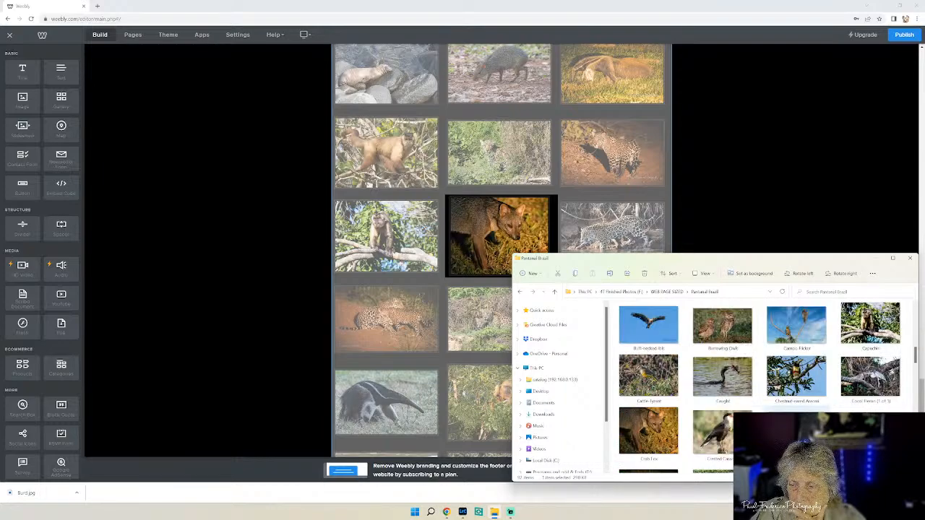
{"action": "scroll", "coordinate": [758, 382], "scroll_direction": "up", "scroll_amount": 4}
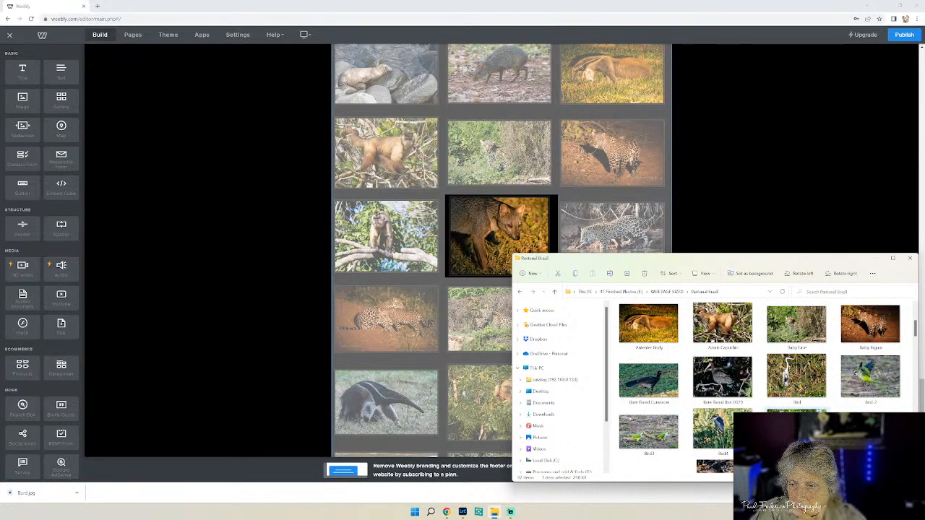
Back in the Weebly gallery, caption the jaguar standing on red ground "Baby Jaguar", its age in months and "Pantanal, Brazil" on three lines.
{"action": "left_click", "coordinate": [599, 161]}
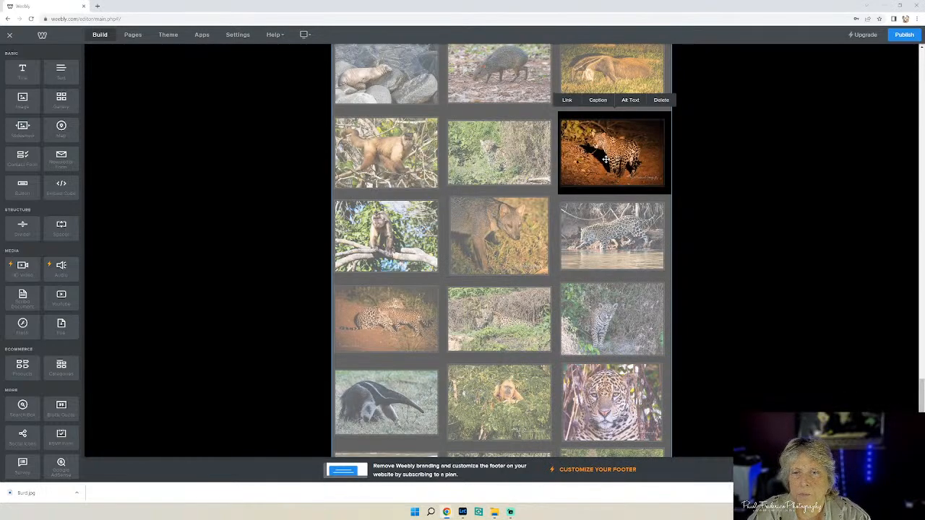
{"action": "left_click", "coordinate": [597, 101]}
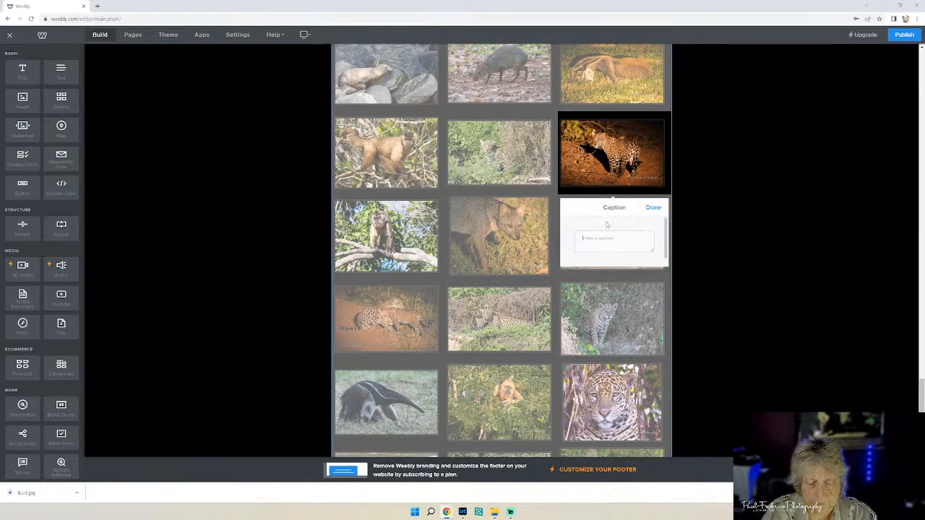
{"action": "type", "text": "Baby Jagu"}
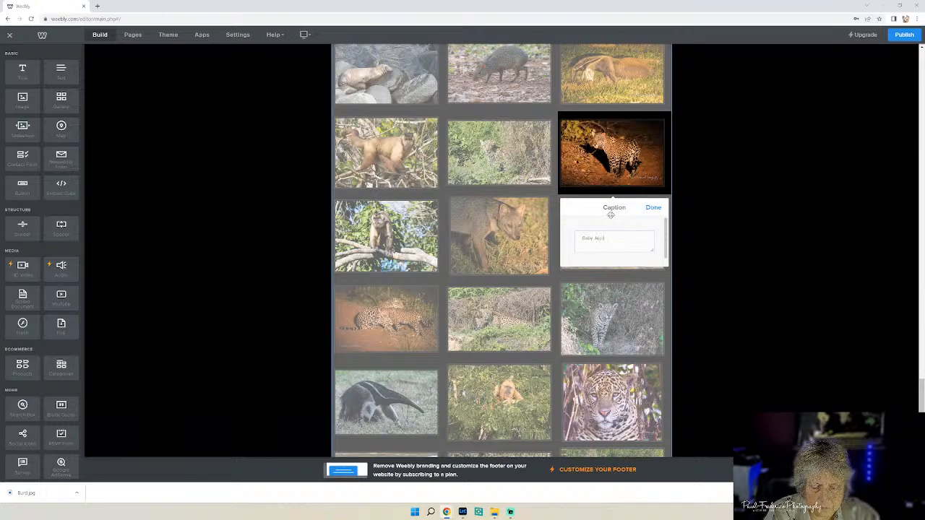
{"action": "type", "text": "ar"}
{"action": "key", "text": "Return"}
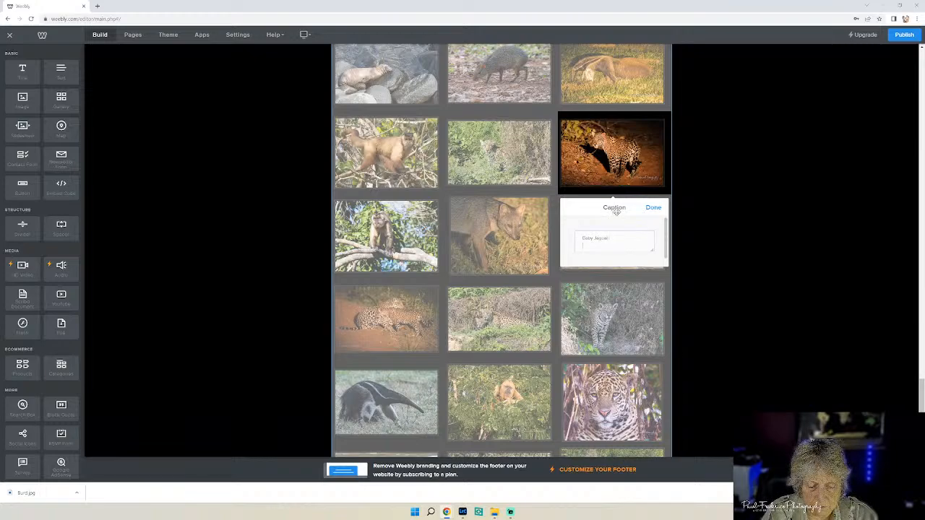
{"action": "type", "text": "#63"}
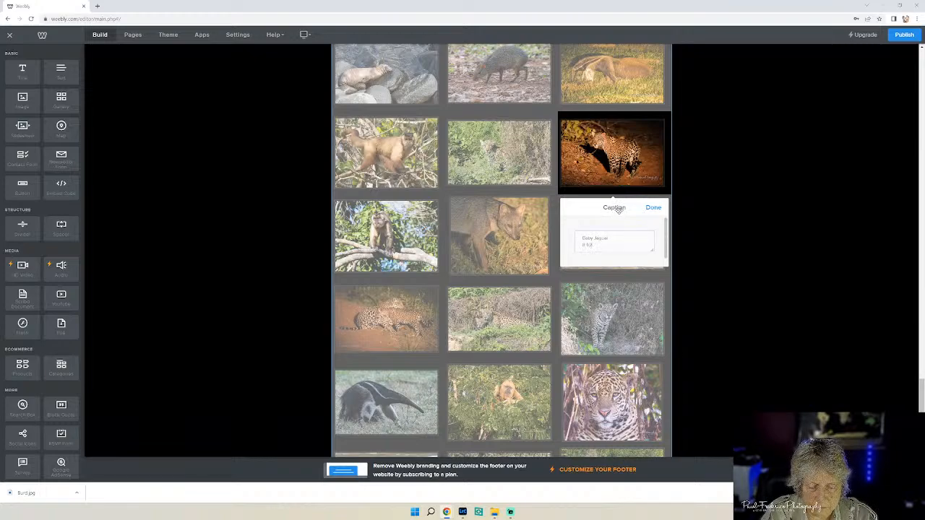
{"action": "type", "text": " months old"}
{"action": "key", "text": "Return"}
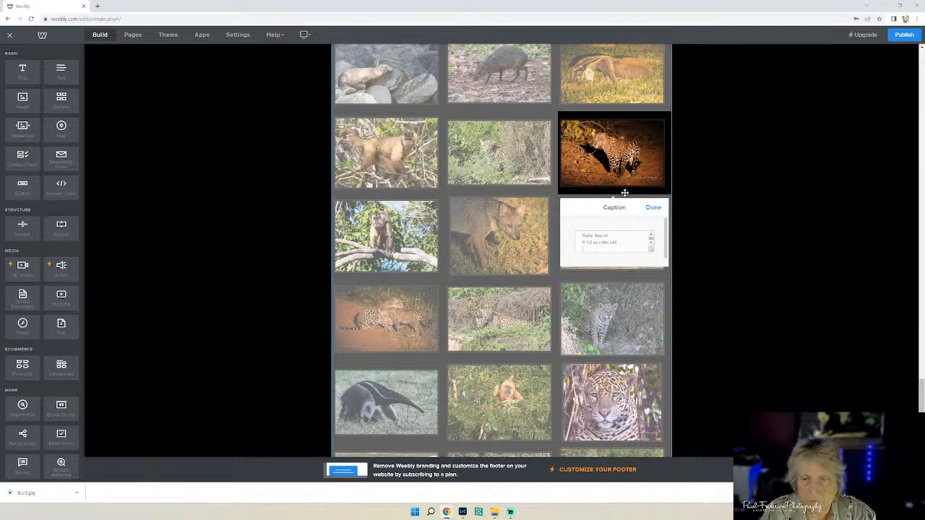
{"action": "type", "text": "Pantanal, Brazil"}
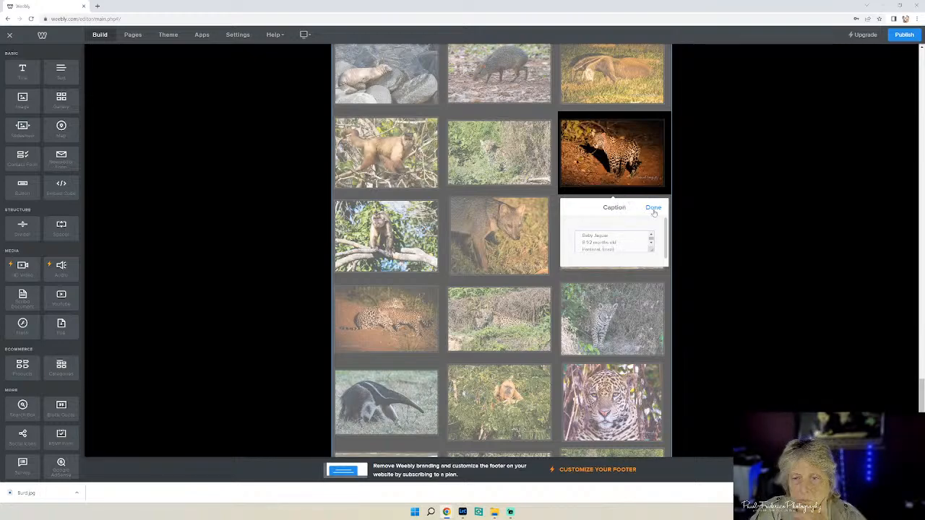
{"action": "left_click", "coordinate": [653, 208]}
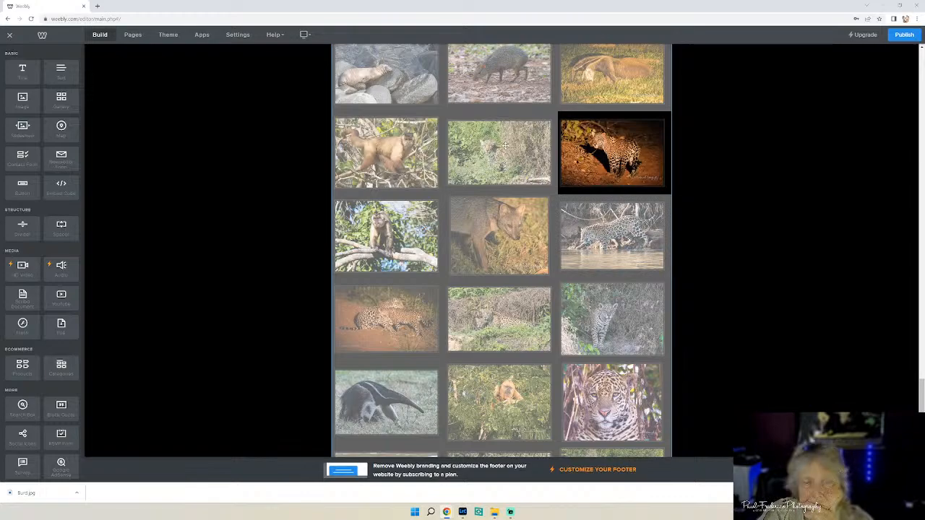
Check the name of the photo of the jaguar peering from green bushes in the Pantanal Brazil folder and caption it "Baby Face".
{"action": "left_click", "coordinate": [494, 511]}
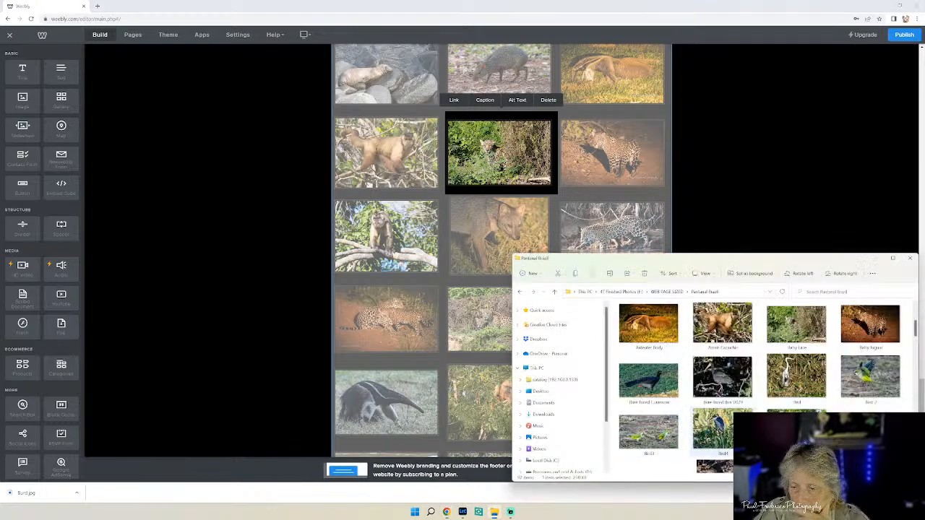
{"action": "left_click", "coordinate": [503, 165]}
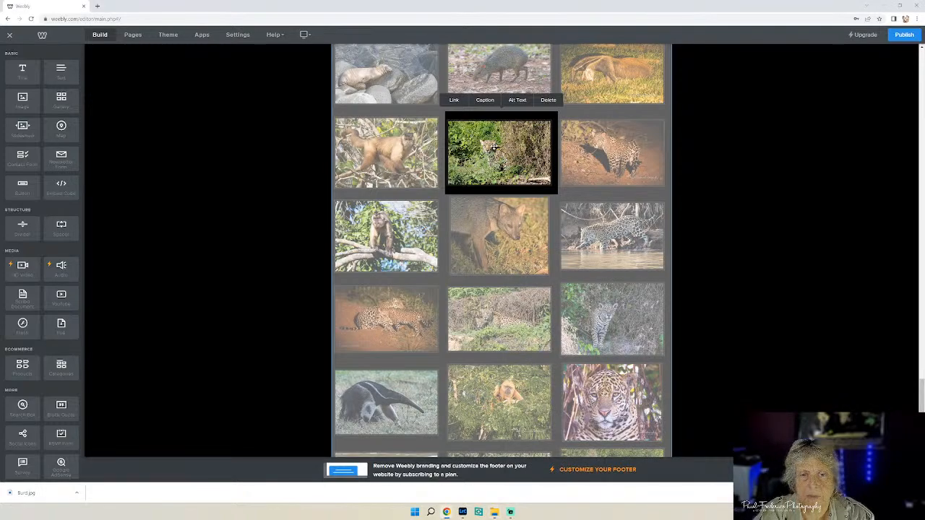
{"action": "left_click", "coordinate": [485, 100]}
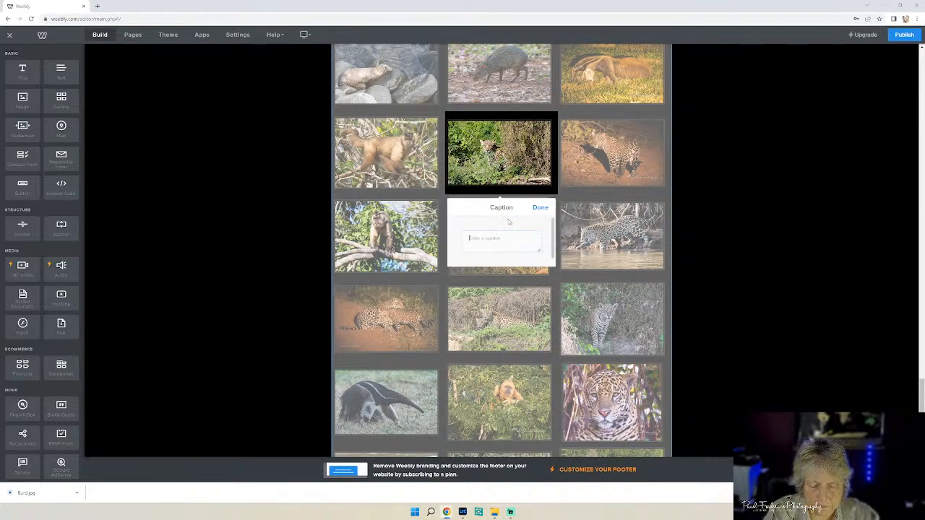
{"action": "type", "text": "Baby Fa"}
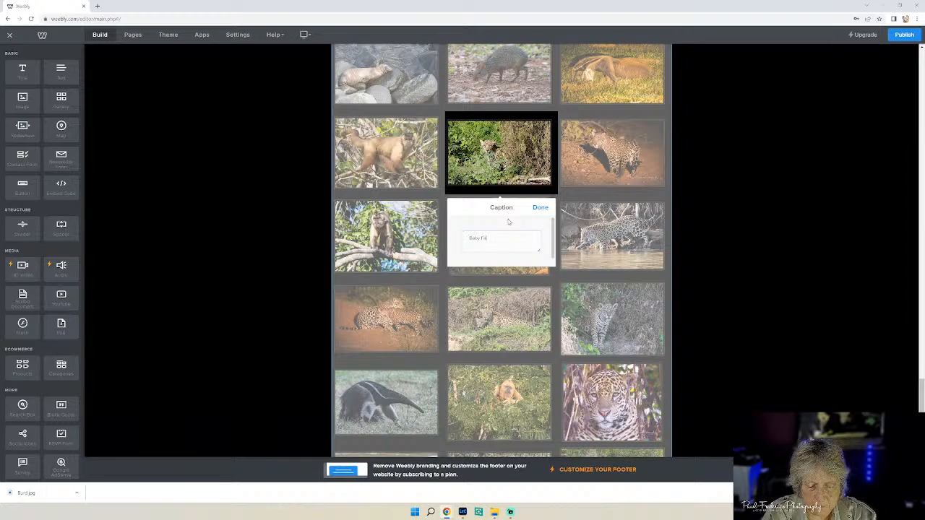
{"action": "type", "text": "ce"}
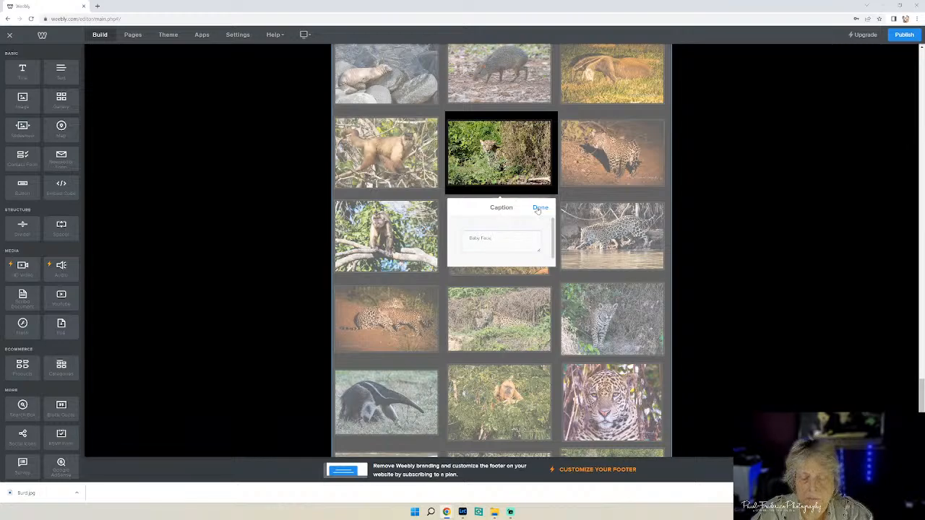
{"action": "left_click", "coordinate": [538, 209]}
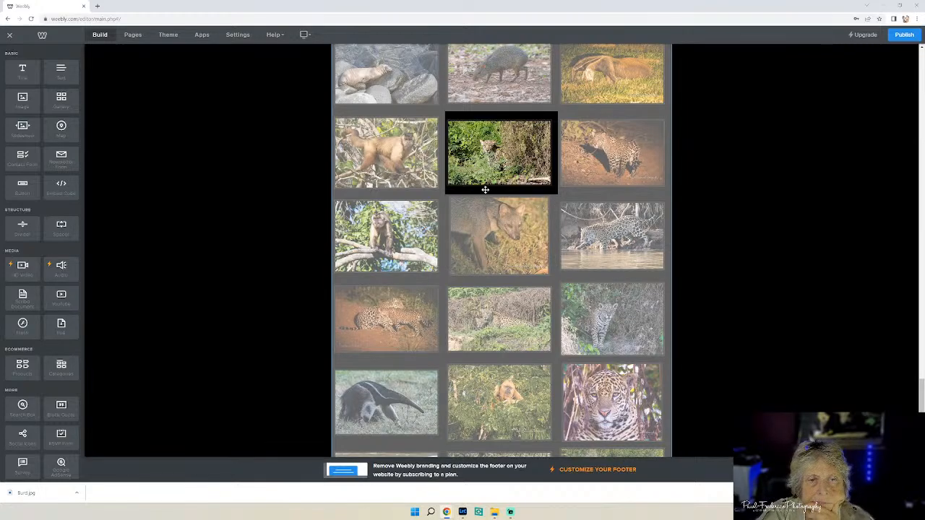
Caption the brown monkey walking through branches "Azaris' Capuchin" with "Pantanal, Brazil" on the second line, and publish the website.
{"action": "left_click", "coordinate": [386, 150]}
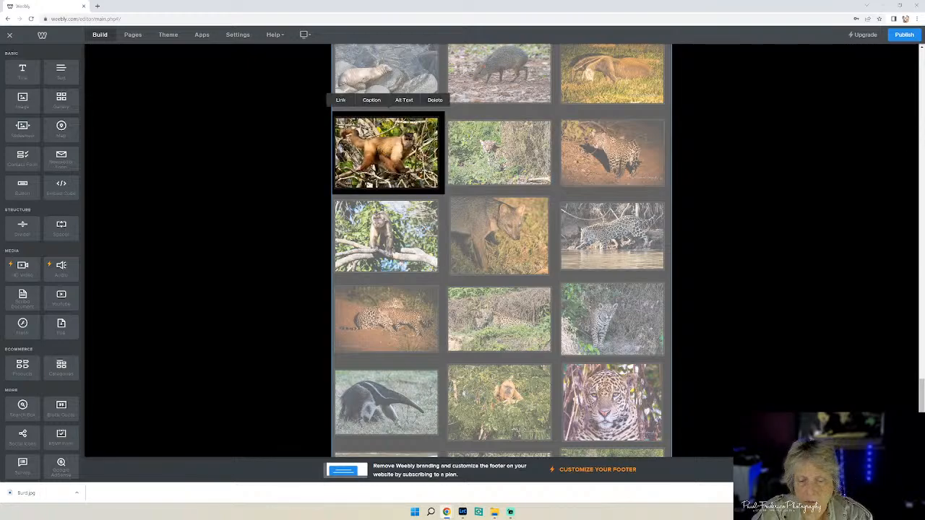
{"action": "left_click", "coordinate": [496, 512]}
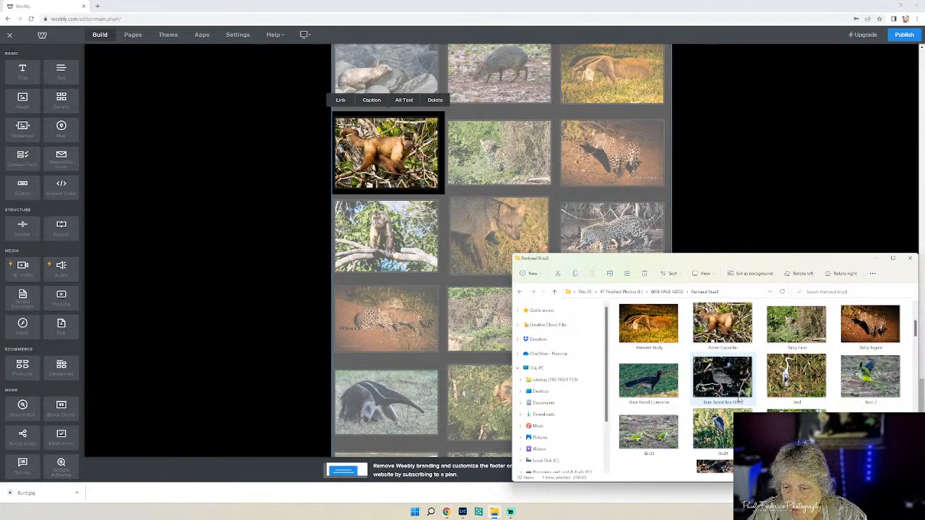
{"action": "left_click", "coordinate": [372, 100]}
{"action": "type", "text": "A"}
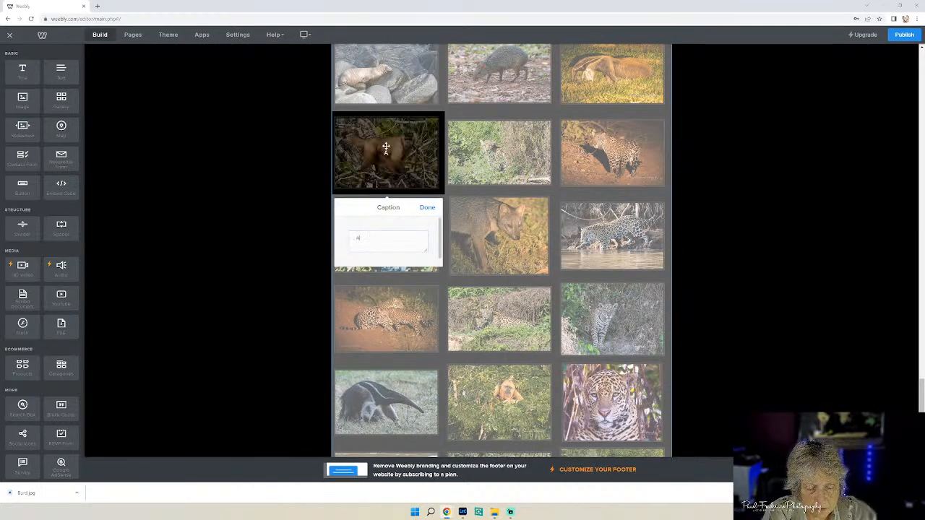
{"action": "type", "text": "zaris' Cal"}
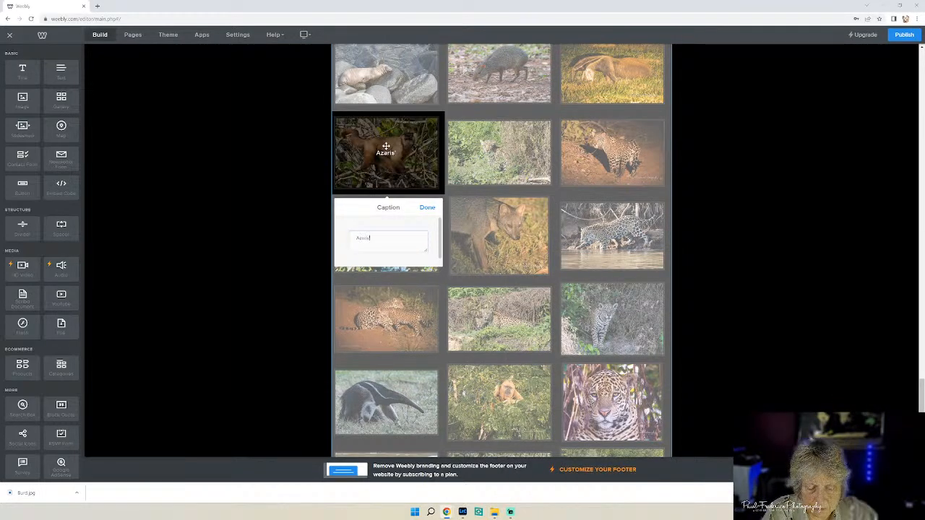
{"action": "type", "text": "uchin"}
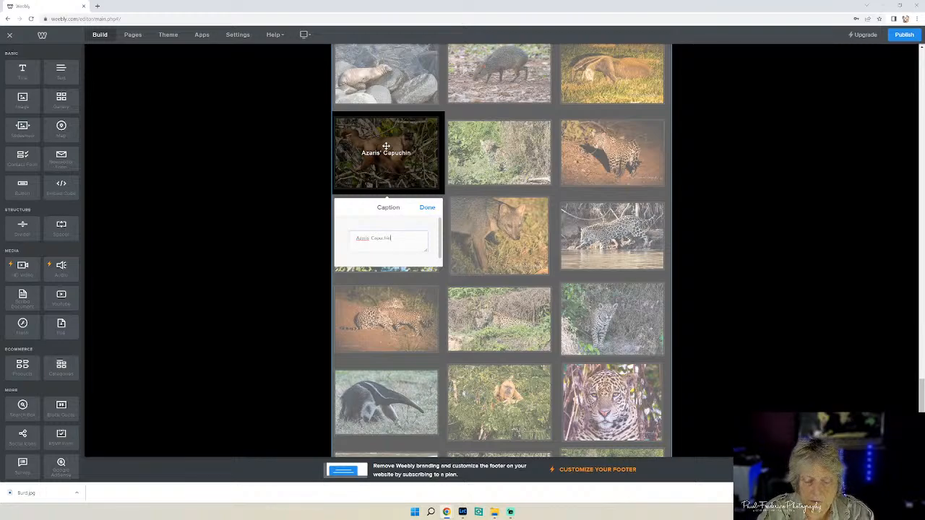
{"action": "key", "text": "Return"}
{"action": "type", "text": "Pantanal, Brazil"}
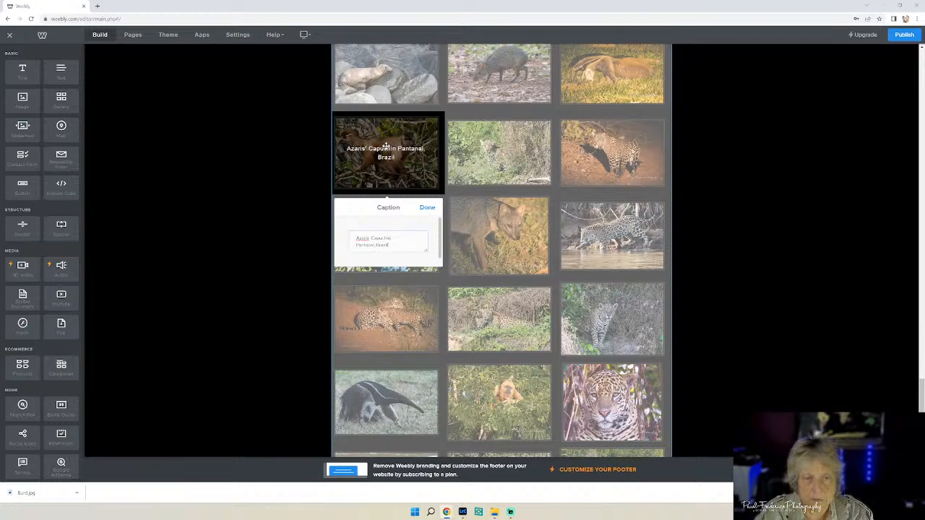
{"action": "left_click", "coordinate": [428, 208]}
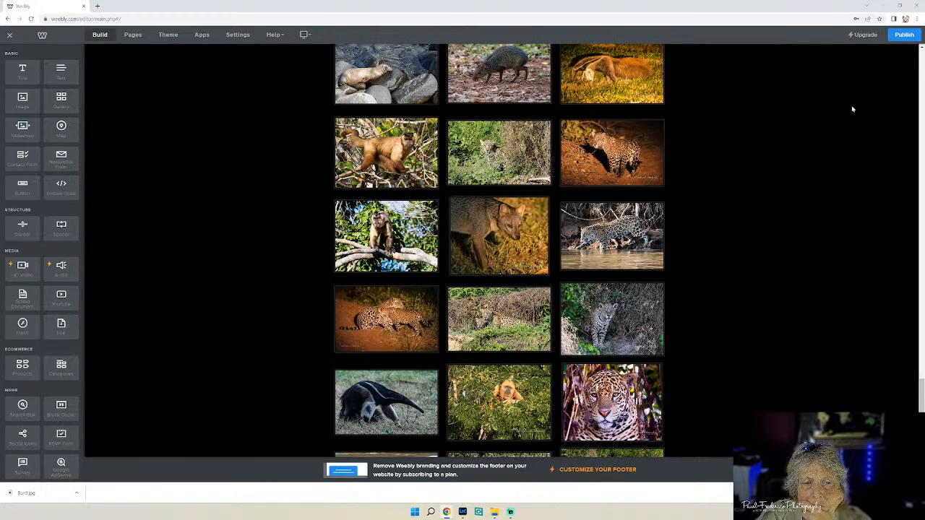
{"action": "left_click", "coordinate": [903, 35]}
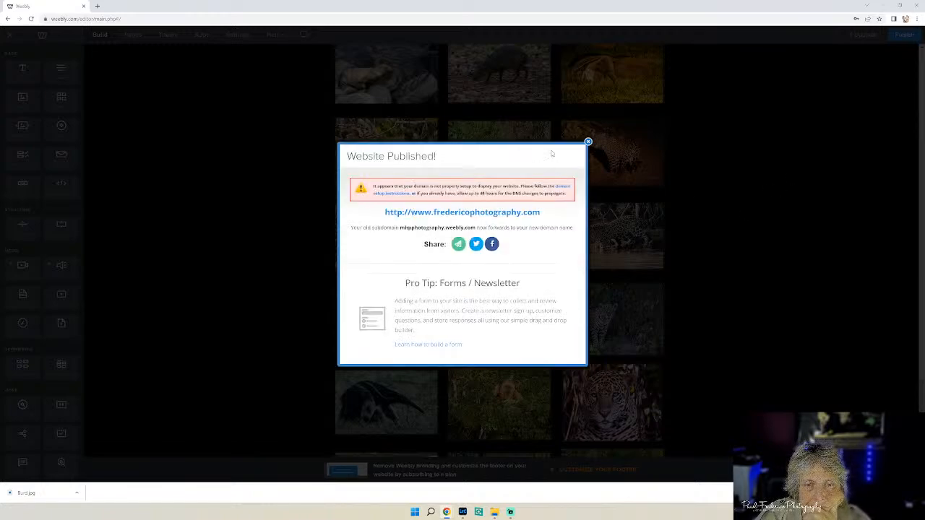
{"action": "left_click", "coordinate": [588, 143]}
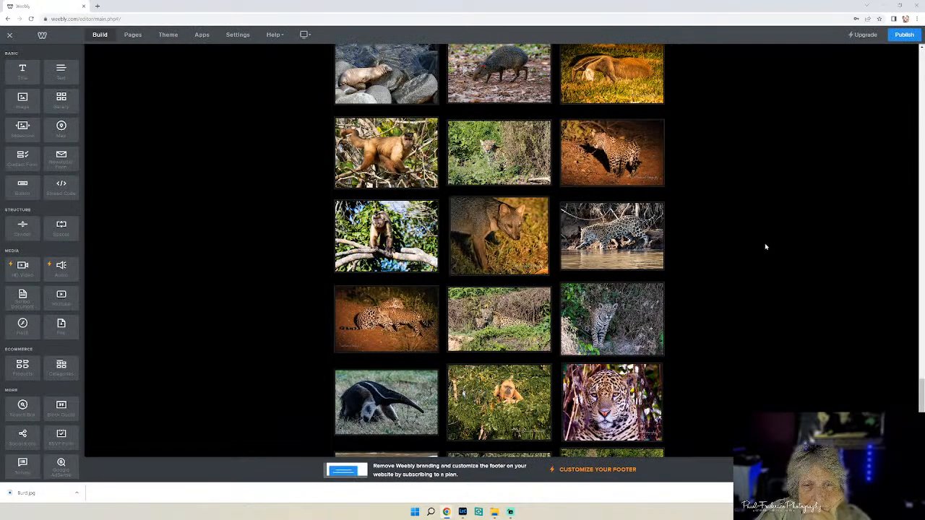
Caption the photo of the anteater in golden grass "Anteater" with "Pantanal, Brazil" on the second line.
{"action": "scroll", "coordinate": [751, 245], "scroll_direction": "up", "scroll_amount": 3}
{"action": "left_click", "coordinate": [613, 247]}
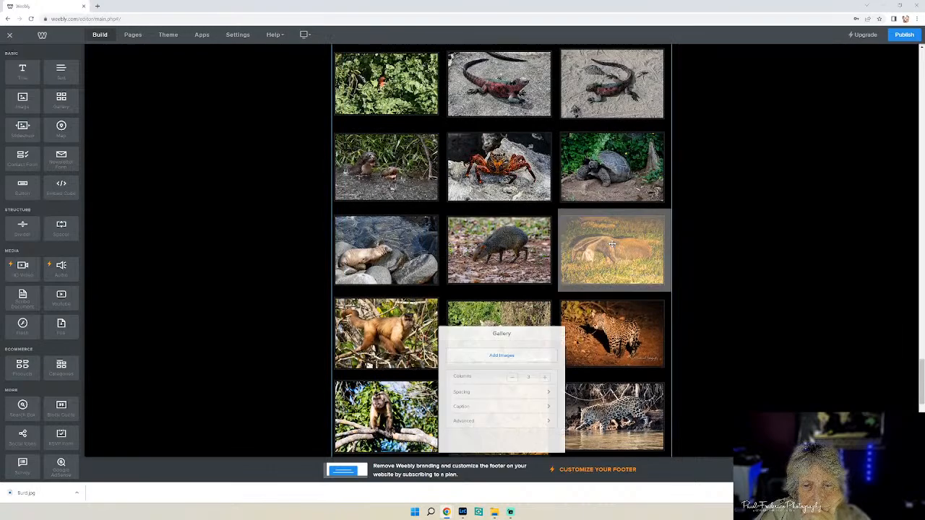
{"action": "left_click", "coordinate": [615, 258]}
{"action": "left_click", "coordinate": [596, 198]}
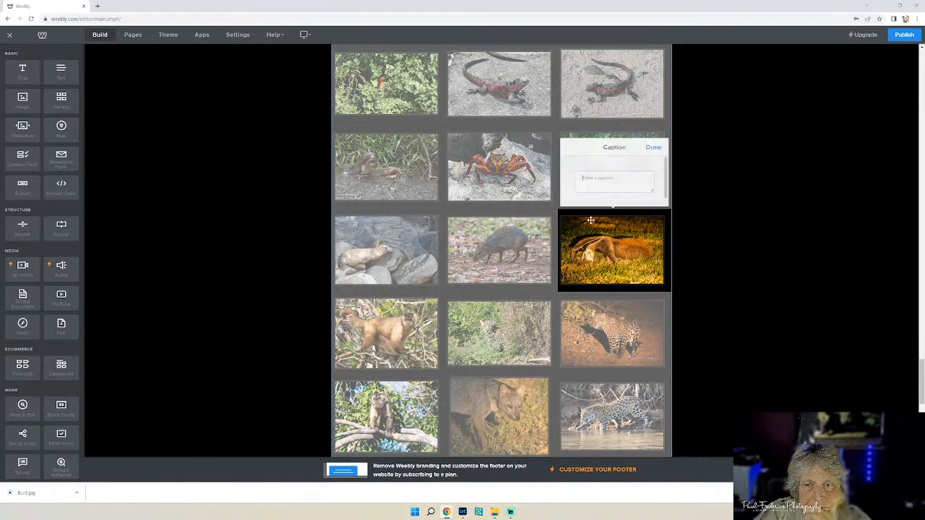
{"action": "type", "text": "Anteater"}
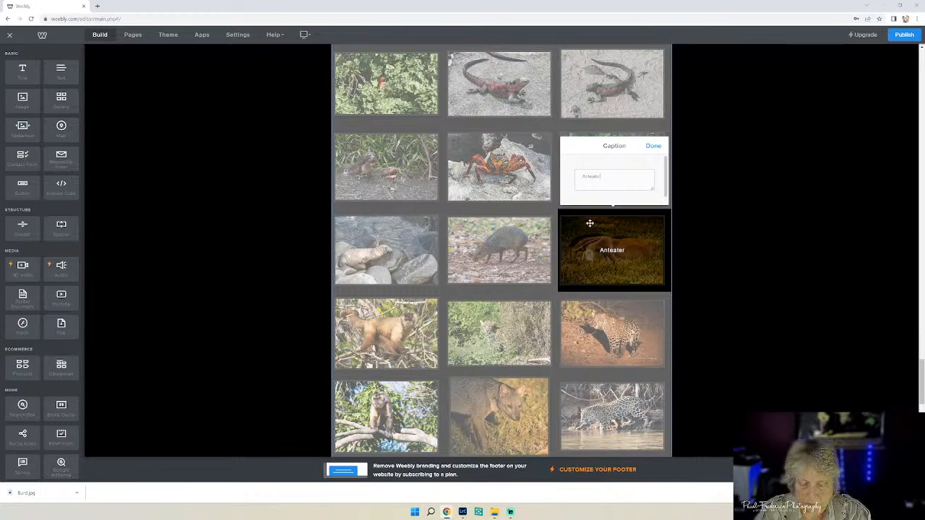
{"action": "key", "text": "Return"}
{"action": "type", "text": "Pantanal, Brazil"}
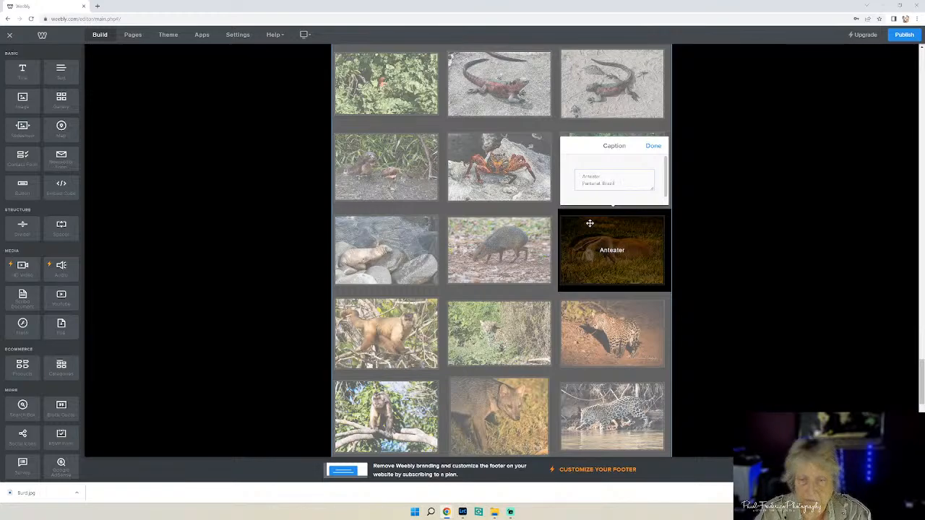
{"action": "left_click", "coordinate": [653, 147]}
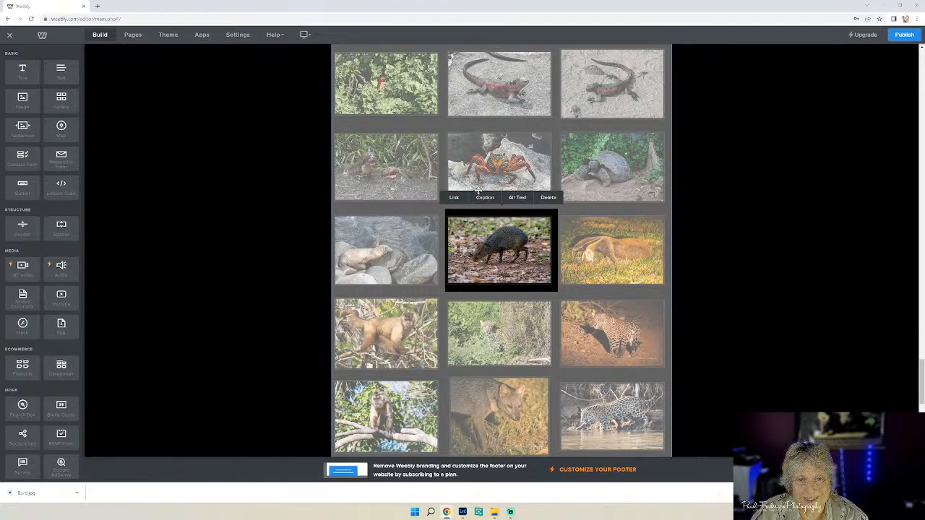
Caption the photo of the dark rodent walking on fallen leaves "Agouti".
{"action": "left_click", "coordinate": [487, 196]}
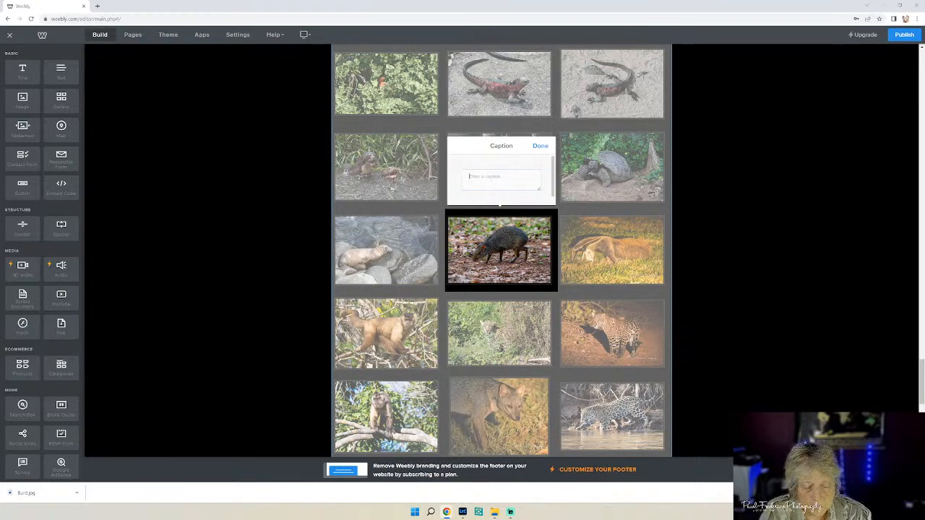
{"action": "type", "text": "Agu"}
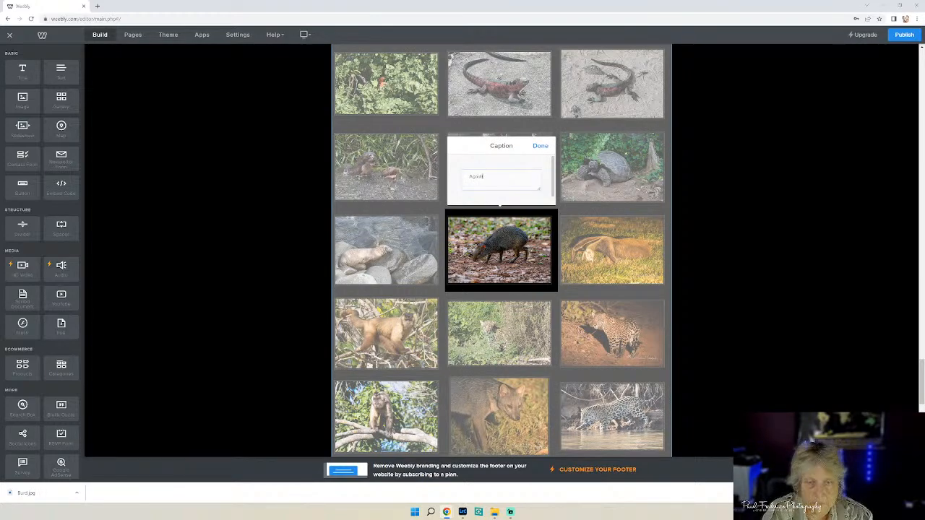
{"action": "left_click", "coordinate": [542, 148]}
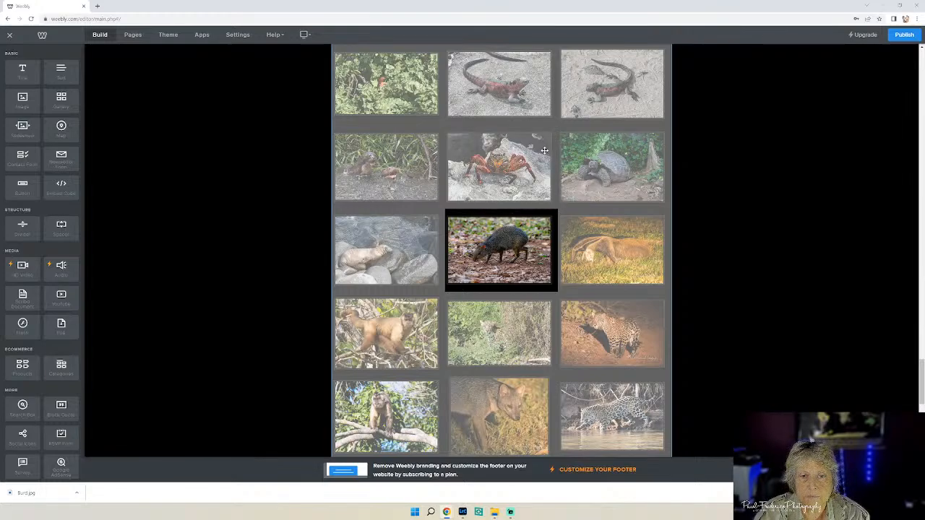
Review the sea lion, otter and older gallery photos above and the Pantanal rows below for photos still missing captions.
{"action": "left_click", "coordinate": [390, 254]}
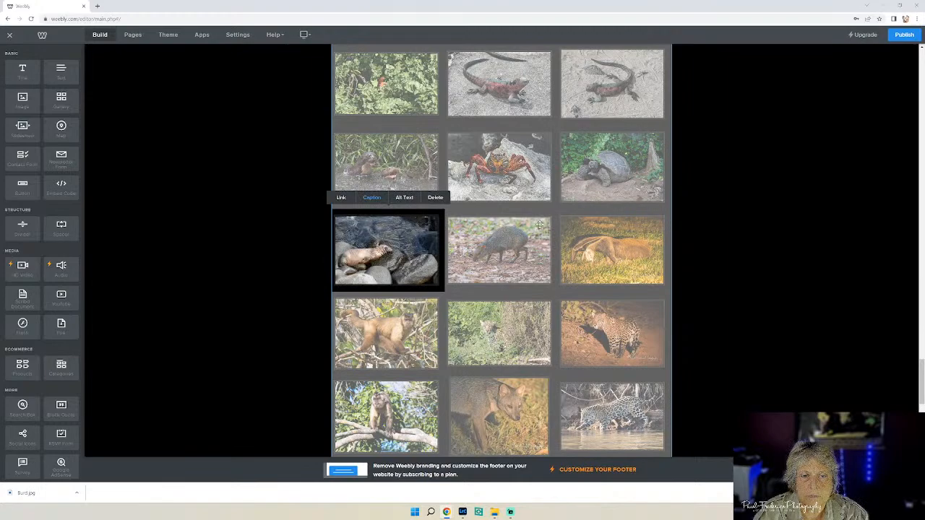
{"action": "left_click", "coordinate": [394, 165]}
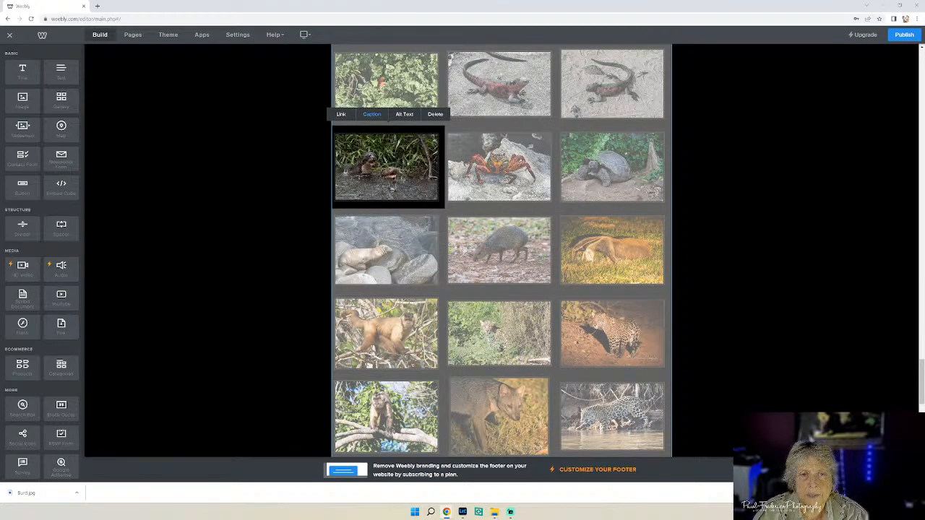
{"action": "left_click", "coordinate": [762, 214]}
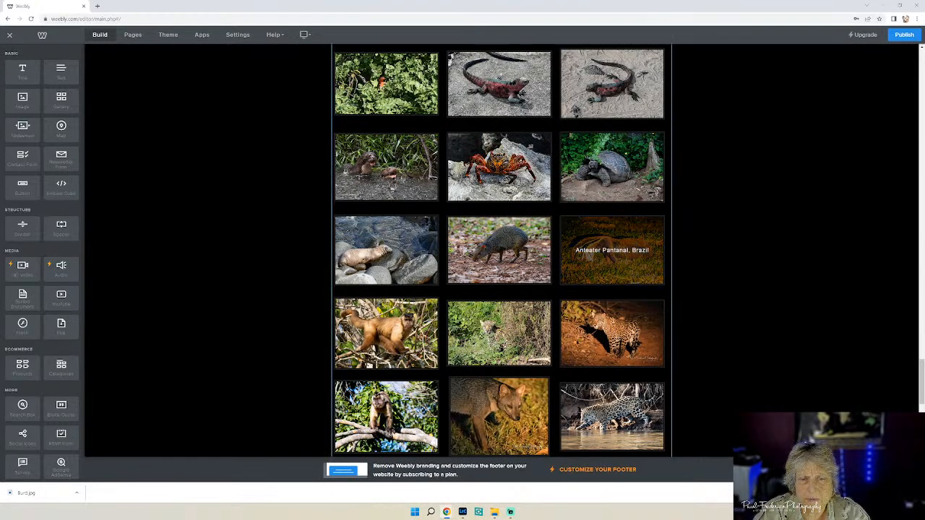
{"action": "scroll", "coordinate": [611, 253], "scroll_direction": "up", "scroll_amount": 1}
{"action": "scroll", "coordinate": [611, 289], "scroll_direction": "up", "scroll_amount": 2}
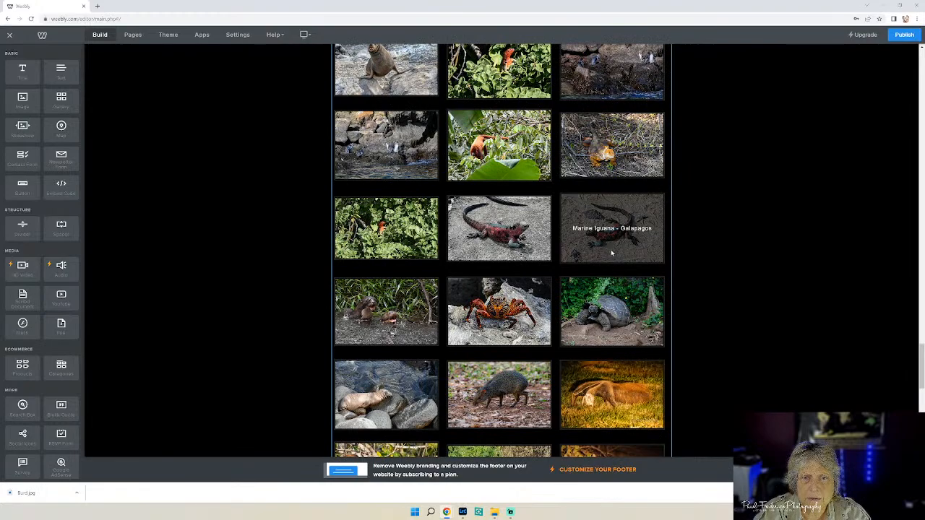
{"action": "scroll", "coordinate": [626, 256], "scroll_direction": "up", "scroll_amount": 2}
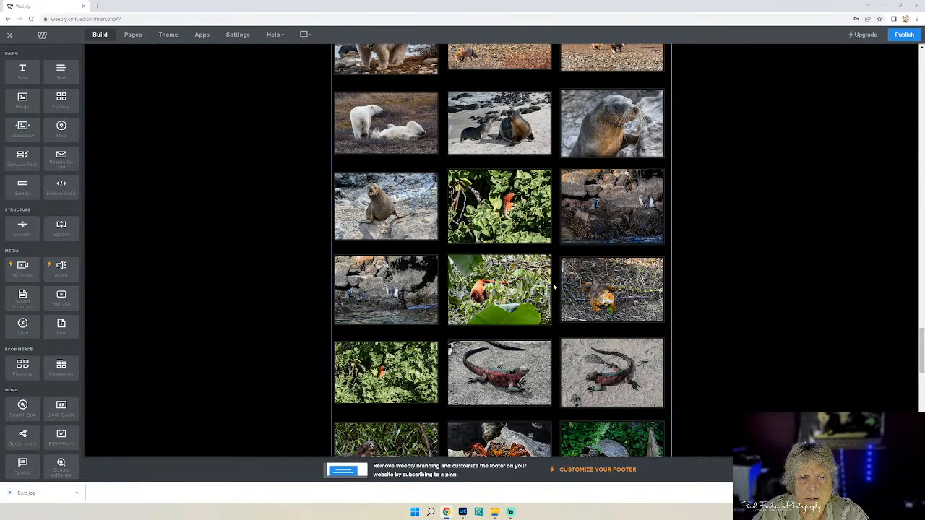
{"action": "scroll", "coordinate": [809, 311], "scroll_direction": "down", "scroll_amount": 4}
{"action": "scroll", "coordinate": [794, 310], "scroll_direction": "down", "scroll_amount": 2}
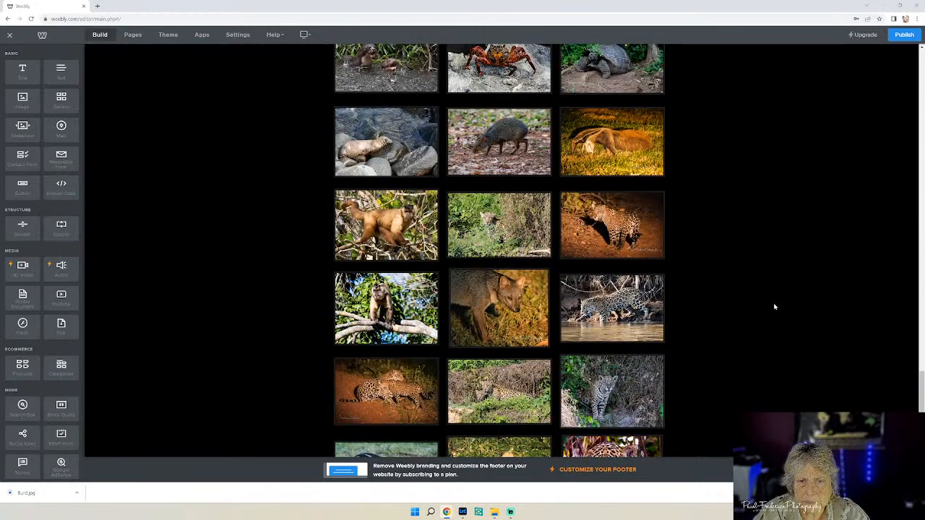
{"action": "scroll", "coordinate": [773, 307], "scroll_direction": "down", "scroll_amount": 2}
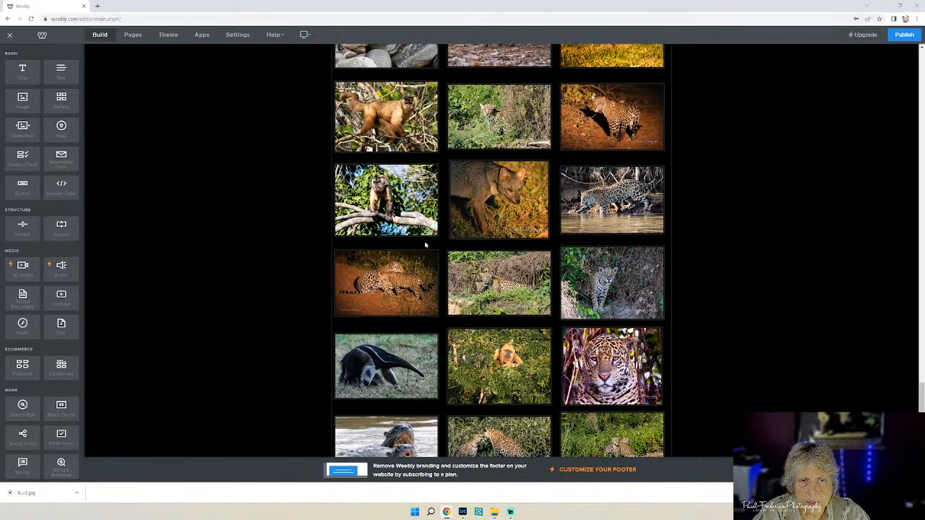
Open the caption of the monkey standing on a bare branch and look for its file name in the Pantanal Brazil folder.
{"action": "left_click", "coordinate": [385, 201]}
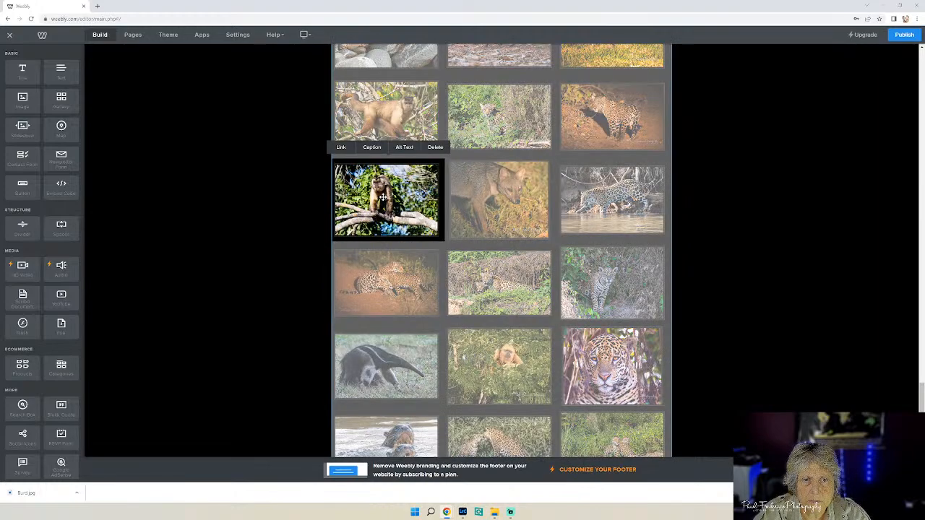
{"action": "left_click", "coordinate": [372, 148]}
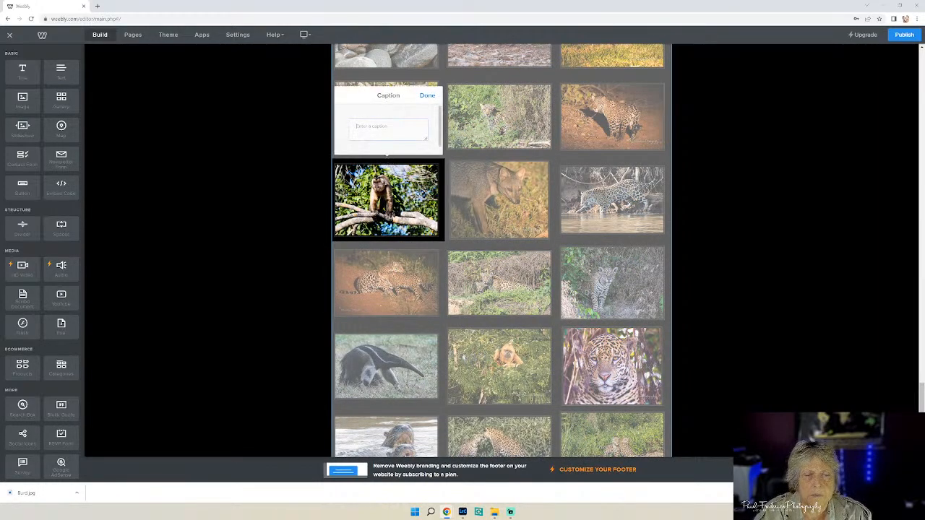
{"action": "left_click", "coordinate": [495, 512]}
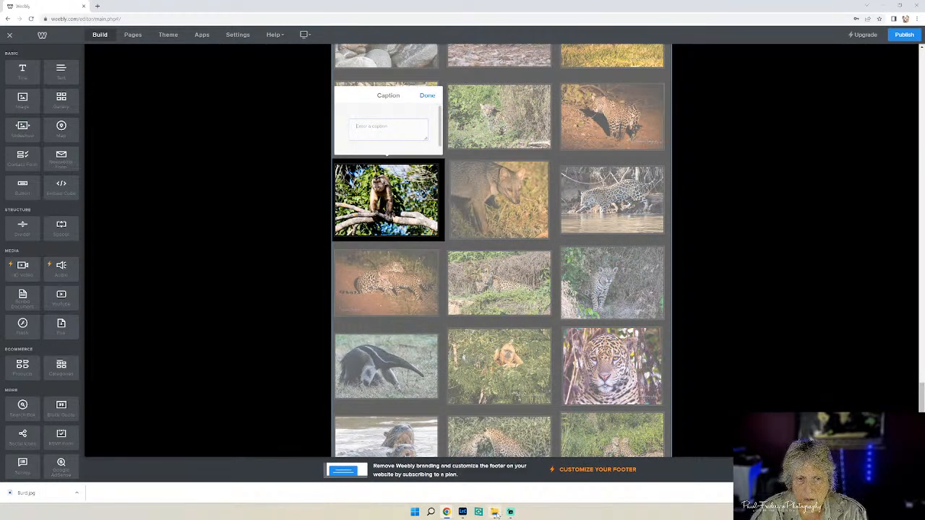
{"action": "scroll", "coordinate": [829, 399], "scroll_direction": "down", "scroll_amount": 1}
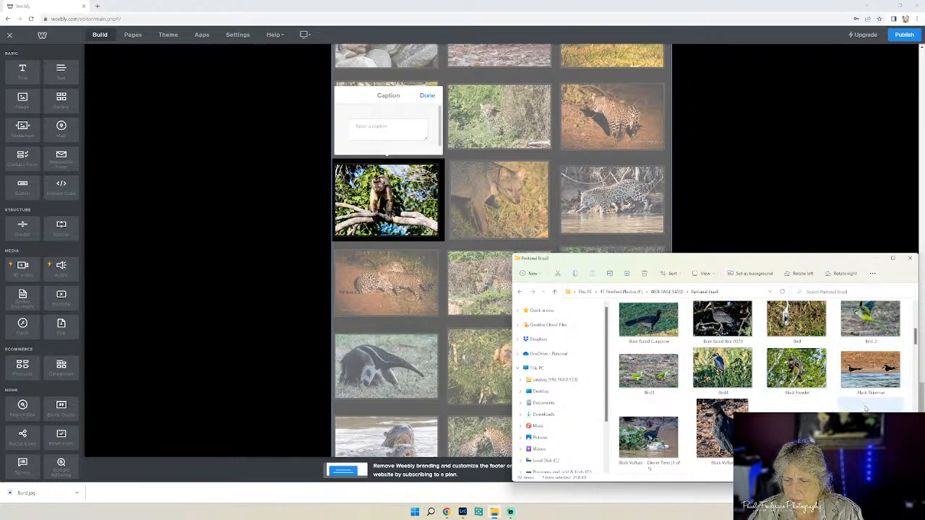
{"action": "scroll", "coordinate": [866, 409], "scroll_direction": "down", "scroll_amount": 1}
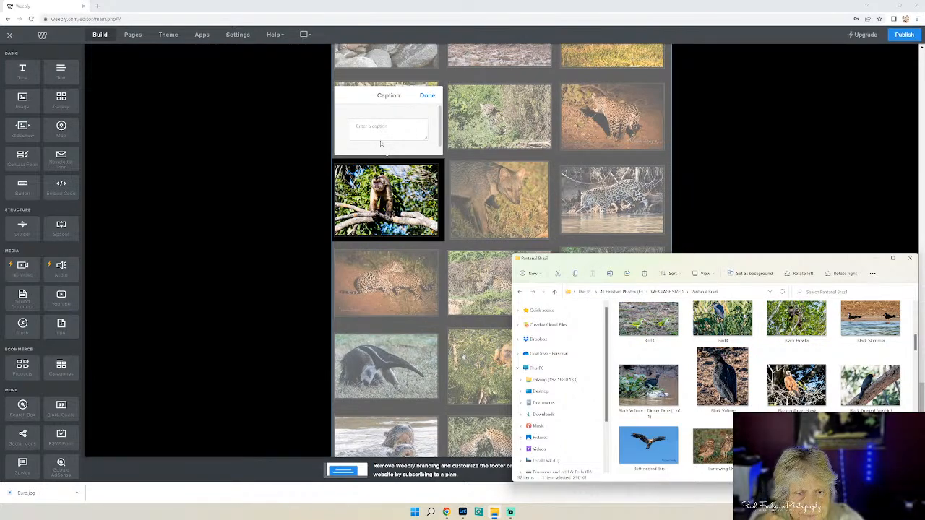
Switch to the browser window with the macaw list and search Google for "Black Striped Capuchin" to identify the monkey.
{"action": "left_click", "coordinate": [446, 511]}
{"action": "left_click", "coordinate": [526, 473]}
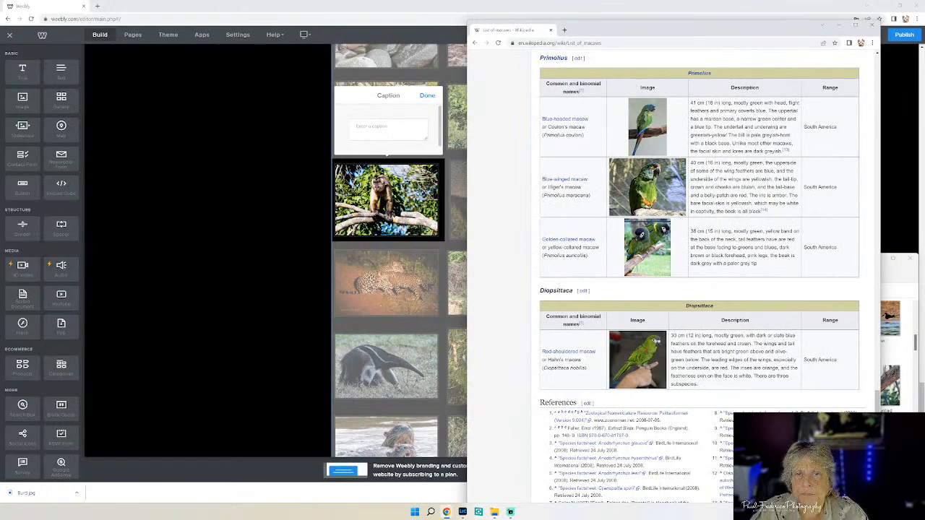
{"action": "left_click", "coordinate": [474, 42]}
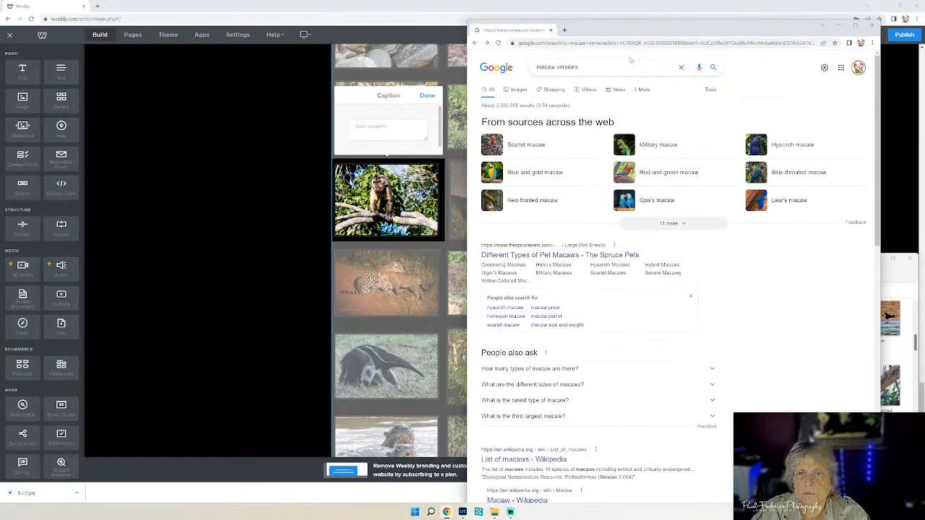
{"action": "left_click", "coordinate": [680, 66]}
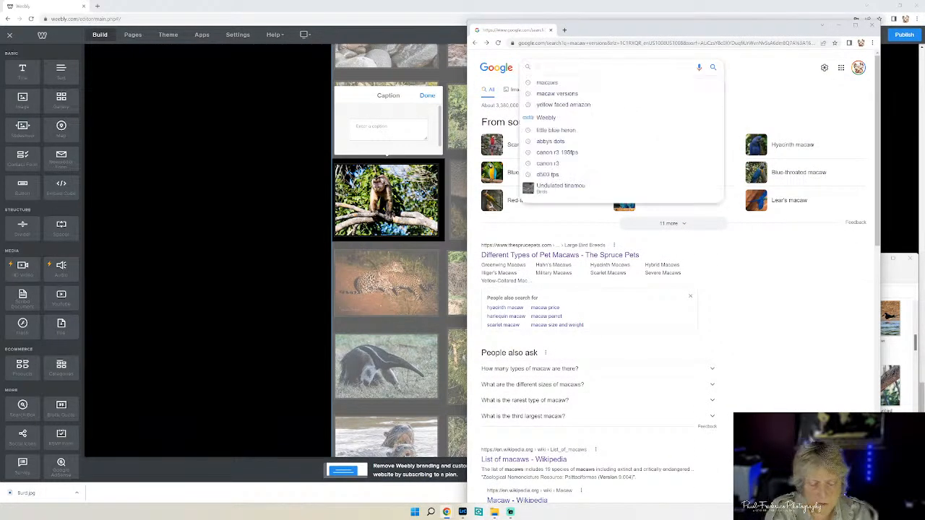
{"action": "type", "text": "Black St"}
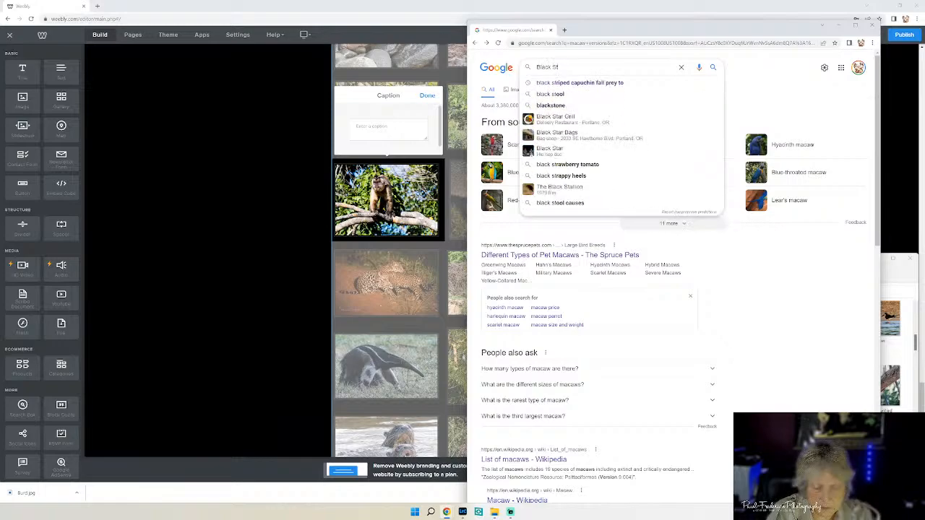
{"action": "type", "text": "riped Cap"}
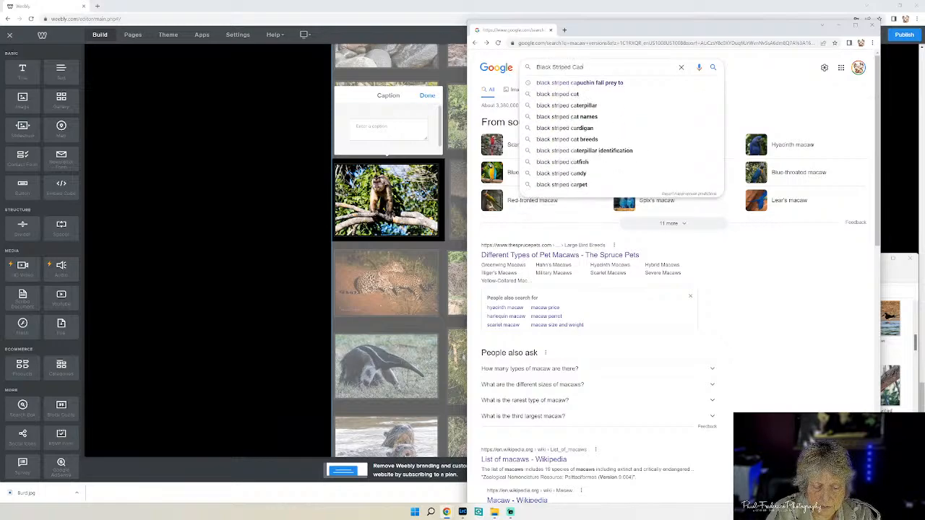
{"action": "type", "text": "uchin"}
{"action": "key", "text": "Return"}
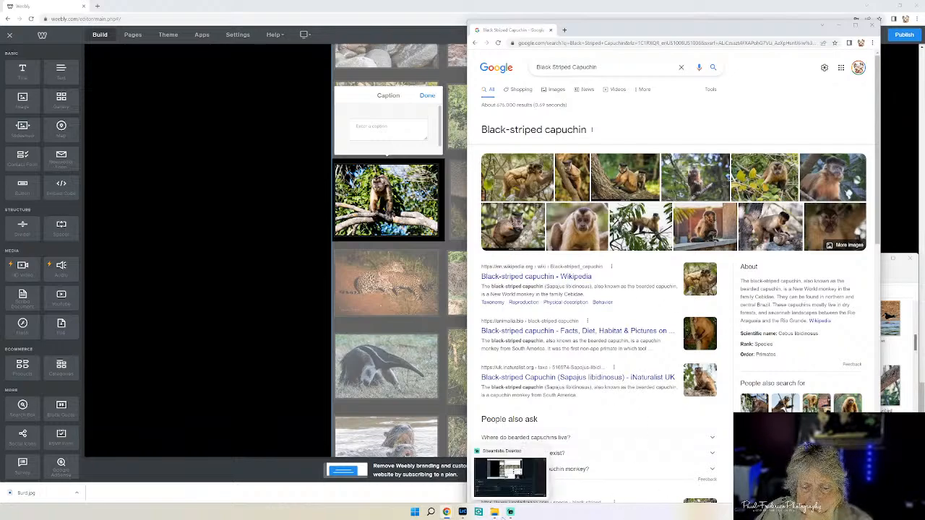
Open the Capuchin photo from the Pantanal Brazil folder in the image viewer to examine the monkey more closely.
{"action": "left_click", "coordinate": [494, 511]}
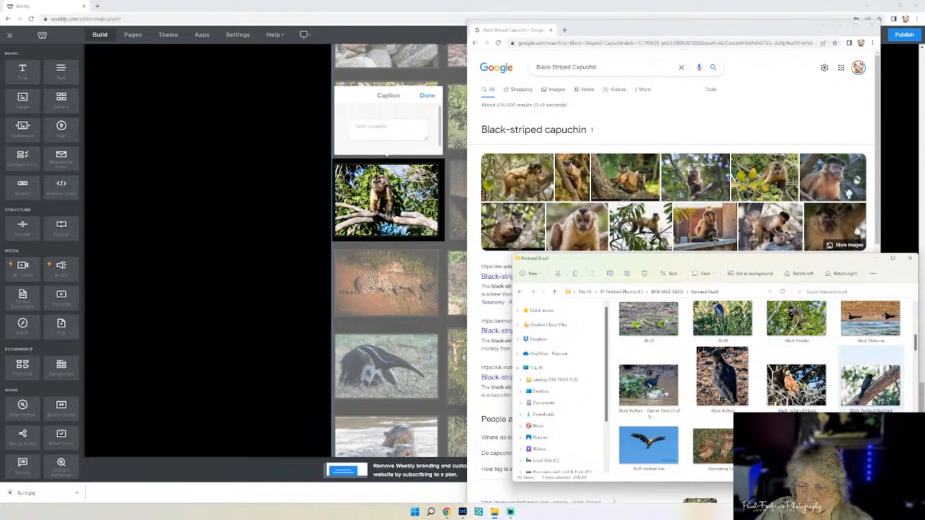
{"action": "double_click", "coordinate": [870, 445]}
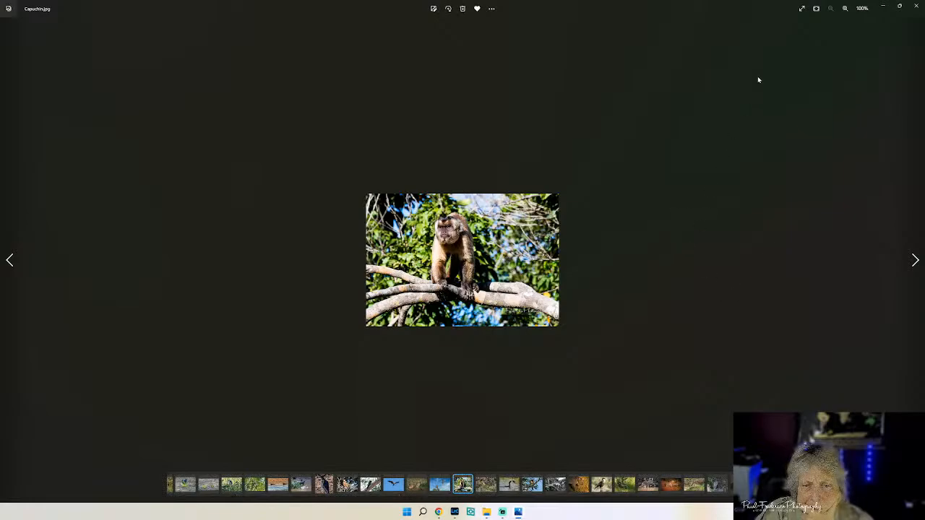
Close the photo viewer and search Google for "Black Striped Capuchin vs Azaris' Capuchin".
{"action": "left_click", "coordinate": [915, 6]}
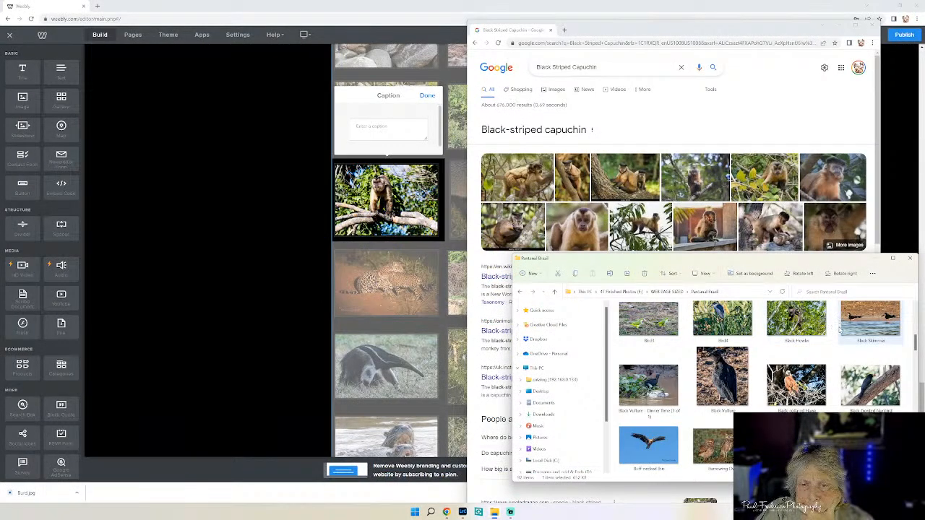
{"action": "left_click", "coordinate": [613, 67]}
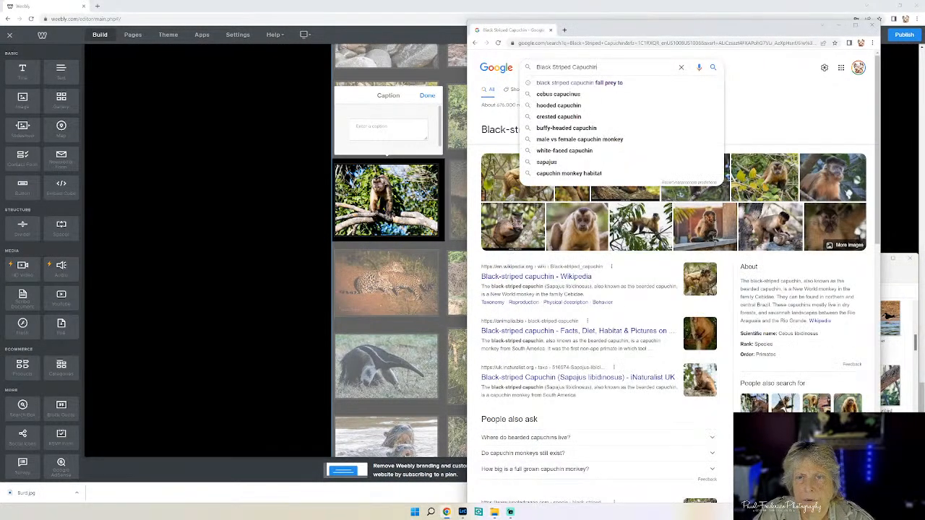
{"action": "type", "text": "vs Azaris"}
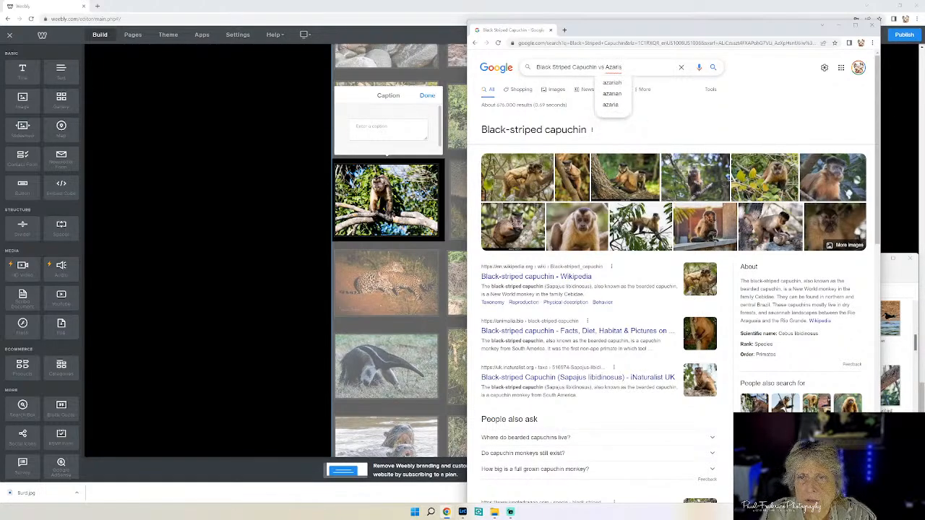
{"action": "type", "text": "' Capu"}
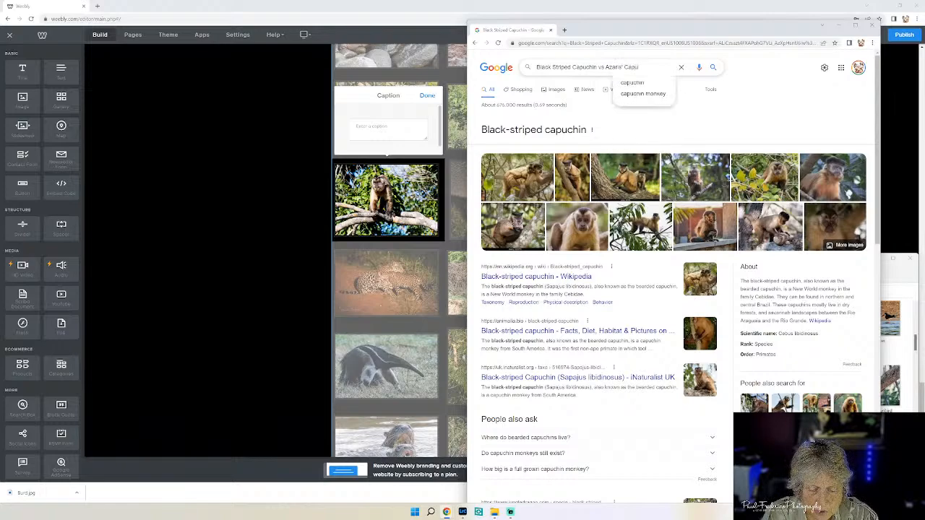
{"action": "type", "text": "chin"}
{"action": "key", "text": "Return"}
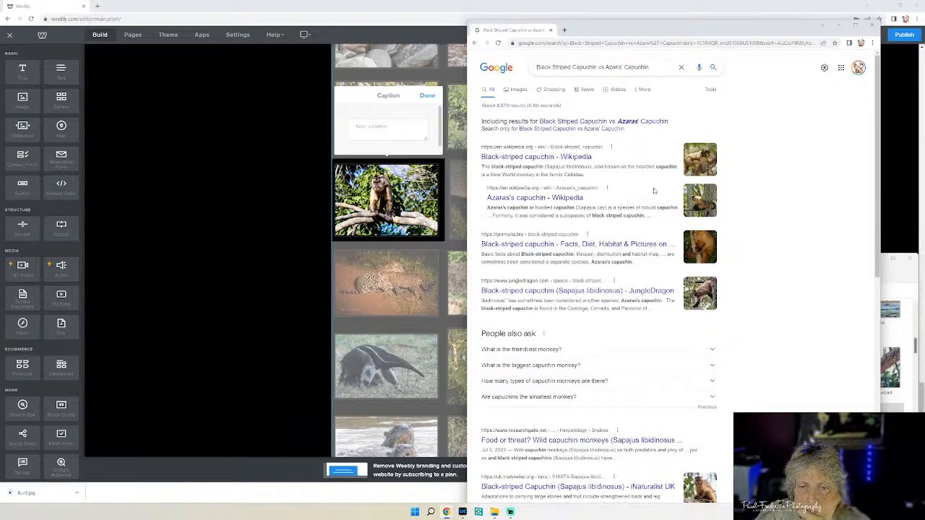
View the Wikipedia article on Azaras's capuchin, return to the search results and minimize that browser window.
{"action": "left_click", "coordinate": [557, 199]}
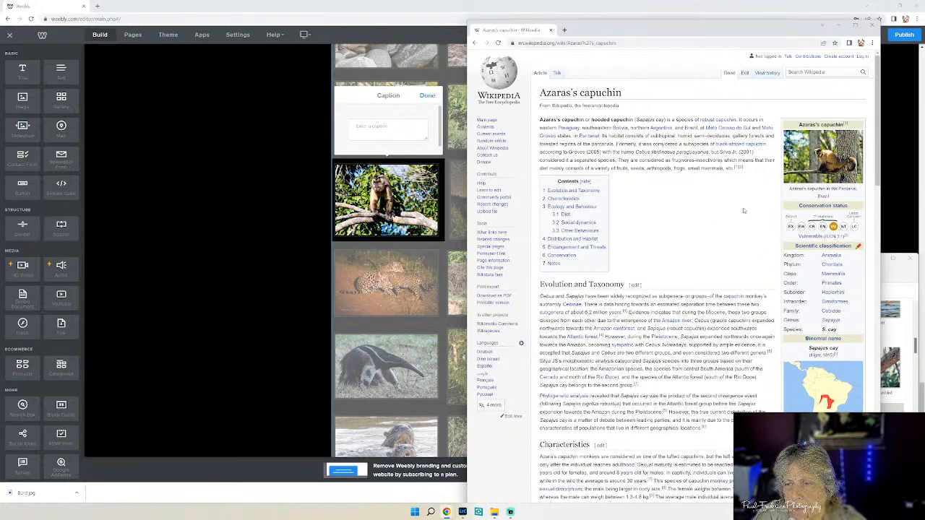
{"action": "left_click", "coordinate": [475, 42]}
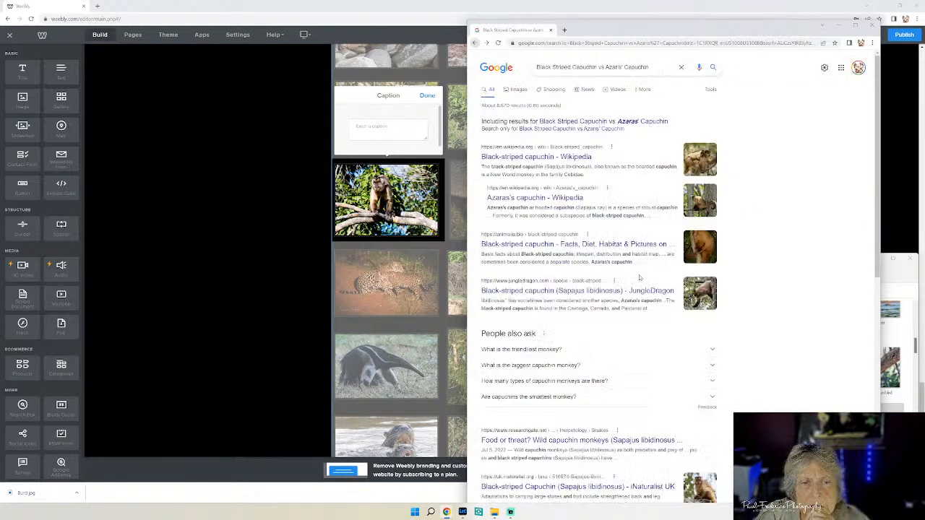
{"action": "left_click", "coordinate": [838, 27]}
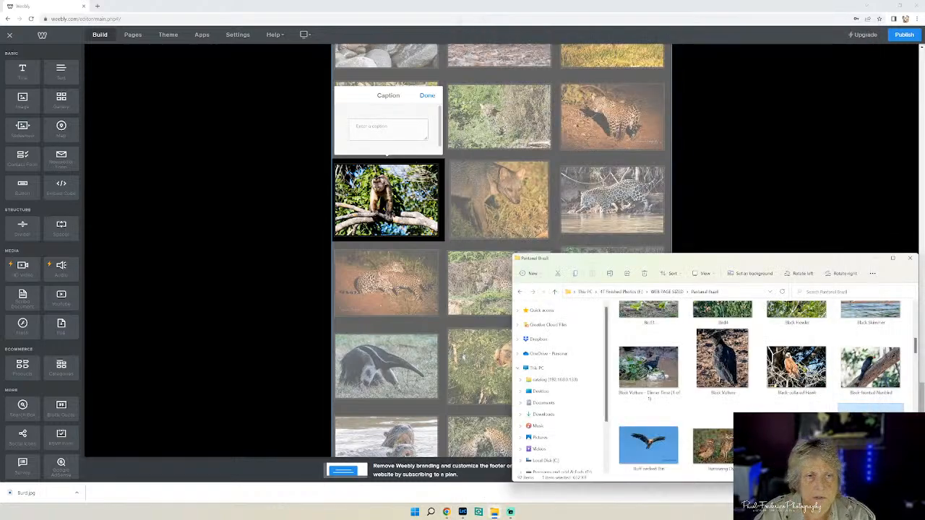
Caption the gallery photo of the capuchin standing on the branch "Azara' Capuchin".
{"action": "left_click", "coordinate": [383, 130]}
{"action": "type", "text": "Aza"}
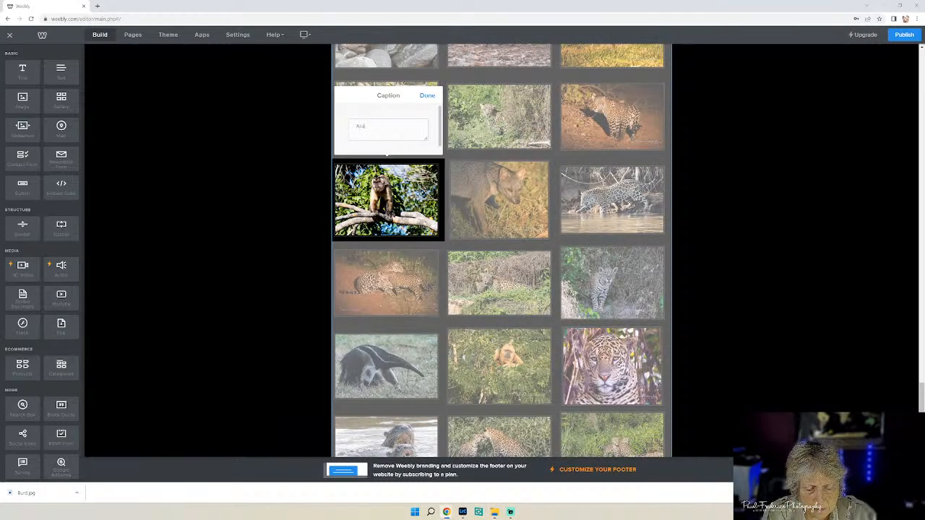
{"action": "type", "text": "ra' C"}
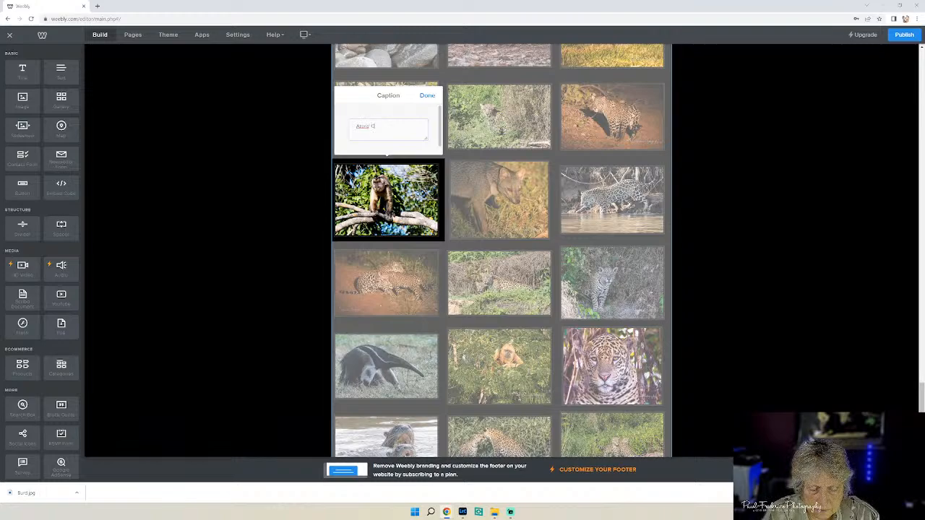
{"action": "type", "text": "apuchin"}
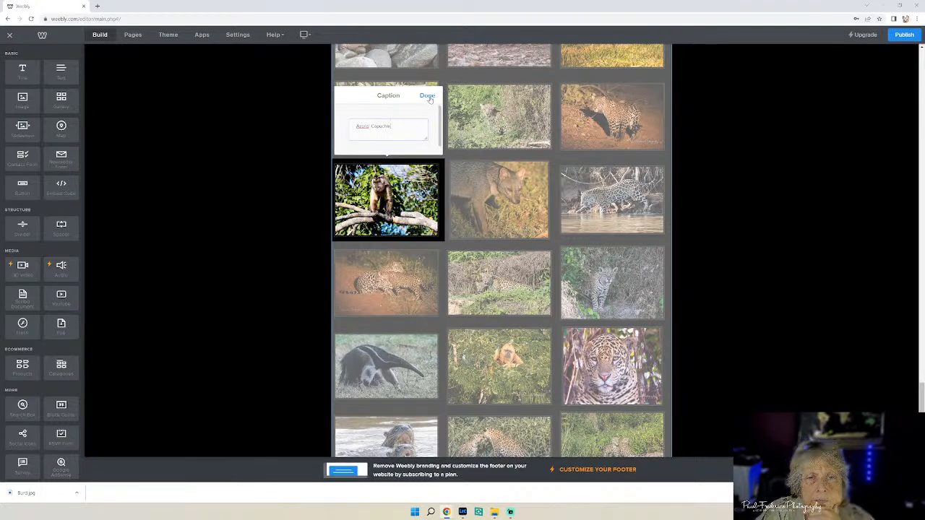
{"action": "left_click", "coordinate": [428, 97]}
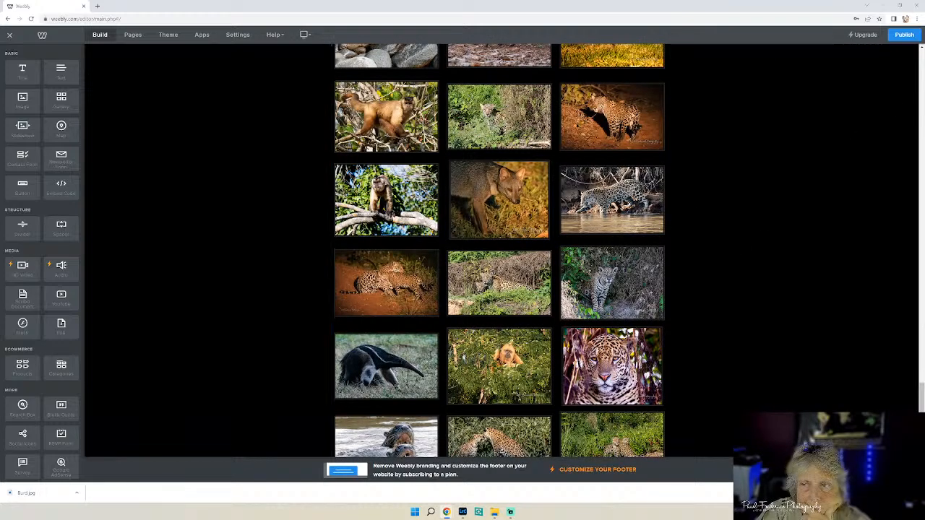
Publish the website and dismiss the publishing confirmation.
{"action": "left_click", "coordinate": [904, 35]}
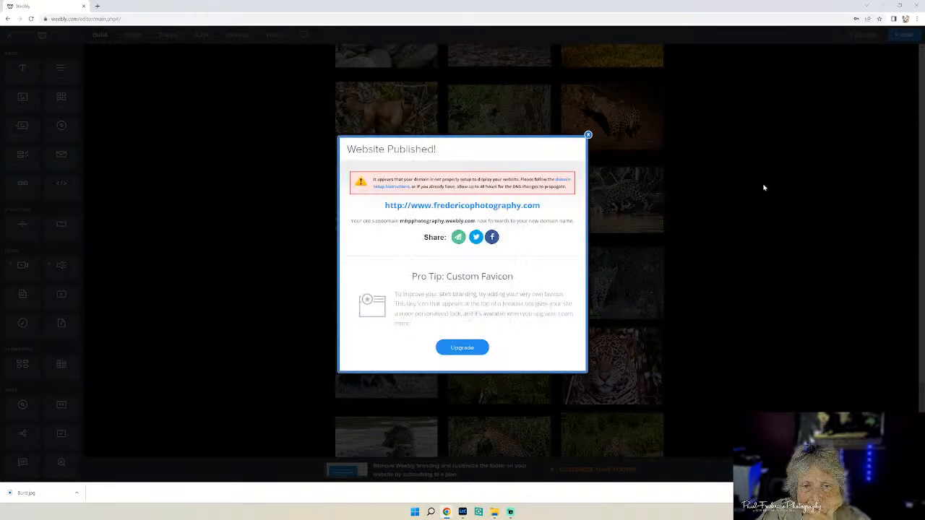
{"action": "left_click", "coordinate": [587, 136]}
Start a caption on the jaguar photo directly below the fox, with "Danger Lies Ahead" and "Jaguar mother and cub" on separate lines.
{"action": "left_click", "coordinate": [607, 273]}
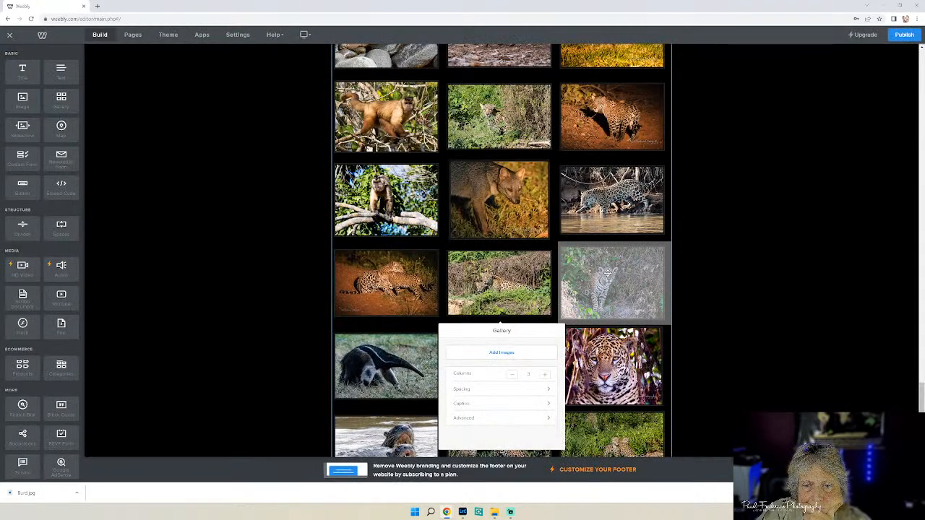
{"action": "left_click", "coordinate": [607, 273]}
{"action": "left_click", "coordinate": [510, 273]}
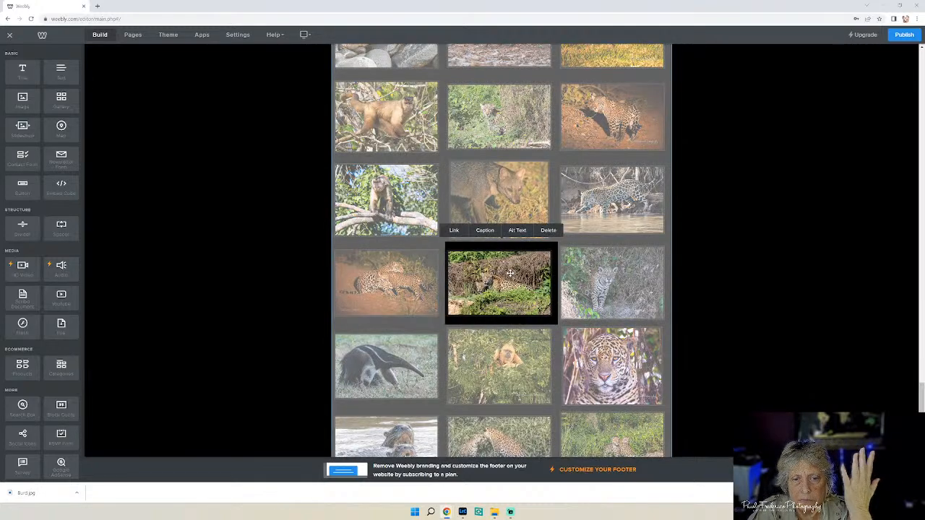
{"action": "left_click", "coordinate": [396, 267]}
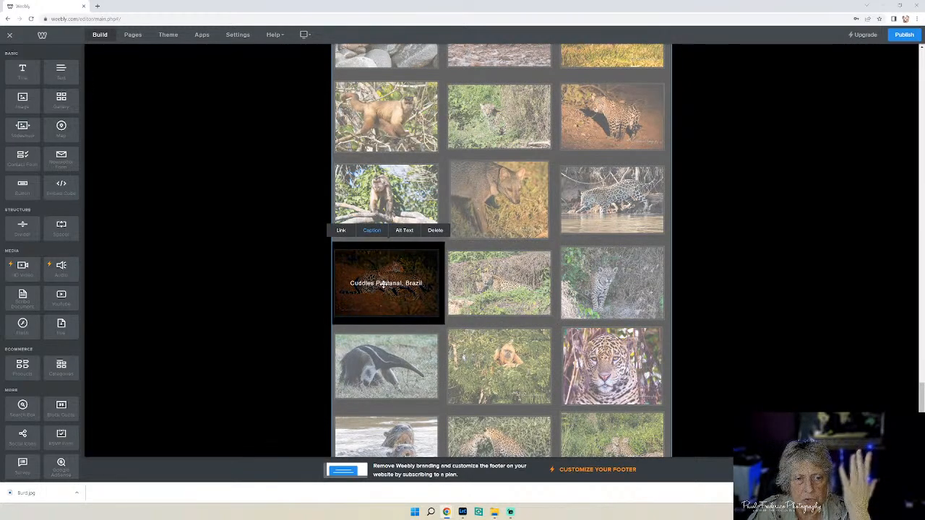
{"action": "left_click", "coordinate": [499, 283]}
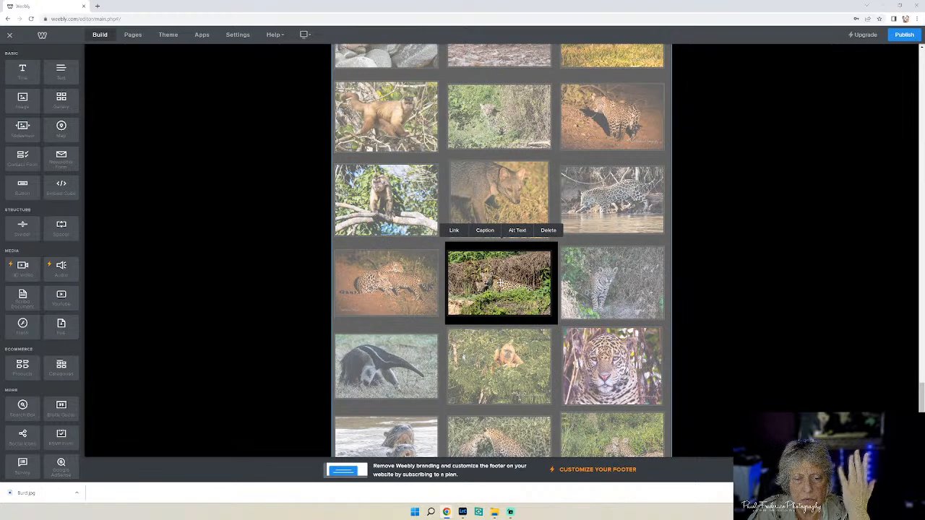
{"action": "left_click", "coordinate": [484, 230]}
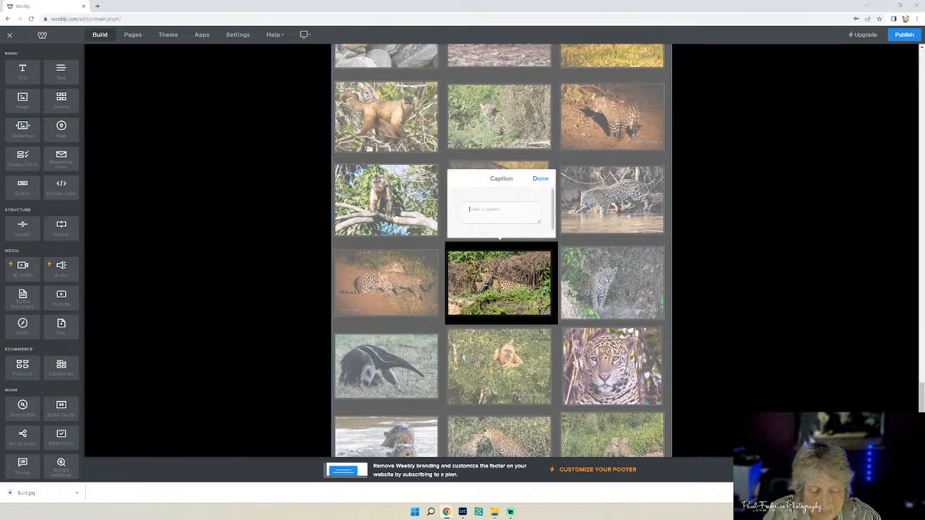
{"action": "type", "text": "Danger L"}
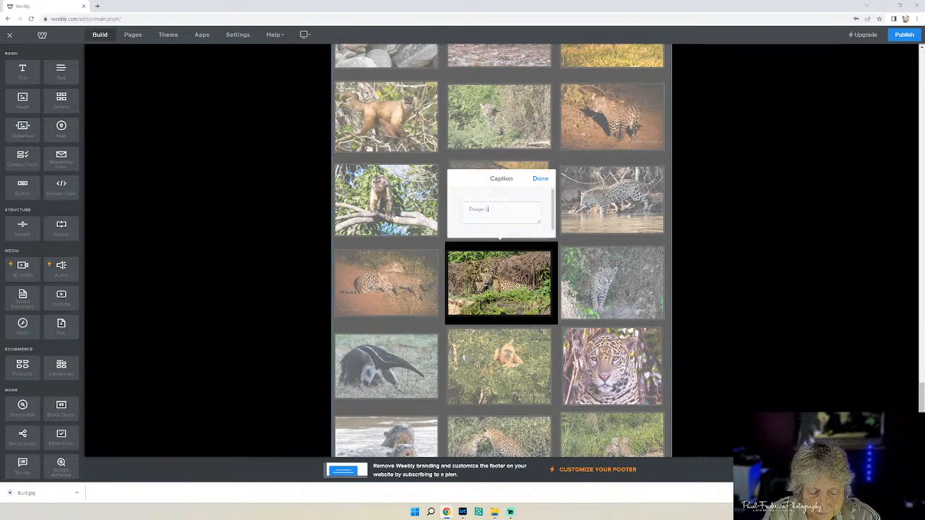
{"action": "type", "text": "ick"}
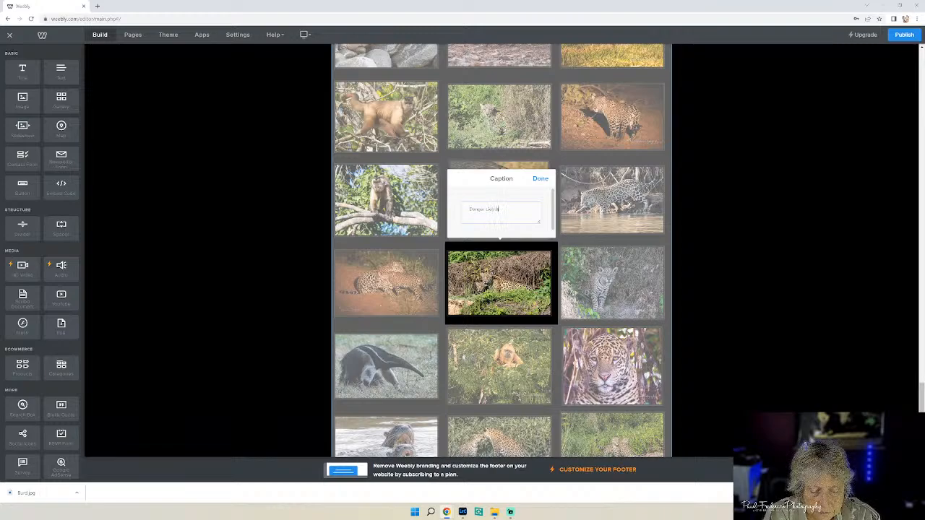
{"action": "type", "text": " Ahead "}
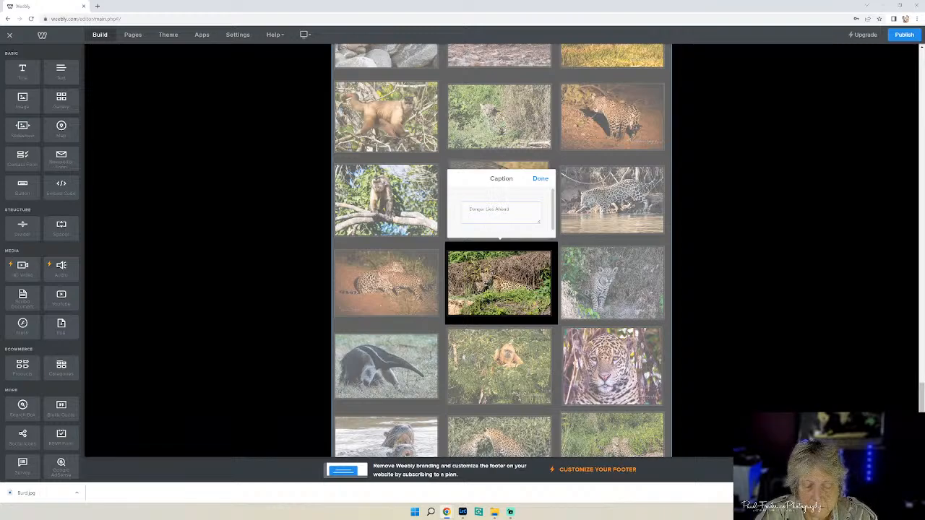
{"action": "type", "text": "Jaguar"}
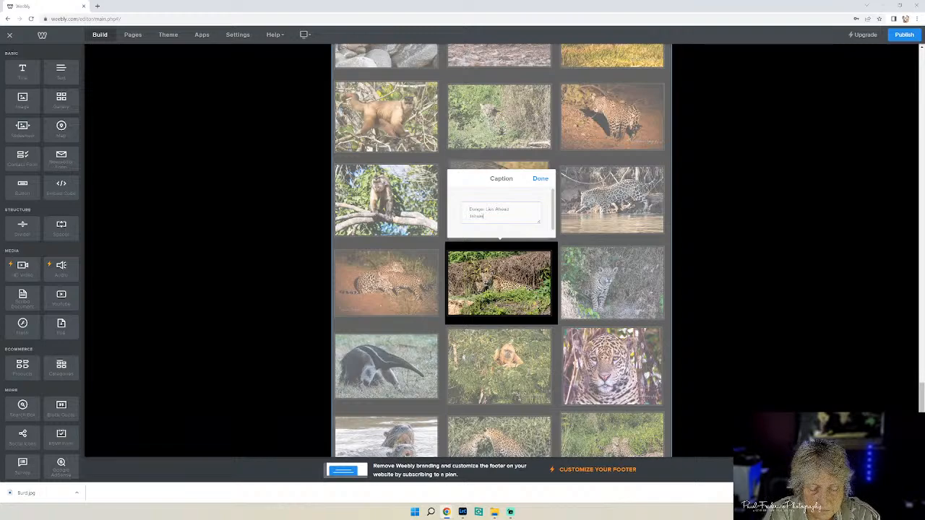
{"action": "type", "text": "s mother and cub"}
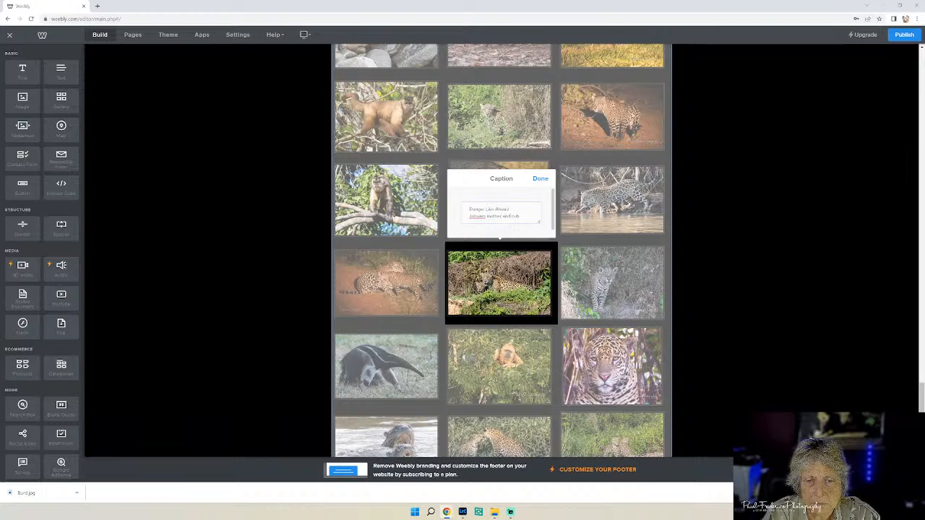
Correct the spelling of "Jaguar", add the line "Cuiaba River, Pantanal, Brazil" and finish the caption.
{"action": "key", "text": "BackSpace"}
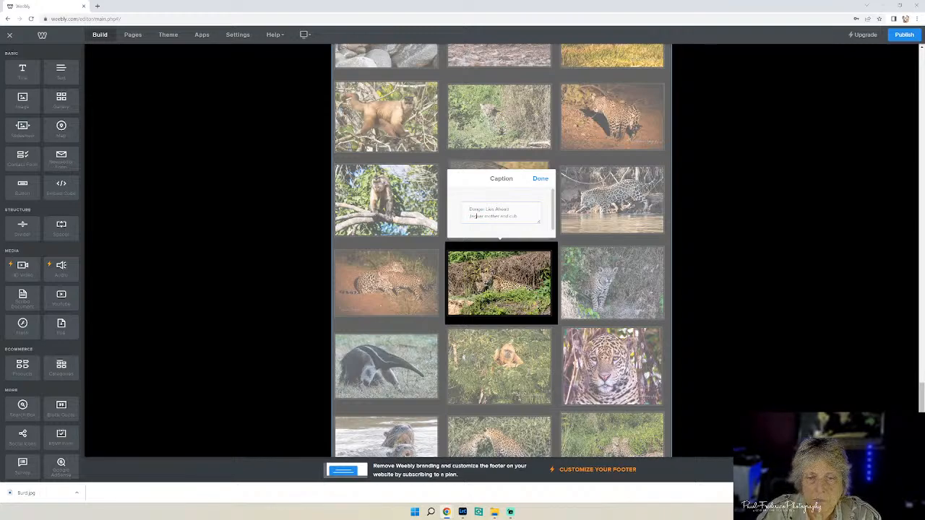
{"action": "key", "text": "Return"}
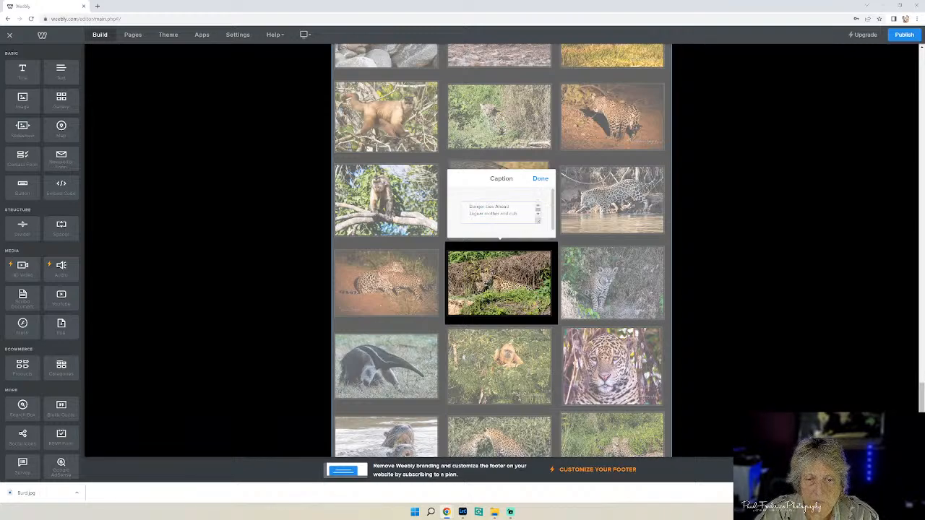
{"action": "type", "text": "Cred"}
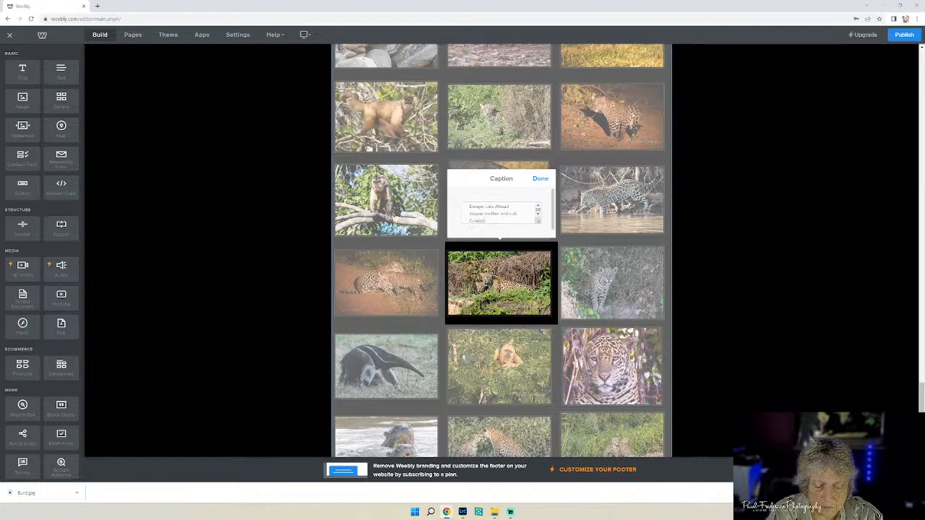
{"action": "type", "text": "ba River"}
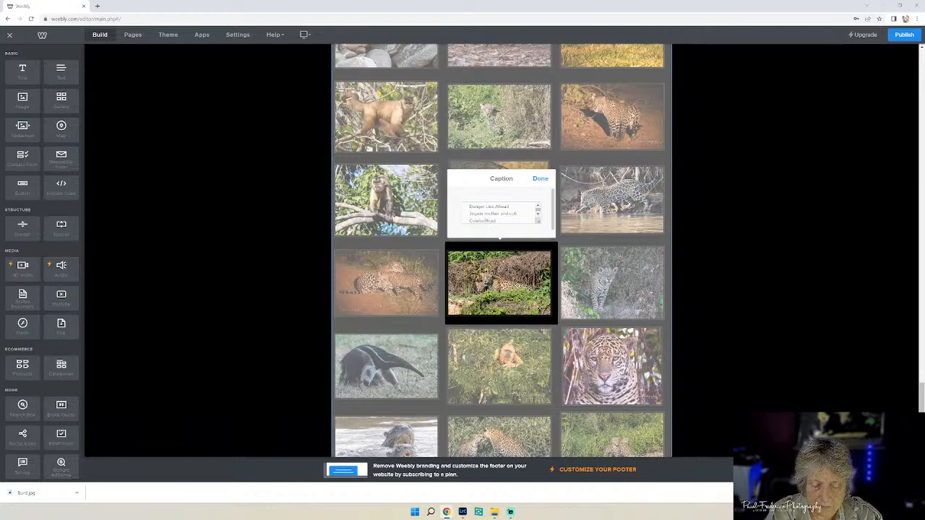
{"action": "type", "text": ", Pantanal, Brazil"}
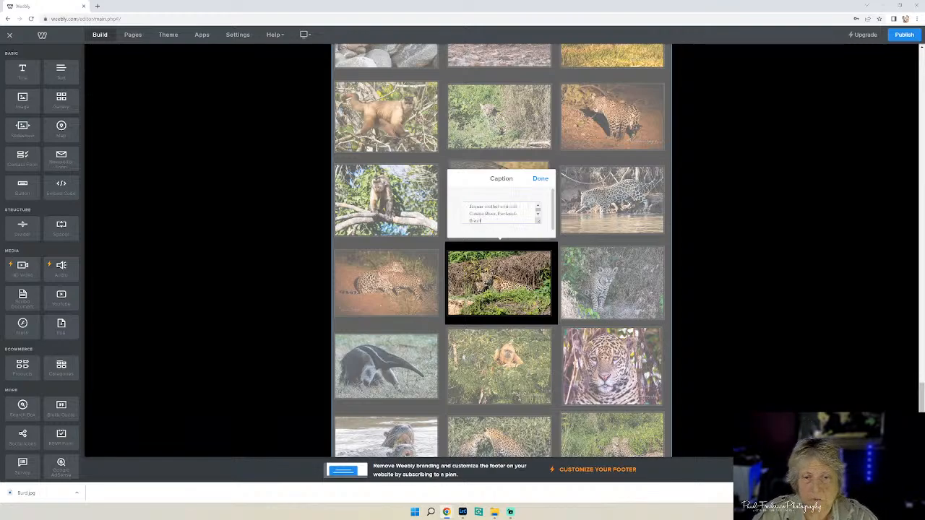
{"action": "left_click", "coordinate": [540, 179]}
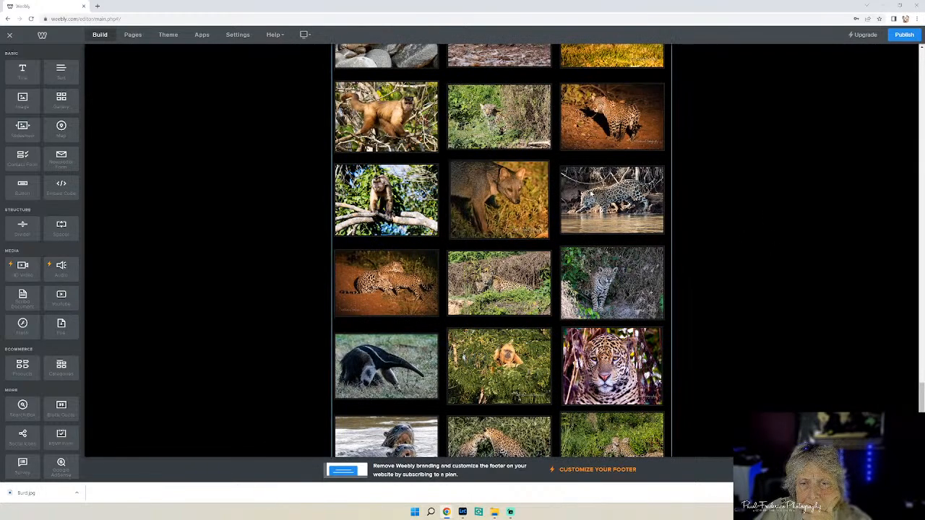
Caption the photo of the jaguar at the water's edge "Crossings", with "Jaguar, Pantanal, Brazil" on a second line.
{"action": "left_click", "coordinate": [604, 198]}
{"action": "left_click", "coordinate": [597, 148]}
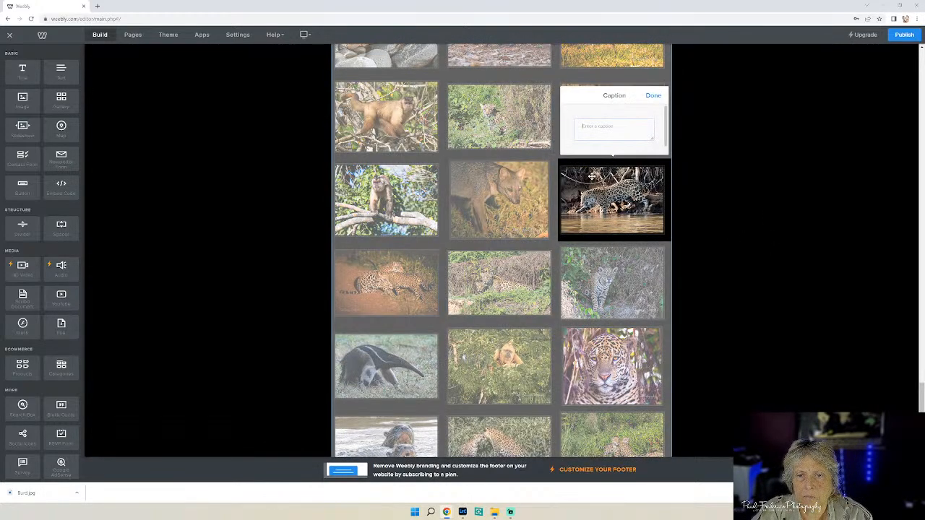
{"action": "type", "text": "Cro"}
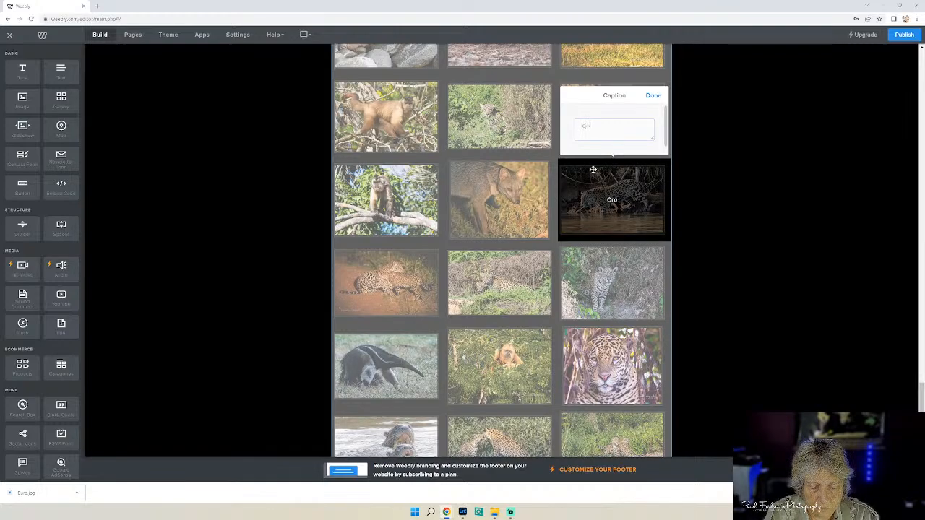
{"action": "type", "text": "ssings "}
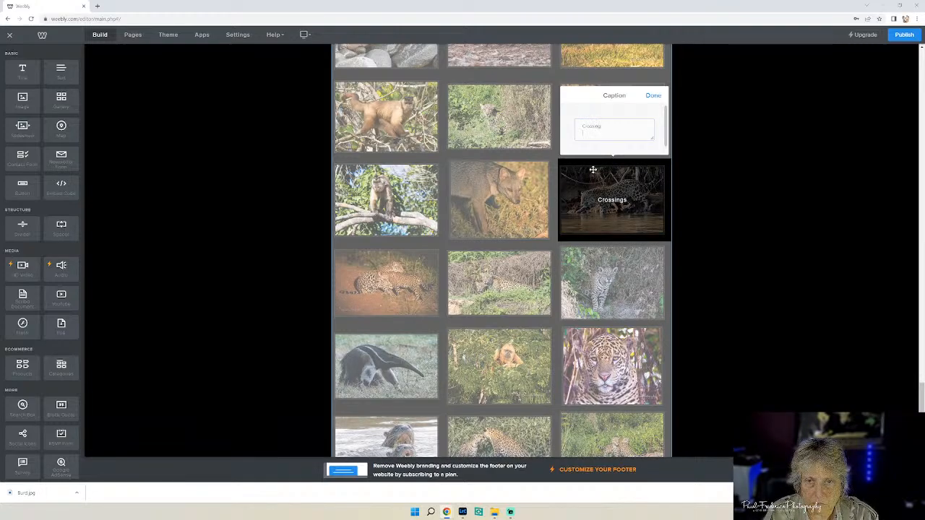
{"action": "type", "text": "Ja"}
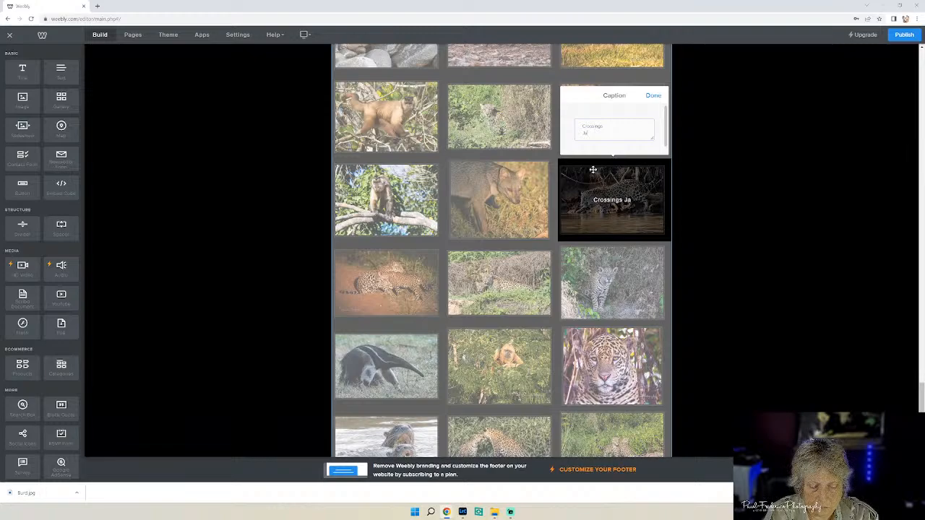
{"action": "type", "text": "guar, Pantanal, Brazil"}
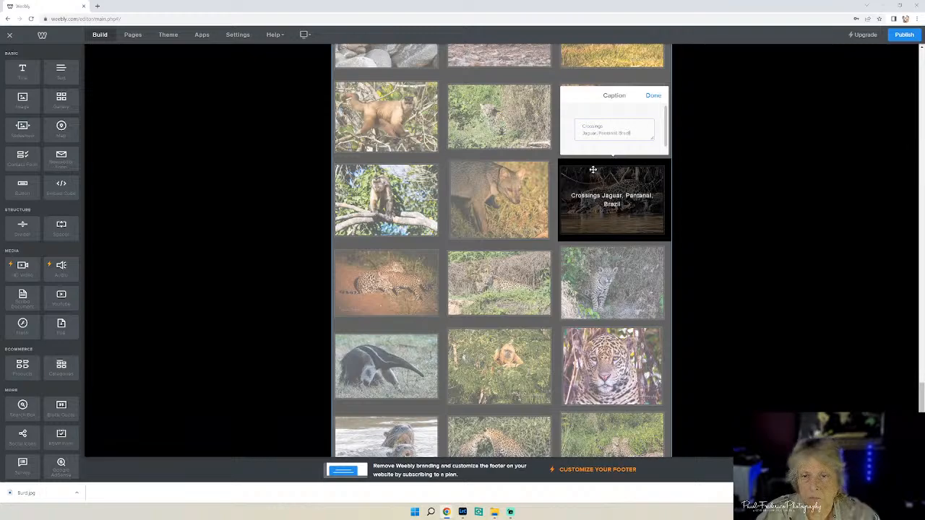
{"action": "left_click", "coordinate": [654, 97]}
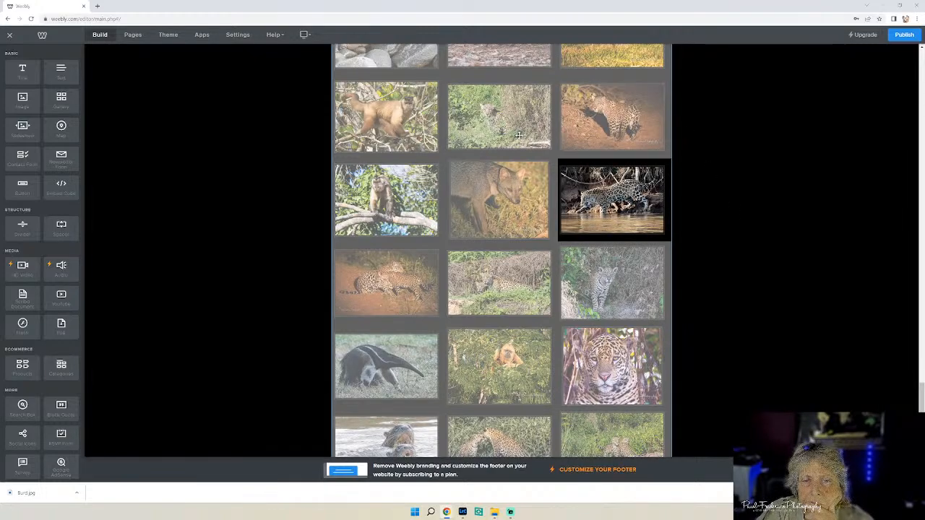
Look up the photo of the jaguar sitting upright among the bushes in the Pantanal Brazil folder, and return to the gallery.
{"action": "mouse_move", "coordinate": [491, 122]}
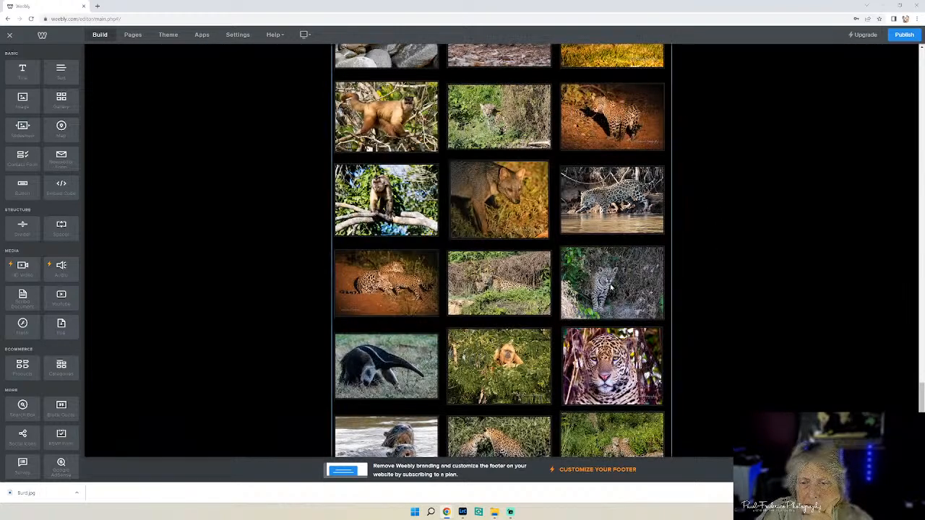
{"action": "left_click", "coordinate": [610, 287]}
{"action": "left_click", "coordinate": [610, 284]}
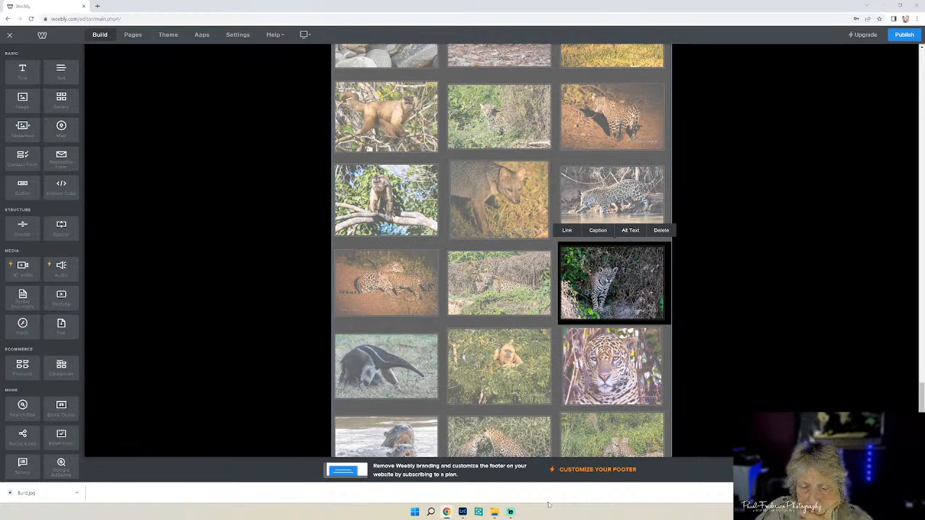
{"action": "left_click", "coordinate": [494, 511]}
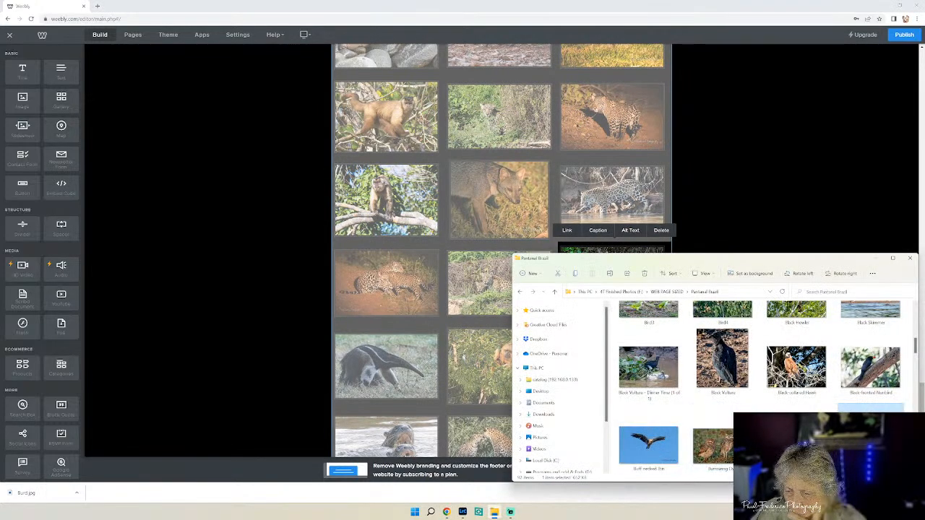
{"action": "scroll", "coordinate": [715, 463], "scroll_direction": "down", "scroll_amount": 2}
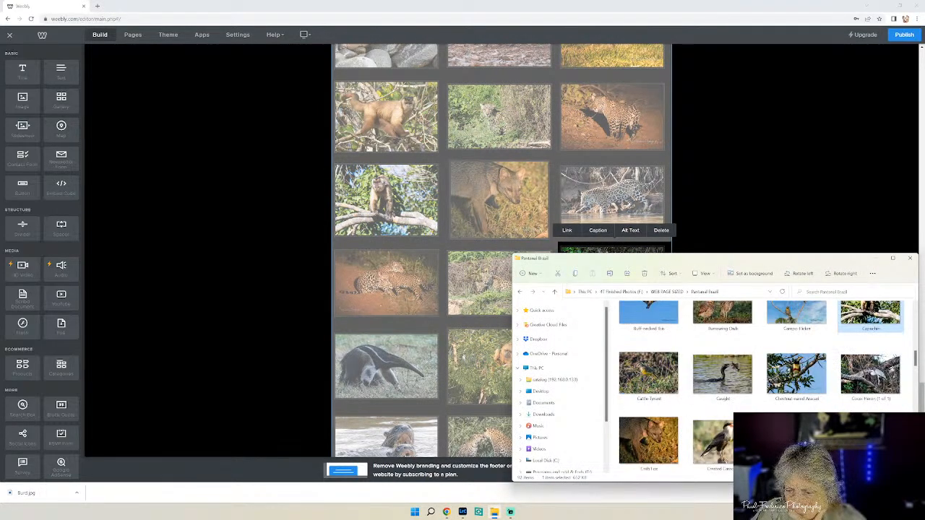
{"action": "scroll", "coordinate": [759, 390], "scroll_direction": "down", "scroll_amount": 1}
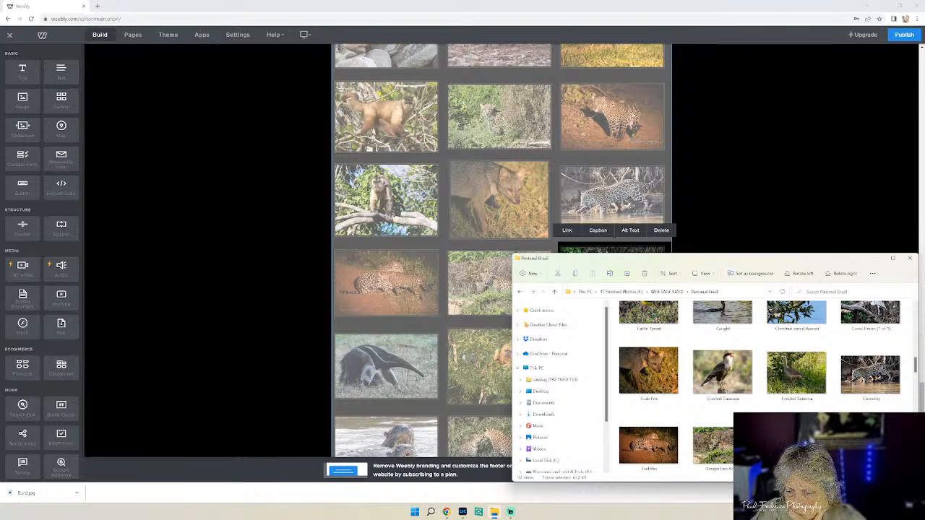
{"action": "left_click", "coordinate": [801, 179]}
{"action": "left_click", "coordinate": [603, 277]}
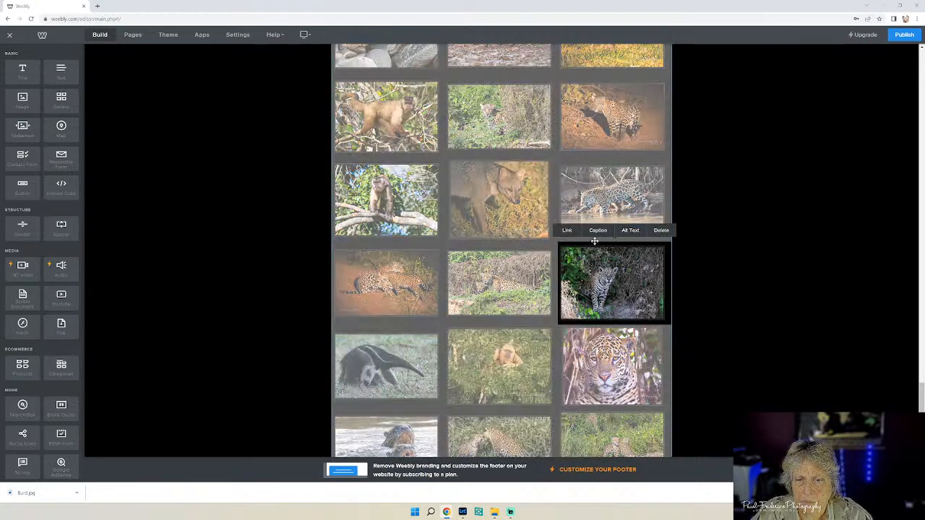
Caption the upright jaguar photo "Stare Down" with "Pantanal, Brazil" on a second line, and publish the website.
{"action": "left_click", "coordinate": [596, 232]}
{"action": "type", "text": "J"}
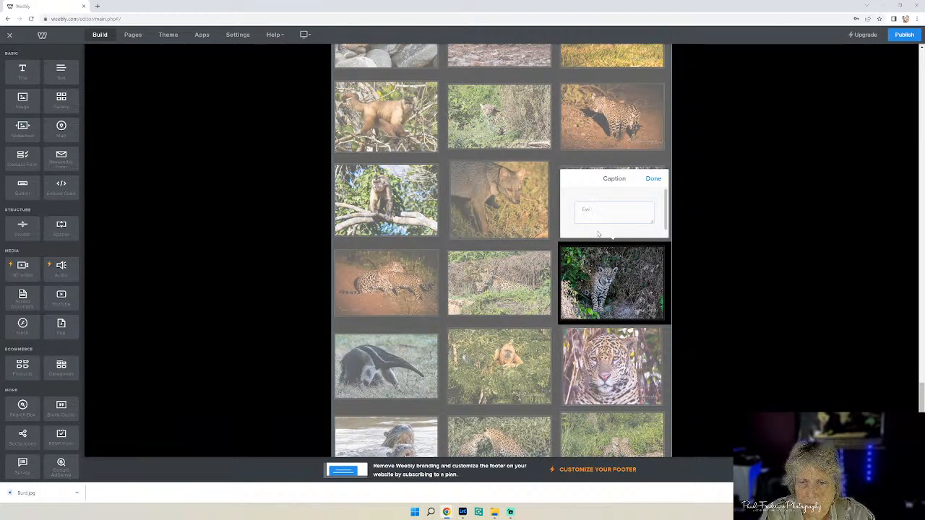
{"action": "type", "text": "are Down"}
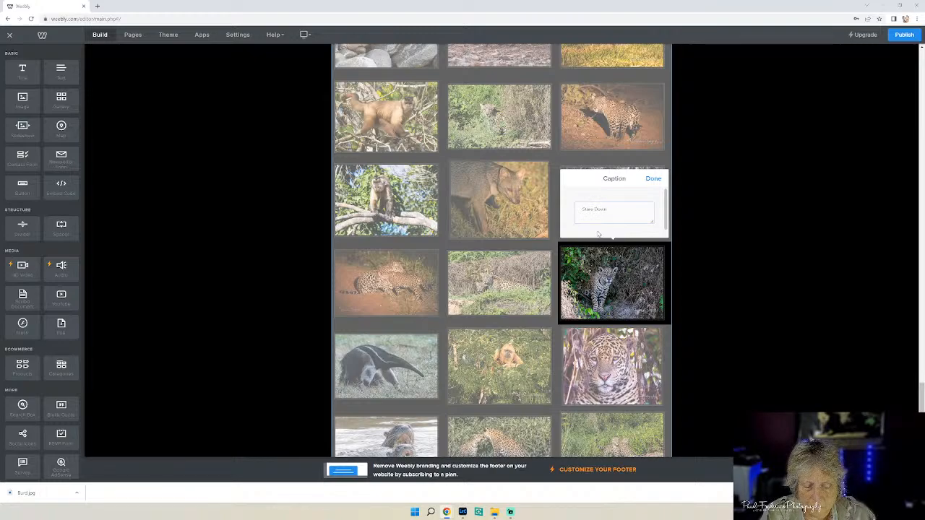
{"action": "type", "text": "Pantanal, Brazil"}
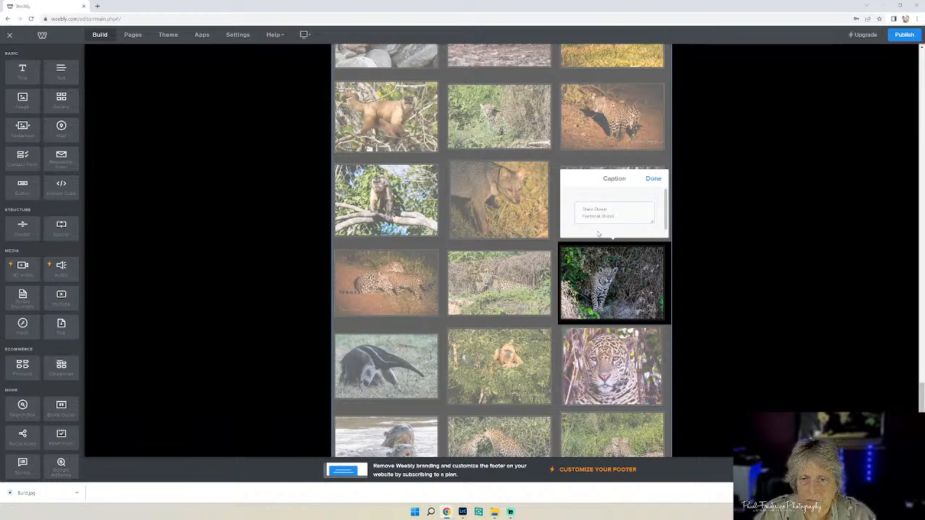
{"action": "left_click", "coordinate": [653, 179]}
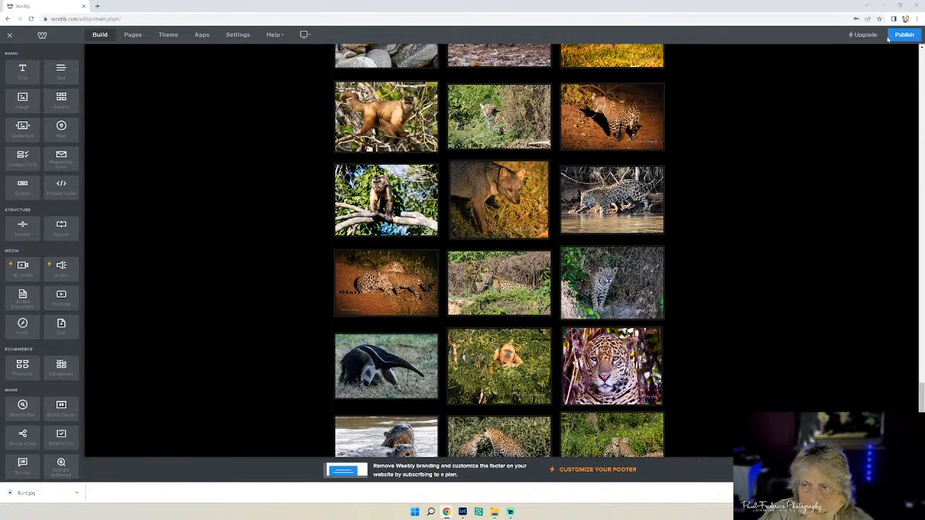
{"action": "left_click", "coordinate": [904, 34]}
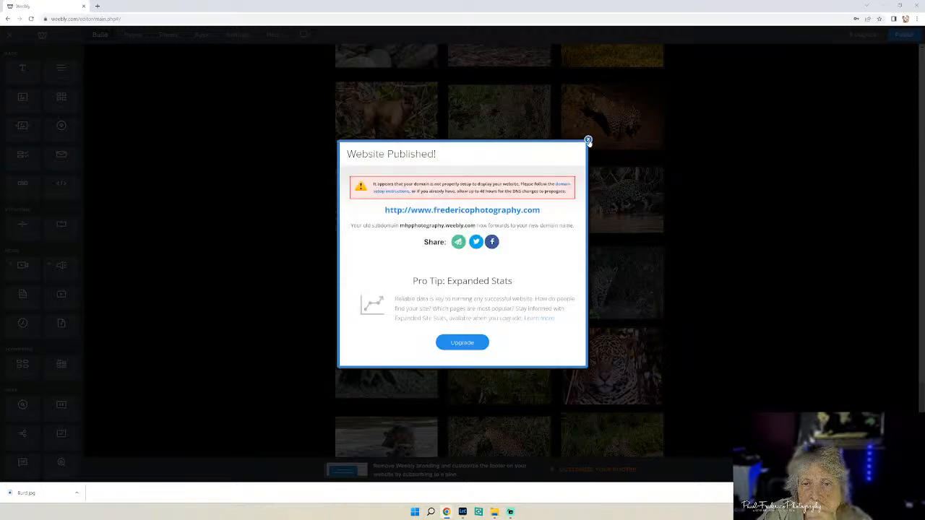
{"action": "left_click", "coordinate": [589, 143]}
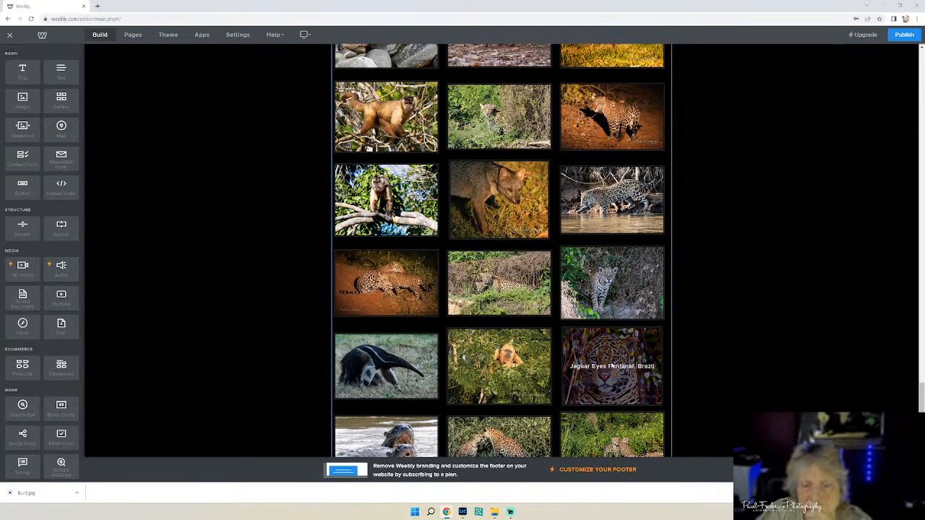
Compare the animal photos at the end of the gallery with all the images in the Pantanal Brazil folder.
{"action": "scroll", "coordinate": [611, 362], "scroll_direction": "down", "scroll_amount": 2}
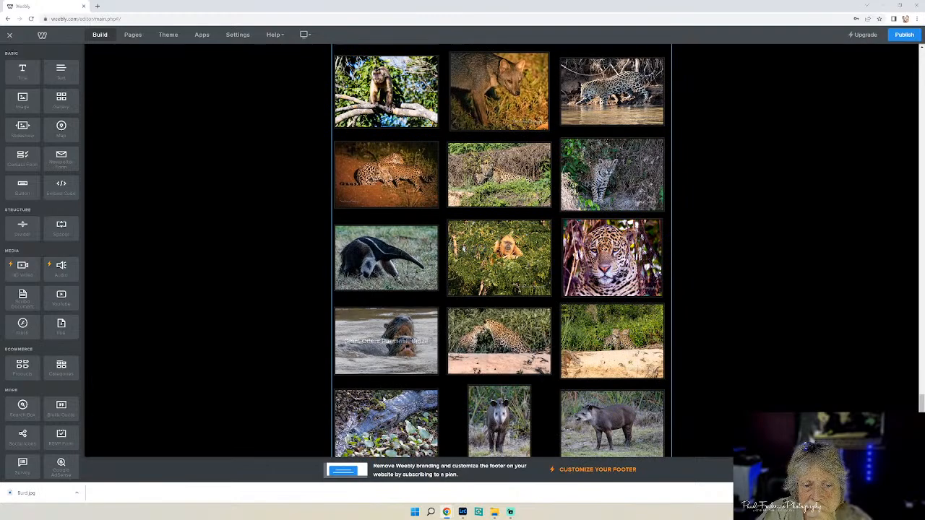
{"action": "scroll", "coordinate": [621, 412], "scroll_direction": "down", "scroll_amount": 2}
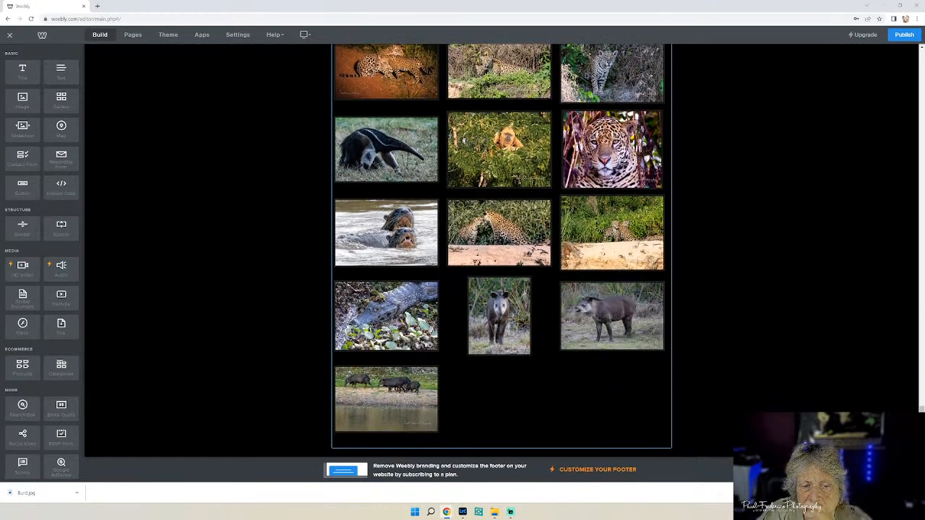
{"action": "scroll", "coordinate": [413, 173], "scroll_direction": "up", "scroll_amount": 3}
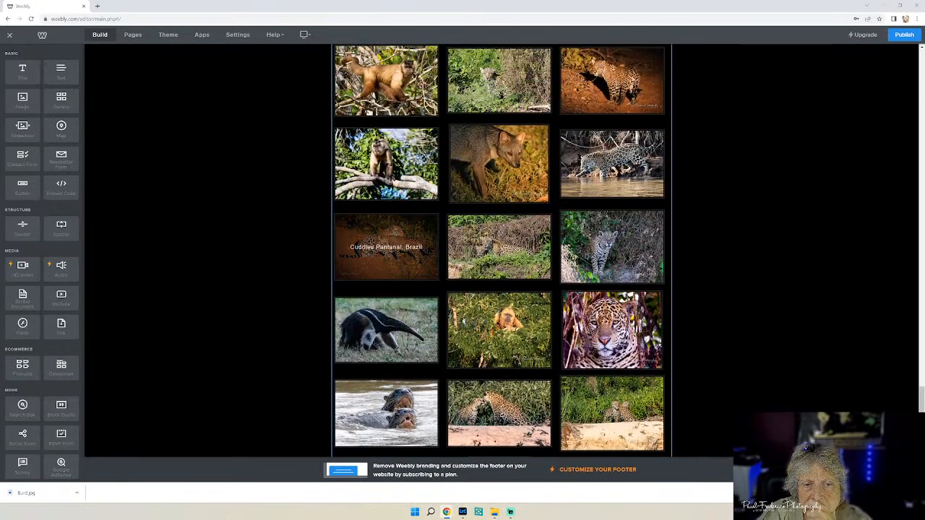
{"action": "scroll", "coordinate": [499, 167], "scroll_direction": "up", "scroll_amount": 2}
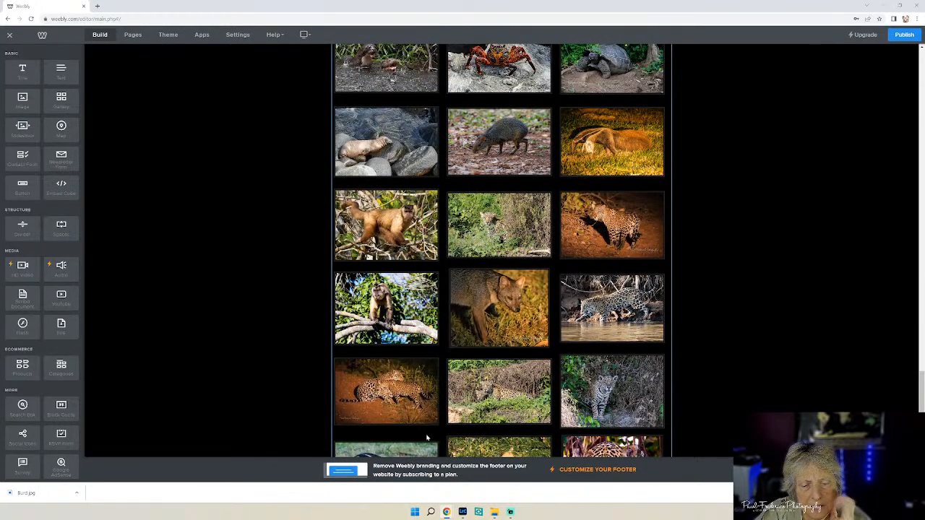
{"action": "left_click", "coordinate": [495, 513]}
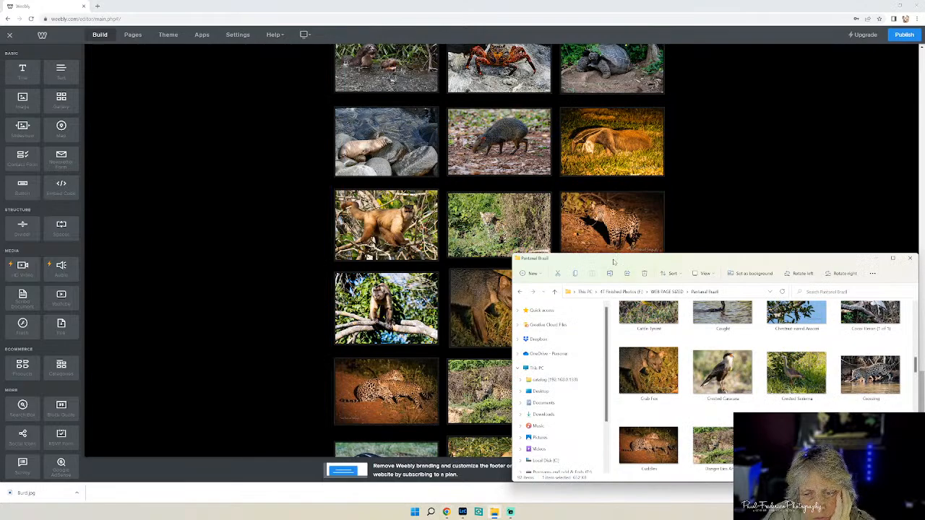
{"action": "left_click_drag", "start_coordinate": [813, 260], "coordinate": [635, 206]}
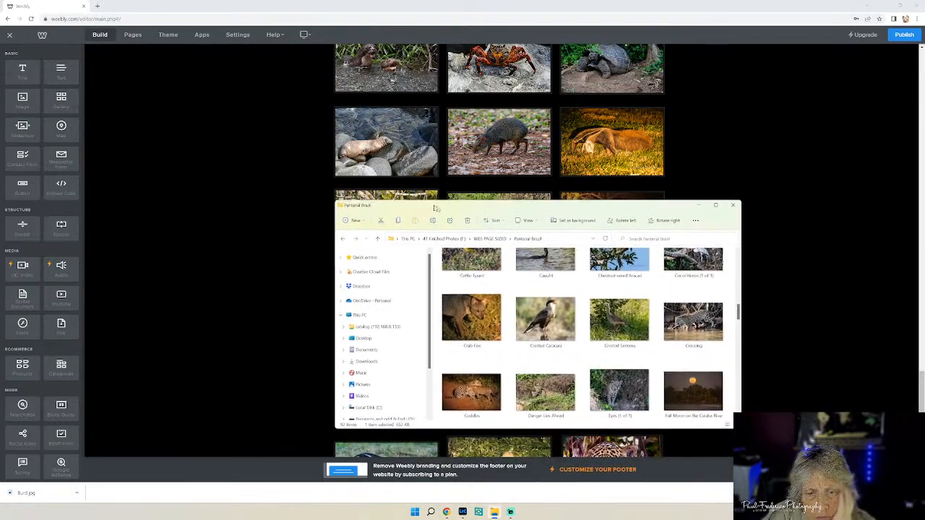
{"action": "left_click", "coordinate": [714, 205]}
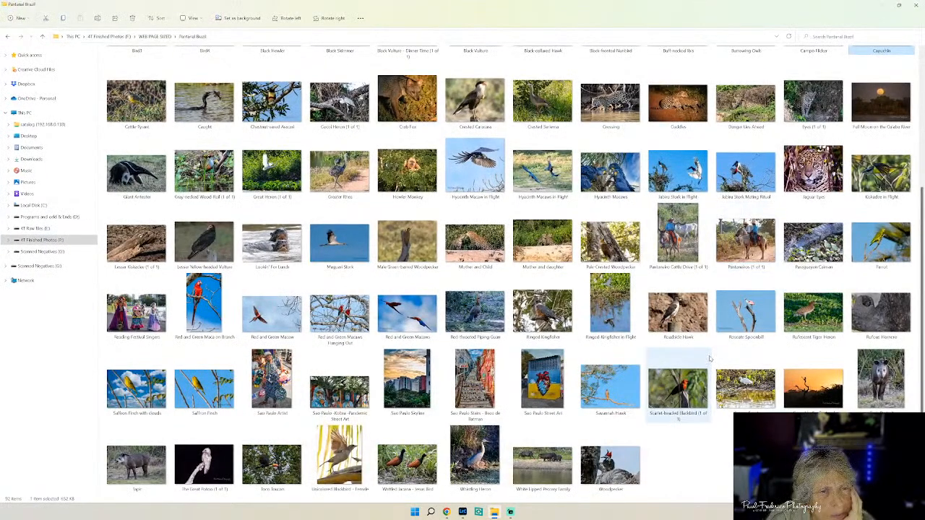
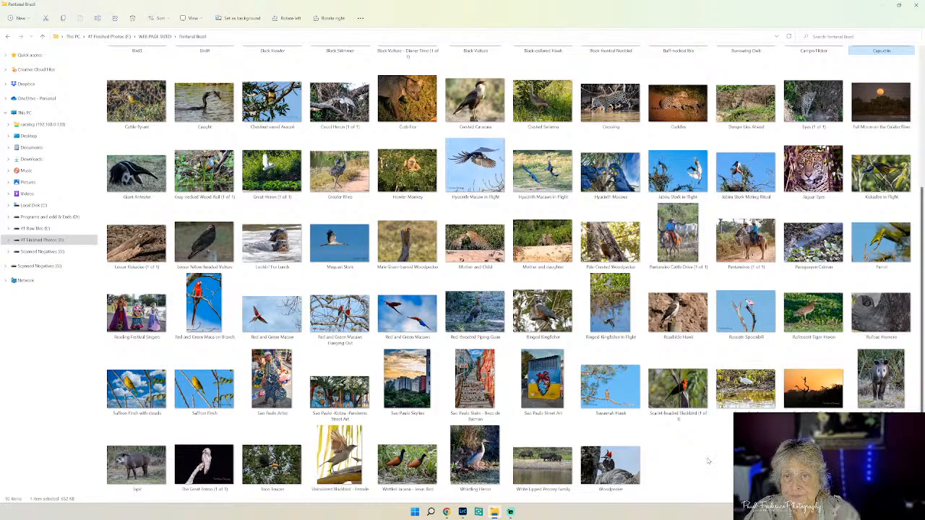
{"action": "scroll", "coordinate": [708, 461], "scroll_direction": "up", "scroll_amount": 2}
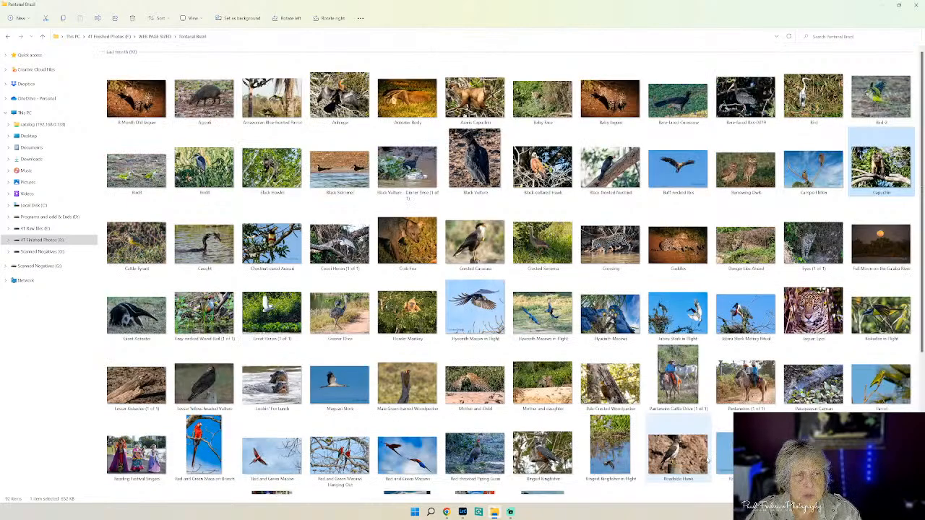
{"action": "mouse_move", "coordinate": [666, 406]}
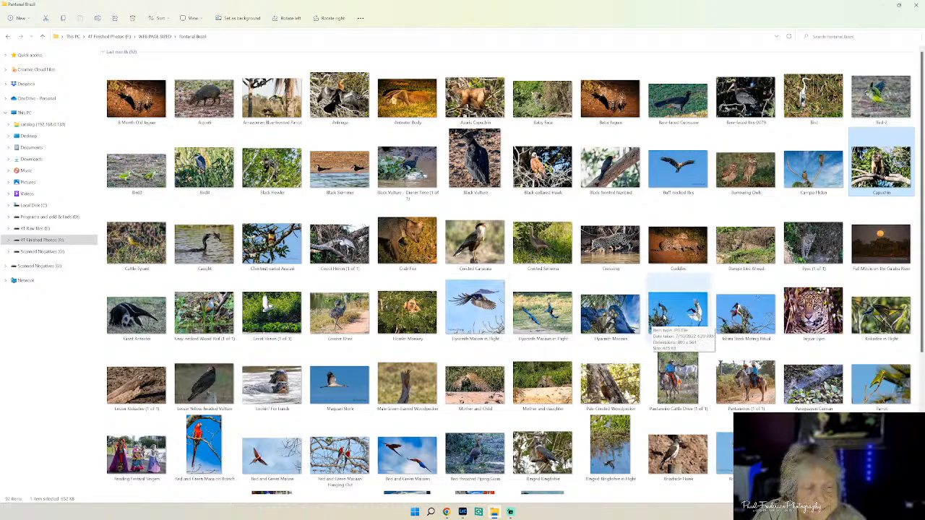
{"action": "scroll", "coordinate": [720, 308], "scroll_direction": "down", "scroll_amount": 2}
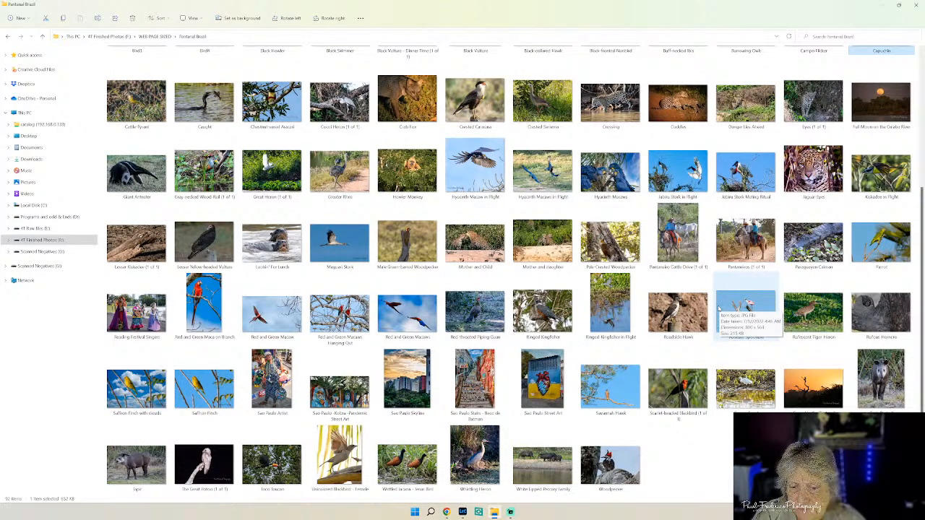
{"action": "left_click", "coordinate": [885, 10]}
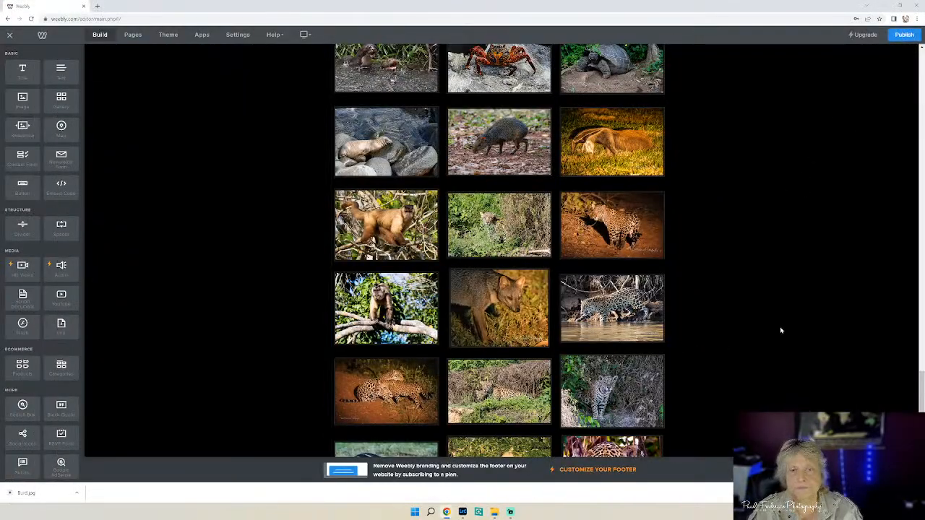
Move the close-up jaguar face photo up to the middle of the gallery's second row, between the hyena and the white lion.
{"action": "scroll", "coordinate": [768, 327], "scroll_direction": "down", "scroll_amount": 1}
{"action": "scroll", "coordinate": [769, 326], "scroll_direction": "down", "scroll_amount": 5}
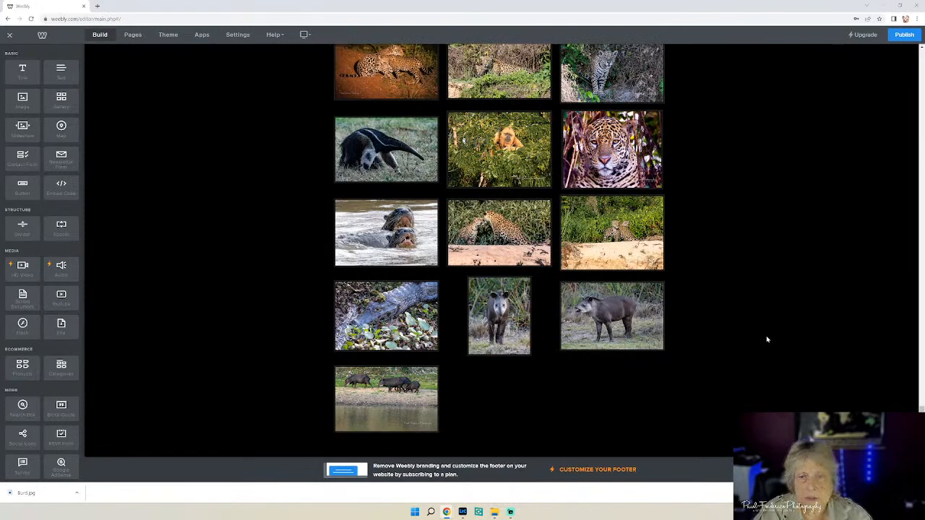
{"action": "scroll", "coordinate": [767, 340], "scroll_direction": "up", "scroll_amount": 4}
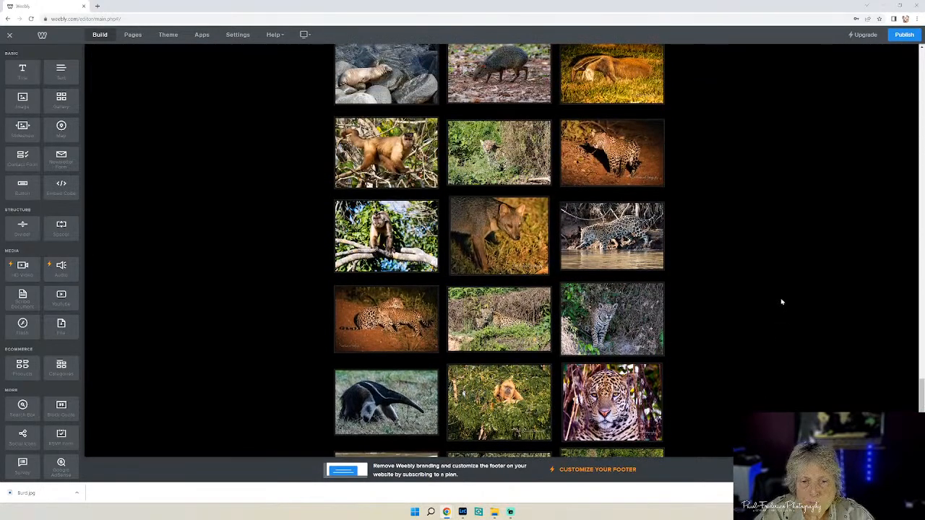
{"action": "left_click", "coordinate": [608, 414]}
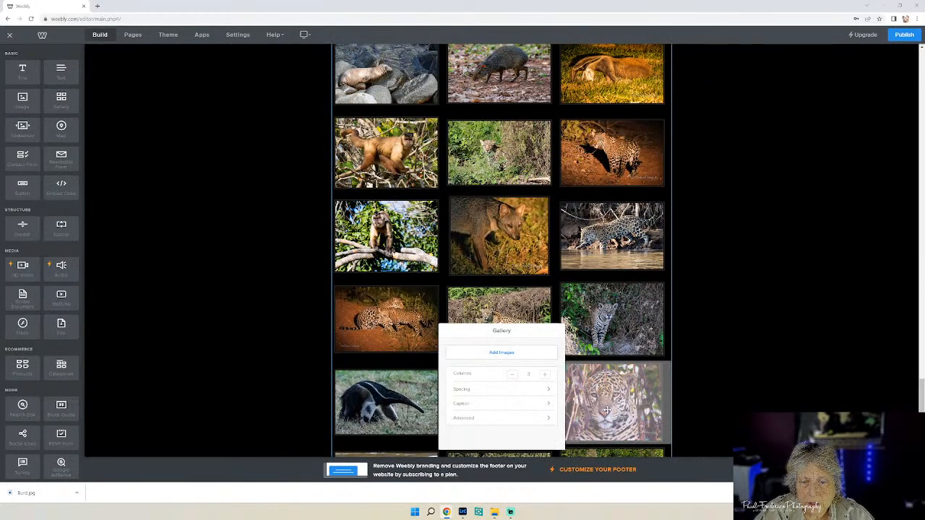
{"action": "left_click_drag", "start_coordinate": [608, 413], "coordinate": [557, 202]}
{"action": "scroll", "coordinate": [547, 151], "scroll_direction": "up", "scroll_amount": 2}
{"action": "scroll", "coordinate": [602, 170], "scroll_direction": "up", "scroll_amount": 2}
{"action": "scroll", "coordinate": [555, 182], "scroll_direction": "up", "scroll_amount": 3}
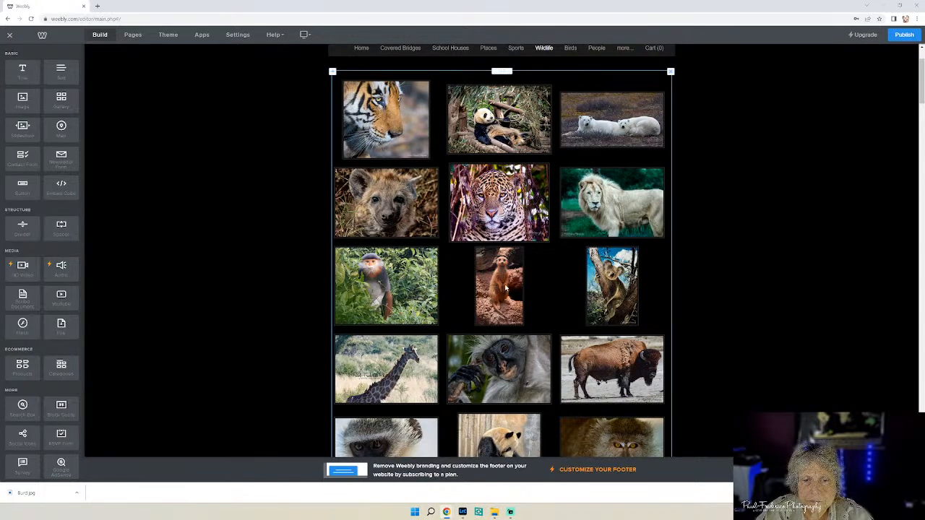
Move the red-shanked langur photo to the middle of the third row, after the meerkat, and publish the website.
{"action": "left_click_drag", "start_coordinate": [375, 284], "coordinate": [497, 286]}
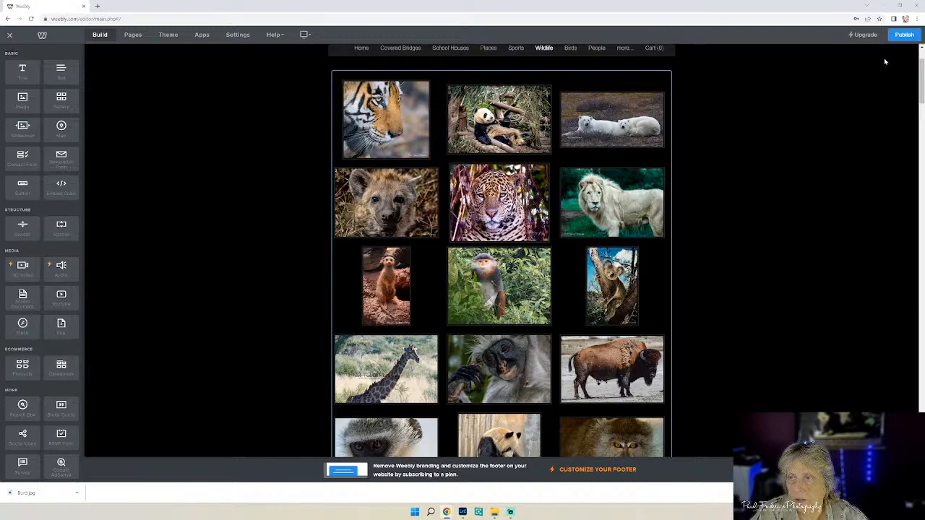
{"action": "left_click", "coordinate": [903, 35]}
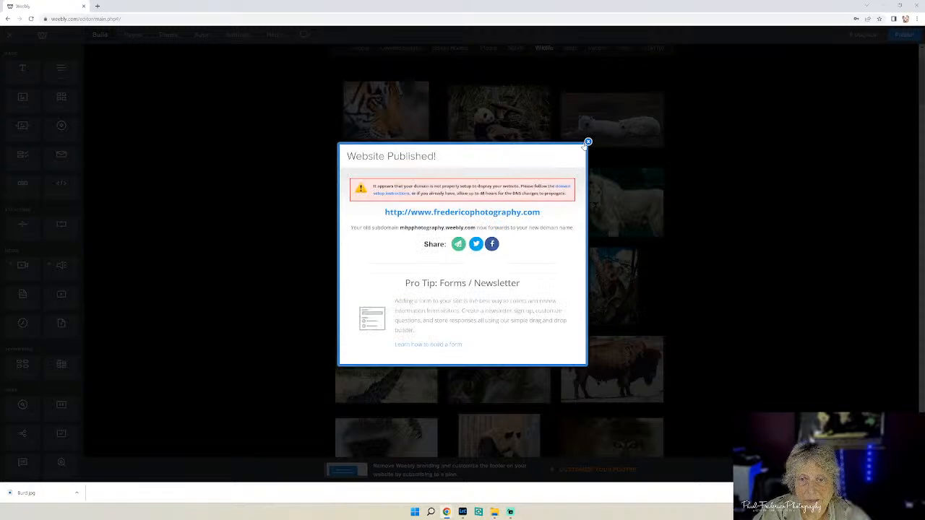
{"action": "left_click", "coordinate": [587, 141]}
Check the caption on the red-shanked langur photo and look through the rearranged rows of the wildlife gallery.
{"action": "left_click", "coordinate": [511, 228]}
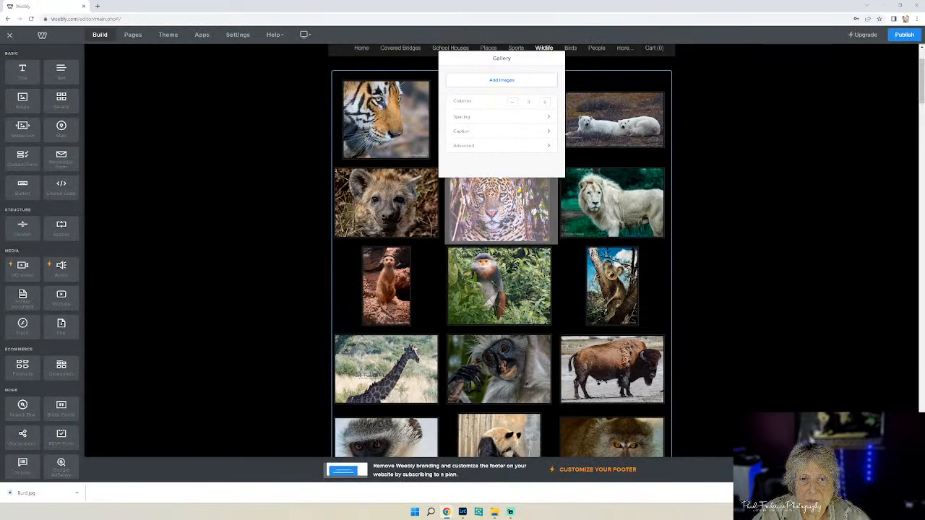
{"action": "left_click", "coordinate": [506, 286]}
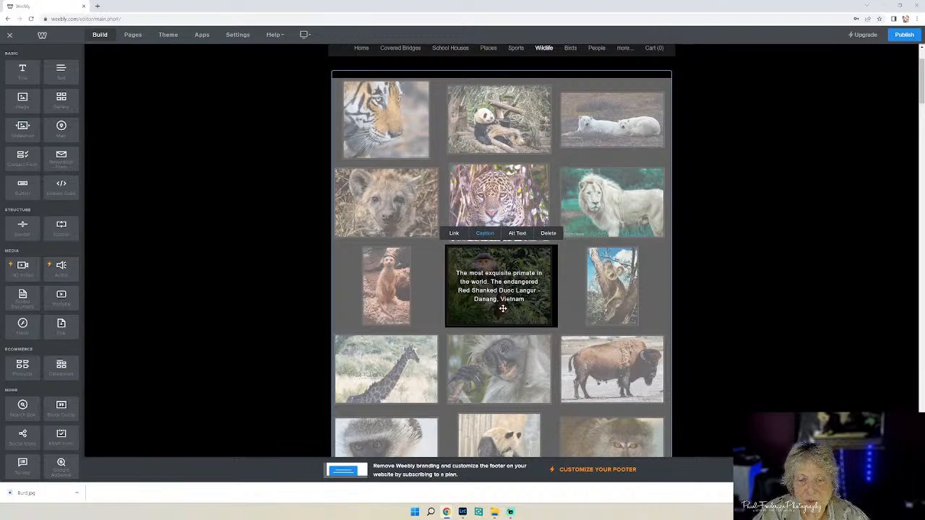
{"action": "left_click", "coordinate": [766, 279]}
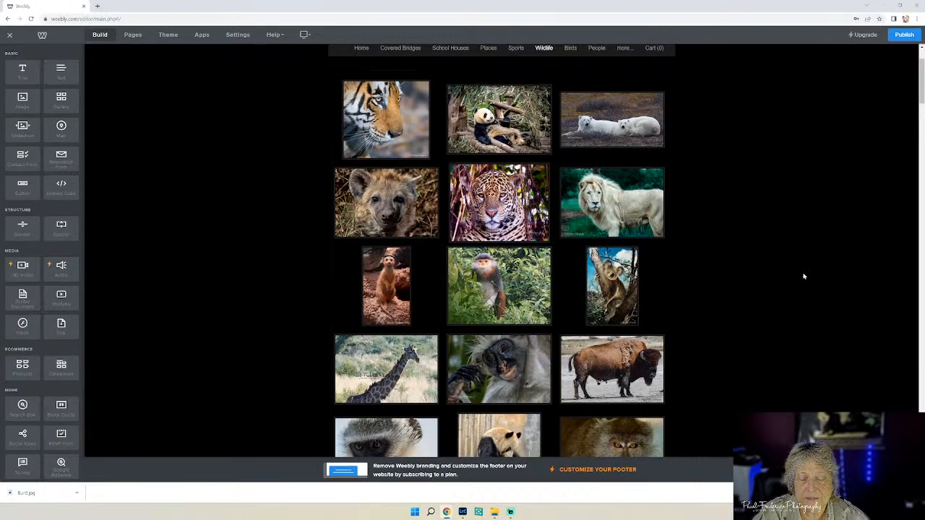
{"action": "scroll", "coordinate": [812, 270], "scroll_direction": "down", "scroll_amount": 1}
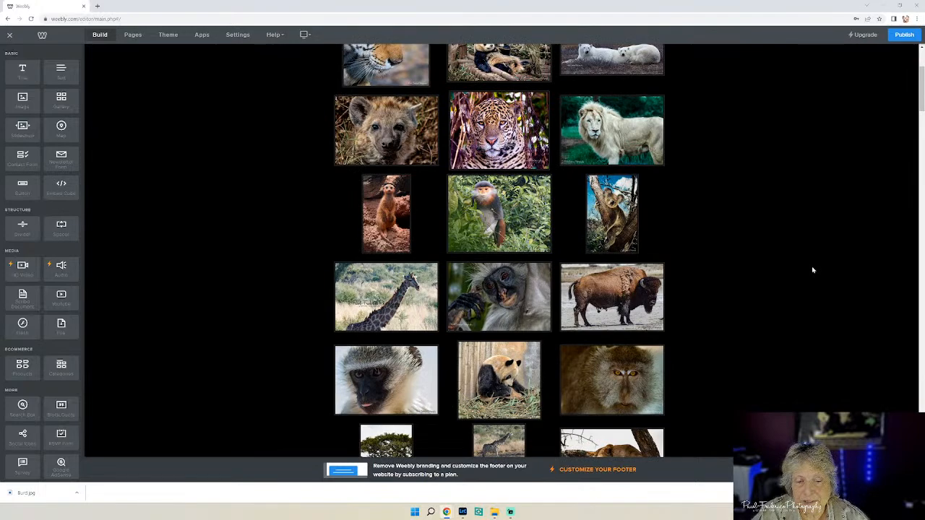
{"action": "scroll", "coordinate": [812, 270], "scroll_direction": "down", "scroll_amount": 2}
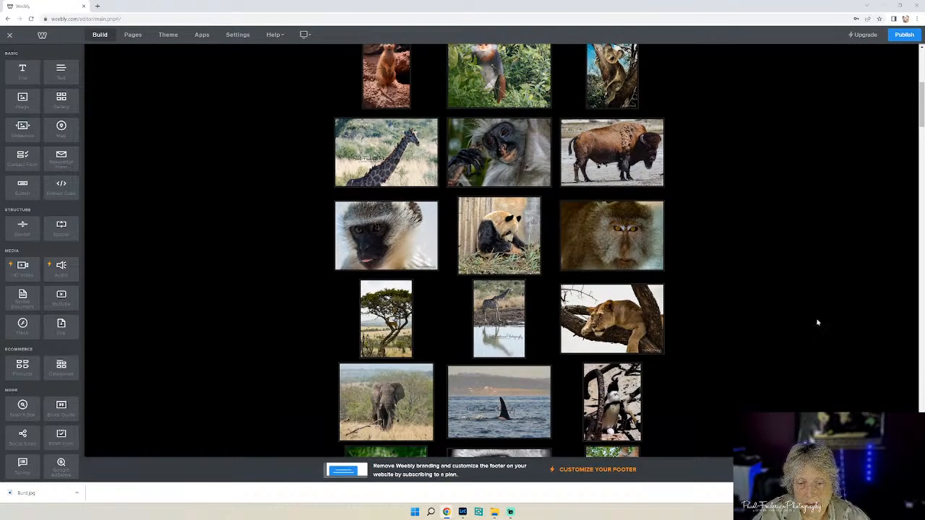
Check the caption on the lone tree photo in the wildlife gallery and publish the website.
{"action": "scroll", "coordinate": [817, 323], "scroll_direction": "down", "scroll_amount": 1}
{"action": "left_click", "coordinate": [396, 291]}
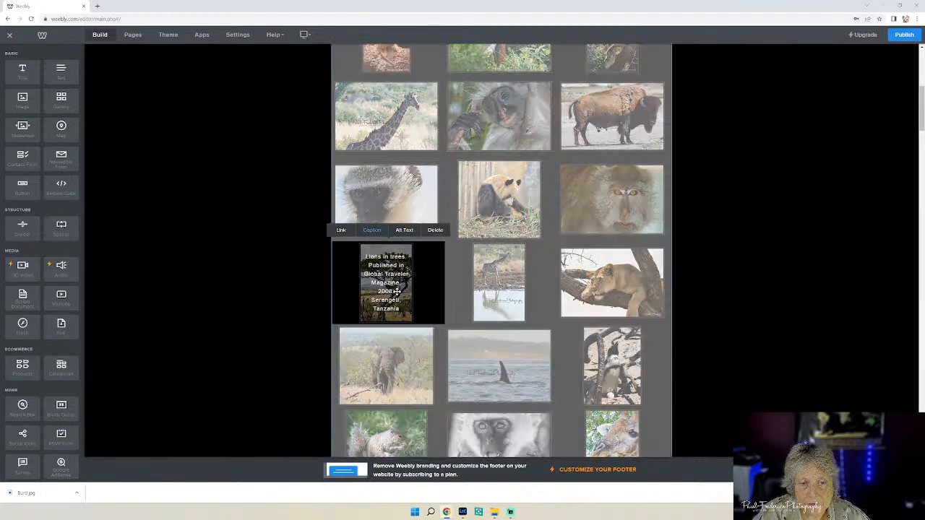
{"action": "left_click", "coordinate": [692, 272]}
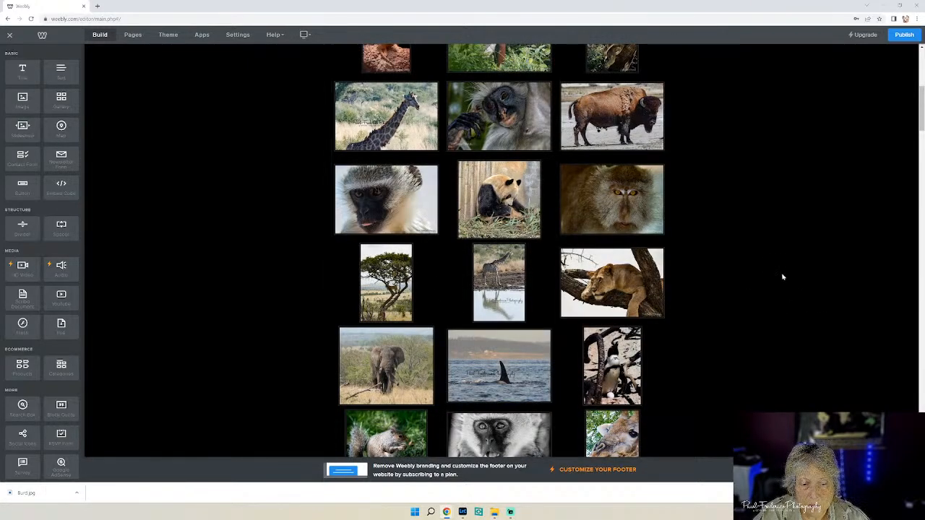
{"action": "left_click", "coordinate": [905, 35]}
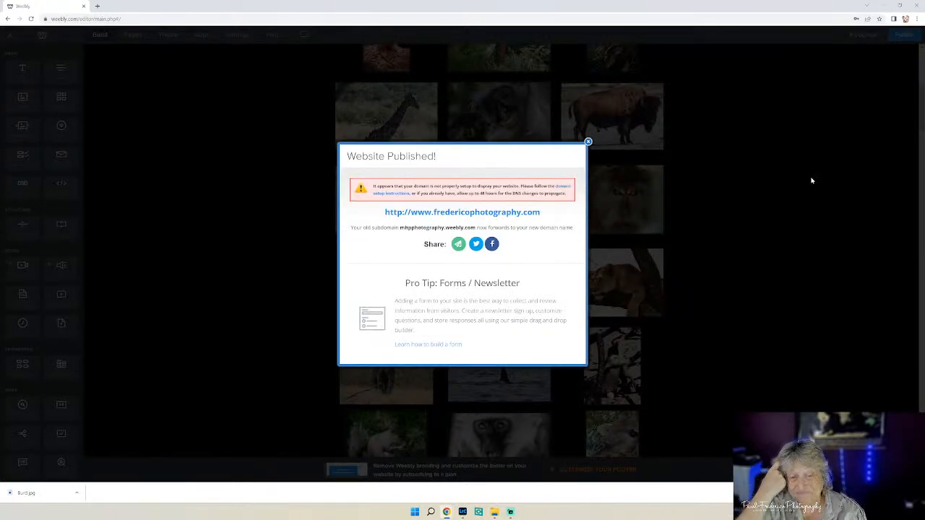
{"action": "left_click", "coordinate": [587, 142]}
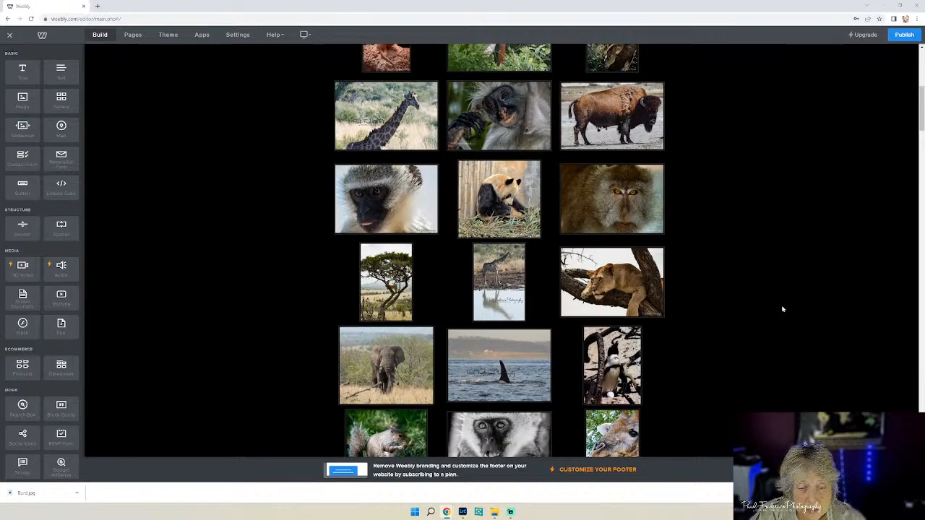
Move the red-and-blue lizard photo ahead of the antelope portrait and the crocodile photo after the elephant close-up in the row above.
{"action": "scroll", "coordinate": [781, 308], "scroll_direction": "down", "scroll_amount": 2}
{"action": "scroll", "coordinate": [781, 308], "scroll_direction": "down", "scroll_amount": 3}
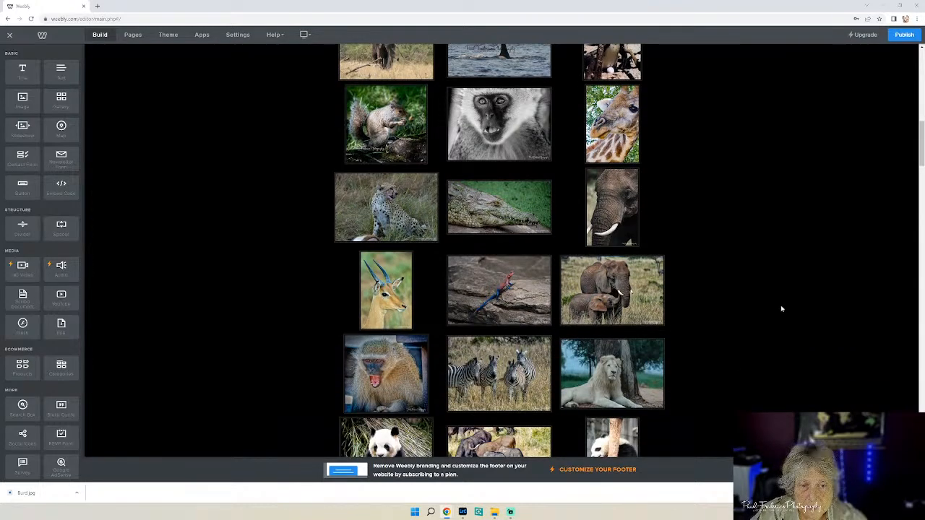
{"action": "left_click", "coordinate": [499, 288]}
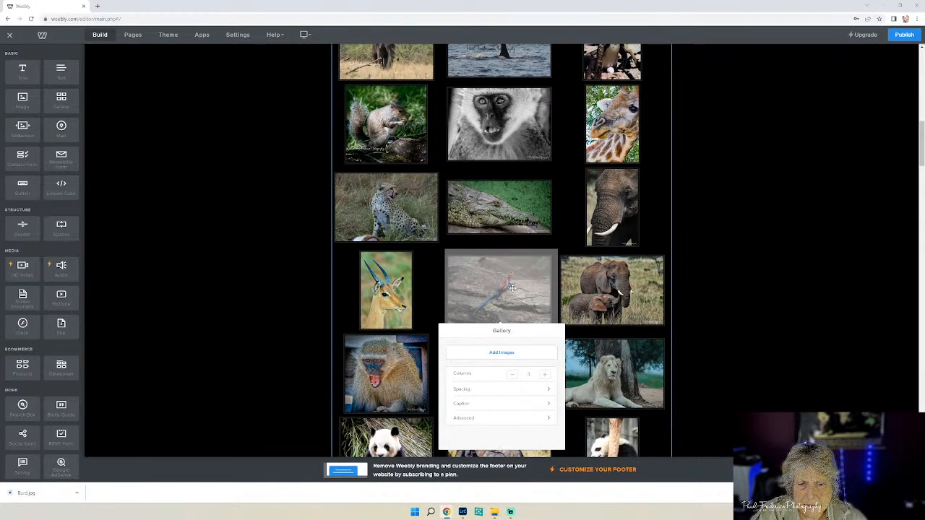
{"action": "left_click_drag", "start_coordinate": [513, 288], "coordinate": [386, 291]}
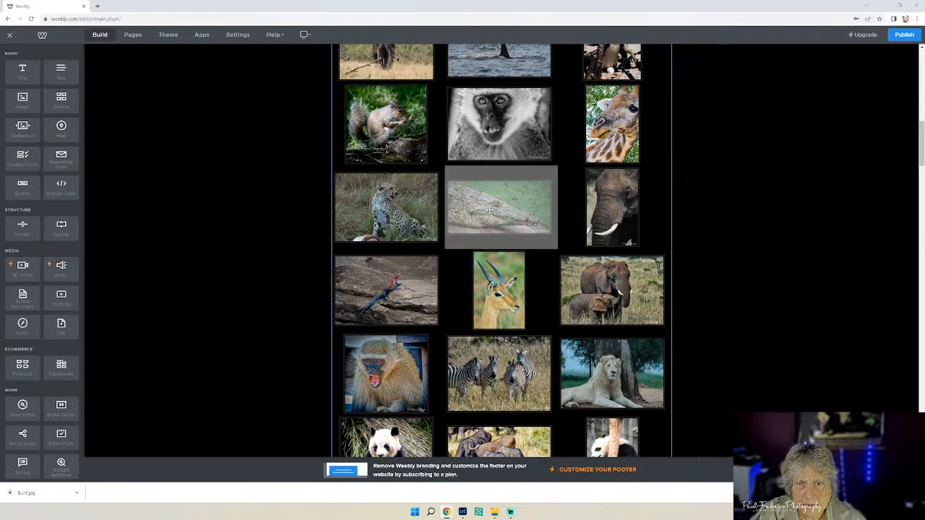
{"action": "left_click_drag", "start_coordinate": [626, 211], "coordinate": [627, 211]}
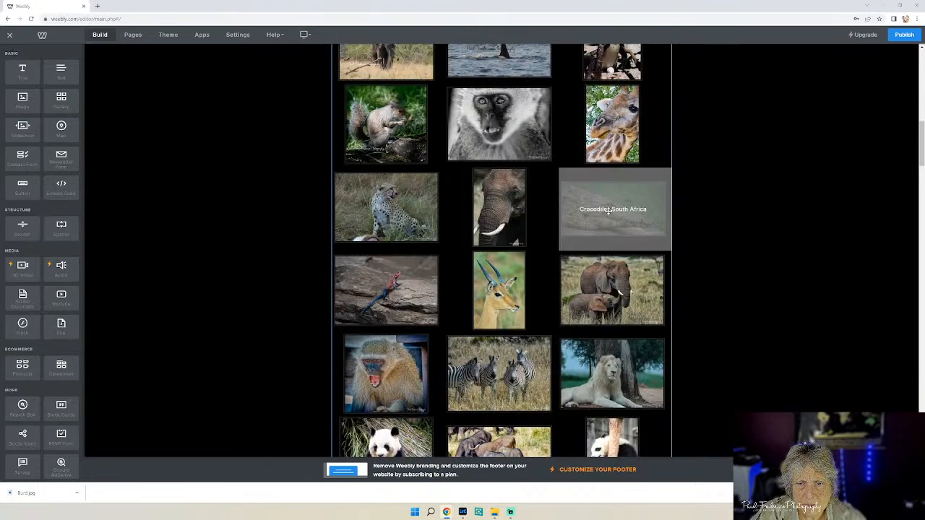
Place the walking red panda photo before the dark water photo, and swap the koala photo with the hippo head photo further down.
{"action": "scroll", "coordinate": [738, 280], "scroll_direction": "down", "scroll_amount": 3}
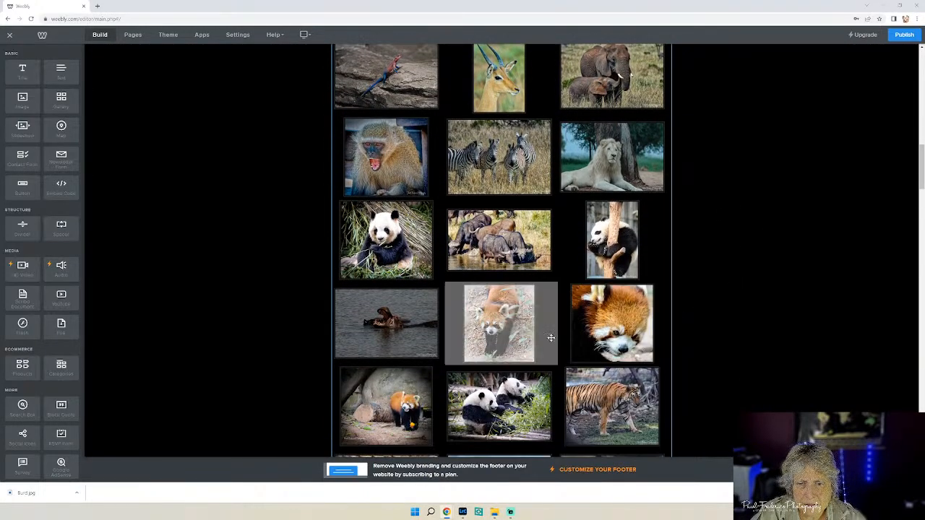
{"action": "mouse_move", "coordinate": [517, 329]}
{"action": "left_mouse_down"}
{"action": "mouse_move", "coordinate": [331, 327]}
{"action": "mouse_move", "coordinate": [562, 320]}
{"action": "mouse_move", "coordinate": [502, 323]}
{"action": "left_mouse_up"}
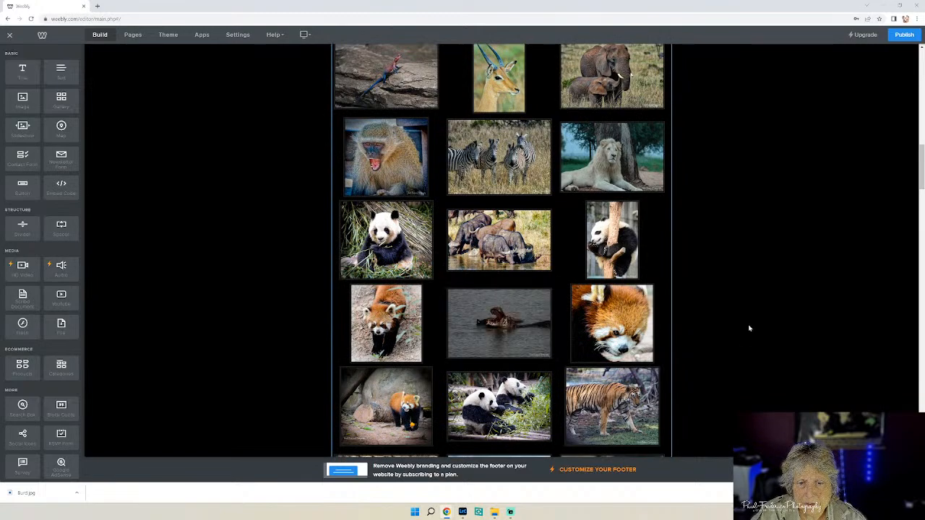
{"action": "scroll", "coordinate": [748, 325], "scroll_direction": "down", "scroll_amount": 3}
{"action": "scroll", "coordinate": [747, 323], "scroll_direction": "down", "scroll_amount": 3}
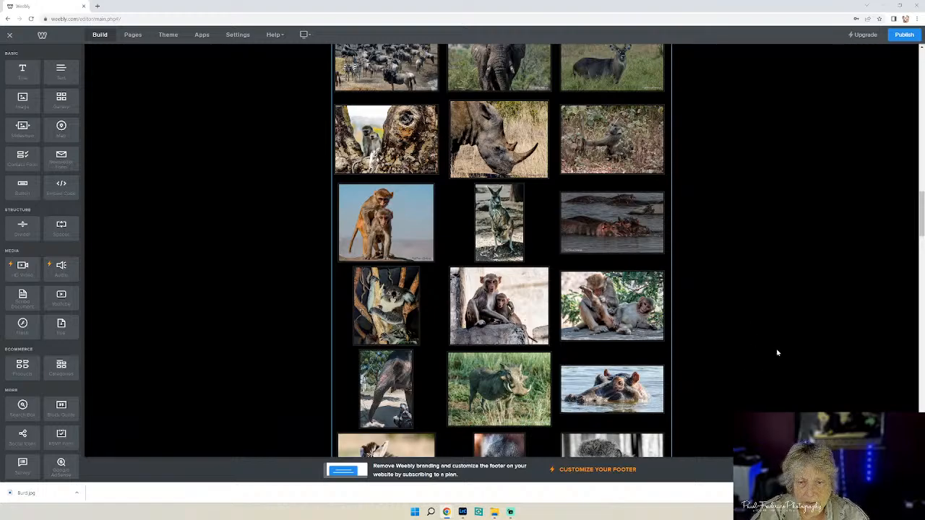
{"action": "left_click_drag", "start_coordinate": [619, 390], "coordinate": [383, 307]}
{"action": "left_click_drag", "start_coordinate": [499, 306], "coordinate": [723, 375]}
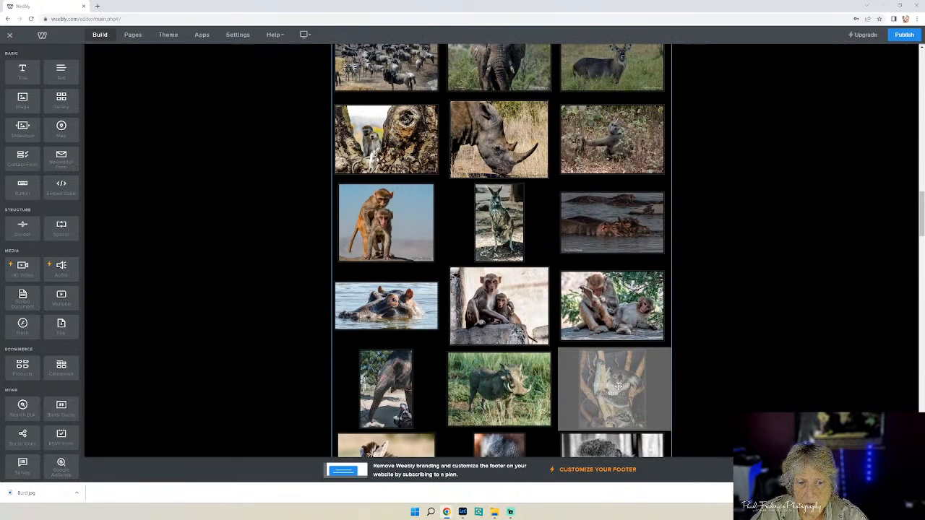
Move the grey monkey face close-up to the middle of its row, between the white lion and the giraffe.
{"action": "scroll", "coordinate": [744, 347], "scroll_direction": "down", "scroll_amount": 5}
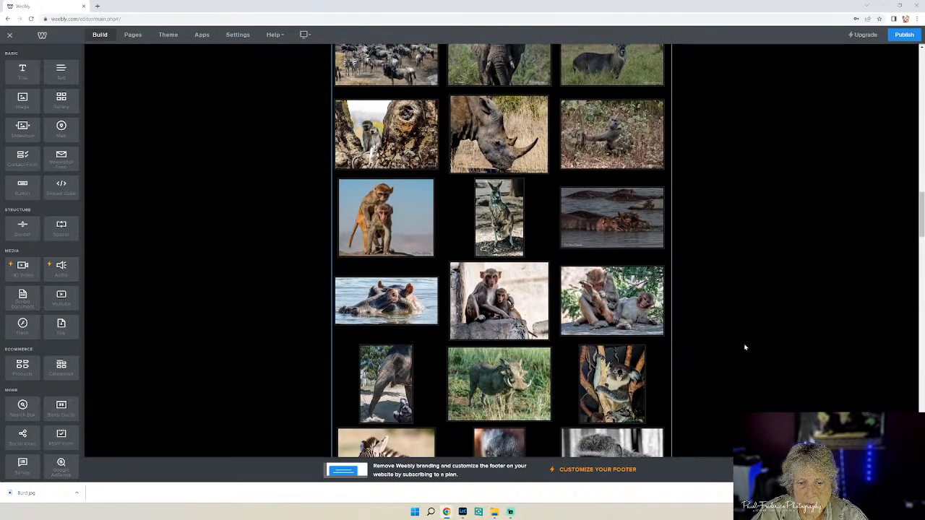
{"action": "scroll", "coordinate": [743, 346], "scroll_direction": "down", "scroll_amount": 6}
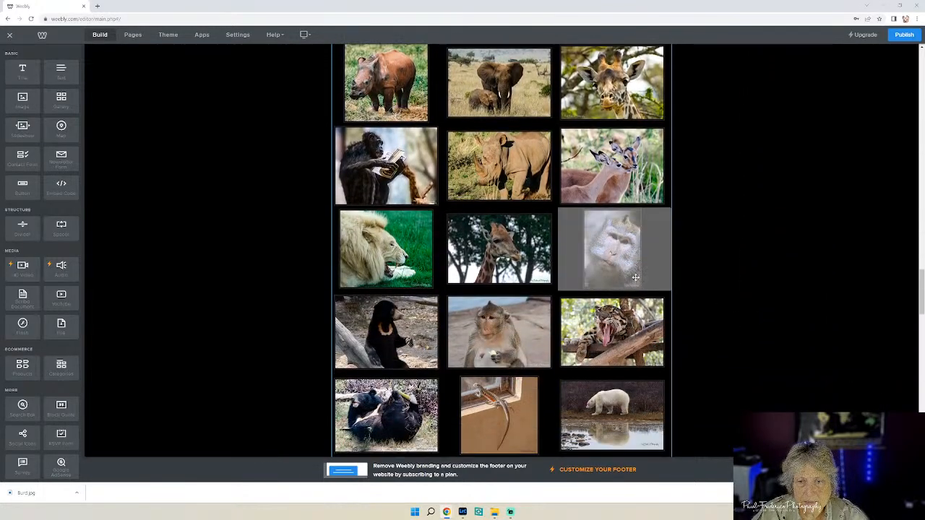
{"action": "left_click_drag", "start_coordinate": [626, 265], "coordinate": [491, 264]}
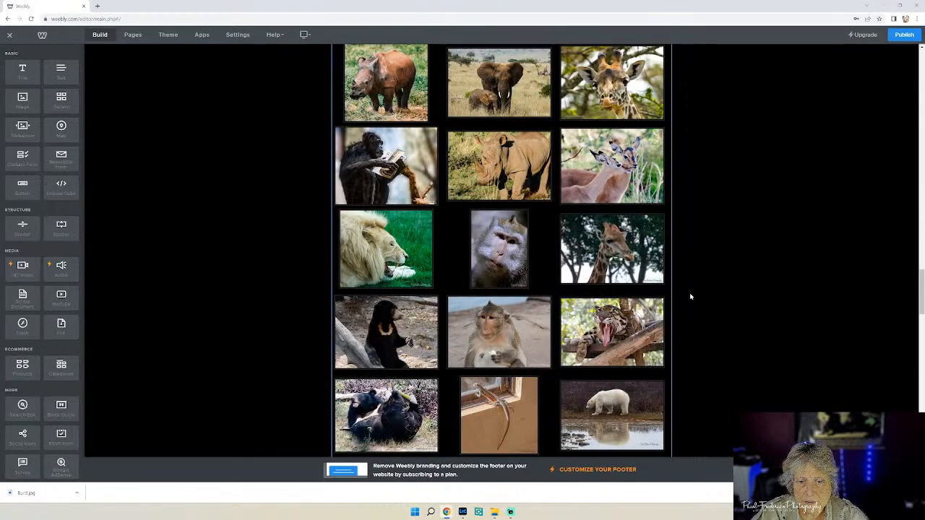
Move the photo of the polar bear walking on rocks up to the start of the gallery's fourth row, before the giraffe, and publish the website.
{"action": "scroll", "coordinate": [714, 306], "scroll_direction": "down", "scroll_amount": 3}
{"action": "scroll", "coordinate": [738, 307], "scroll_direction": "down", "scroll_amount": 1}
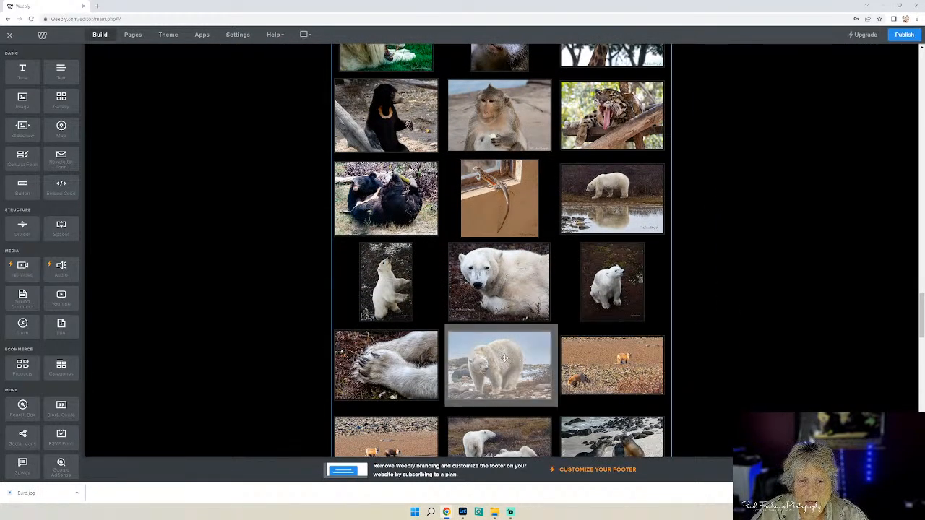
{"action": "left_click_drag", "start_coordinate": [506, 358], "coordinate": [415, 257]}
{"action": "scroll", "coordinate": [543, 217], "scroll_direction": "up", "scroll_amount": 4}
{"action": "scroll", "coordinate": [541, 210], "scroll_direction": "up", "scroll_amount": 8}
{"action": "scroll", "coordinate": [541, 209], "scroll_direction": "up", "scroll_amount": 10}
{"action": "scroll", "coordinate": [541, 207], "scroll_direction": "up", "scroll_amount": 10}
{"action": "scroll", "coordinate": [711, 270], "scroll_direction": "up", "scroll_amount": 2}
{"action": "scroll", "coordinate": [711, 270], "scroll_direction": "up", "scroll_amount": 1}
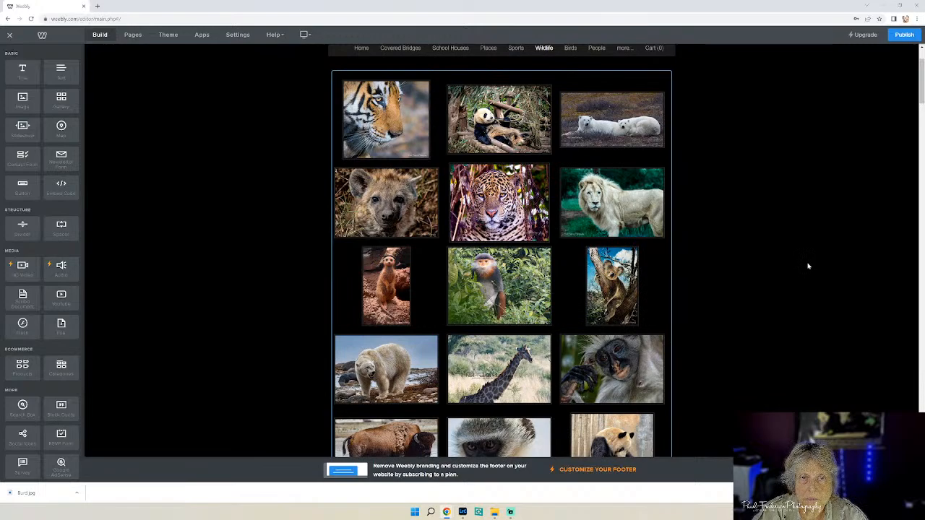
{"action": "scroll", "coordinate": [809, 266], "scroll_direction": "up", "scroll_amount": 1}
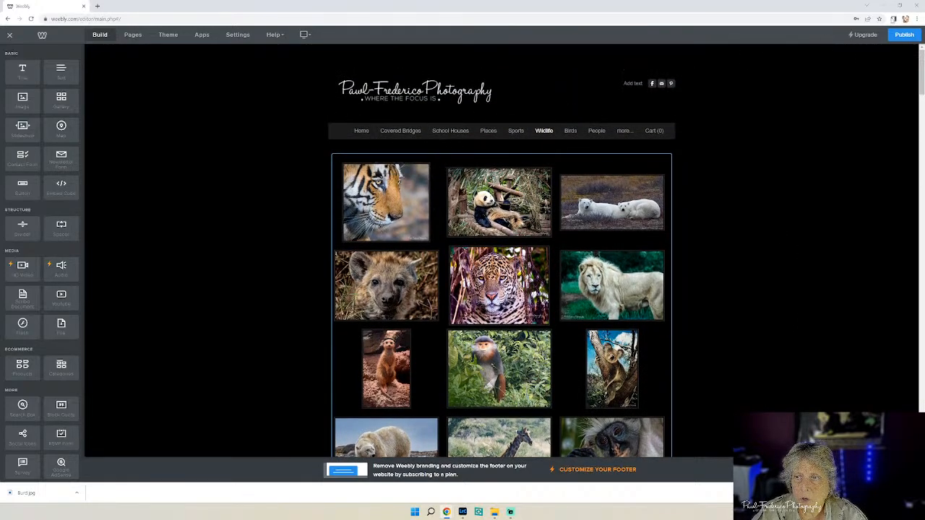
{"action": "left_click", "coordinate": [904, 35]}
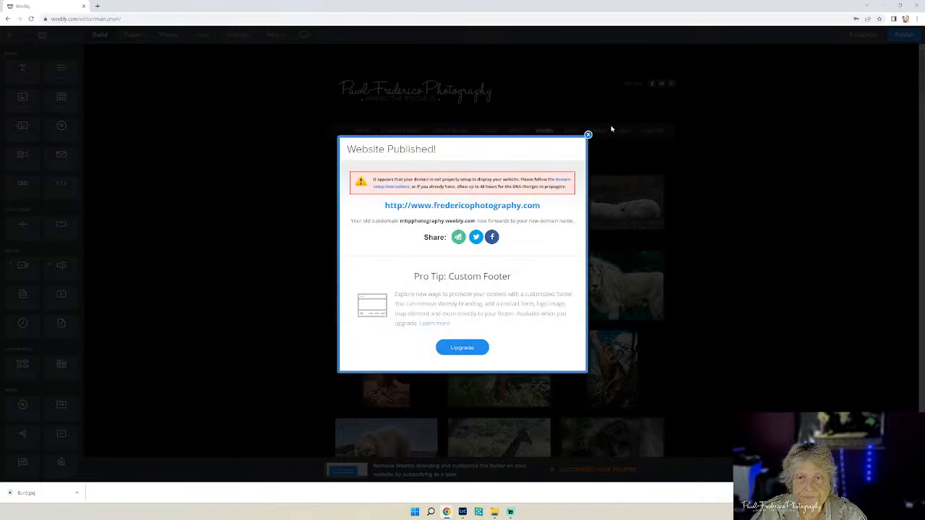
{"action": "left_click", "coordinate": [588, 136]}
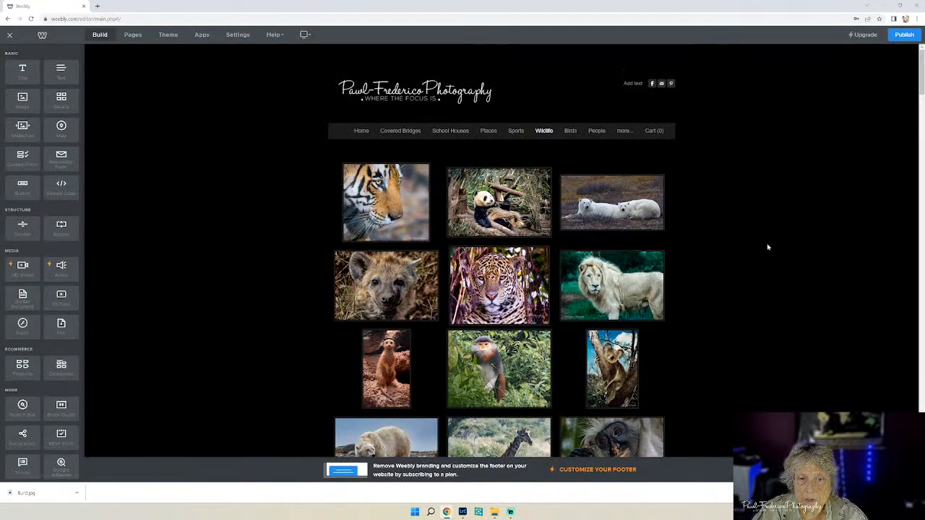
Move the front-facing tapir photo near the gallery's end to the start of its row and publish the website.
{"action": "scroll", "coordinate": [768, 247], "scroll_direction": "down", "scroll_amount": 1}
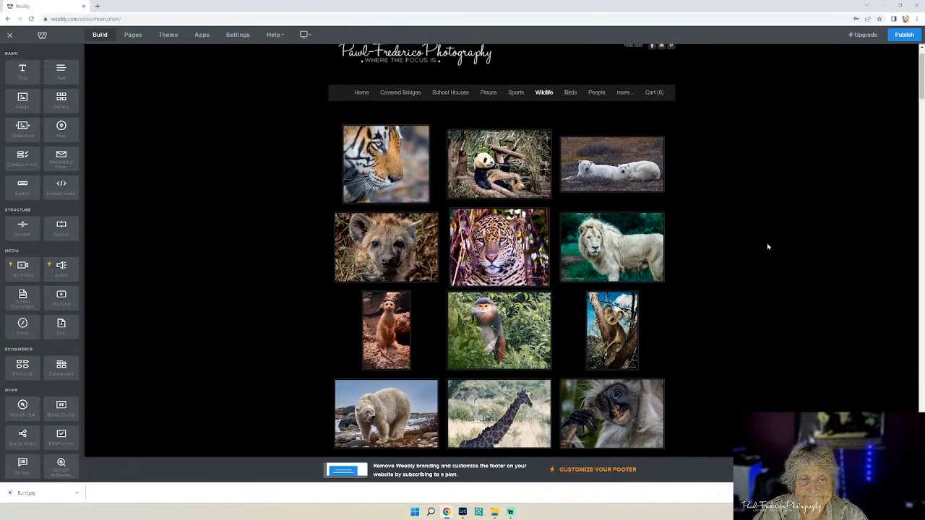
{"action": "scroll", "coordinate": [768, 247], "scroll_direction": "down", "scroll_amount": 15}
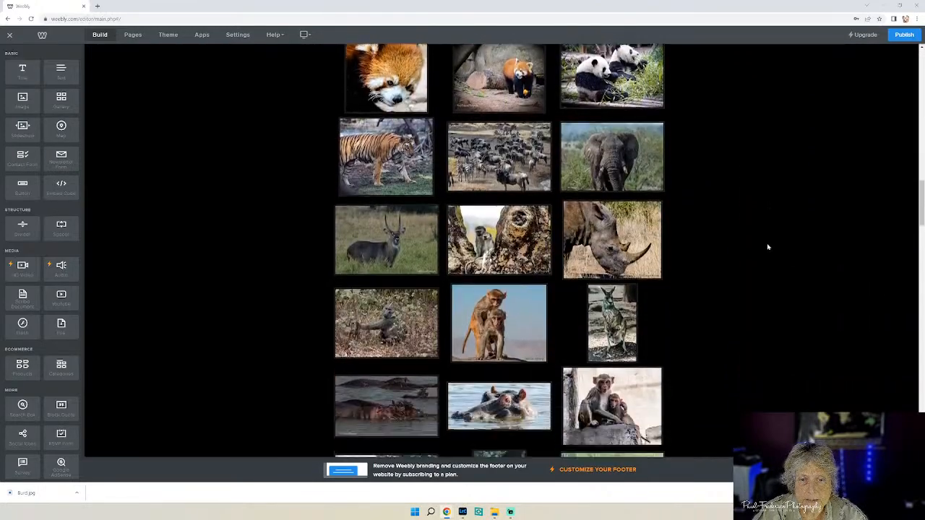
{"action": "scroll", "coordinate": [767, 247], "scroll_direction": "down", "scroll_amount": 15}
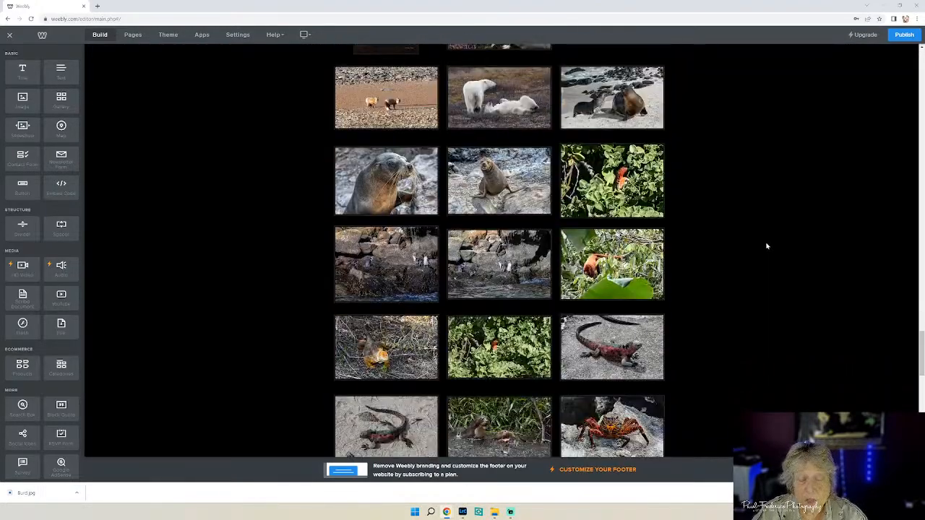
{"action": "scroll", "coordinate": [767, 246], "scroll_direction": "down", "scroll_amount": 15}
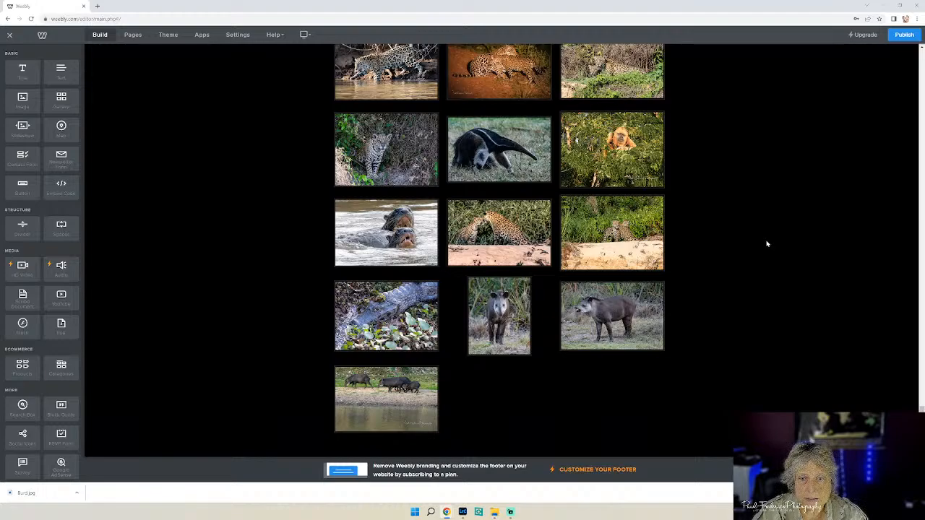
{"action": "double_click", "coordinate": [514, 315]}
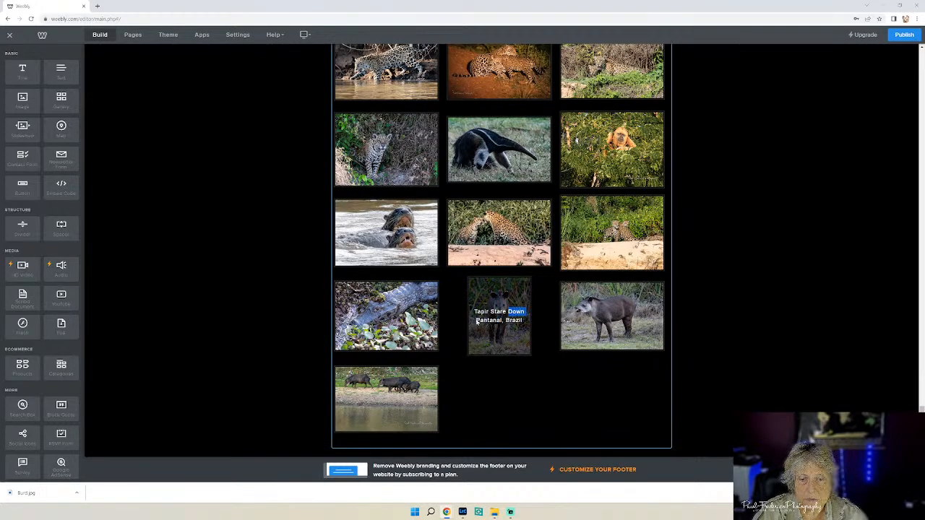
{"action": "left_click_drag", "start_coordinate": [493, 311], "coordinate": [386, 316]}
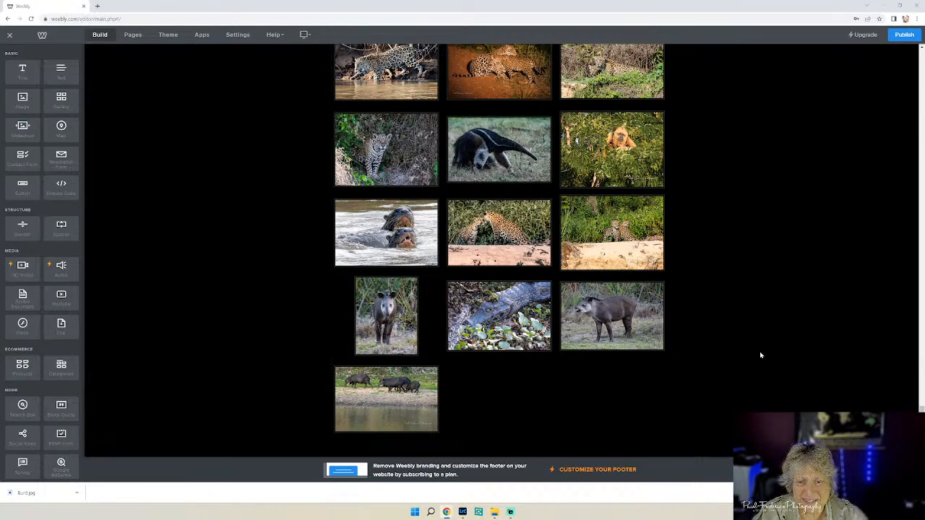
{"action": "left_click", "coordinate": [904, 34]}
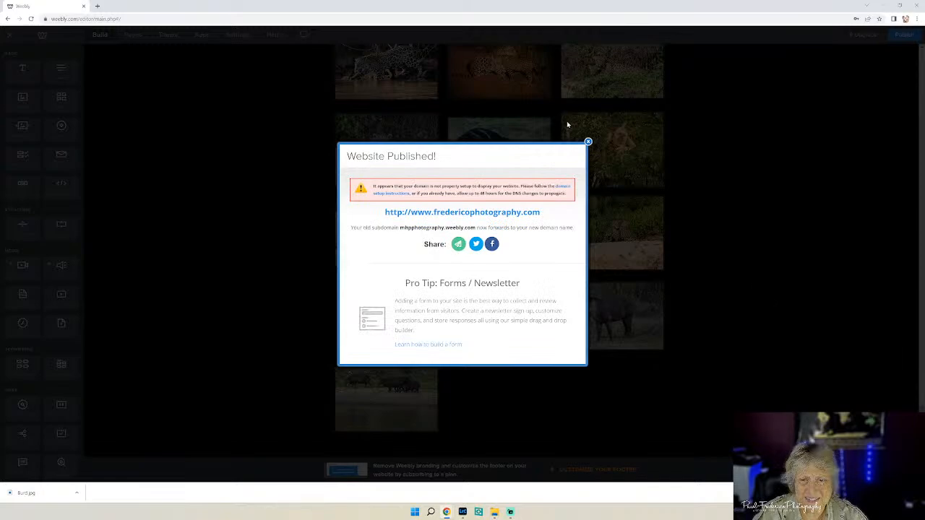
{"action": "left_click", "coordinate": [587, 142]}
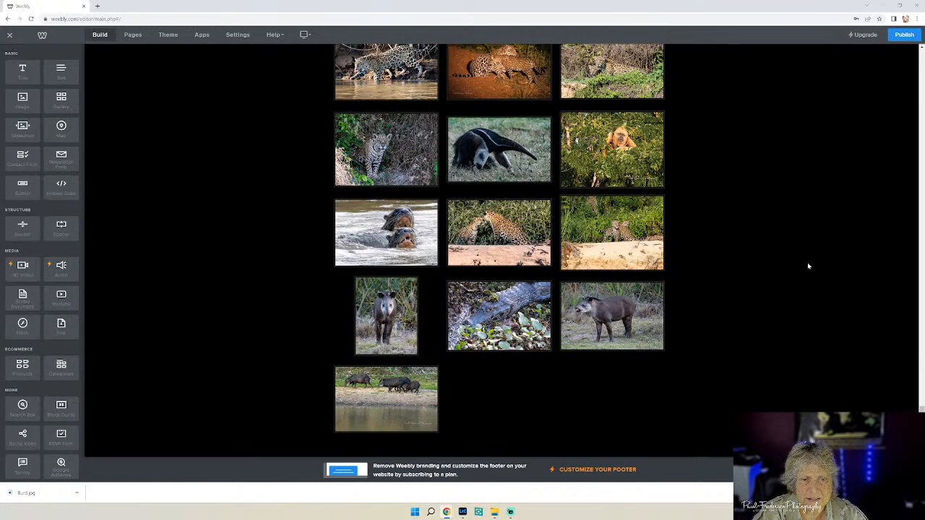
Move the grey monkey face close-up to the middle of its row, between the antelopes and the white lion.
{"action": "scroll", "coordinate": [761, 284], "scroll_direction": "down", "scroll_amount": 15}
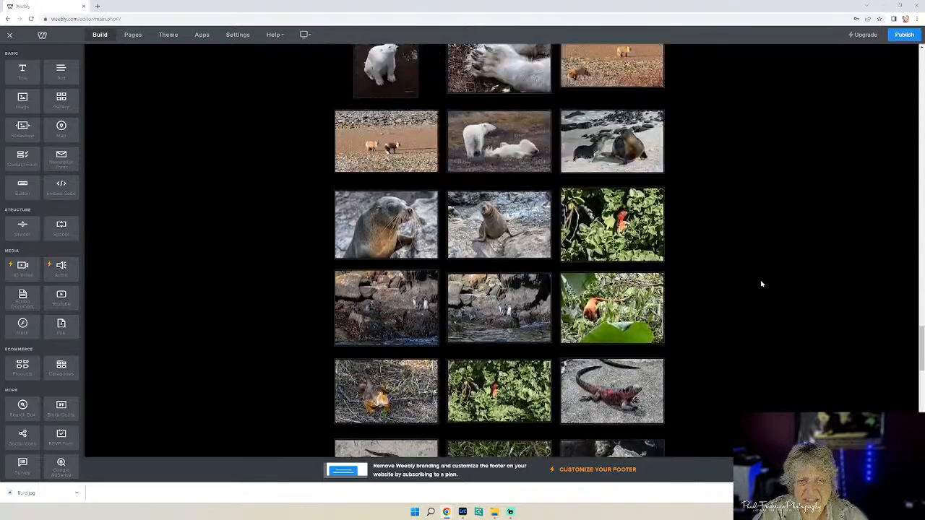
{"action": "scroll", "coordinate": [760, 283], "scroll_direction": "up", "scroll_amount": 10}
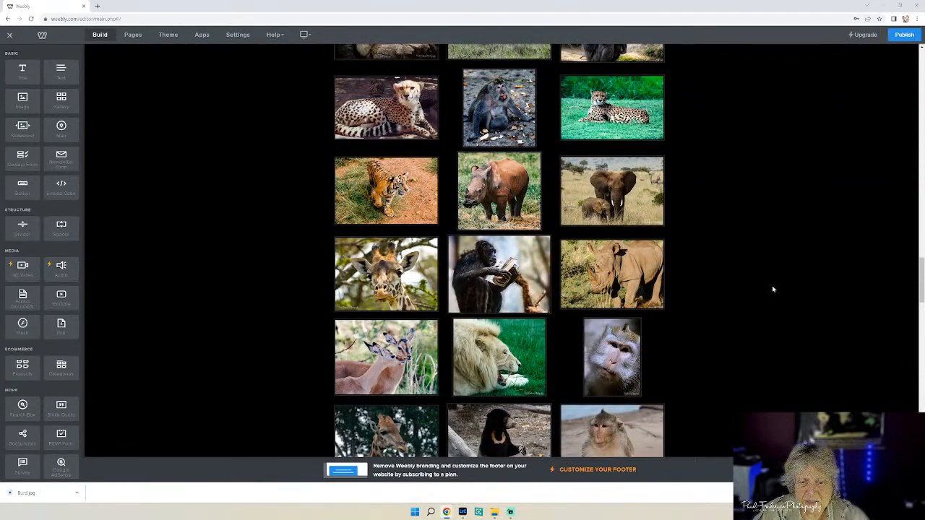
{"action": "scroll", "coordinate": [772, 289], "scroll_direction": "down", "scroll_amount": 3}
{"action": "scroll", "coordinate": [724, 284], "scroll_direction": "down", "scroll_amount": 1}
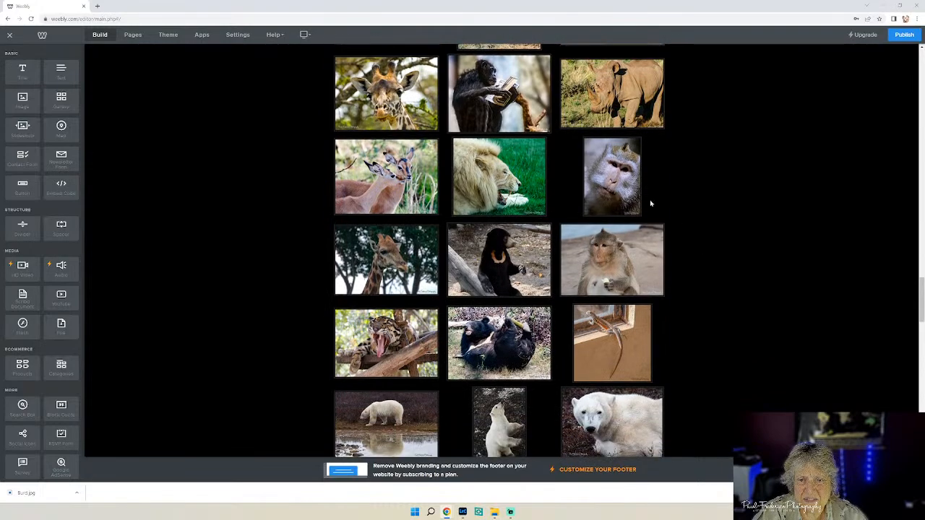
{"action": "left_click_drag", "start_coordinate": [606, 179], "coordinate": [500, 179]}
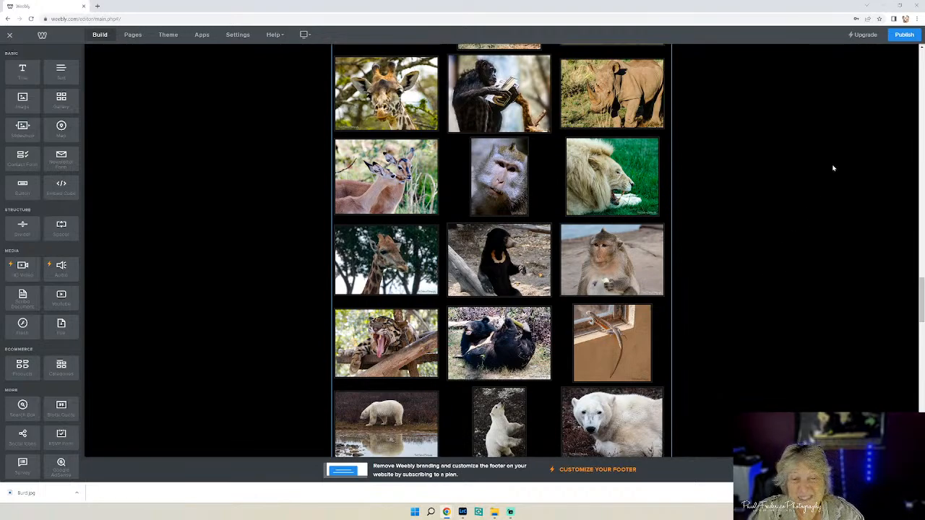
Move the photo of the two orange monkeys against the blue sky to the start of its row, before the baboon.
{"action": "scroll", "coordinate": [760, 237], "scroll_direction": "up", "scroll_amount": 10}
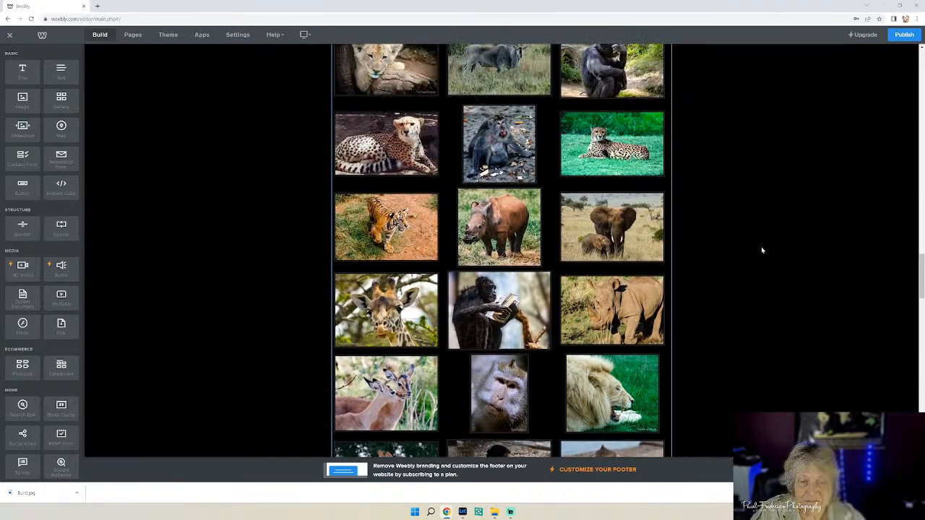
{"action": "scroll", "coordinate": [774, 274], "scroll_direction": "up", "scroll_amount": 3}
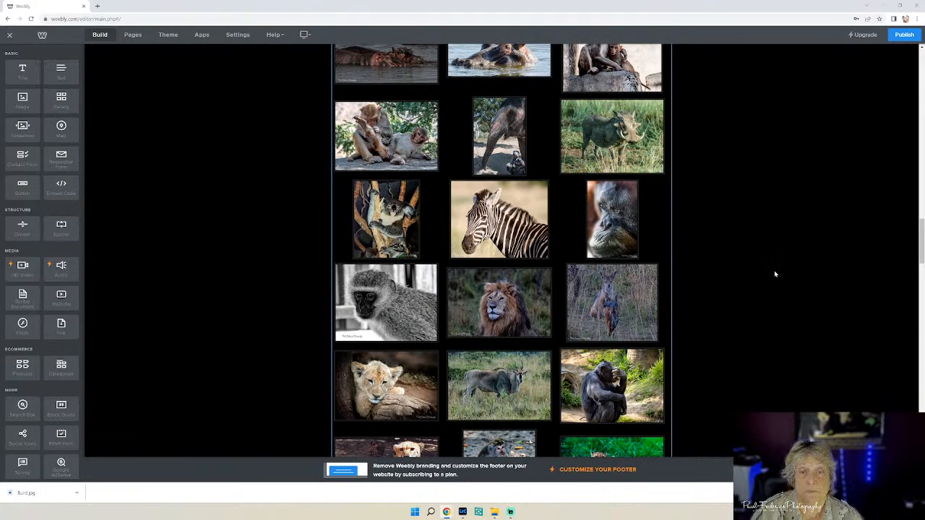
{"action": "scroll", "coordinate": [774, 274], "scroll_direction": "up", "scroll_amount": 6}
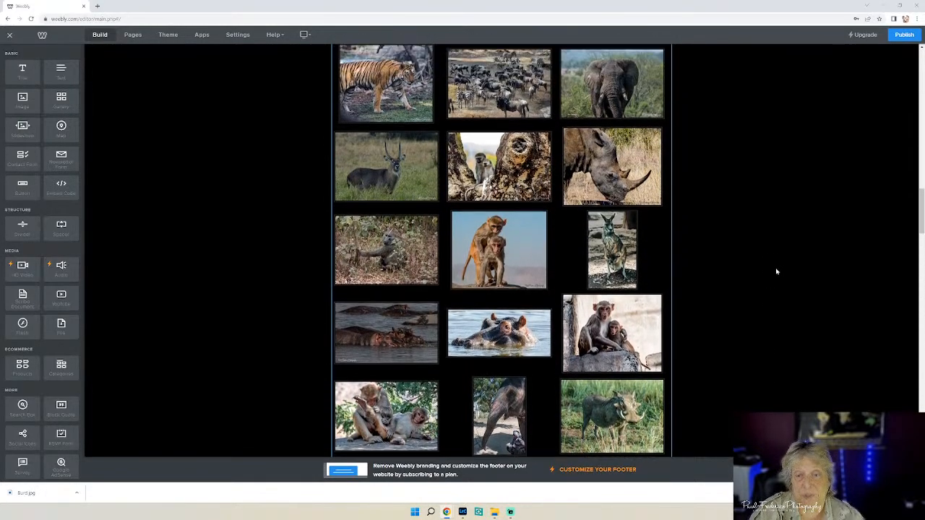
{"action": "scroll", "coordinate": [776, 271], "scroll_direction": "up", "scroll_amount": 1}
{"action": "left_click_drag", "start_coordinate": [526, 296], "coordinate": [423, 296]}
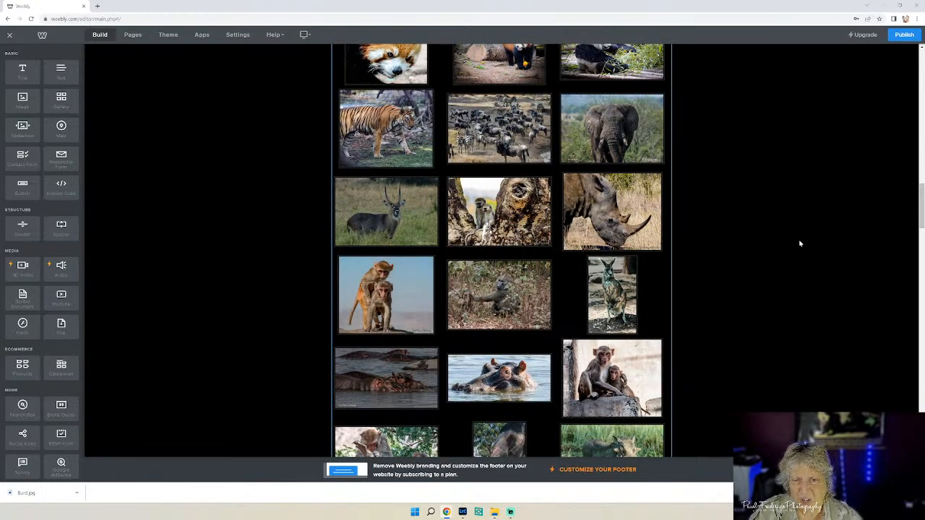
Move the brown monkey face close-up to the middle of its row, between the acacia tree and the giraffe reflection.
{"action": "scroll", "coordinate": [811, 268], "scroll_direction": "up", "scroll_amount": 4}
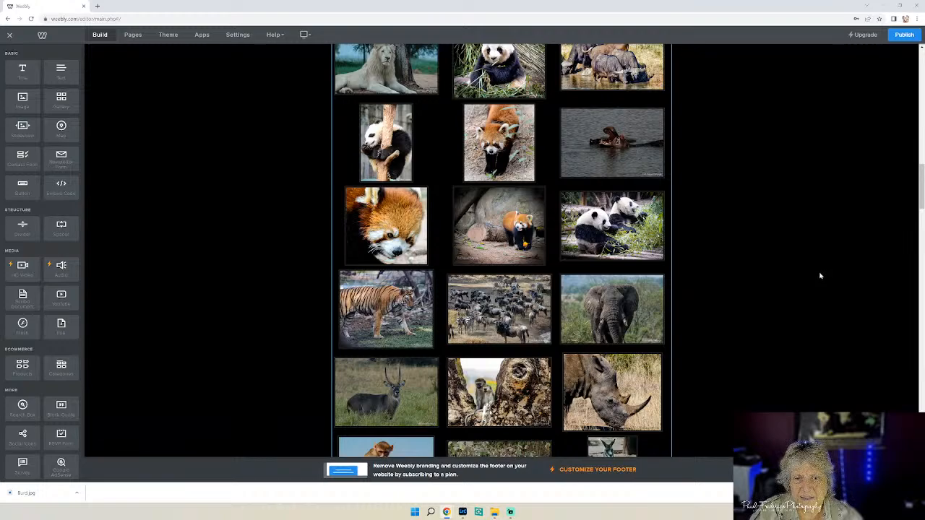
{"action": "scroll", "coordinate": [820, 276], "scroll_direction": "up", "scroll_amount": 5}
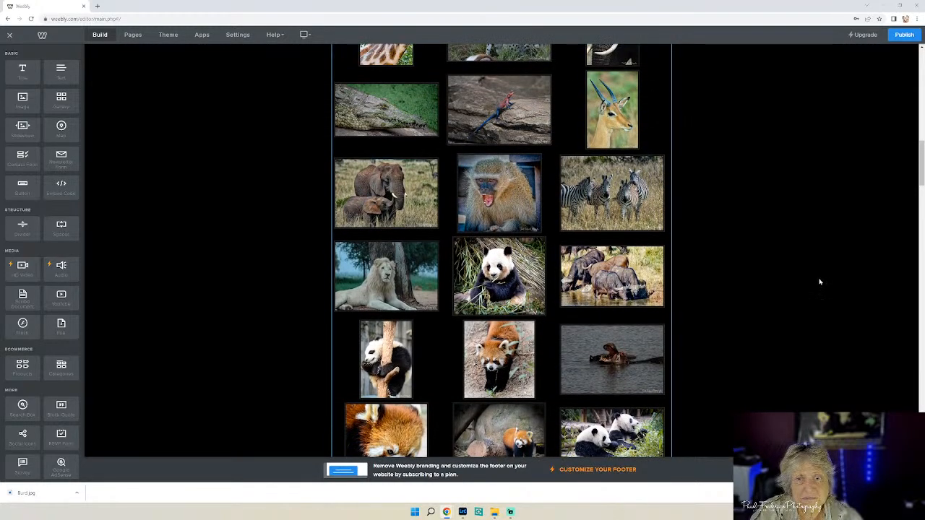
{"action": "scroll", "coordinate": [820, 282], "scroll_direction": "up", "scroll_amount": 5}
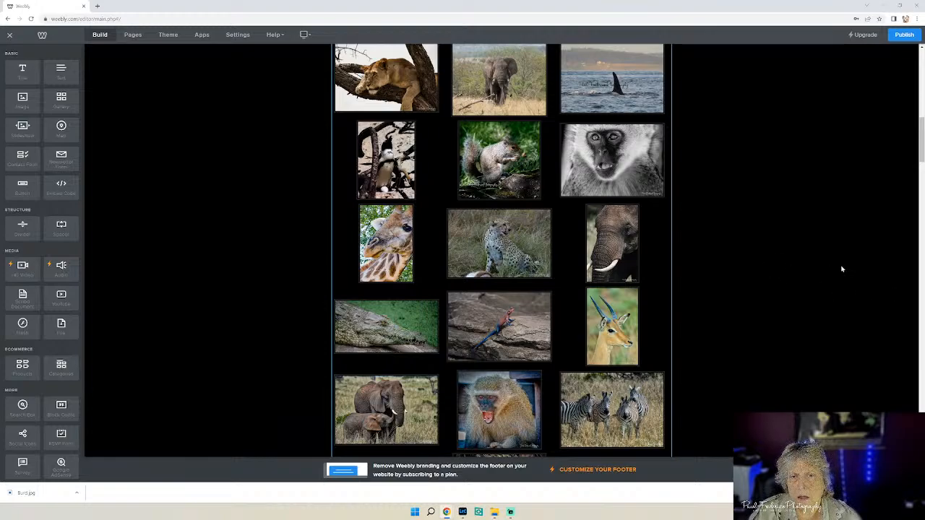
{"action": "scroll", "coordinate": [837, 294], "scroll_direction": "up", "scroll_amount": 3}
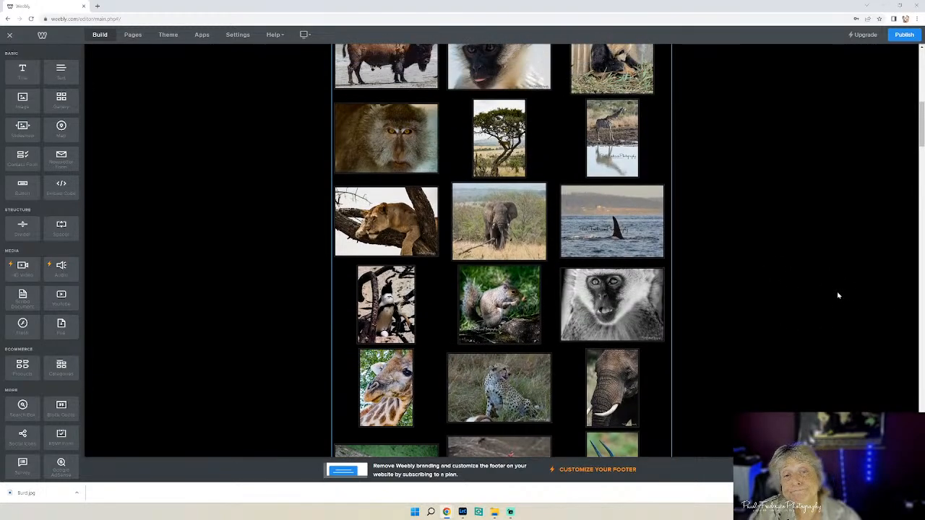
{"action": "scroll", "coordinate": [830, 285], "scroll_direction": "up", "scroll_amount": 3}
{"action": "left_click_drag", "start_coordinate": [444, 279], "coordinate": [510, 282]}
Publish the website with the rearranged Wildlife gallery and dismiss the confirmation.
{"action": "scroll", "coordinate": [730, 295], "scroll_direction": "up", "scroll_amount": 3}
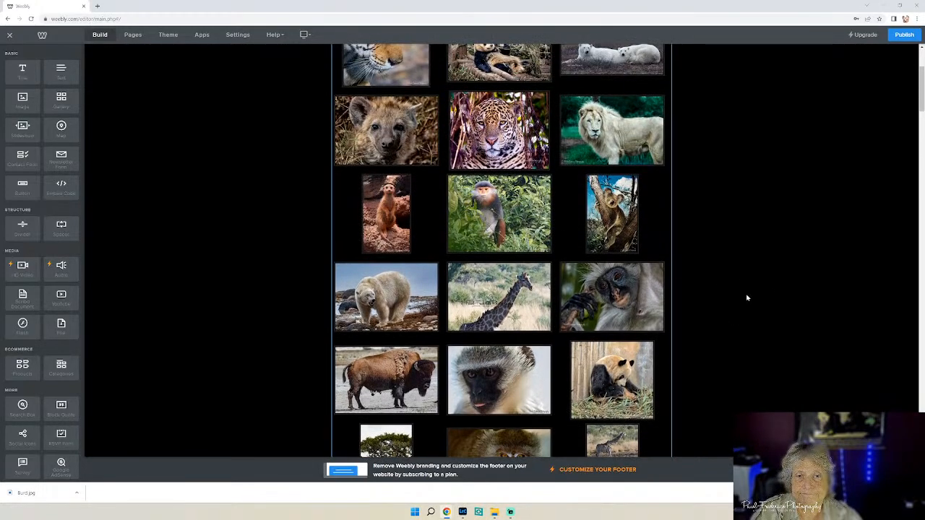
{"action": "scroll", "coordinate": [765, 304], "scroll_direction": "up", "scroll_amount": 3}
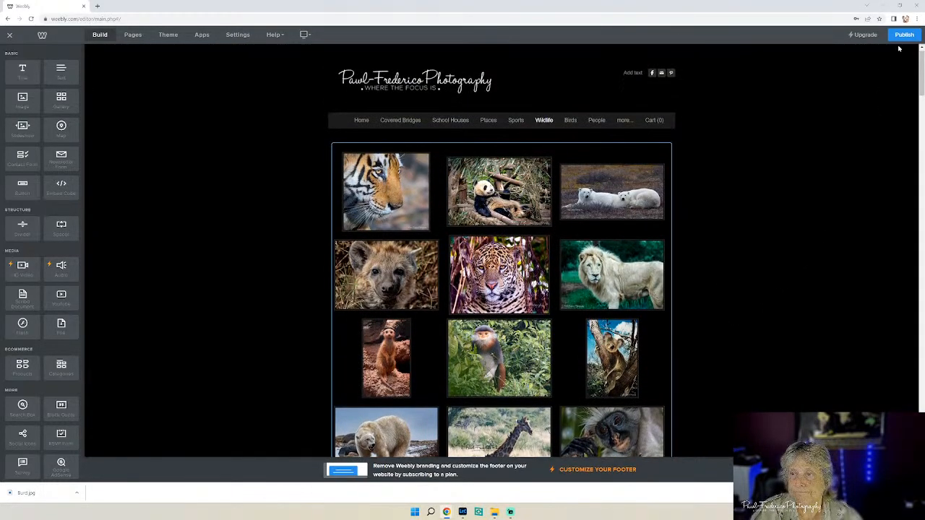
{"action": "left_click", "coordinate": [903, 35]}
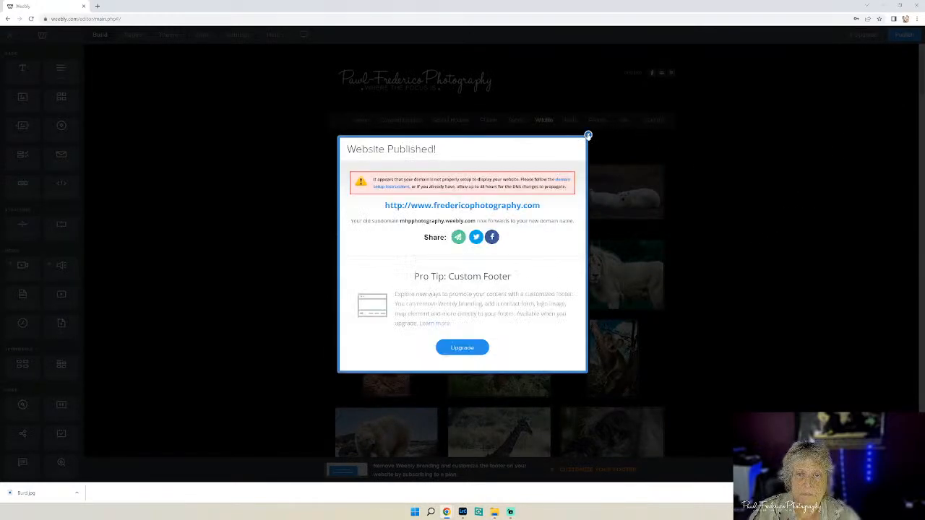
{"action": "left_click", "coordinate": [588, 135]}
Look through the Argentina and Ecuador pages under Places, and open the Argentina page's settings.
{"action": "mouse_move", "coordinate": [489, 123]}
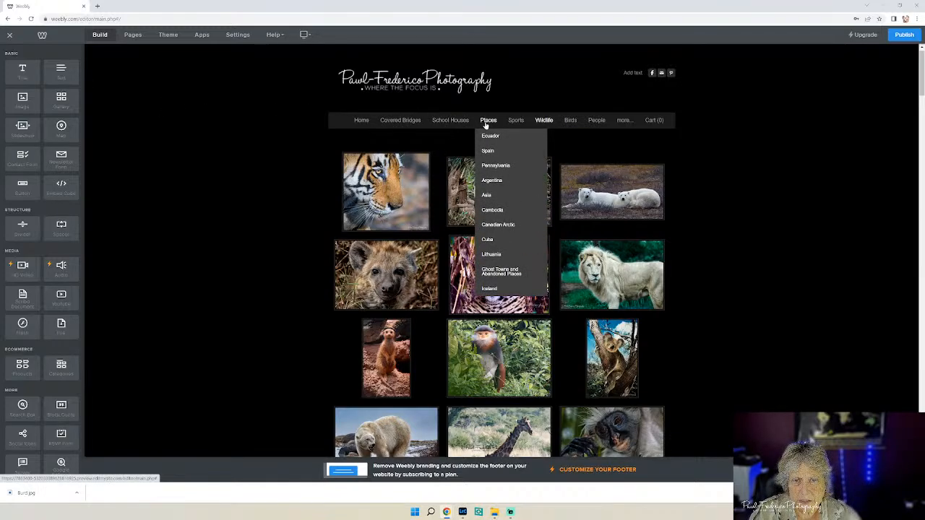
{"action": "left_click", "coordinate": [499, 180]}
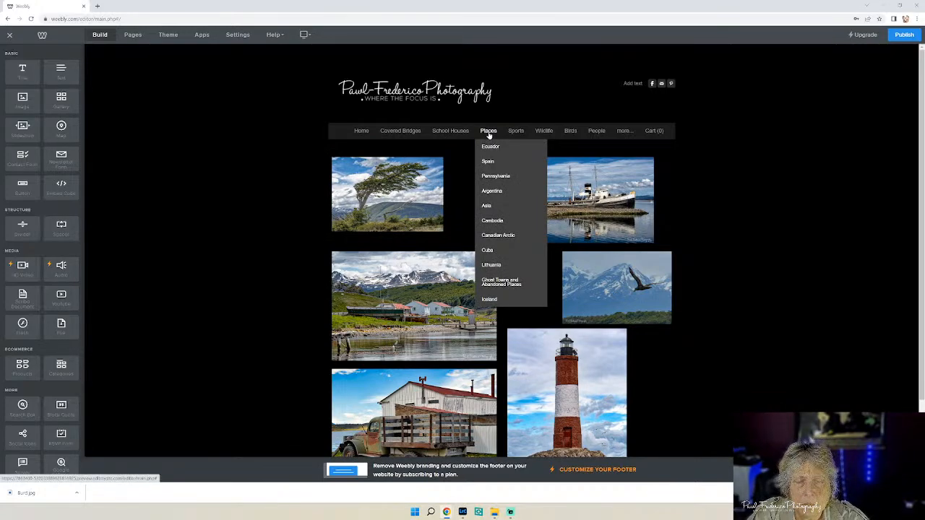
{"action": "left_click", "coordinate": [490, 146]}
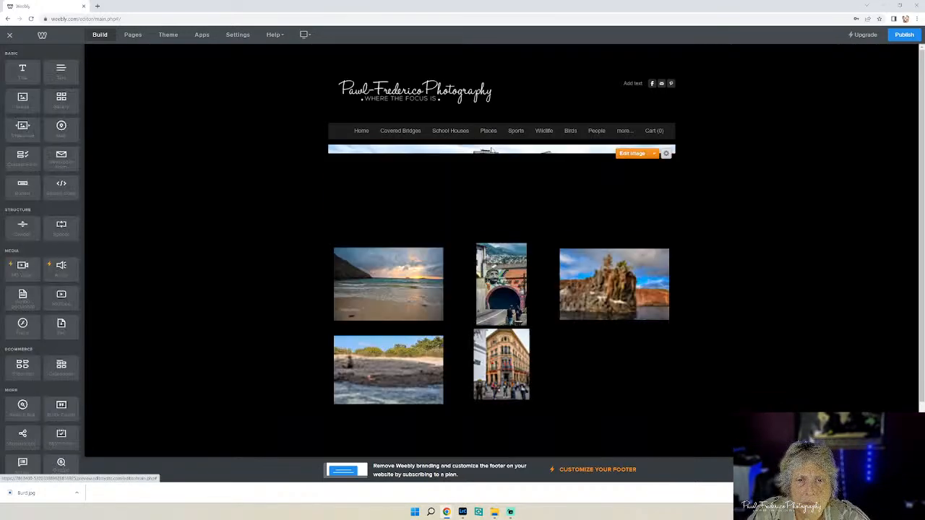
{"action": "scroll", "coordinate": [697, 211], "scroll_direction": "down", "scroll_amount": 1}
{"action": "scroll", "coordinate": [698, 213], "scroll_direction": "down", "scroll_amount": 1}
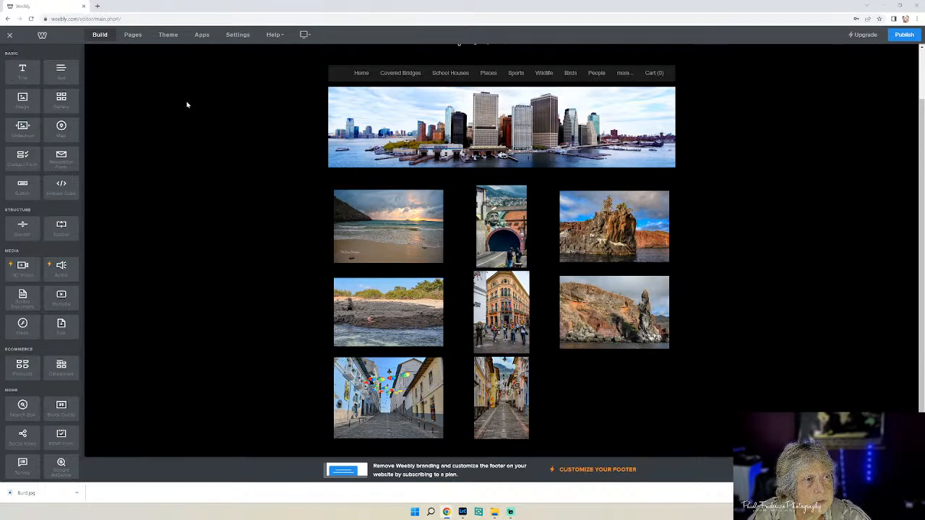
{"action": "left_click", "coordinate": [132, 36]}
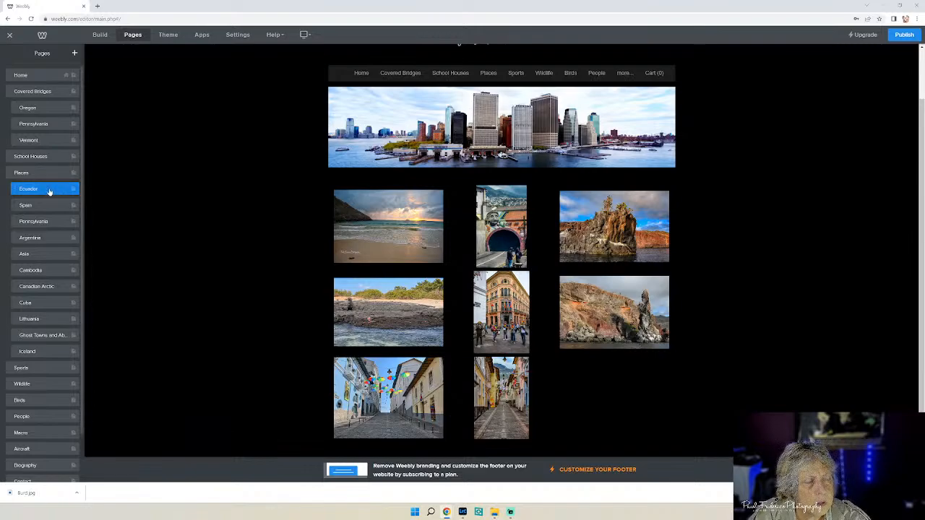
{"action": "left_click", "coordinate": [44, 238]}
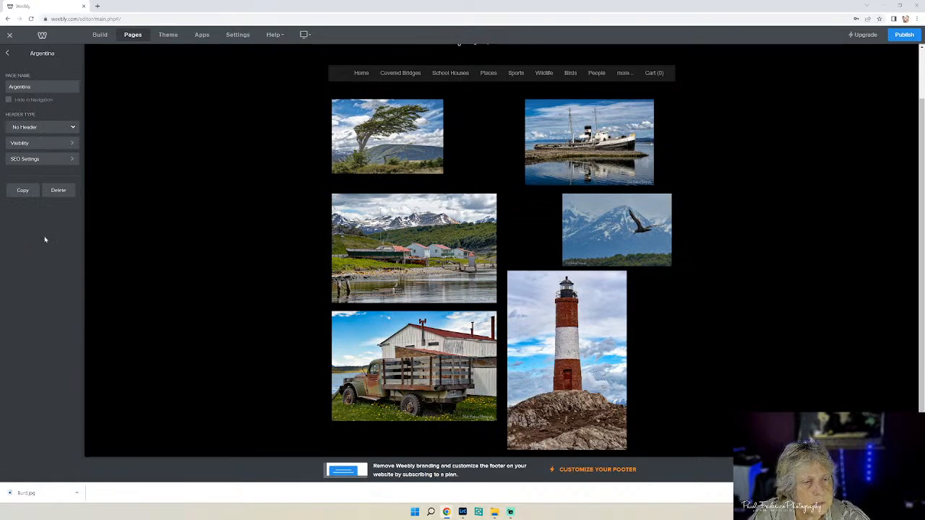
Remove the photo of the bird flying past the mountains from the Argentina page.
{"action": "left_click", "coordinate": [376, 141]}
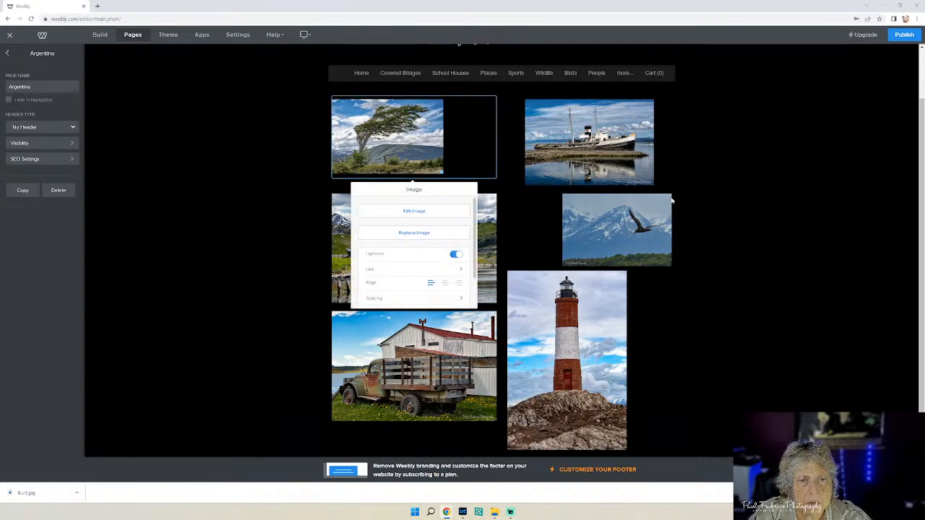
{"action": "left_click", "coordinate": [457, 141]}
{"action": "left_click", "coordinate": [433, 139]}
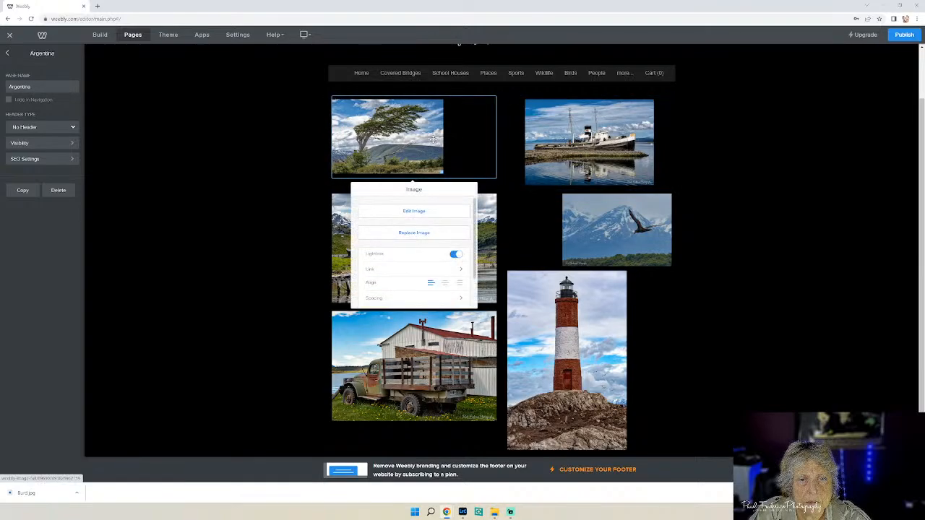
{"action": "left_click", "coordinate": [725, 212]}
{"action": "left_click", "coordinate": [591, 215]}
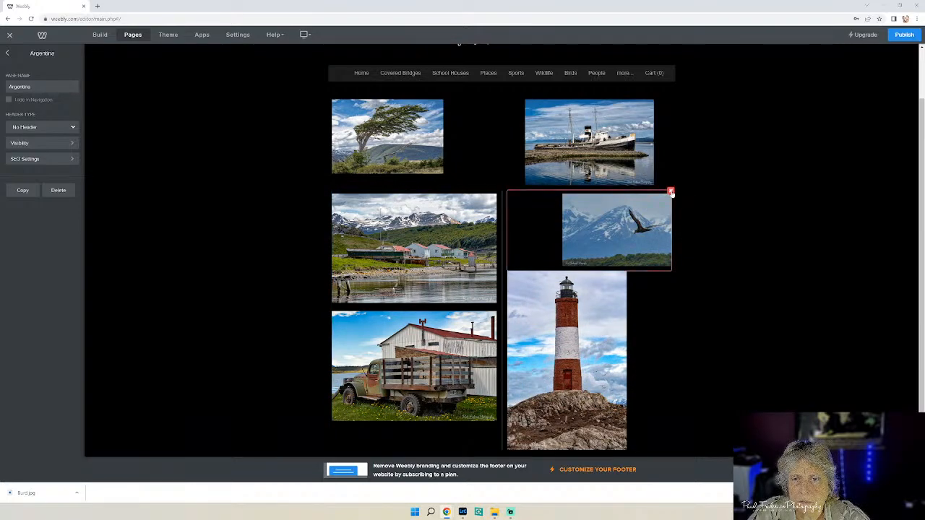
{"action": "left_click", "coordinate": [671, 192]}
{"action": "left_click", "coordinate": [656, 169]}
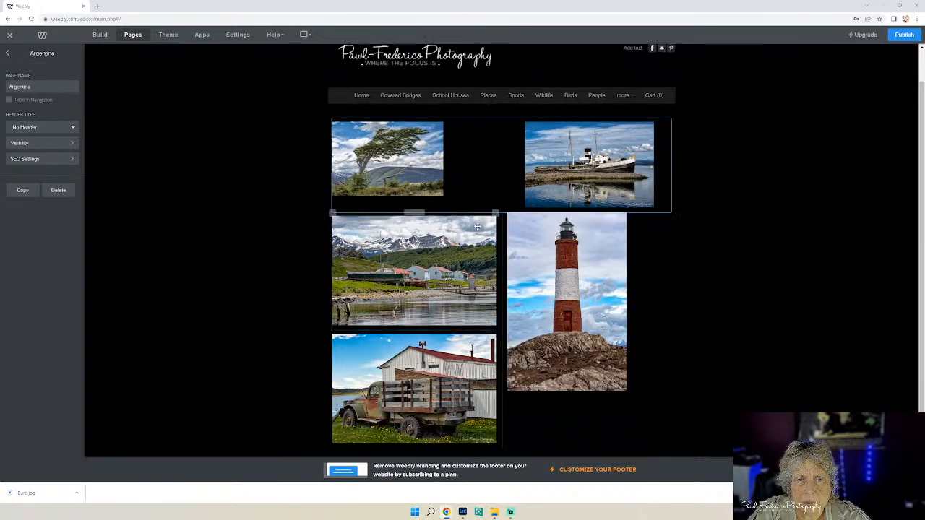
Delete the entire Argentina page from the website and confirm the deletion.
{"action": "left_click", "coordinate": [60, 190]}
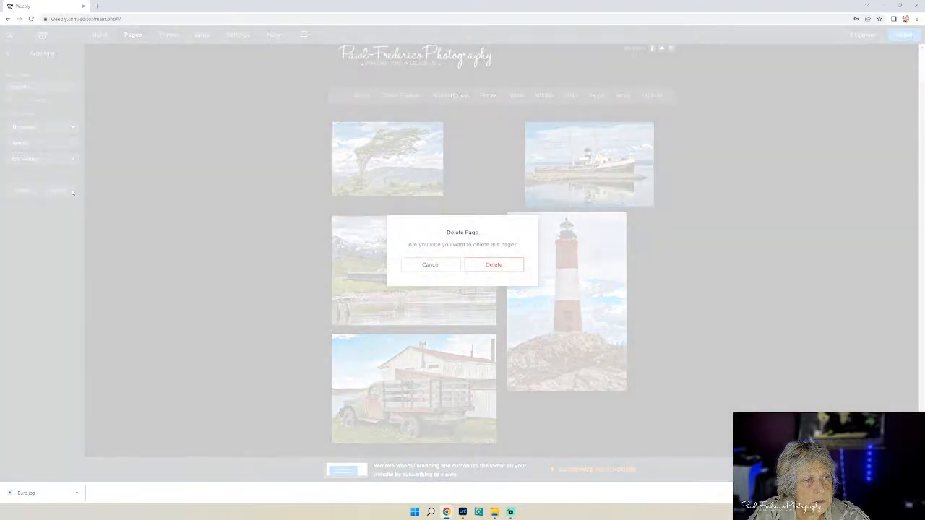
{"action": "left_click", "coordinate": [482, 268]}
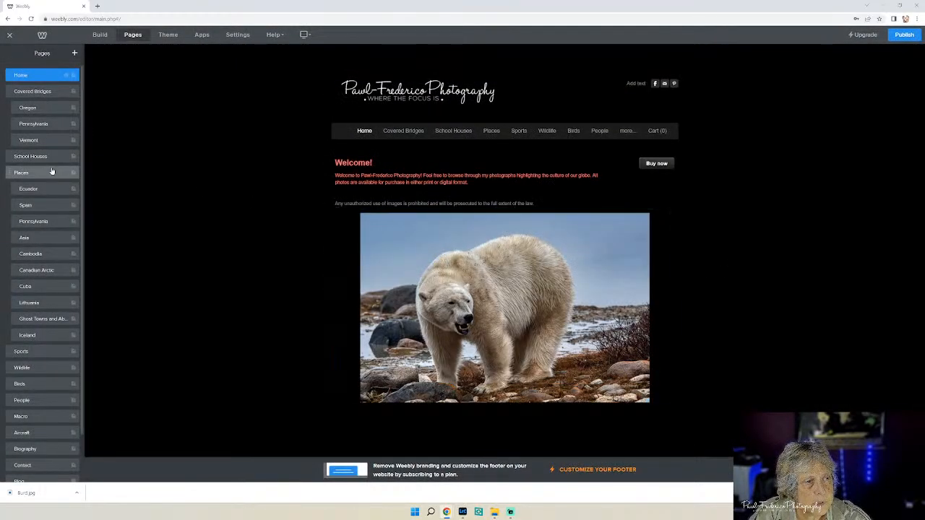
Rename the Ecuador page under Places as South America.
{"action": "left_click", "coordinate": [43, 191]}
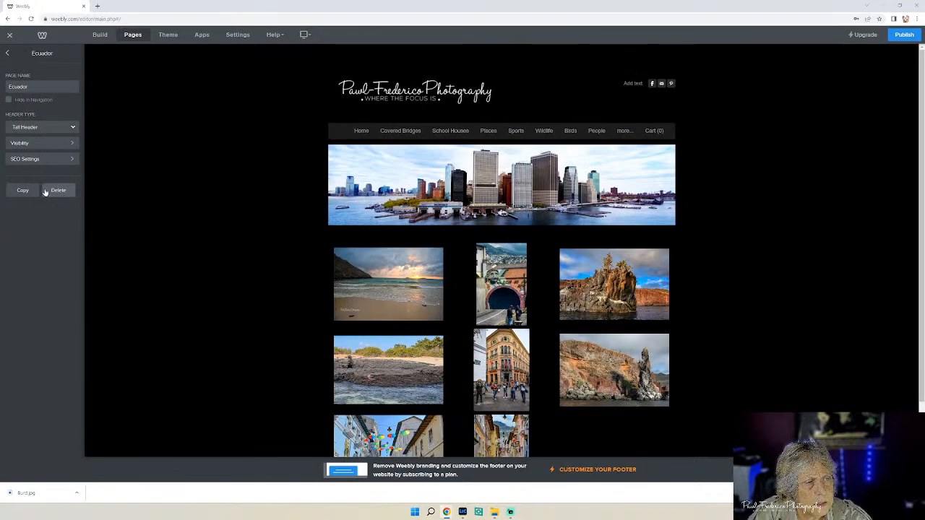
{"action": "left_click_drag", "start_coordinate": [31, 86], "coordinate": [1, 90]}
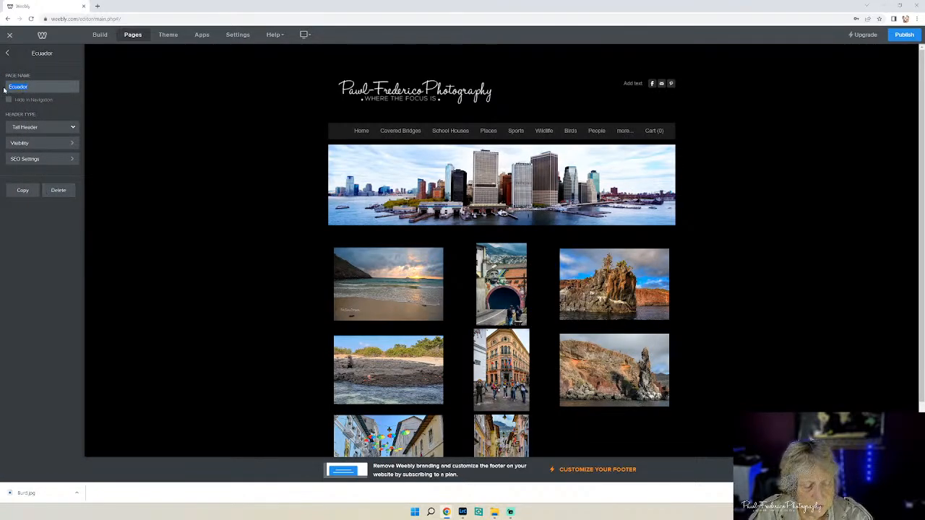
{"action": "type", "text": "South America"}
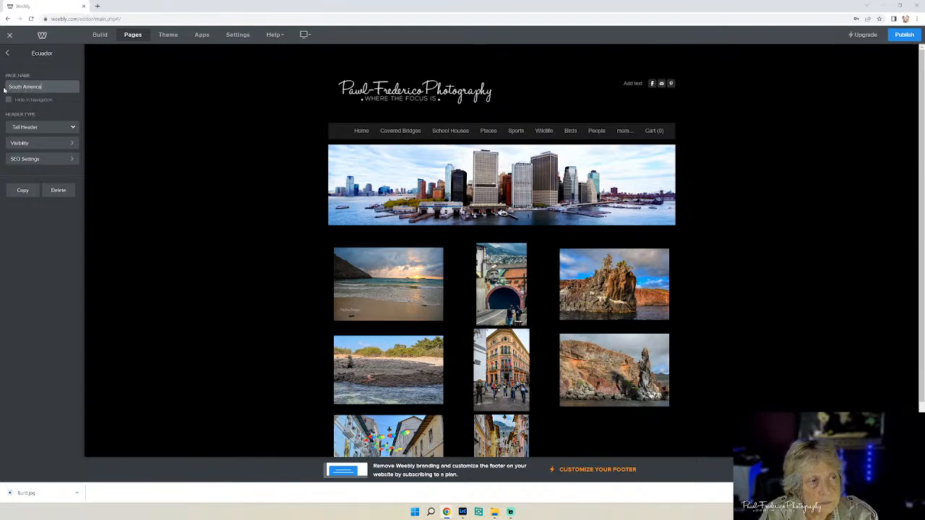
{"action": "left_click", "coordinate": [39, 217]}
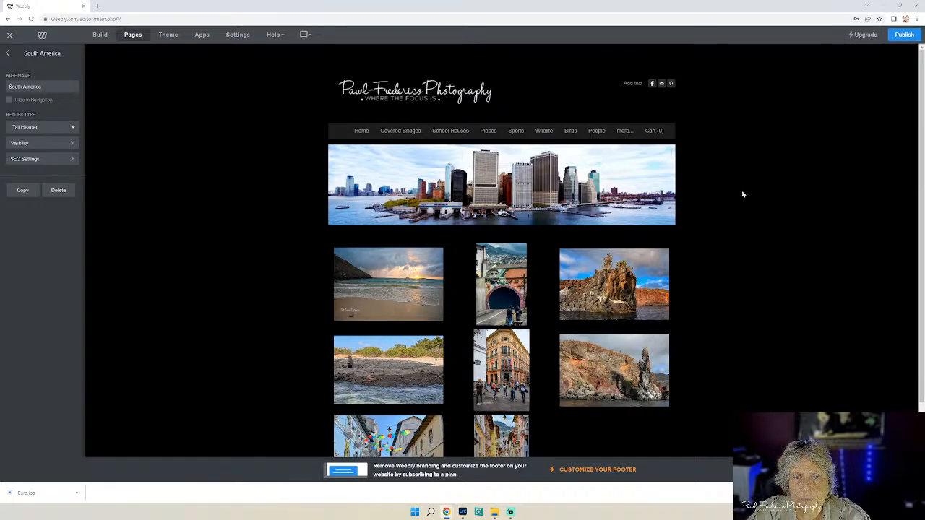
Check the South America gallery photos for captions and caption the rocky shoreline photo "Sally Crabs" with "Galapagos Islands" on a second line.
{"action": "scroll", "coordinate": [724, 194], "scroll_direction": "down", "scroll_amount": 1}
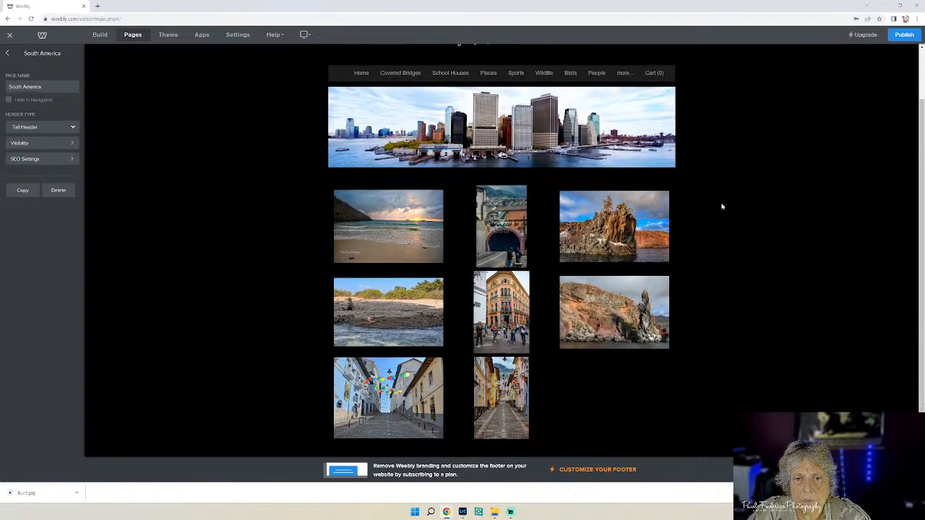
{"action": "left_click", "coordinate": [502, 202]}
{"action": "left_click", "coordinate": [502, 201]}
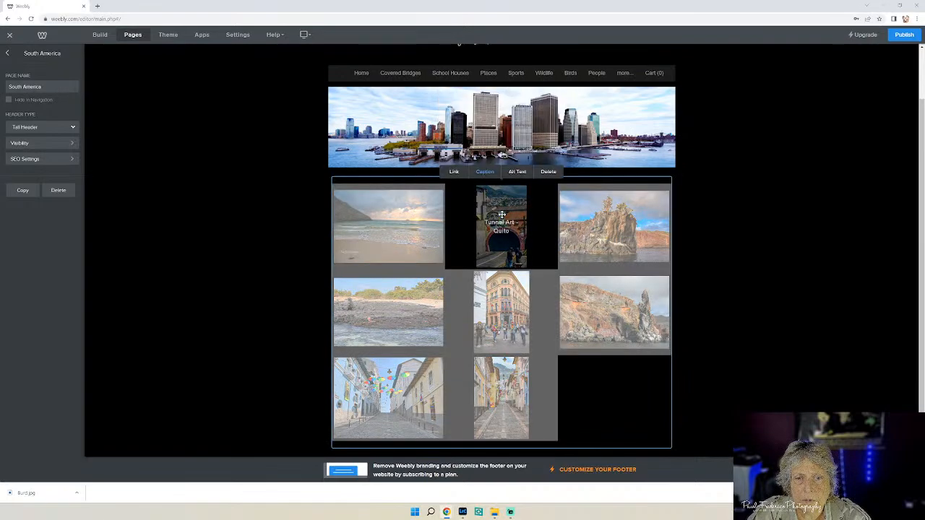
{"action": "left_click", "coordinate": [384, 226]}
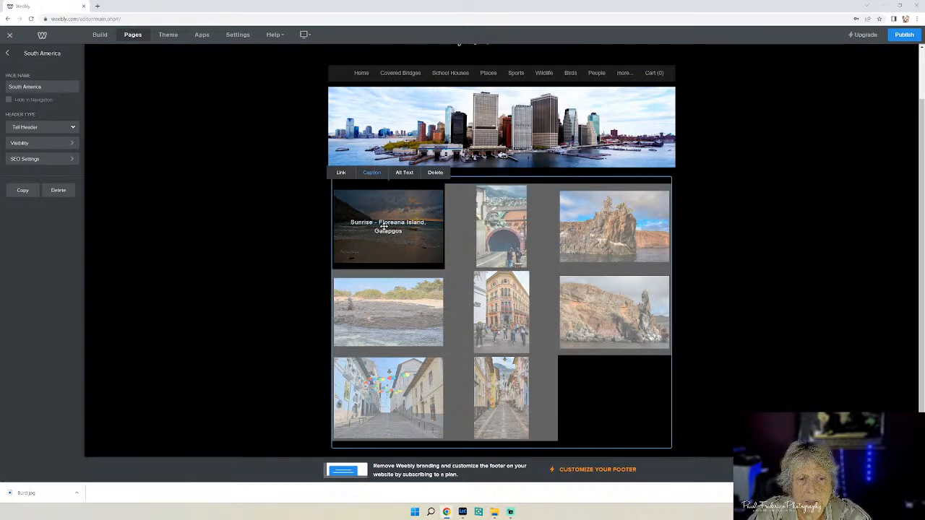
{"action": "left_click", "coordinate": [598, 226]}
{"action": "left_click", "coordinate": [614, 311]}
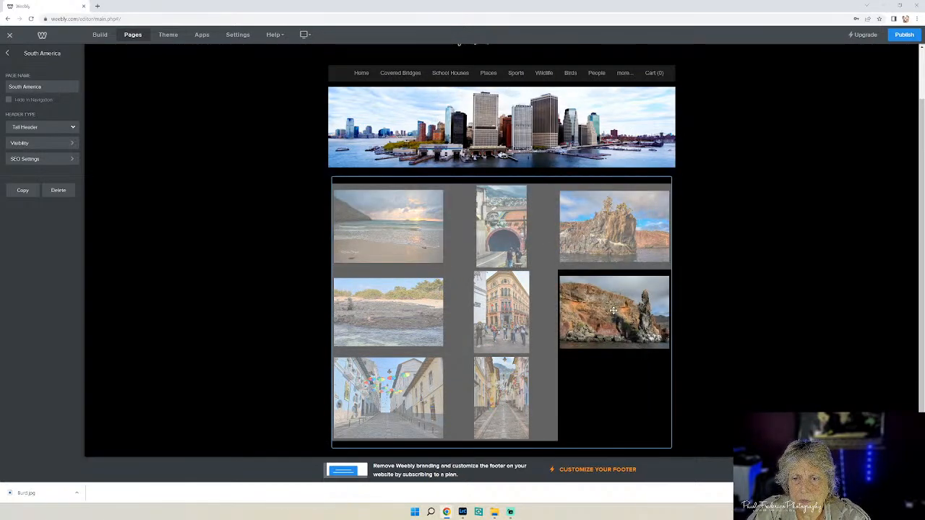
{"action": "left_click", "coordinate": [394, 320]}
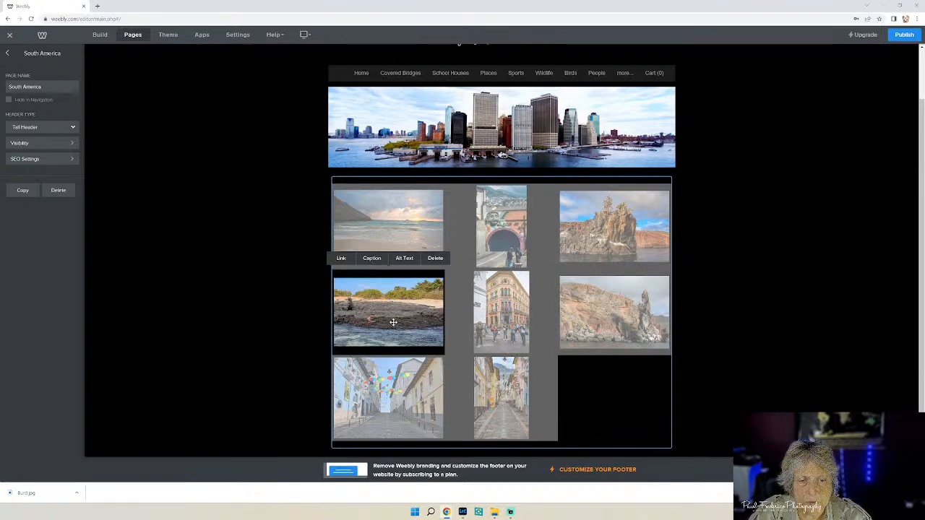
{"action": "left_click", "coordinate": [371, 257]}
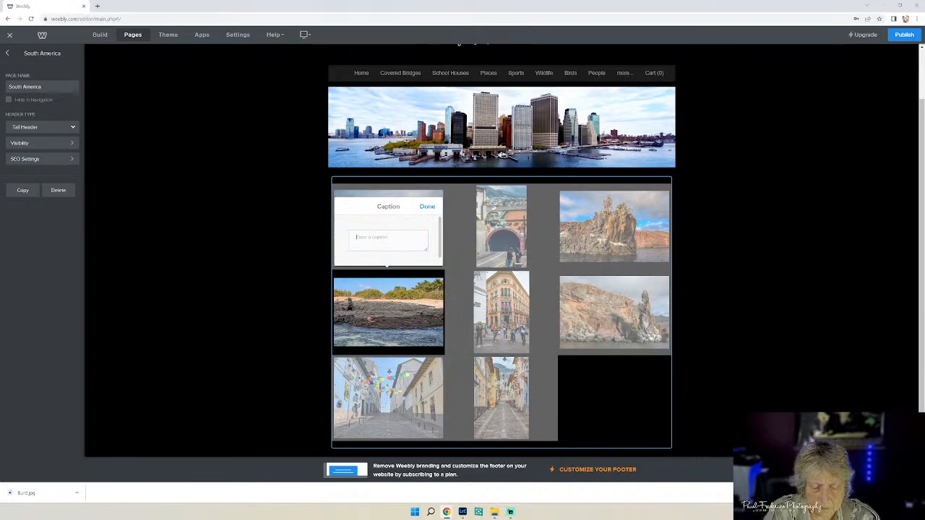
{"action": "type", "text": "Sally Crab"}
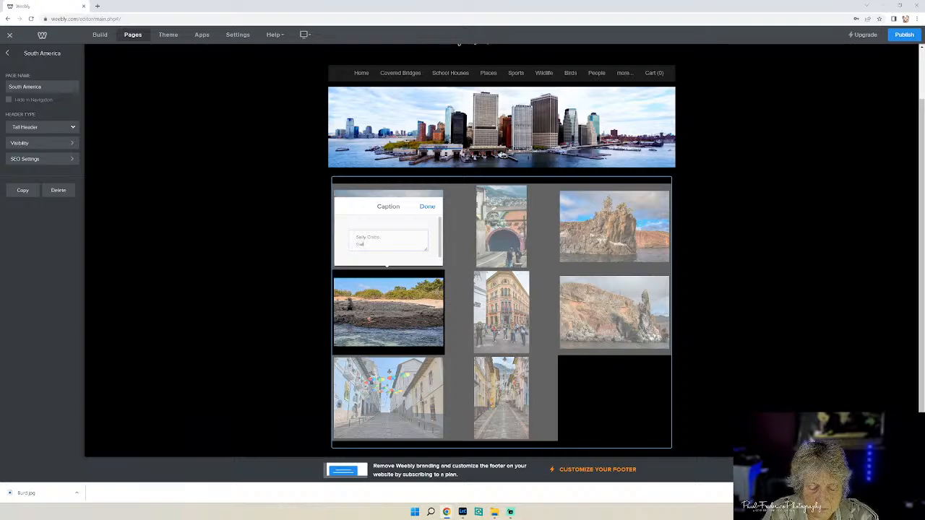
{"action": "type", "text": "s Islands"}
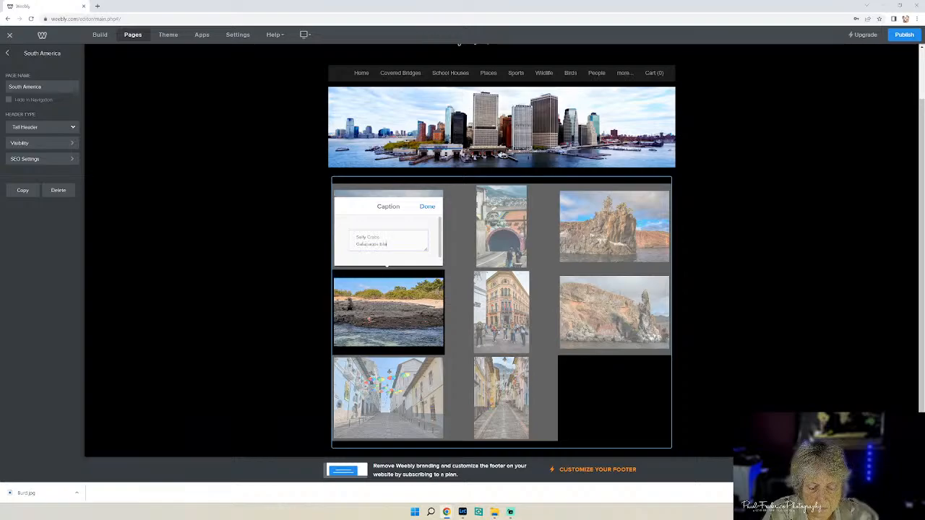
{"action": "left_click", "coordinate": [427, 206]}
{"action": "left_click", "coordinate": [780, 274]}
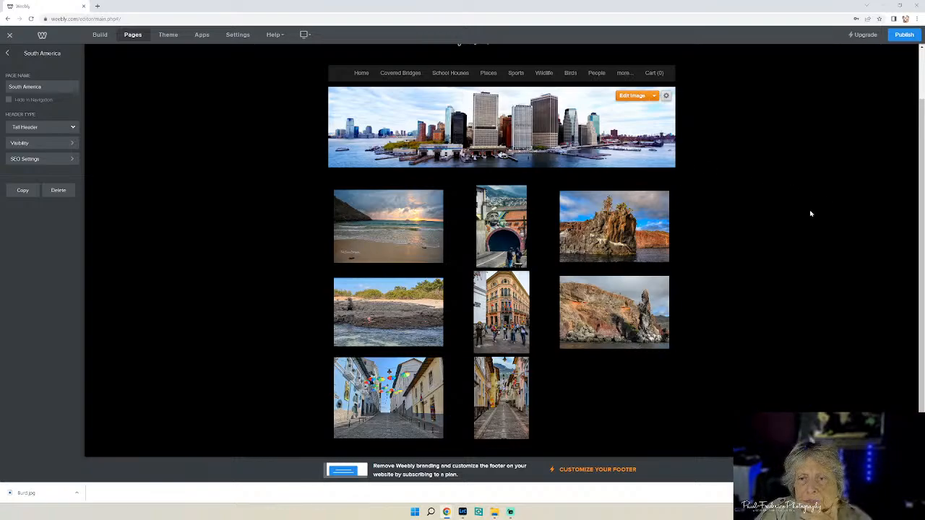
Start a computer upload for the South America gallery, selecting Reading Festival Singers, Sao Paulo Skyline, Sao Paulo Kobra Pandemic Street Art and Sao Paulo Artist.
{"action": "left_click", "coordinate": [619, 395]}
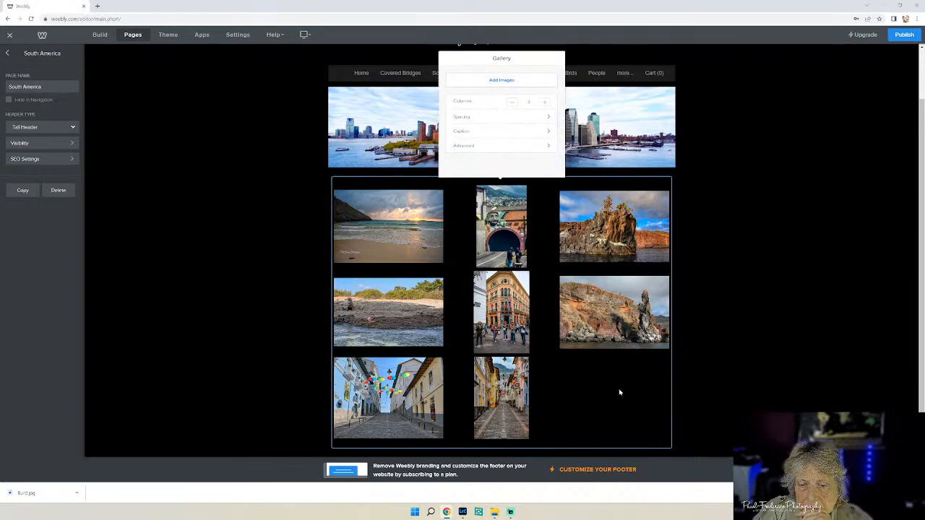
{"action": "left_click", "coordinate": [478, 79]}
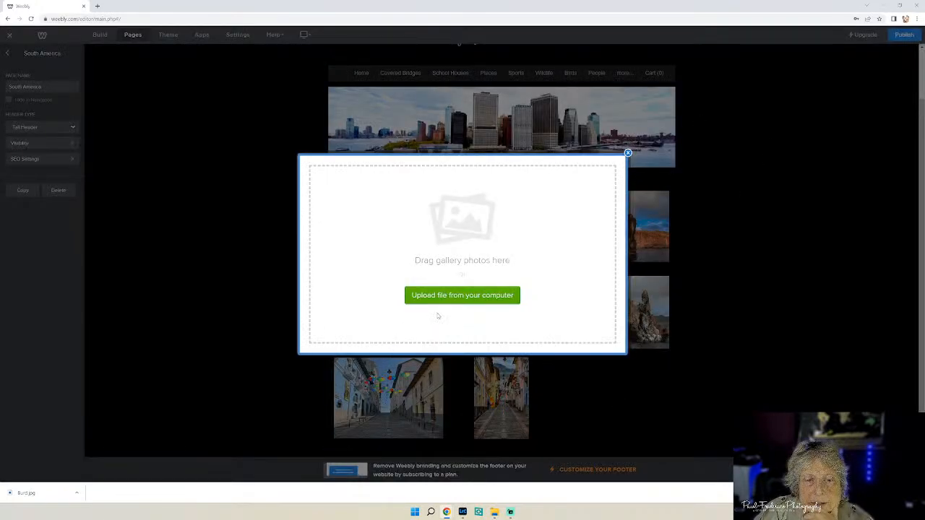
{"action": "left_click", "coordinate": [419, 295]}
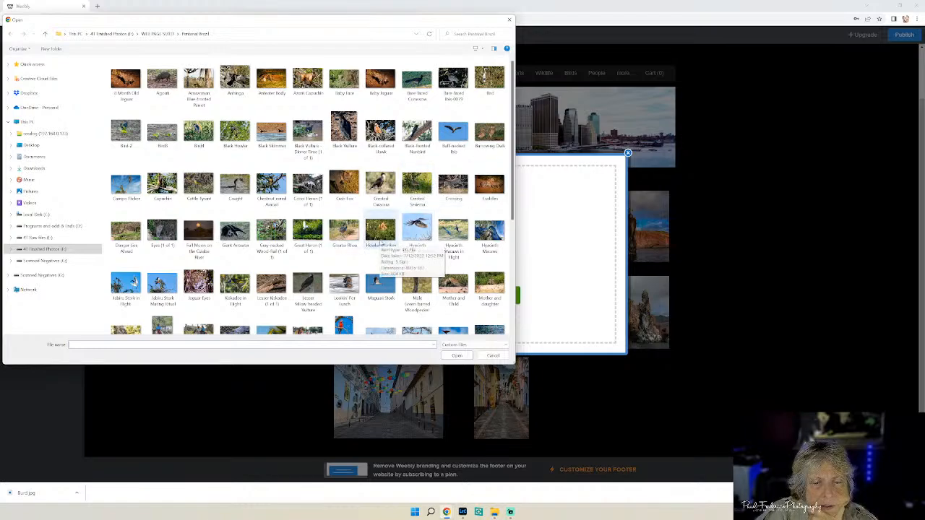
{"action": "scroll", "coordinate": [397, 299], "scroll_direction": "down", "scroll_amount": 3}
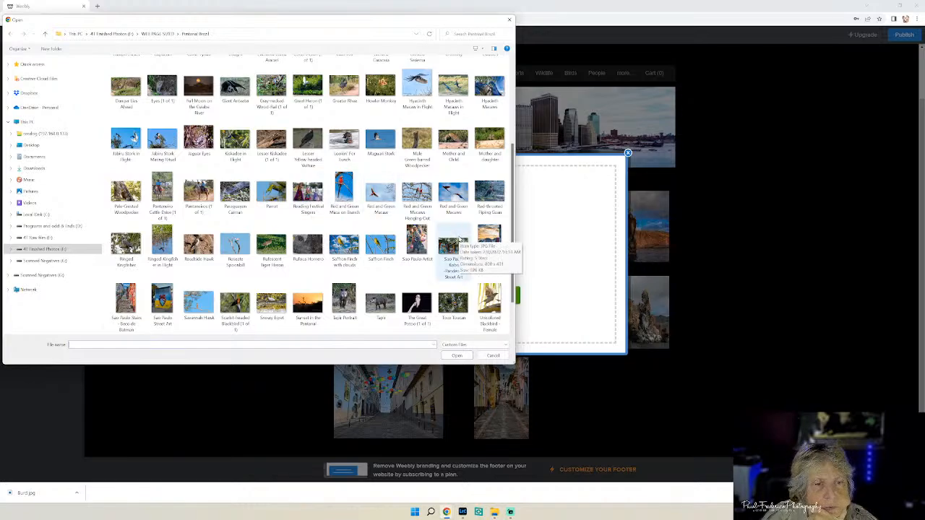
{"action": "left_click", "coordinate": [306, 197]}
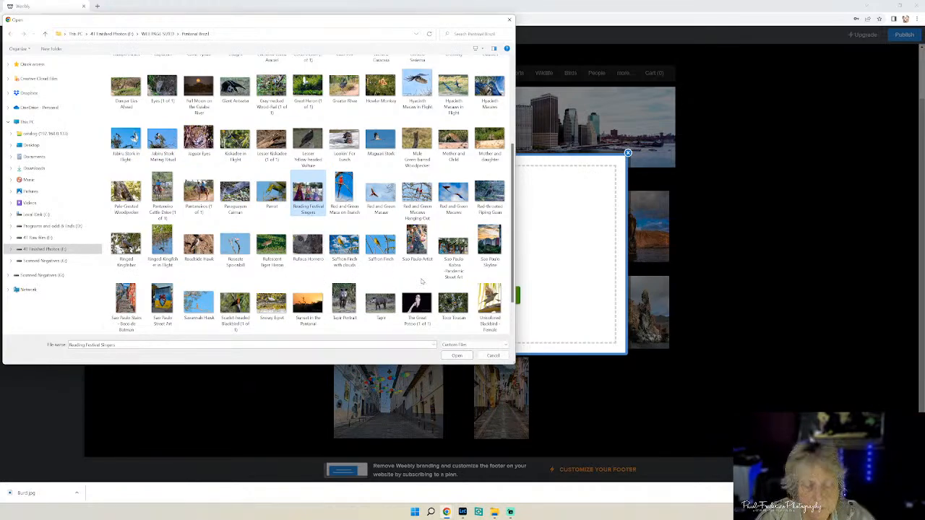
{"action": "left_click", "coordinate": [489, 246], "text": "ctrl"}
{"action": "left_click", "coordinate": [453, 249], "text": "ctrl"}
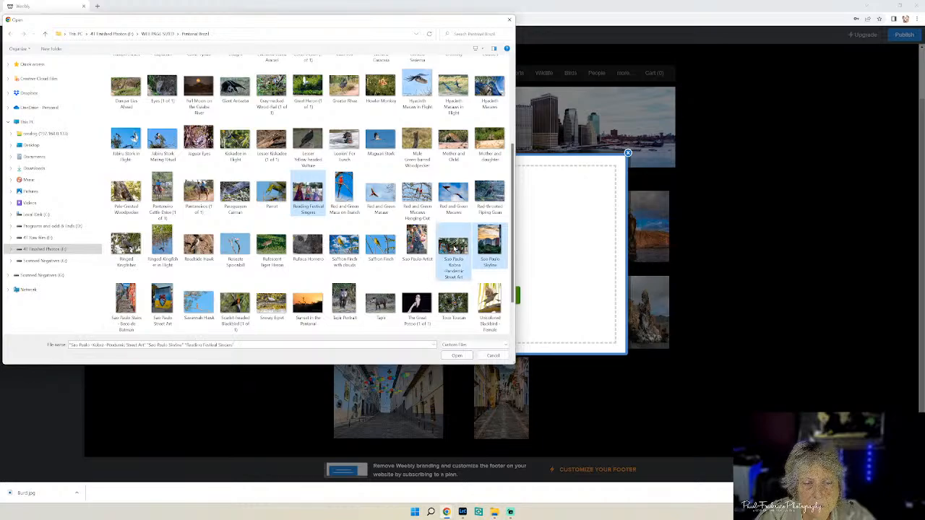
{"action": "left_click", "coordinate": [433, 257], "text": "ctrl"}
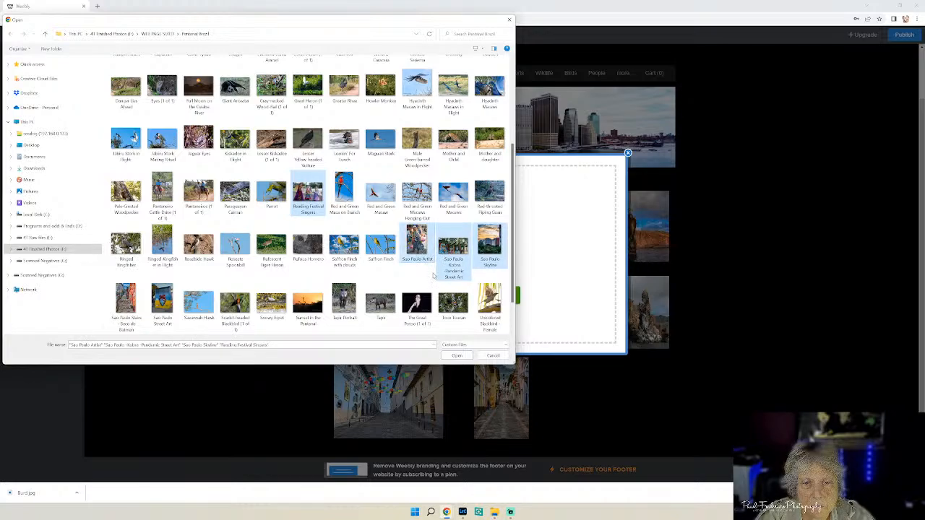
Add Sunset in the Pantanal, Sao Paulo Street Art and the Sao Paulo Stairs photo to the selection, and upload all selected photos.
{"action": "scroll", "coordinate": [433, 275], "scroll_direction": "down", "scroll_amount": 1}
{"action": "left_click", "coordinate": [315, 268], "text": "ctrl"}
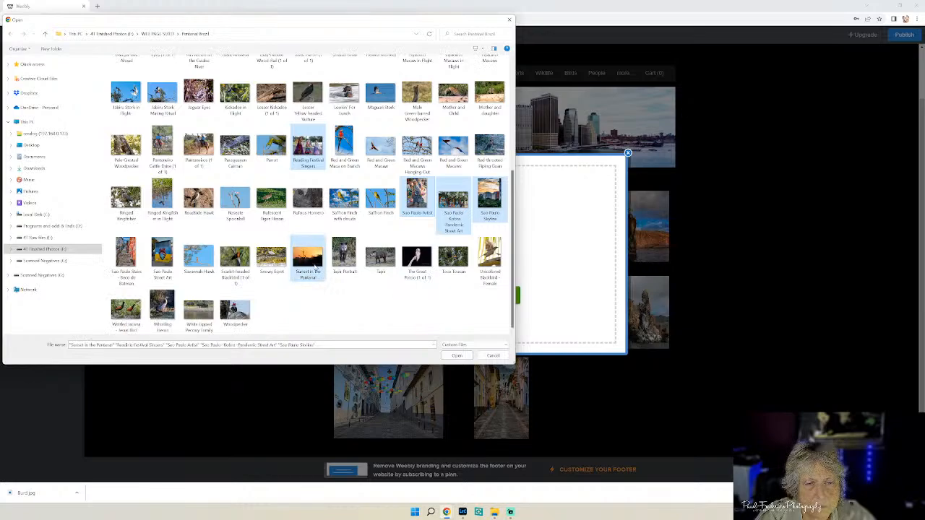
{"action": "left_click", "coordinate": [163, 266], "text": "ctrl"}
{"action": "left_click", "coordinate": [136, 266], "text": "ctrl"}
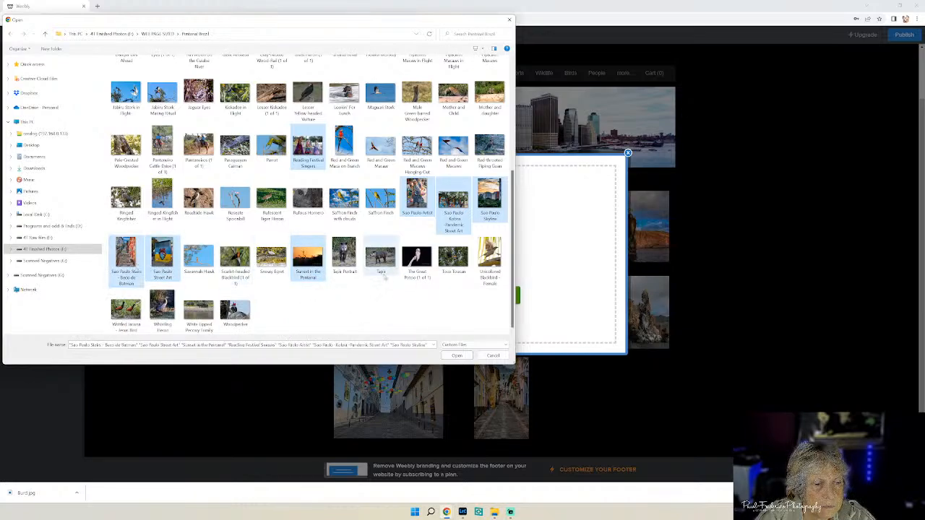
{"action": "left_click", "coordinate": [457, 355]}
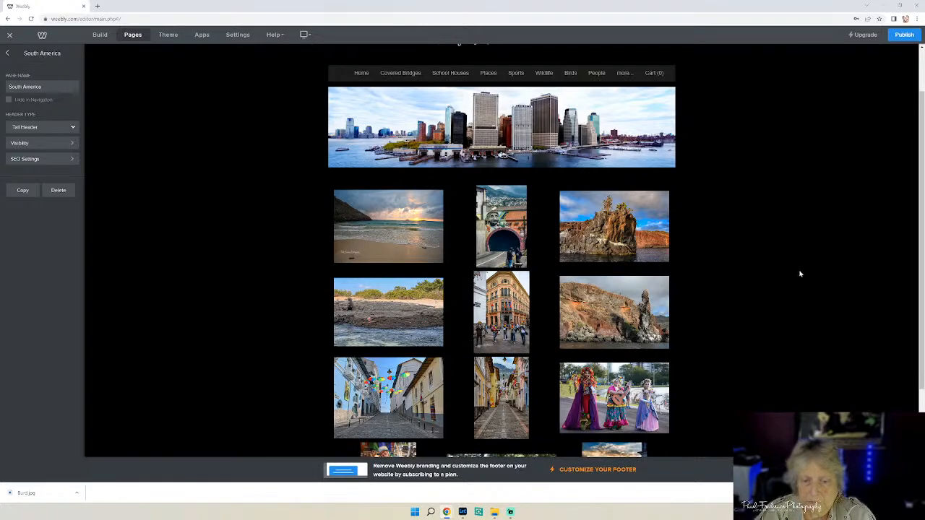
Move the orange sunset photo ahead of the heart street art photo and caption it "Sunset in the Pantanal" with "Brazil" on a second line.
{"action": "scroll", "coordinate": [800, 274], "scroll_direction": "down", "scroll_amount": 3}
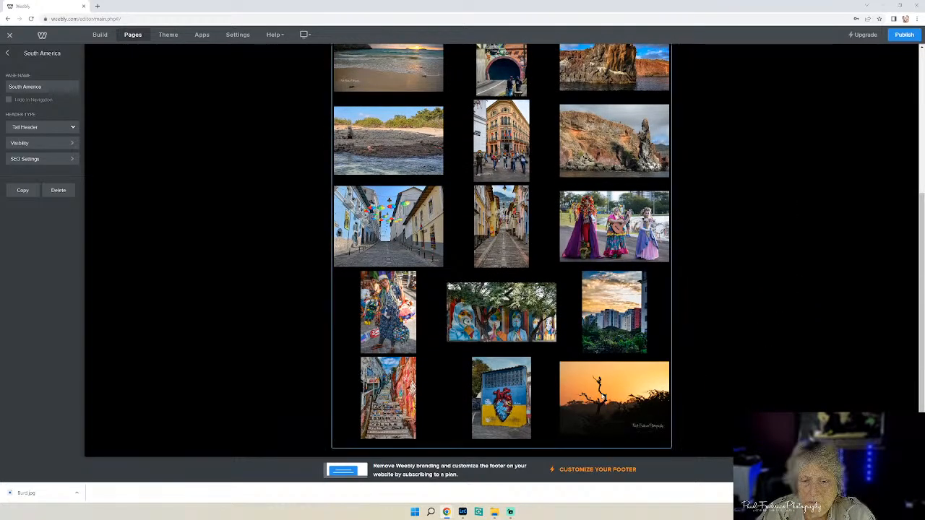
{"action": "left_click_drag", "start_coordinate": [604, 396], "coordinate": [490, 393]}
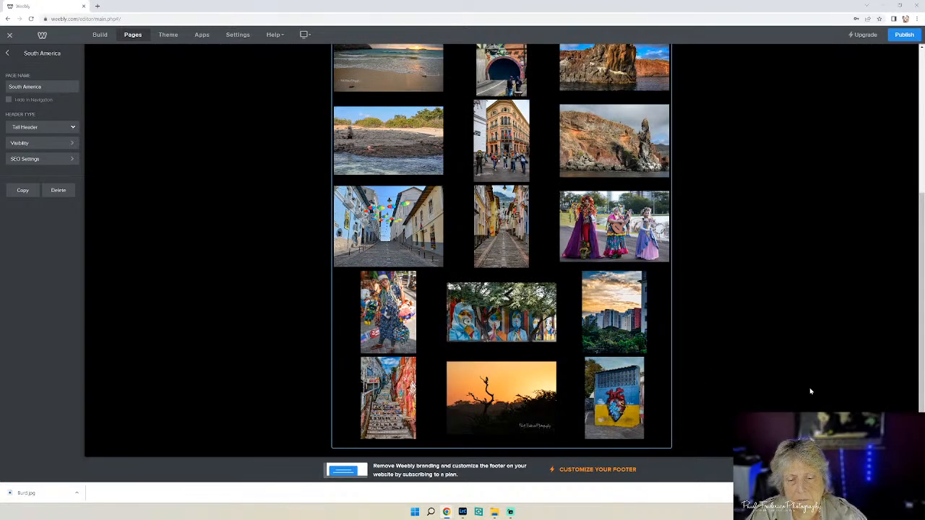
{"action": "left_click", "coordinate": [498, 406]}
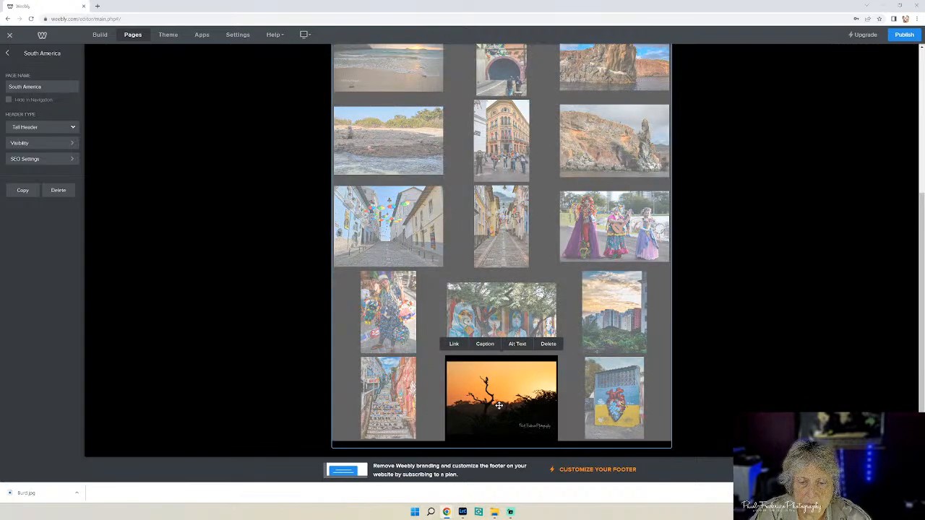
{"action": "left_click", "coordinate": [485, 343]}
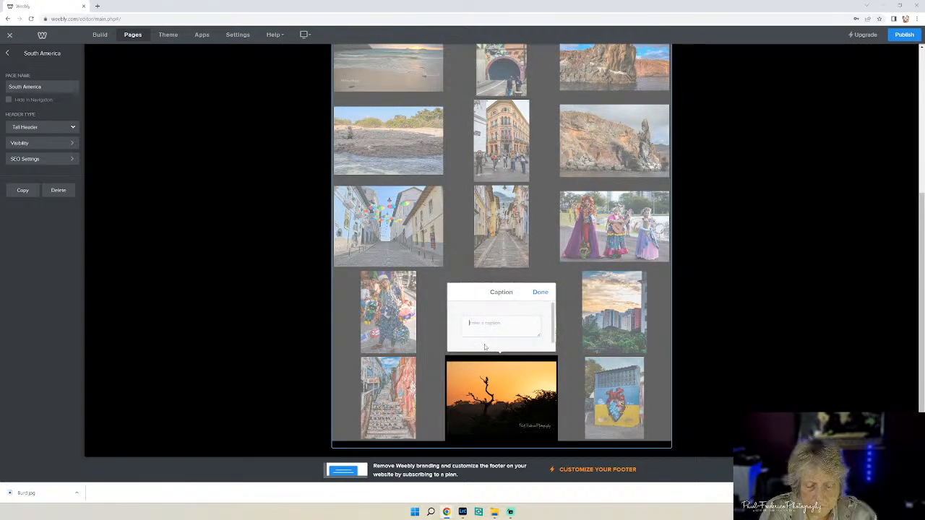
{"action": "type", "text": "Sunset in"}
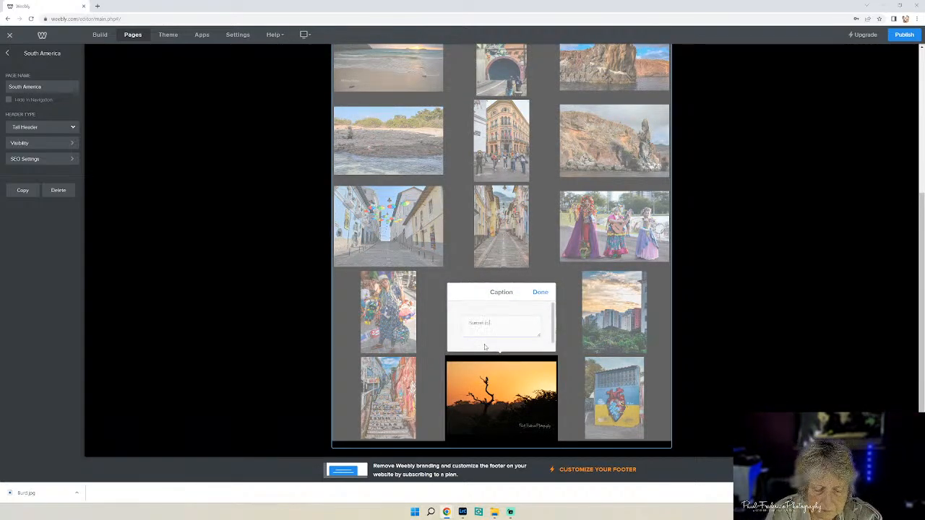
{"action": "type", "text": " the"}
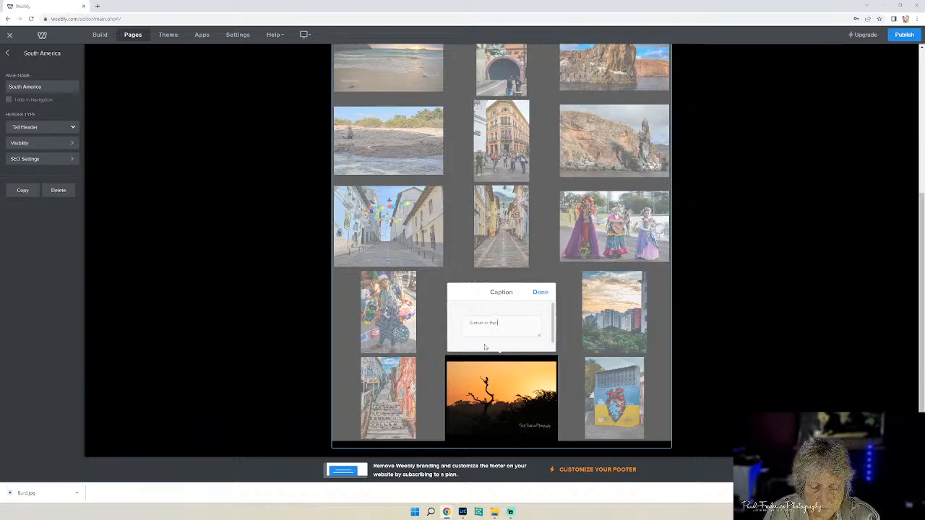
{"action": "type", "text": " Pan"}
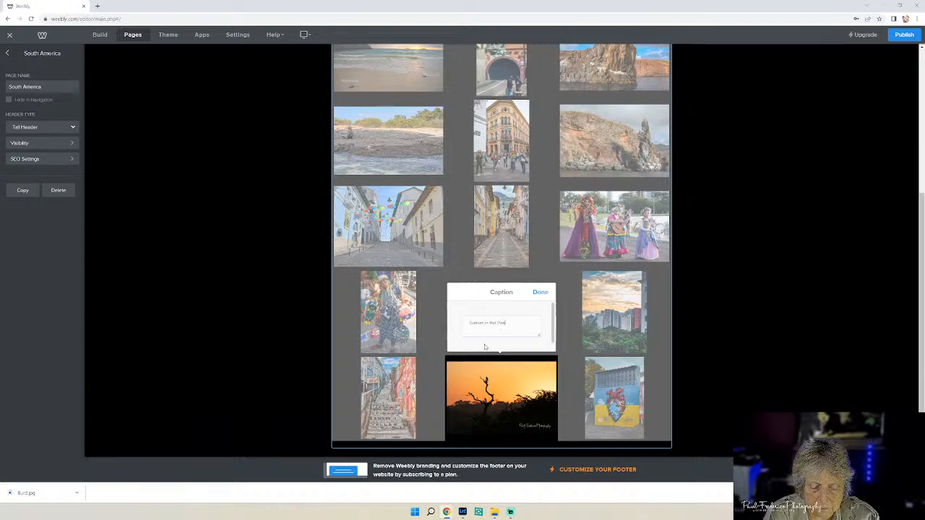
{"action": "type", "text": "tanal"}
{"action": "key", "text": "Return"}
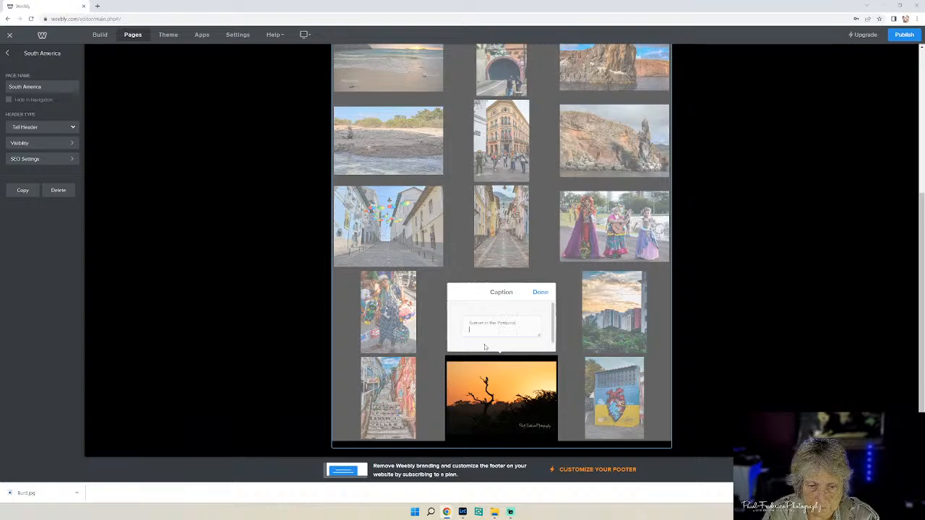
{"action": "type", "text": "Brazil"}
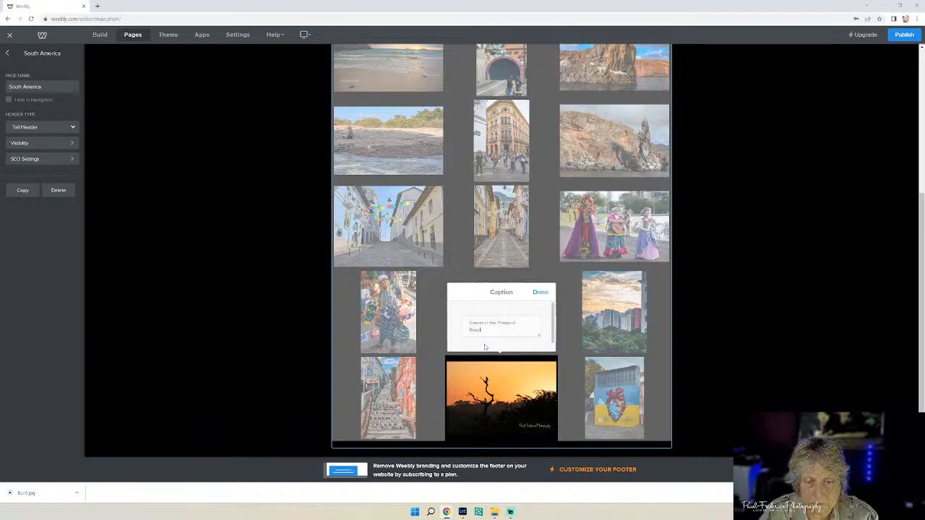
{"action": "left_click", "coordinate": [541, 292]}
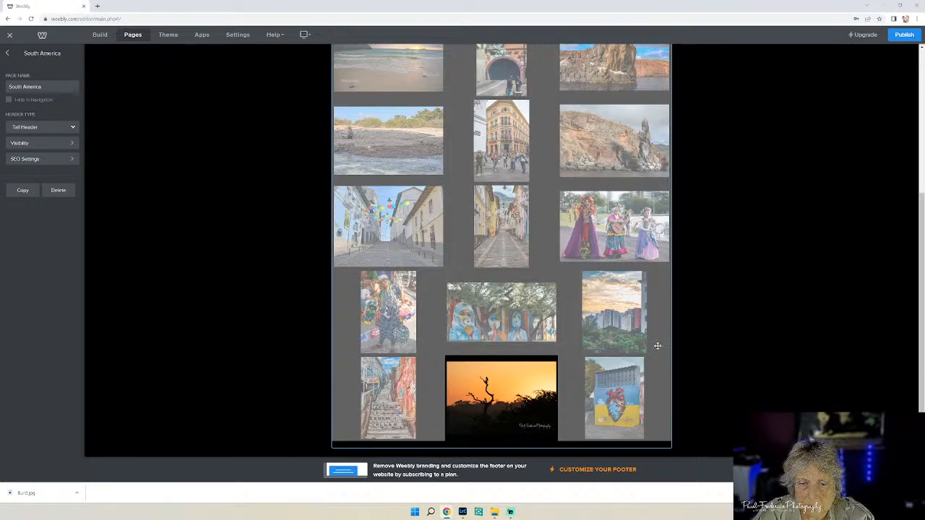
Caption the masked-faces mural photo "Pandemic Street Art by Kobra" with "Sao Paulo, Brazil" on a second line.
{"action": "left_click", "coordinate": [504, 317]}
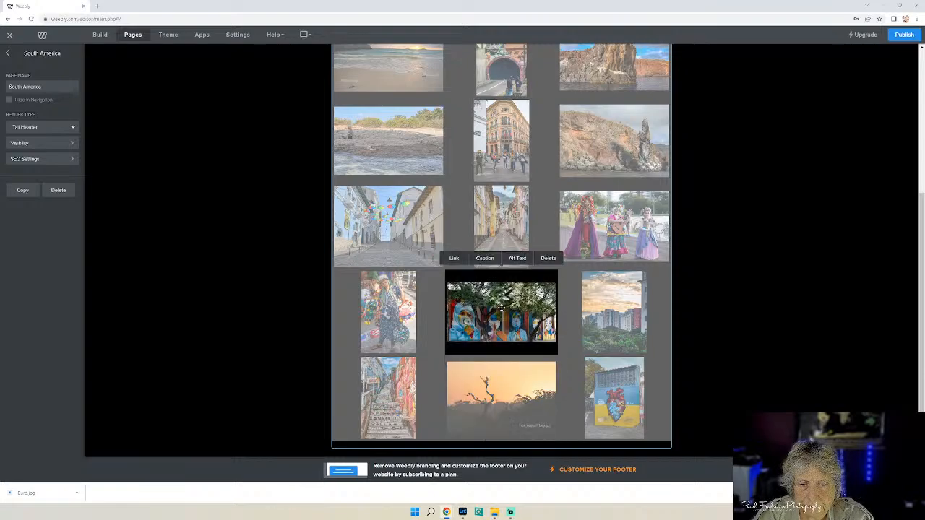
{"action": "left_click", "coordinate": [485, 259]}
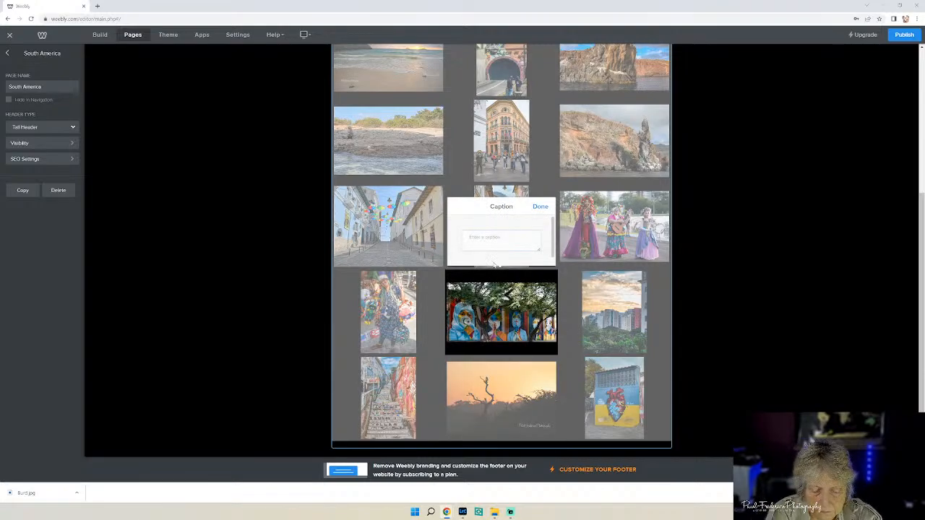
{"action": "type", "text": "St"}
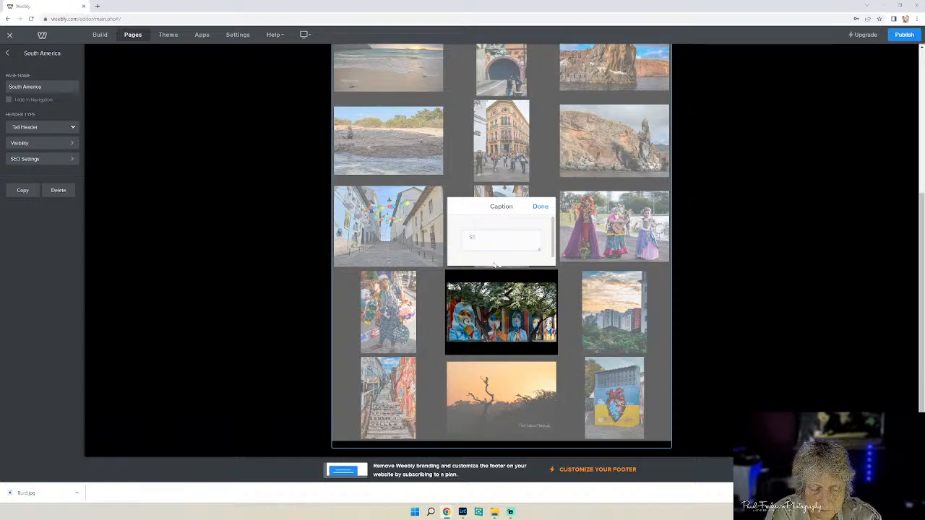
{"action": "key", "text": "BackSpace"}
{"action": "key", "text": "BackSpace"}
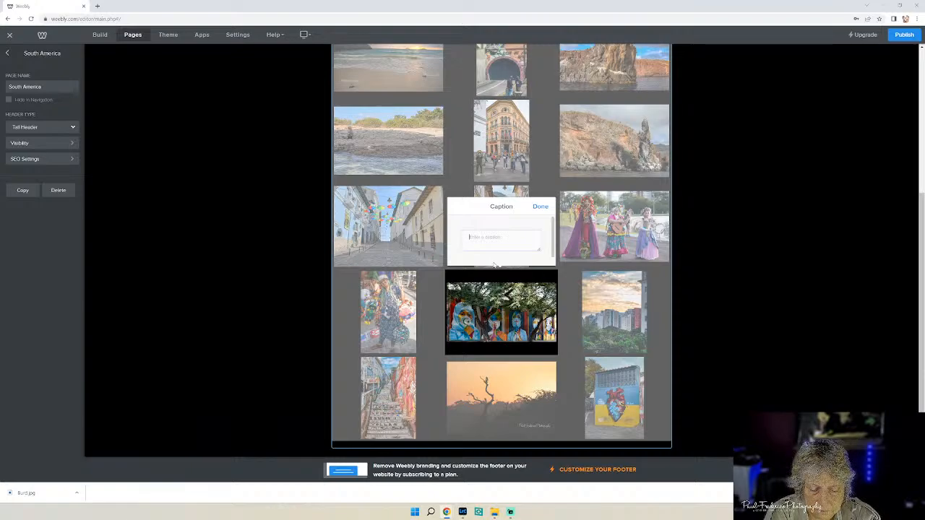
{"action": "type", "text": "H"}
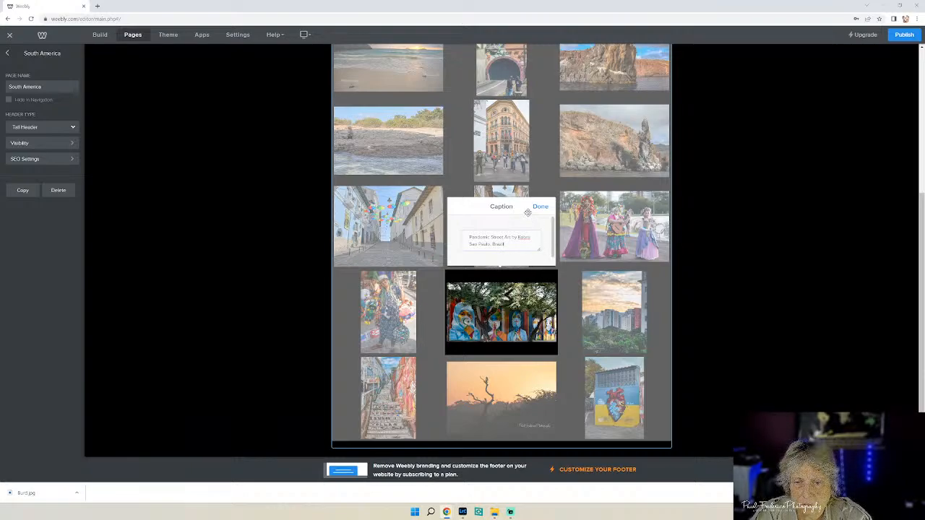
Copy the "Sao Paulo, Brazil" line from the masked-faces mural's caption and finish editing that caption.
{"action": "left_click_drag", "start_coordinate": [504, 244], "coordinate": [468, 244]}
{"action": "right_click", "coordinate": [482, 245]}
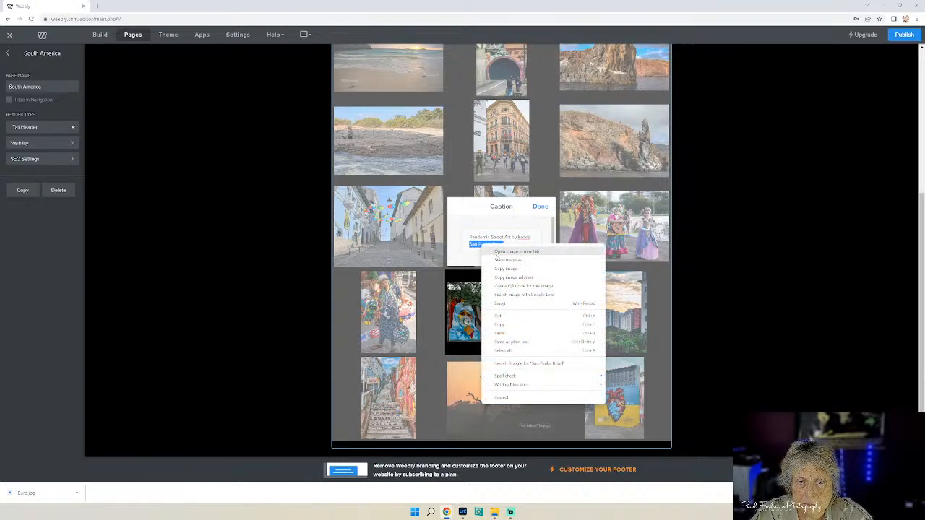
{"action": "left_click", "coordinate": [499, 325]}
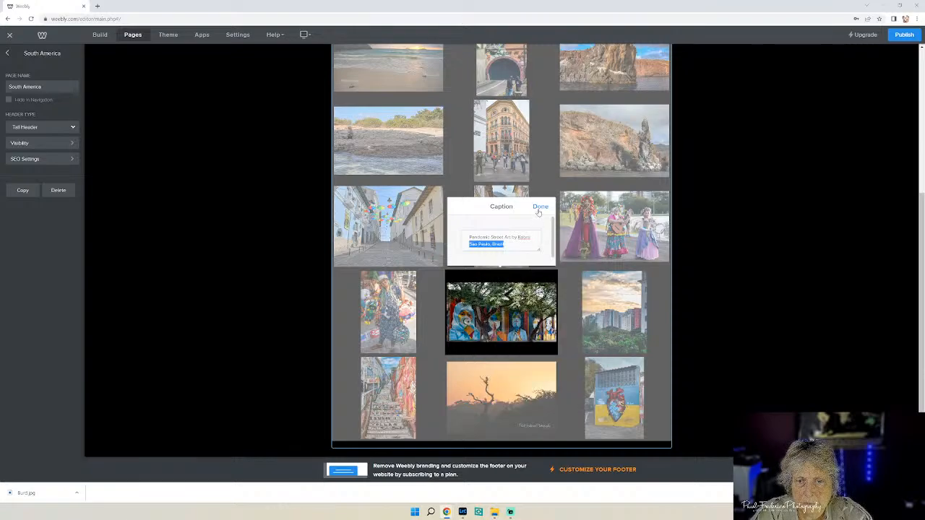
{"action": "left_click", "coordinate": [538, 208]}
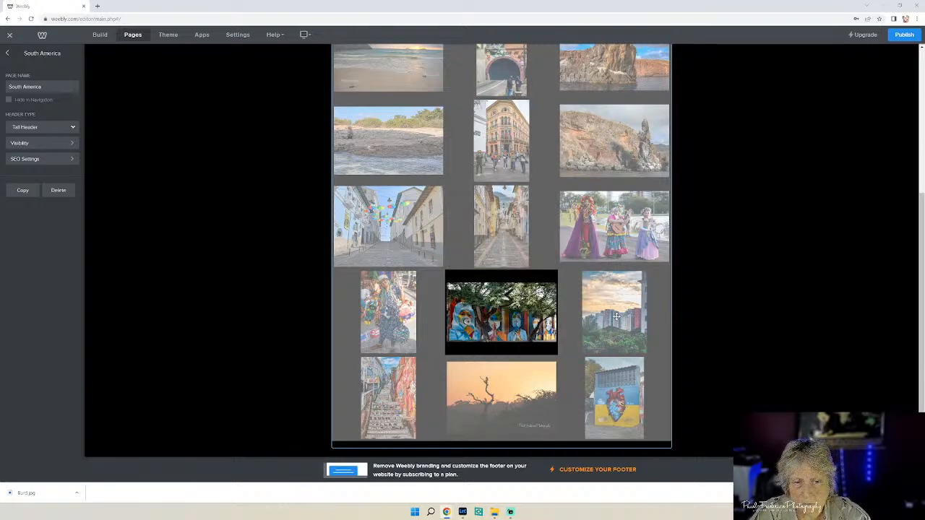
Caption the colourful stairs photo "Street art - Beco do Batman" with "Sao Paulo, Brazil" on a second line.
{"action": "left_click", "coordinate": [388, 399]}
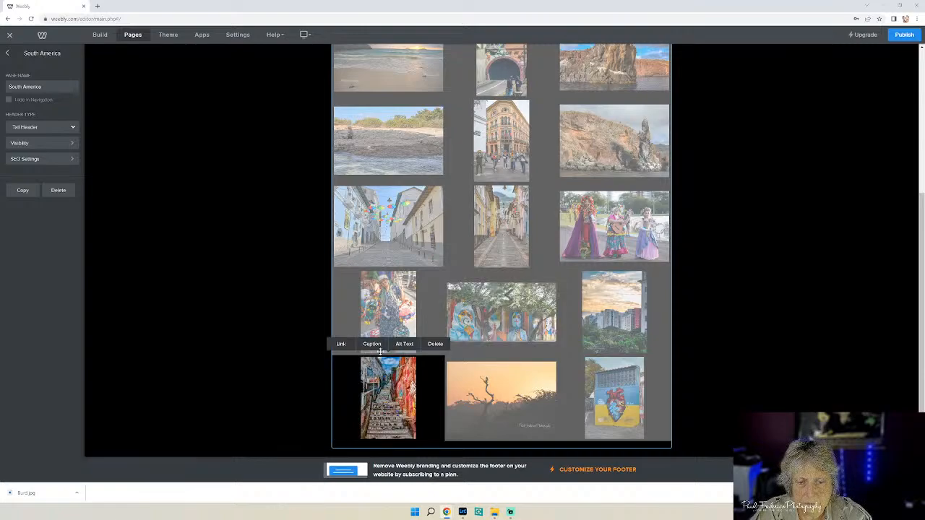
{"action": "left_click", "coordinate": [376, 346]}
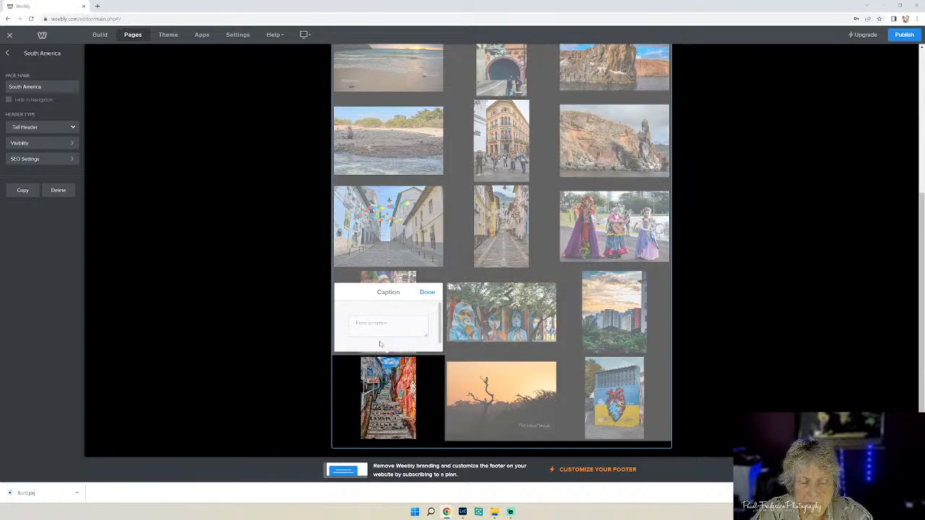
{"action": "type", "text": "M"}
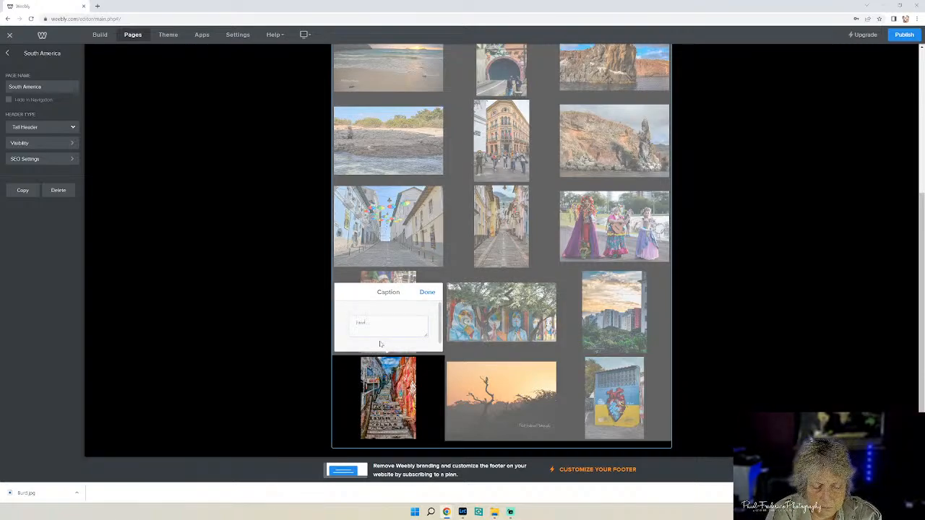
{"action": "type", "text": "treet art - Beco do Batman -"}
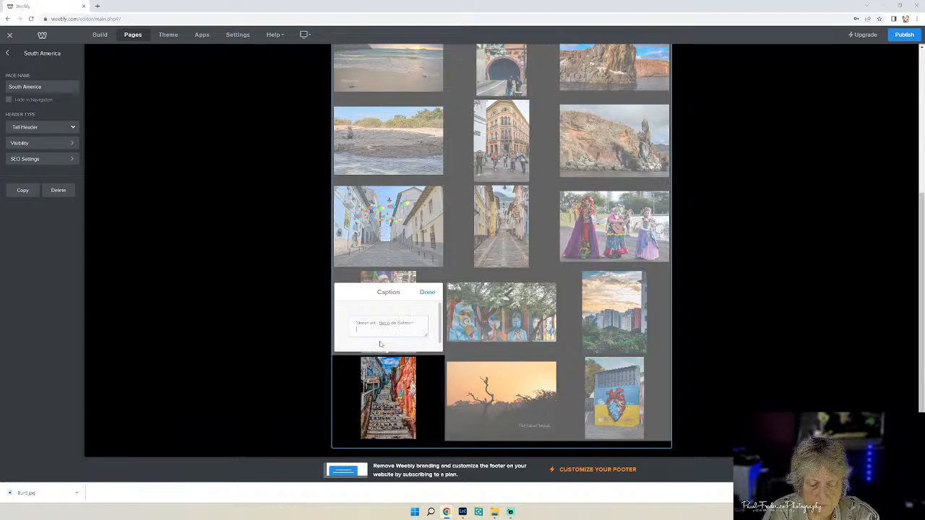
{"action": "type", "text": "Sao Paulo, Brazil"}
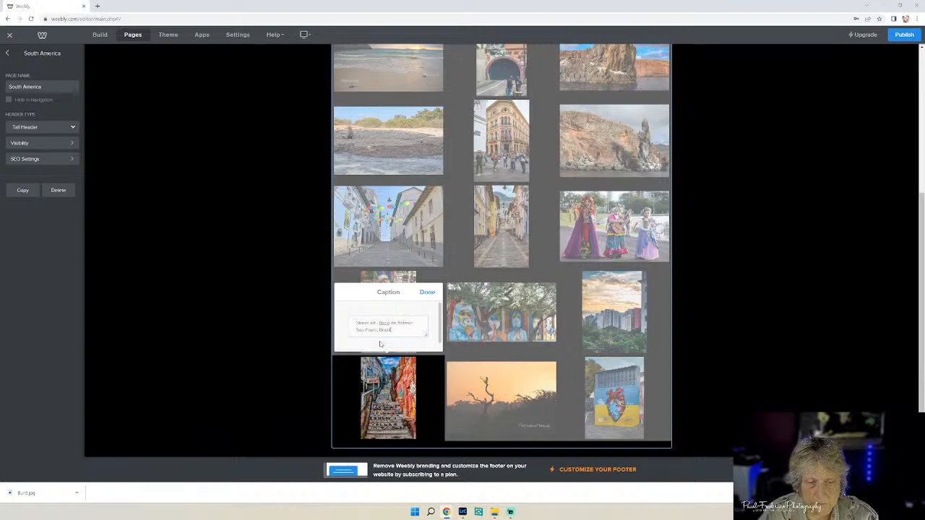
{"action": "left_click", "coordinate": [426, 292]}
Caption the heart street art photo "Ode to Ukraine" with "Sao Paulo, Brazil" on a second line.
{"action": "mouse_move", "coordinate": [611, 363]}
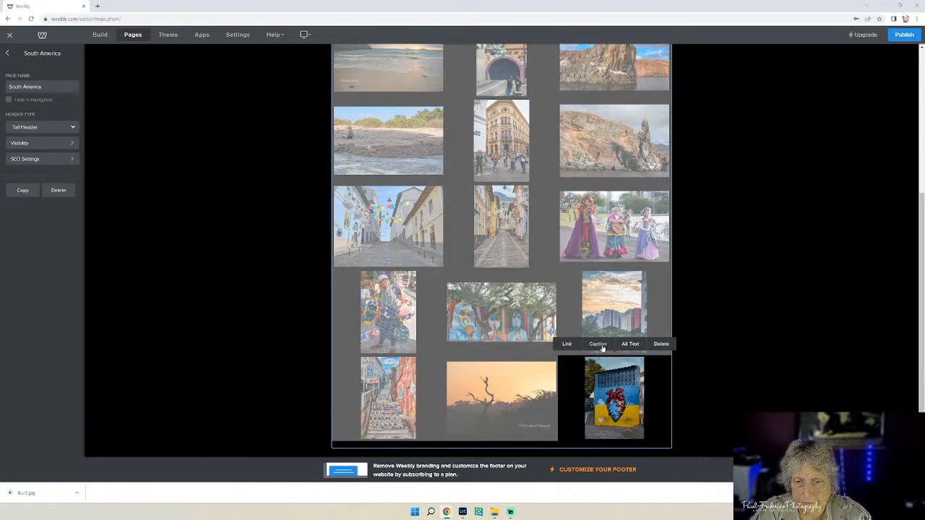
{"action": "left_click", "coordinate": [598, 345]}
{"action": "type", "text": "Gr"}
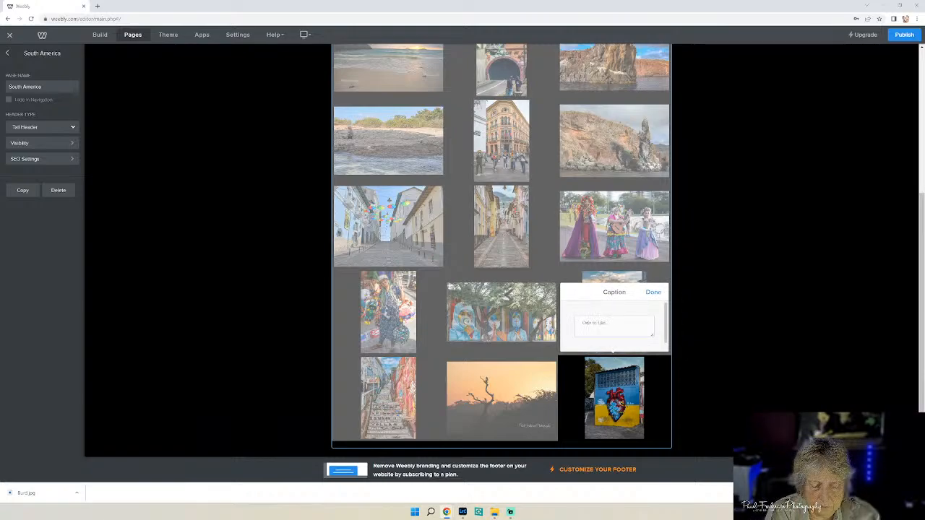
{"action": "key", "text": "ctrl+v"}
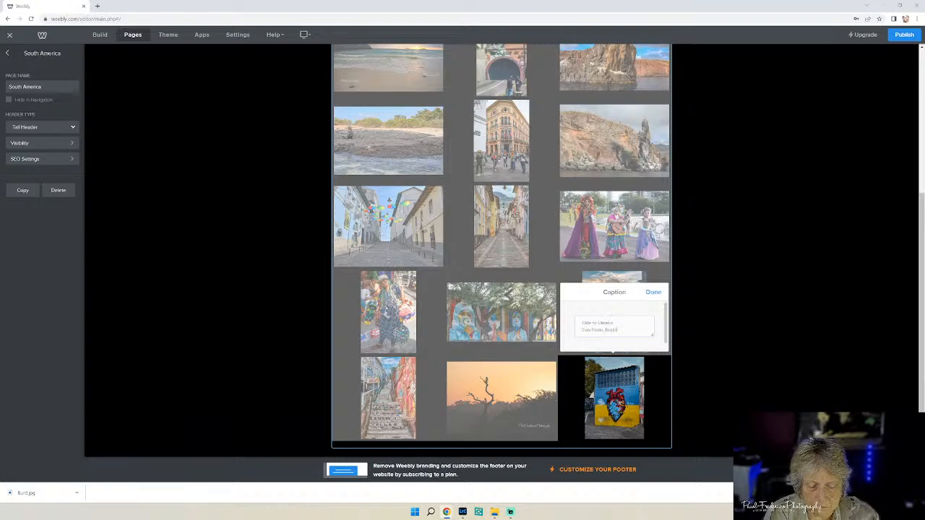
{"action": "left_click", "coordinate": [653, 293]}
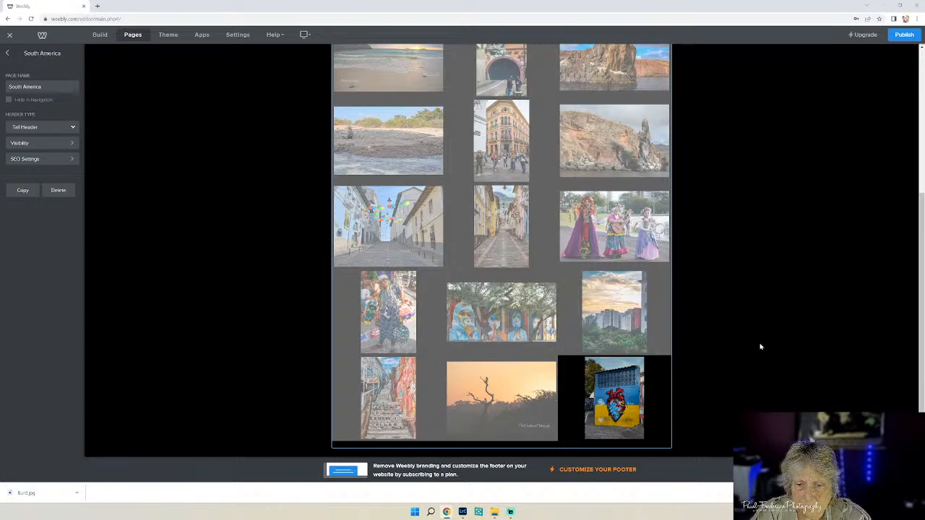
Caption the city skyline photo "Sao Paulo, Brazil".
{"action": "left_click", "coordinate": [621, 315]}
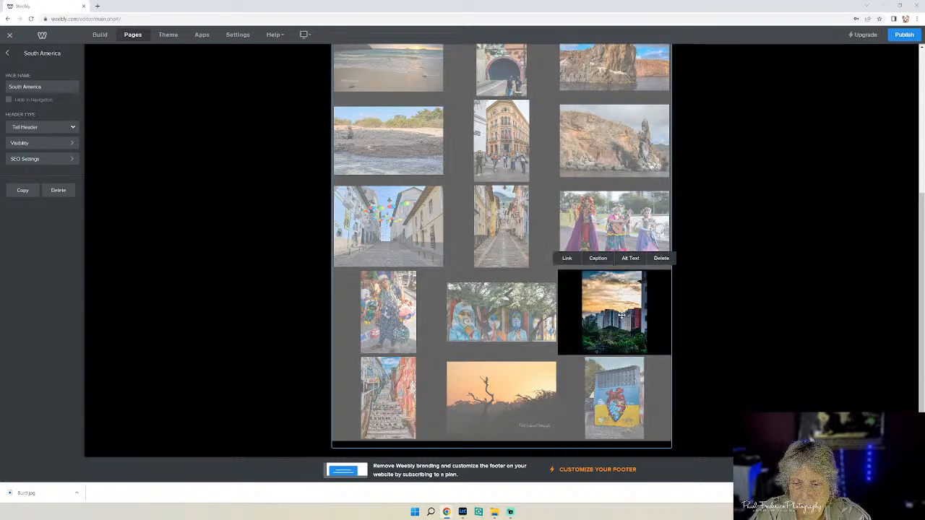
{"action": "left_click", "coordinate": [598, 259]}
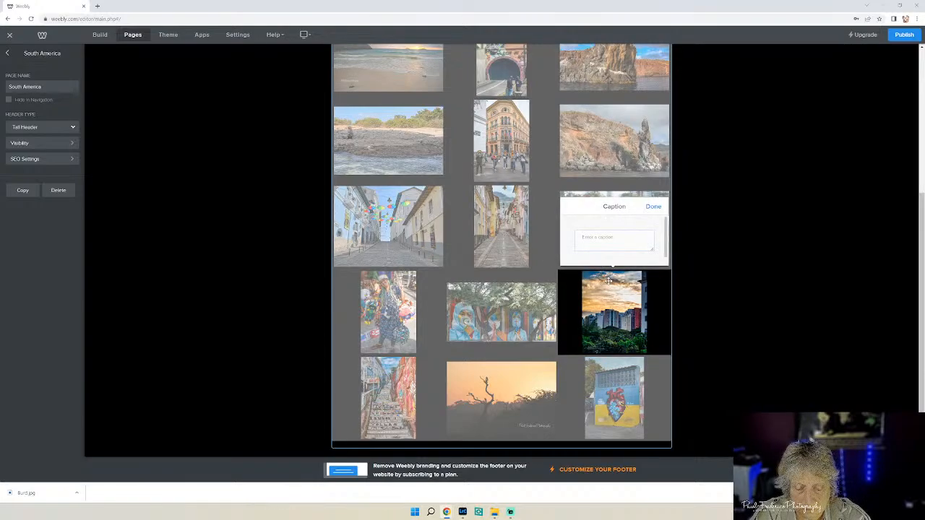
{"action": "type", "text": "Sao Paulo, Brazil"}
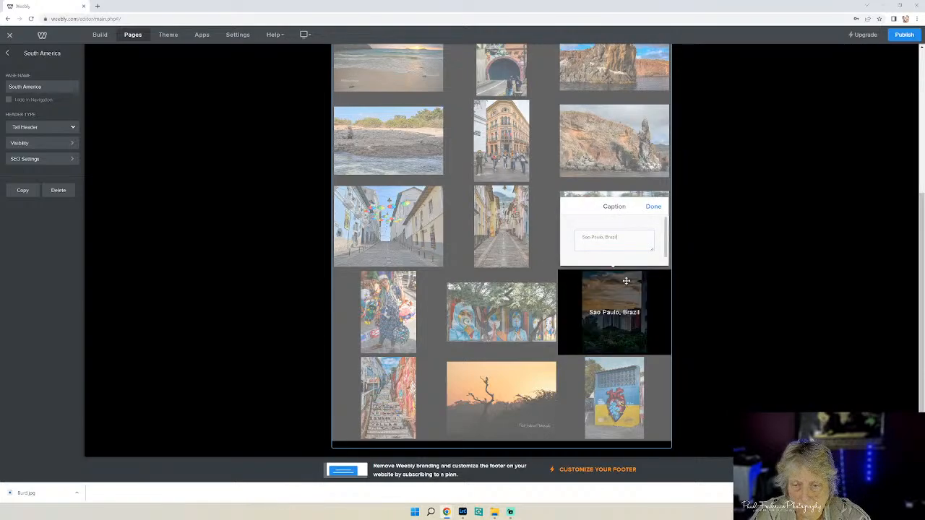
{"action": "left_click", "coordinate": [654, 207]}
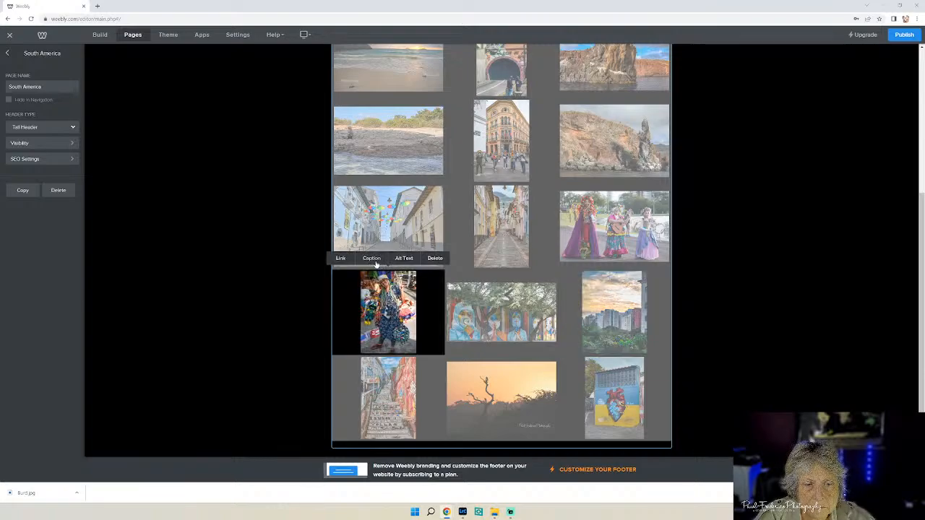
Caption the photo of the person carrying colourful goods "Street Seller" with "Sao Paulo, Brazil" on a second line.
{"action": "left_click", "coordinate": [376, 262]}
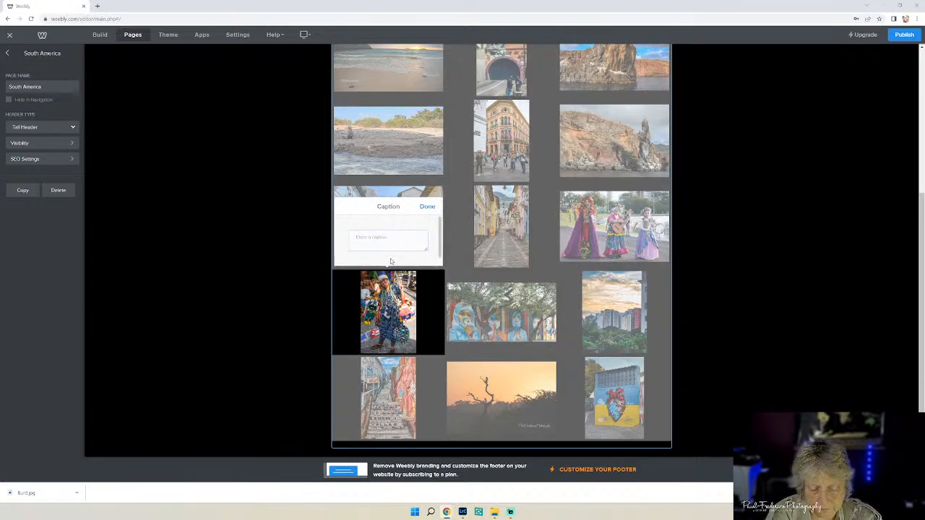
{"action": "type", "text": "Sa"}
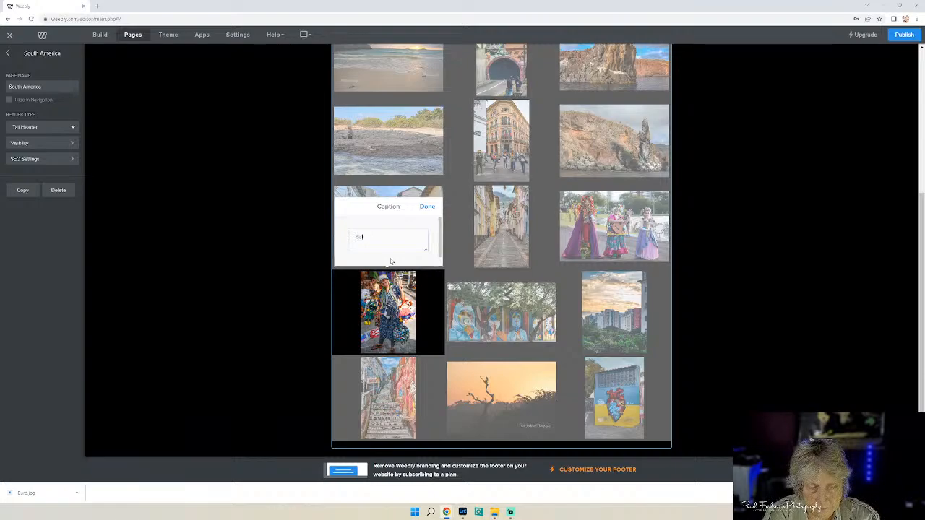
{"action": "key", "text": "BackSpace"}
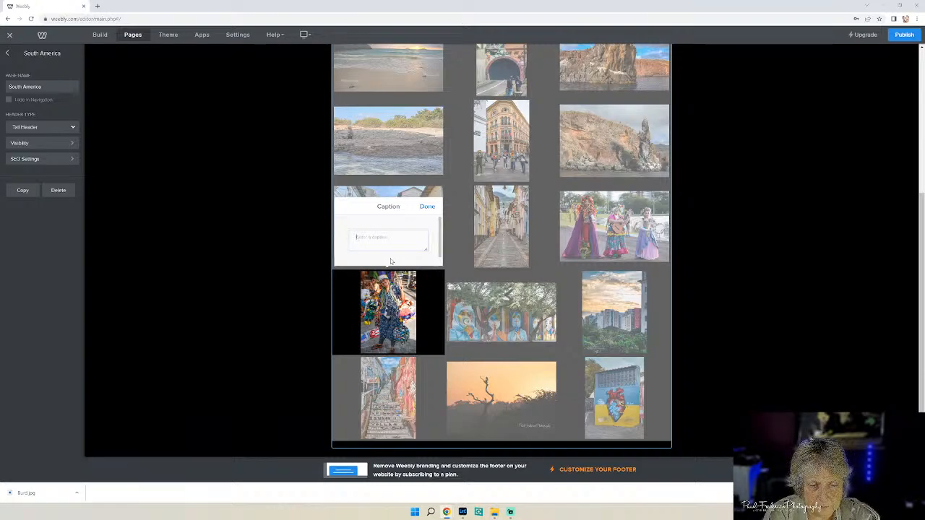
{"action": "type", "text": "Street S"}
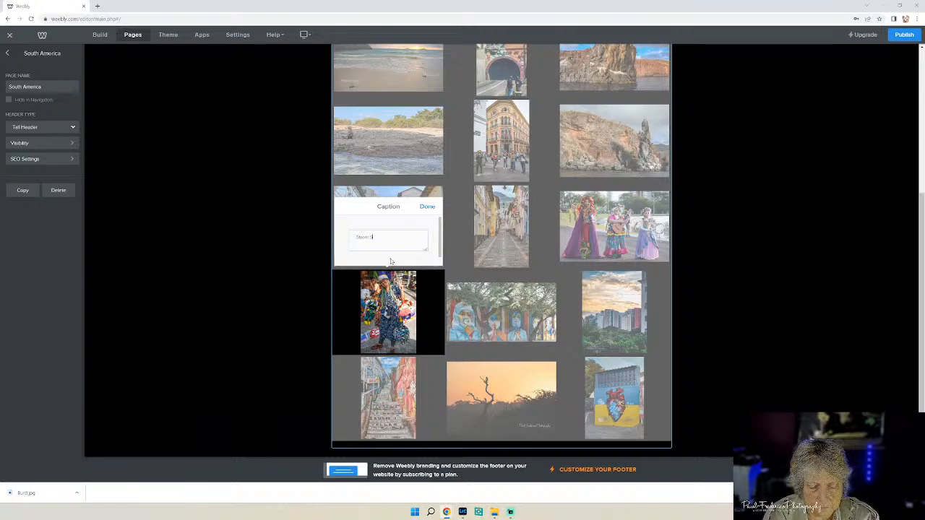
{"action": "type", "text": "elle"}
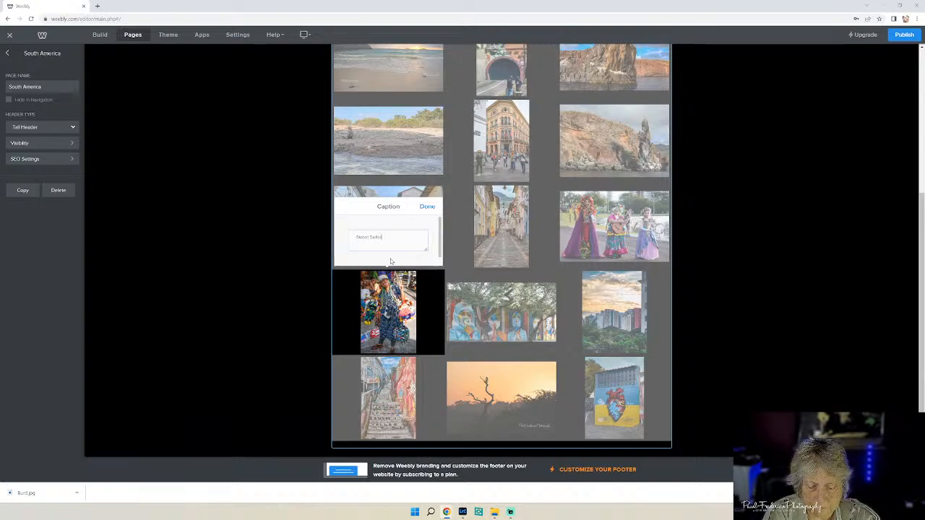
{"action": "type", "text": "r Sao Paulo, Brazil"}
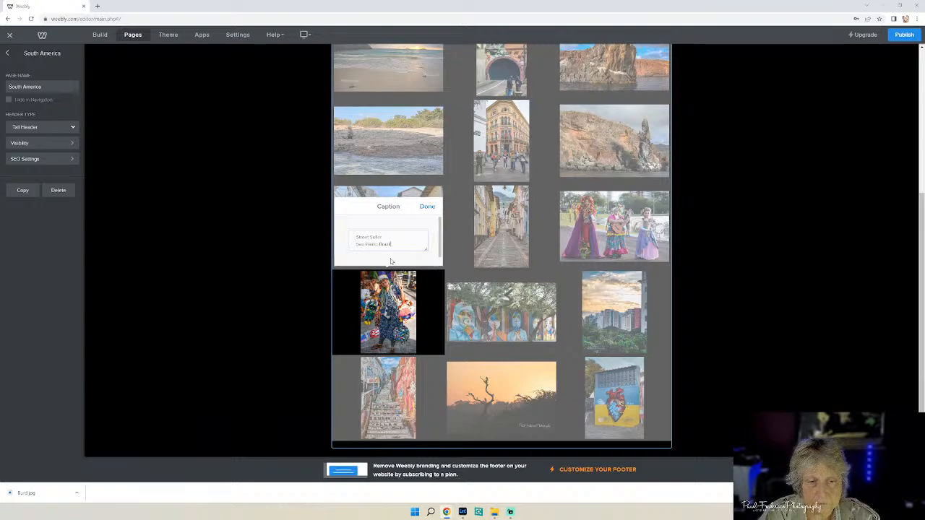
{"action": "left_click", "coordinate": [425, 210]}
Caption the photo of the three costumed performers "Festival of Reading" with "Campo Grande, Brazil" on a second line.
{"action": "mouse_move", "coordinate": [614, 223]}
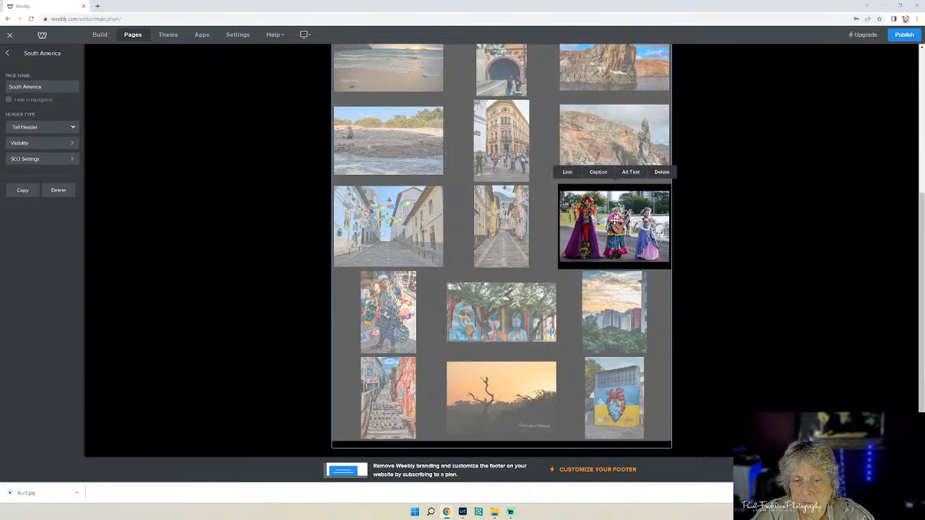
{"action": "left_click", "coordinate": [598, 174]}
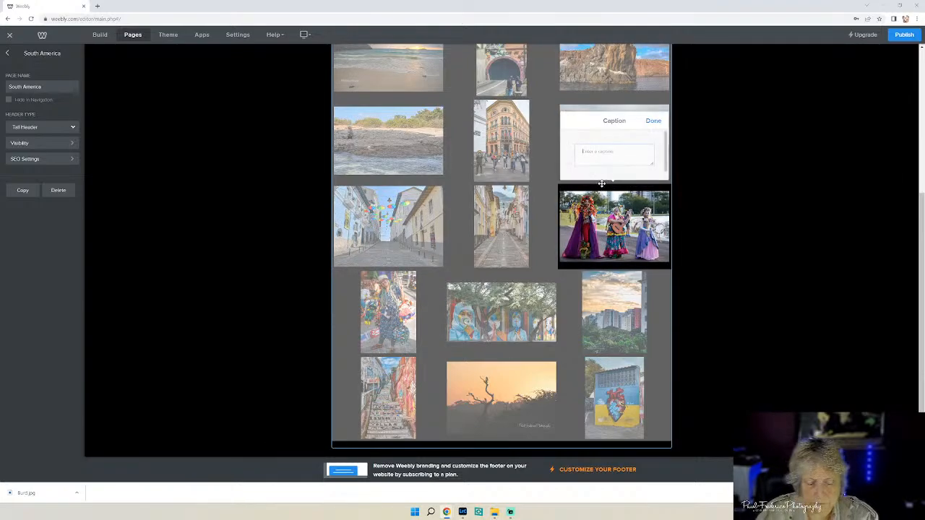
{"action": "type", "text": "Festive"}
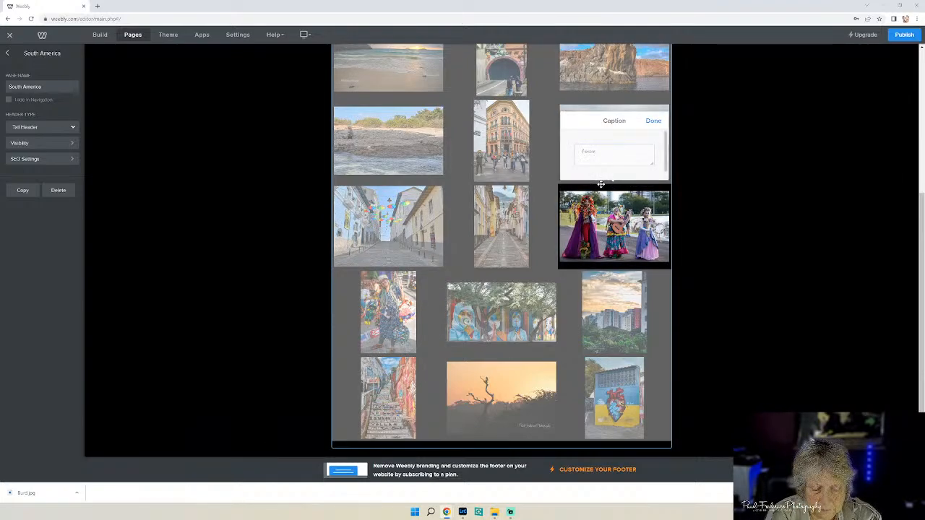
{"action": "key", "text": "BackSpace"}
{"action": "type", "text": "al of Brazil"}
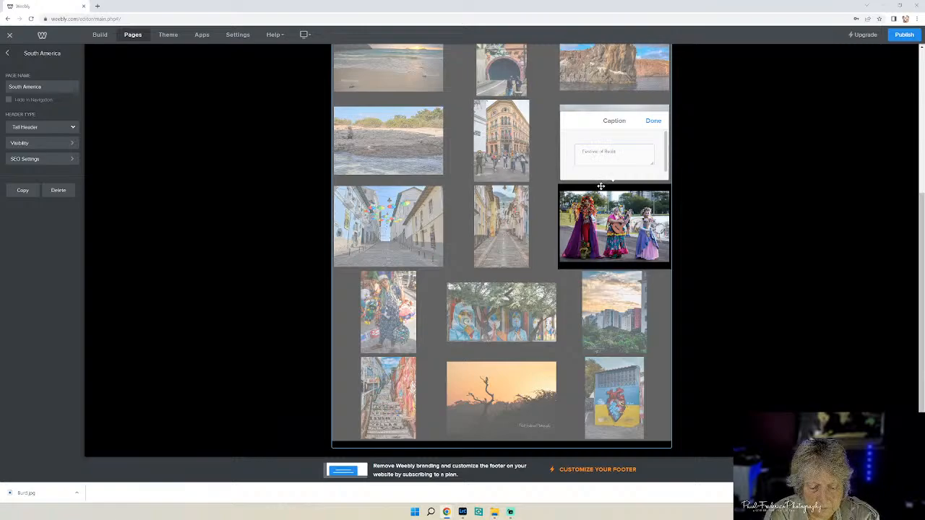
{"action": "type", "text": "ia "}
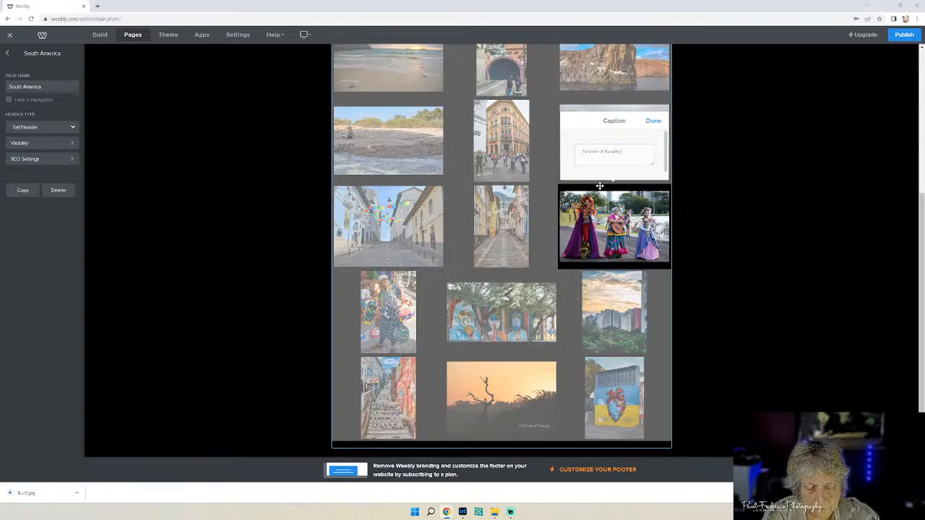
{"action": "type", "text": "Camp"}
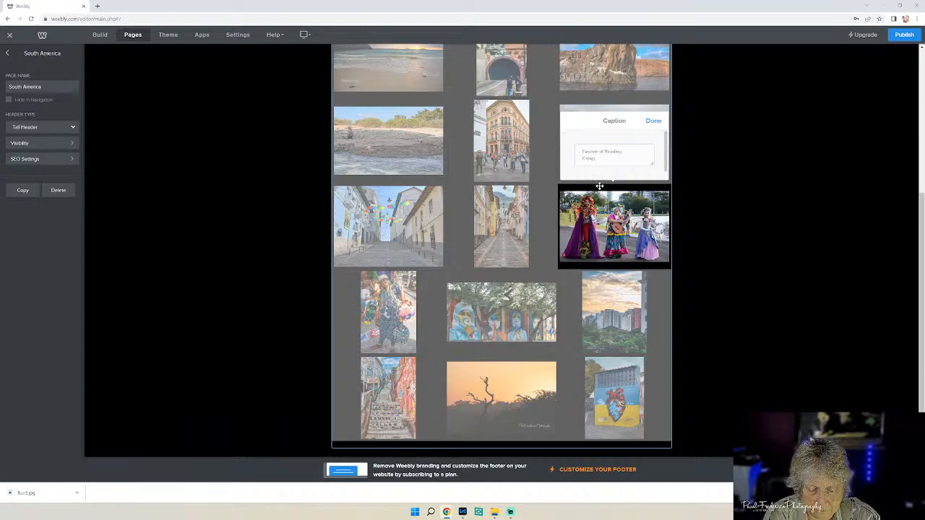
{"action": "type", "text": "o Gra"}
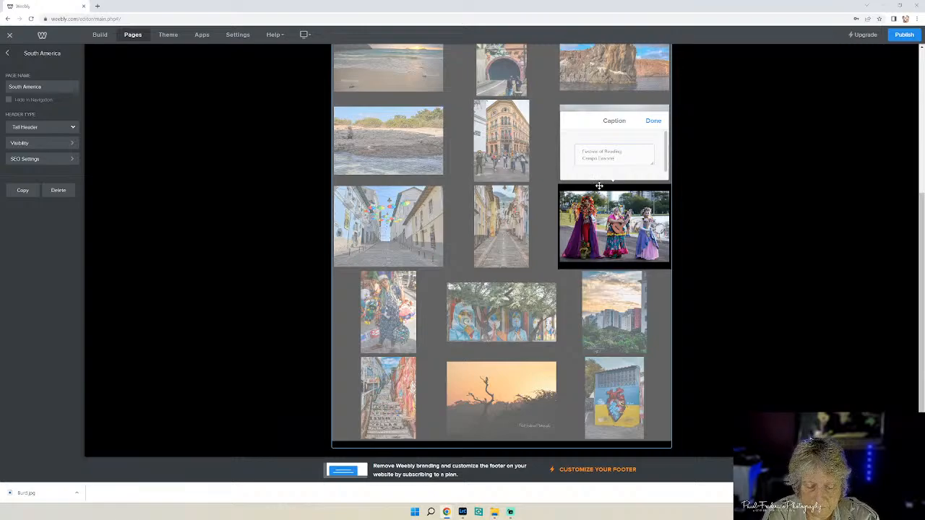
{"action": "type", "text": "nde, Brazil"}
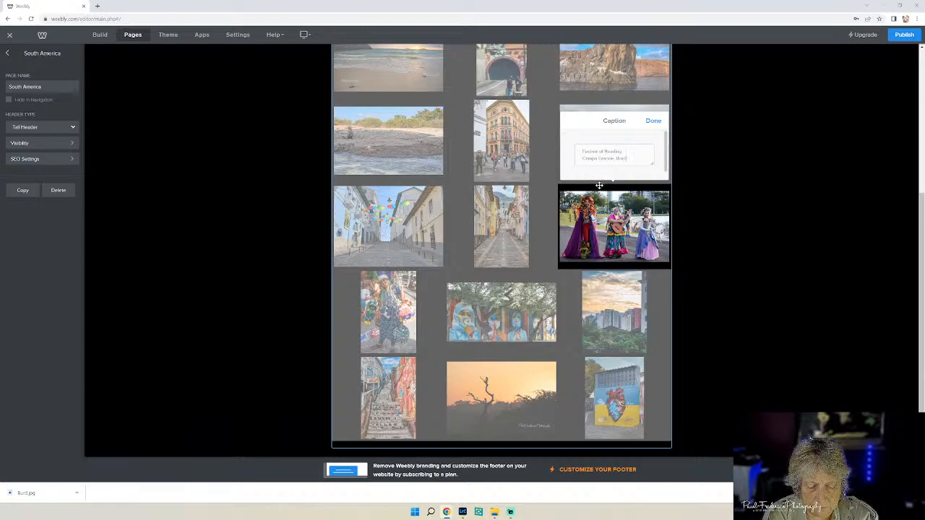
{"action": "left_click", "coordinate": [653, 121]}
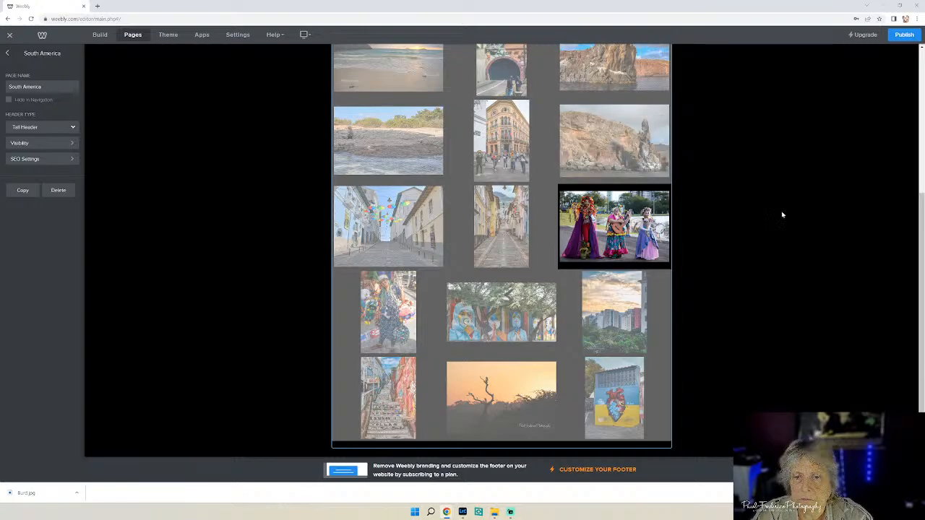
Publish the website with the captioned South America gallery and dismiss the publishing confirmation.
{"action": "left_click", "coordinate": [903, 34]}
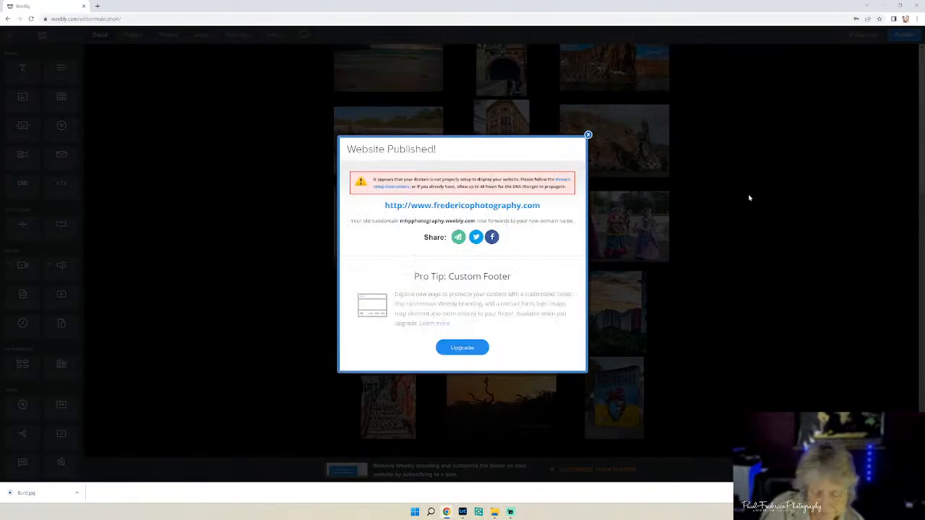
{"action": "left_click", "coordinate": [587, 135]}
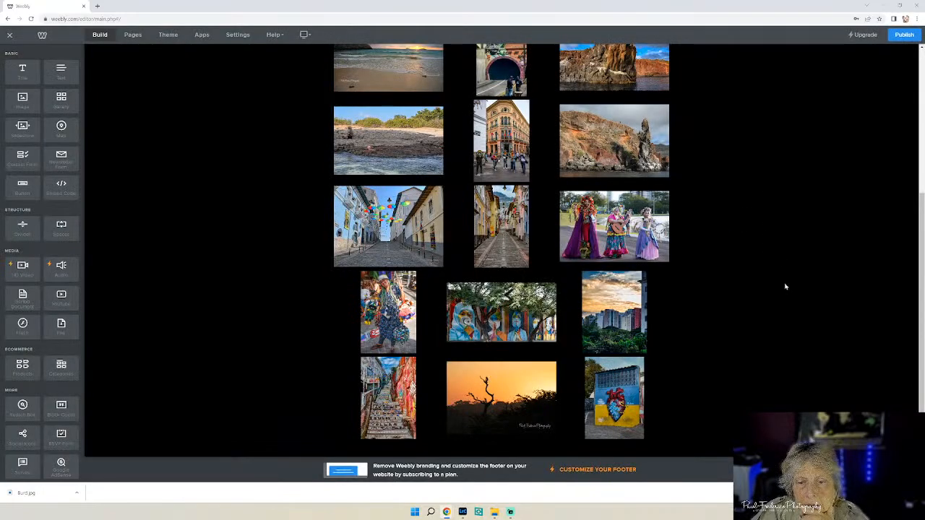
Start adding computer images to the South America gallery and open the Argentina folder inside WEB PAGE SIZED.
{"action": "scroll", "coordinate": [784, 287], "scroll_direction": "up", "scroll_amount": 5}
{"action": "scroll", "coordinate": [784, 286], "scroll_direction": "down", "scroll_amount": 3}
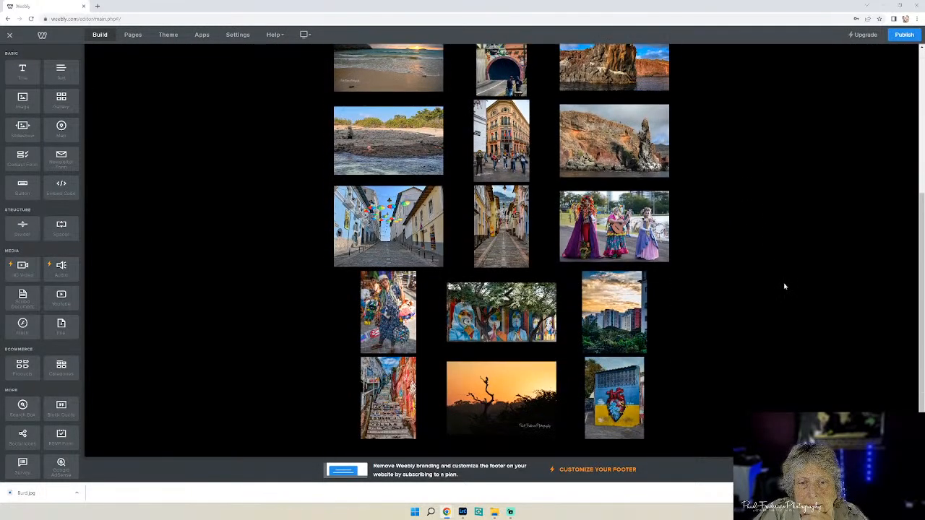
{"action": "left_click", "coordinate": [662, 392]}
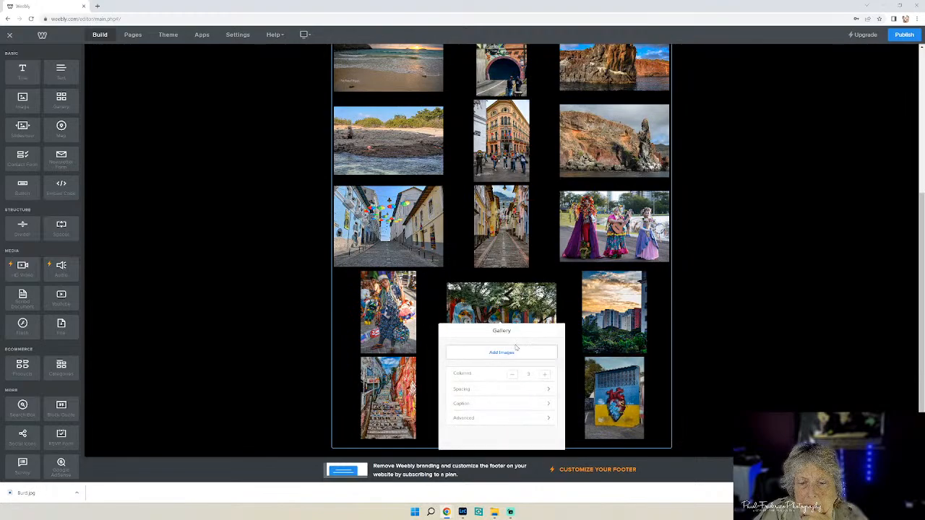
{"action": "left_click", "coordinate": [513, 353]}
{"action": "left_click", "coordinate": [483, 295]}
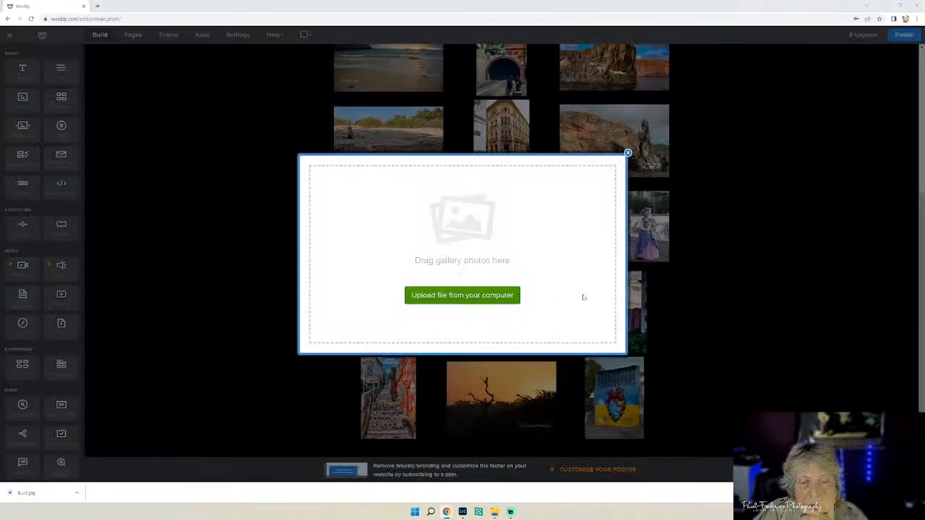
{"action": "left_click", "coordinate": [159, 35]}
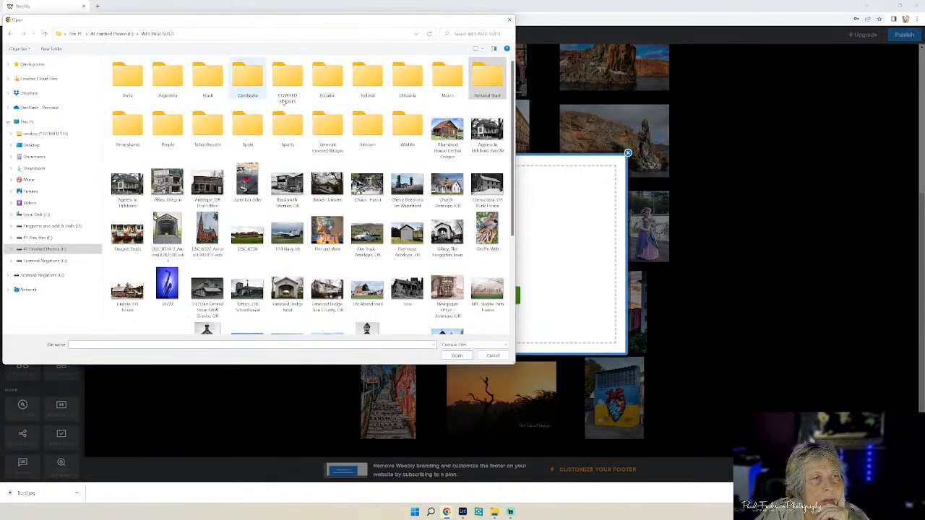
{"action": "double_click", "coordinate": [169, 81]}
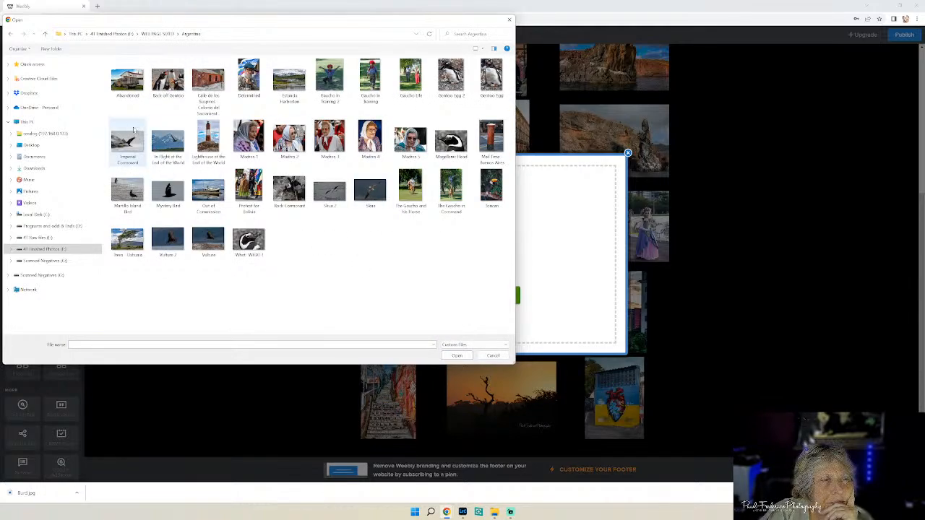
Upload the "Abandoned", "Calle de los Suspiros", "Estancia Harberton", "Mail Time - Buenos Aires", "Lighthouse at the End of the World" and "Trees - Ushuaia" photos to the gallery.
{"action": "left_click", "coordinate": [124, 87]}
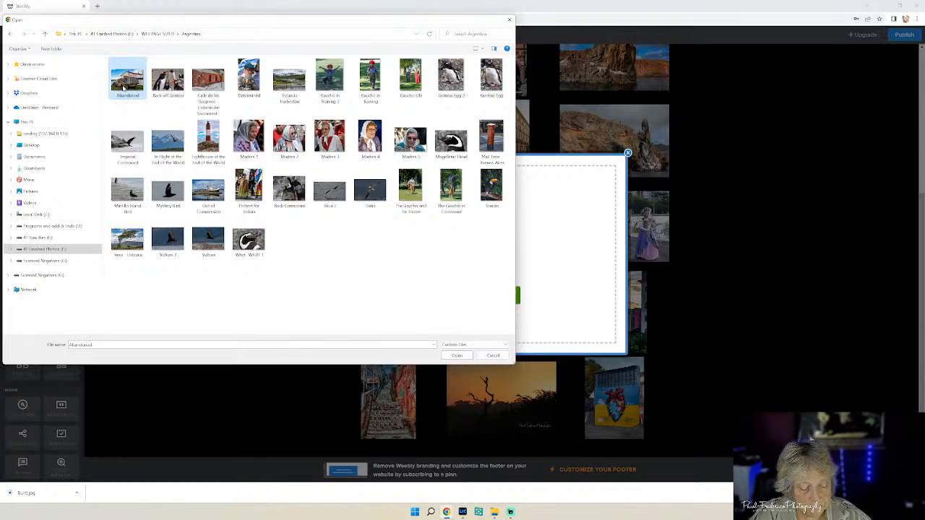
{"action": "left_click", "coordinate": [208, 83], "text": "ctrl"}
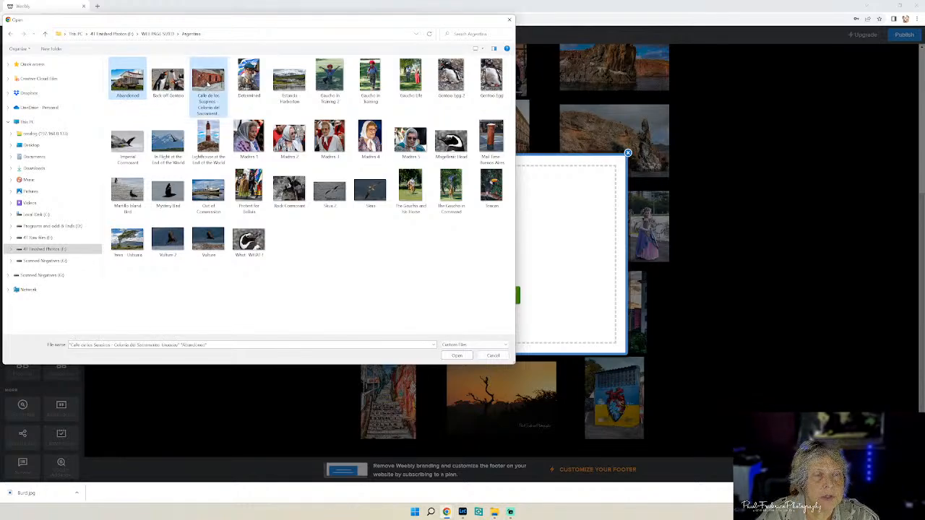
{"action": "left_click", "coordinate": [296, 85], "text": "ctrl"}
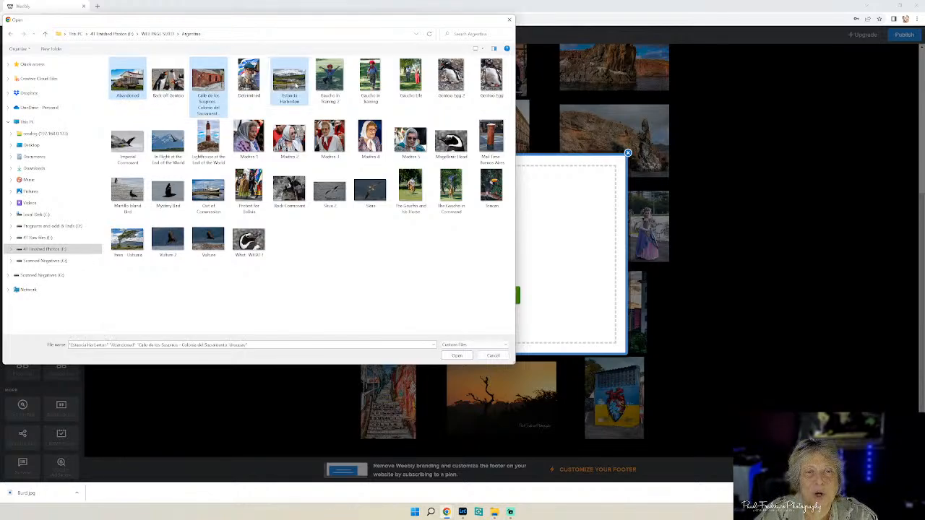
{"action": "left_click", "coordinate": [491, 139], "text": "ctrl"}
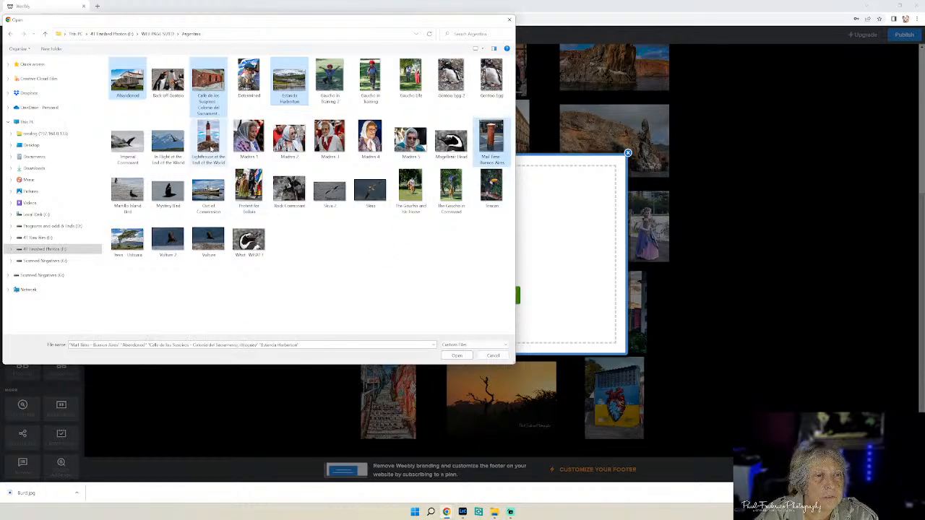
{"action": "left_click", "coordinate": [211, 148], "text": "ctrl"}
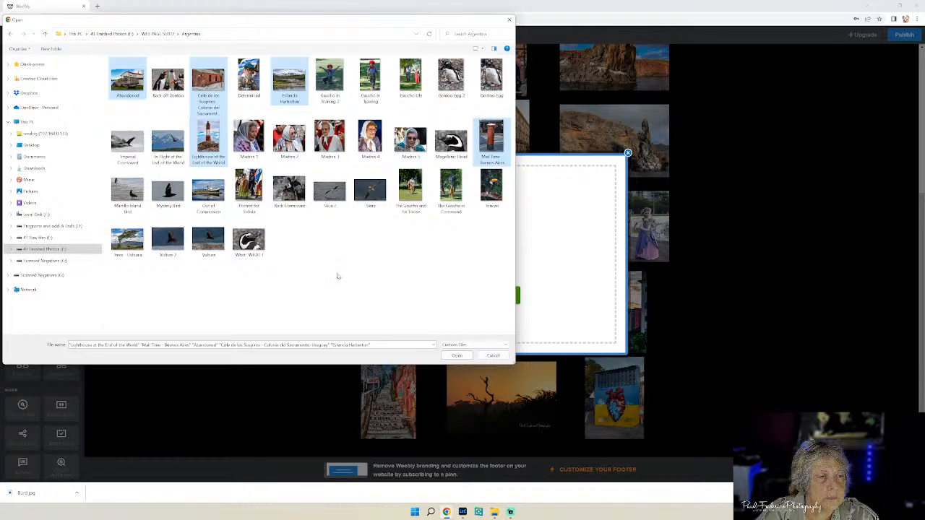
{"action": "left_click", "coordinate": [129, 244], "text": "ctrl"}
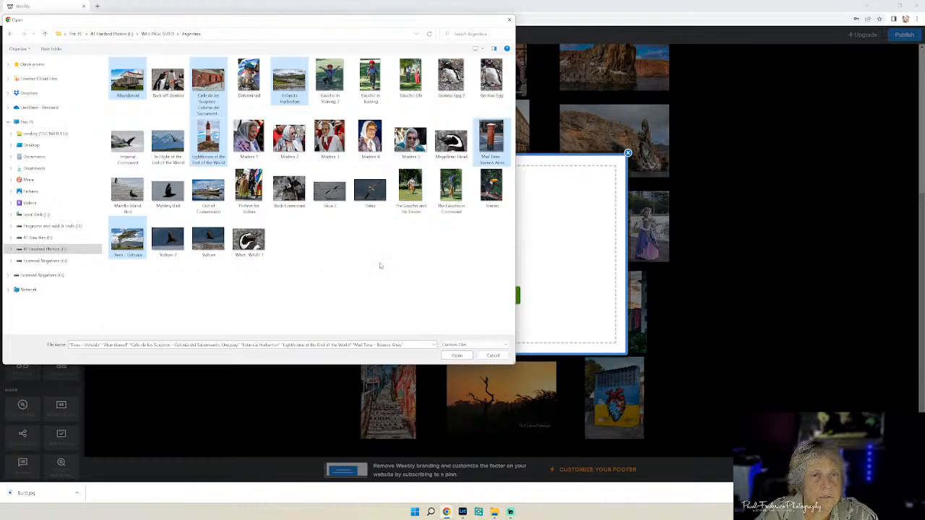
{"action": "left_click", "coordinate": [456, 356]}
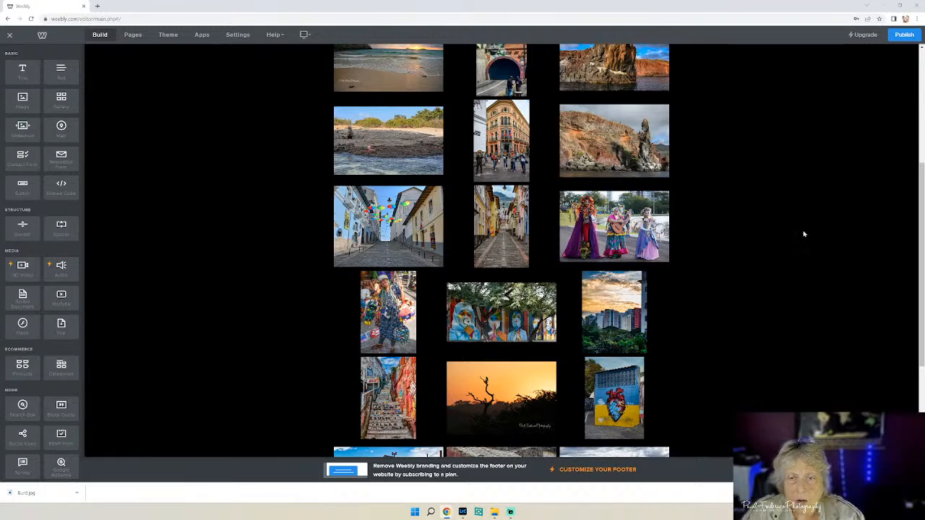
Open the Argentina photo folder in File Explorer and place its reduced window beside the new gallery photos.
{"action": "scroll", "coordinate": [713, 350], "scroll_direction": "down", "scroll_amount": 5}
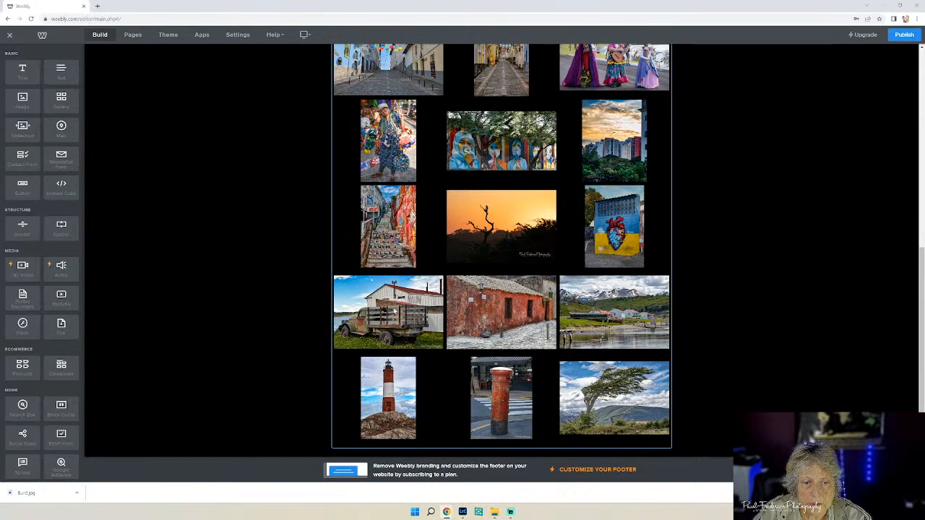
{"action": "left_click", "coordinate": [494, 512]}
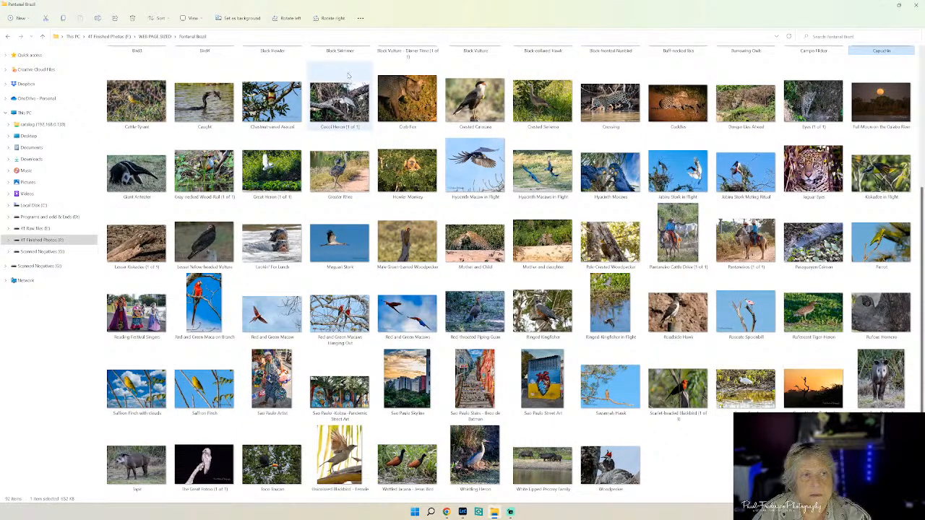
{"action": "left_click", "coordinate": [898, 7]}
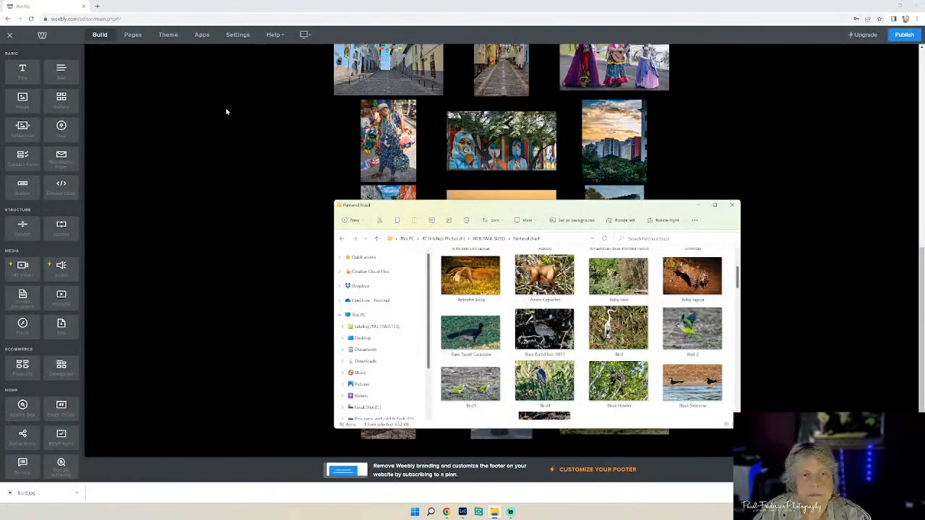
{"action": "left_click", "coordinate": [483, 239]}
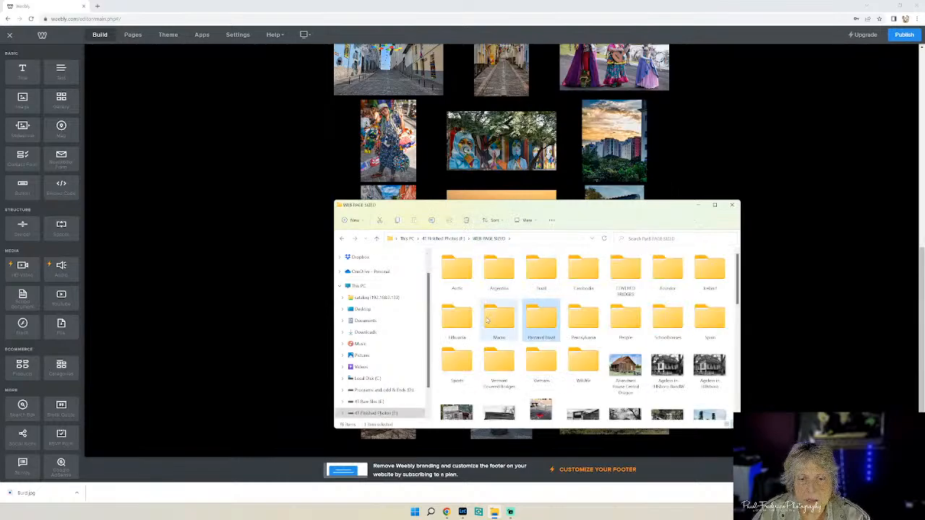
{"action": "double_click", "coordinate": [500, 270]}
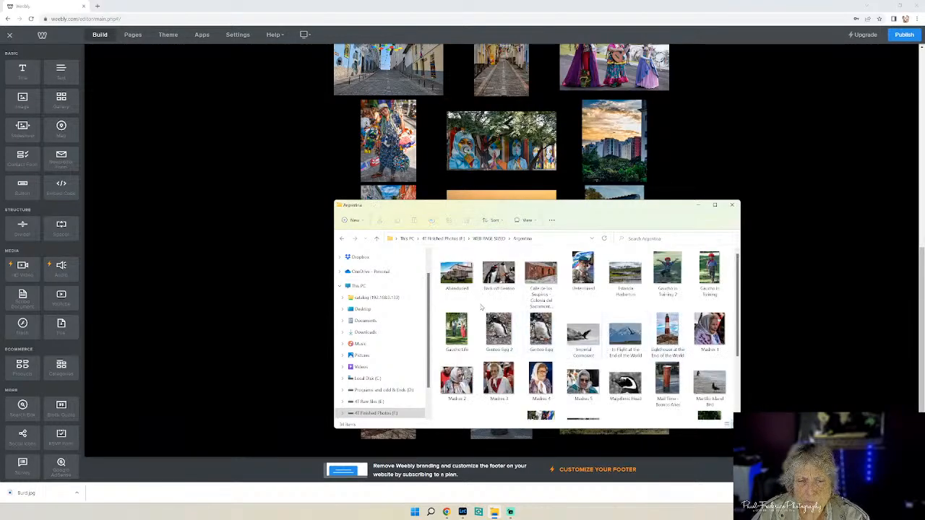
{"action": "left_click_drag", "start_coordinate": [493, 212], "coordinate": [761, 211]}
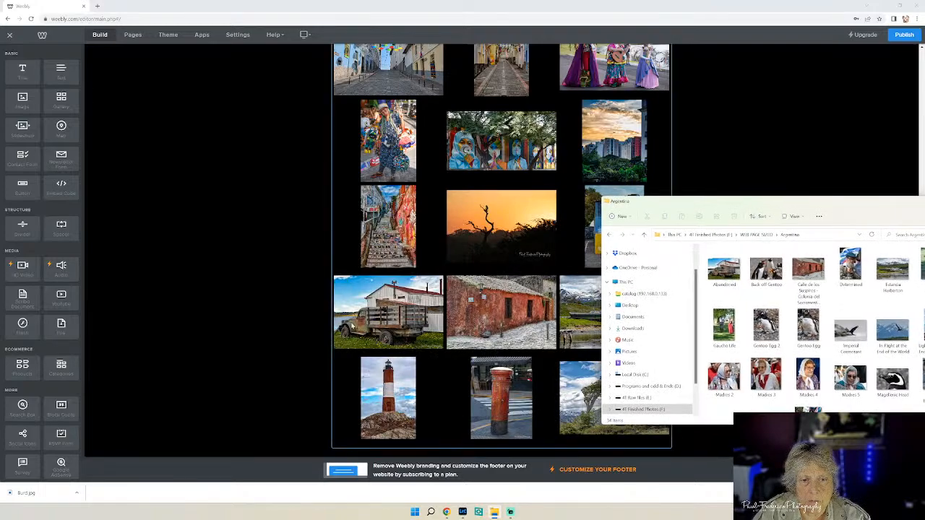
Caption the old truck photo "Abandoned" with "Argentina" on a second line.
{"action": "left_click", "coordinate": [387, 313]}
{"action": "left_click", "coordinate": [387, 312]}
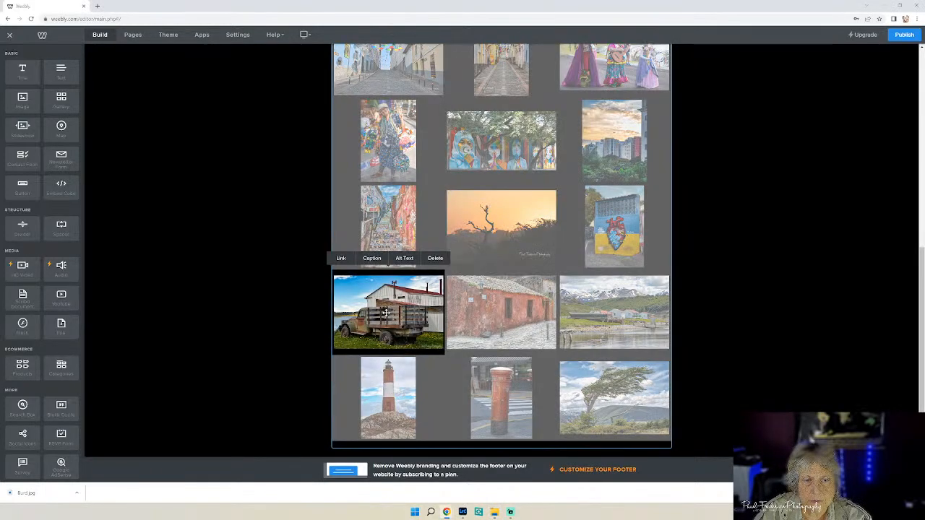
{"action": "left_click", "coordinate": [374, 262]}
{"action": "type", "text": "Abandoned"}
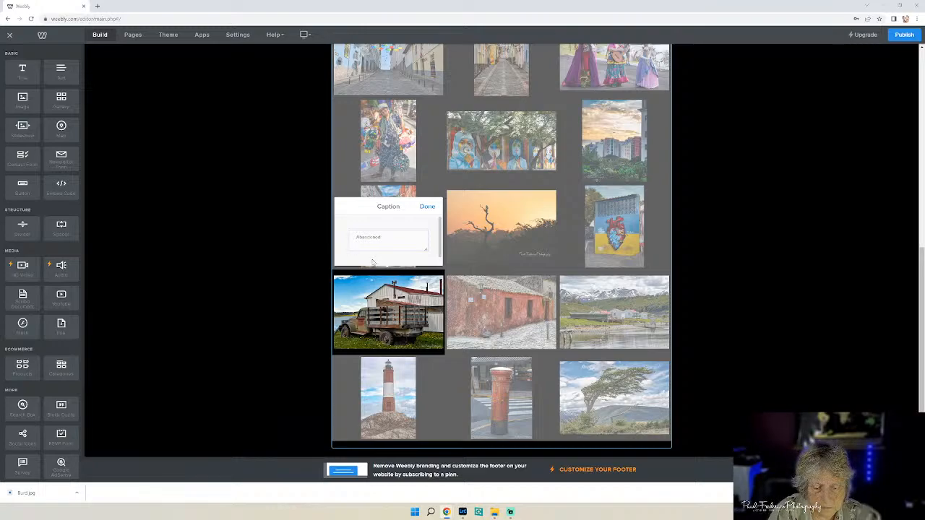
{"action": "type", "text": "Arg"}
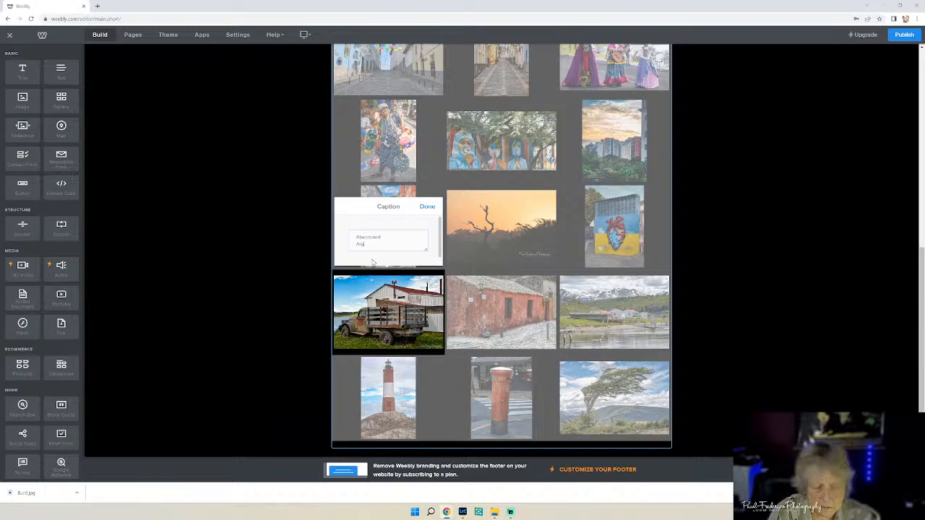
{"action": "type", "text": "entina"}
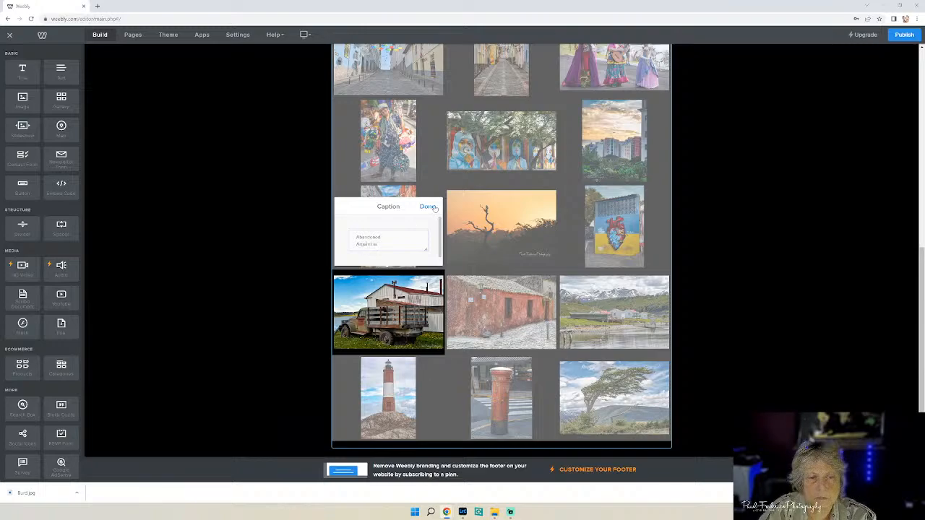
{"action": "left_click", "coordinate": [428, 207]}
Select the red building photo in the gallery and check the matching picture's full file name in the Argentina folder.
{"action": "left_click", "coordinate": [498, 316]}
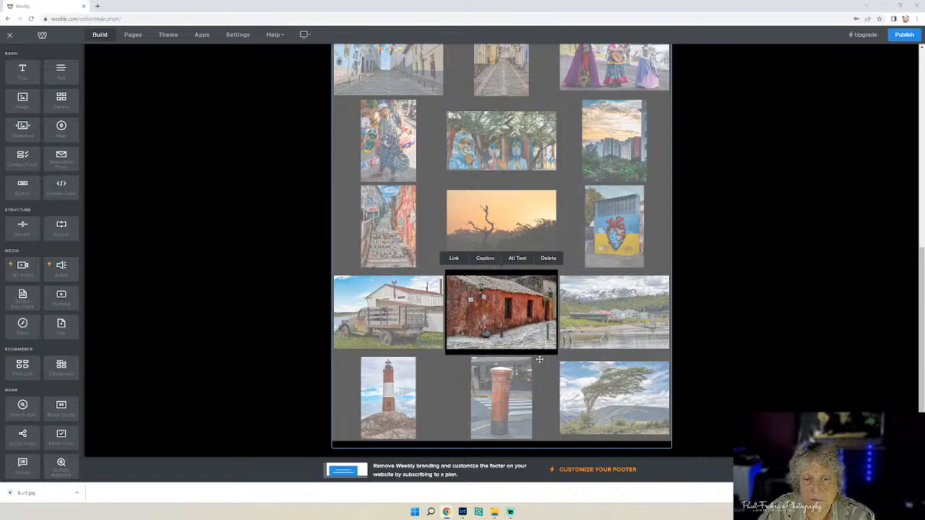
{"action": "mouse_move", "coordinate": [463, 516]}
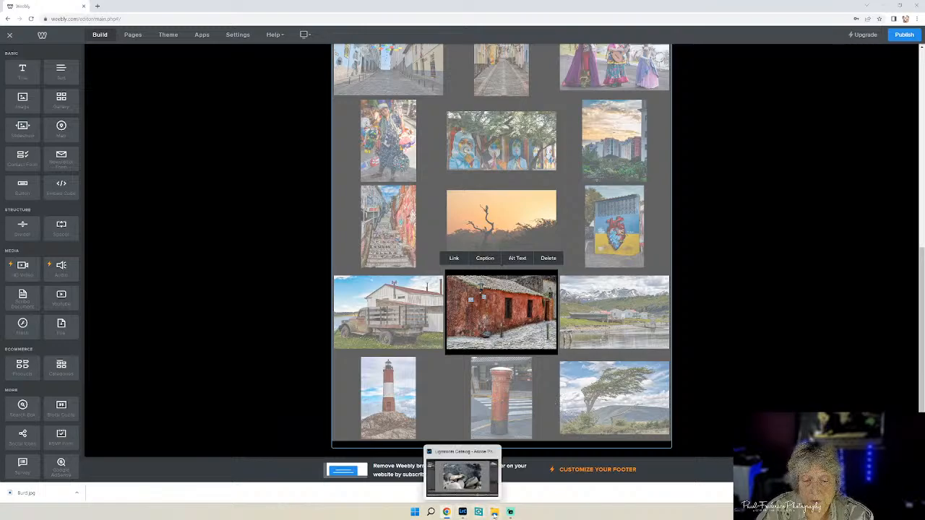
{"action": "left_click", "coordinate": [494, 511]}
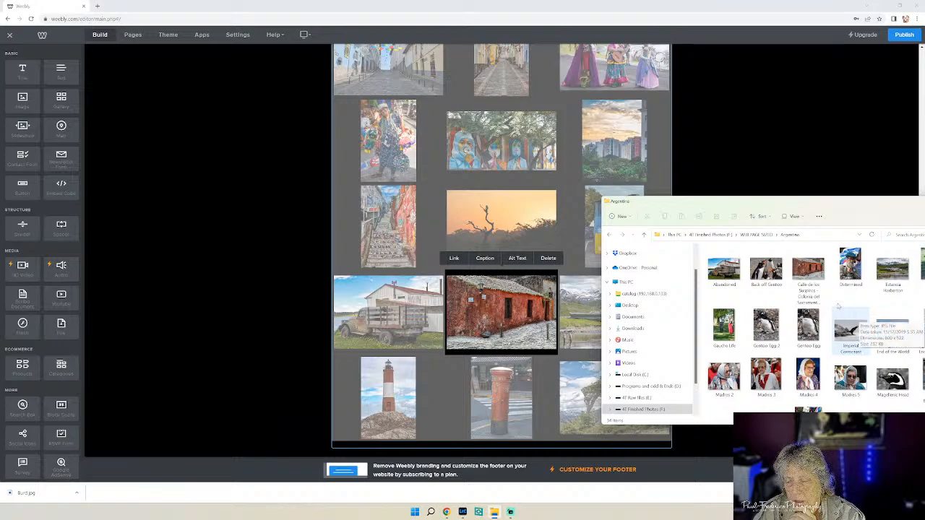
{"action": "double_click", "coordinate": [806, 271]}
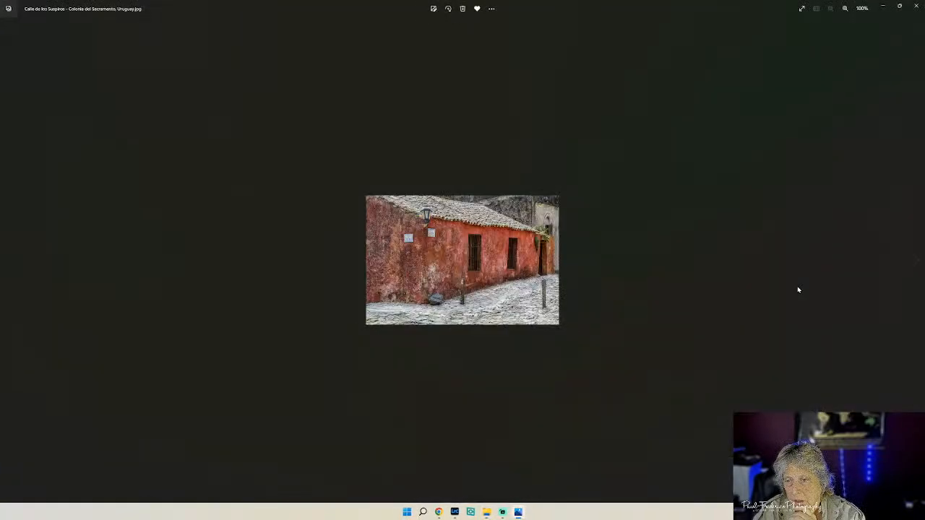
{"action": "left_click", "coordinate": [915, 6]}
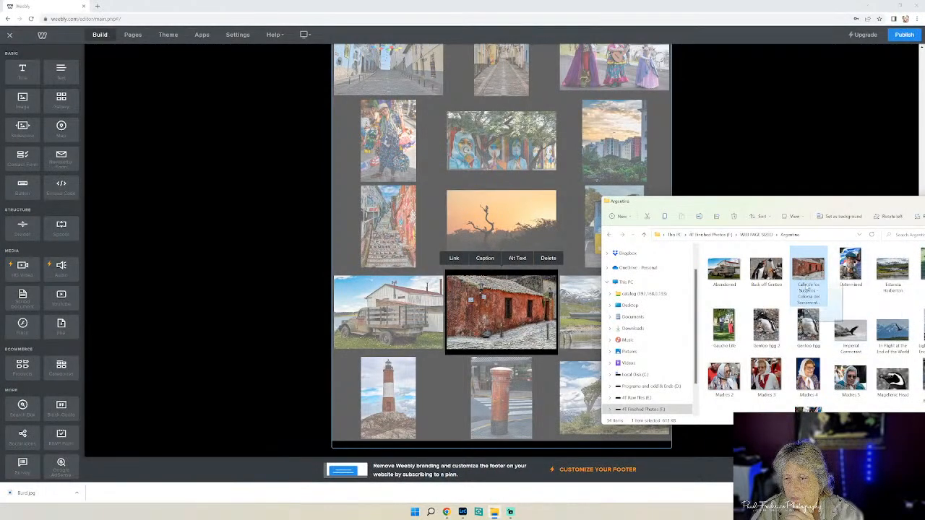
Enter "Calle de los Suspiros" as the first caption line of the red building photo.
{"action": "left_click", "coordinate": [487, 261]}
{"action": "left_click", "coordinate": [485, 259]}
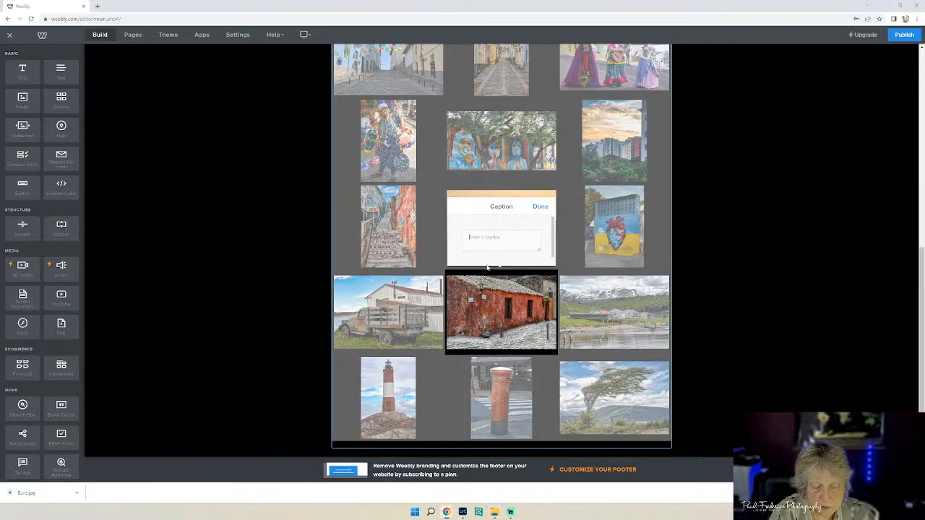
{"action": "type", "text": "Calle de"}
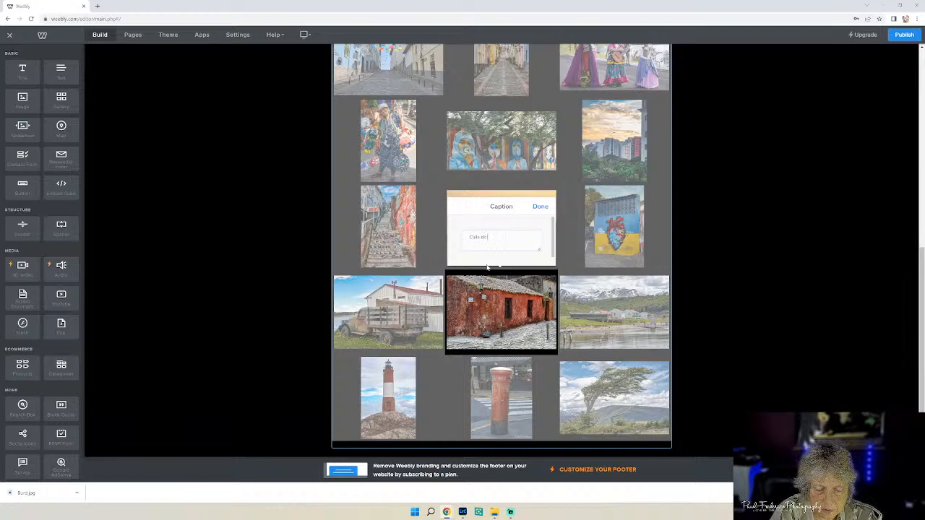
{"action": "type", "text": " los Suspiros"}
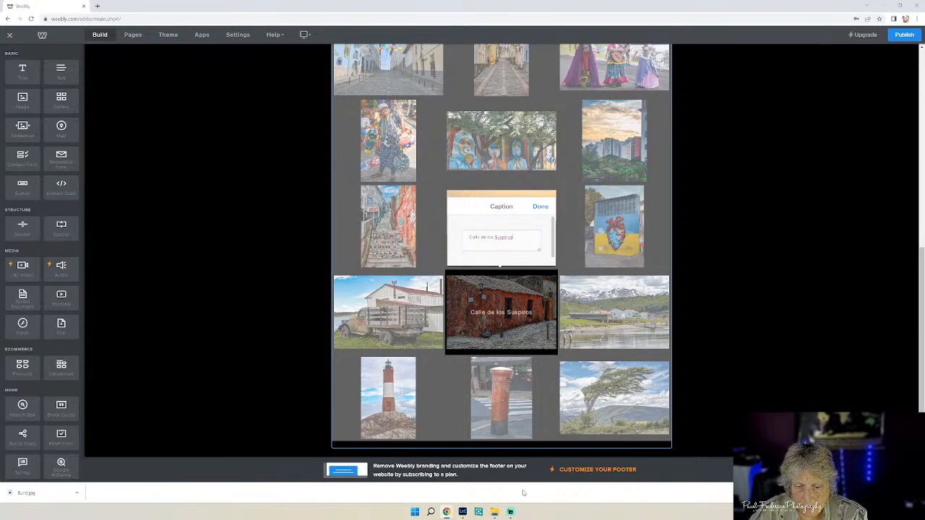
Add "Colonia del Sacramento, Uruguay" as the second caption line of the red building photo, following its file name in the Argentina folder.
{"action": "left_click", "coordinate": [494, 515]}
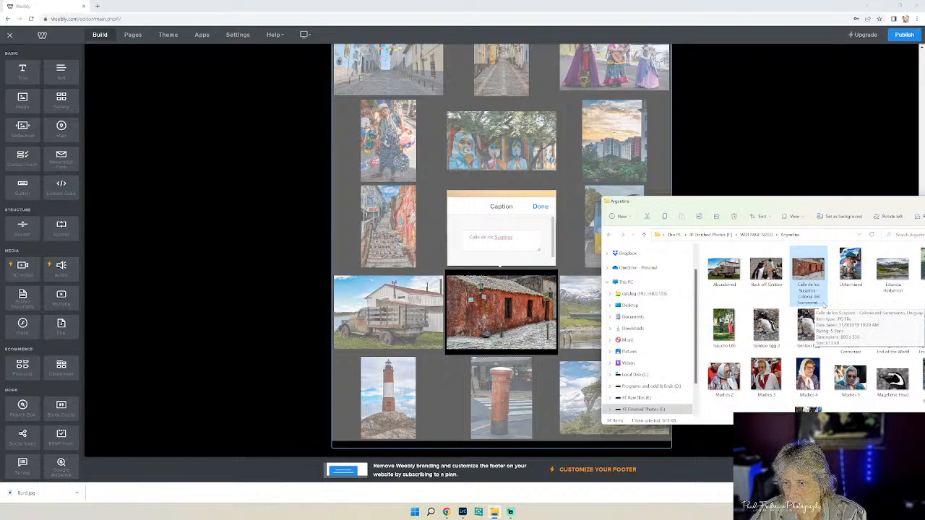
{"action": "left_click", "coordinate": [515, 238]}
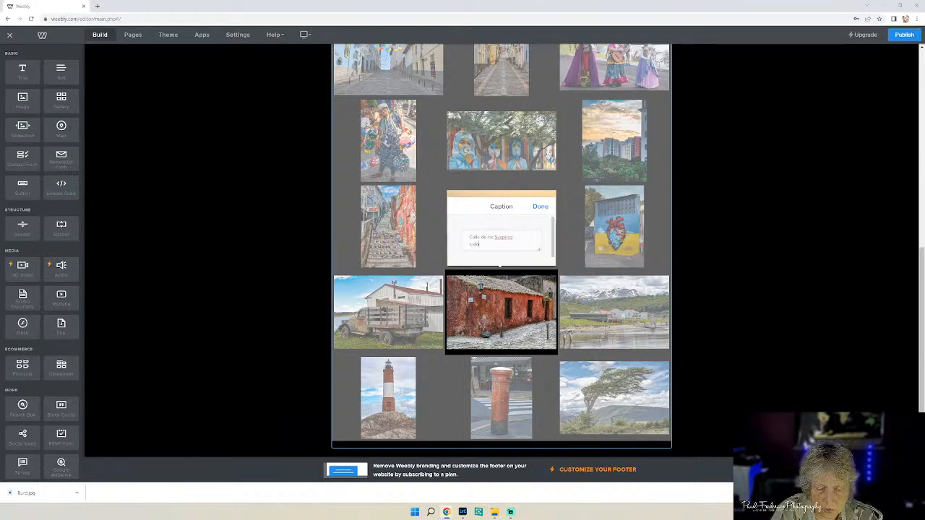
{"action": "type", "text": "de"}
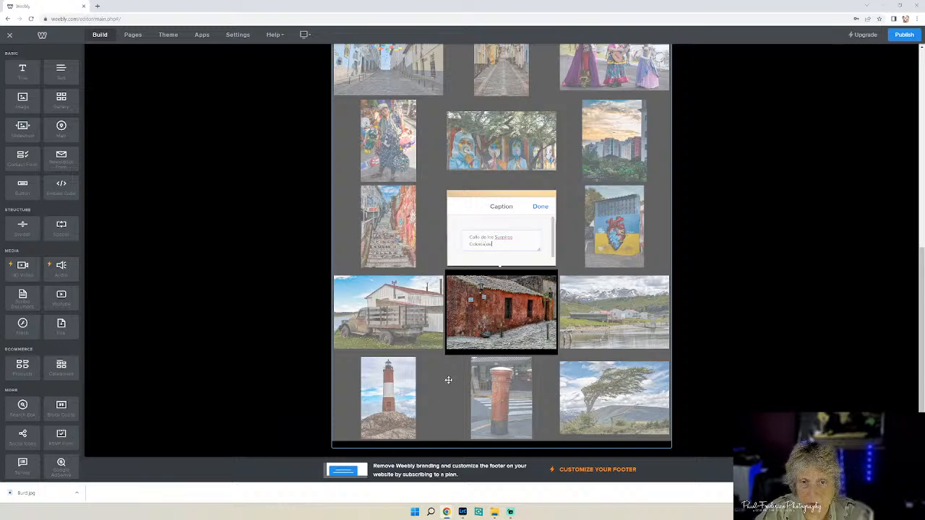
{"action": "left_click", "coordinate": [494, 513]}
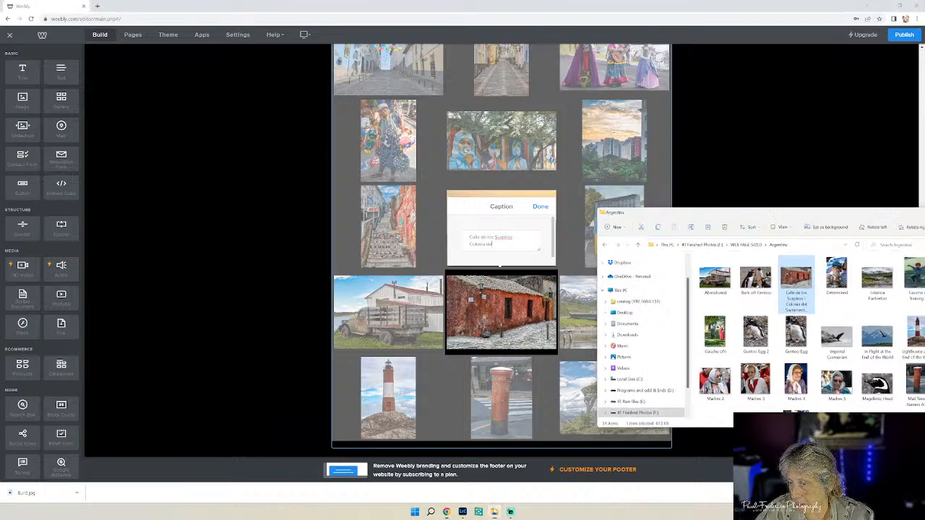
{"action": "left_click", "coordinate": [495, 513]}
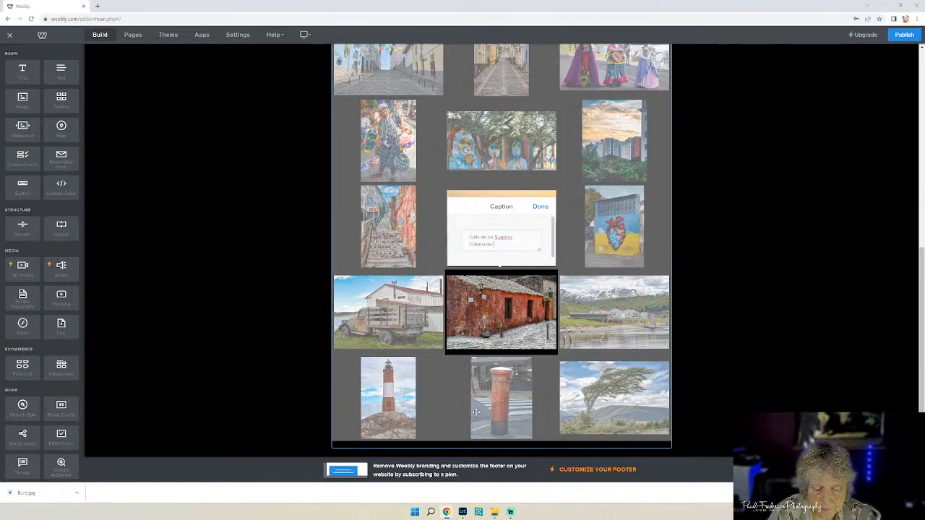
{"action": "type", "text": "l Sacramen"}
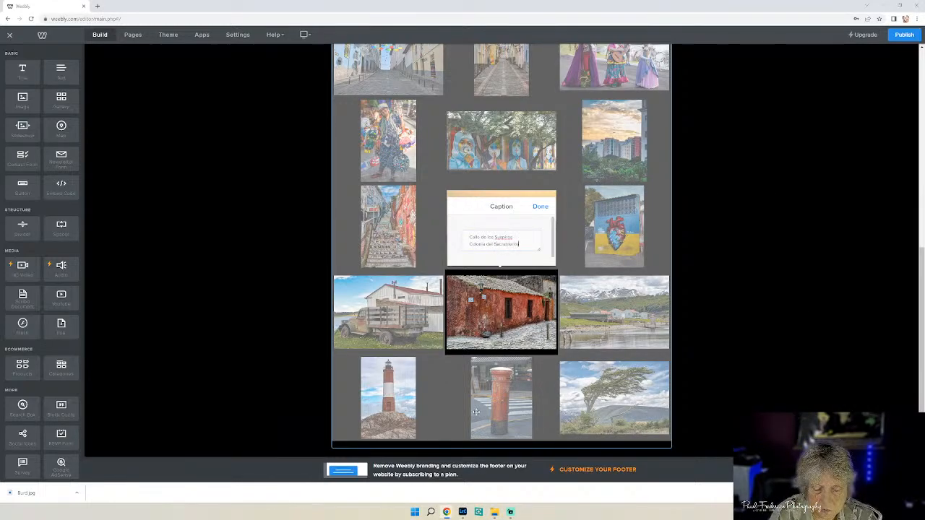
{"action": "type", "text": "to, Ur"}
{"action": "type", "text": "uguay"}
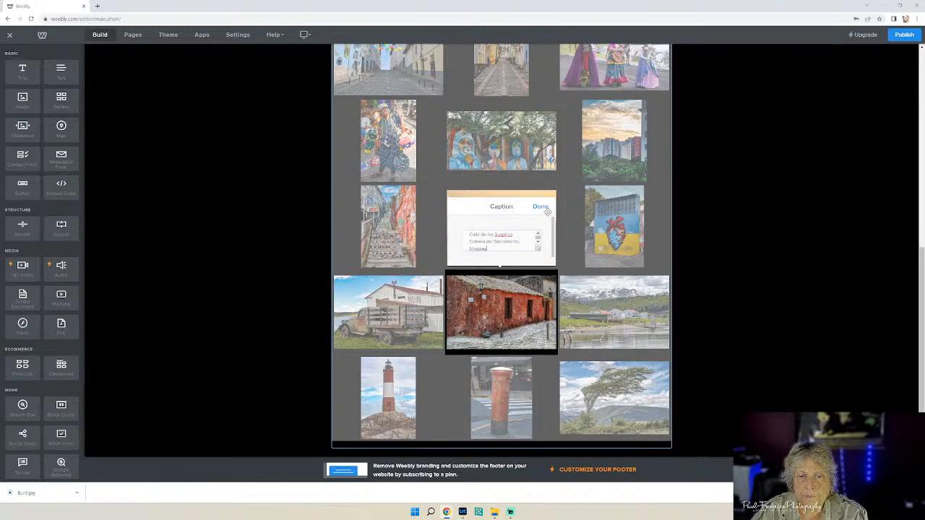
Correct the spelling of "Uruguay" in the red building photo's caption against the file name and finish the caption.
{"action": "double_click", "coordinate": [478, 248]}
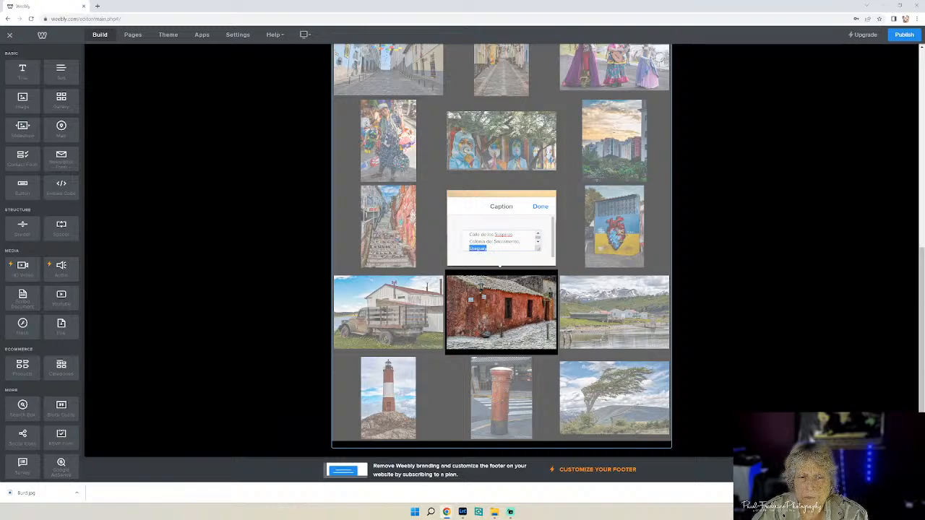
{"action": "right_click", "coordinate": [478, 249]}
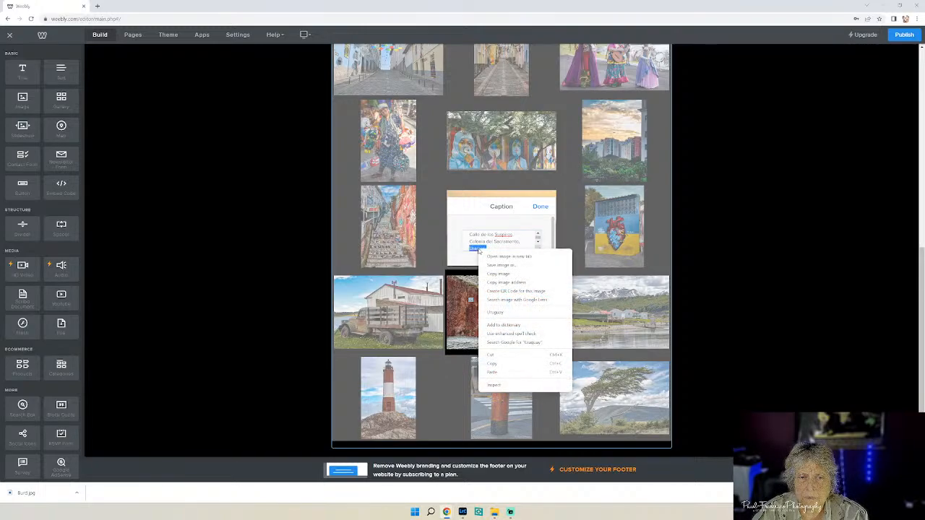
{"action": "left_click", "coordinate": [606, 261]}
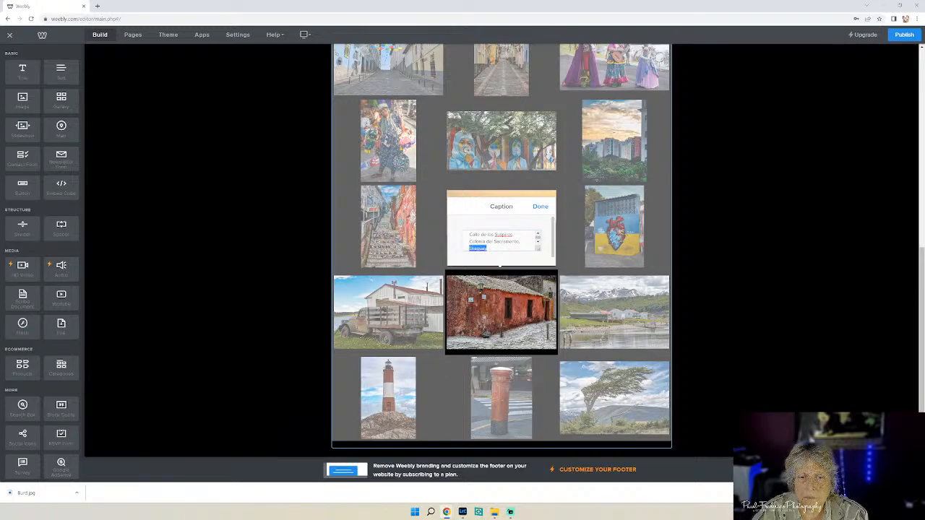
{"action": "left_click", "coordinate": [494, 511]}
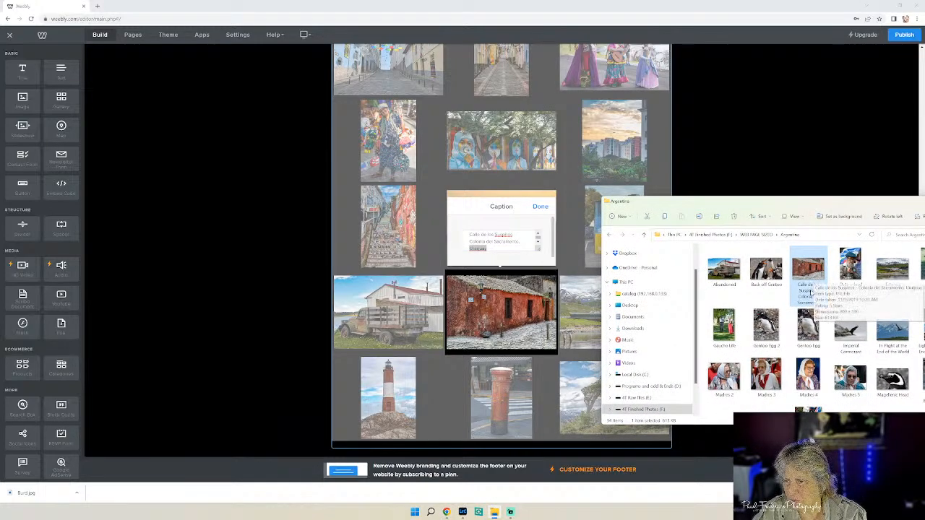
{"action": "left_click", "coordinate": [480, 250]}
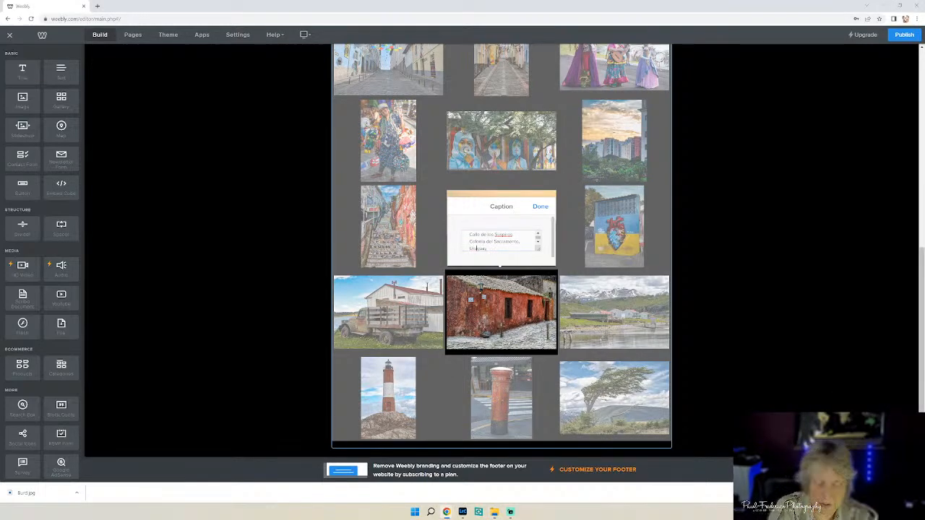
{"action": "left_click", "coordinate": [542, 207]}
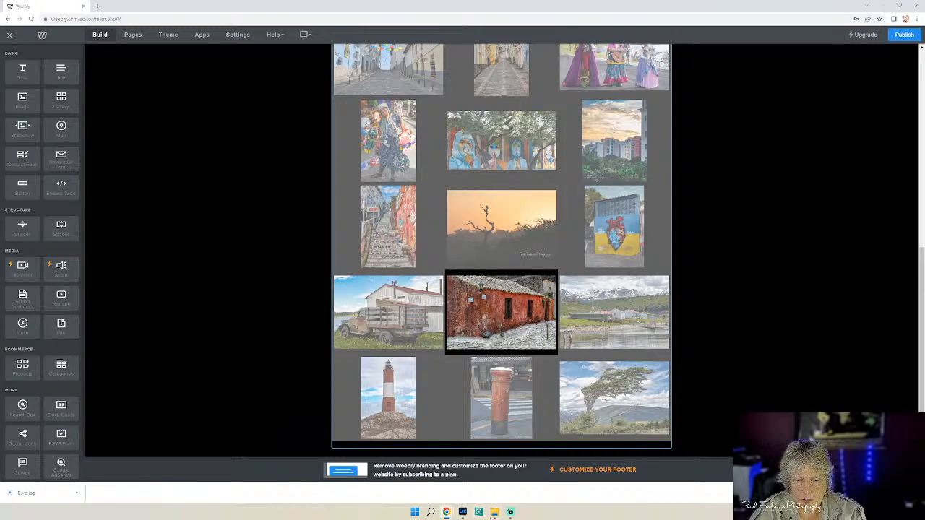
Caption the photo of the waterfront houses below snowy mountains "Estancia Harberton" with "Ushuaia, Argentina" on a second line.
{"action": "left_click", "coordinate": [494, 513]}
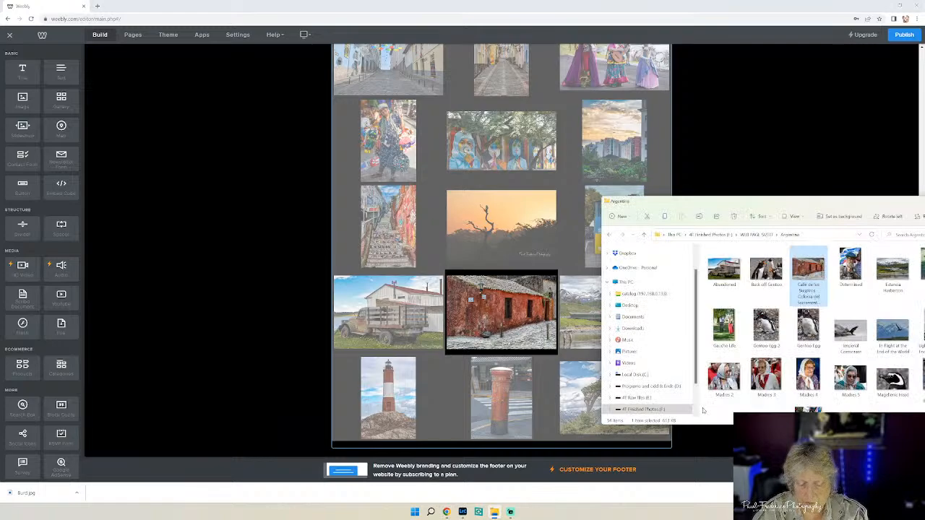
{"action": "left_click", "coordinate": [590, 319]}
{"action": "left_click", "coordinate": [603, 264]}
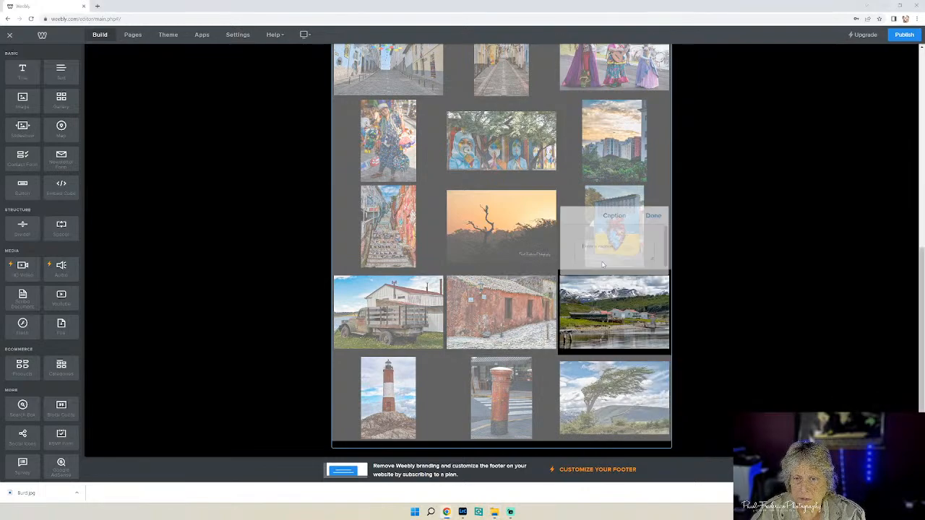
{"action": "type", "text": "El"}
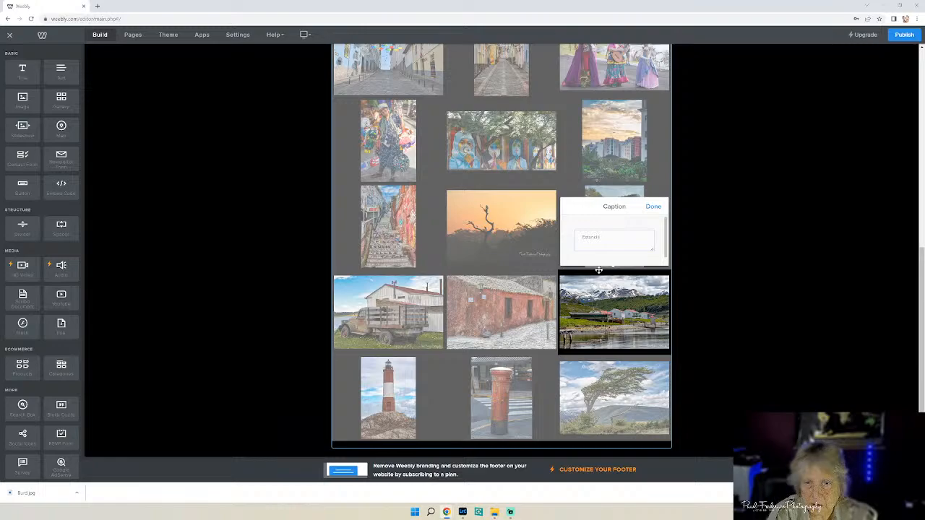
{"action": "type", "text": "tancia Haberton"}
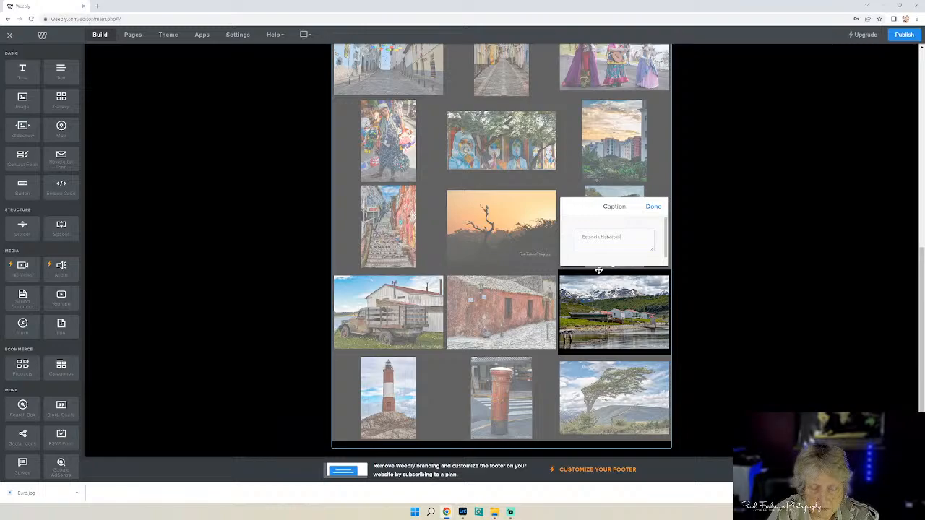
{"action": "key", "text": "Return"}
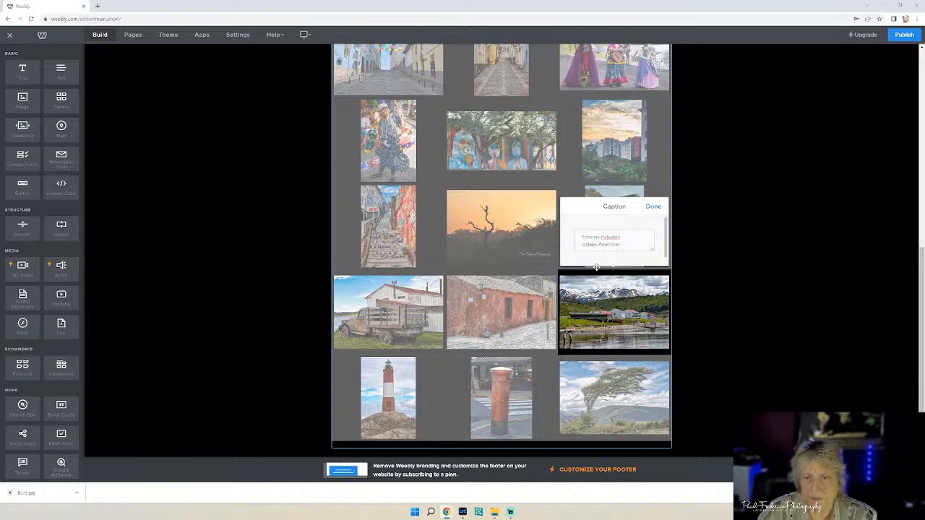
{"action": "left_click", "coordinate": [654, 207]}
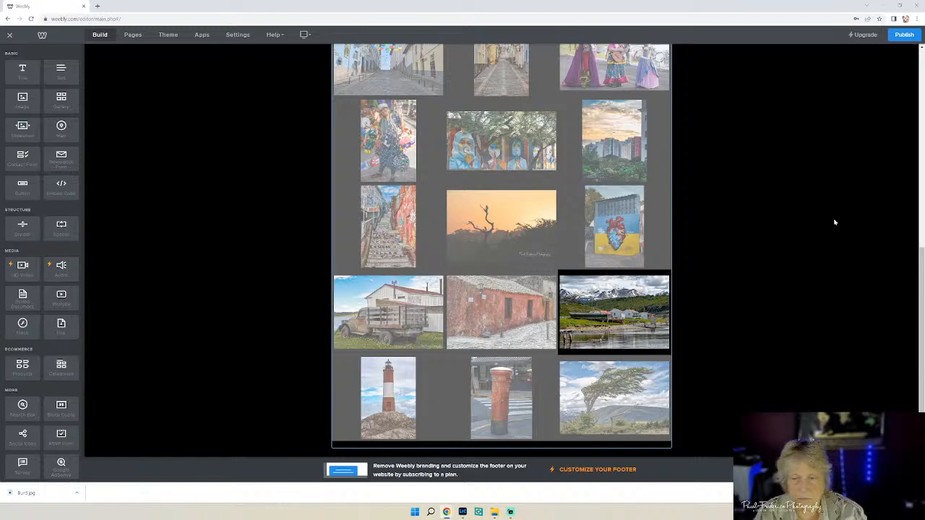
Caption the lighthouse photo "Lighthouse at the End of the World" with "Tierra del Fuego, Argentina" on a new line.
{"action": "left_click", "coordinate": [393, 385]}
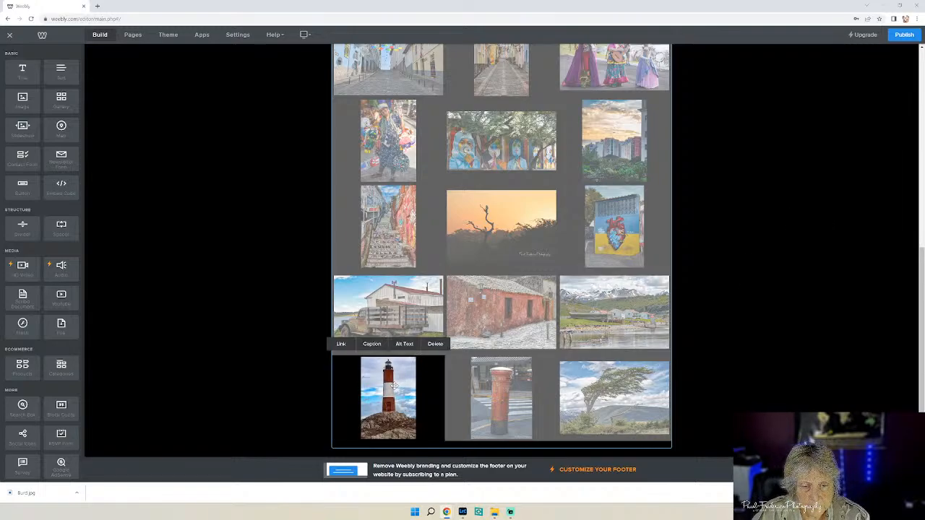
{"action": "left_click", "coordinate": [371, 344]}
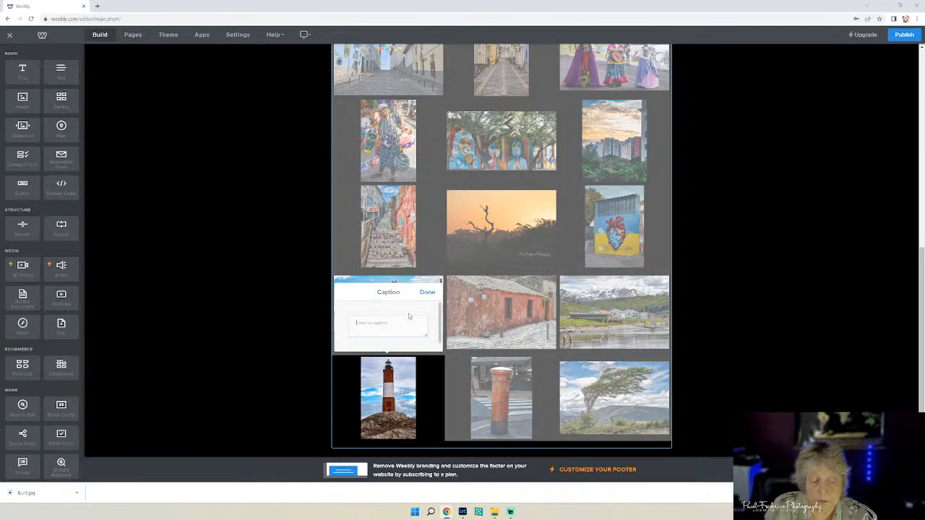
{"action": "type", "text": "Light"}
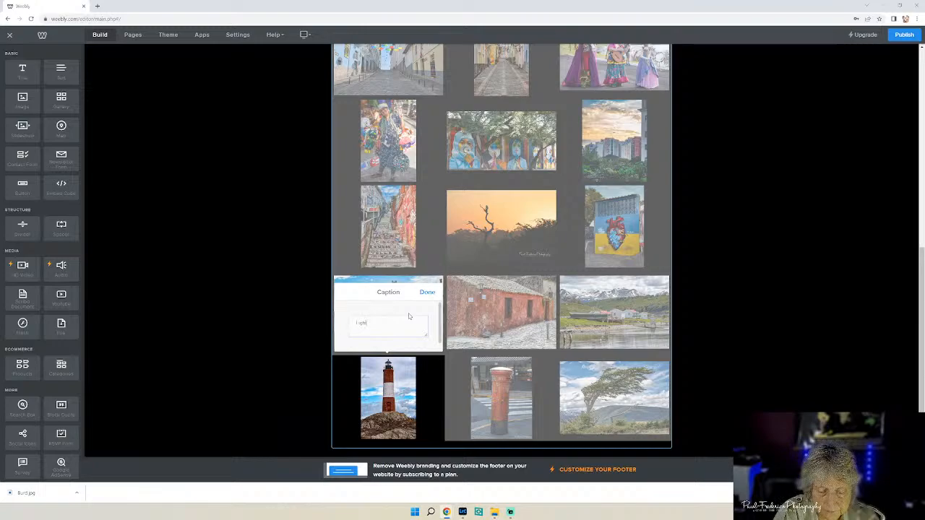
{"action": "type", "text": "house at the "}
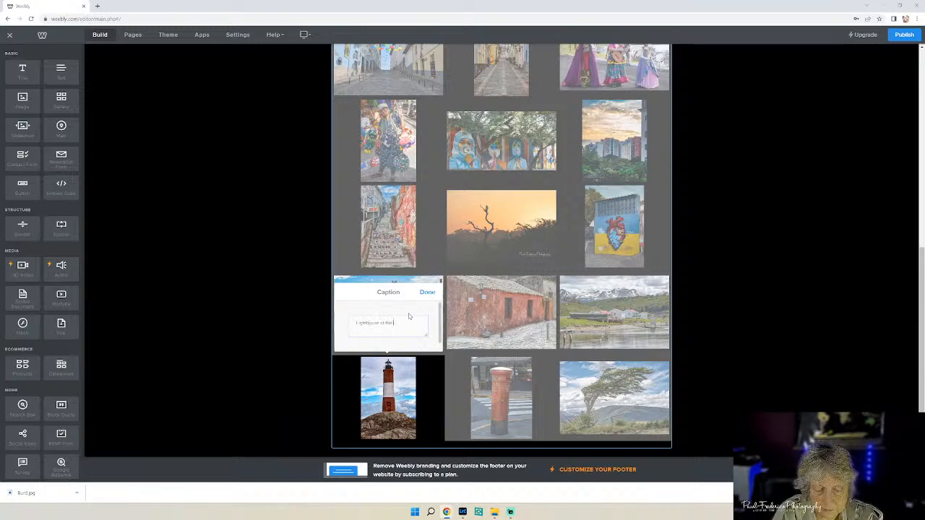
{"action": "type", "text": "End of the Wo"}
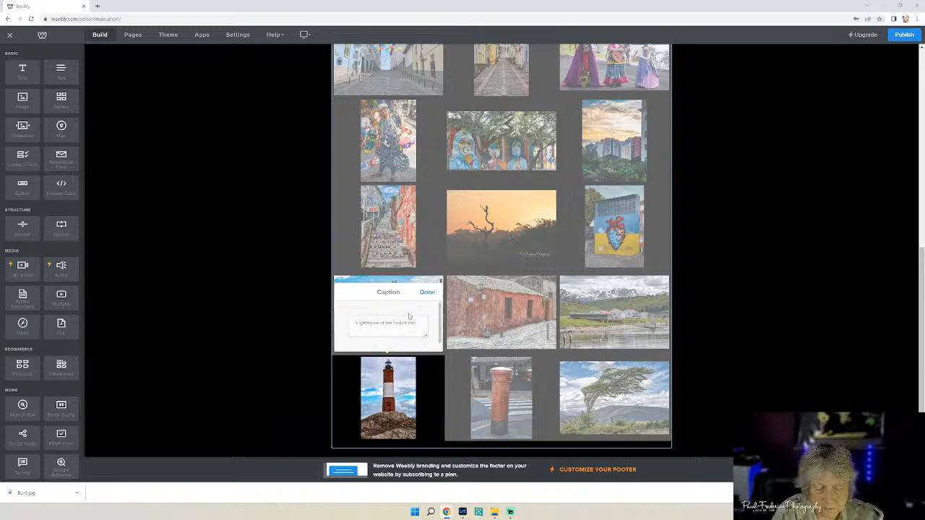
{"action": "type", "text": "rld"}
{"action": "key", "text": "Return"}
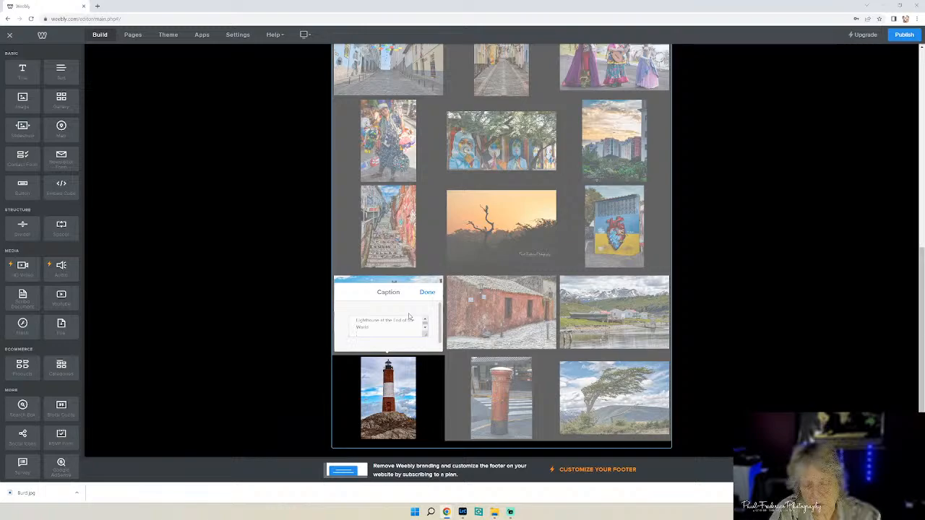
{"action": "type", "text": "Tie"}
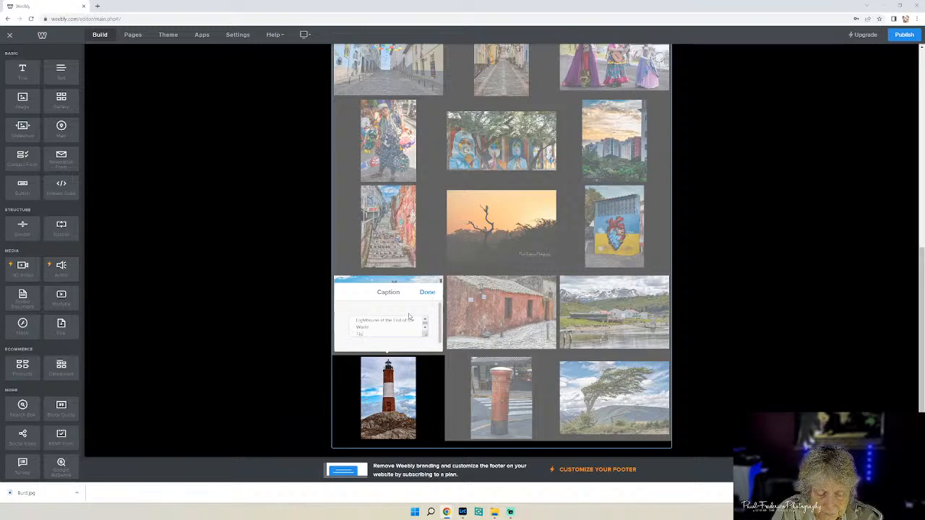
{"action": "type", "text": "rr"}
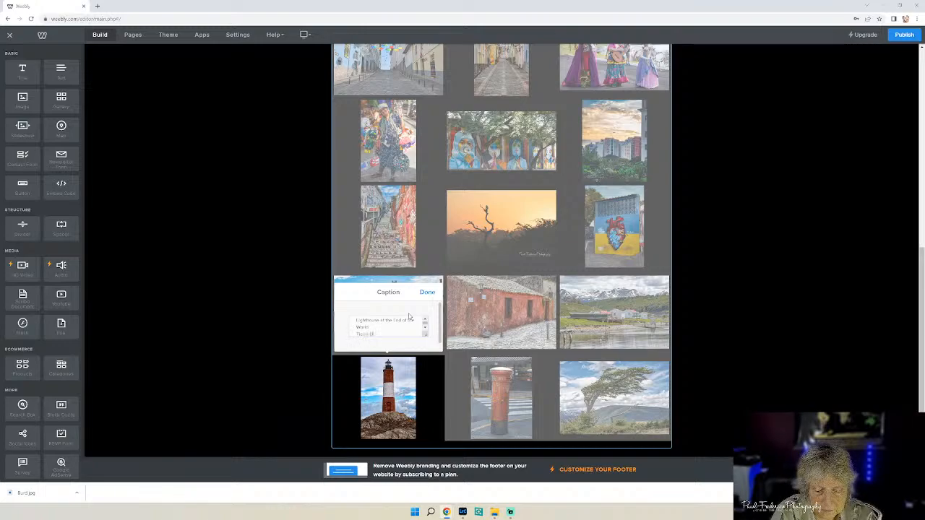
{"action": "type", "text": "a del Fuego"}
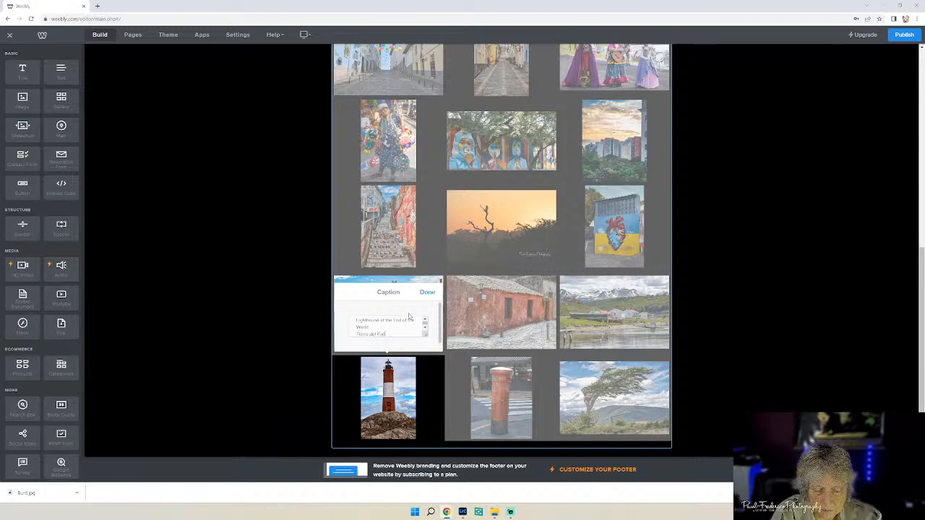
{"action": "type", "text": ", Argentina"}
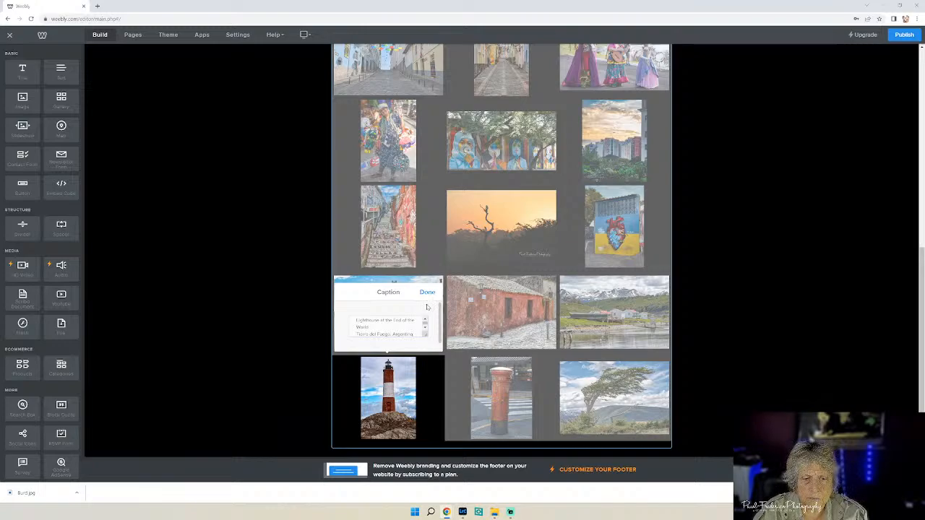
{"action": "left_click", "coordinate": [427, 293]}
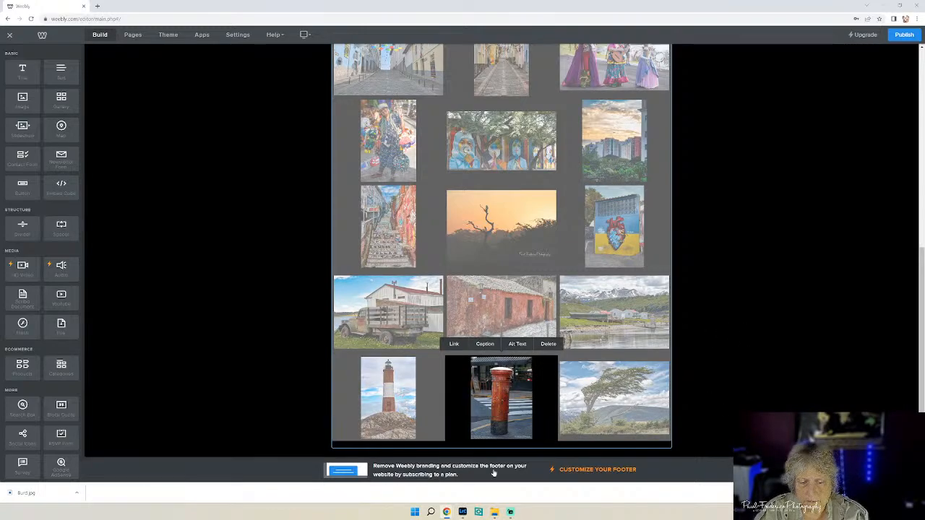
Caption the red mailbox photo "Mail-time" with "Buenos Aires, Argentina" on a second line, checking its file name in the Argentina folder.
{"action": "left_click", "coordinate": [495, 512]}
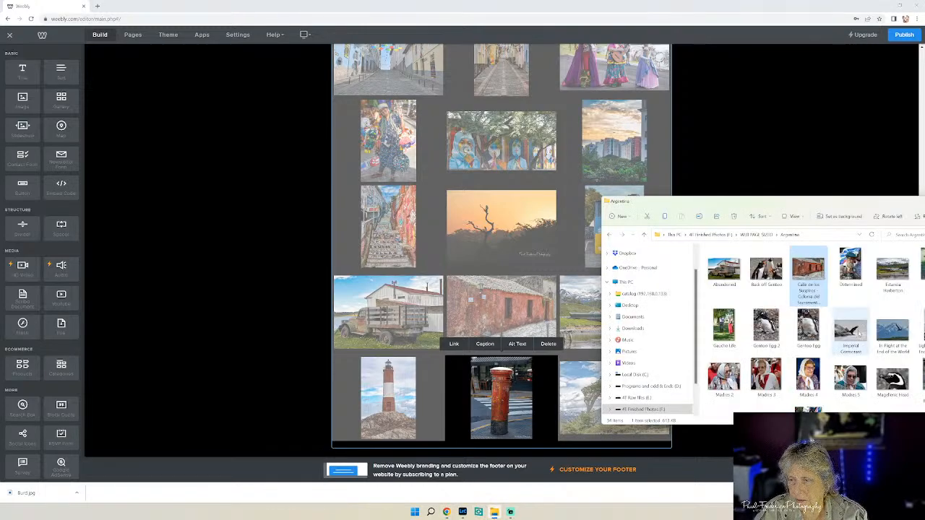
{"action": "left_click_drag", "start_coordinate": [823, 208], "coordinate": [734, 197]}
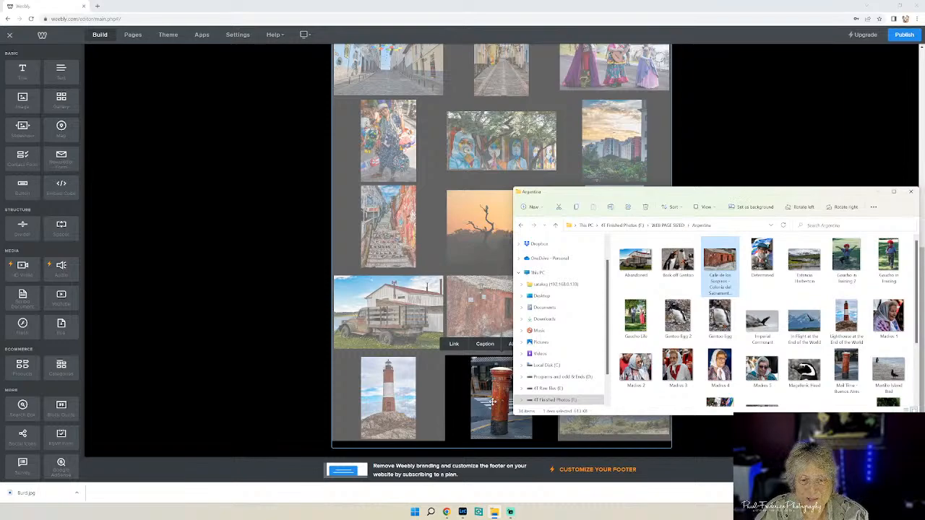
{"action": "left_click", "coordinate": [484, 345]}
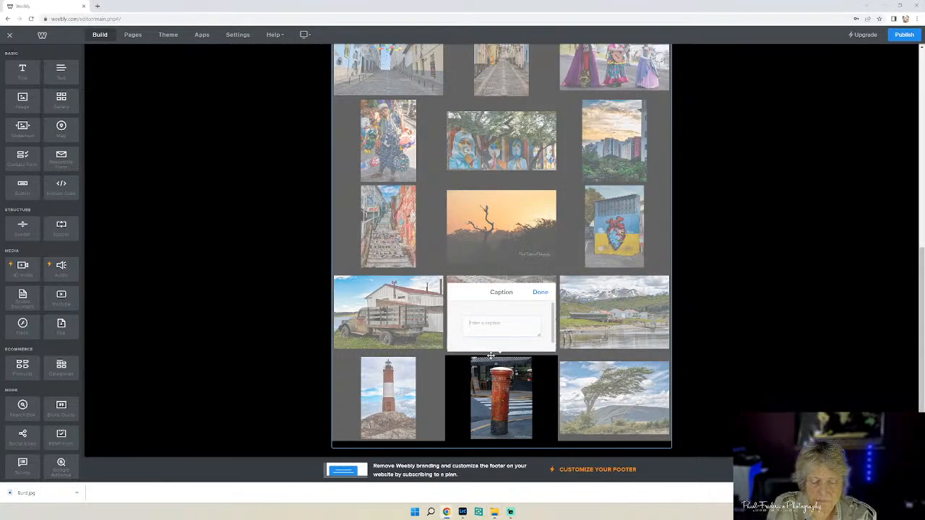
{"action": "type", "text": "Mo H"}
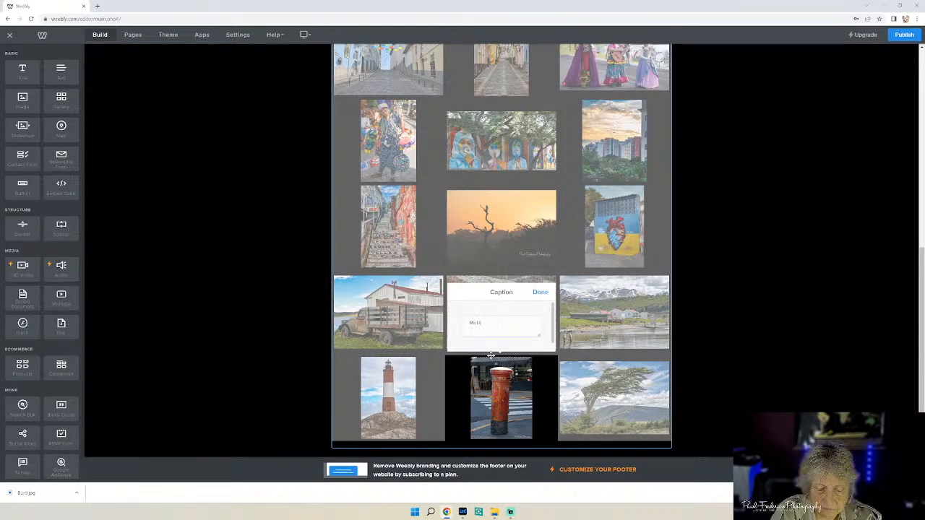
{"action": "type", "text": "il time"}
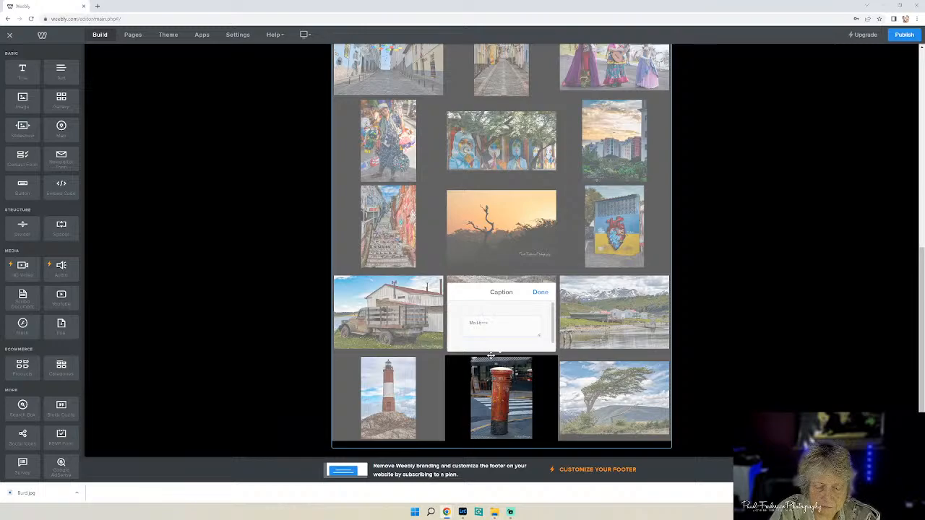
{"action": "type", "text": "Buenos"}
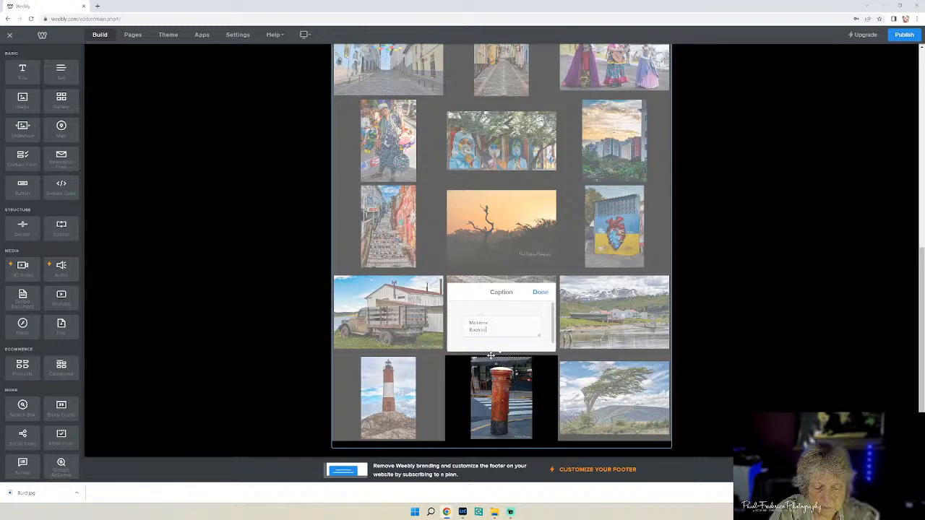
{"action": "type", "text": " Aires, Ar"}
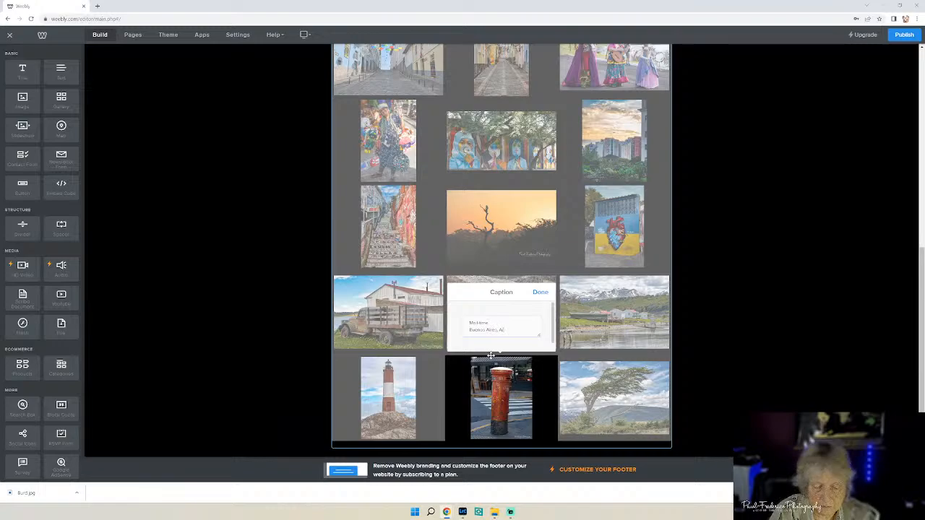
{"action": "type", "text": "gentina"}
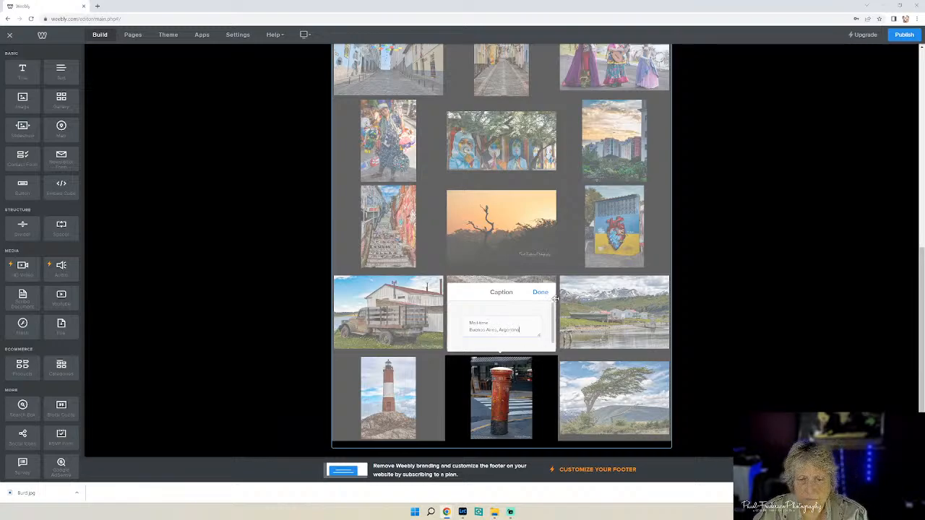
{"action": "left_click", "coordinate": [542, 295]}
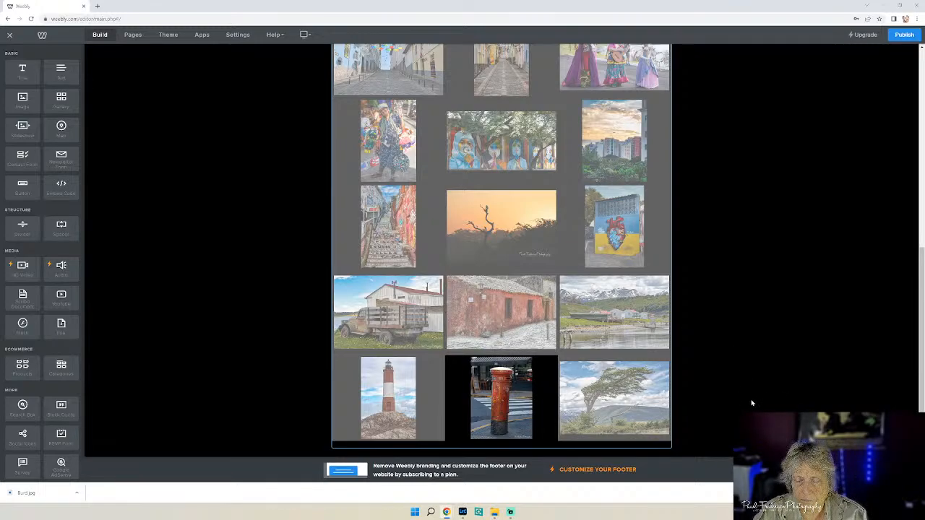
Caption the windswept tree photo "Trees" with "Ushuaia, Argentina" on a second line, making sure the city is spelled correctly.
{"action": "left_click", "coordinate": [495, 512]}
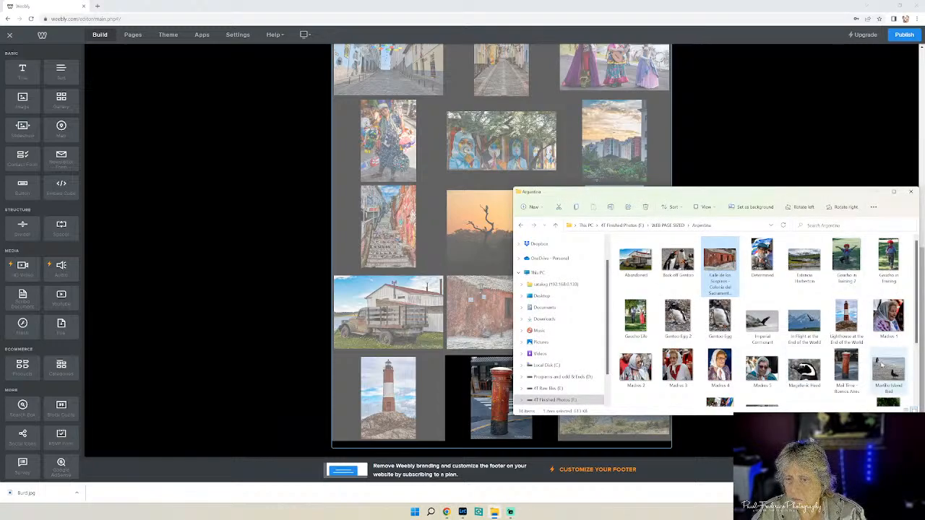
{"action": "scroll", "coordinate": [870, 354], "scroll_direction": "down", "scroll_amount": 1}
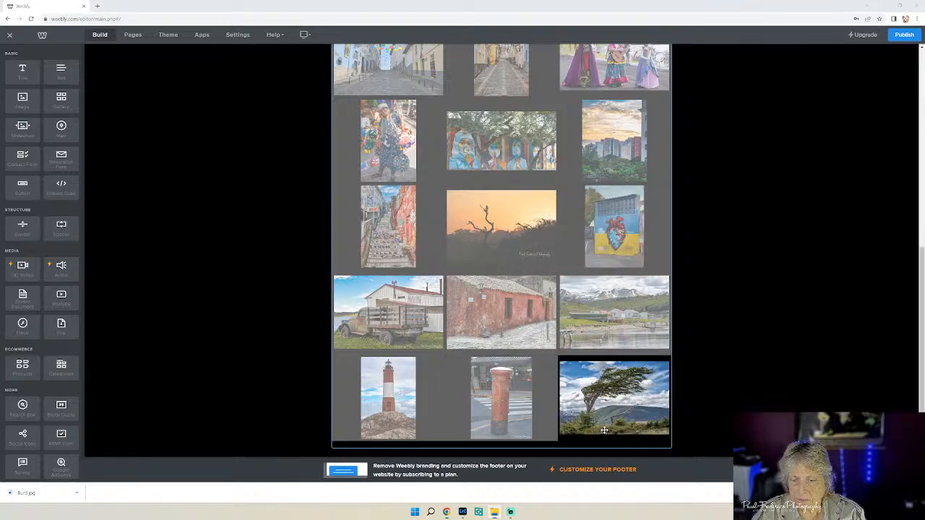
{"action": "left_click", "coordinate": [603, 437]}
{"action": "left_click", "coordinate": [598, 349]}
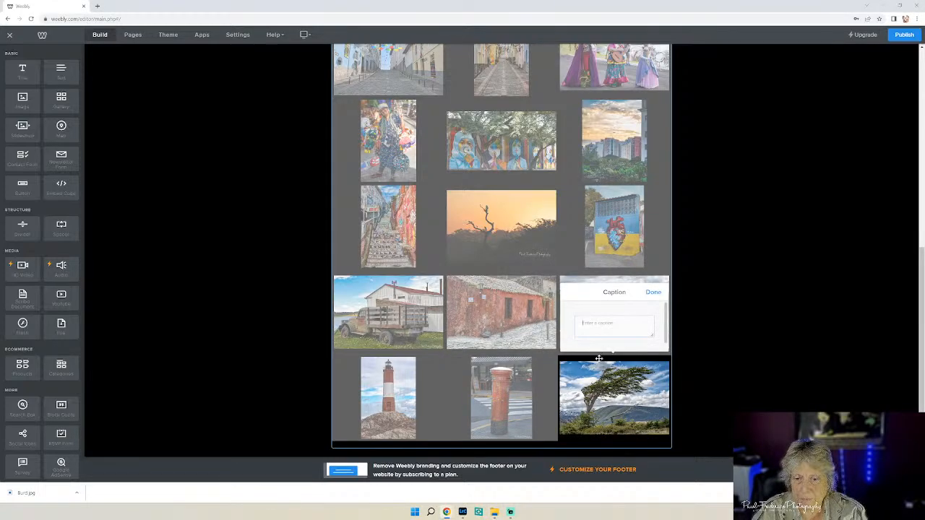
{"action": "type", "text": "Ushuaia, A"}
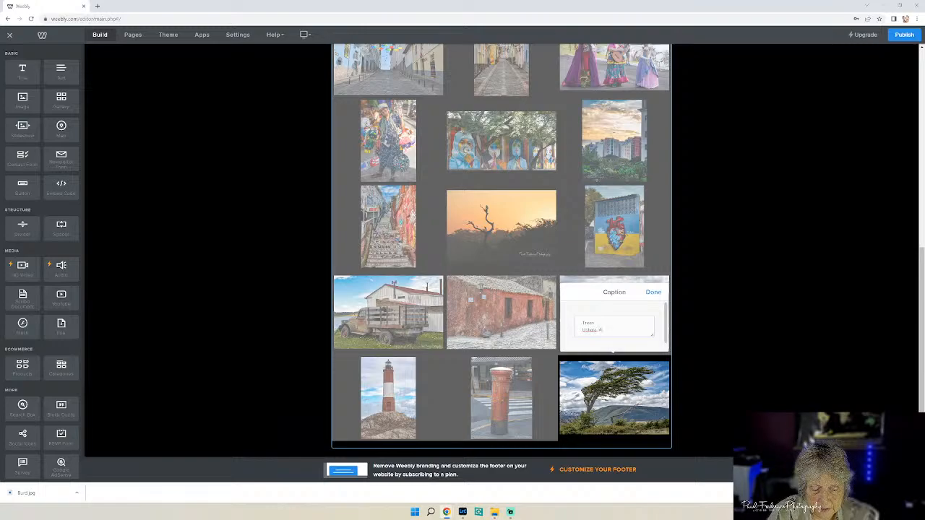
{"action": "type", "text": "na"}
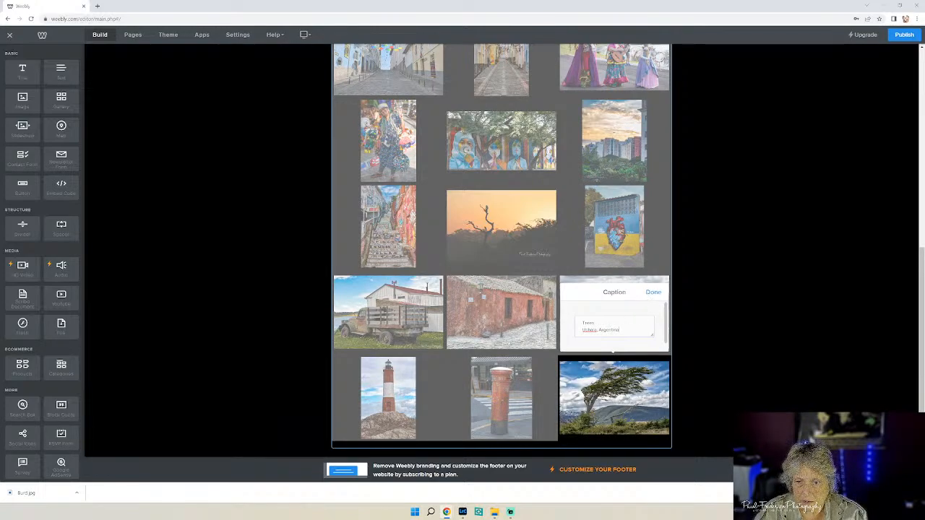
{"action": "double_click", "coordinate": [589, 330]}
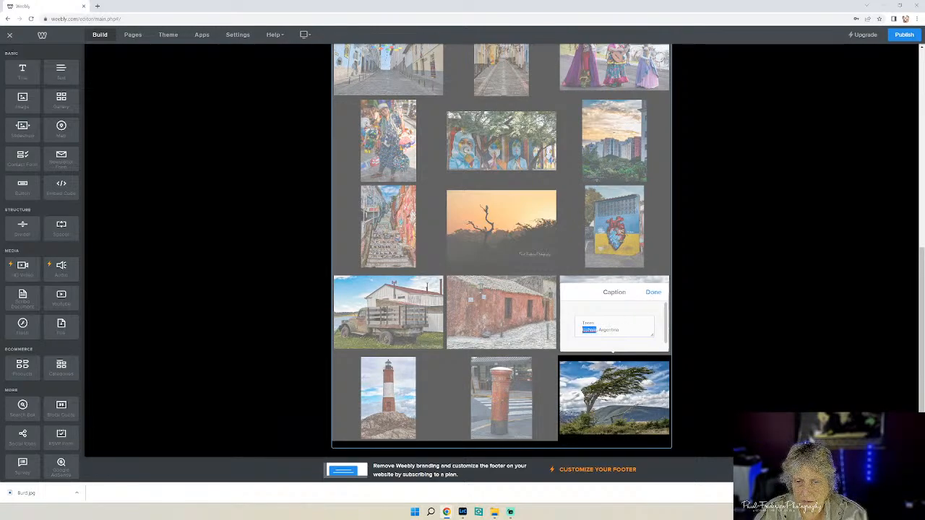
{"action": "key", "text": "Escape"}
{"action": "left_click", "coordinate": [591, 330]}
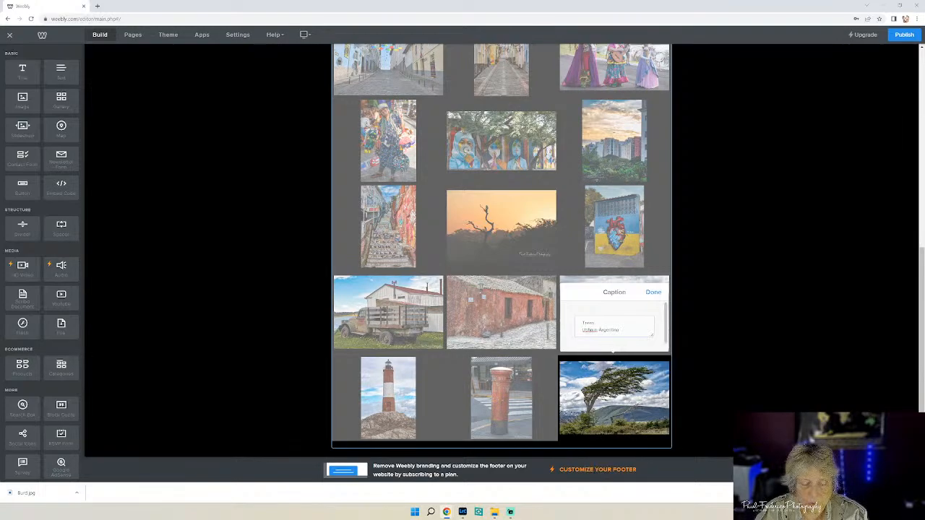
{"action": "type", "text": "u"}
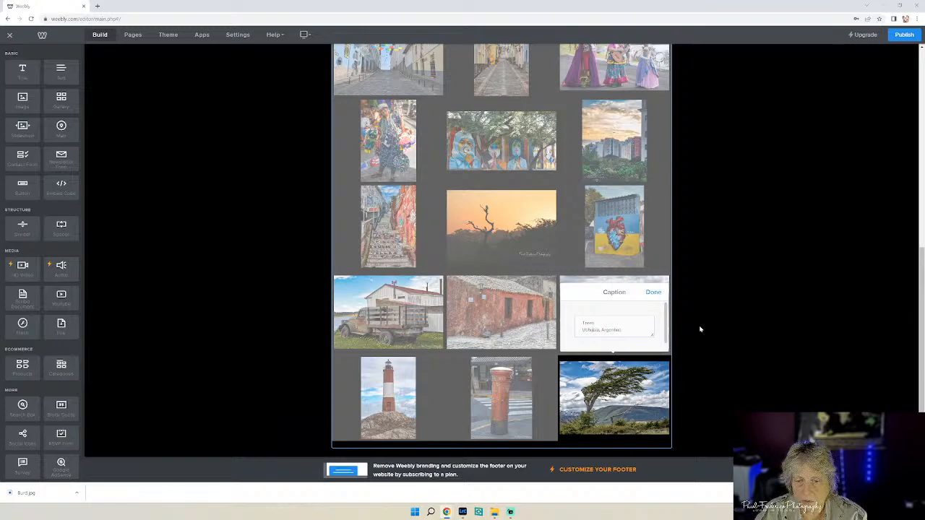
{"action": "left_click", "coordinate": [653, 293]}
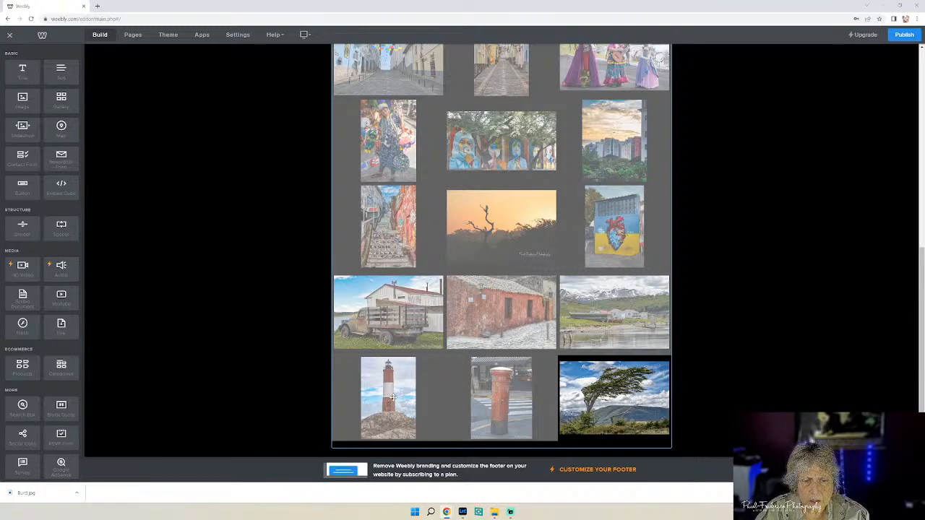
Check the neighbouring captions and correct the city's spelling to "Ushuaia" in the caption of the waterfront houses photo.
{"action": "mouse_move", "coordinate": [518, 403]}
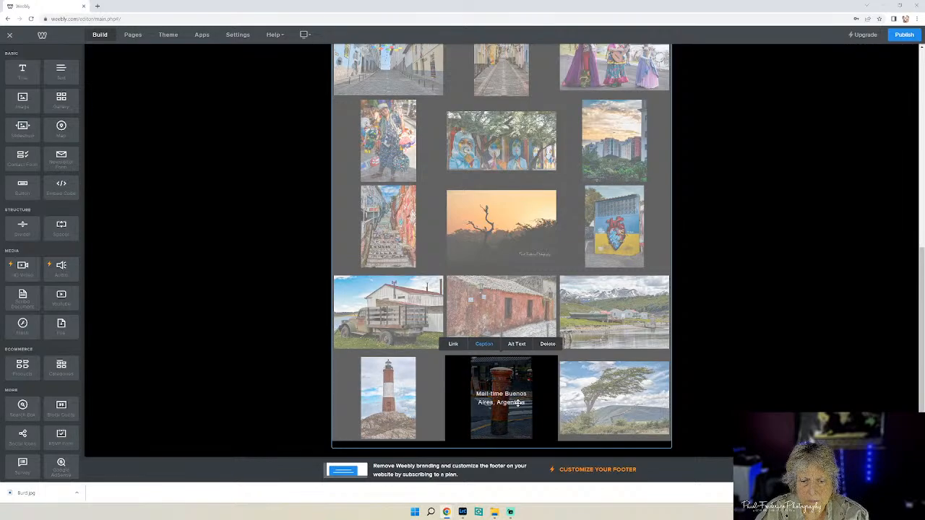
{"action": "mouse_move", "coordinate": [529, 308]}
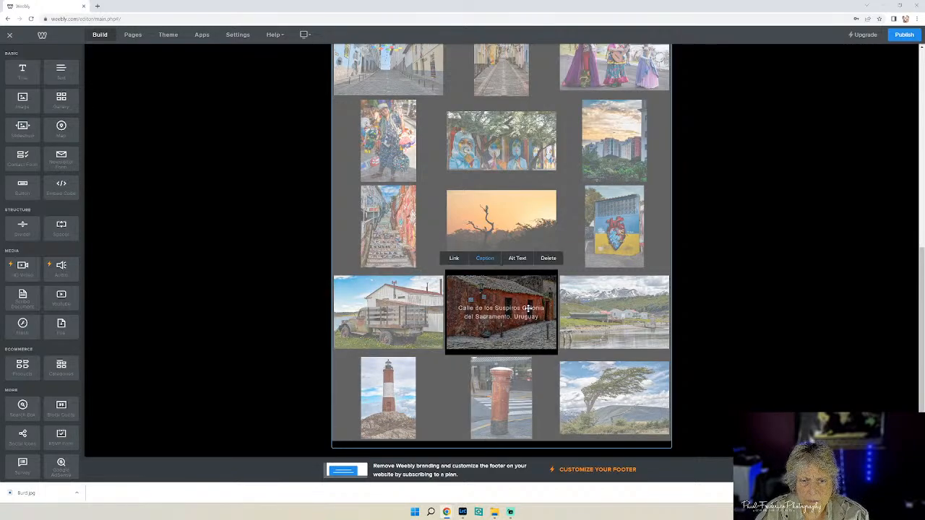
{"action": "mouse_move", "coordinate": [632, 299]}
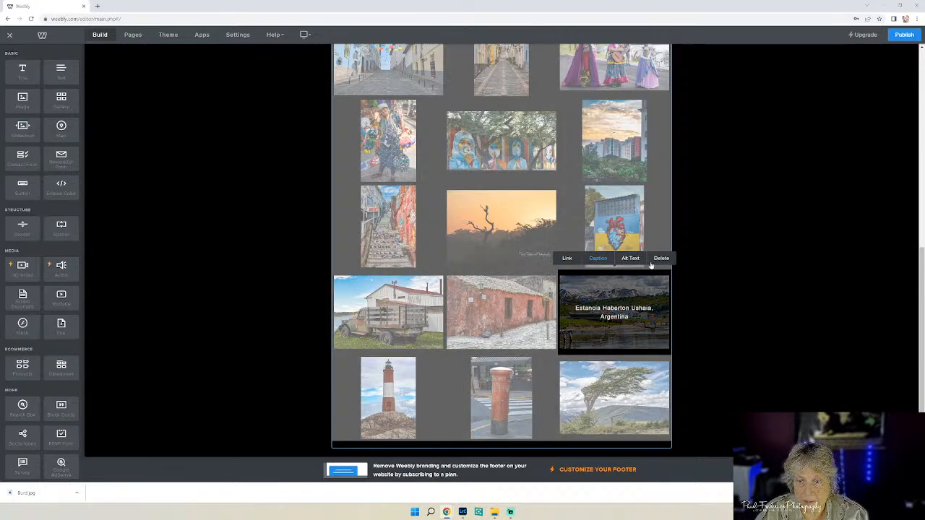
{"action": "left_click", "coordinate": [603, 260]}
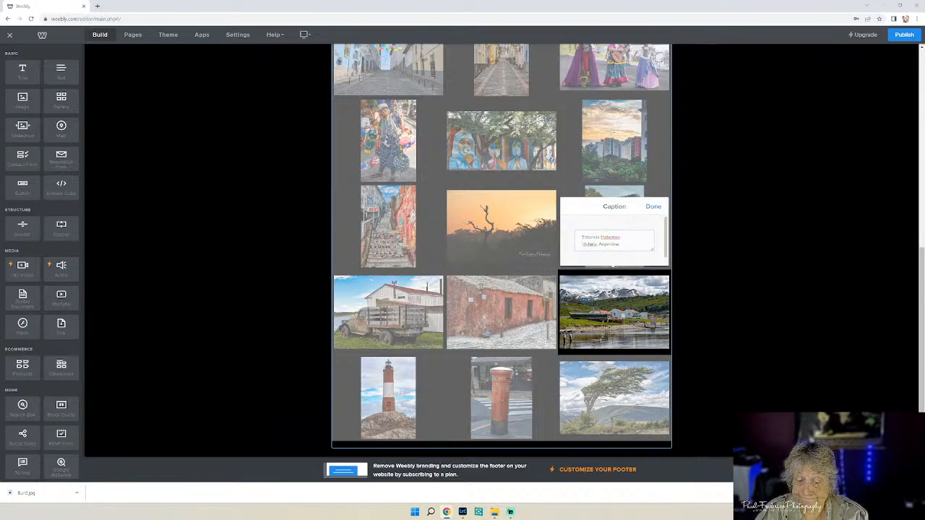
{"action": "type", "text": "u"}
{"action": "left_click", "coordinate": [652, 210]}
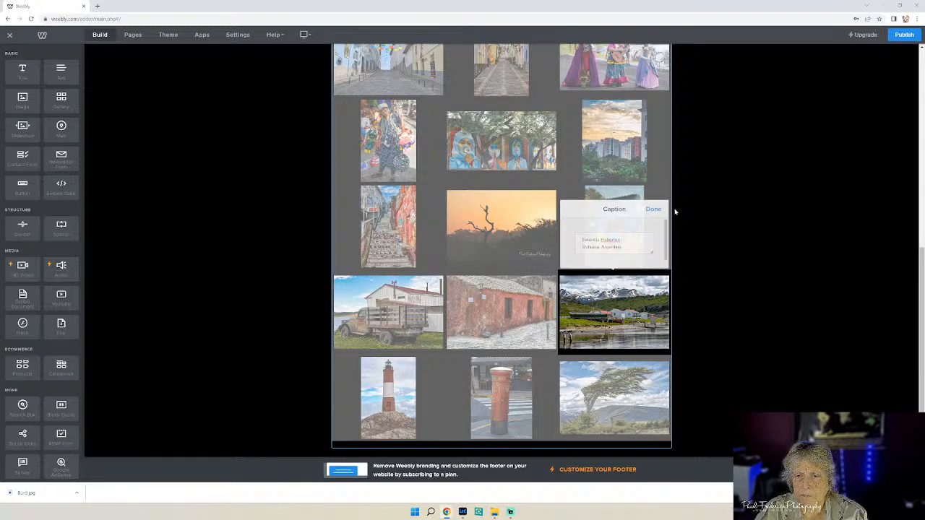
Publish the updated website, dismiss the publishing notice and look over the South America gallery.
{"action": "left_click", "coordinate": [904, 35]}
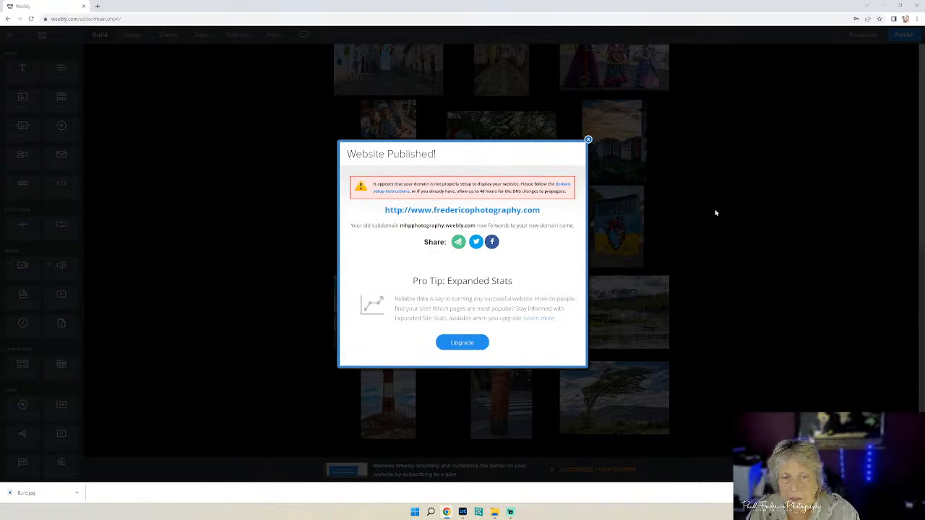
{"action": "left_click", "coordinate": [589, 140]}
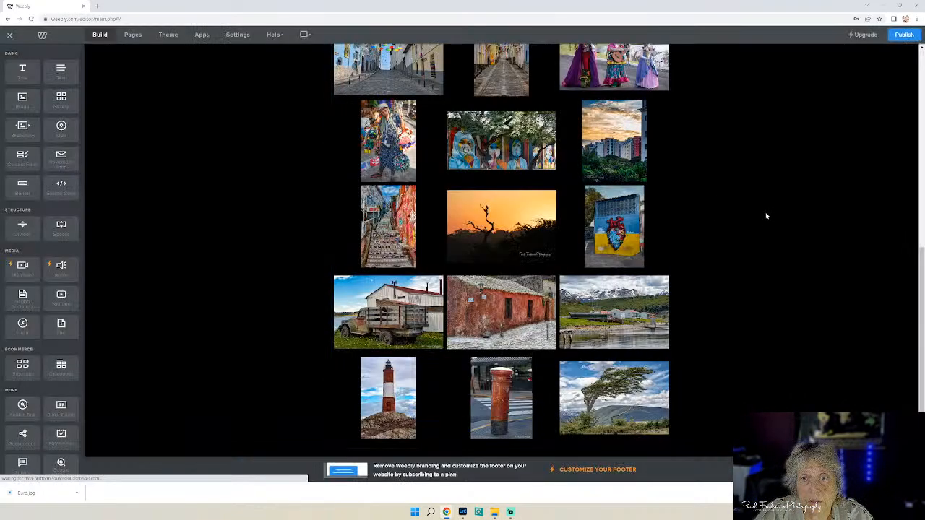
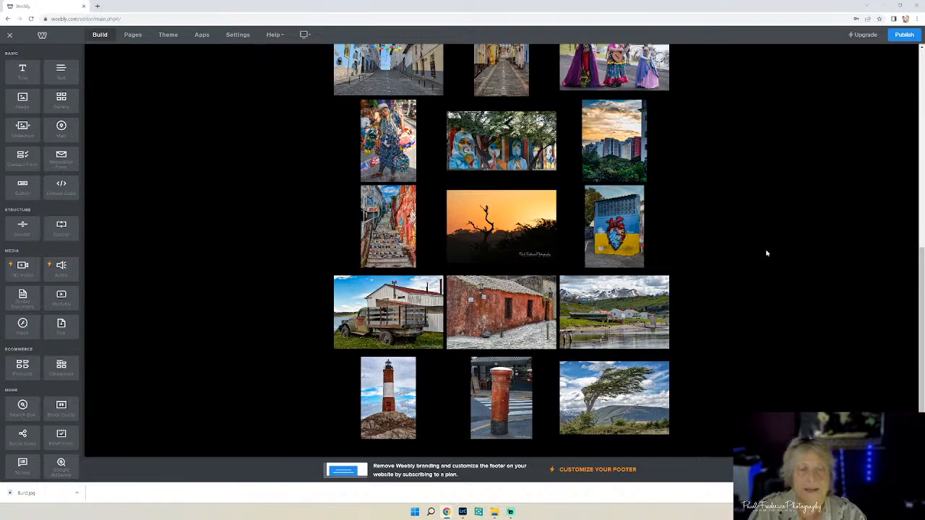
{"action": "scroll", "coordinate": [789, 307], "scroll_direction": "up", "scroll_amount": 2}
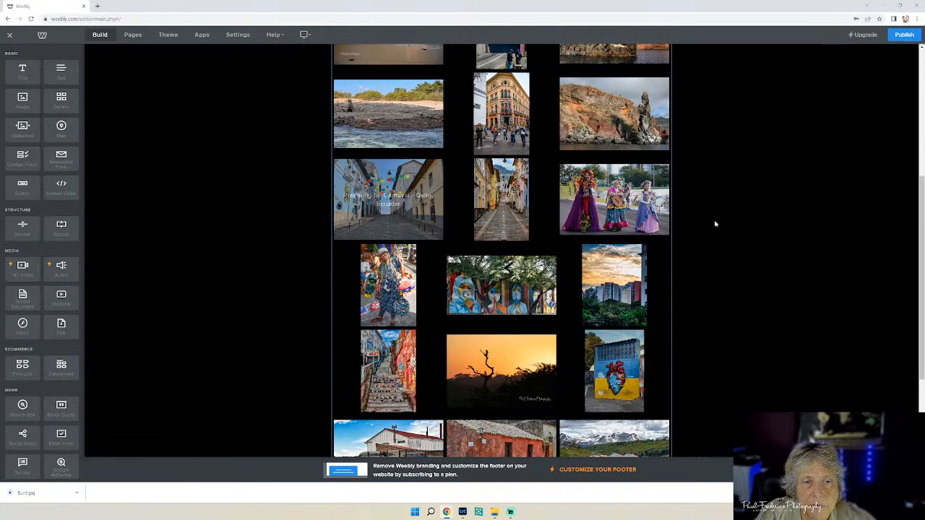
{"action": "scroll", "coordinate": [732, 248], "scroll_direction": "up", "scroll_amount": 2}
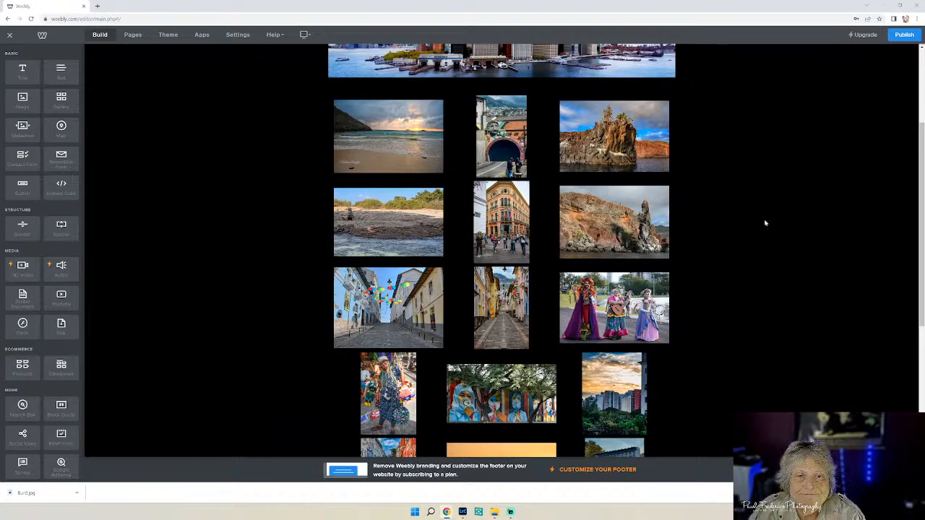
{"action": "scroll", "coordinate": [764, 231], "scroll_direction": "up", "scroll_amount": 2}
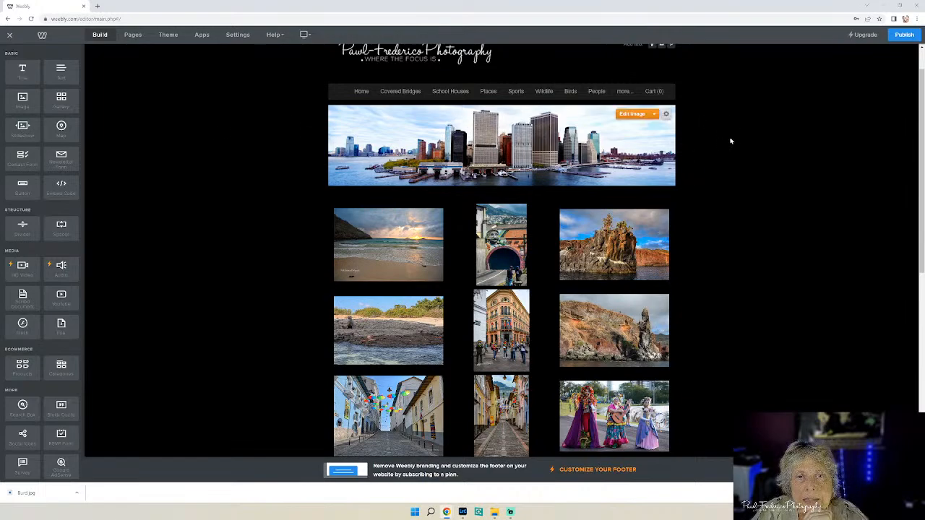
Open the live photography website in a new browser tab and look through the Vermont gallery under Covered Bridges.
{"action": "left_click", "coordinate": [97, 5]}
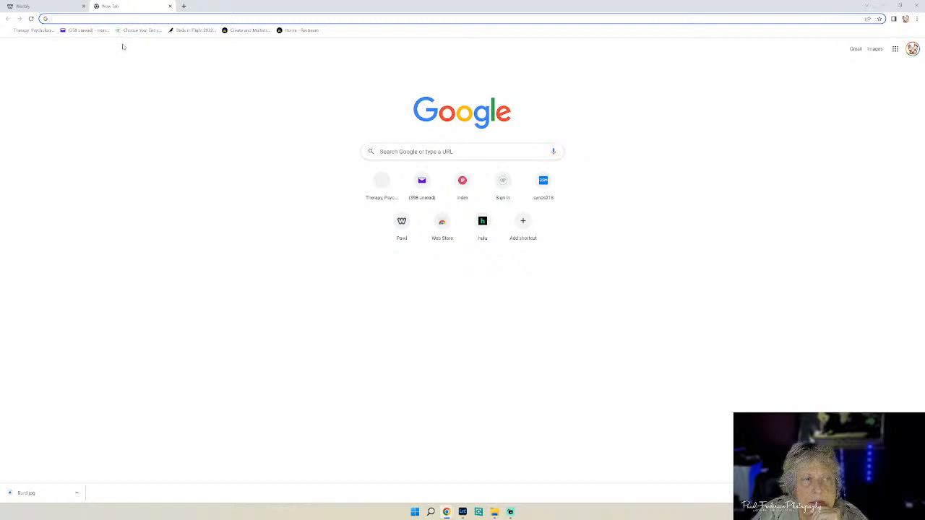
{"action": "left_click", "coordinate": [402, 225]}
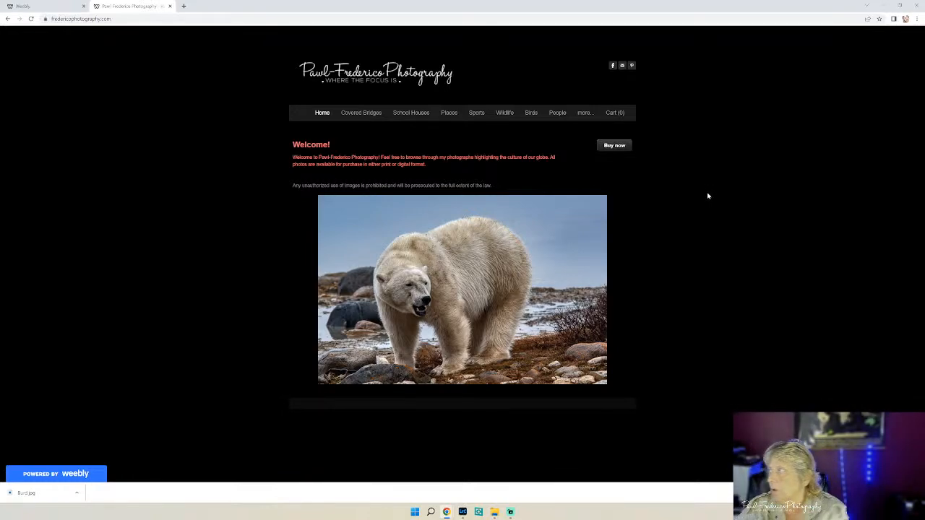
{"action": "left_click", "coordinate": [359, 114]}
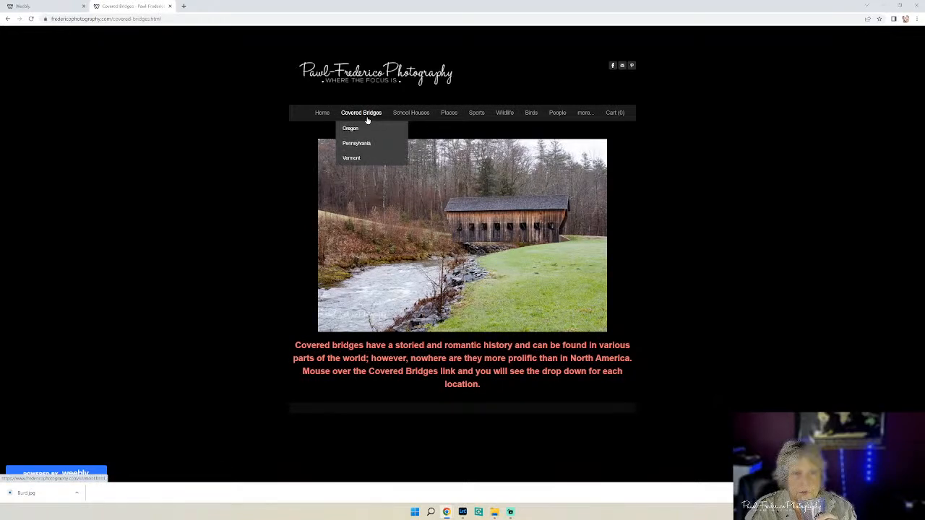
{"action": "left_click", "coordinate": [353, 157]}
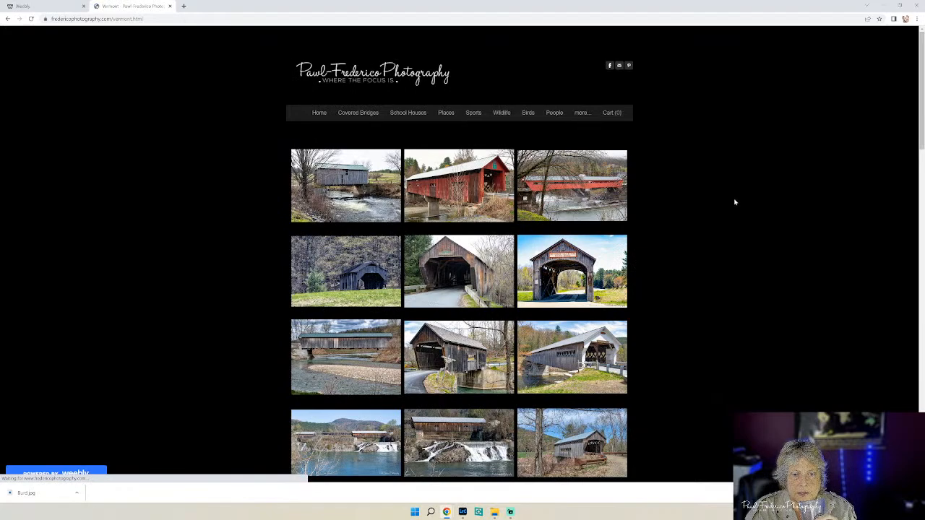
{"action": "scroll", "coordinate": [732, 201], "scroll_direction": "down", "scroll_amount": 3}
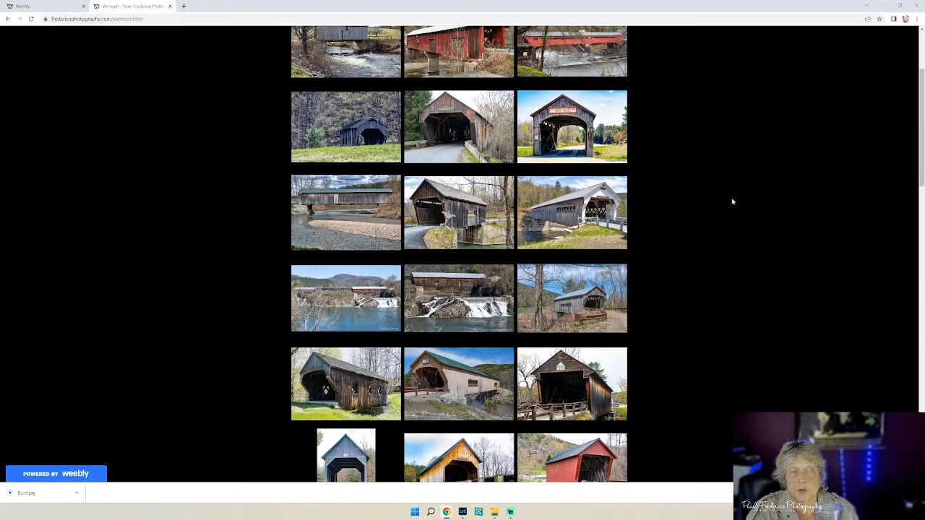
{"action": "scroll", "coordinate": [732, 201], "scroll_direction": "up", "scroll_amount": 3}
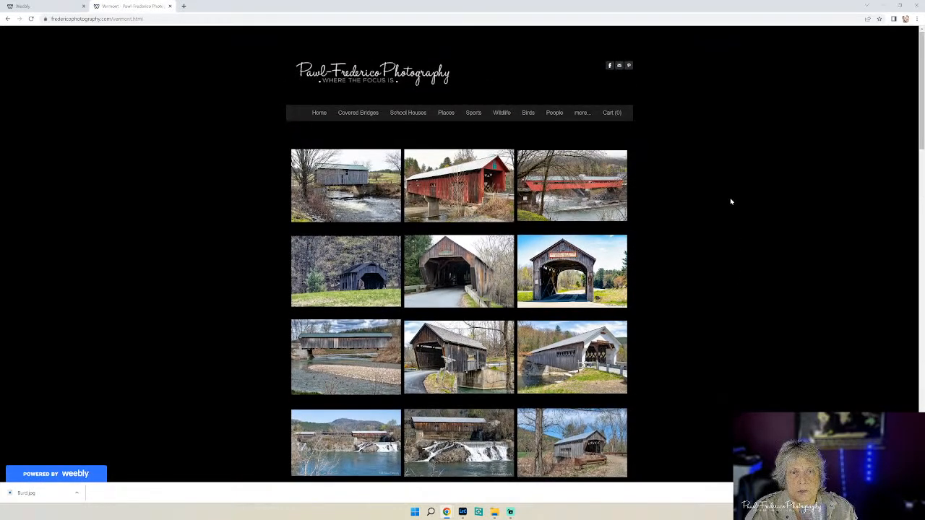
Look through the School Houses gallery, enlarging the weathered wooden schoolhouse photo with the collapsed porch roof and closing it again.
{"action": "left_click", "coordinate": [419, 120]}
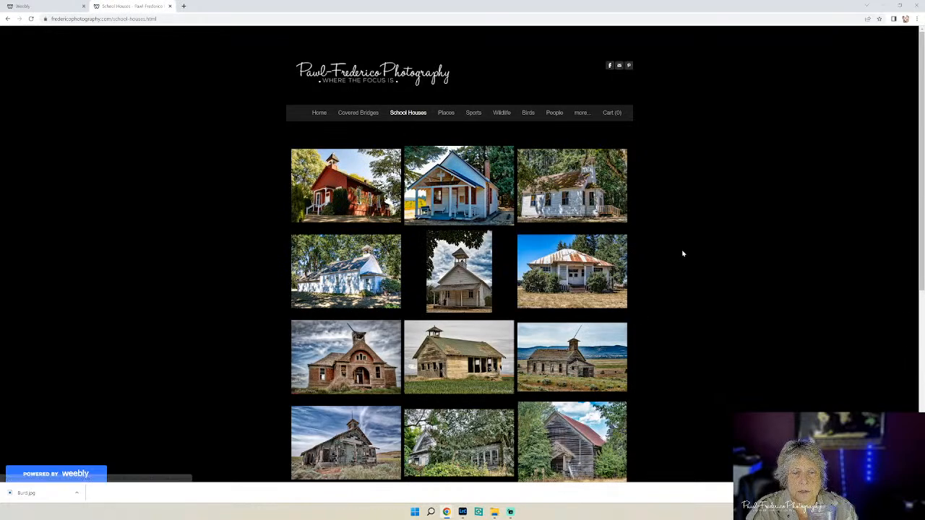
{"action": "scroll", "coordinate": [682, 249], "scroll_direction": "down", "scroll_amount": 3}
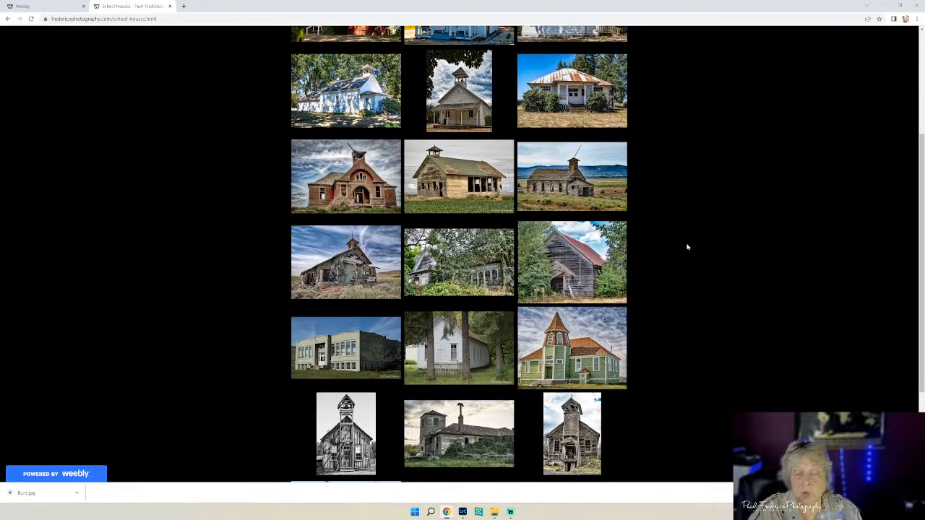
{"action": "scroll", "coordinate": [694, 257], "scroll_direction": "down", "scroll_amount": 2}
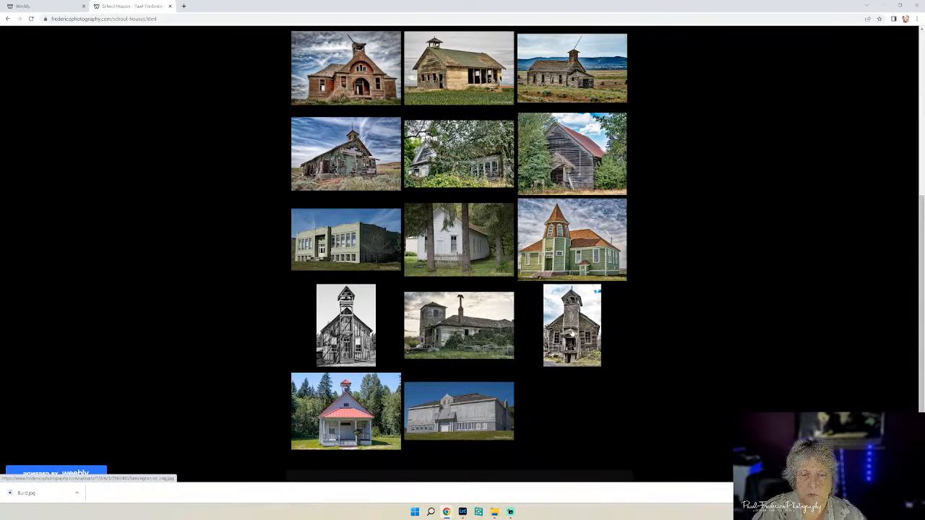
{"action": "left_click", "coordinate": [571, 333]}
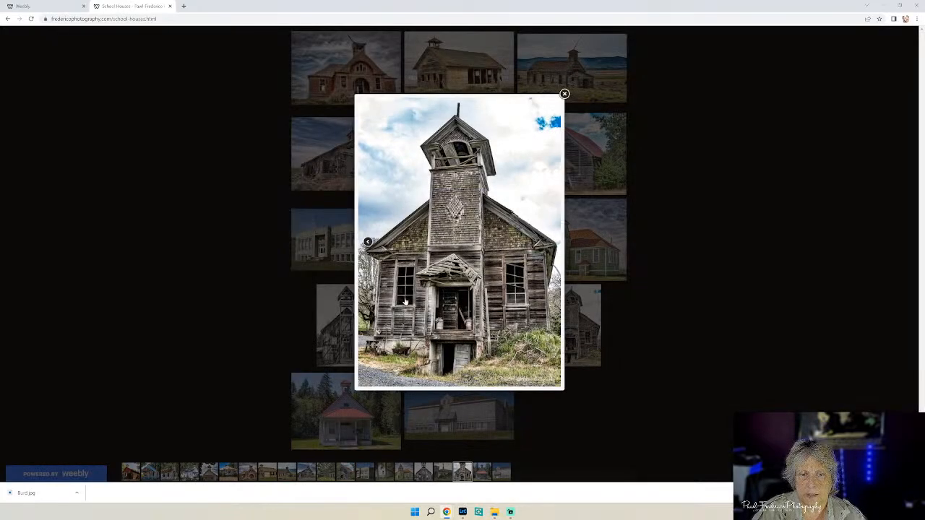
{"action": "left_click", "coordinate": [564, 94]}
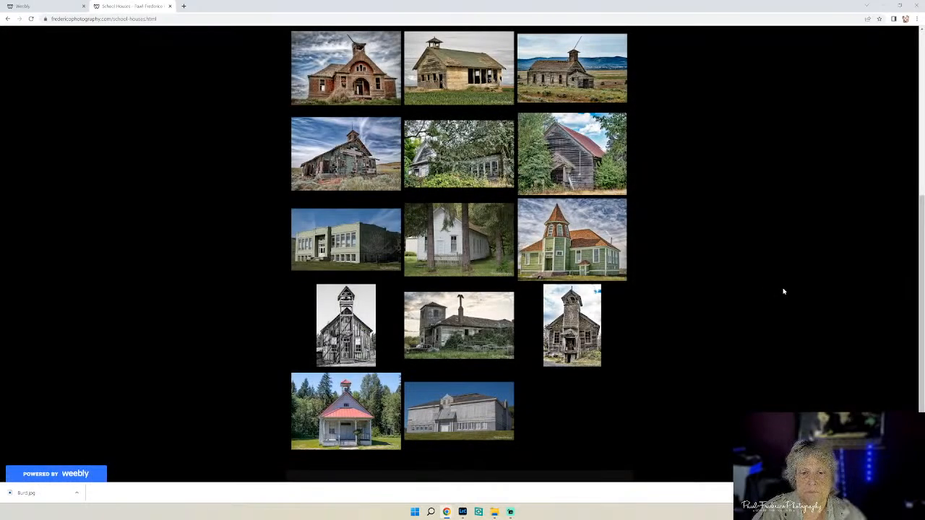
Browse the main Places gallery and enlarge the photo of the space shuttle over the Hollywood sign, closing it after viewing.
{"action": "scroll", "coordinate": [783, 292], "scroll_direction": "up", "scroll_amount": 4}
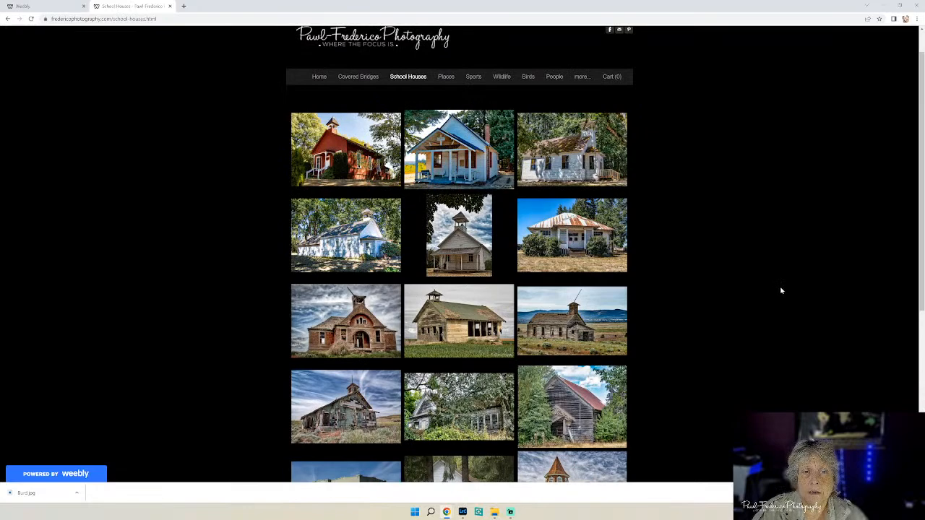
{"action": "left_click", "coordinate": [445, 77]}
{"action": "mouse_move", "coordinate": [442, 115]}
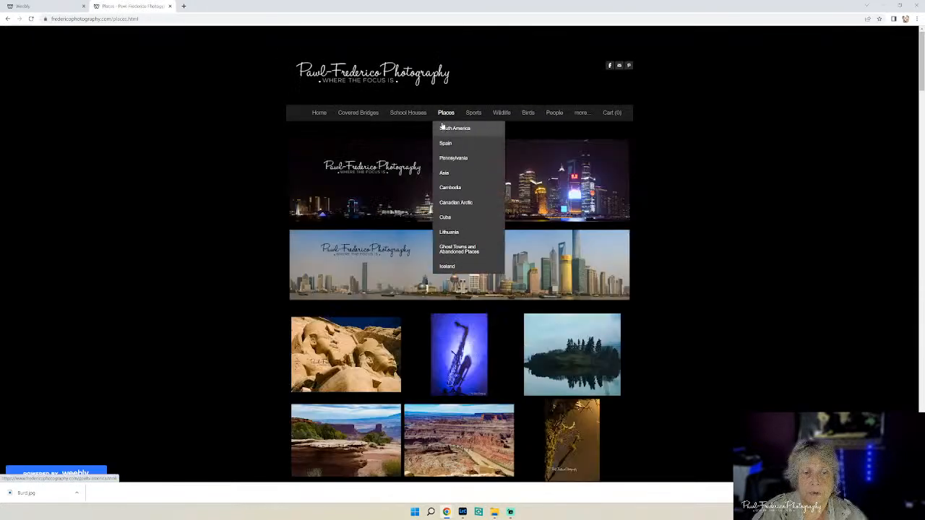
{"action": "scroll", "coordinate": [756, 305], "scroll_direction": "down", "scroll_amount": 5}
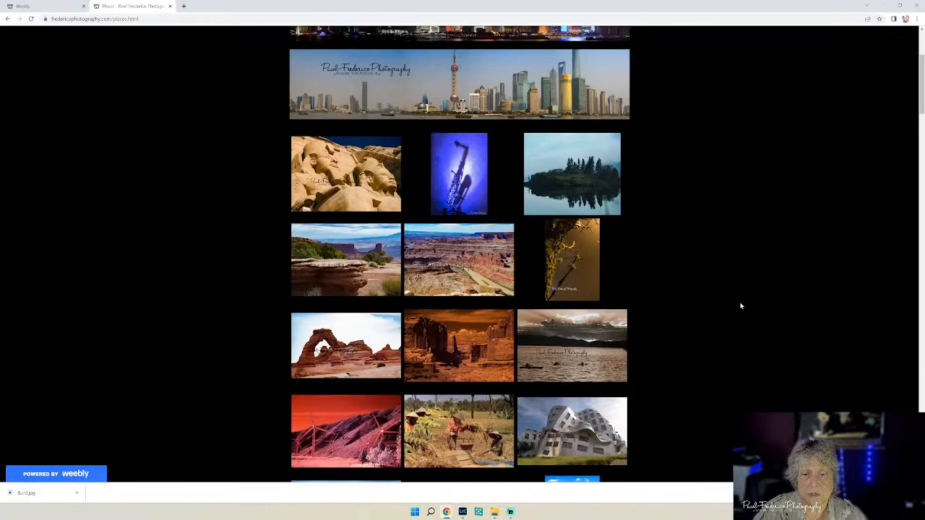
{"action": "scroll", "coordinate": [733, 305], "scroll_direction": "down", "scroll_amount": 8}
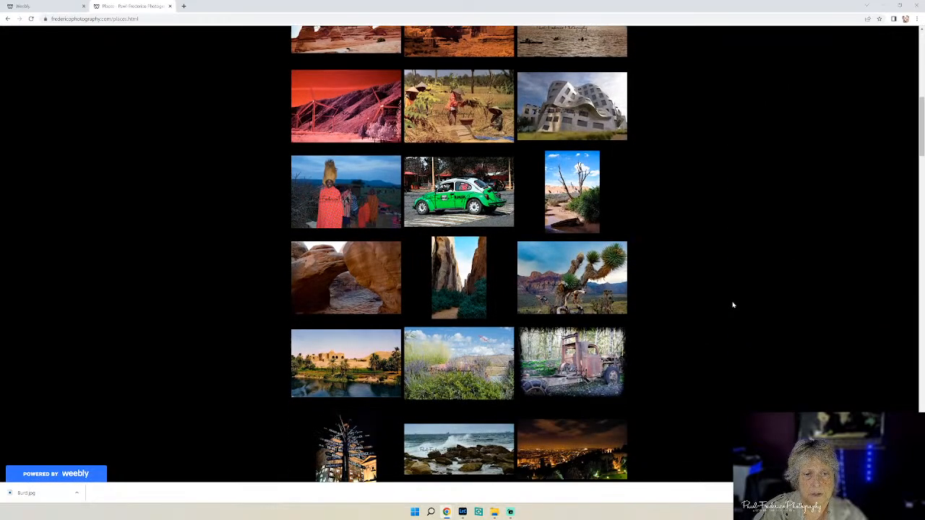
{"action": "scroll", "coordinate": [731, 305], "scroll_direction": "down", "scroll_amount": 10}
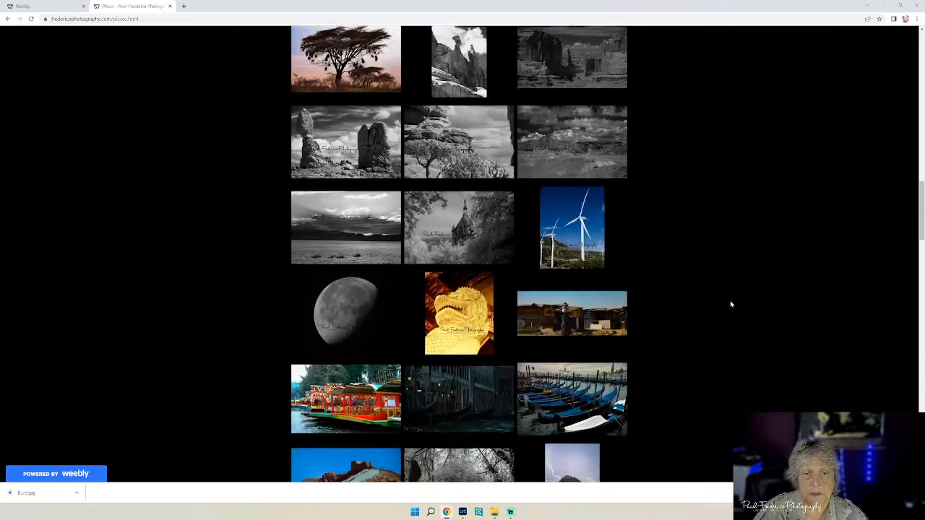
{"action": "scroll", "coordinate": [728, 303], "scroll_direction": "up", "scroll_amount": 8}
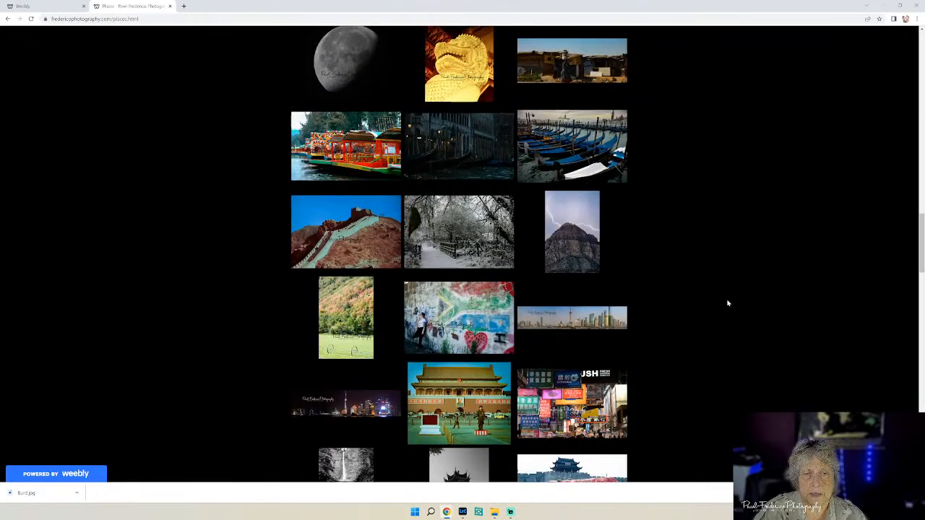
{"action": "scroll", "coordinate": [728, 303], "scroll_direction": "up", "scroll_amount": 2}
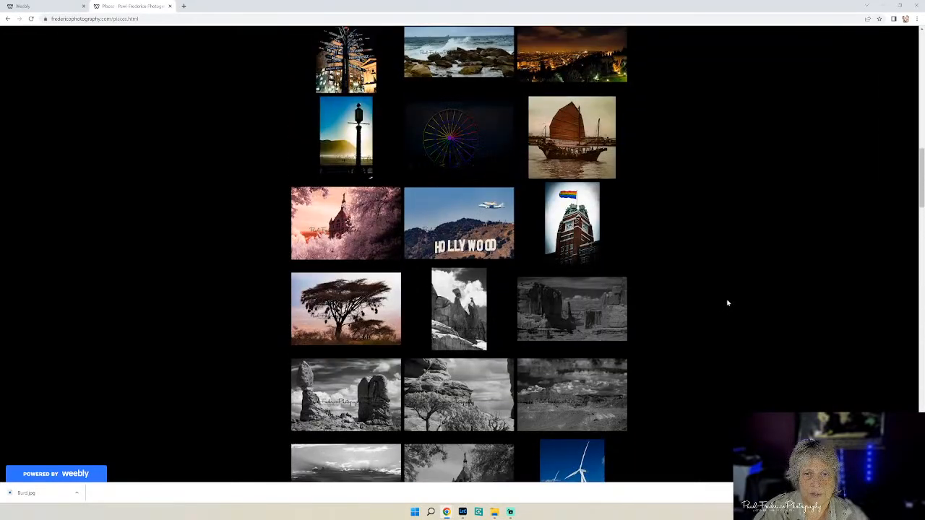
{"action": "left_click", "coordinate": [456, 228]}
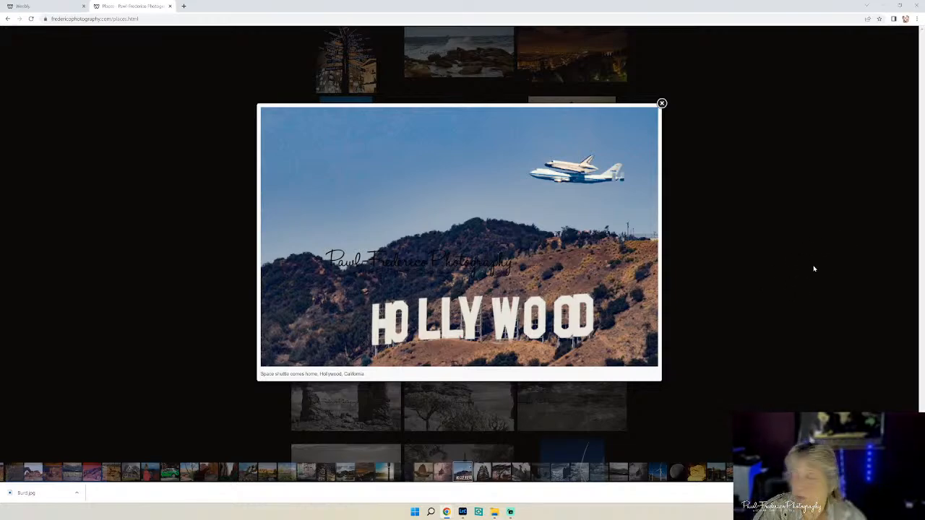
{"action": "left_click", "coordinate": [661, 102]}
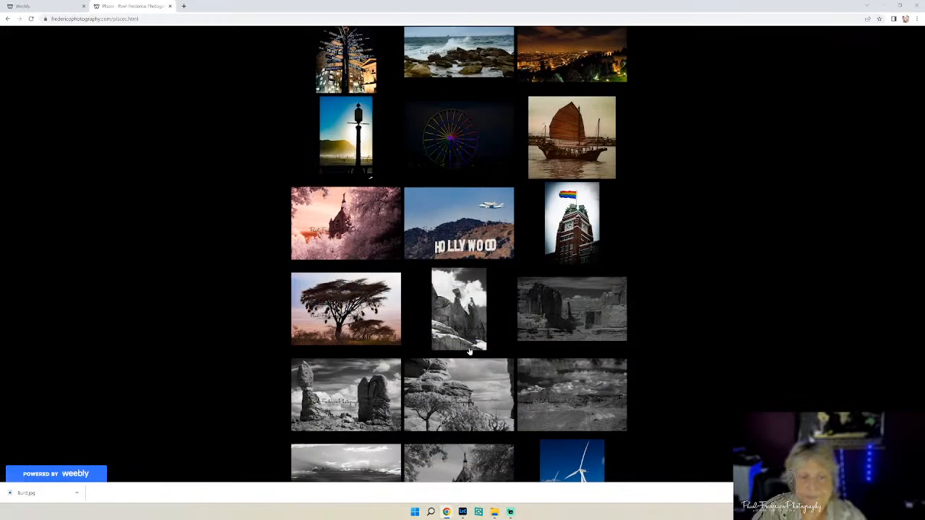
Switch to Lightroom Classic, open the Los Angeles folder in the Library module and show its photos as a grid.
{"action": "left_click", "coordinate": [463, 512]}
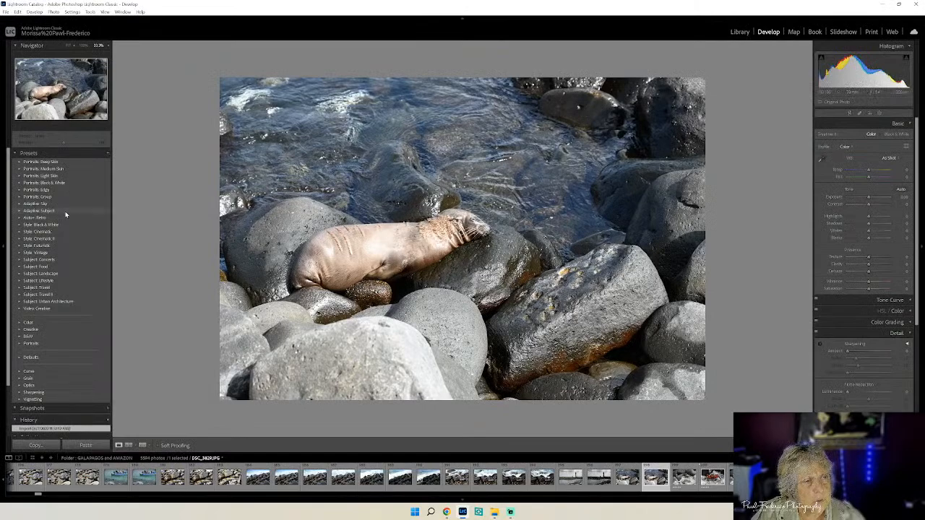
{"action": "left_click", "coordinate": [732, 34]}
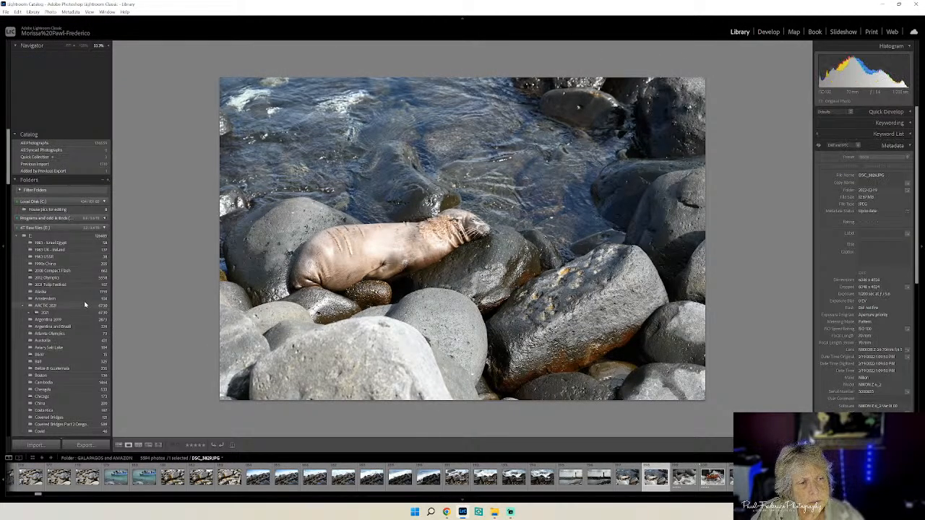
{"action": "scroll", "coordinate": [88, 402], "scroll_direction": "down", "scroll_amount": 5}
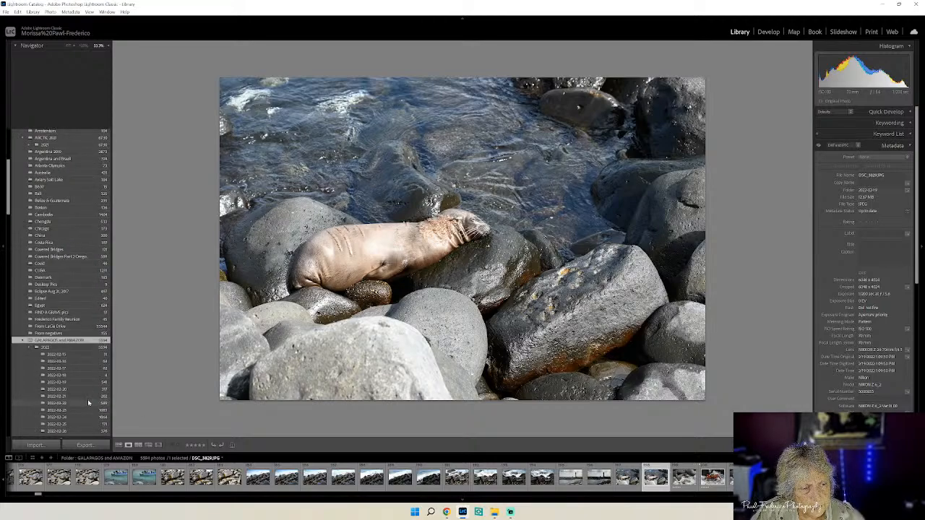
{"action": "scroll", "coordinate": [88, 402], "scroll_direction": "down", "scroll_amount": 3}
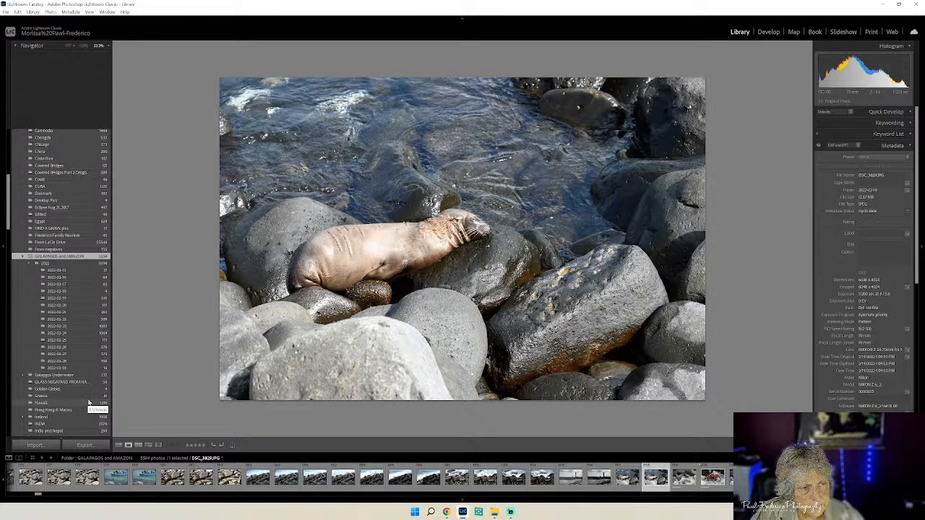
{"action": "scroll", "coordinate": [88, 402], "scroll_direction": "down", "scroll_amount": 5}
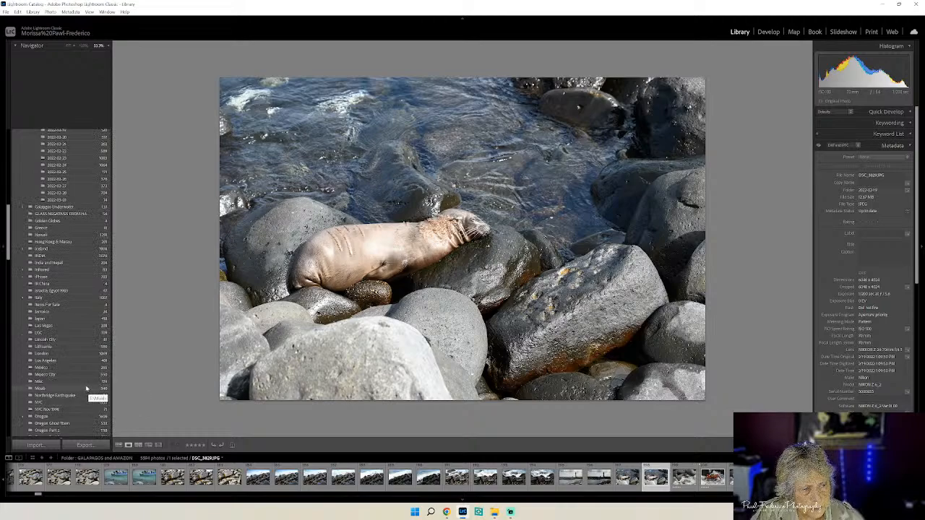
{"action": "left_click", "coordinate": [61, 361]}
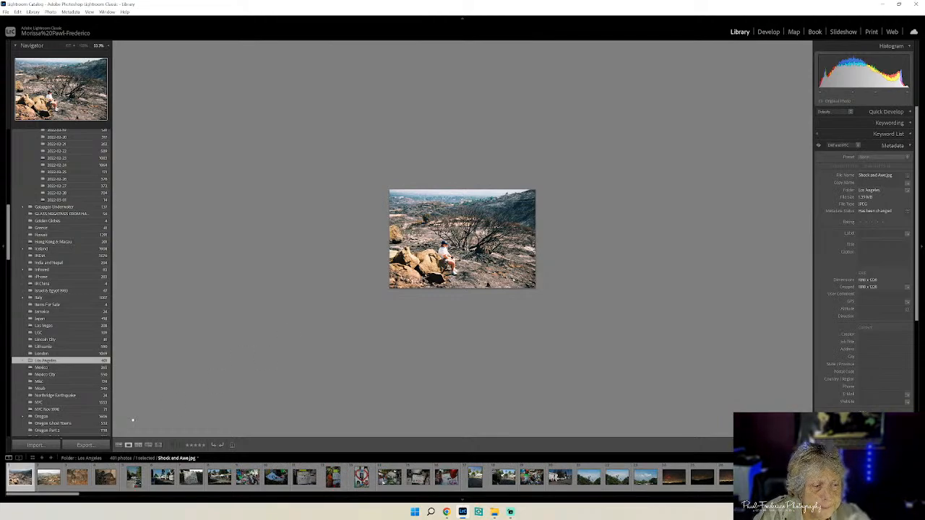
{"action": "left_click", "coordinate": [118, 445]}
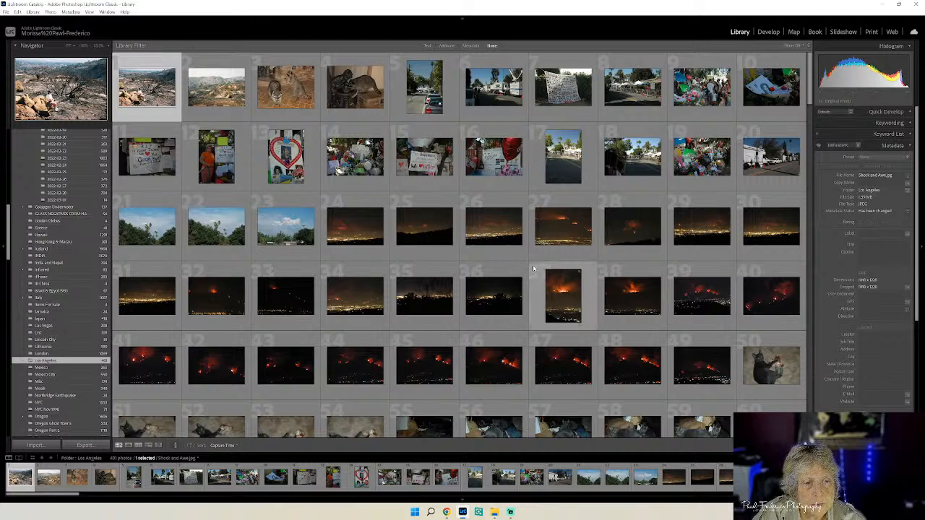
View two of the night wildfire photos enlarged, the wide city-lights shot and the vertical one, returning to the grid after each.
{"action": "double_click", "coordinate": [360, 225]}
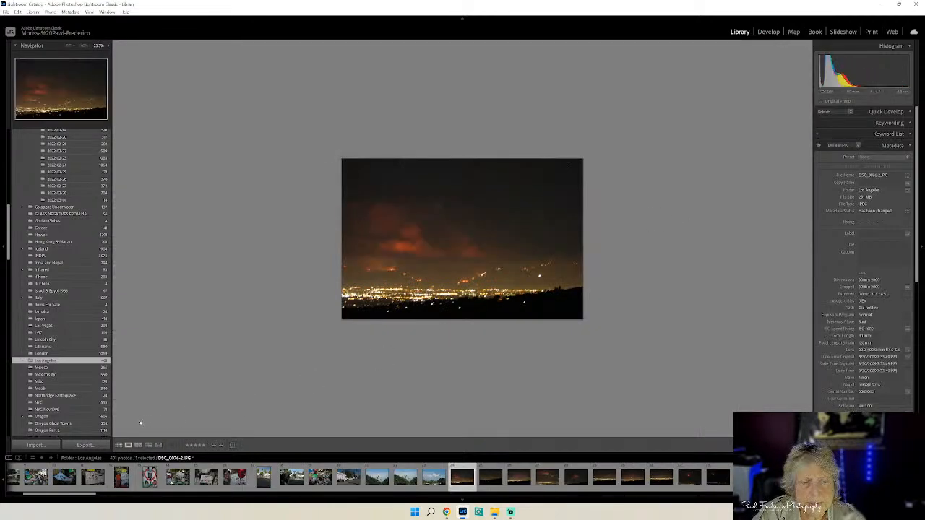
{"action": "left_click", "coordinate": [118, 444]}
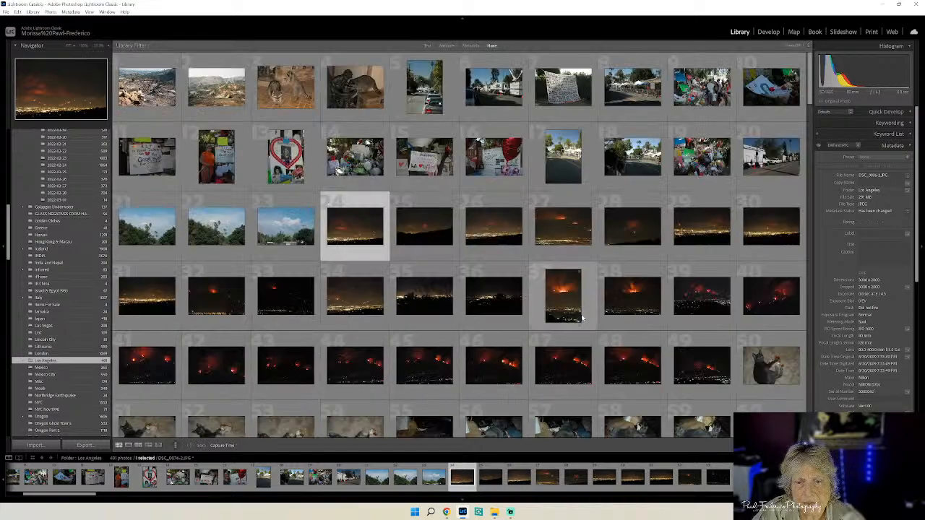
{"action": "double_click", "coordinate": [564, 304]}
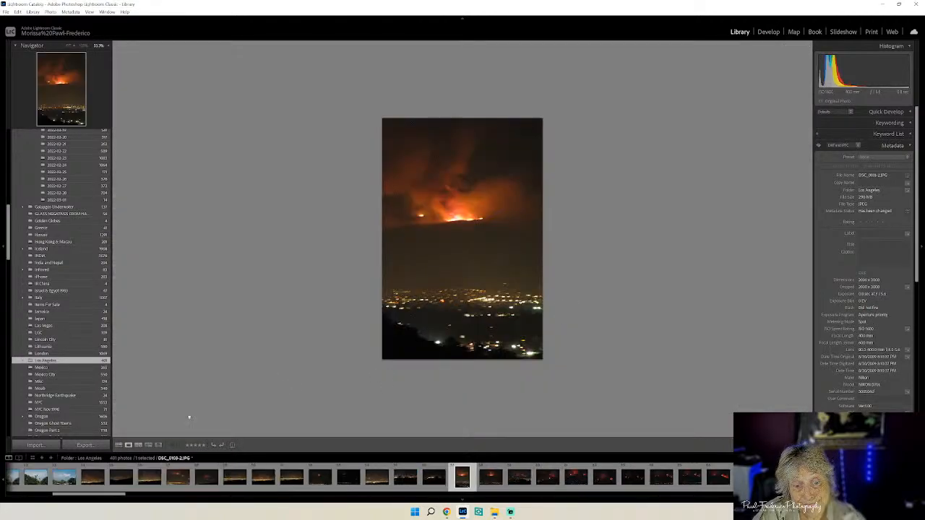
{"action": "left_click", "coordinate": [119, 444]}
Look through the rest of the Los Angeles folder and enlarge the sunlit city view with two high-rise towers near its end.
{"action": "scroll", "coordinate": [632, 374], "scroll_direction": "down", "scroll_amount": 3}
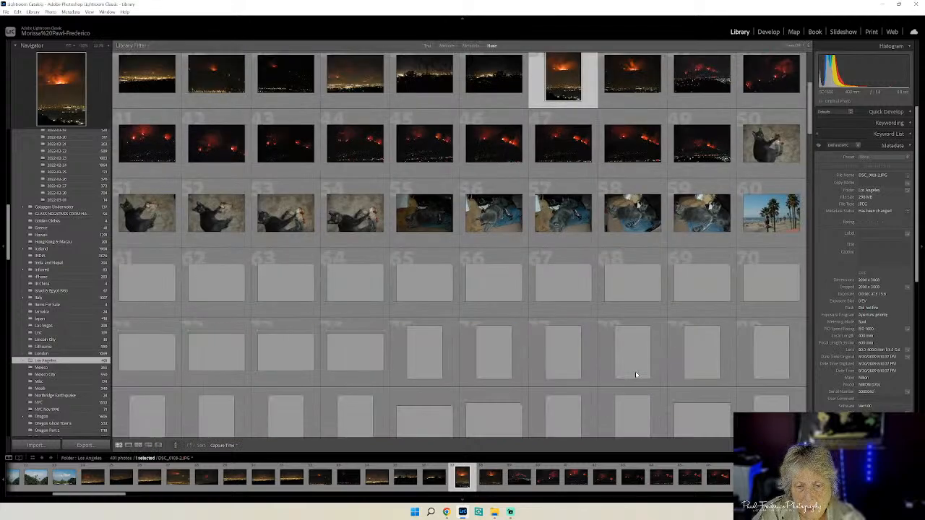
{"action": "scroll", "coordinate": [636, 372], "scroll_direction": "down", "scroll_amount": 3}
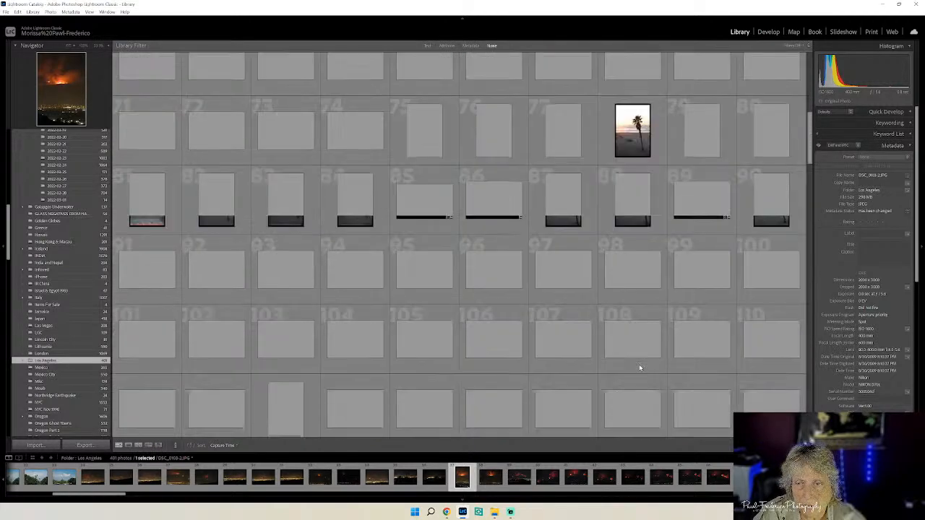
{"action": "scroll", "coordinate": [684, 357], "scroll_direction": "down", "scroll_amount": 20}
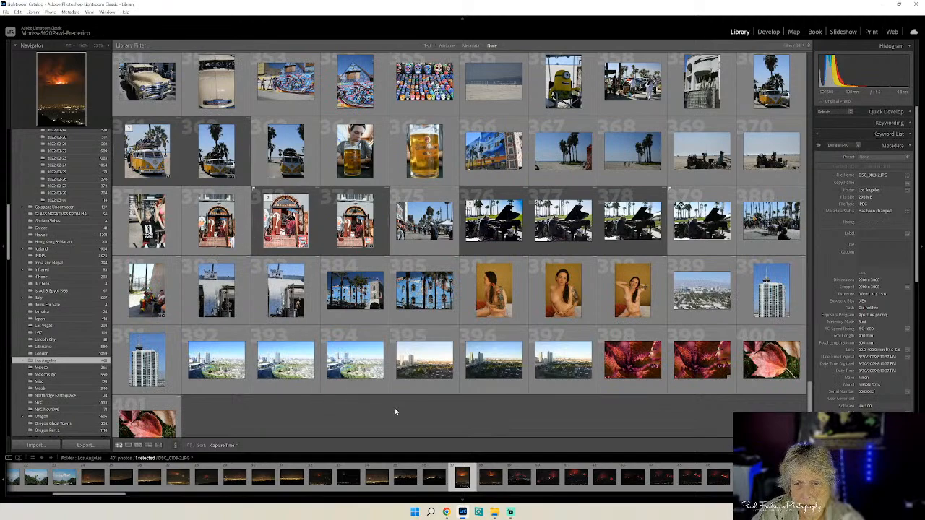
{"action": "scroll", "coordinate": [489, 418], "scroll_direction": "down", "scroll_amount": 1}
{"action": "double_click", "coordinate": [399, 353]}
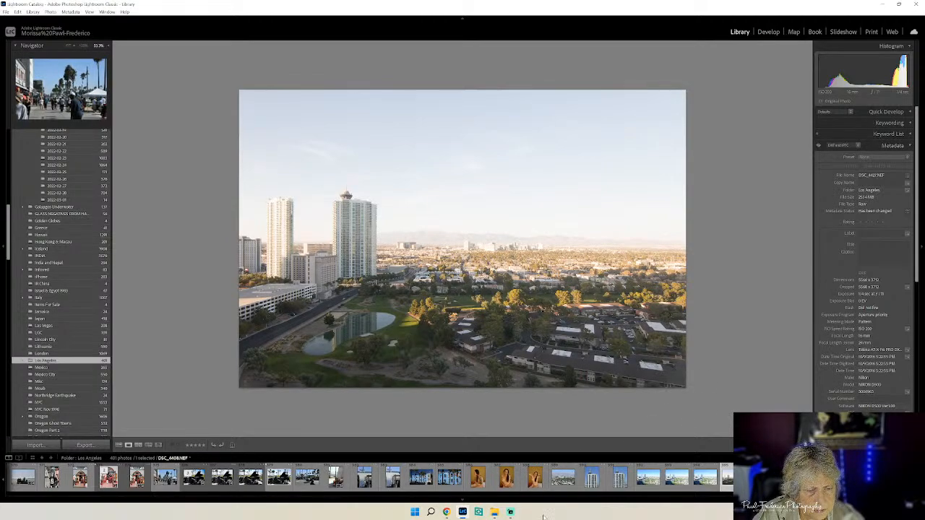
Find the "Welcome to Malibu" sign photo among the earlier shots and view it, followed by the framed "Catch a Wave" portrait.
{"action": "scroll", "coordinate": [462, 477], "scroll_direction": "up", "scroll_amount": 10}
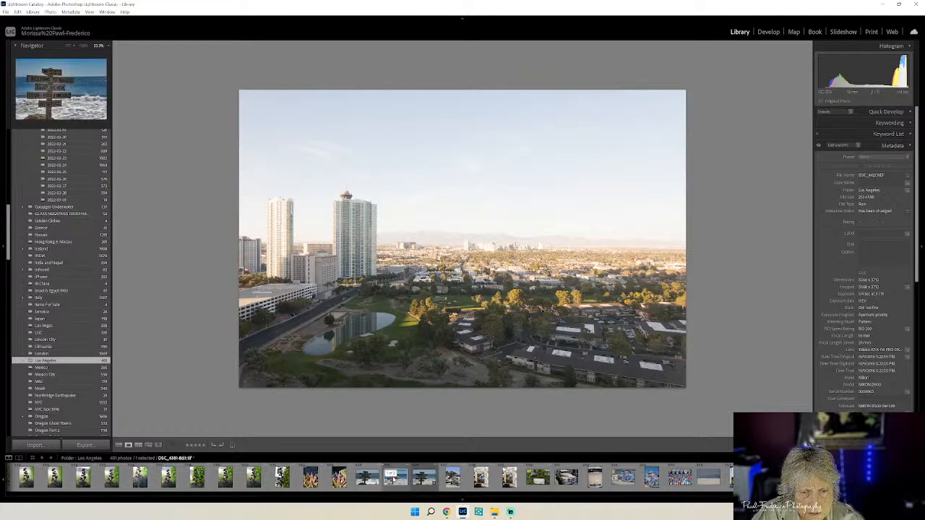
{"action": "left_click", "coordinate": [393, 478], "text": "ctrl"}
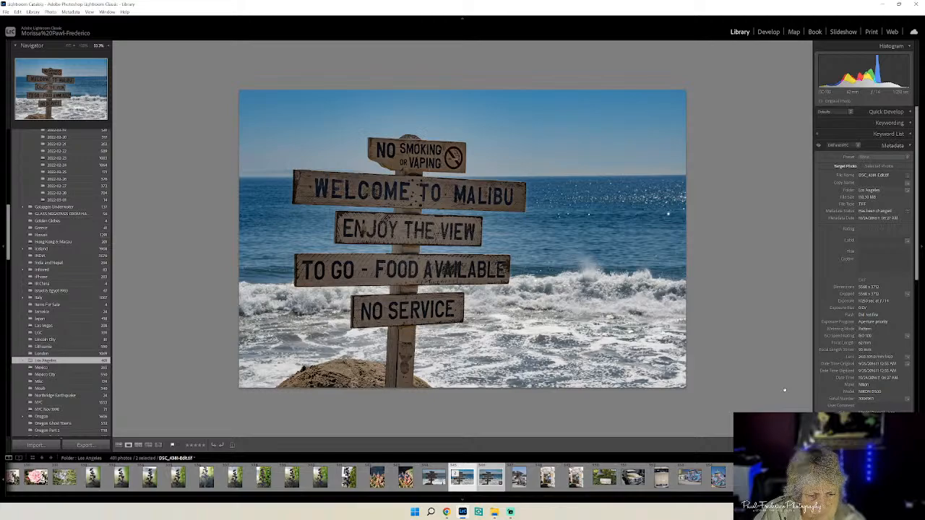
{"action": "left_click", "coordinate": [547, 477]}
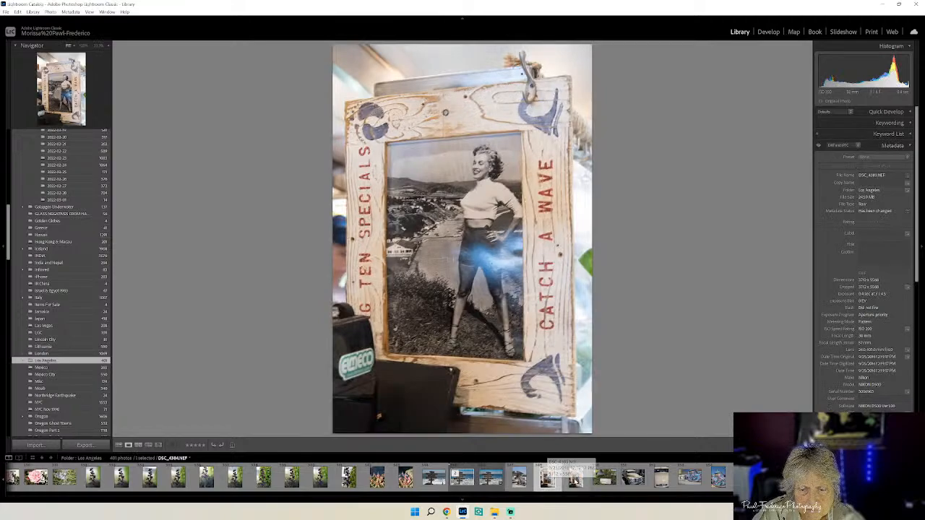
View the cream Chevrolet photo and look back through the earlier photos in the Los Angeles folder.
{"action": "left_click", "coordinate": [632, 477]}
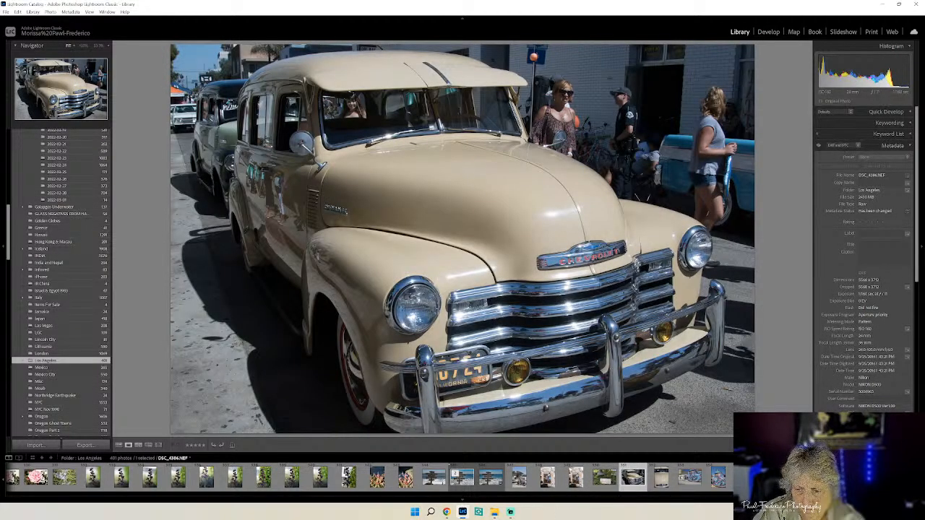
{"action": "scroll", "coordinate": [448, 477], "scroll_direction": "left", "scroll_amount": 5}
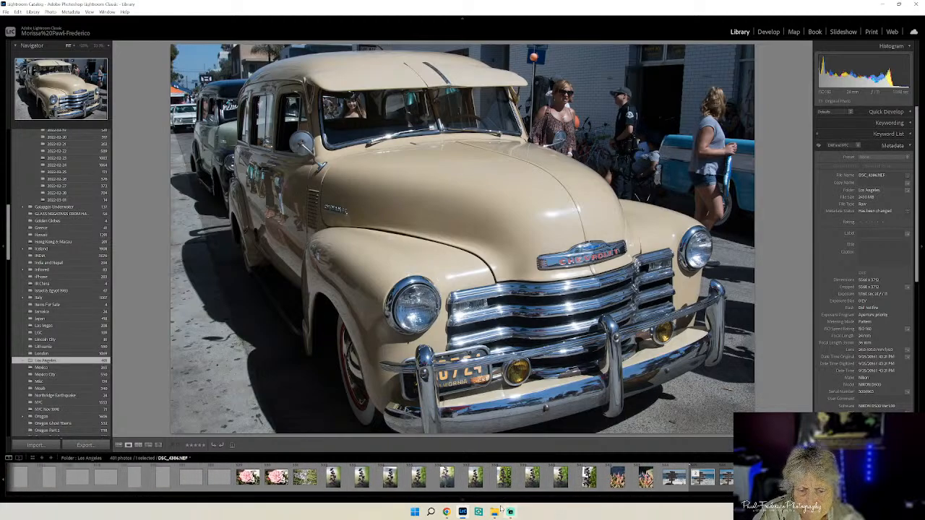
{"action": "left_click", "coordinate": [446, 512]}
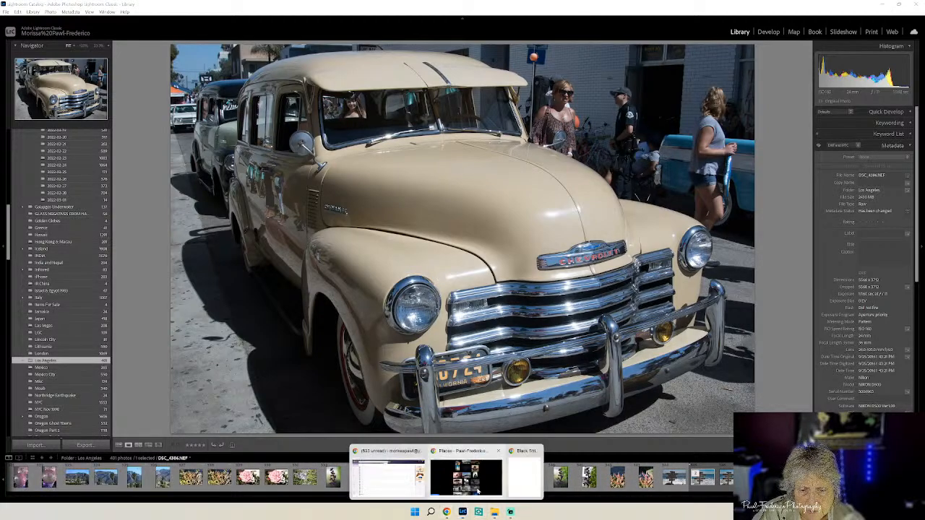
{"action": "mouse_move", "coordinate": [477, 491]}
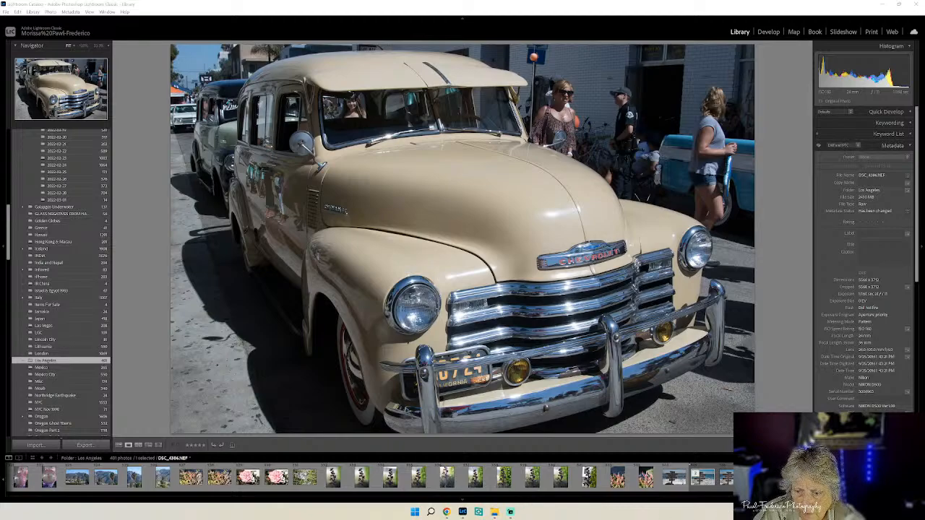
{"action": "scroll", "coordinate": [716, 497], "scroll_direction": "up", "scroll_amount": 8}
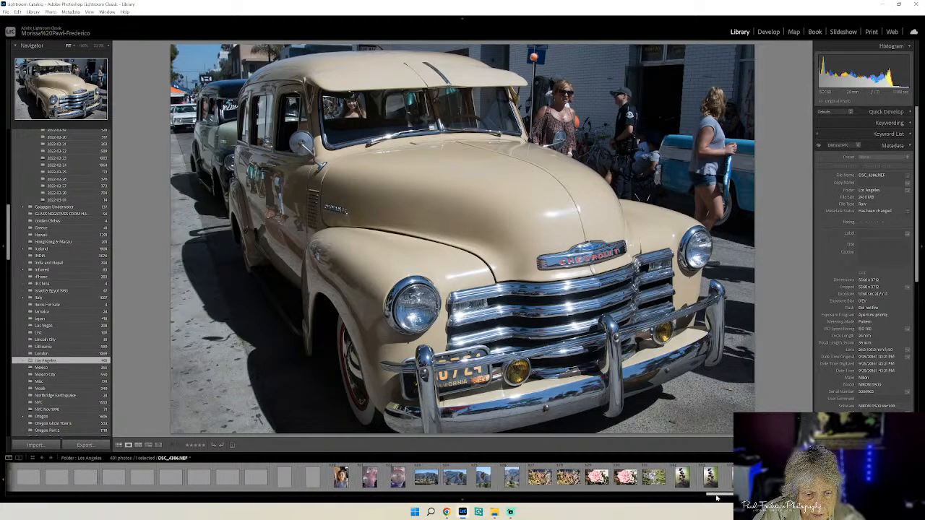
{"action": "scroll", "coordinate": [717, 497], "scroll_direction": "up", "scroll_amount": 5}
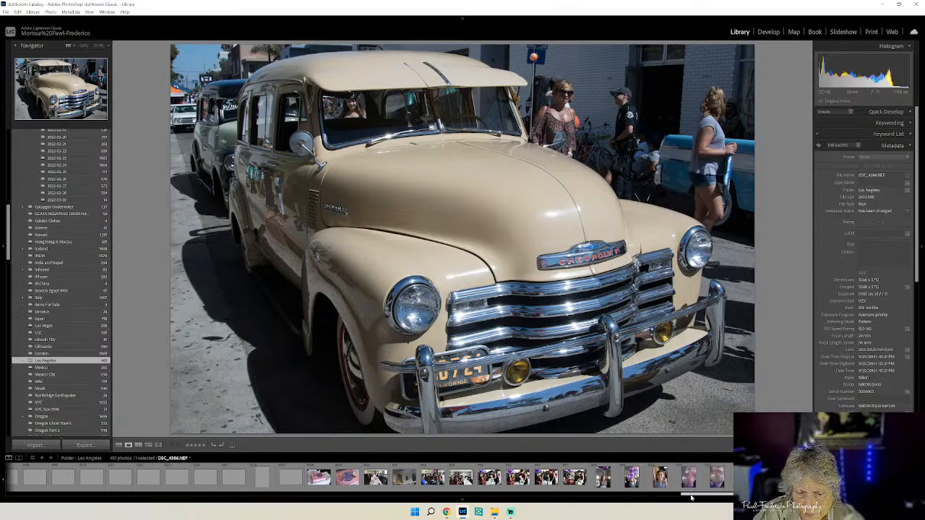
{"action": "scroll", "coordinate": [687, 497], "scroll_direction": "up", "scroll_amount": 4}
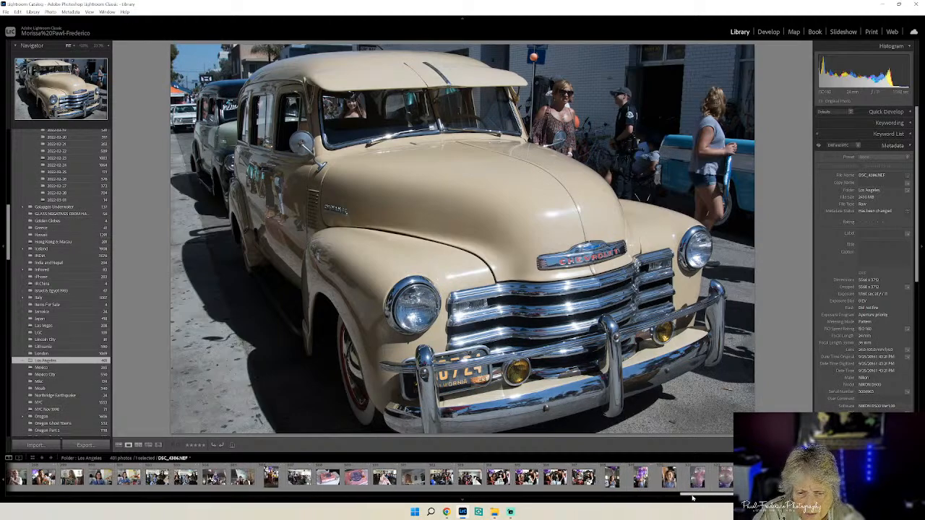
{"action": "left_click_drag", "start_coordinate": [686, 497], "coordinate": [630, 495]}
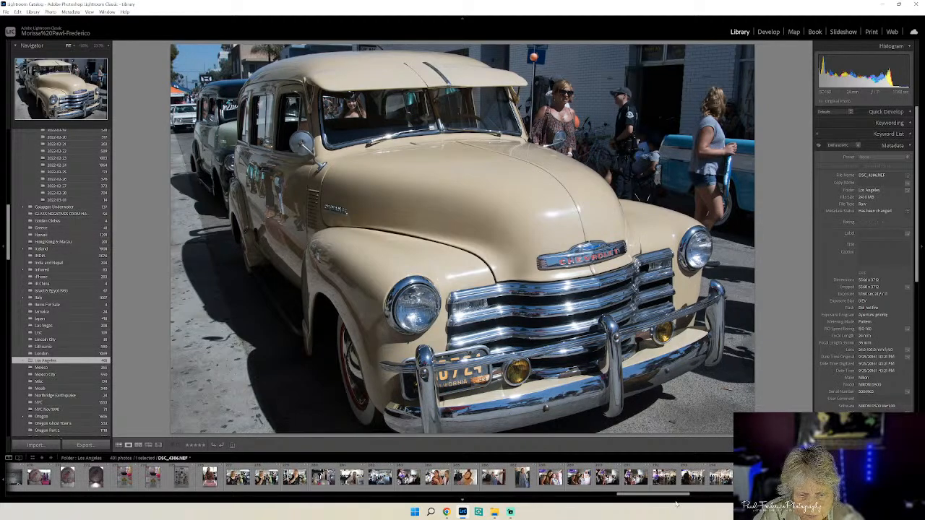
{"action": "left_click_drag", "start_coordinate": [673, 496], "coordinate": [590, 496]}
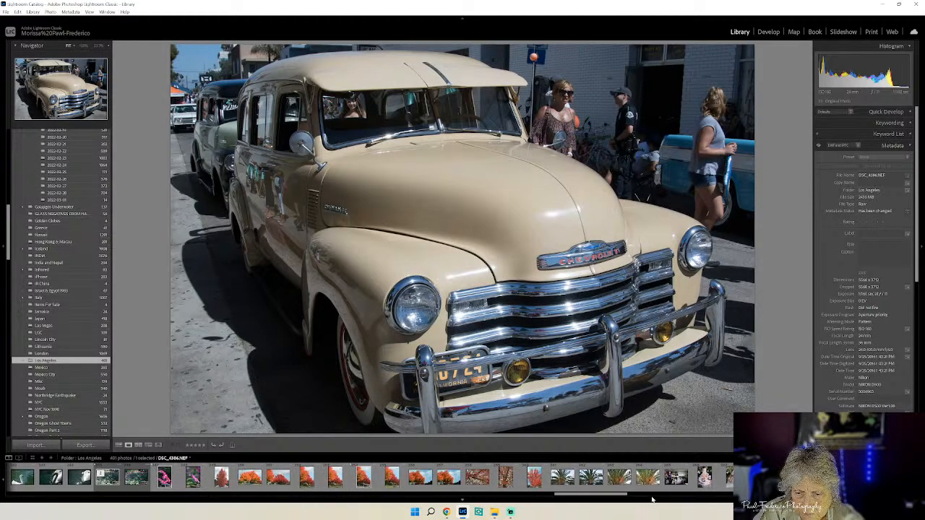
{"action": "left_click_drag", "start_coordinate": [626, 495], "coordinate": [575, 494]}
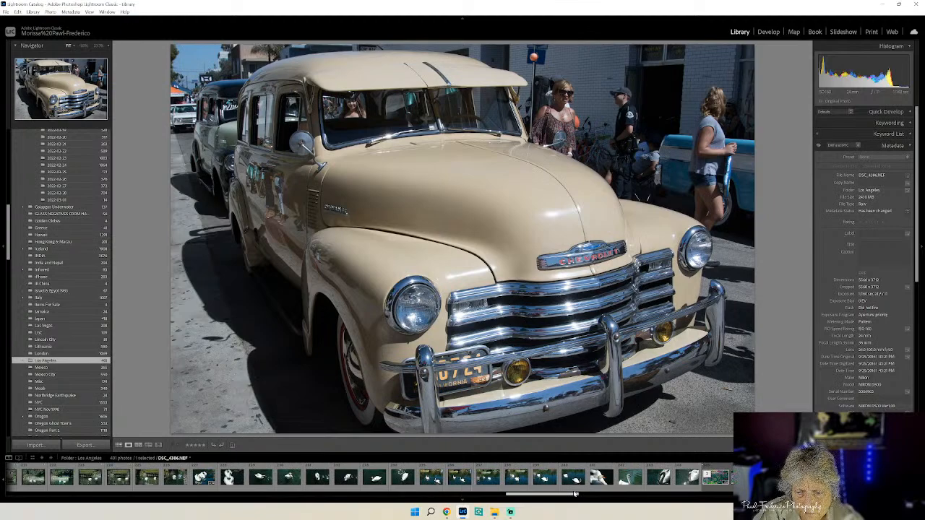
View the photo of the pink flowering bush and the orange rose with a bee in the Los Angeles folder.
{"action": "left_click", "coordinate": [719, 478]}
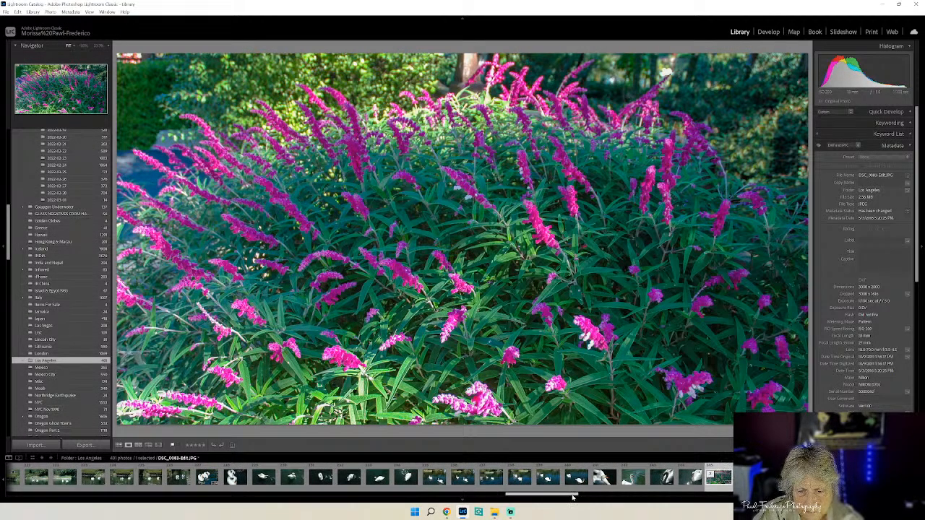
{"action": "left_click_drag", "start_coordinate": [572, 497], "coordinate": [512, 493]}
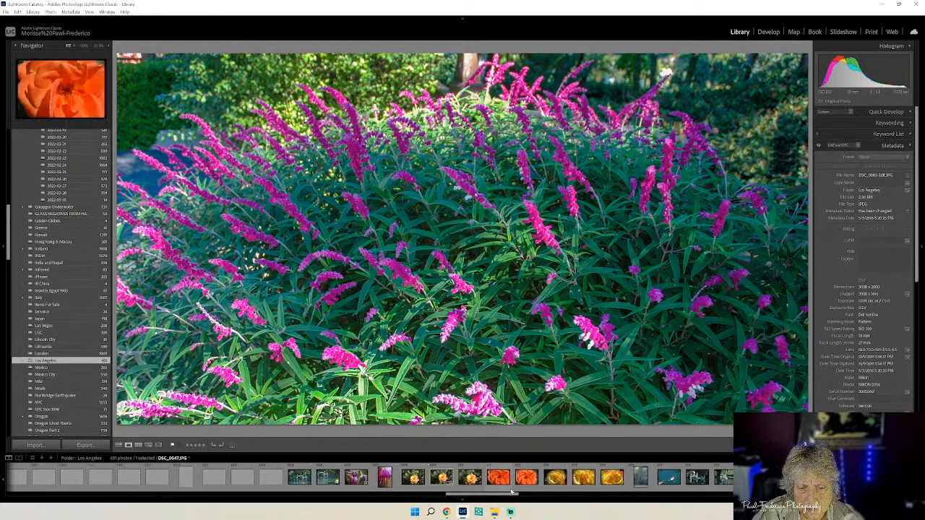
{"action": "left_click", "coordinate": [441, 477]}
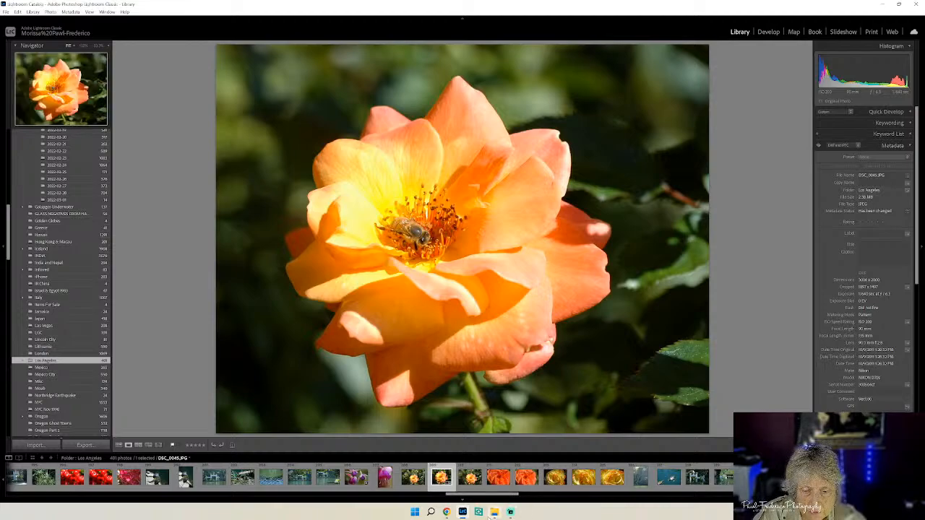
Switch to the photography website in Chrome and look through its Macro gallery down to the last photos.
{"action": "mouse_move", "coordinate": [446, 512]}
{"action": "left_click", "coordinate": [466, 473]}
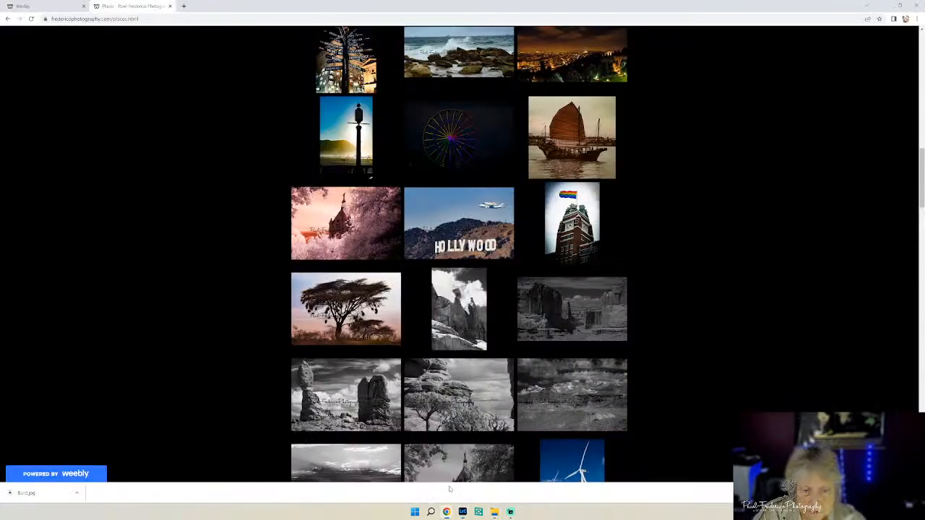
{"action": "scroll", "coordinate": [762, 349], "scroll_direction": "up", "scroll_amount": 1}
{"action": "scroll", "coordinate": [761, 349], "scroll_direction": "up", "scroll_amount": 10}
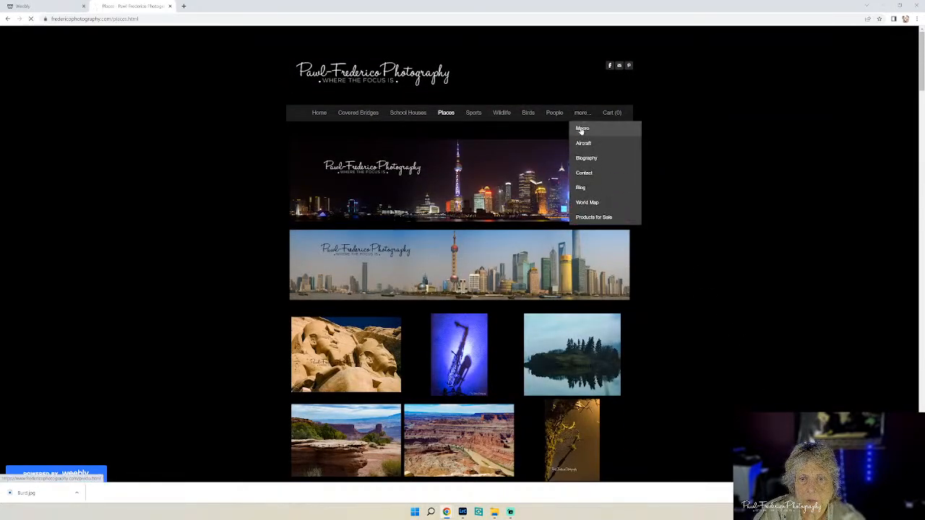
{"action": "left_click", "coordinate": [582, 128]}
{"action": "scroll", "coordinate": [720, 277], "scroll_direction": "down", "scroll_amount": 3}
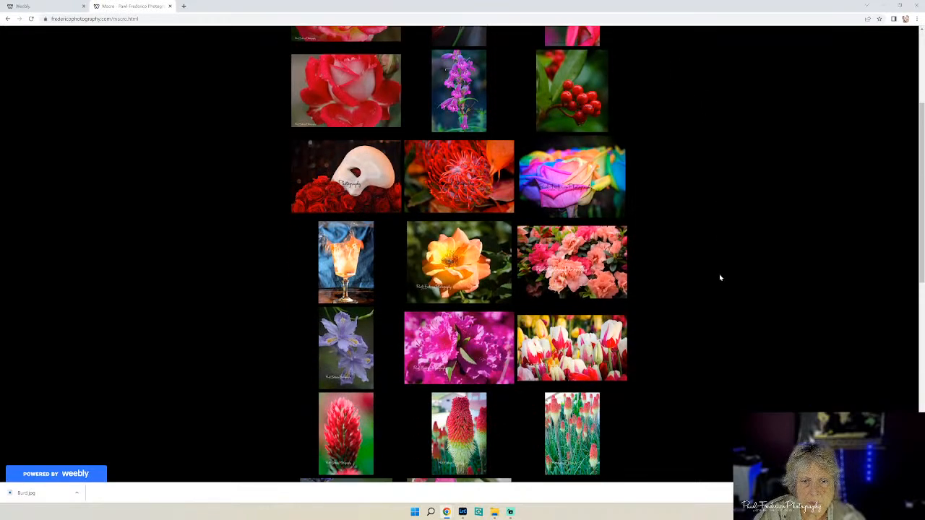
{"action": "scroll", "coordinate": [720, 277], "scroll_direction": "down", "scroll_amount": 6}
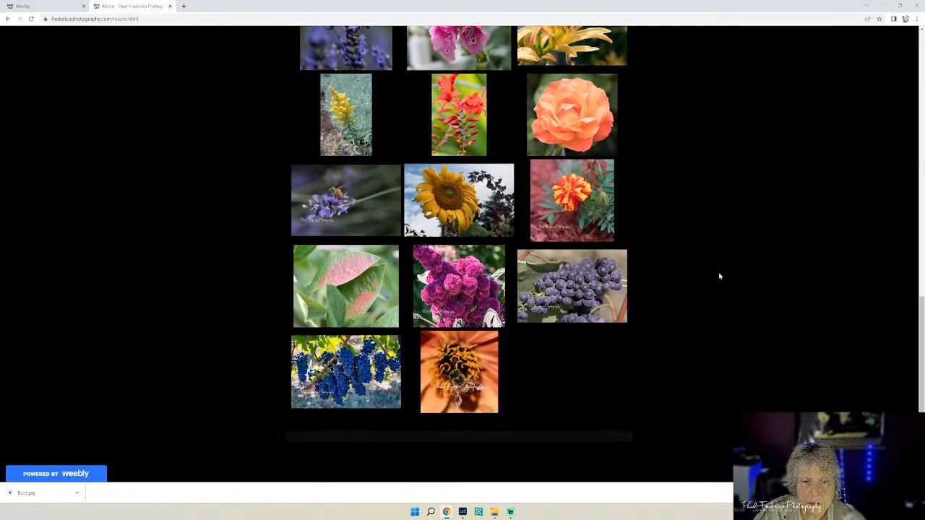
Return to Lightroom Classic and view the purple and pink fuchsia photo in the Los Angeles folder.
{"action": "mouse_move", "coordinate": [459, 515]}
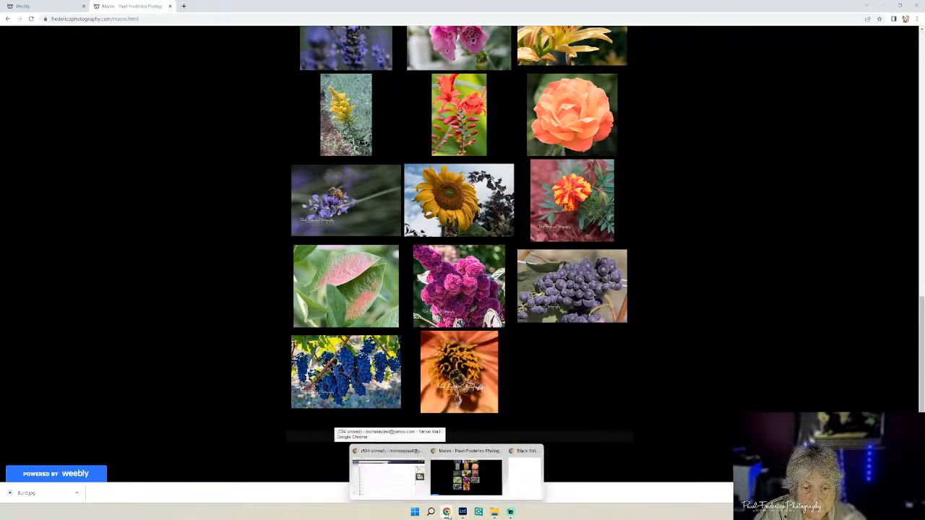
{"action": "left_click", "coordinate": [462, 512]}
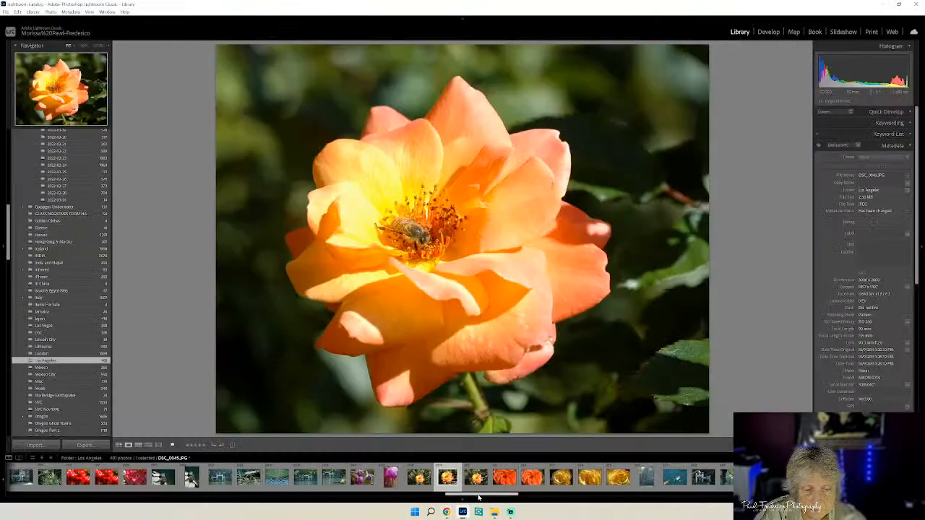
{"action": "left_click_drag", "start_coordinate": [470, 498], "coordinate": [421, 497]}
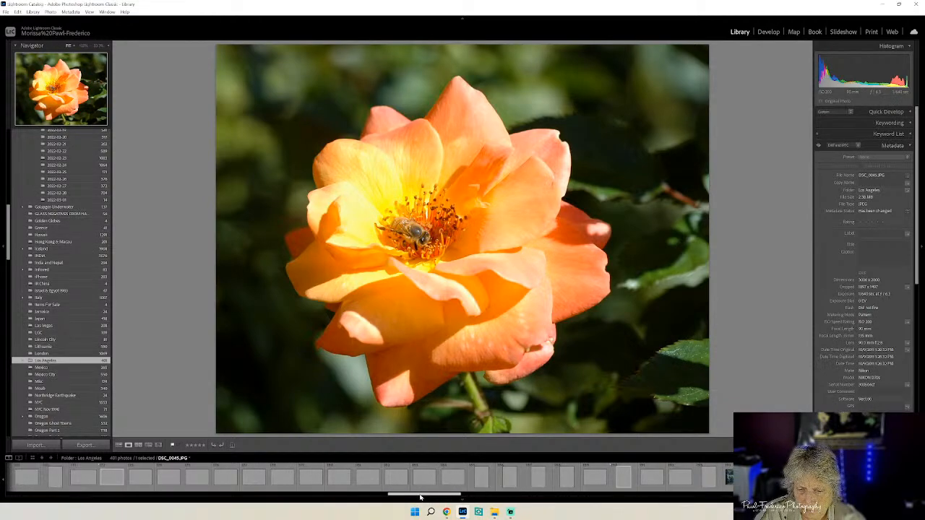
{"action": "left_click", "coordinate": [625, 480]}
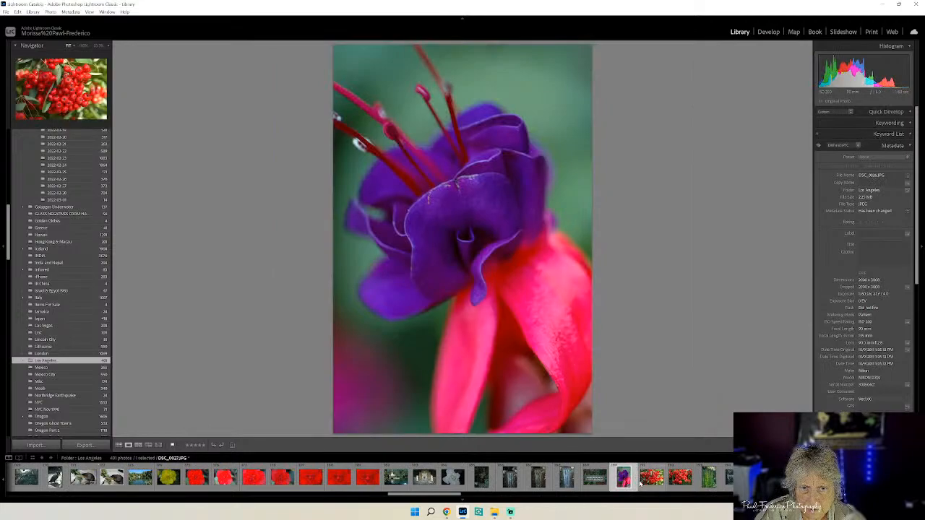
Go back to the beginning of the Los Angeles folder and view the photo of the two raccoons.
{"action": "left_click_drag", "start_coordinate": [454, 497], "coordinate": [383, 492]}
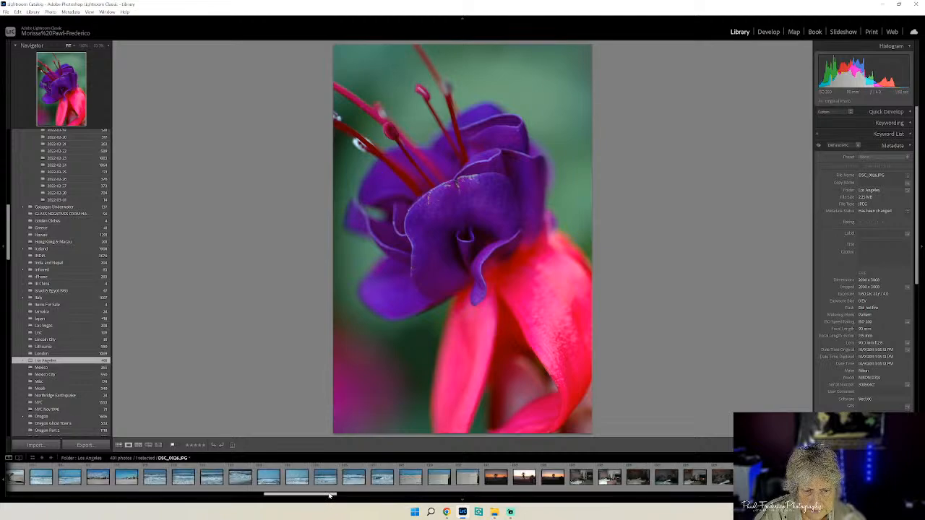
{"action": "left_click_drag", "start_coordinate": [329, 494], "coordinate": [274, 492]}
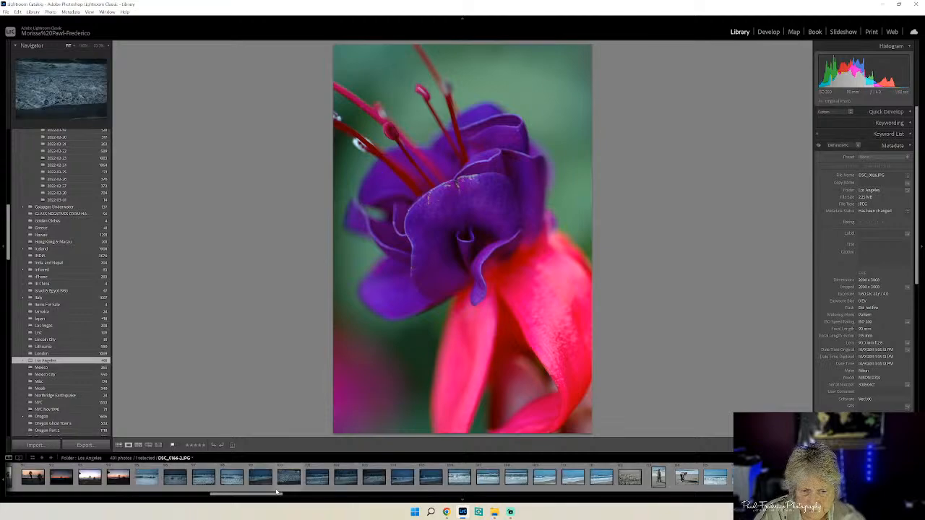
{"action": "left_click_drag", "start_coordinate": [274, 493], "coordinate": [51, 489]}
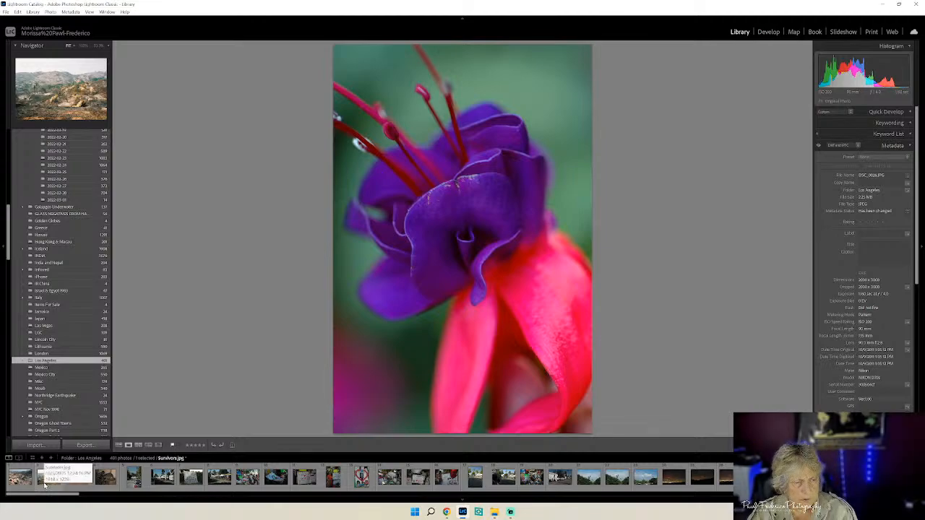
{"action": "left_click", "coordinate": [76, 478]}
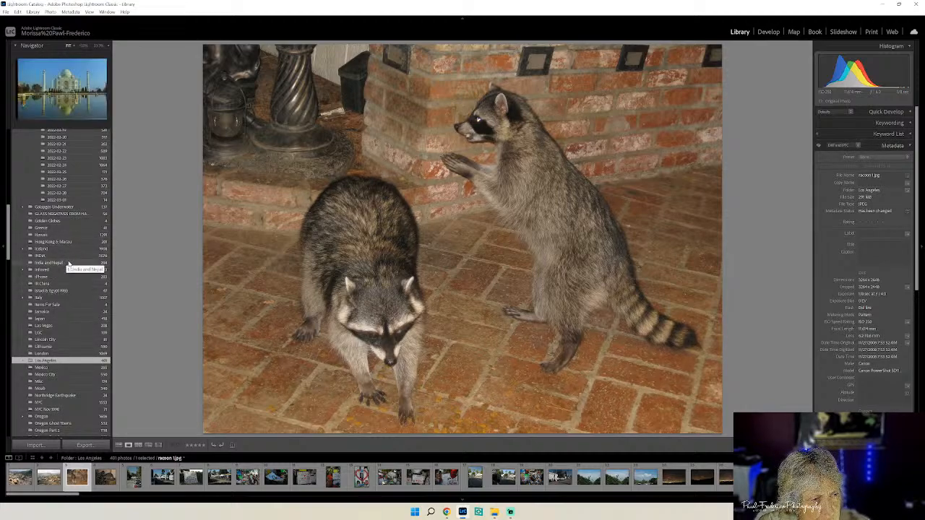
Find and open the Golden Globes folder in the catalog, declining to move any files on disk.
{"action": "scroll", "coordinate": [68, 269], "scroll_direction": "up", "scroll_amount": 5}
{"action": "scroll", "coordinate": [67, 269], "scroll_direction": "up", "scroll_amount": 5}
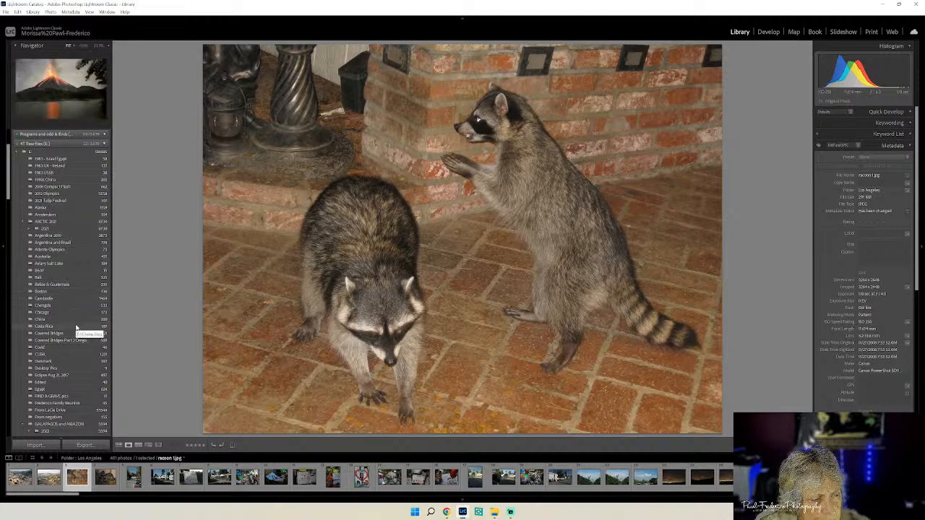
{"action": "scroll", "coordinate": [76, 325], "scroll_direction": "down", "scroll_amount": 3}
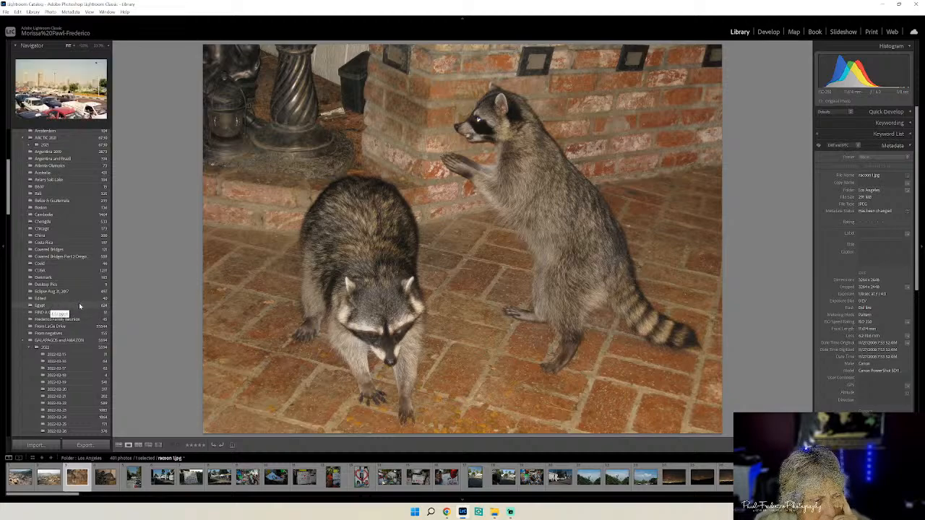
{"action": "scroll", "coordinate": [80, 318], "scroll_direction": "down", "scroll_amount": 3}
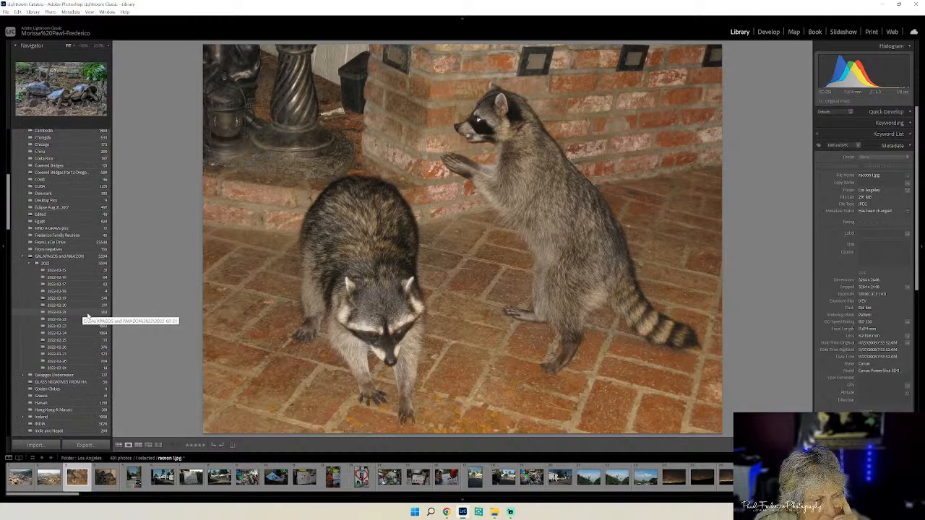
{"action": "scroll", "coordinate": [75, 327], "scroll_direction": "down", "scroll_amount": 3}
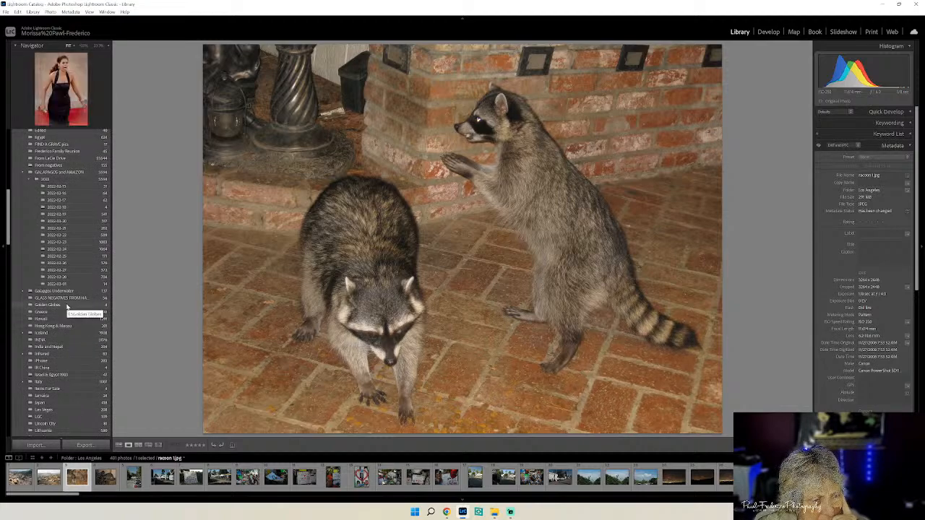
{"action": "left_click_drag", "start_coordinate": [80, 304], "coordinate": [80, 335]}
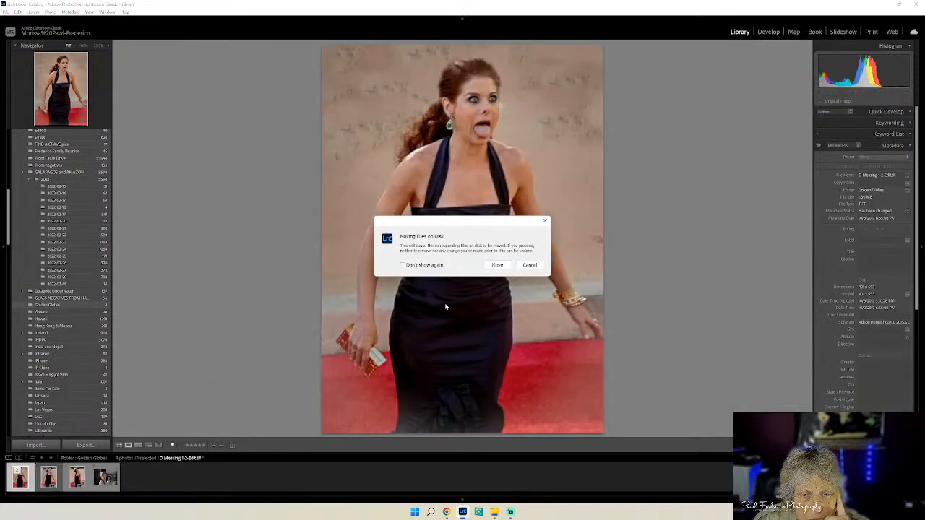
{"action": "left_click", "coordinate": [521, 266]}
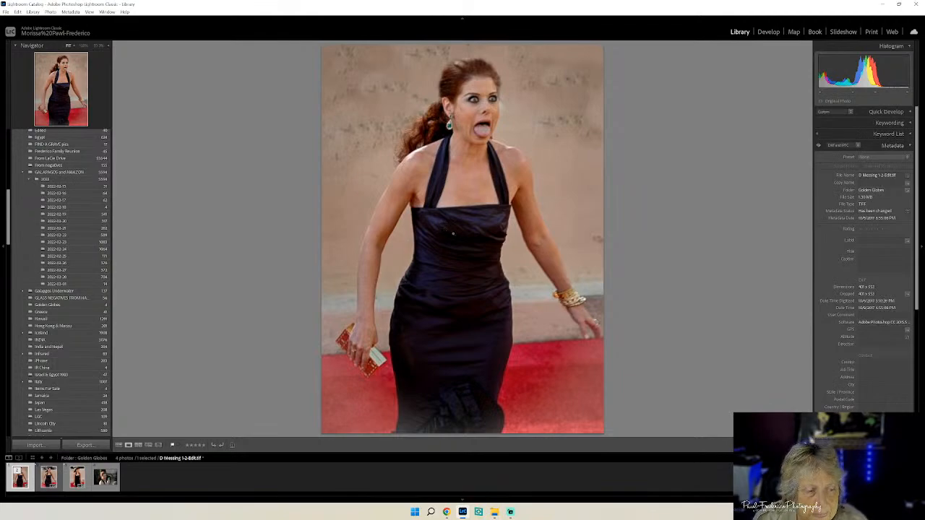
Compare the Golden Globes photos of the actress in the dark gown, including the plain and original background versions.
{"action": "left_click", "coordinate": [50, 485]}
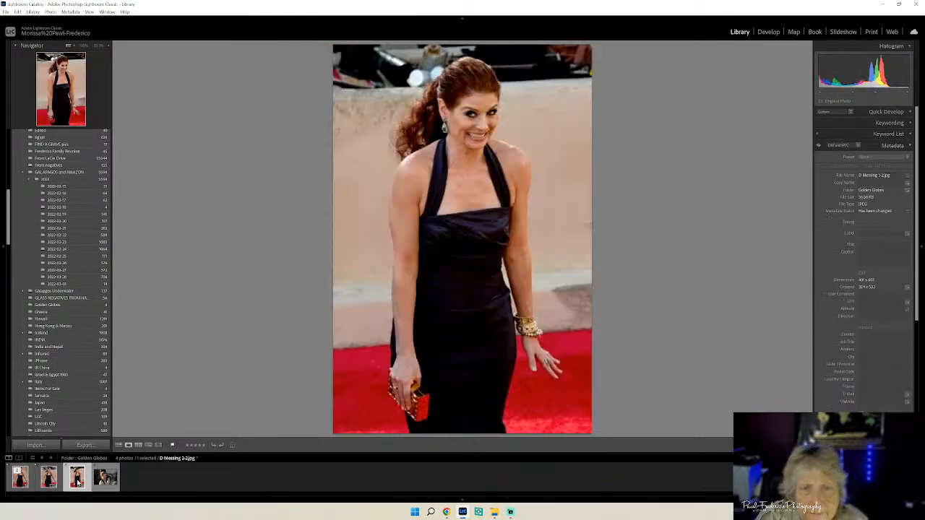
{"action": "left_click", "coordinate": [28, 482]}
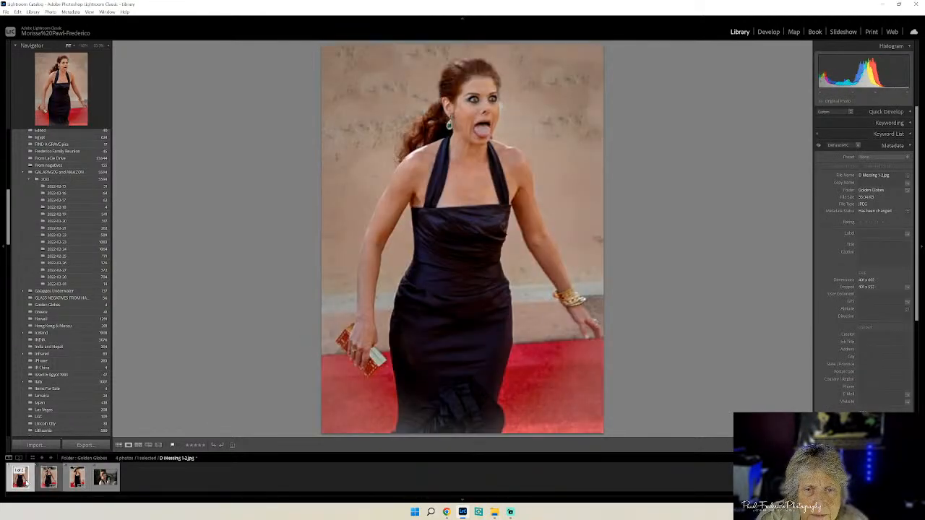
{"action": "left_click", "coordinate": [49, 483]}
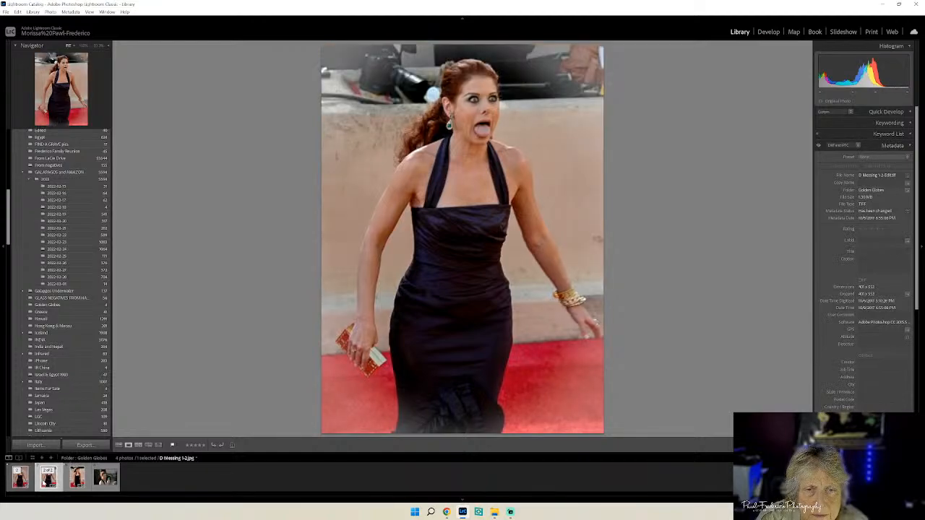
Open the plain-background version of the Golden Globes photo of the actress in the dark gown in Topaz Sharpen AI.
{"action": "left_click", "coordinate": [26, 482]}
{"action": "right_click", "coordinate": [478, 214]}
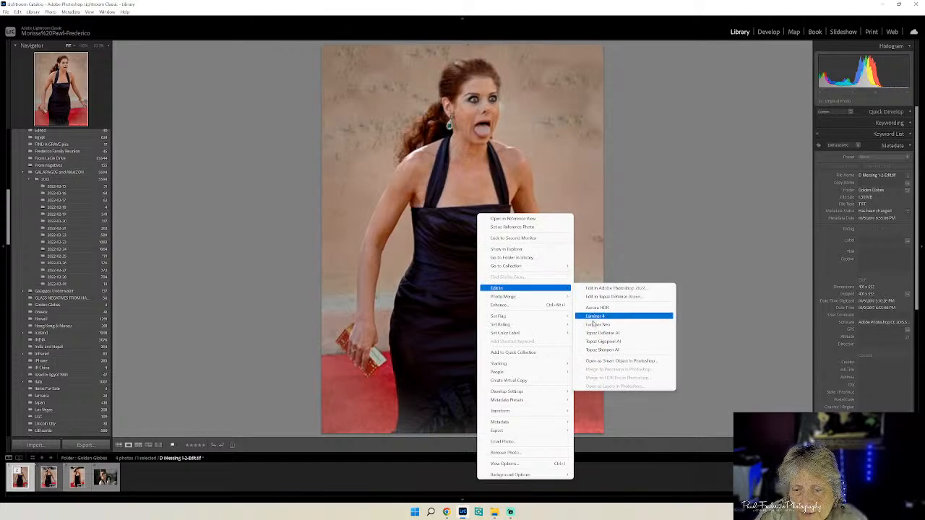
{"action": "left_click", "coordinate": [603, 349]}
{"action": "left_click", "coordinate": [585, 309]}
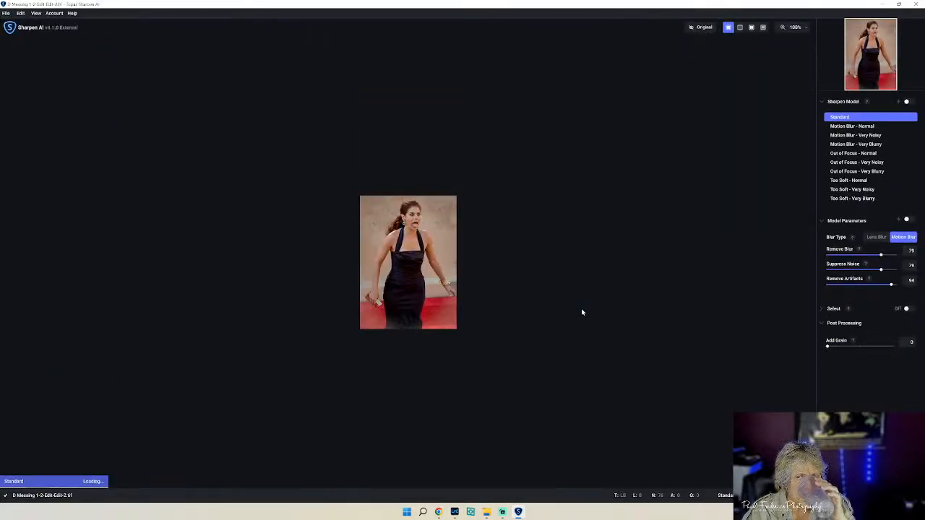
Sharpen the photo with the Out of Focus - Very Blurry model and save the result back to Lightroom Classic.
{"action": "left_click", "coordinate": [804, 29]}
{"action": "left_click", "coordinate": [785, 55]}
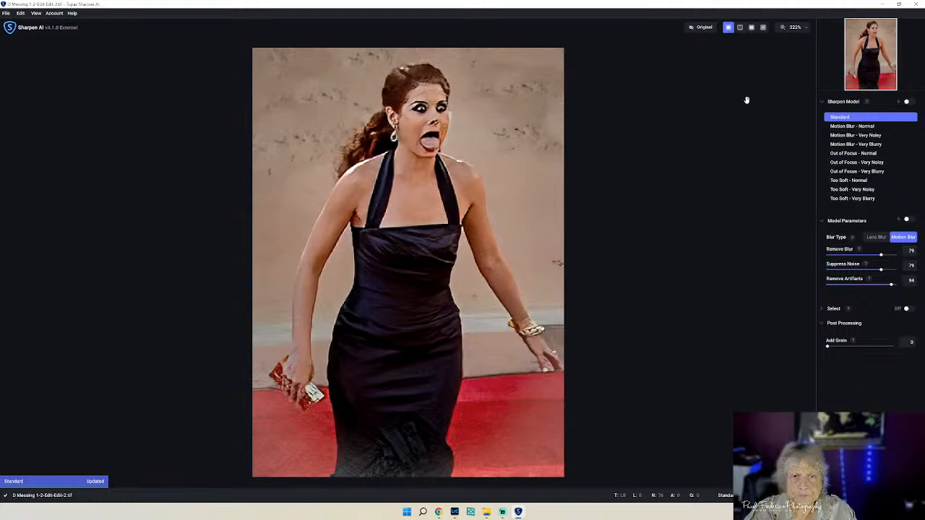
{"action": "left_click", "coordinate": [806, 30]}
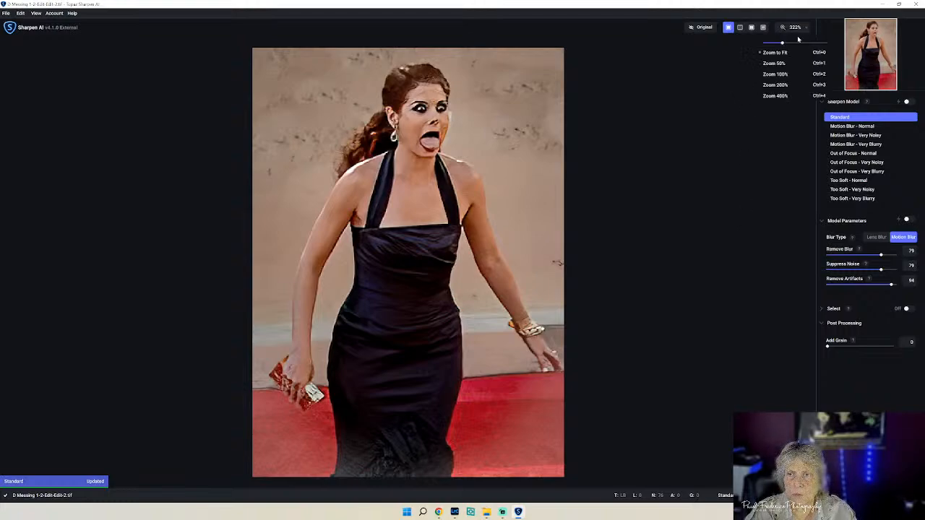
{"action": "left_click", "coordinate": [777, 72]}
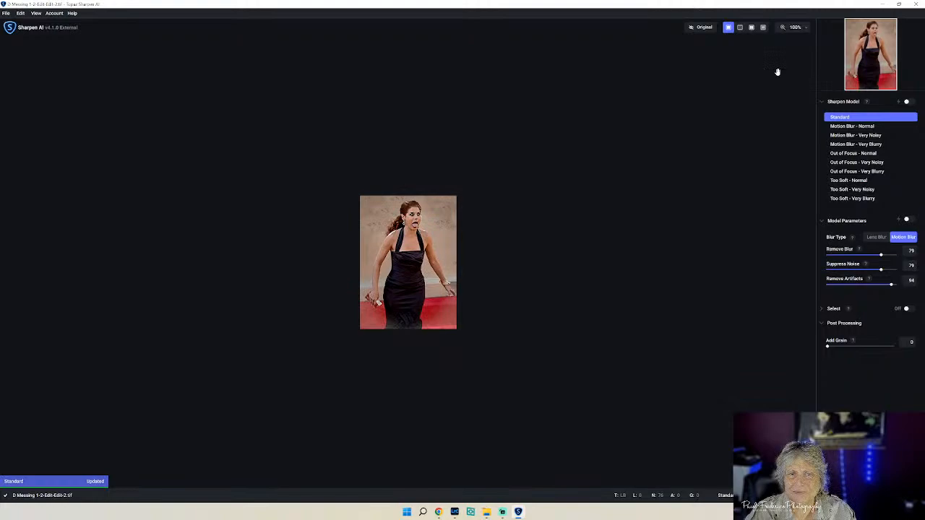
{"action": "left_click", "coordinate": [794, 27]}
{"action": "left_click", "coordinate": [807, 27]}
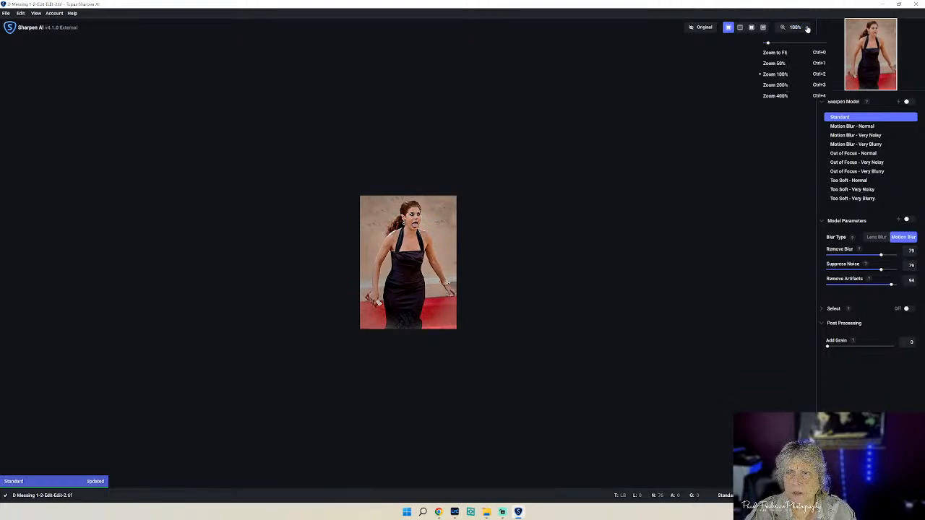
{"action": "left_click", "coordinate": [785, 84]}
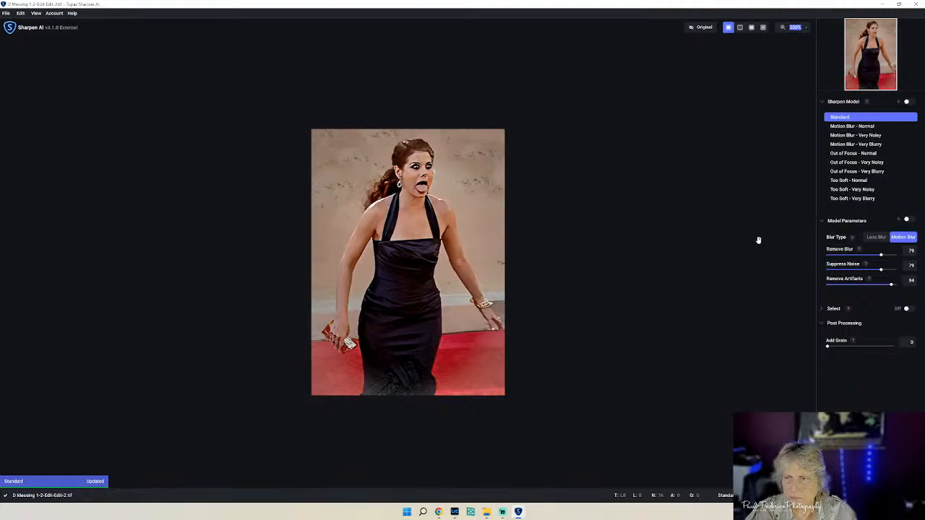
{"action": "left_click", "coordinate": [857, 172]}
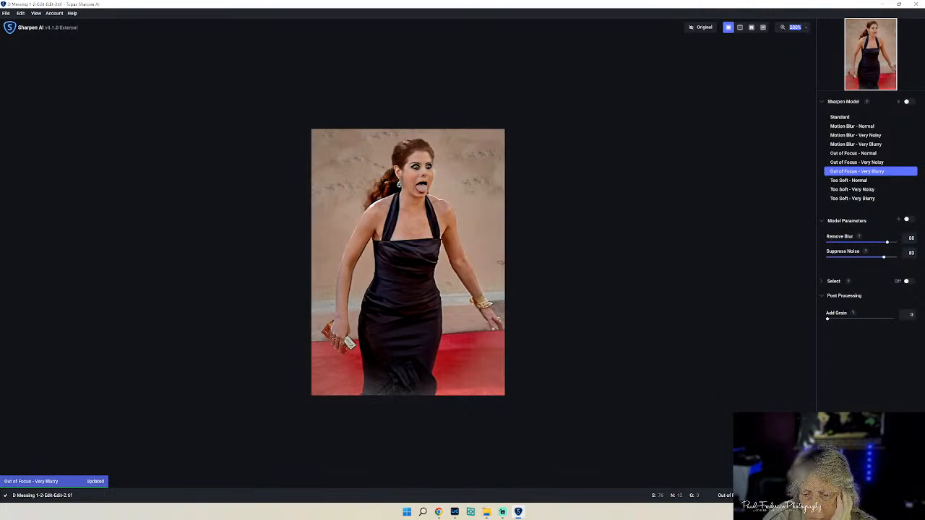
{"action": "left_click", "coordinate": [870, 495]}
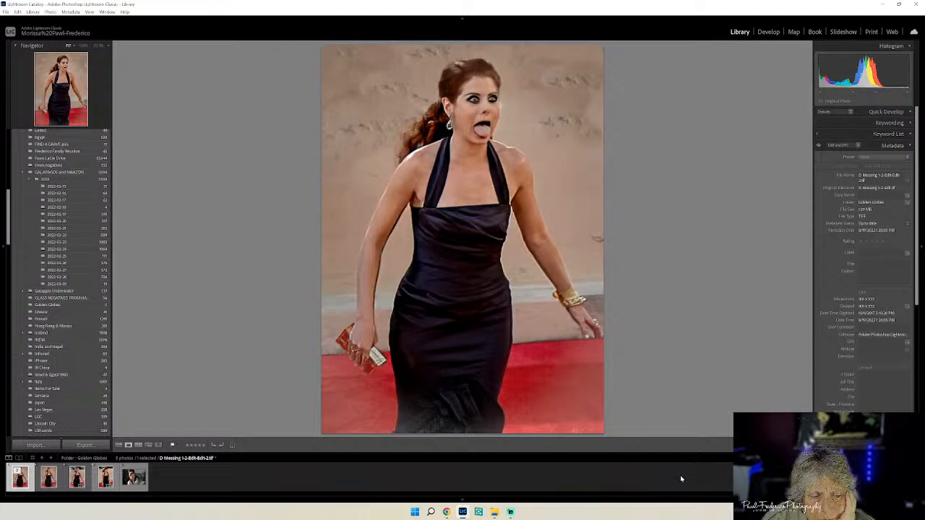
Rate the sharpened gown photo five stars and compare it with the unsharpened version.
{"action": "left_click", "coordinate": [203, 446]}
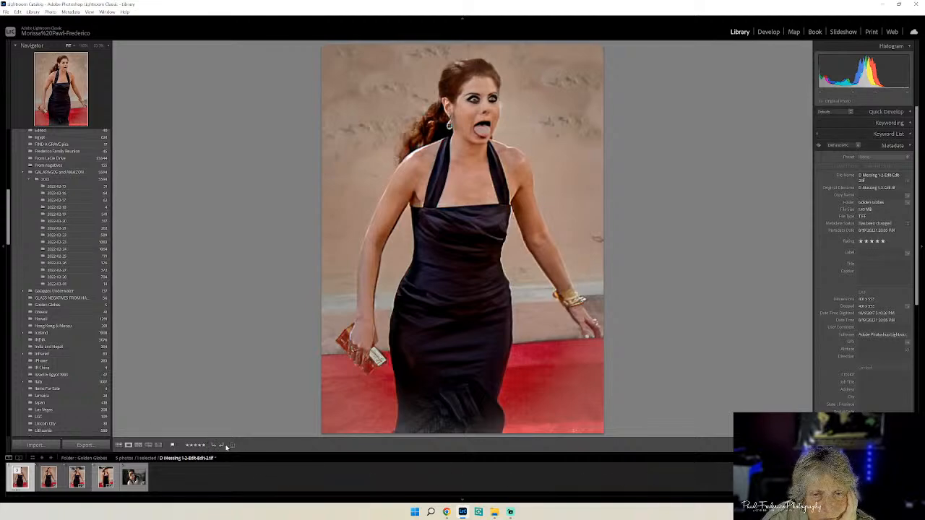
{"action": "left_click", "coordinate": [51, 482]}
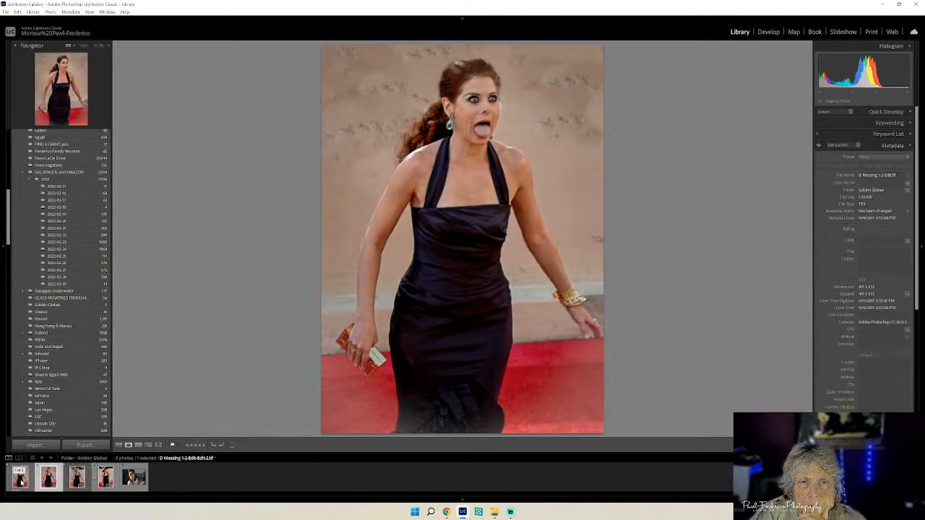
{"action": "left_click", "coordinate": [22, 481]}
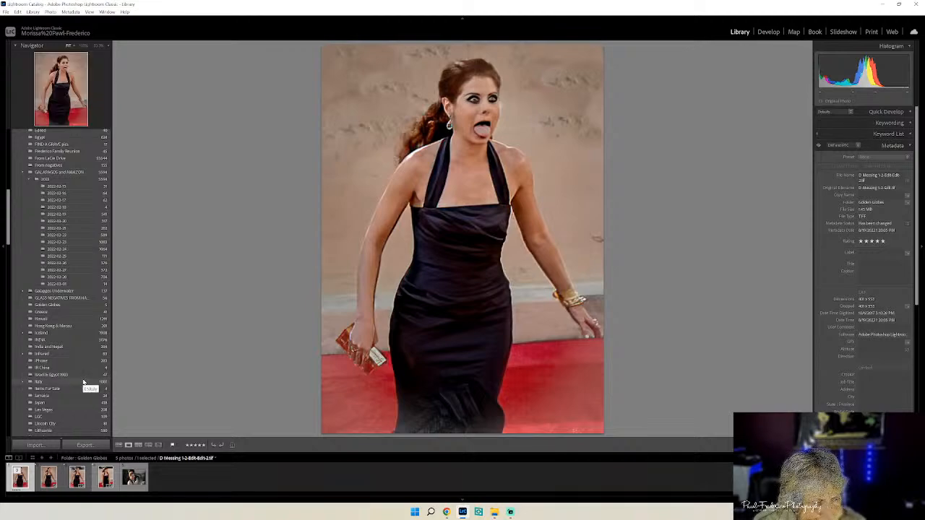
Open the Northridge Earthquake folder and view the clock-tower shopping center, windmill and collapsed concrete structure photos.
{"action": "scroll", "coordinate": [83, 383], "scroll_direction": "down", "scroll_amount": 3}
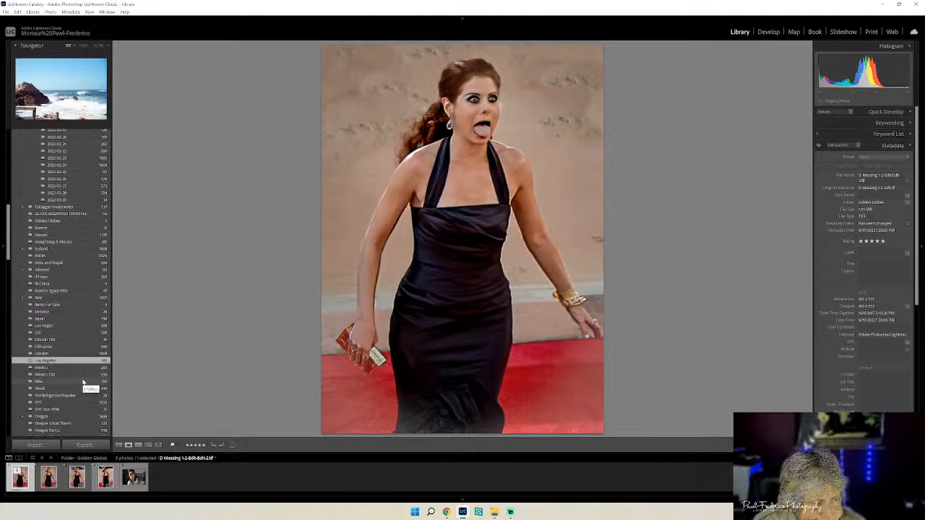
{"action": "left_click", "coordinate": [75, 396]}
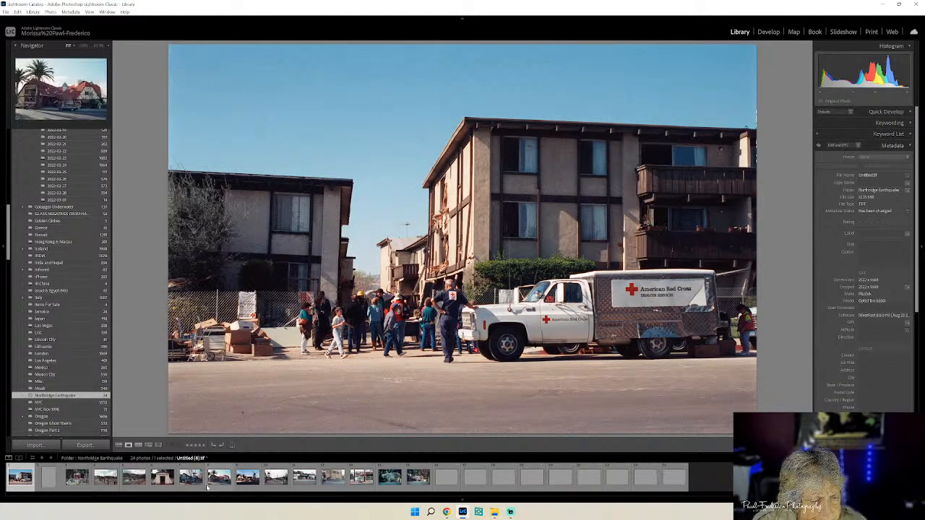
{"action": "left_click", "coordinate": [212, 485]}
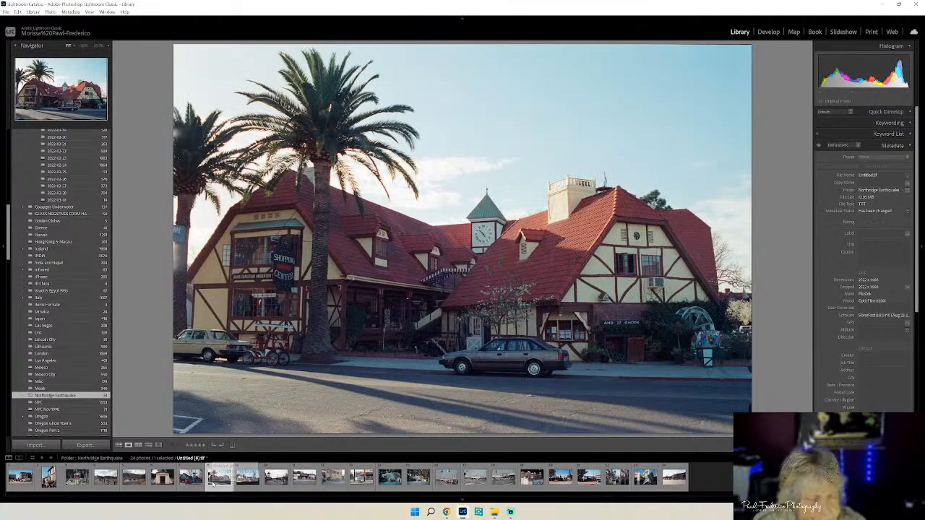
{"action": "left_click", "coordinate": [194, 480]}
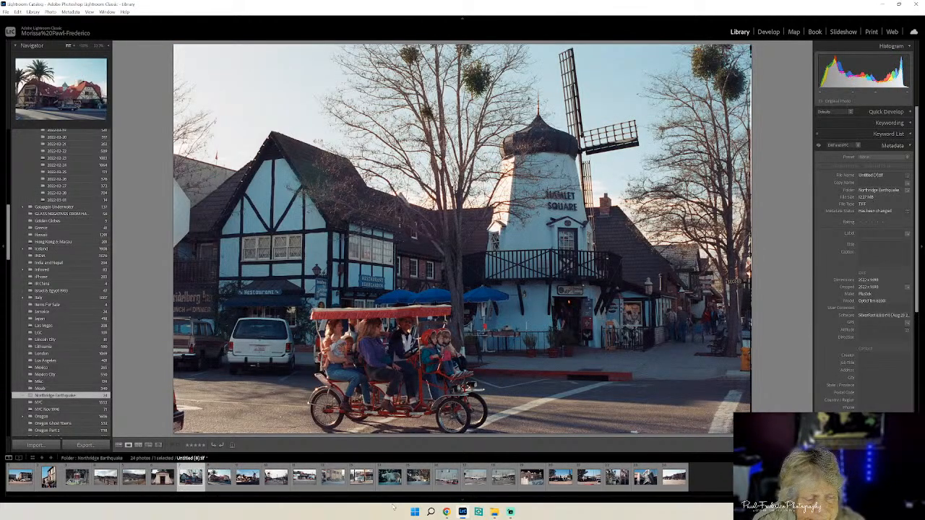
{"action": "left_click", "coordinate": [643, 479]}
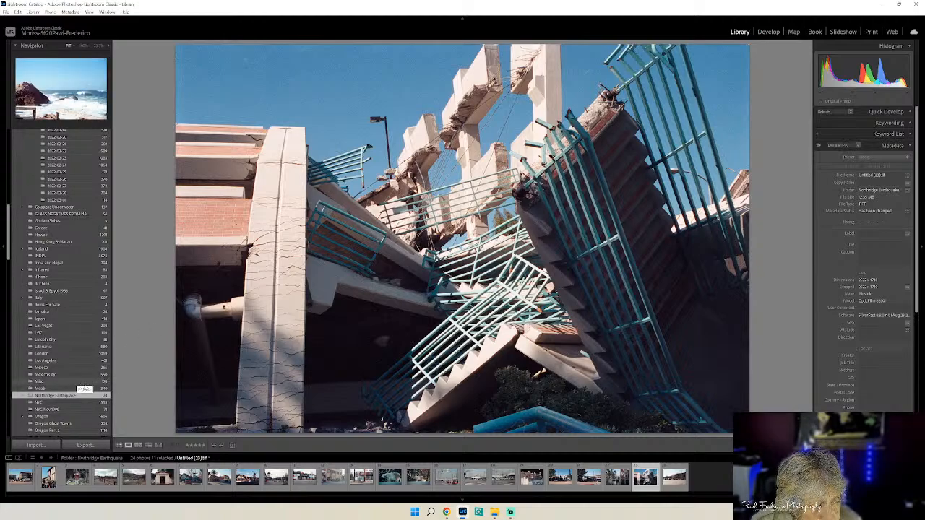
Look through the remaining raw photo folders and check the D folder on the programs drive, collapsing that drive again.
{"action": "scroll", "coordinate": [77, 396], "scroll_direction": "down", "scroll_amount": 3}
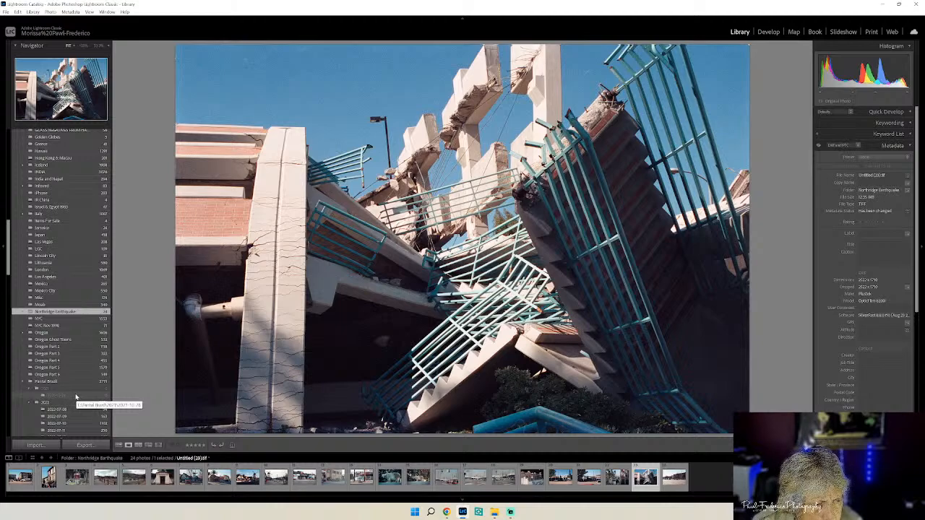
{"action": "scroll", "coordinate": [76, 398], "scroll_direction": "down", "scroll_amount": 3}
{"action": "scroll", "coordinate": [76, 398], "scroll_direction": "down", "scroll_amount": 3}
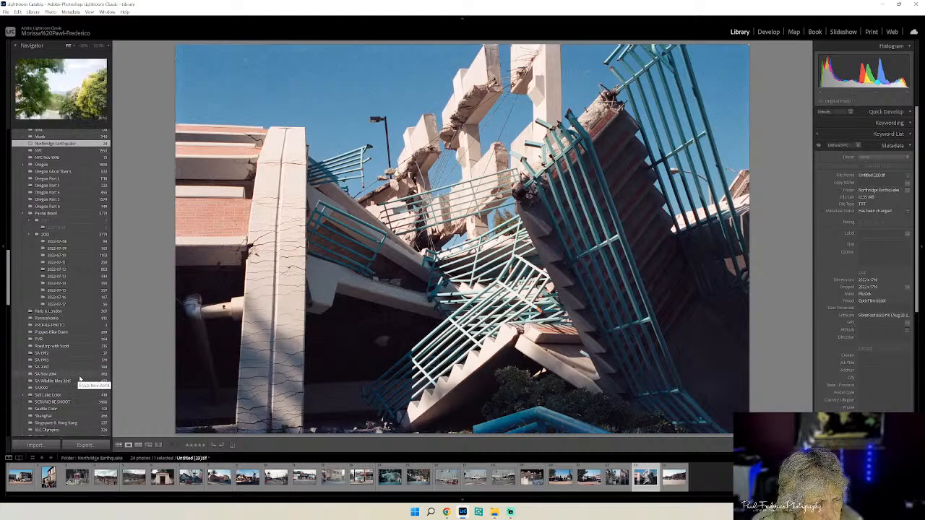
{"action": "scroll", "coordinate": [82, 382], "scroll_direction": "down", "scroll_amount": 3}
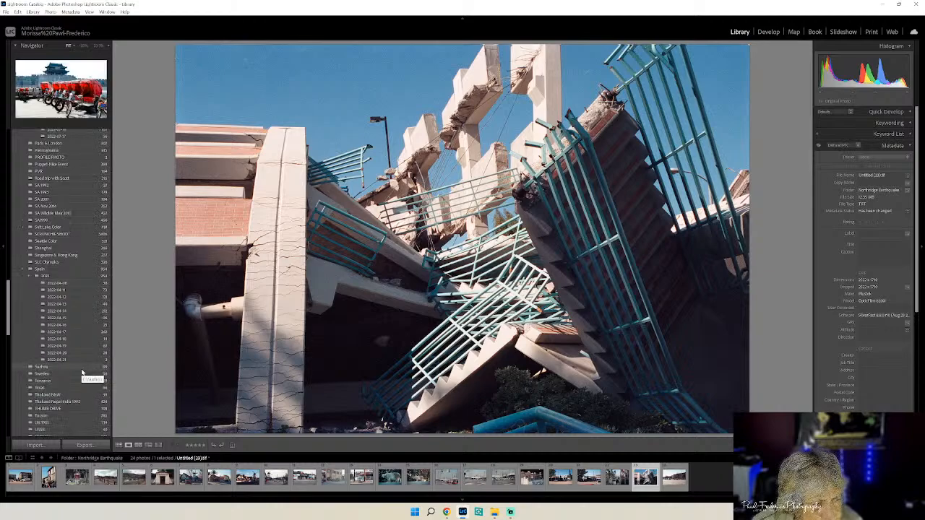
{"action": "scroll", "coordinate": [81, 372], "scroll_direction": "down", "scroll_amount": 6}
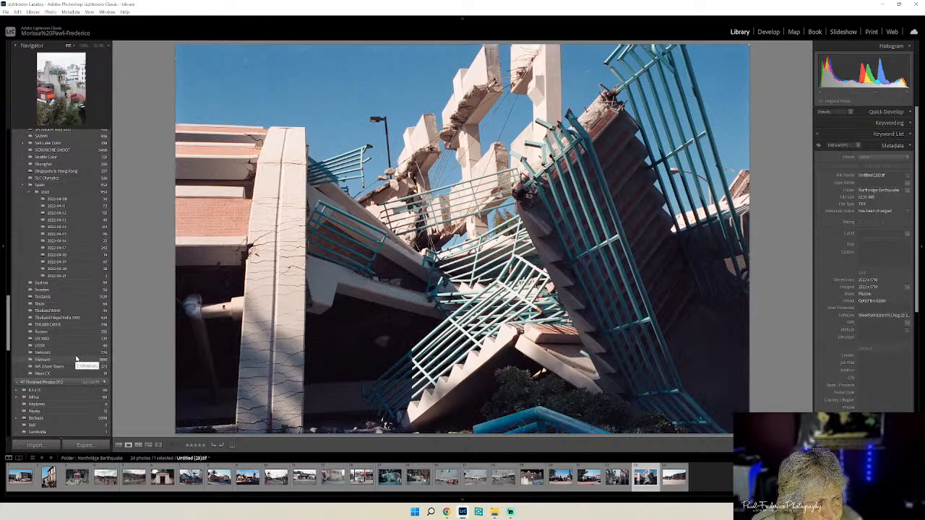
{"action": "scroll", "coordinate": [78, 360], "scroll_direction": "up", "scroll_amount": 10}
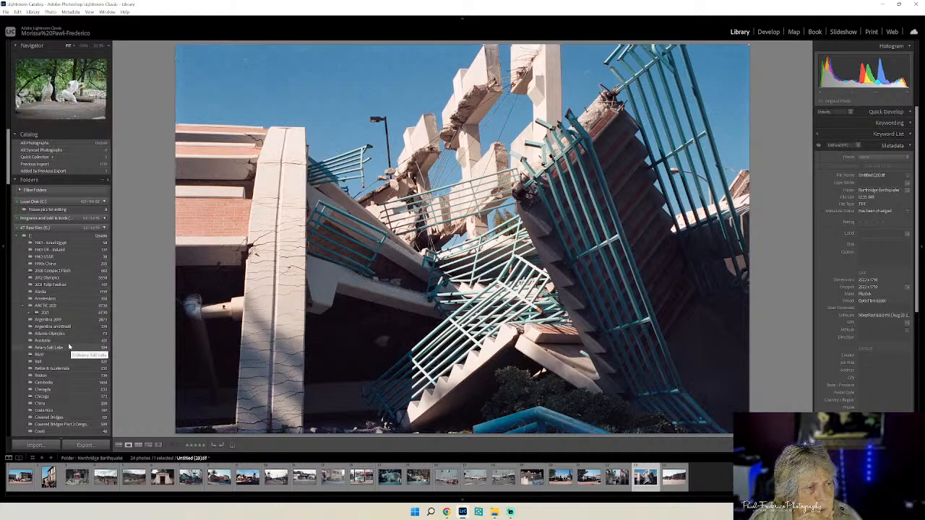
{"action": "left_click", "coordinate": [104, 219]}
{"action": "left_click", "coordinate": [46, 226]}
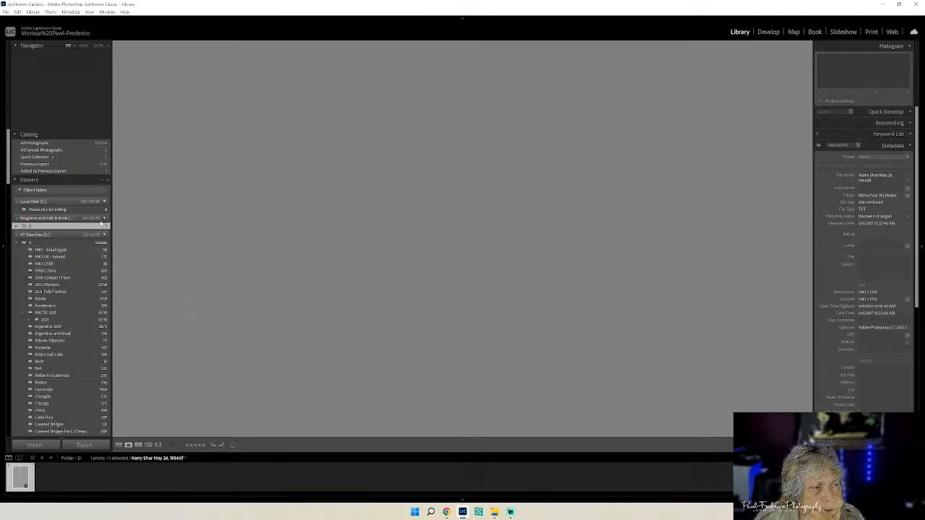
{"action": "left_click", "coordinate": [104, 219]}
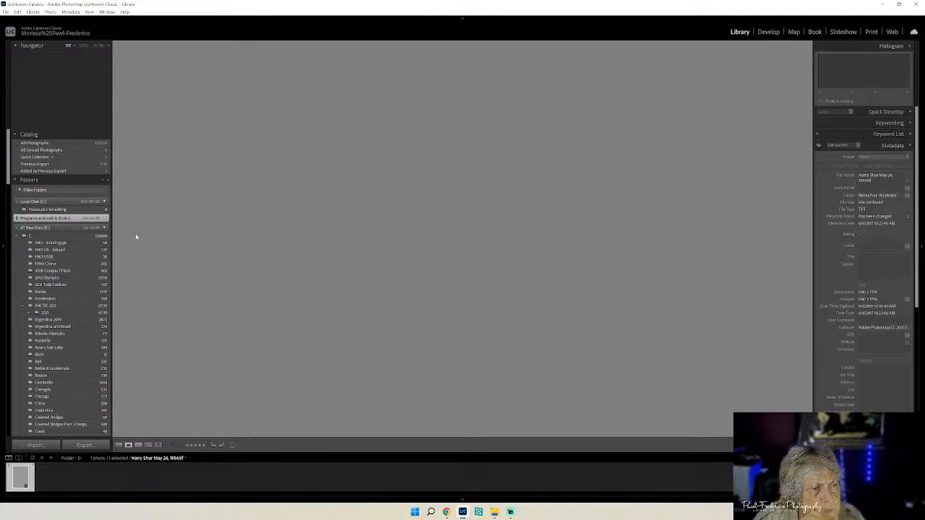
Find the Scanned Negatives drive, check its NUNU folder, and collapse the drive again.
{"action": "scroll", "coordinate": [89, 274], "scroll_direction": "down", "scroll_amount": 8}
{"action": "scroll", "coordinate": [89, 274], "scroll_direction": "down", "scroll_amount": 10}
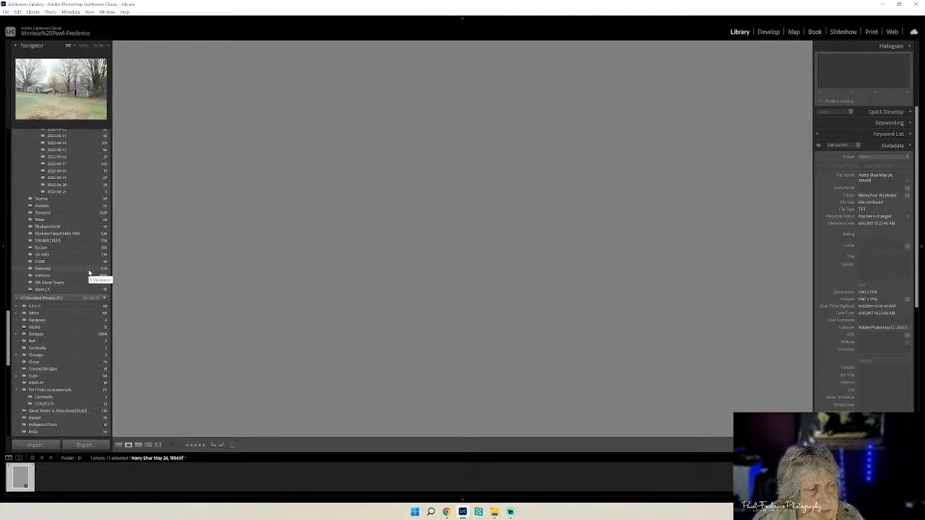
{"action": "scroll", "coordinate": [89, 274], "scroll_direction": "up", "scroll_amount": 5}
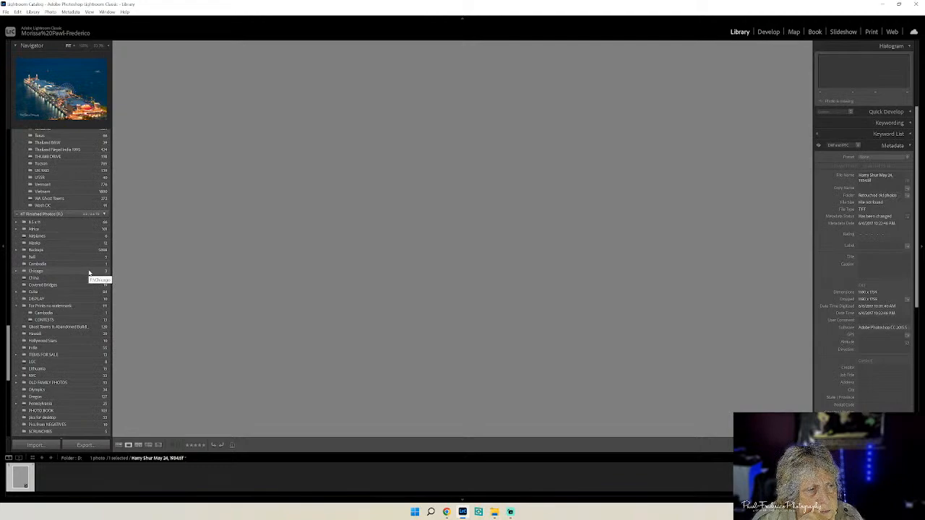
{"action": "scroll", "coordinate": [89, 274], "scroll_direction": "down", "scroll_amount": 10}
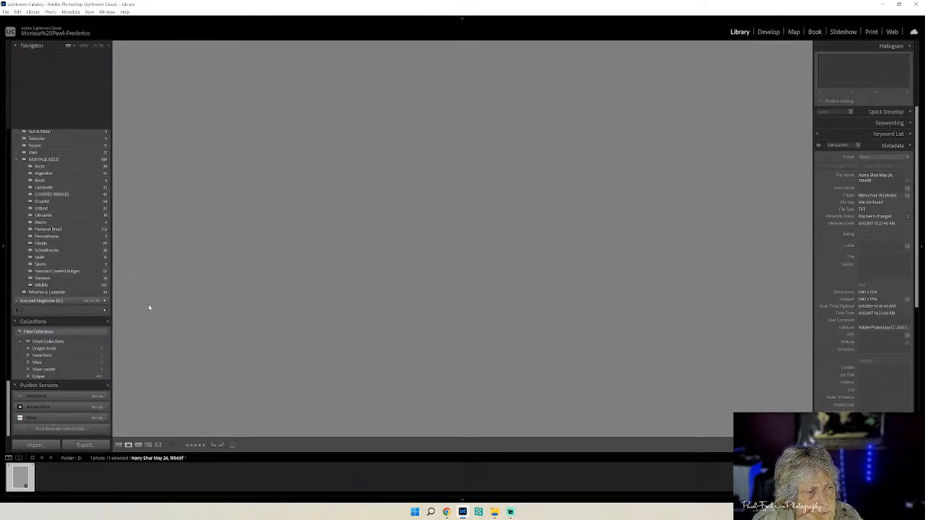
{"action": "left_click", "coordinate": [102, 302]}
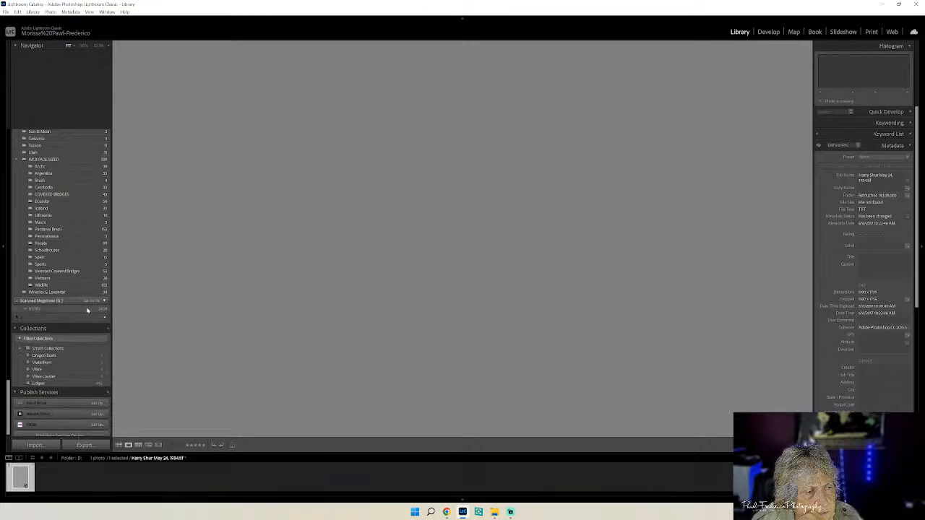
{"action": "left_click", "coordinate": [63, 302]}
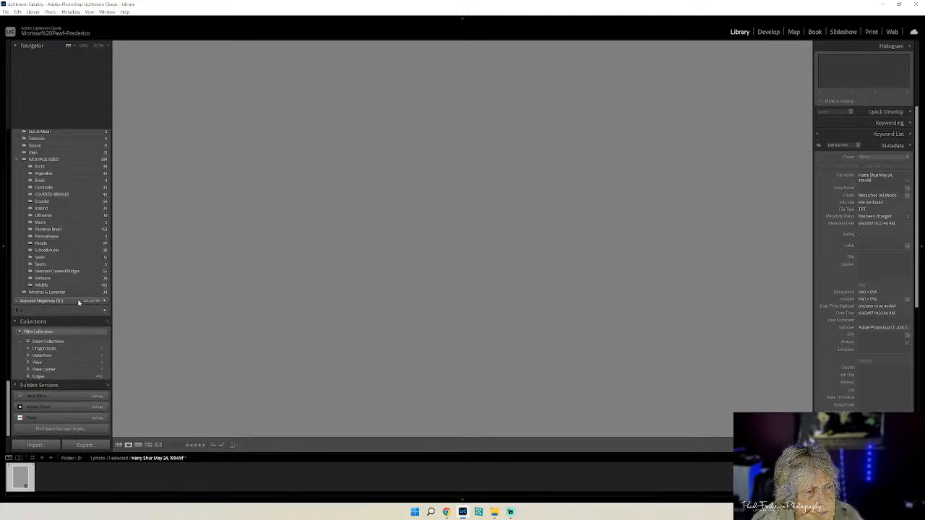
{"action": "left_click", "coordinate": [88, 302]}
{"action": "left_click", "coordinate": [72, 310]}
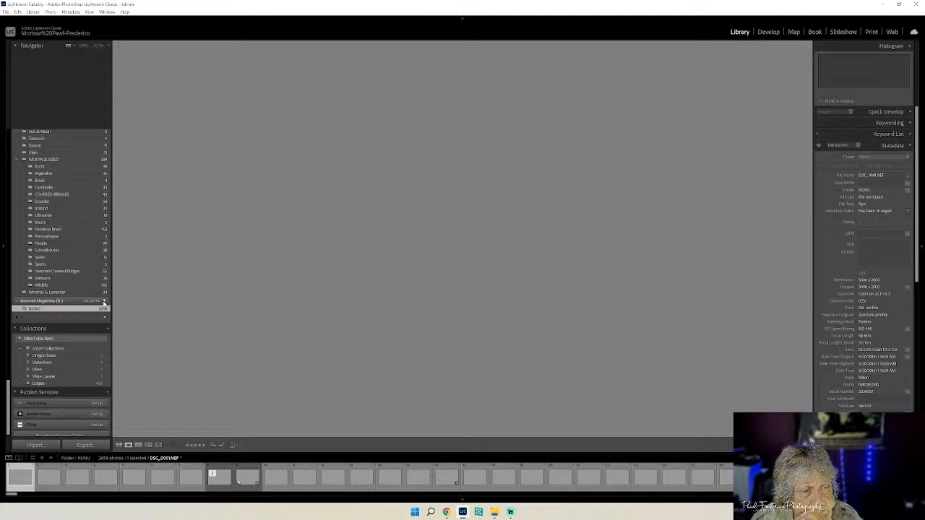
{"action": "left_click", "coordinate": [104, 302]}
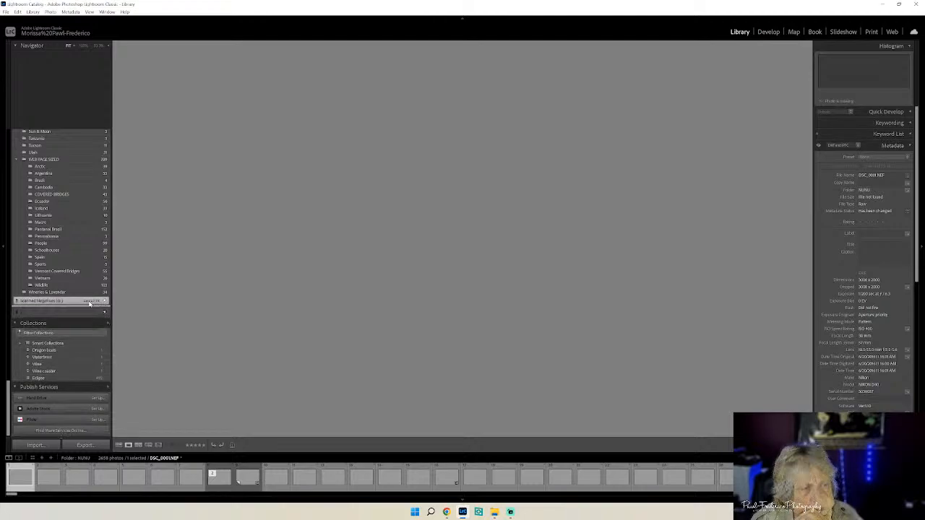
View the sake bottle photo in the Wineries & Lavender folder and the 100 m start photo in the Sports folder.
{"action": "left_click", "coordinate": [59, 293]}
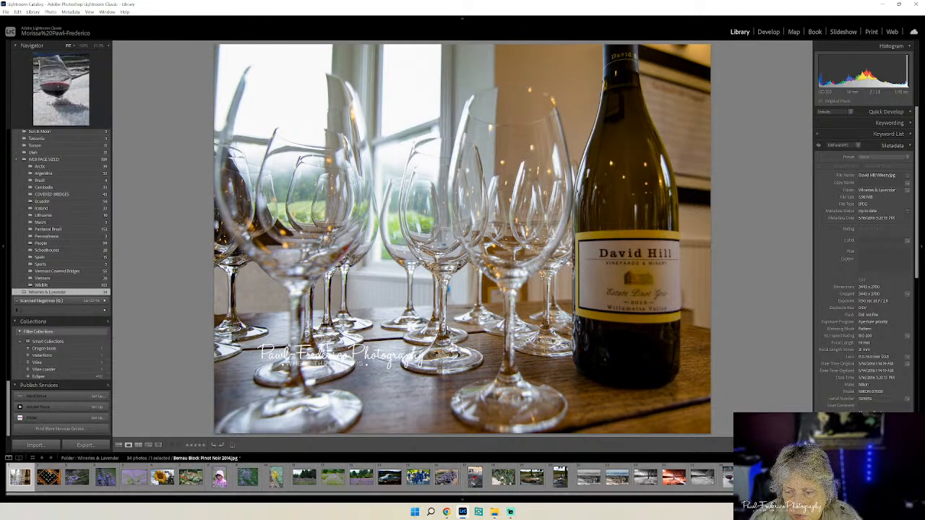
{"action": "left_click", "coordinate": [474, 477]}
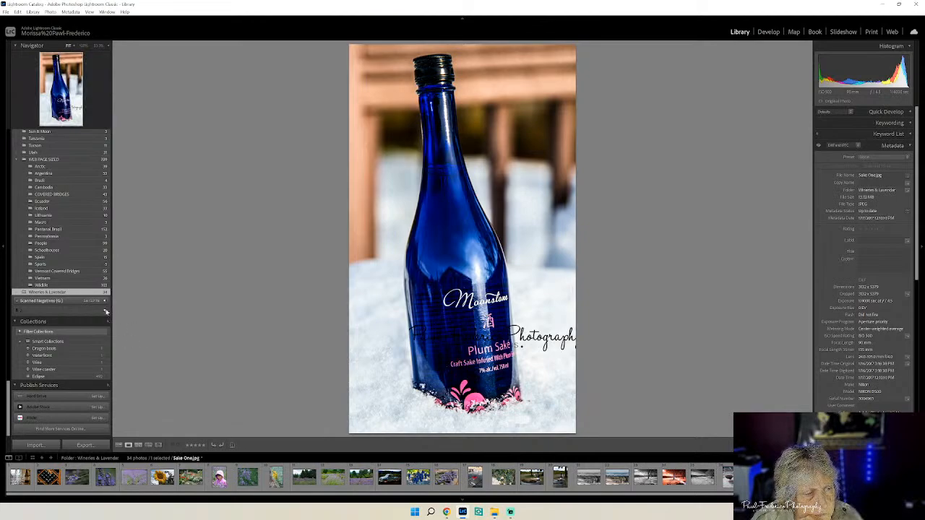
{"action": "left_click", "coordinate": [54, 264]}
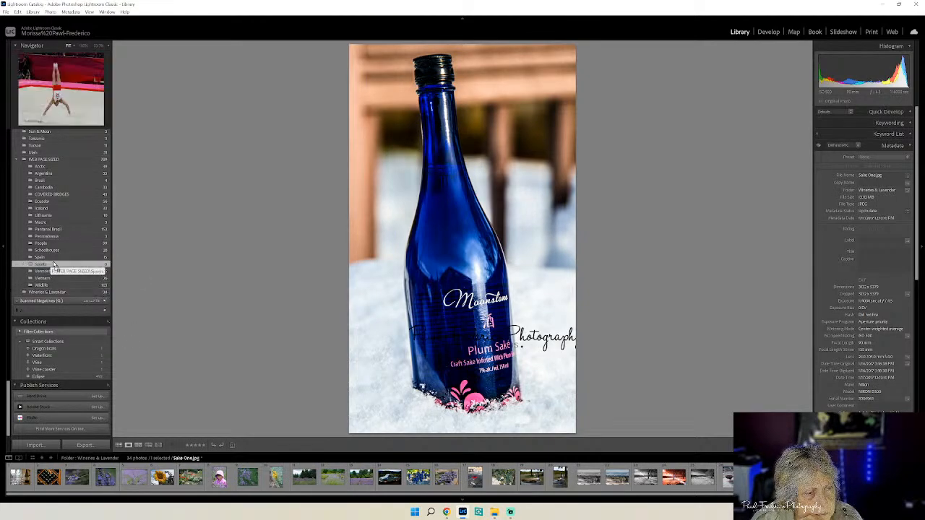
{"action": "left_click_drag", "start_coordinate": [54, 264], "coordinate": [58, 268]}
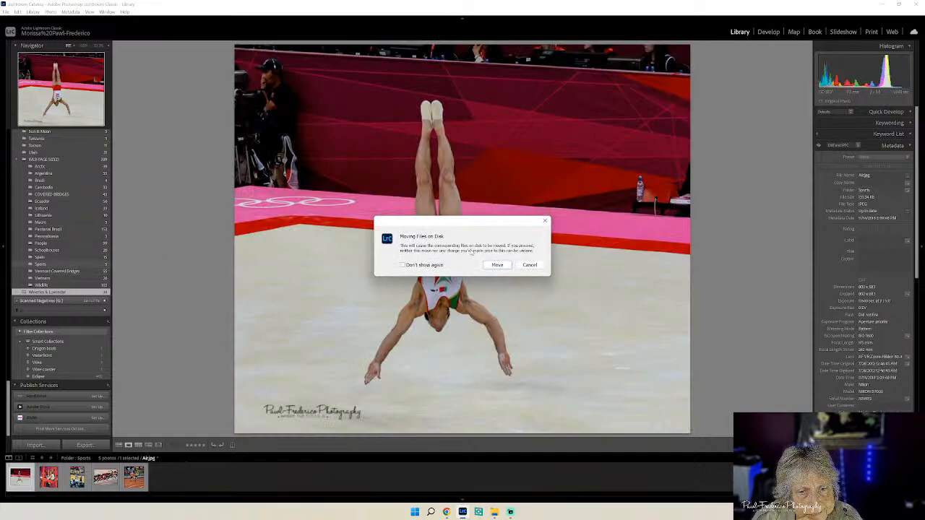
{"action": "left_click", "coordinate": [530, 266]}
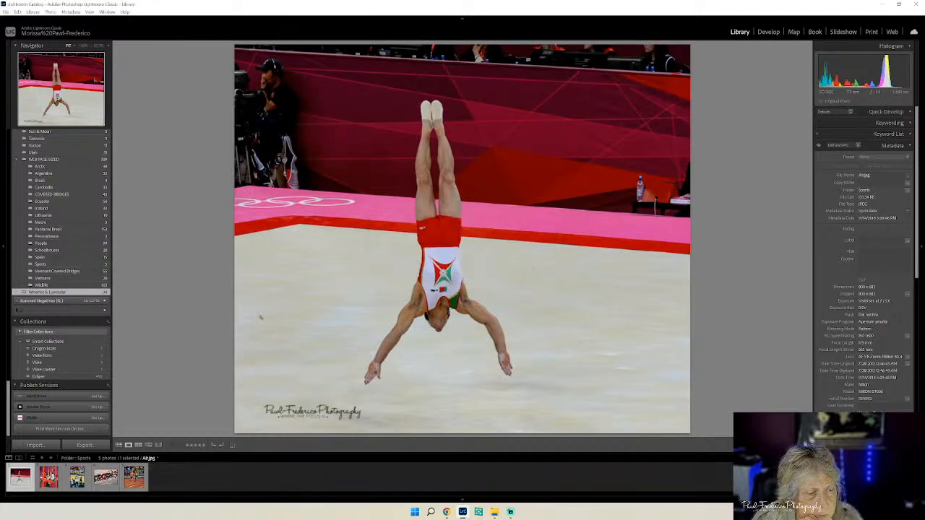
{"action": "left_click", "coordinate": [106, 480]}
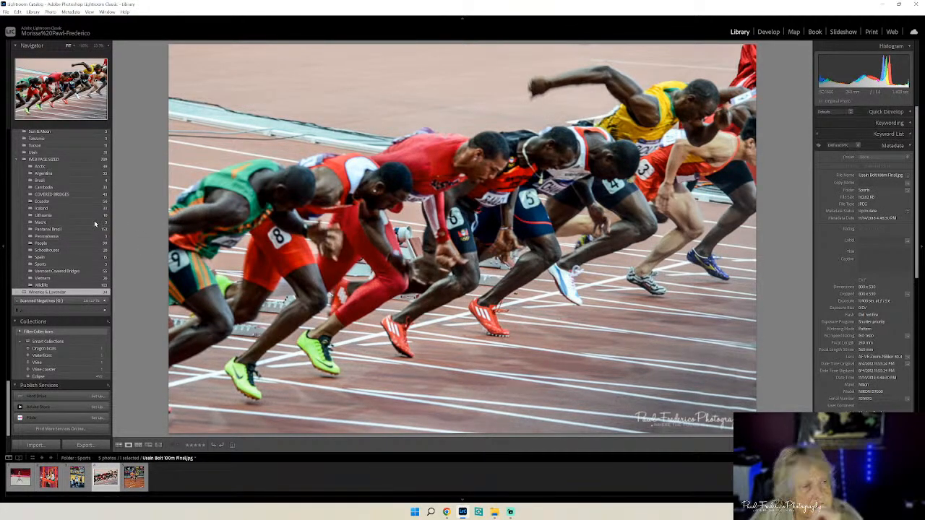
Open the 2012 Olympics folder in the raw files and filter its photos down to the flagged picks.
{"action": "scroll", "coordinate": [76, 222], "scroll_direction": "up", "scroll_amount": 15}
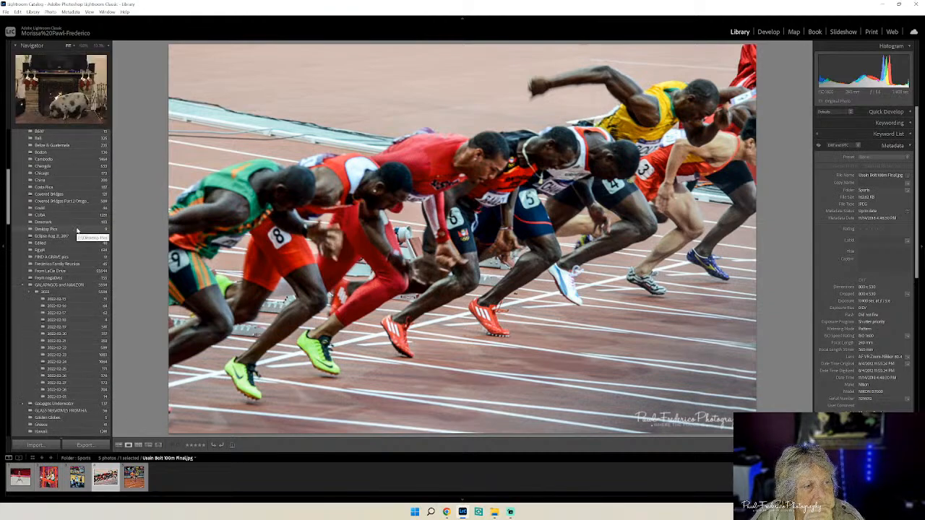
{"action": "scroll", "coordinate": [77, 230], "scroll_direction": "up", "scroll_amount": 5}
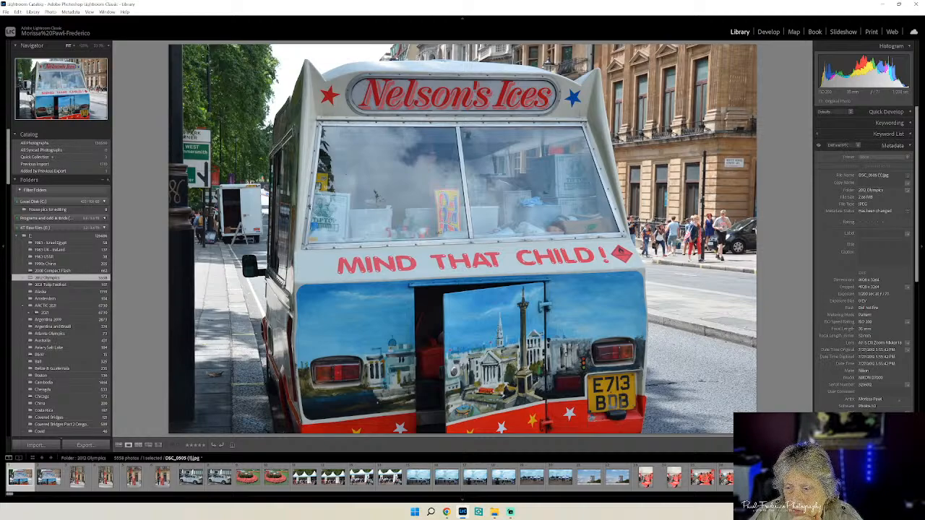
{"action": "key", "text": "ctrl+l"}
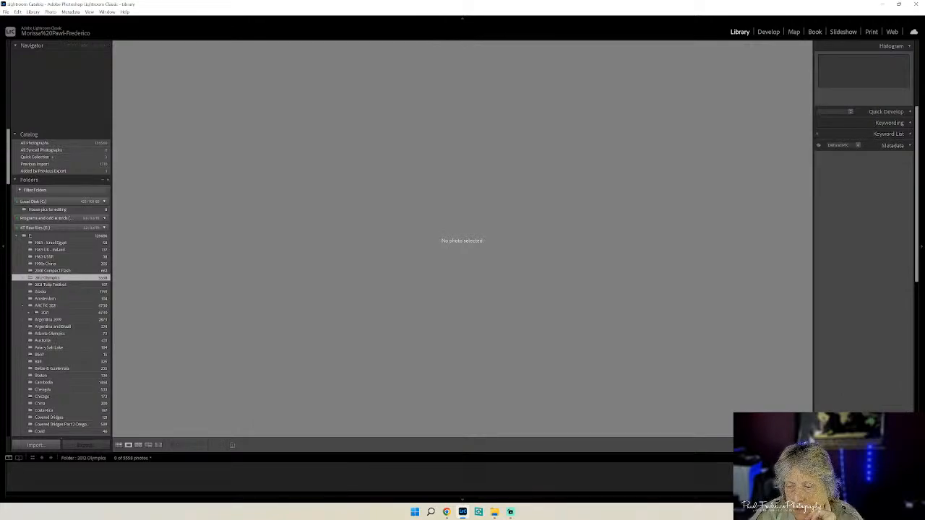
{"action": "key", "text": "ctrl+l"}
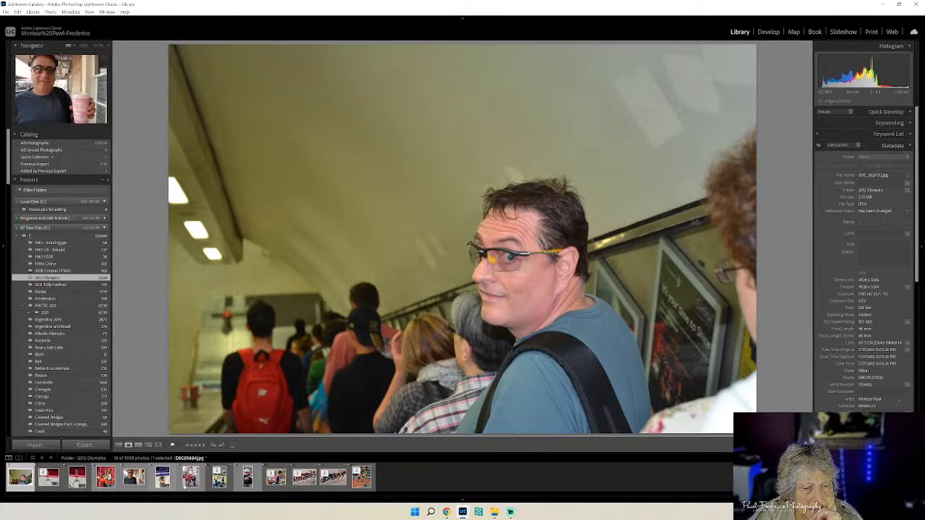
Compare the two sprint start photos and send DSC_2482 to Topaz Sharpen AI as a copy with Lightroom adjustments.
{"action": "left_click", "coordinate": [304, 477]}
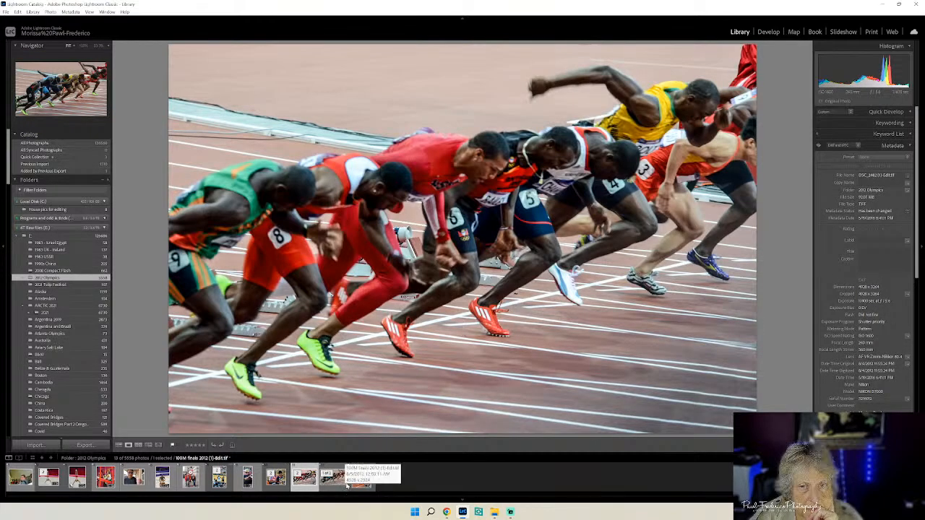
{"action": "left_click", "coordinate": [333, 477]}
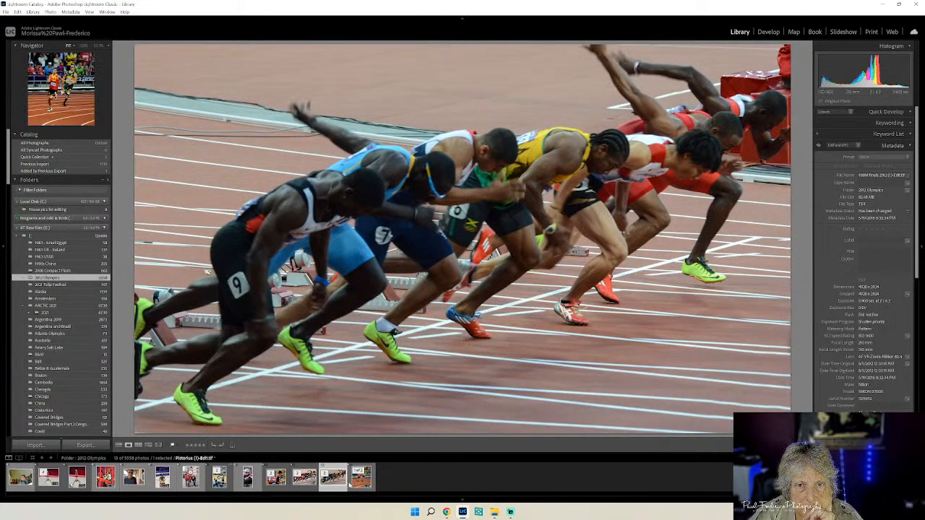
{"action": "left_click", "coordinate": [306, 482]}
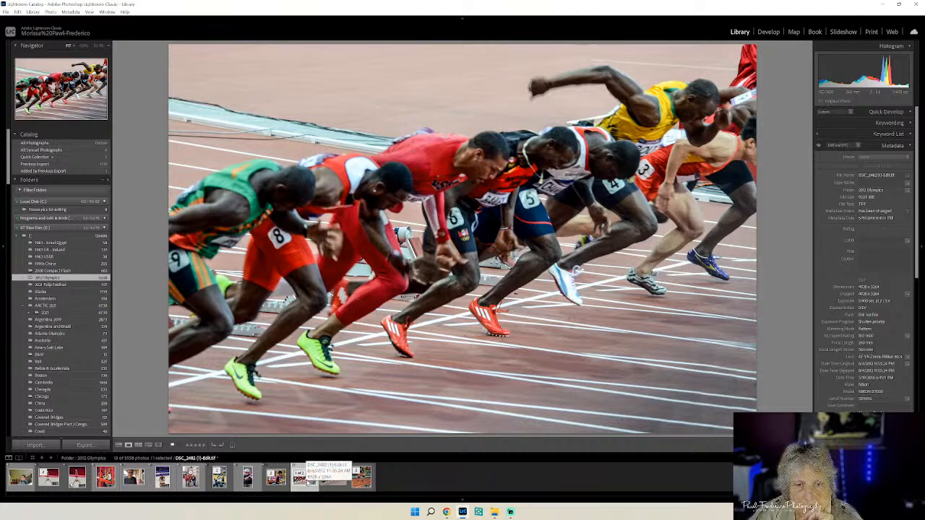
{"action": "right_click", "coordinate": [541, 273]}
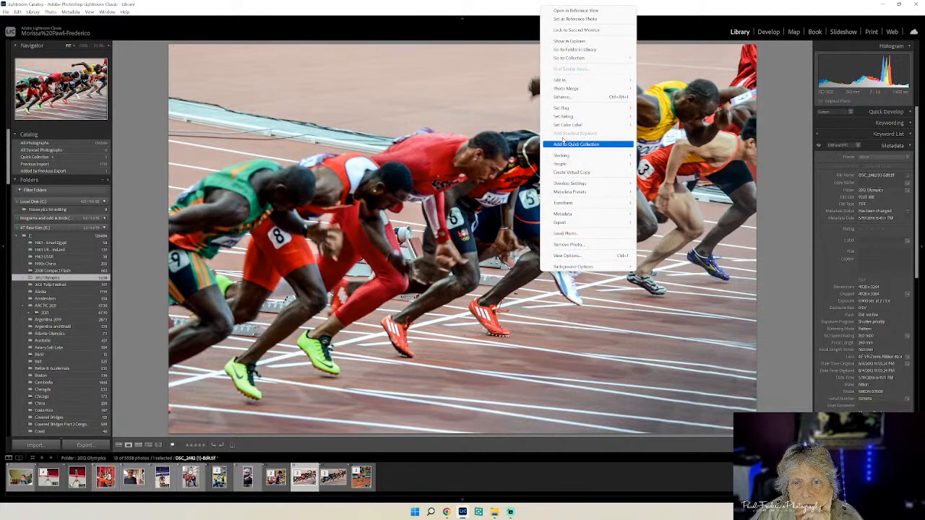
{"action": "mouse_move", "coordinate": [578, 81]}
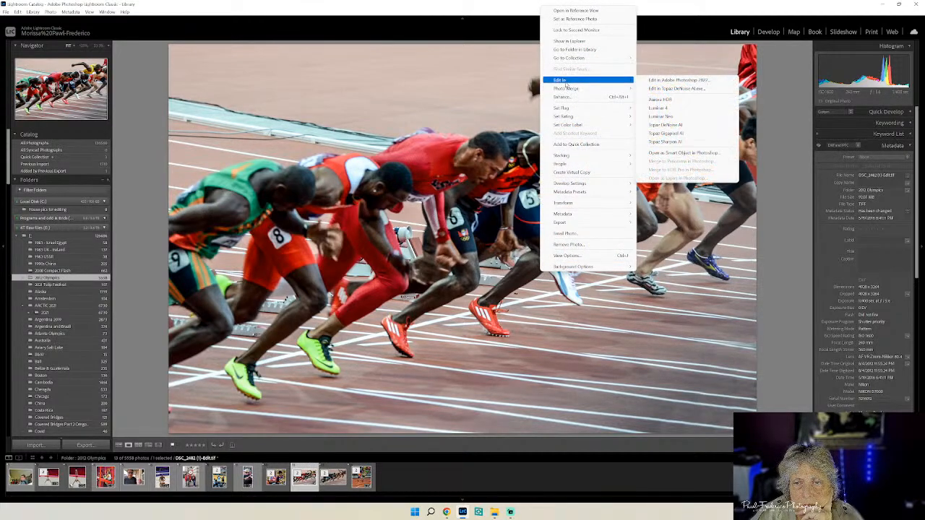
{"action": "left_click", "coordinate": [677, 141]}
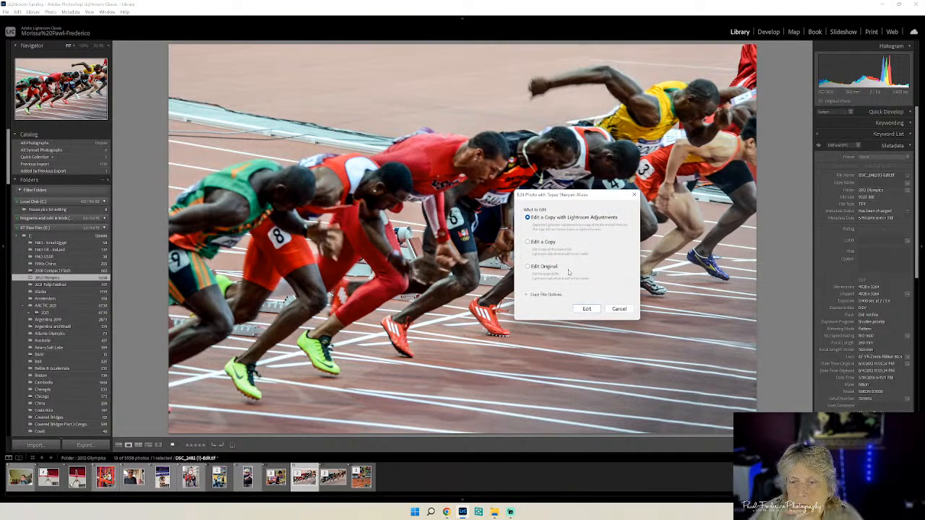
{"action": "left_click", "coordinate": [588, 308]}
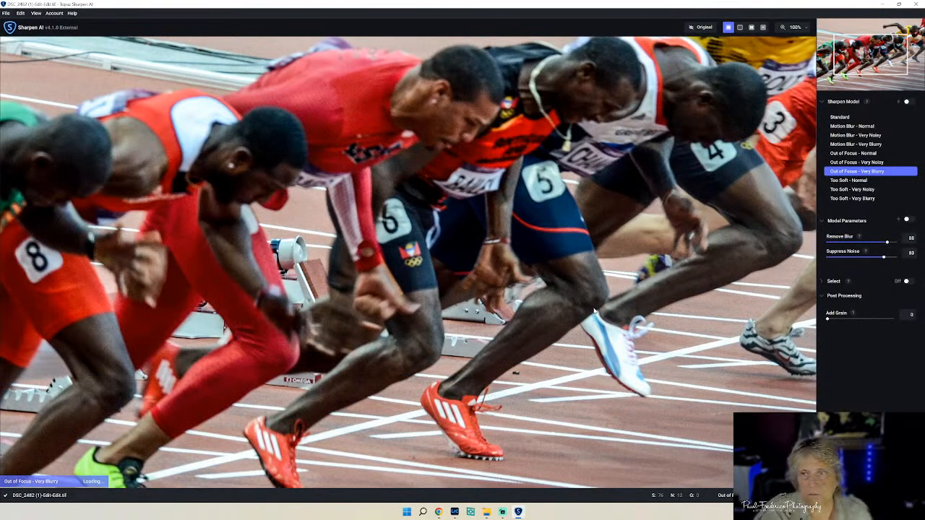
Fit the whole sprint photo in the preview and compare the Out of Focus - Very Blurry result with the original.
{"action": "left_click", "coordinate": [808, 29]}
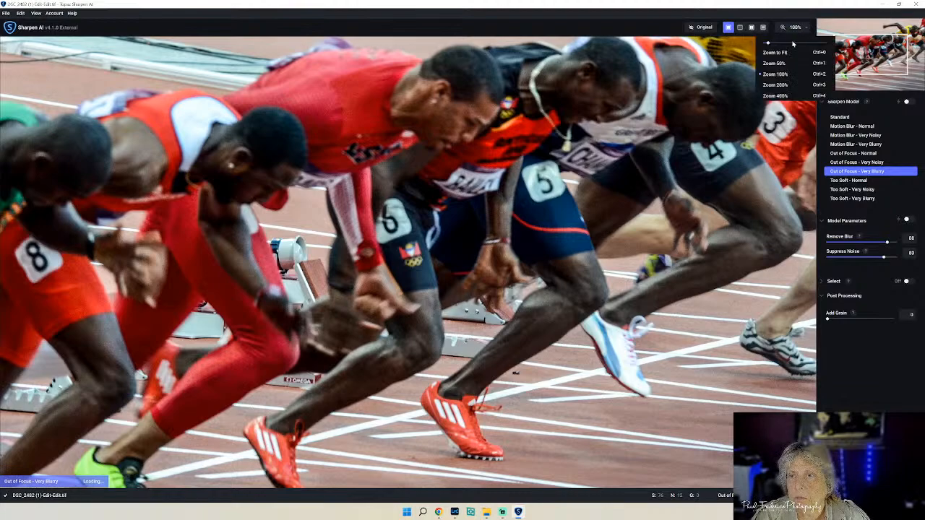
{"action": "left_click", "coordinate": [777, 53]}
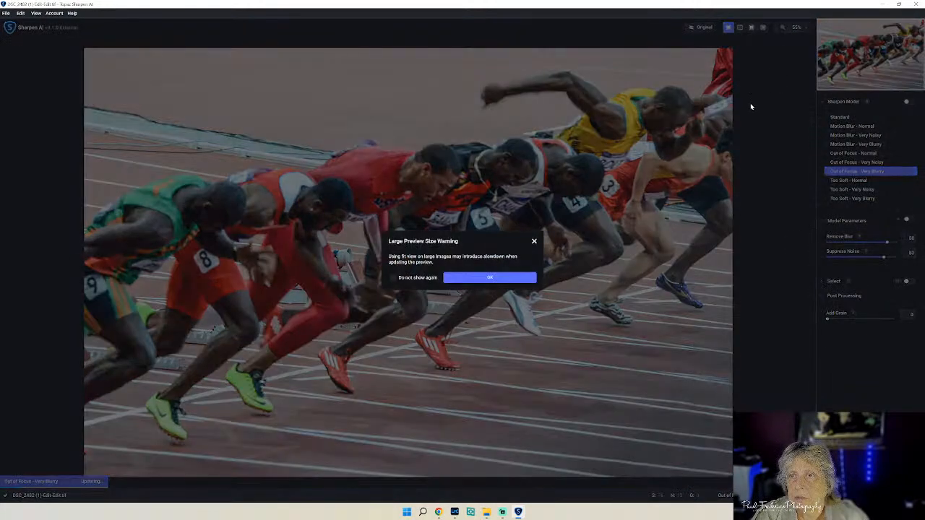
{"action": "left_click", "coordinate": [490, 279]}
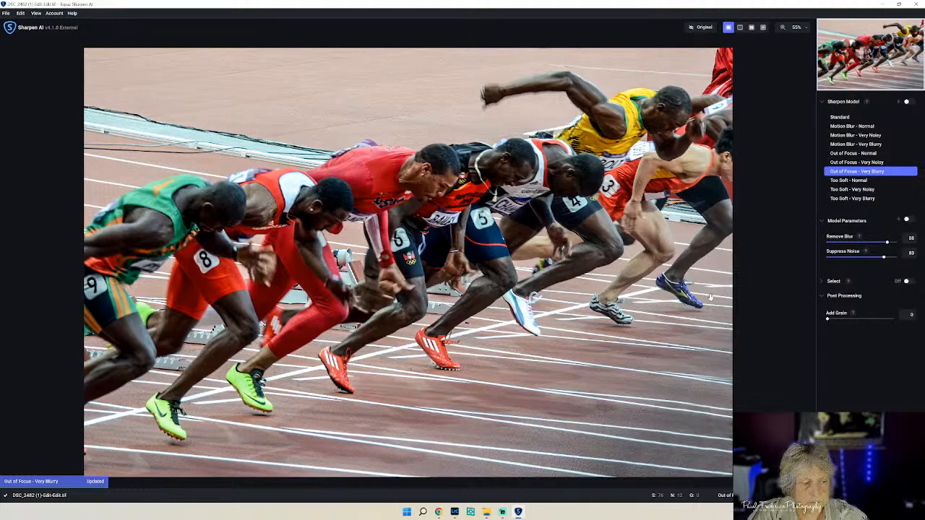
{"action": "left_click", "coordinate": [702, 31]}
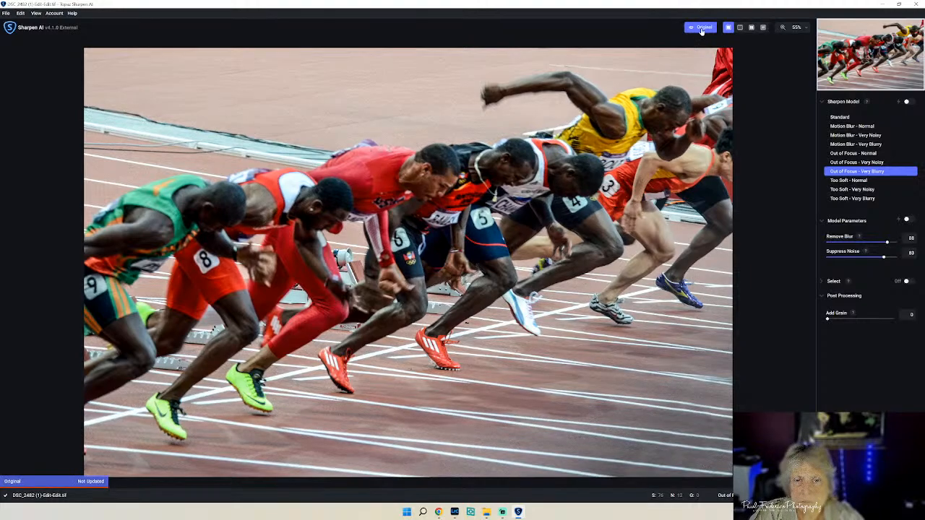
{"action": "left_click", "coordinate": [701, 30]}
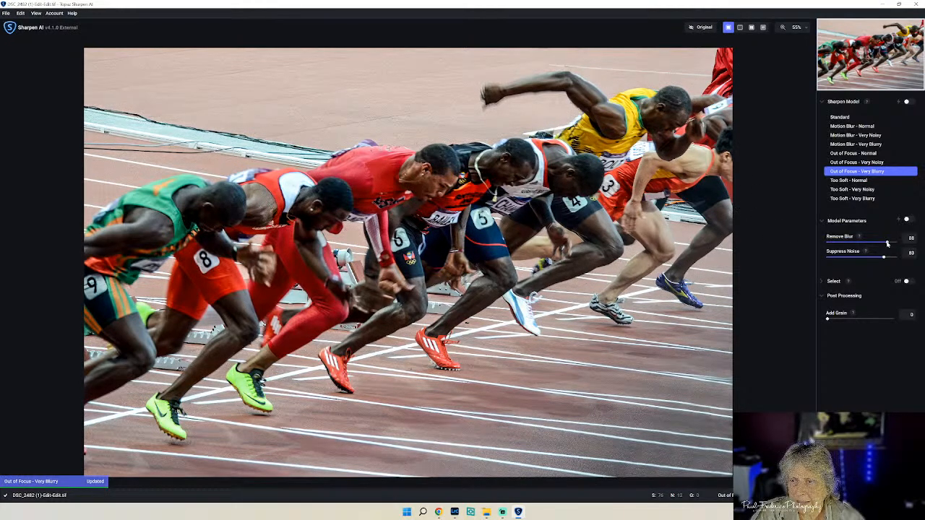
Try Remove Blur at 99, and compare the Motion Blur - Very Blurry model with the original.
{"action": "left_click_drag", "start_coordinate": [887, 244], "coordinate": [895, 244]}
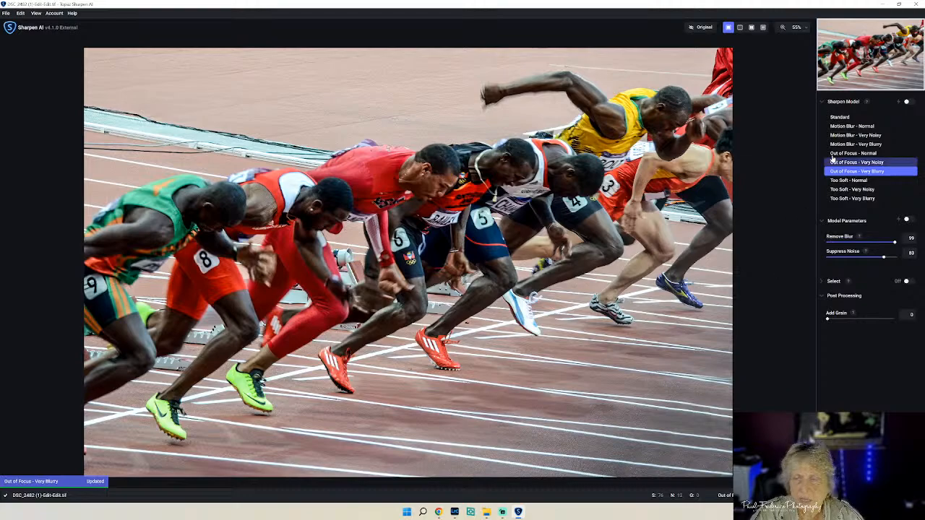
{"action": "left_click", "coordinate": [893, 144]}
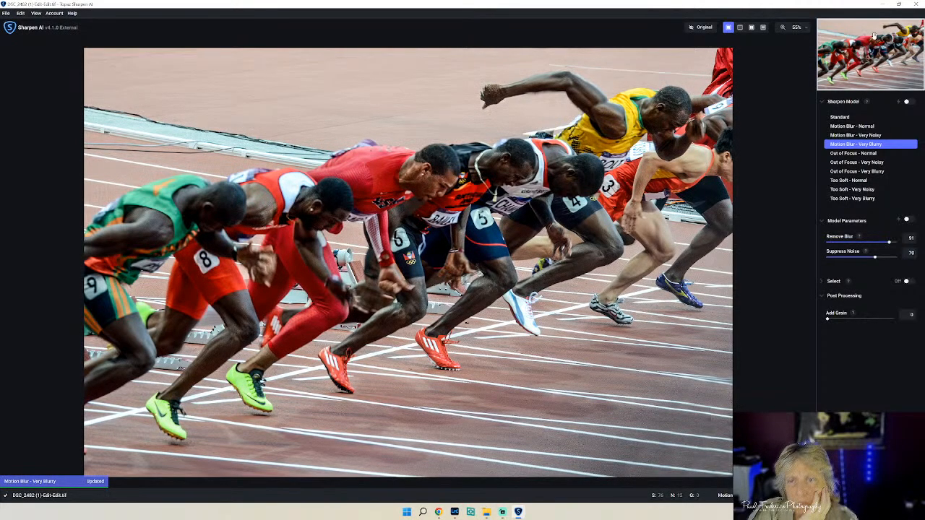
{"action": "left_click", "coordinate": [701, 32]}
{"action": "left_click", "coordinate": [700, 32]}
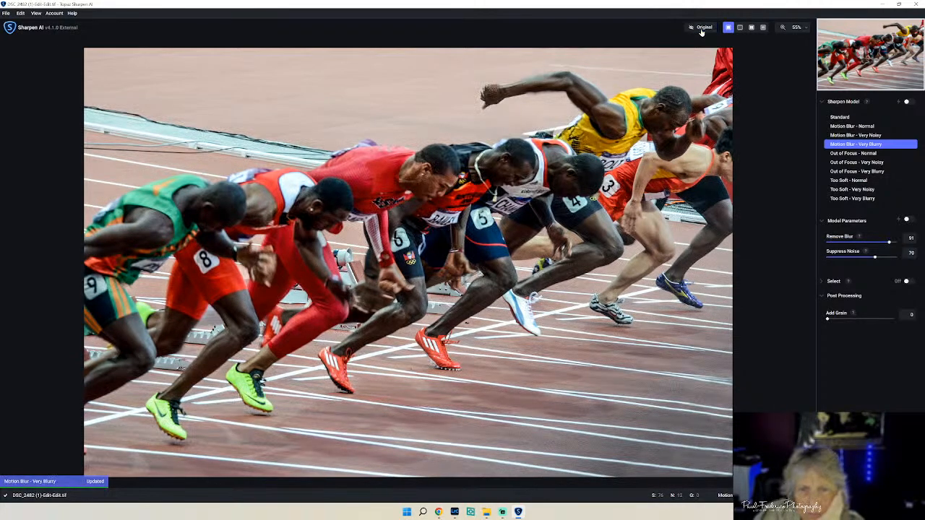
Try the Standard and Too Soft - Very Blurry models against the original, and recheck Out of Focus - Very Blurry.
{"action": "left_click", "coordinate": [844, 117]}
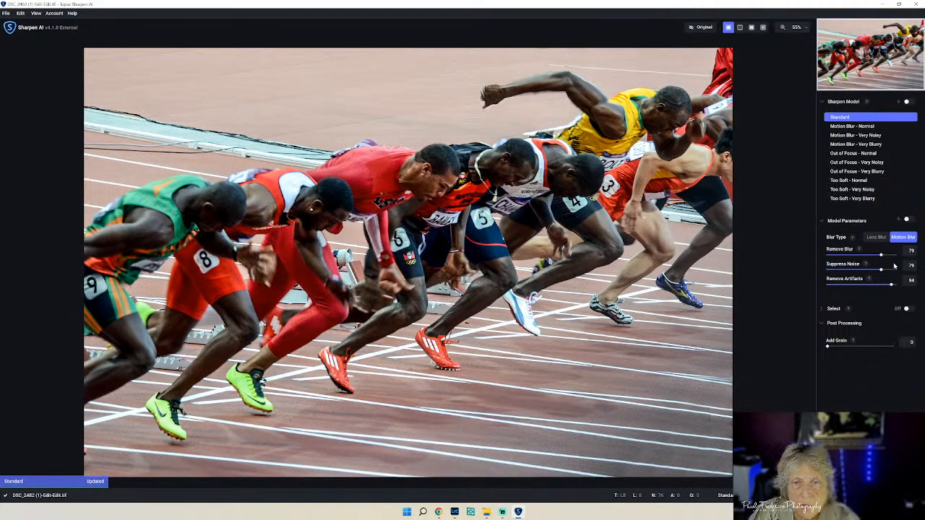
{"action": "left_click", "coordinate": [882, 197]}
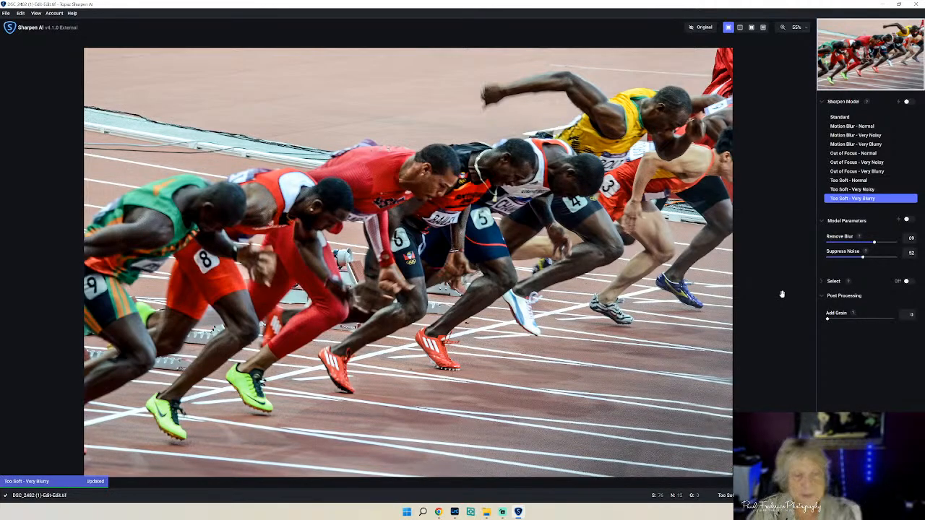
{"action": "left_click", "coordinate": [698, 28]}
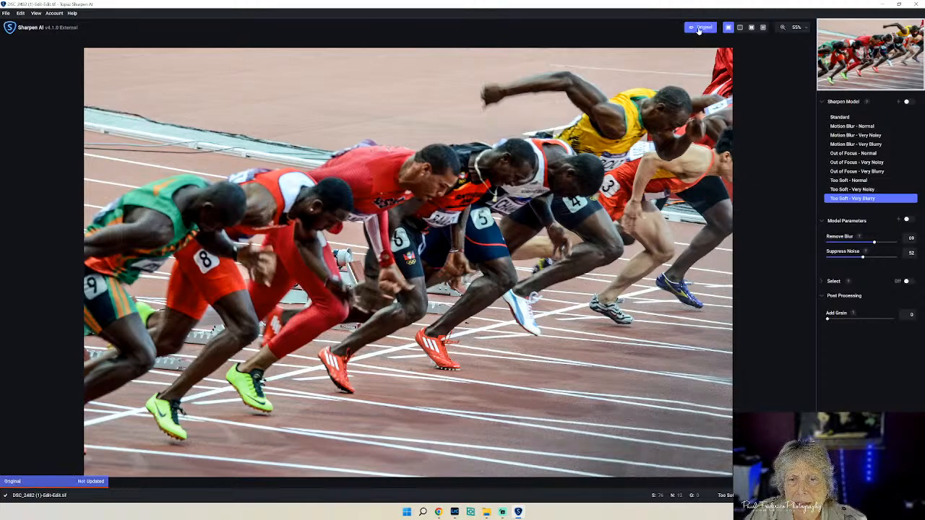
{"action": "left_click", "coordinate": [698, 28]}
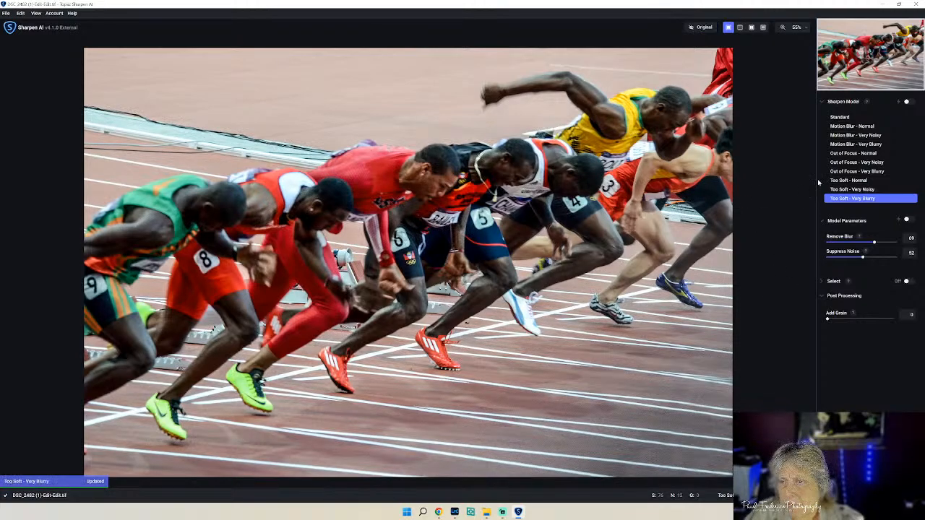
{"action": "left_click", "coordinate": [853, 172]}
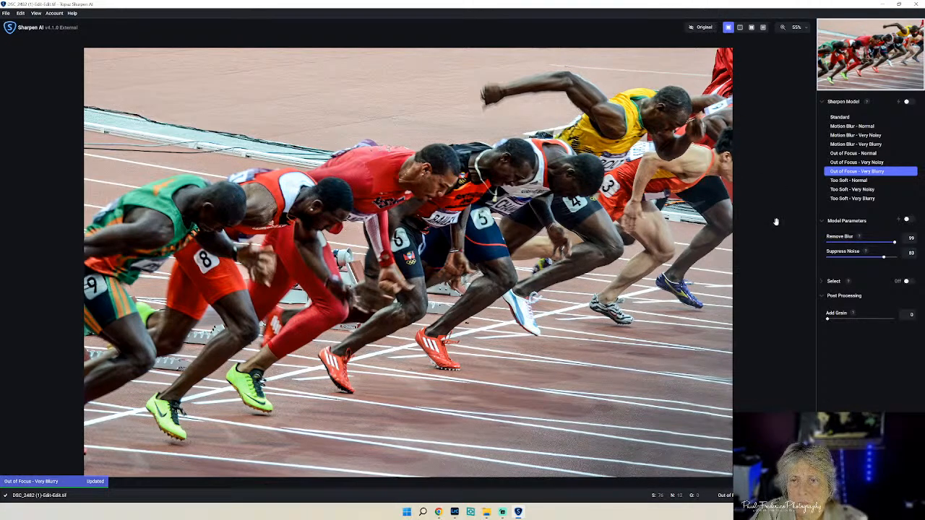
Sharpen the sprint photo with the Too Soft - Very Blurry model, checking it against the original, and save it back to Lightroom.
{"action": "left_click", "coordinate": [844, 199]}
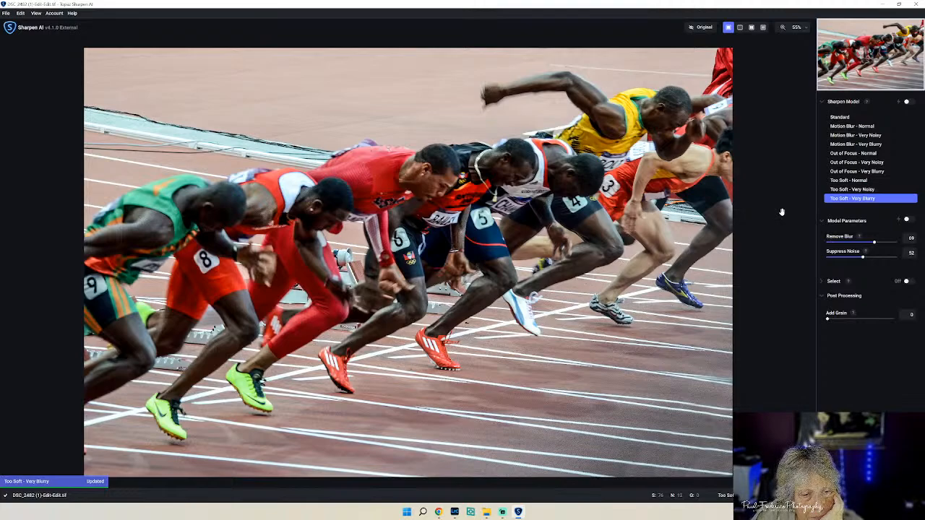
{"action": "left_click", "coordinate": [702, 29]}
{"action": "left_click", "coordinate": [702, 30]}
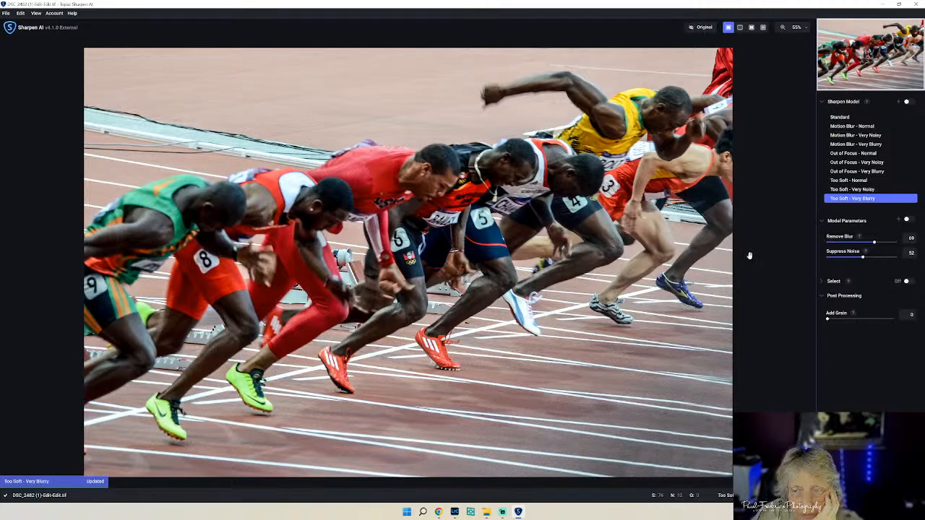
{"action": "left_click", "coordinate": [895, 495]}
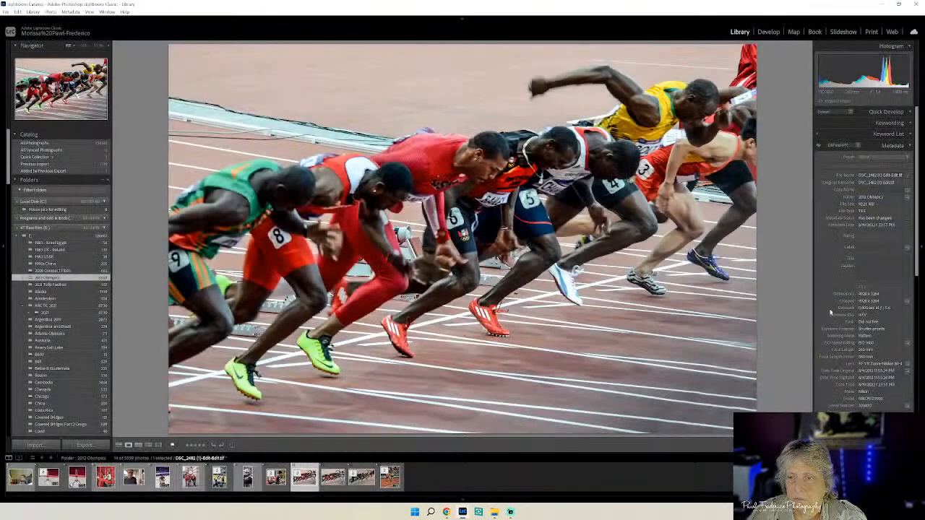
Develop the sharpened sprint photo by raising its Shadows to +34.
{"action": "left_click", "coordinate": [768, 32]}
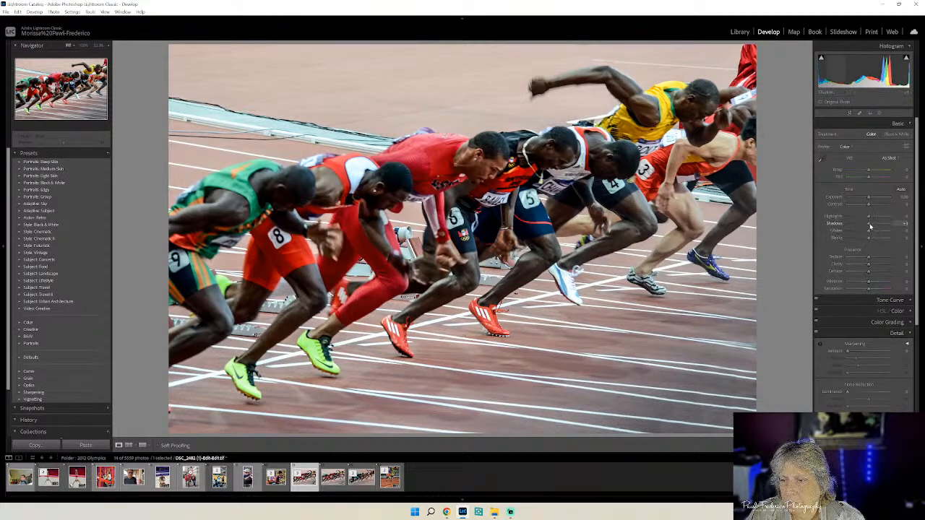
{"action": "left_click_drag", "start_coordinate": [869, 226], "coordinate": [872, 227]}
{"action": "left_click_drag", "start_coordinate": [873, 227], "coordinate": [876, 227]}
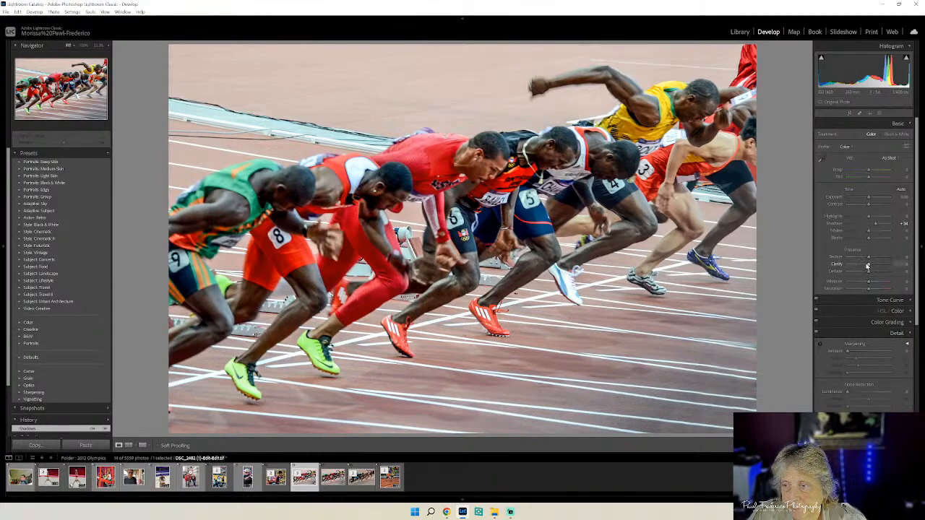
Lower the sprint photo's Shadows to +20 and set its Clarity to +9 after trying a stronger Clarity.
{"action": "left_click_drag", "start_coordinate": [869, 267], "coordinate": [879, 268]}
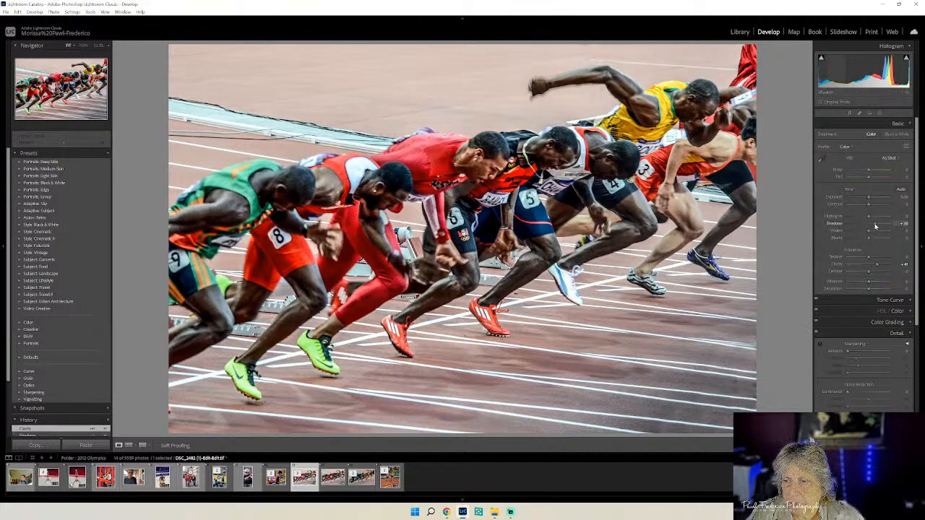
{"action": "left_click_drag", "start_coordinate": [875, 226], "coordinate": [872, 226]}
{"action": "left_click_drag", "start_coordinate": [876, 265], "coordinate": [870, 268]}
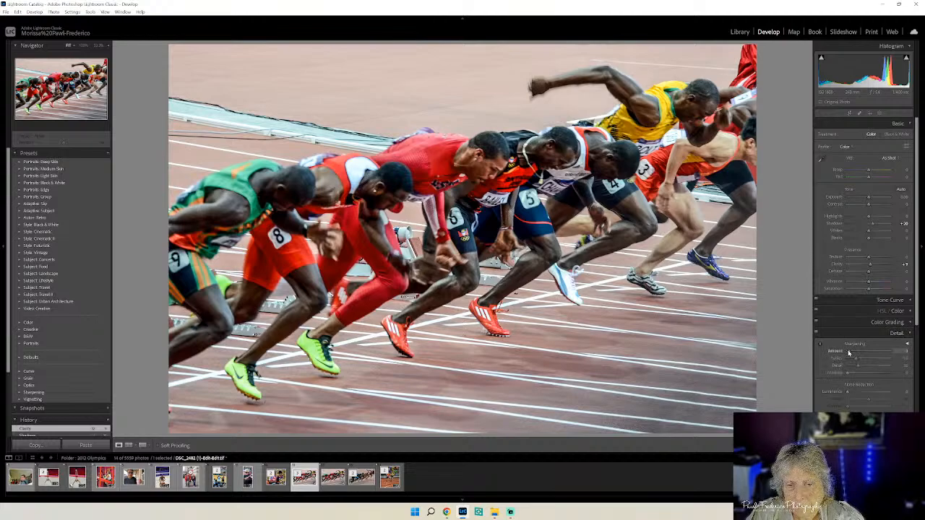
Reset Clarity to 0, set Sharpening Amount to about 115 and Detail to about 85, and set Luminance noise reduction to 21.
{"action": "left_click_drag", "start_coordinate": [848, 352], "coordinate": [880, 354]}
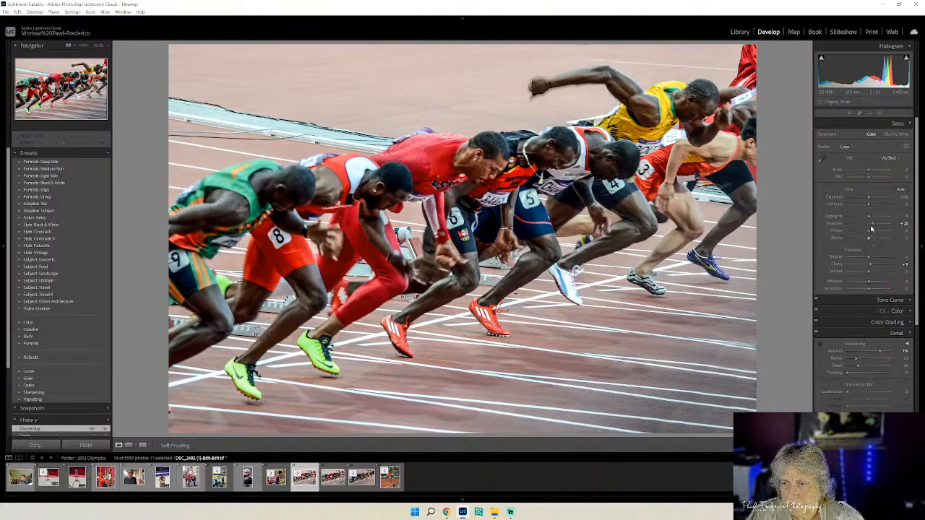
{"action": "double_click", "coordinate": [870, 266]}
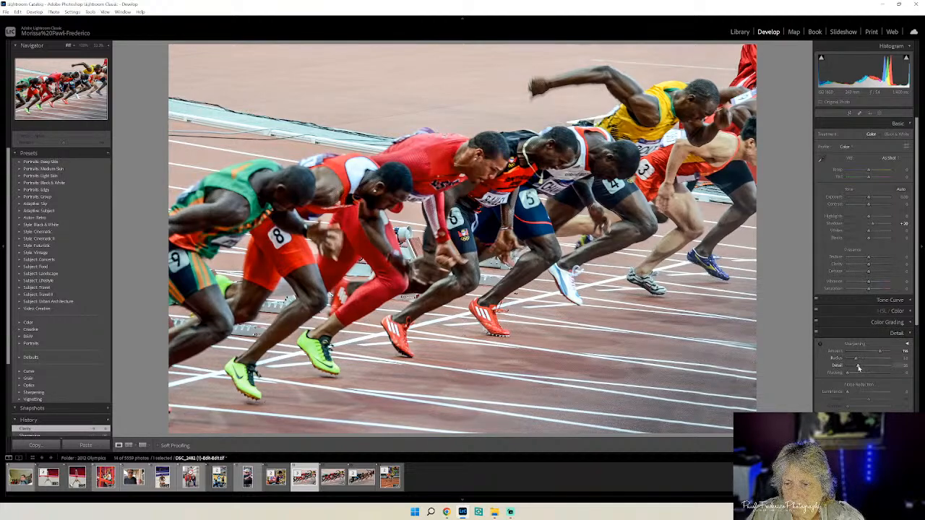
{"action": "left_click_drag", "start_coordinate": [858, 368], "coordinate": [882, 370]}
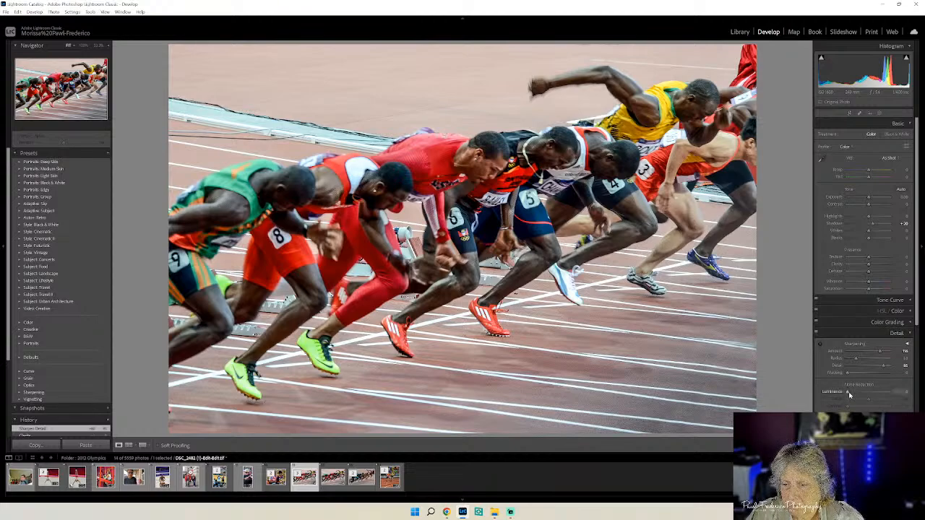
{"action": "left_click_drag", "start_coordinate": [846, 392], "coordinate": [859, 394]}
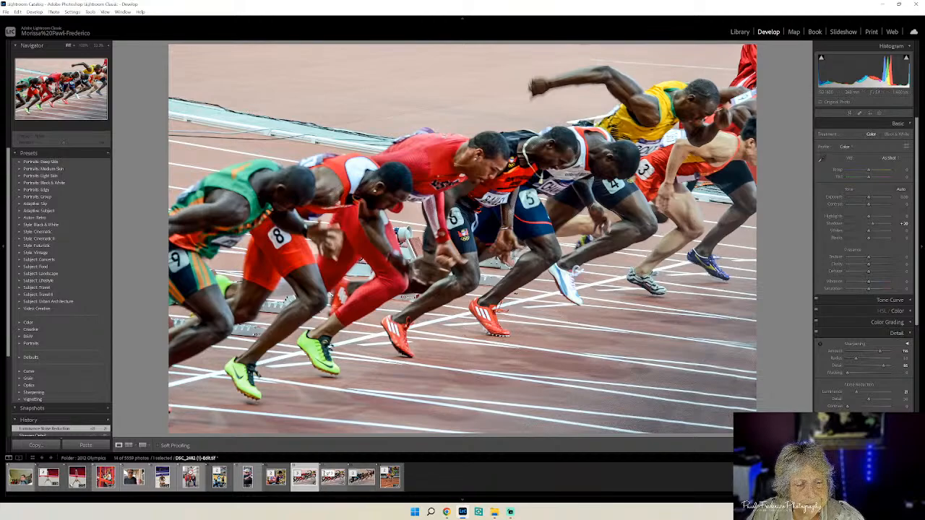
Compare the developed sprint photo with its earlier stacked edit, and collapse the stack.
{"action": "left_click", "coordinate": [337, 482]}
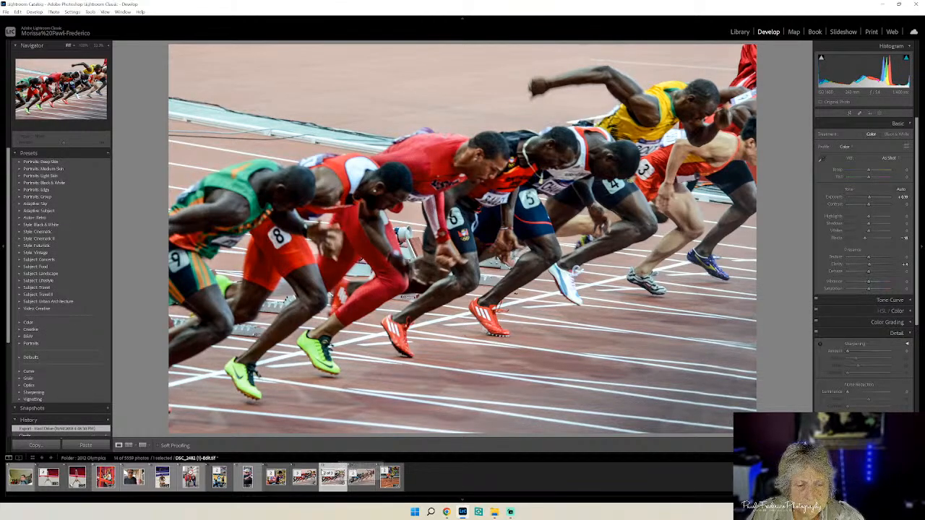
{"action": "left_click", "coordinate": [322, 468]}
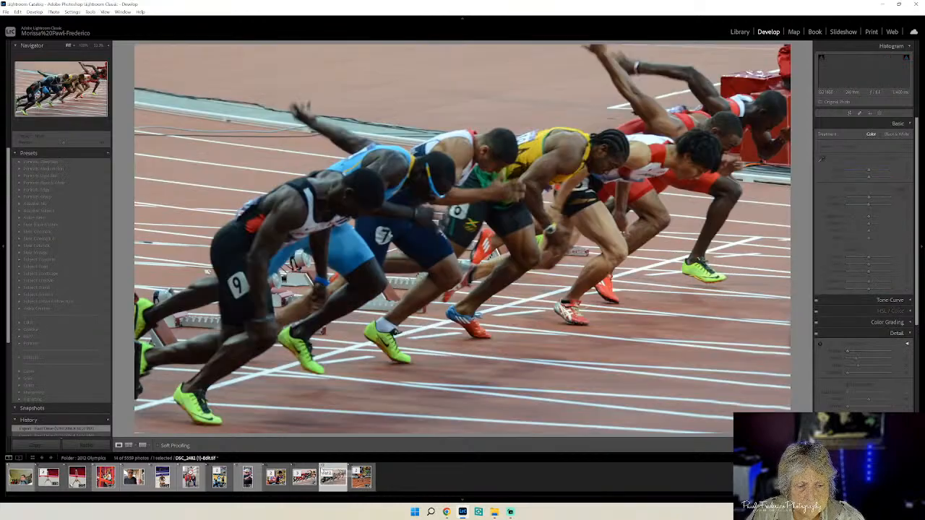
{"action": "left_click", "coordinate": [307, 476]}
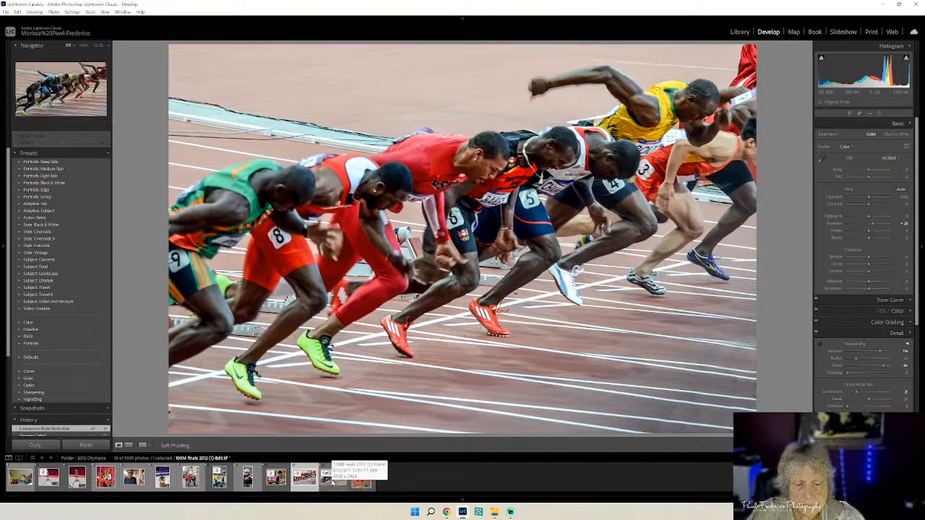
Review the other 2012 Olympics photos, including the second sprint start, the track runners, beach volleyball and the gymnast in mid-air.
{"action": "left_click", "coordinate": [333, 480]}
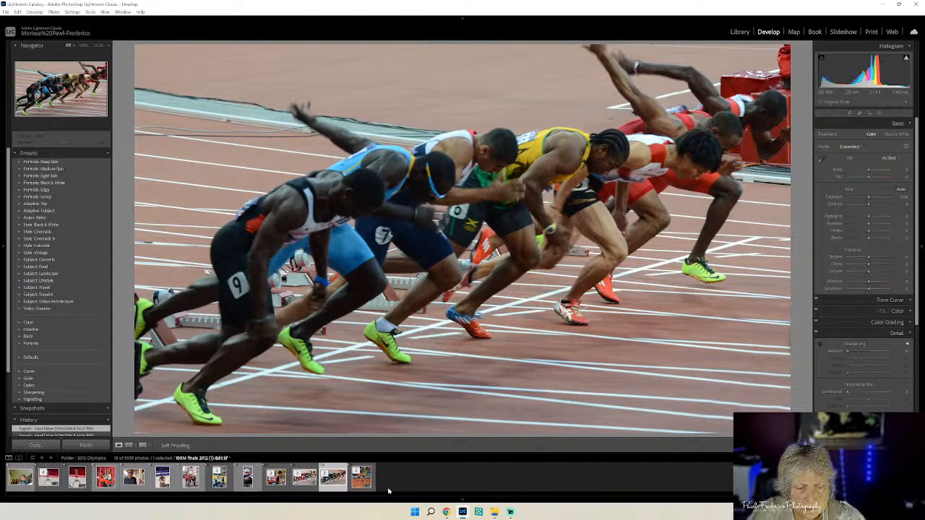
{"action": "left_click", "coordinate": [361, 477]}
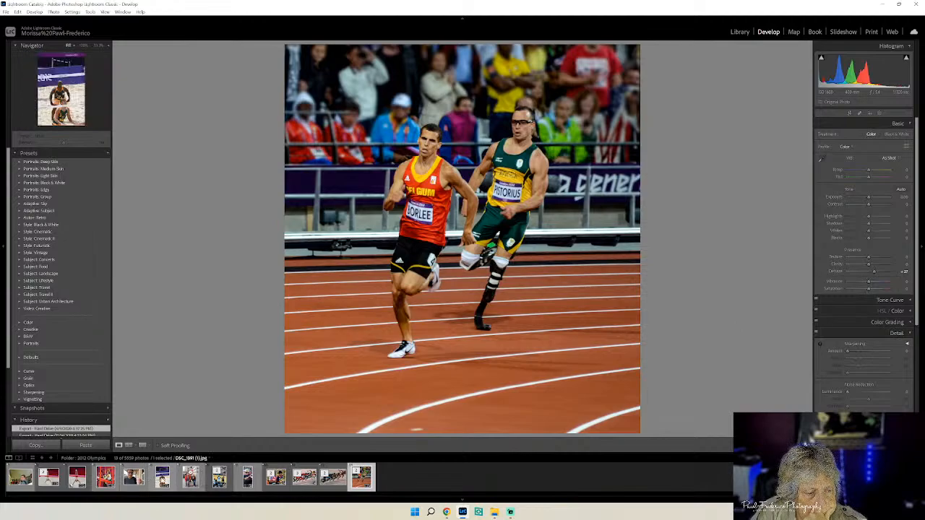
{"action": "left_click", "coordinate": [162, 477]}
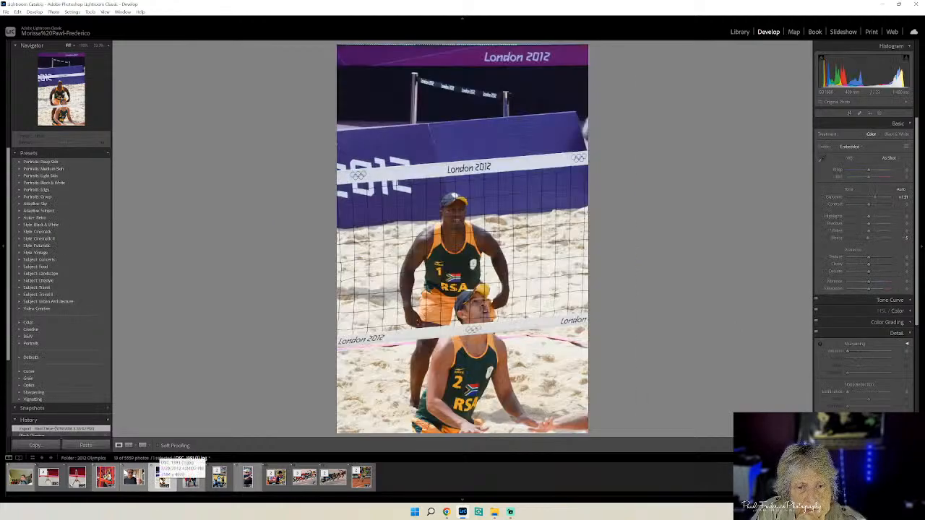
{"action": "left_click", "coordinate": [78, 476]}
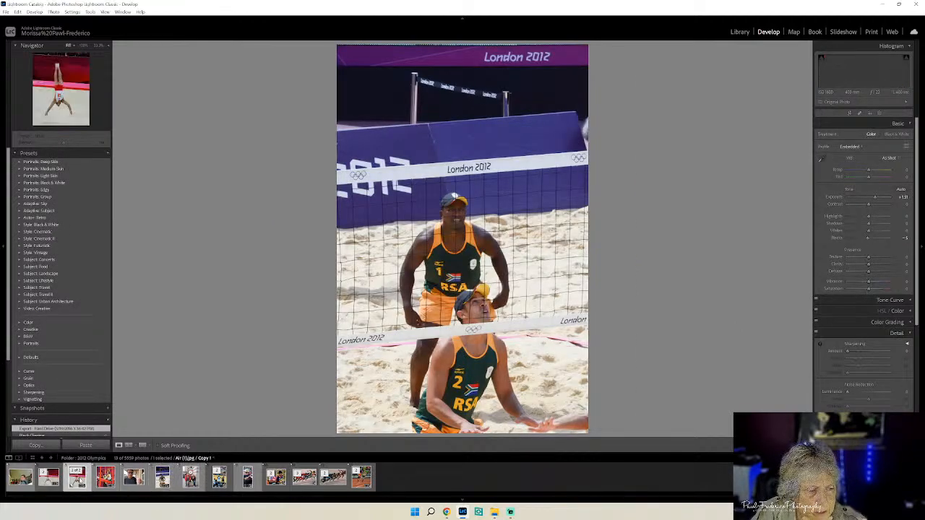
{"action": "left_click", "coordinate": [48, 477]}
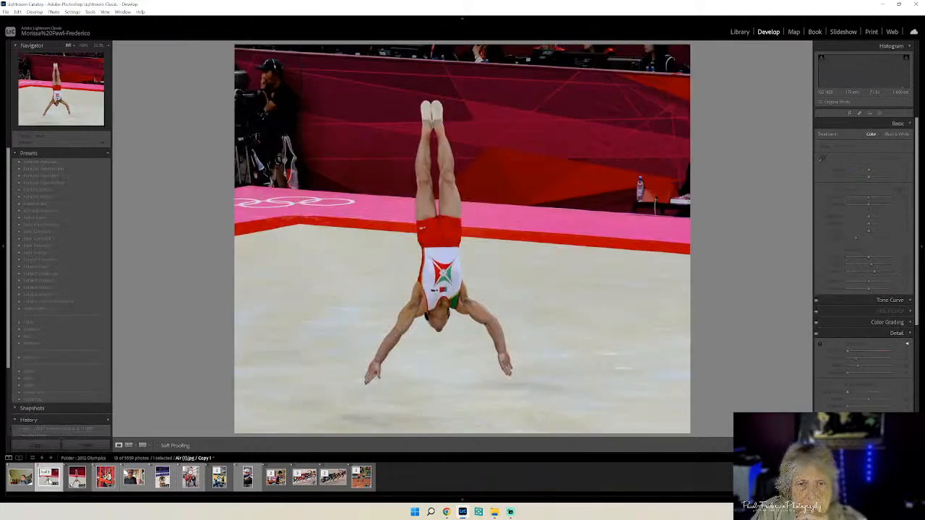
Open the cropped copy of the upside-down gymnast photo in Topaz DeNoise AI and fit the whole image in the preview.
{"action": "left_click", "coordinate": [77, 476]}
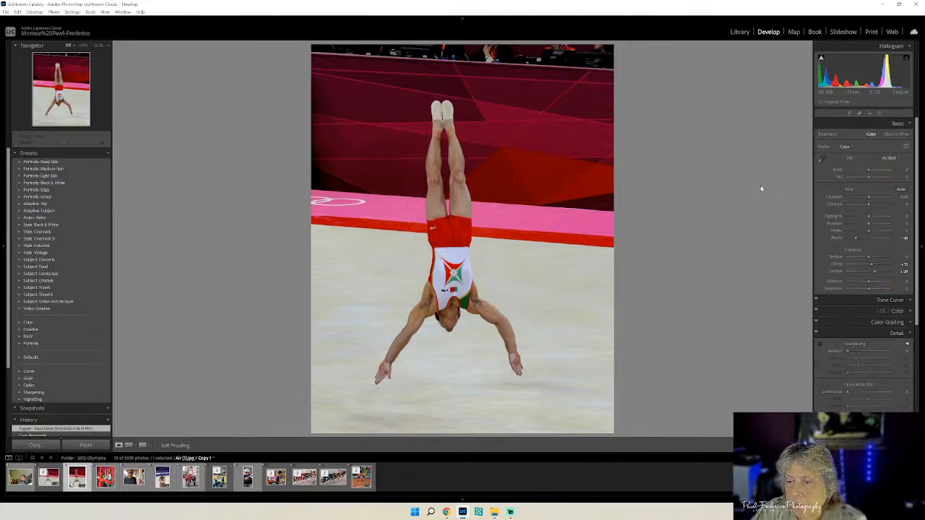
{"action": "right_click", "coordinate": [463, 160]}
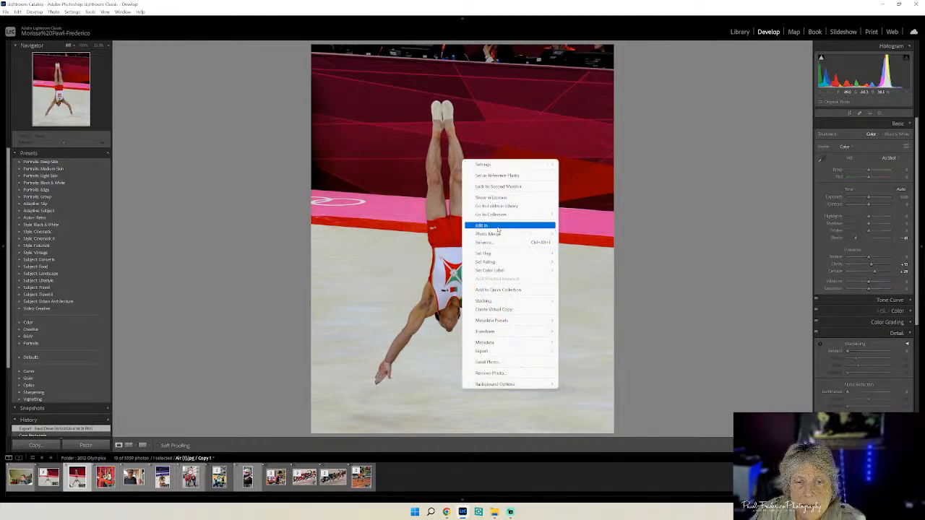
{"action": "mouse_move", "coordinate": [497, 230]}
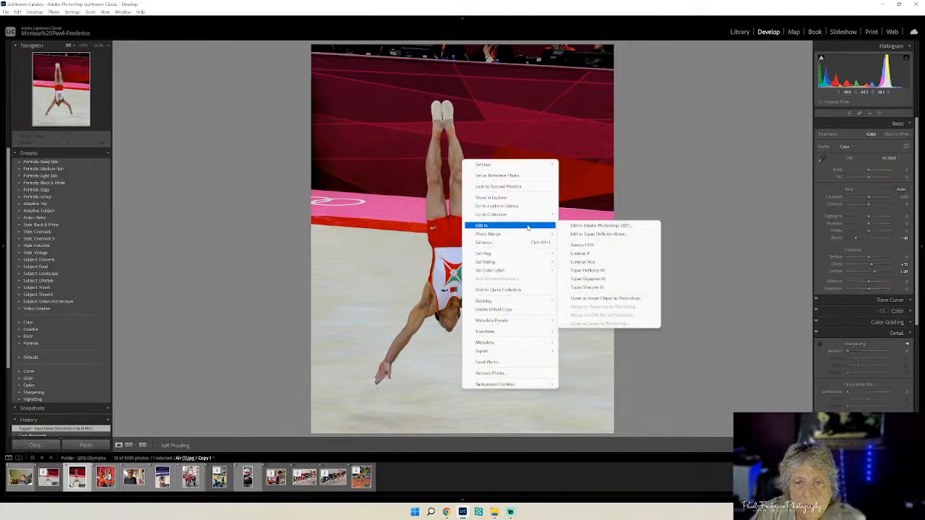
{"action": "left_click", "coordinate": [593, 264]}
{"action": "left_click", "coordinate": [590, 310]}
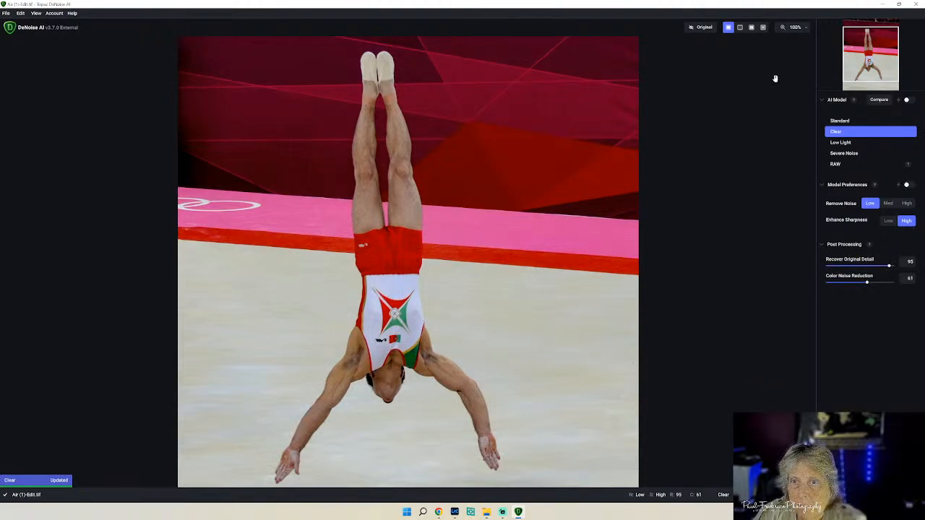
{"action": "left_click", "coordinate": [795, 28]}
{"action": "left_click", "coordinate": [806, 28]}
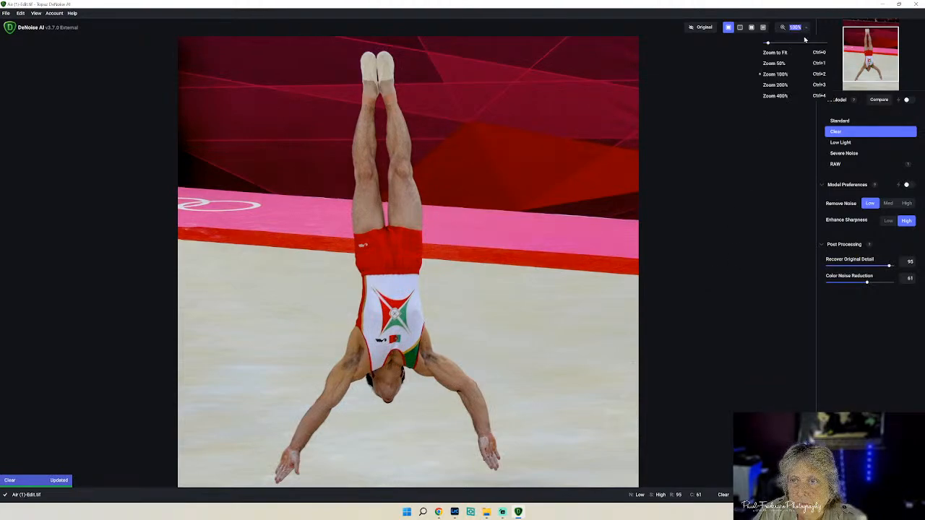
{"action": "left_click", "coordinate": [788, 49]}
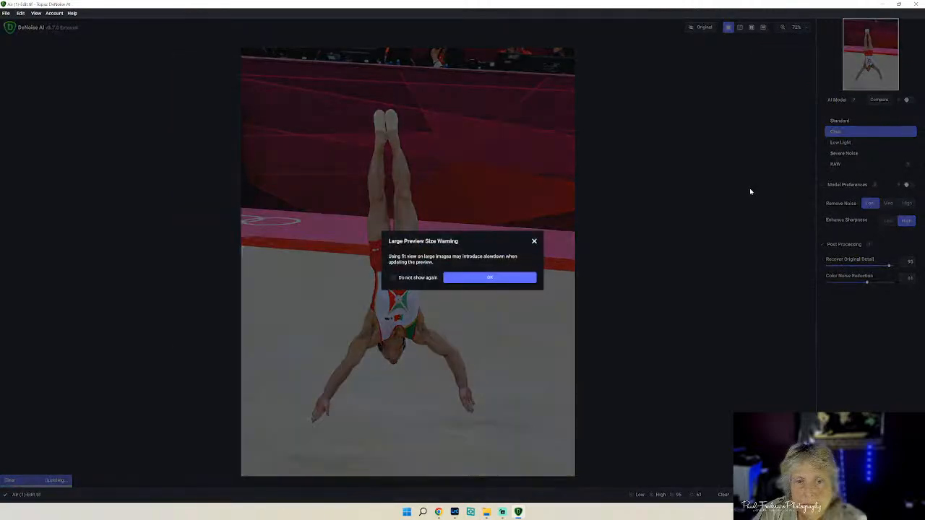
{"action": "left_click", "coordinate": [468, 281]}
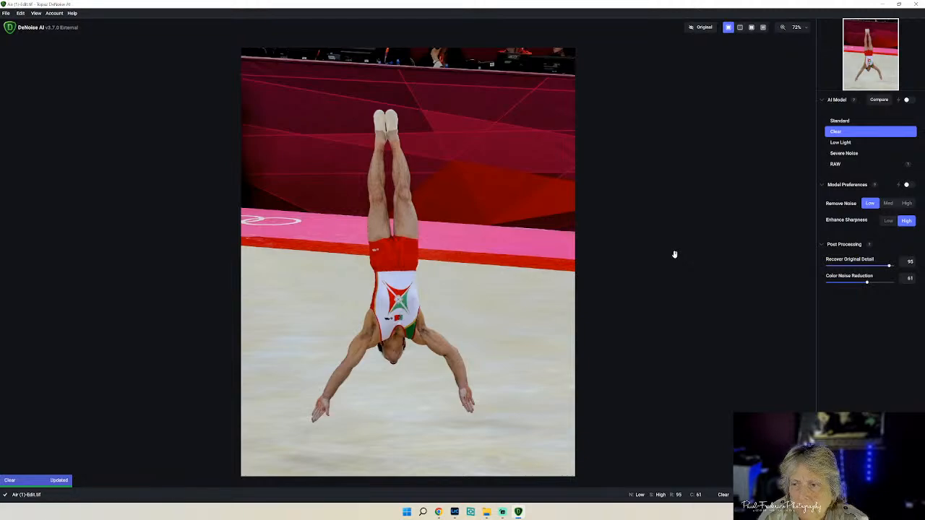
Try the Clear model with Remove Noise on High, compare it with the original, and set Color Noise Reduction to 75.
{"action": "left_click", "coordinate": [908, 203]}
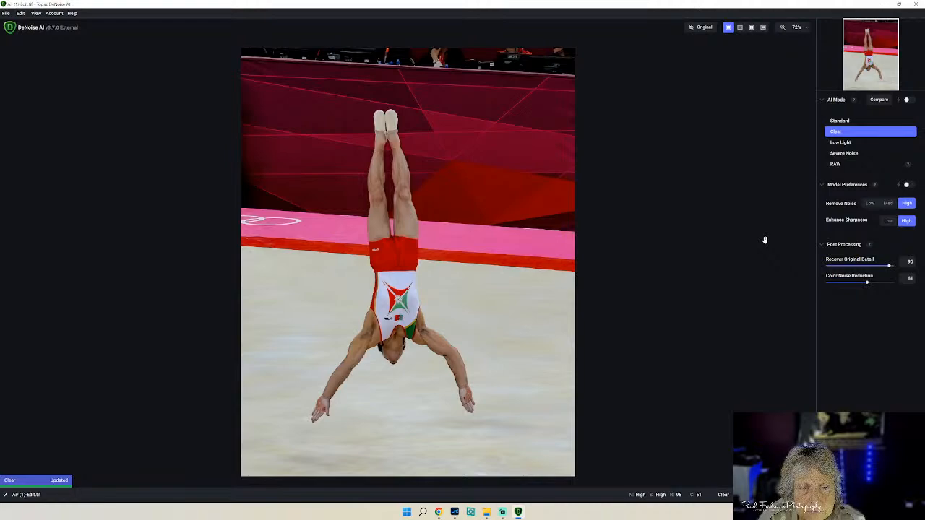
{"action": "left_click", "coordinate": [706, 31]}
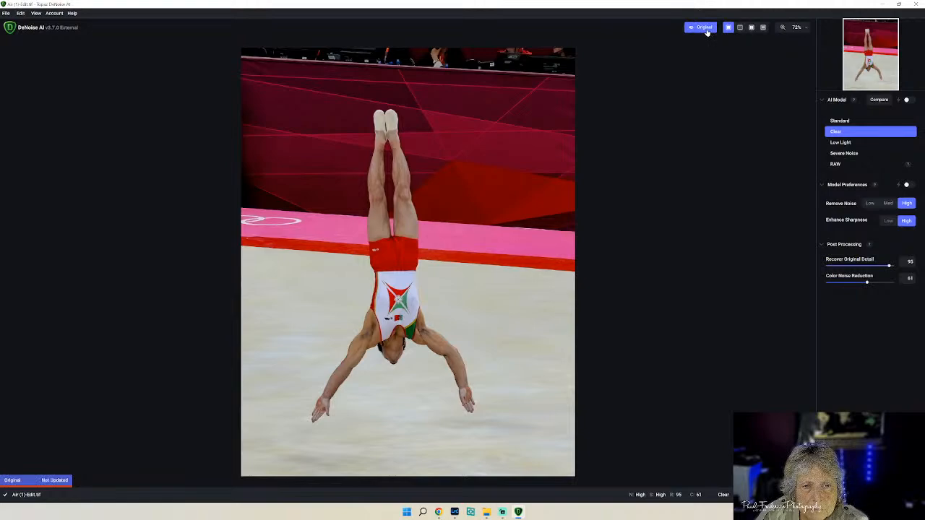
{"action": "left_click", "coordinate": [706, 29]}
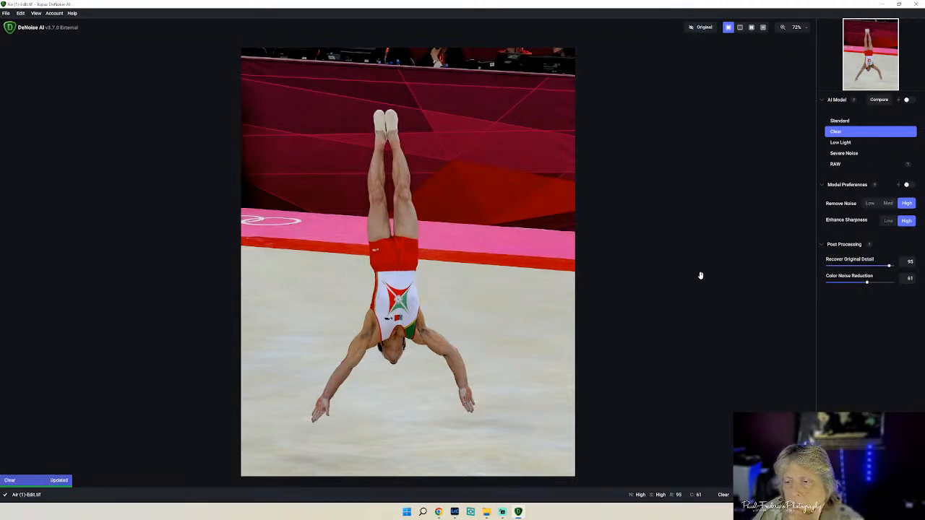
{"action": "left_click_drag", "start_coordinate": [868, 284], "coordinate": [876, 282]}
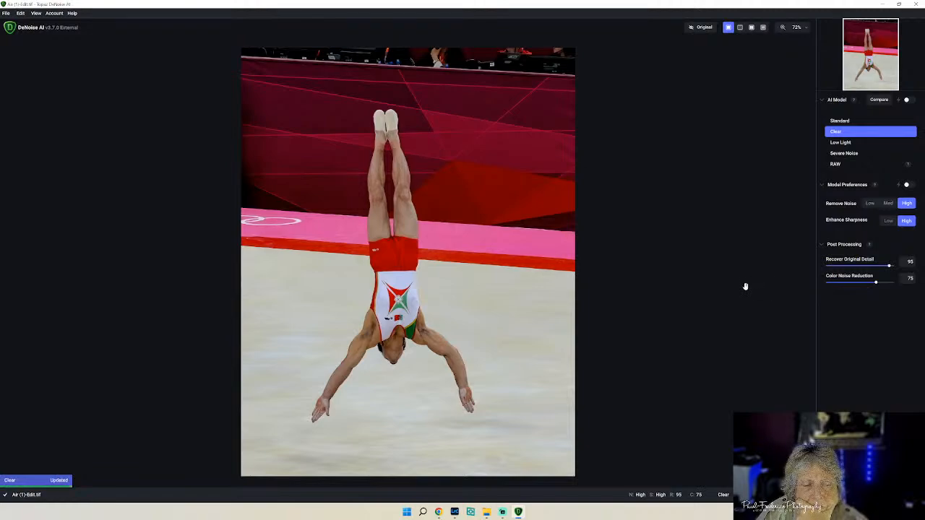
Try the Severe Noise model and compare its result repeatedly with the original gymnast photo.
{"action": "left_click", "coordinate": [850, 154]}
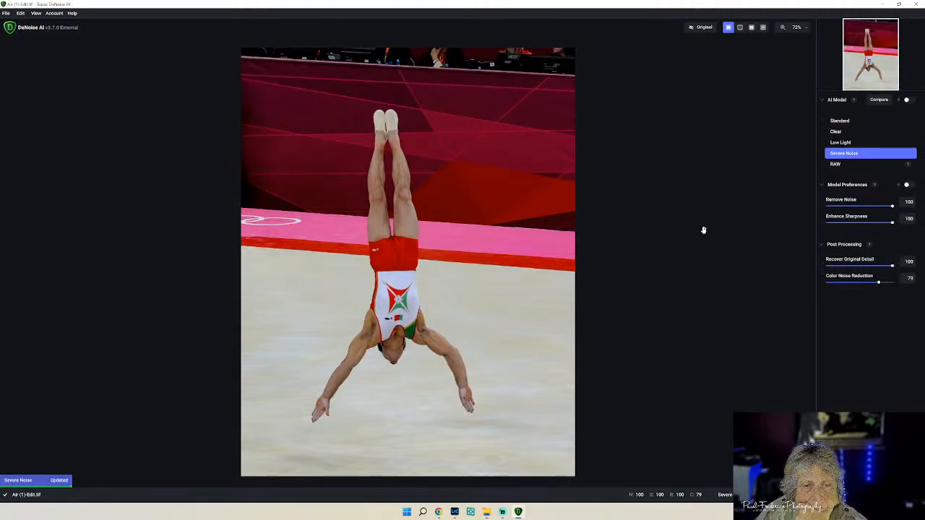
{"action": "left_click", "coordinate": [704, 30]}
{"action": "left_click", "coordinate": [704, 30]}
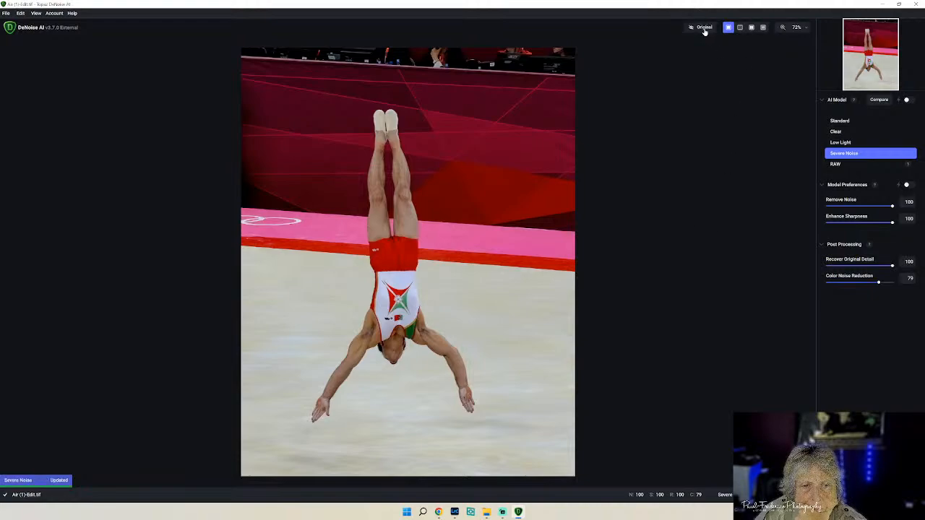
{"action": "left_click", "coordinate": [704, 30]}
{"action": "left_click", "coordinate": [704, 31]}
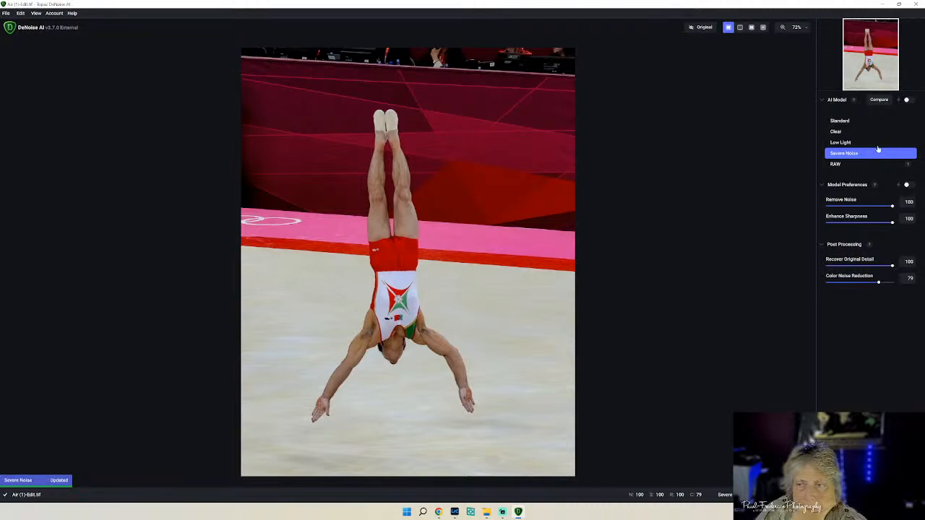
Try the Standard model with Remove Noise at 58 and Enhance Sharpness at 64, comparing it with the original.
{"action": "left_click", "coordinate": [843, 121]}
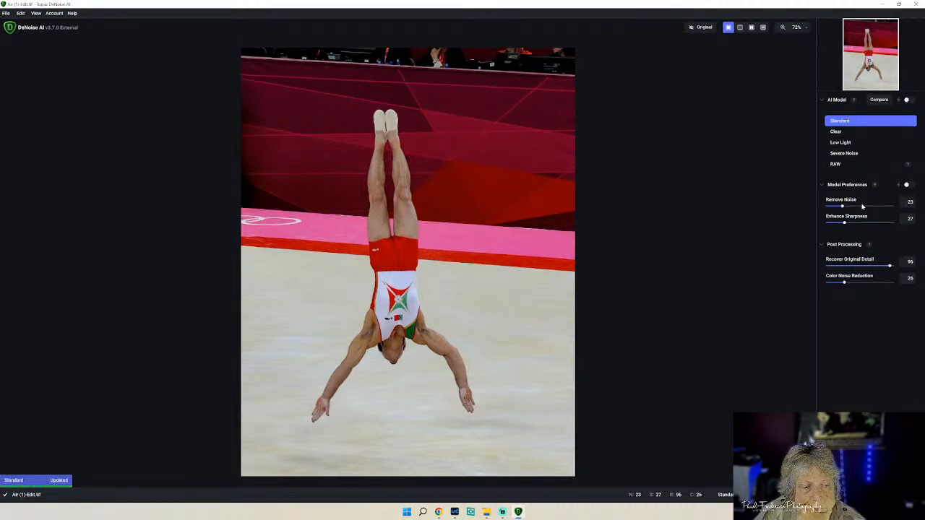
{"action": "left_click_drag", "start_coordinate": [843, 207], "coordinate": [865, 207]}
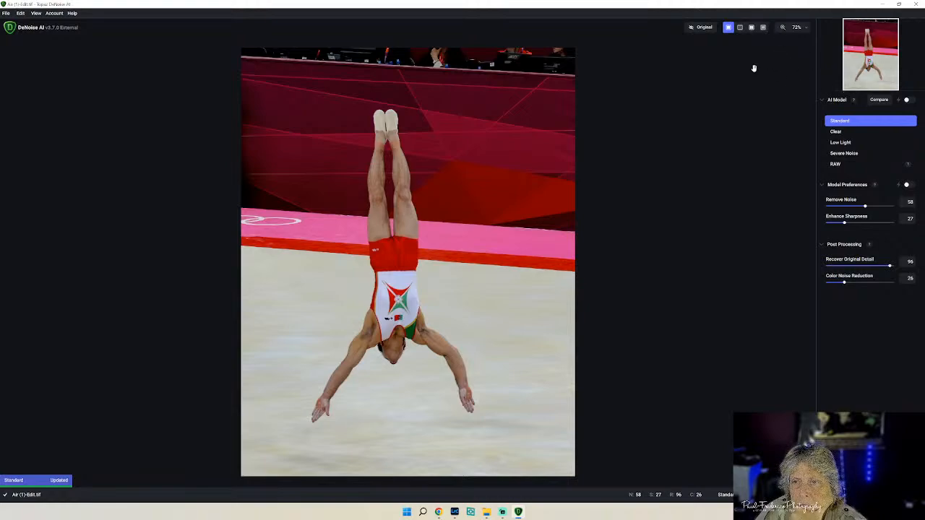
{"action": "left_click_drag", "start_coordinate": [845, 224], "coordinate": [868, 223]}
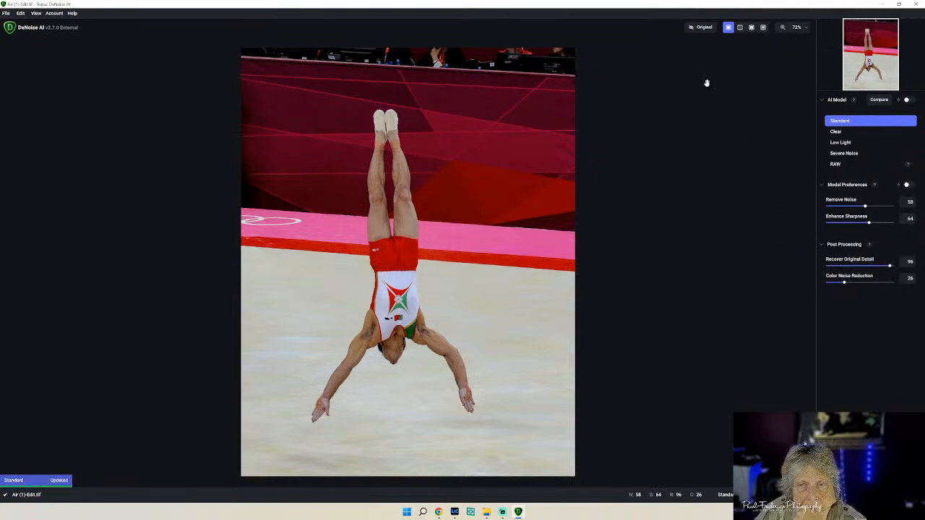
{"action": "left_click", "coordinate": [703, 28]}
{"action": "left_click", "coordinate": [703, 27]}
{"action": "left_click", "coordinate": [703, 28]}
{"action": "left_click", "coordinate": [703, 28]}
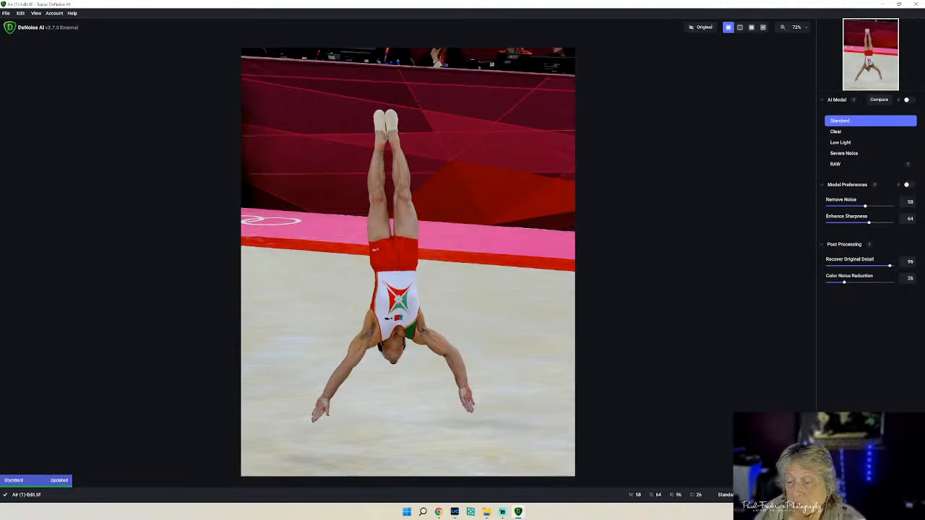
Close the gymnast image without saving, return to Lightroom, and open the photo of the gymnast on the rings.
{"action": "left_click", "coordinate": [807, 494]}
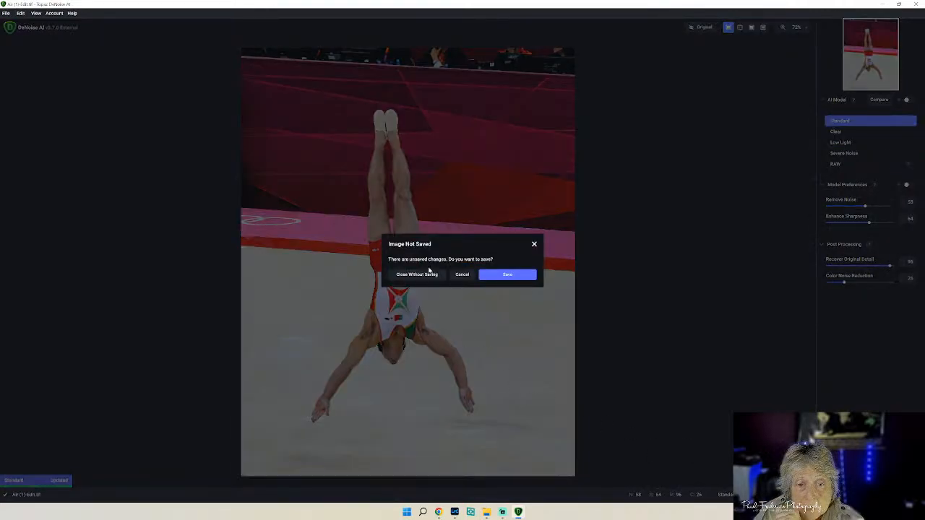
{"action": "left_click", "coordinate": [424, 275]}
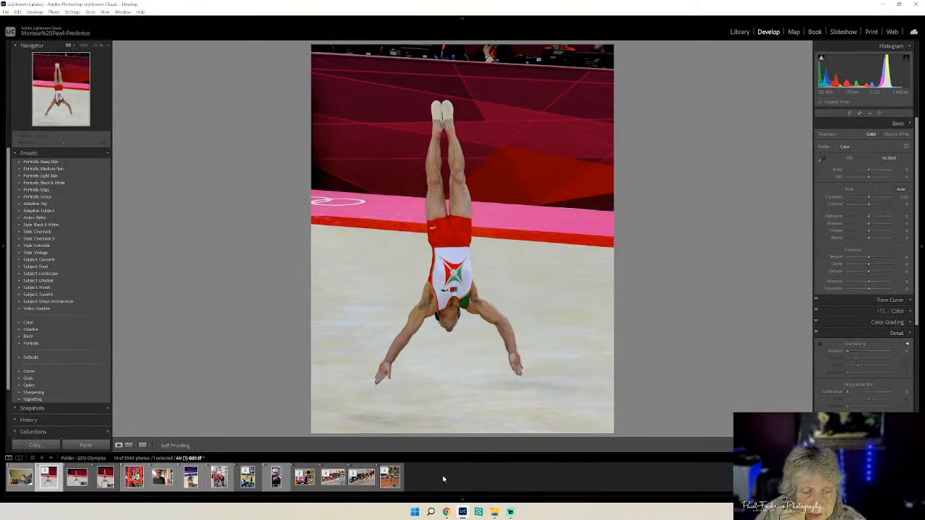
{"action": "left_click", "coordinate": [129, 480]}
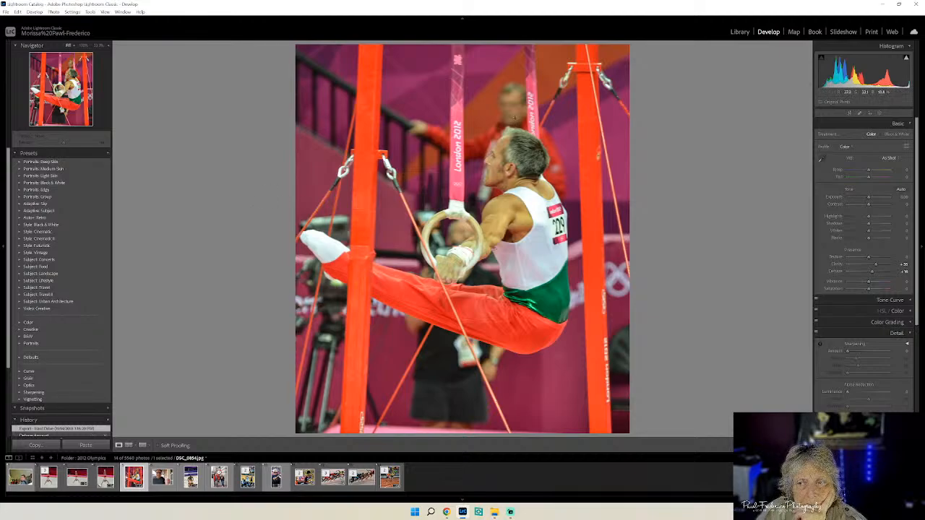
Darken the rings gymnast photo's Blacks slightly and reduce its Red saturation in the HSL color adjustments.
{"action": "left_click_drag", "start_coordinate": [867, 238], "coordinate": [863, 240]}
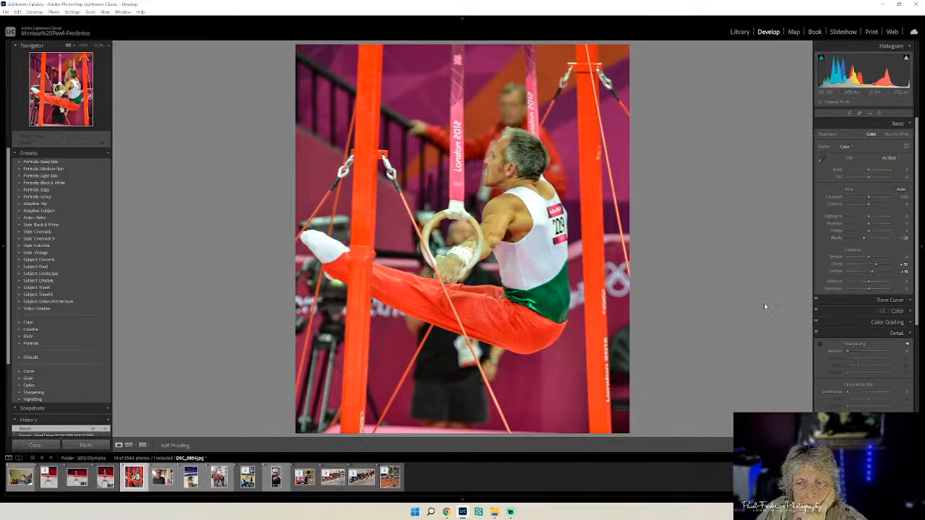
{"action": "left_click", "coordinate": [909, 312]}
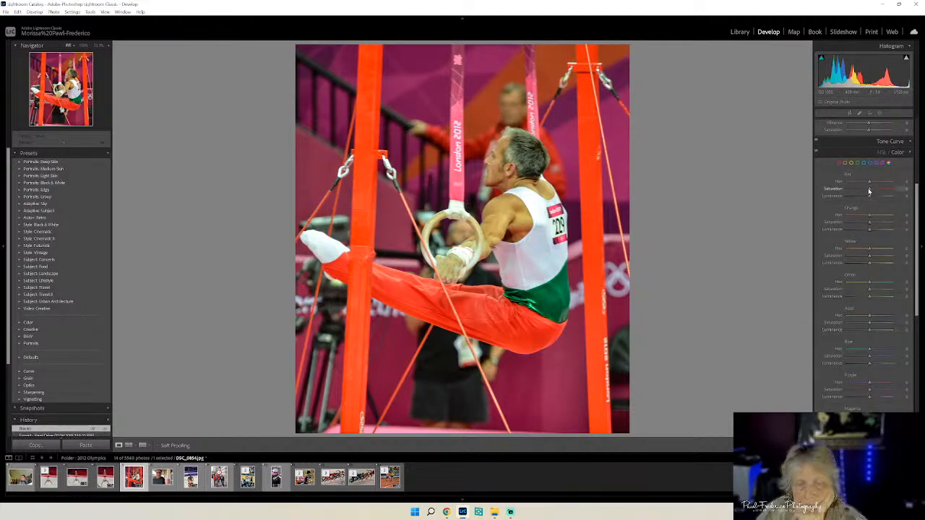
{"action": "left_click_drag", "start_coordinate": [869, 190], "coordinate": [862, 193]}
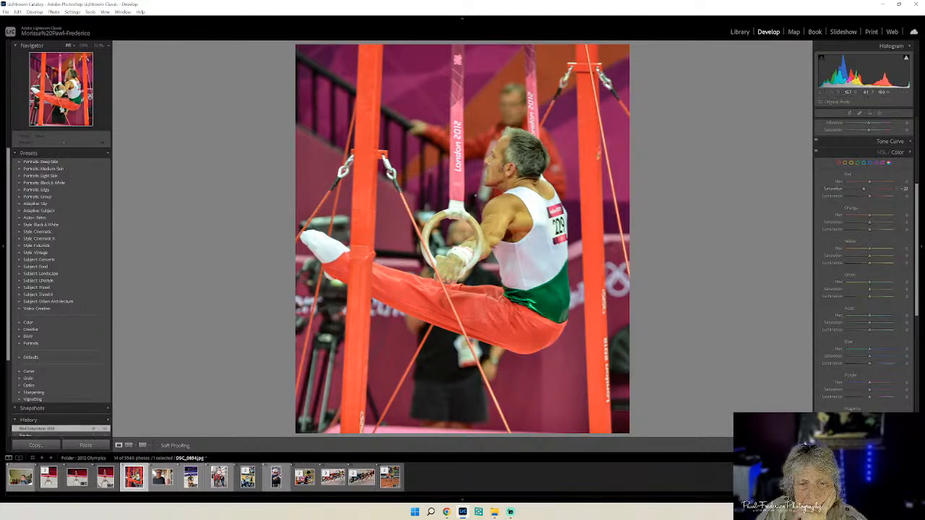
Send the rings photo to Topaz Sharpen AI as a copy with Lightroom adjustments.
{"action": "right_click", "coordinate": [479, 191]}
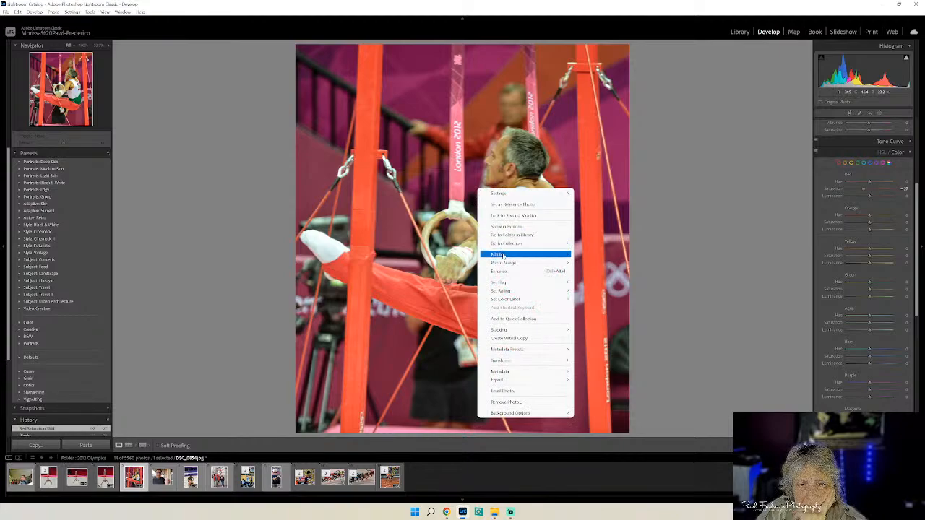
{"action": "mouse_move", "coordinate": [521, 254]}
{"action": "left_click", "coordinate": [609, 316]}
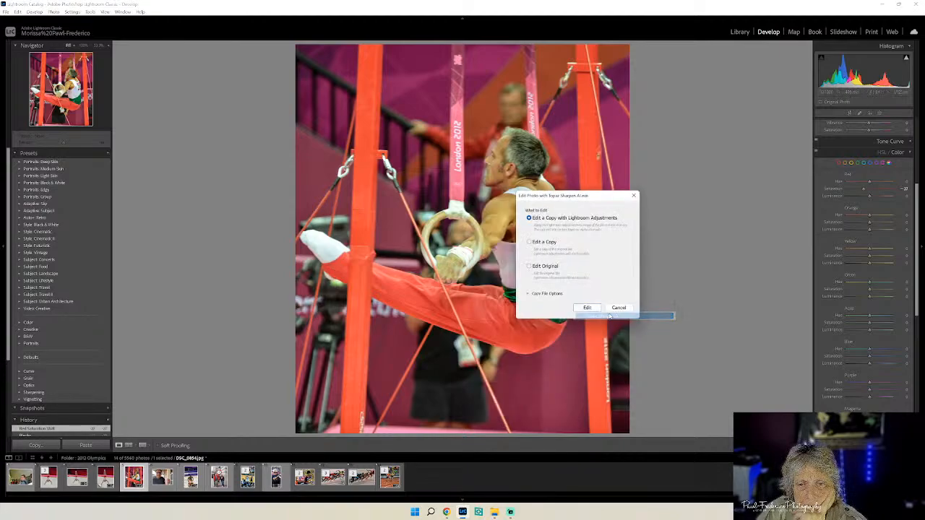
{"action": "left_click", "coordinate": [586, 308]}
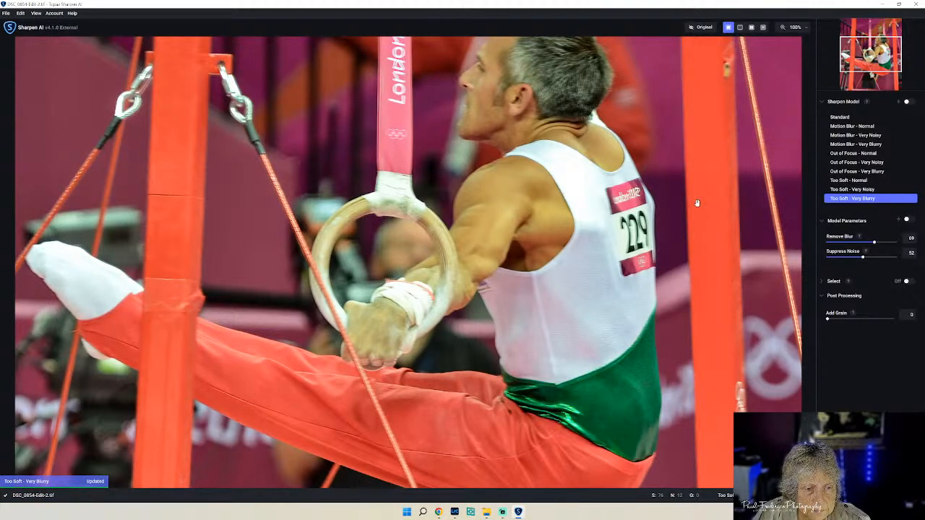
Try the Too Soft - Very Blurry model with Remove Blur at 100, then the Out of Focus - Very Blurry model.
{"action": "left_click", "coordinate": [702, 29]}
{"action": "left_click", "coordinate": [703, 32]}
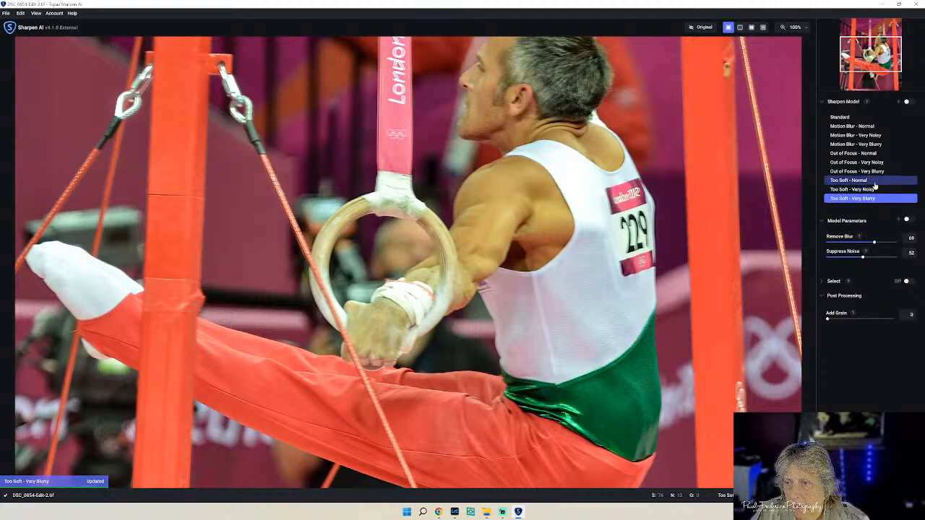
{"action": "left_click_drag", "start_coordinate": [874, 243], "coordinate": [896, 246]}
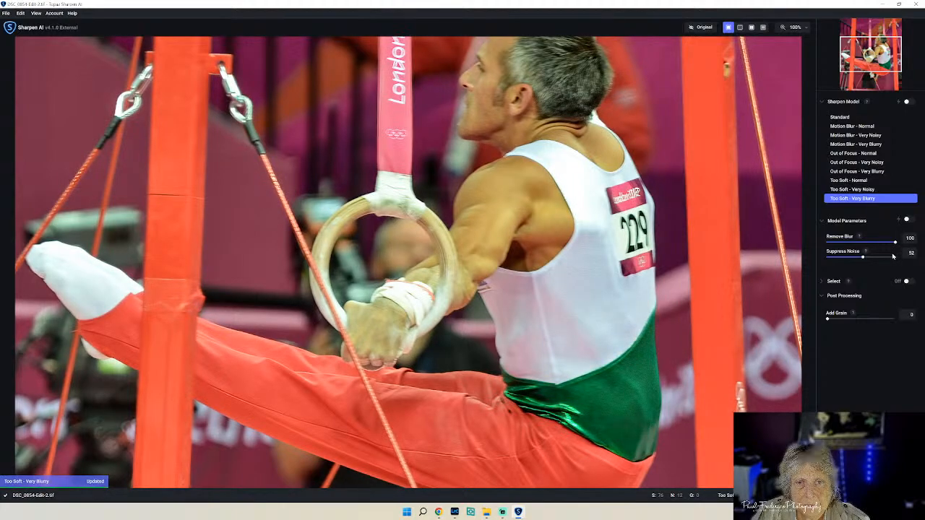
{"action": "left_click", "coordinate": [856, 171]}
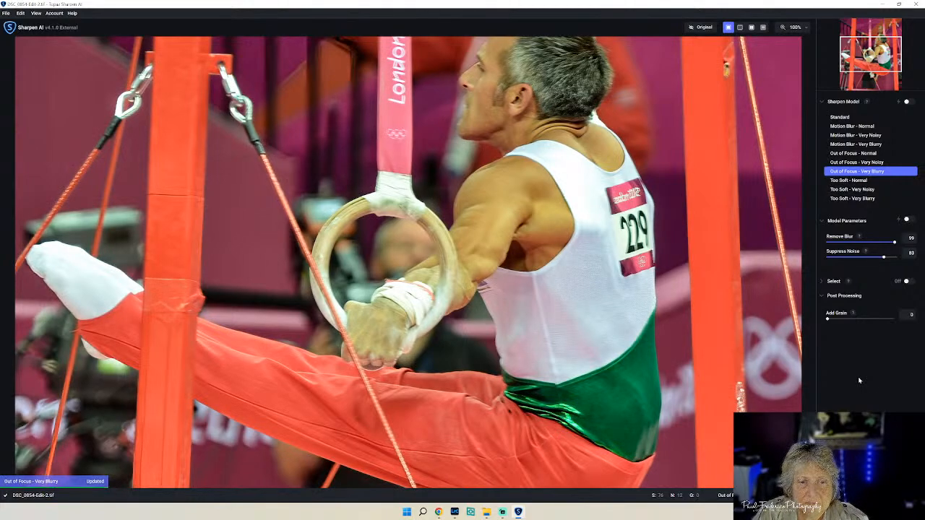
Apply the Standard model with Remove Blur at 100 and compare the whole photo with the original.
{"action": "left_click", "coordinate": [840, 117]}
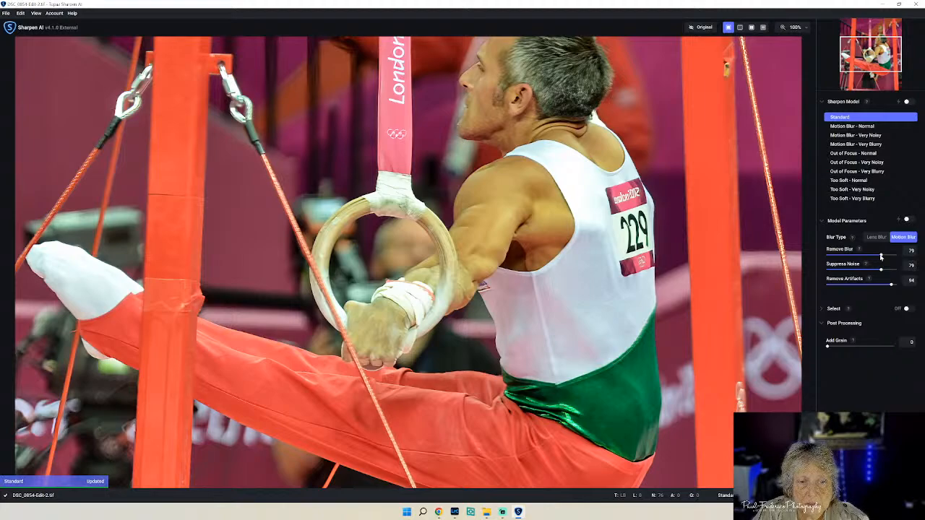
{"action": "left_click_drag", "start_coordinate": [881, 256], "coordinate": [898, 257]}
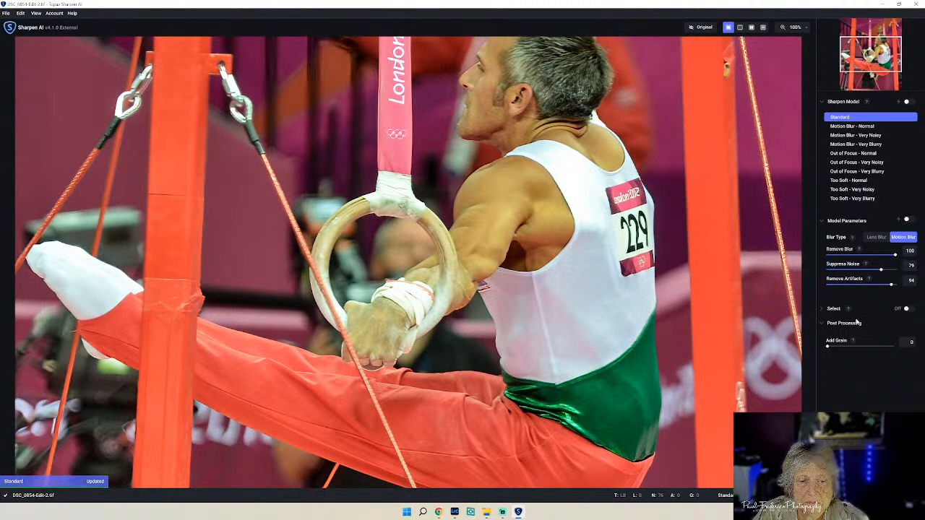
{"action": "left_click", "coordinate": [806, 31]}
{"action": "left_click", "coordinate": [788, 53]}
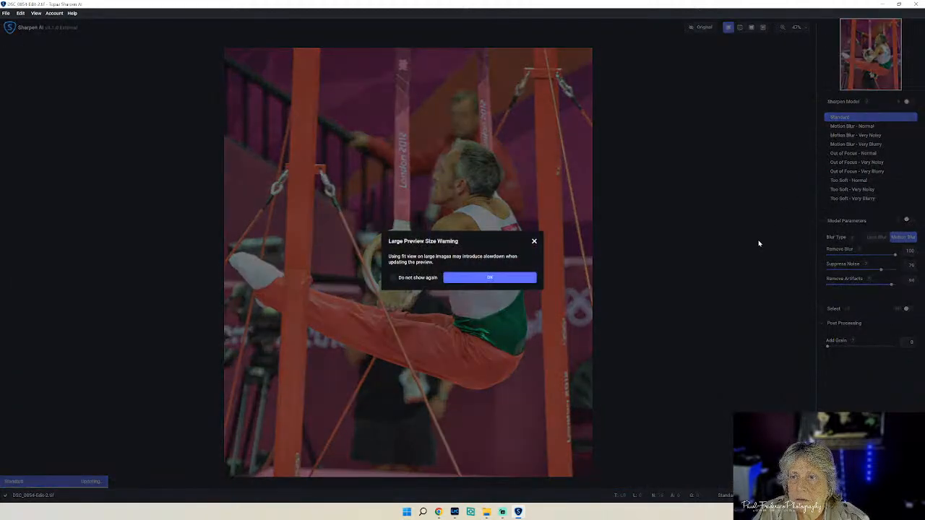
{"action": "left_click", "coordinate": [498, 279]}
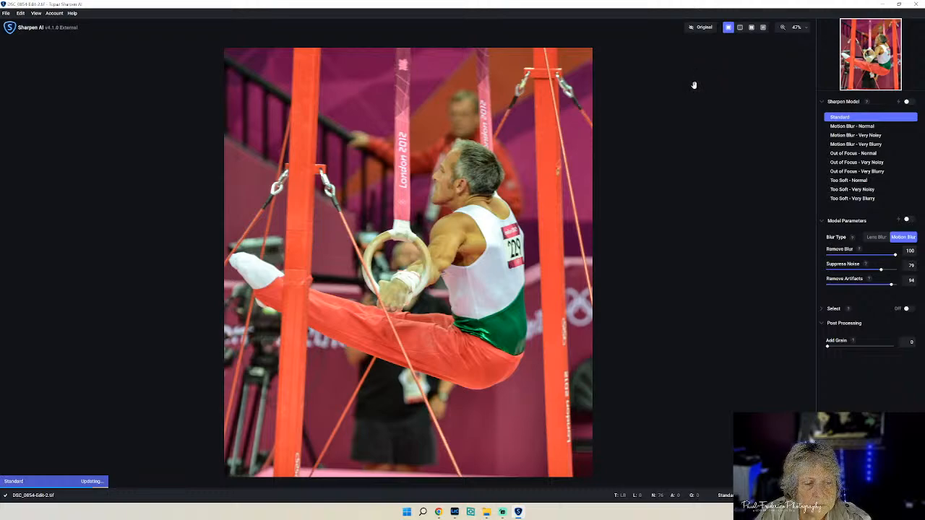
{"action": "left_click", "coordinate": [700, 29]}
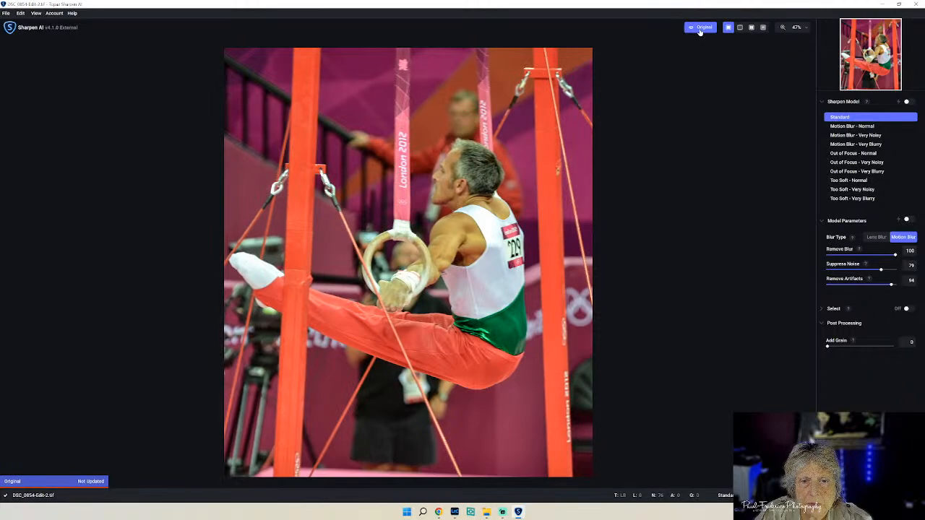
{"action": "left_click", "coordinate": [700, 28]}
{"action": "left_click", "coordinate": [699, 29]}
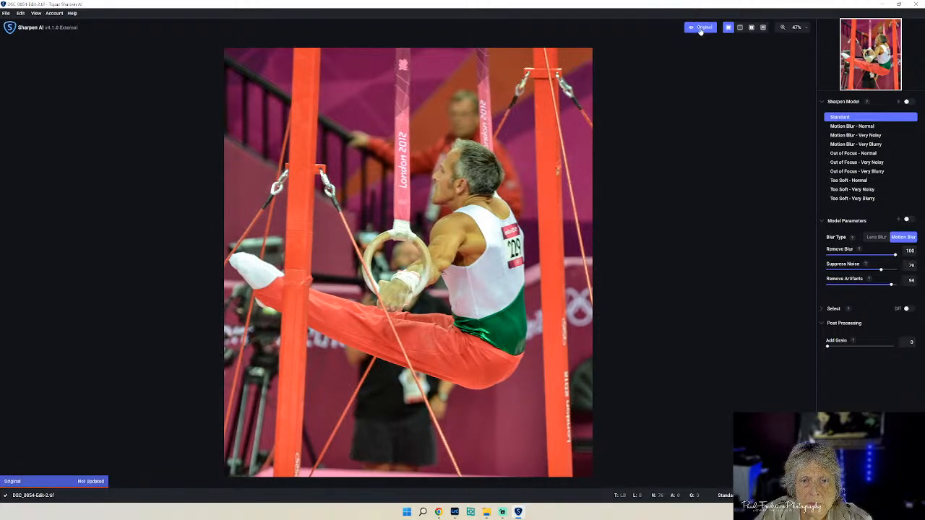
{"action": "left_click", "coordinate": [699, 29]}
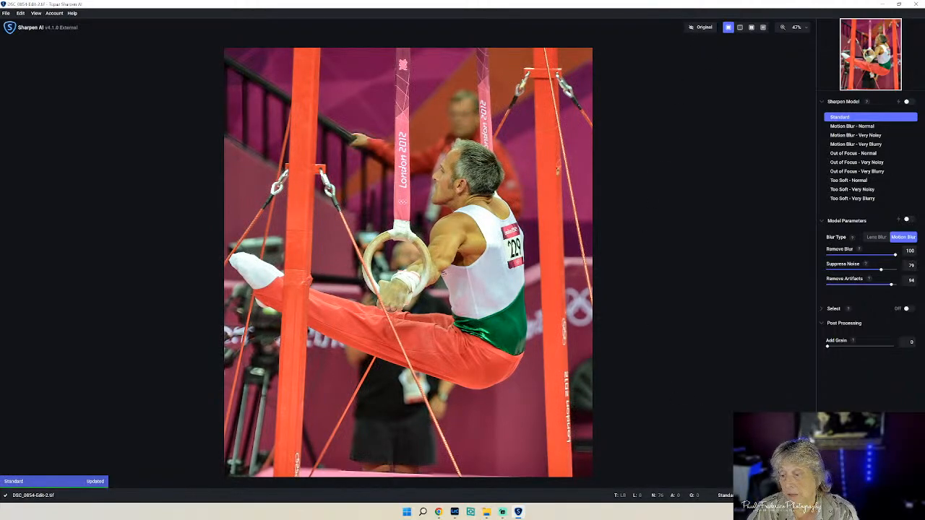
Process and save the sharpened rings photo, and switch back to Lightroom.
{"action": "left_click", "coordinate": [893, 495]}
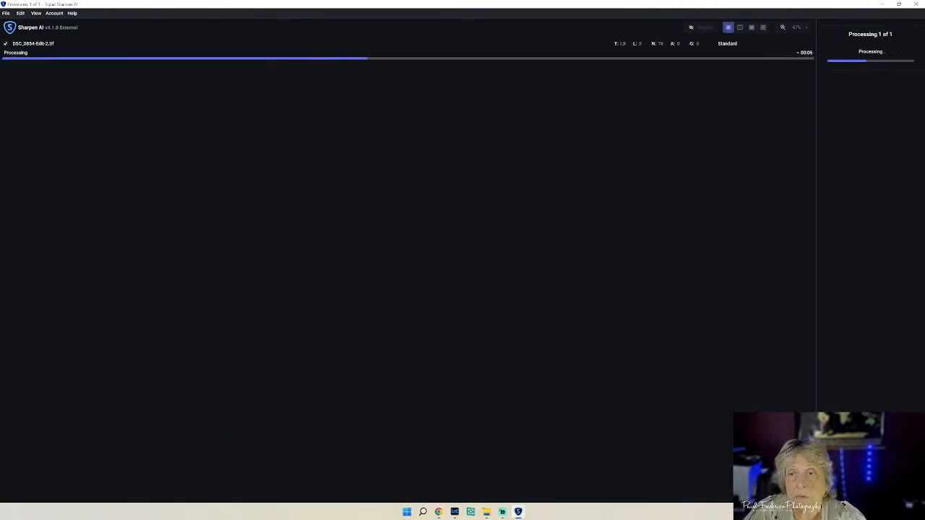
{"action": "mouse_move", "coordinate": [454, 513]}
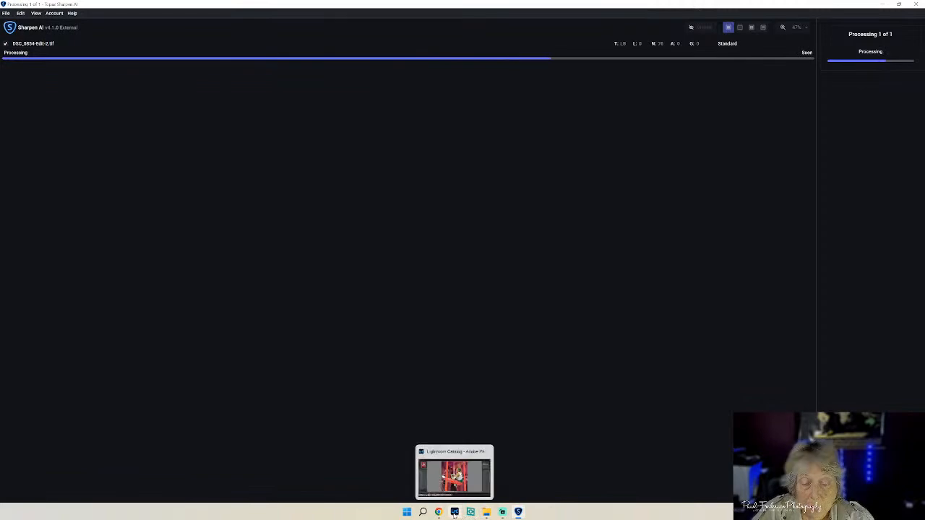
{"action": "left_click", "coordinate": [456, 514]}
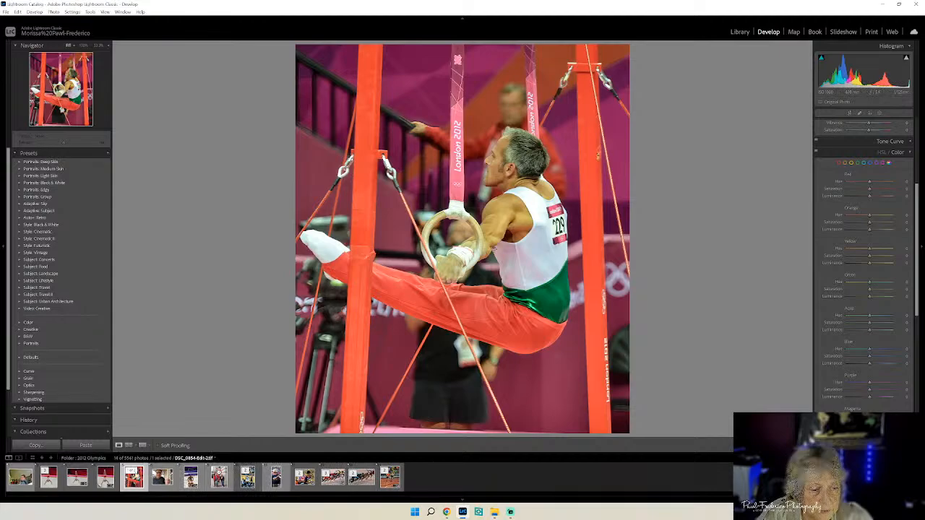
Start exporting the sharpened photo and set the destination to the Sports folder inside WEB PAGE SIZED.
{"action": "left_click", "coordinate": [6, 12]}
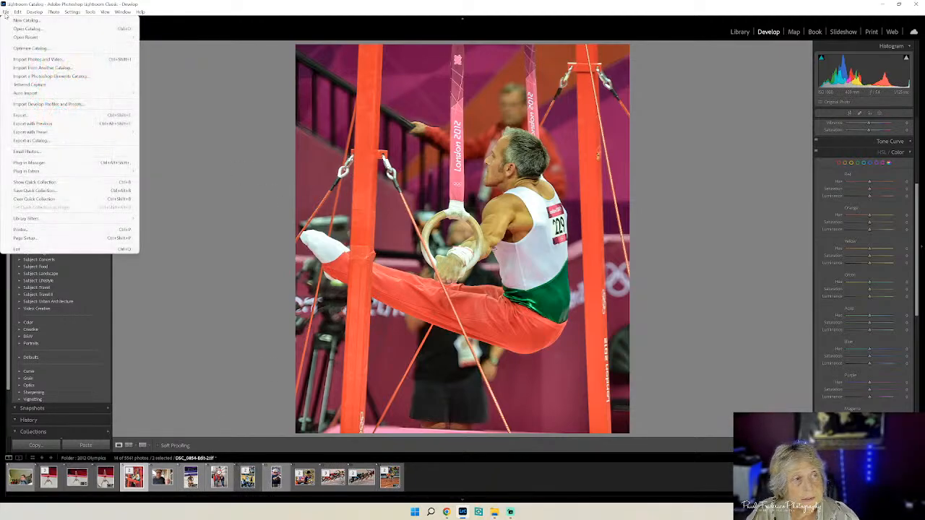
{"action": "left_click", "coordinate": [24, 116]}
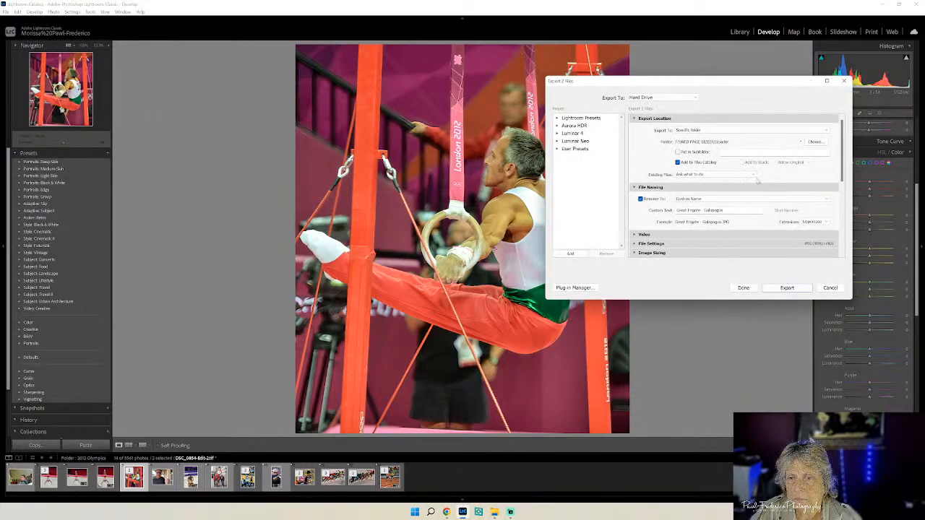
{"action": "left_click", "coordinate": [815, 141]}
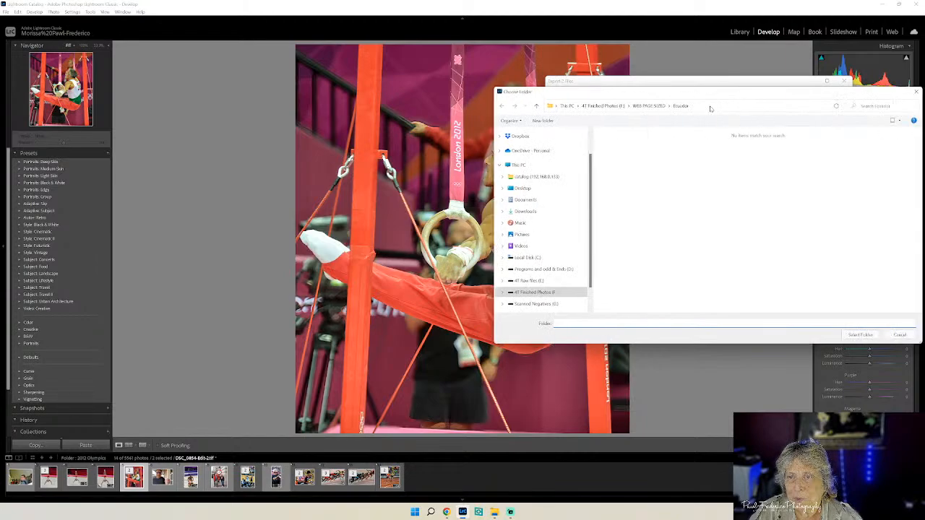
{"action": "left_click", "coordinate": [648, 106]}
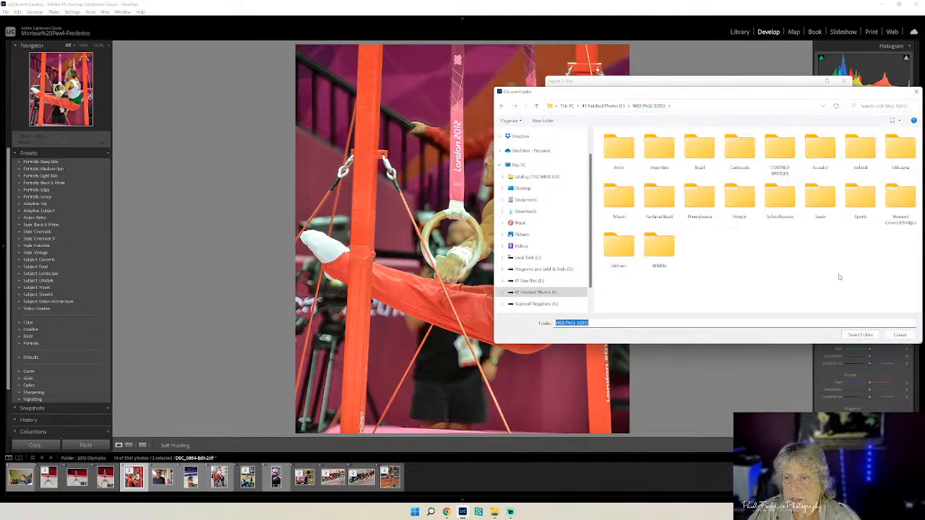
{"action": "double_click", "coordinate": [862, 206]}
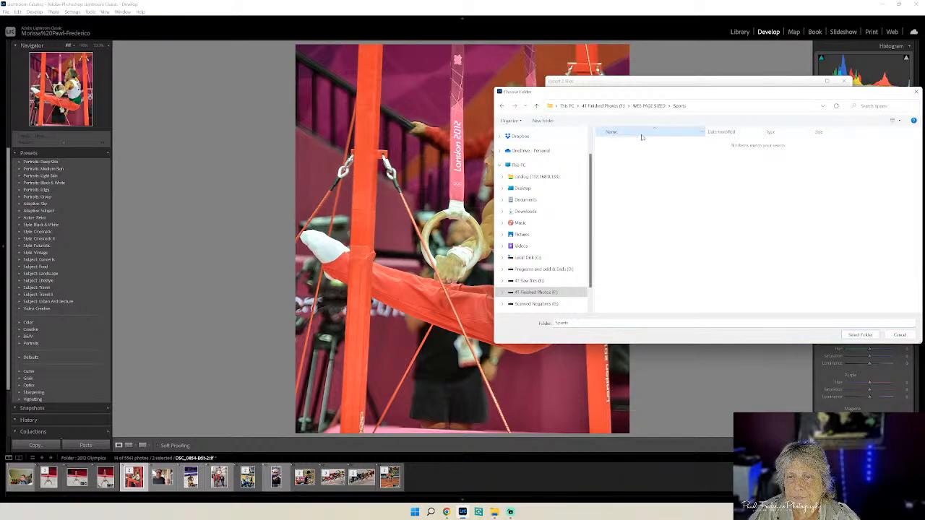
{"action": "left_click", "coordinate": [859, 335]}
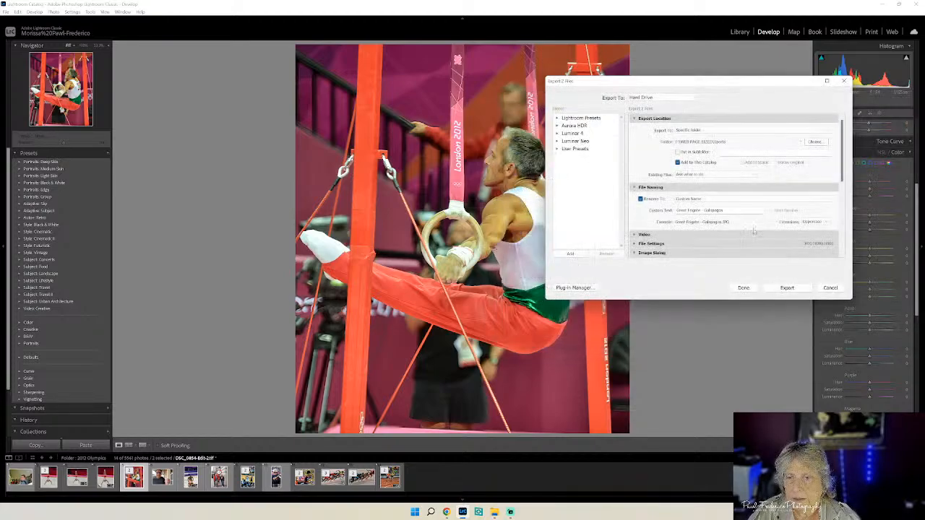
Set the custom file name to "Oldest Gymnast 2012 Olympics" and run the export.
{"action": "triple_click", "coordinate": [715, 210]}
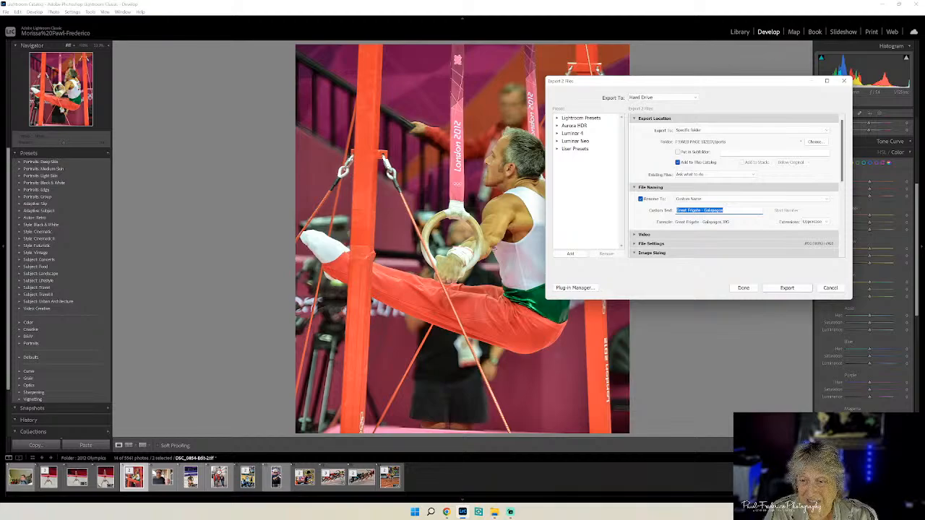
{"action": "type", "text": "Olde"}
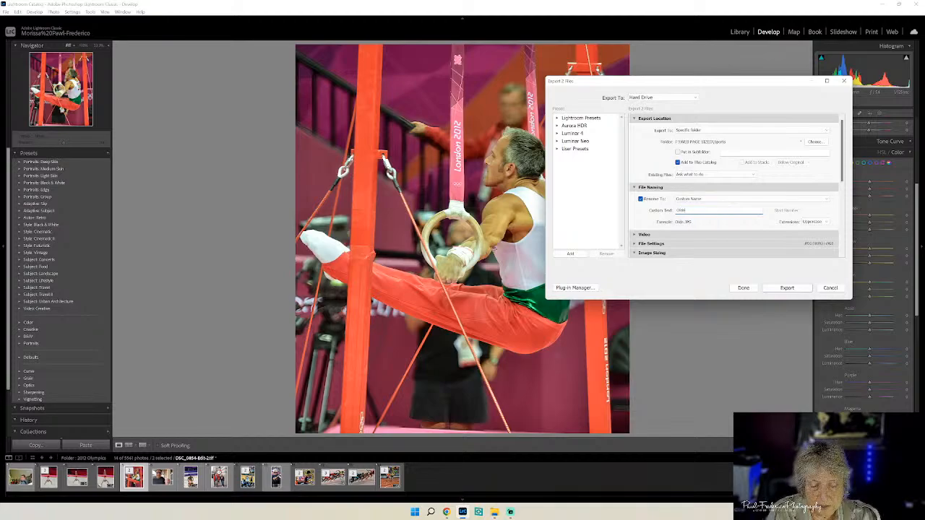
{"action": "type", "text": "st Gymnast"}
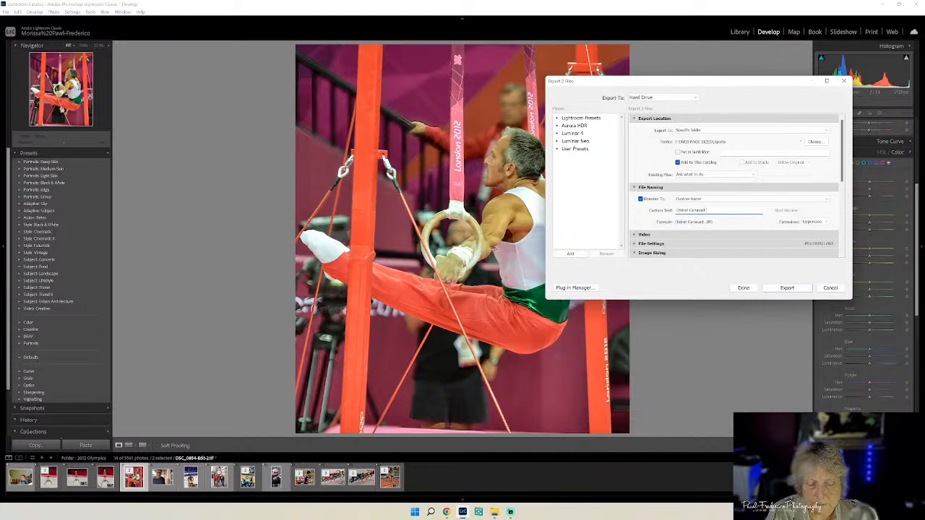
{"action": "type", "text": " 2012 Oly"}
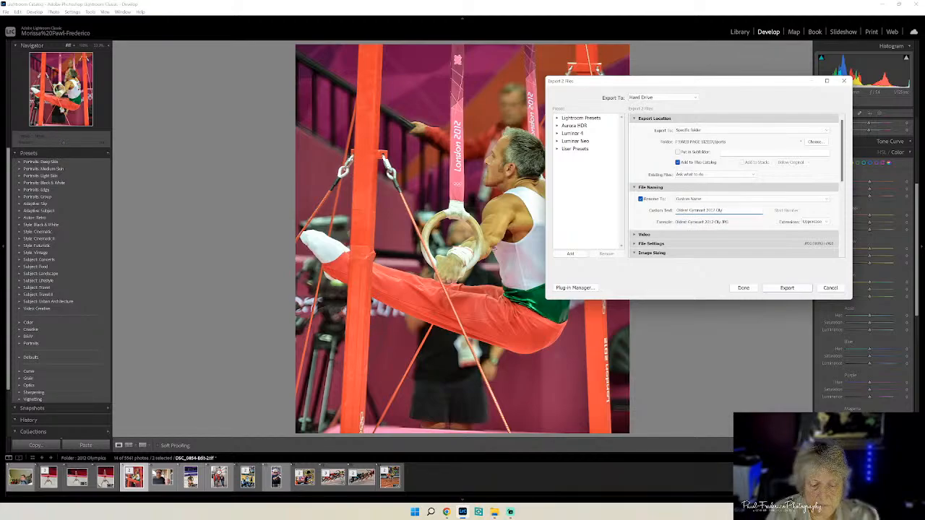
{"action": "type", "text": "mpics"}
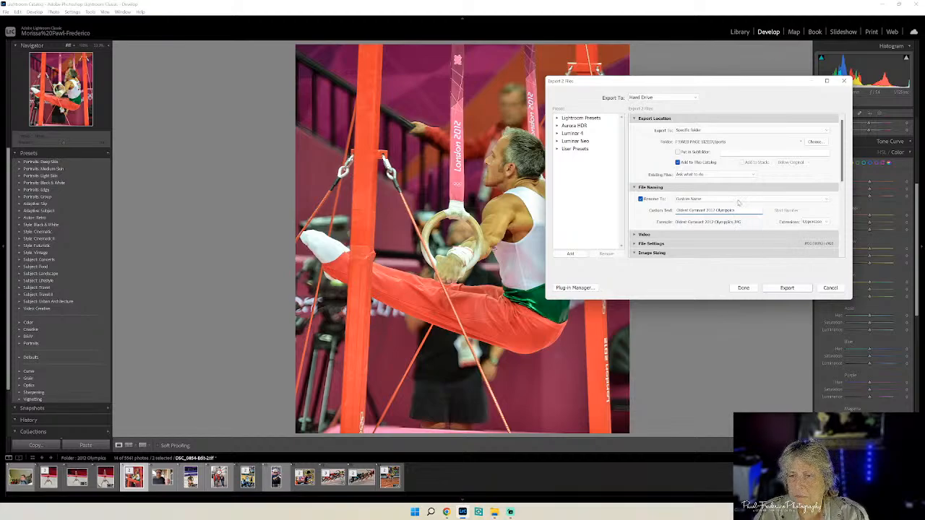
{"action": "key", "text": "BackSpace"}
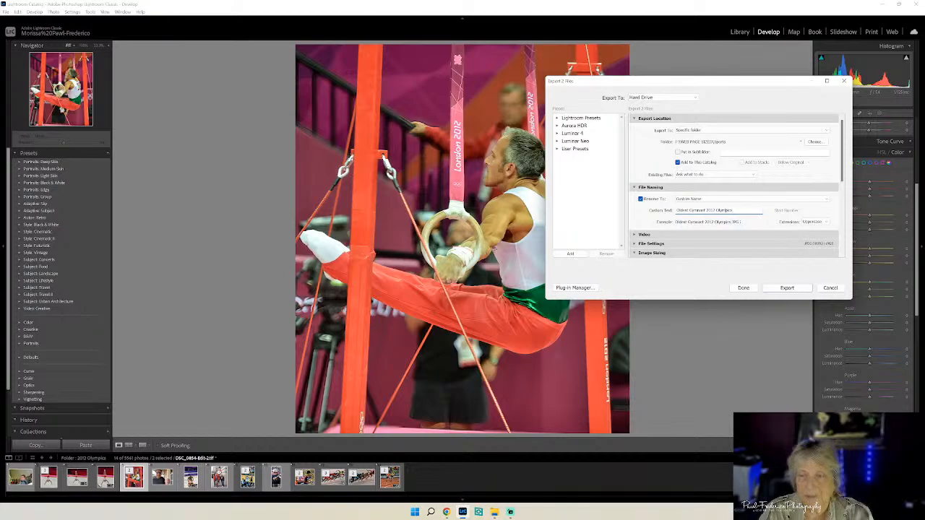
{"action": "left_click_drag", "start_coordinate": [843, 174], "coordinate": [847, 243]}
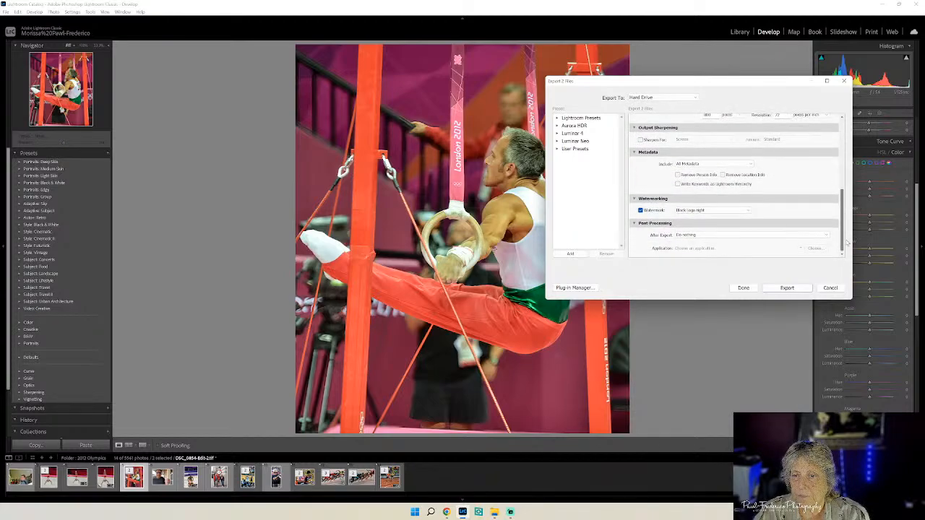
{"action": "left_click", "coordinate": [787, 287]}
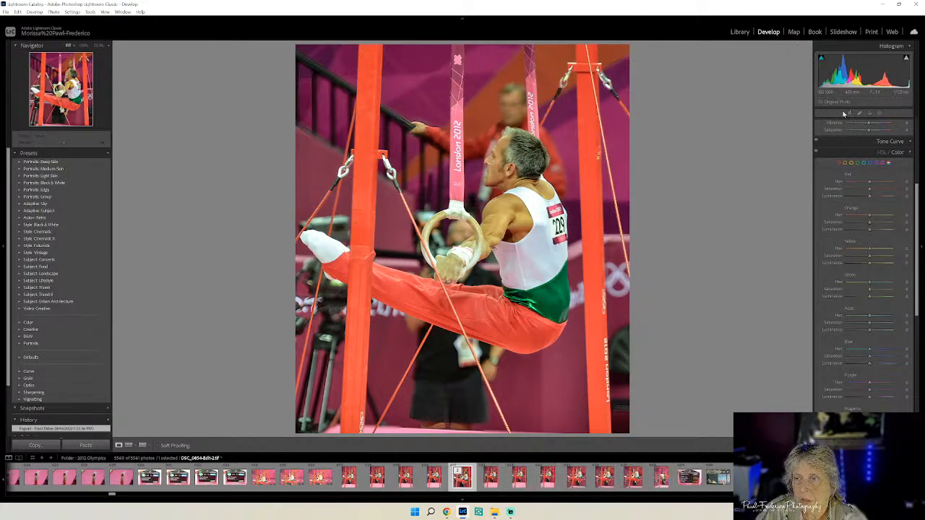
Lower the rings photo's Blacks to about -51 in the Basic adjustments.
{"action": "left_click", "coordinate": [881, 153]}
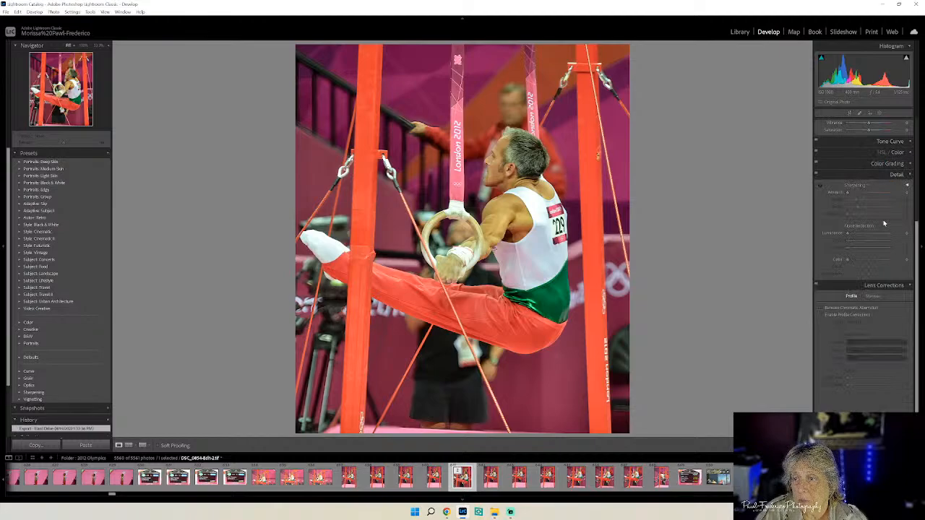
{"action": "scroll", "coordinate": [883, 224], "scroll_direction": "up", "scroll_amount": 5}
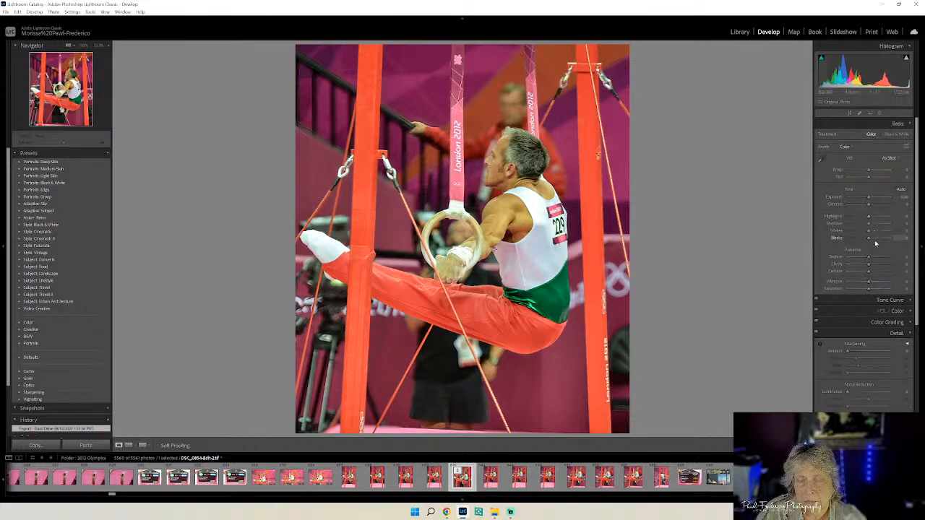
{"action": "left_click_drag", "start_coordinate": [869, 240], "coordinate": [857, 242]}
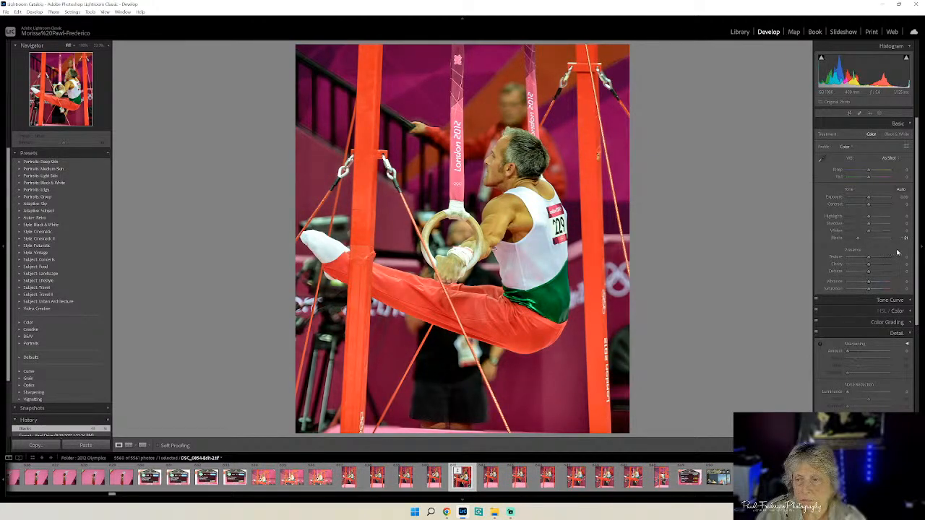
{"action": "scroll", "coordinate": [893, 350], "scroll_direction": "down", "scroll_amount": 2}
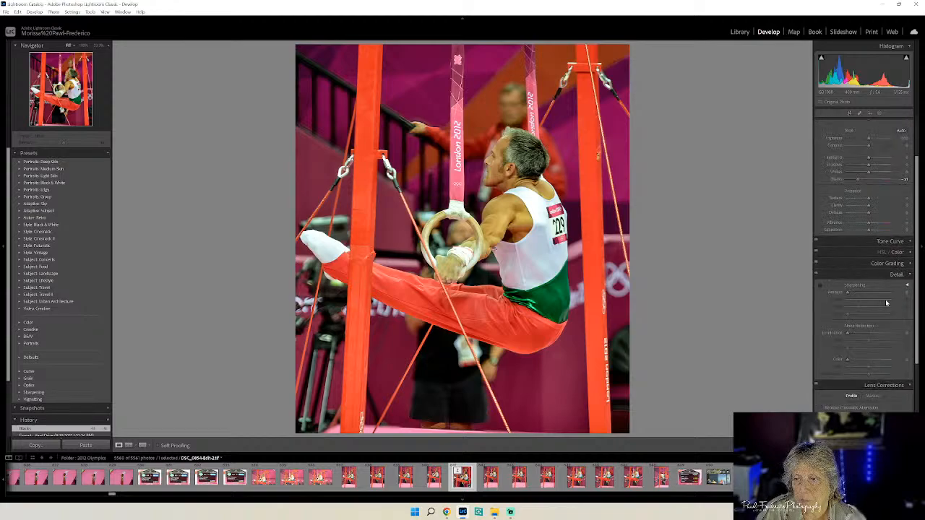
Reduce the saturation of the reds in the rings photo with the HSL color adjustments.
{"action": "left_click", "coordinate": [896, 252]}
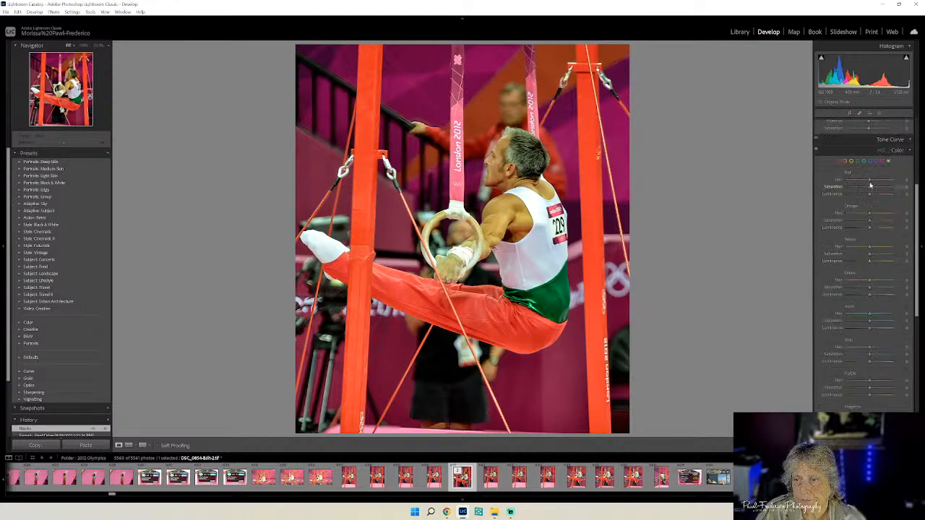
{"action": "left_click_drag", "start_coordinate": [870, 189], "coordinate": [864, 193]}
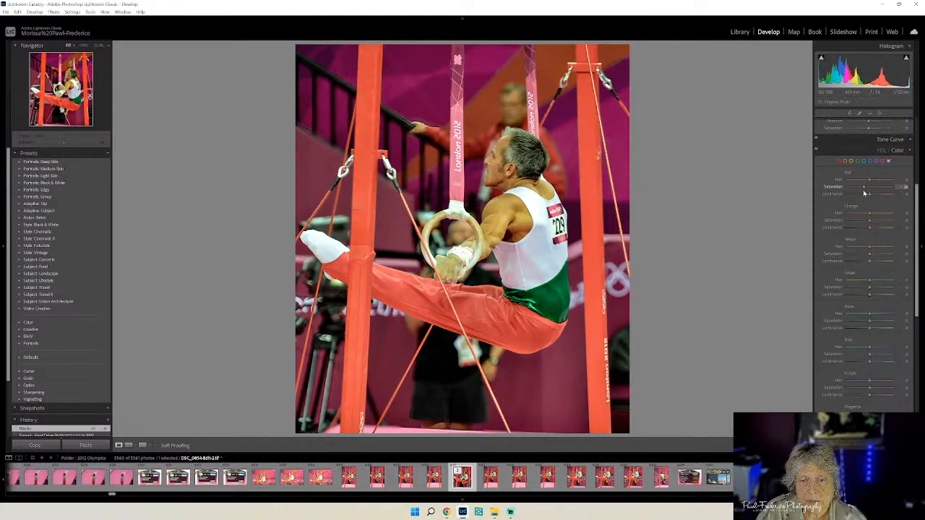
{"action": "left_click_drag", "start_coordinate": [864, 193], "coordinate": [864, 193]}
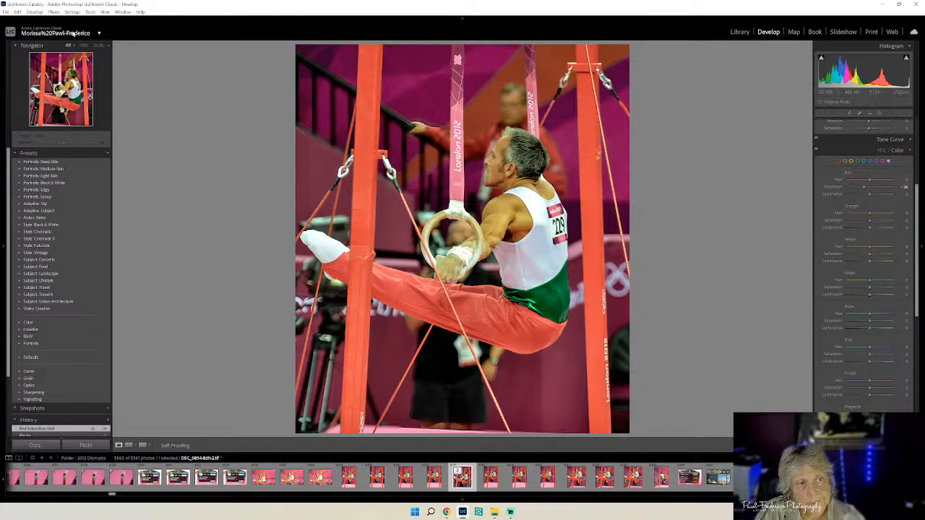
Export the adjusted photo again to the Sports folder under the custom name "Oldest Gymnast 2012 Olympics".
{"action": "left_click", "coordinate": [5, 11]}
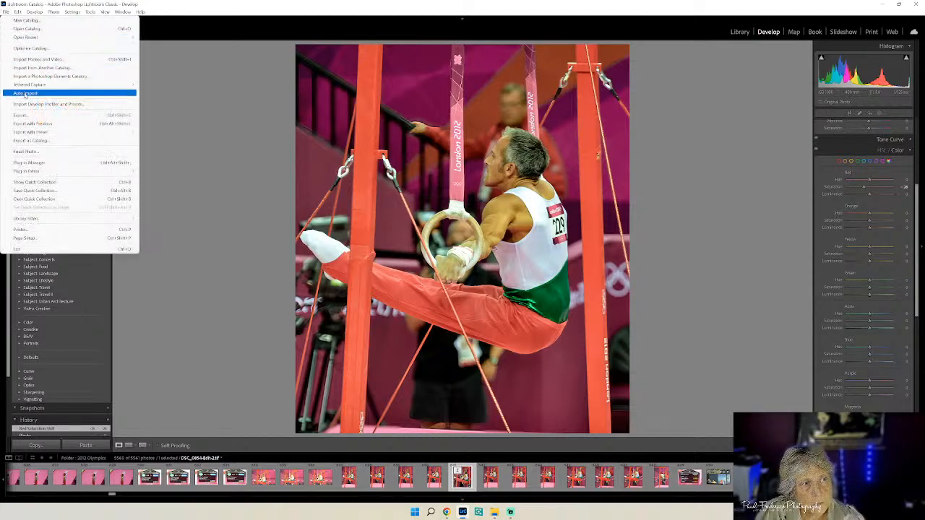
{"action": "left_click", "coordinate": [26, 115]}
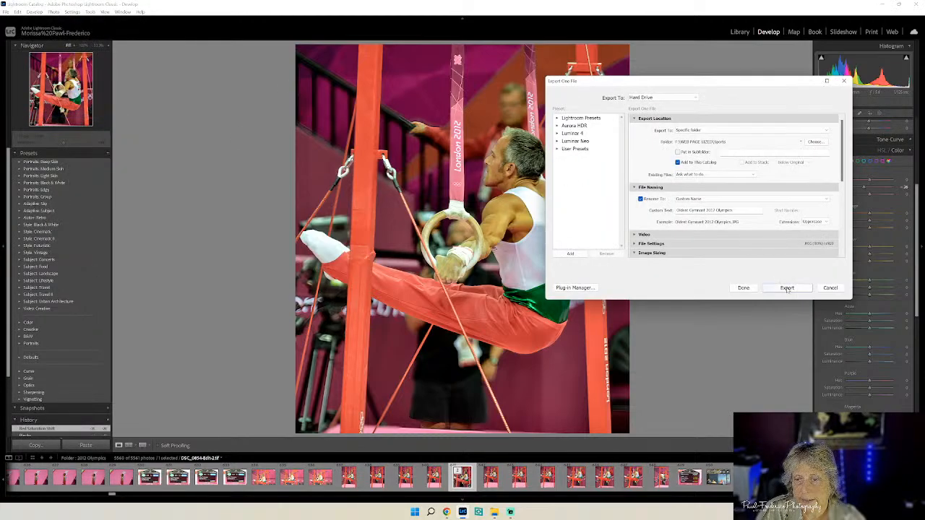
{"action": "left_click", "coordinate": [787, 287]}
{"action": "left_click", "coordinate": [457, 306]}
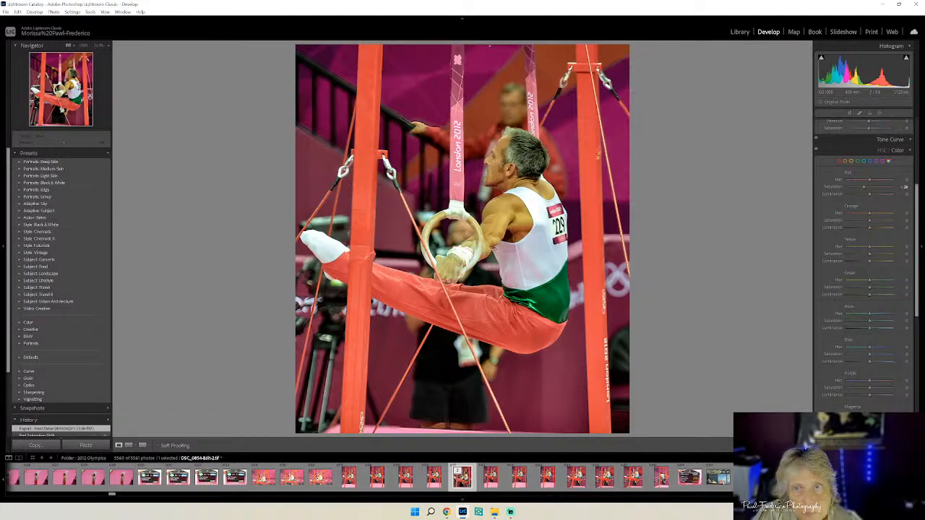
Return to the Library and view the photo of the couple in witch costumes in the Boston folder.
{"action": "left_click", "coordinate": [739, 32]}
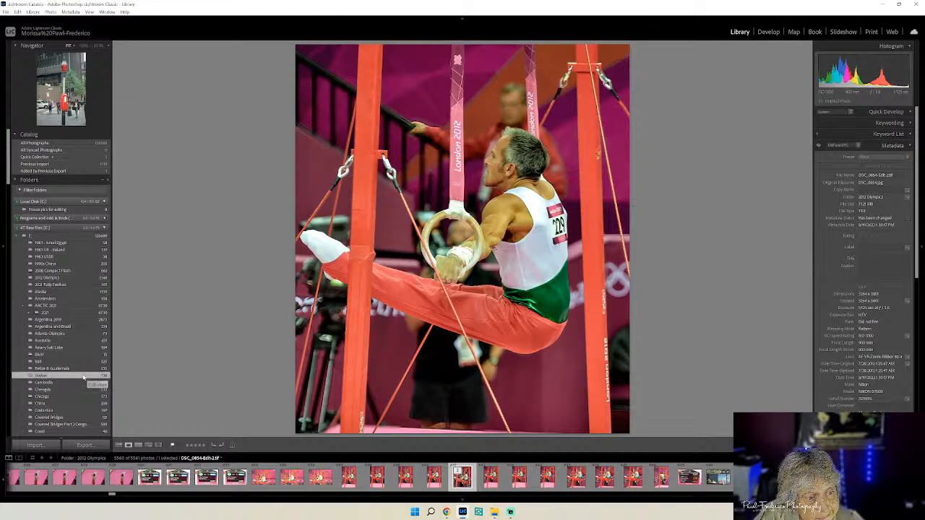
{"action": "left_click", "coordinate": [85, 376]}
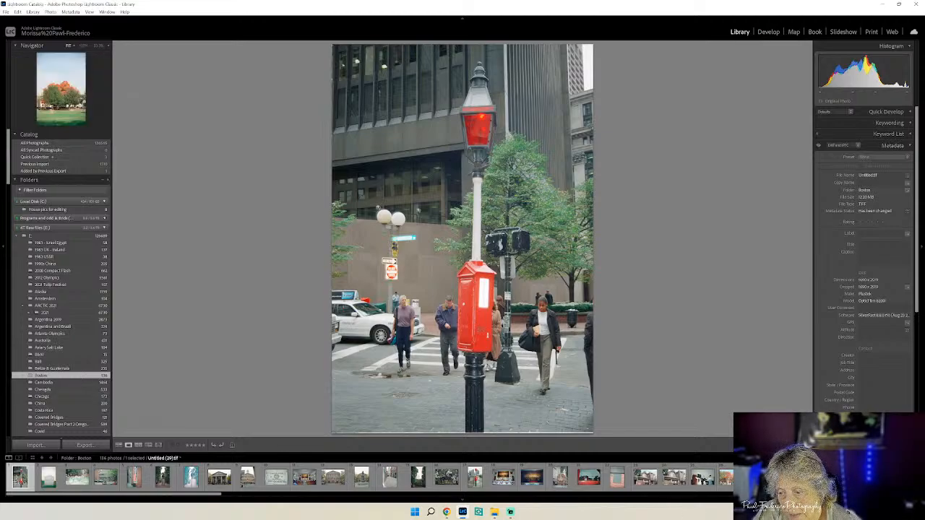
{"action": "left_click", "coordinate": [844, 476]}
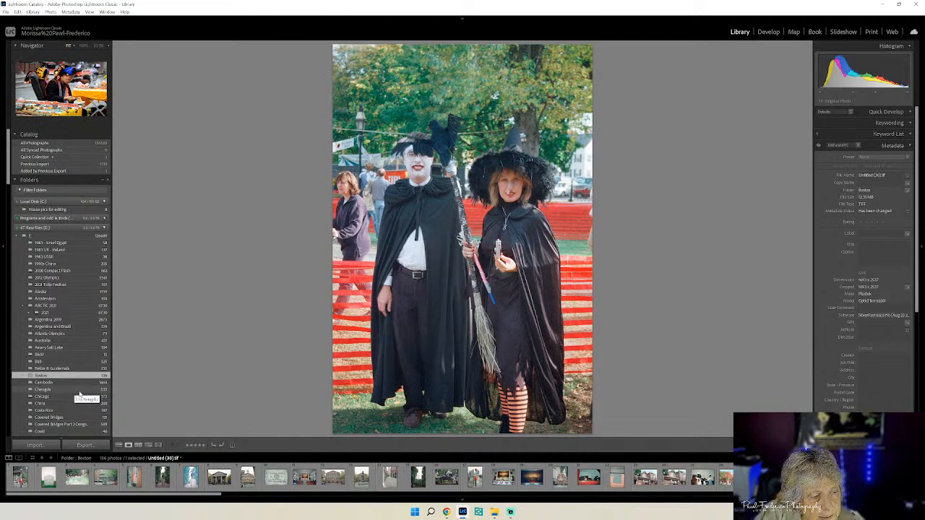
Open the Covid folder, look through its fighter jet photos and hide the filmstrip.
{"action": "scroll", "coordinate": [79, 393], "scroll_direction": "down", "scroll_amount": 3}
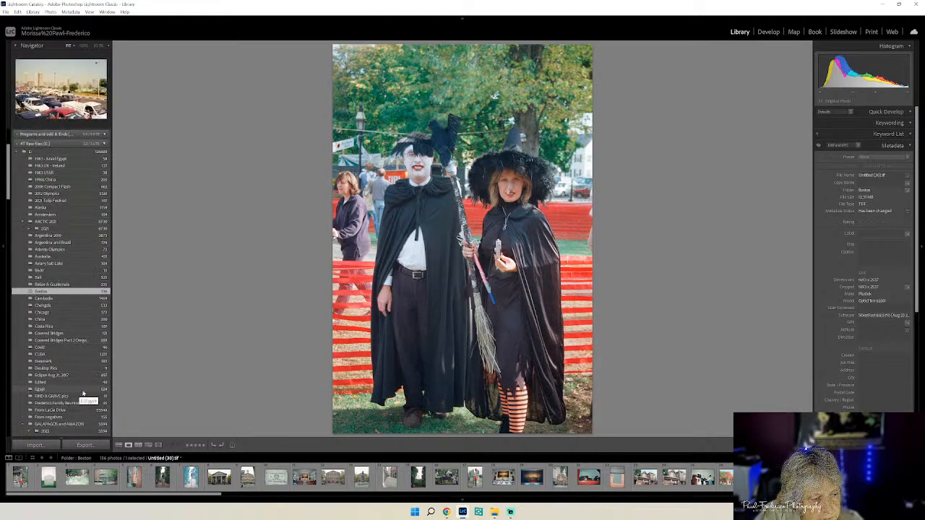
{"action": "left_click", "coordinate": [79, 348]}
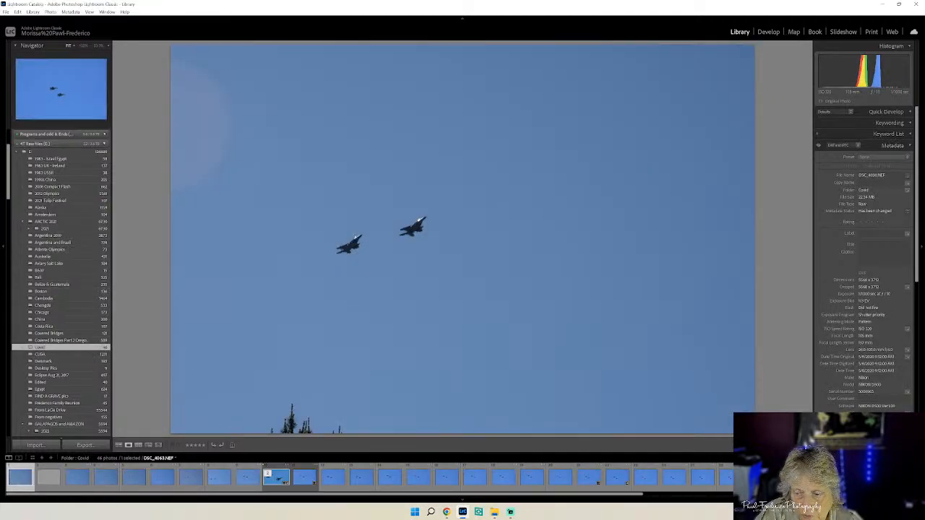
{"action": "left_click_drag", "start_coordinate": [622, 496], "coordinate": [759, 496]}
{"action": "left_click_drag", "start_coordinate": [672, 496], "coordinate": [814, 496]}
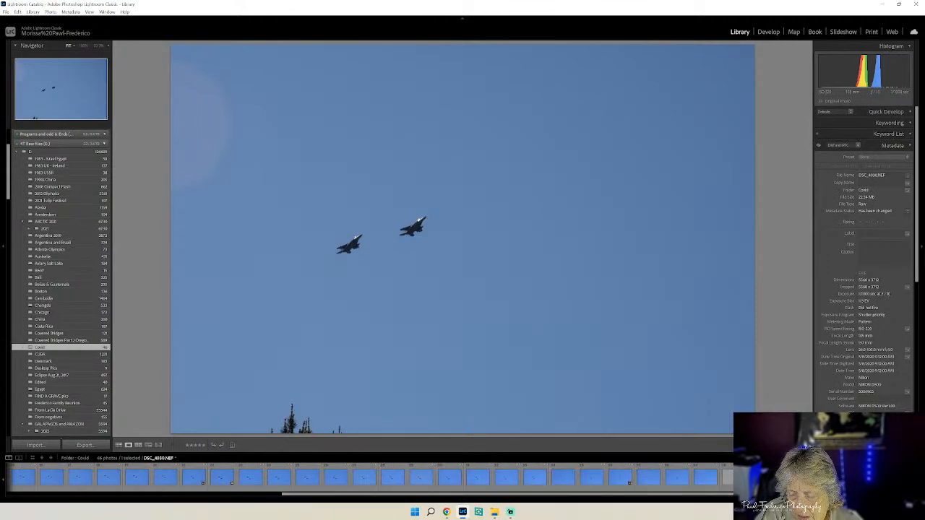
{"action": "left_click", "coordinate": [718, 497]}
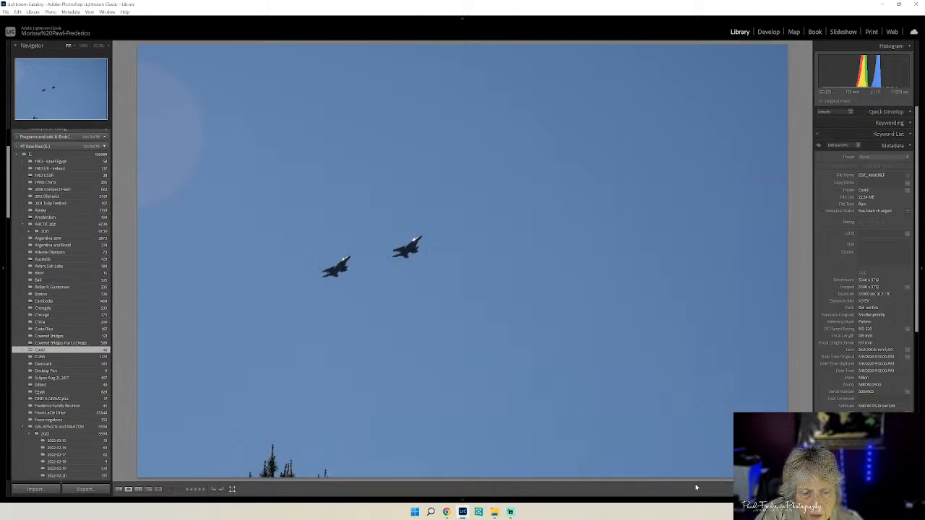
Add the Navigate and Sorting controls to the toolbar below the photo.
{"action": "right_click", "coordinate": [809, 395]}
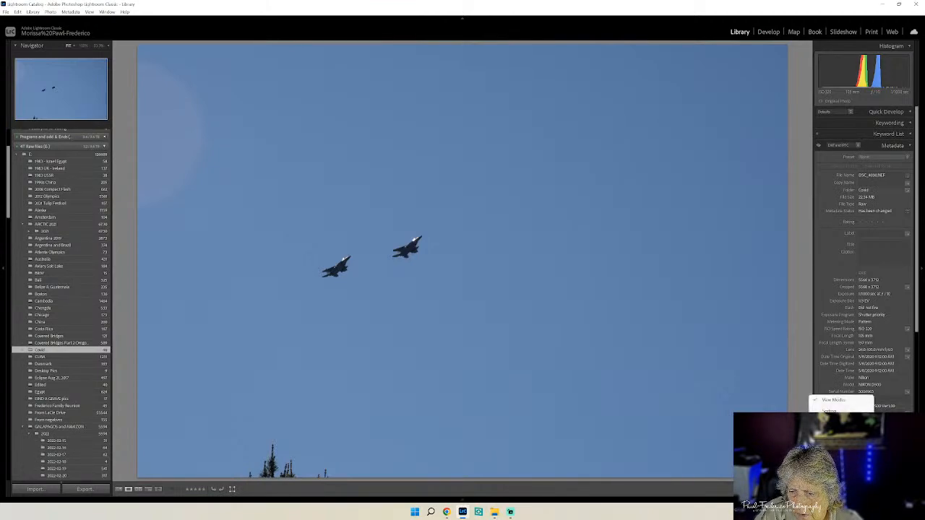
{"action": "left_click", "coordinate": [831, 452]}
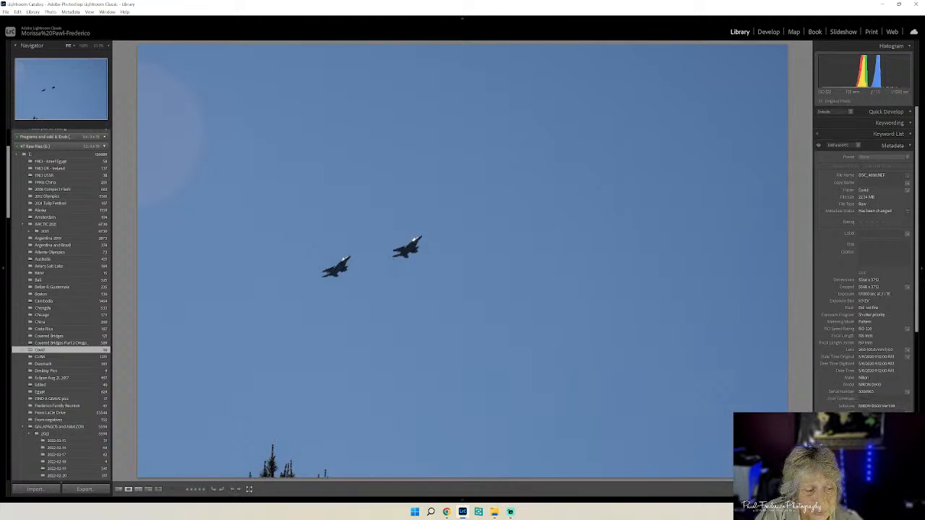
{"action": "right_click", "coordinate": [809, 397]}
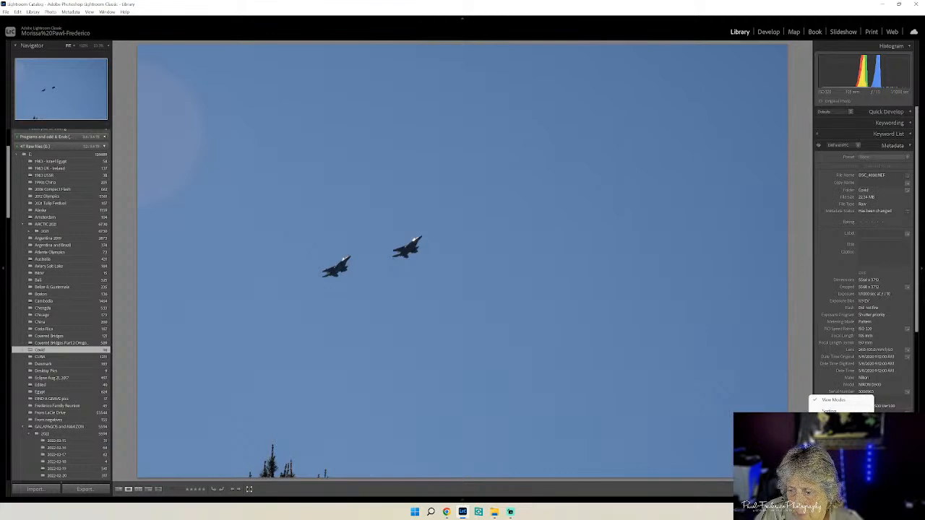
{"action": "left_click", "coordinate": [829, 410]}
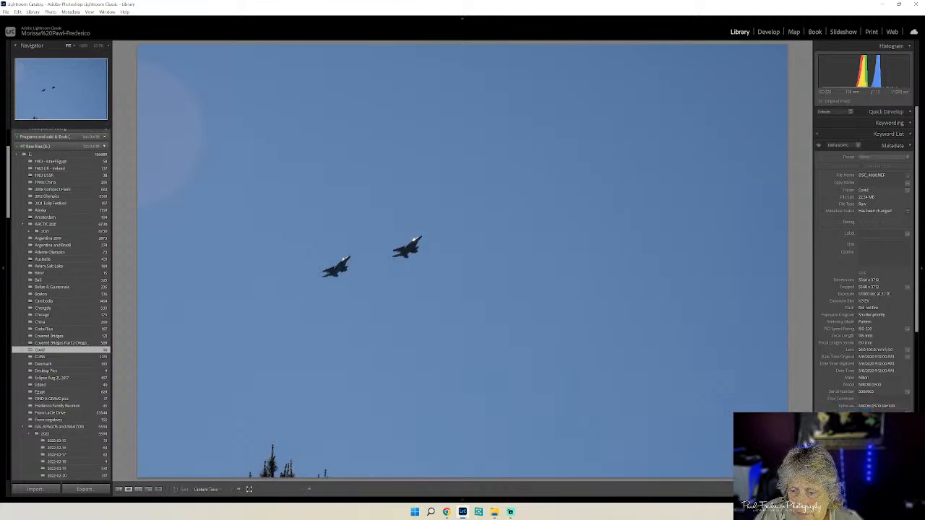
Try adding the Zoom control to the toolbar below the photo.
{"action": "right_click", "coordinate": [810, 396]}
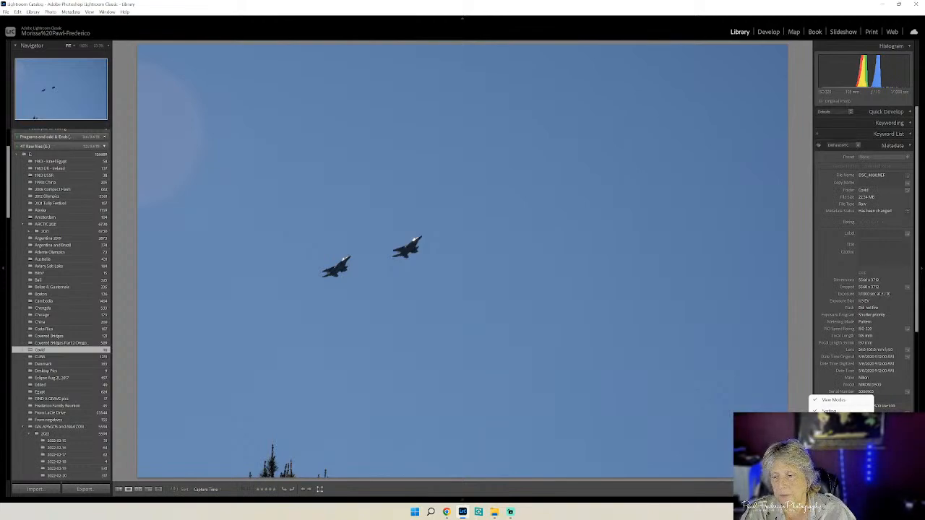
{"action": "left_click", "coordinate": [829, 489]}
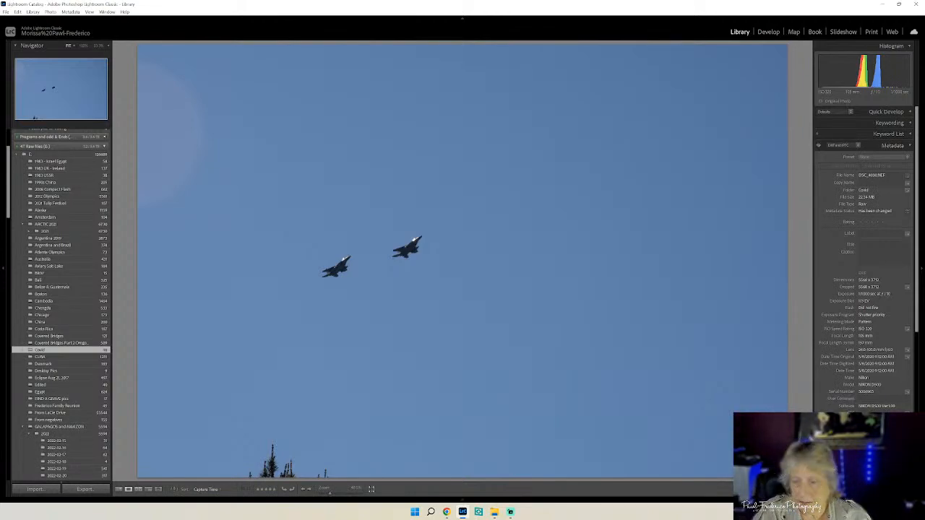
{"action": "left_click", "coordinate": [807, 489]}
{"action": "left_click", "coordinate": [828, 479]}
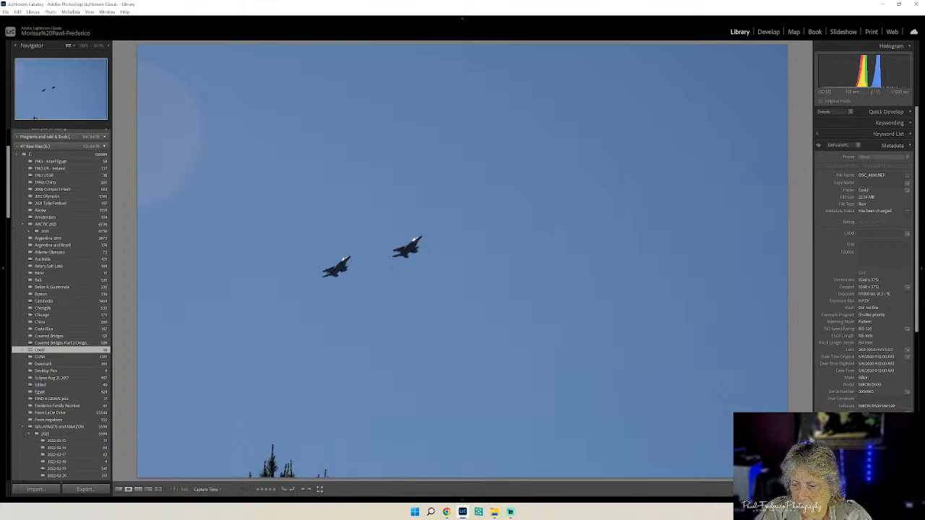
Add the Color Label control to the photo toolbar and remove the face region control.
{"action": "left_click", "coordinate": [807, 489]}
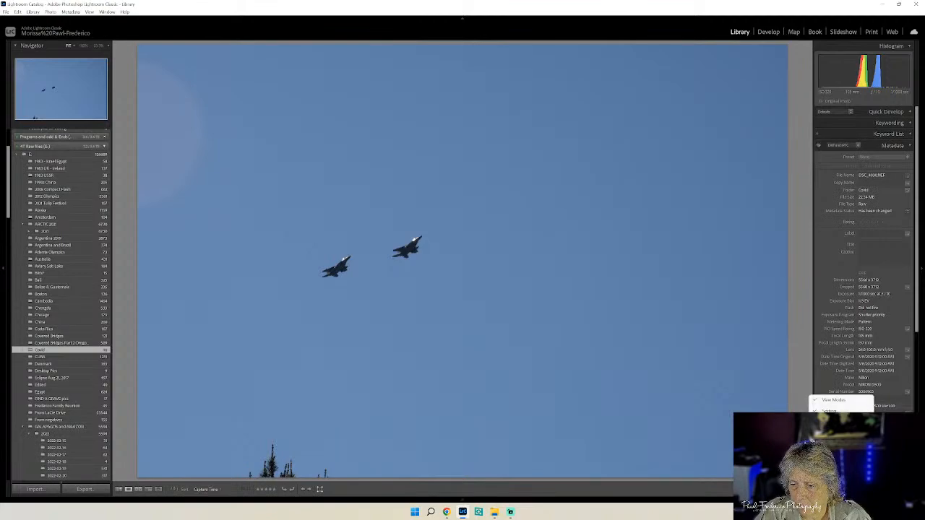
{"action": "left_click", "coordinate": [832, 443]}
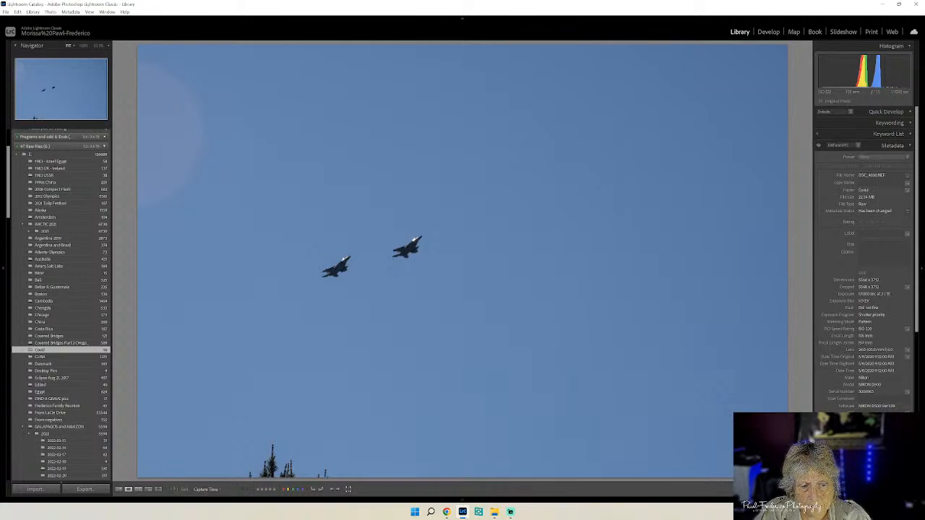
{"action": "left_click", "coordinate": [807, 489]}
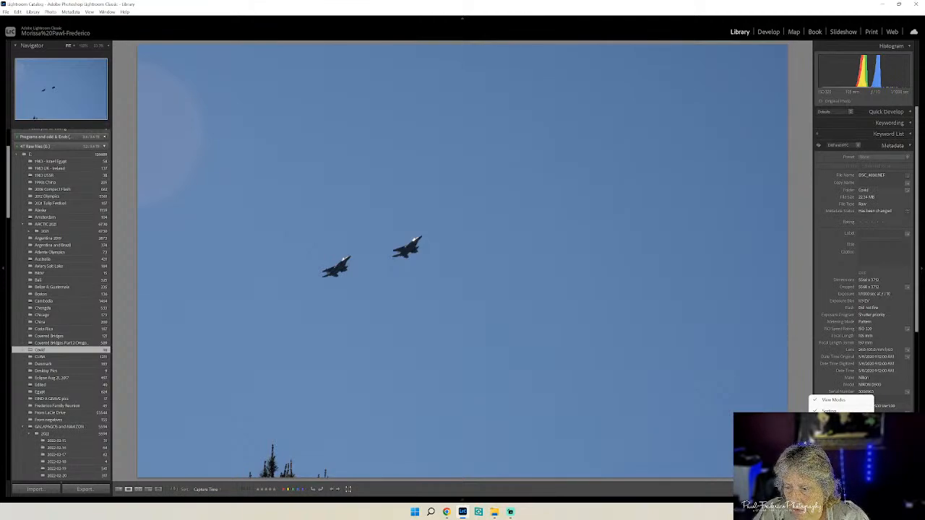
{"action": "left_click", "coordinate": [836, 489]}
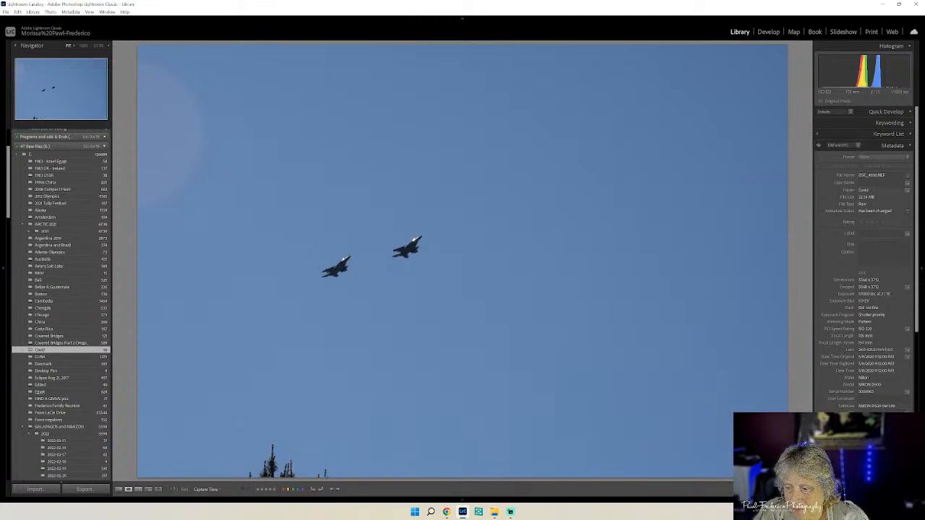
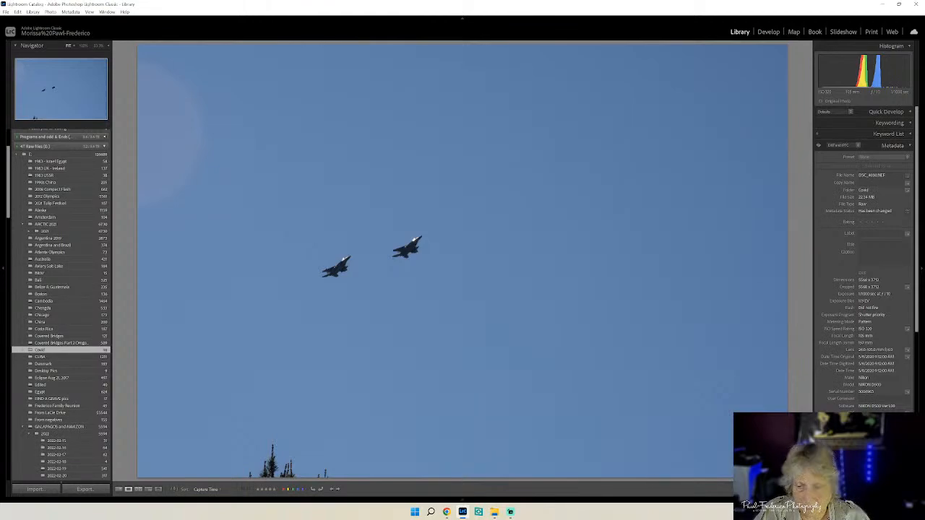
Try out the face region and grid overlay controls in the toolbar below the photo.
{"action": "right_click", "coordinate": [809, 396]}
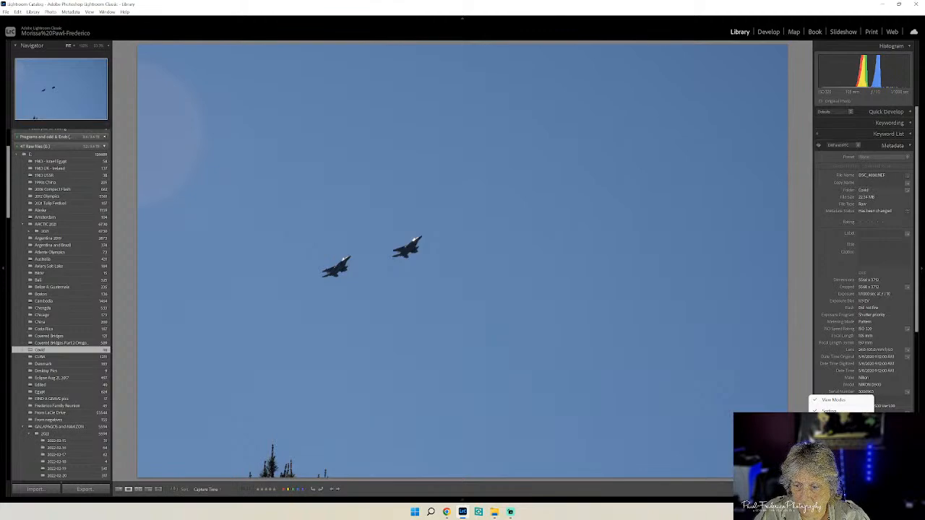
{"action": "left_click", "coordinate": [834, 477]}
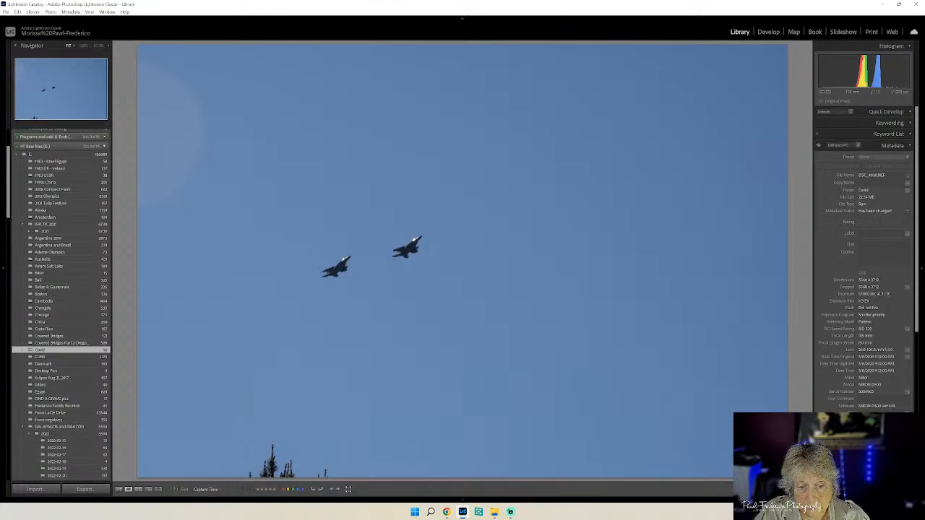
{"action": "left_click", "coordinate": [807, 489]}
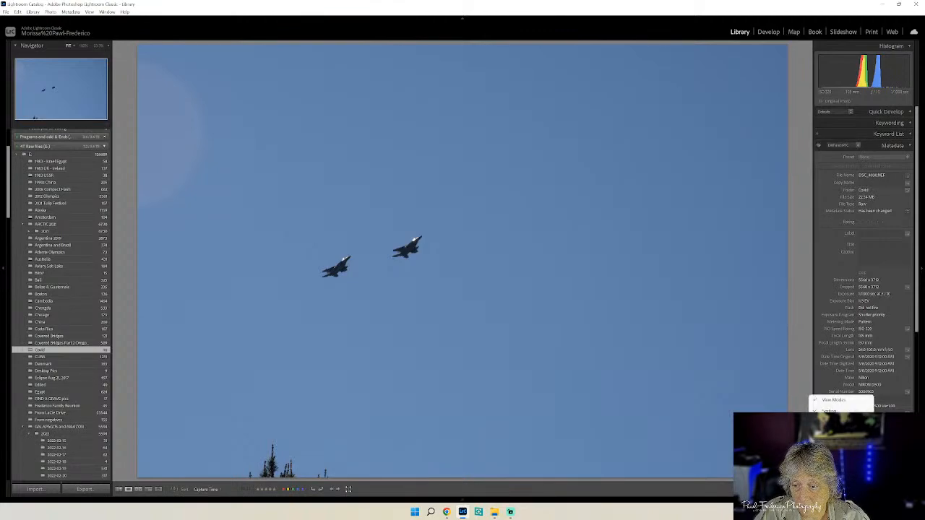
{"action": "left_click", "coordinate": [835, 477]}
{"action": "left_click", "coordinate": [807, 489]}
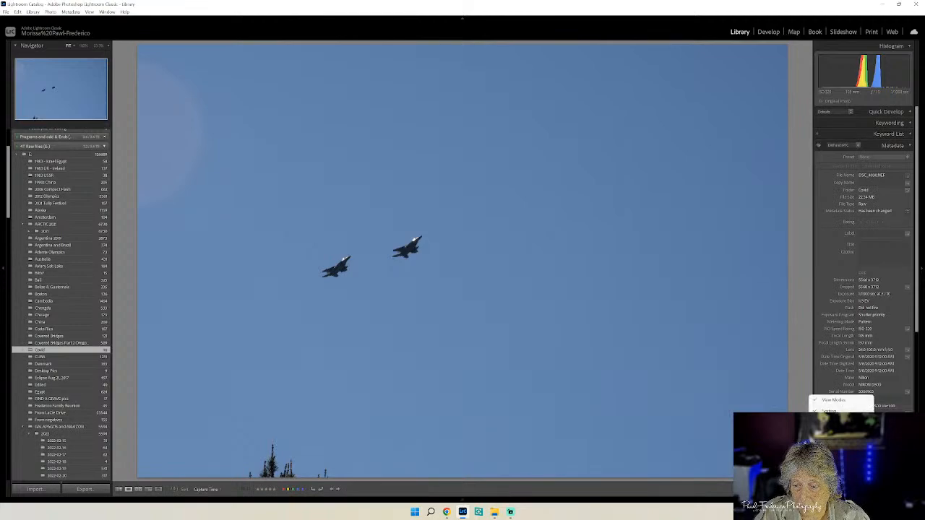
{"action": "left_click", "coordinate": [835, 469]}
{"action": "left_click", "coordinate": [807, 489]}
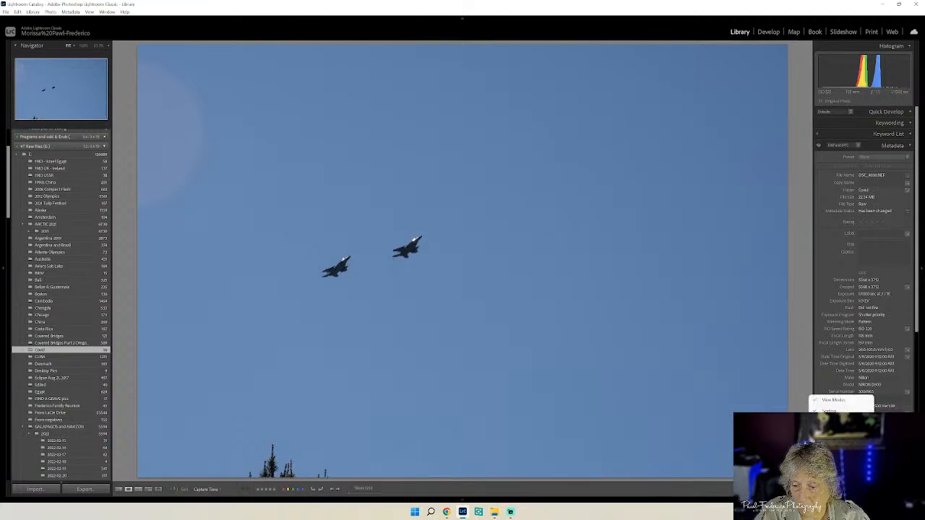
{"action": "left_click", "coordinate": [835, 470]}
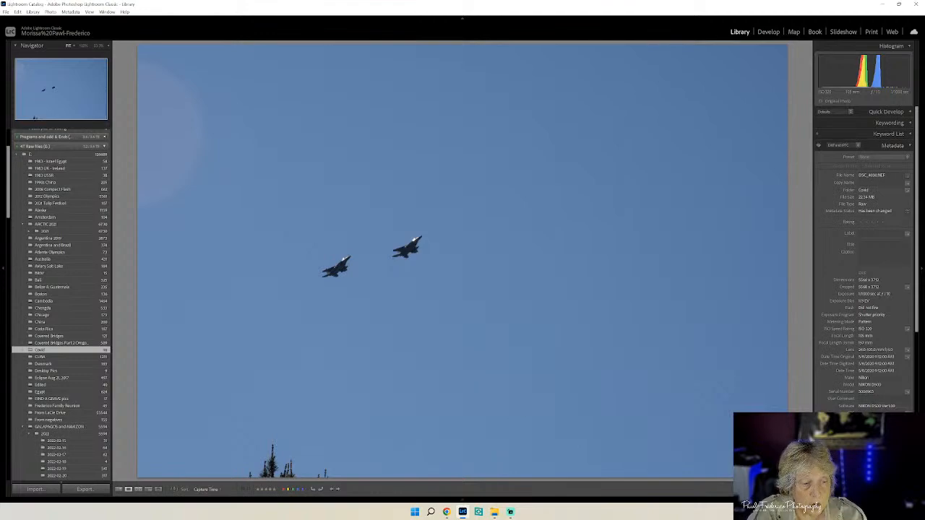
View the neighbouring fighter jet photos and switch to the thumbnail grid of the whole folder.
{"action": "key", "text": "Right"}
{"action": "key", "text": "Right"}
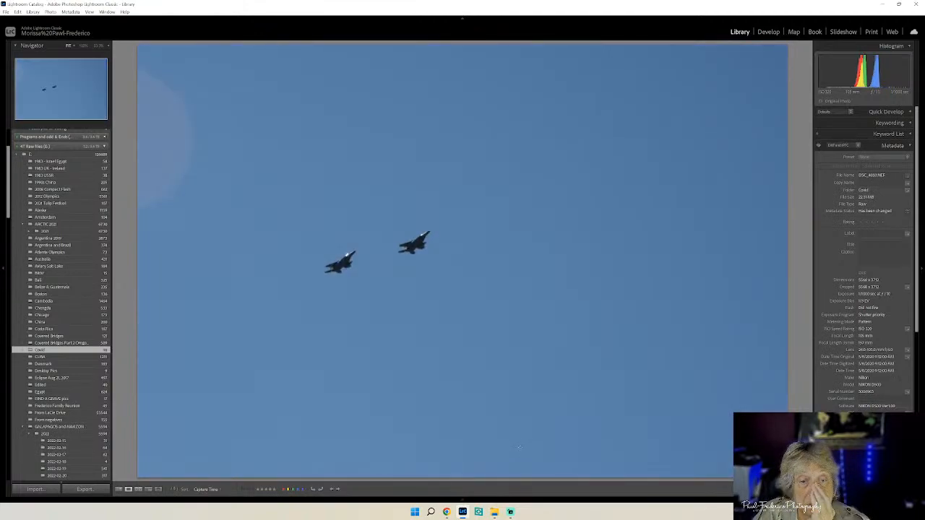
{"action": "left_click", "coordinate": [120, 489]}
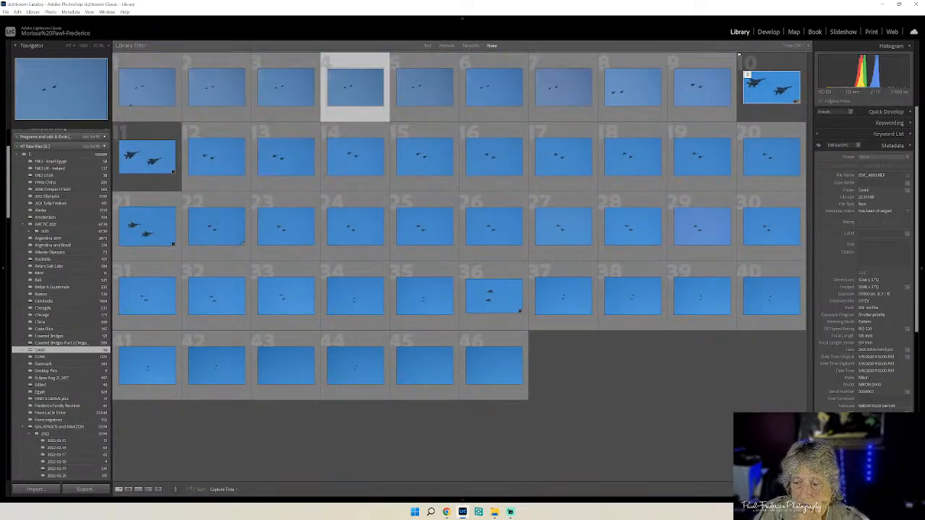
Add the Slideshow control to the toolbar below the thumbnail grid.
{"action": "left_click", "coordinate": [802, 489]}
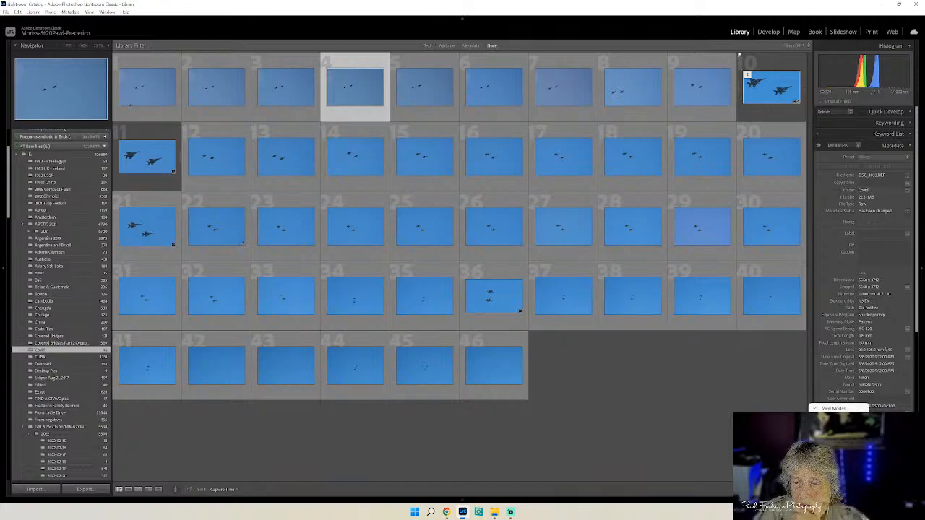
{"action": "left_click", "coordinate": [834, 474]}
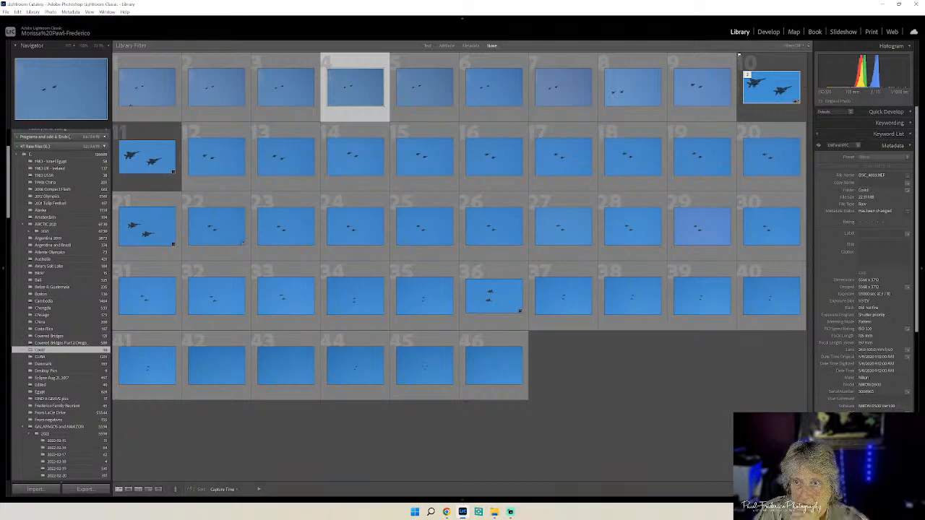
{"action": "left_click", "coordinate": [802, 489]}
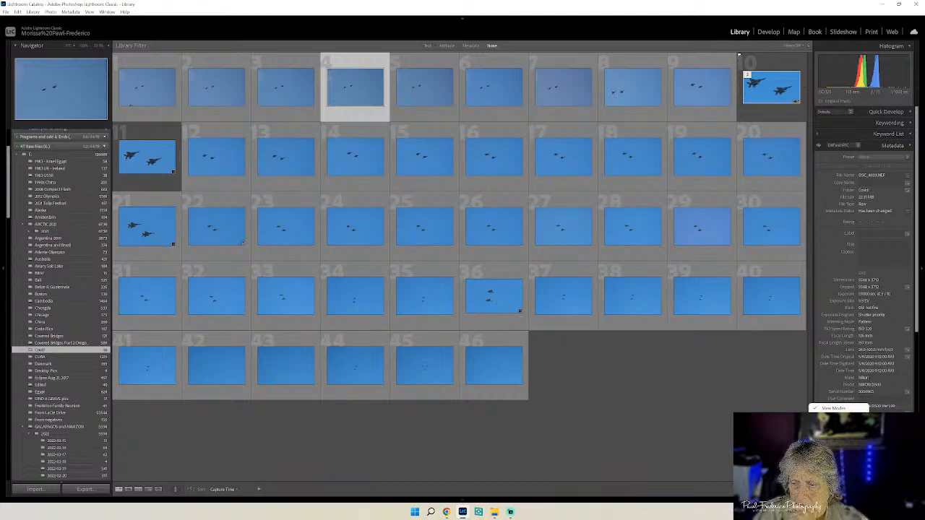
{"action": "left_click", "coordinate": [759, 426]}
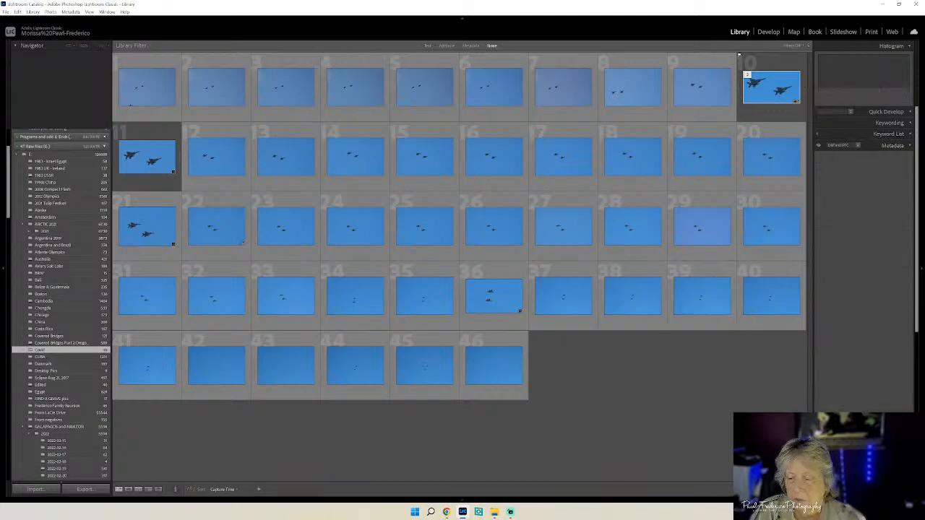
{"action": "left_click", "coordinate": [803, 490]}
{"action": "left_click", "coordinate": [724, 367]}
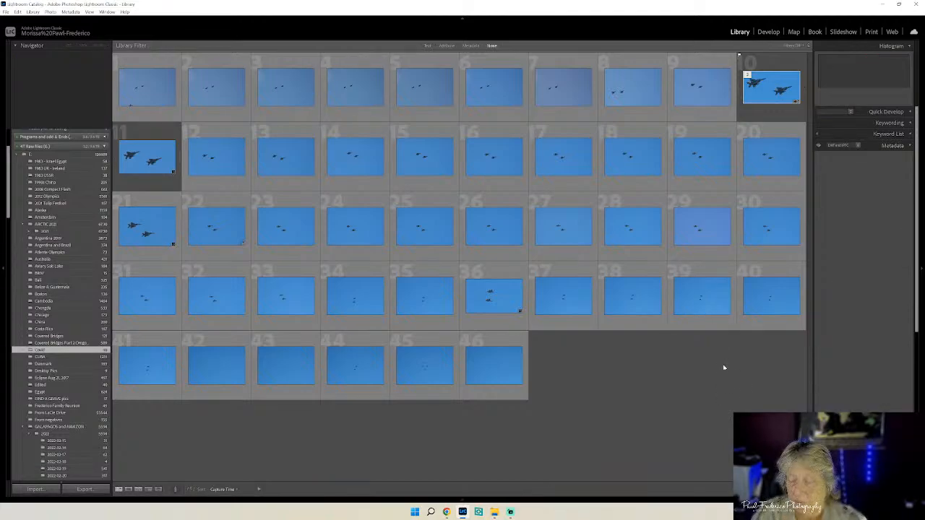
Open the edited close-up of the two fighter jets from the grid's first row in Topaz DeNoise AI.
{"action": "double_click", "coordinate": [760, 92]}
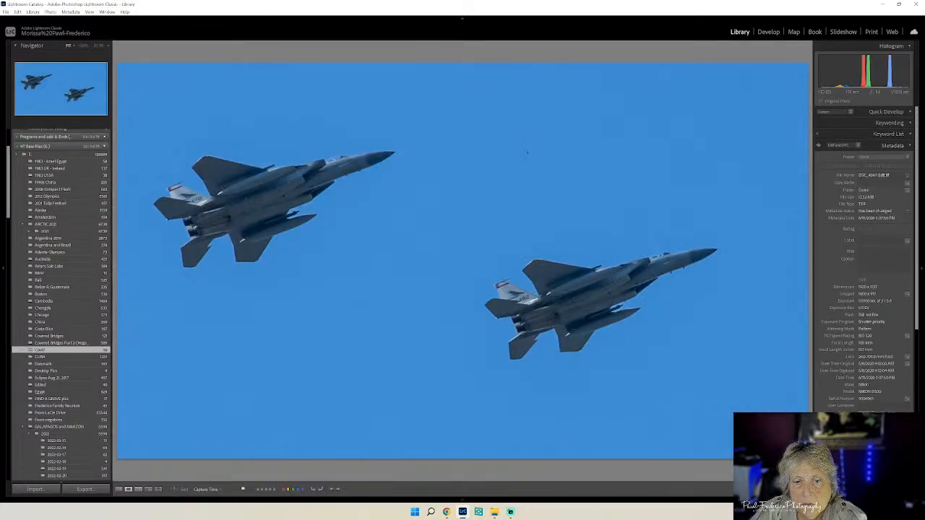
{"action": "right_click", "coordinate": [518, 148]}
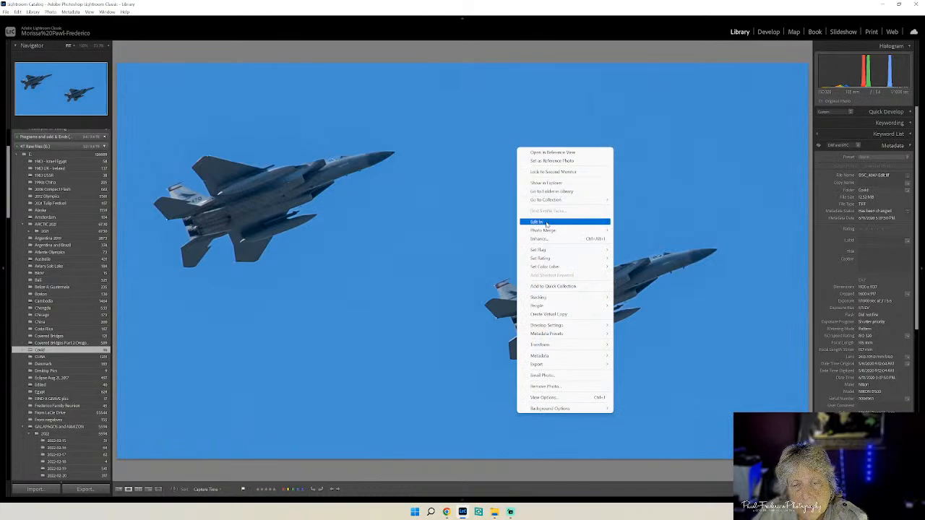
{"action": "mouse_move", "coordinate": [546, 225]}
{"action": "left_click", "coordinate": [668, 267]}
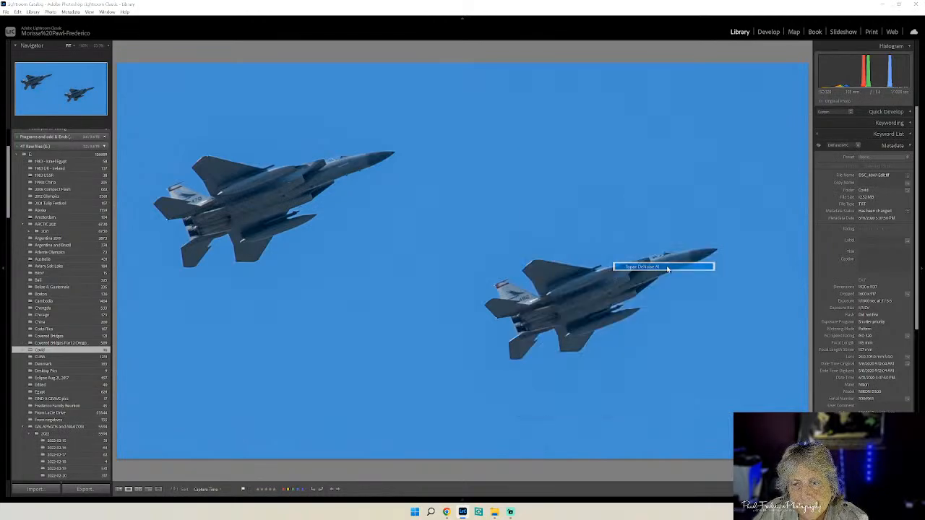
{"action": "left_click", "coordinate": [585, 309]}
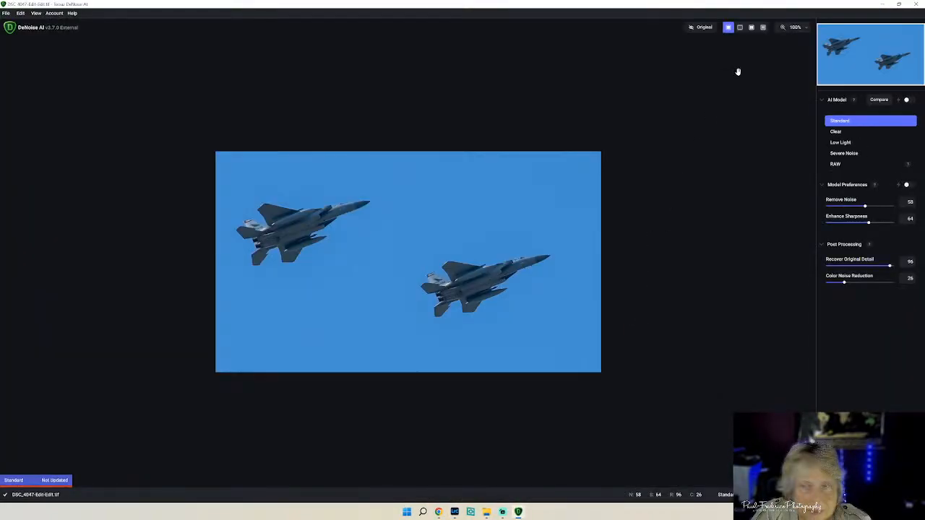
Set Remove Noise to 83 for the jet photo, and switch the AI model to Severe Noise.
{"action": "left_click", "coordinate": [804, 29]}
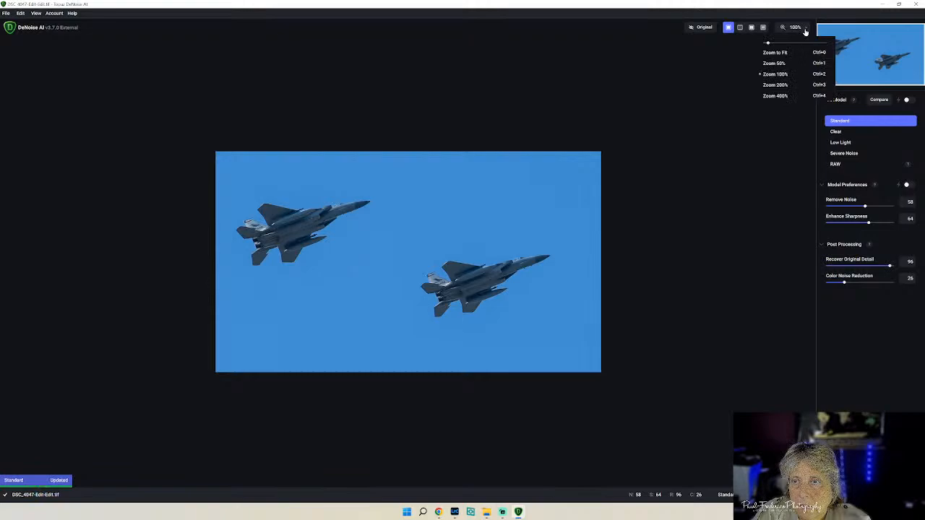
{"action": "left_click", "coordinate": [775, 52]}
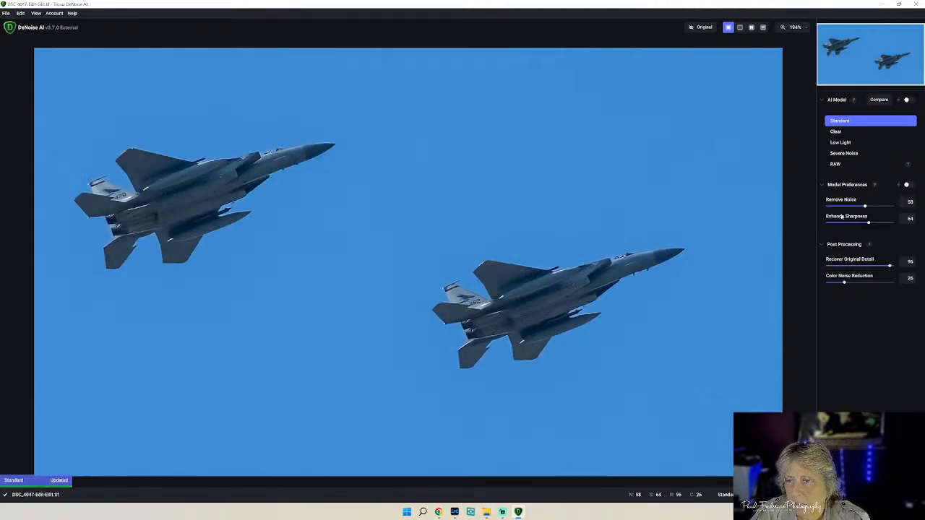
{"action": "left_click_drag", "start_coordinate": [865, 206], "coordinate": [881, 210]}
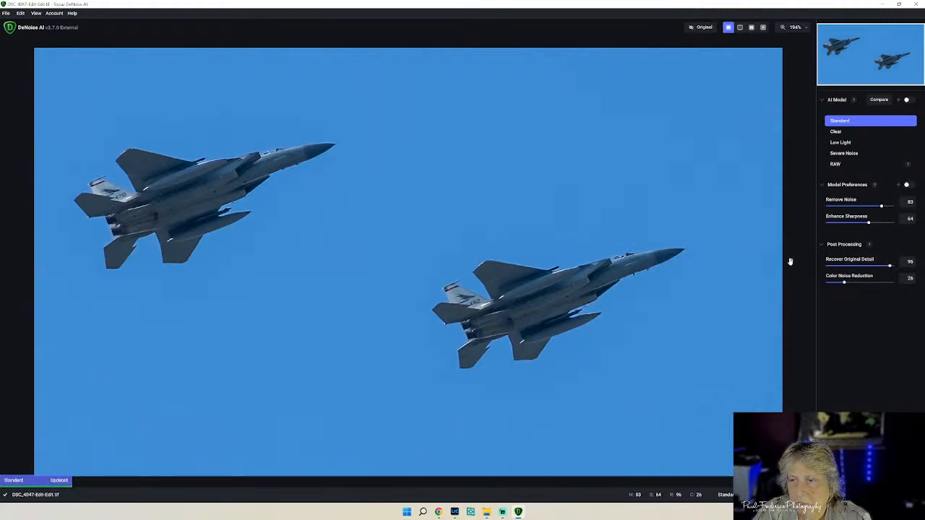
{"action": "left_click", "coordinate": [853, 154]}
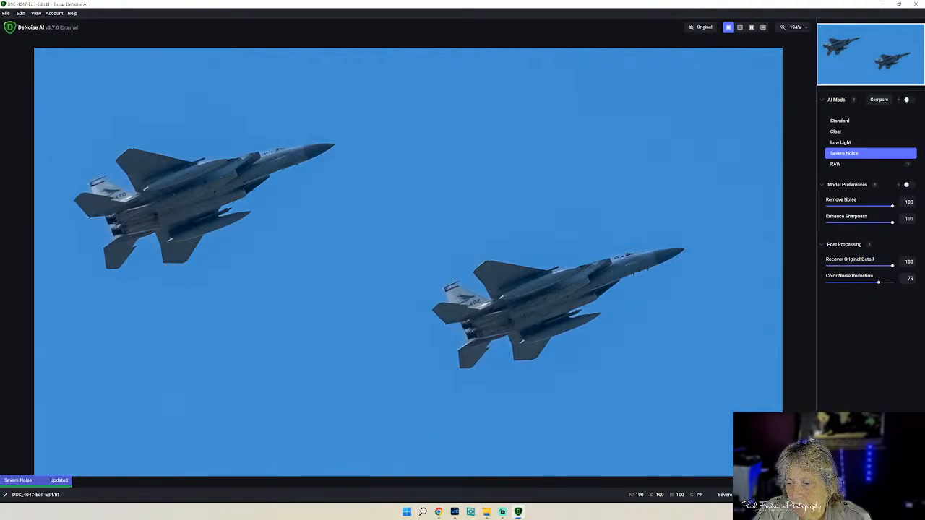
Close the jet photo in DeNoise AI and switch back to Lightroom Classic.
{"action": "key", "text": "ctrl+w"}
{"action": "left_click", "coordinate": [417, 276]}
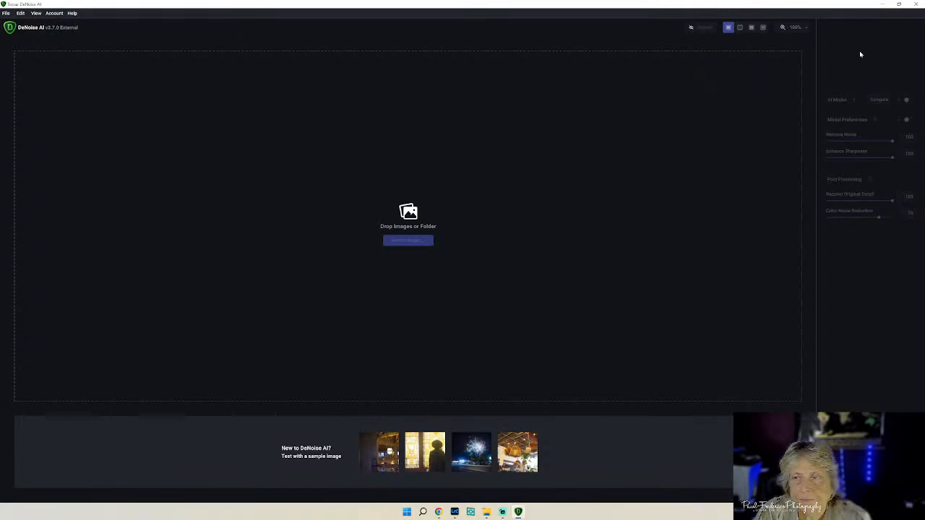
{"action": "left_click", "coordinate": [456, 512]}
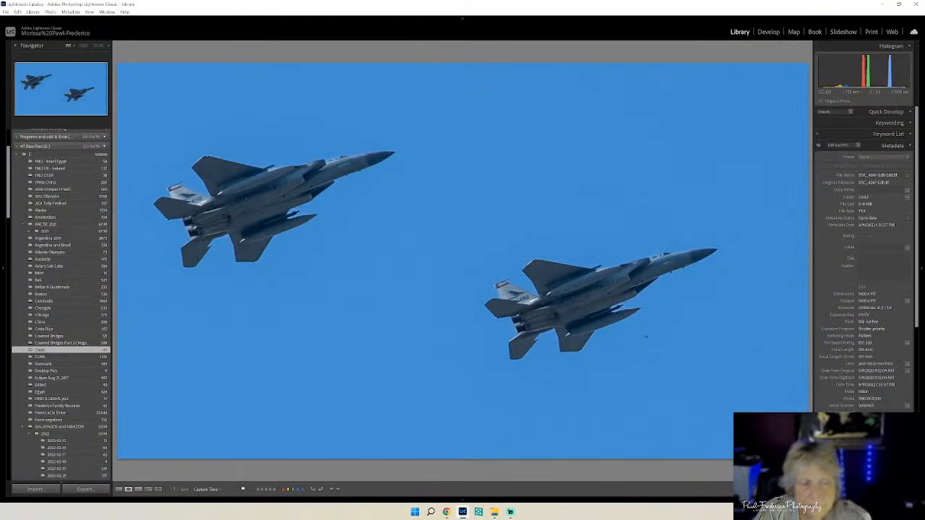
View the CUBA and Denmark folders and bring back the filmstrip below the photo.
{"action": "left_click", "coordinate": [43, 356]}
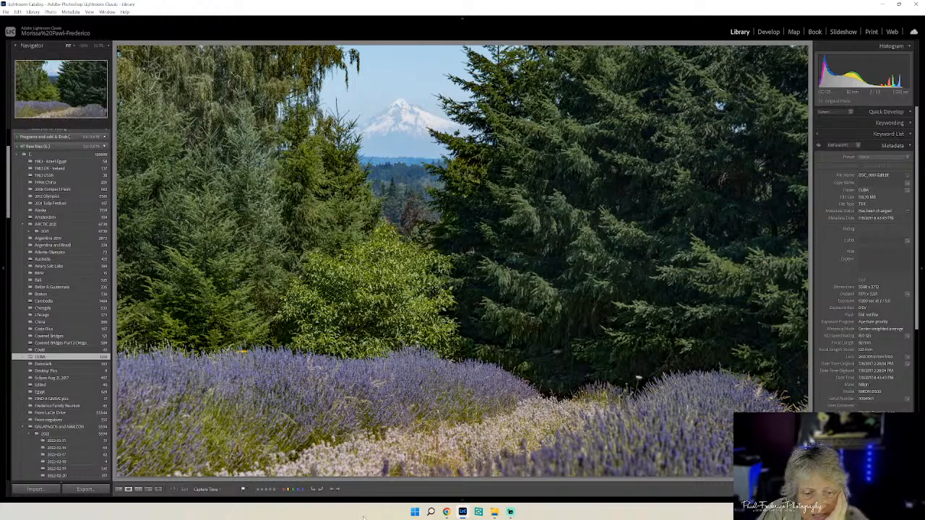
{"action": "left_click", "coordinate": [45, 365]}
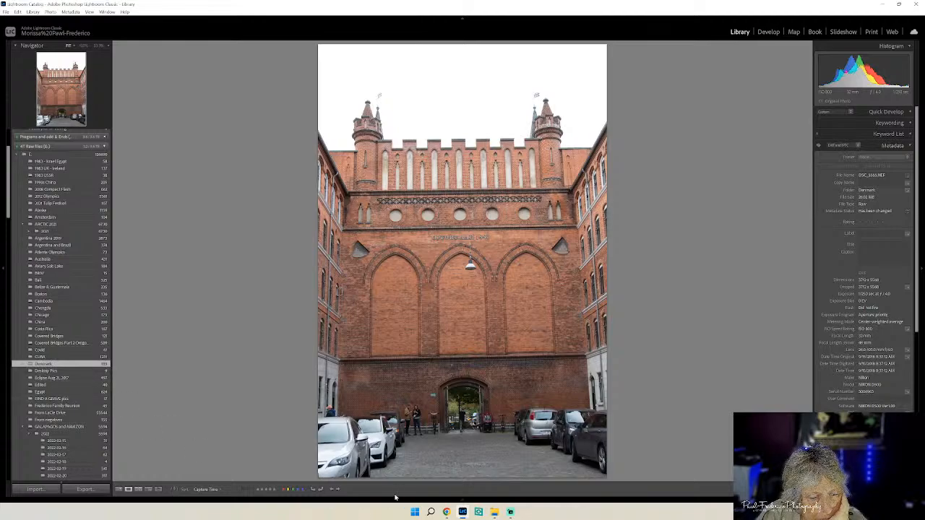
{"action": "left_click", "coordinate": [442, 497]}
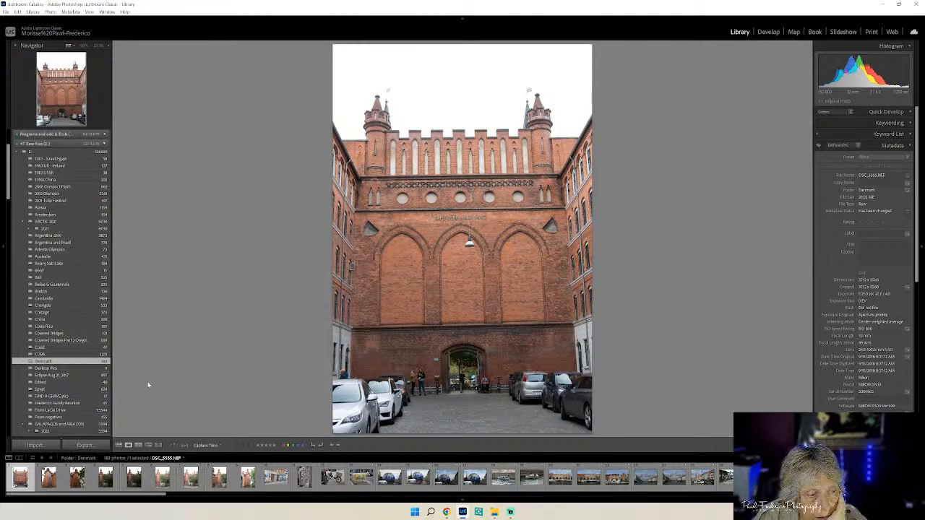
Look through the Desktop Pics and Eclipse Aug 21, 2017 folders, viewing a photo of the partially eclipsed sun.
{"action": "left_click", "coordinate": [56, 368]}
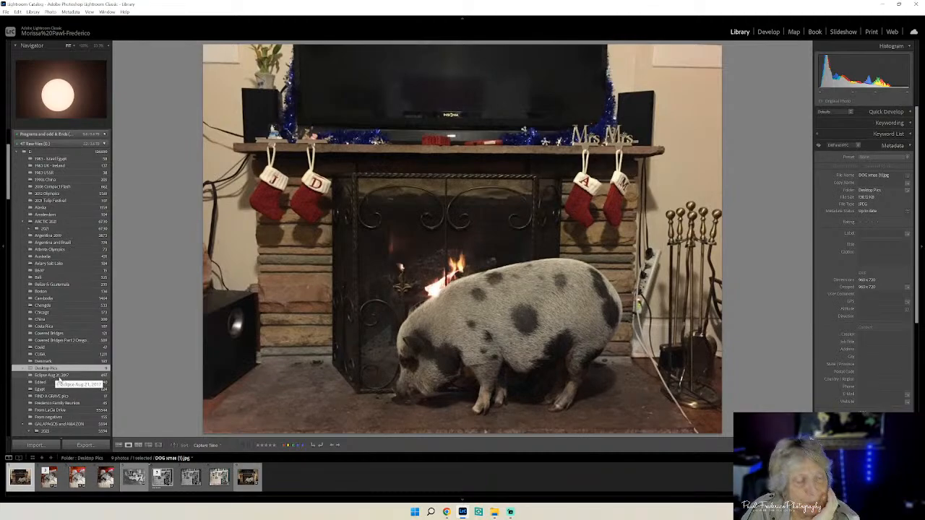
{"action": "left_click", "coordinate": [72, 376]}
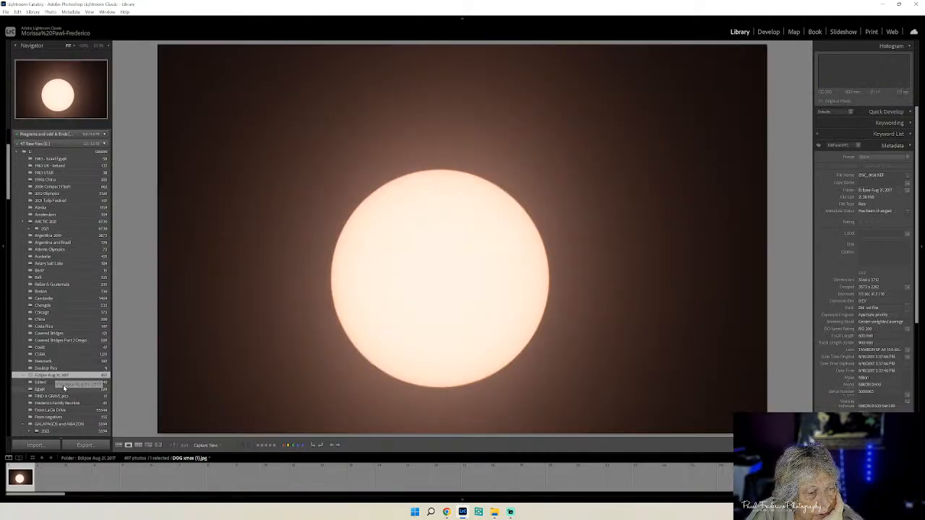
{"action": "left_click", "coordinate": [163, 479]}
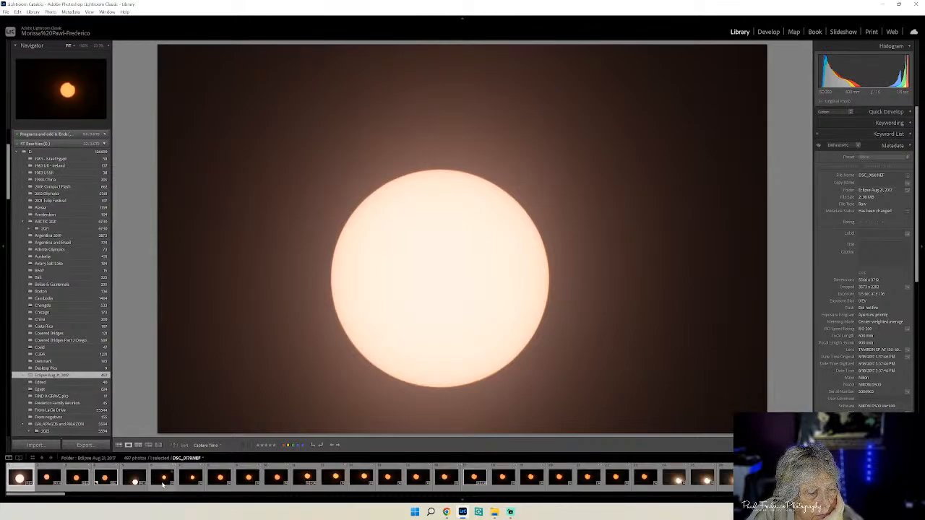
{"action": "left_click", "coordinate": [477, 477]}
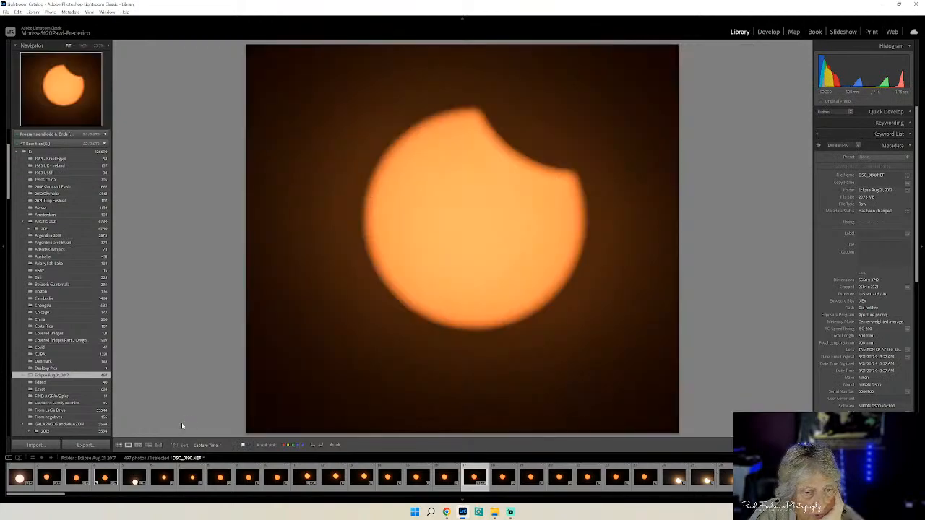
Look through the Edited, Egypt and From negatives folders for a photo to edit.
{"action": "left_click", "coordinate": [48, 382]}
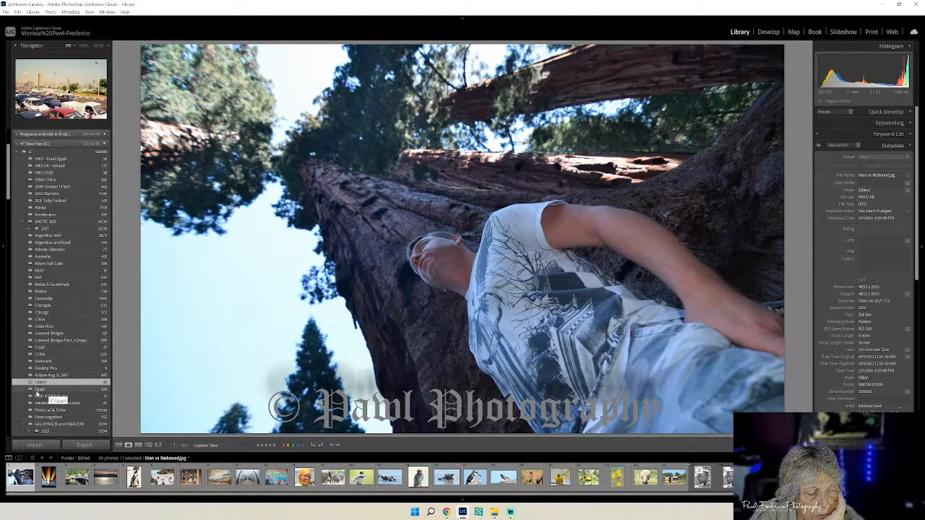
{"action": "left_click", "coordinate": [38, 390]}
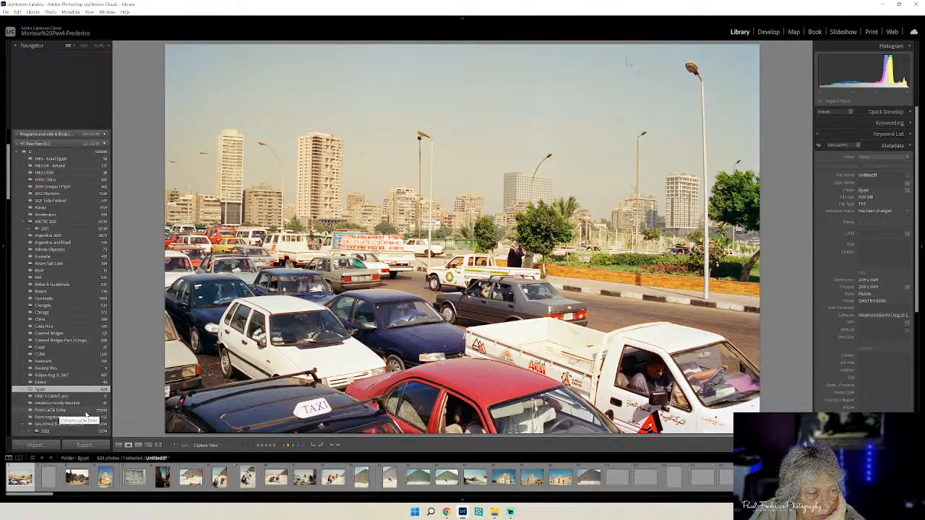
{"action": "scroll", "coordinate": [85, 416], "scroll_direction": "down", "scroll_amount": 3}
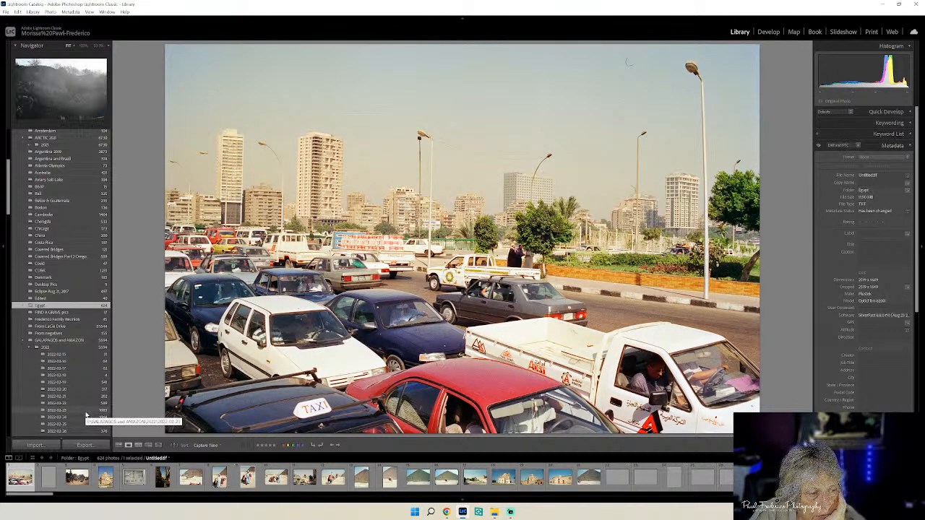
{"action": "left_click", "coordinate": [58, 333]}
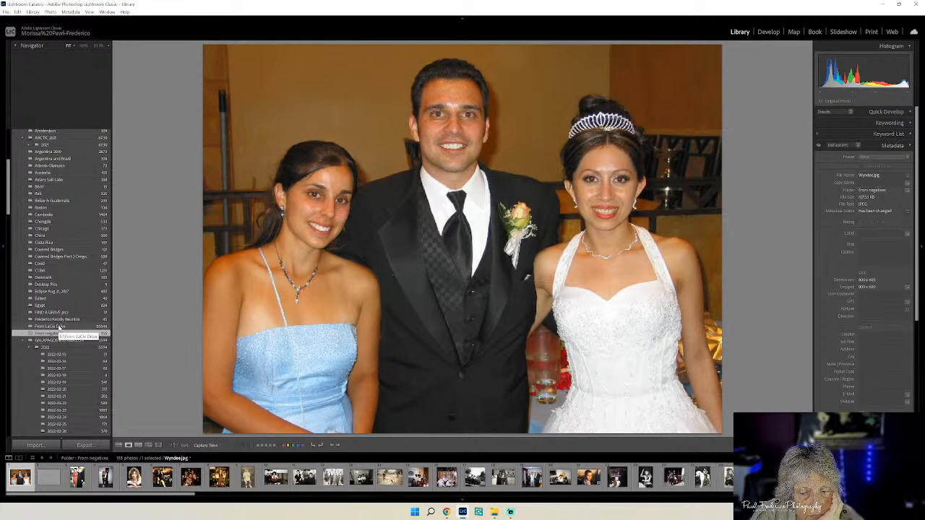
Select the photo of the penguin with its egg in the From LaCie Drive folder.
{"action": "left_click", "coordinate": [59, 327]}
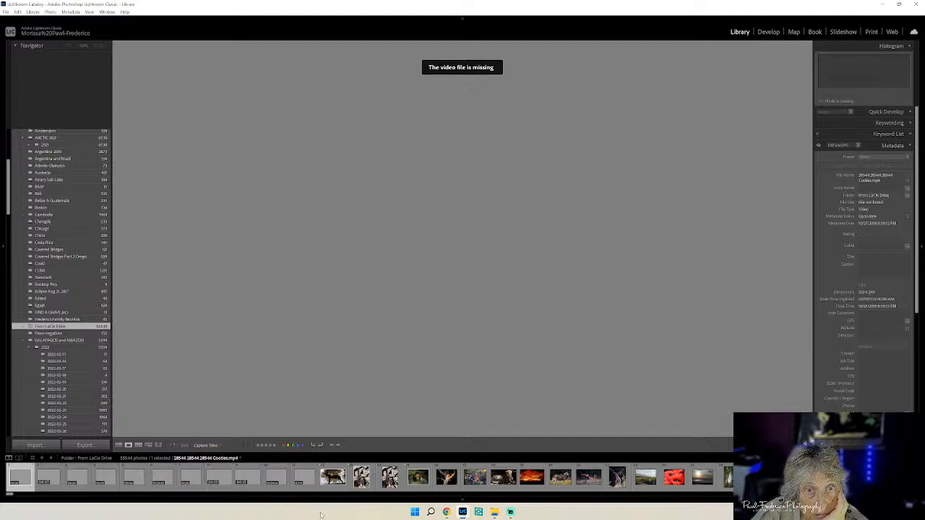
{"action": "left_click", "coordinate": [362, 479]}
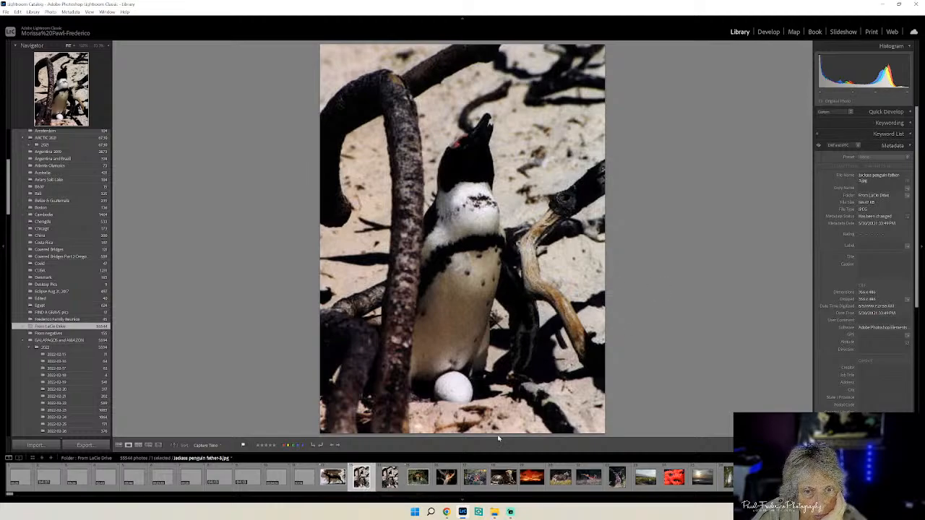
{"action": "left_click", "coordinate": [389, 477]}
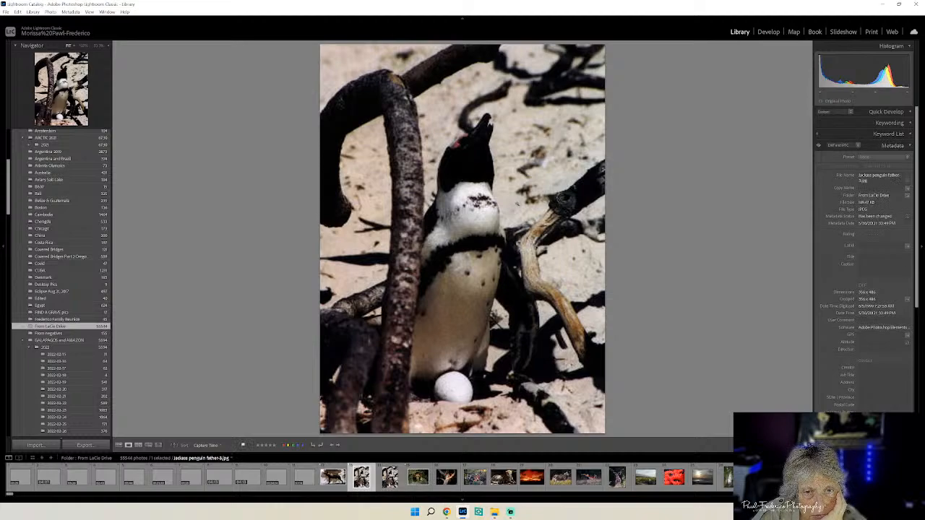
Send the penguin photo to Topaz Sharpen AI for editing and enlarge its preview to 299%.
{"action": "right_click", "coordinate": [518, 199]}
{"action": "mouse_move", "coordinate": [545, 270]}
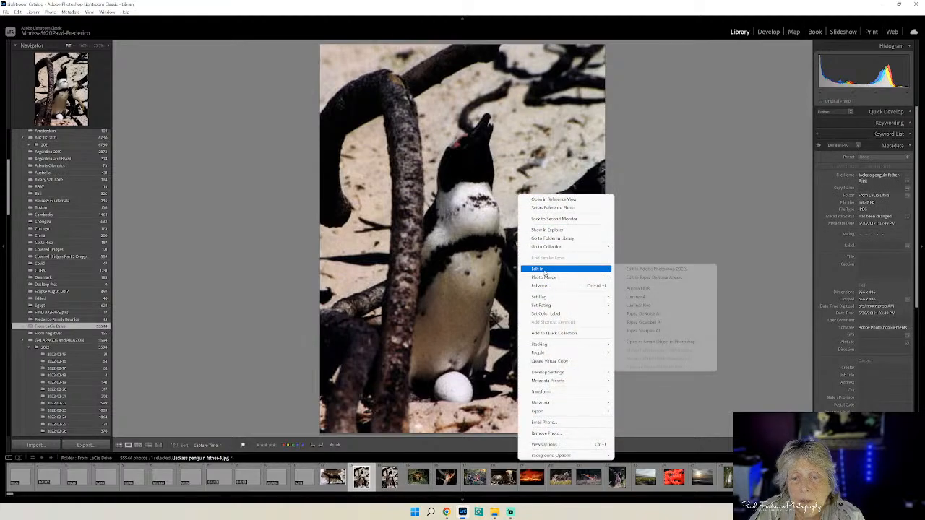
{"action": "left_click", "coordinate": [656, 331]}
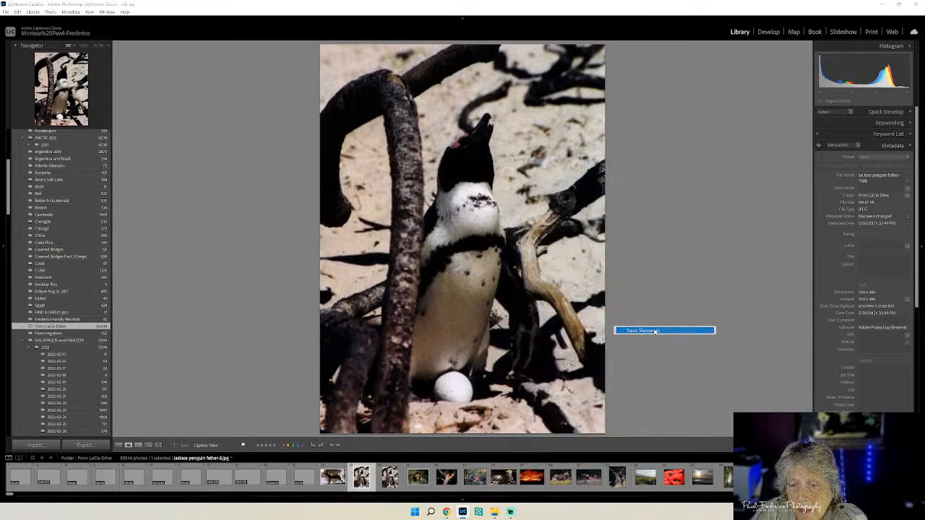
{"action": "left_click", "coordinate": [590, 308]}
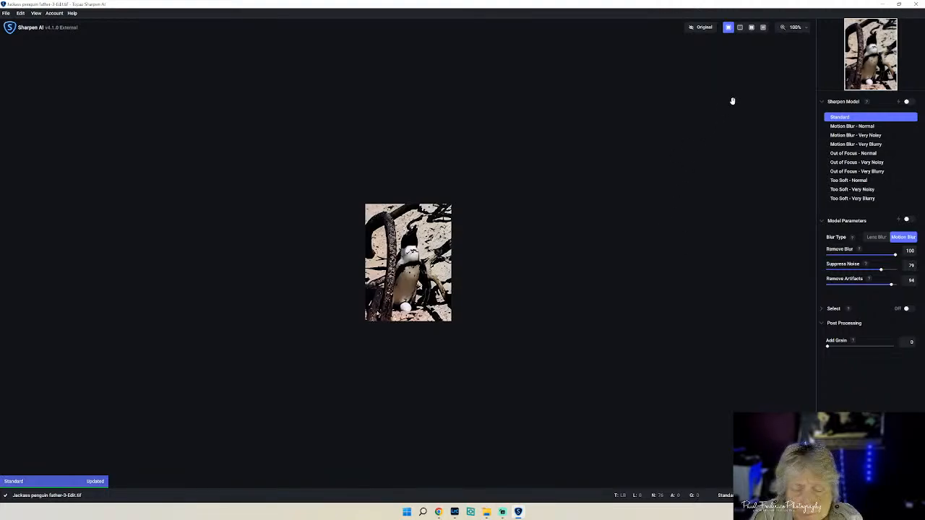
{"action": "left_click", "coordinate": [805, 29]}
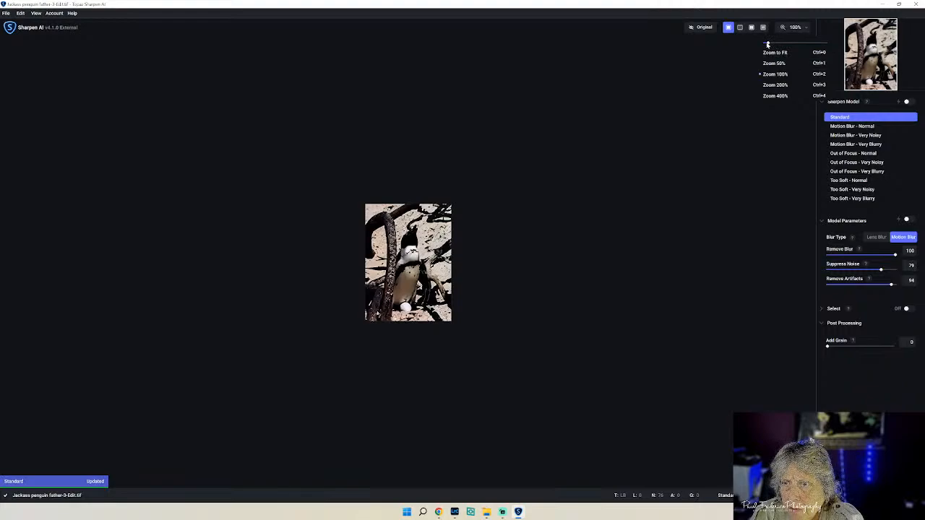
{"action": "left_click_drag", "start_coordinate": [767, 45], "coordinate": [780, 43]}
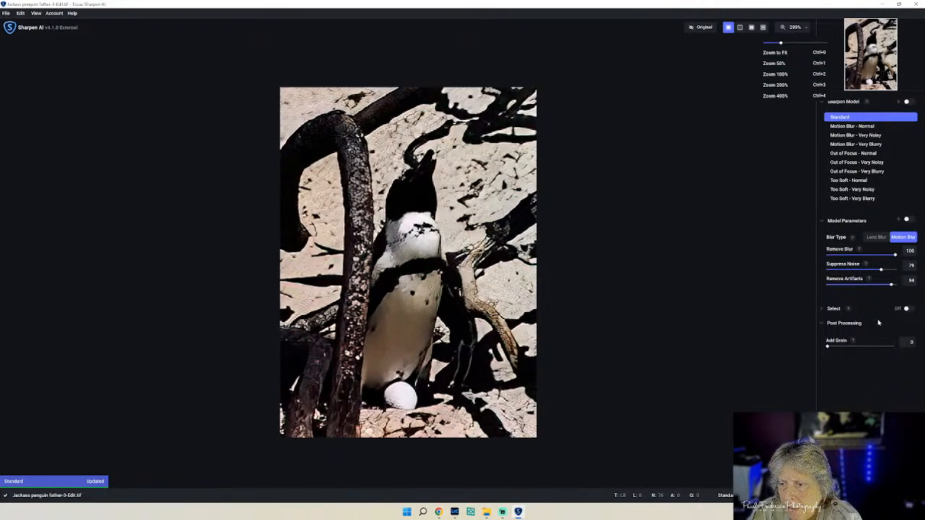
Try Suppress Noise and Remove Artifacts at 100 and the Too Soft - Very Blurry model on the penguin, closing without saving.
{"action": "mouse_move", "coordinate": [892, 286]}
{"action": "left_mouse_down"}
{"action": "mouse_move", "coordinate": [884, 270]}
{"action": "mouse_move", "coordinate": [899, 270]}
{"action": "left_mouse_up"}
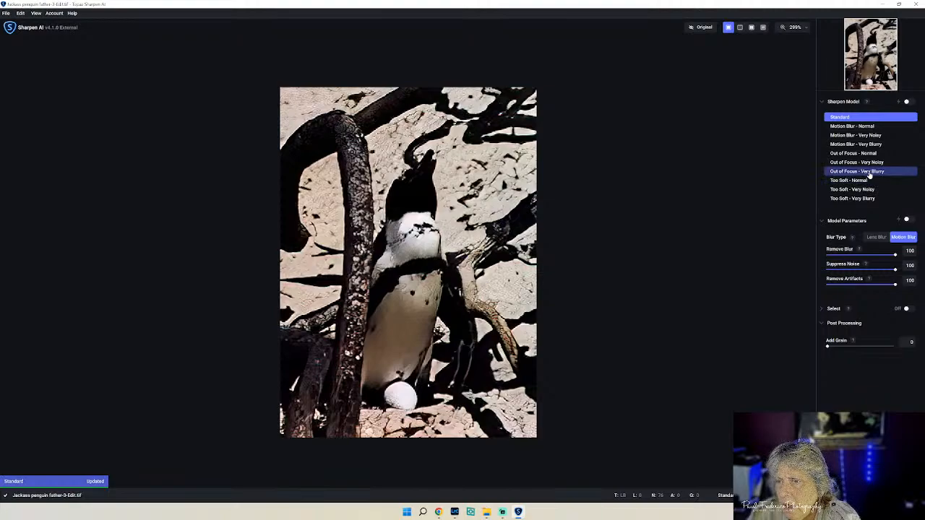
{"action": "left_click", "coordinate": [867, 198]}
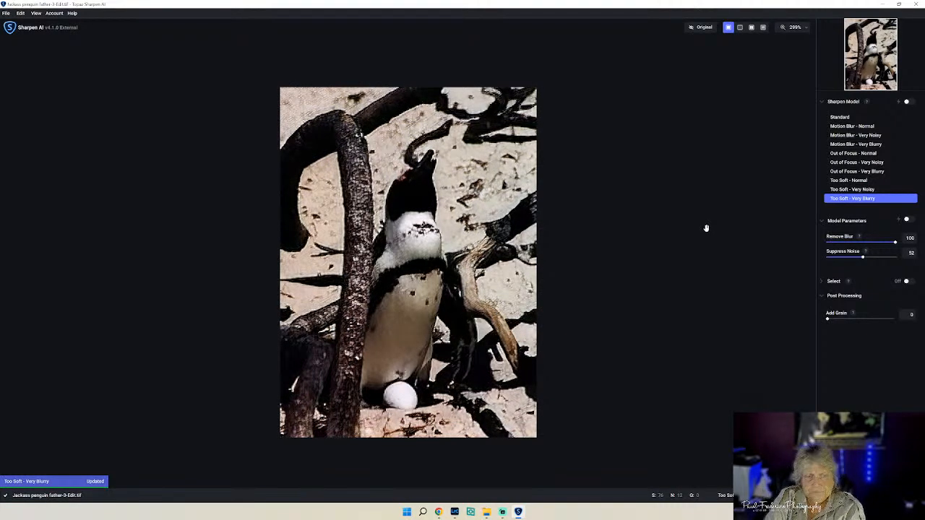
{"action": "left_click", "coordinate": [116, 132]}
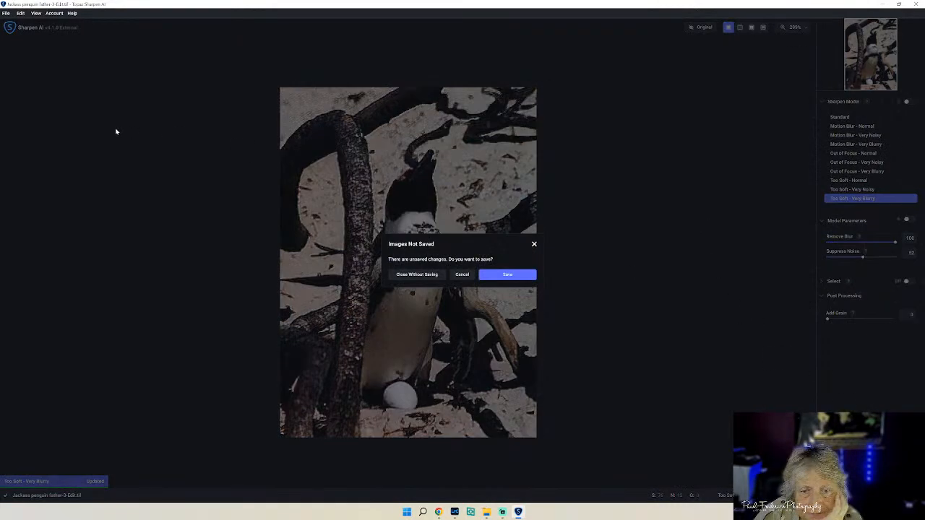
{"action": "left_click", "coordinate": [413, 274]}
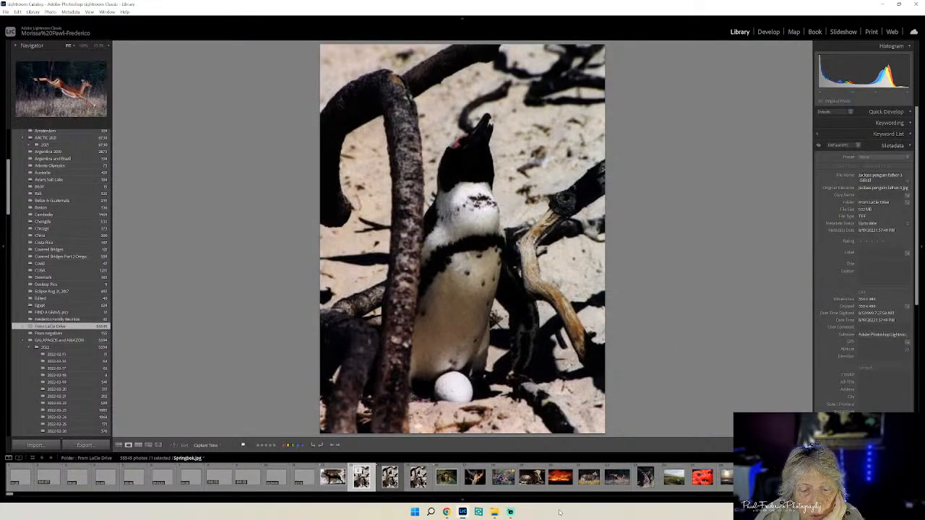
View the photos of the antelope in the tree and the lion's face, and return to the thumbnail grid.
{"action": "left_click", "coordinate": [475, 480]}
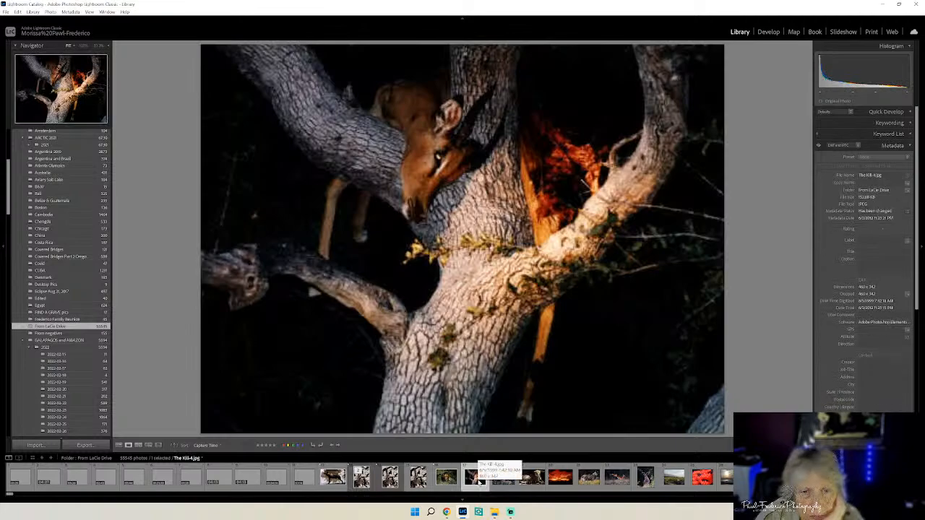
{"action": "left_click", "coordinate": [447, 479]}
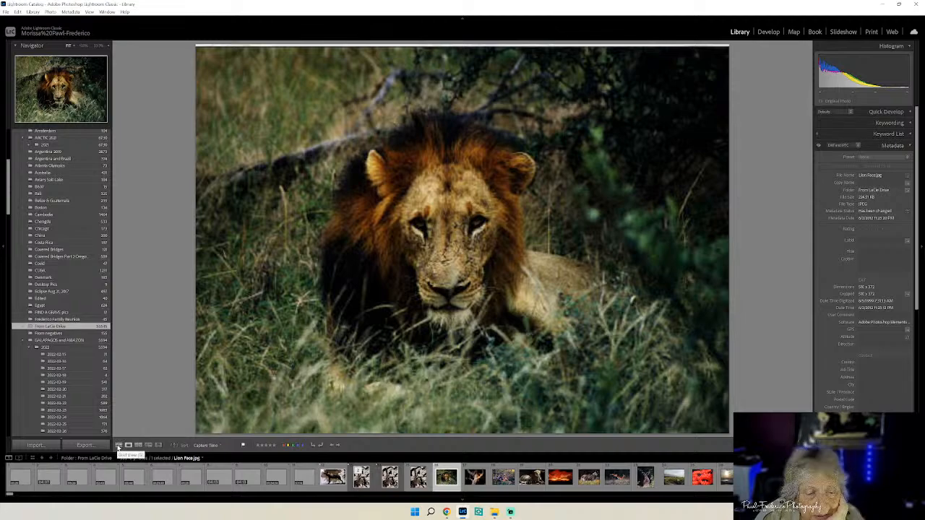
{"action": "left_click", "coordinate": [119, 446]}
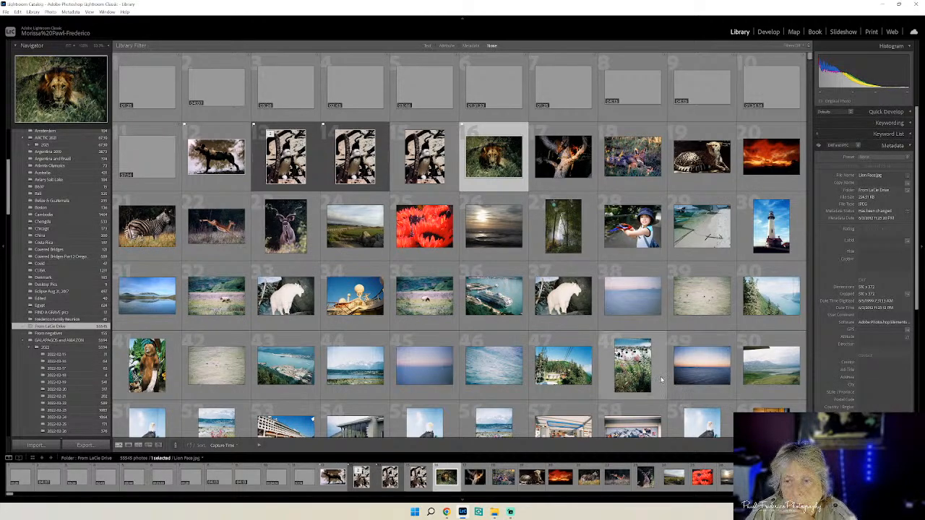
Look through the From LaCie Drive thumbnails from the first photos to the street parade photos at the folder's end.
{"action": "scroll", "coordinate": [661, 379], "scroll_direction": "down", "scroll_amount": 5}
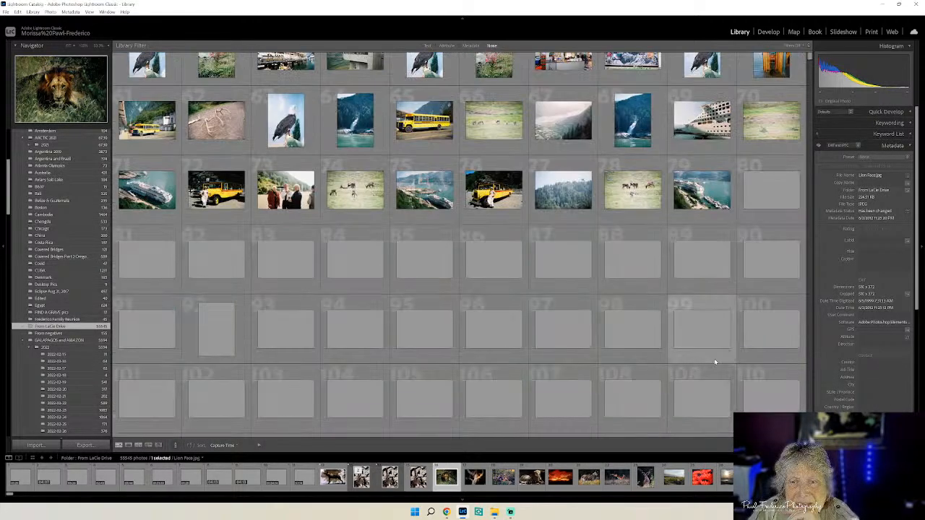
{"action": "scroll", "coordinate": [715, 361], "scroll_direction": "down", "scroll_amount": 15}
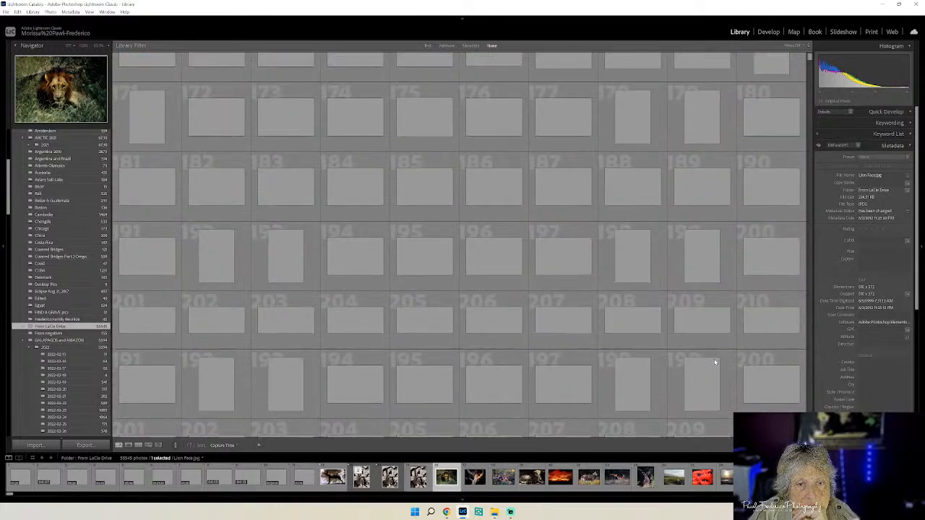
{"action": "scroll", "coordinate": [713, 361], "scroll_direction": "down", "scroll_amount": 5}
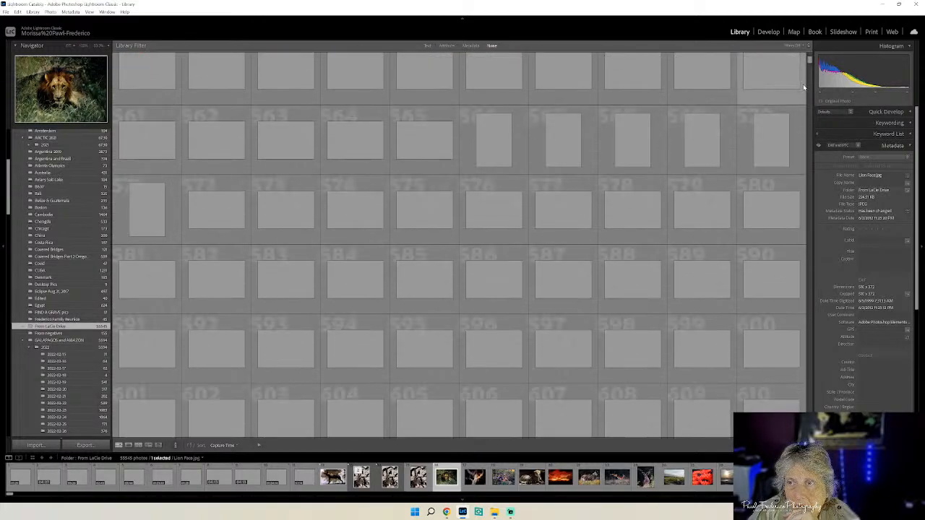
{"action": "left_click_drag", "start_coordinate": [810, 61], "coordinate": [810, 411]}
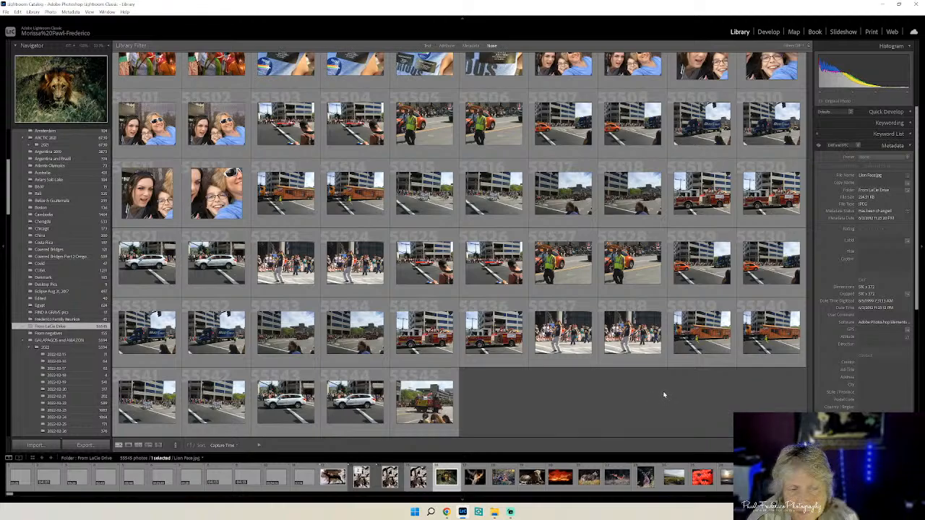
{"action": "scroll", "coordinate": [665, 391], "scroll_direction": "up", "scroll_amount": 8}
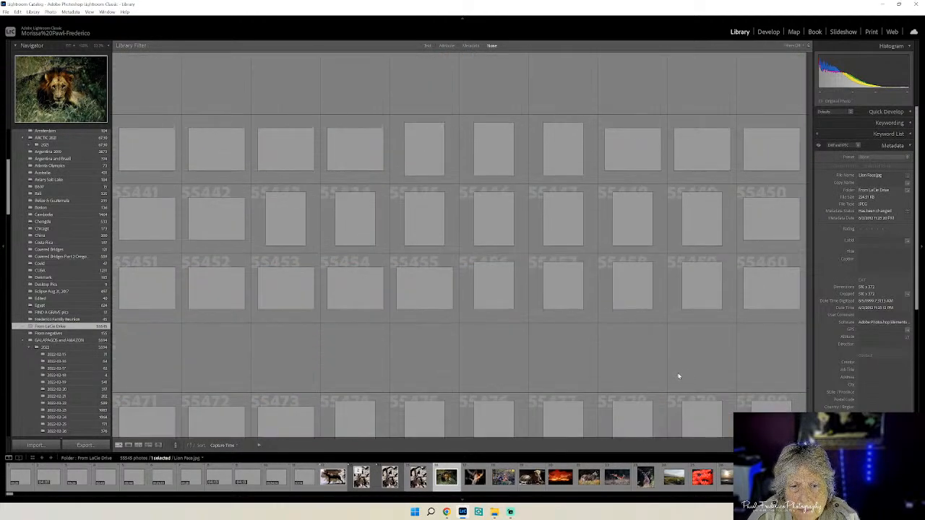
{"action": "scroll", "coordinate": [678, 376], "scroll_direction": "up", "scroll_amount": 5}
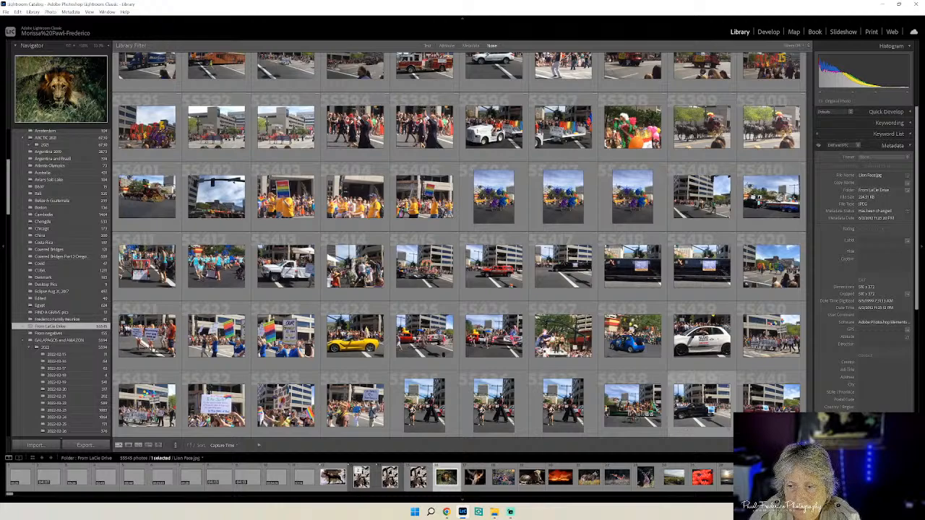
{"action": "left_click_drag", "start_coordinate": [808, 431], "coordinate": [808, 417]}
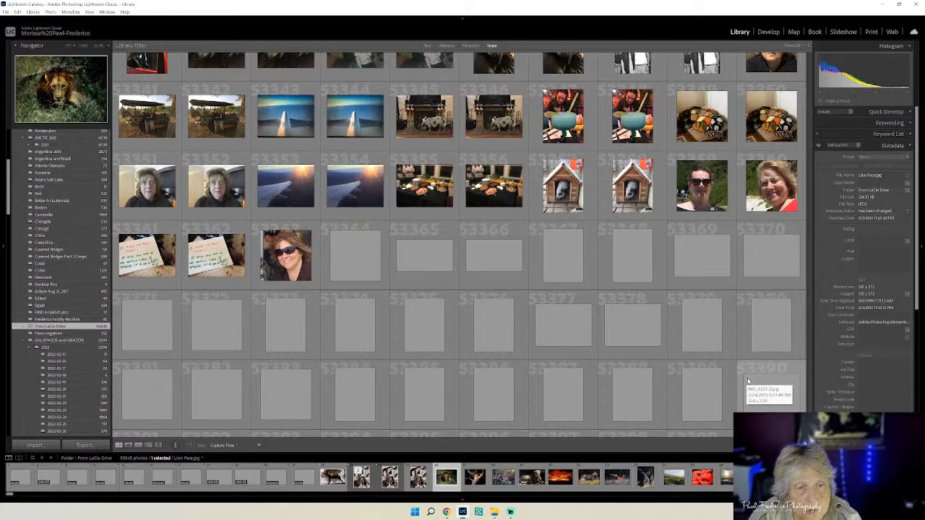
Look back through the From LaCie Drive thumbnails from the folder's end, past the pig, airplane, elephant and backyard photos.
{"action": "scroll", "coordinate": [735, 364], "scroll_direction": "up", "scroll_amount": 3}
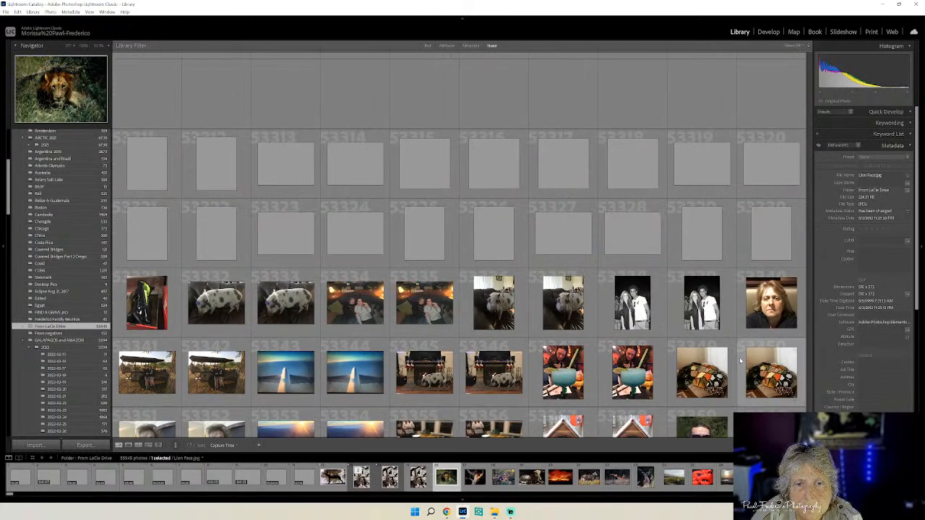
{"action": "scroll", "coordinate": [740, 361], "scroll_direction": "up", "scroll_amount": 15}
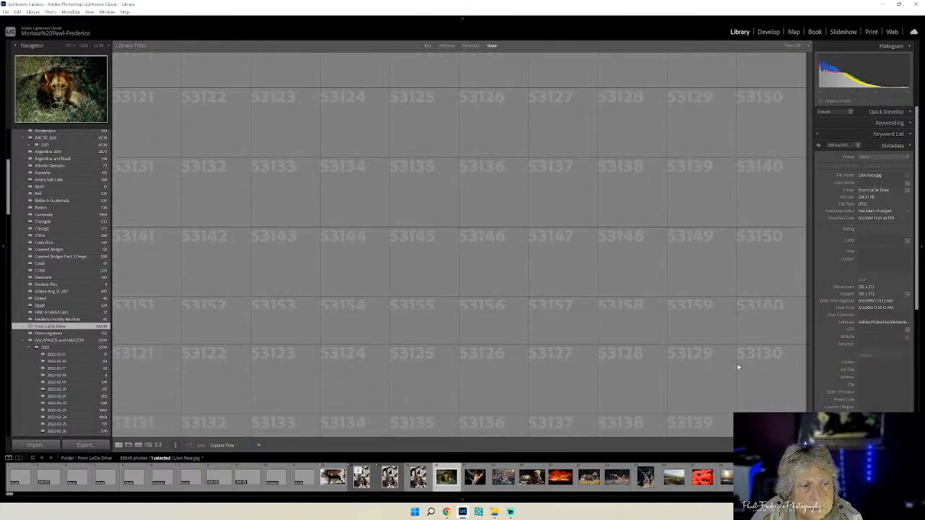
{"action": "scroll", "coordinate": [736, 366], "scroll_direction": "up", "scroll_amount": 5}
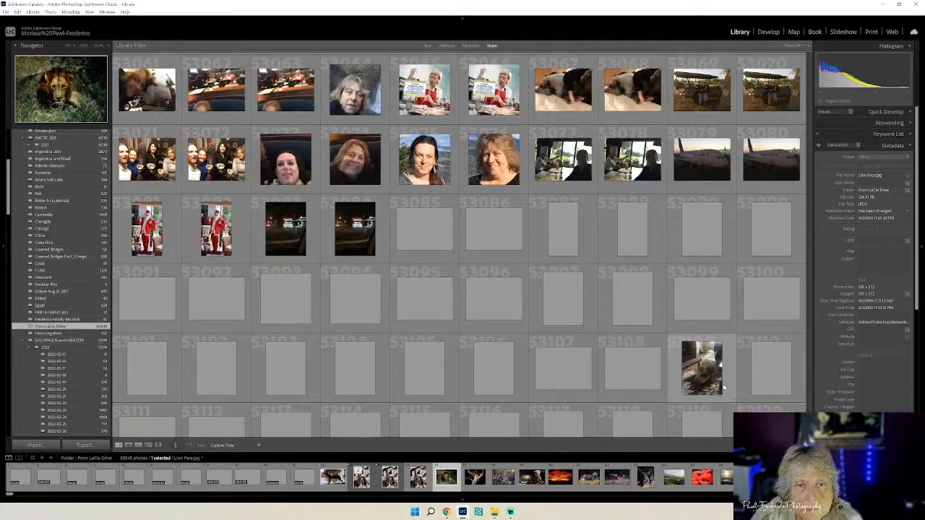
{"action": "scroll", "coordinate": [722, 382], "scroll_direction": "up", "scroll_amount": 10}
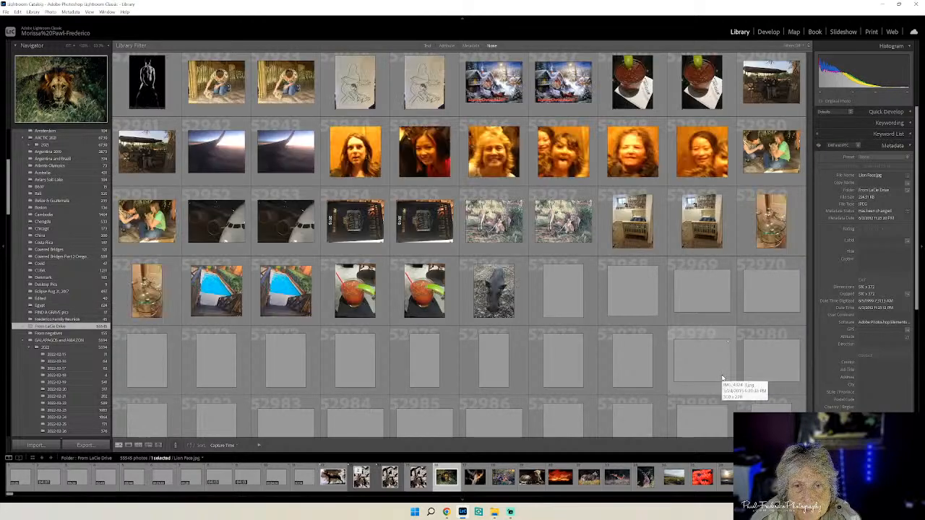
{"action": "scroll", "coordinate": [721, 377], "scroll_direction": "up", "scroll_amount": 8}
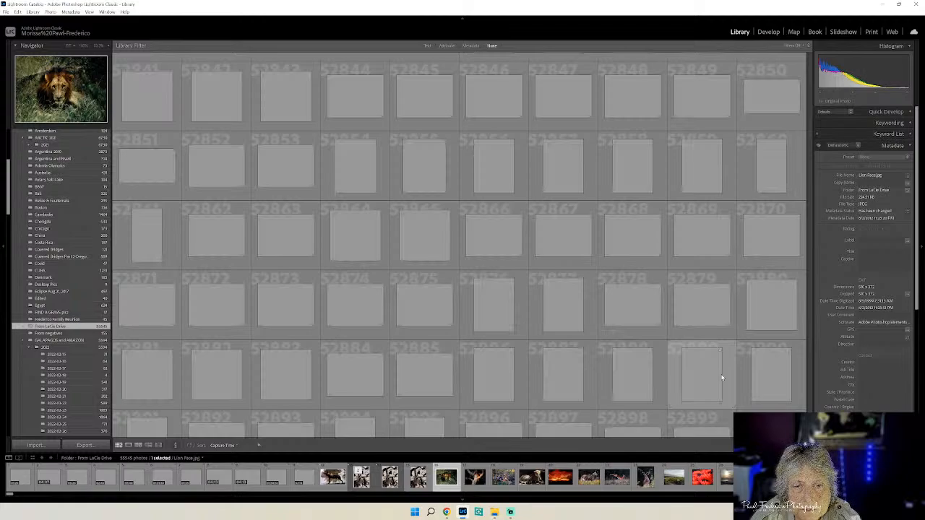
{"action": "scroll", "coordinate": [720, 376], "scroll_direction": "up", "scroll_amount": 8}
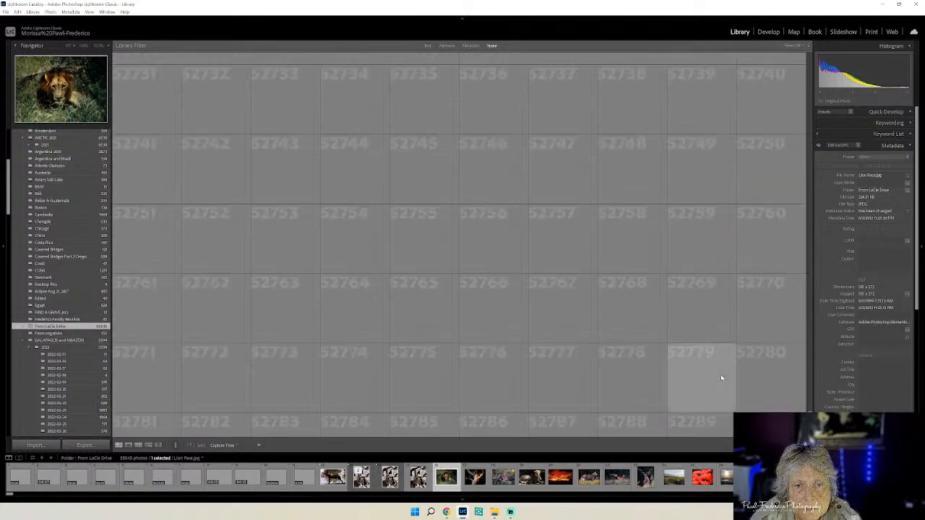
{"action": "scroll", "coordinate": [720, 377], "scroll_direction": "up", "scroll_amount": 8}
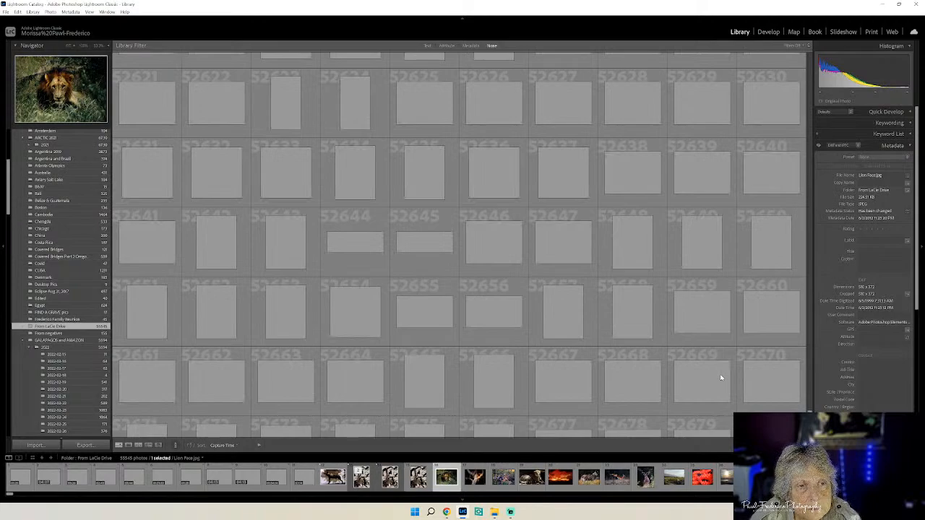
{"action": "scroll", "coordinate": [720, 377], "scroll_direction": "up", "scroll_amount": 12}
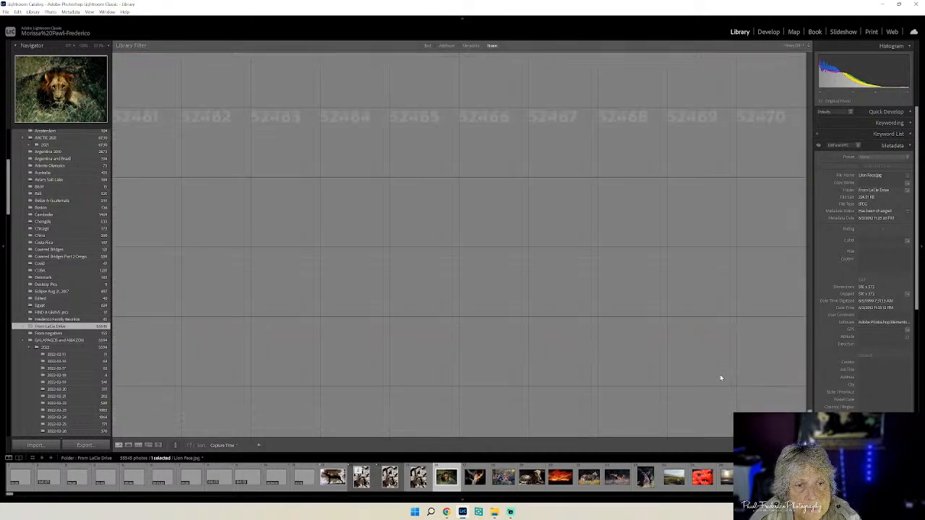
{"action": "scroll", "coordinate": [719, 379], "scroll_direction": "up", "scroll_amount": 10}
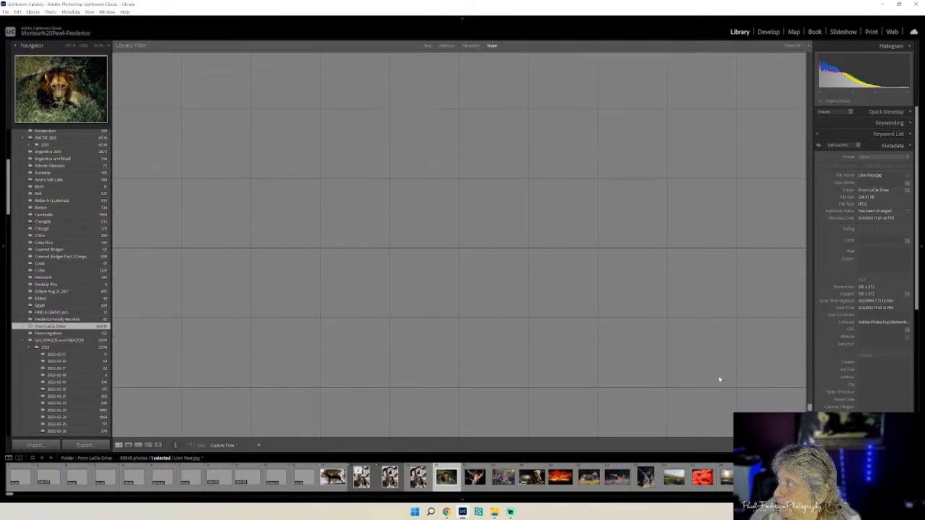
{"action": "scroll", "coordinate": [719, 379], "scroll_direction": "up", "scroll_amount": 10}
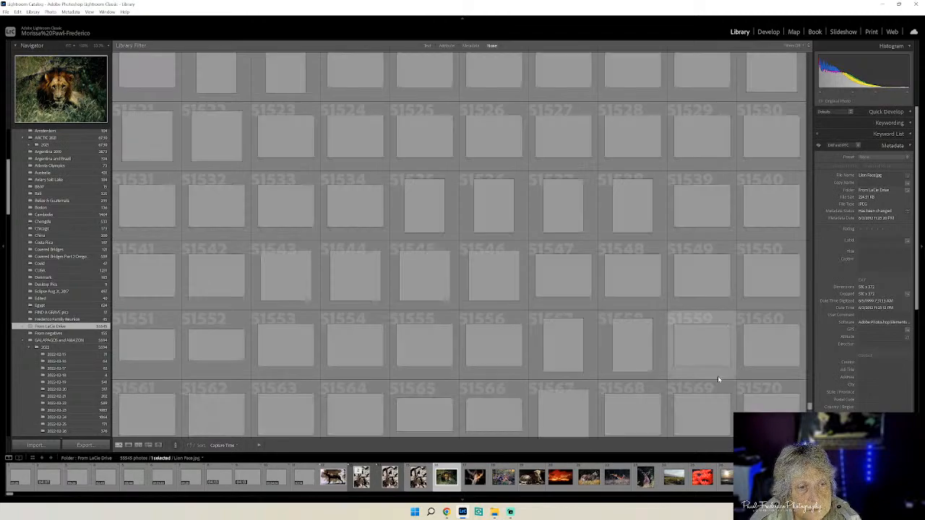
{"action": "scroll", "coordinate": [717, 375], "scroll_direction": "up", "scroll_amount": 10}
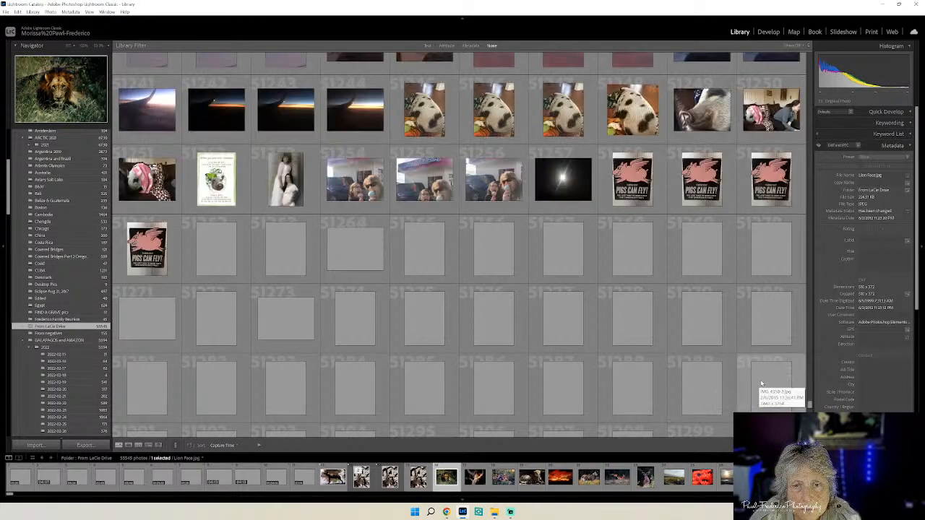
{"action": "scroll", "coordinate": [763, 383], "scroll_direction": "up", "scroll_amount": 3}
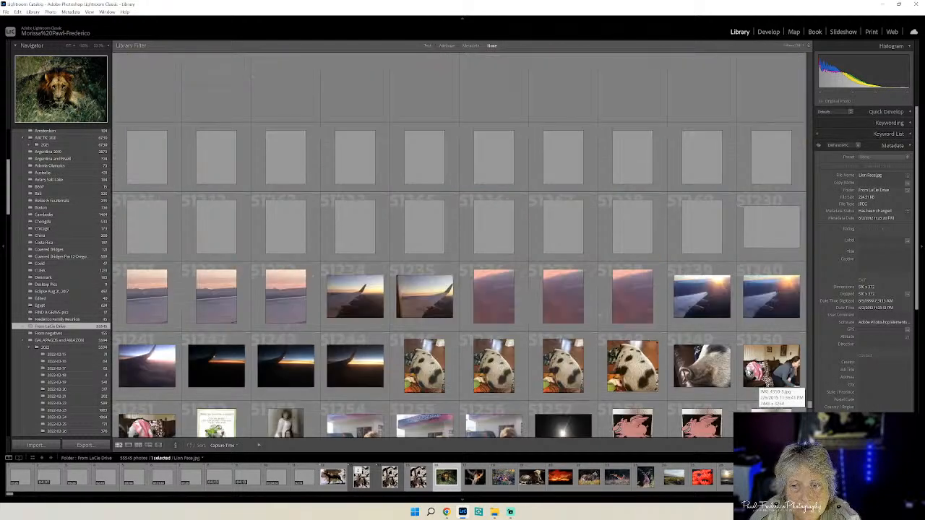
{"action": "scroll", "coordinate": [747, 375], "scroll_direction": "up", "scroll_amount": 15}
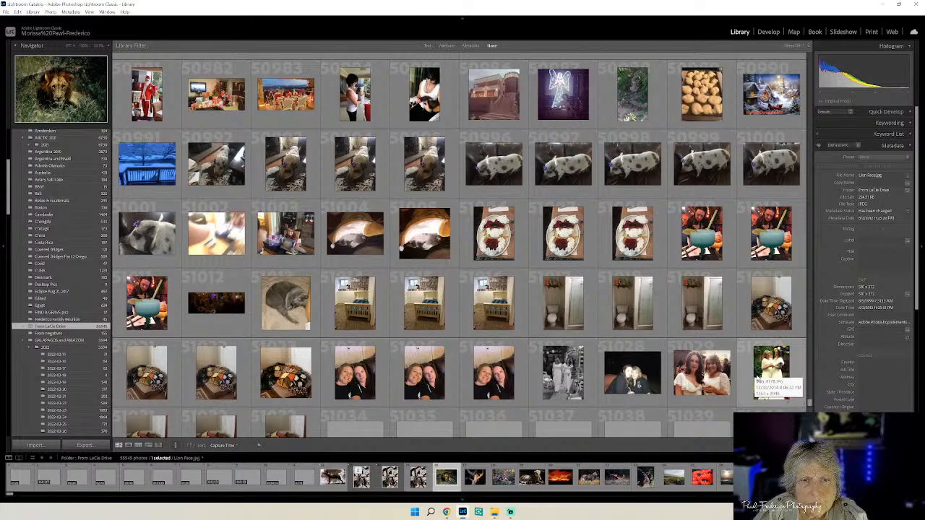
{"action": "scroll", "coordinate": [737, 355], "scroll_direction": "up", "scroll_amount": 10}
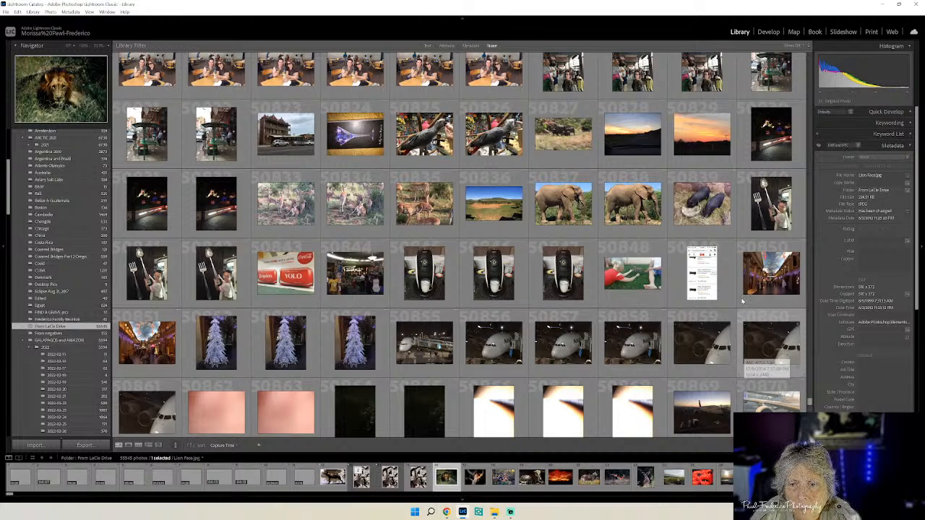
{"action": "scroll", "coordinate": [742, 301], "scroll_direction": "up", "scroll_amount": 10}
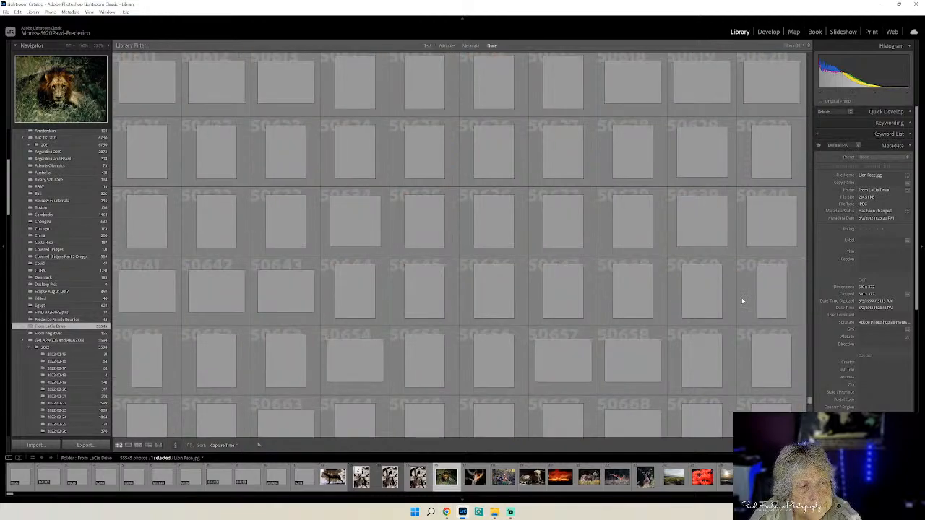
{"action": "scroll", "coordinate": [741, 301], "scroll_direction": "up", "scroll_amount": 1}
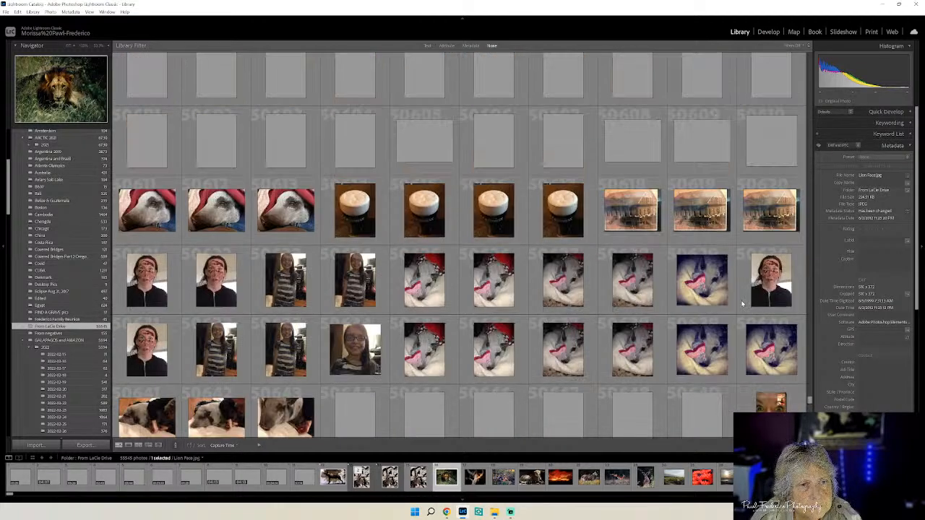
{"action": "scroll", "coordinate": [740, 301], "scroll_direction": "up", "scroll_amount": 20}
{"action": "scroll", "coordinate": [740, 304], "scroll_direction": "up", "scroll_amount": 15}
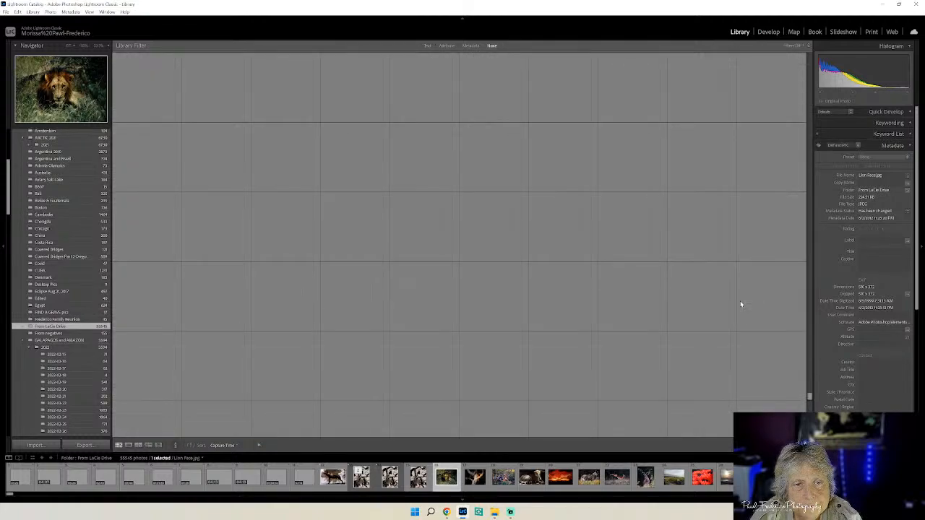
{"action": "scroll", "coordinate": [740, 303], "scroll_direction": "up", "scroll_amount": 13}
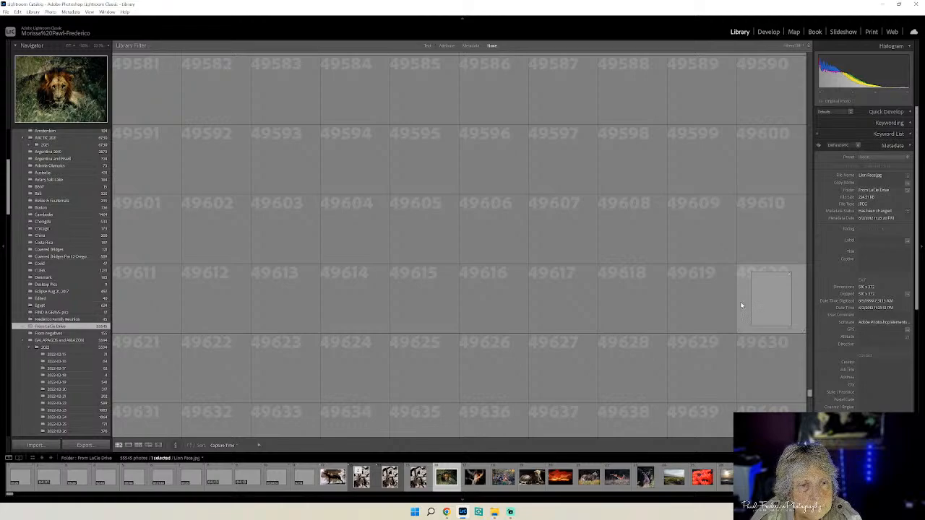
{"action": "scroll", "coordinate": [741, 306], "scroll_direction": "up", "scroll_amount": 10}
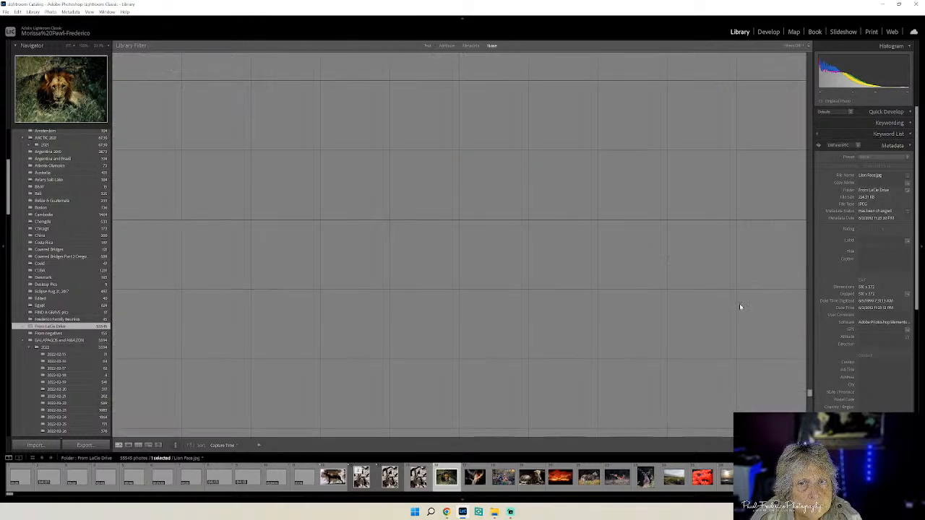
{"action": "scroll", "coordinate": [740, 308], "scroll_direction": "up", "scroll_amount": 10}
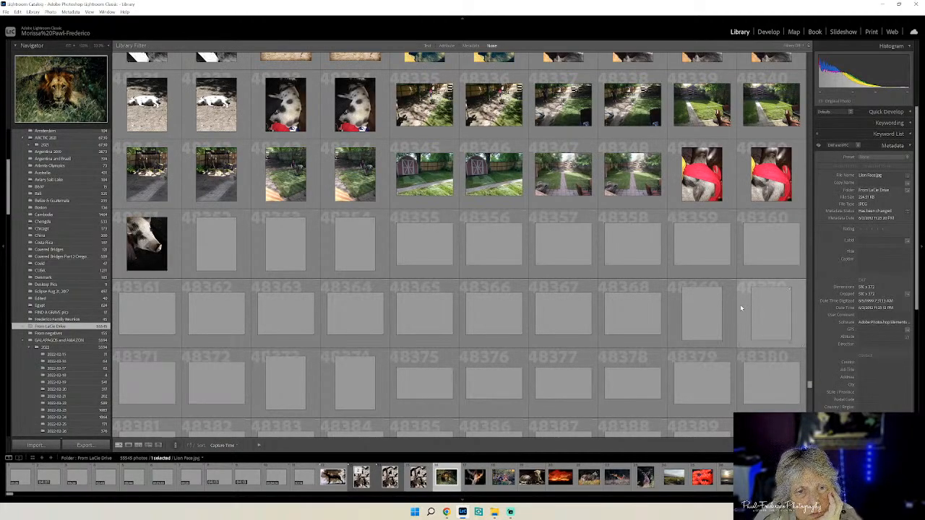
{"action": "scroll", "coordinate": [718, 304], "scroll_direction": "up", "scroll_amount": 10}
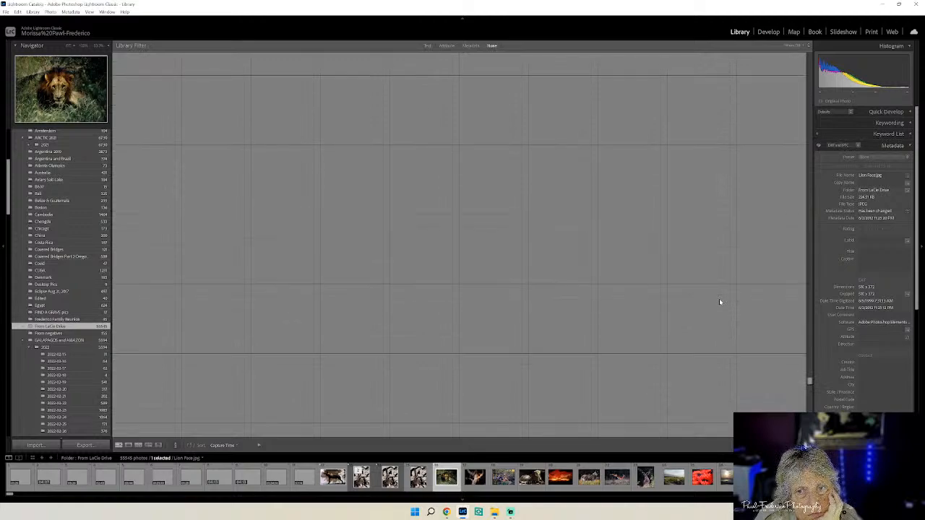
{"action": "scroll", "coordinate": [719, 302], "scroll_direction": "up", "scroll_amount": 5}
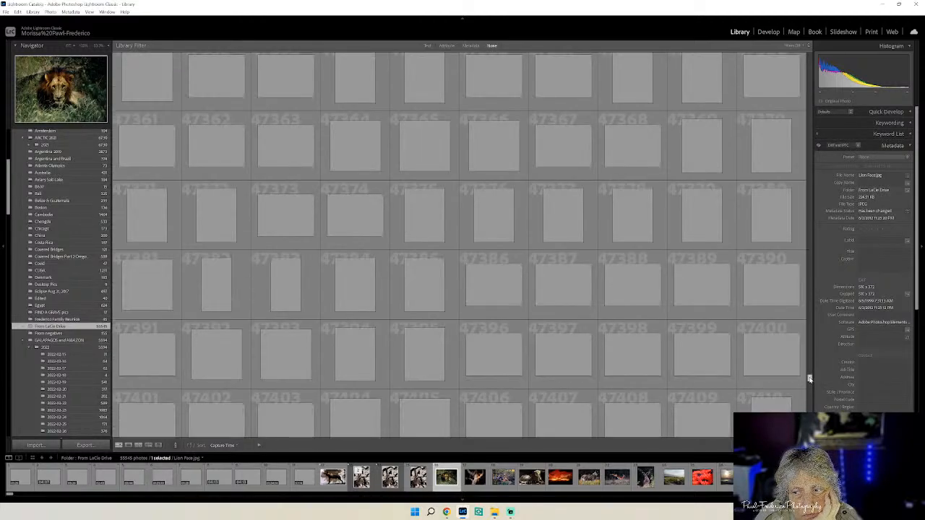
Go much further back in the folder and examine the Olympic track, London mascot and old family portrait thumbnails.
{"action": "left_click_drag", "start_coordinate": [810, 378], "coordinate": [809, 244]}
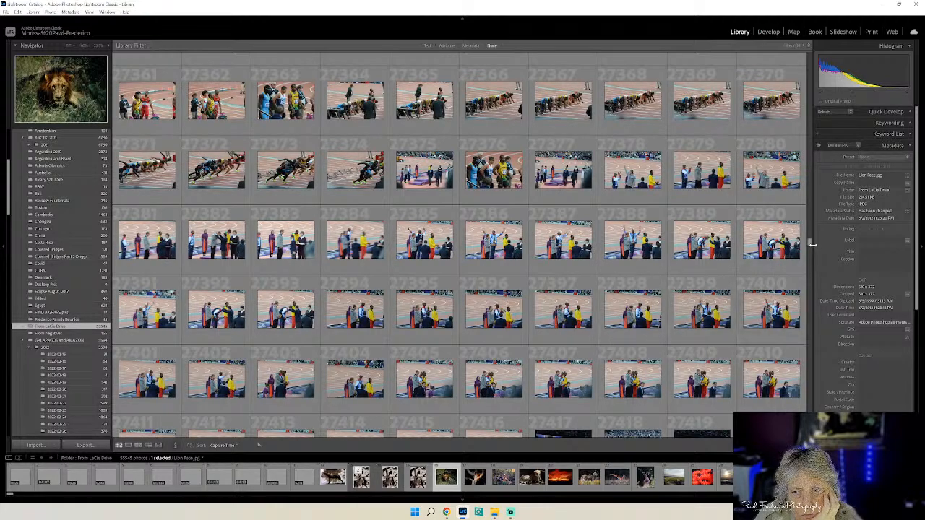
{"action": "left_click_drag", "start_coordinate": [812, 245], "coordinate": [816, 198]}
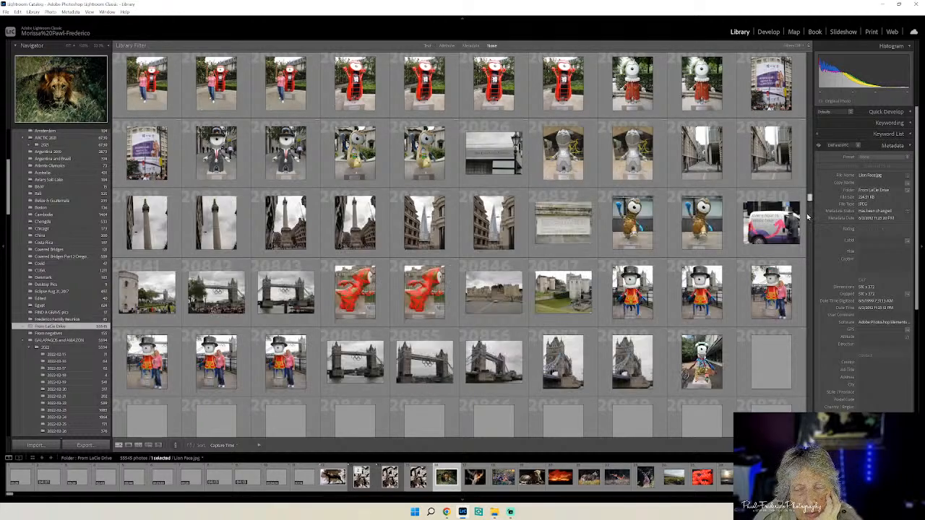
{"action": "left_click", "coordinate": [808, 157]}
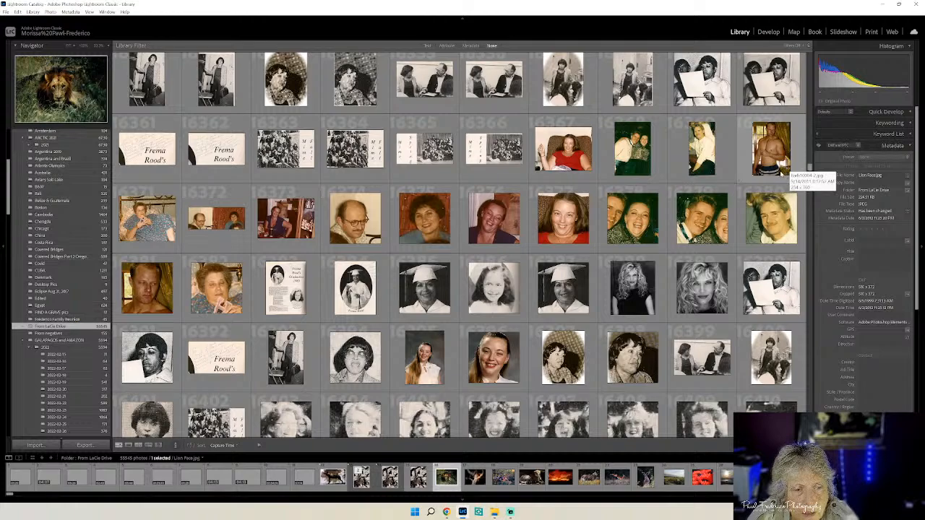
{"action": "scroll", "coordinate": [782, 172], "scroll_direction": "down", "scroll_amount": 2}
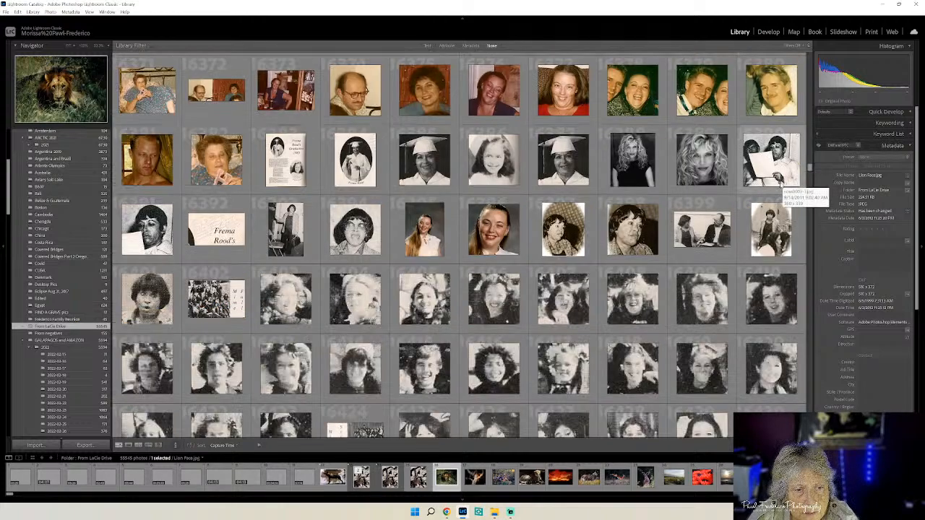
{"action": "scroll", "coordinate": [778, 195], "scroll_direction": "down", "scroll_amount": 5}
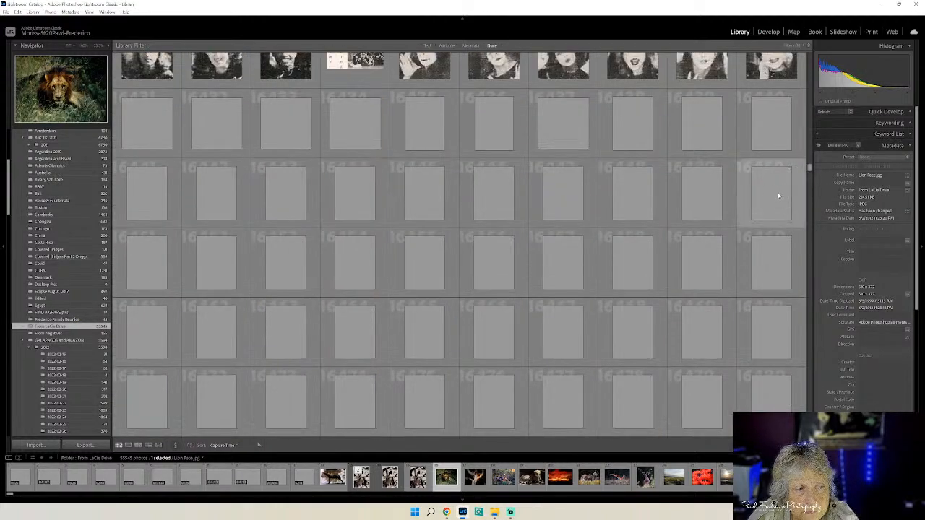
{"action": "scroll", "coordinate": [765, 192], "scroll_direction": "up", "scroll_amount": 10}
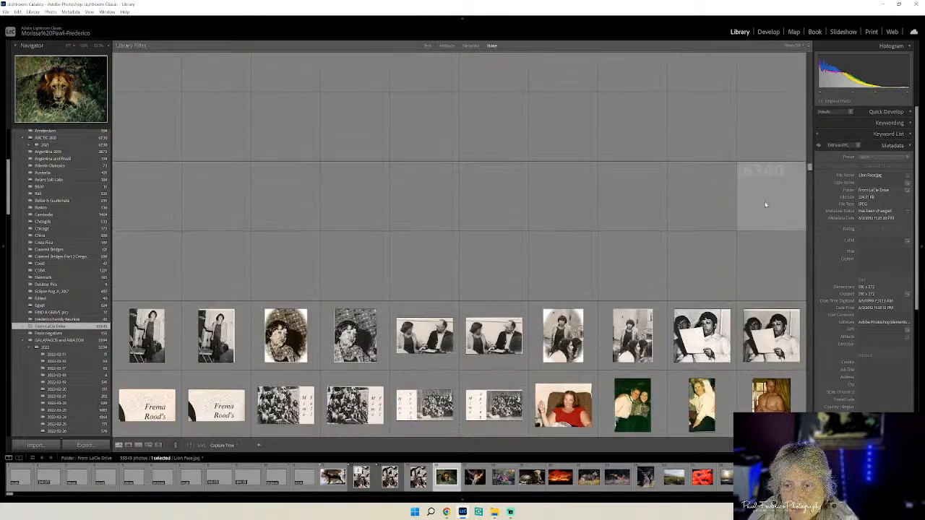
{"action": "scroll", "coordinate": [766, 205], "scroll_direction": "up", "scroll_amount": 6}
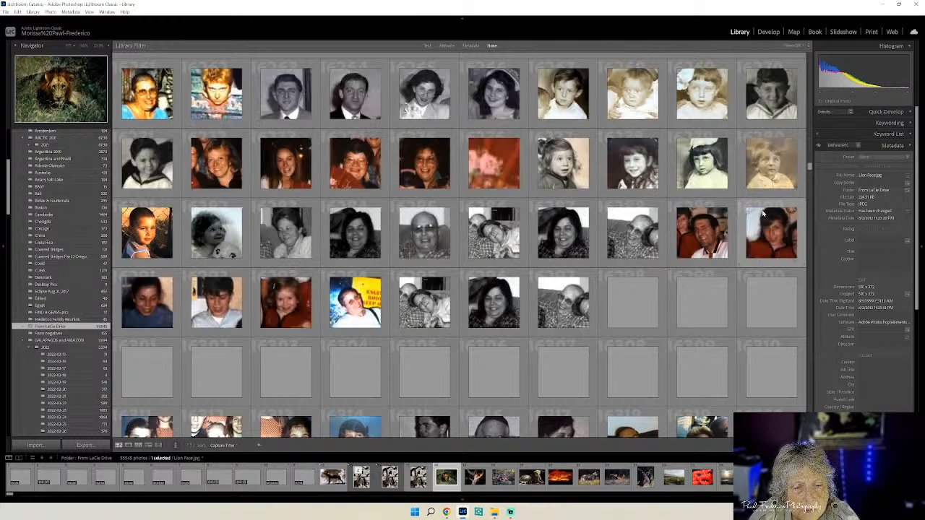
Look further back through the From LaCie Drive thumbnails to the rhinoceros, Colosseum and peacock photos.
{"action": "scroll", "coordinate": [762, 213], "scroll_direction": "up", "scroll_amount": 7}
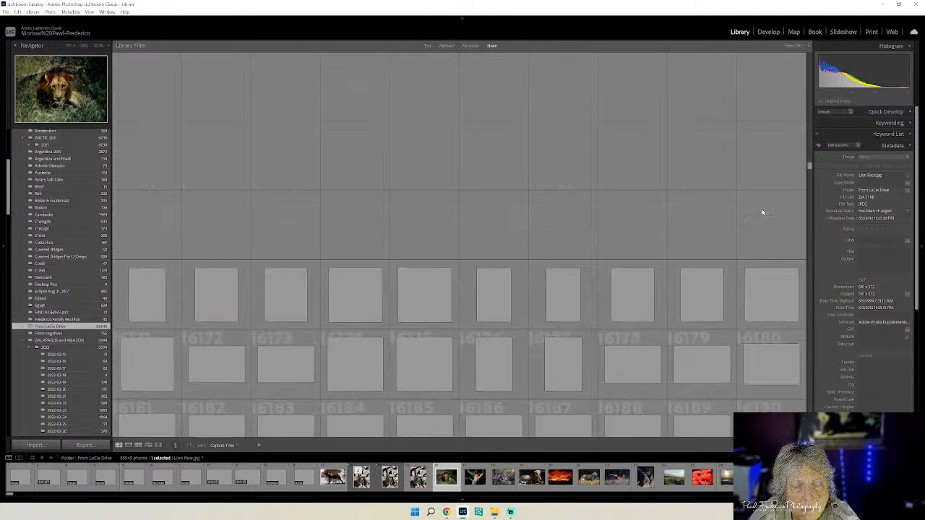
{"action": "scroll", "coordinate": [761, 211], "scroll_direction": "up", "scroll_amount": 7}
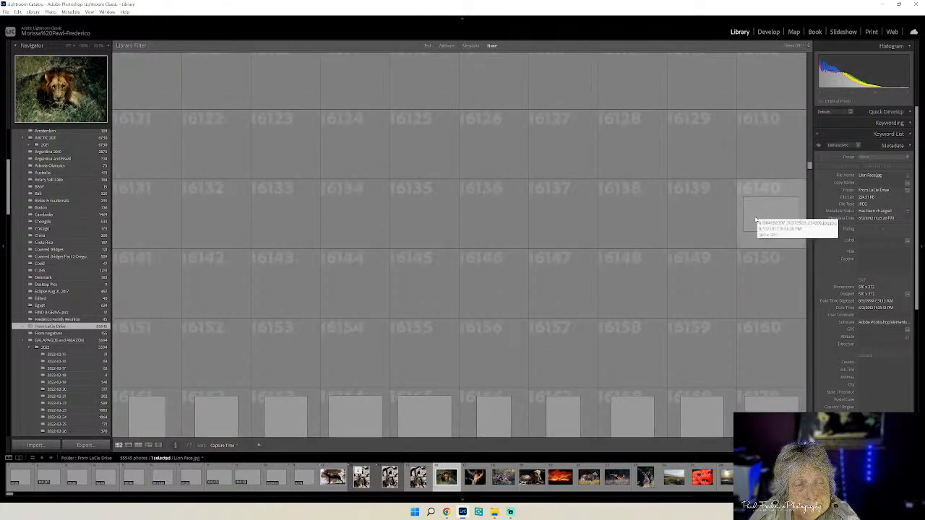
{"action": "scroll", "coordinate": [756, 218], "scroll_direction": "up", "scroll_amount": 10}
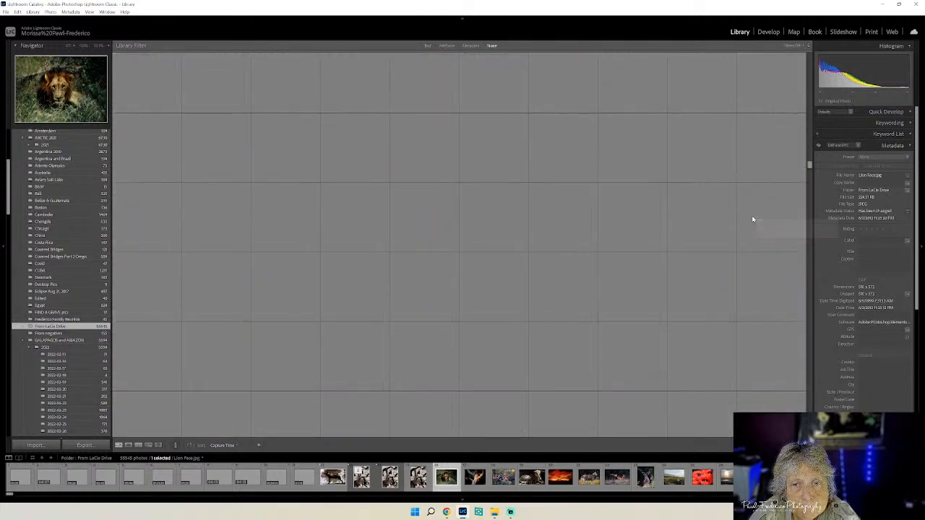
{"action": "scroll", "coordinate": [752, 219], "scroll_direction": "up", "scroll_amount": 3}
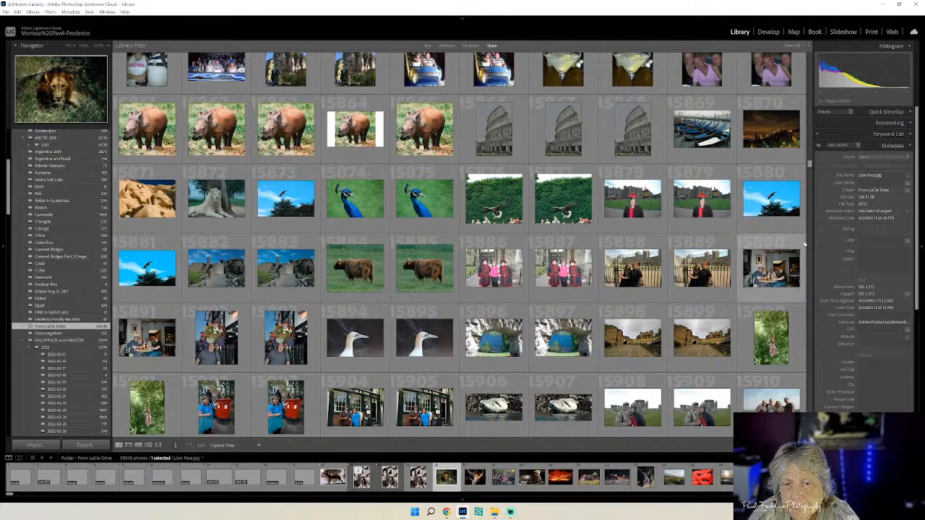
Look forward through the From LaCie Drive thumbnails, past the roses, house interiors and old family portraits, to the garden flowers and waterfalls.
{"action": "scroll", "coordinate": [804, 245], "scroll_direction": "down", "scroll_amount": 10}
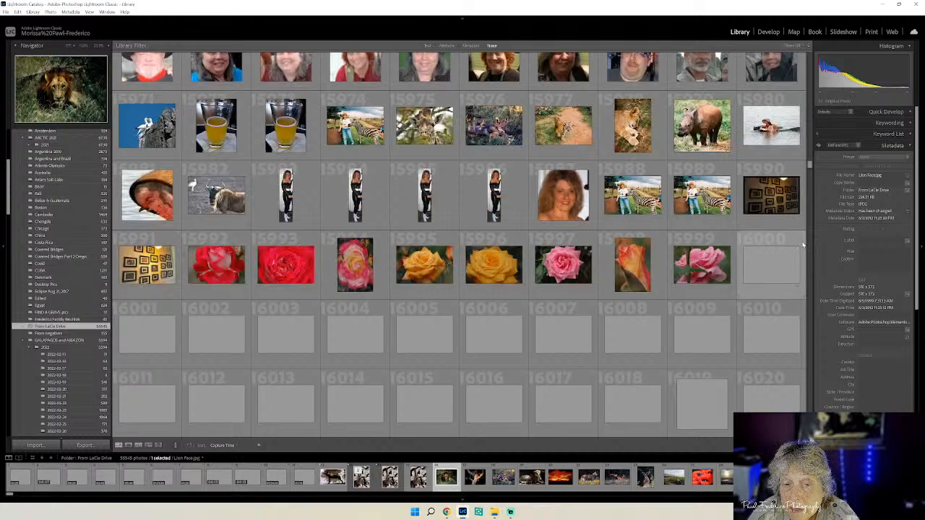
{"action": "scroll", "coordinate": [802, 246], "scroll_direction": "down", "scroll_amount": 6}
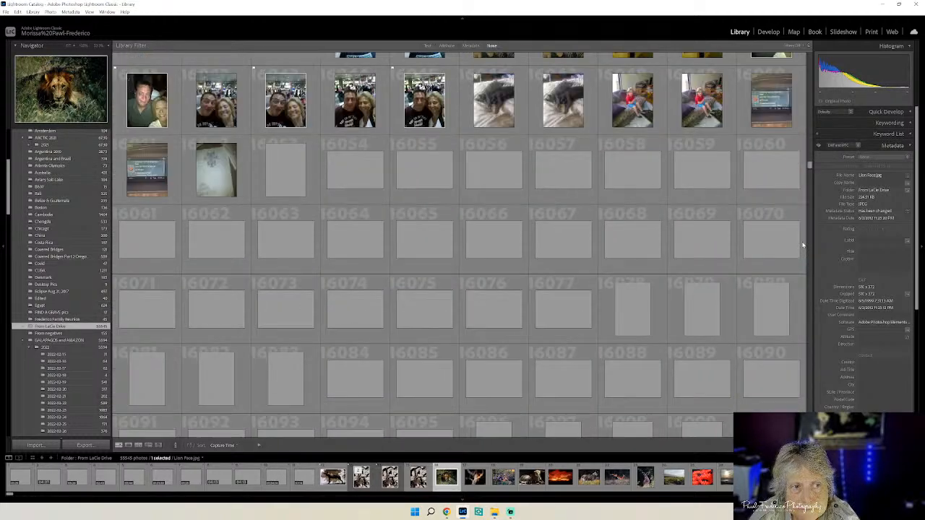
{"action": "scroll", "coordinate": [802, 245], "scroll_direction": "down", "scroll_amount": 3}
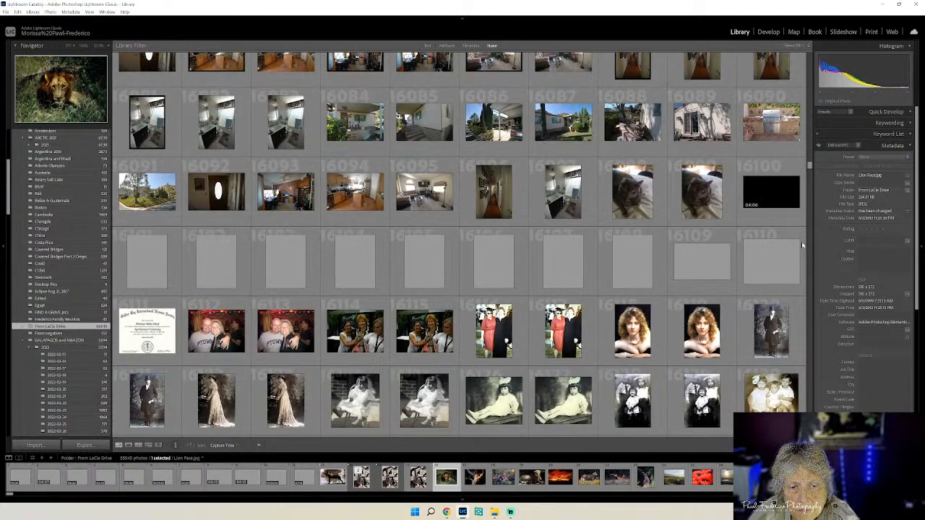
{"action": "scroll", "coordinate": [801, 241], "scroll_direction": "down", "scroll_amount": 3}
{"action": "scroll", "coordinate": [801, 241], "scroll_direction": "up", "scroll_amount": 3}
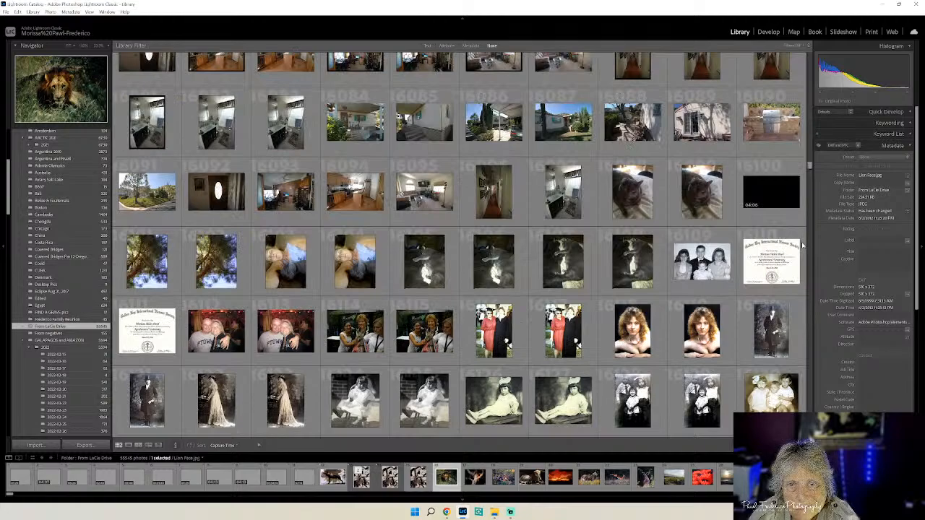
{"action": "scroll", "coordinate": [802, 245], "scroll_direction": "down", "scroll_amount": 9}
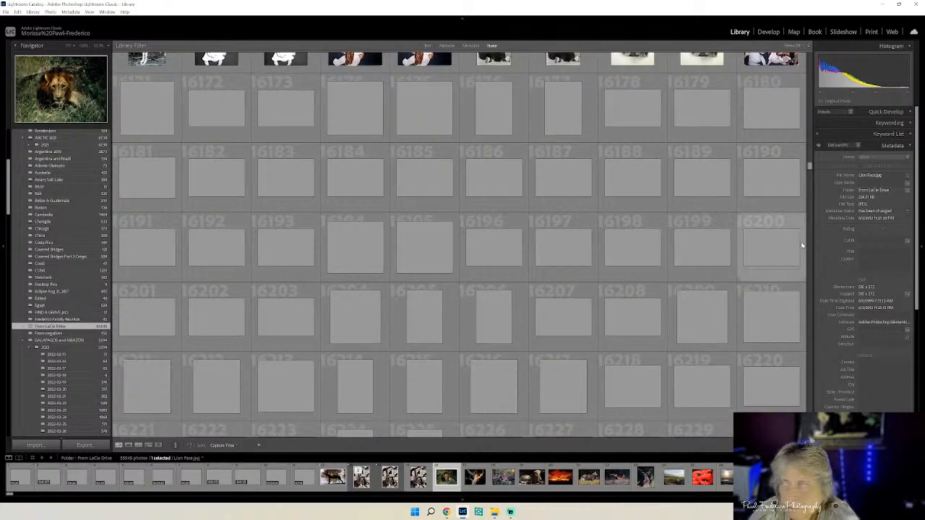
{"action": "scroll", "coordinate": [801, 245], "scroll_direction": "down", "scroll_amount": 15}
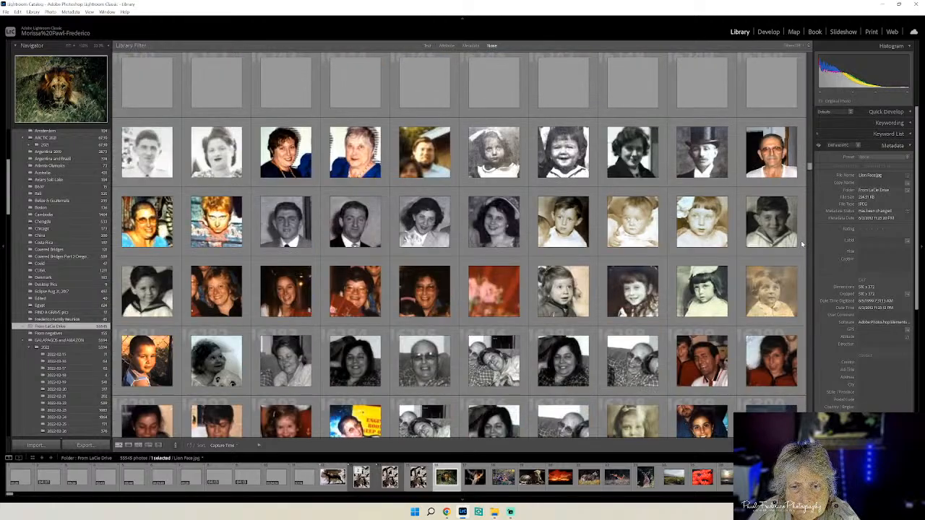
{"action": "scroll", "coordinate": [801, 245], "scroll_direction": "down", "scroll_amount": 18}
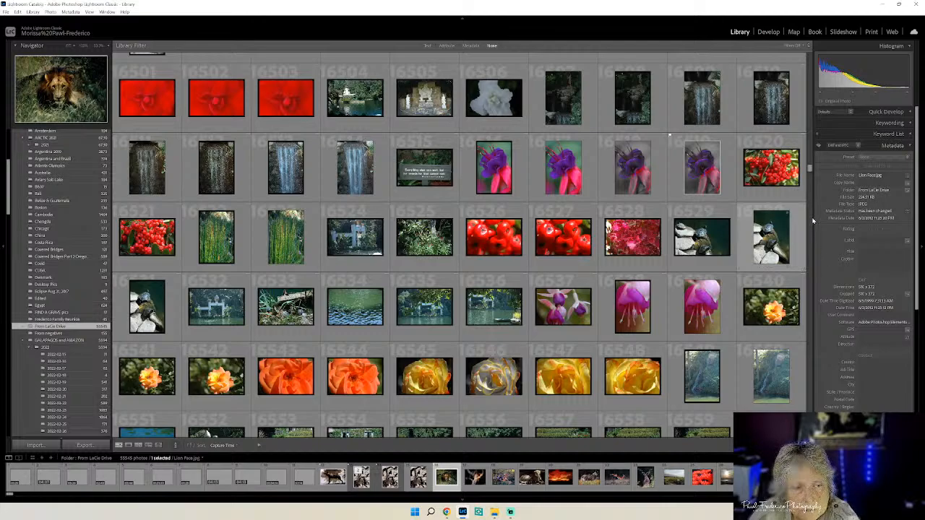
Examine the beach, garden, swan, autumn tree and canyon thumbnails in From LaCie Drive, and return to the old family photos.
{"action": "scroll", "coordinate": [810, 217], "scroll_direction": "up", "scroll_amount": 5}
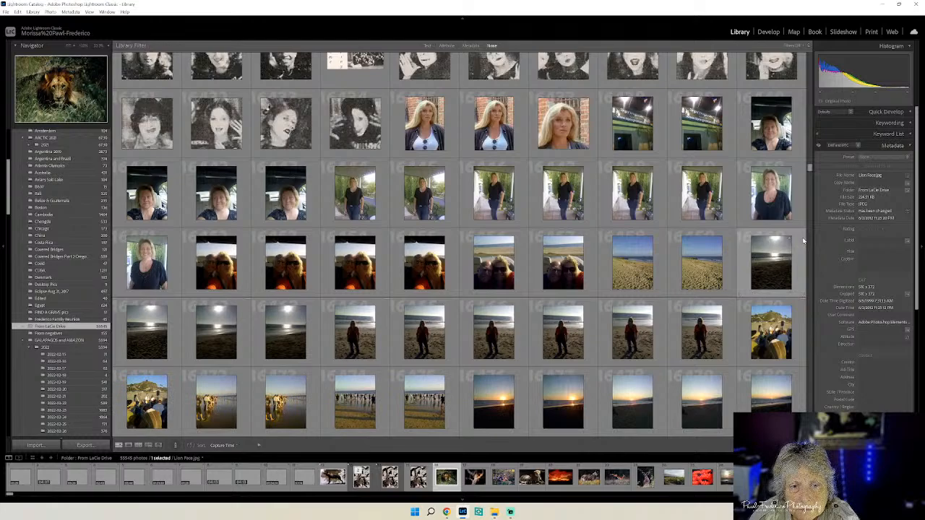
{"action": "scroll", "coordinate": [802, 240], "scroll_direction": "down", "scroll_amount": 2}
{"action": "scroll", "coordinate": [800, 237], "scroll_direction": "down", "scroll_amount": 2}
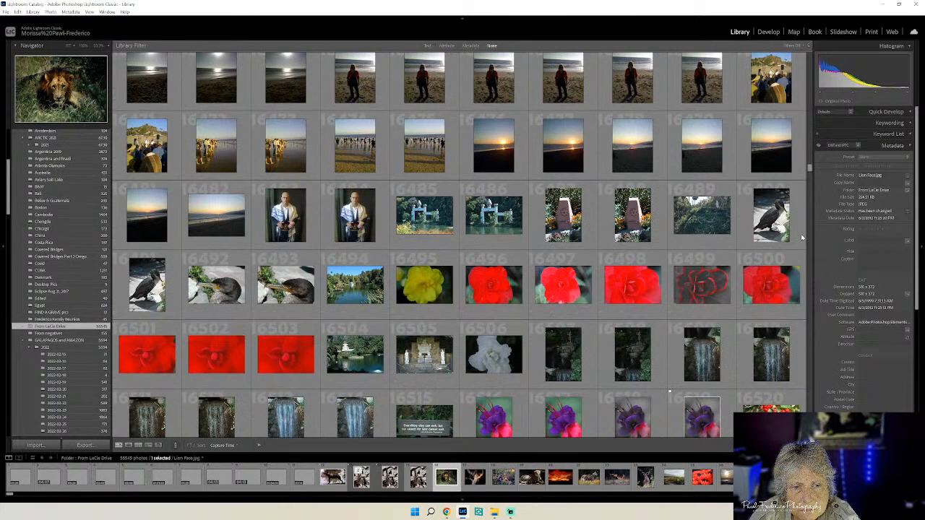
{"action": "scroll", "coordinate": [800, 237], "scroll_direction": "down", "scroll_amount": 5}
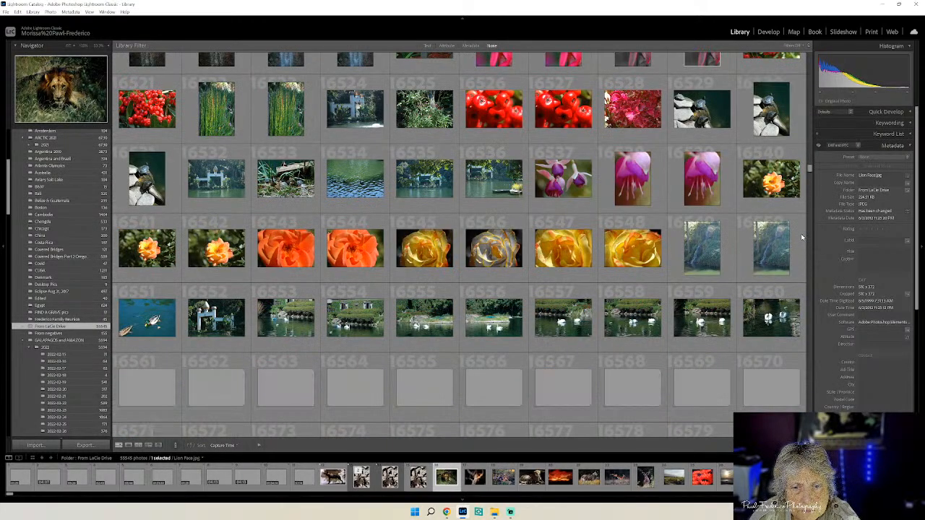
{"action": "scroll", "coordinate": [801, 237], "scroll_direction": "down", "scroll_amount": 4}
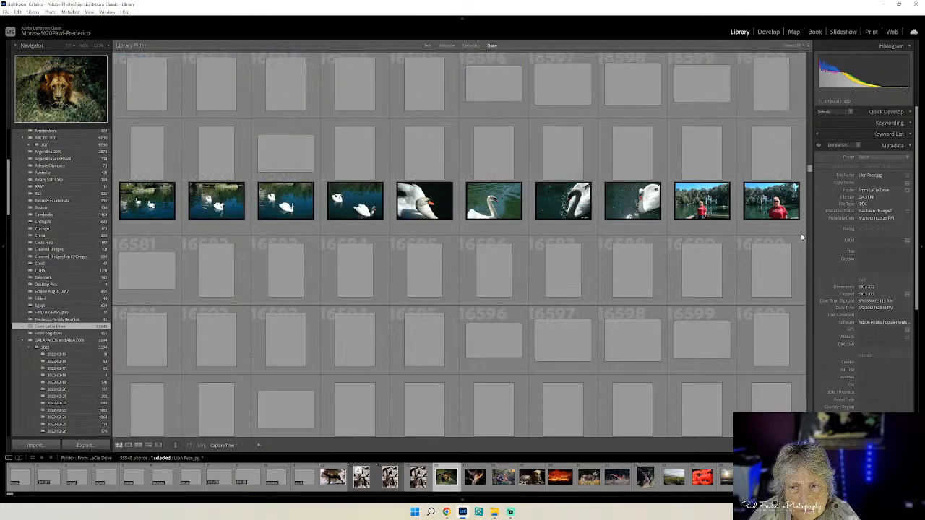
{"action": "scroll", "coordinate": [800, 237], "scroll_direction": "down", "scroll_amount": 4}
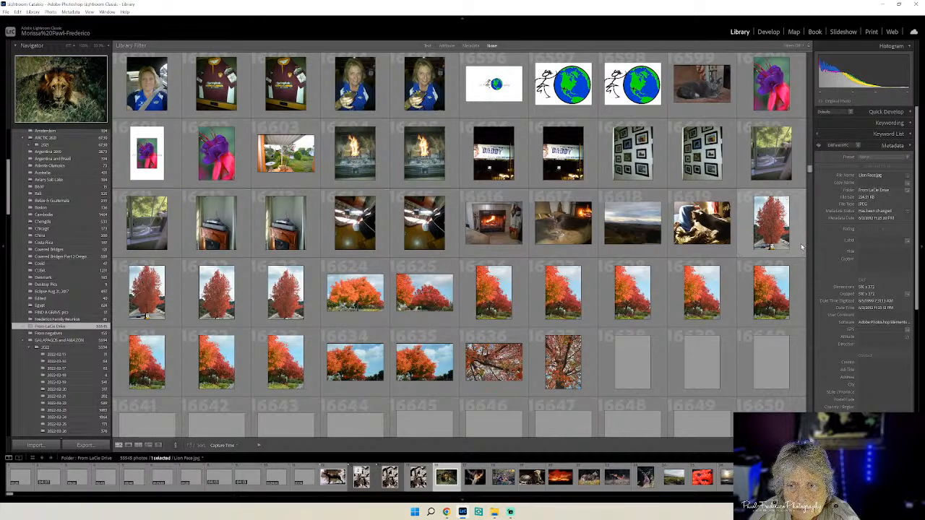
{"action": "scroll", "coordinate": [798, 246], "scroll_direction": "down", "scroll_amount": 5}
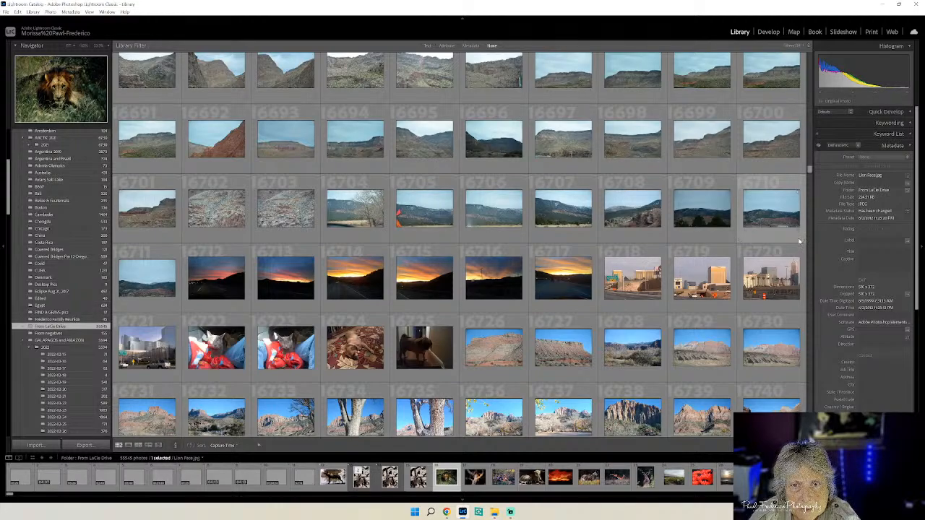
{"action": "left_click_drag", "start_coordinate": [808, 171], "coordinate": [810, 176]}
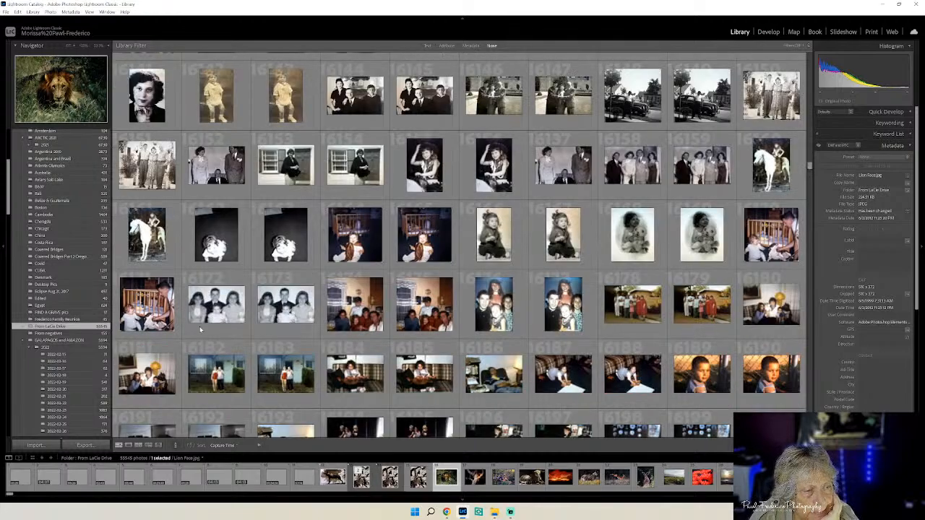
View the black-and-white photo of the crawling toddler enlarged, and look down the folder list to the finished photos drive.
{"action": "scroll", "coordinate": [74, 369], "scroll_direction": "down", "scroll_amount": 15}
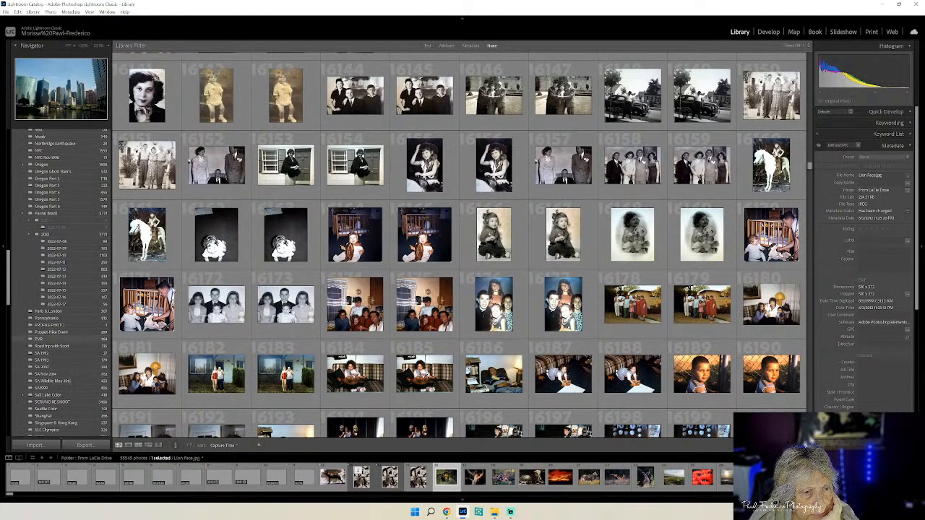
{"action": "left_click", "coordinate": [273, 253]}
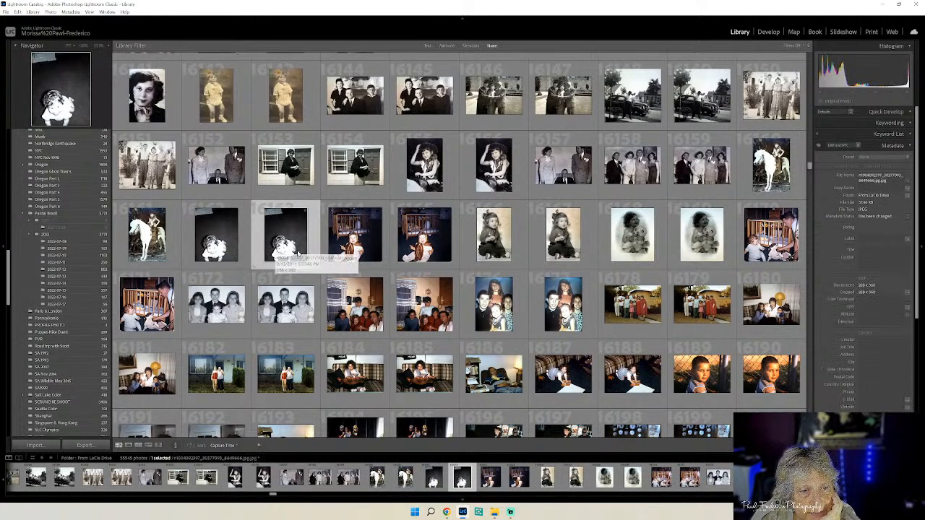
{"action": "double_click", "coordinate": [289, 257]}
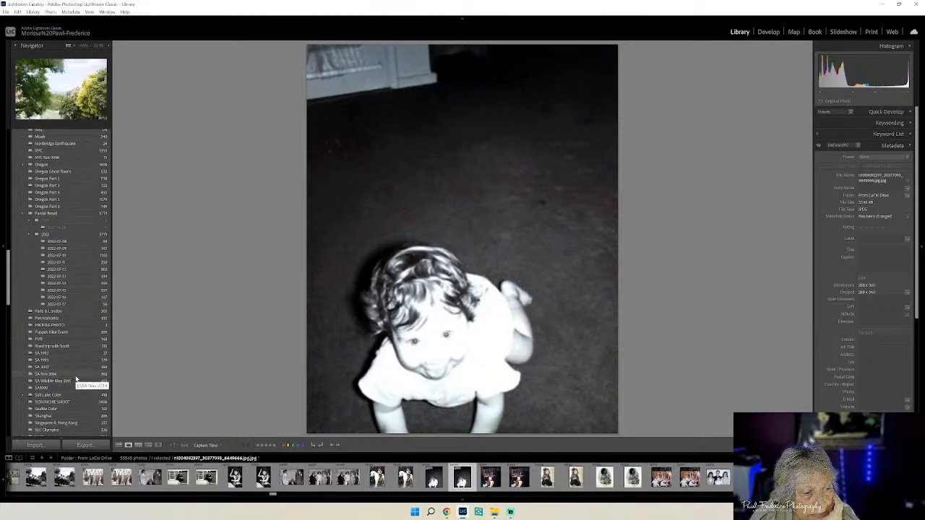
{"action": "scroll", "coordinate": [76, 379], "scroll_direction": "down", "scroll_amount": 3}
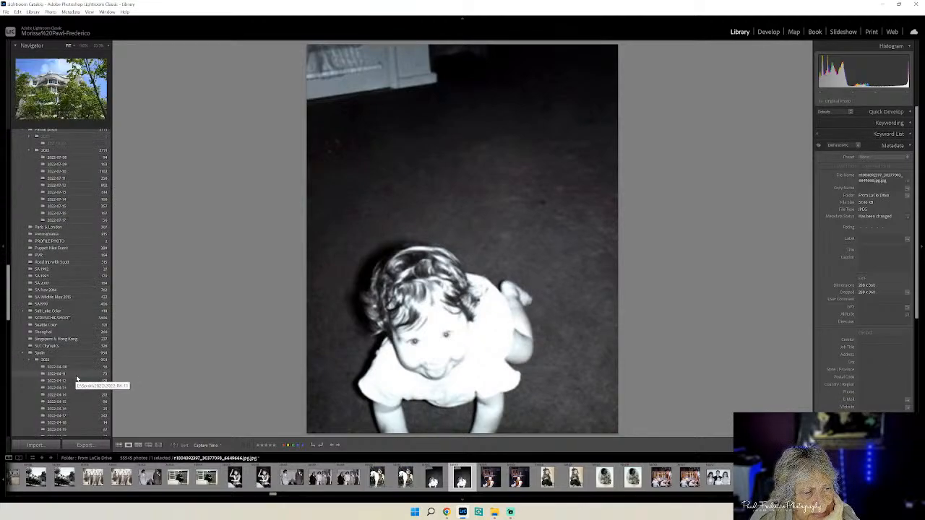
{"action": "scroll", "coordinate": [77, 379], "scroll_direction": "down", "scroll_amount": 6}
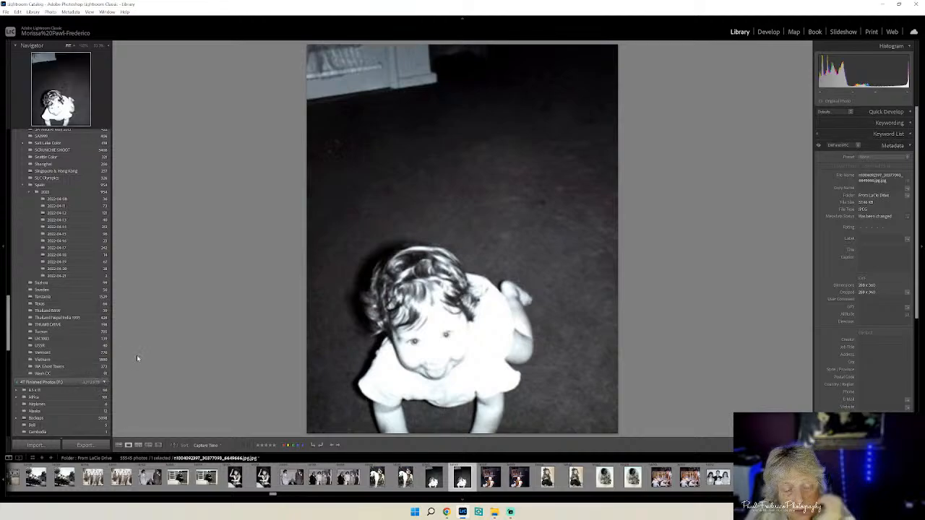
Open the Airplanes folder among the finished photos and view the Frontier and Southwest airplane pictures.
{"action": "left_click", "coordinate": [56, 406]}
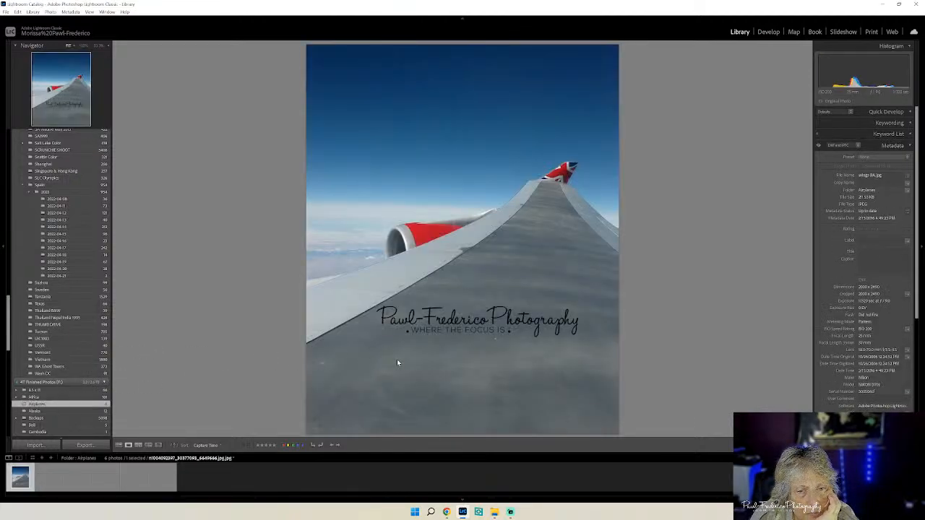
{"action": "left_click", "coordinate": [134, 477]}
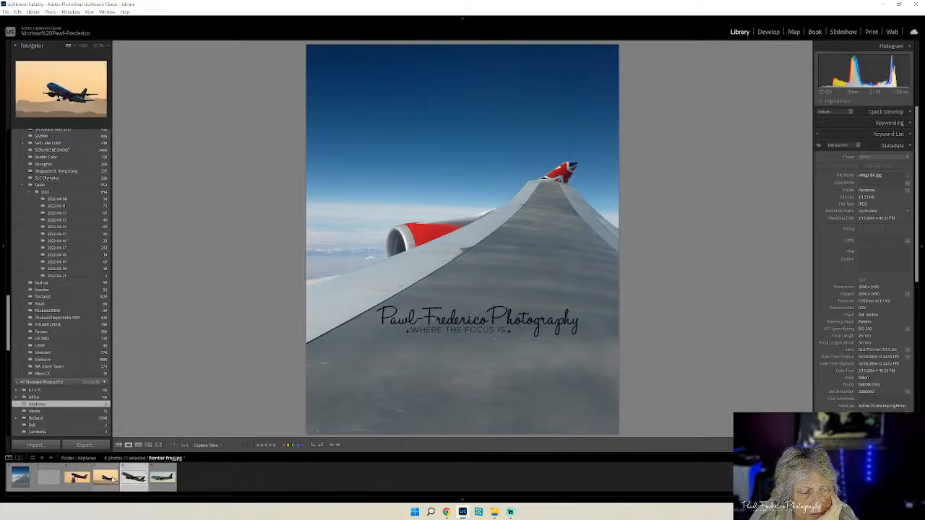
{"action": "left_click", "coordinate": [109, 478]}
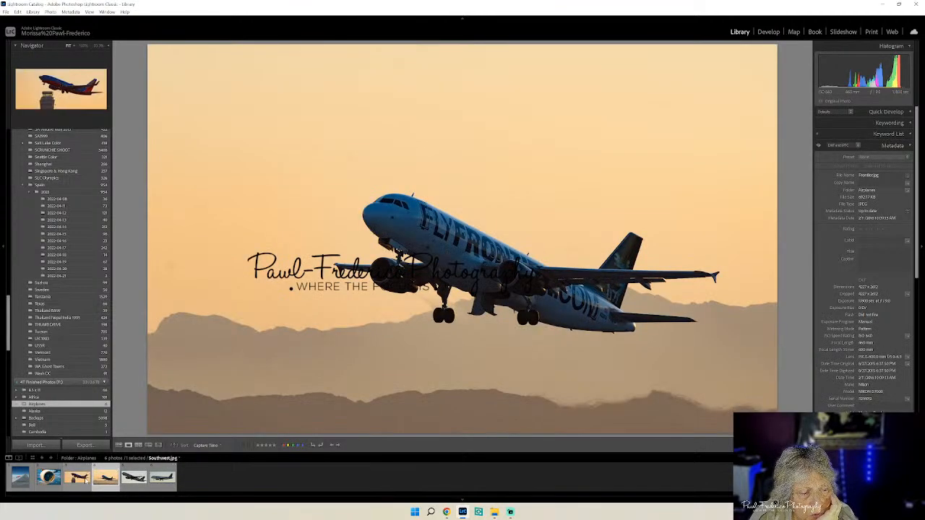
{"action": "left_click", "coordinate": [81, 469]}
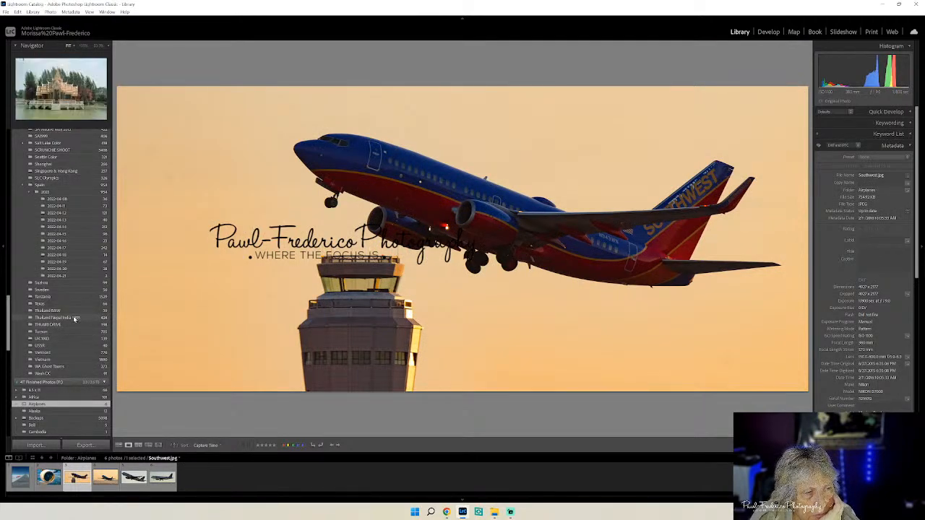
Open the Las Vegas folder as a thumbnail grid and look through its airplane, landmark and fountain photos to the end.
{"action": "scroll", "coordinate": [75, 303], "scroll_direction": "up", "scroll_amount": 5}
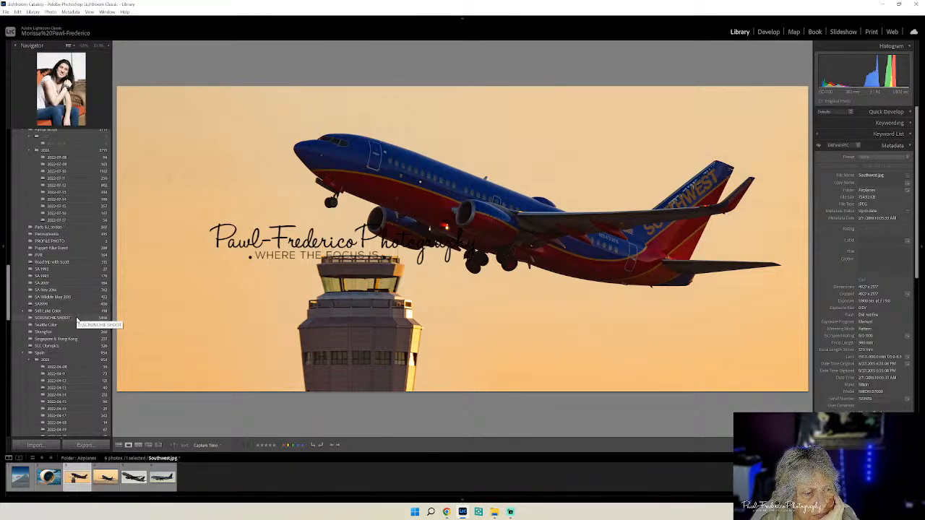
{"action": "scroll", "coordinate": [76, 320], "scroll_direction": "up", "scroll_amount": 10}
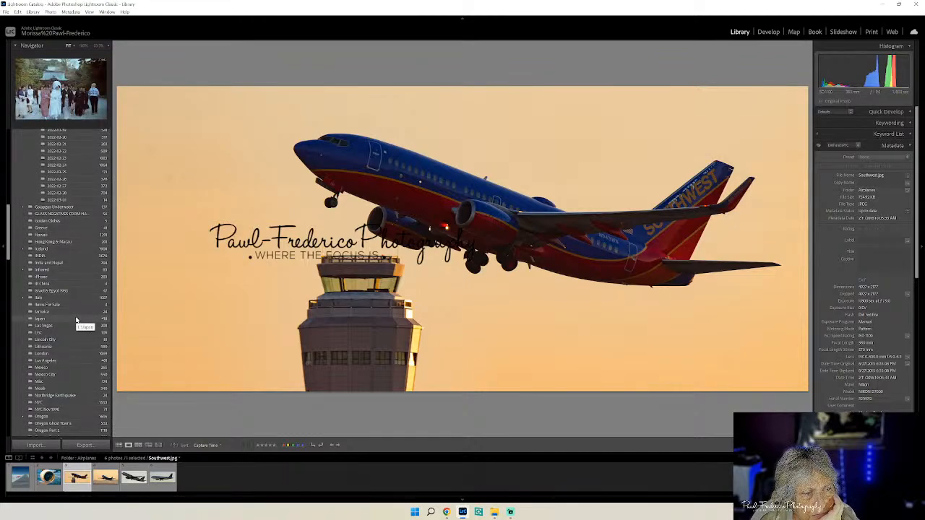
{"action": "left_click", "coordinate": [77, 326]}
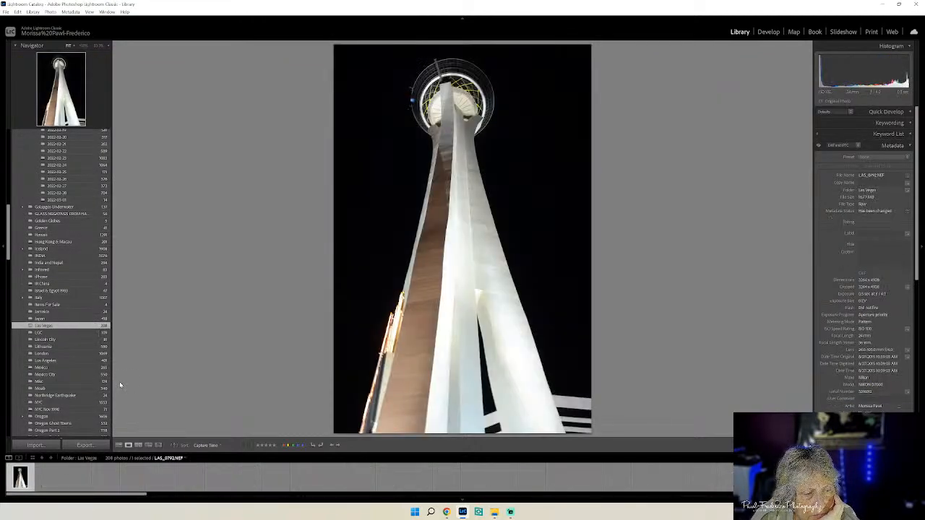
{"action": "left_click", "coordinate": [119, 445]}
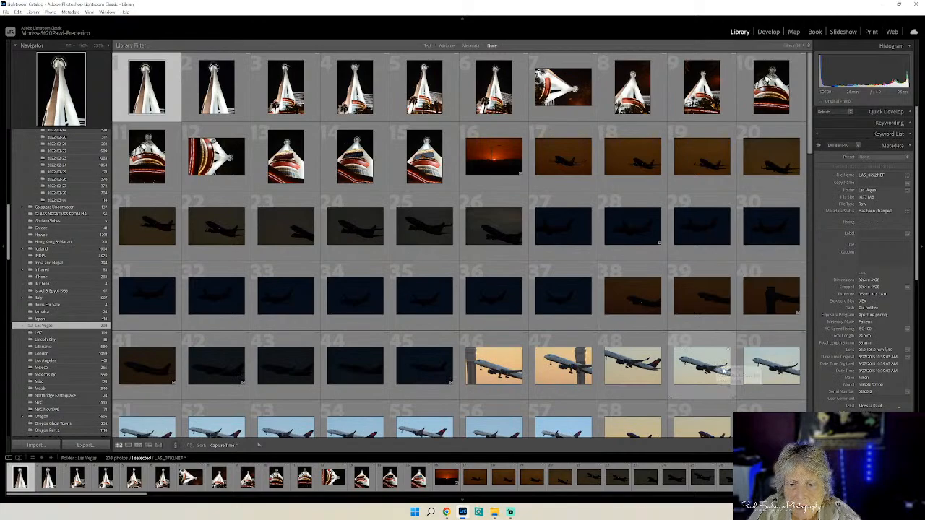
{"action": "scroll", "coordinate": [783, 362], "scroll_direction": "down", "scroll_amount": 2}
{"action": "scroll", "coordinate": [780, 360], "scroll_direction": "down", "scroll_amount": 3}
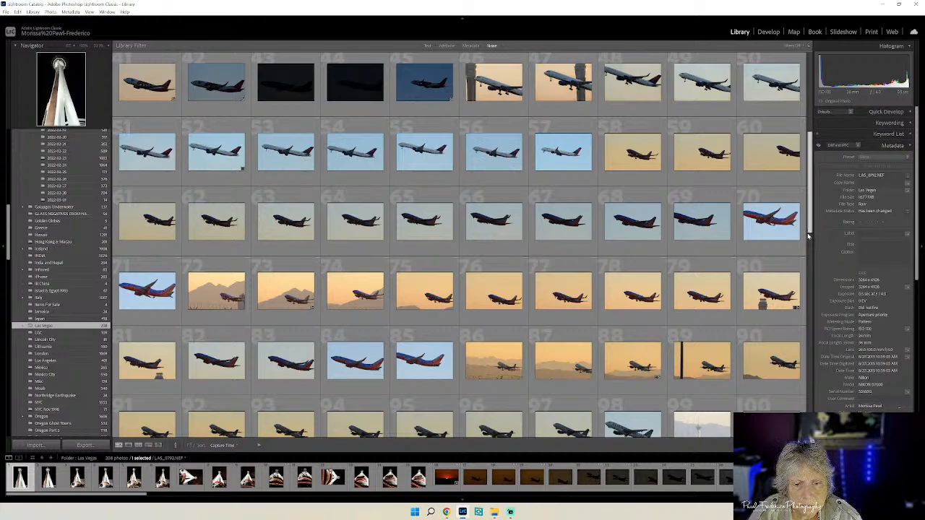
{"action": "scroll", "coordinate": [808, 289], "scroll_direction": "down", "scroll_amount": 2}
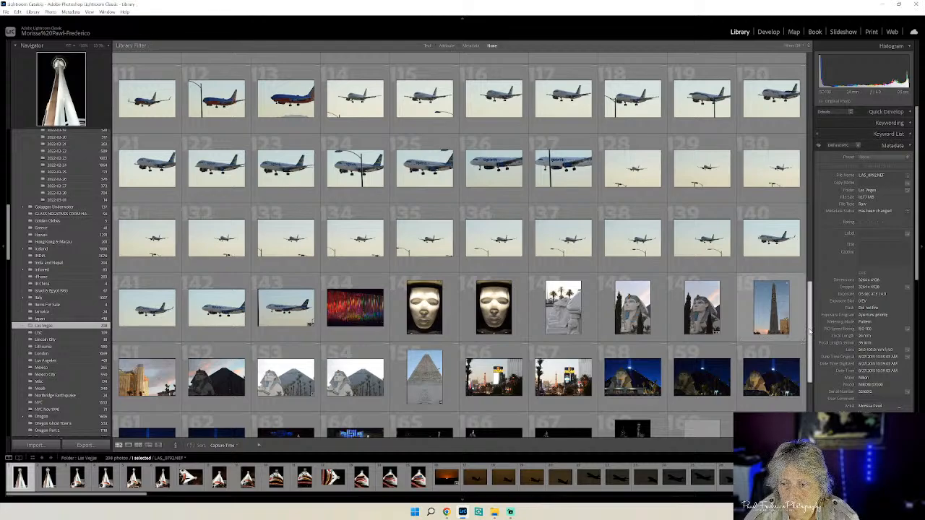
{"action": "left_click_drag", "start_coordinate": [809, 333], "coordinate": [811, 352]}
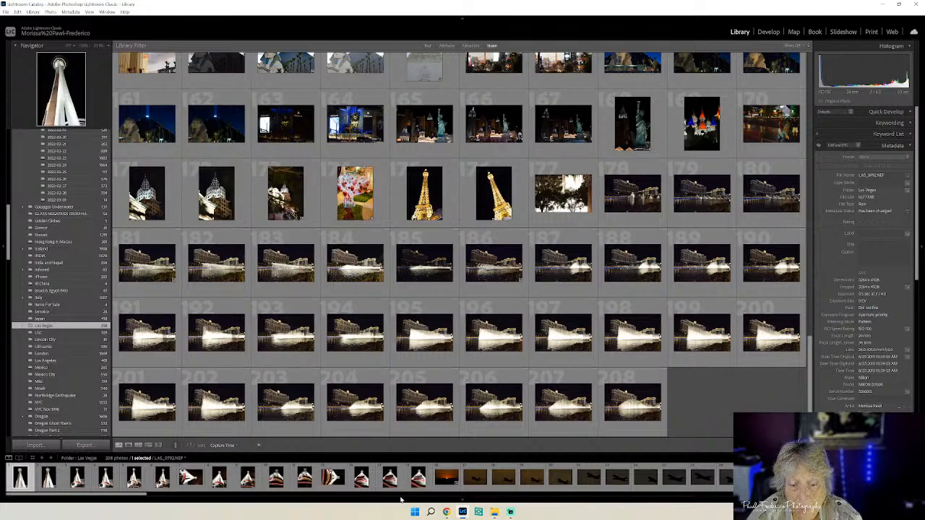
Switch to the photography website in Chrome, look over its gallery categories and open the Home page.
{"action": "mouse_move", "coordinate": [447, 512]}
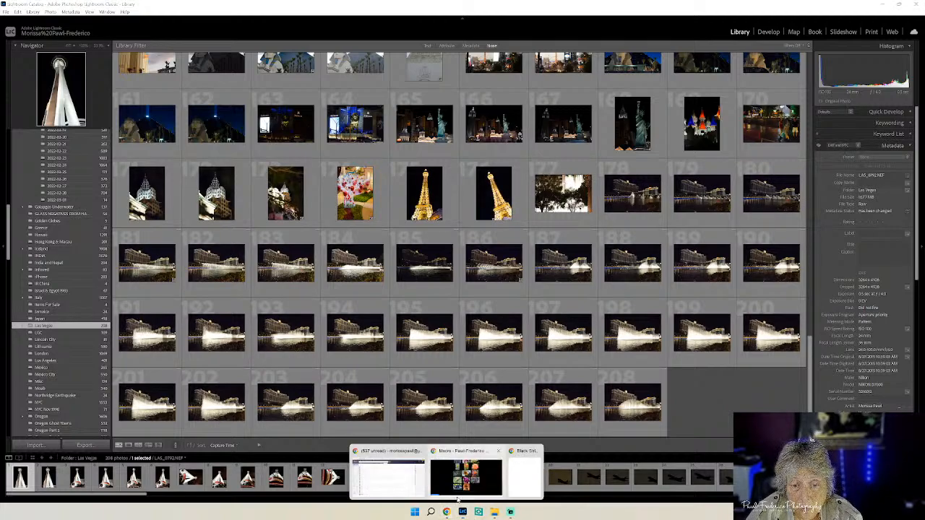
{"action": "left_click", "coordinate": [471, 475]}
{"action": "scroll", "coordinate": [731, 272], "scroll_direction": "up", "scroll_amount": 12}
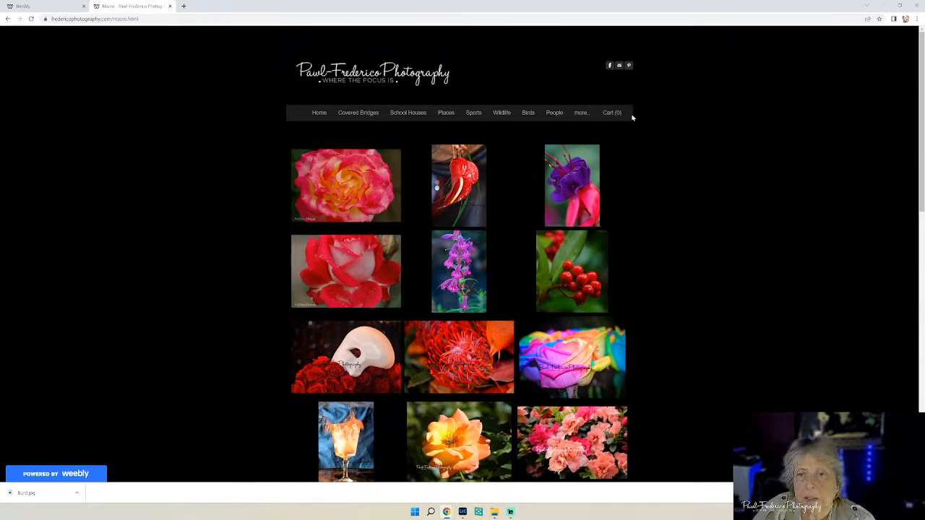
{"action": "mouse_move", "coordinate": [583, 118]}
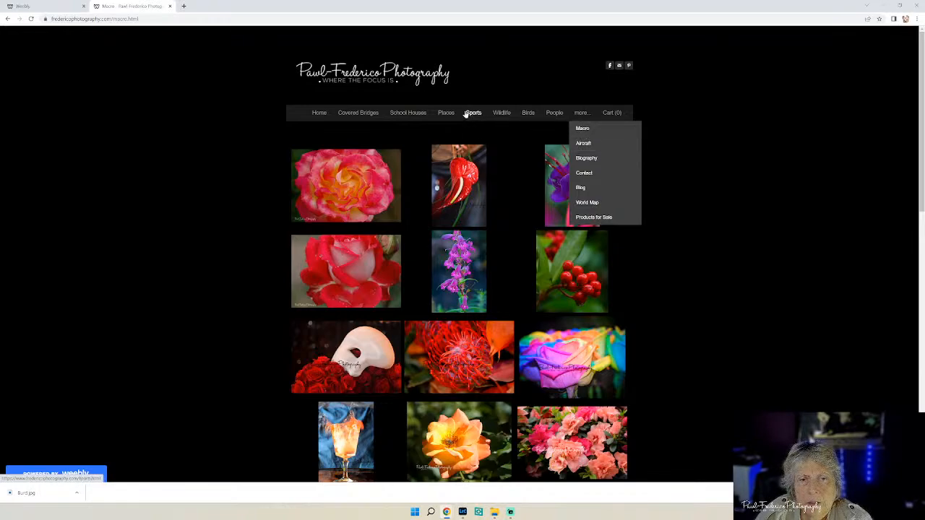
{"action": "left_click", "coordinate": [318, 114]}
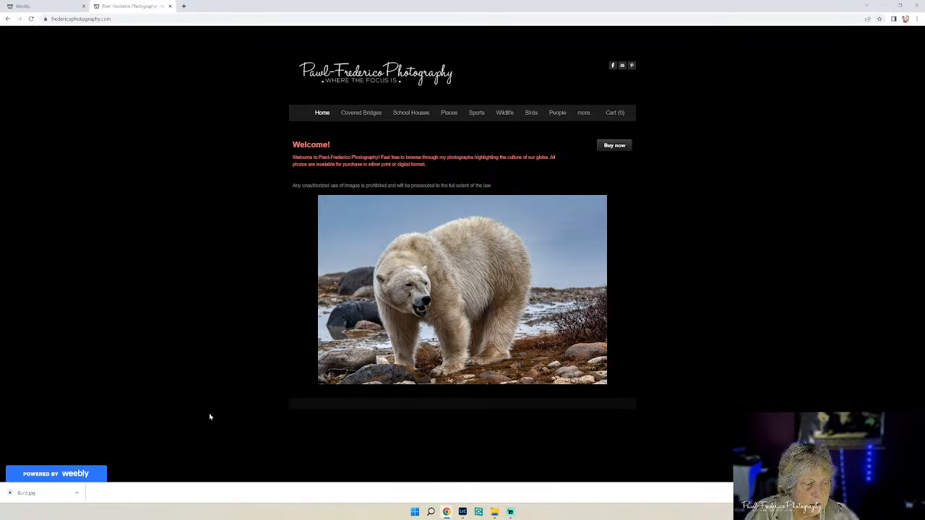
Open the downloaded Burd.jpg to view the parrot picture, and close the image viewer.
{"action": "left_click", "coordinate": [77, 492]}
{"action": "left_click", "coordinate": [90, 446]}
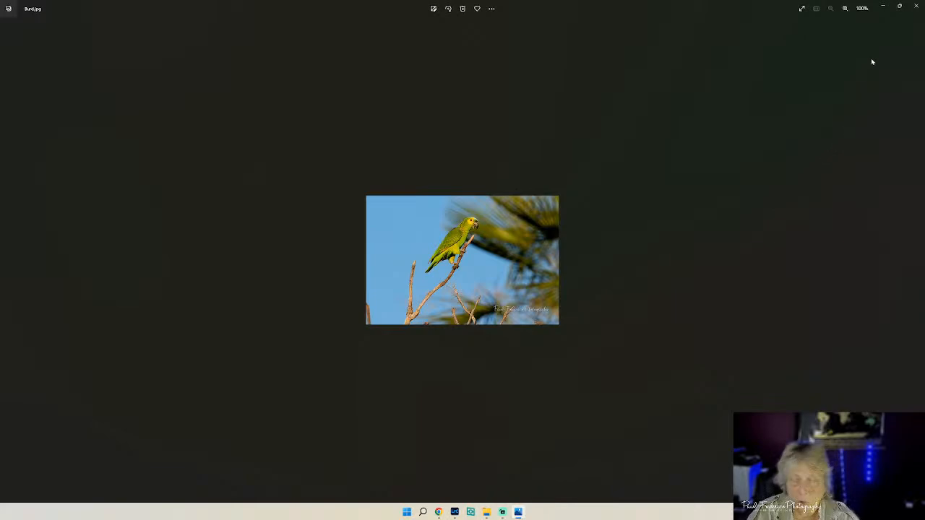
{"action": "left_click", "coordinate": [916, 6]}
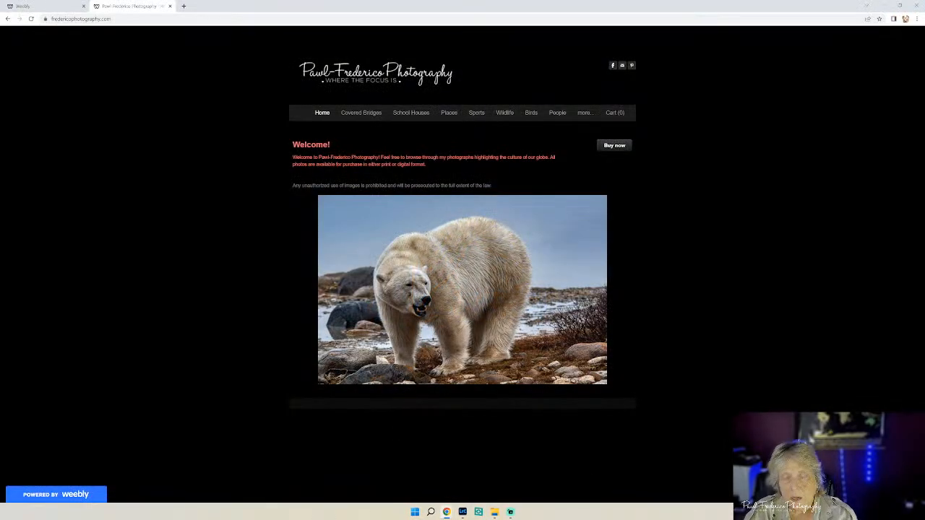